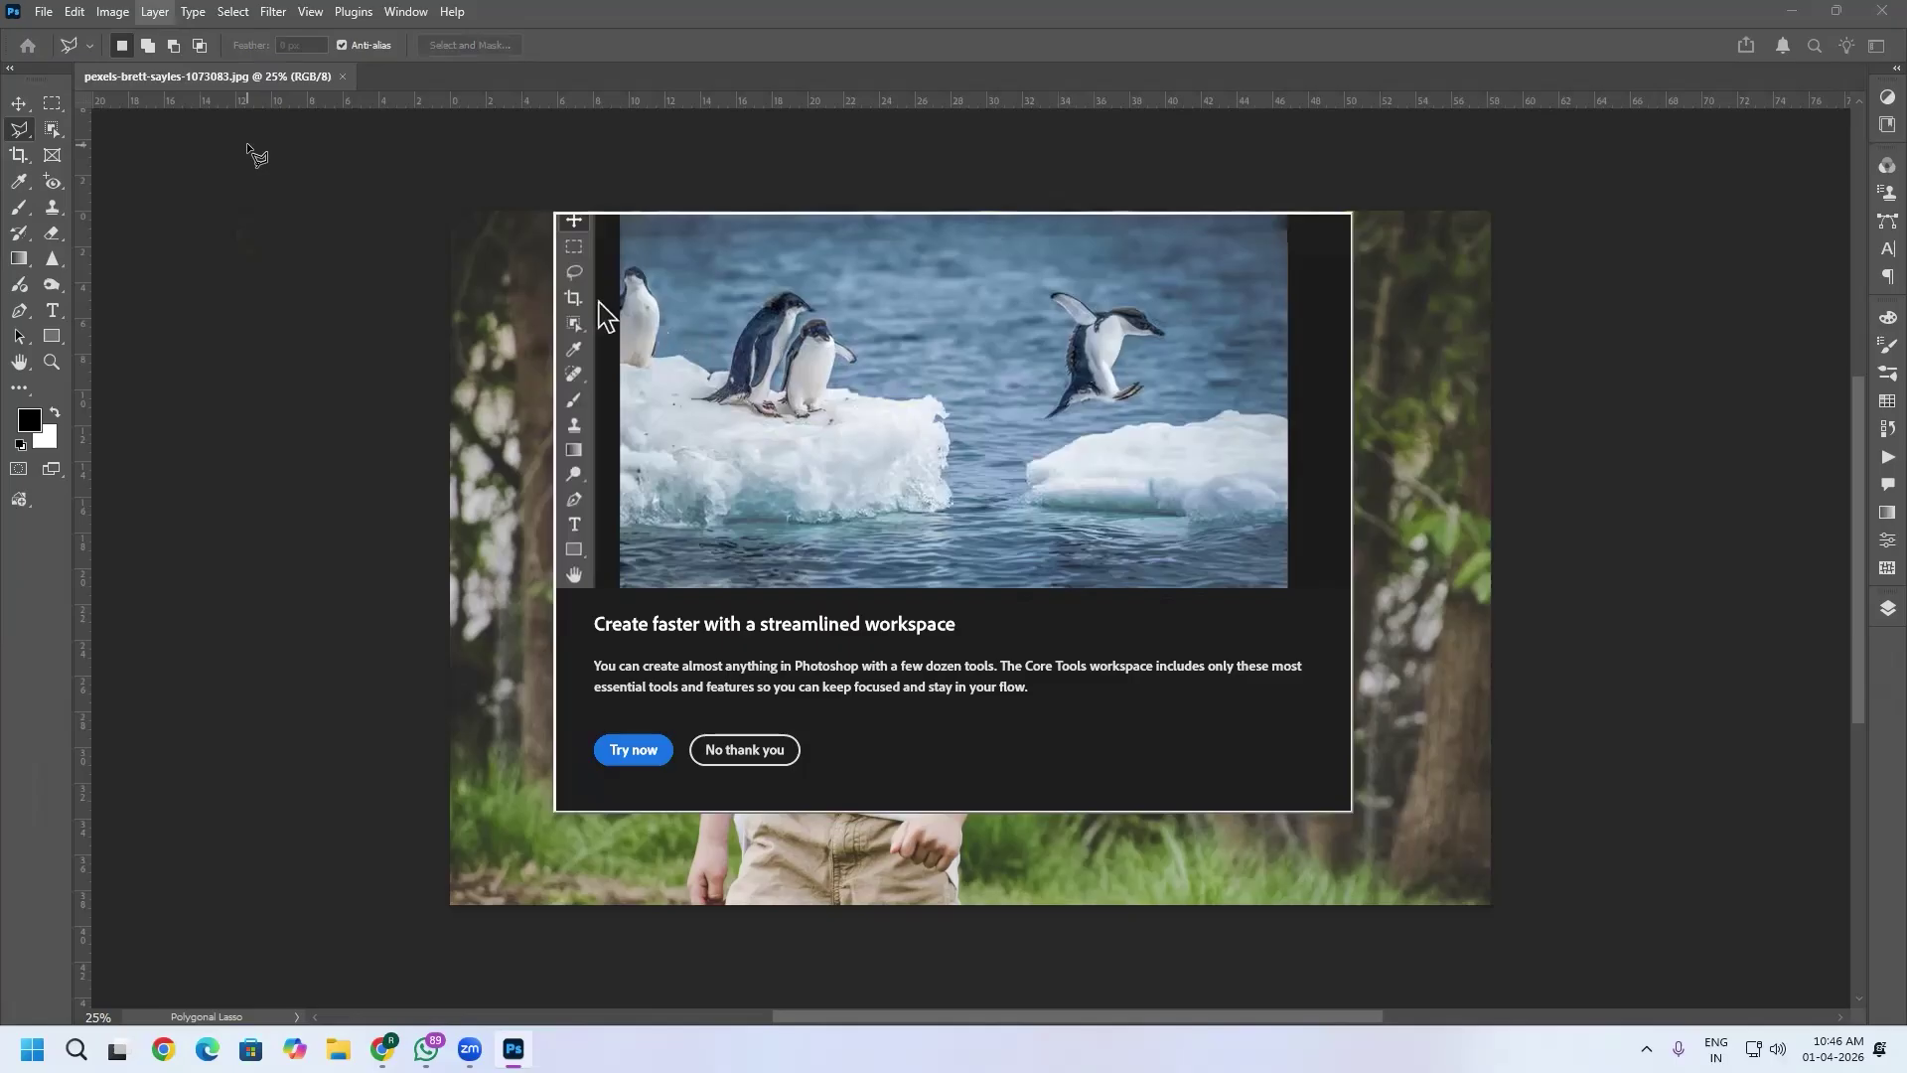
# Dismiss the offer to try the streamlined Core Tools workspace.
pyautogui.click(736, 752)
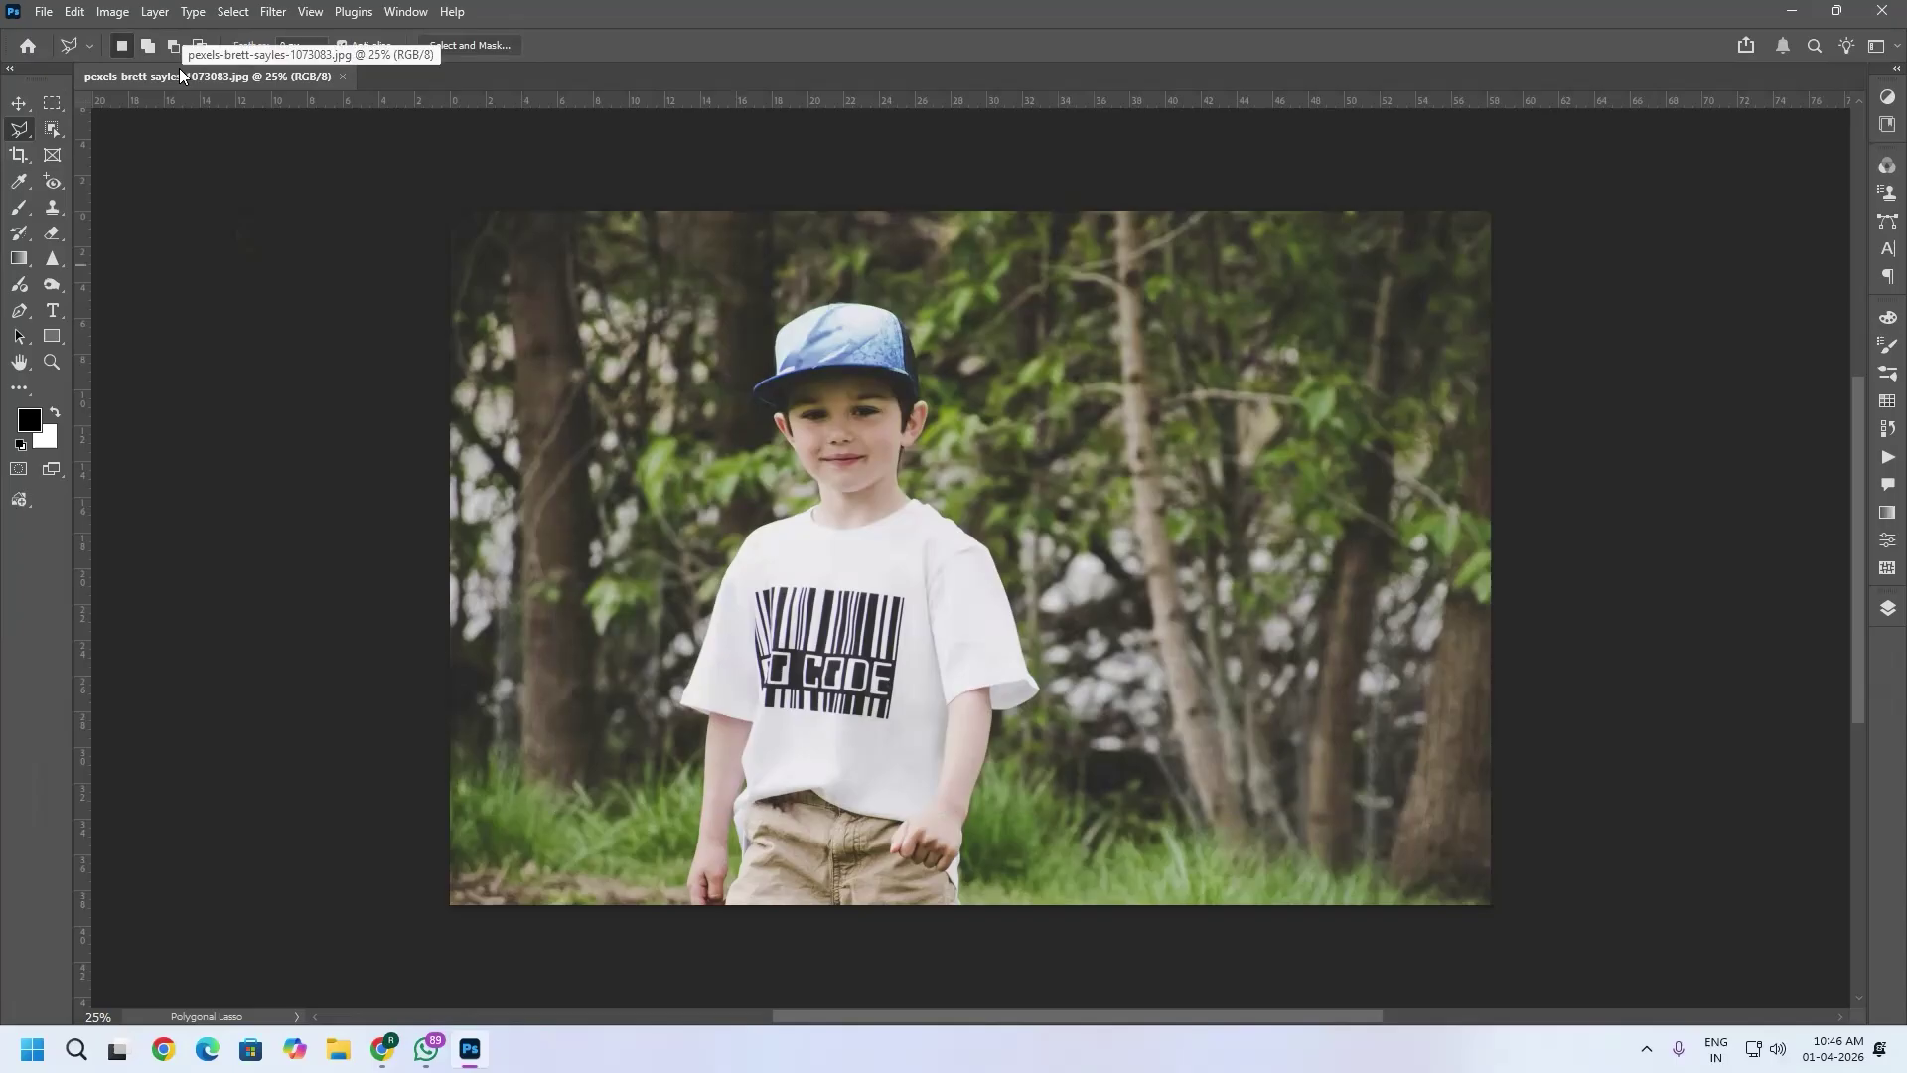
pyautogui.click(151, 12)
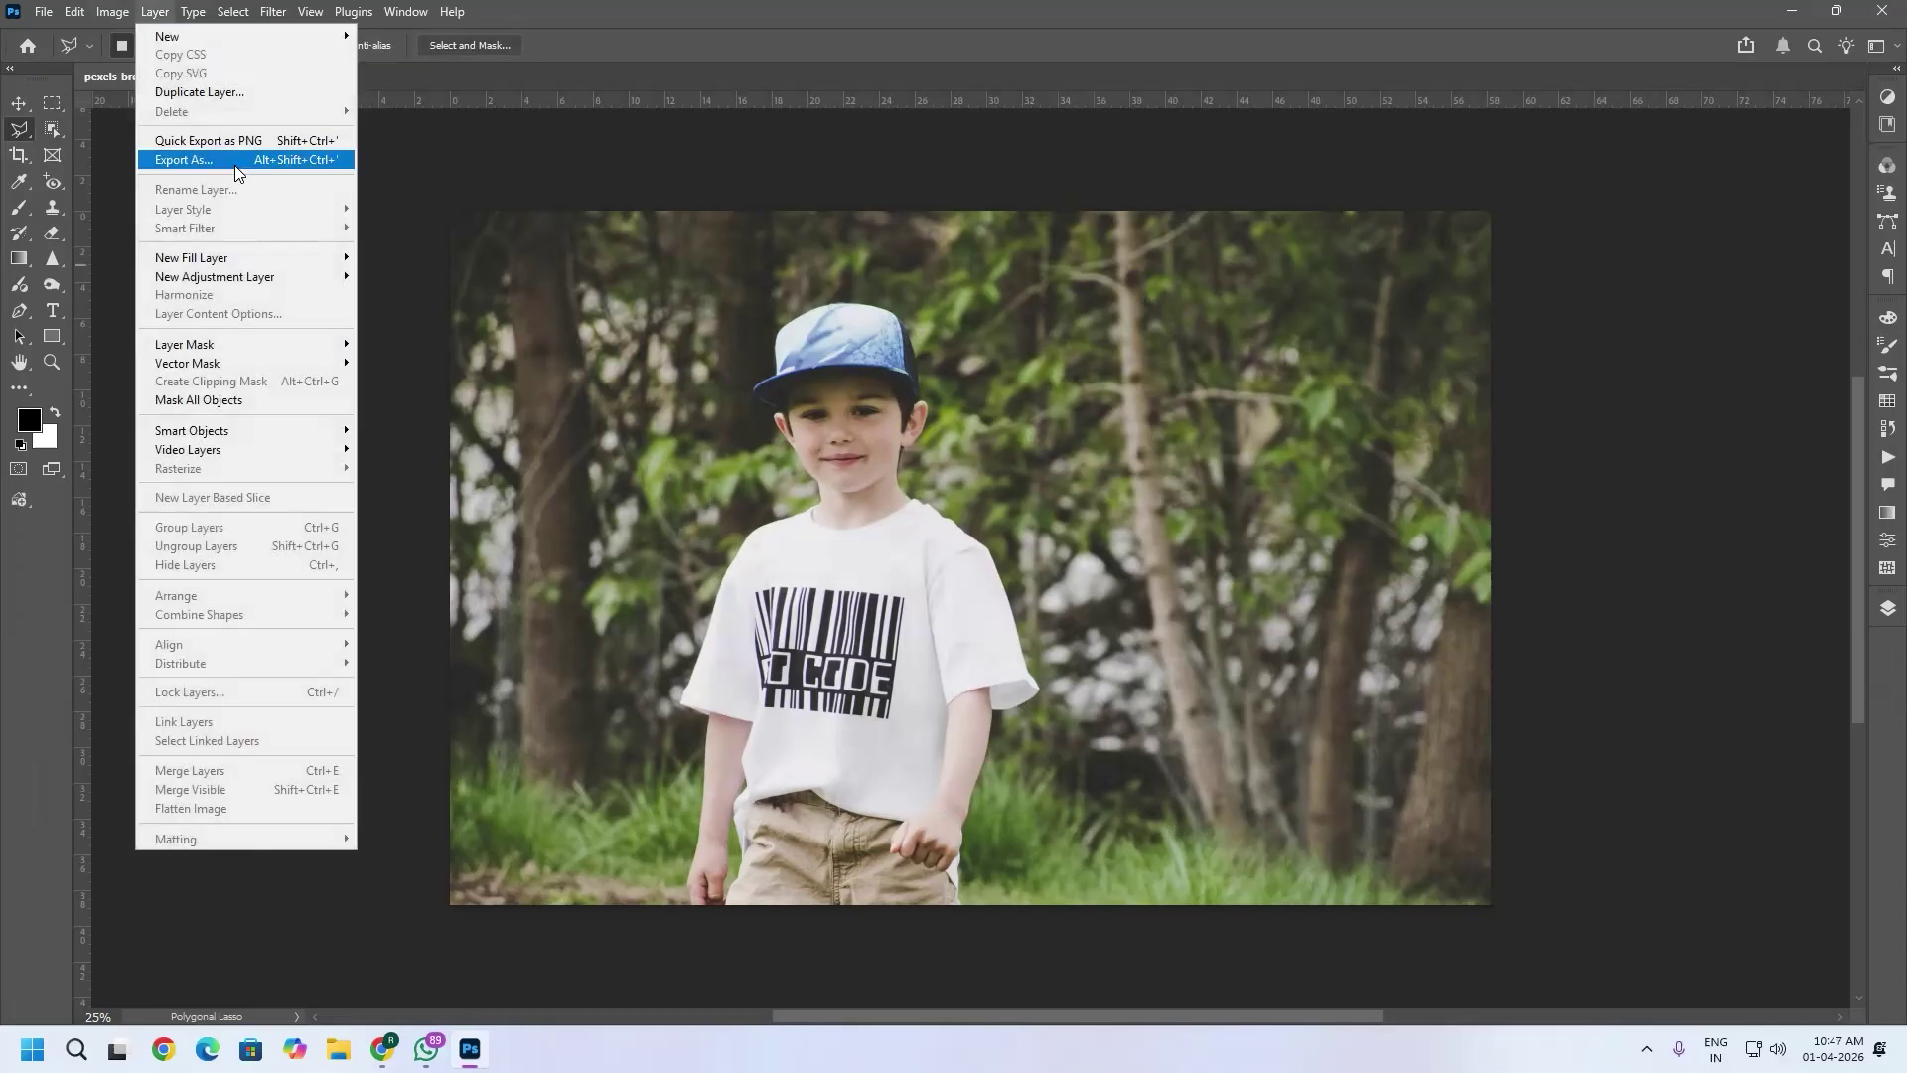
pyautogui.click(749, 40)
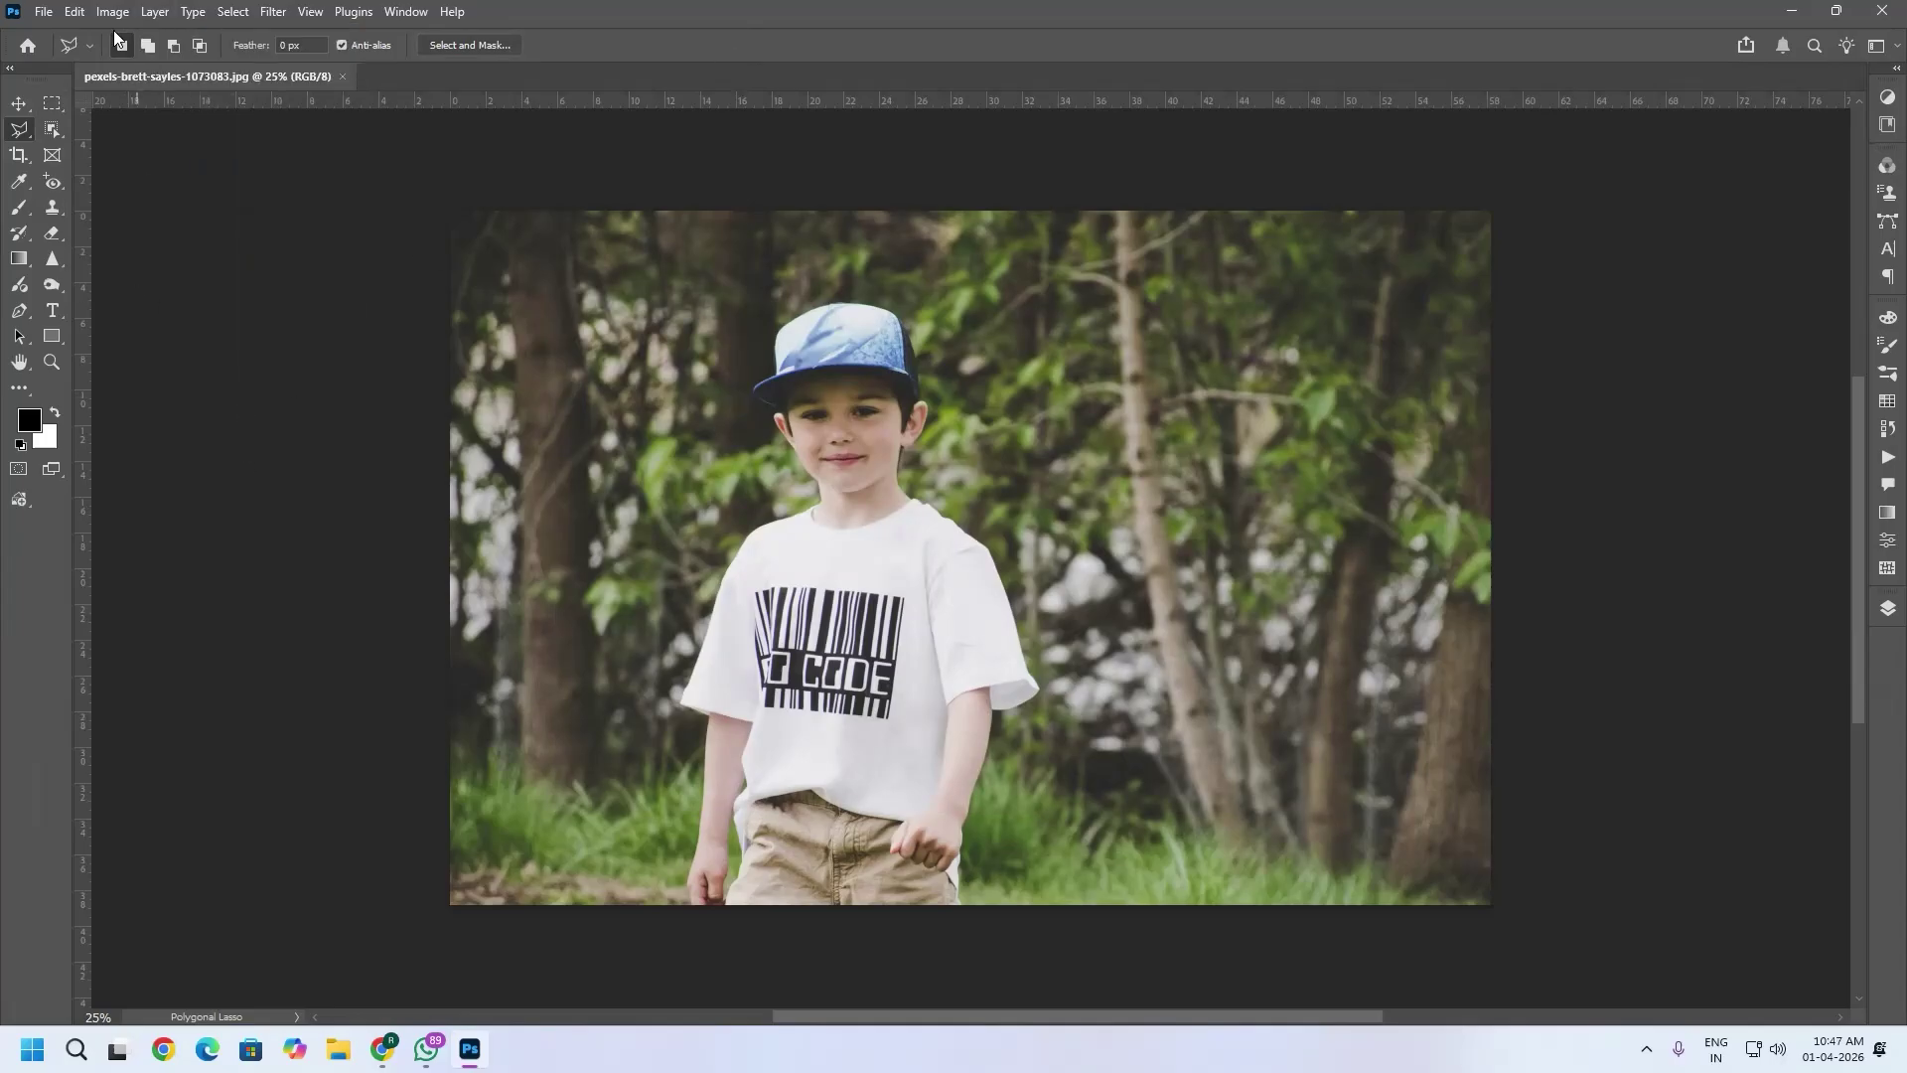
# Copy the boy onto a new layer using Object Selection and move the copy to the right of the original boy.
pyautogui.click(53, 130)
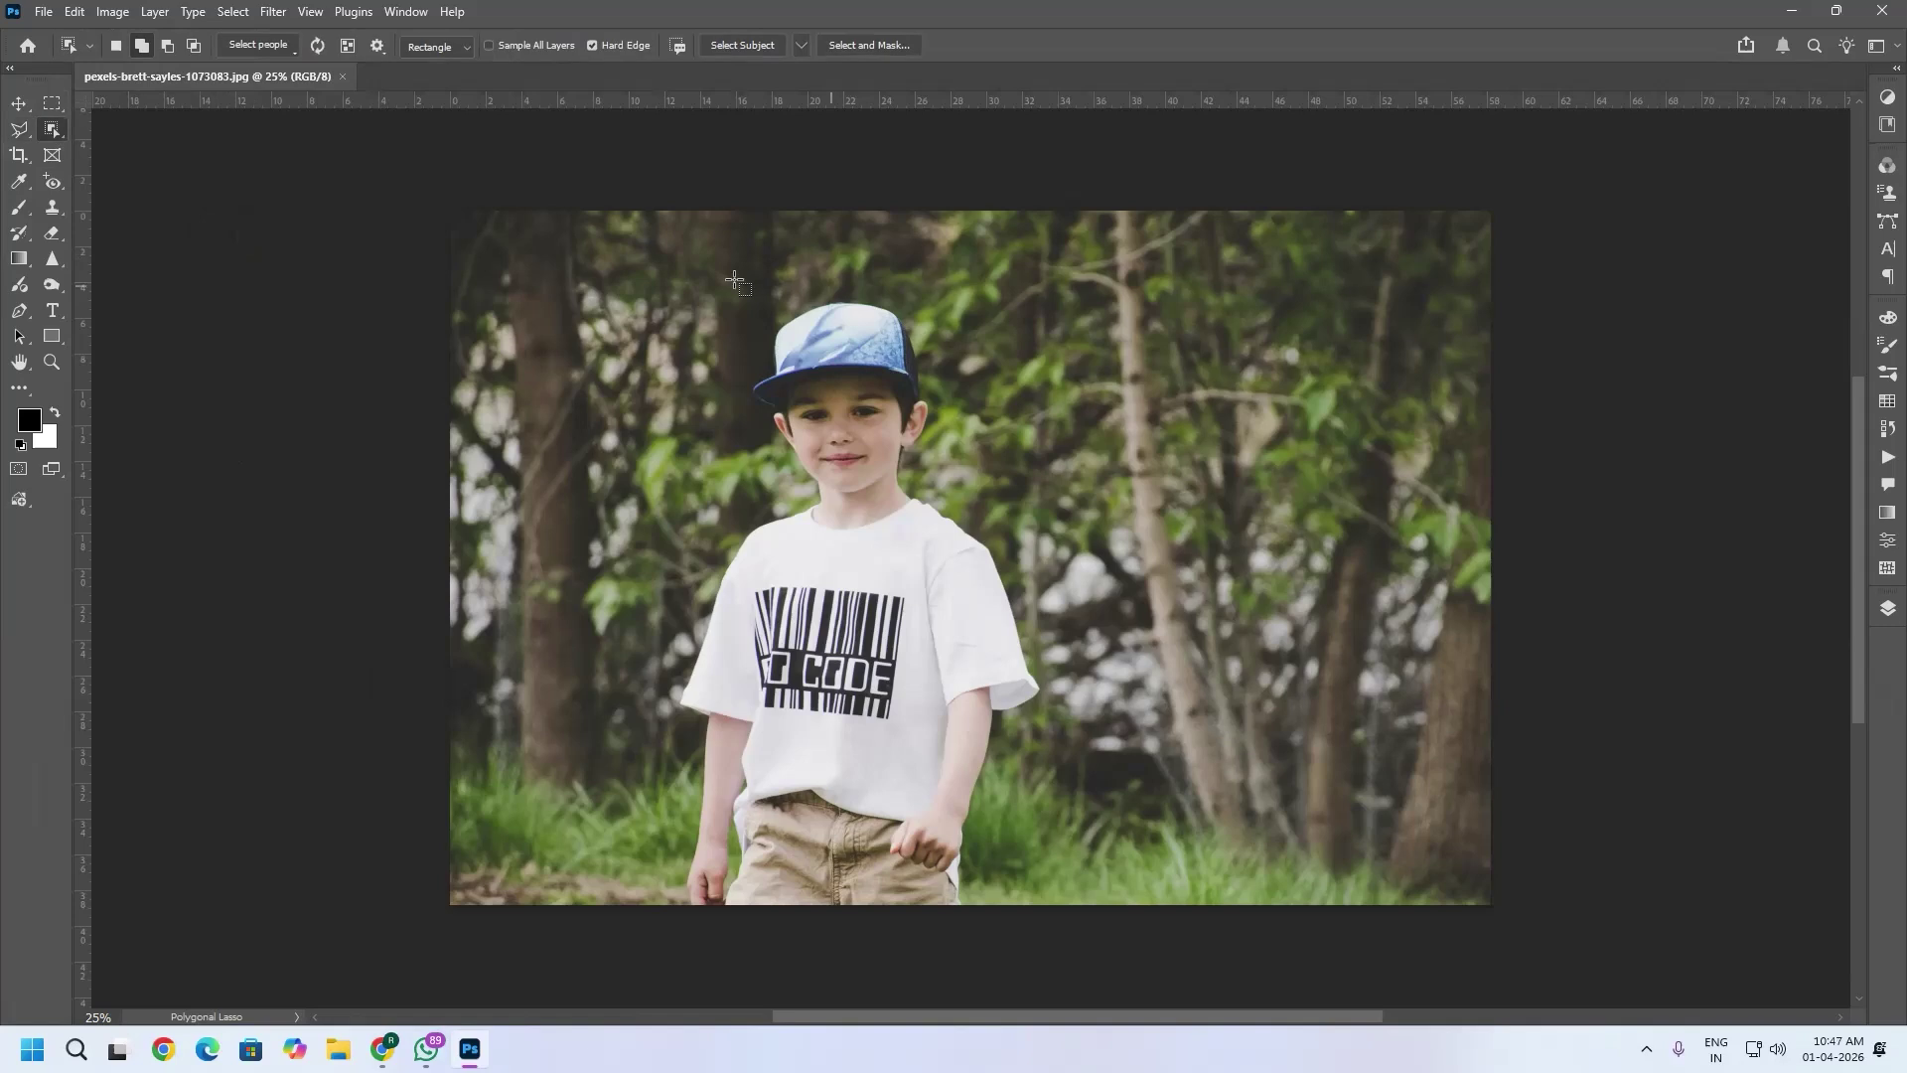
pyautogui.moveTo(610, 255); pyautogui.dragTo(1097, 918)
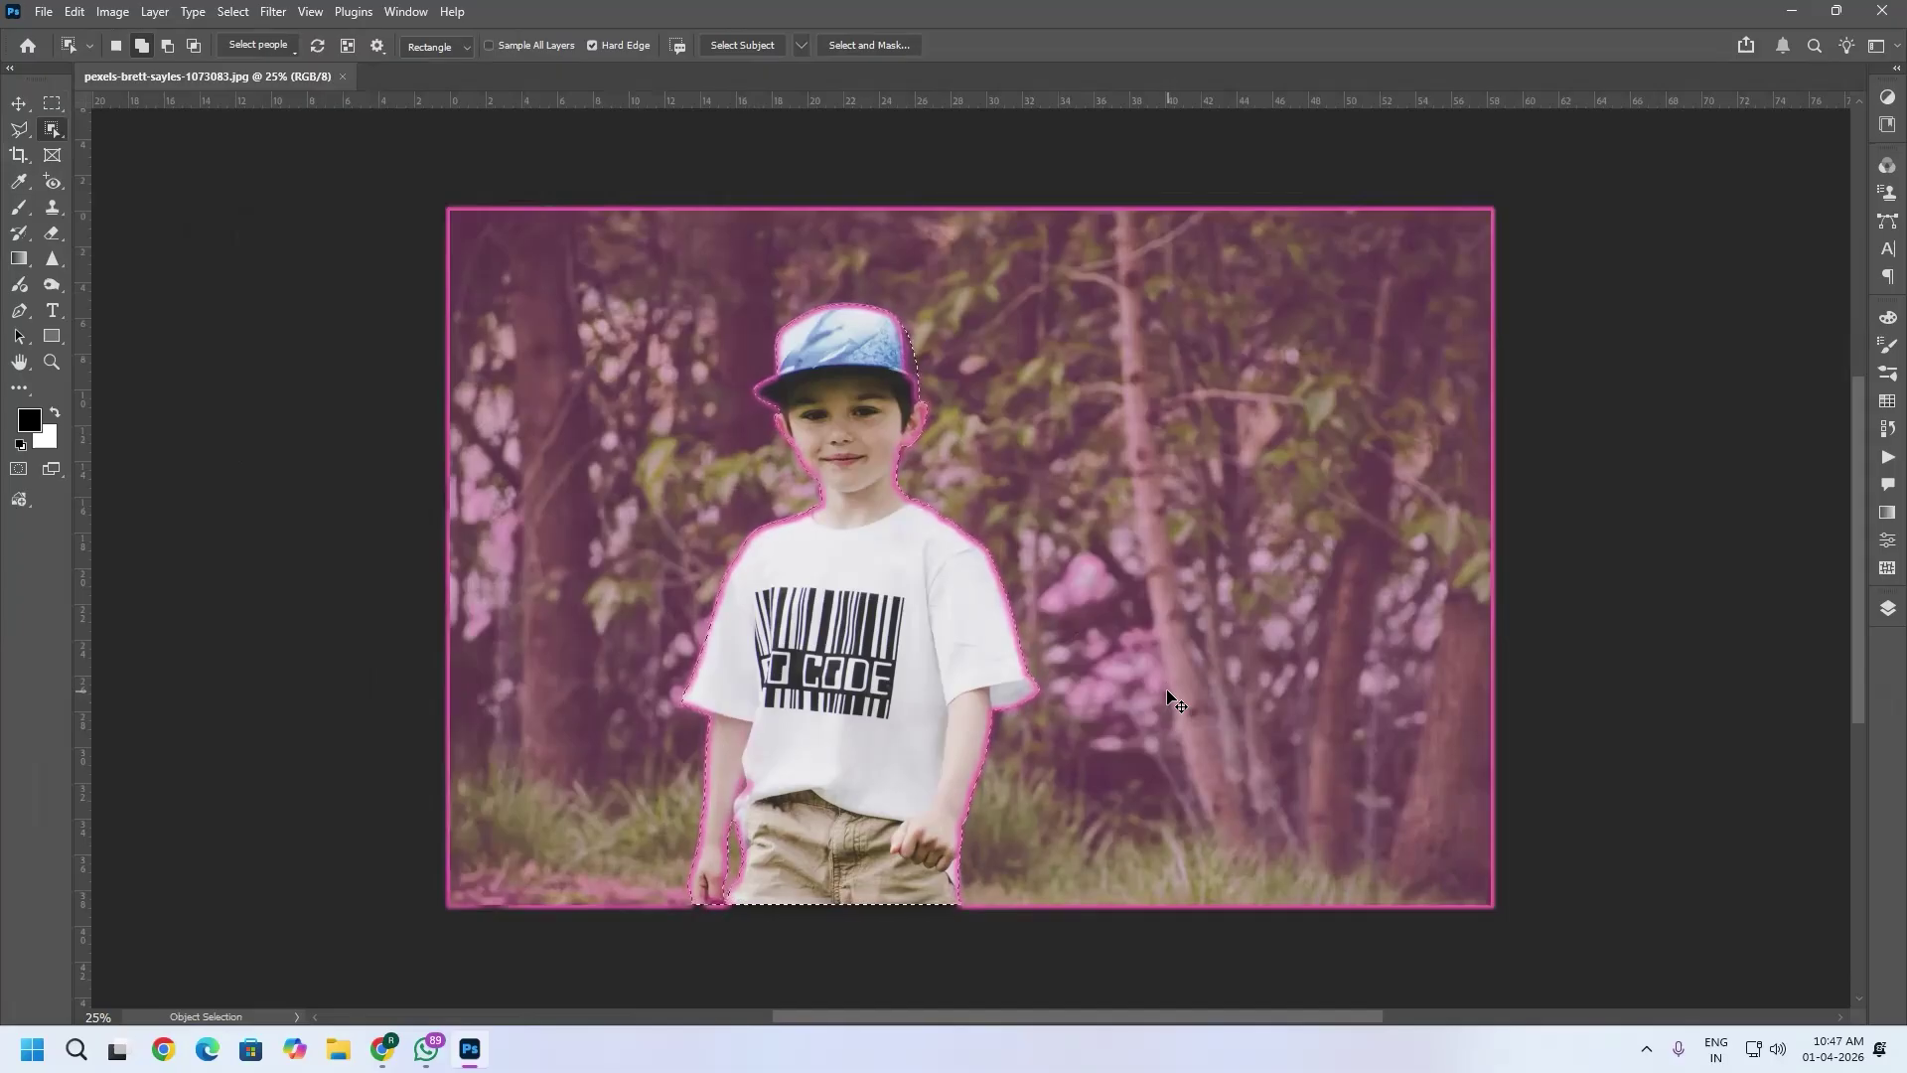
pyautogui.hotkey('ctrl', 'j')
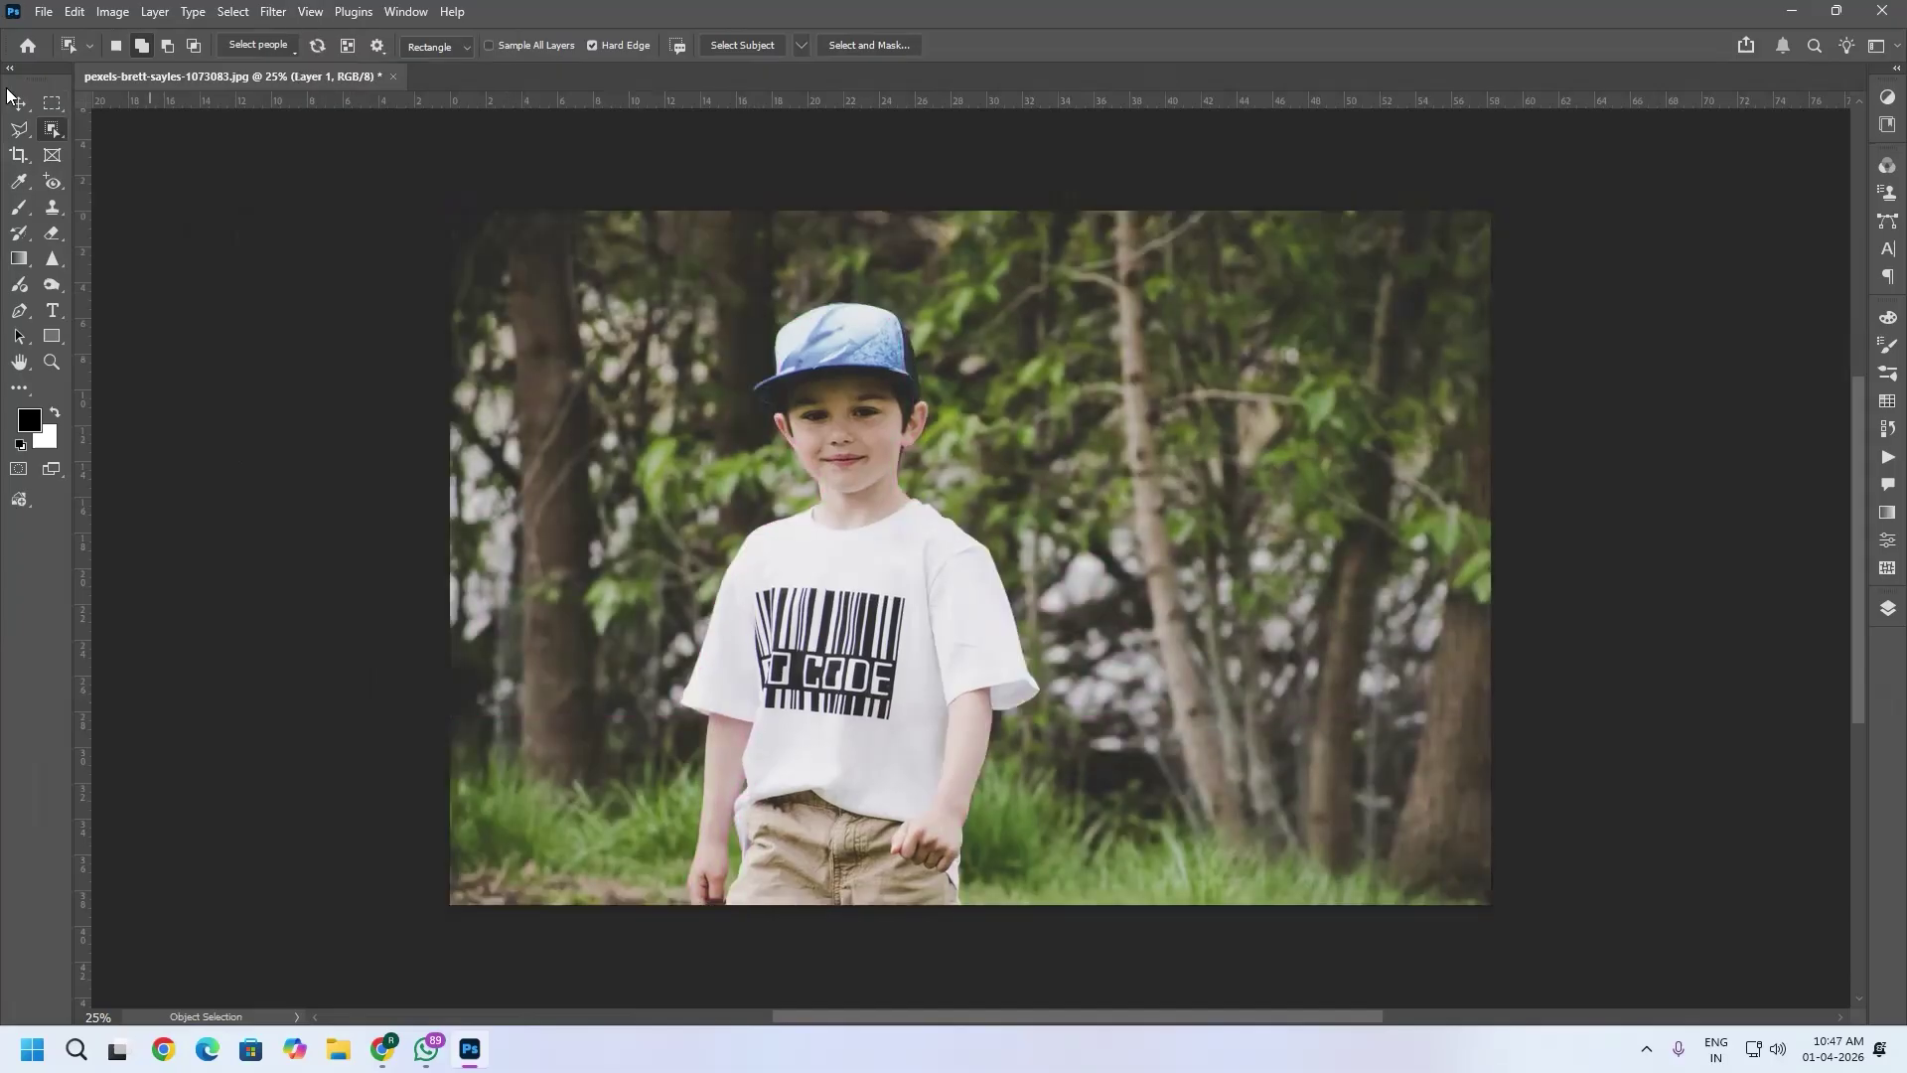
pyautogui.click(19, 103)
pyautogui.moveTo(878, 584); pyautogui.dragTo(1275, 581)
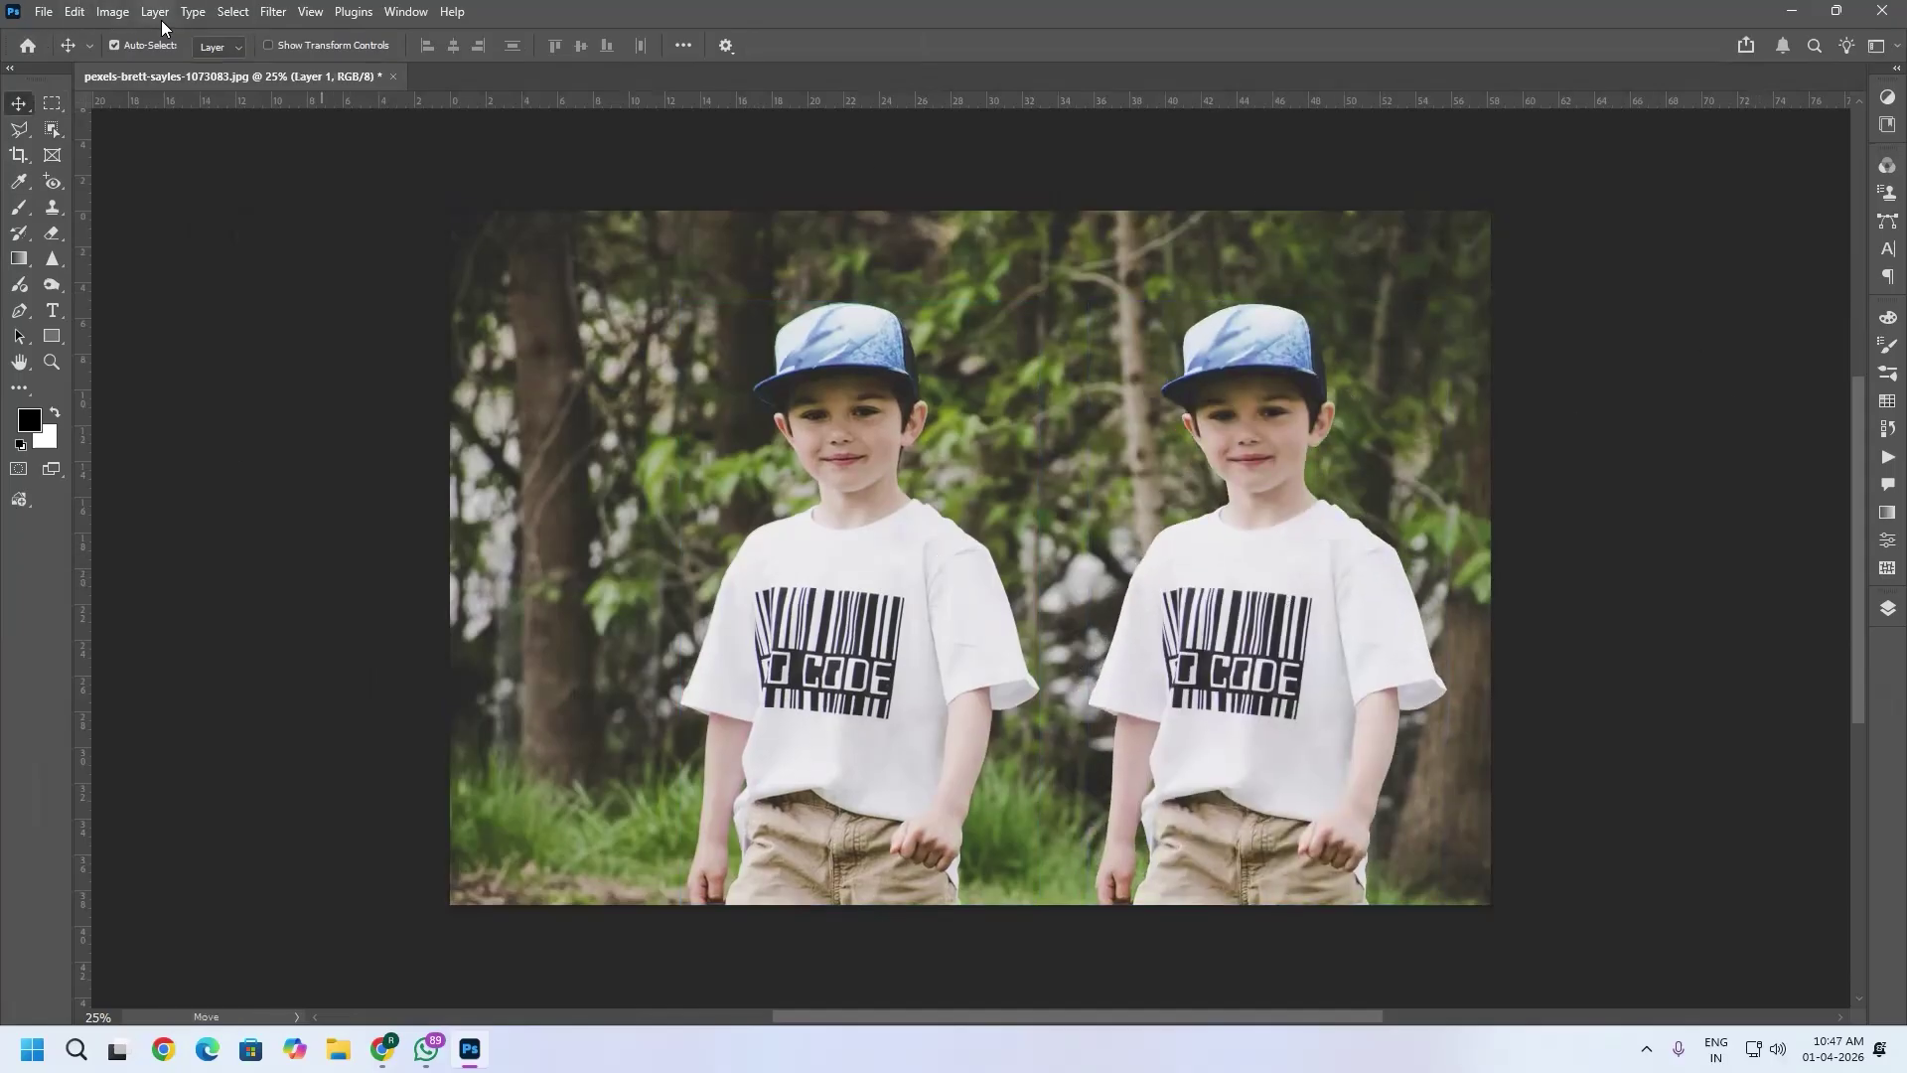
# Open Export As for the copied boy's layer and set the overall export size to 2x.
pyautogui.click(118, 12)
pyautogui.click(112, 12)
pyautogui.click(154, 12)
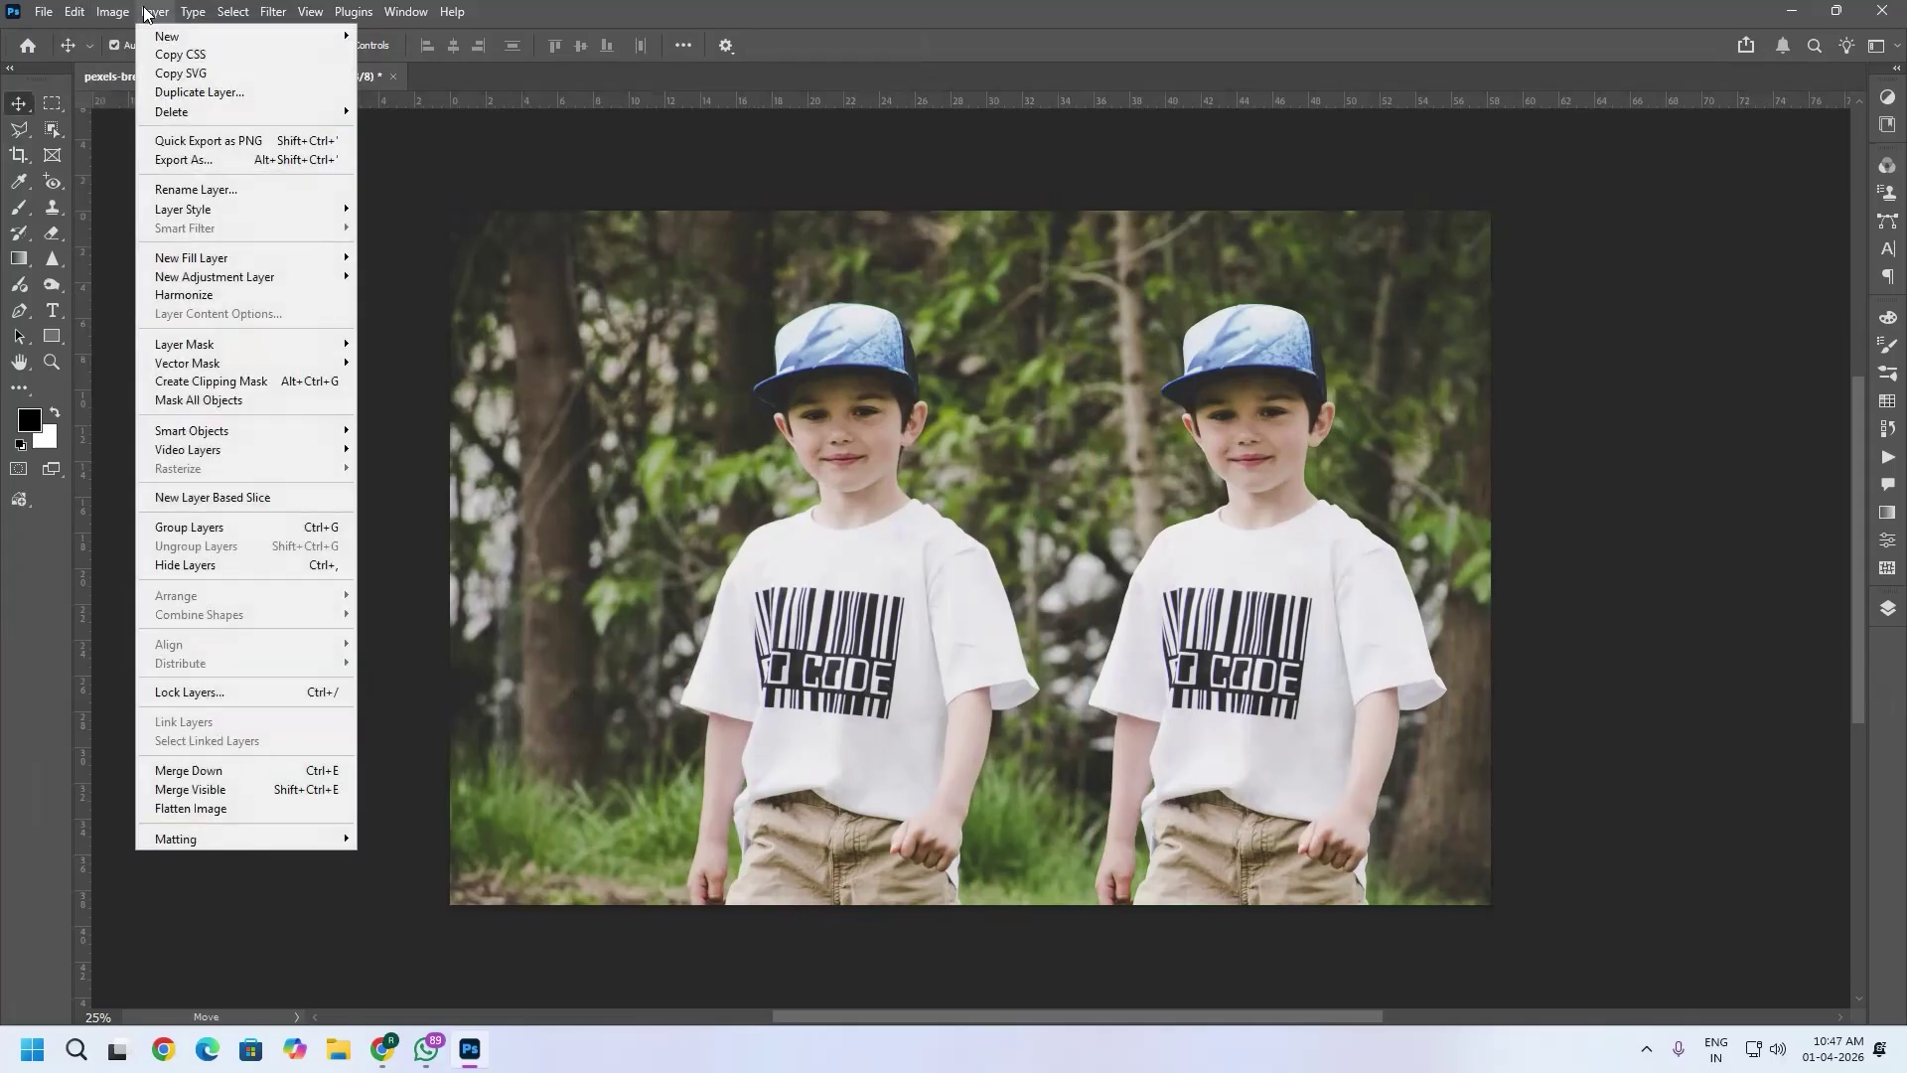
pyautogui.click(209, 160)
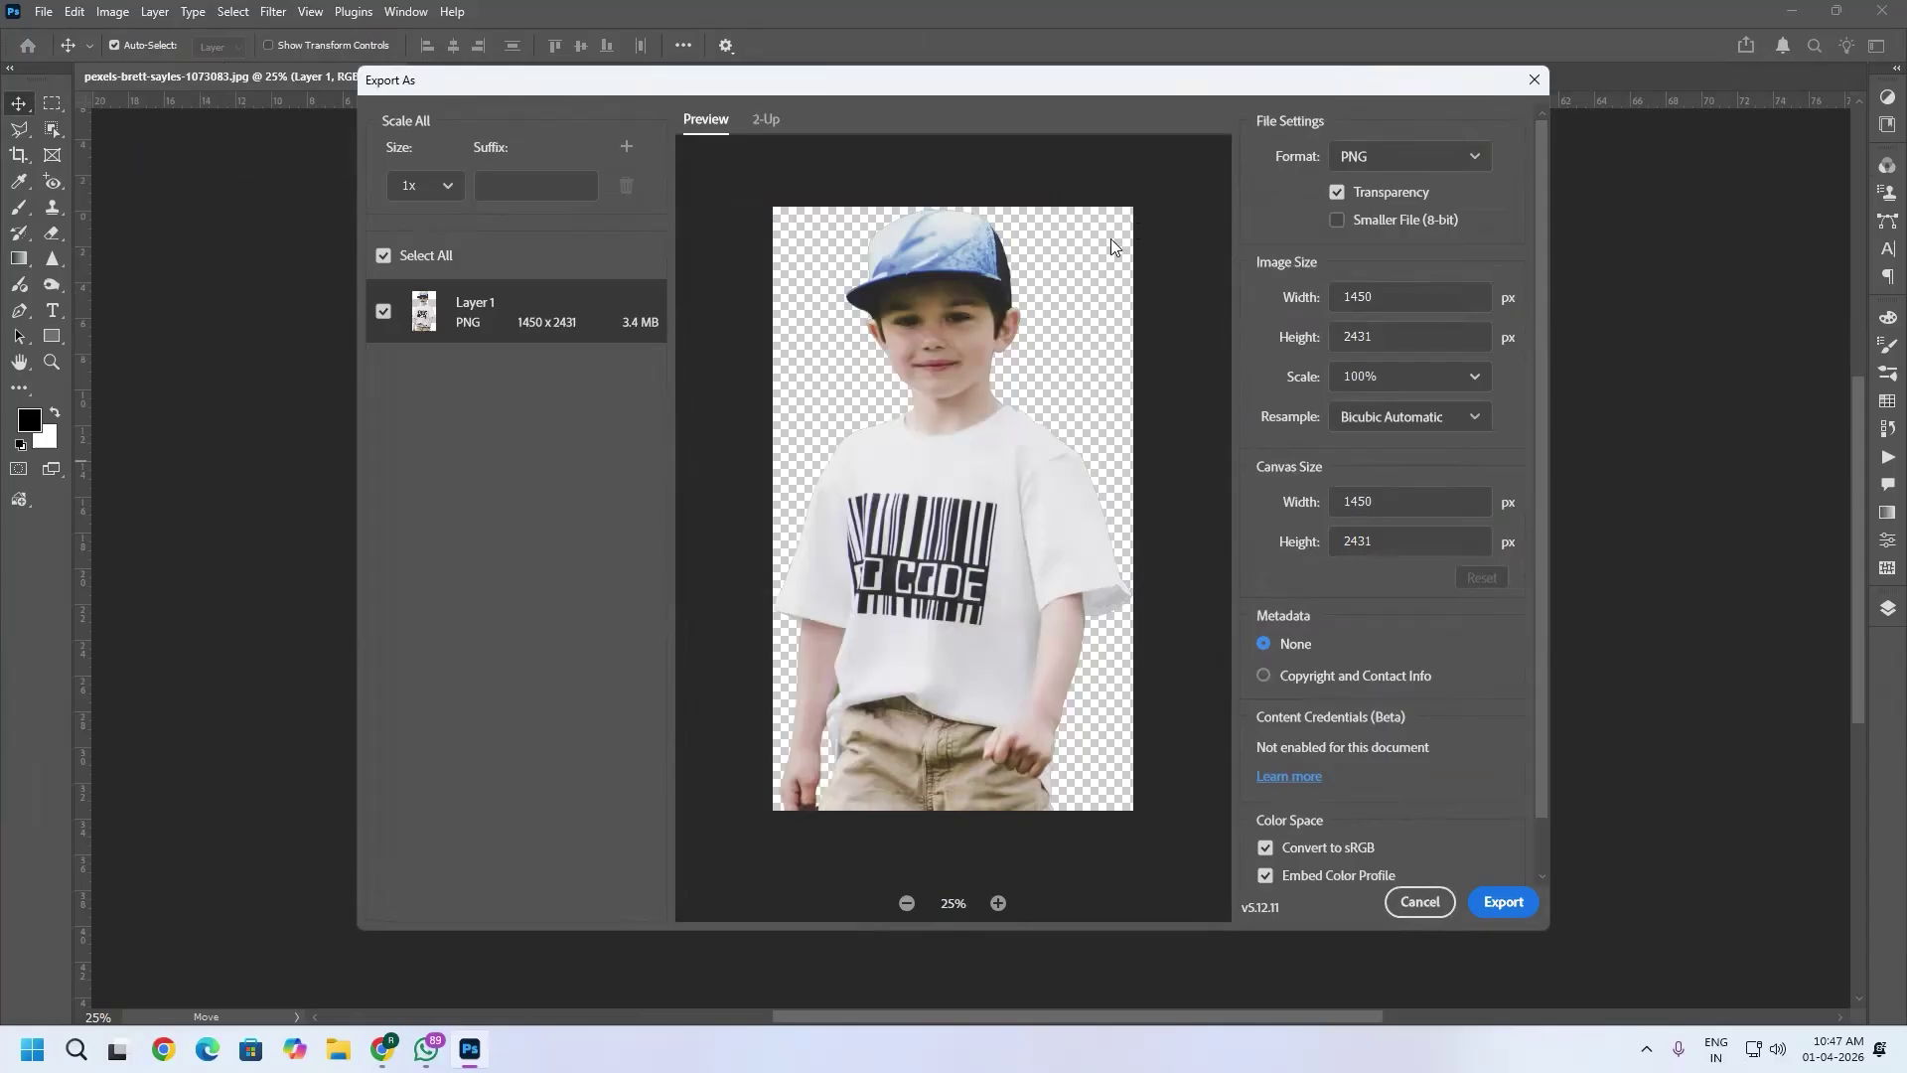
pyautogui.click(444, 189)
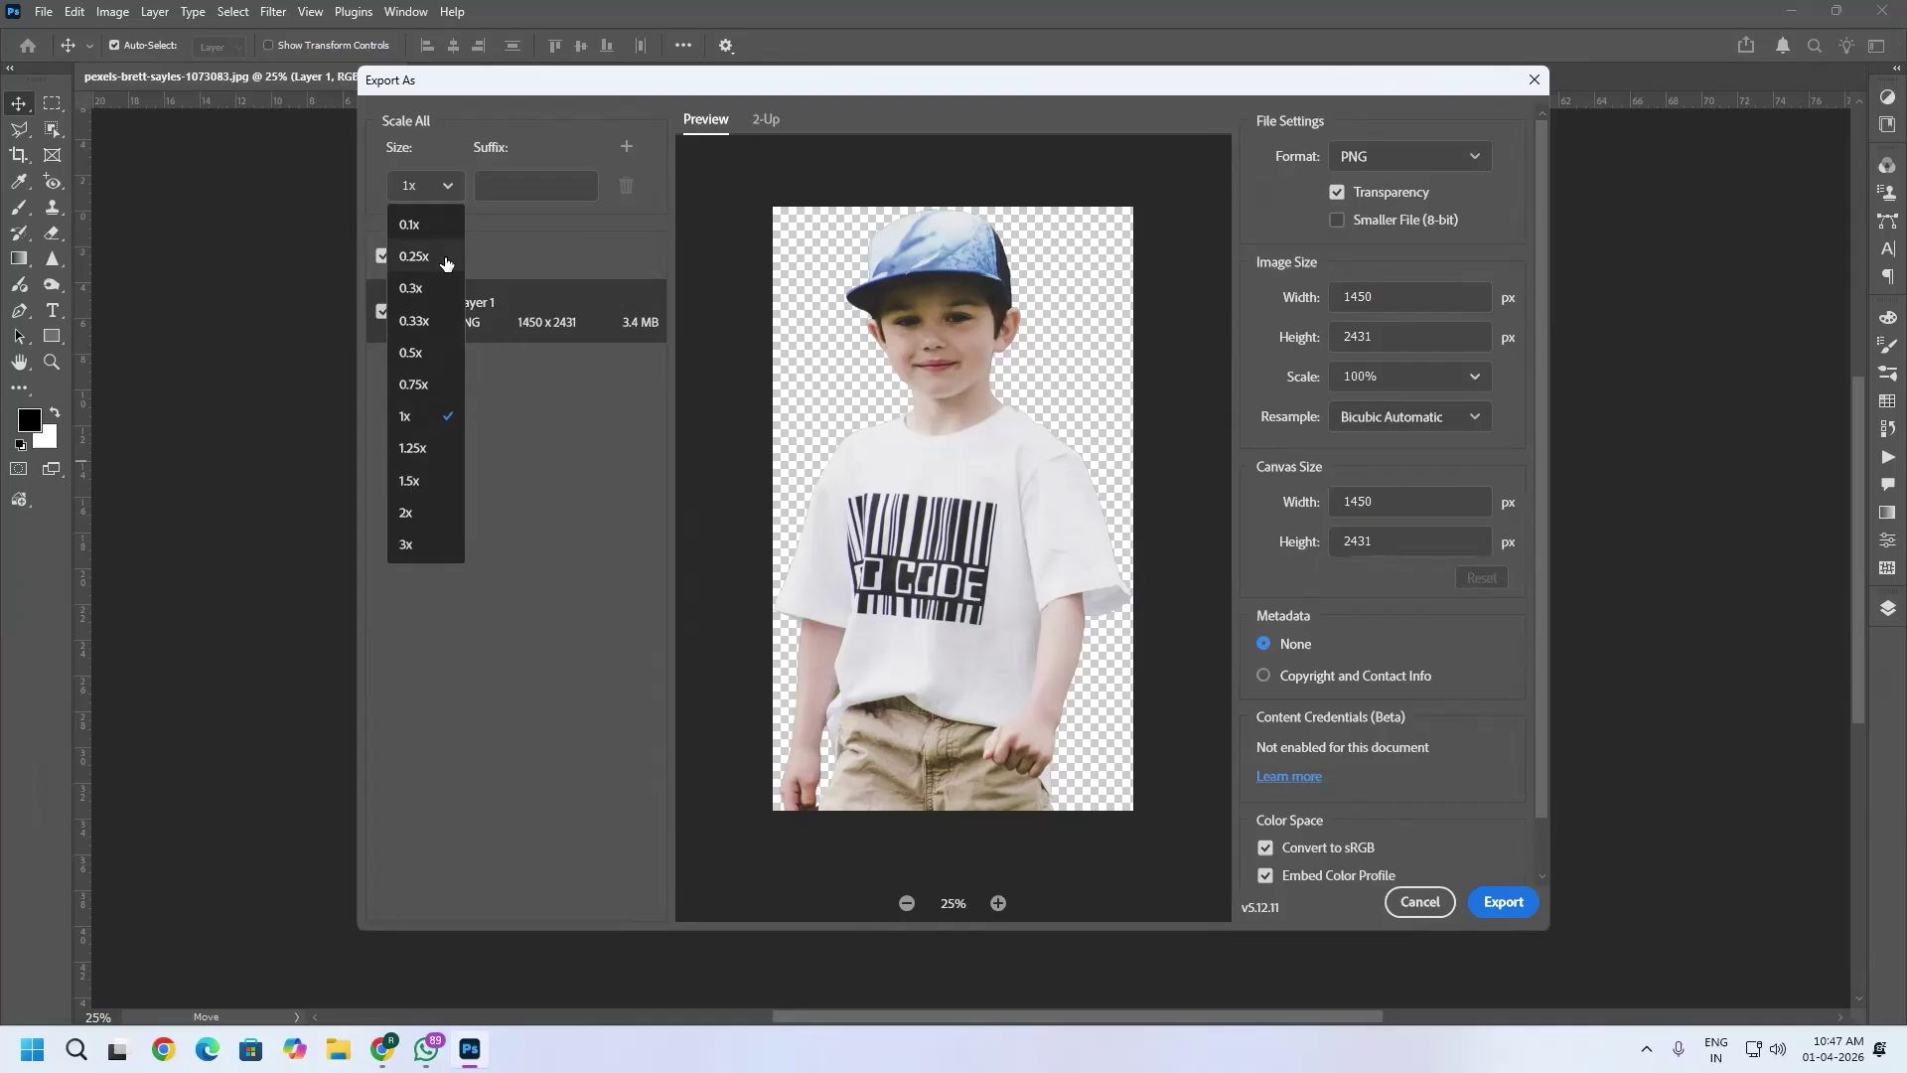
pyautogui.click(429, 523)
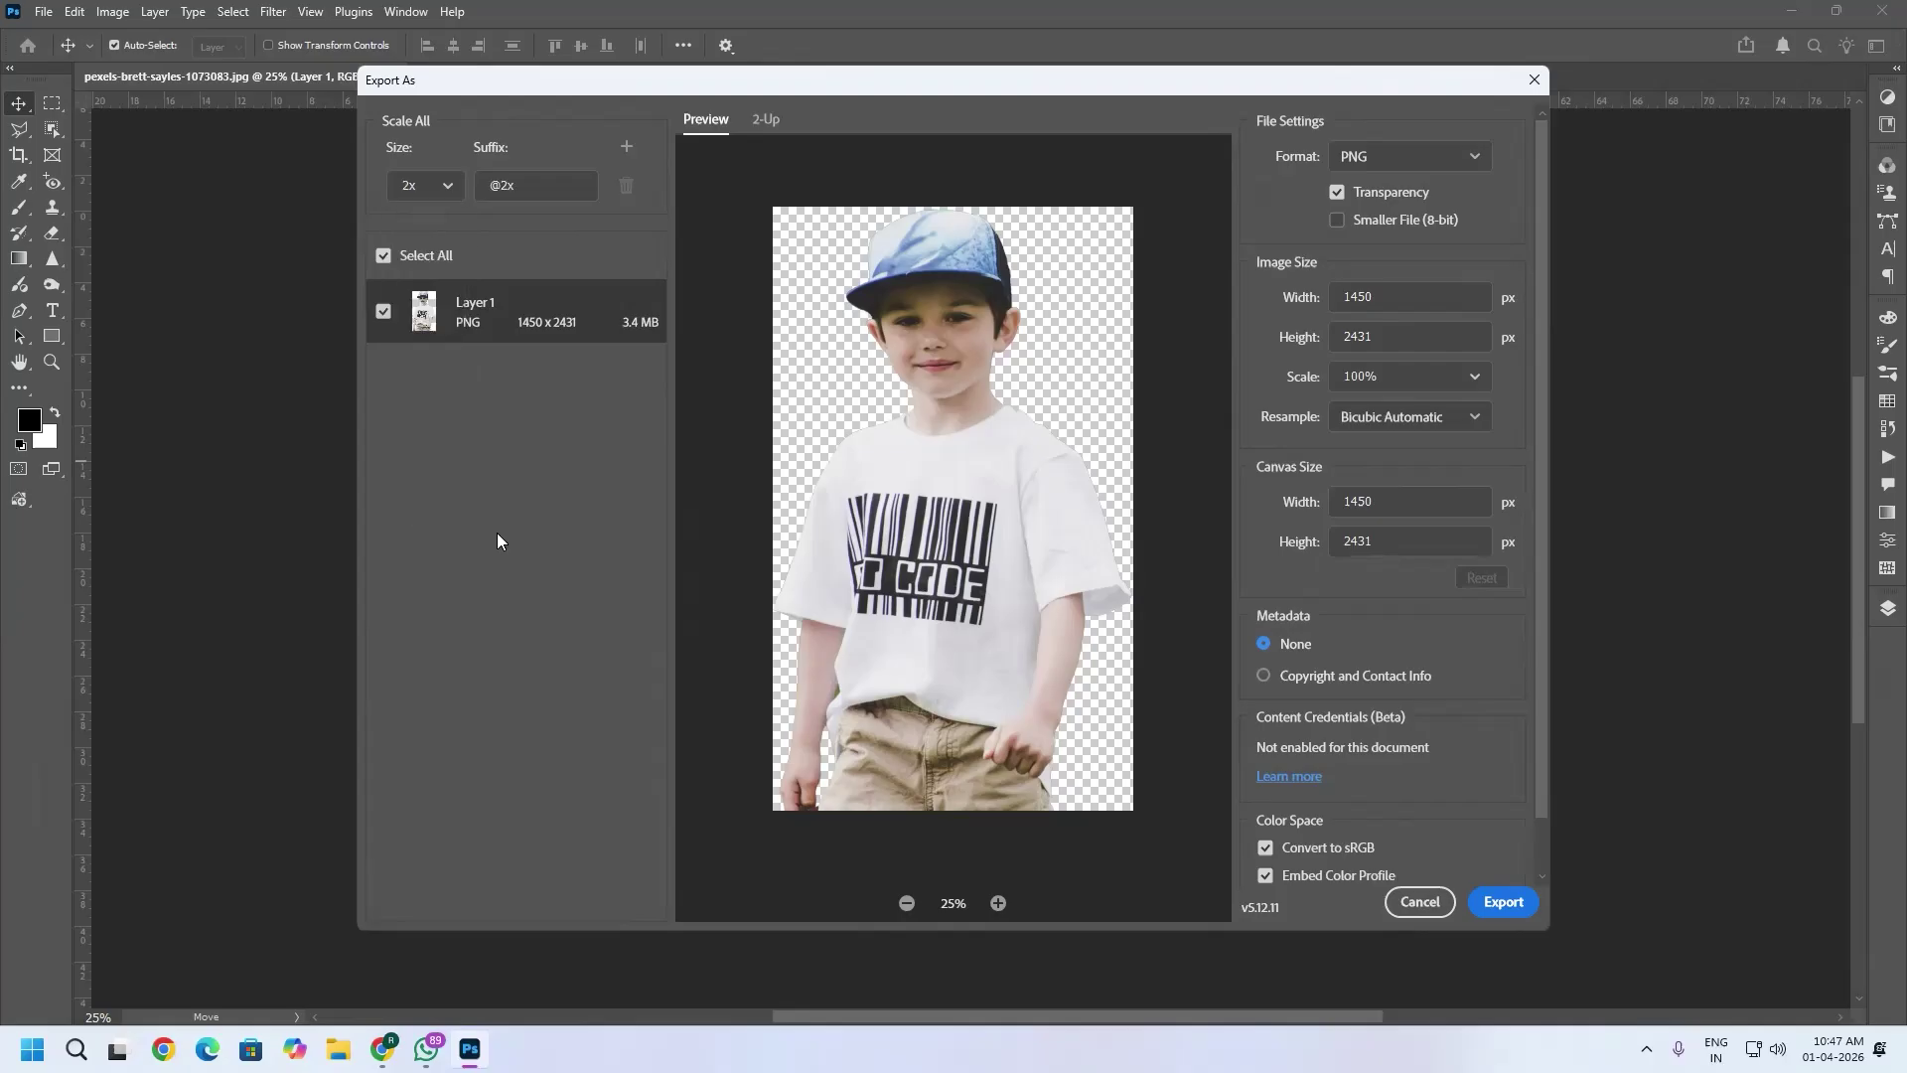
# Keep PNG as the export format and set the image scale to 200%.
pyautogui.click(1469, 159)
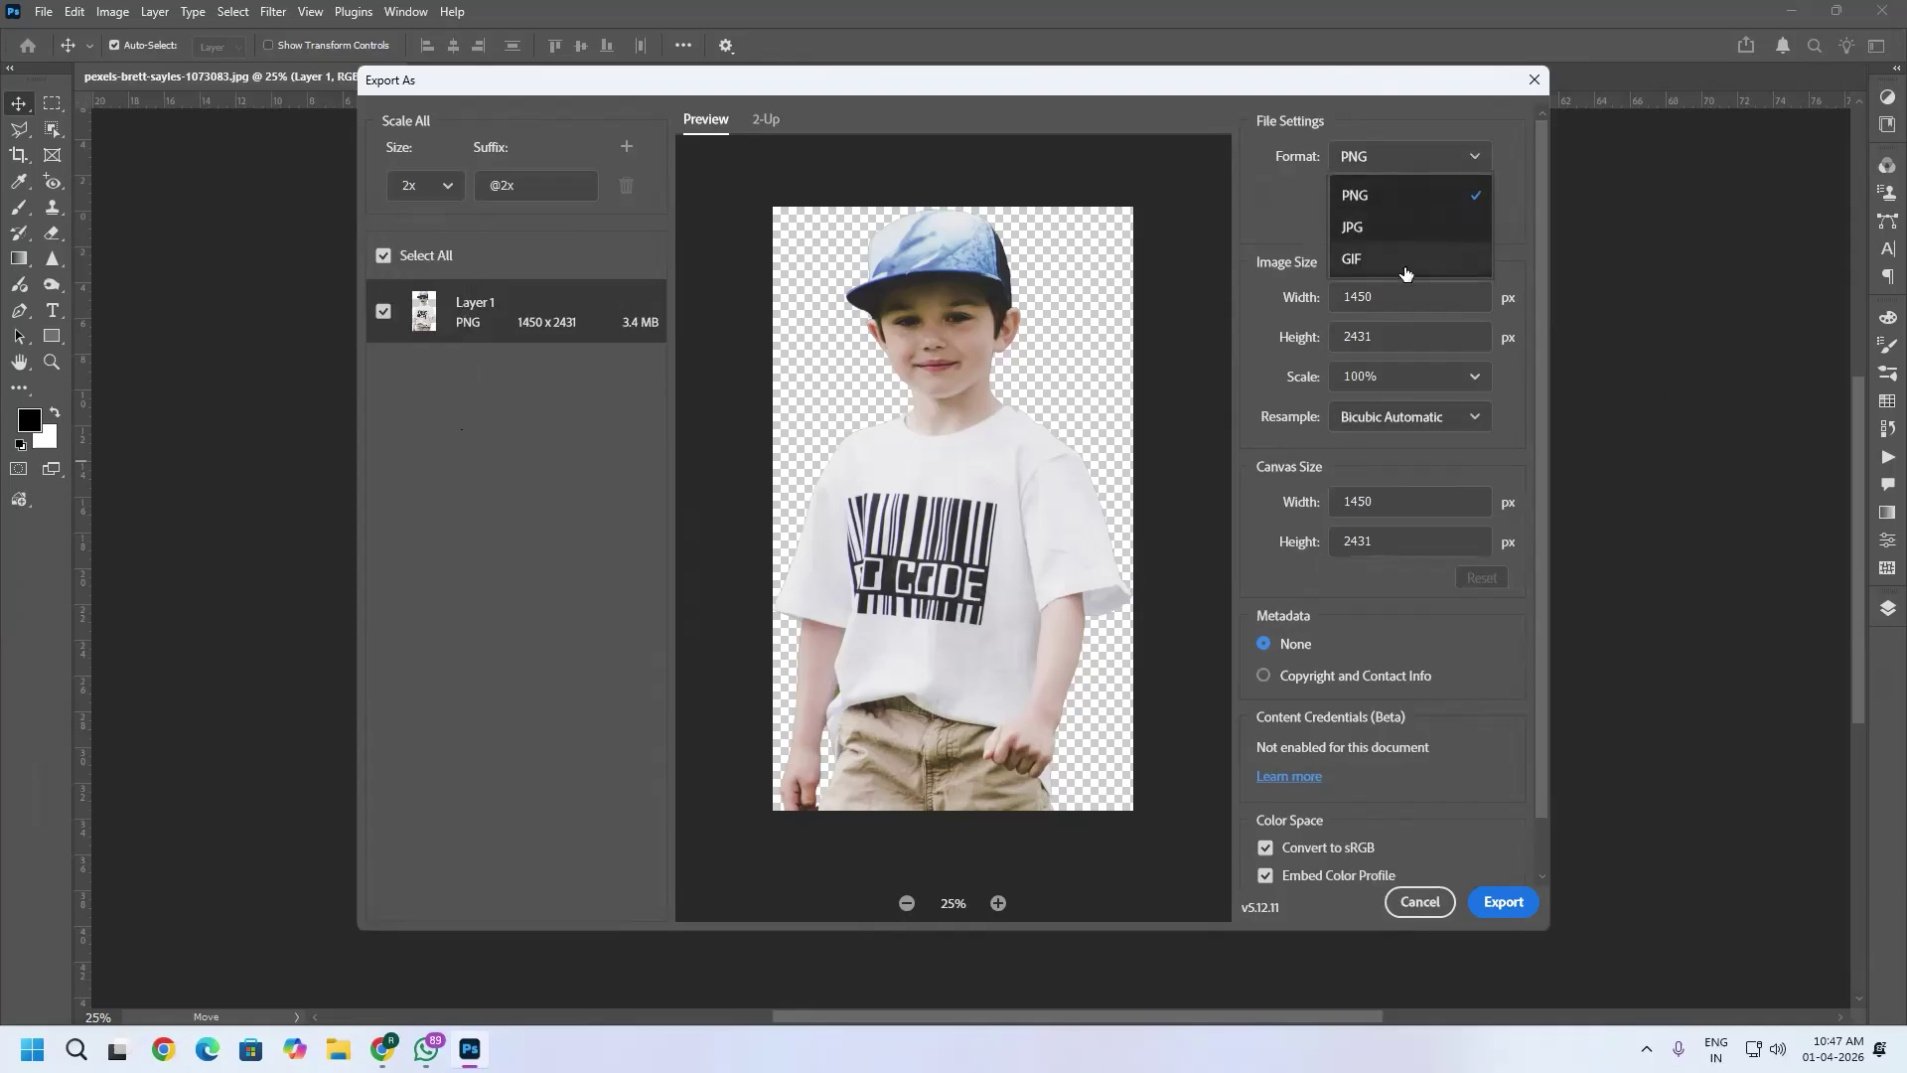
pyautogui.click(1422, 208)
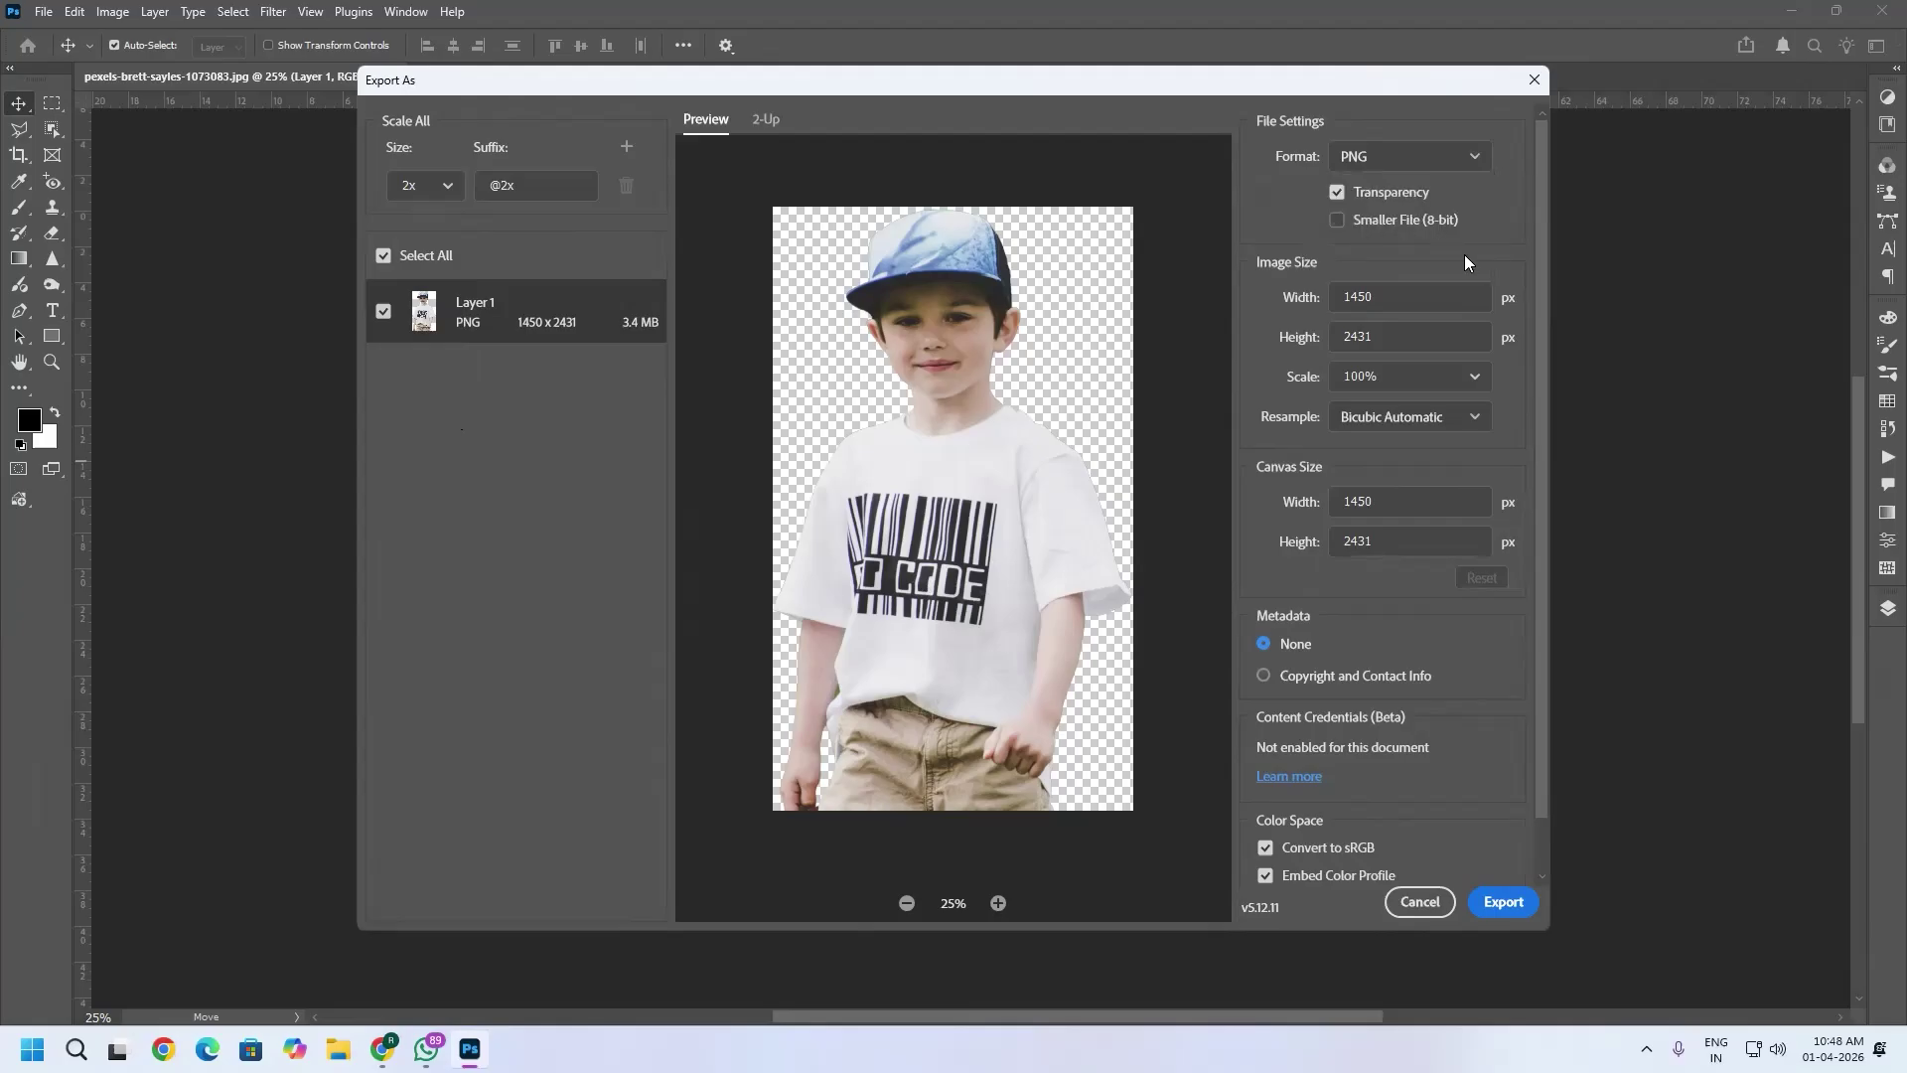
pyautogui.doubleClick(1448, 302)
pyautogui.click(1477, 384)
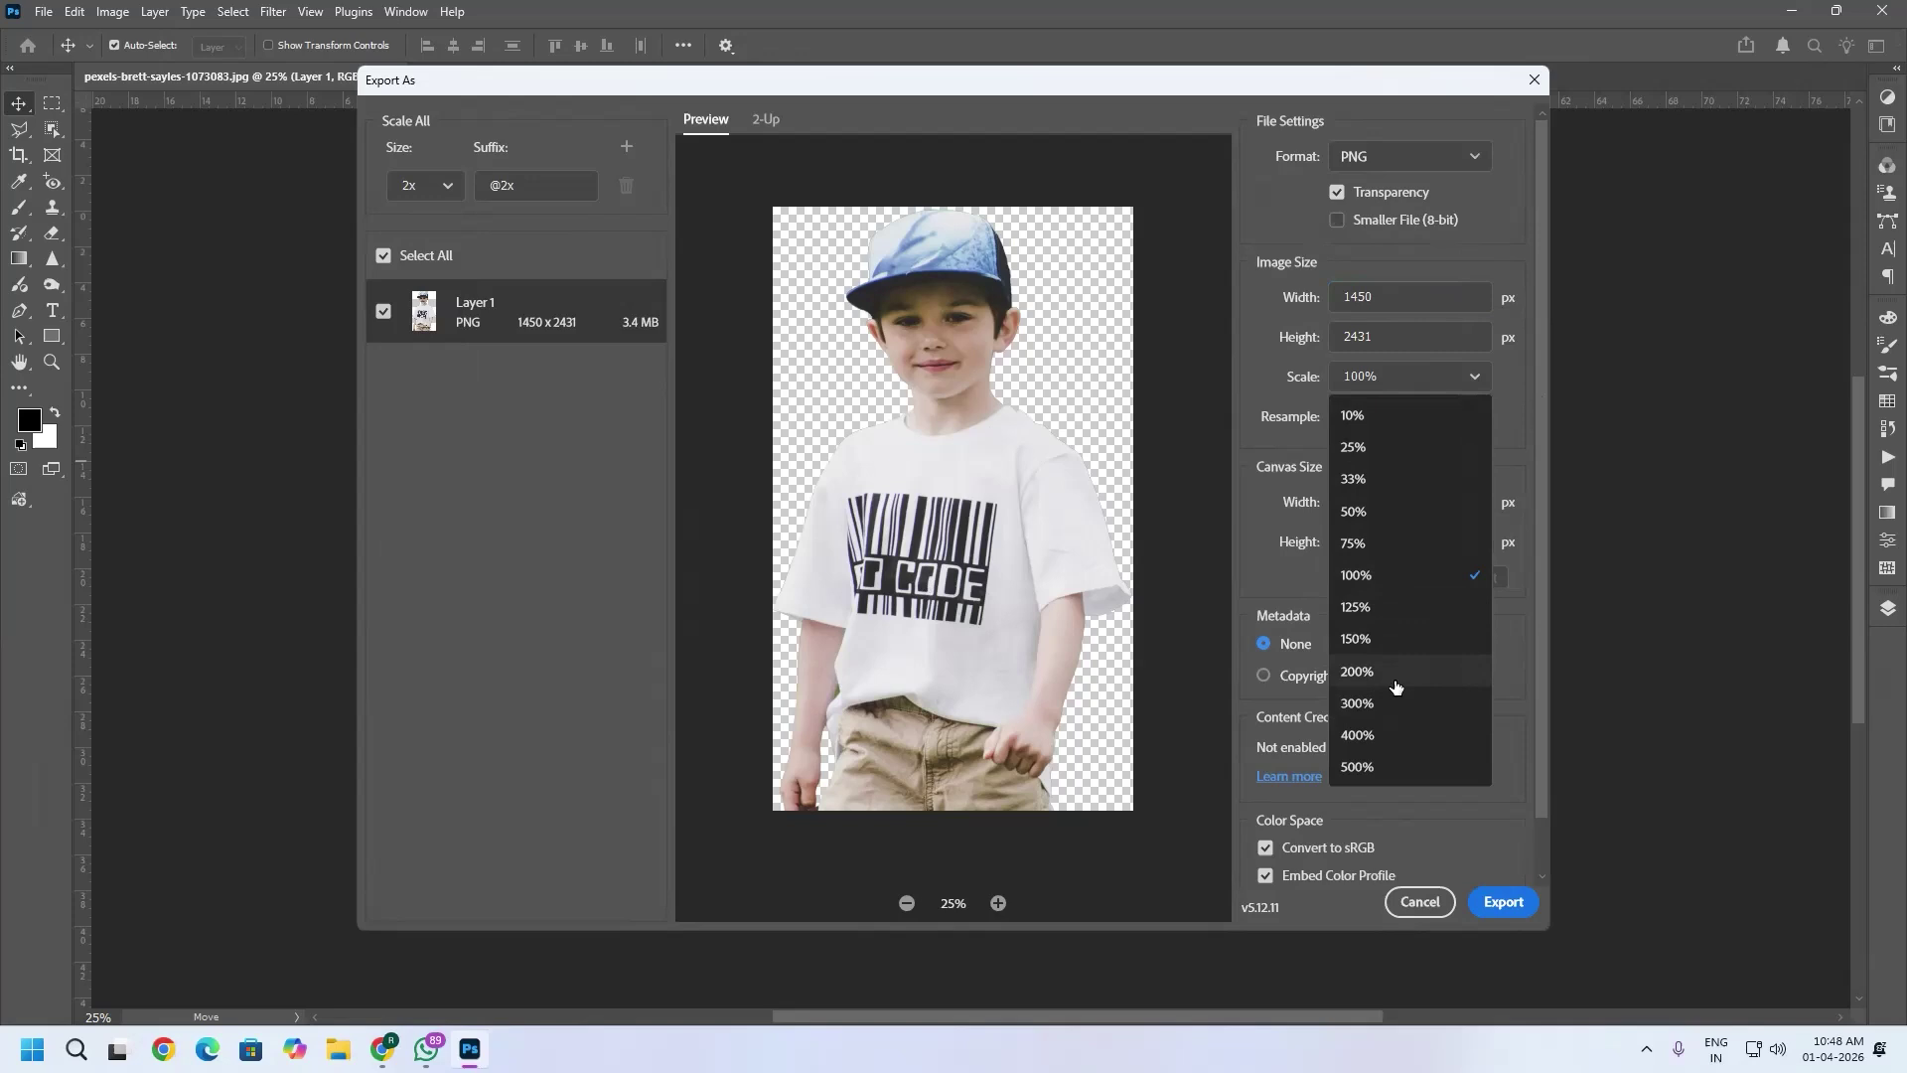
pyautogui.click(1394, 685)
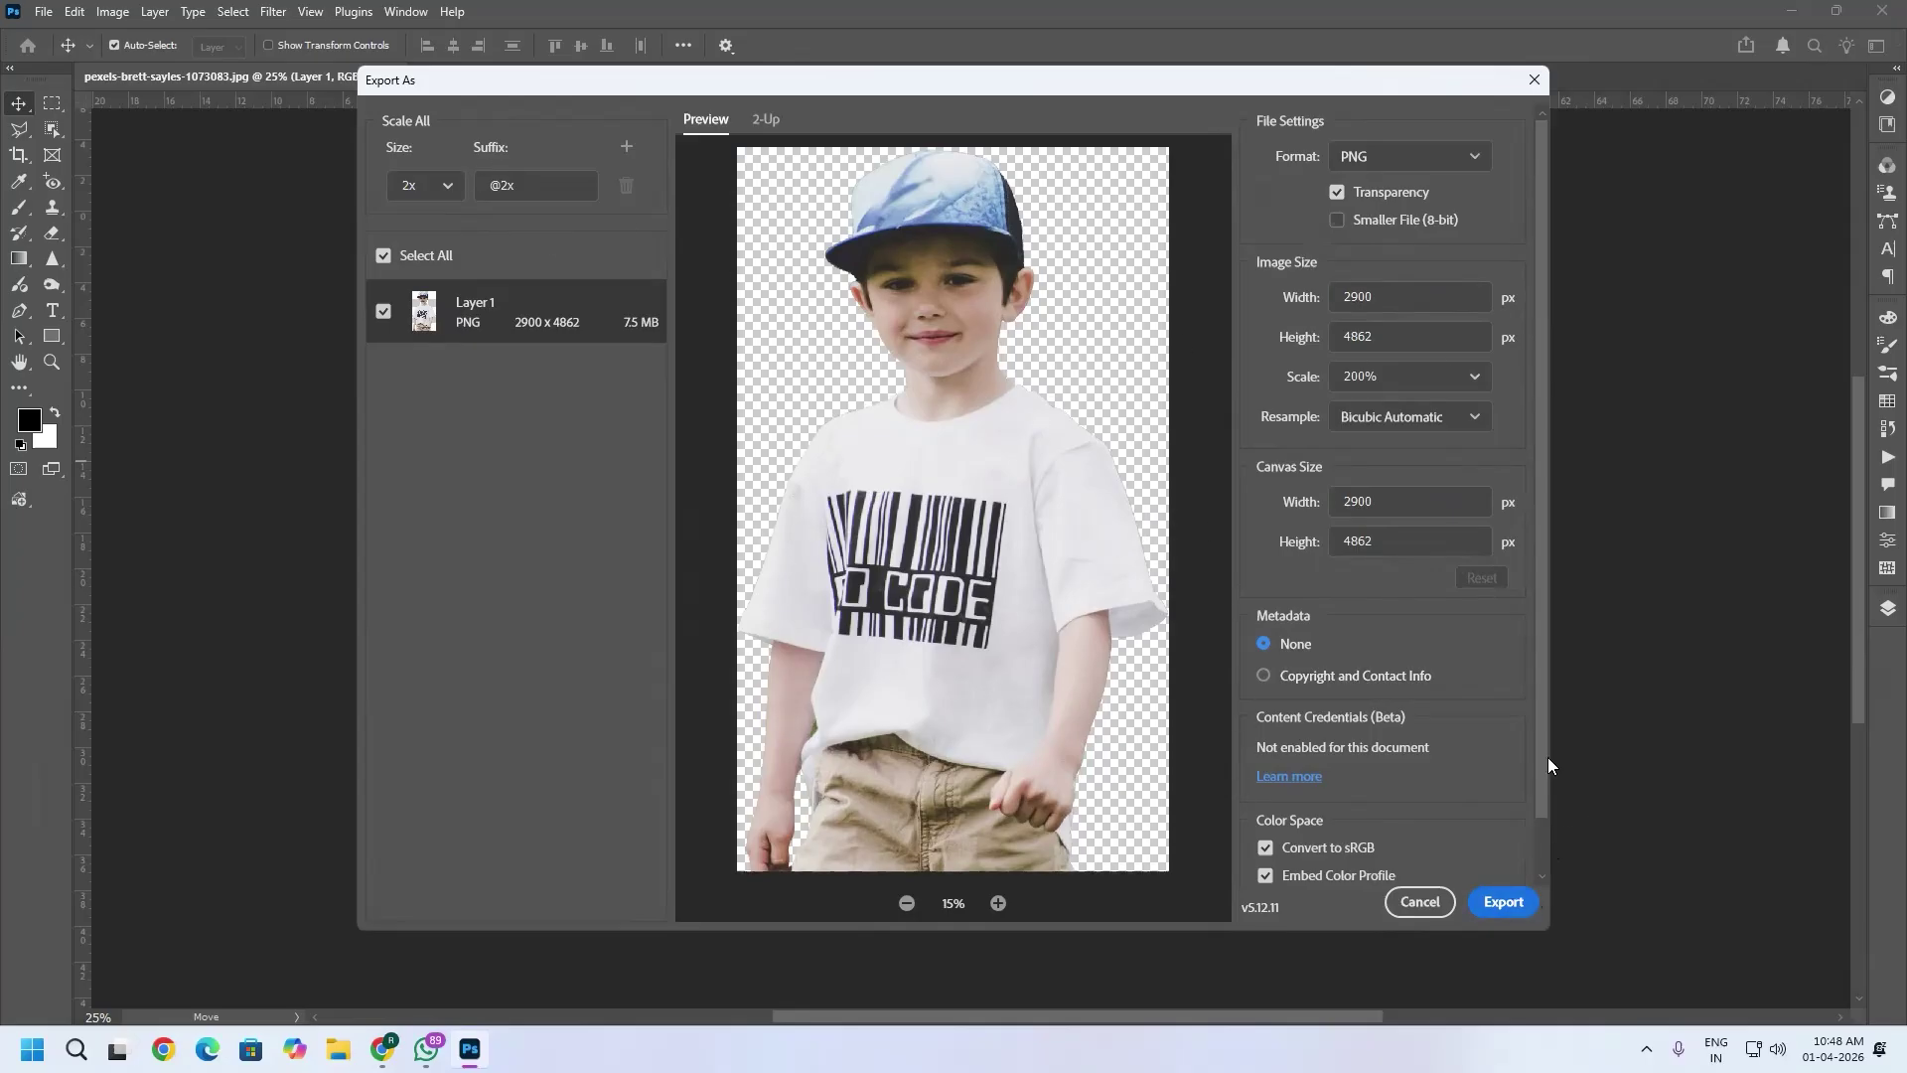
# Export the boy cutout to the Desktop as Layer 1.png.
pyautogui.click(1502, 902)
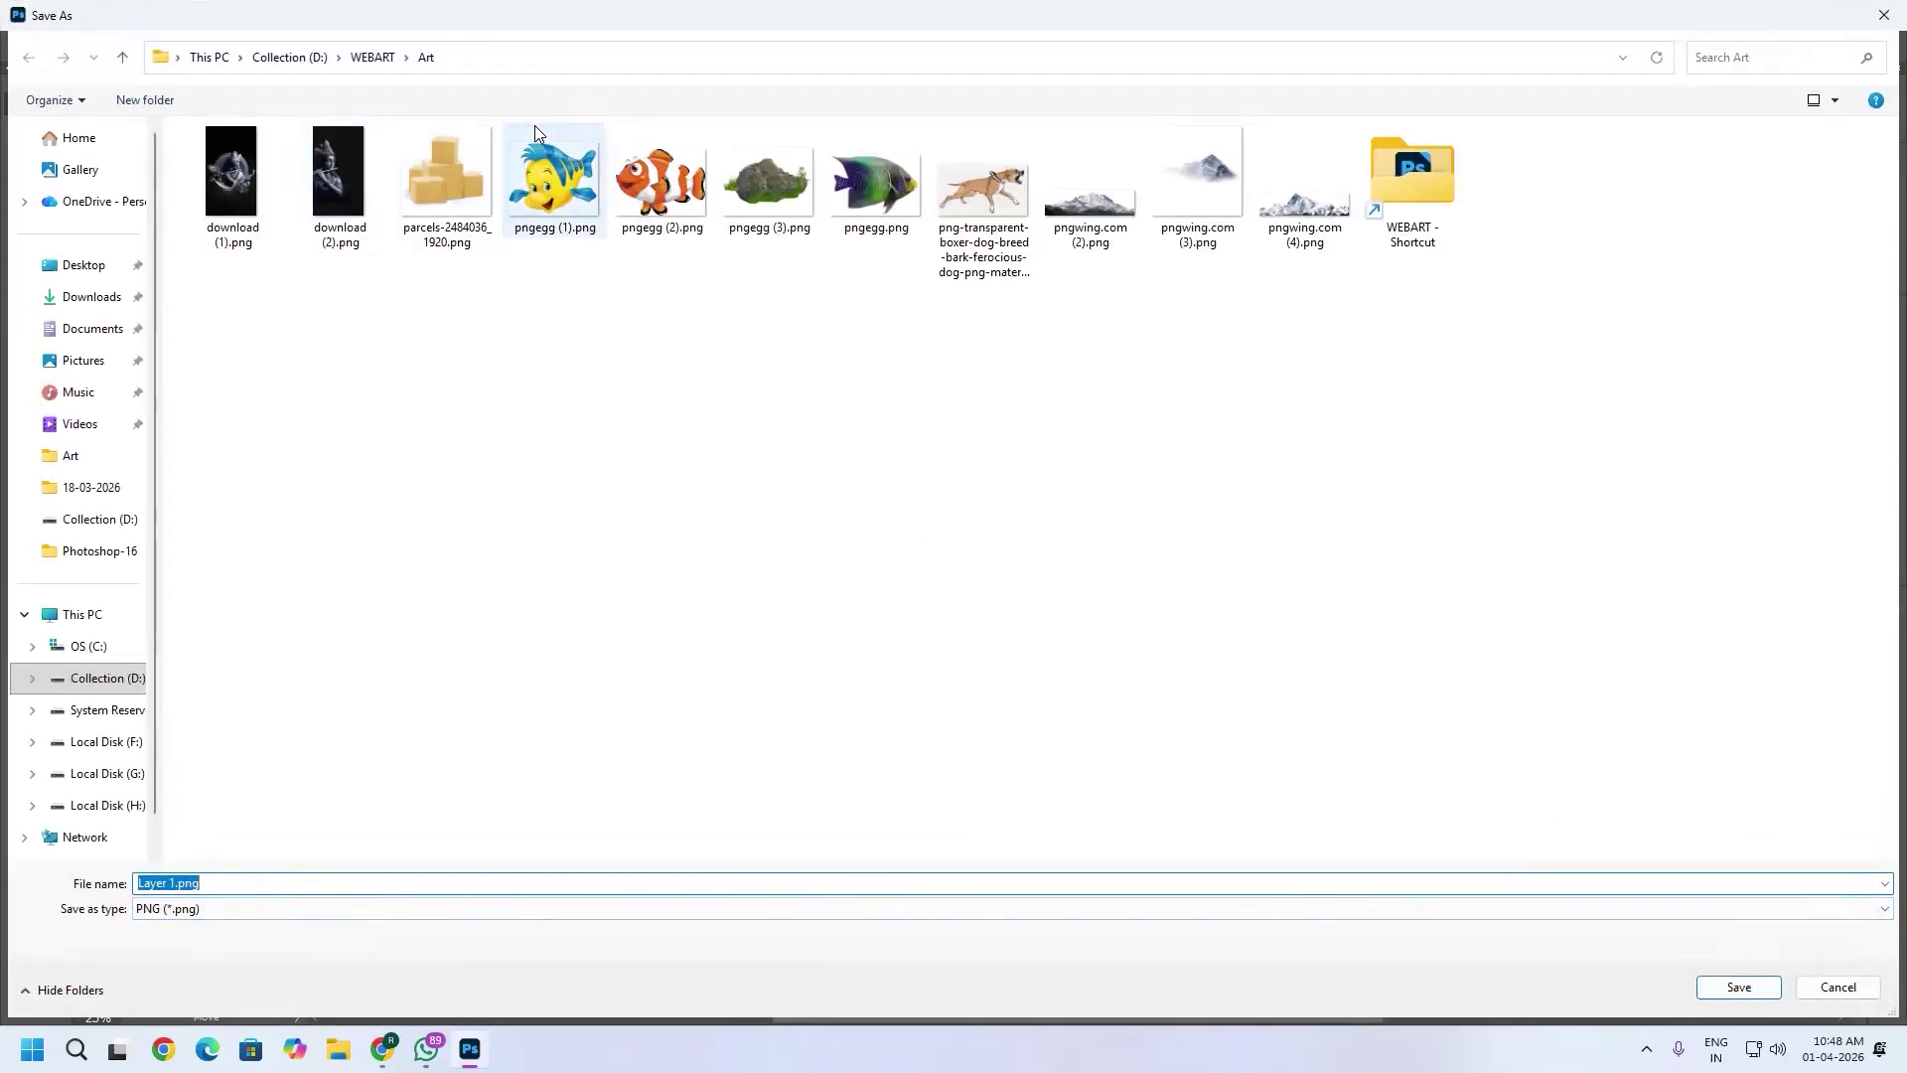
pyautogui.click(80, 266)
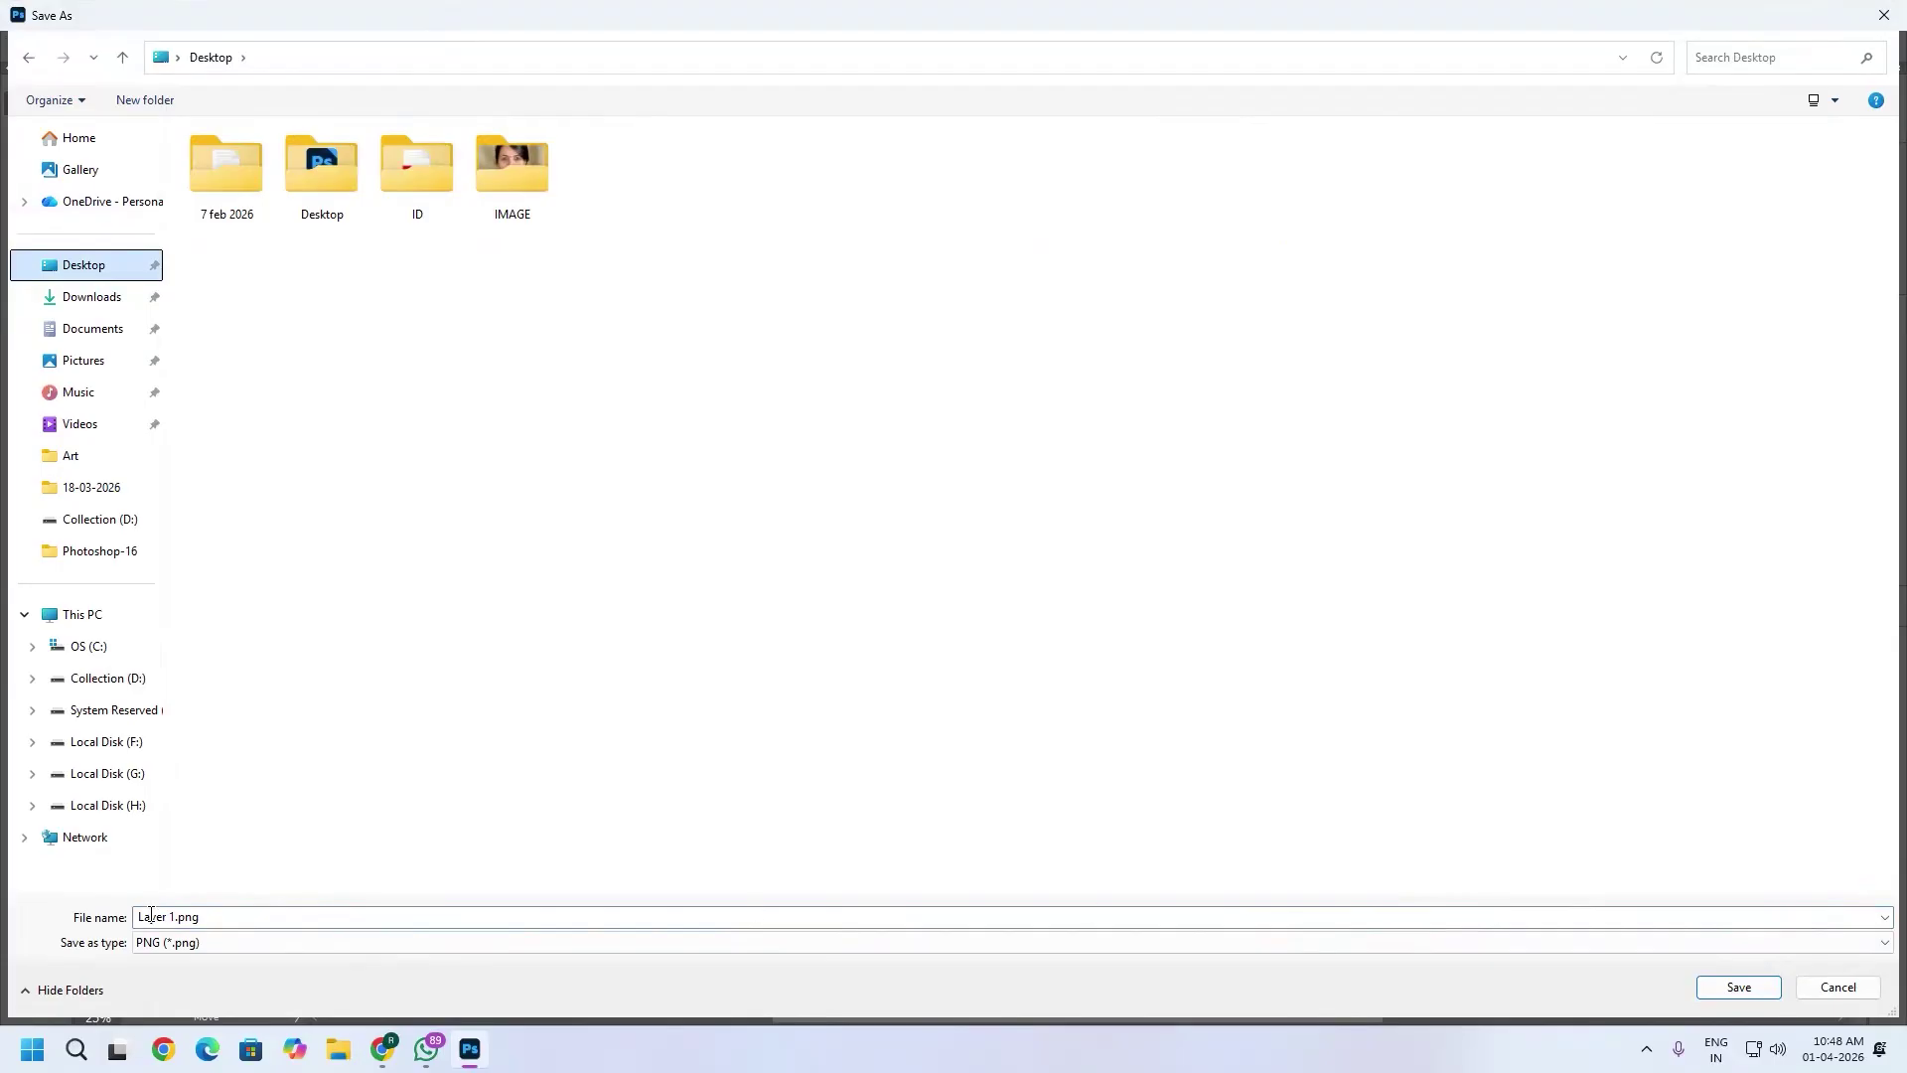
pyautogui.click(1744, 990)
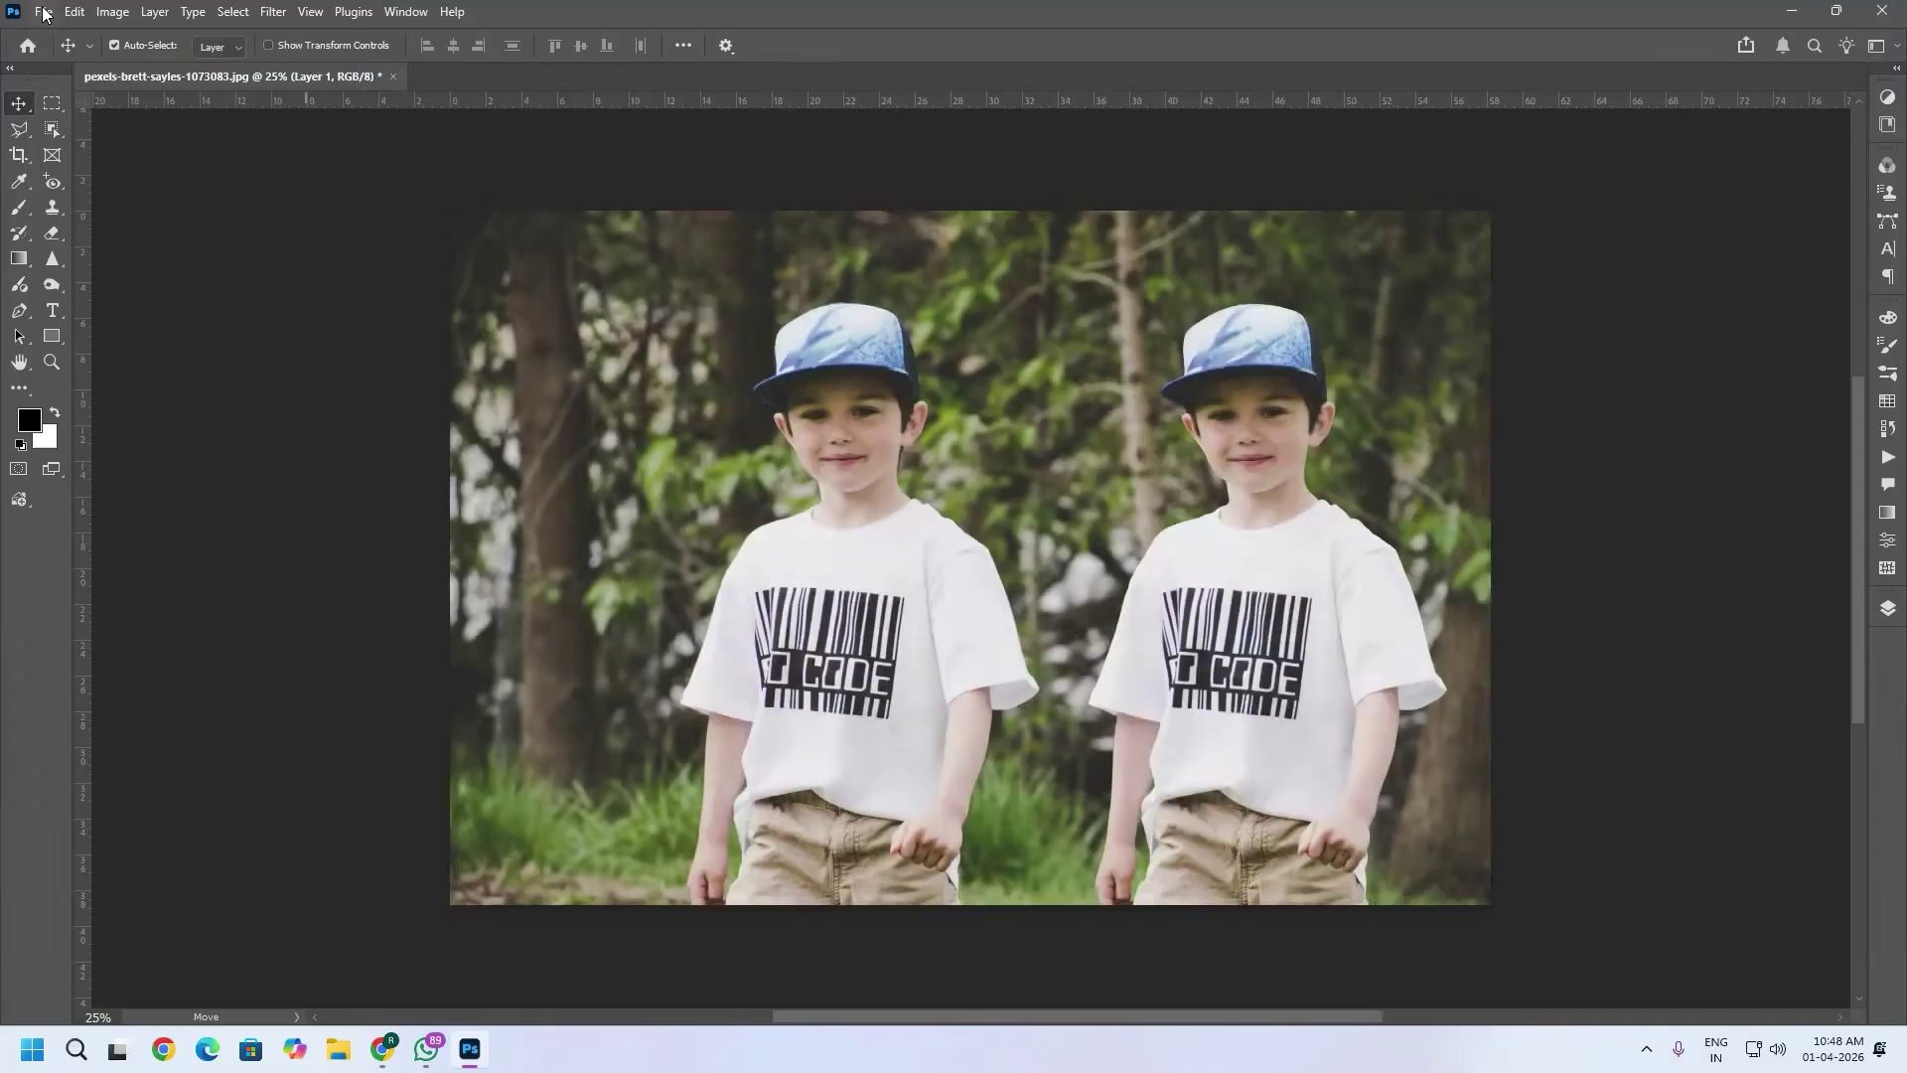
pyautogui.click(44, 13)
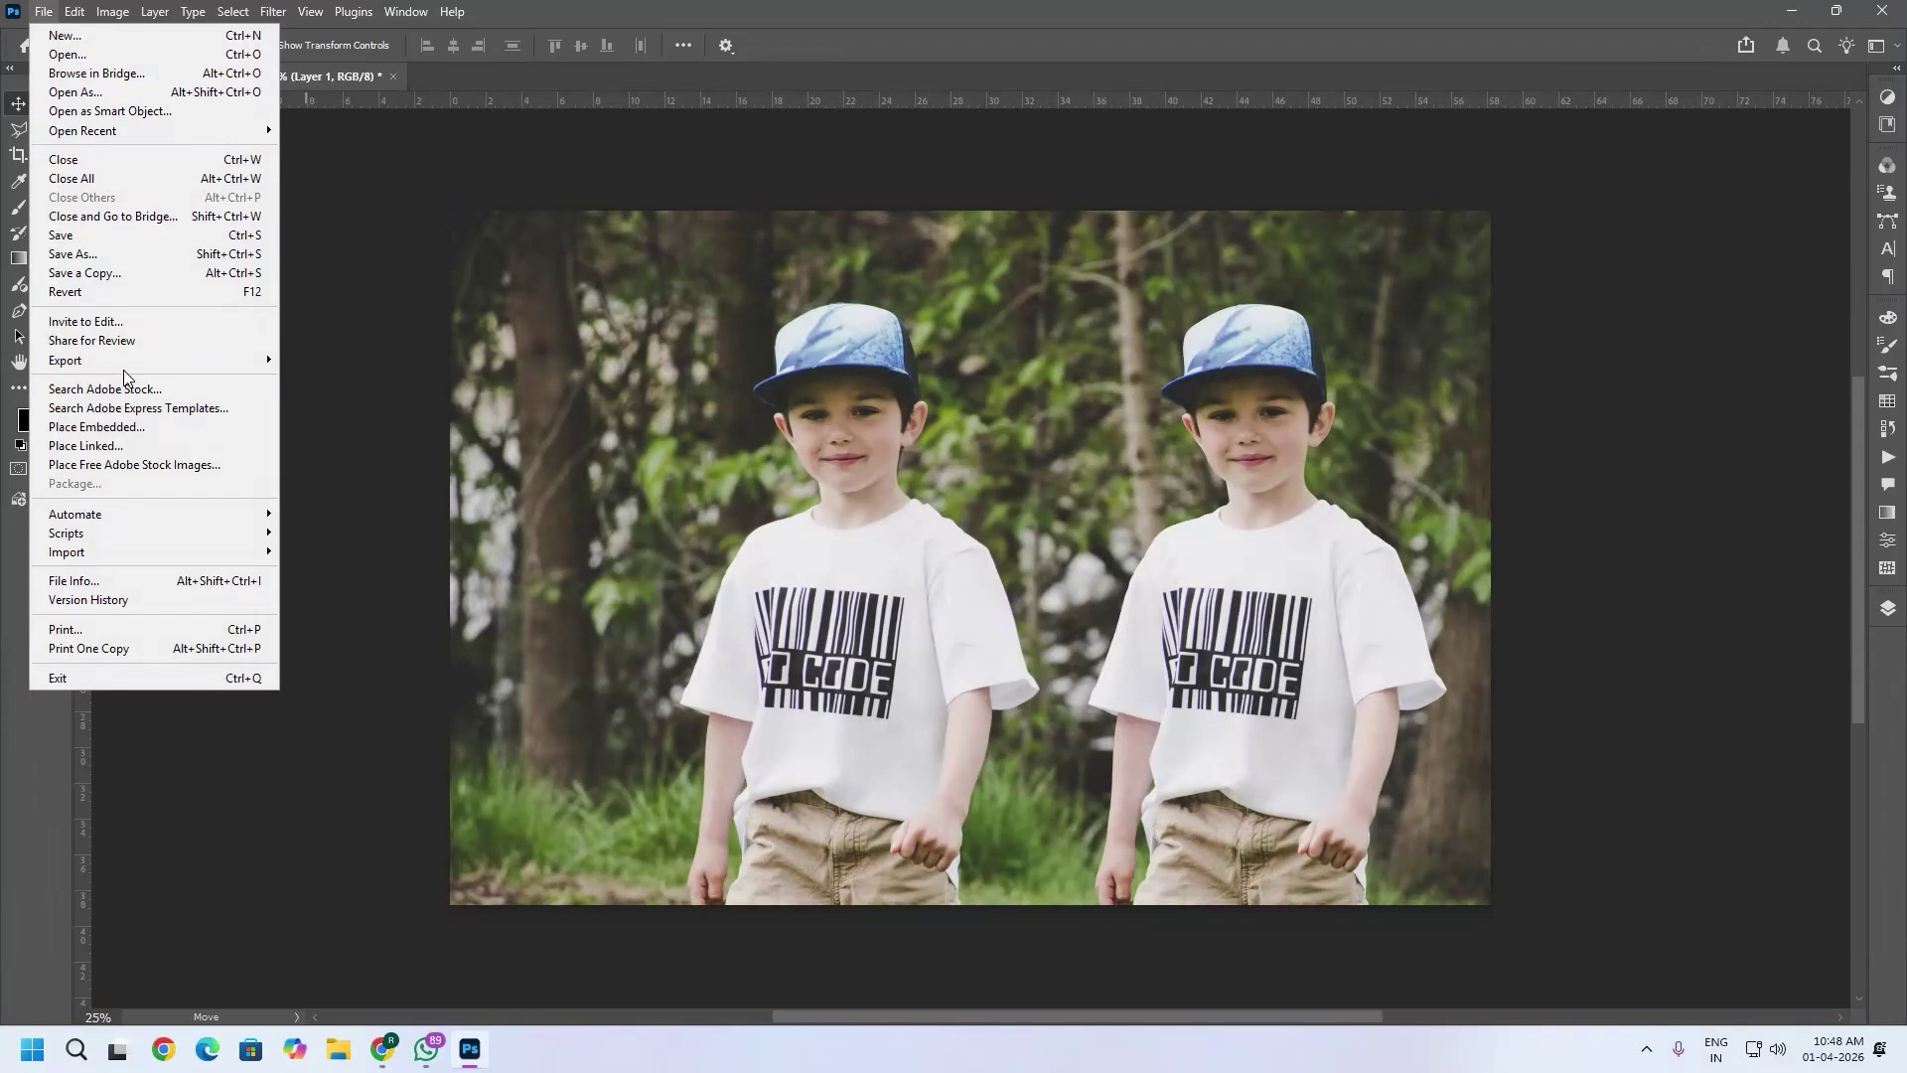
pyautogui.click(93, 57)
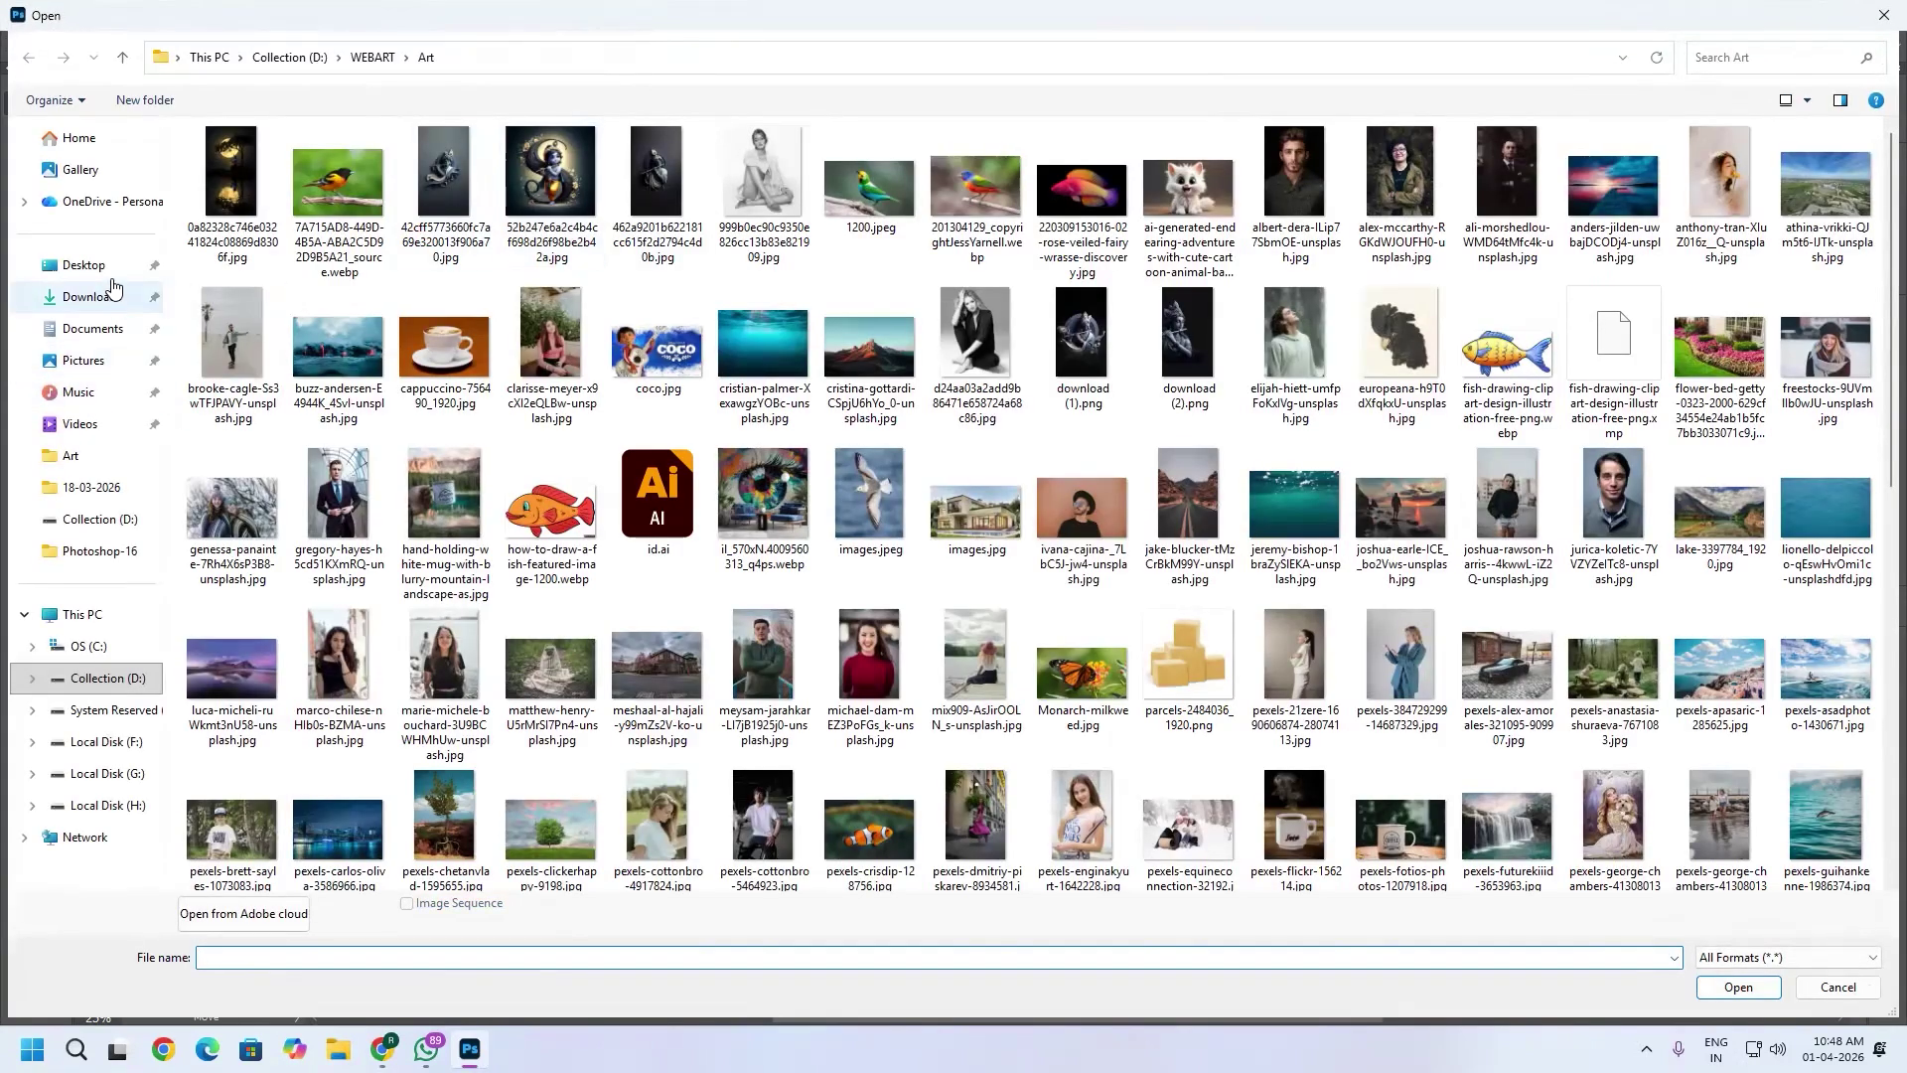
pyautogui.click(86, 264)
pyautogui.click(1277, 161)
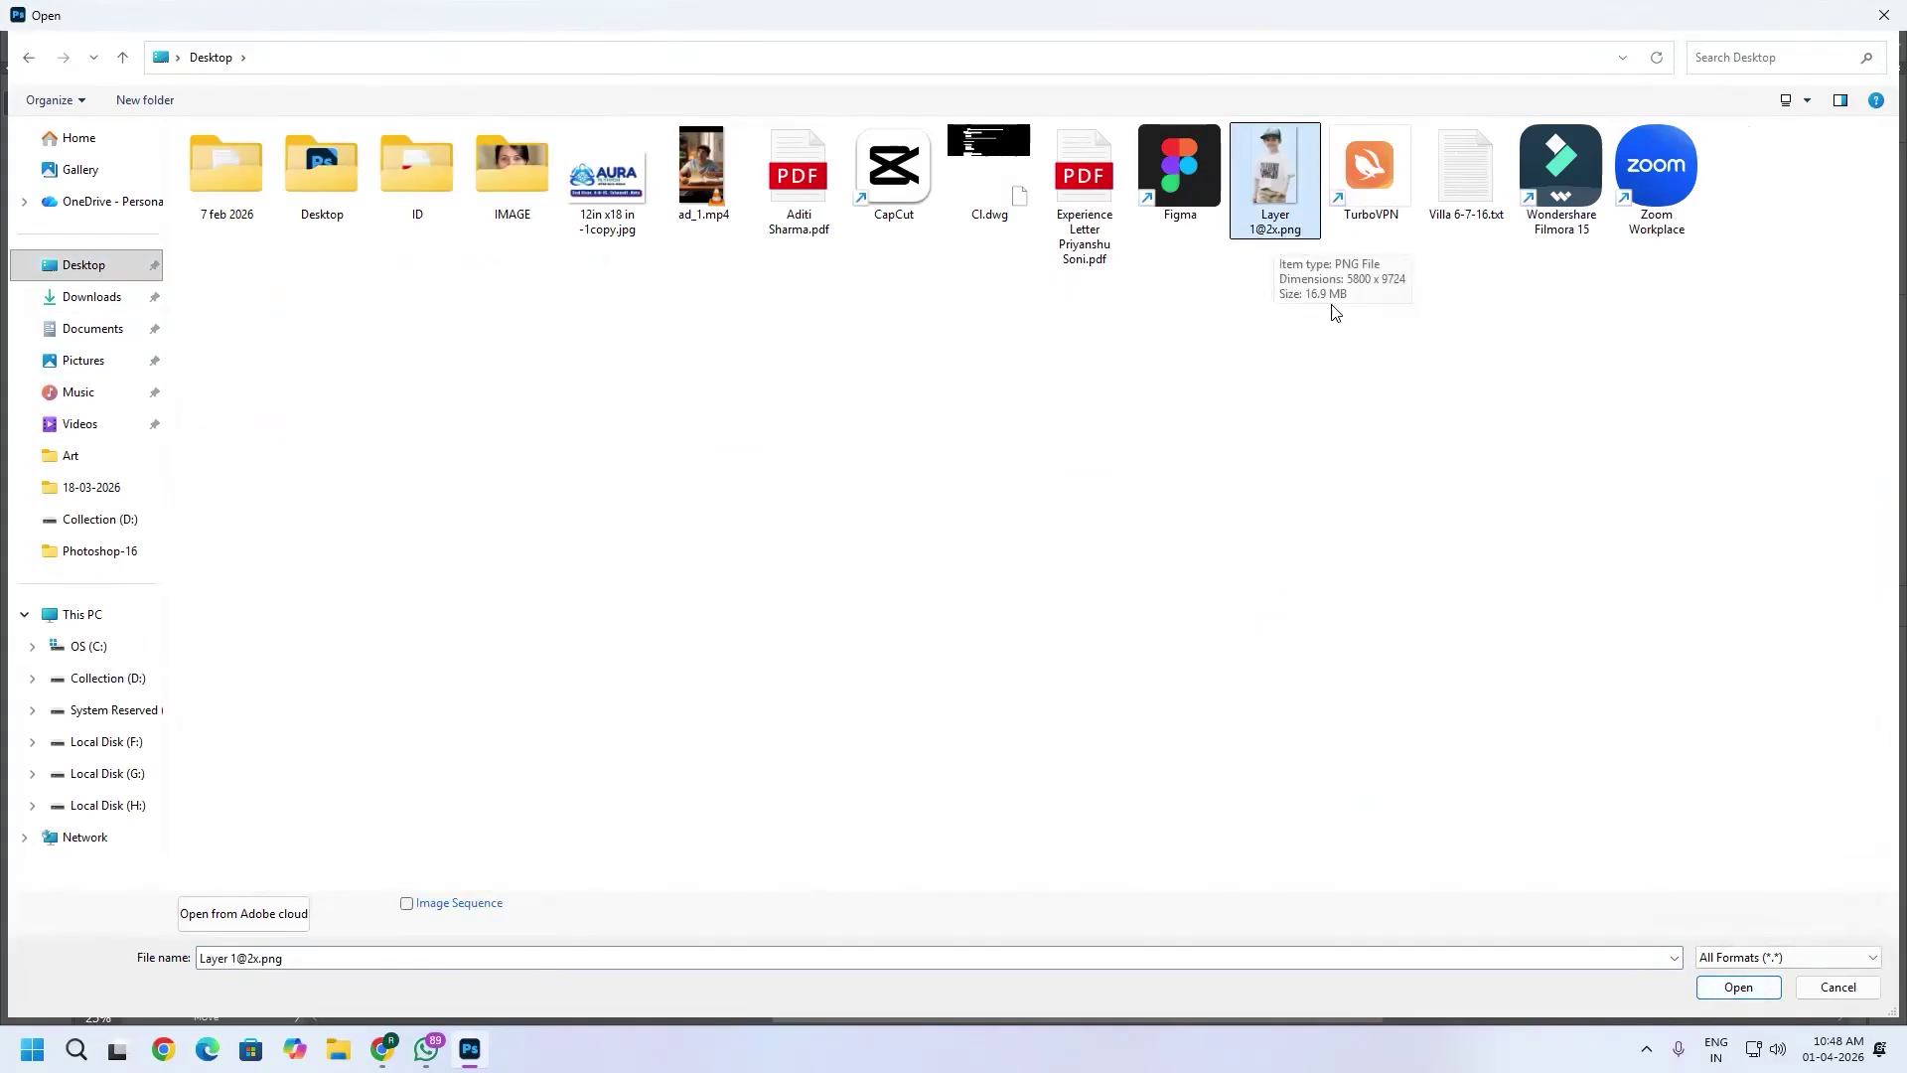
pyautogui.click(1736, 987)
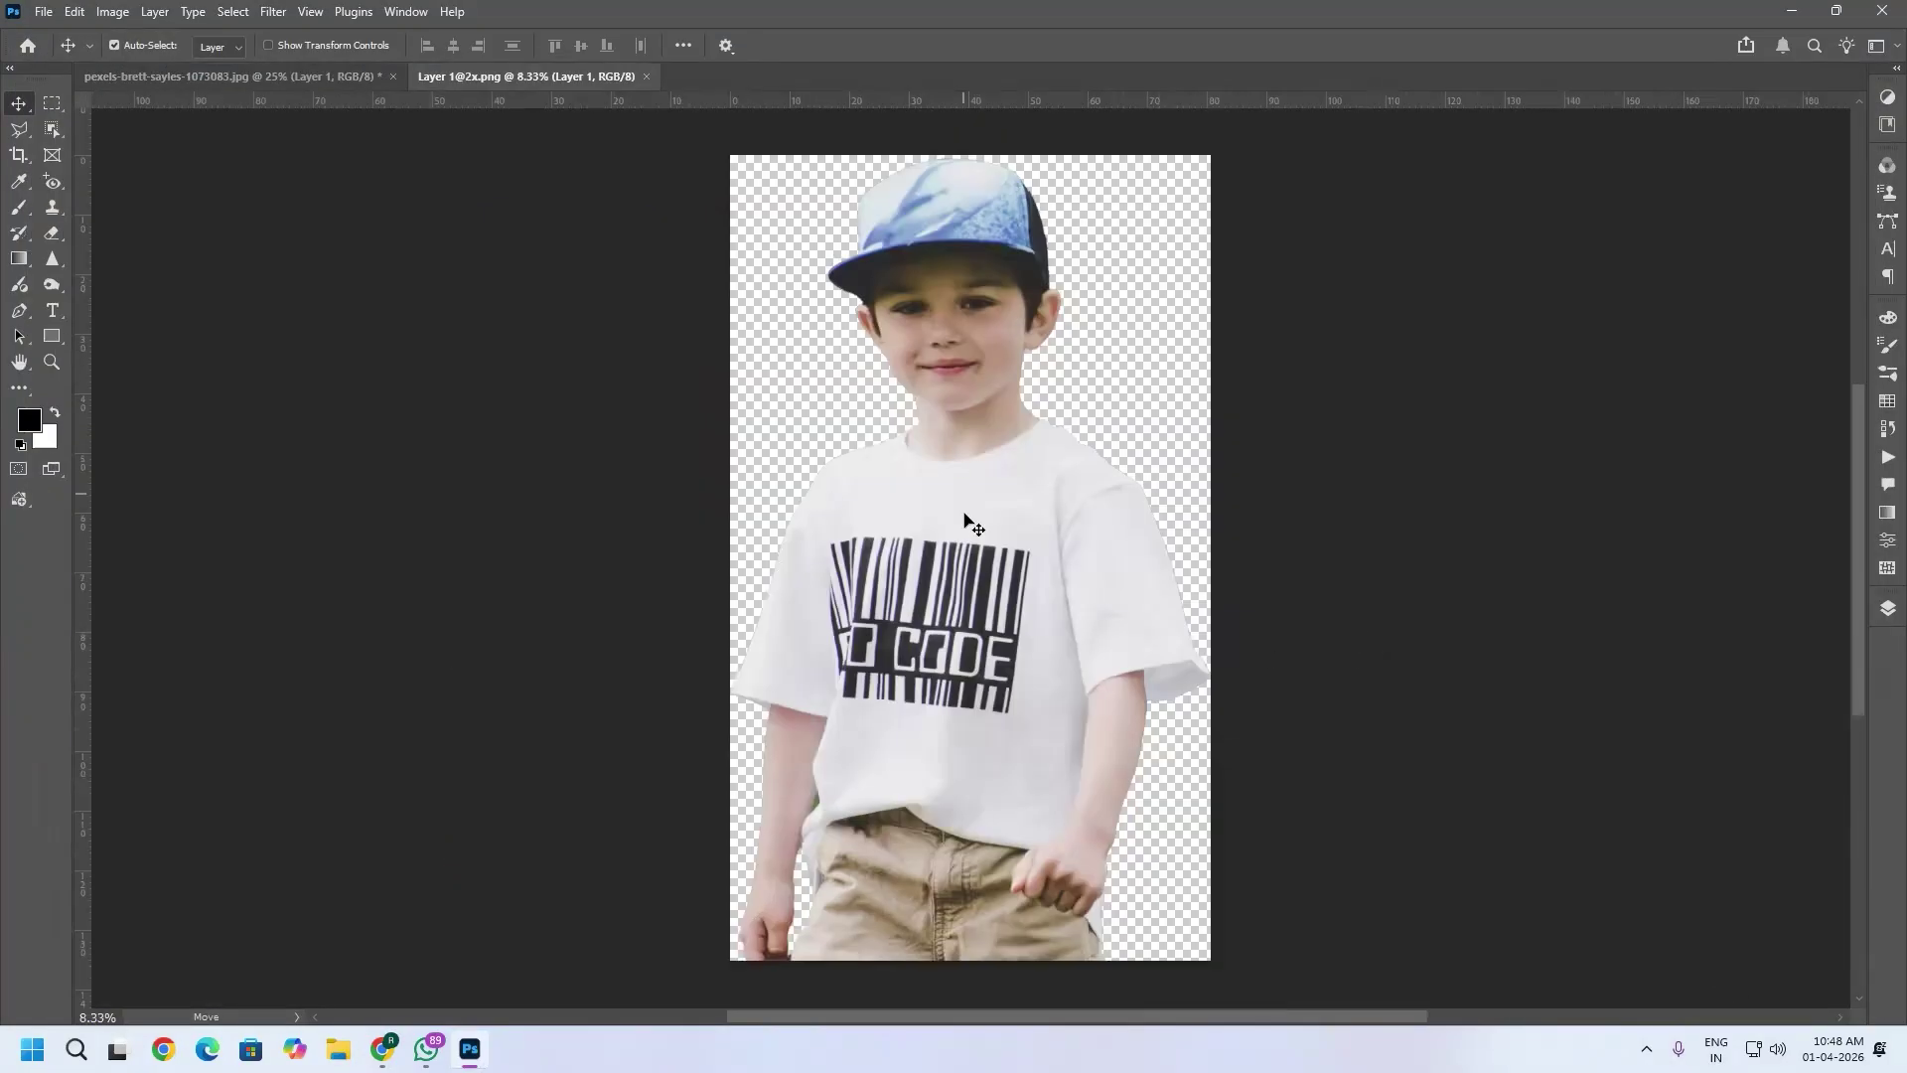
# Paste the exported cutout into the original forest photo, reposition it to compare its size, and delete the pasted layer.
pyautogui.click(326, 78)
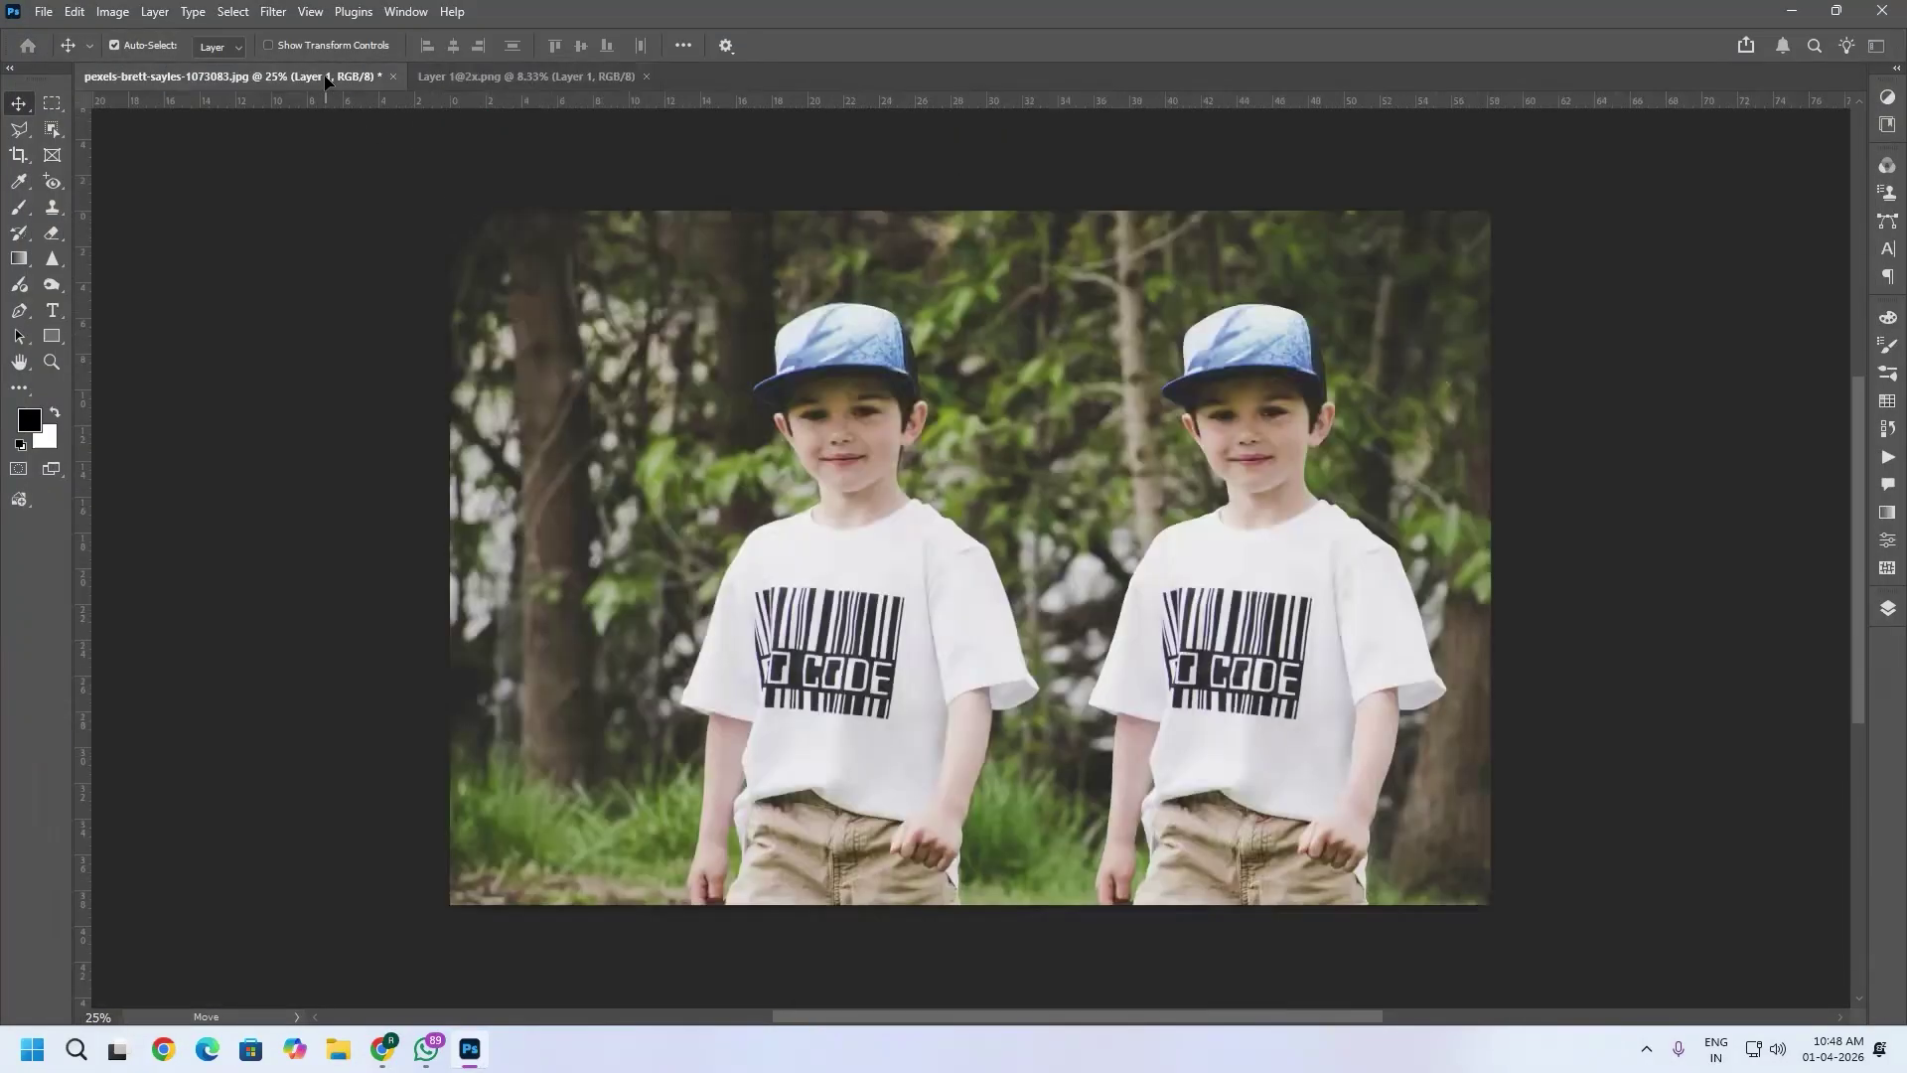
pyautogui.hotkey('ctrl', 'v')
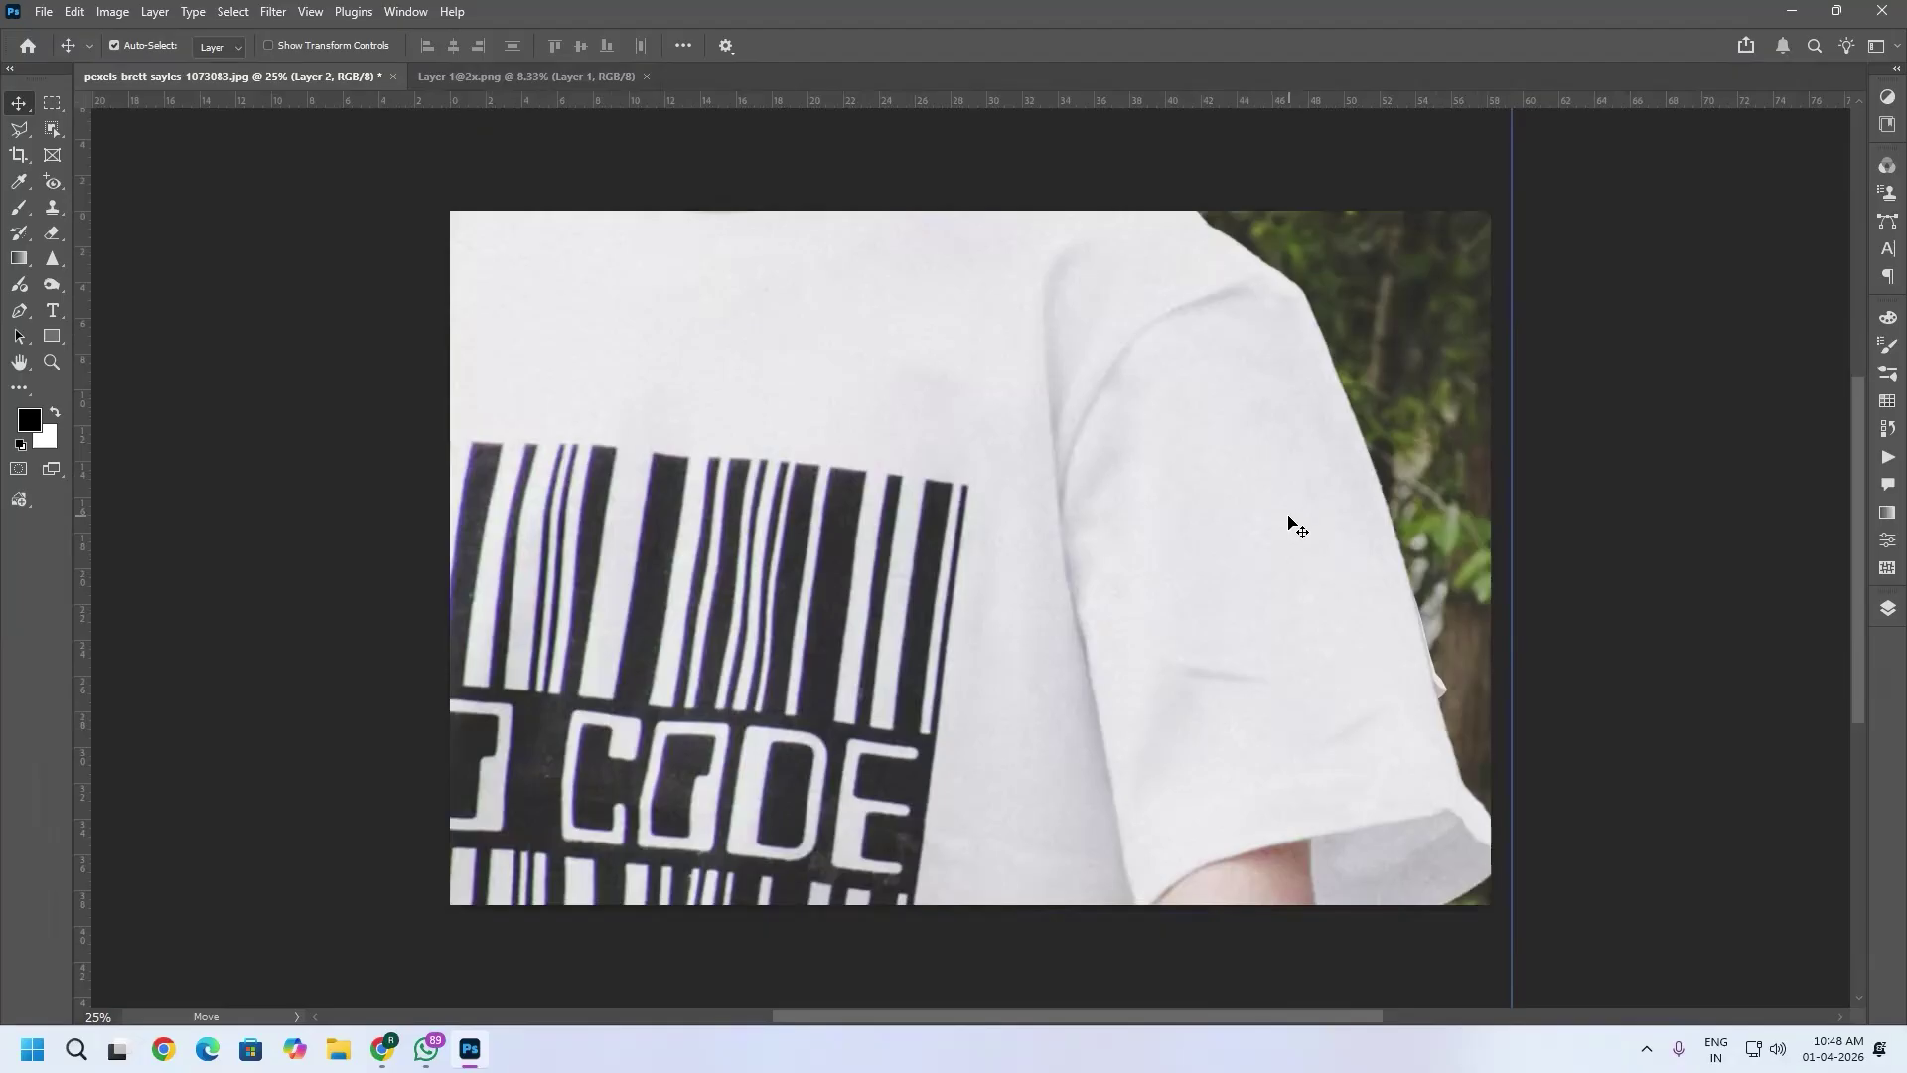
pyautogui.moveTo(1144, 359); pyautogui.dragTo(1201, 626)
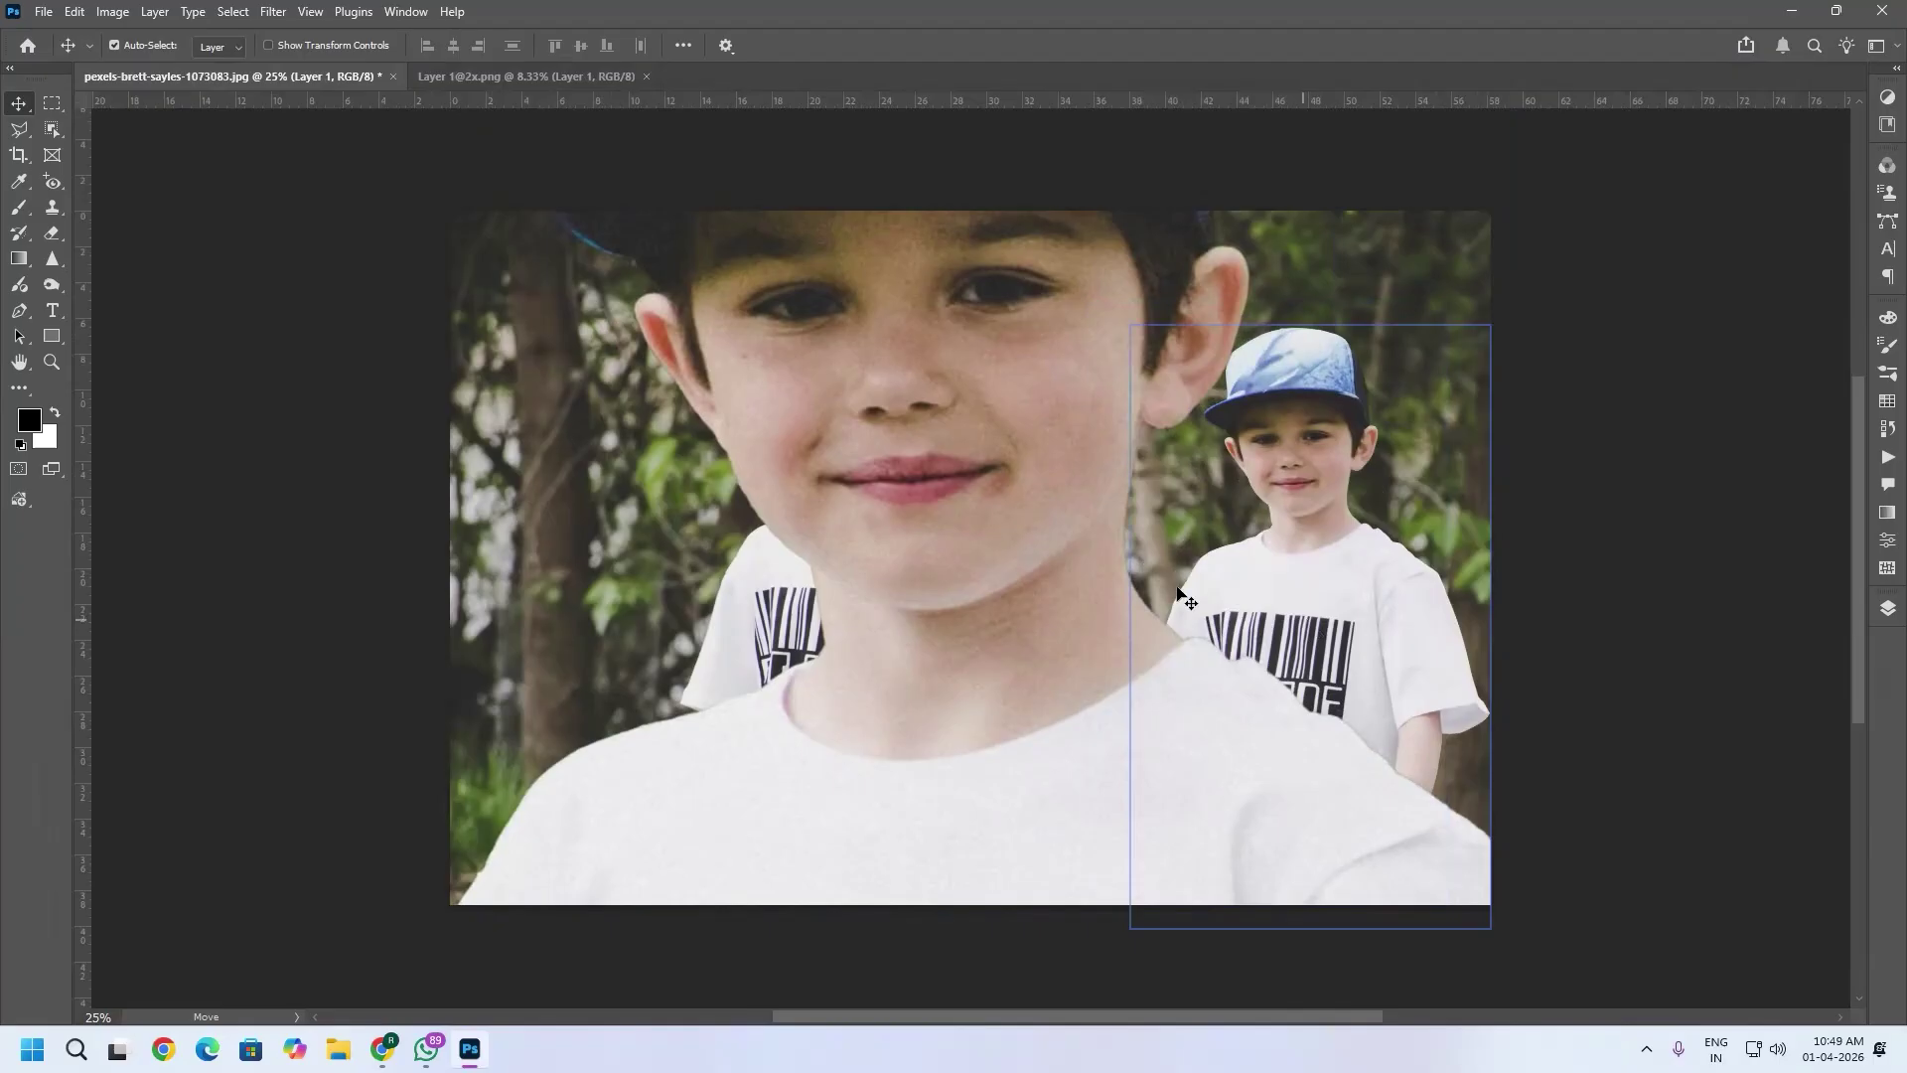
pyautogui.moveTo(955, 433); pyautogui.dragTo(806, 577)
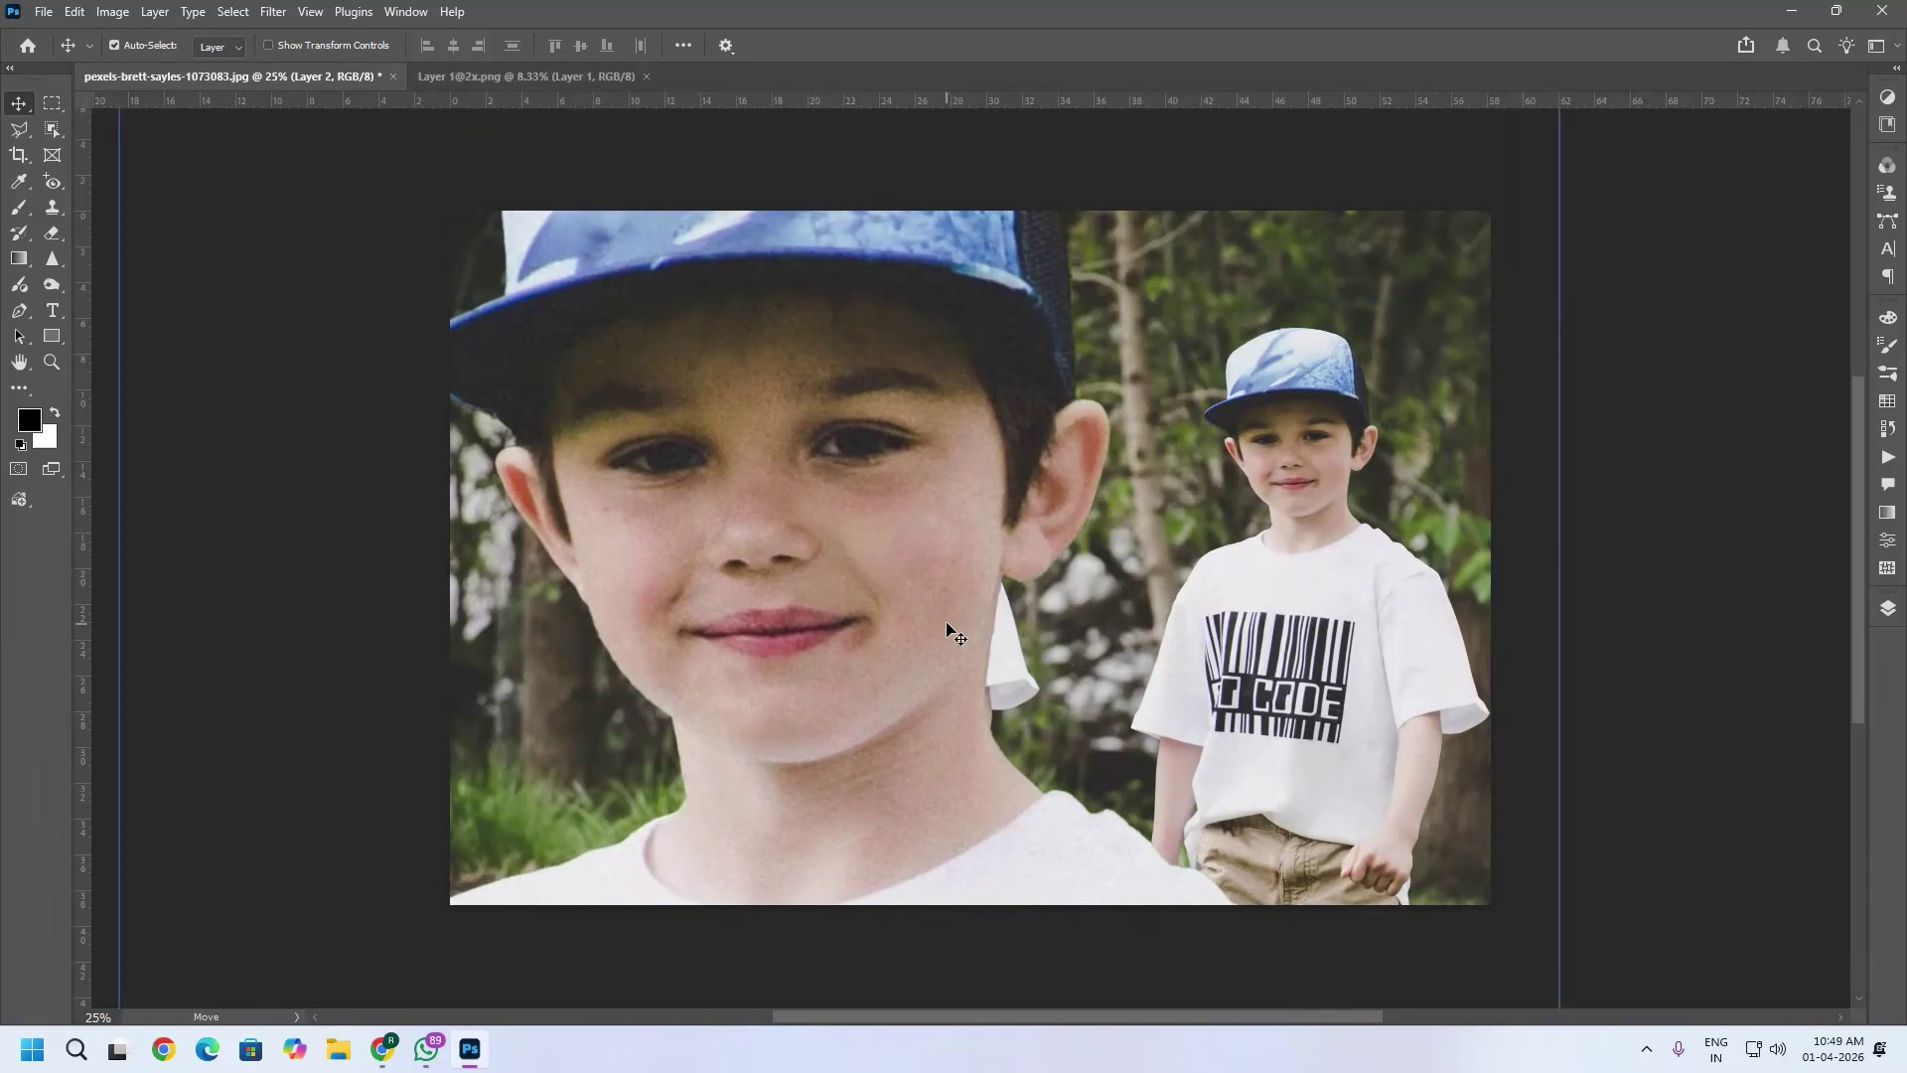
pyautogui.moveTo(785, 514); pyautogui.dragTo(656, 531)
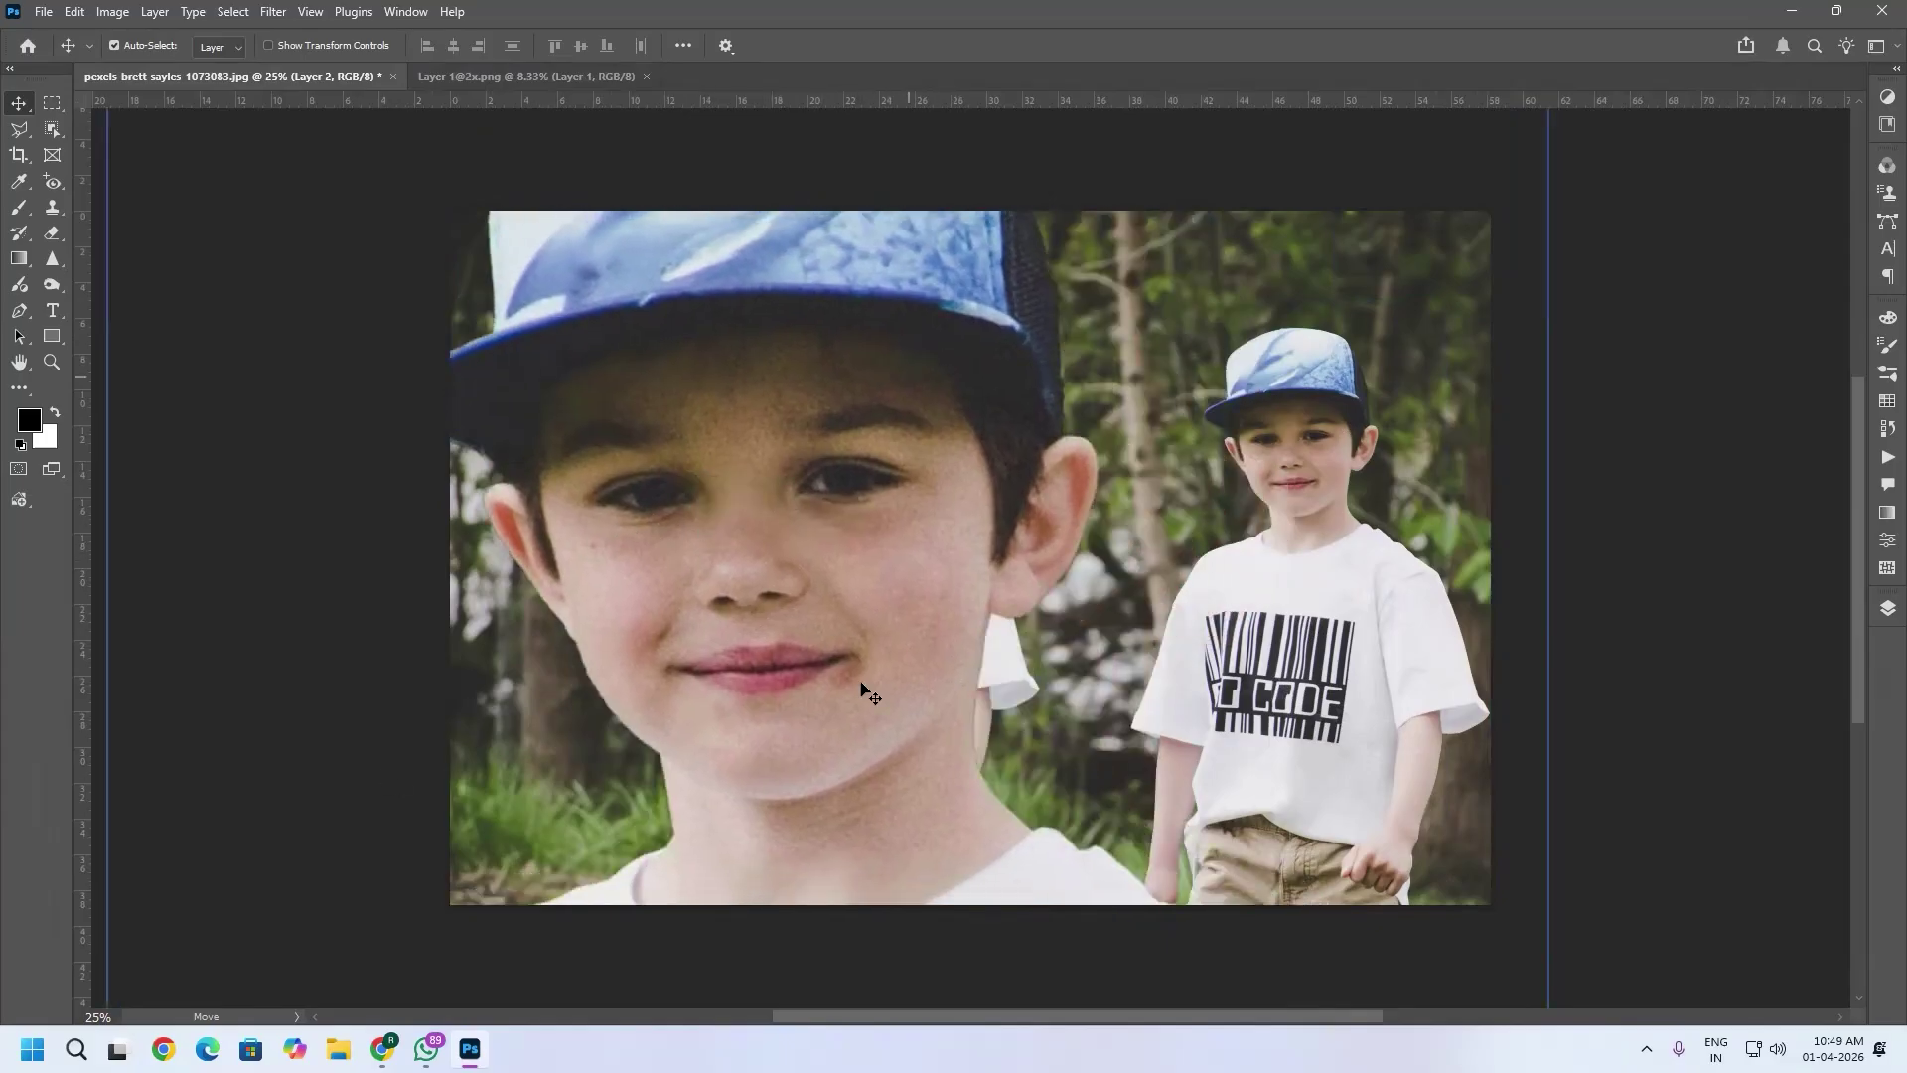
pyautogui.press('Delete')
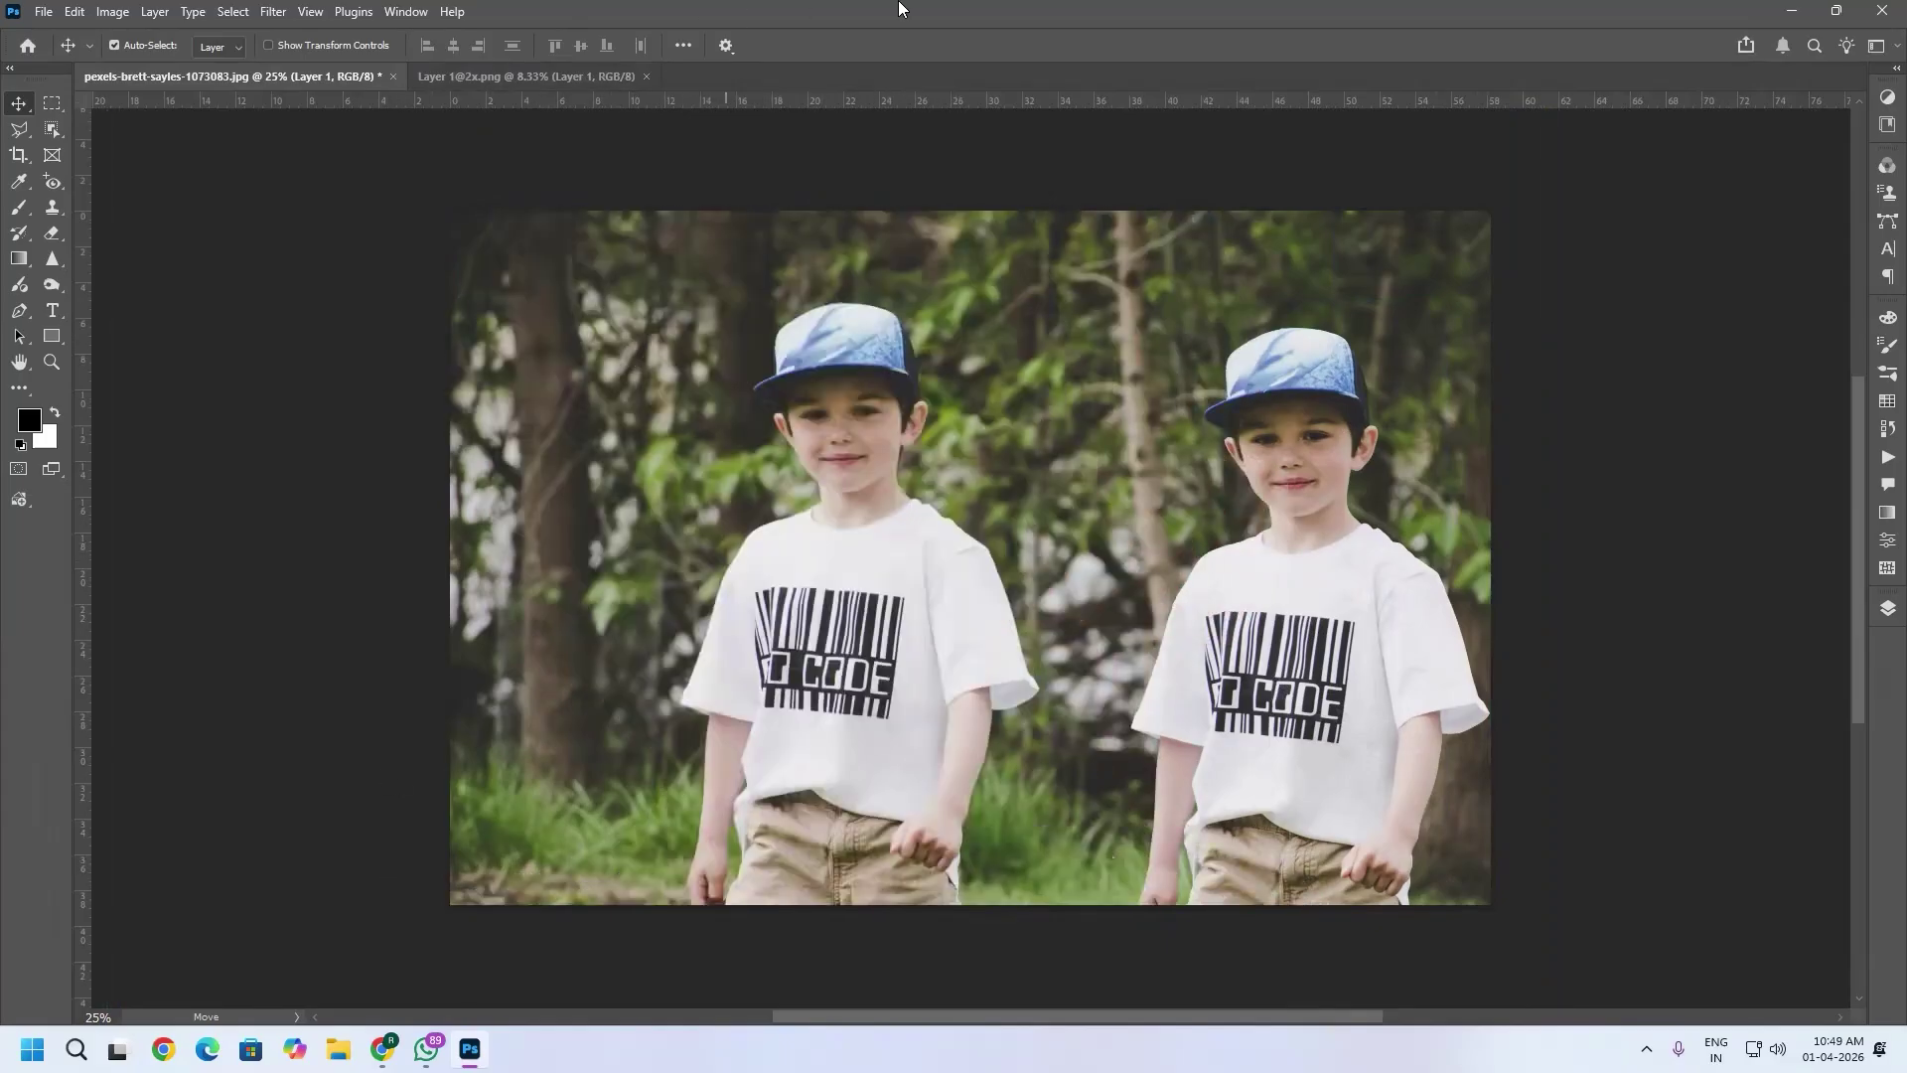
# Rename the boy cutout layer from Layer 1 to Image-01 and reselect it.
pyautogui.click(156, 12)
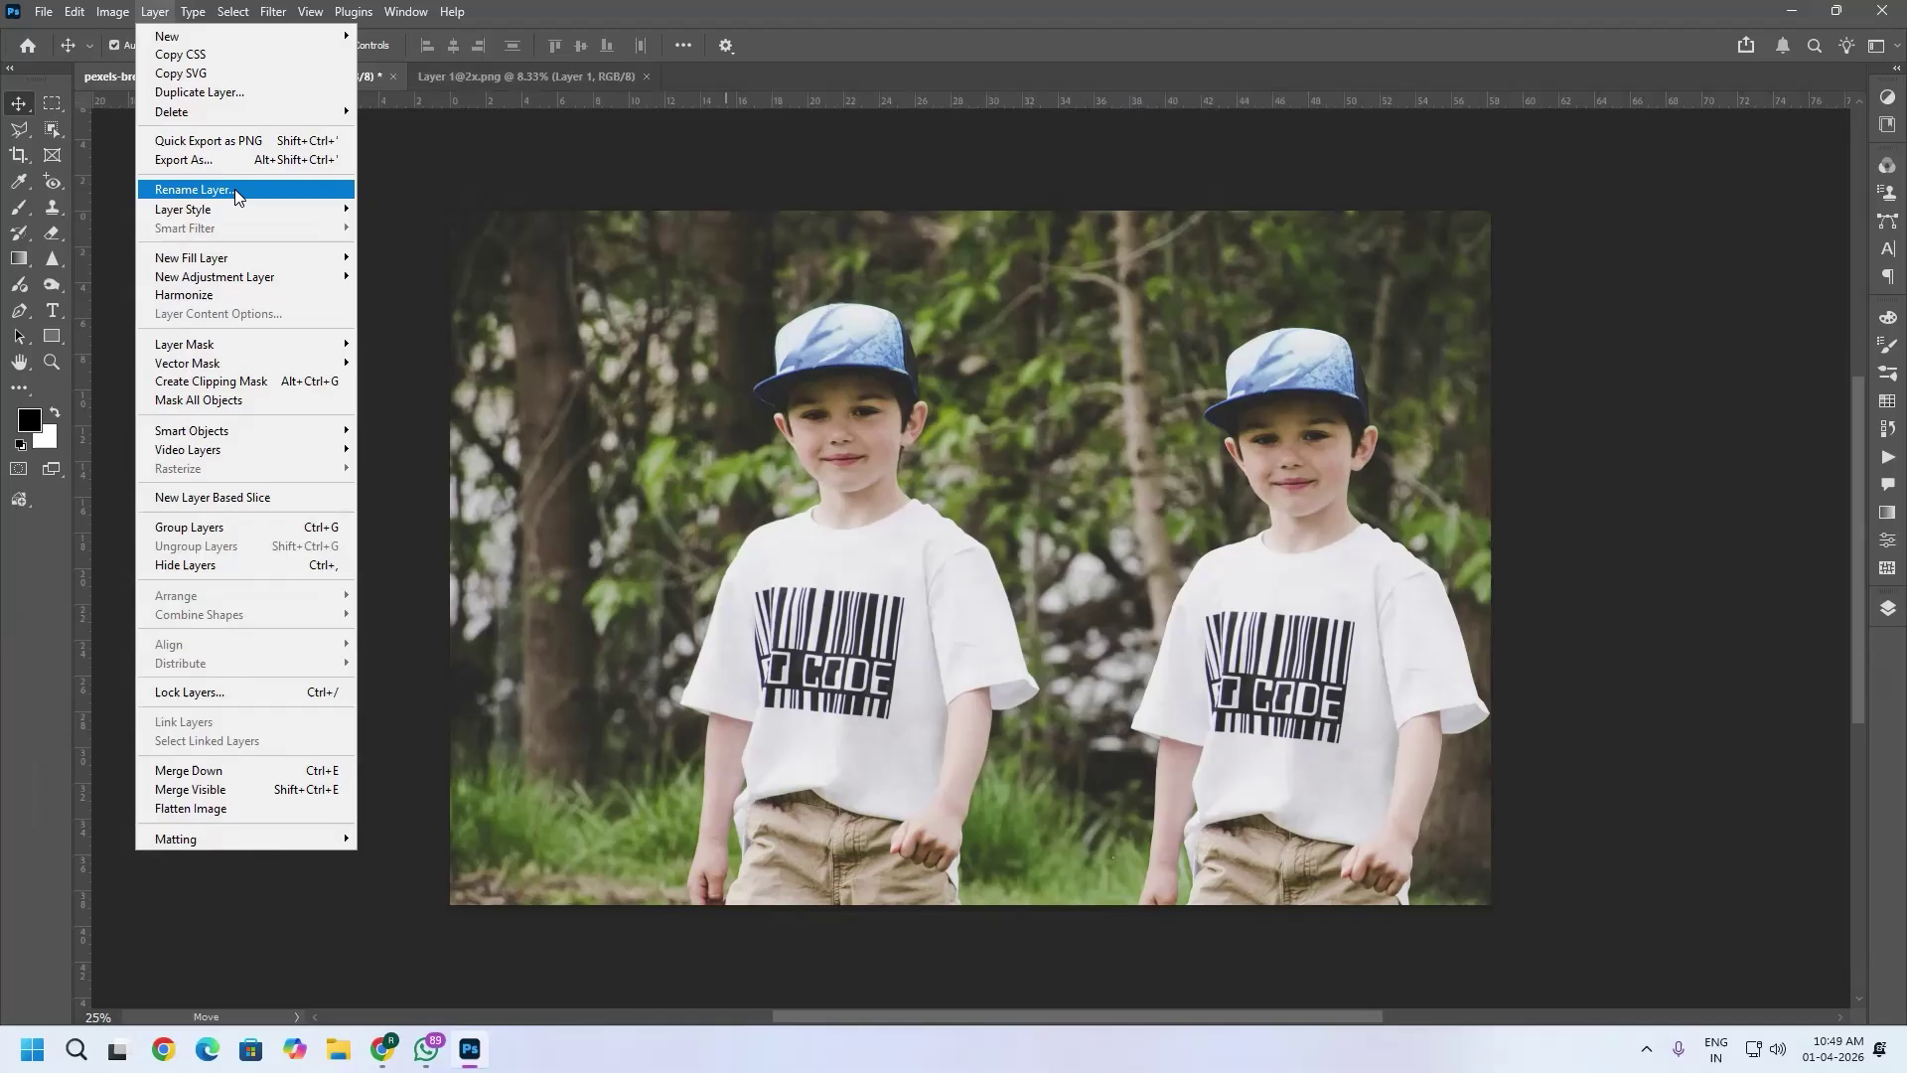
pyautogui.click(1887, 608)
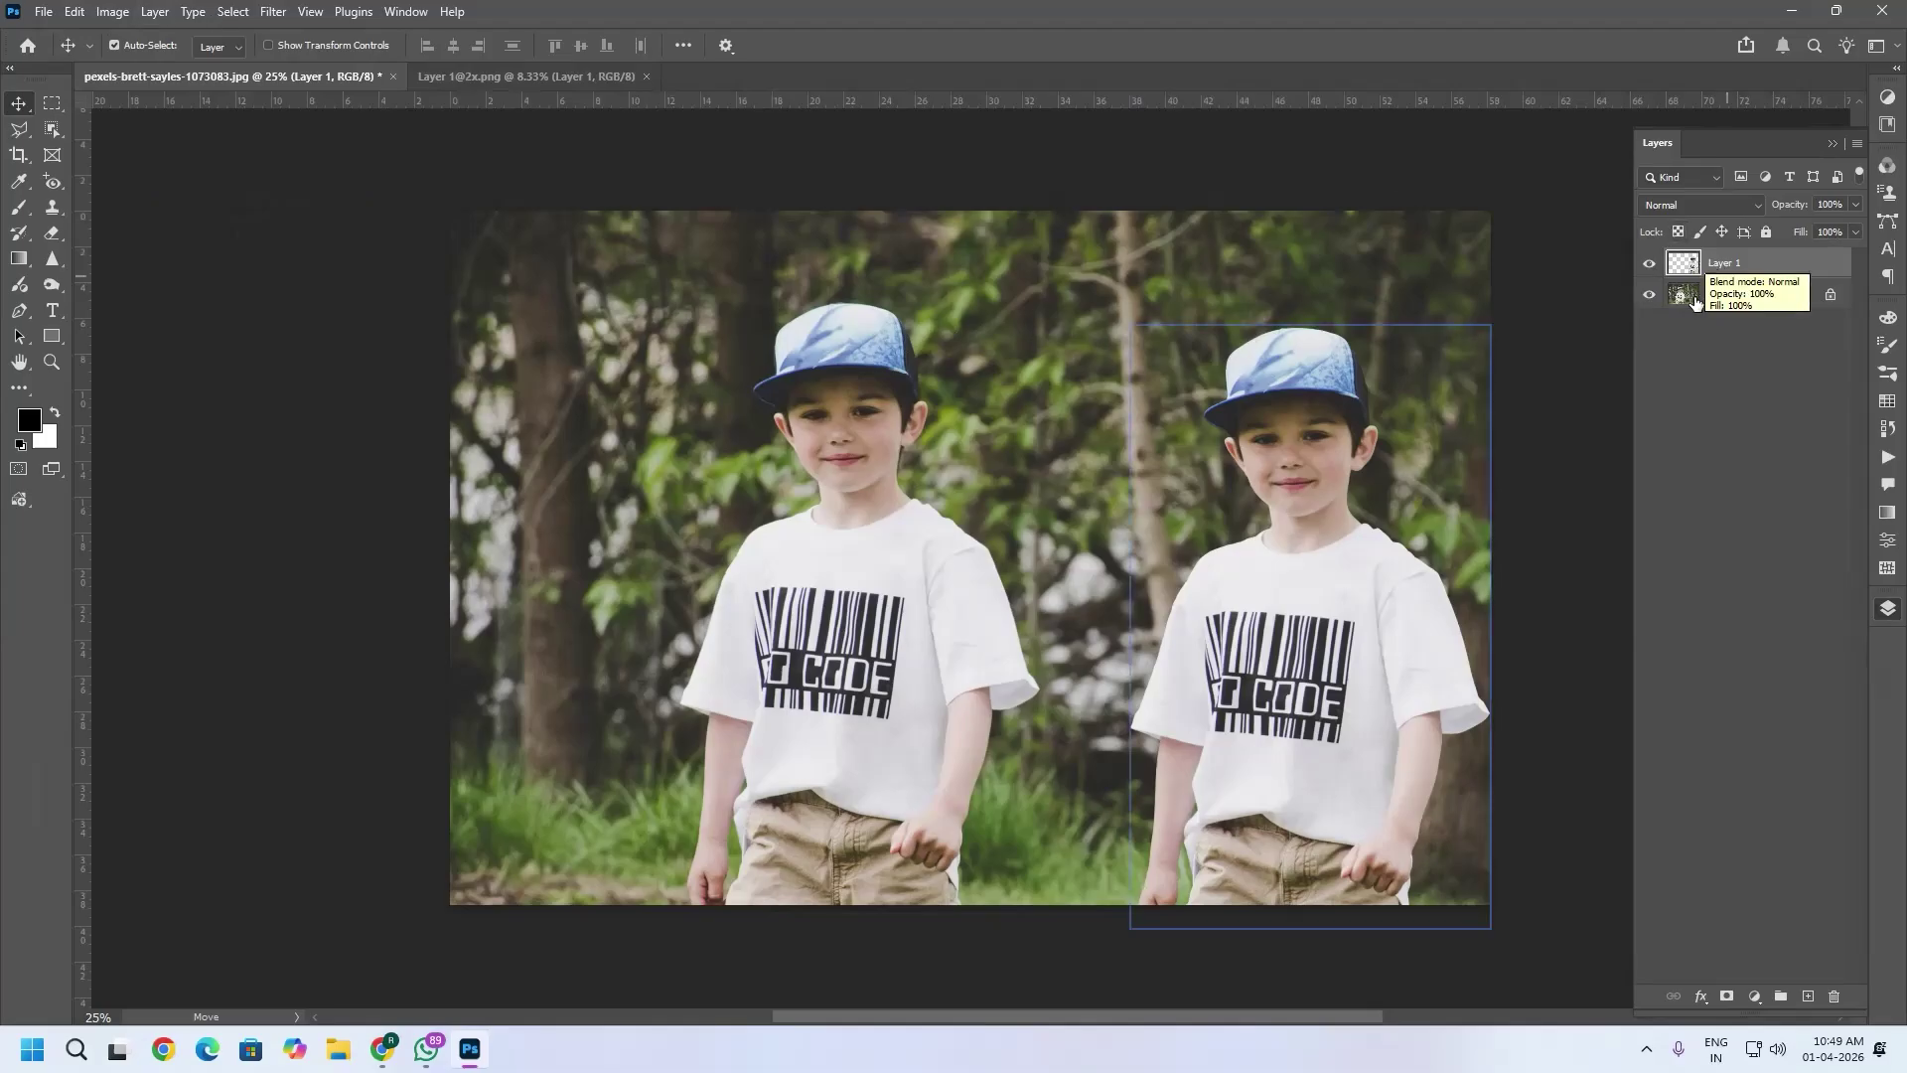
pyautogui.click(154, 10)
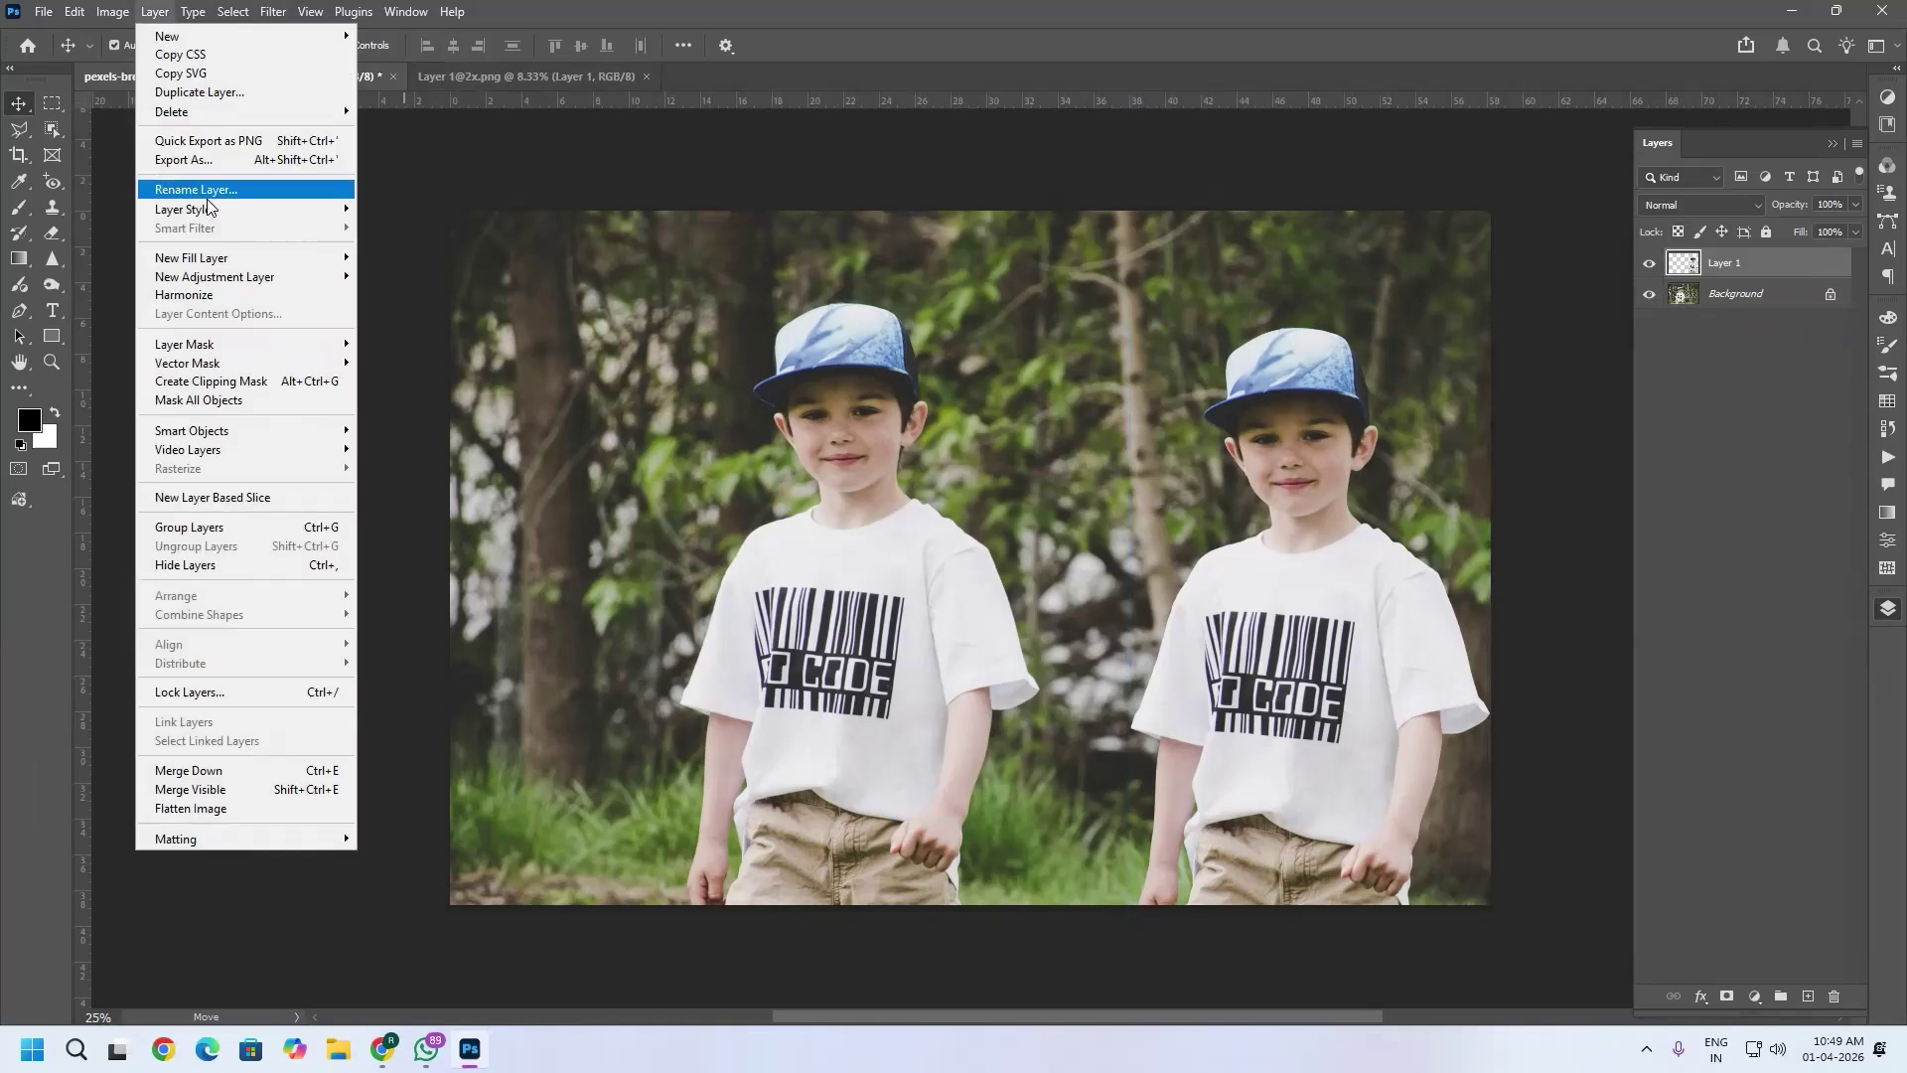
pyautogui.click(225, 190)
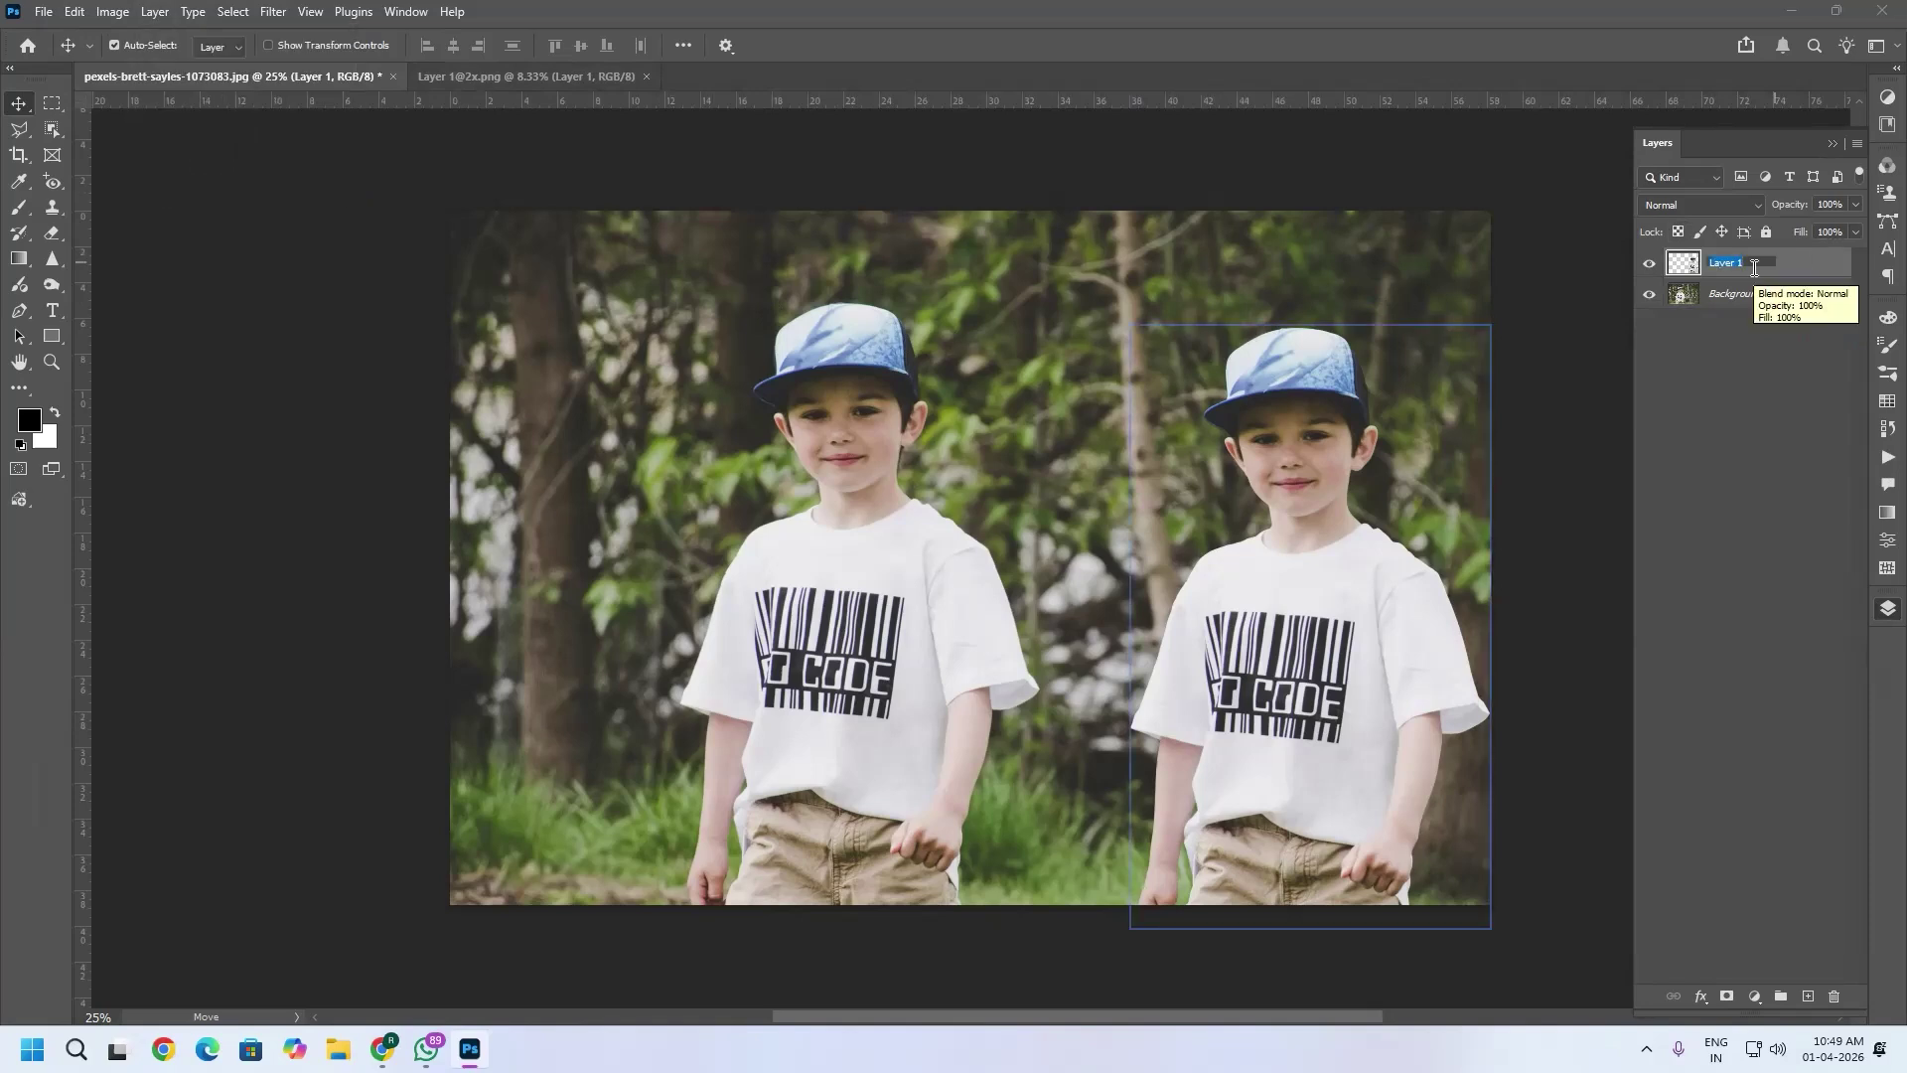
pyautogui.press('BackSpace')
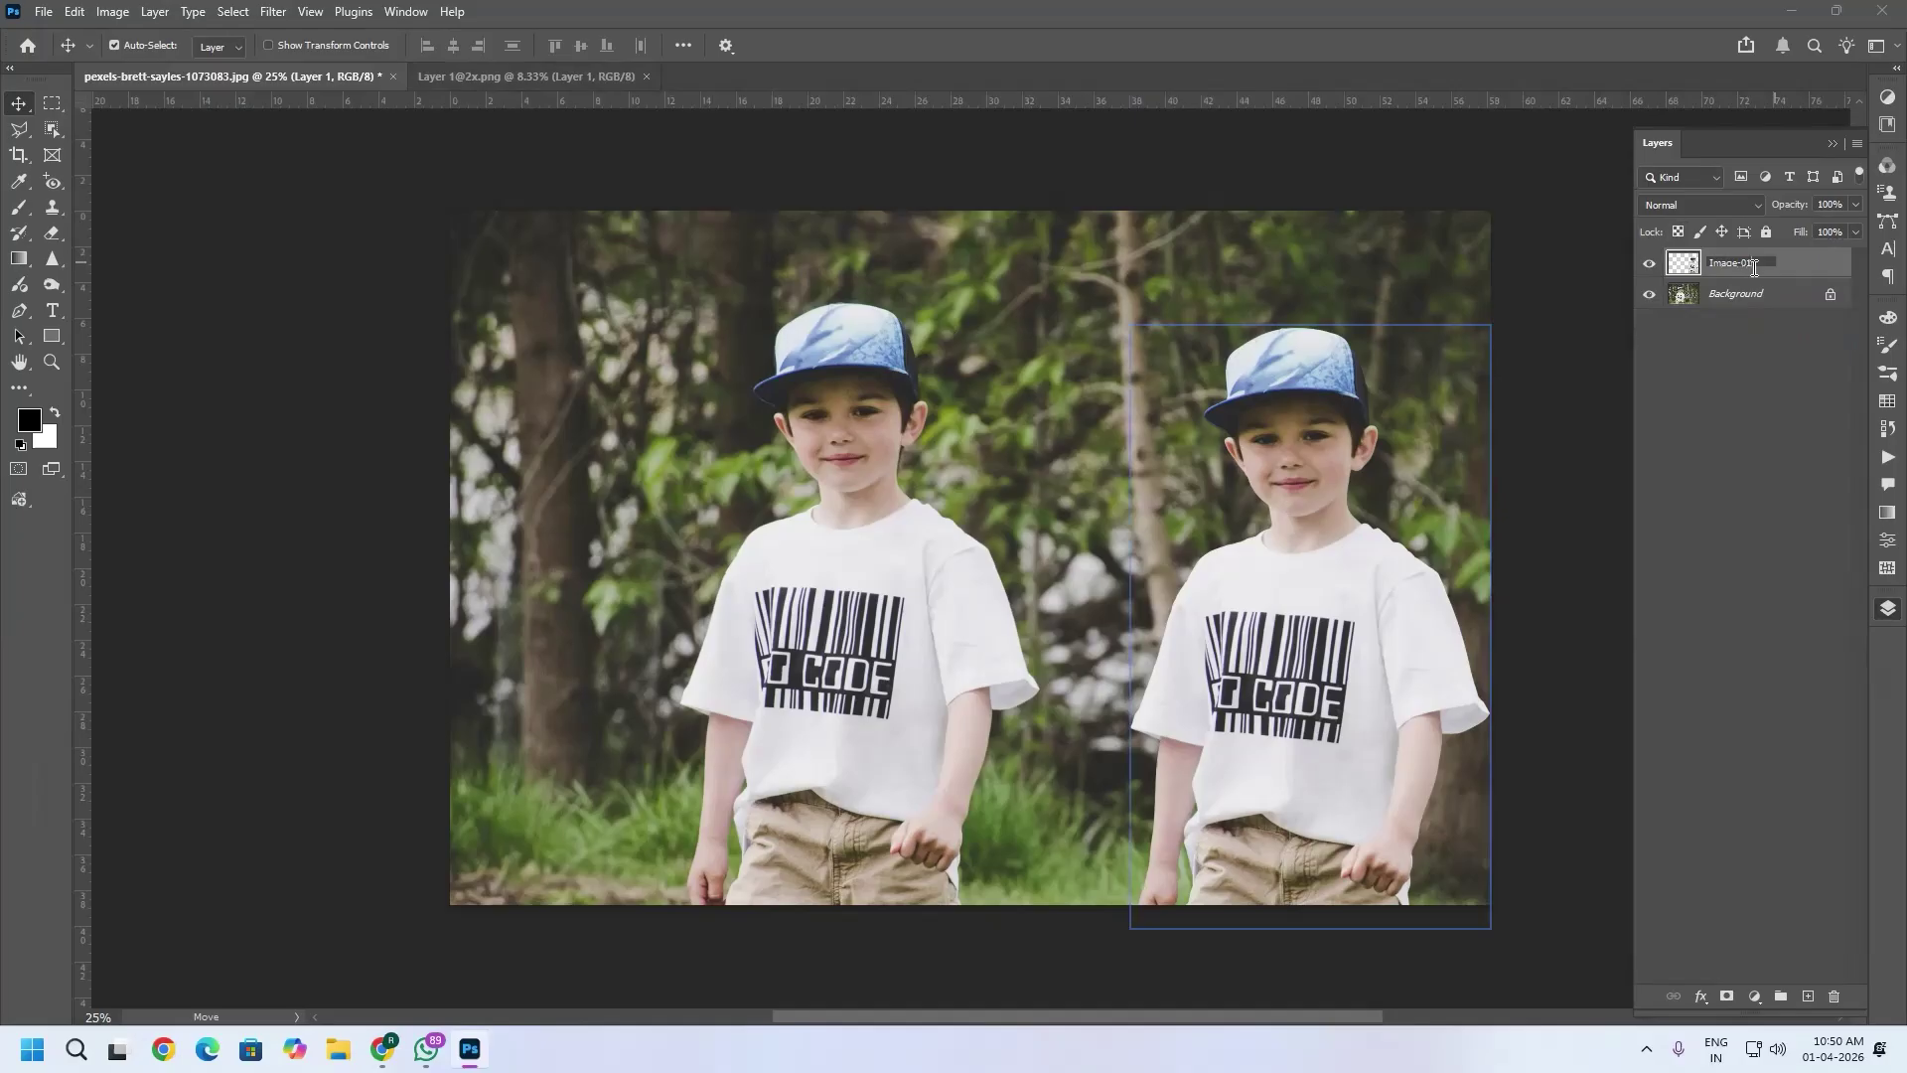
pyautogui.click(1748, 419)
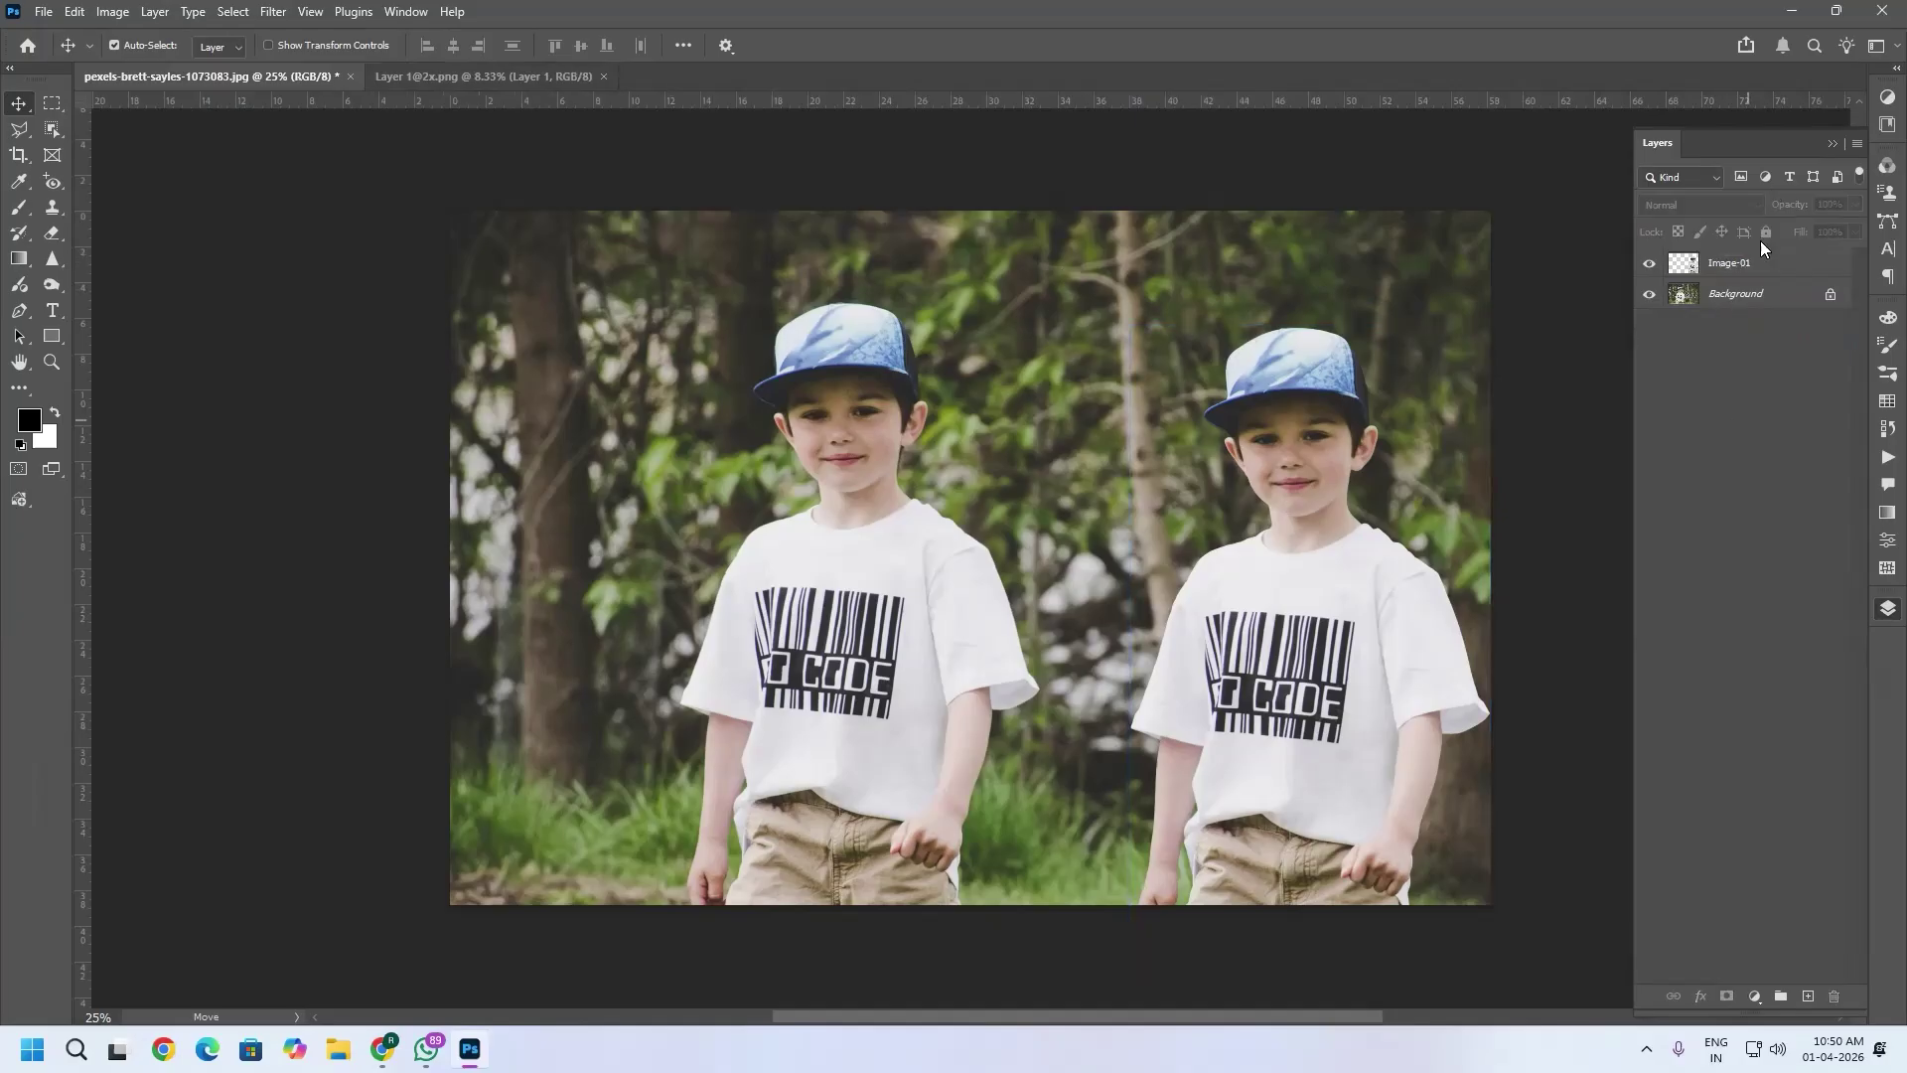
pyautogui.click(1740, 263)
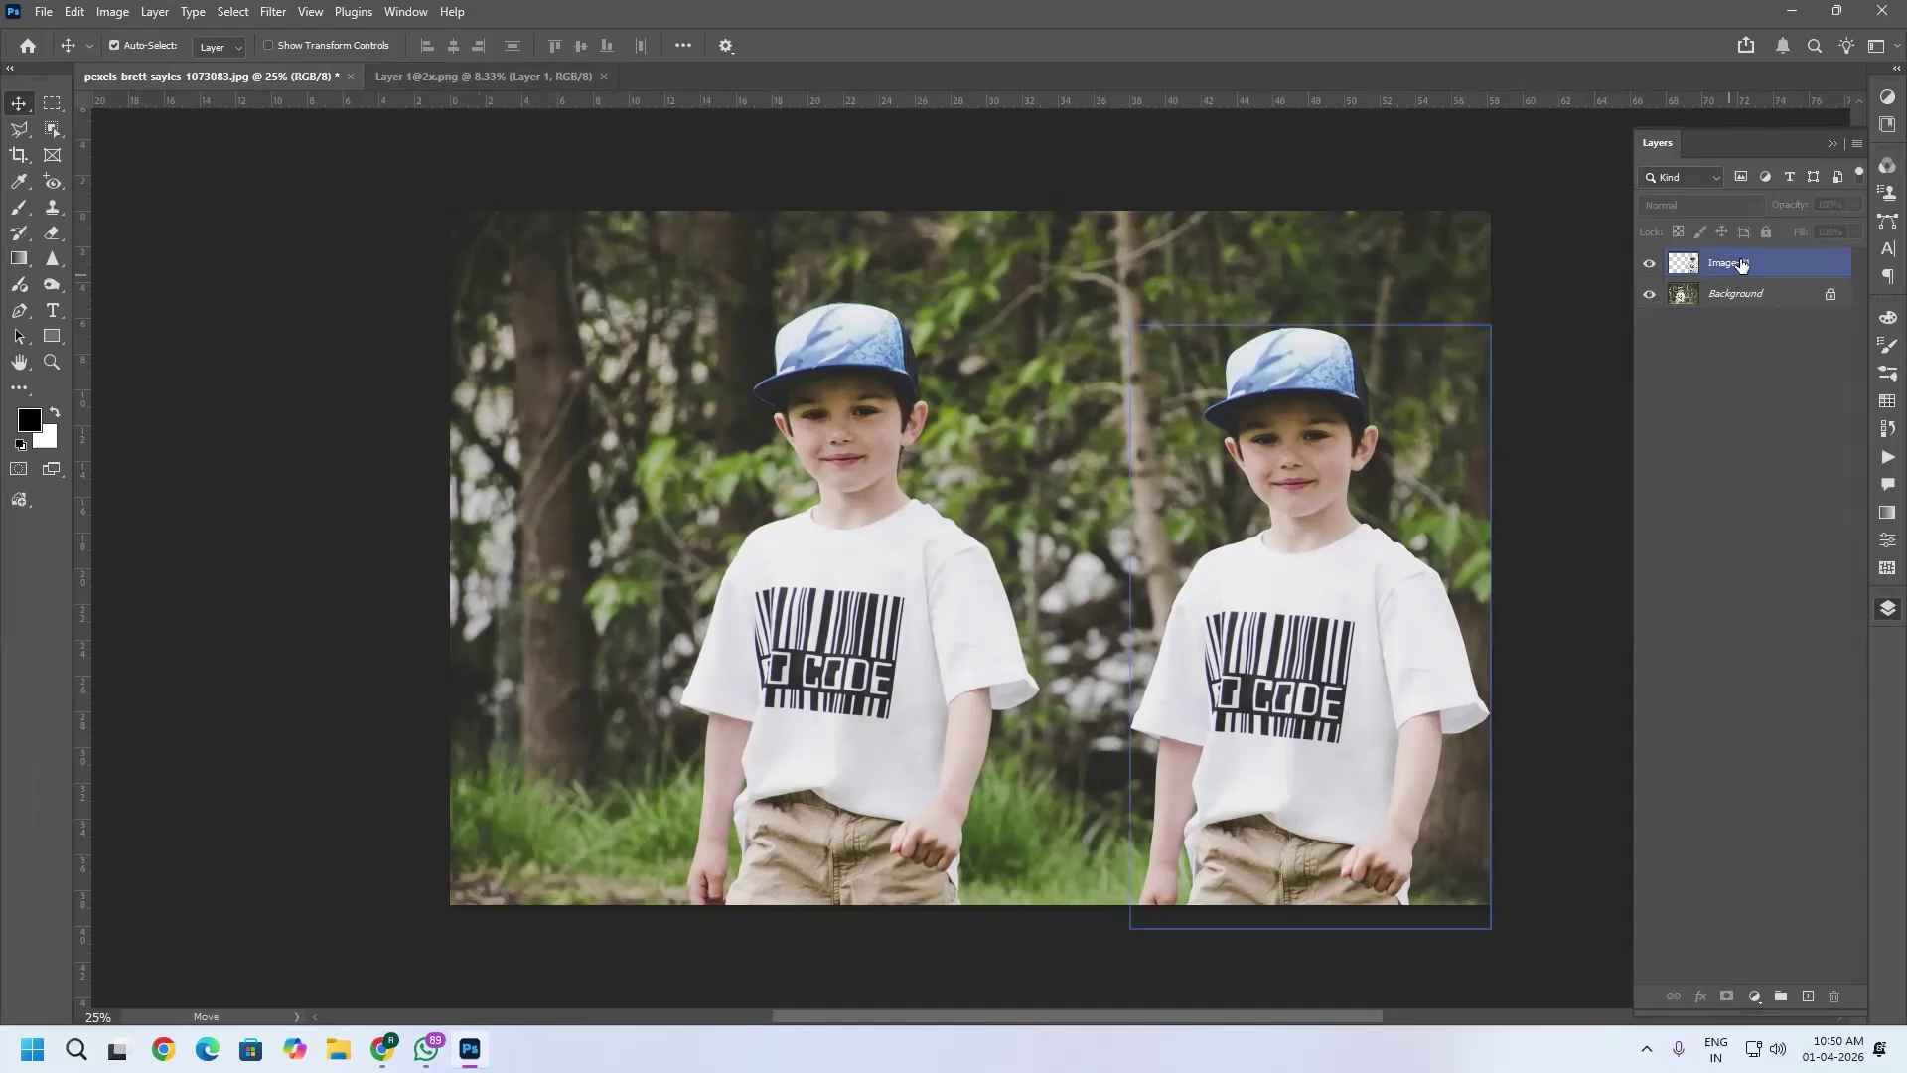
pyautogui.doubleClick(1739, 263)
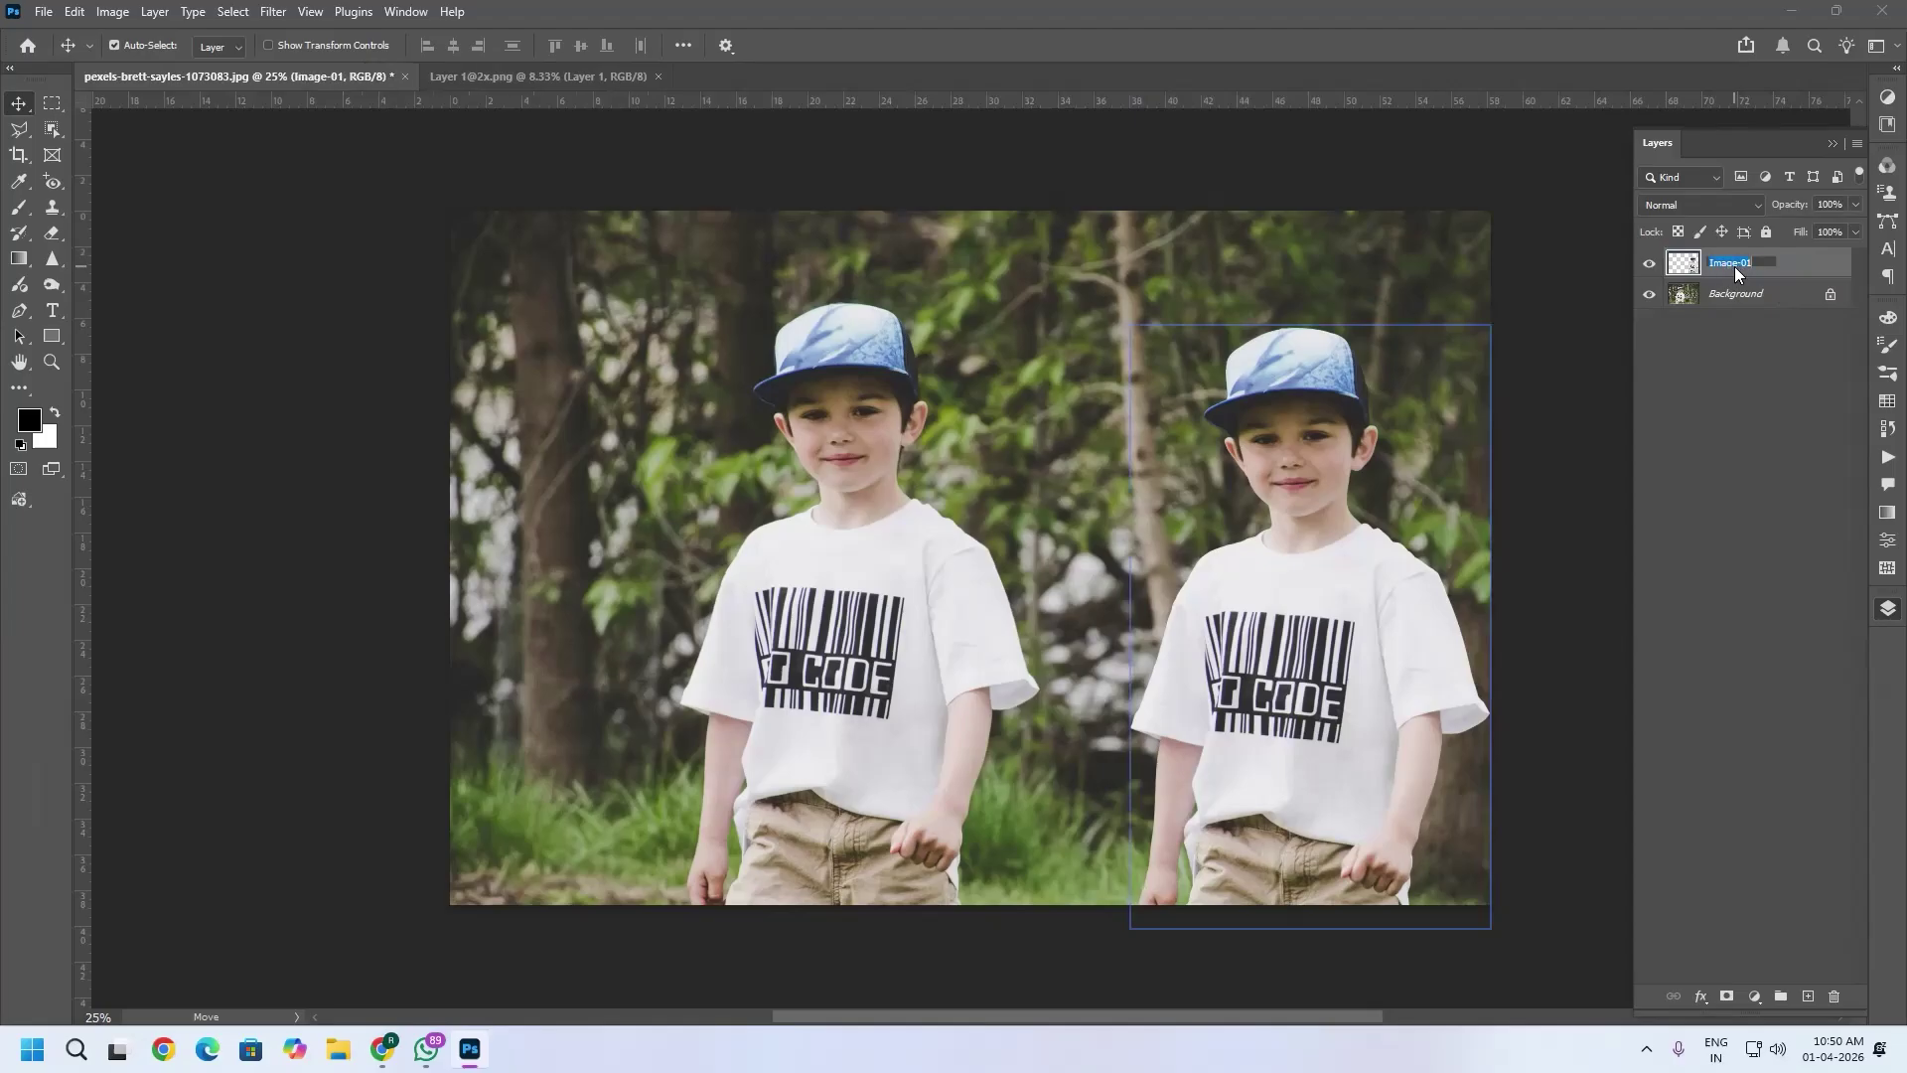
pyautogui.click(1665, 465)
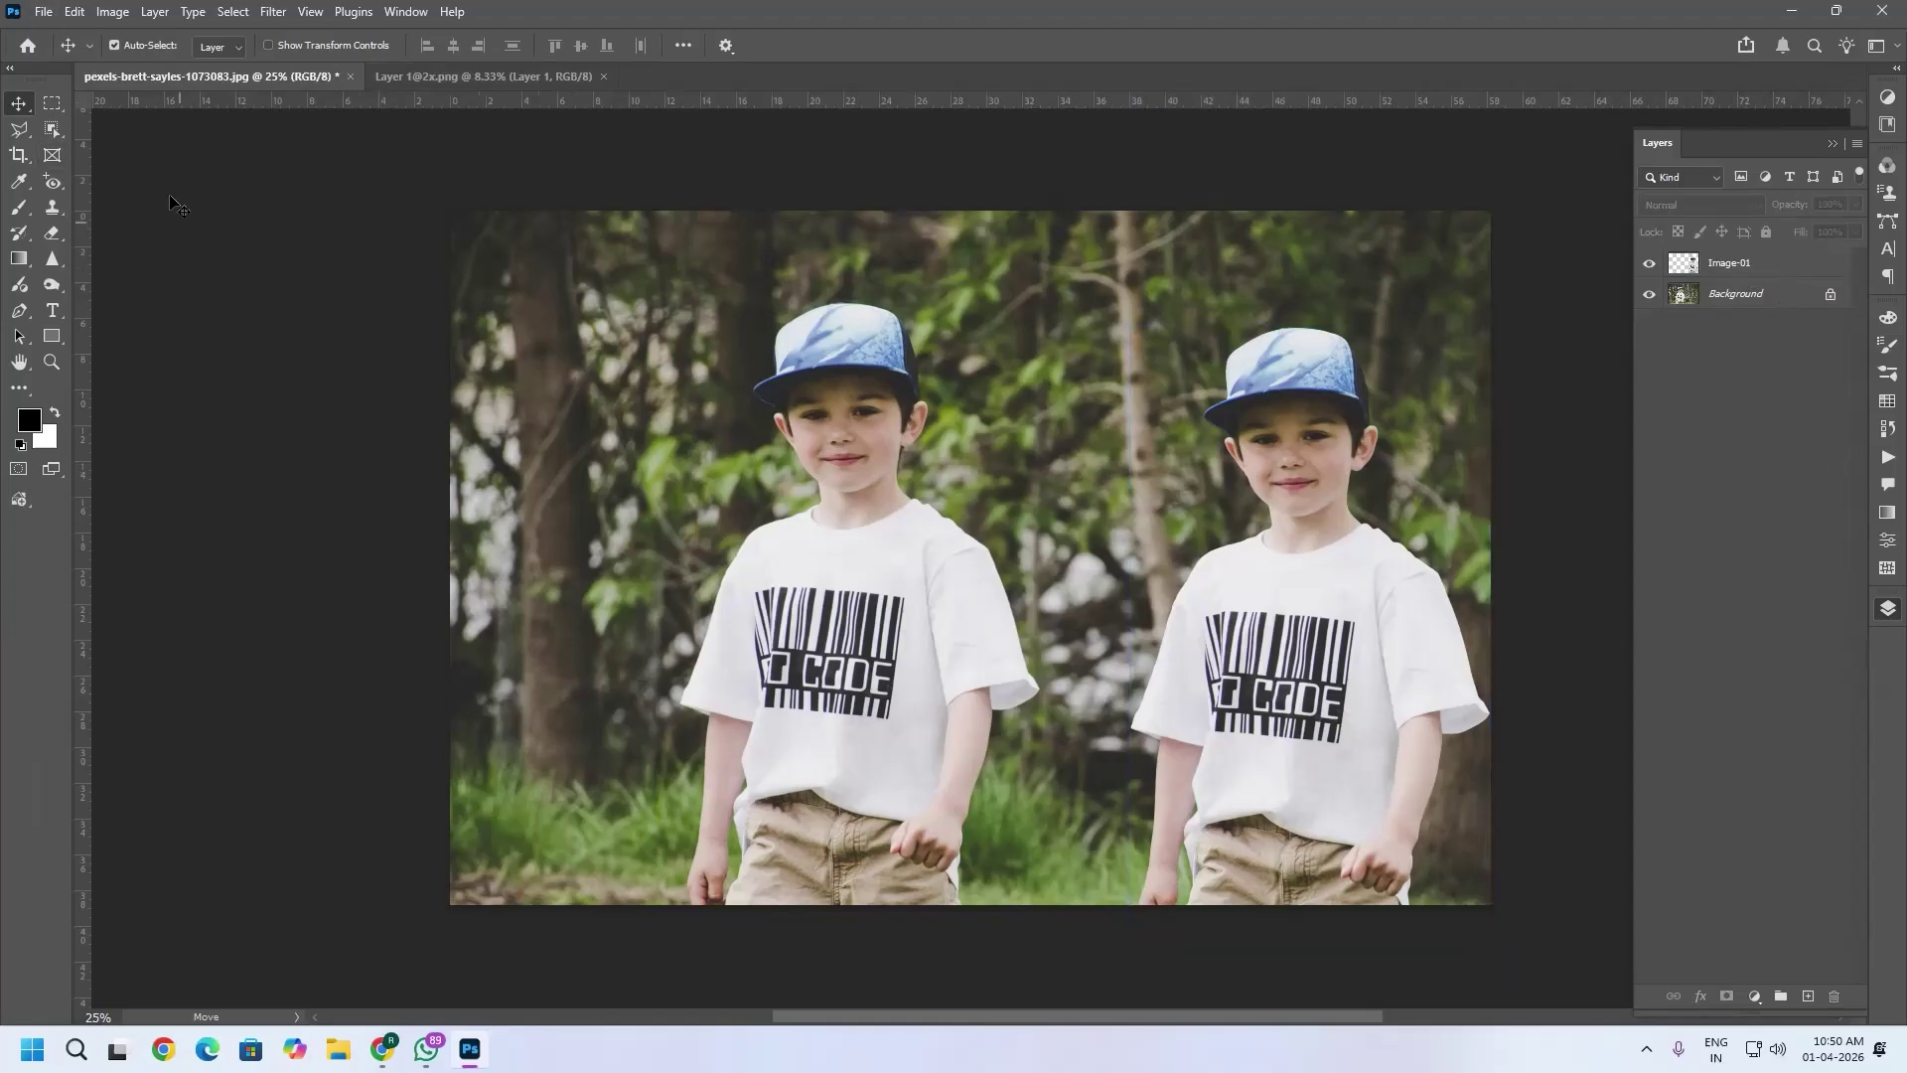
pyautogui.click(167, 15)
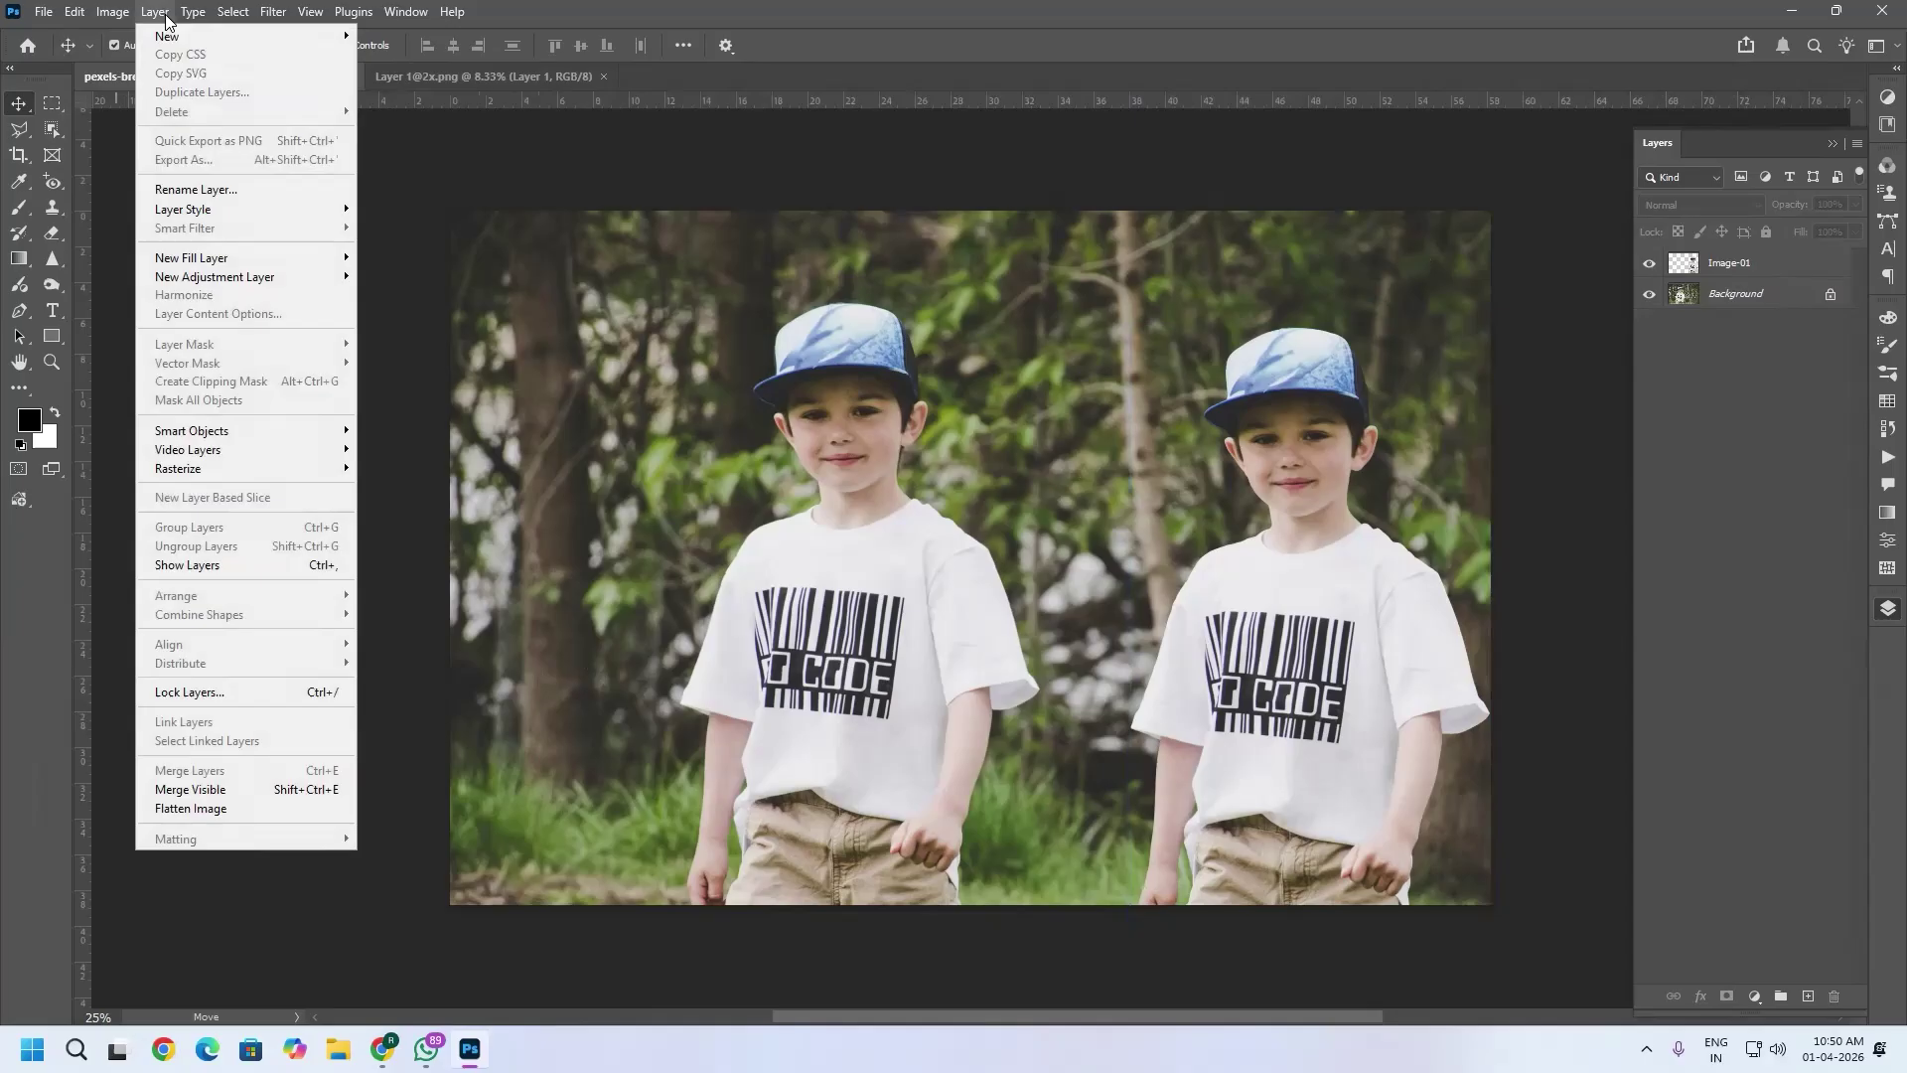
pyautogui.moveTo(226, 212)
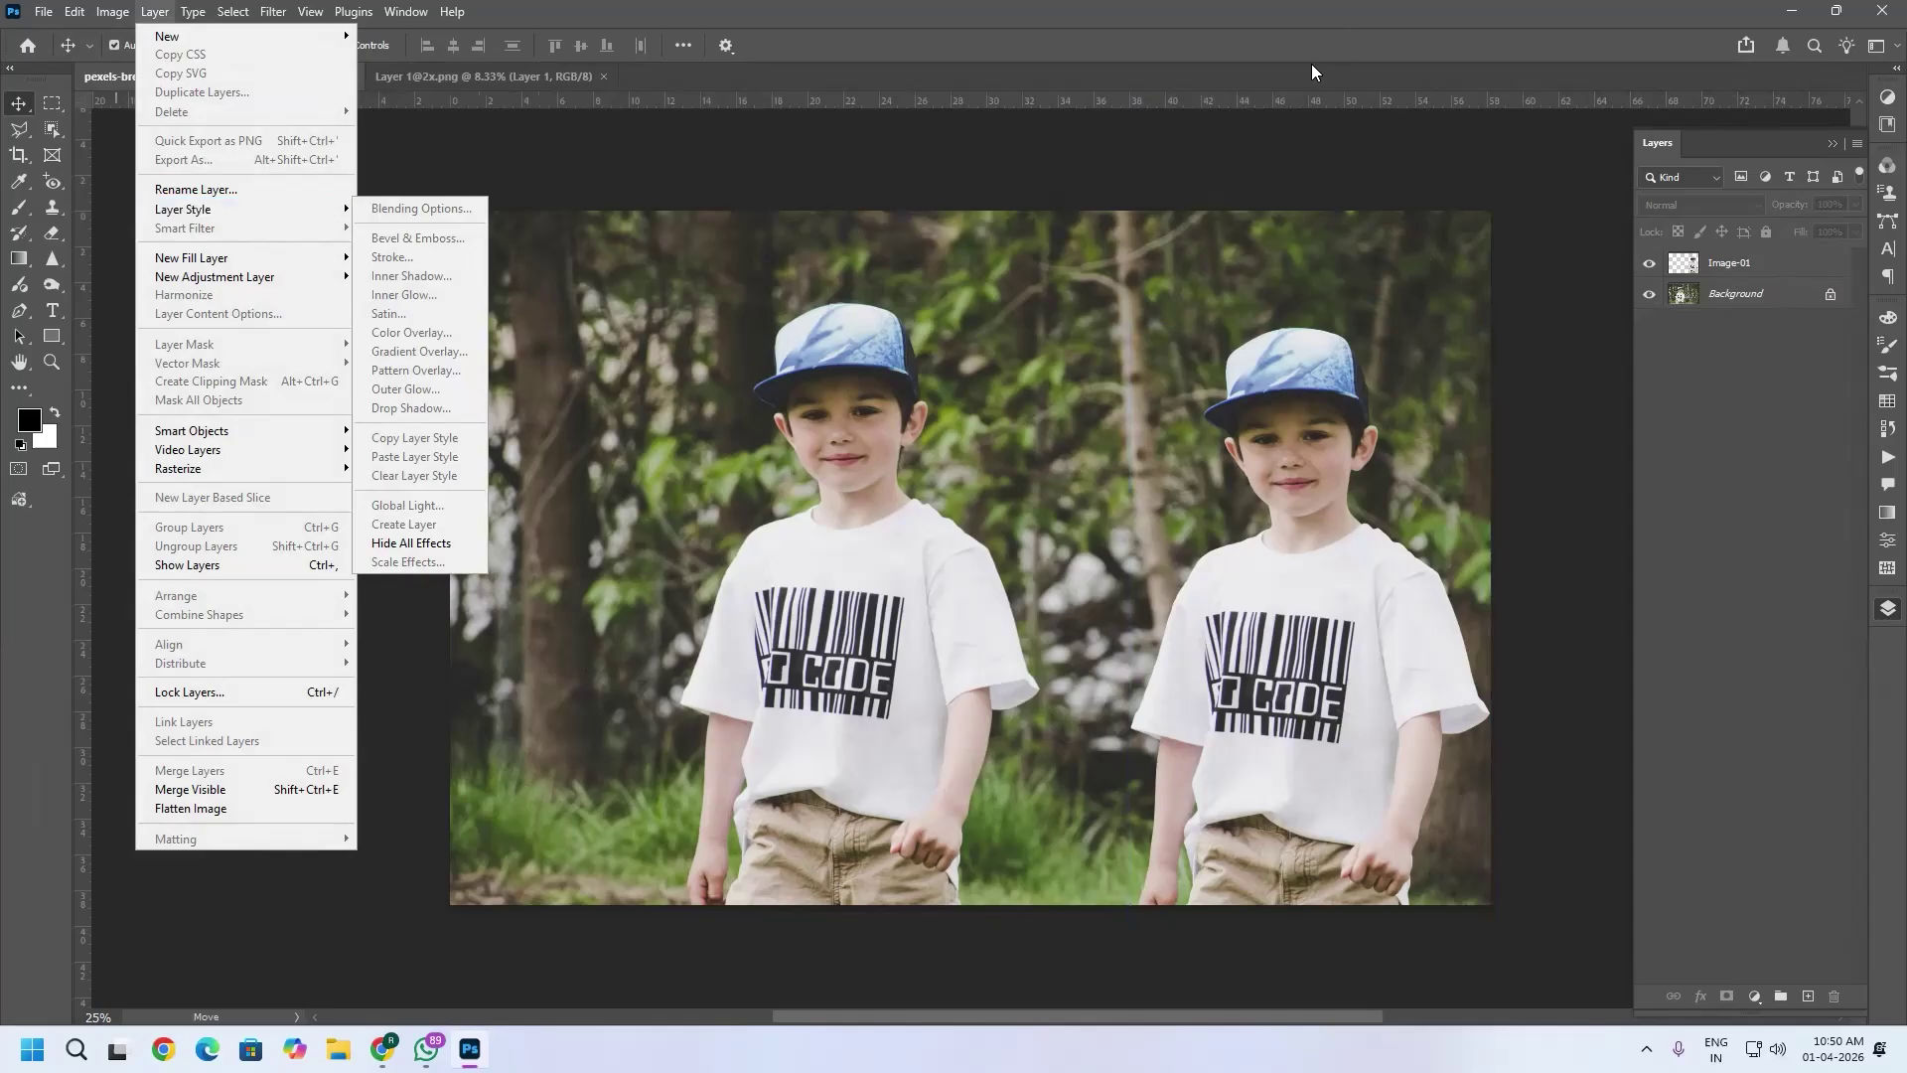
pyautogui.click(1228, 62)
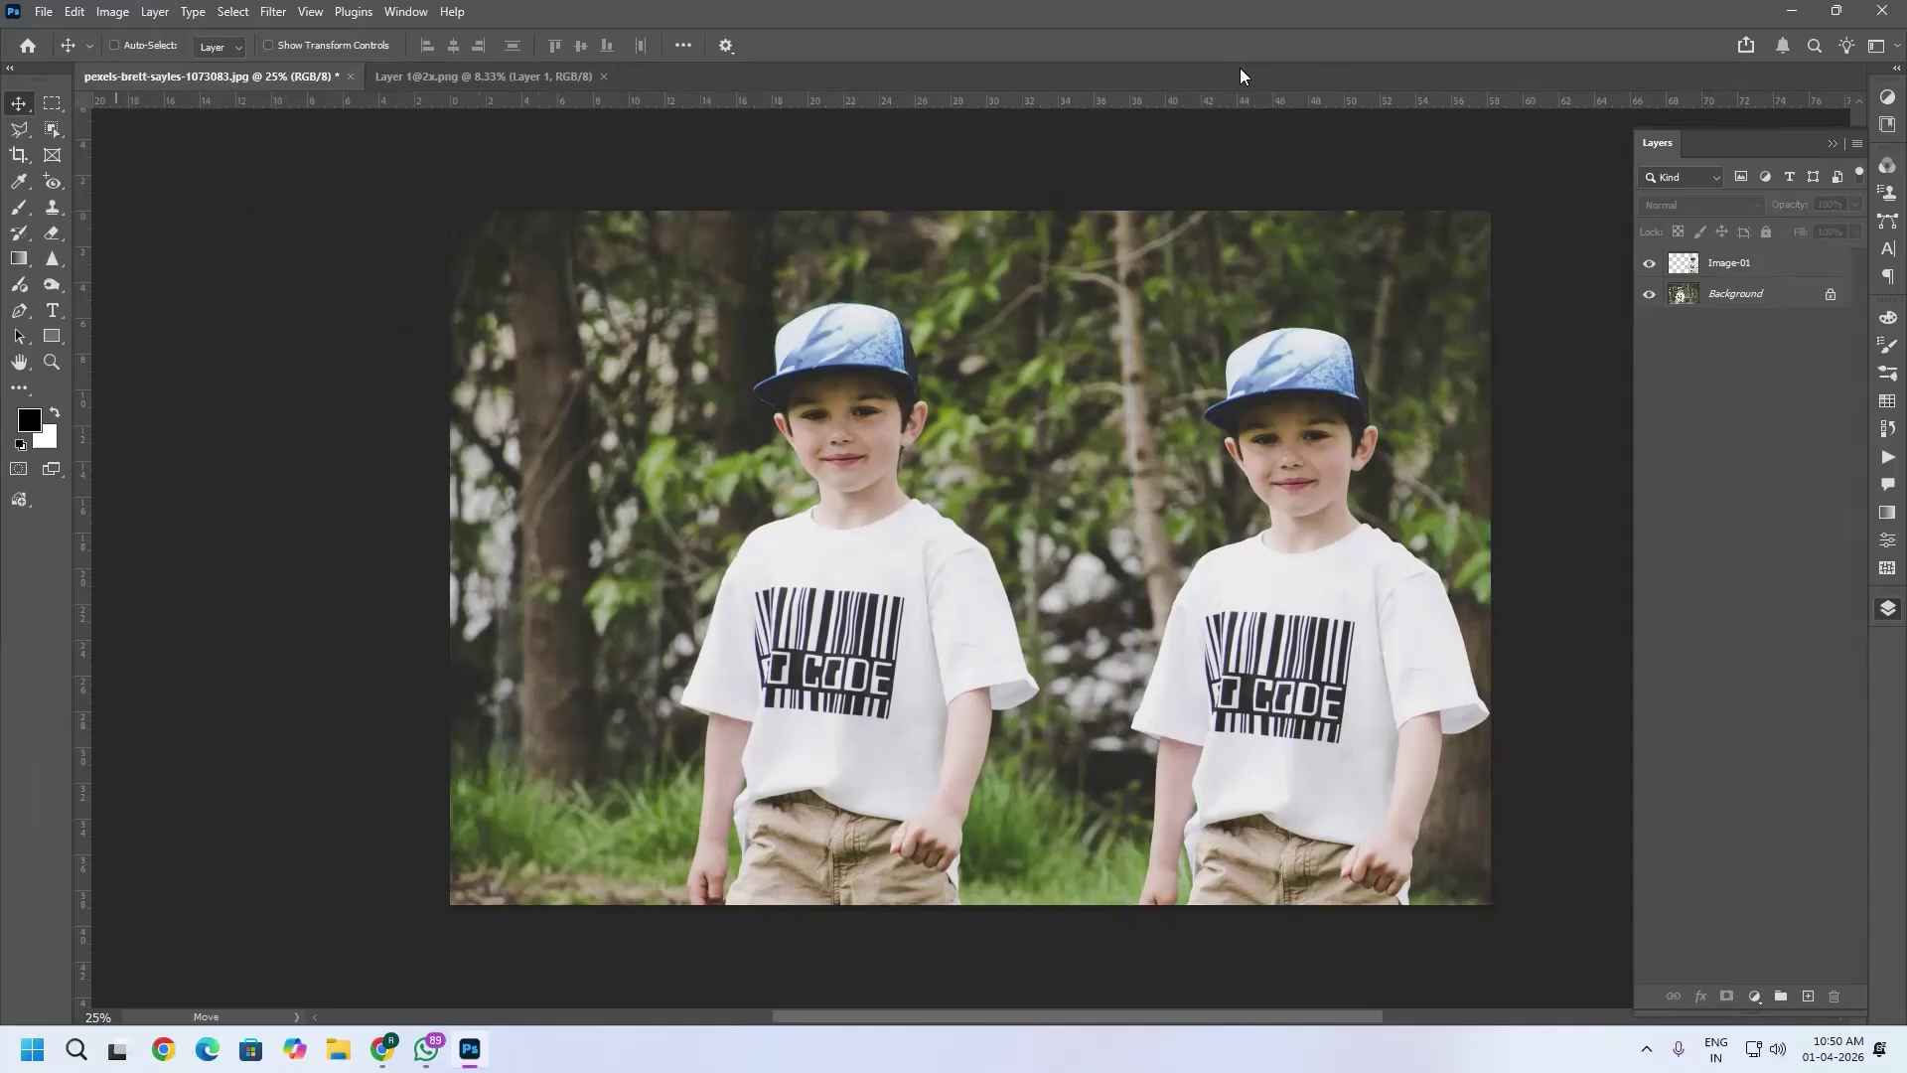
# Create a new A5 document in landscape orientation, 210 x 148 mm at 300 pixels/inch with a white background.
pyautogui.hotkey('ctrl', 'n')
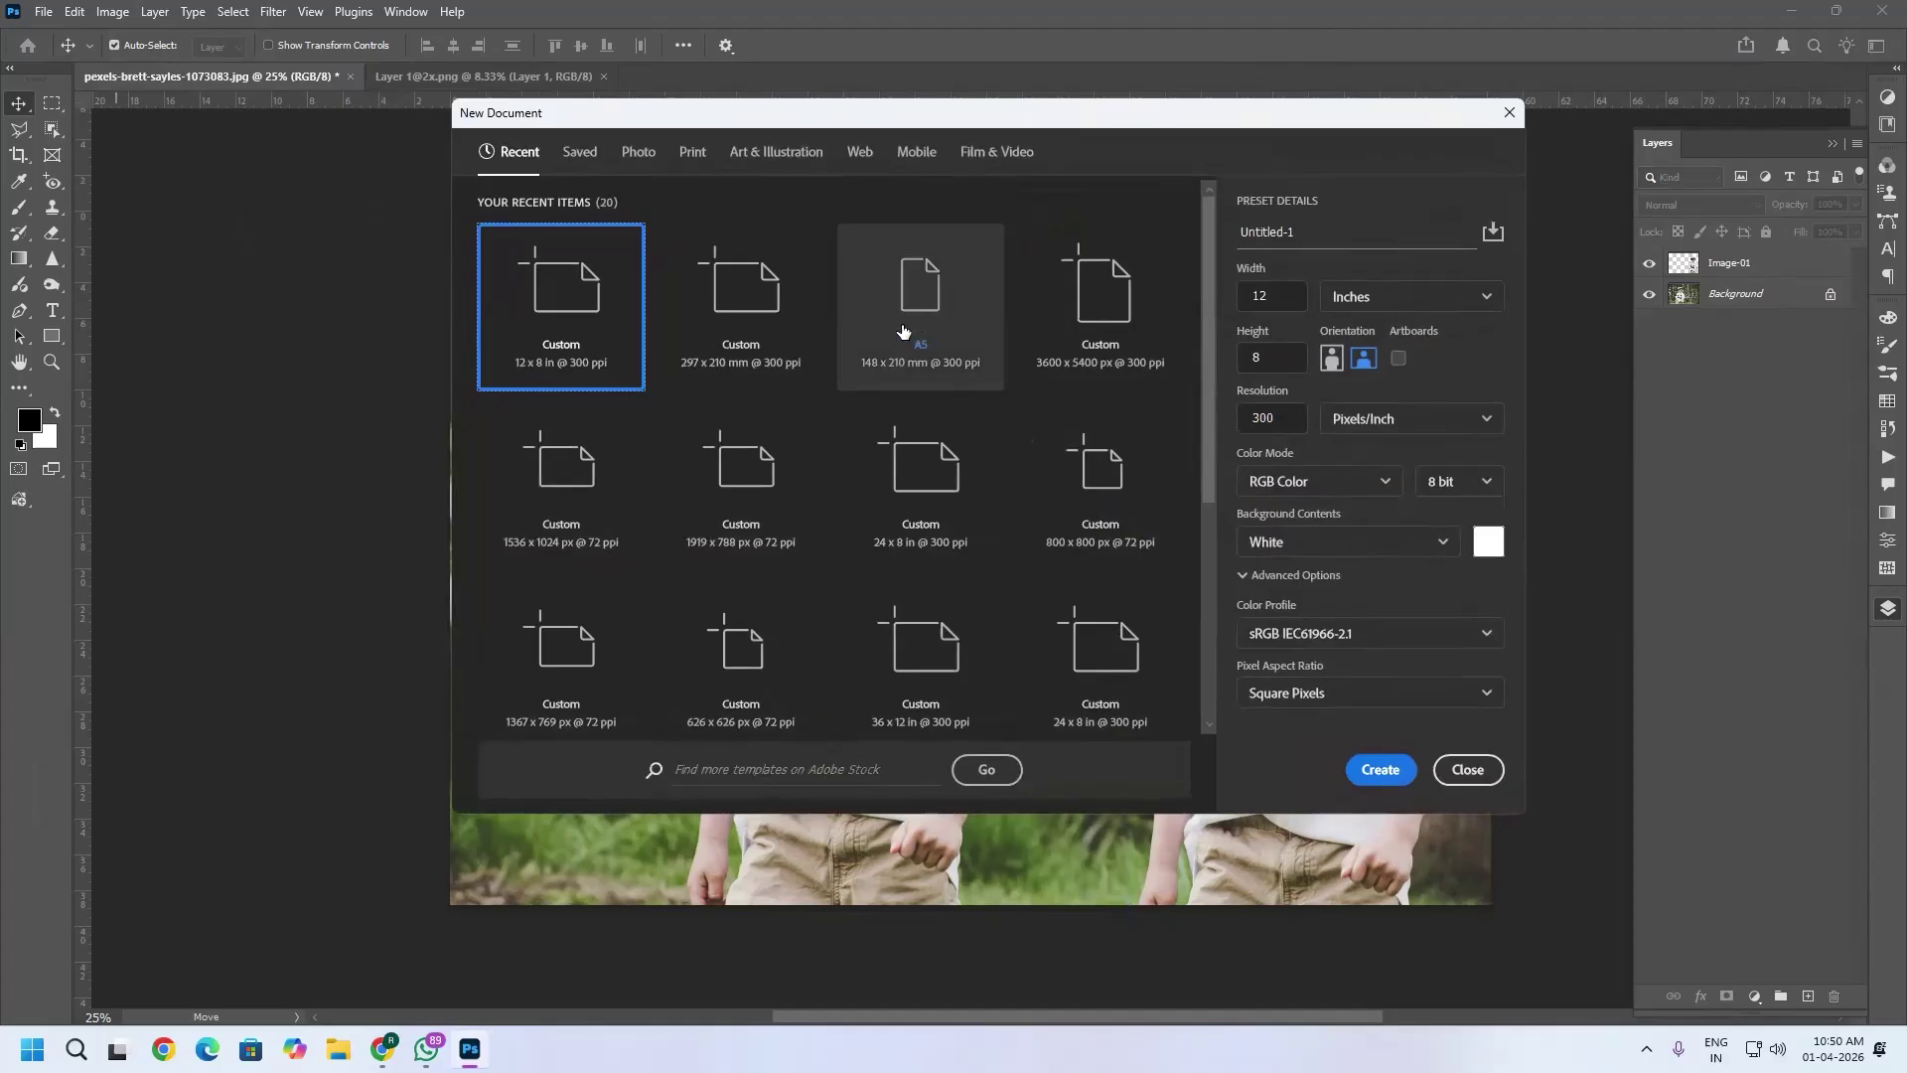
pyautogui.click(941, 320)
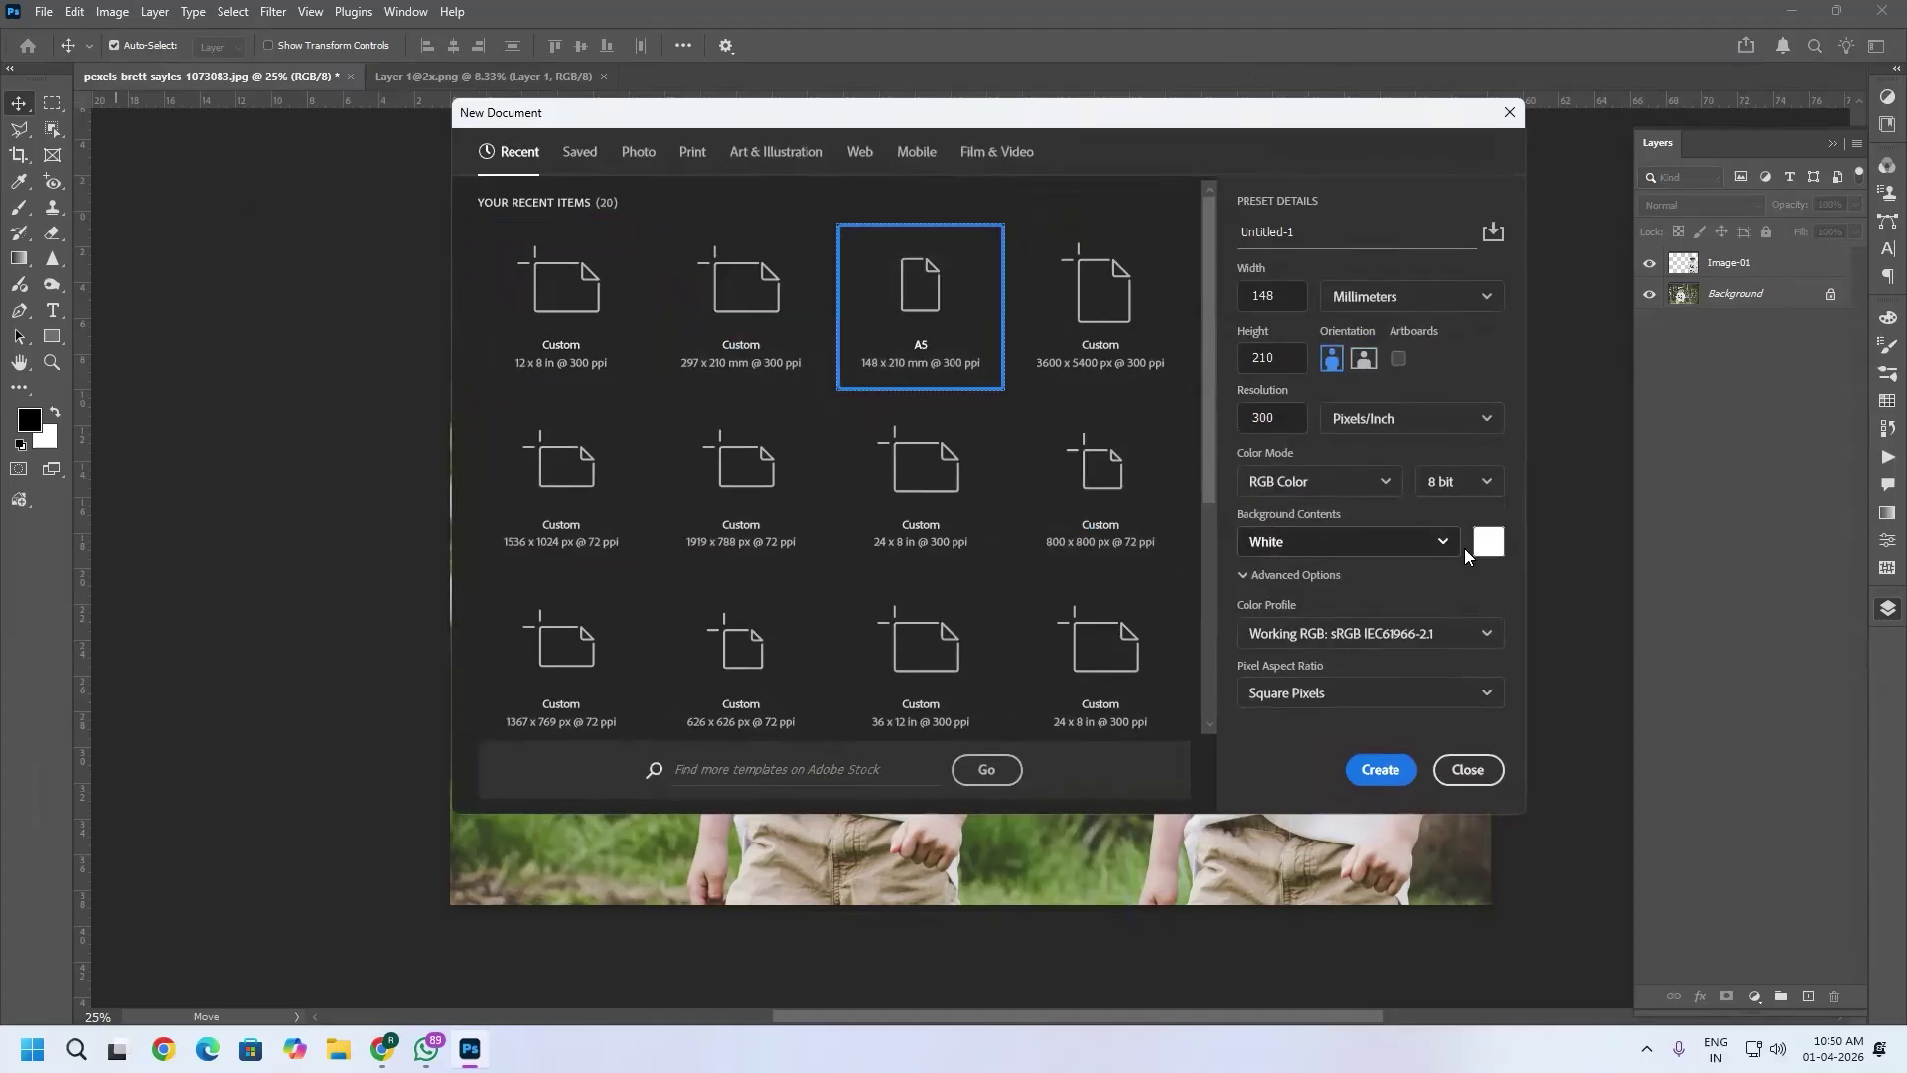
pyautogui.click(1375, 359)
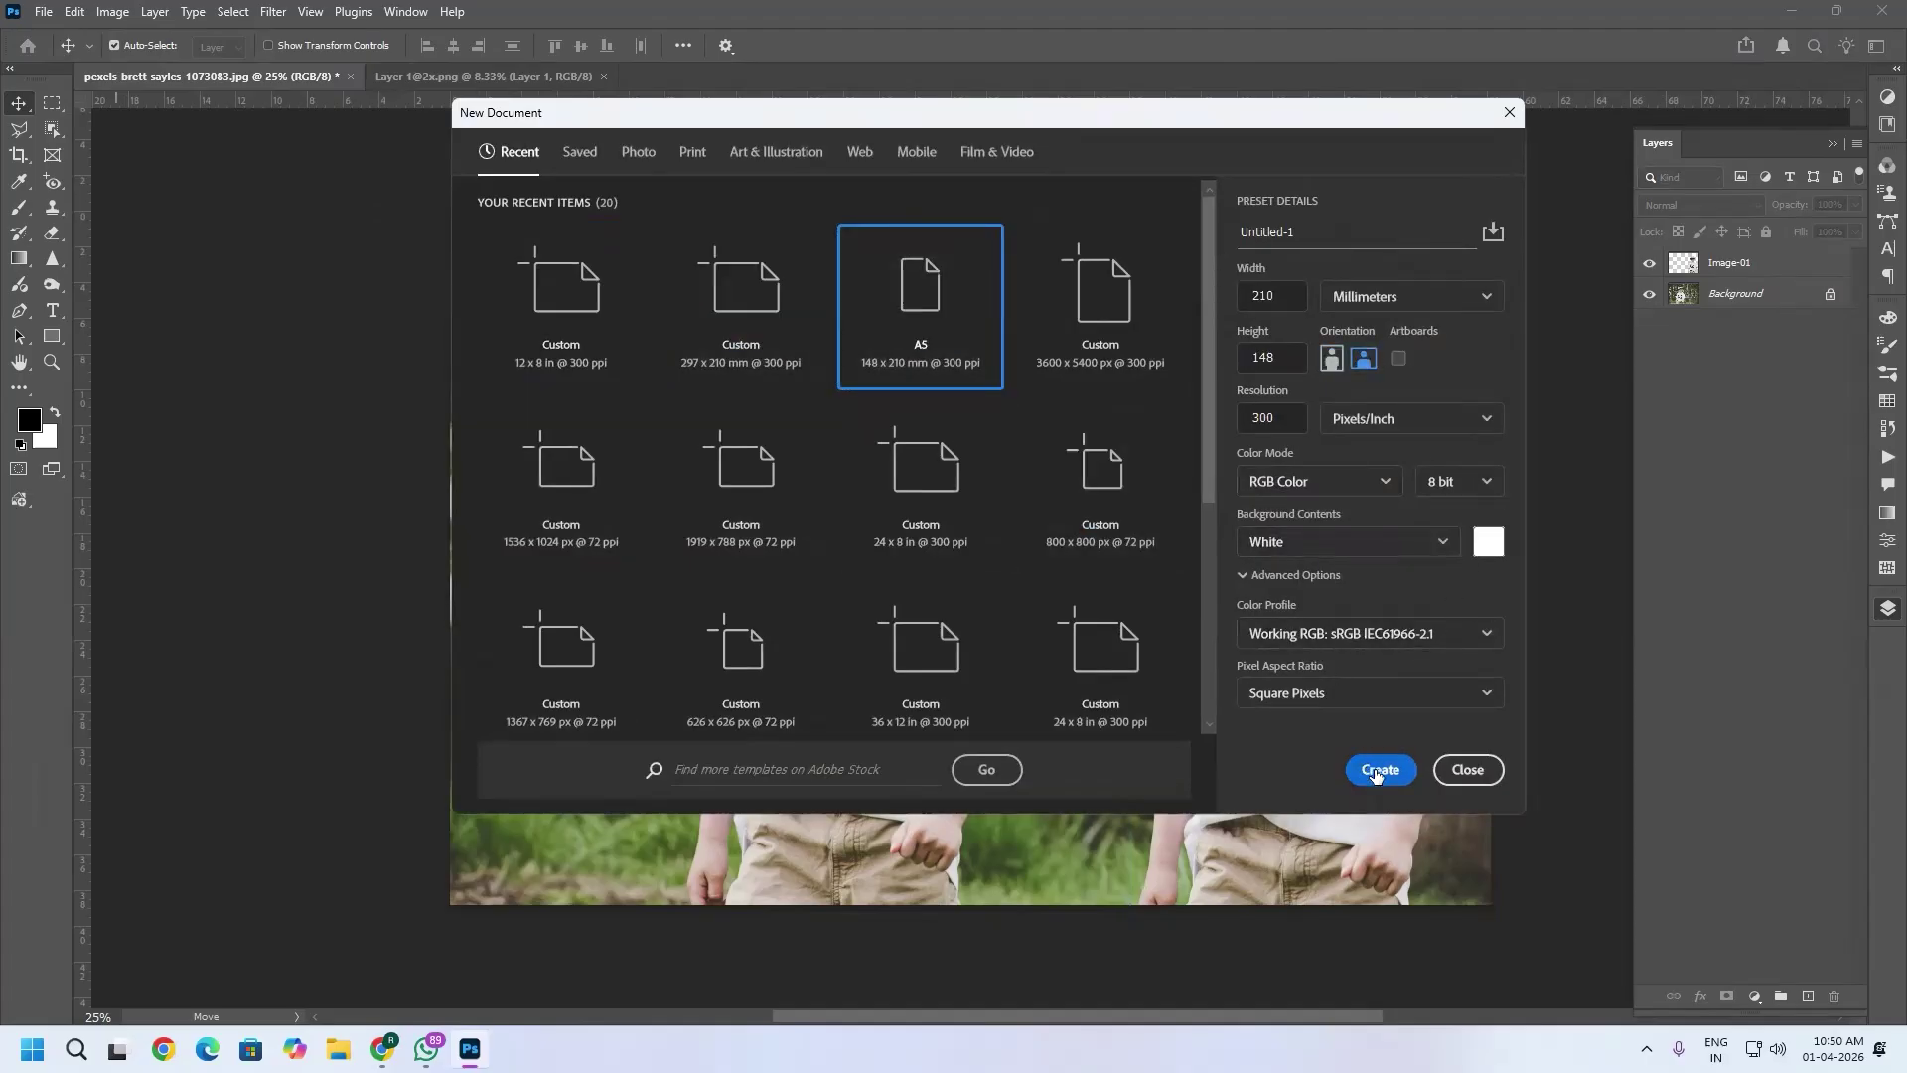
pyautogui.click(1379, 769)
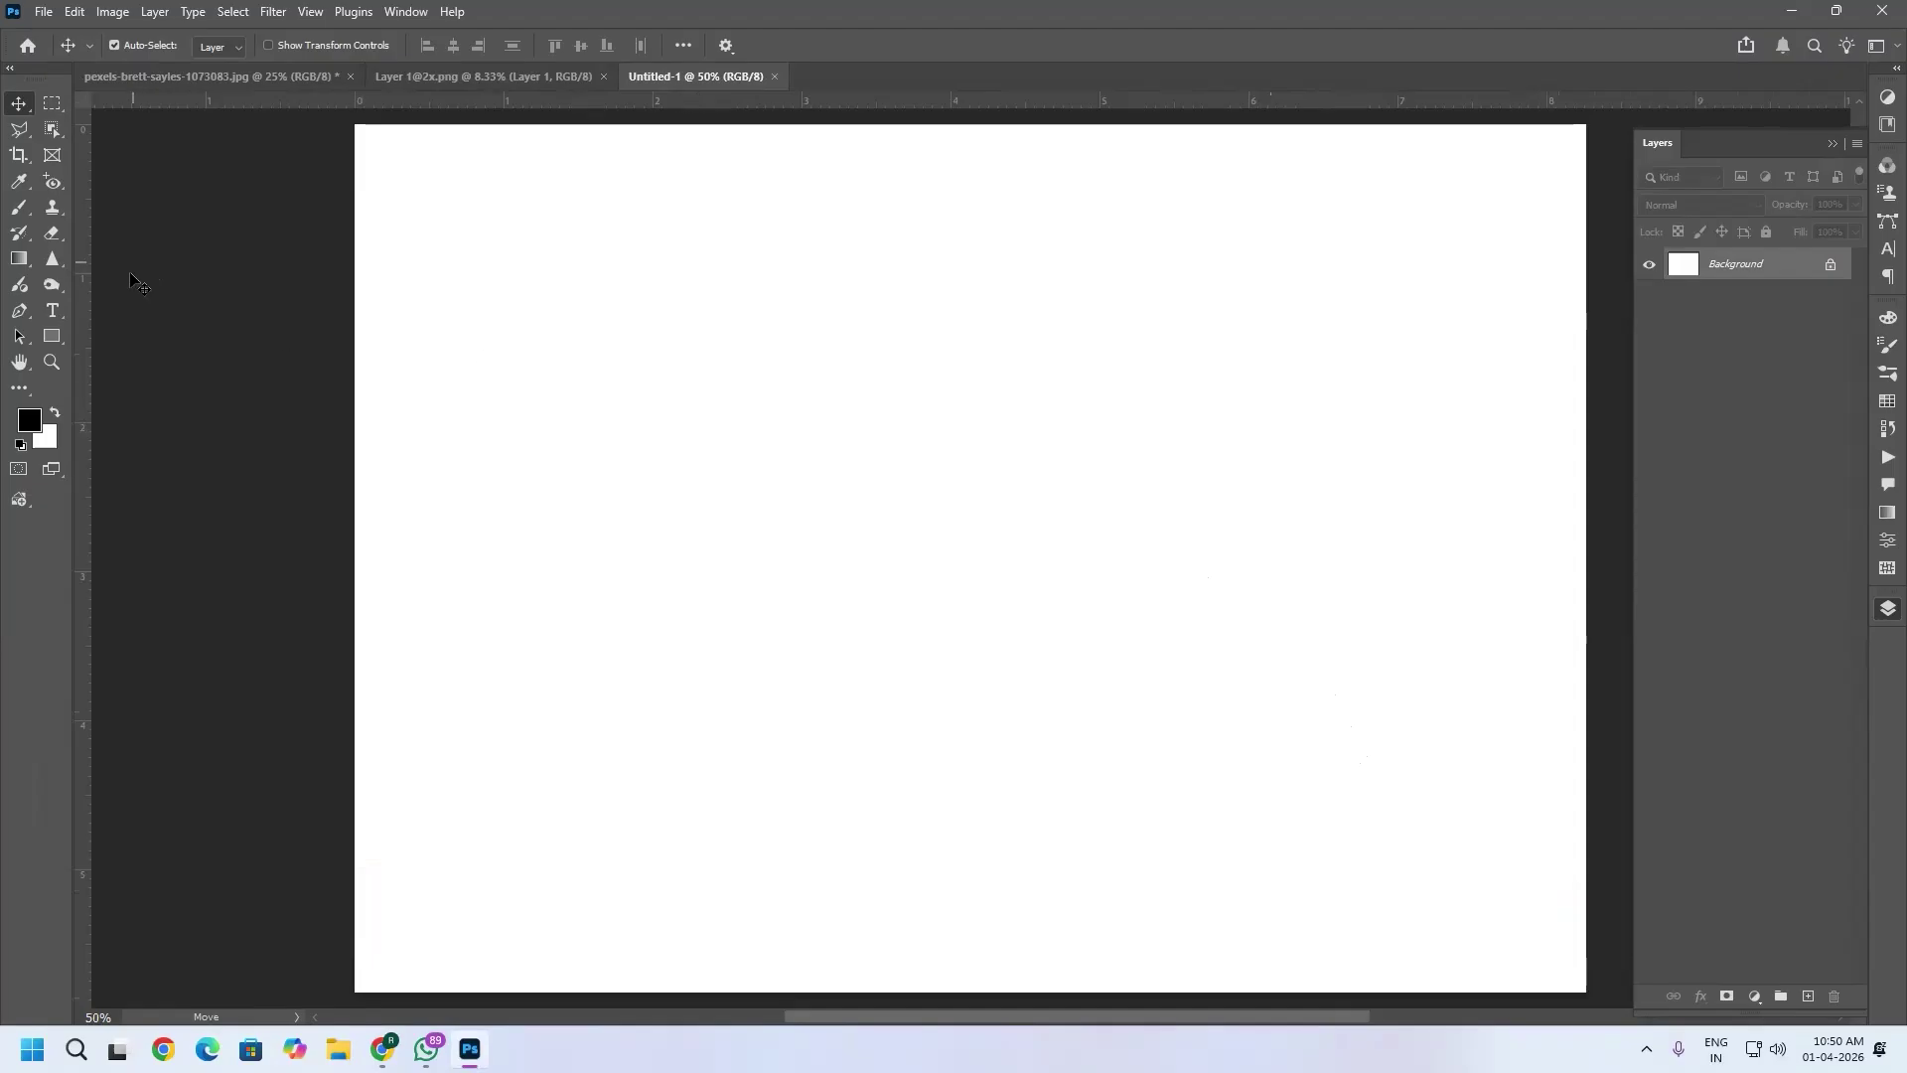
# Add a horizontal text layer on the blank canvas and trim the placeholder text to the single word Lorem.
pyautogui.click(52, 311)
pyautogui.click(585, 385)
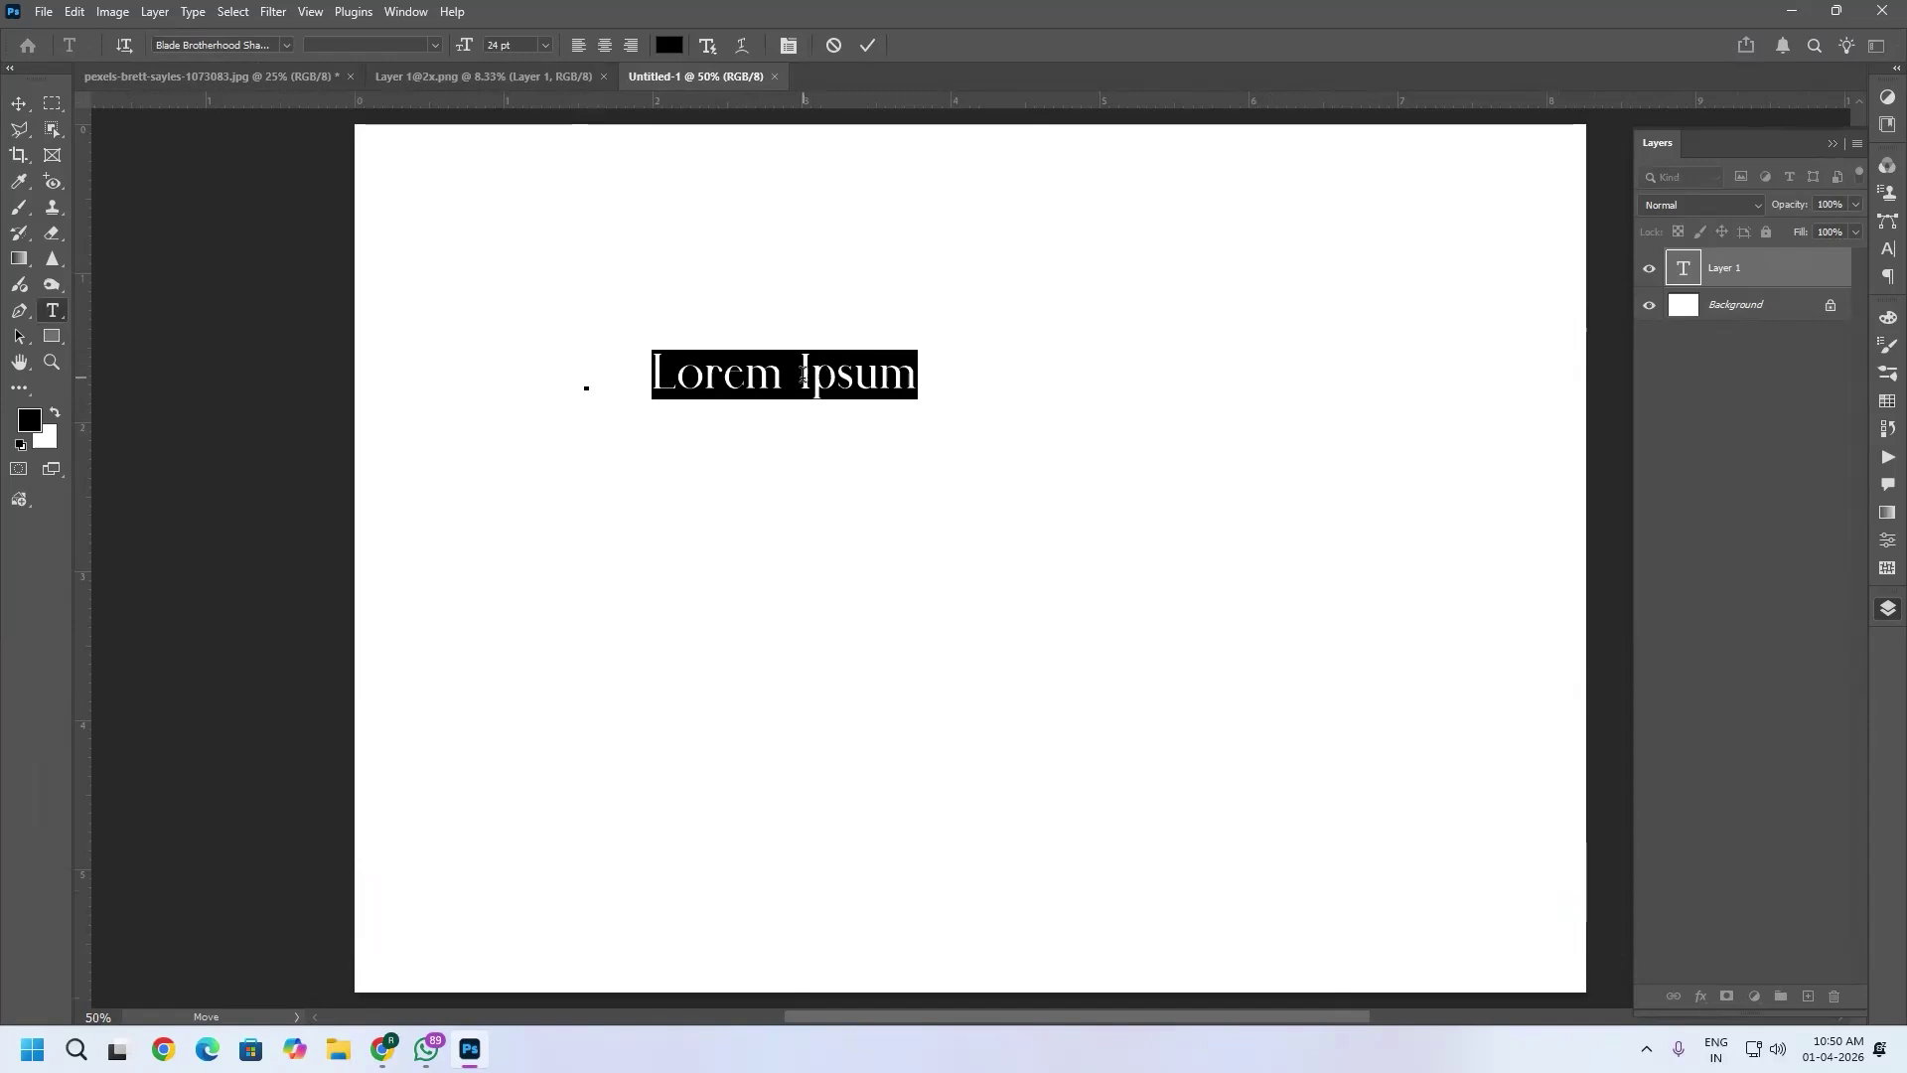
pyautogui.moveTo(787, 365); pyautogui.dragTo(1162, 455)
pyautogui.press('BackSpace')
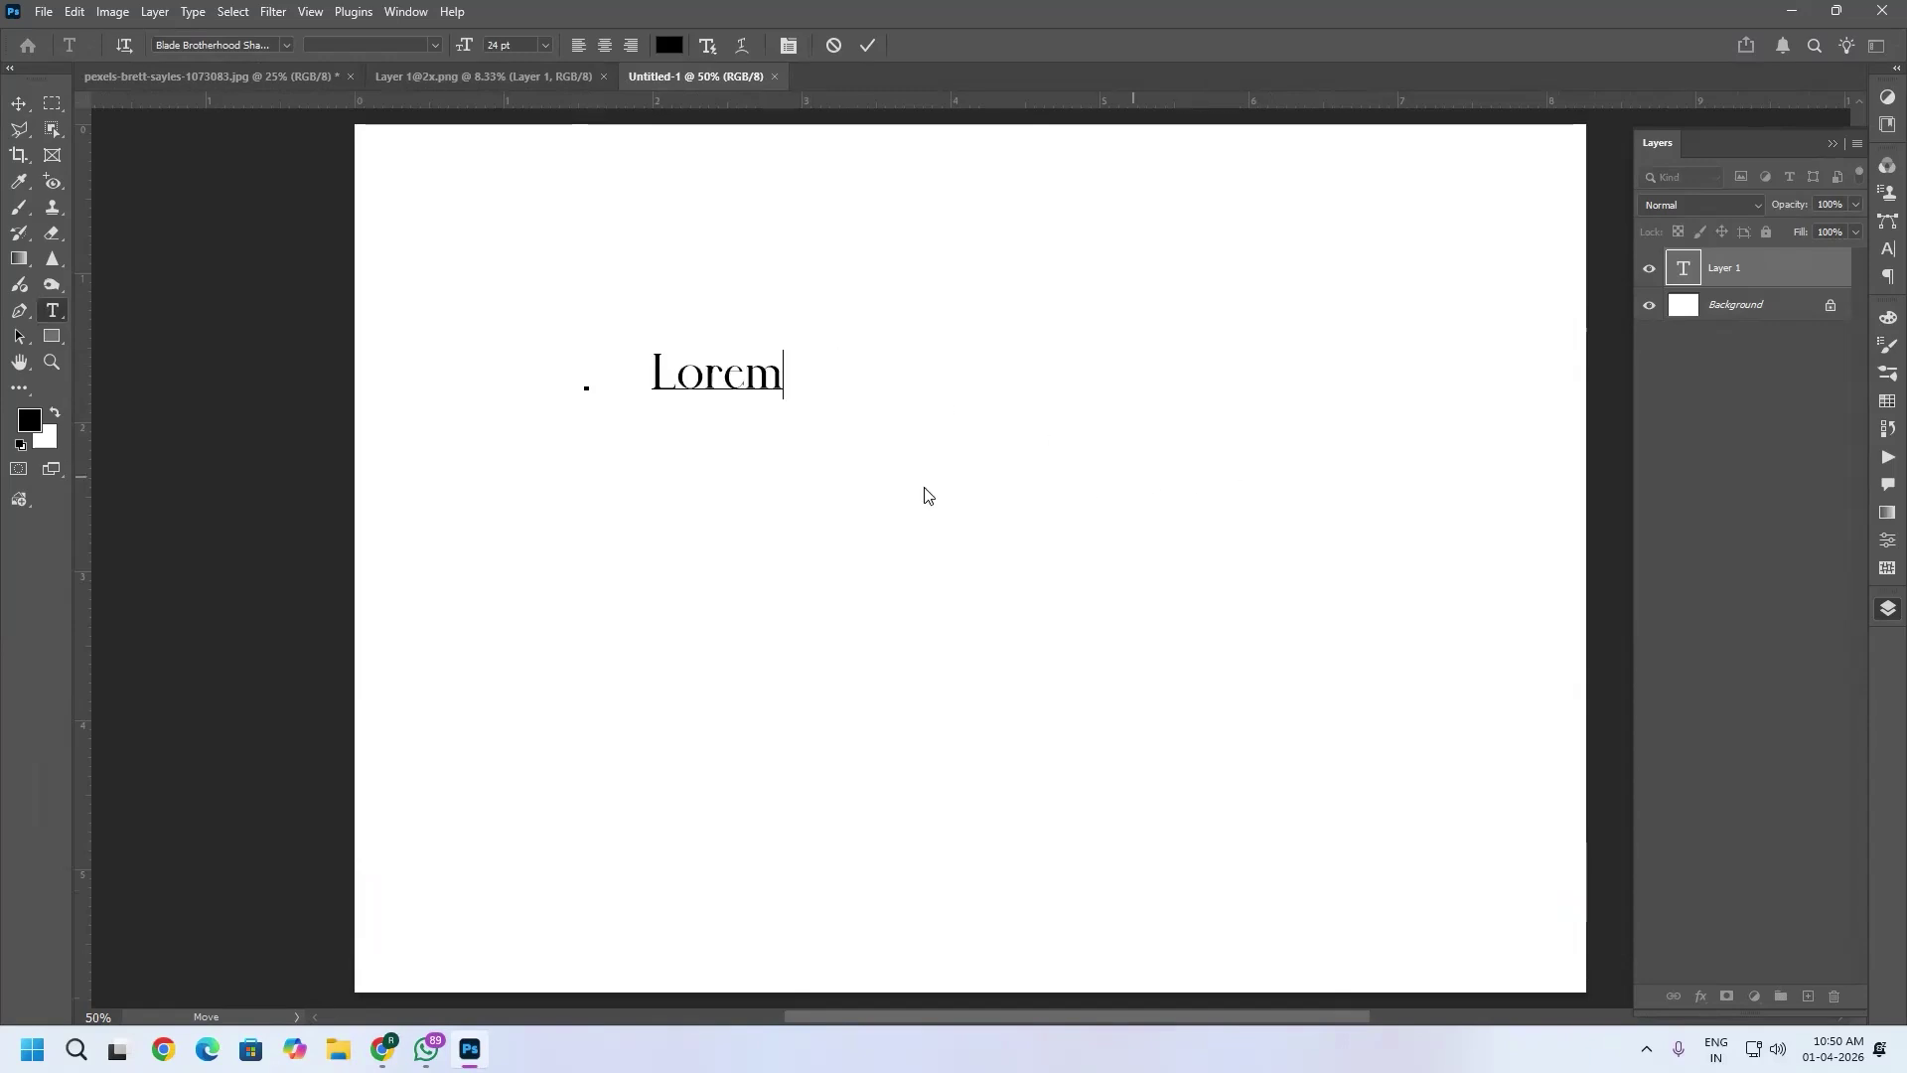
# Set the word Lorem in Arial with the Black style at 132 pt.
pyautogui.moveTo(759, 382); pyautogui.dragTo(427, 402)
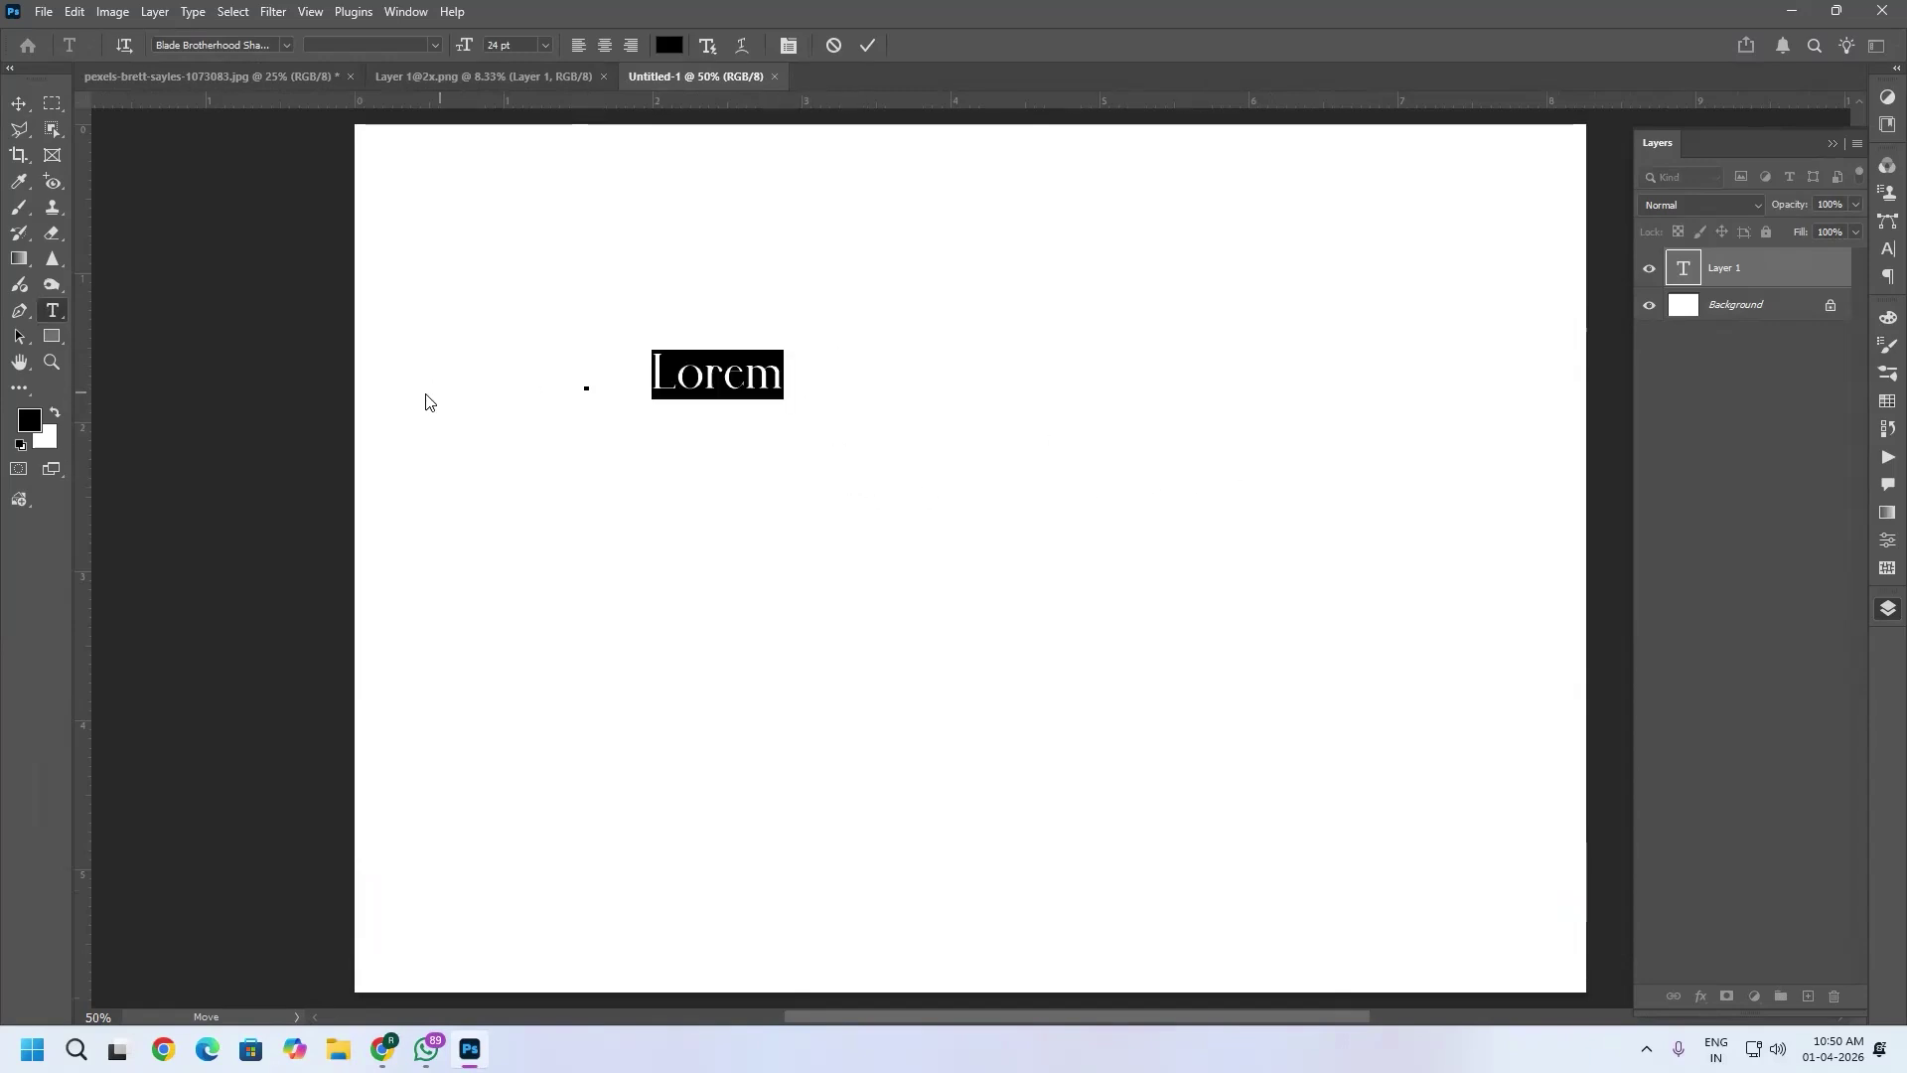
pyautogui.click(284, 46)
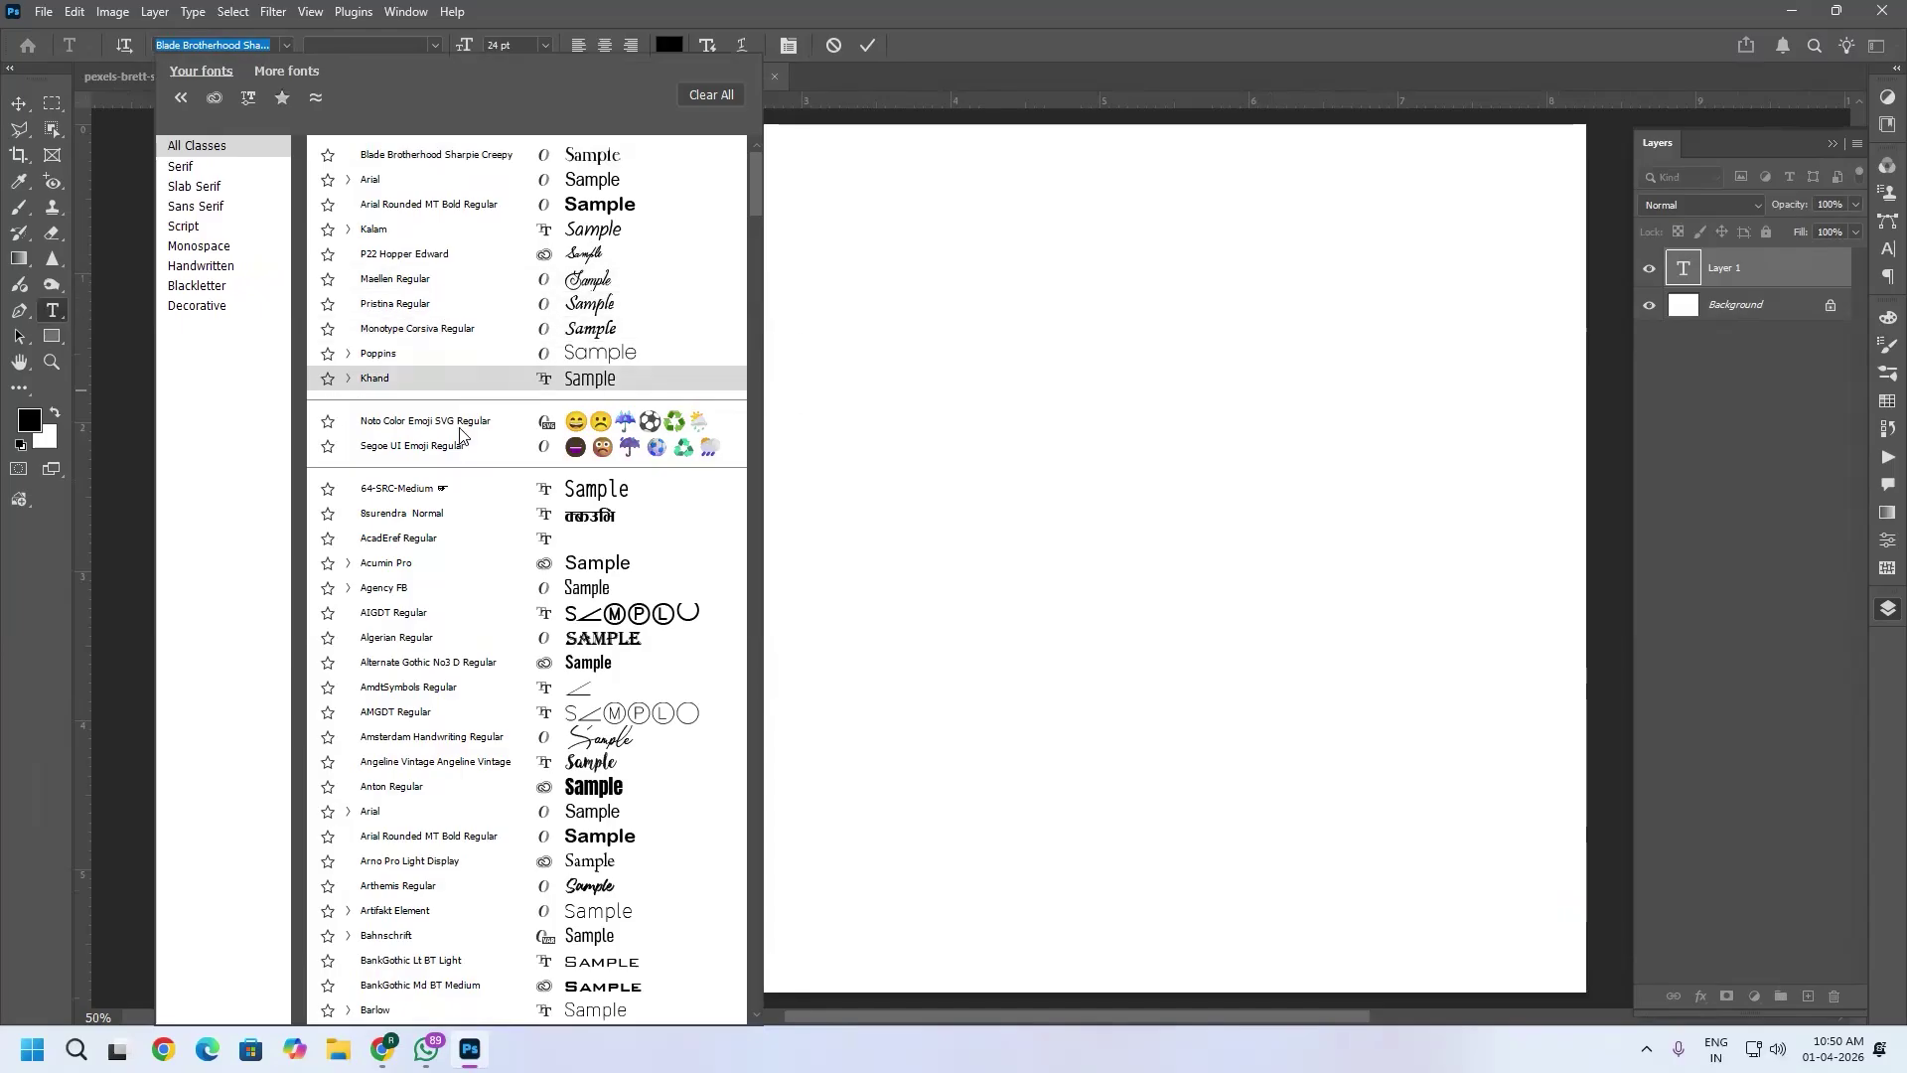
pyautogui.click(428, 185)
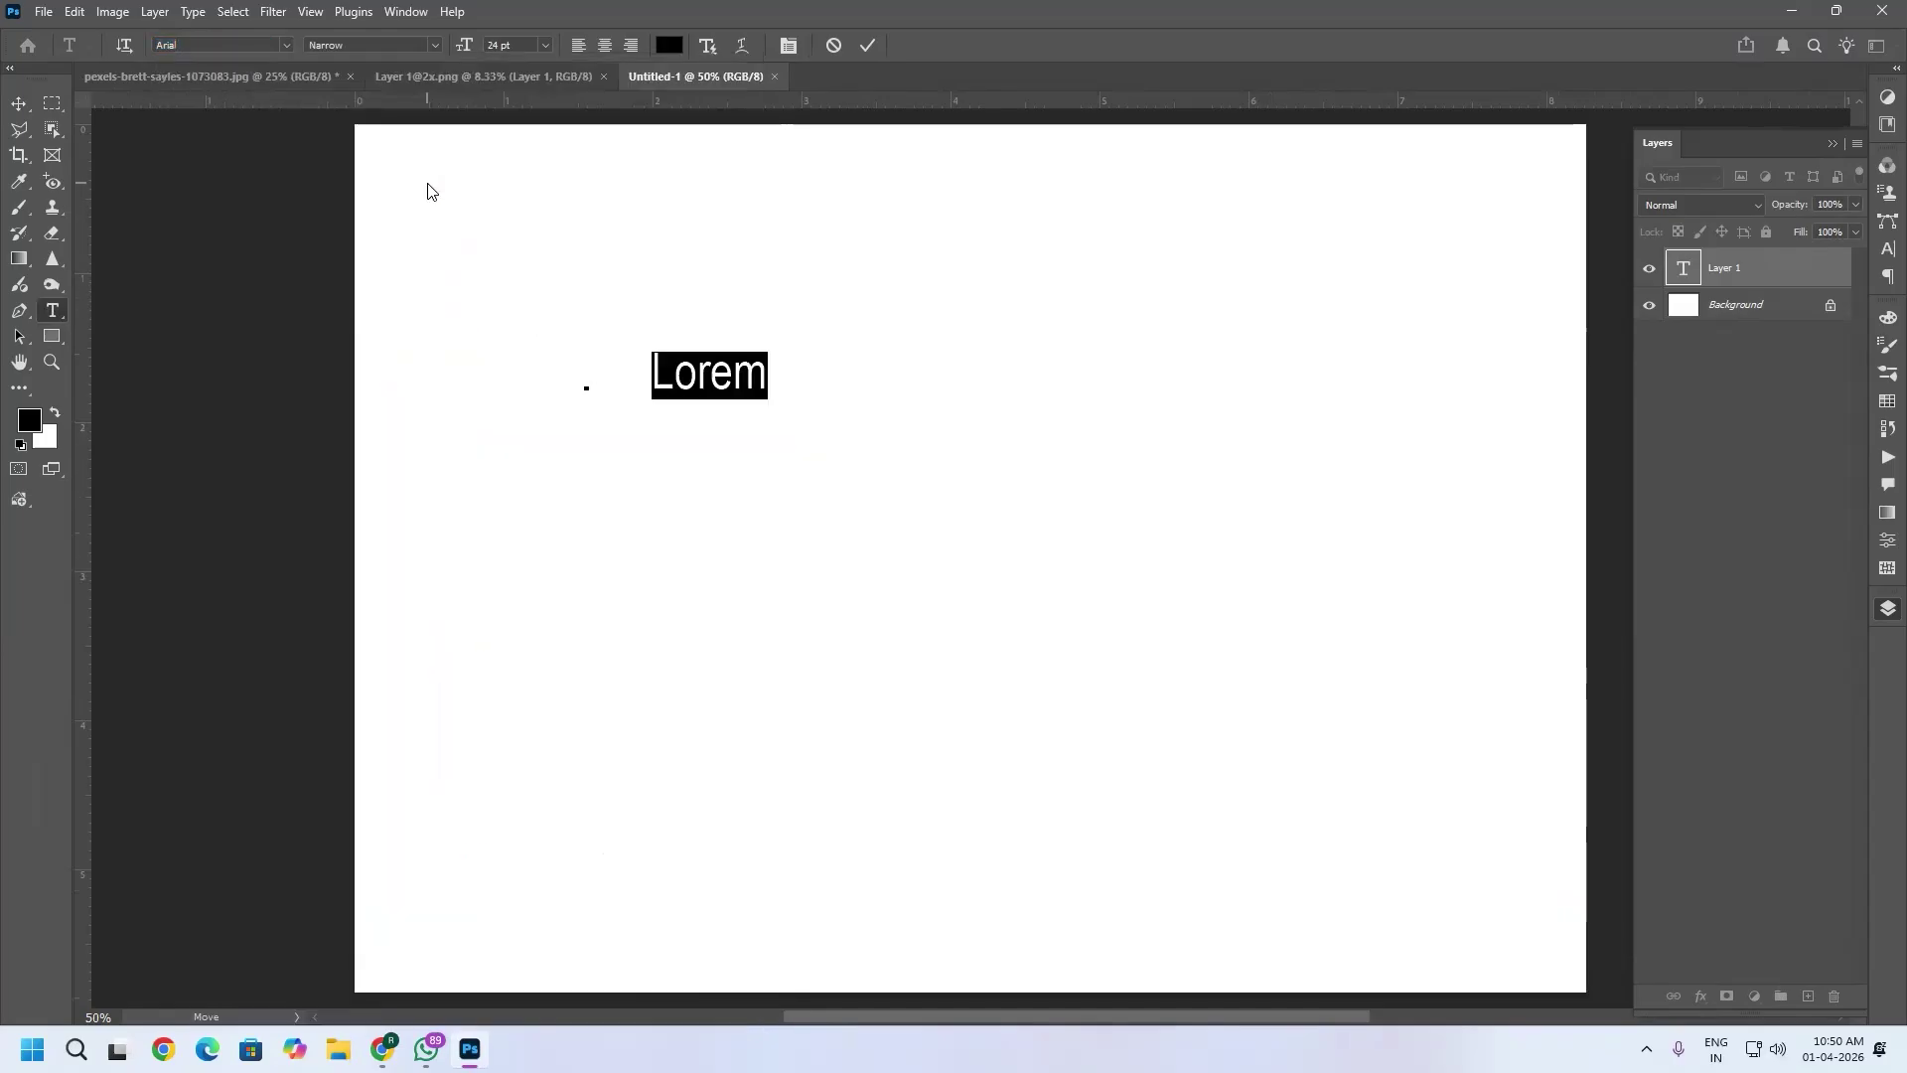
pyautogui.click(427, 46)
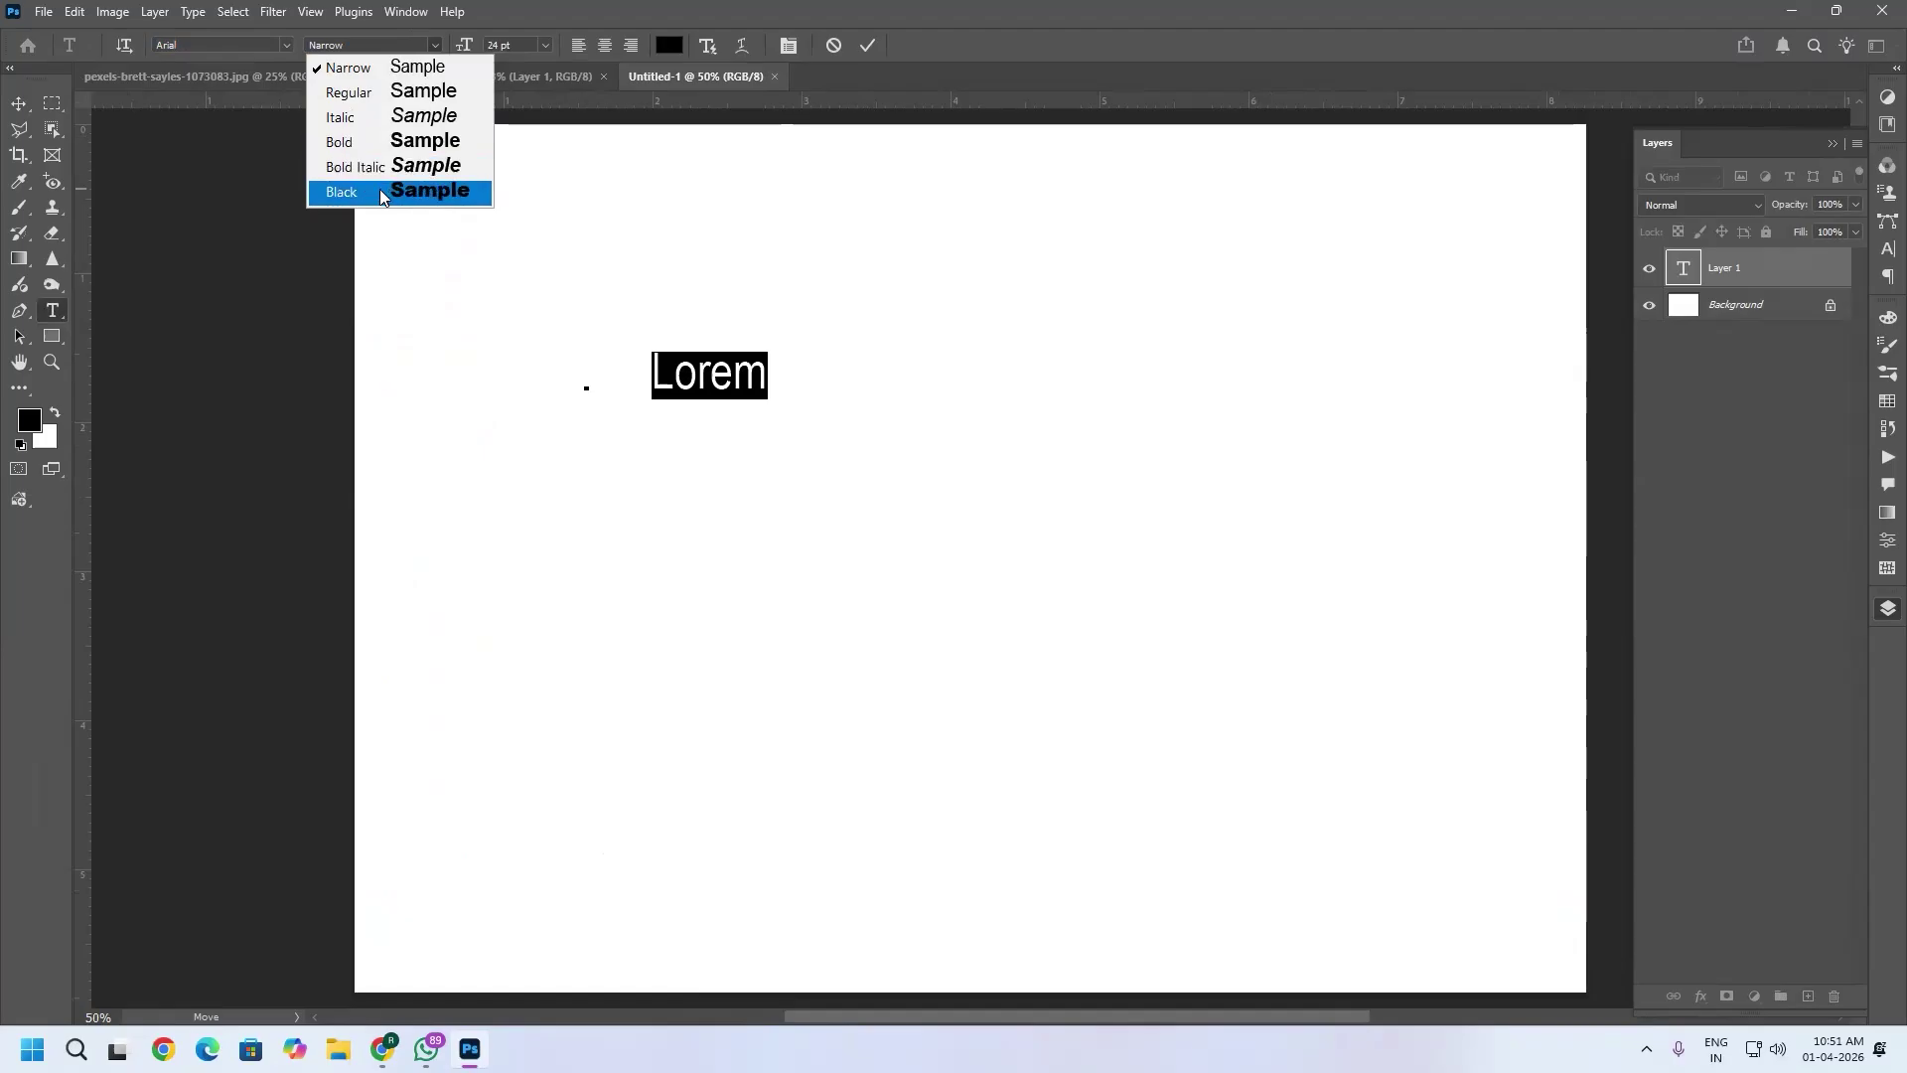
pyautogui.click(378, 191)
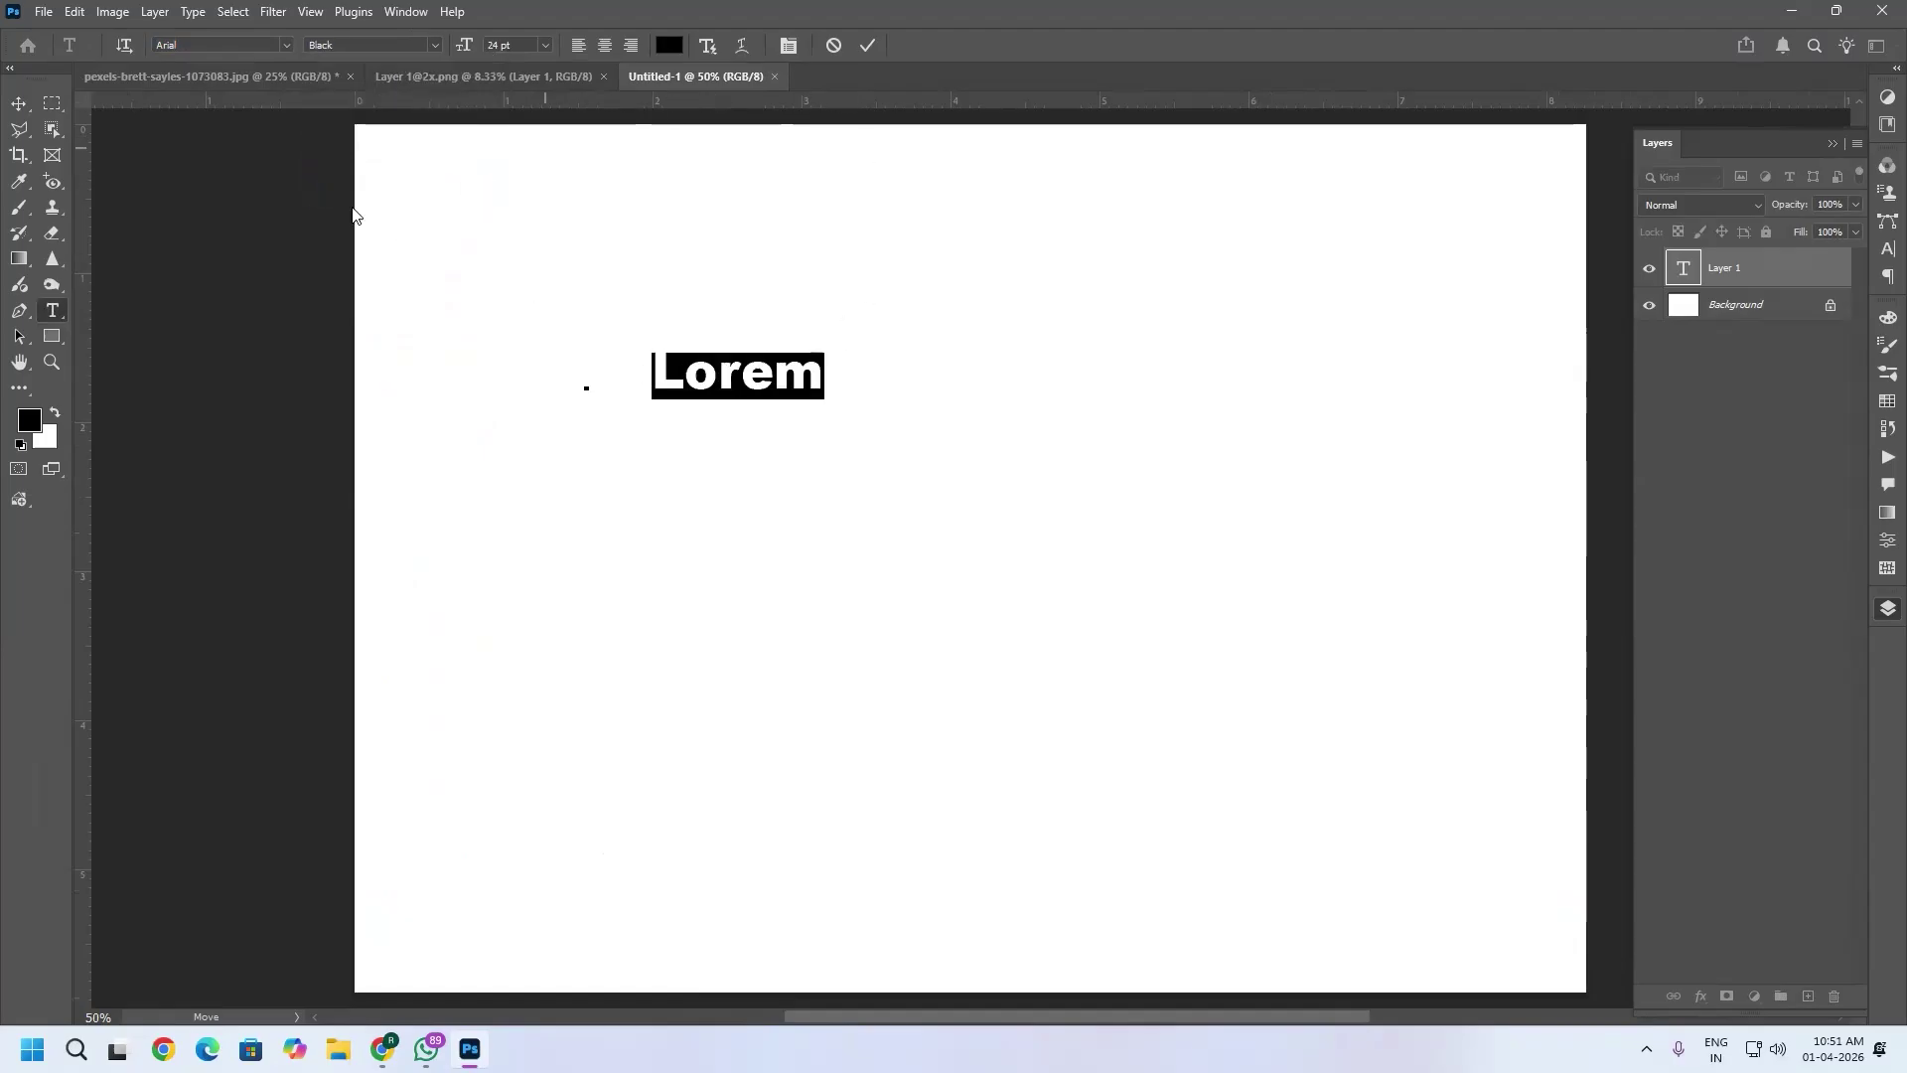
pyautogui.moveTo(467, 46); pyautogui.dragTo(576, 49)
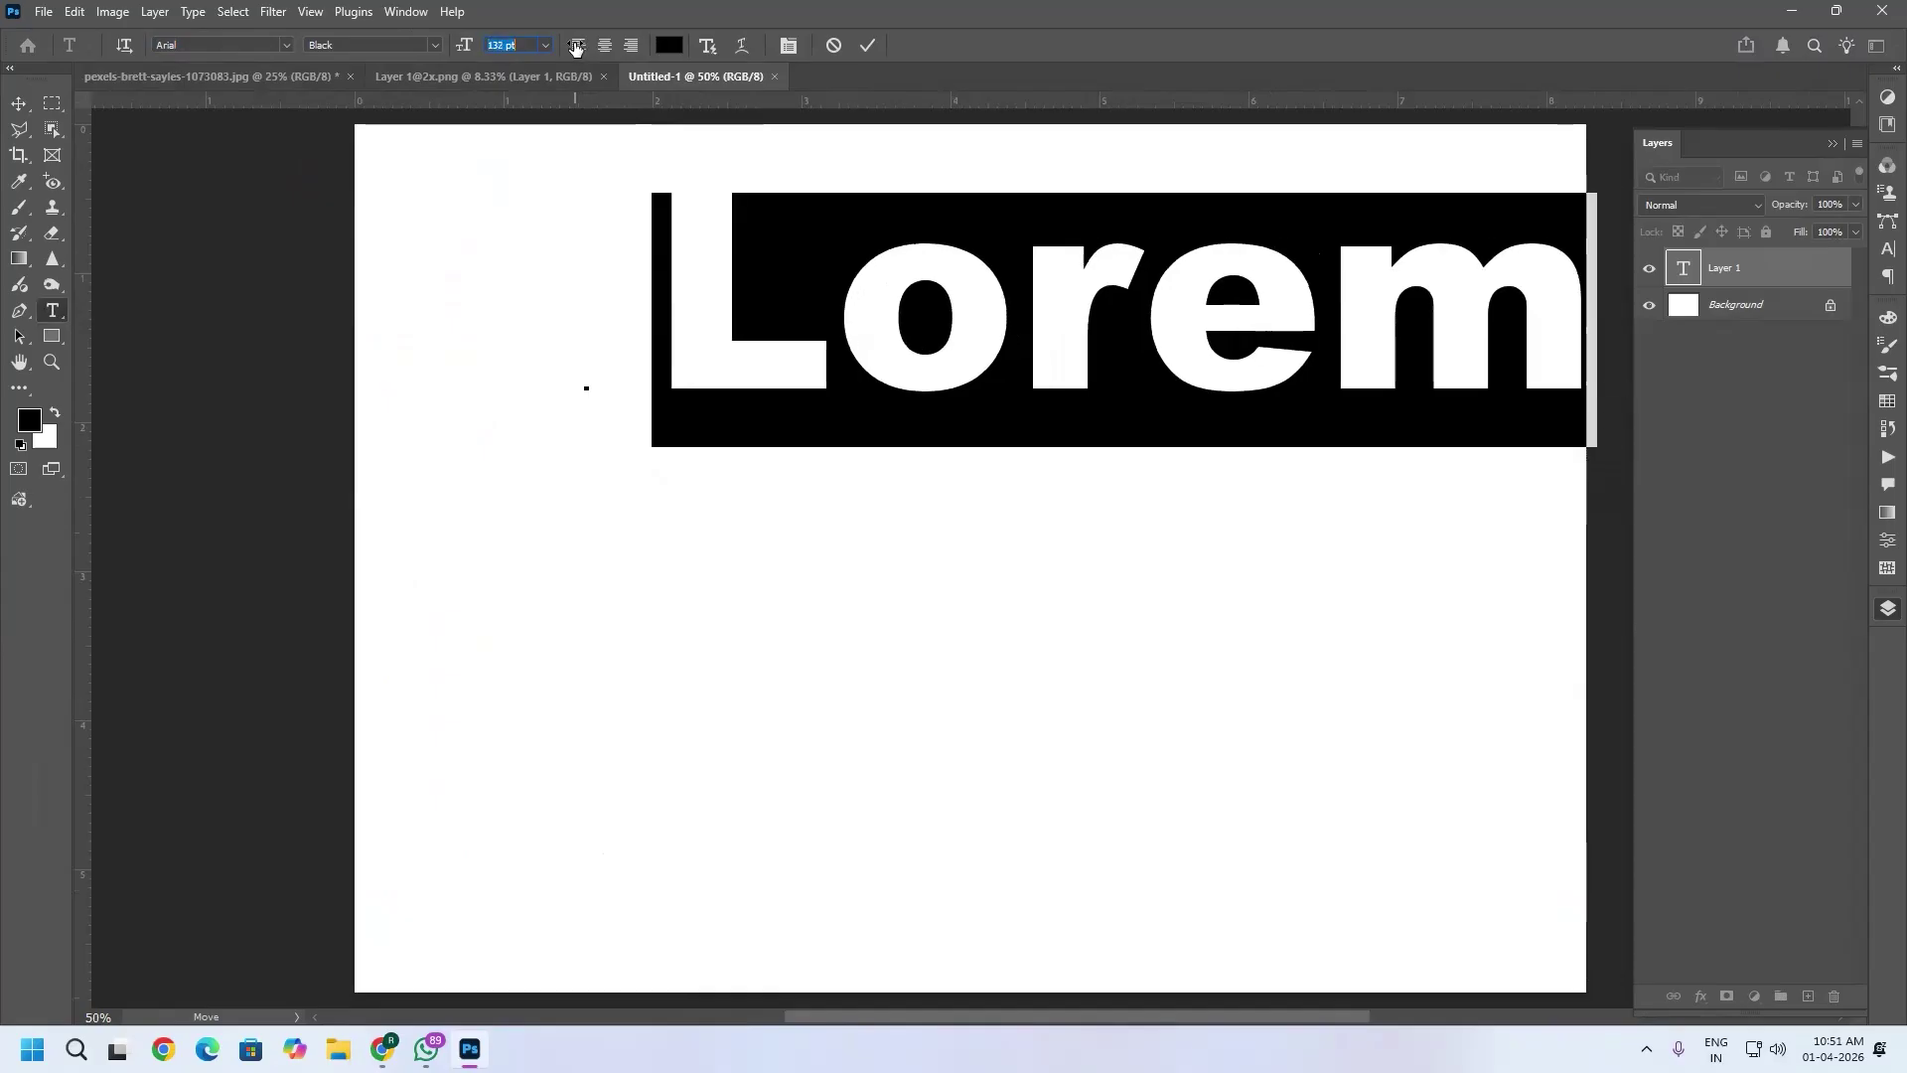
# Move the Lorem text to the middle of the page, colour it dark red #900000 and commit the text.
pyautogui.moveTo(1068, 479); pyautogui.dragTo(918, 757)
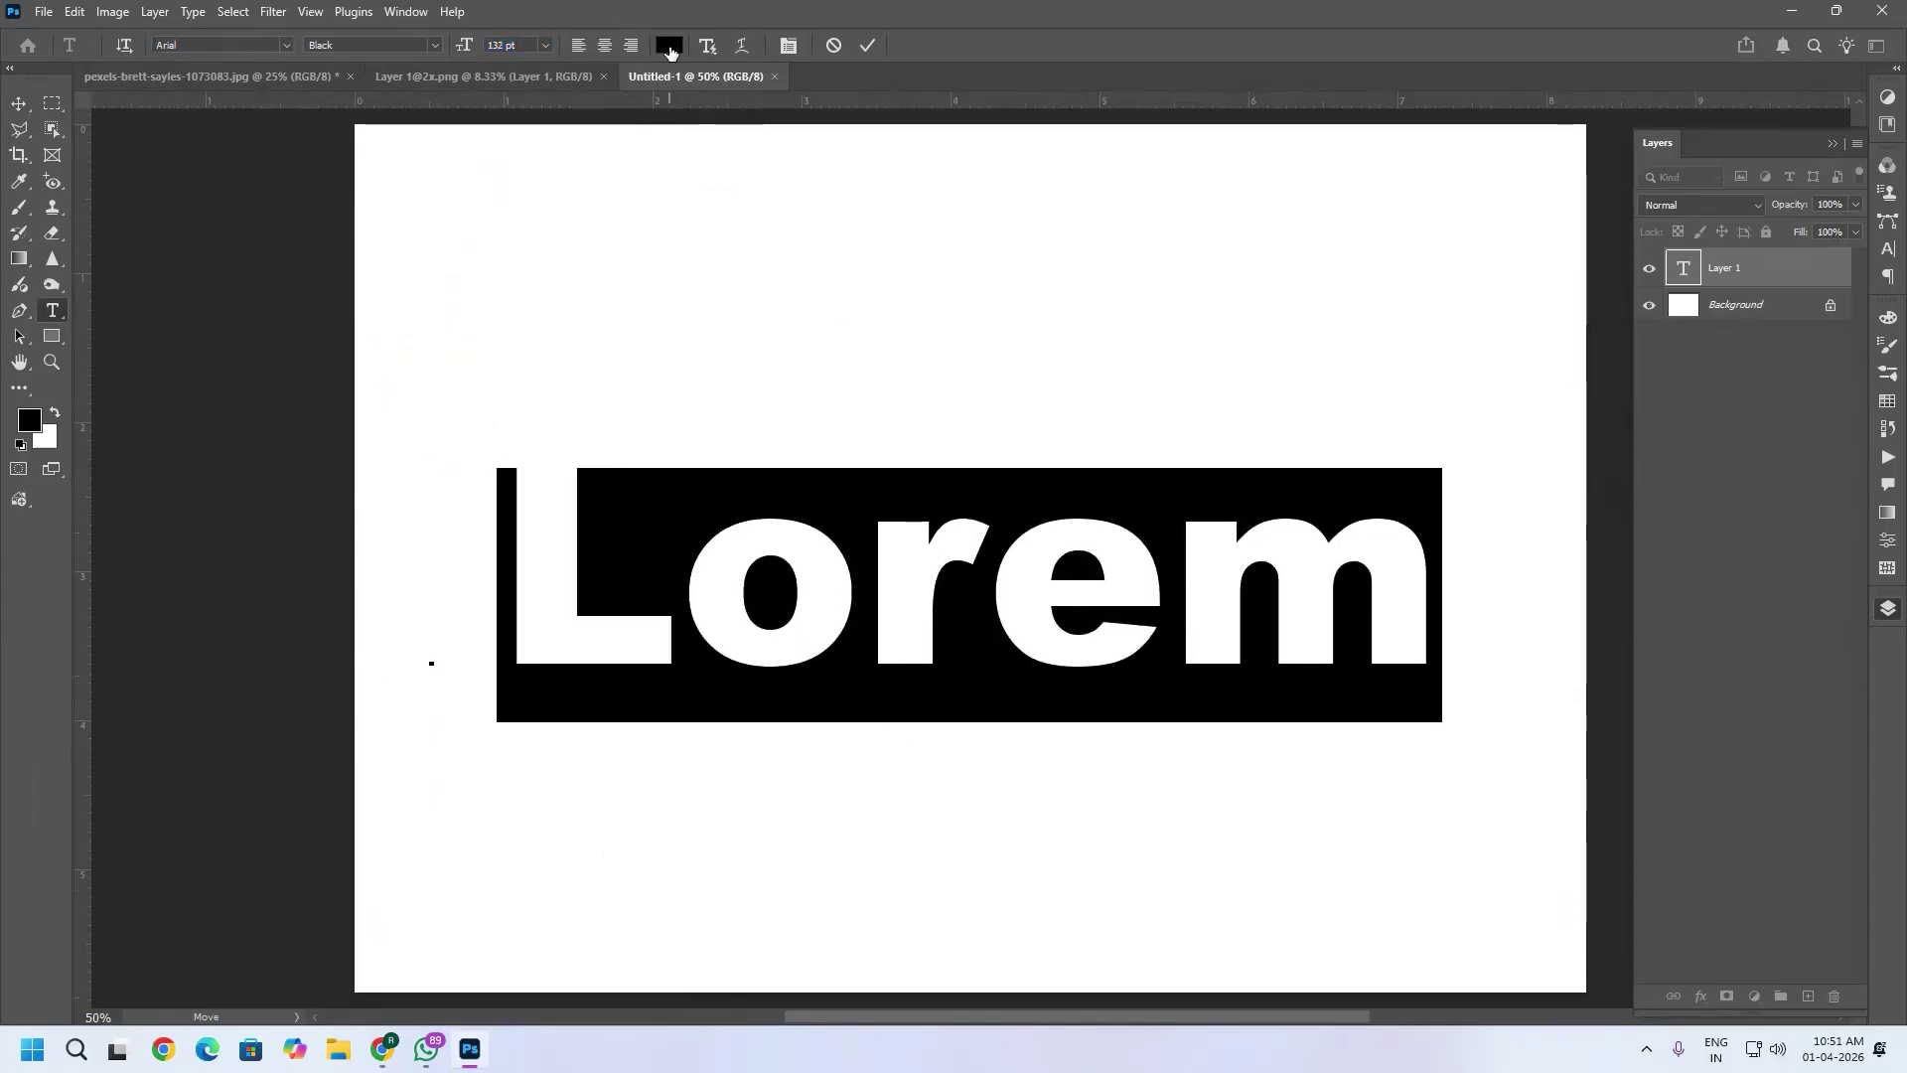
pyautogui.click(670, 46)
pyautogui.moveTo(1467, 652)
pyautogui.mouseDown()
pyautogui.moveTo(1551, 727)
pyautogui.moveTo(1567, 673)
pyautogui.mouseUp()
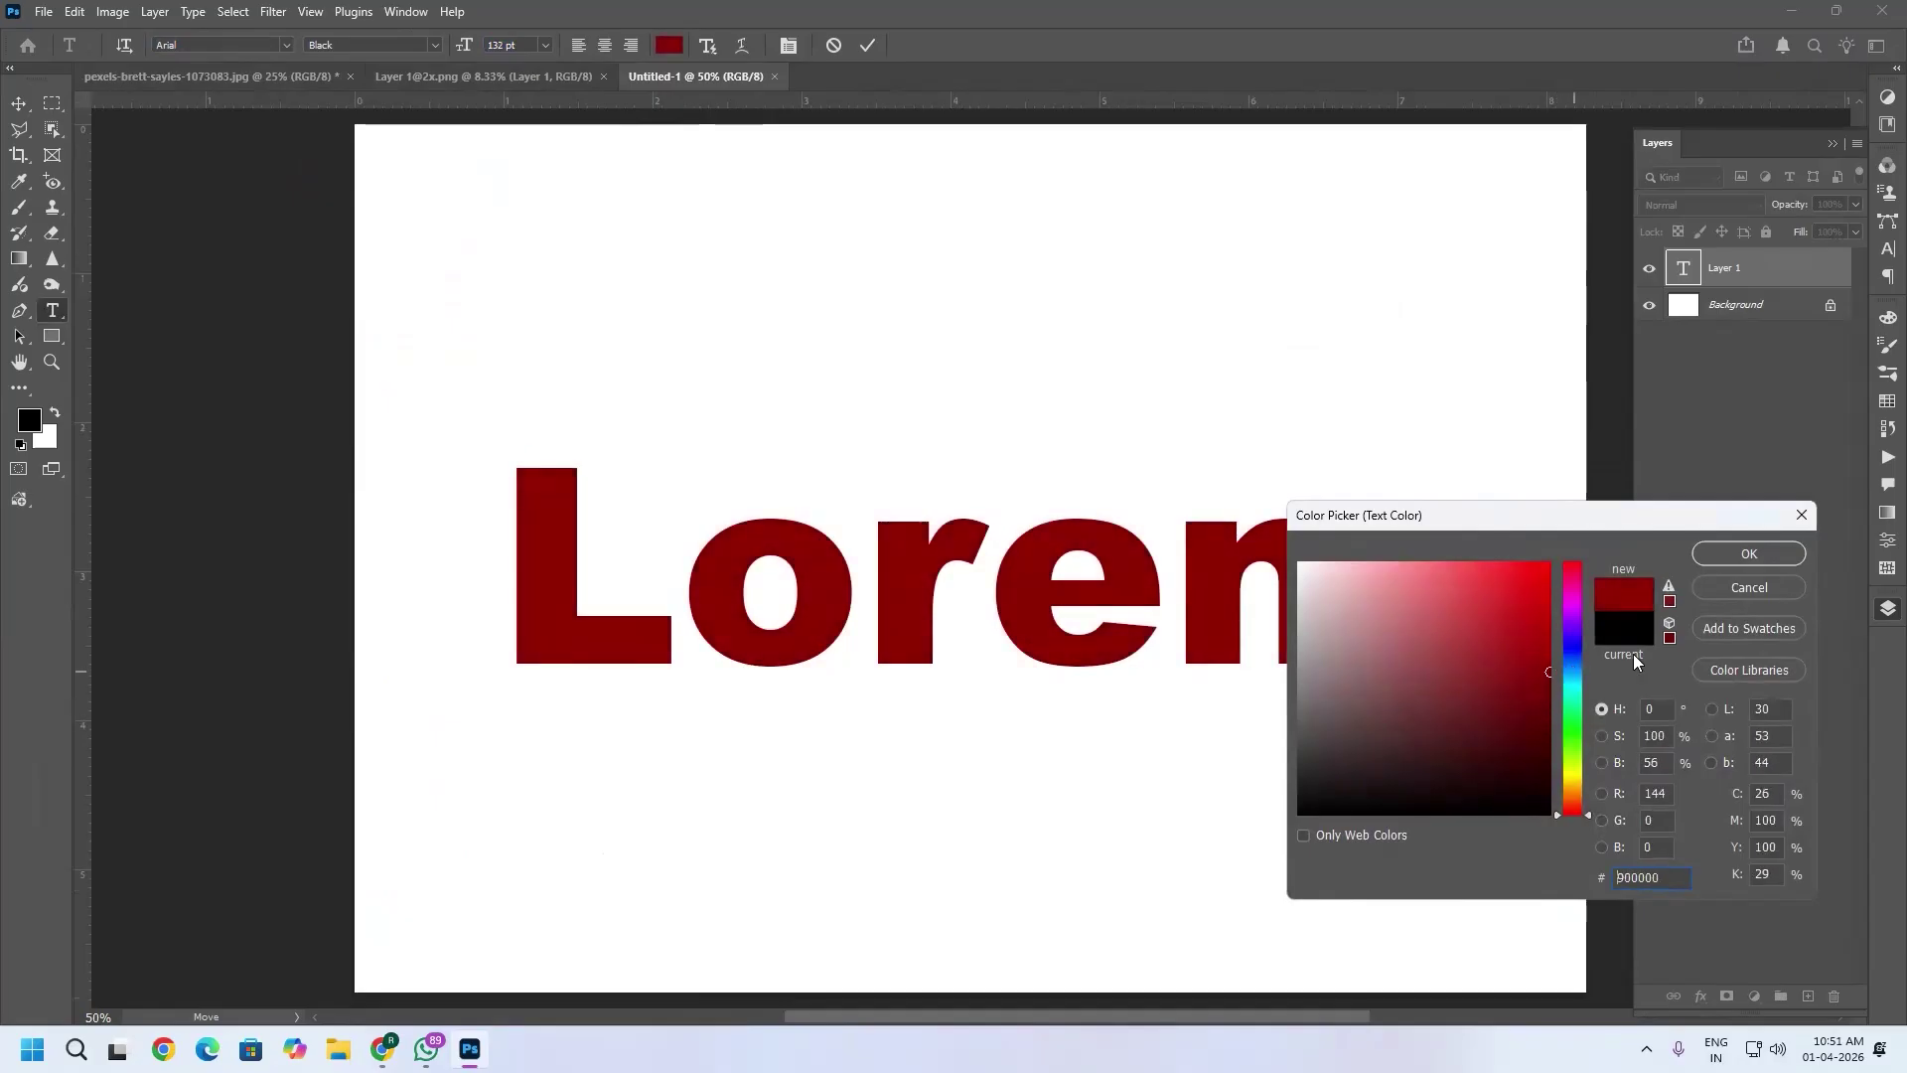
pyautogui.click(1788, 558)
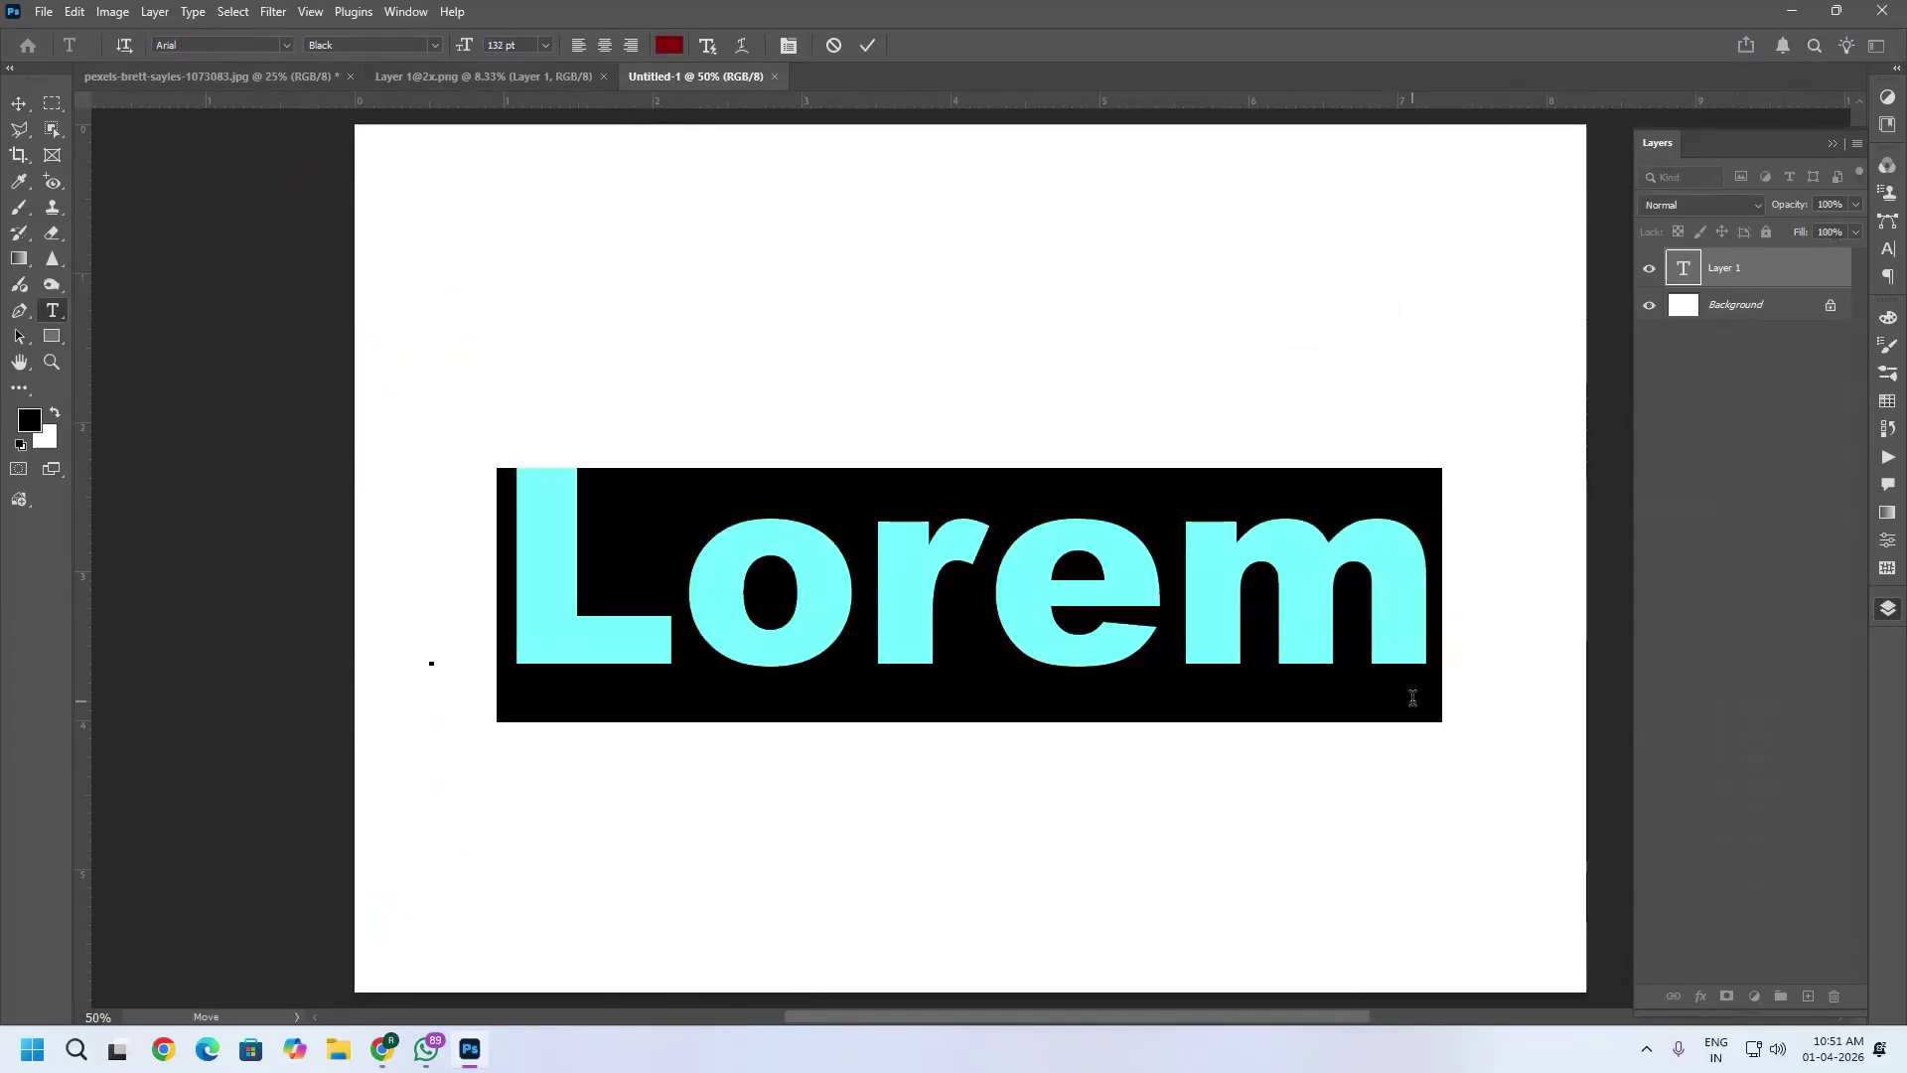
pyautogui.hotkey('ctrl', 'Return')
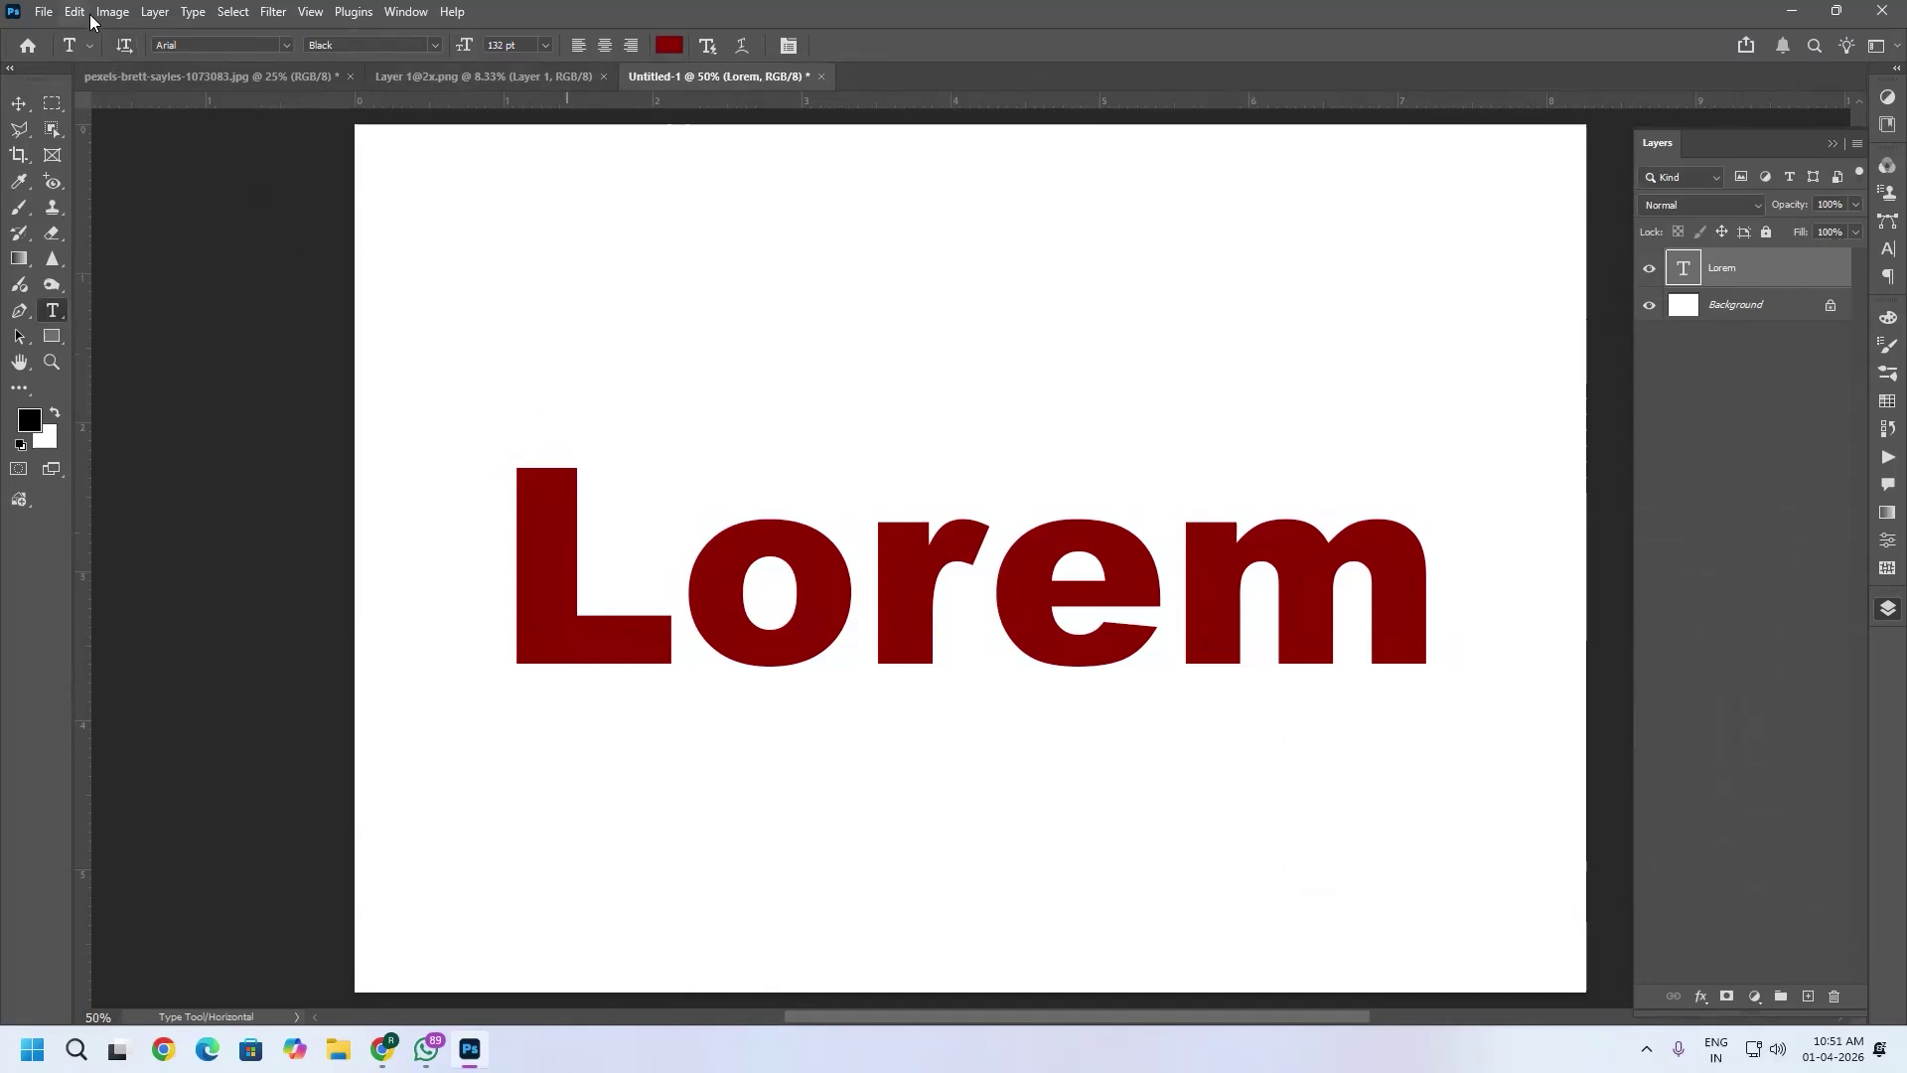
# Open the Blending Options for the Lorem text layer and move the dialog so the lettering can be seen.
pyautogui.click(156, 12)
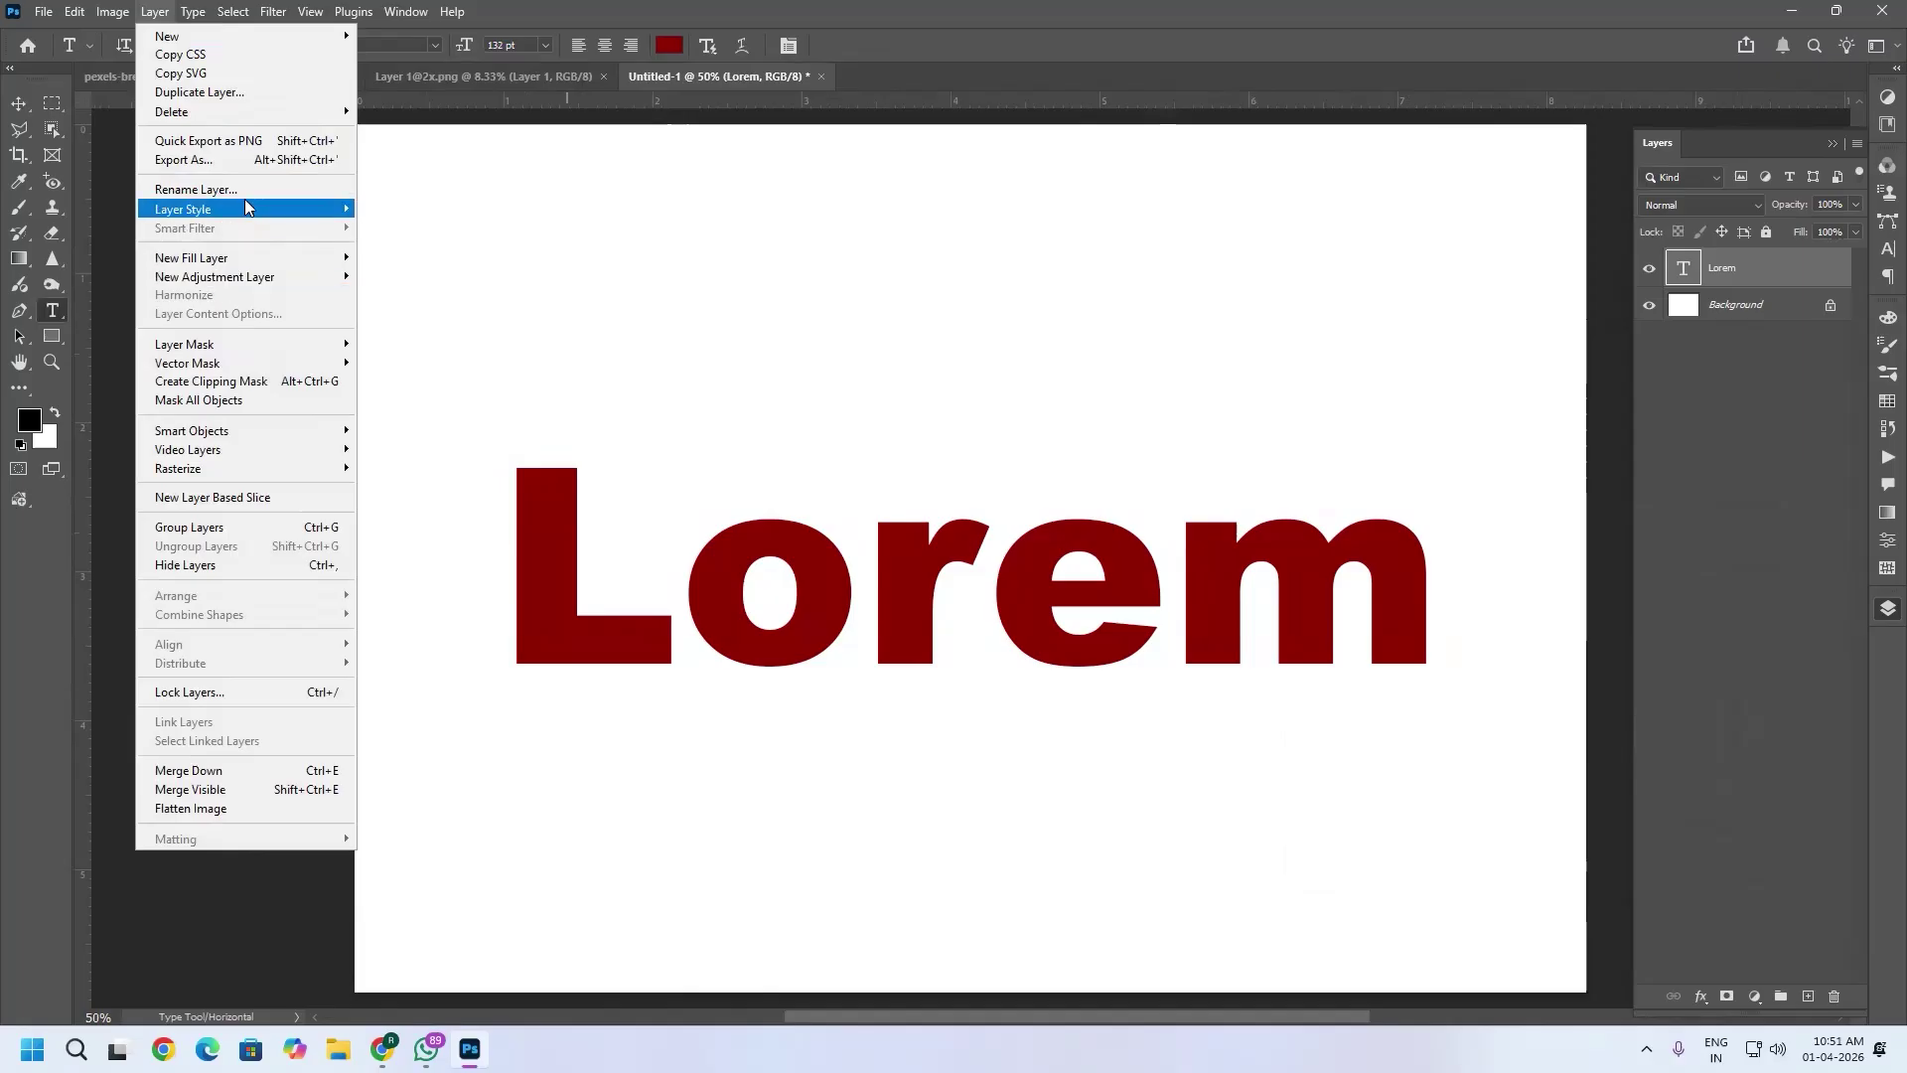
pyautogui.moveTo(249, 216)
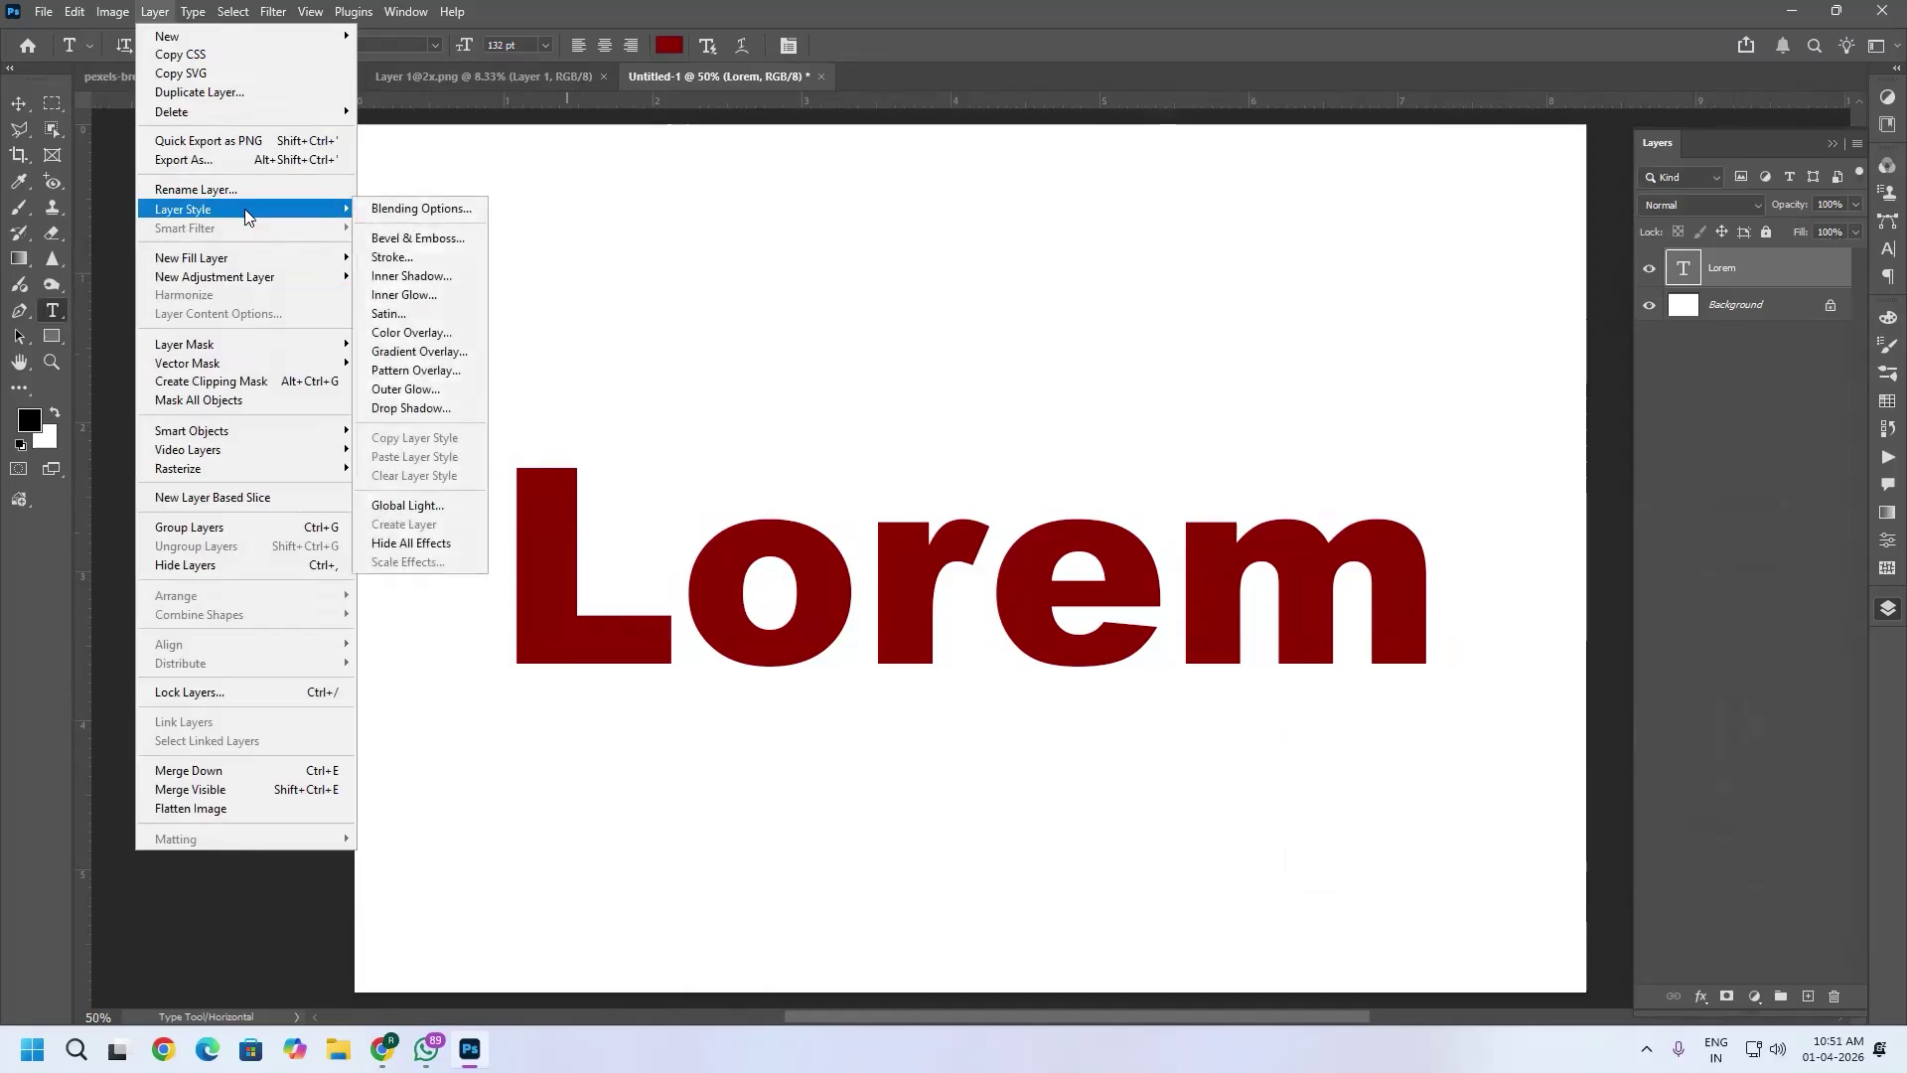
pyautogui.click(421, 210)
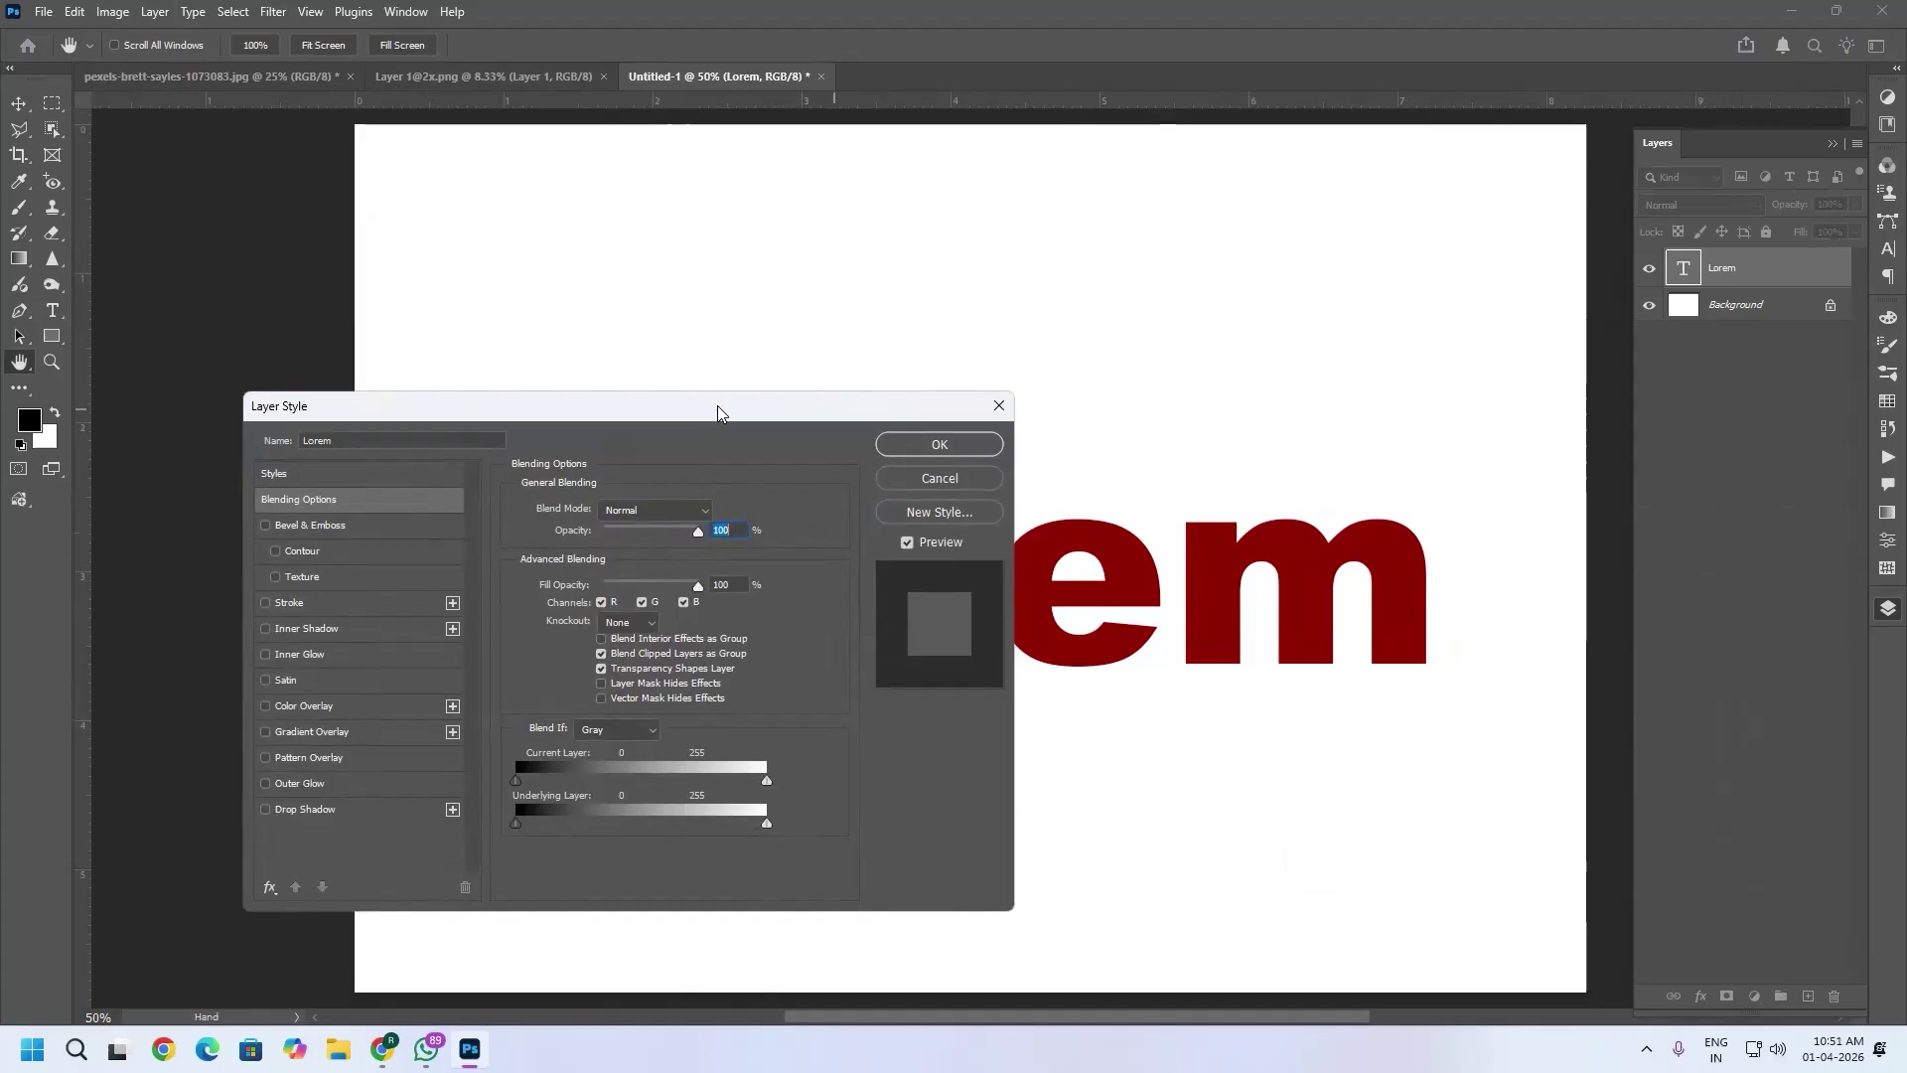
pyautogui.moveTo(718, 406); pyautogui.dragTo(984, 324)
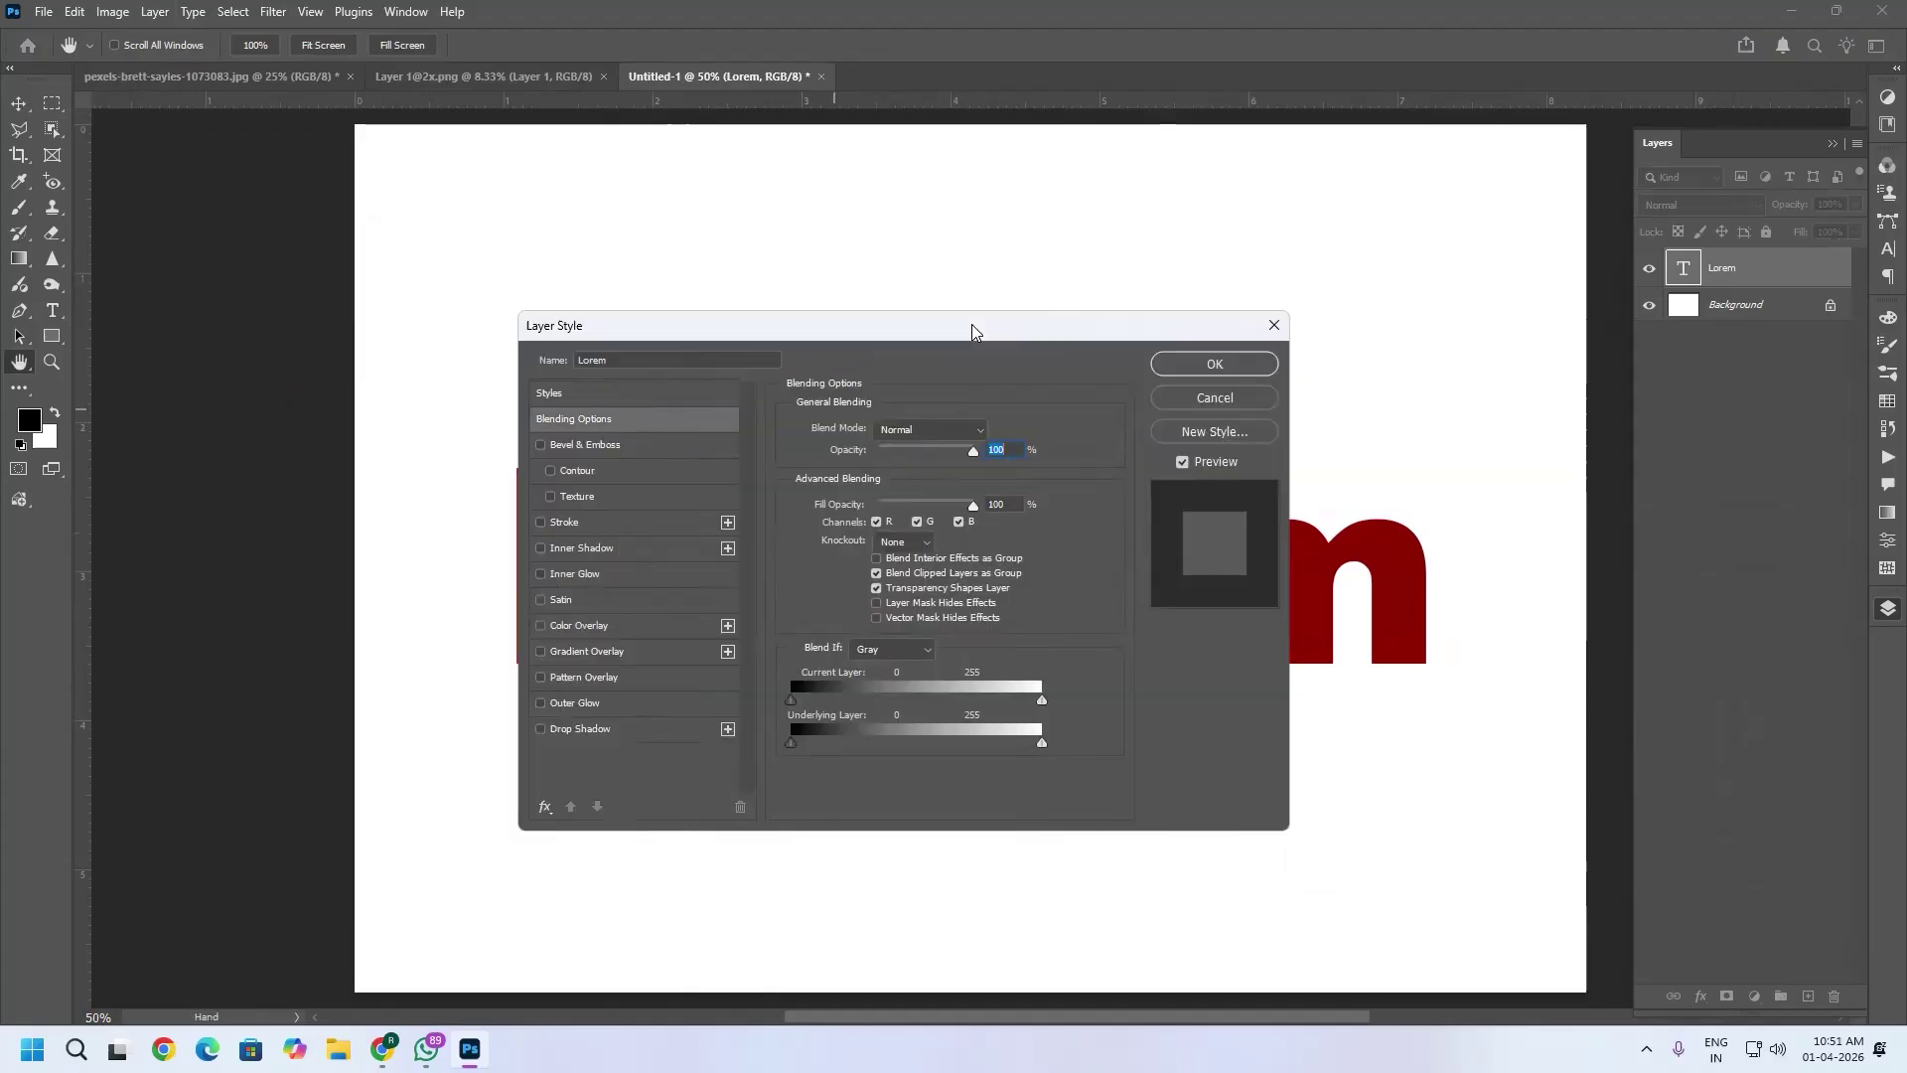
pyautogui.moveTo(983, 324); pyautogui.dragTo(1222, 243)
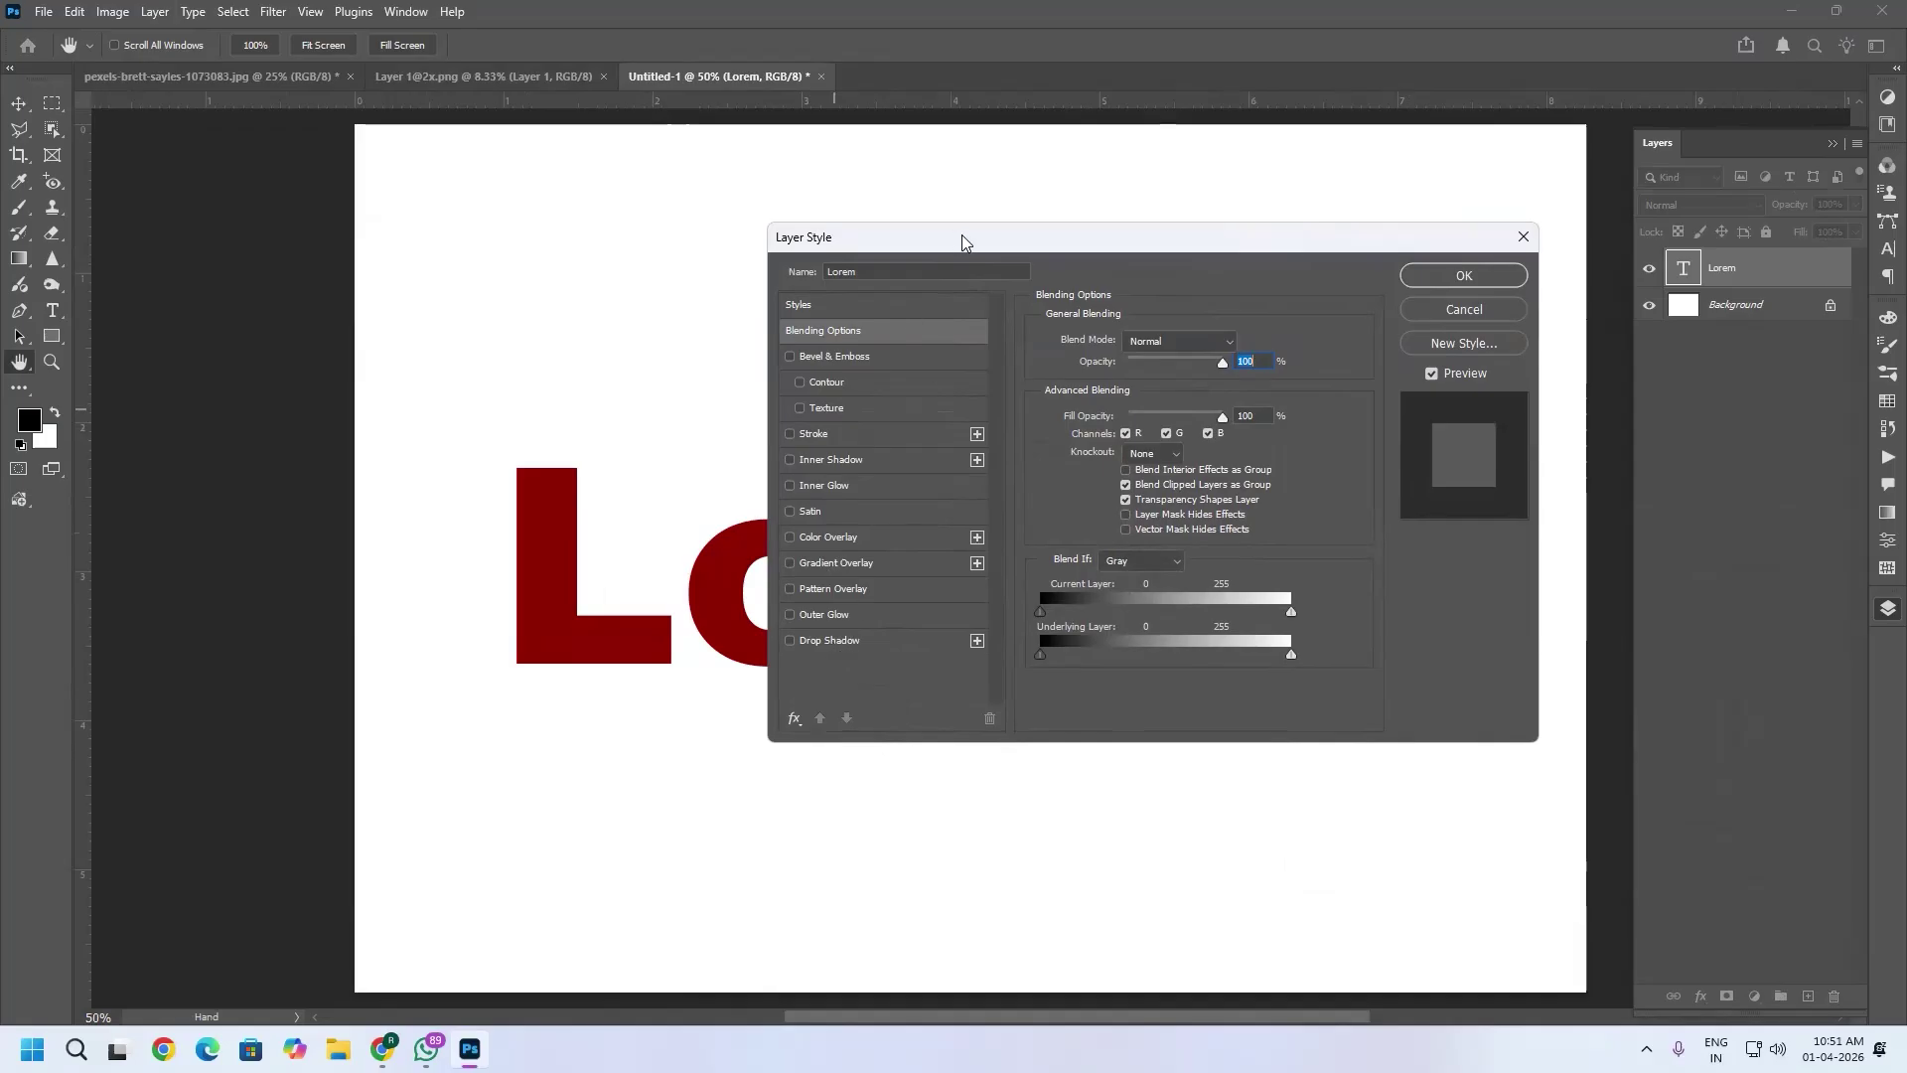
pyautogui.moveTo(961, 241); pyautogui.dragTo(1035, 242)
# Try a layer opacity of 51% and preview the Dissolve blend mode on the Lorem text.
pyautogui.moveTo(1298, 369); pyautogui.dragTo(1254, 374)
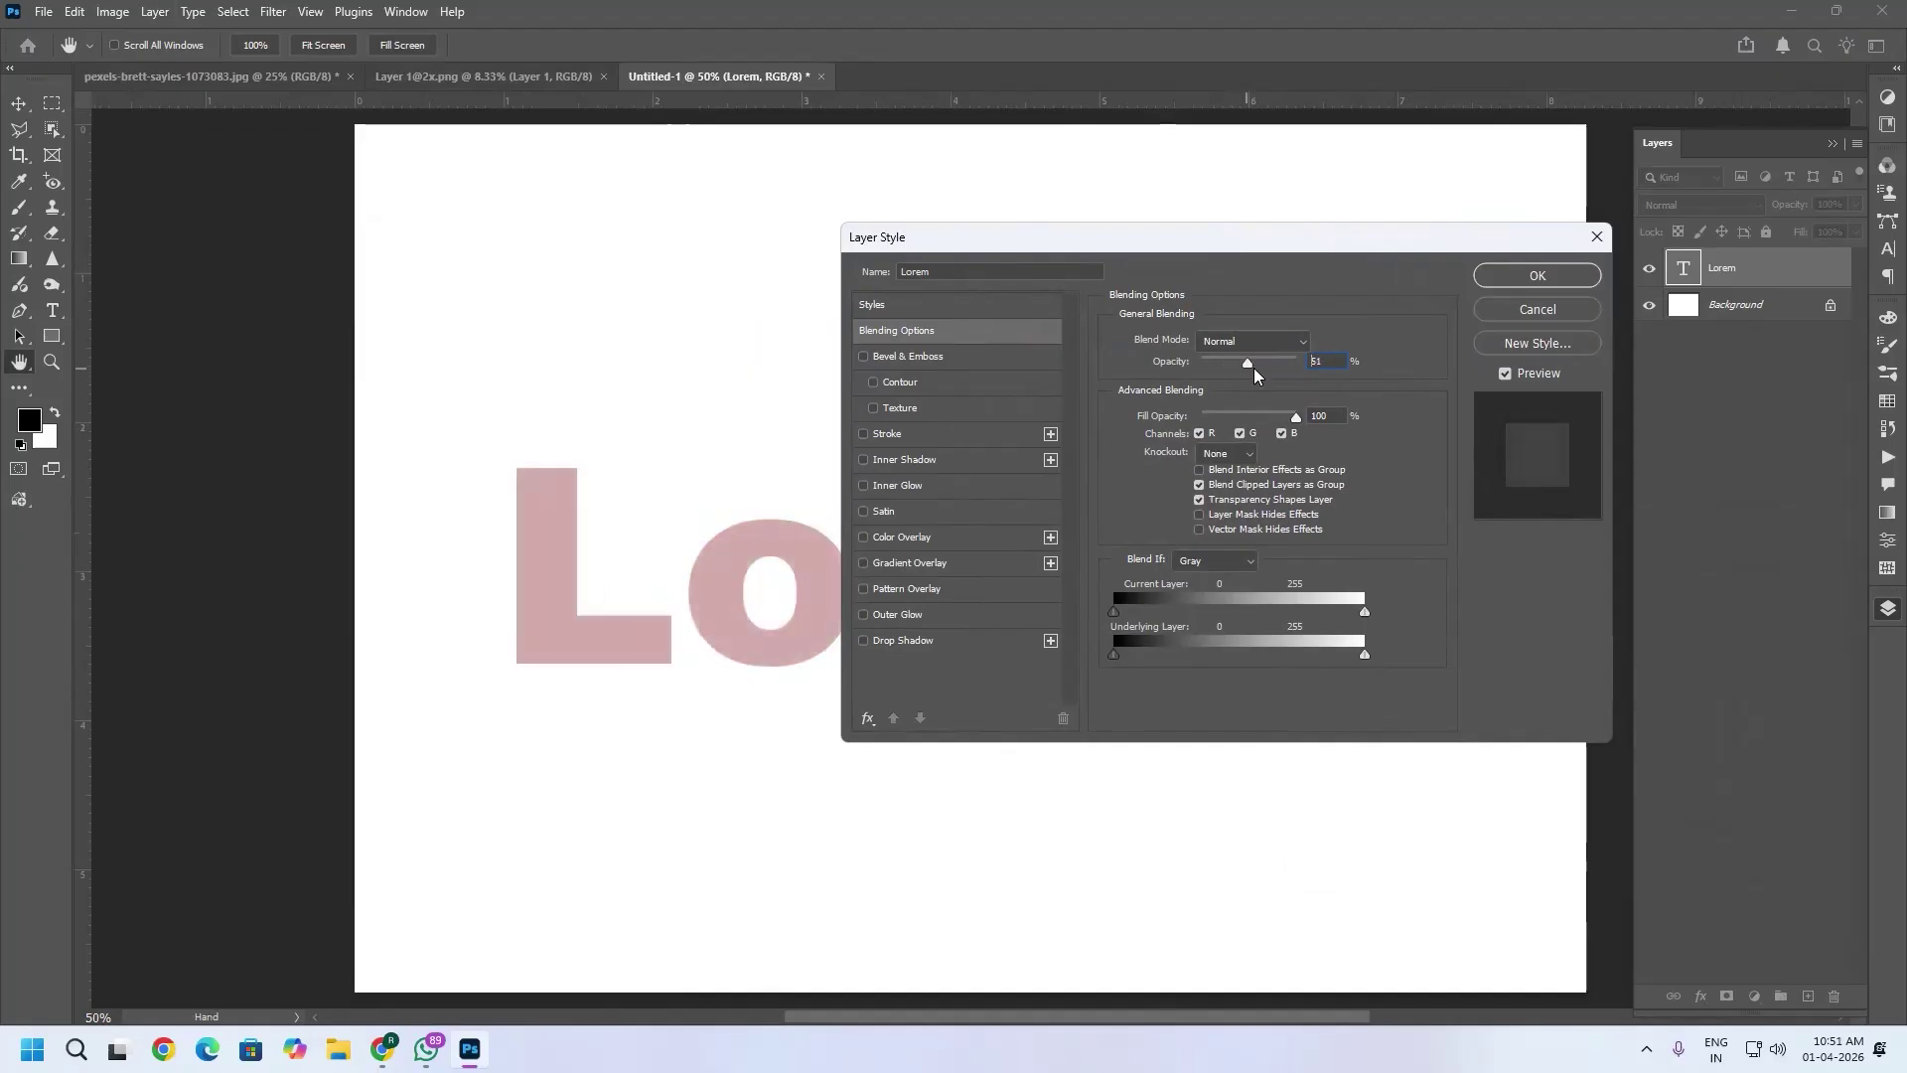
pyautogui.click(1297, 343)
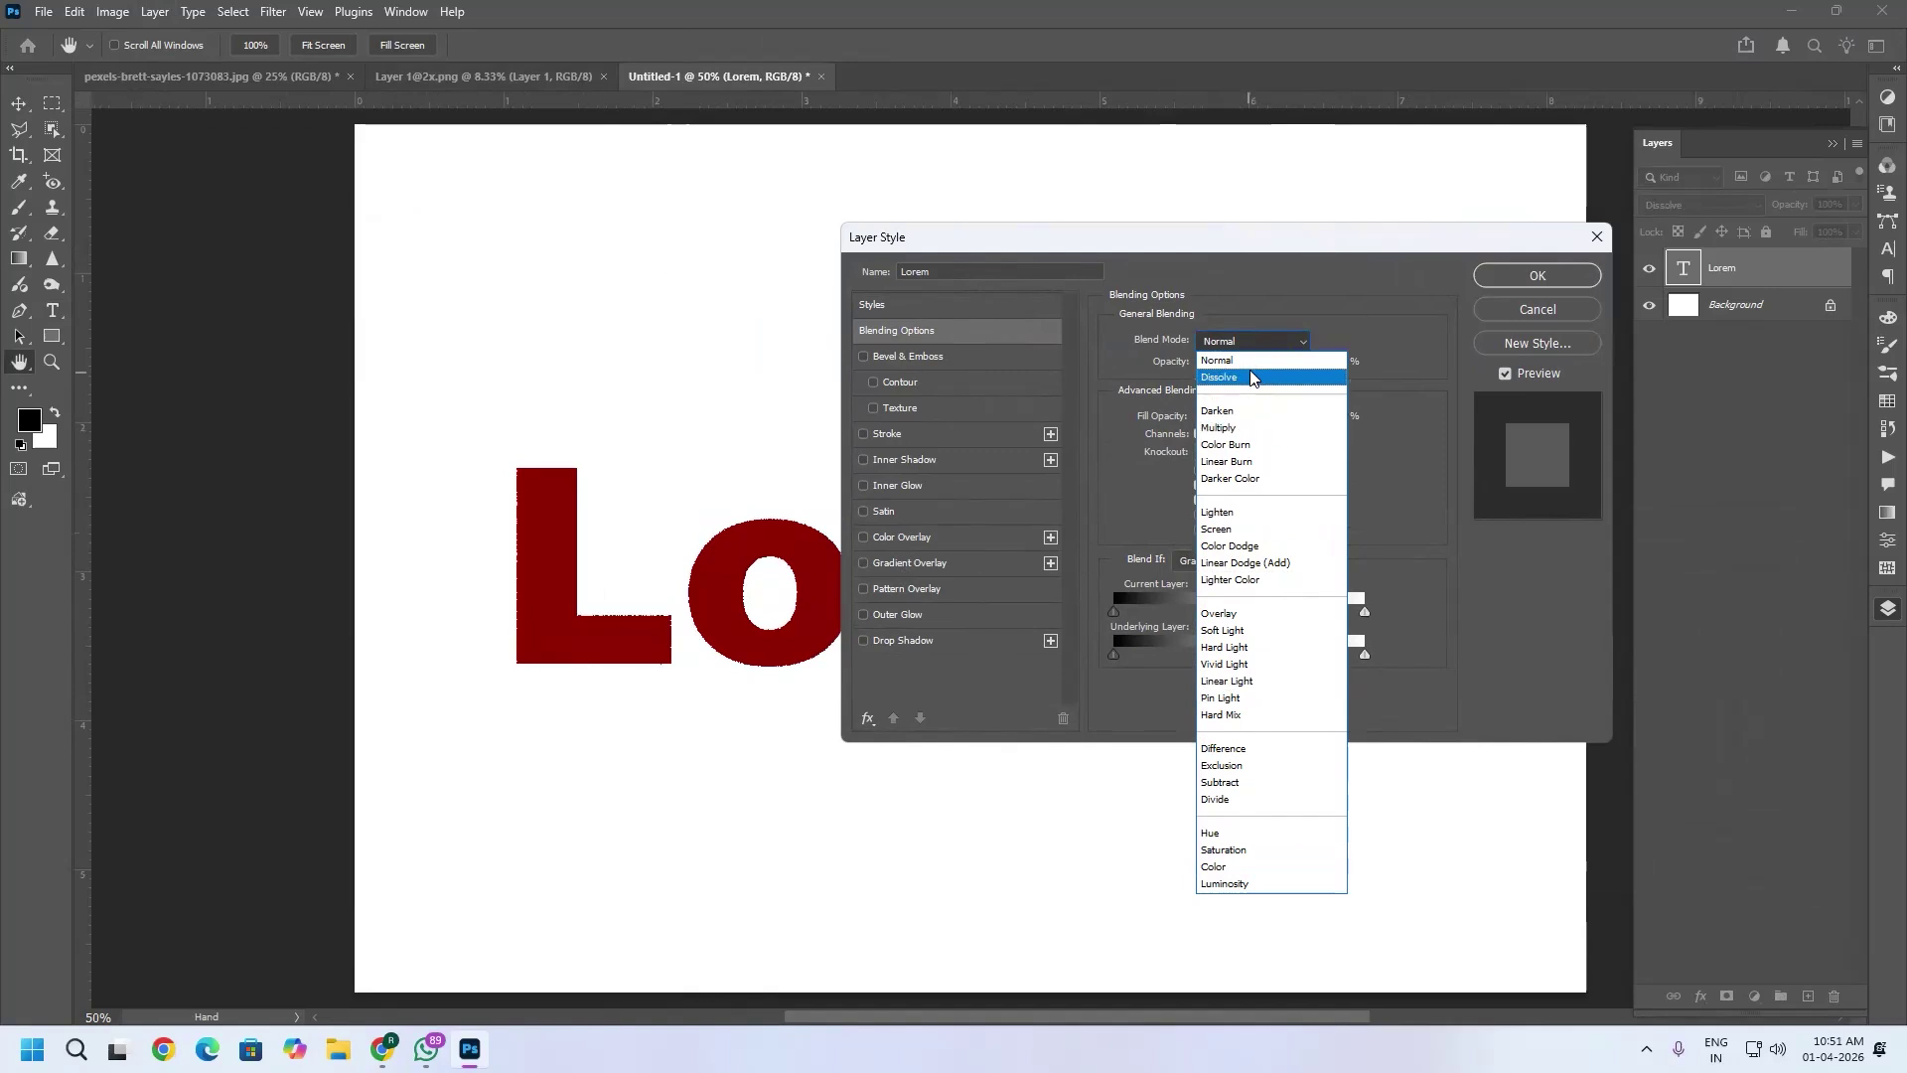
pyautogui.click(1253, 364)
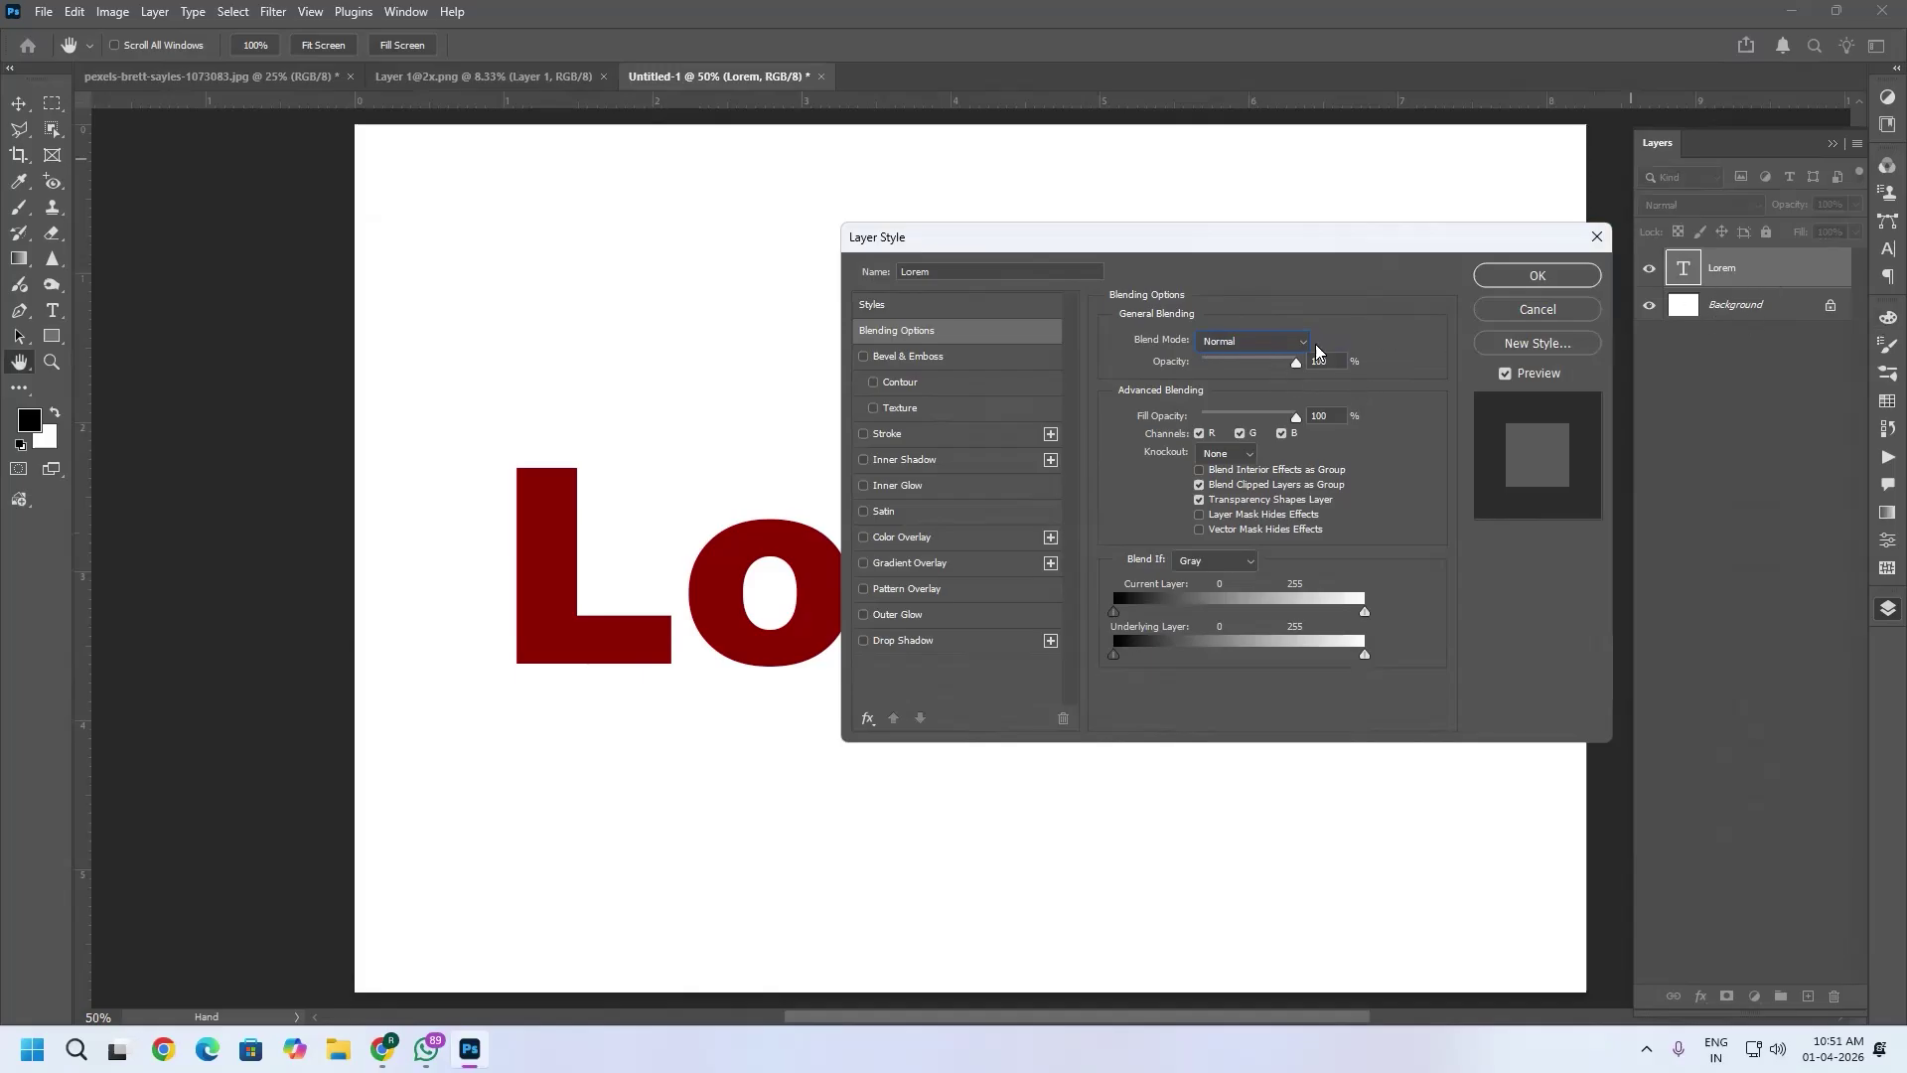
pyautogui.moveTo(1308, 254); pyautogui.dragTo(1387, 283)
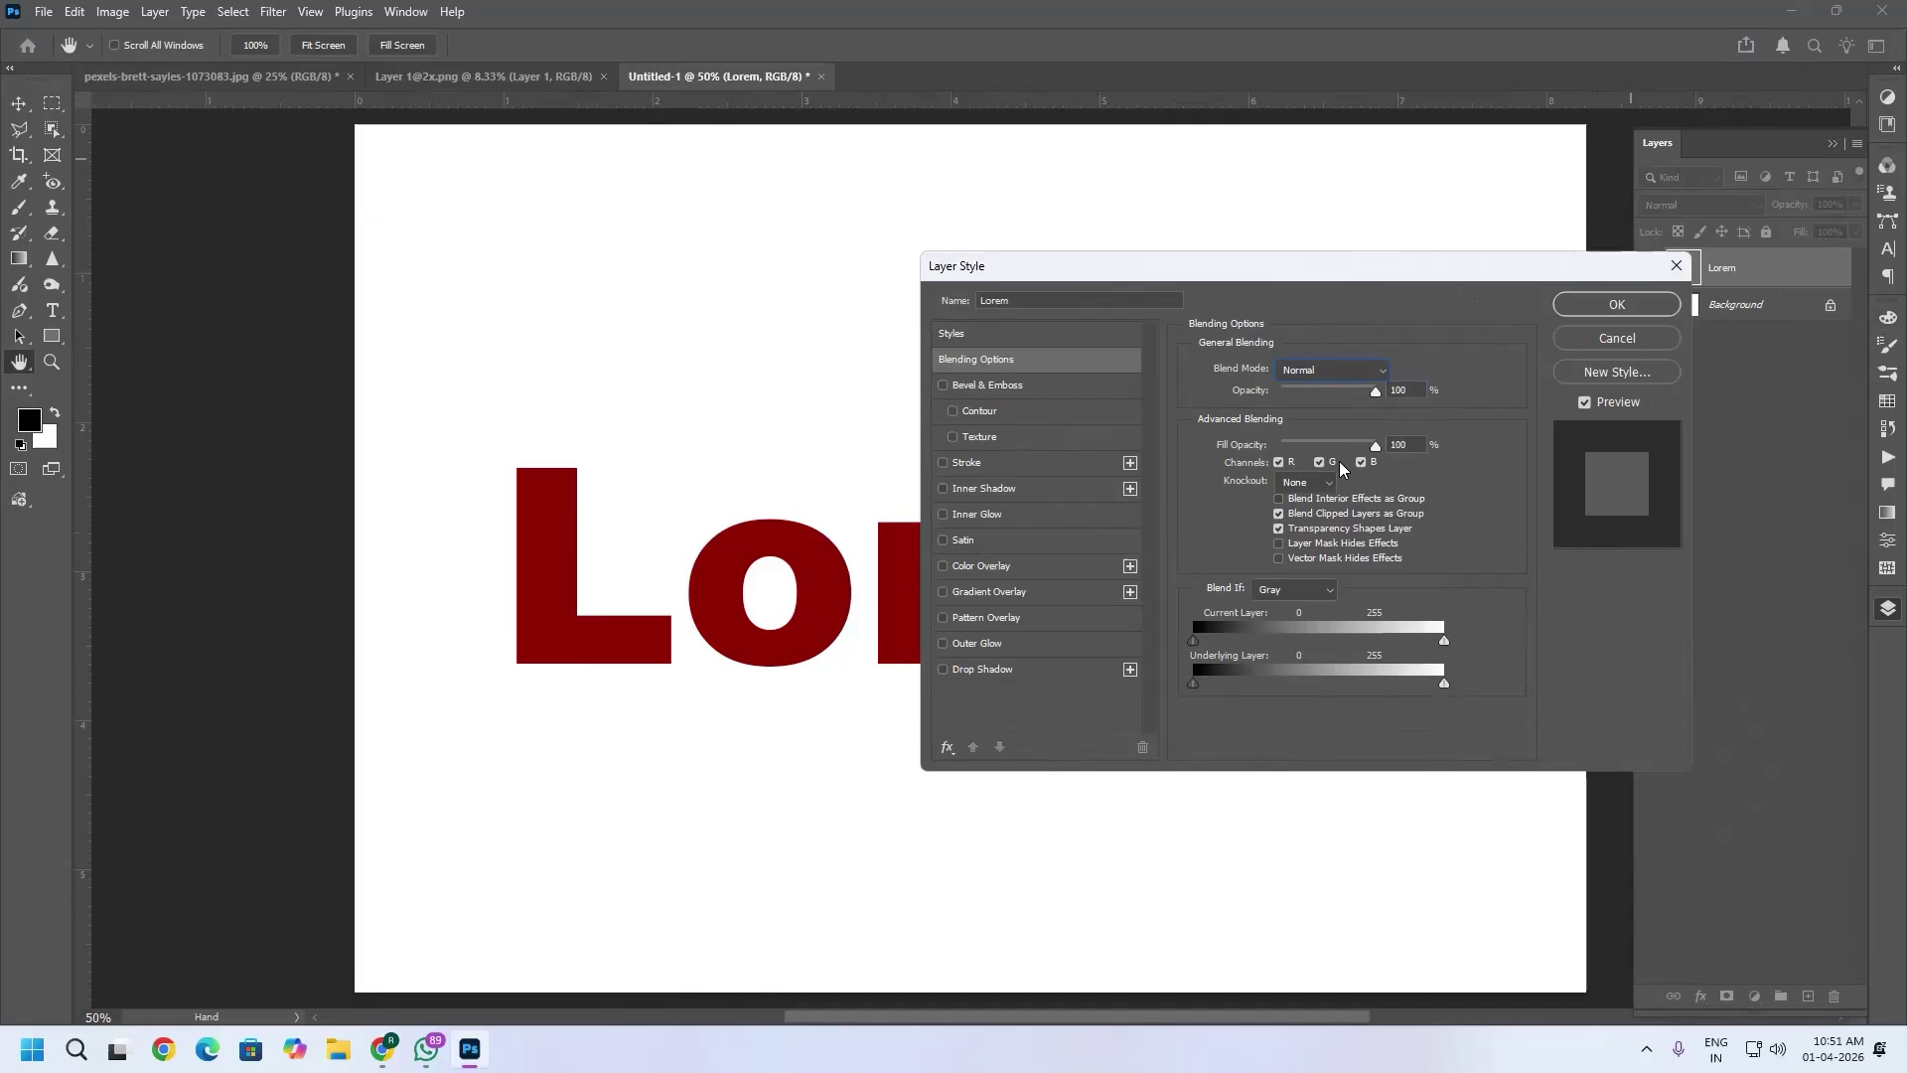
# Set the fill opacity to 98% and try the text with the R and G channels excluded, restoring both channels.
pyautogui.moveTo(1376, 454)
pyautogui.mouseDown()
pyautogui.moveTo(1303, 445)
pyautogui.moveTo(1389, 446)
pyautogui.mouseUp()
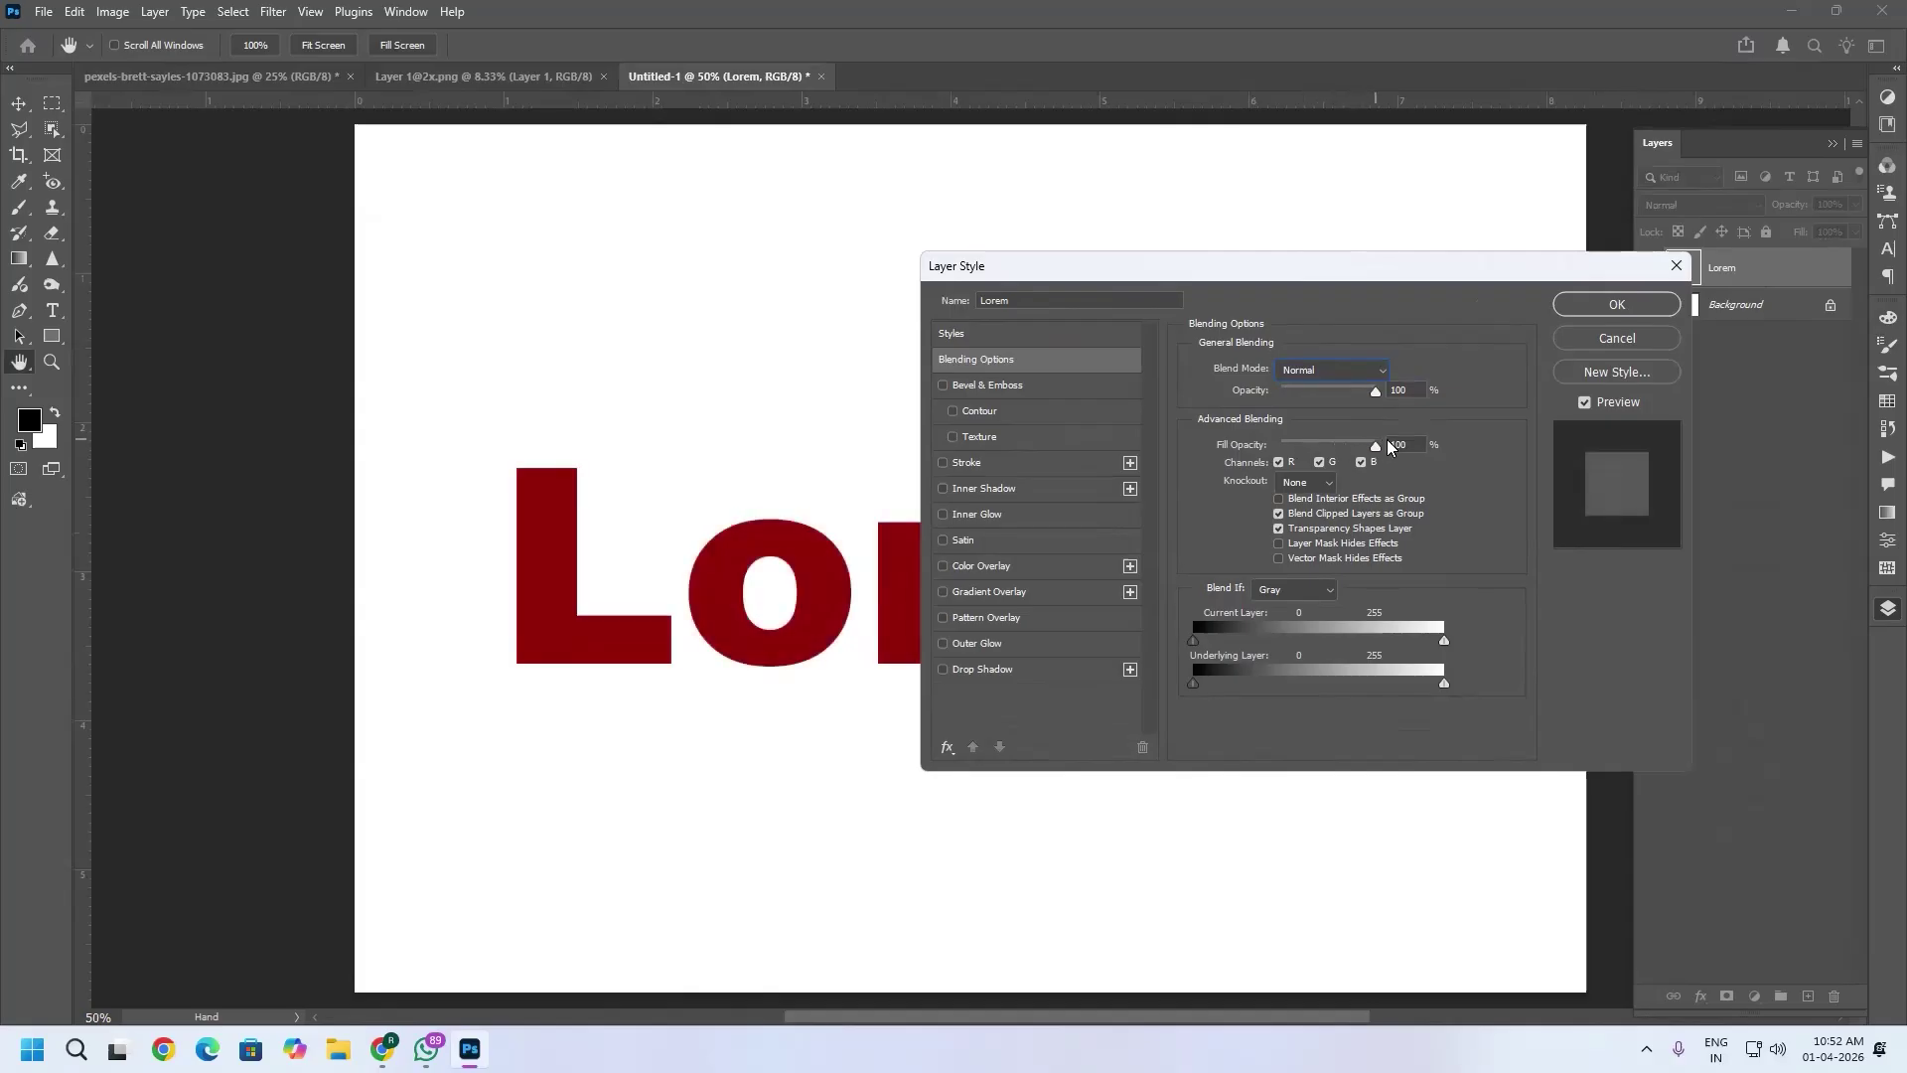
pyautogui.click(1280, 463)
pyautogui.moveTo(1377, 445)
pyautogui.mouseDown()
pyautogui.moveTo(1314, 445)
pyautogui.moveTo(1373, 444)
pyautogui.mouseUp()
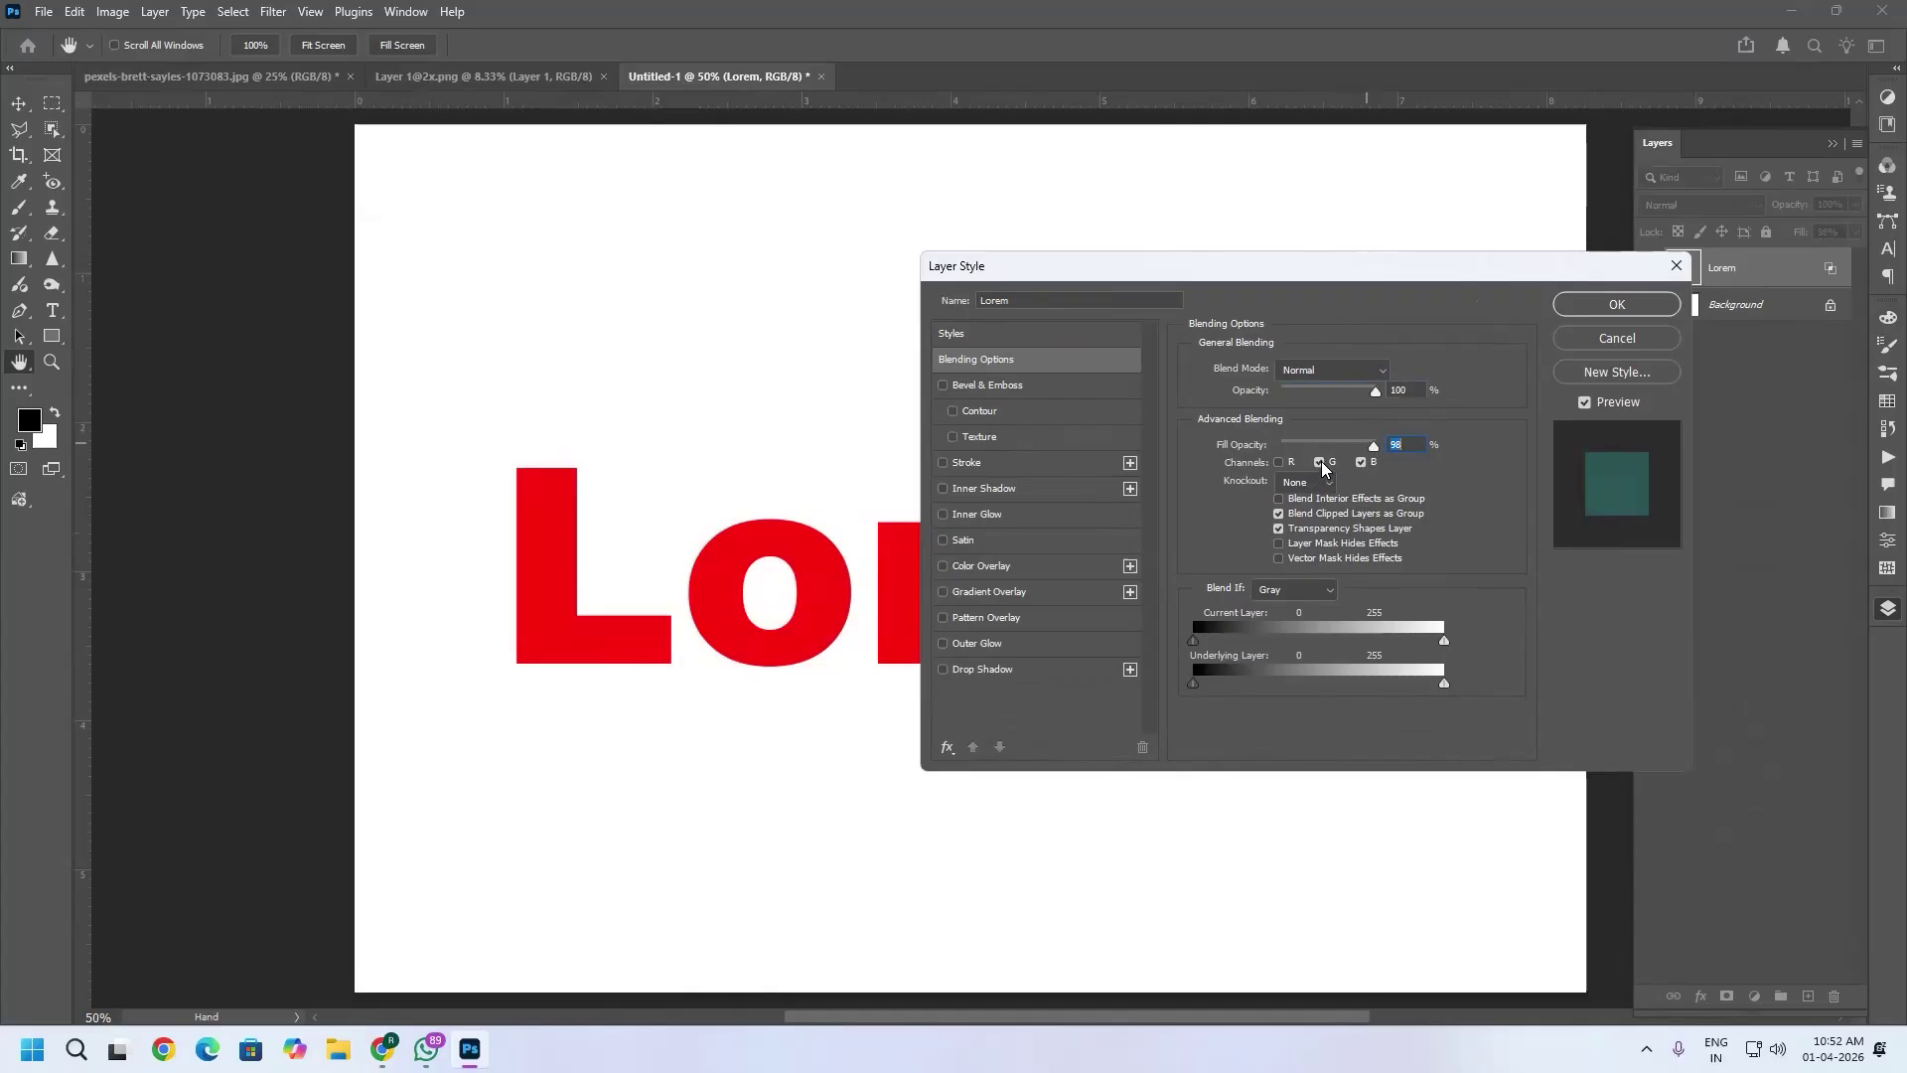
pyautogui.click(1320, 463)
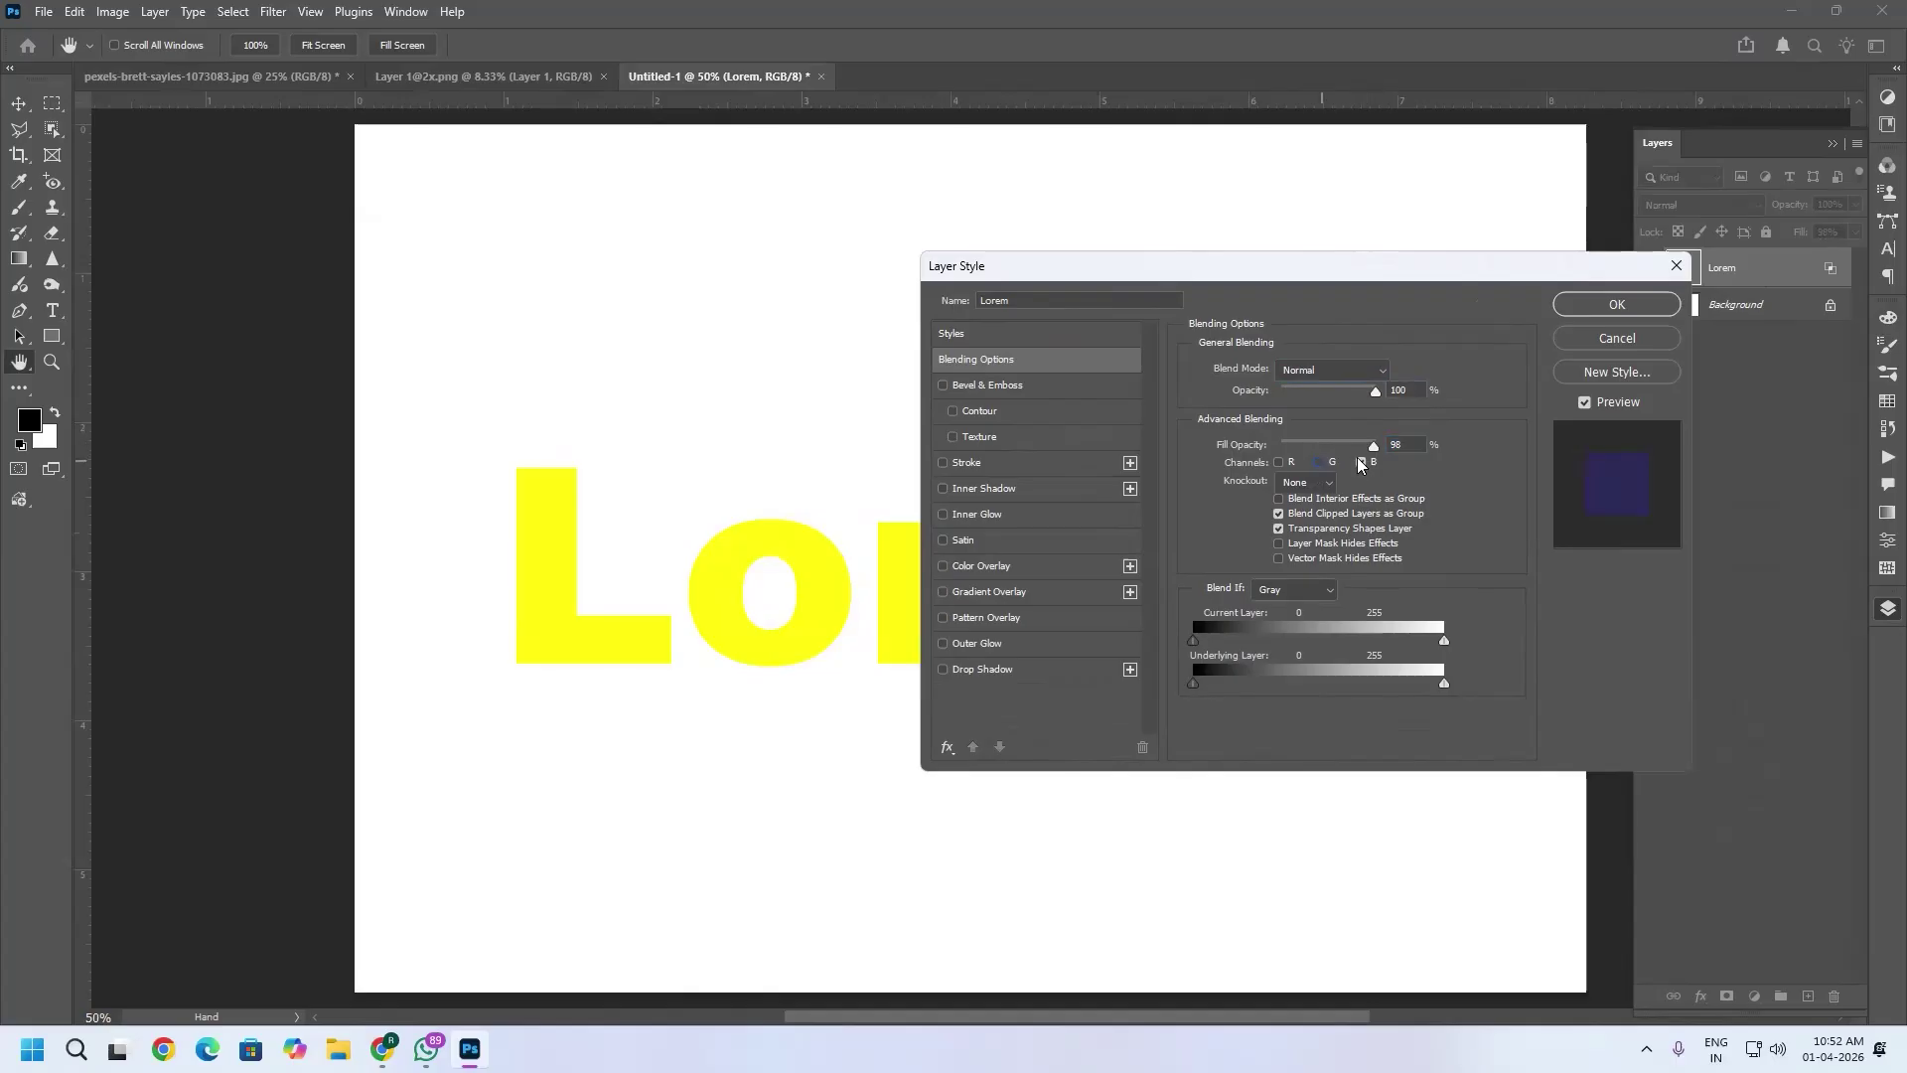
pyautogui.click(1320, 463)
pyautogui.click(1280, 463)
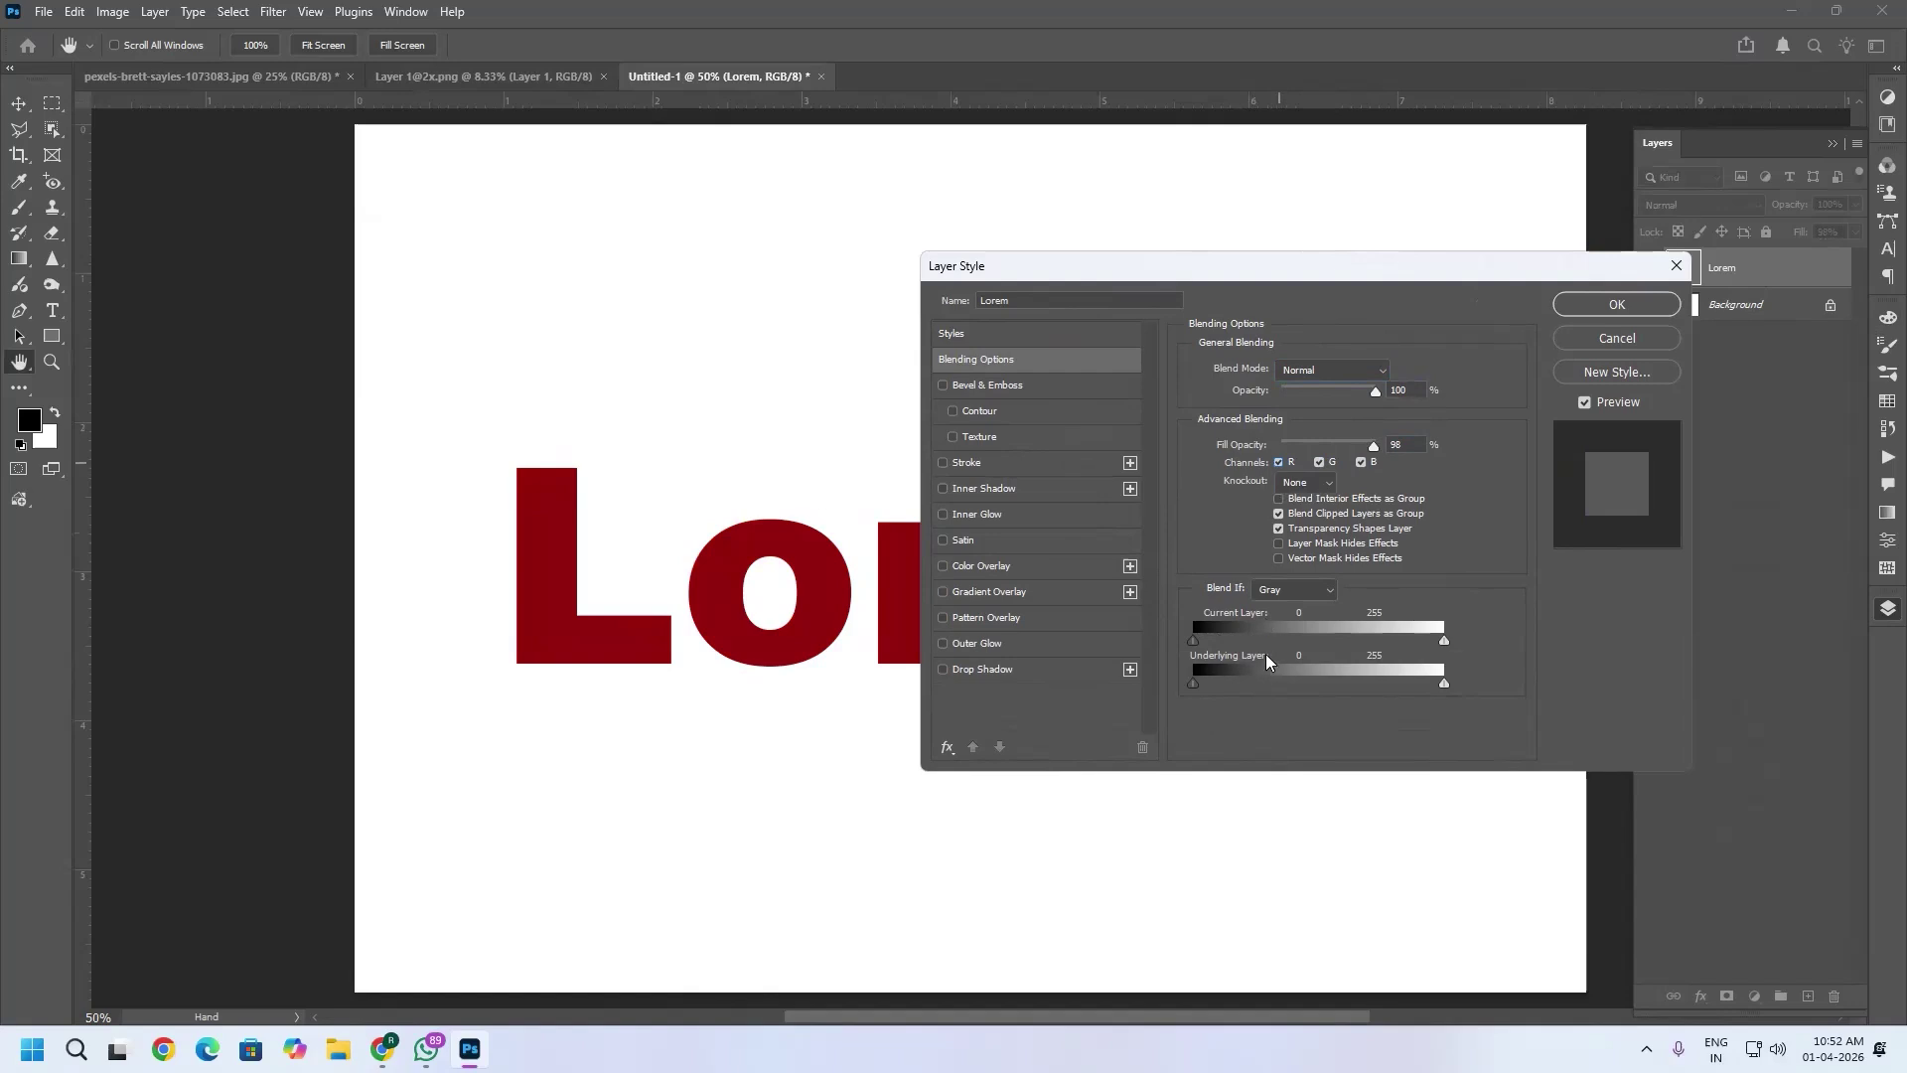
# Apply a Bevel & Emboss effect with the default settings to the Lorem text and inspect the lettering up close.
pyautogui.click(974, 392)
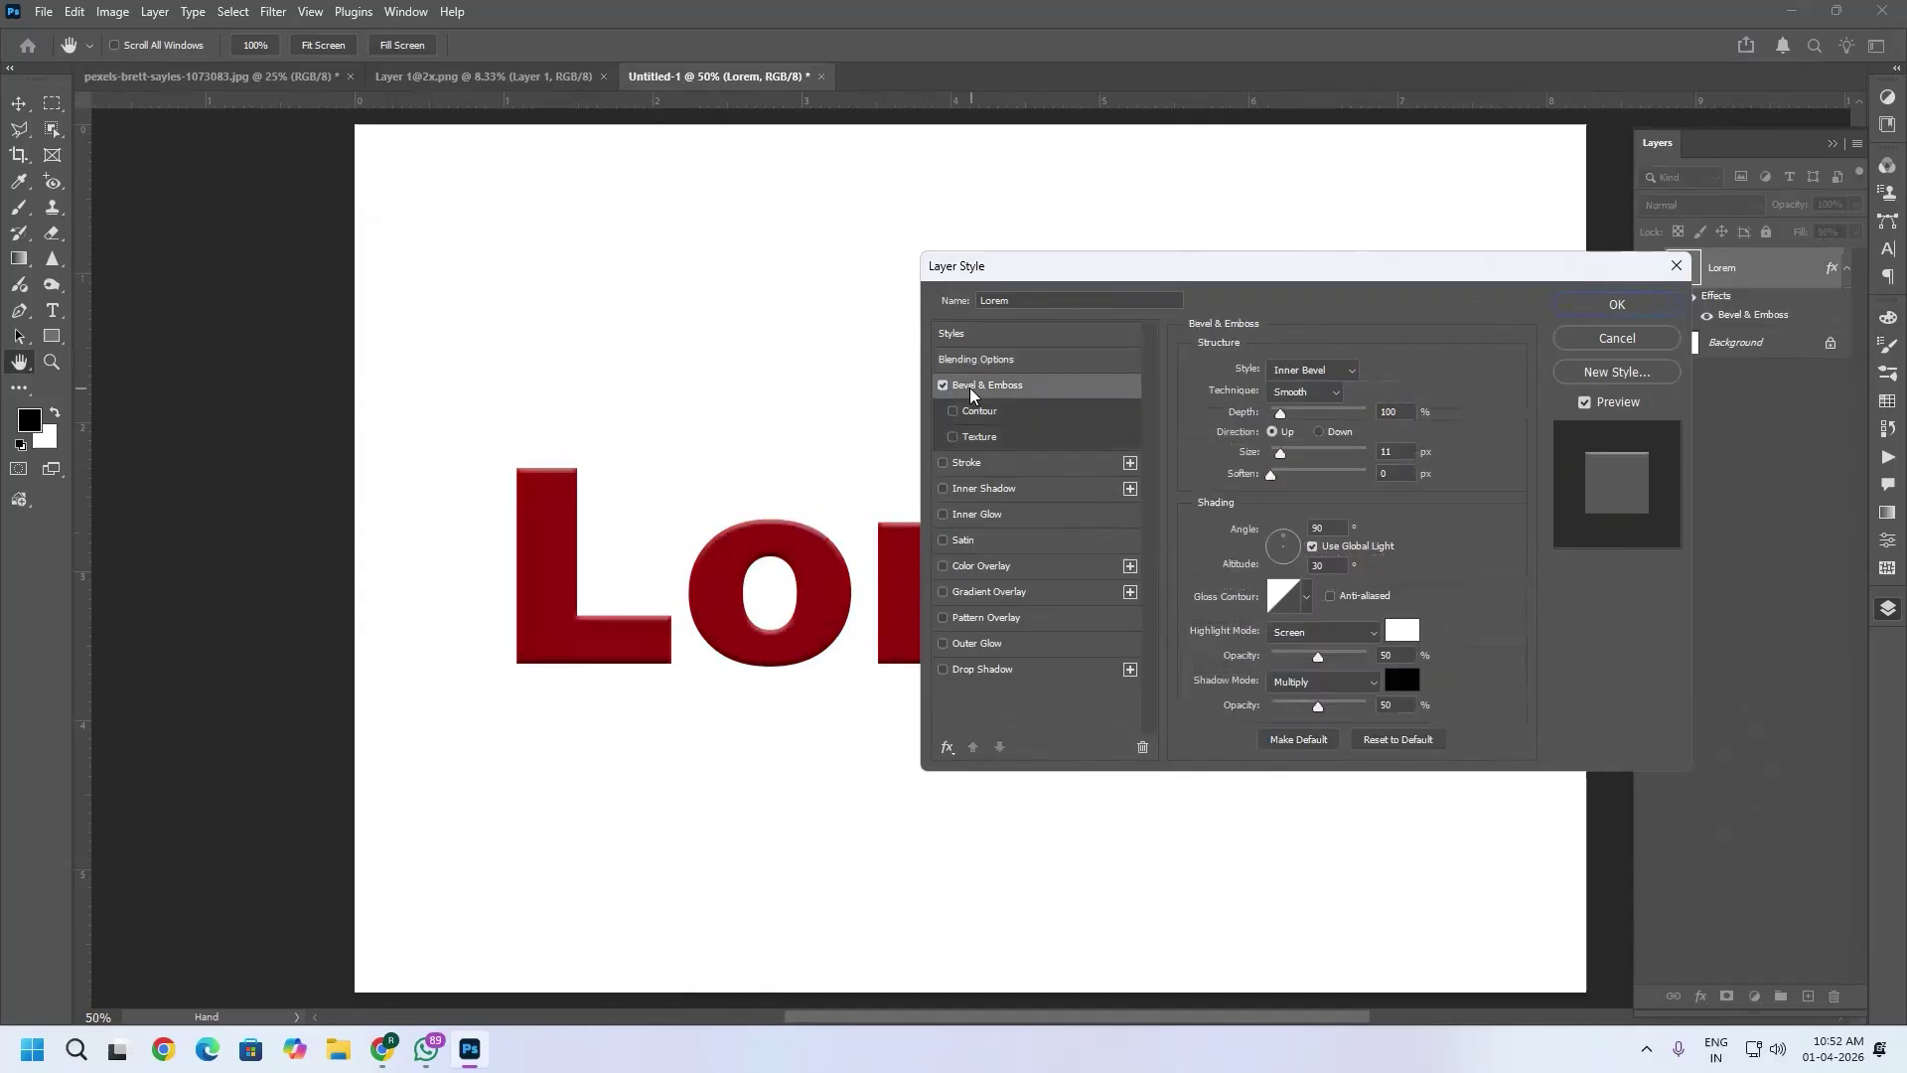
pyautogui.scroll(2, 670, 567)
pyautogui.scroll(1, 664, 581)
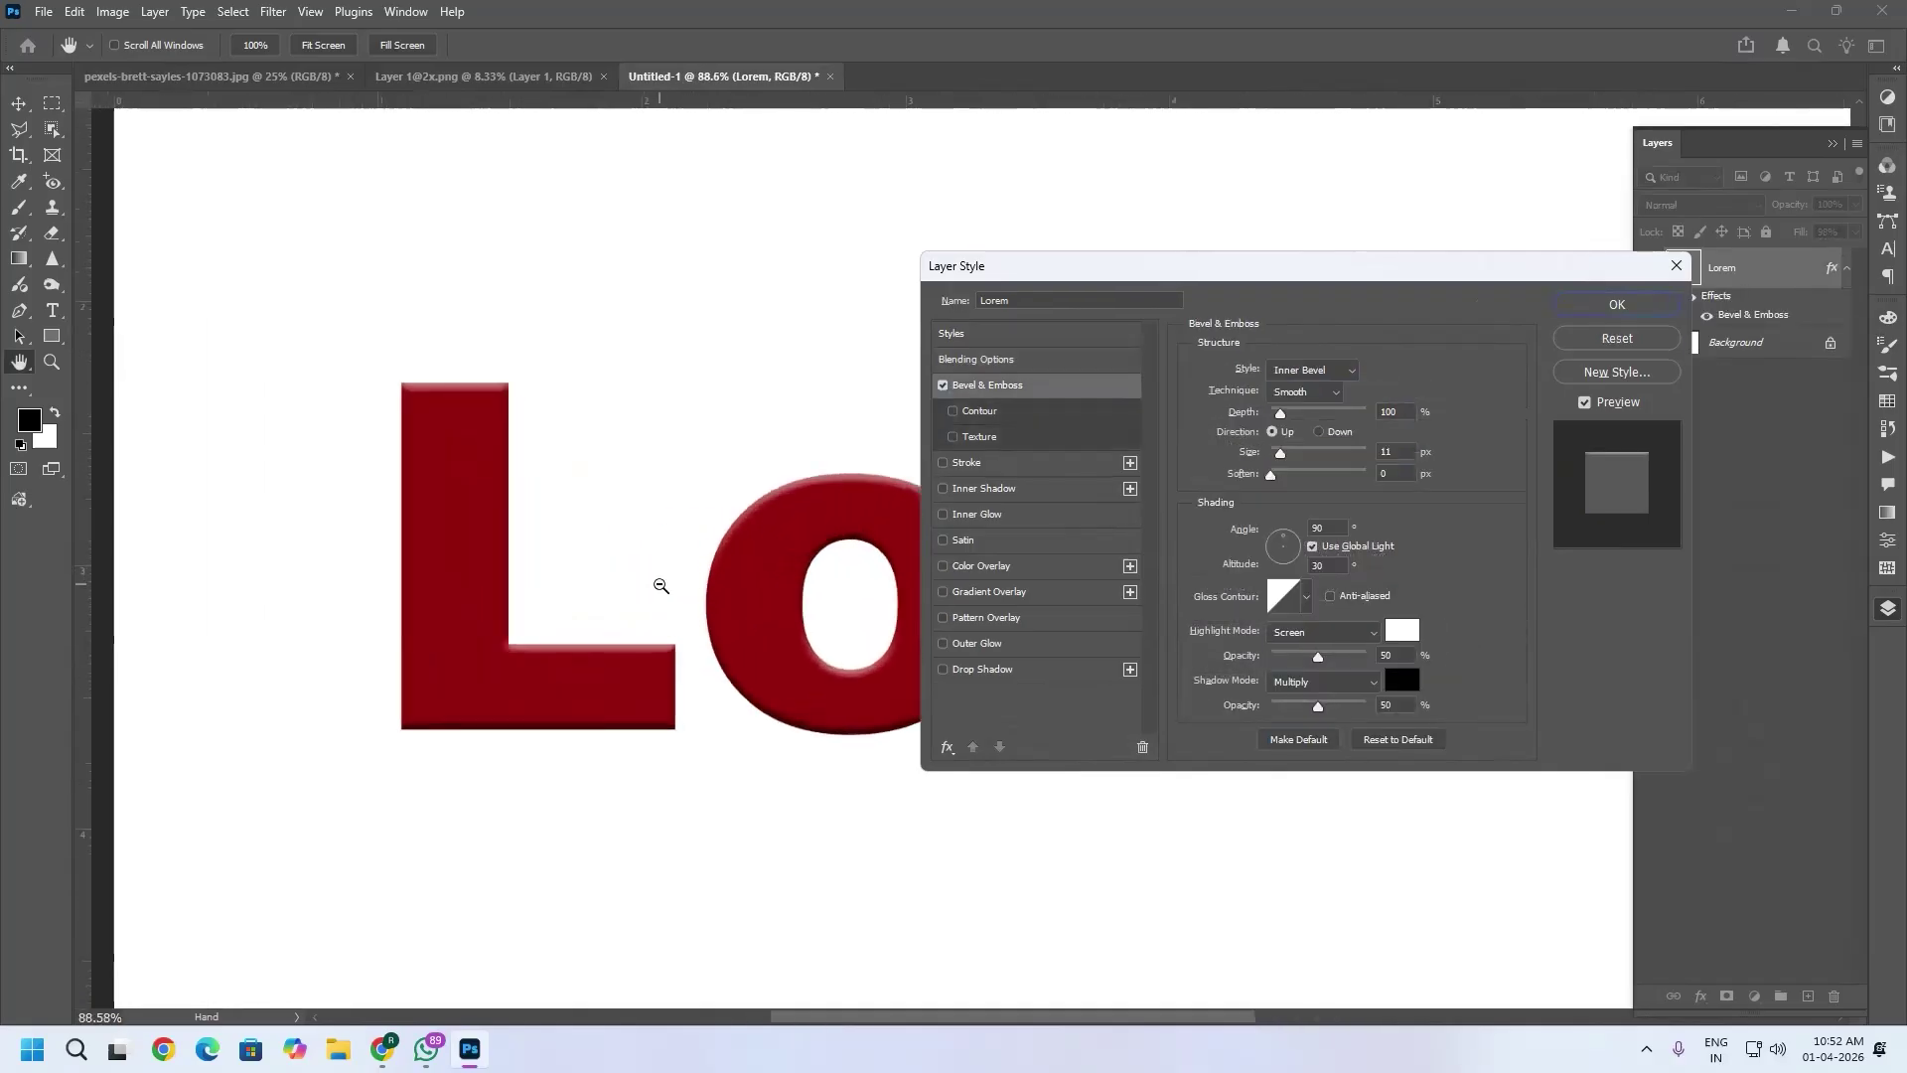
pyautogui.press('Return')
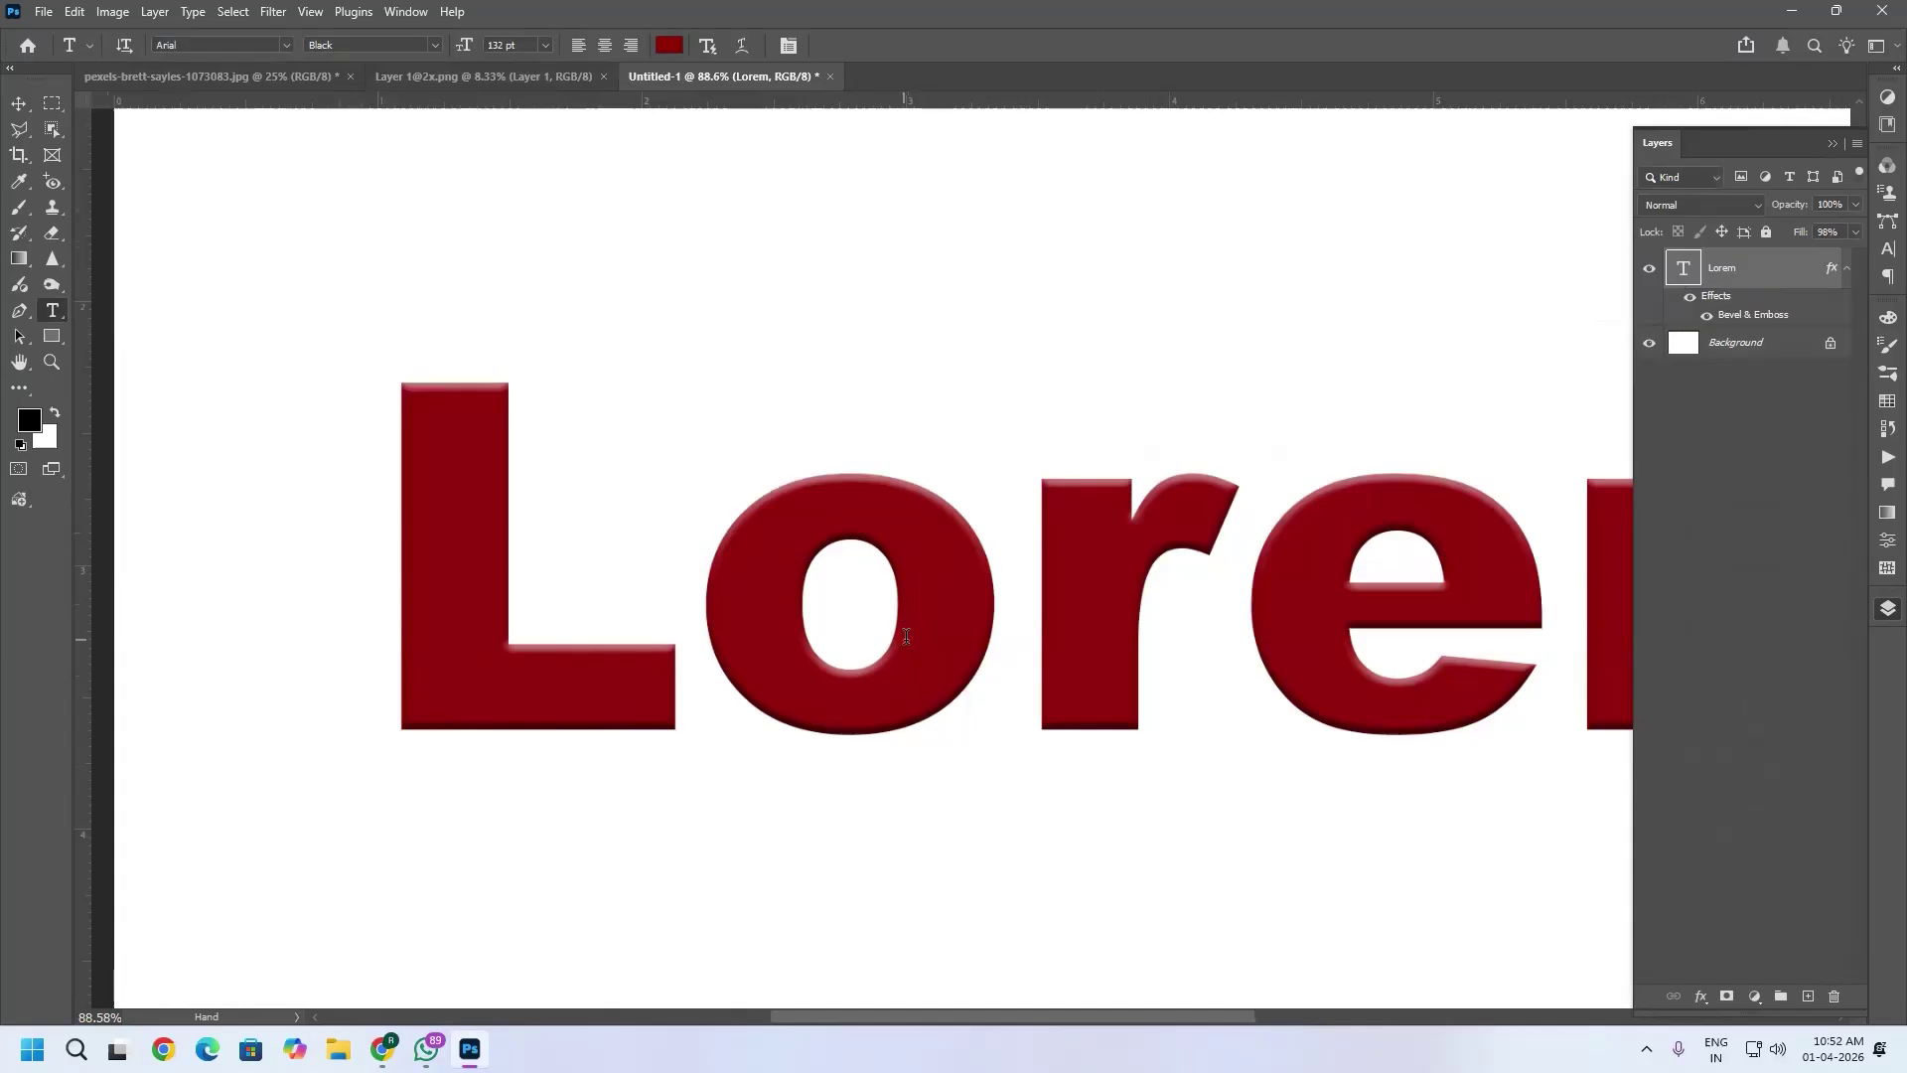
pyautogui.moveTo(1034, 630); pyautogui.dragTo(896, 672)
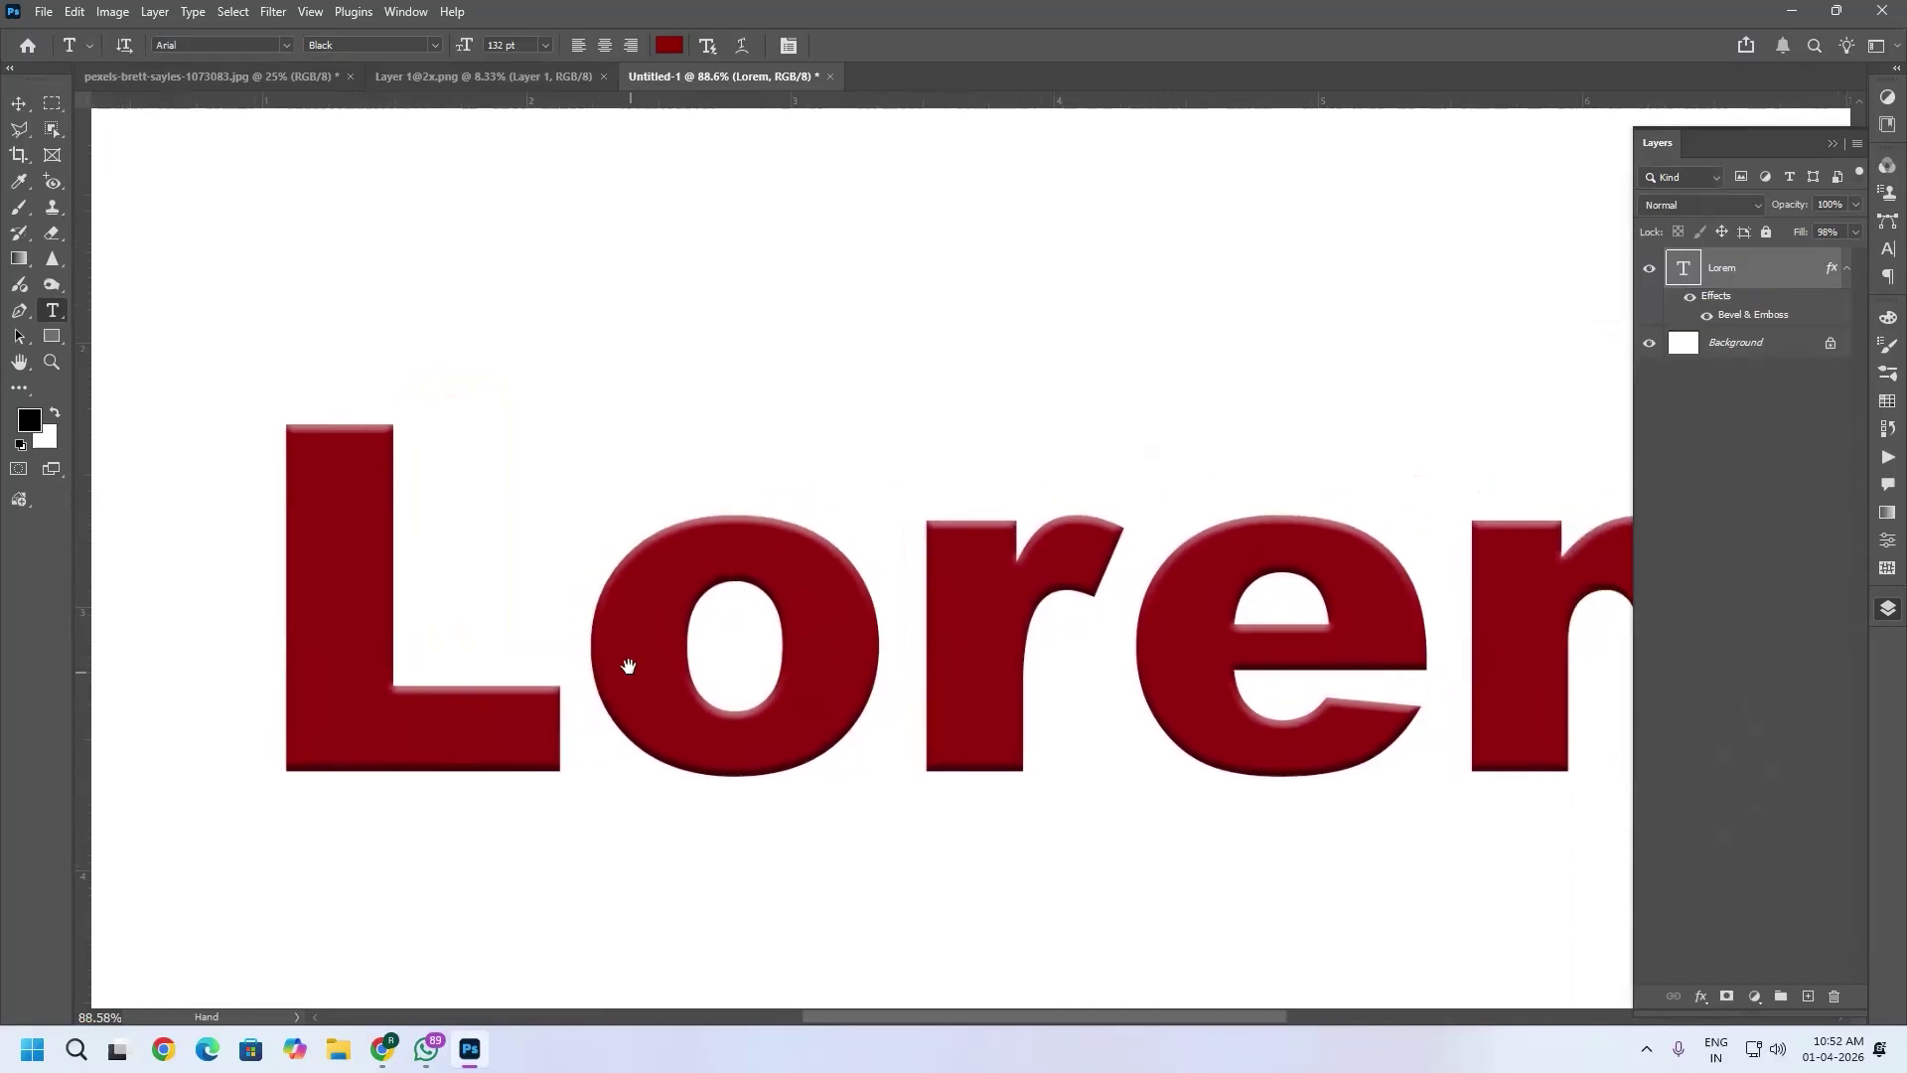
pyautogui.scroll(3, 606, 668)
pyautogui.scroll(2, 548, 670)
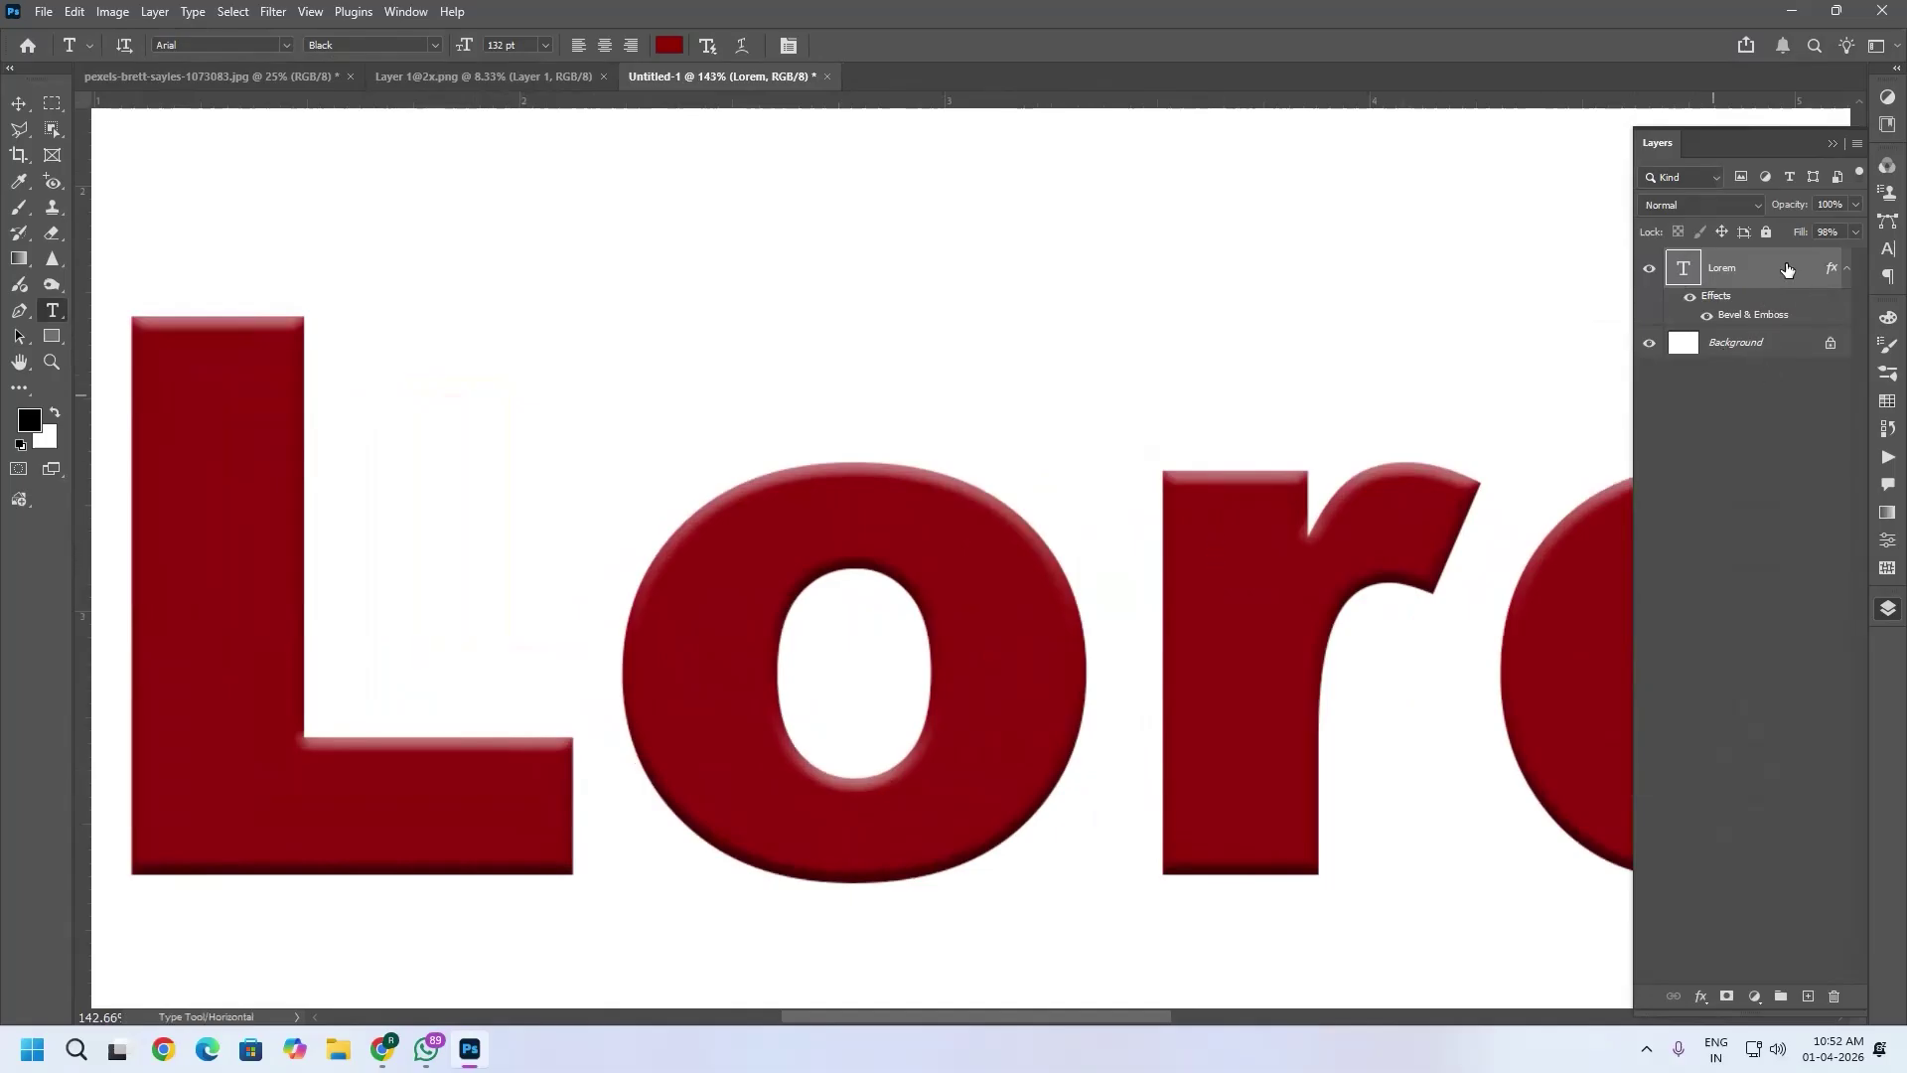
# Clear the layer style from the Lorem layer and briefly open its Layer Style dialog to reposition it.
pyautogui.rightClick(1792, 298)
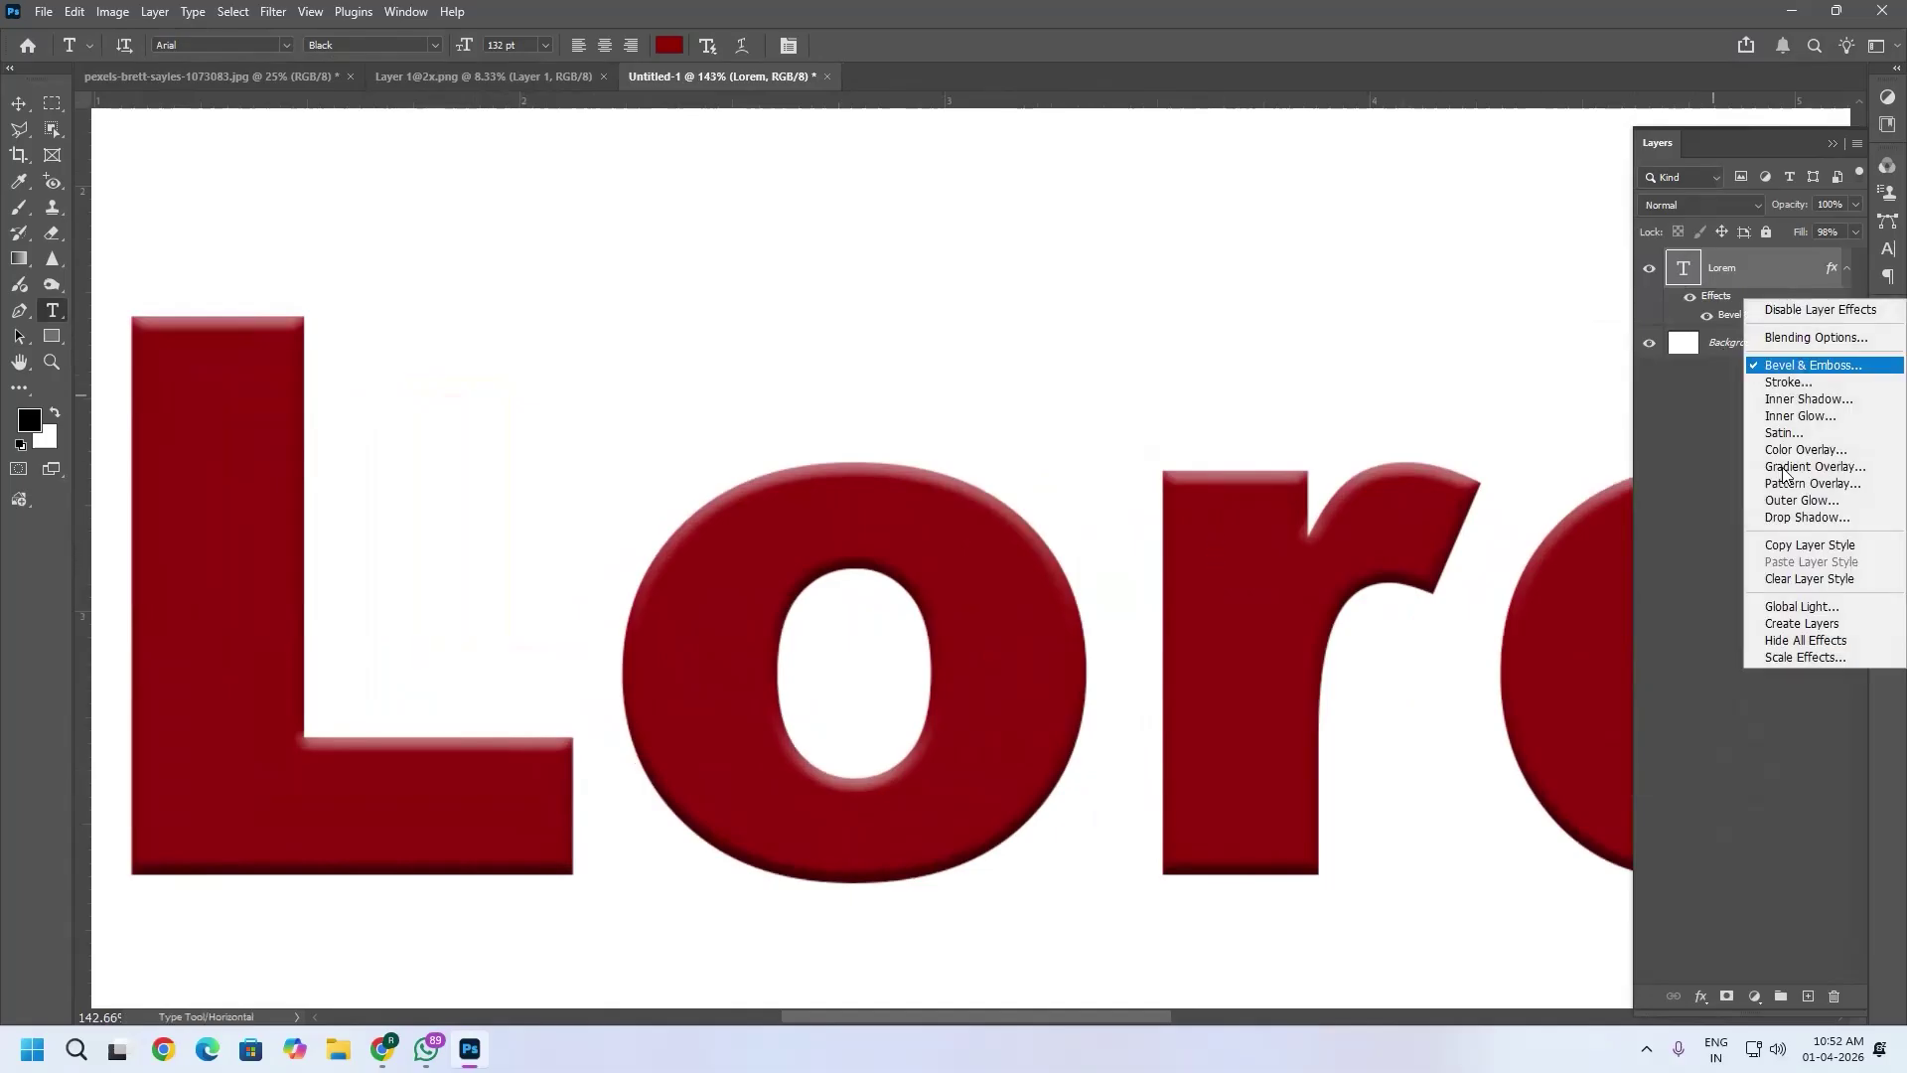
pyautogui.click(1801, 580)
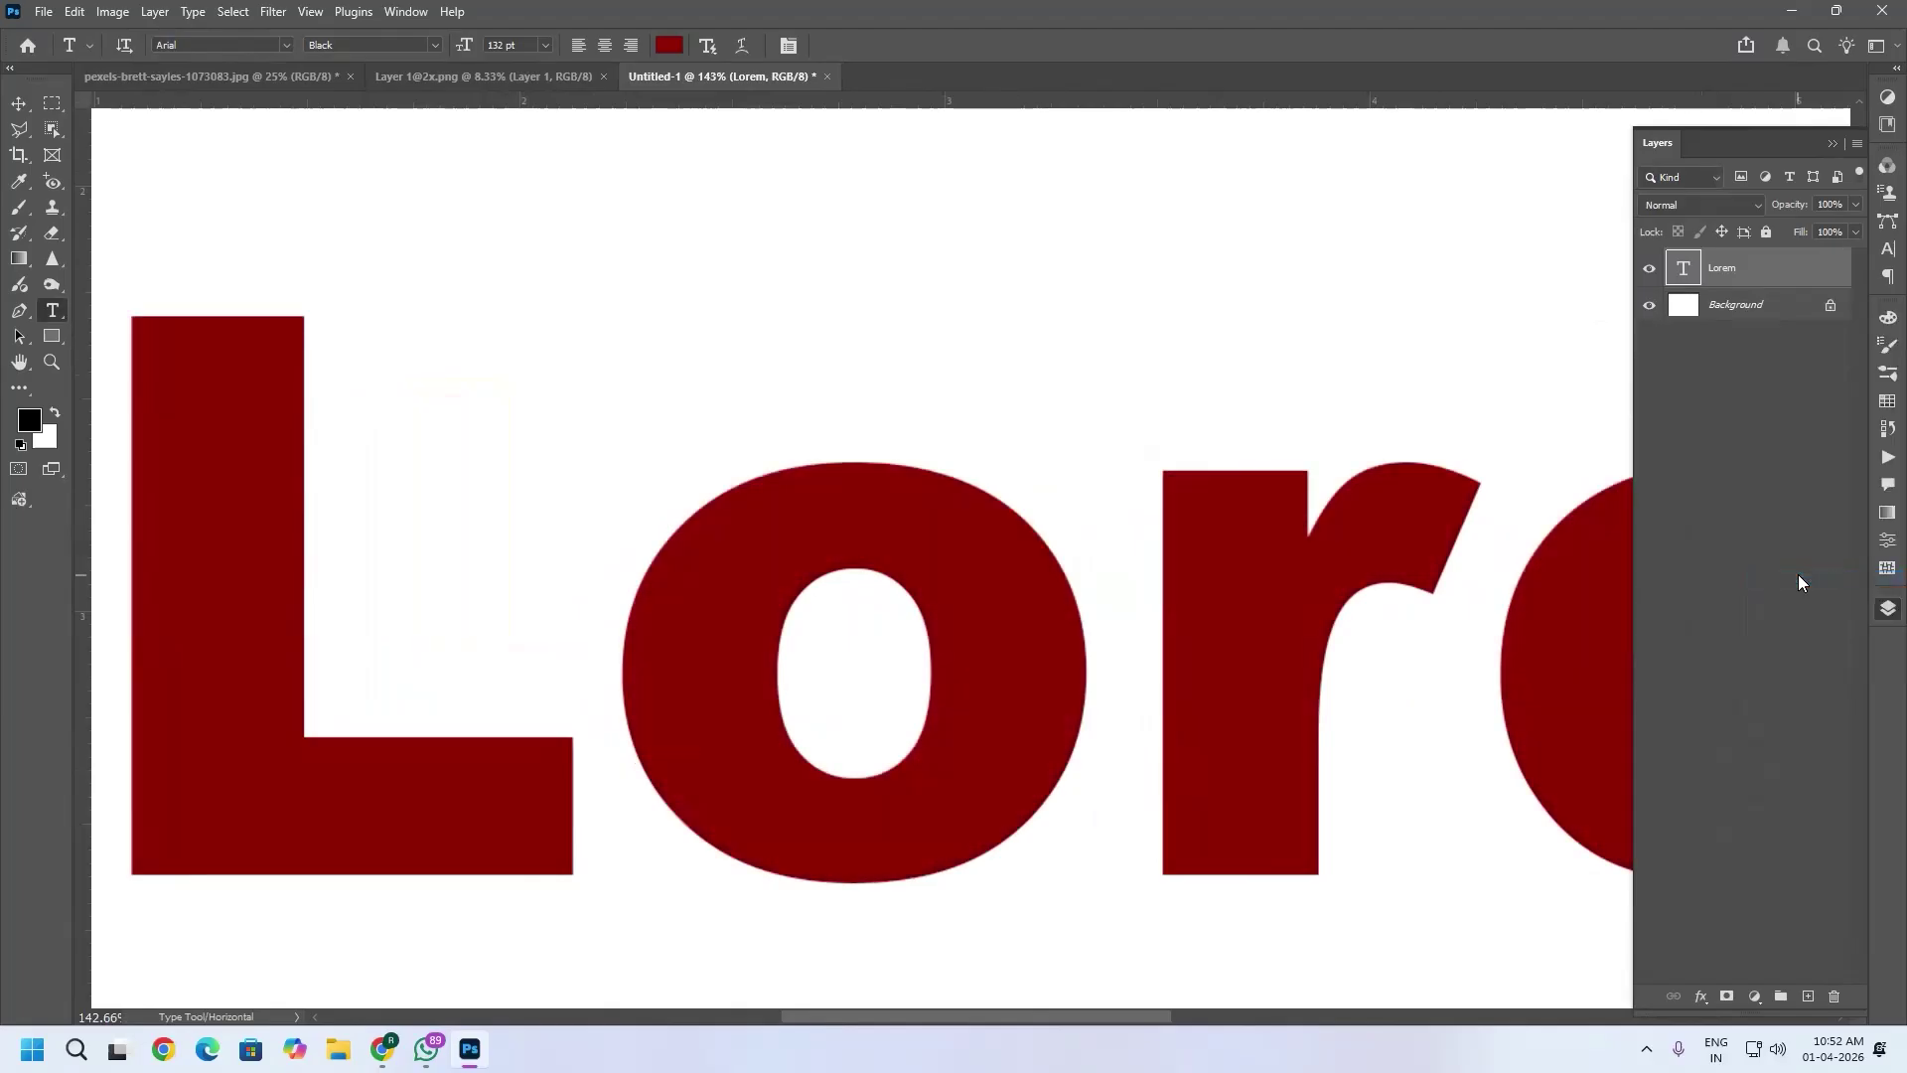
pyautogui.doubleClick(1803, 268)
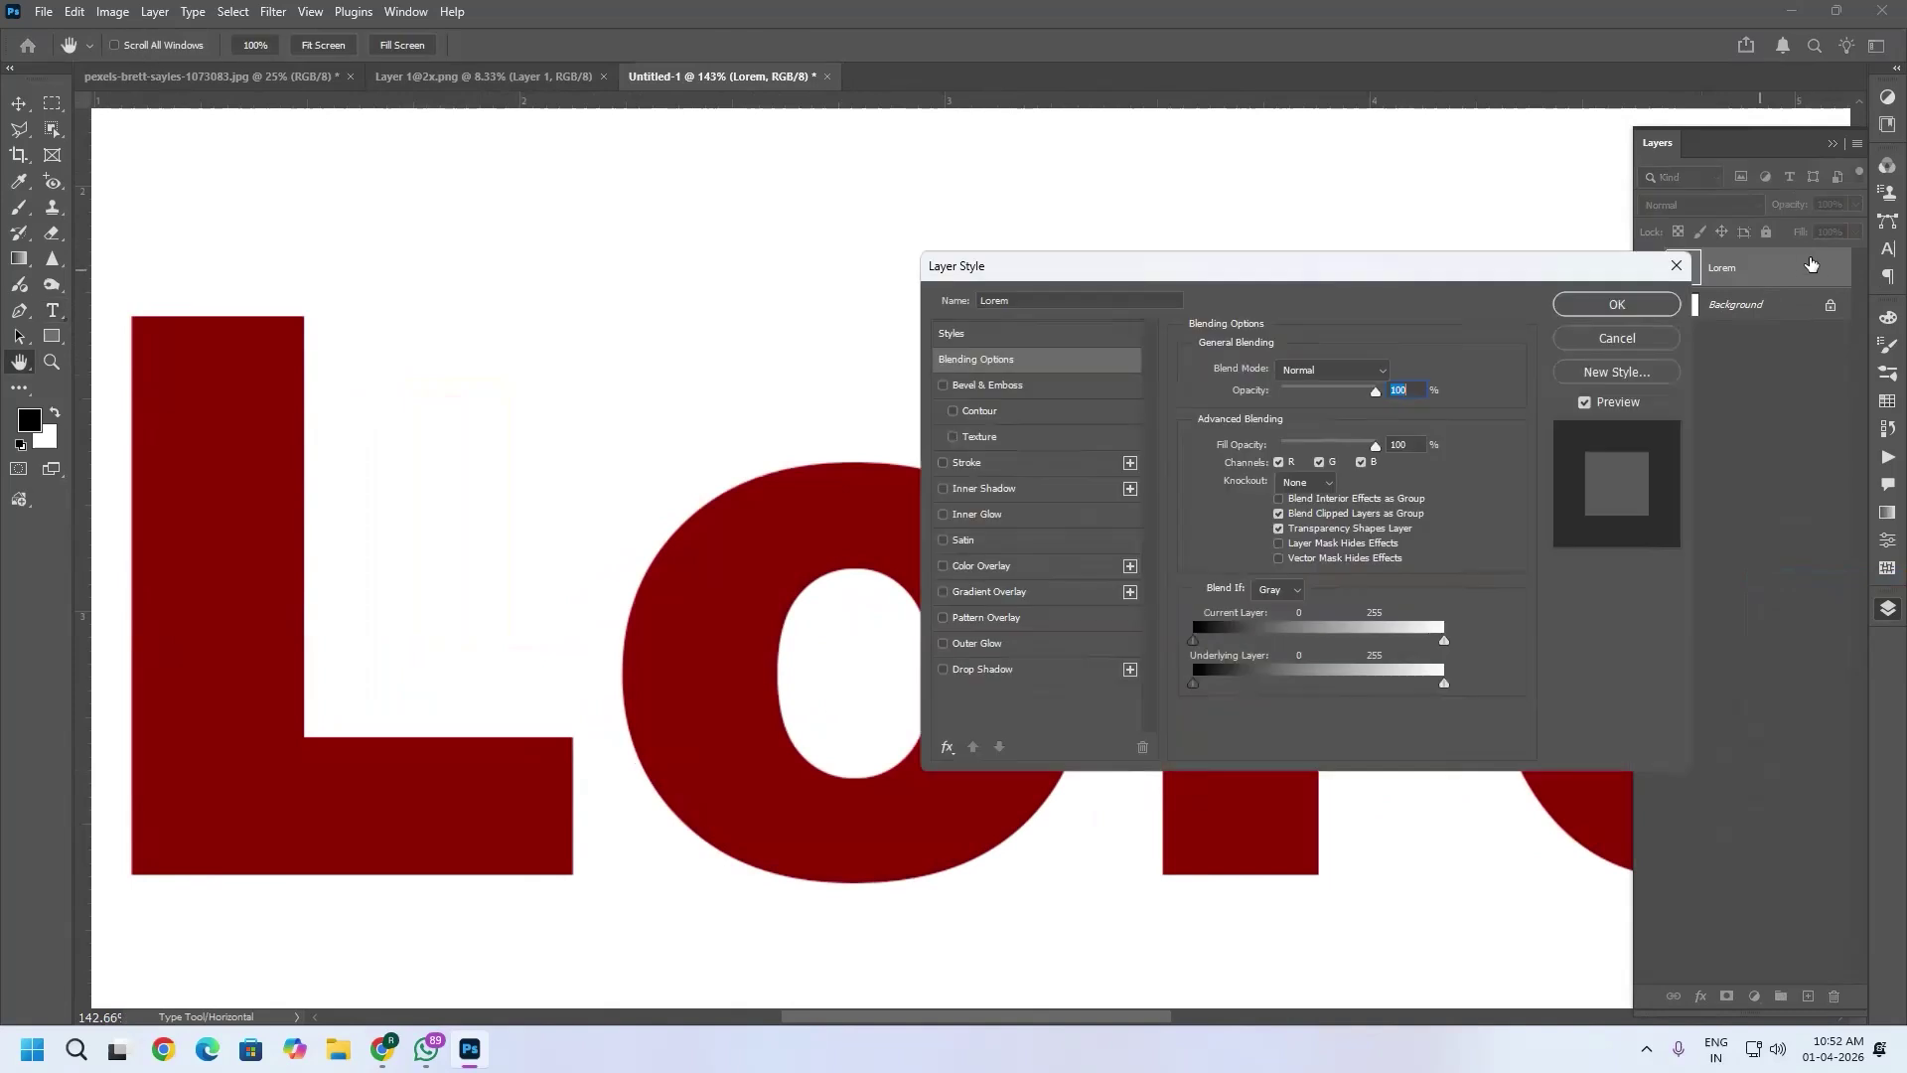
pyautogui.moveTo(1366, 266); pyautogui.dragTo(1235, 187)
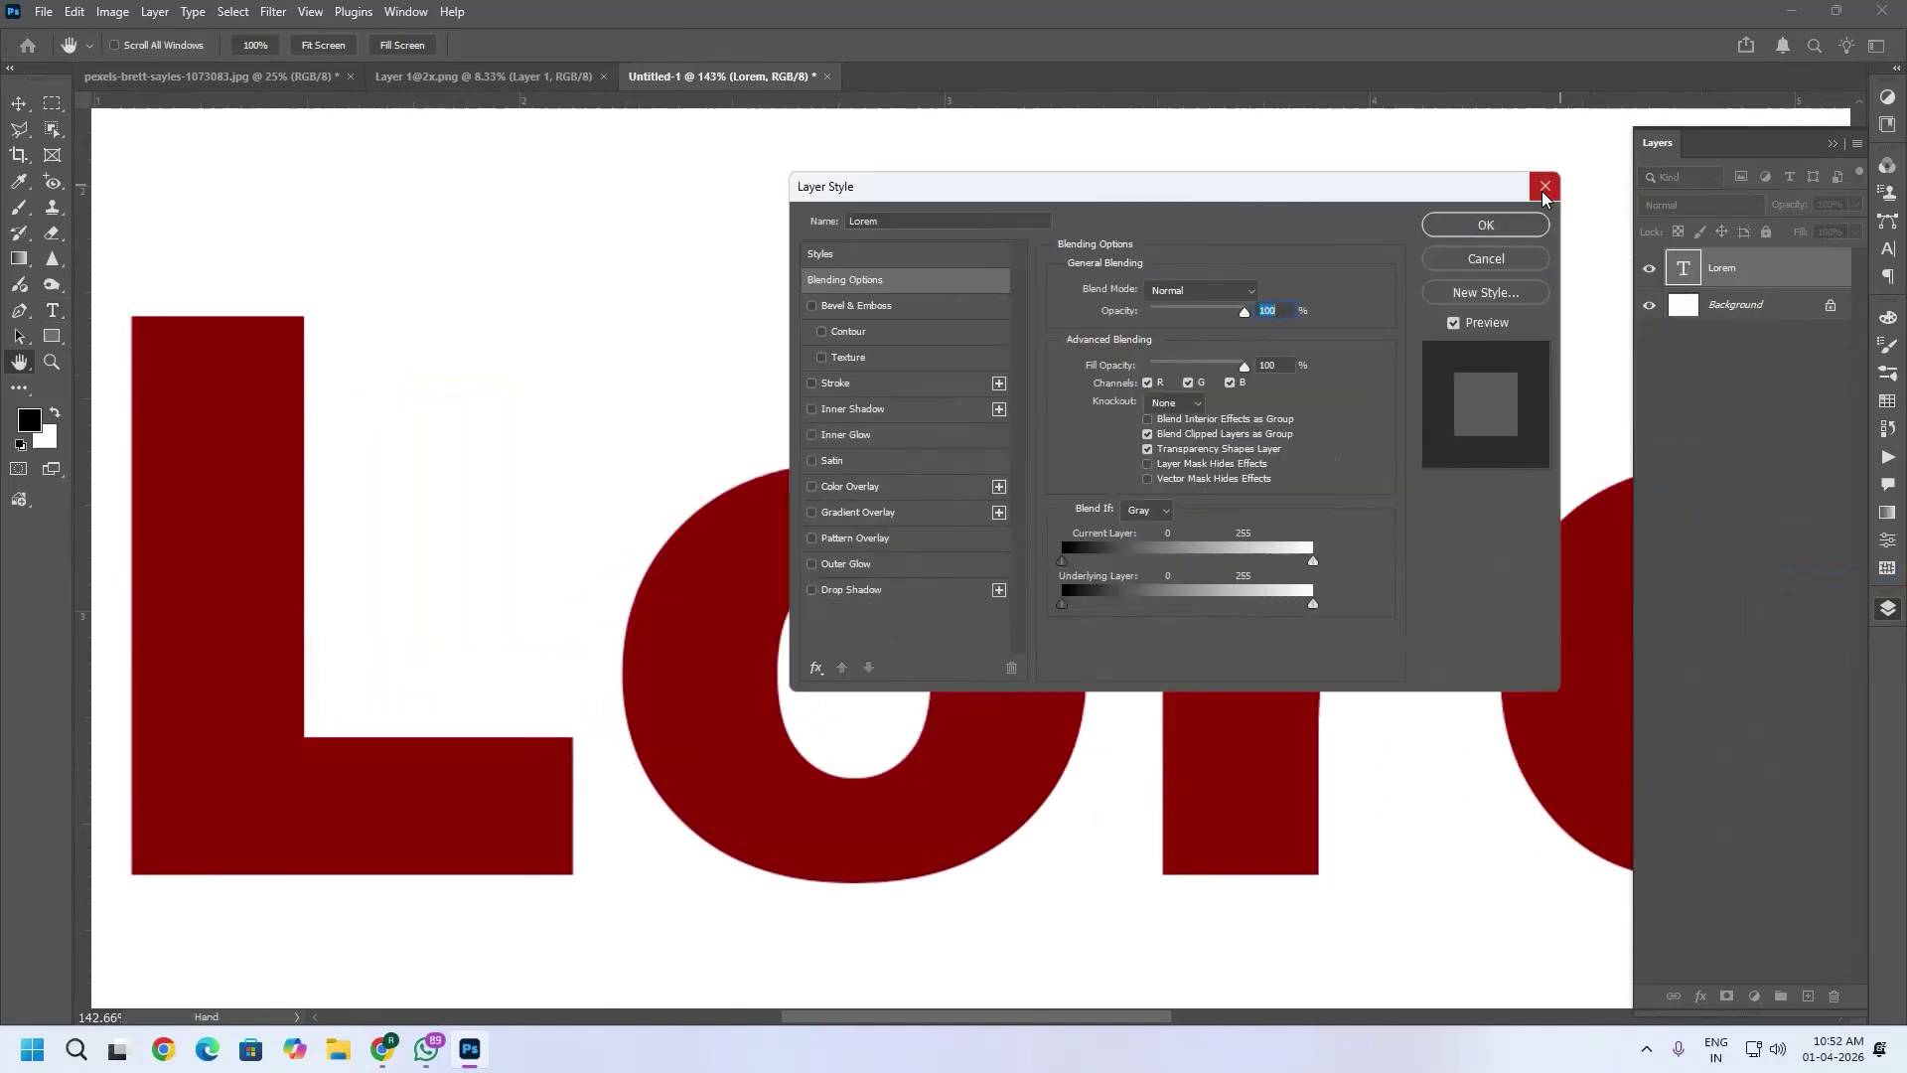
pyautogui.click(1537, 228)
# Open the Lorem layer's Blending Options from the layer effects list and enable Bevel & Emboss.
pyautogui.click(1699, 996)
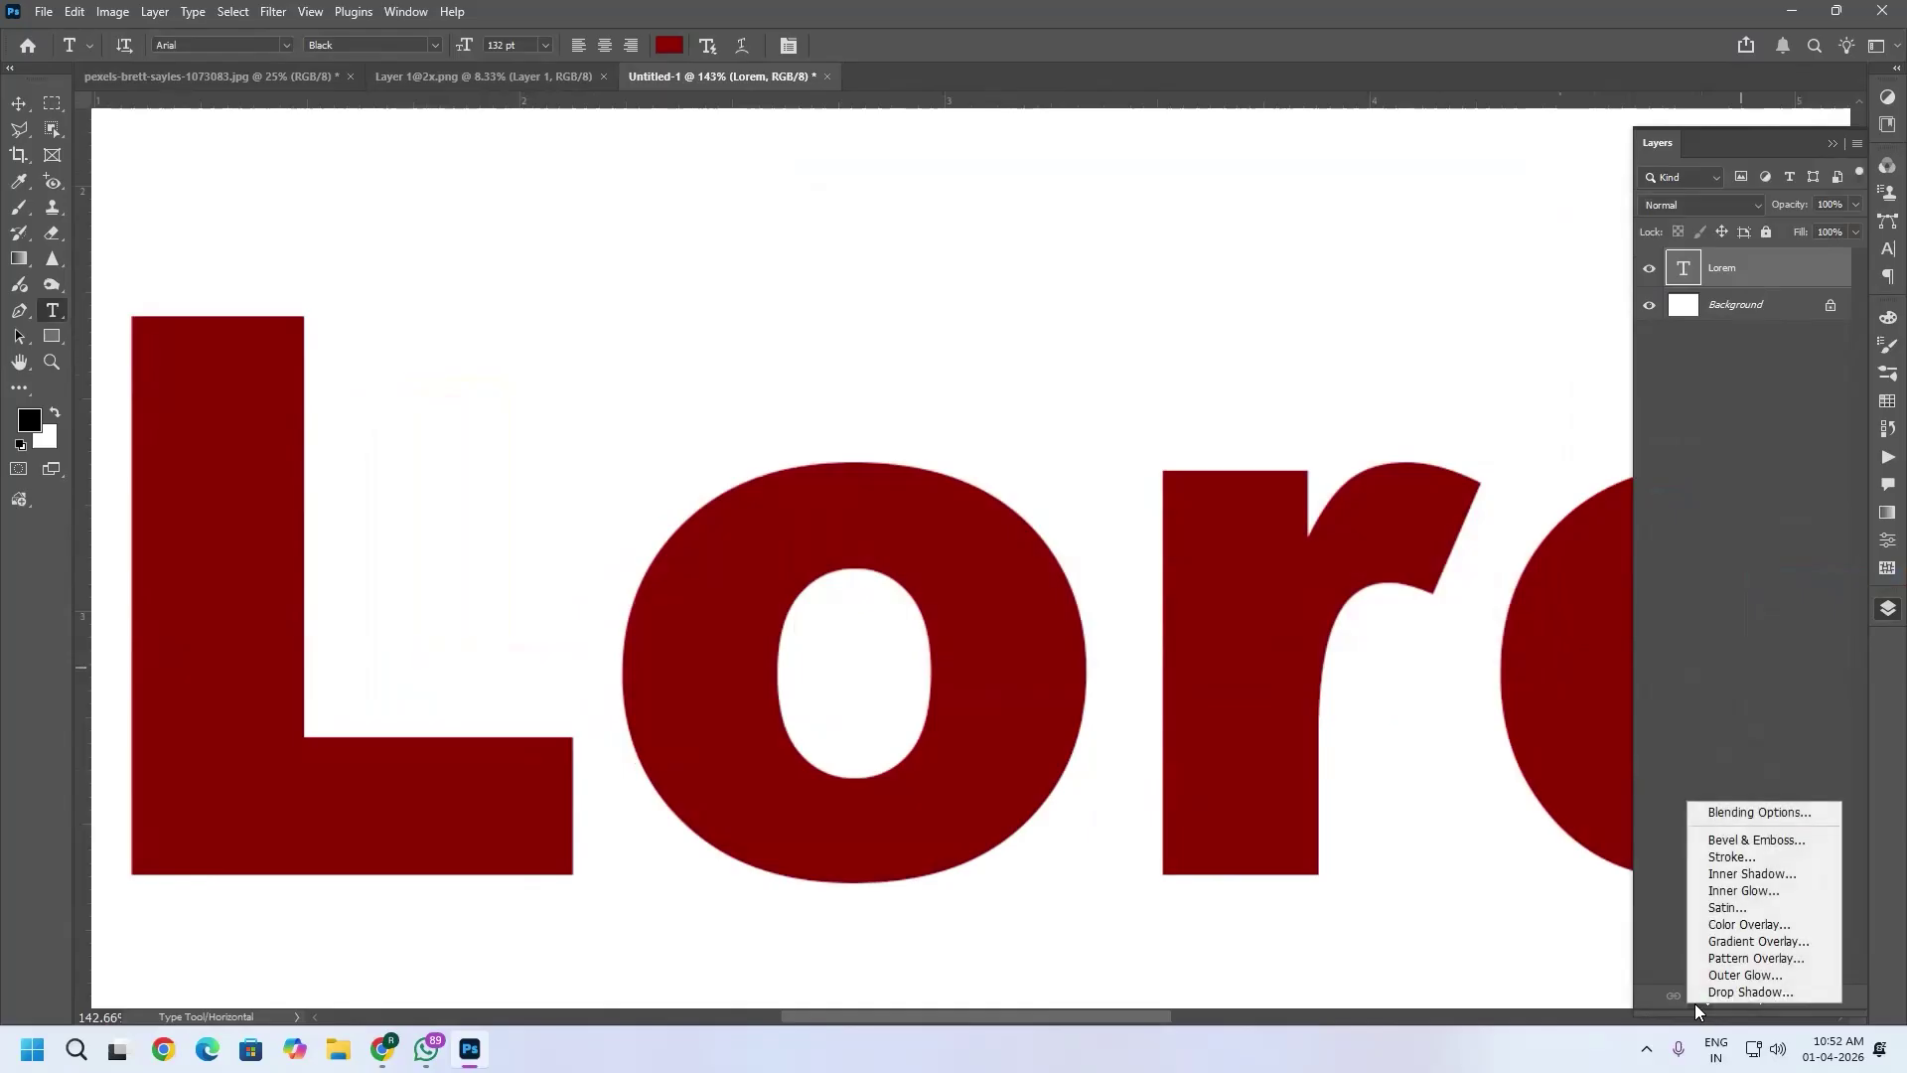
pyautogui.click(1790, 815)
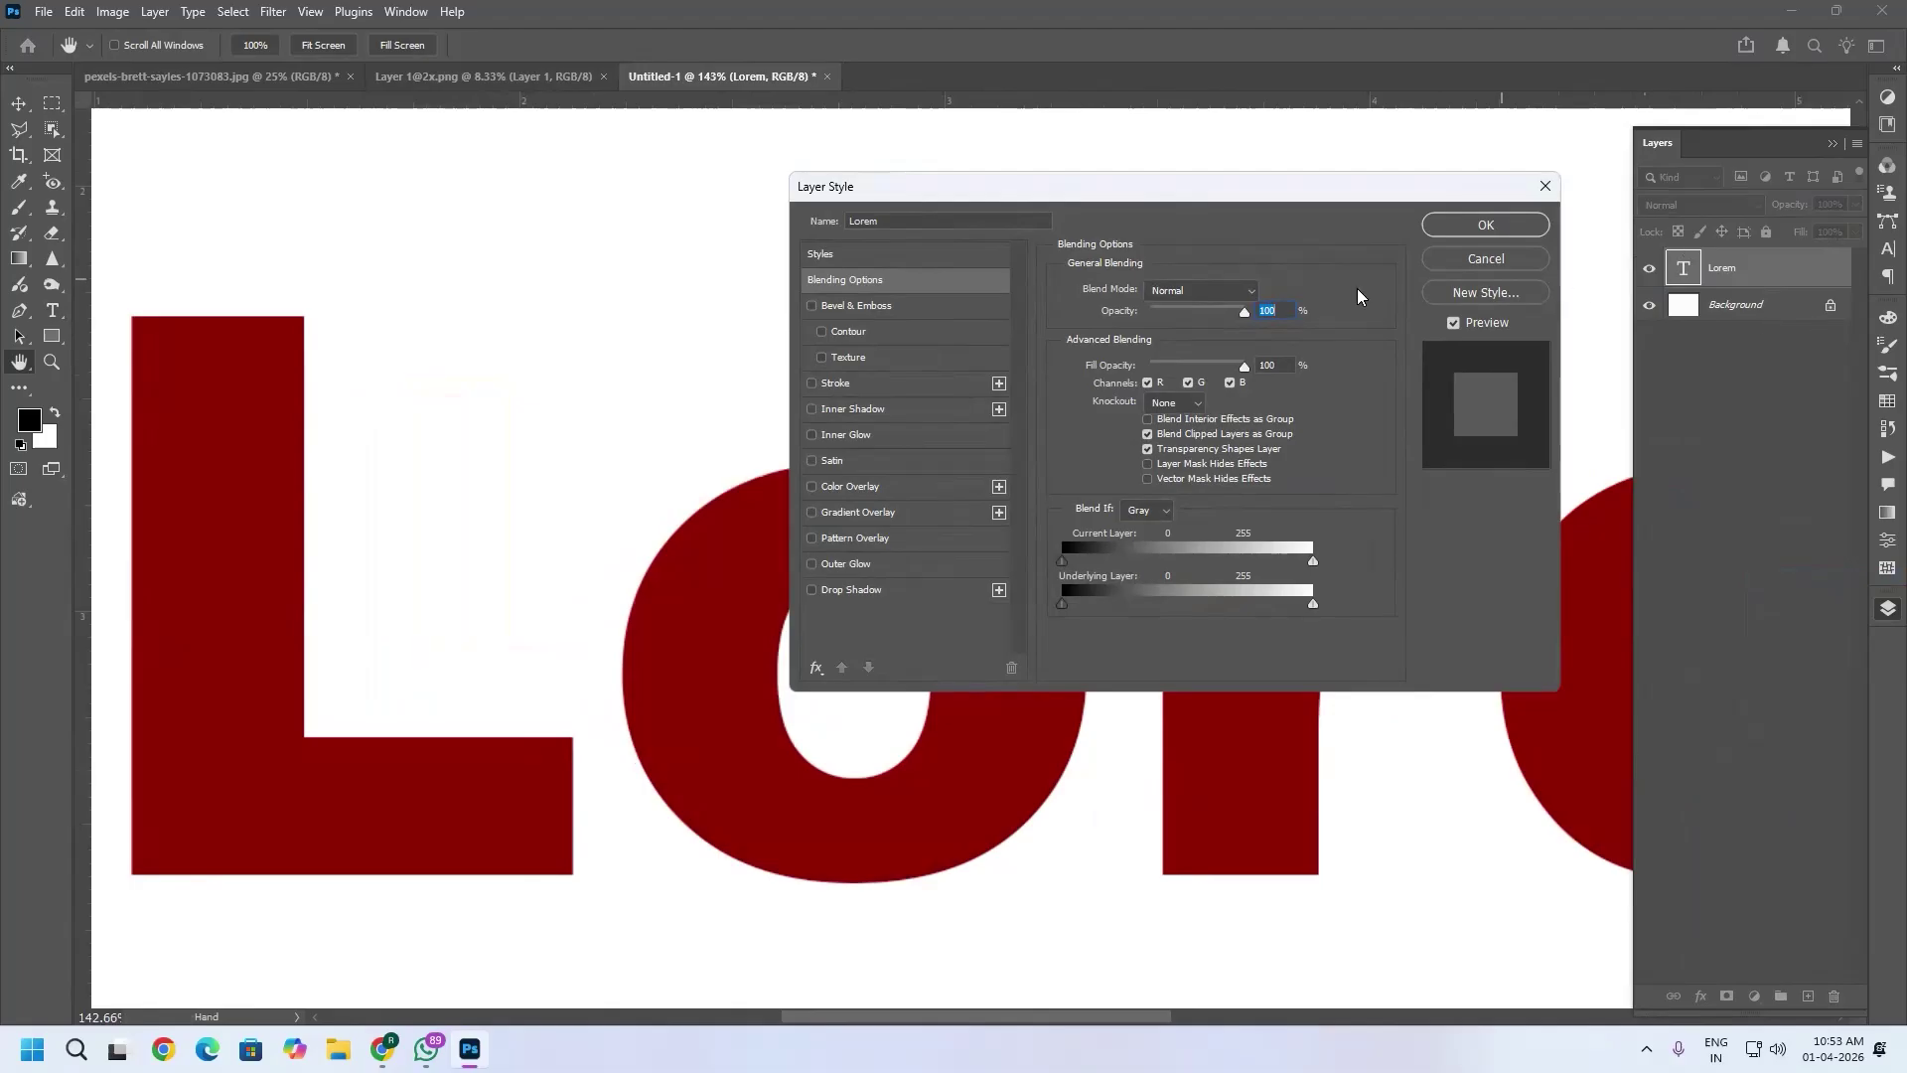
pyautogui.click(834, 308)
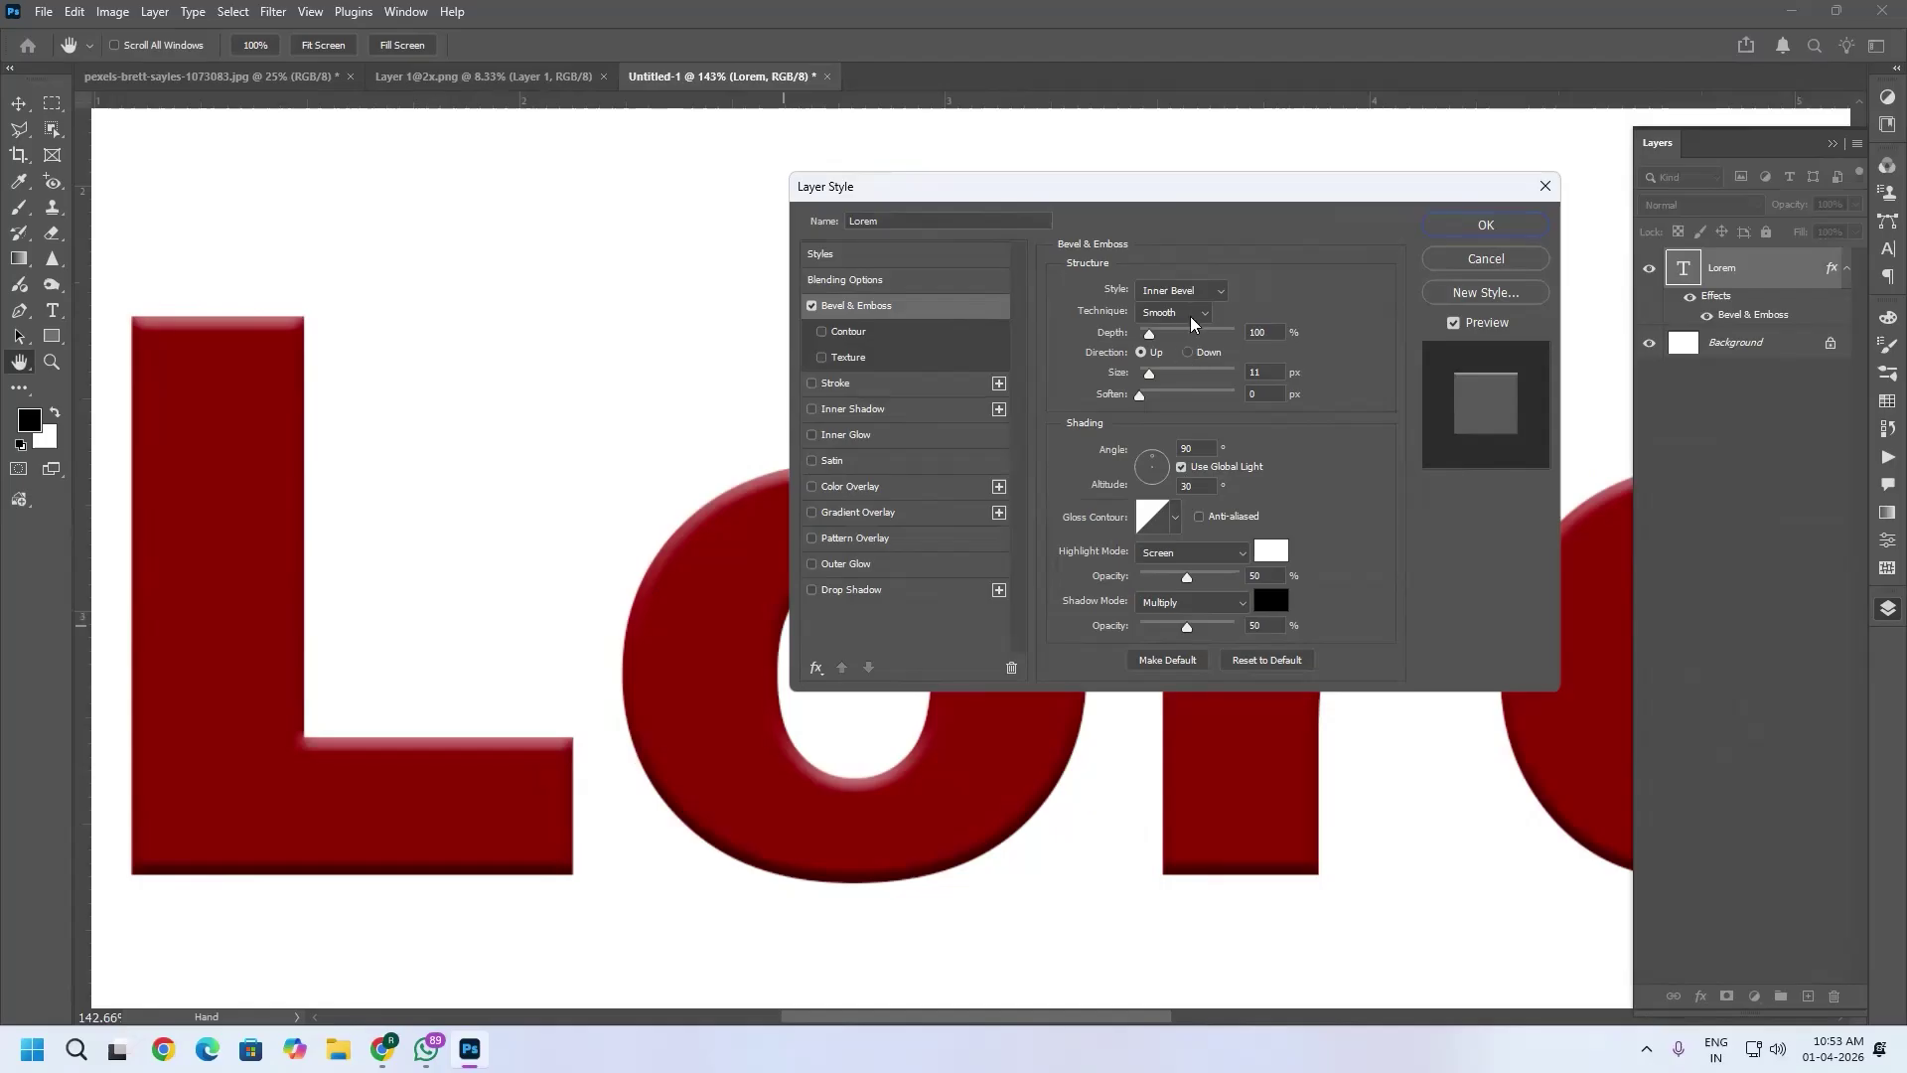
# Try the Outer Bevel, Emboss, Pillow Emboss and Stroke Emboss styles on the text, returning to Inner Bevel.
pyautogui.click(1213, 300)
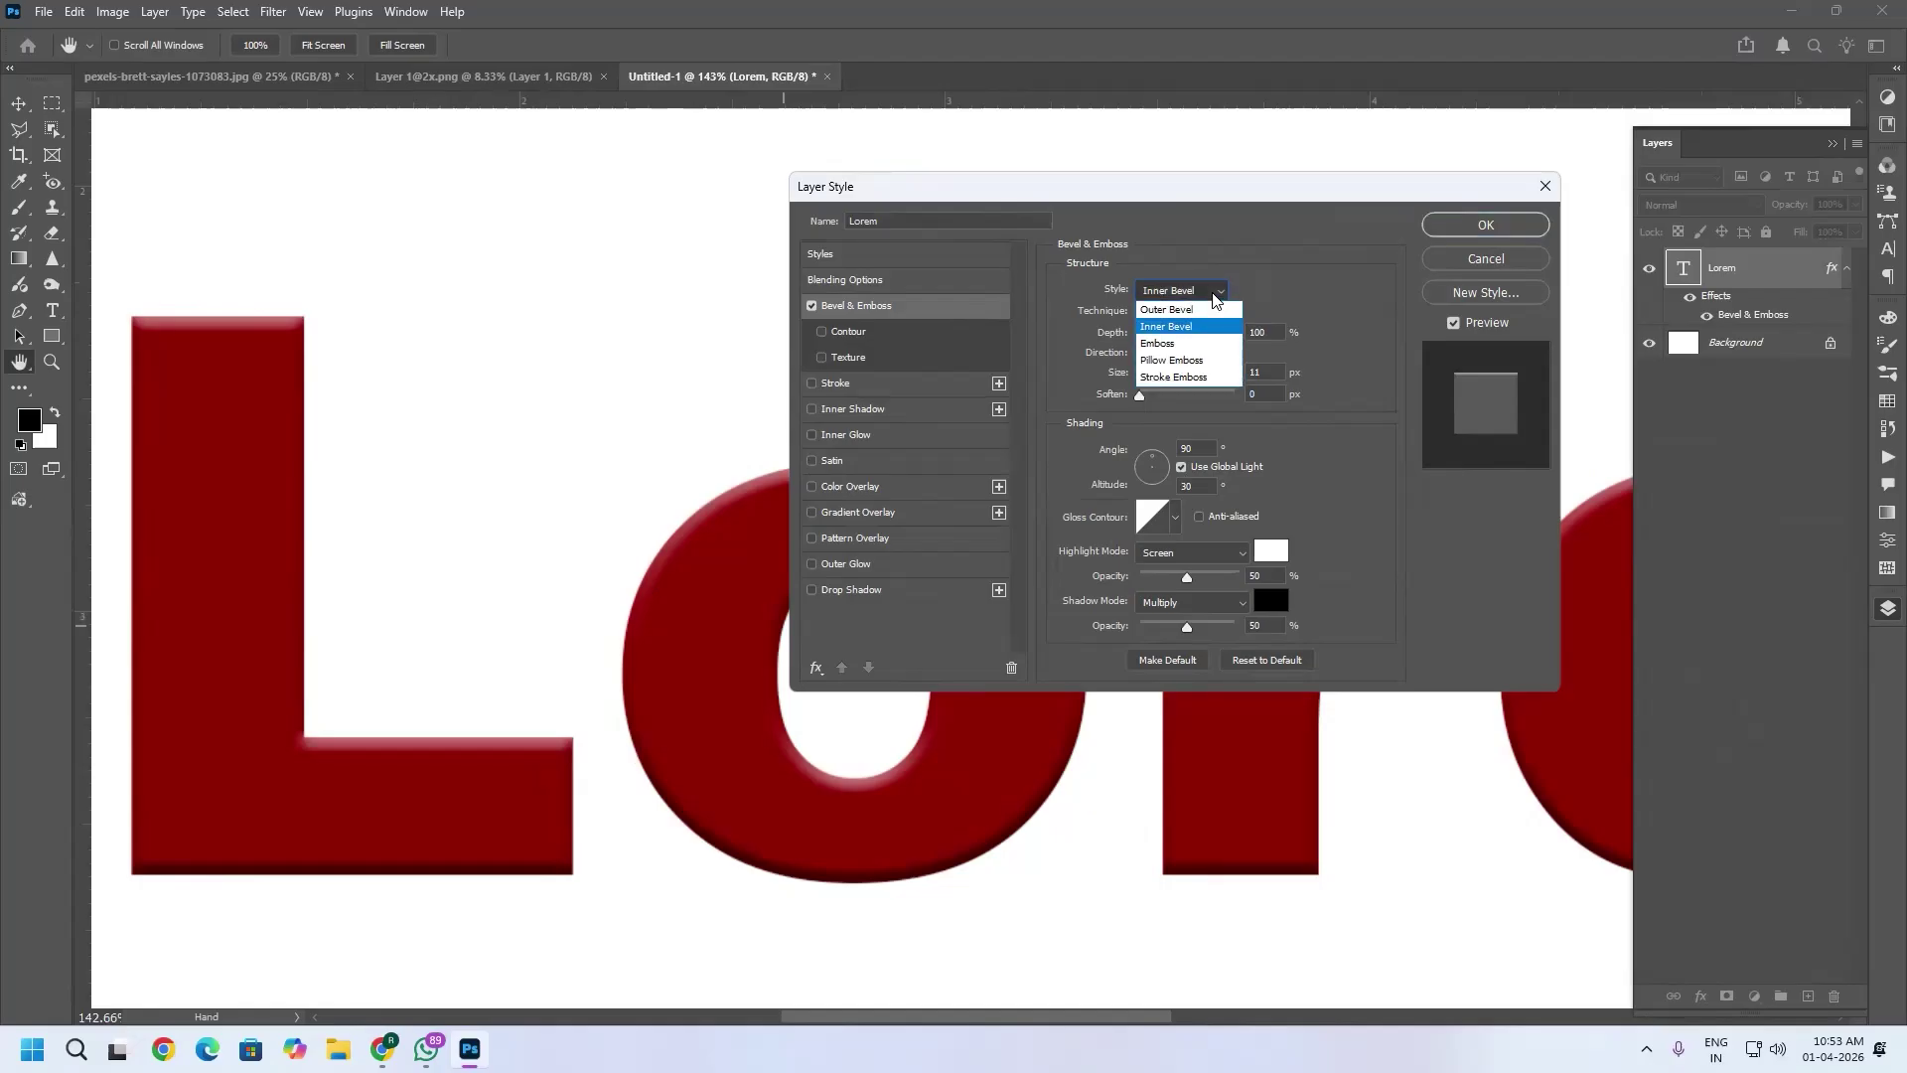
pyautogui.click(1211, 296)
pyautogui.click(1211, 295)
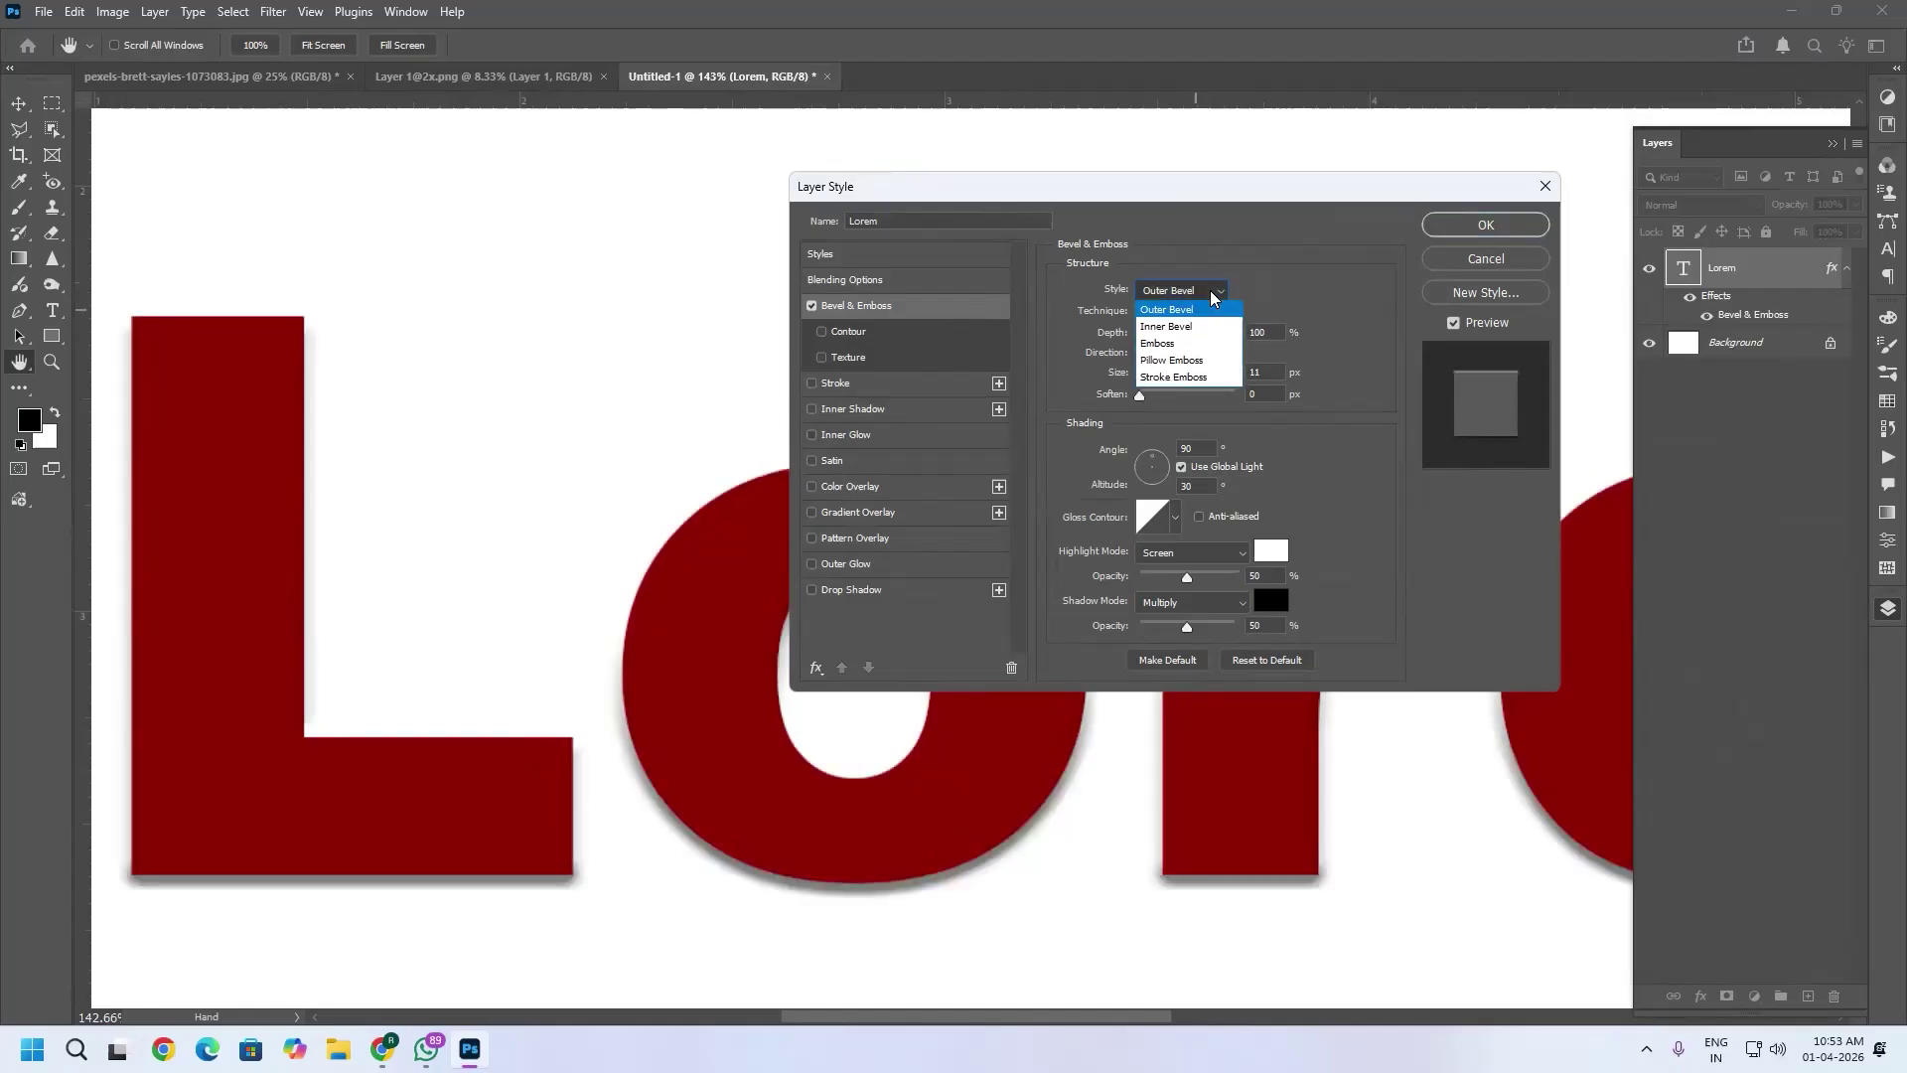
pyautogui.click(1204, 343)
pyautogui.click(1200, 298)
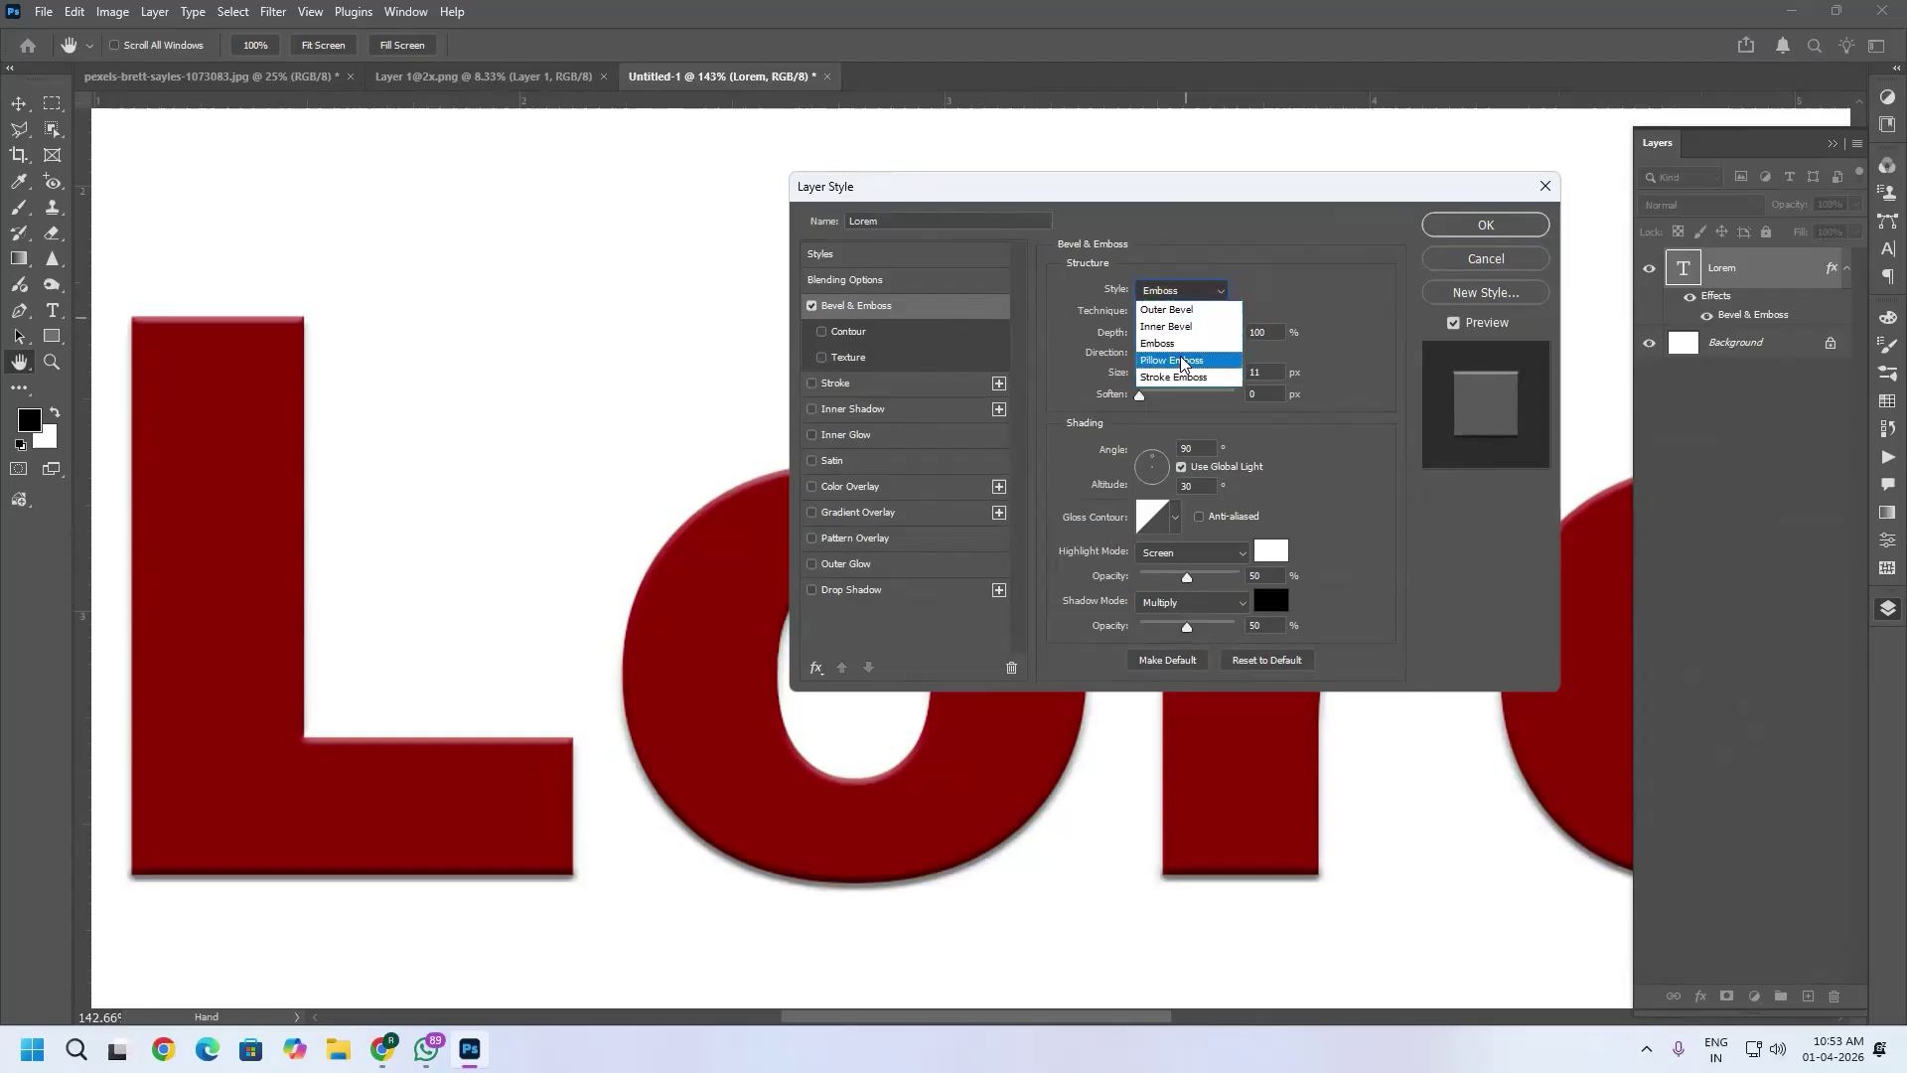
pyautogui.click(1192, 356)
pyautogui.click(1197, 291)
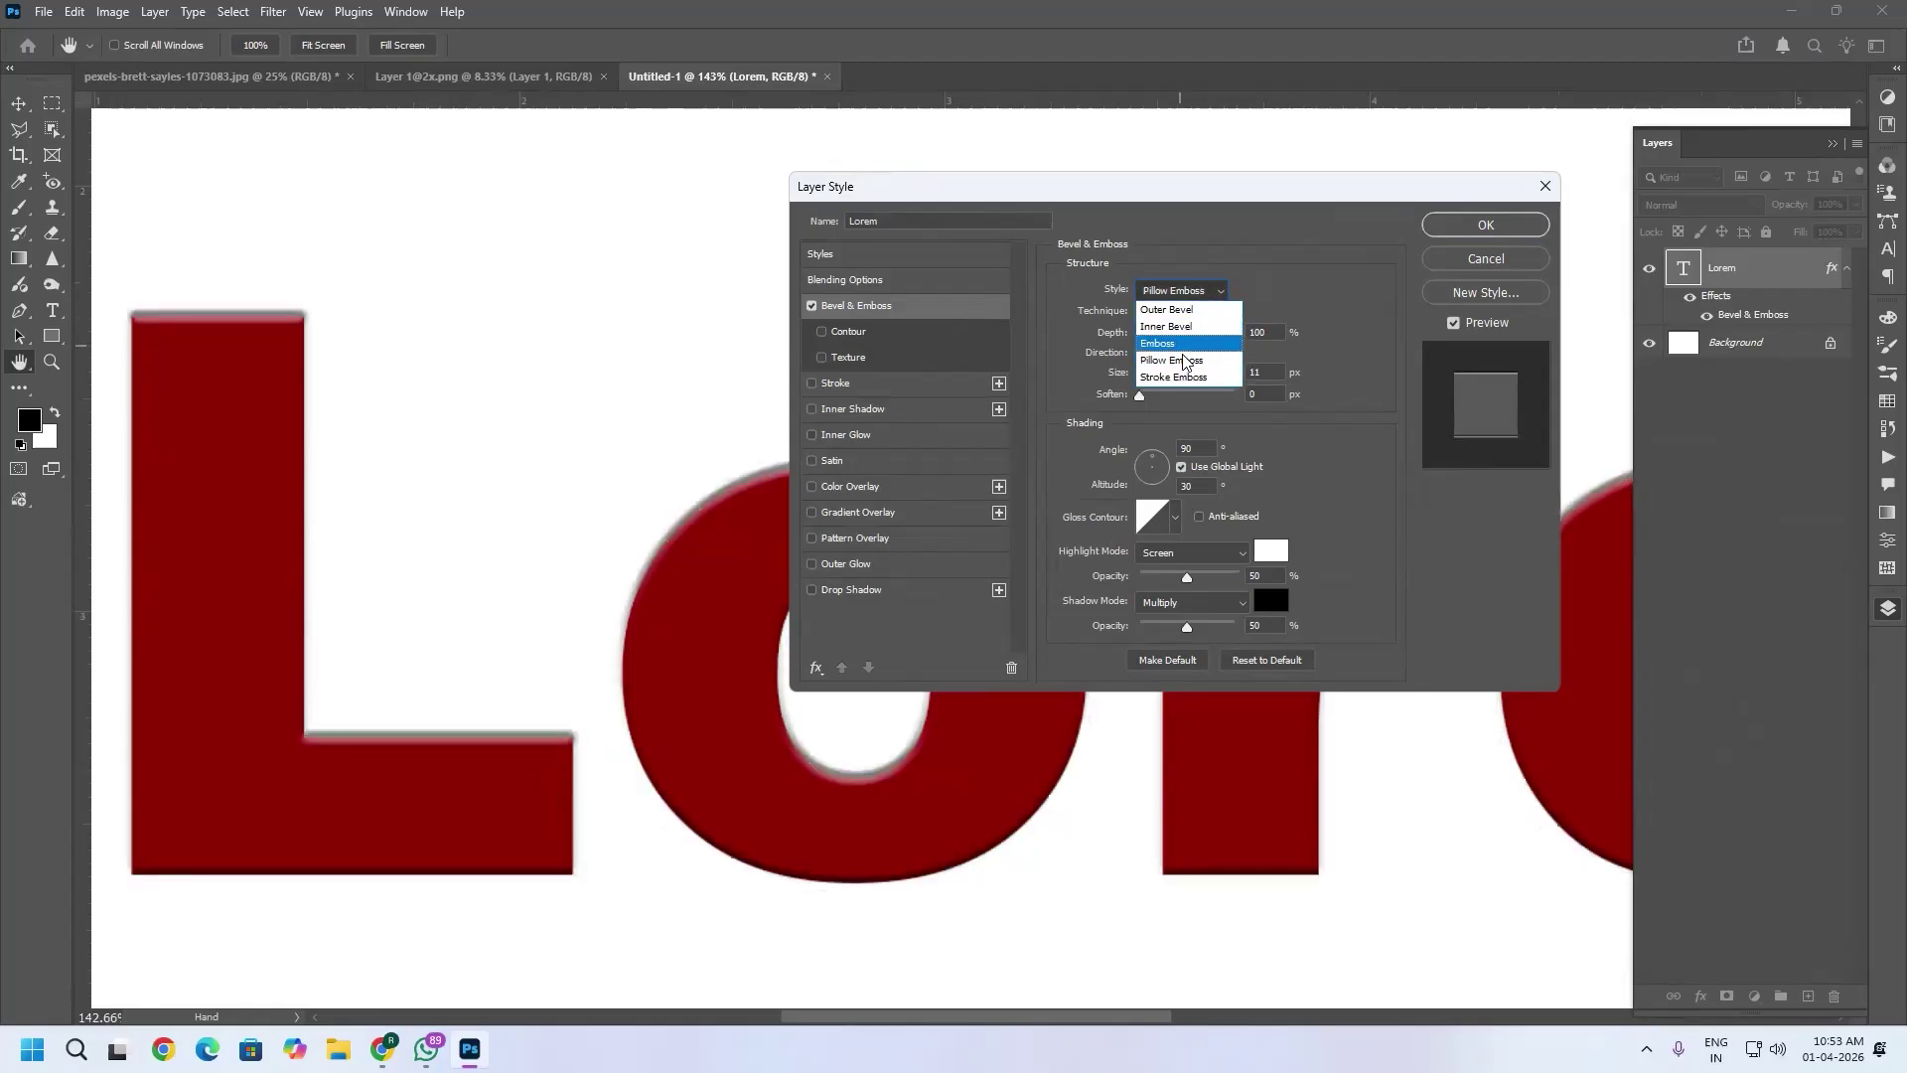
pyautogui.click(1192, 370)
pyautogui.click(1201, 297)
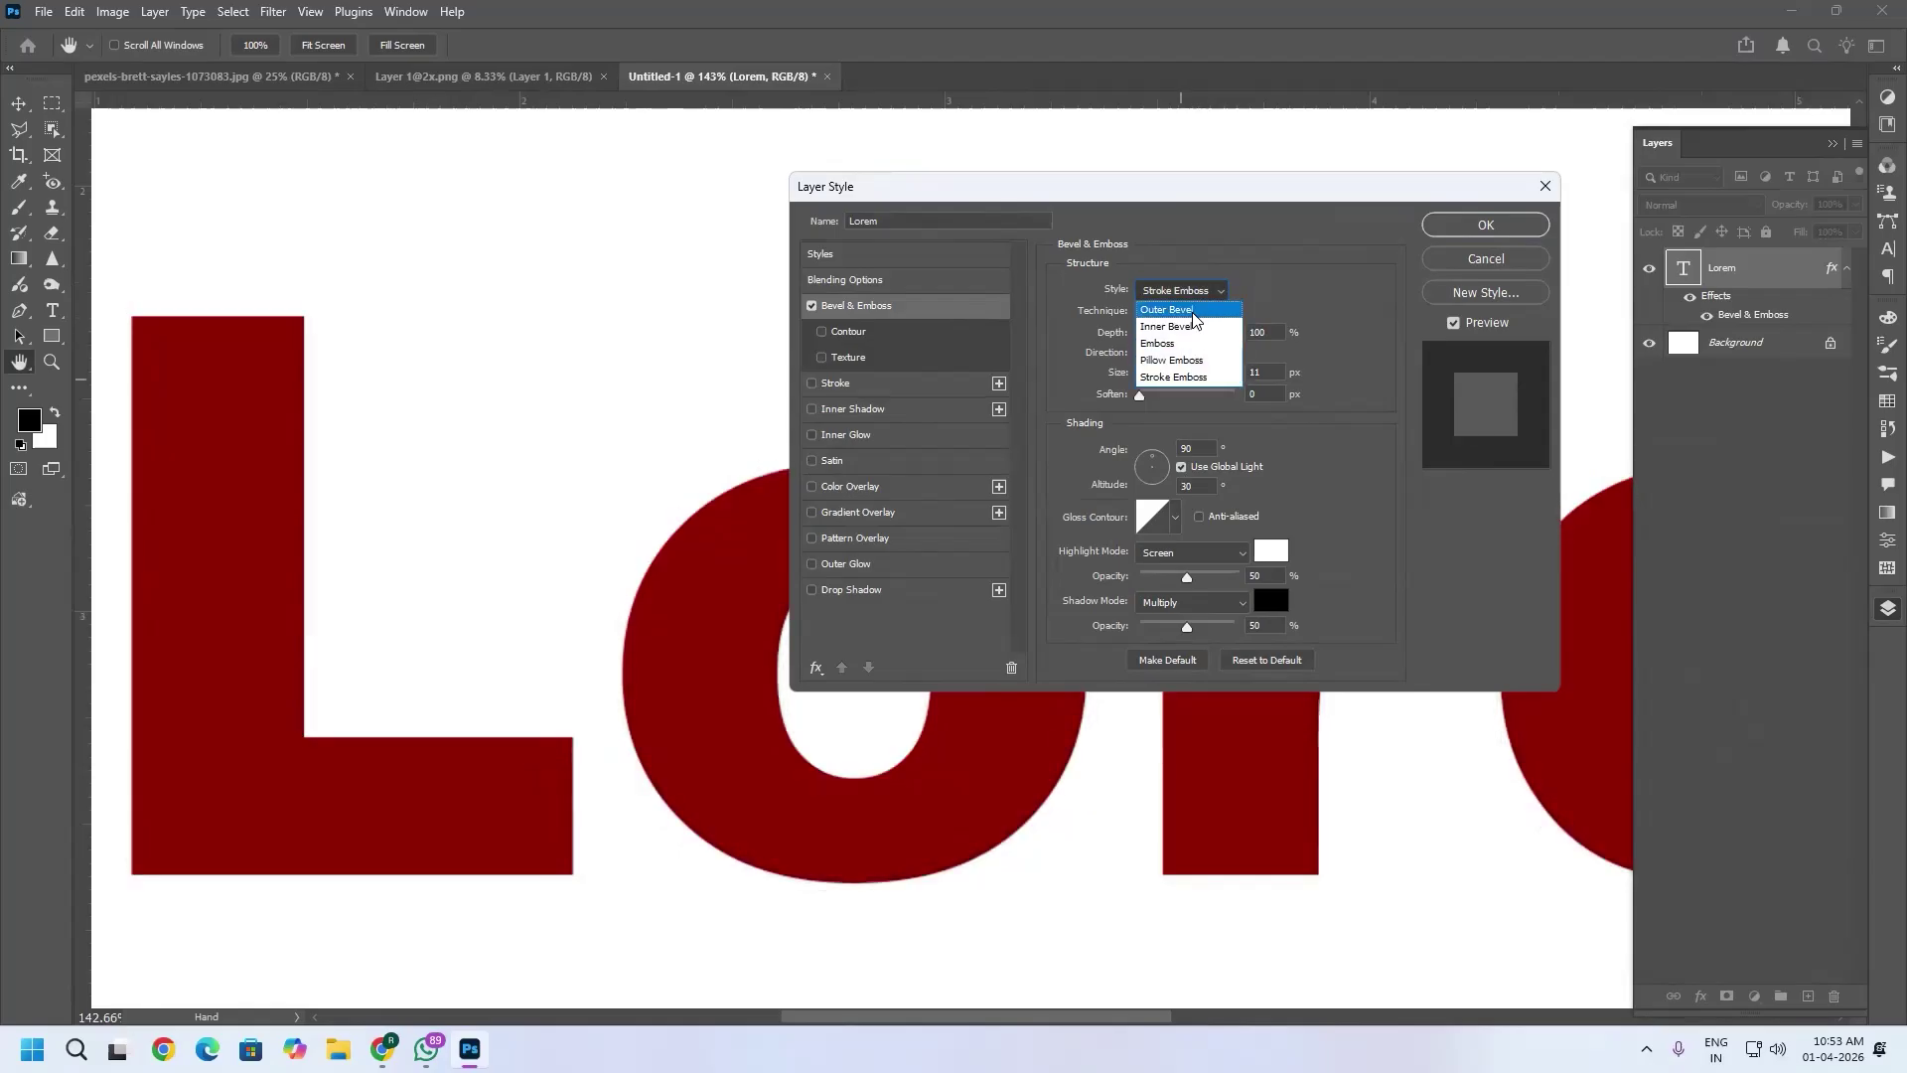
pyautogui.click(1177, 344)
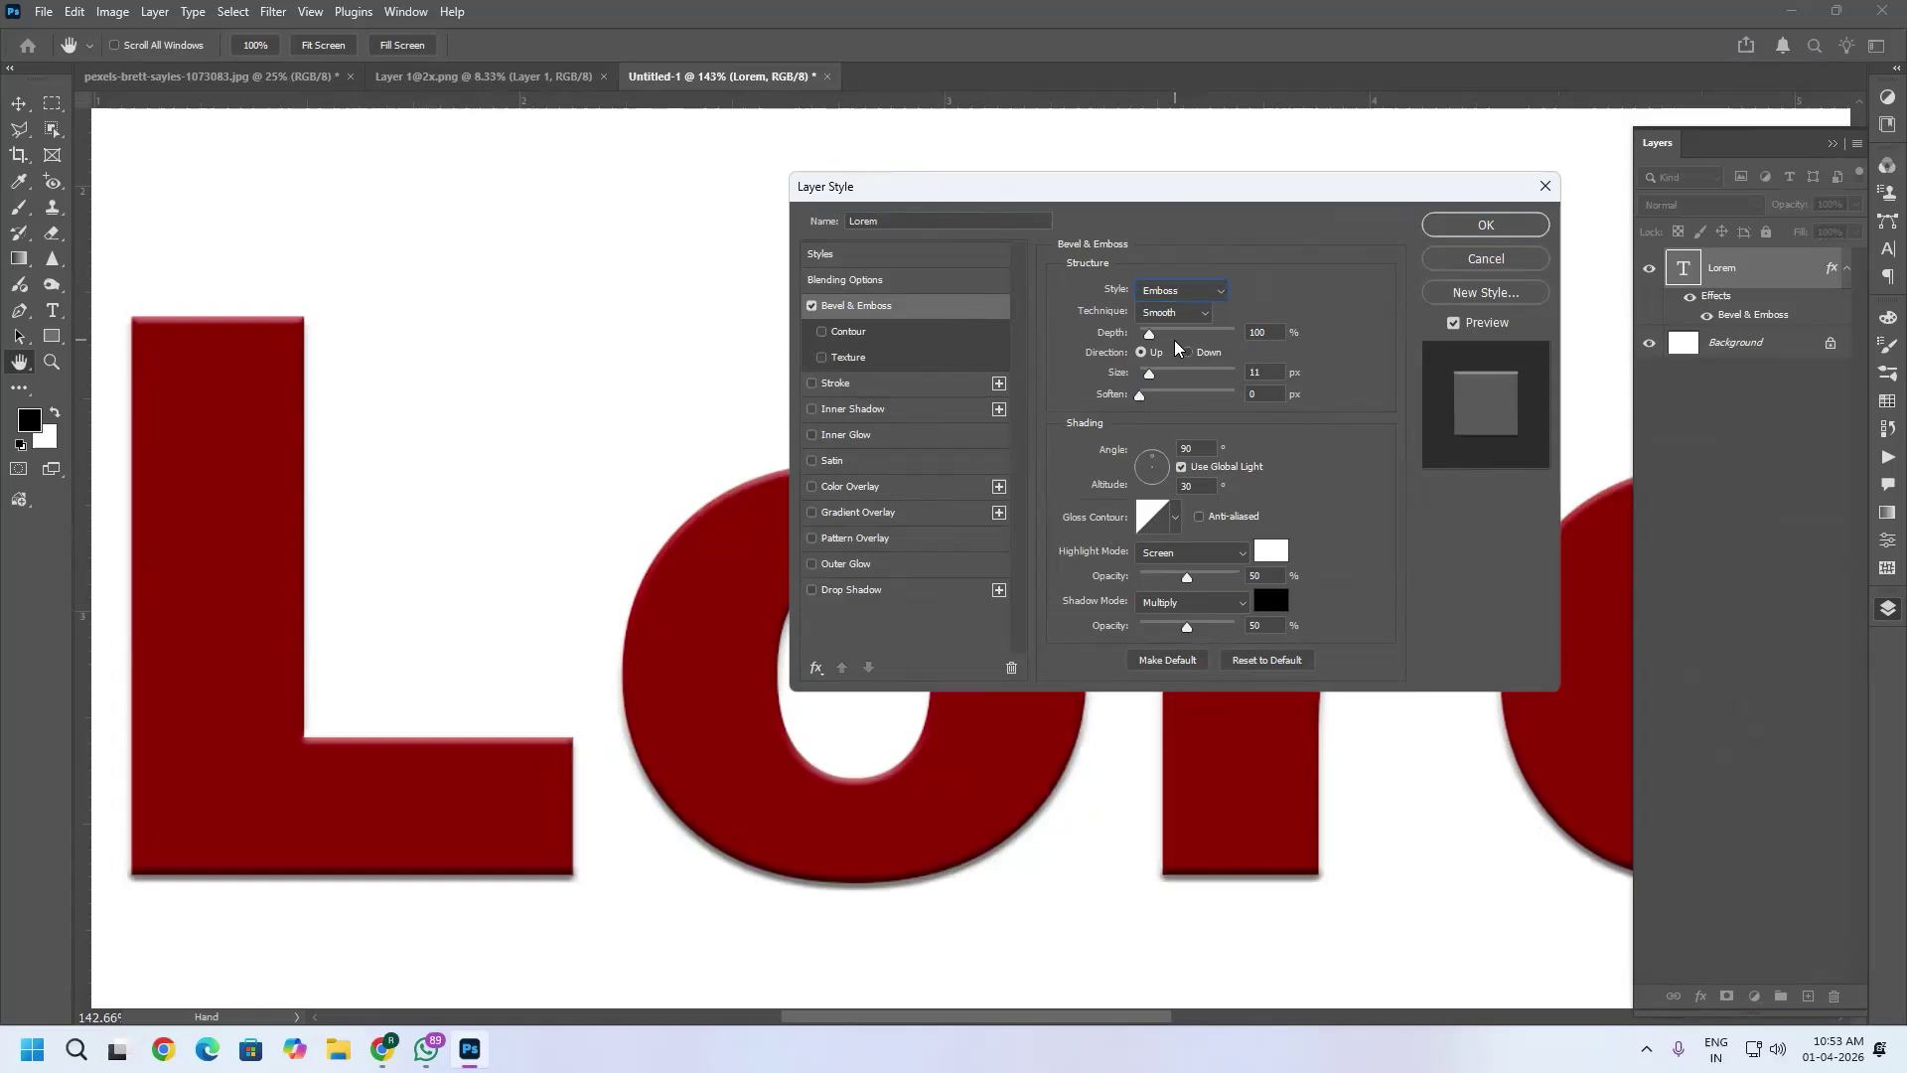
pyautogui.click(1197, 292)
pyautogui.click(1179, 329)
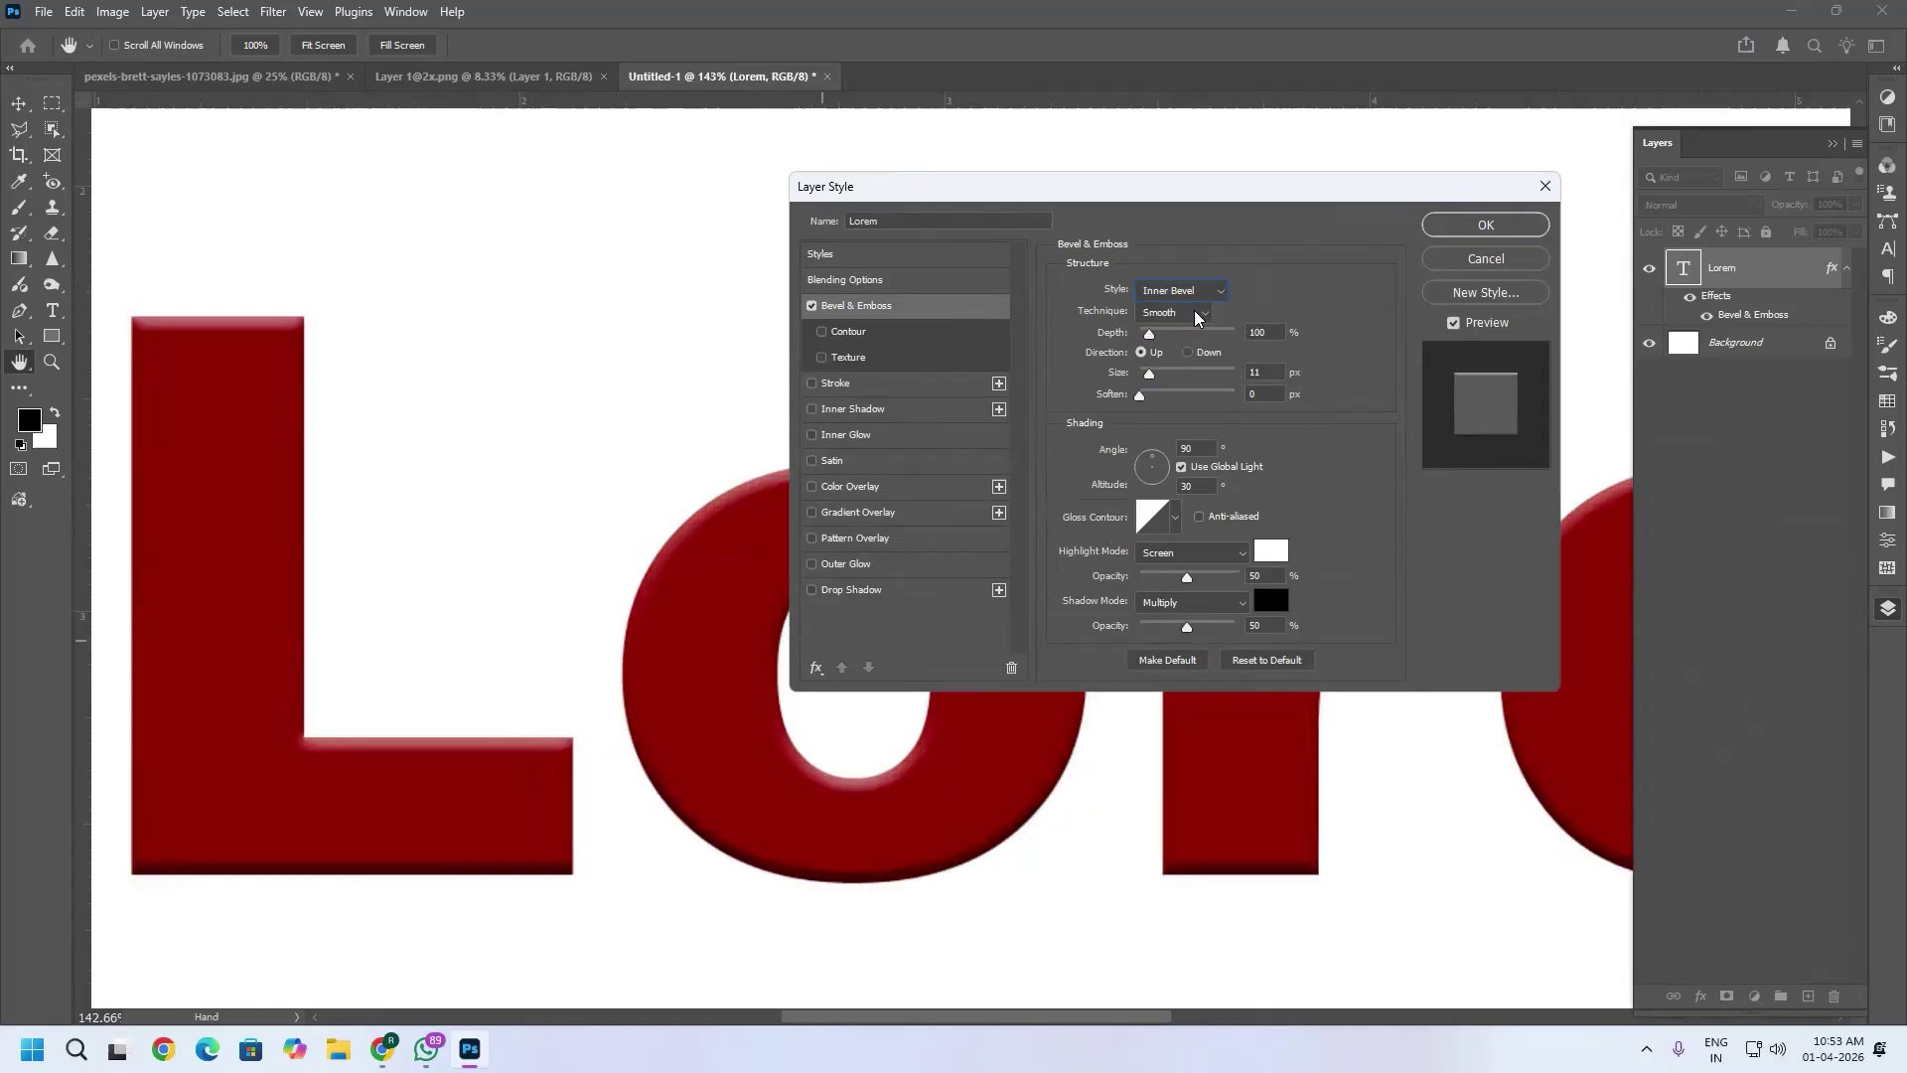
# Raise the bevel depth to 1000% and change the technique to Chisel Hard.
pyautogui.moveTo(1149, 337); pyautogui.dragTo(1243, 355)
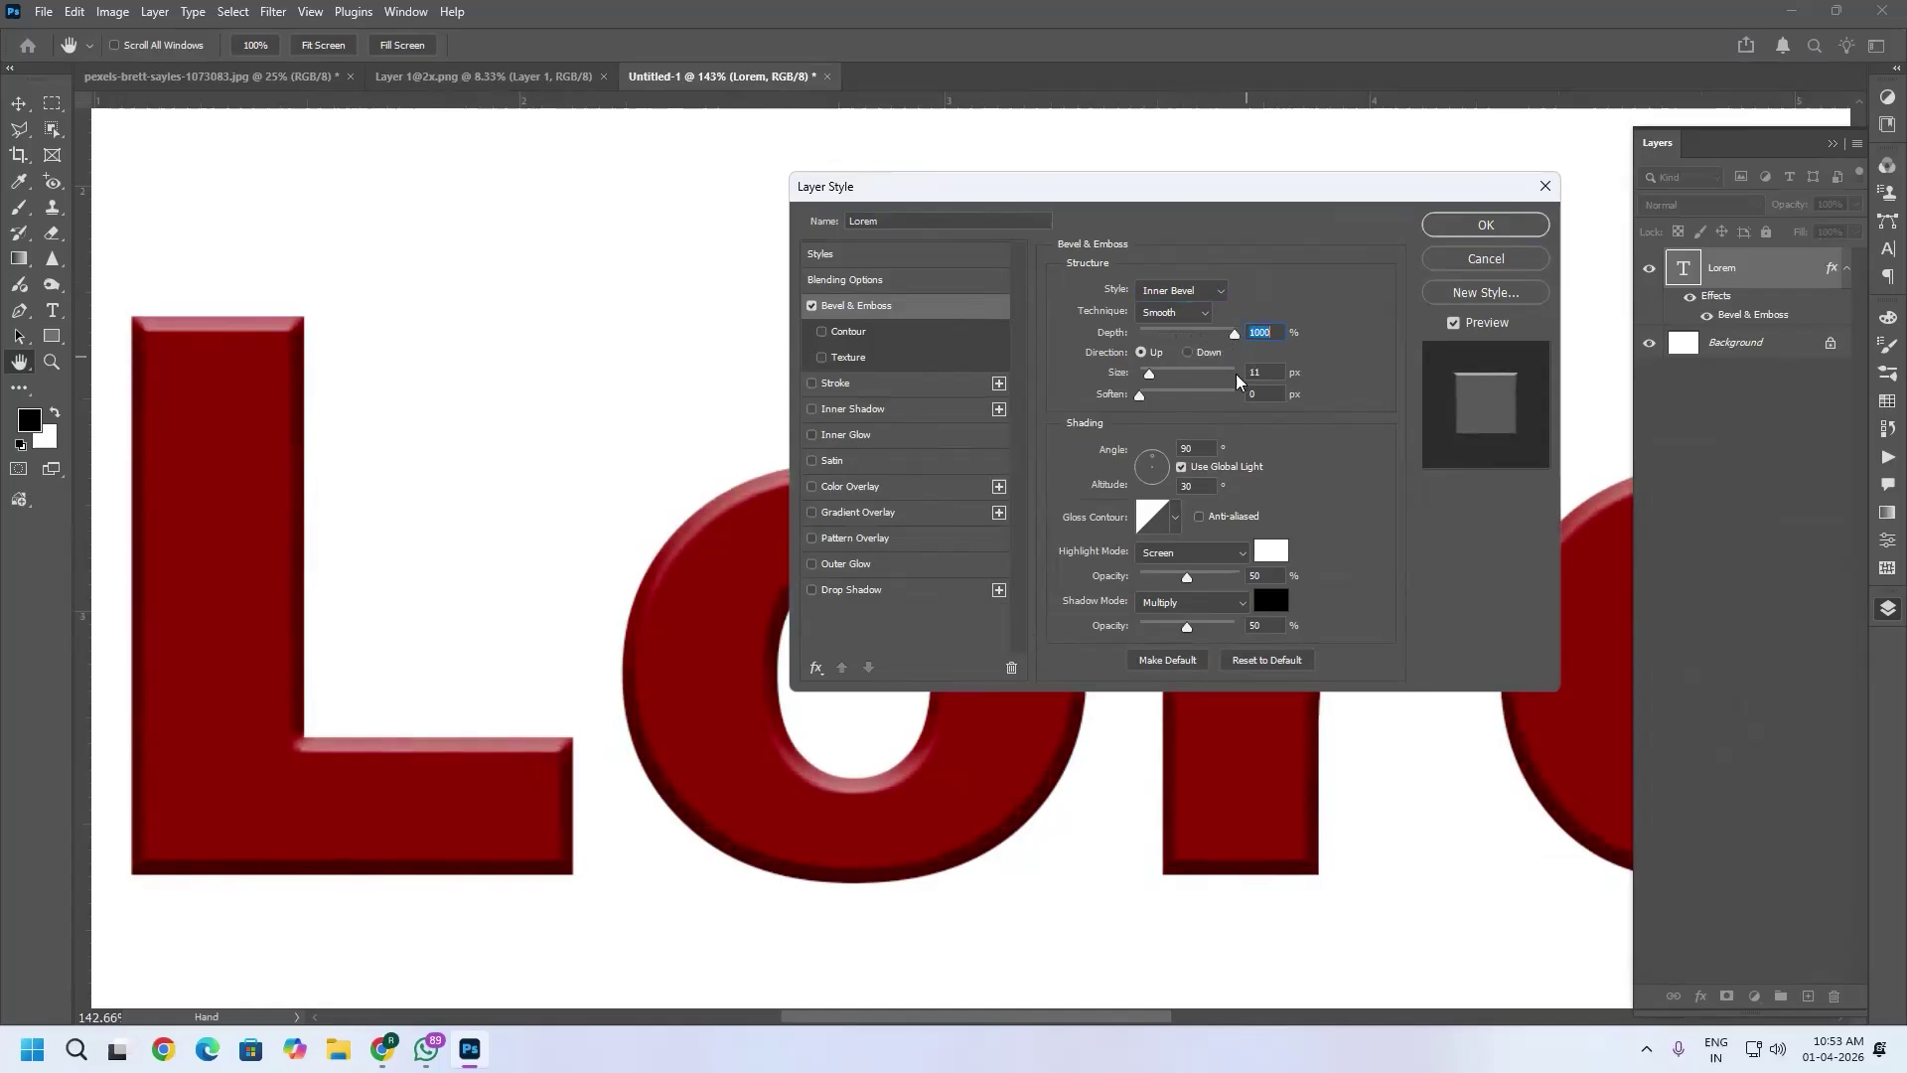
pyautogui.click(1197, 314)
pyautogui.click(1180, 349)
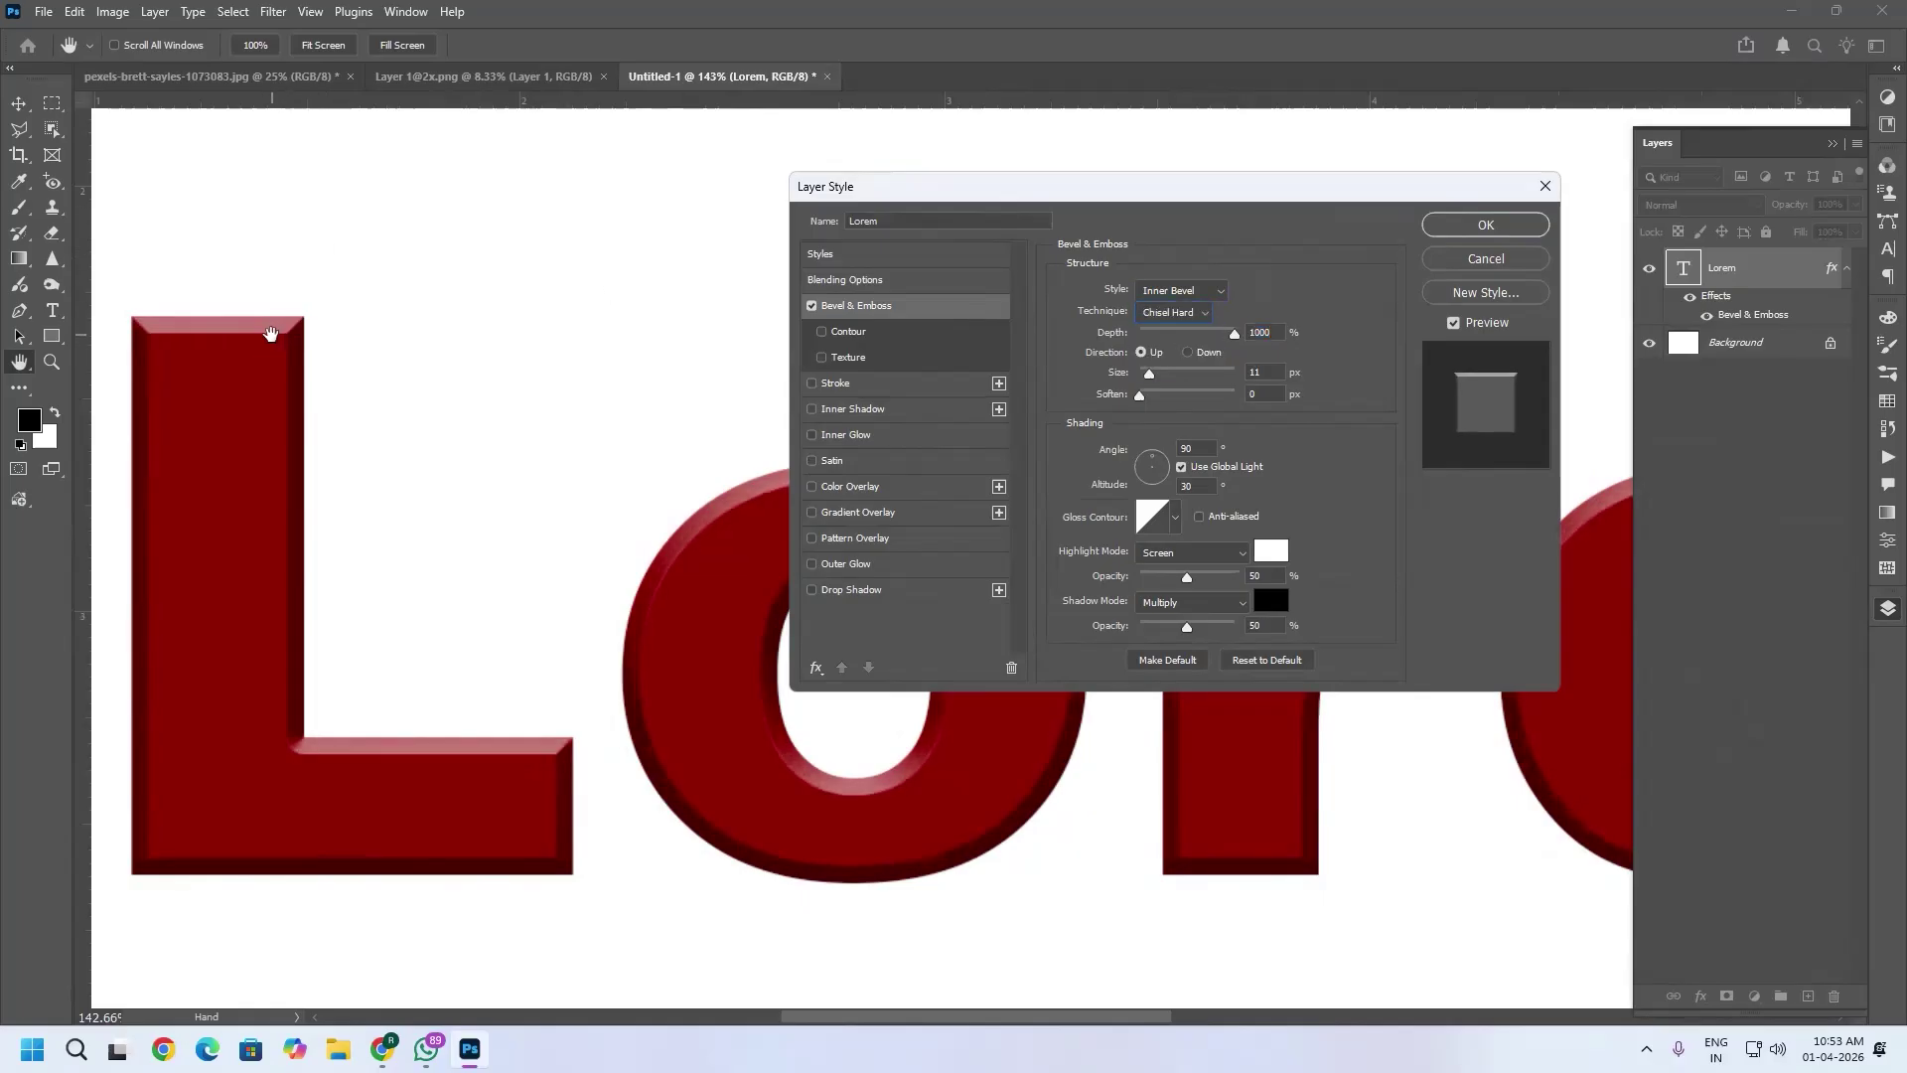
# Examine the chiselled bevel edges and corners of the letter L at close range.
pyautogui.press('alt')
pyautogui.keyDown('alt'); pyautogui.click(233, 351); pyautogui.keyUp('alt')
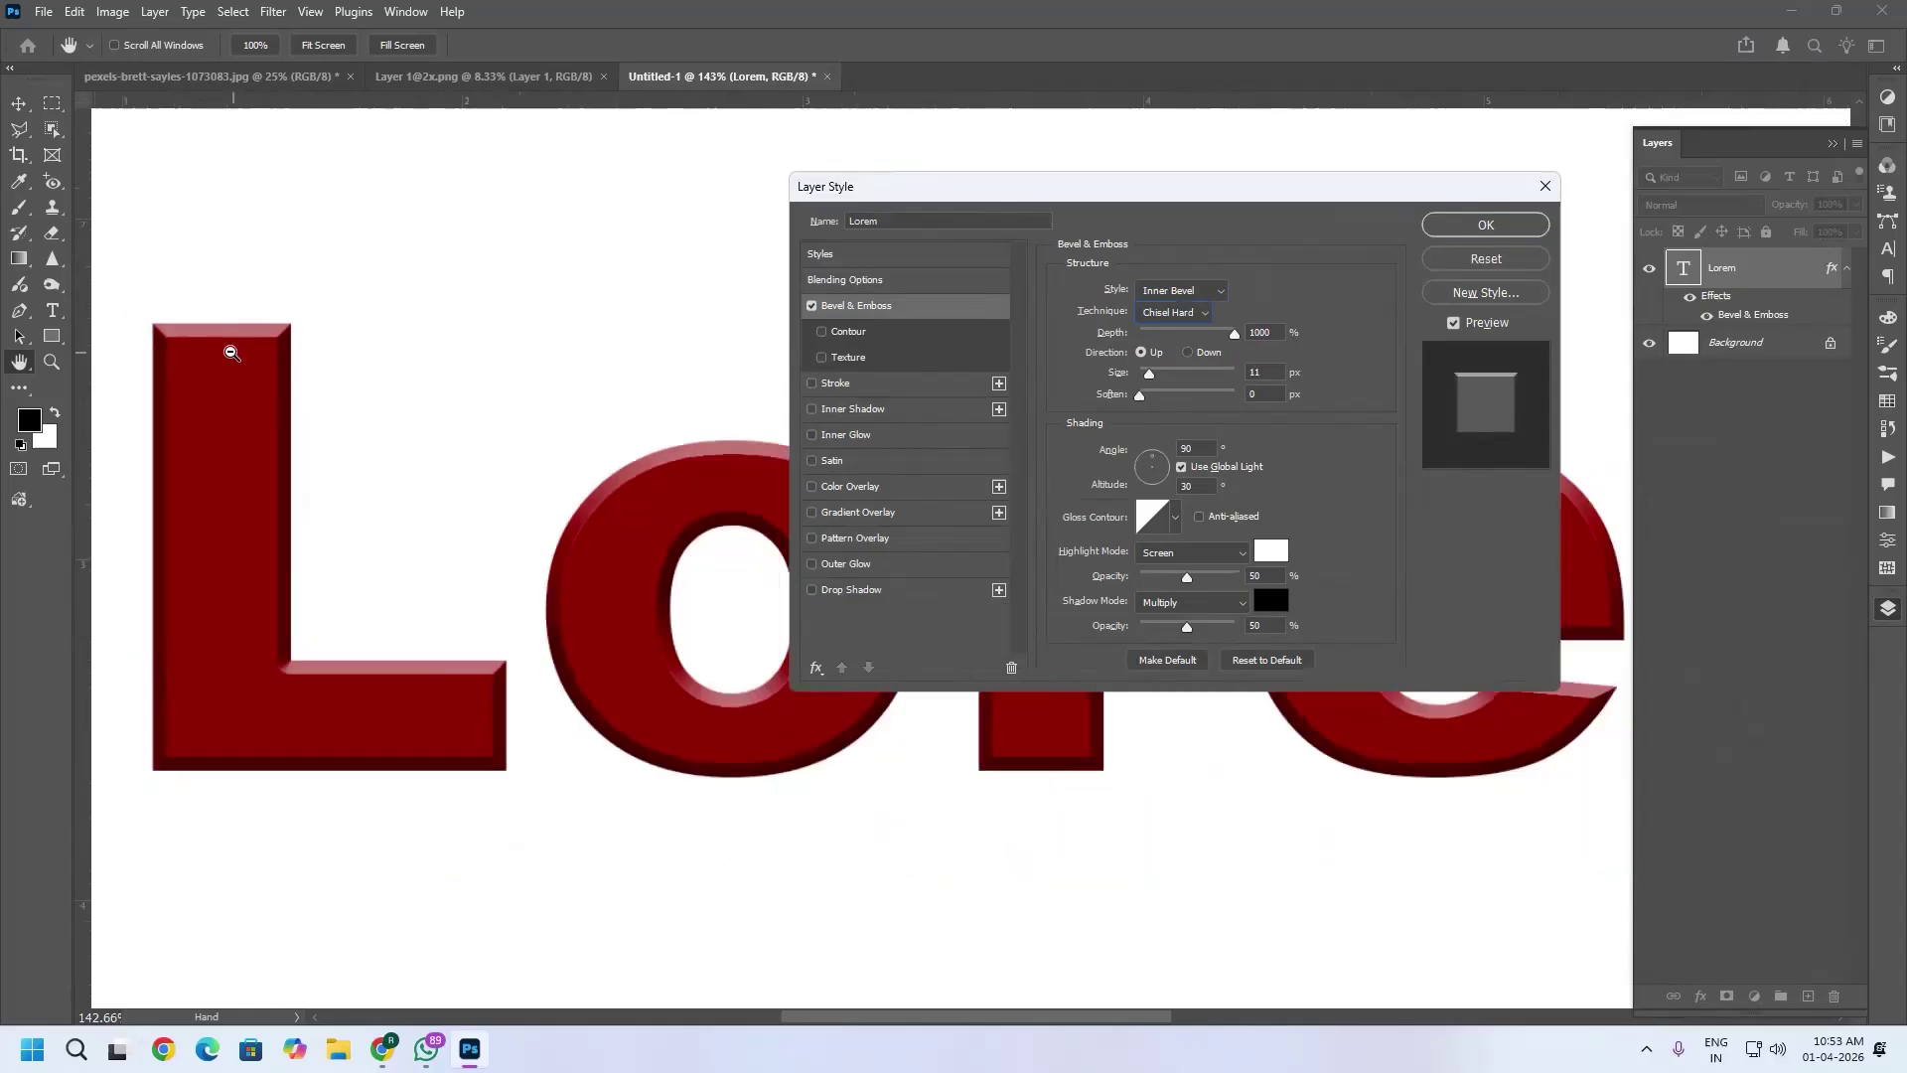
pyautogui.keyDown('ctrl'); pyautogui.click(207, 344); pyautogui.keyUp('ctrl')
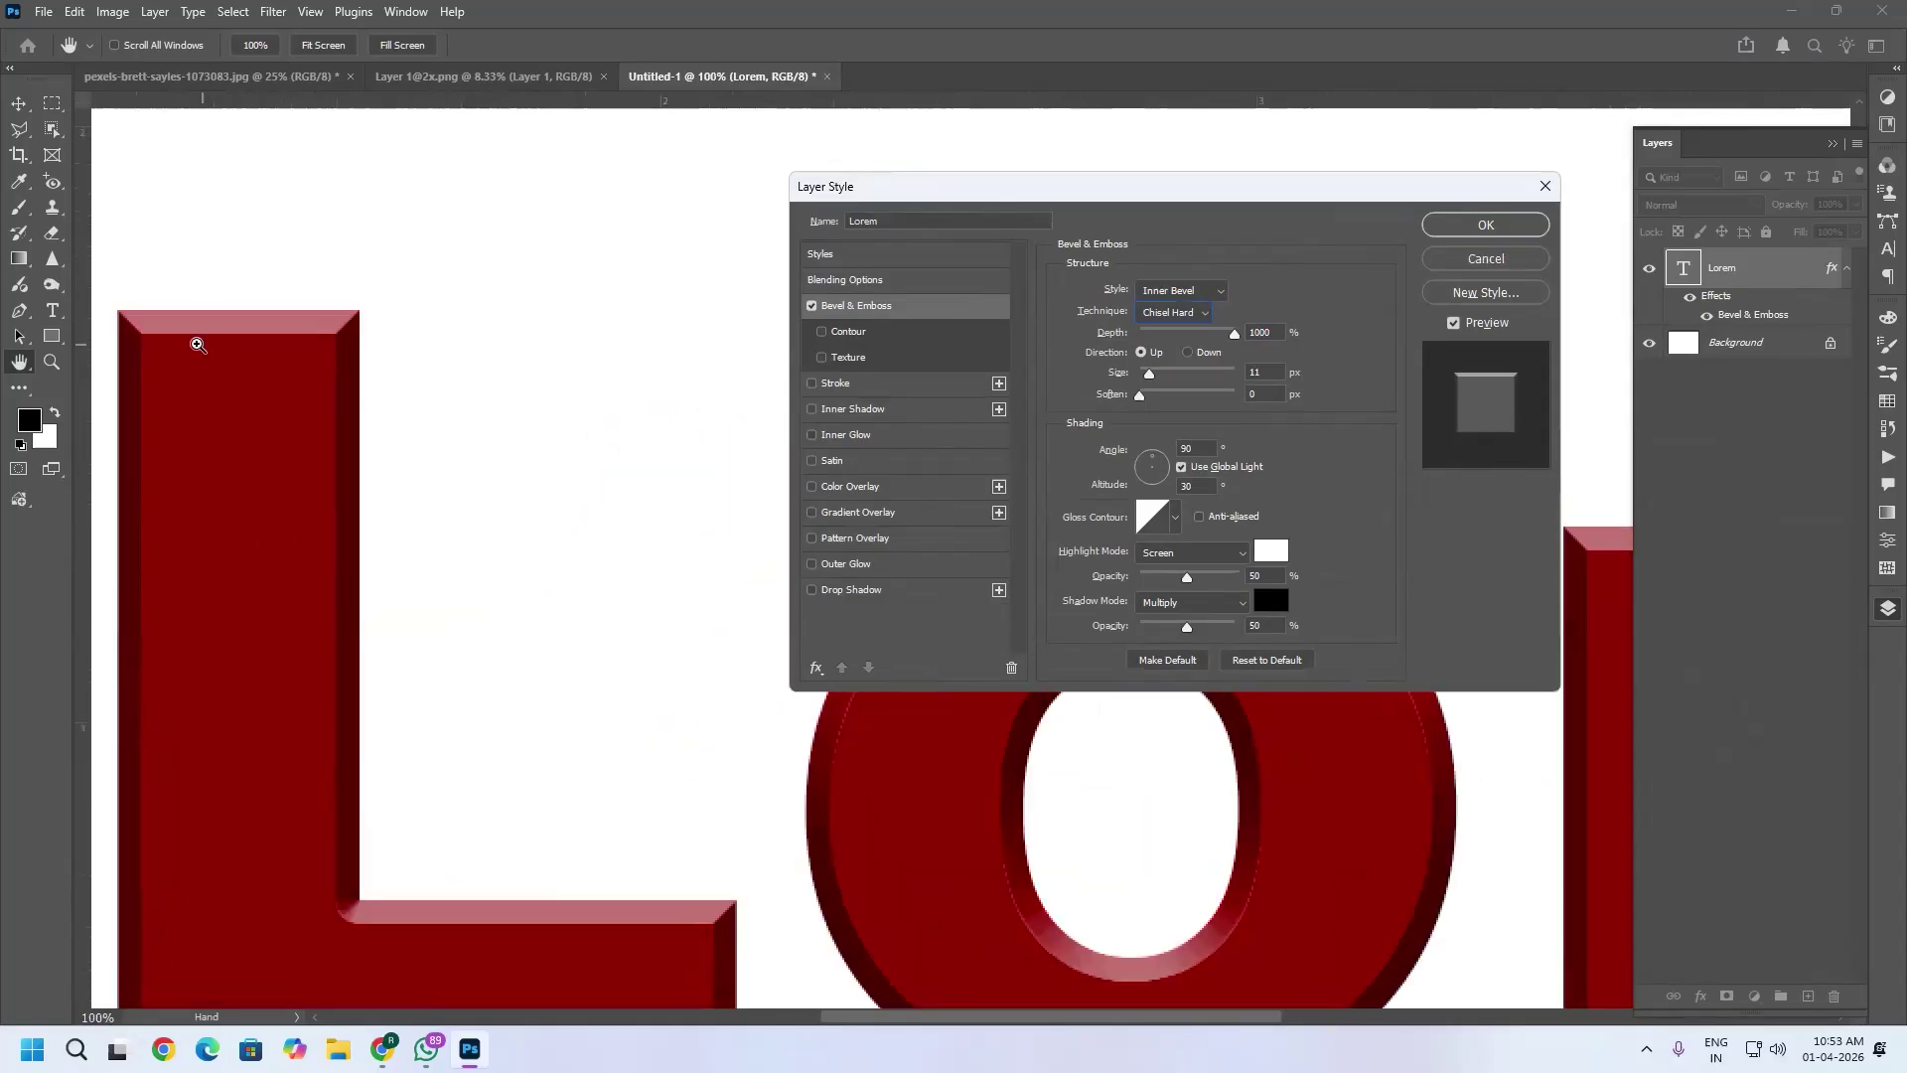
pyautogui.keyDown('ctrl'); pyautogui.click(194, 340); pyautogui.keyUp('ctrl')
pyautogui.keyDown('ctrl'); pyautogui.click(357, 323); pyautogui.keyUp('ctrl')
pyautogui.keyDown('ctrl'); pyautogui.click(364, 331); pyautogui.keyUp('ctrl')
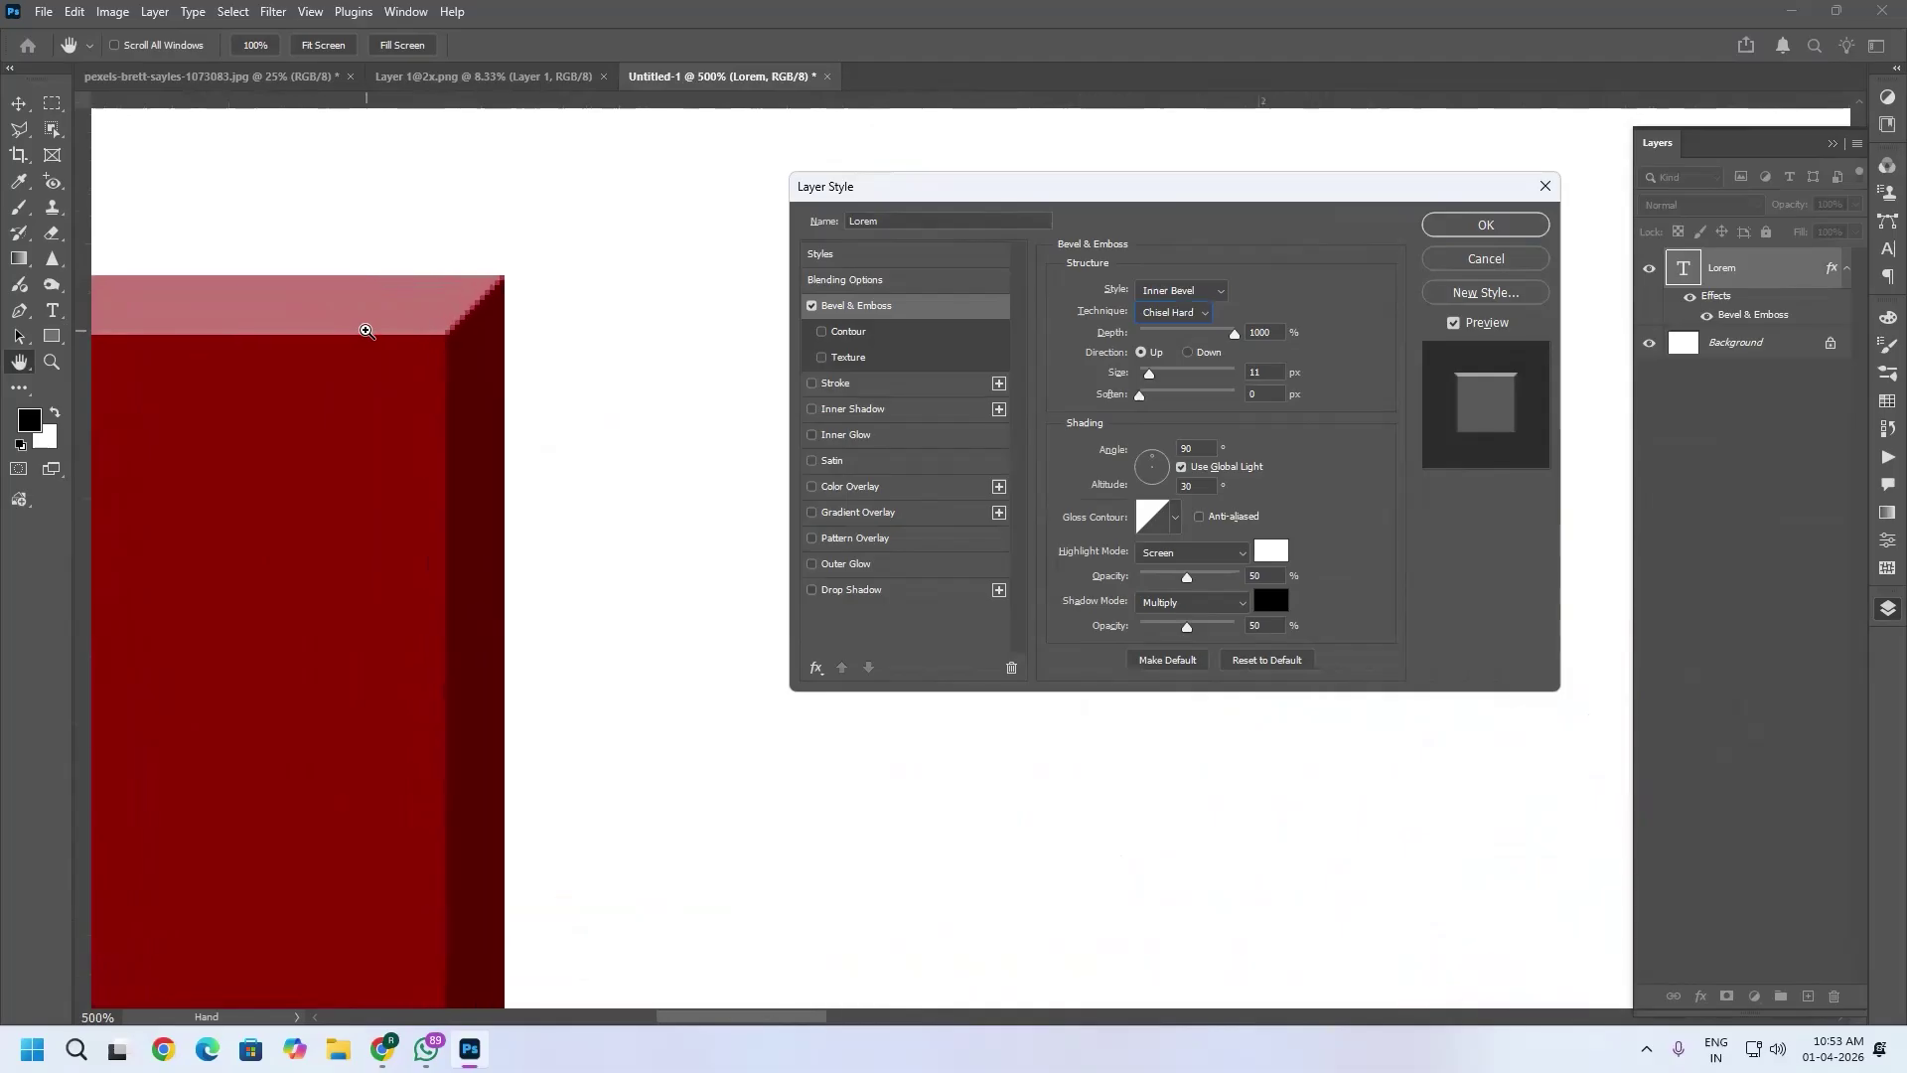
pyautogui.press('alt')
pyautogui.keyDown('ctrl'); pyautogui.keyDown('alt'); pyautogui.click(341, 324); pyautogui.keyUp('alt'); pyautogui.keyUp('ctrl')
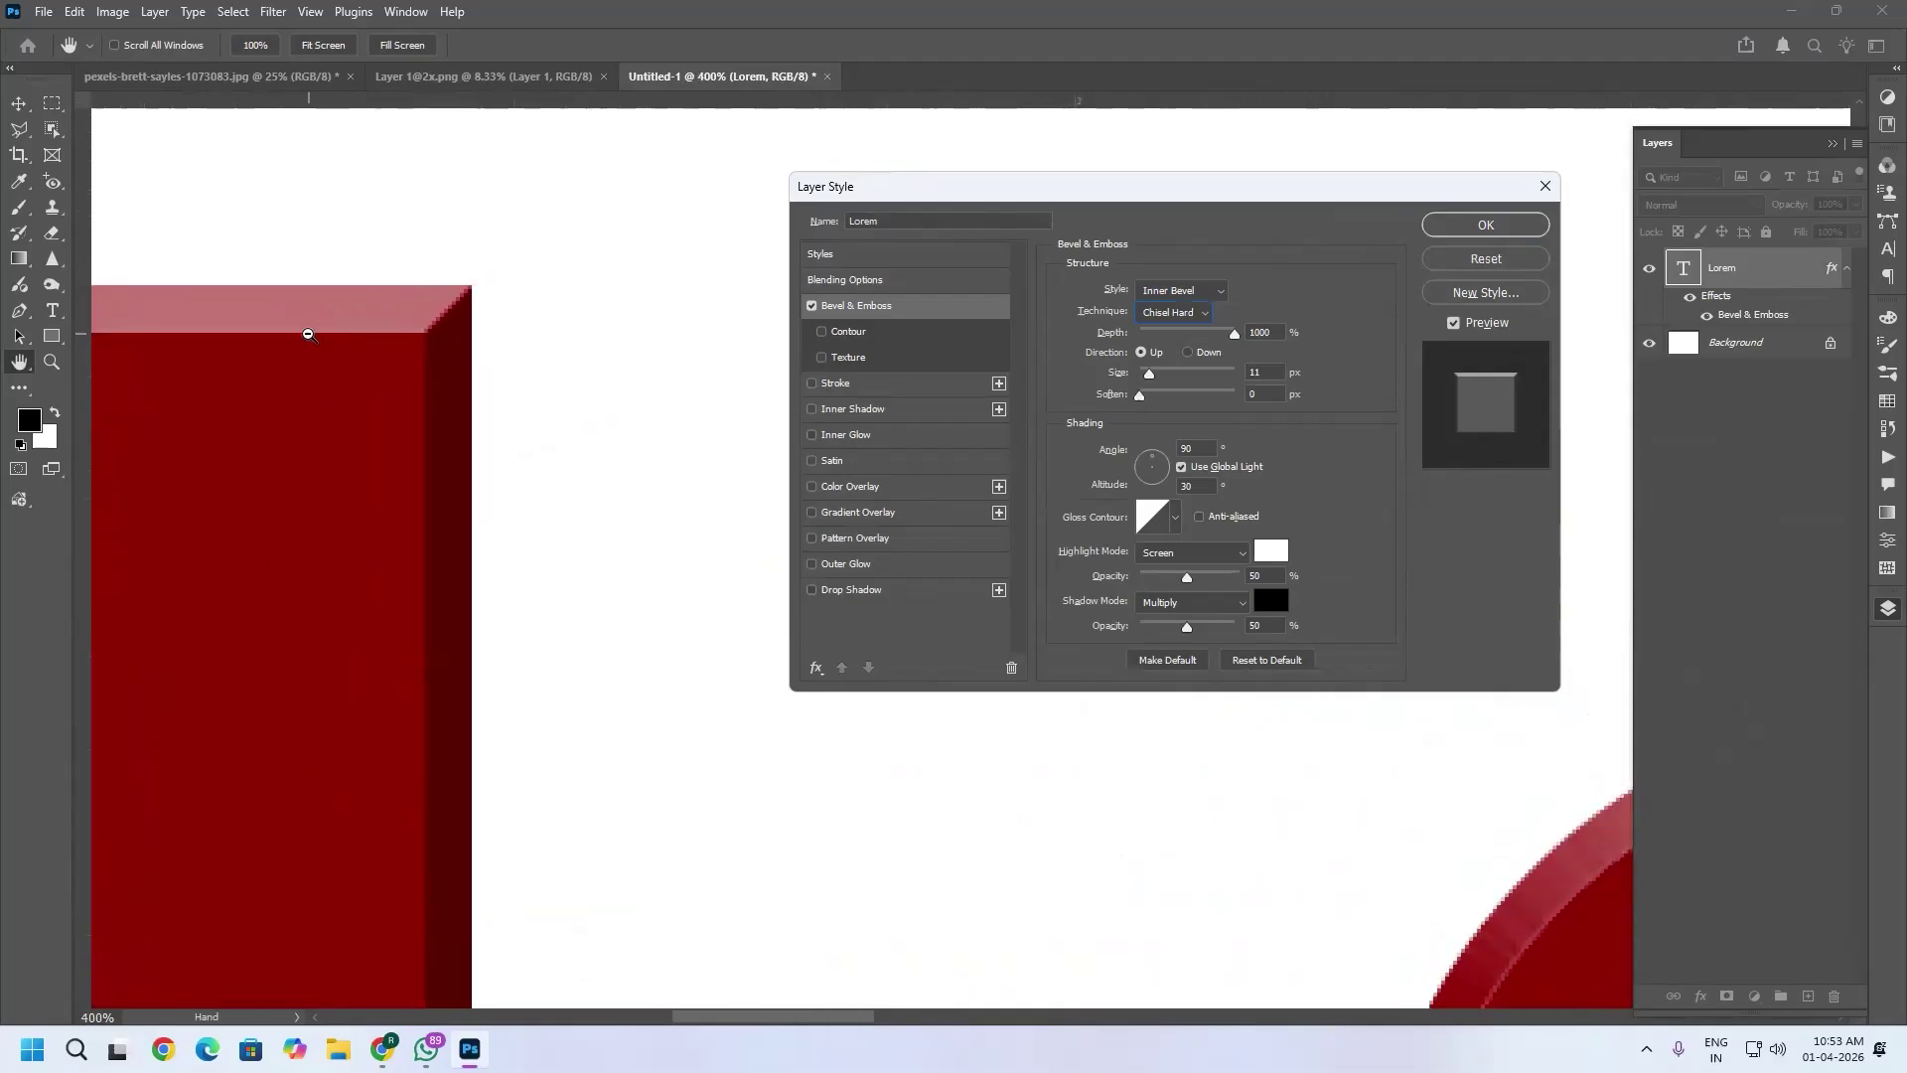
pyautogui.keyDown('ctrl'); pyautogui.keyDown('alt'); pyautogui.click(302, 329); pyautogui.keyUp('alt'); pyautogui.keyUp('ctrl')
pyautogui.keyDown('ctrl'); pyautogui.keyDown('alt'); pyautogui.click(281, 341); pyautogui.keyUp('alt'); pyautogui.keyUp('ctrl')
pyautogui.moveTo(362, 556); pyautogui.dragTo(476, 447)
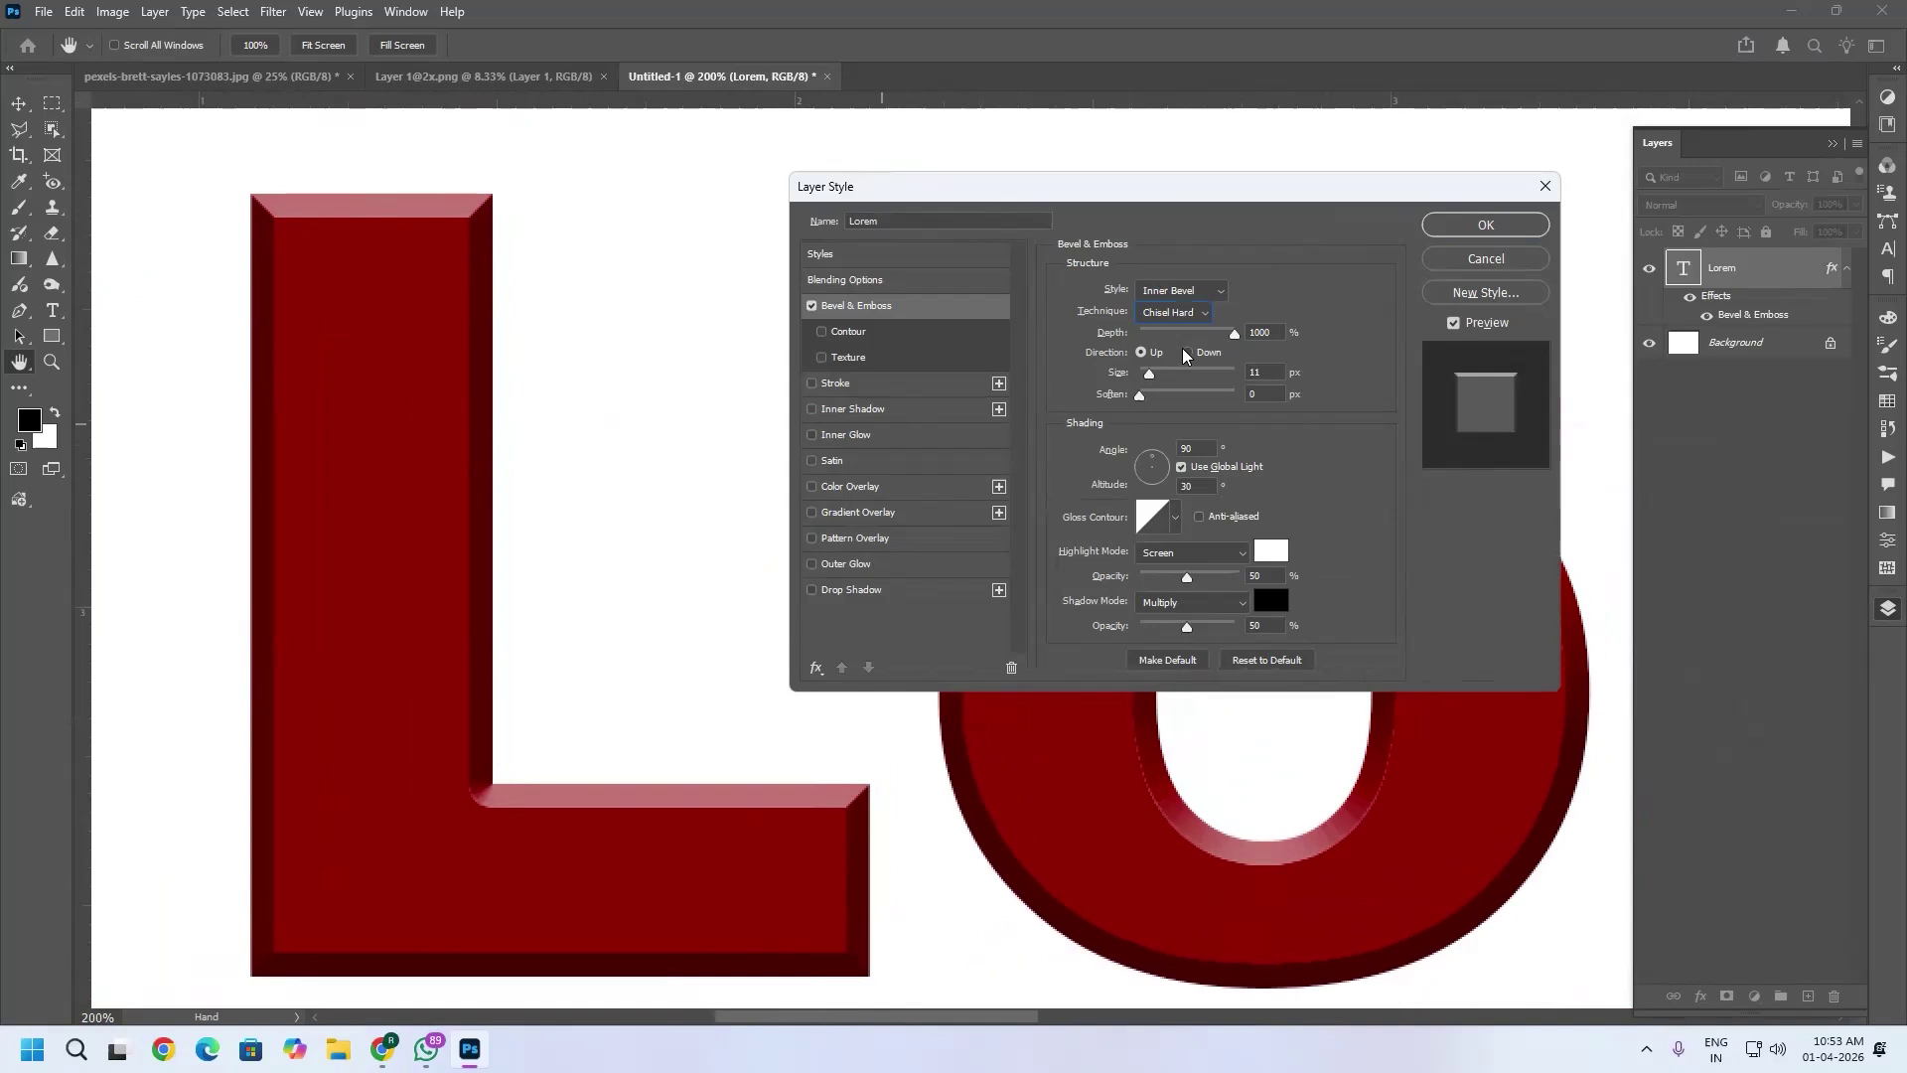
# Set the bevel depth to 802% and compare the Down and Up directions, keeping Up.
pyautogui.moveTo(1235, 339); pyautogui.dragTo(1216, 341)
pyautogui.click(1202, 354)
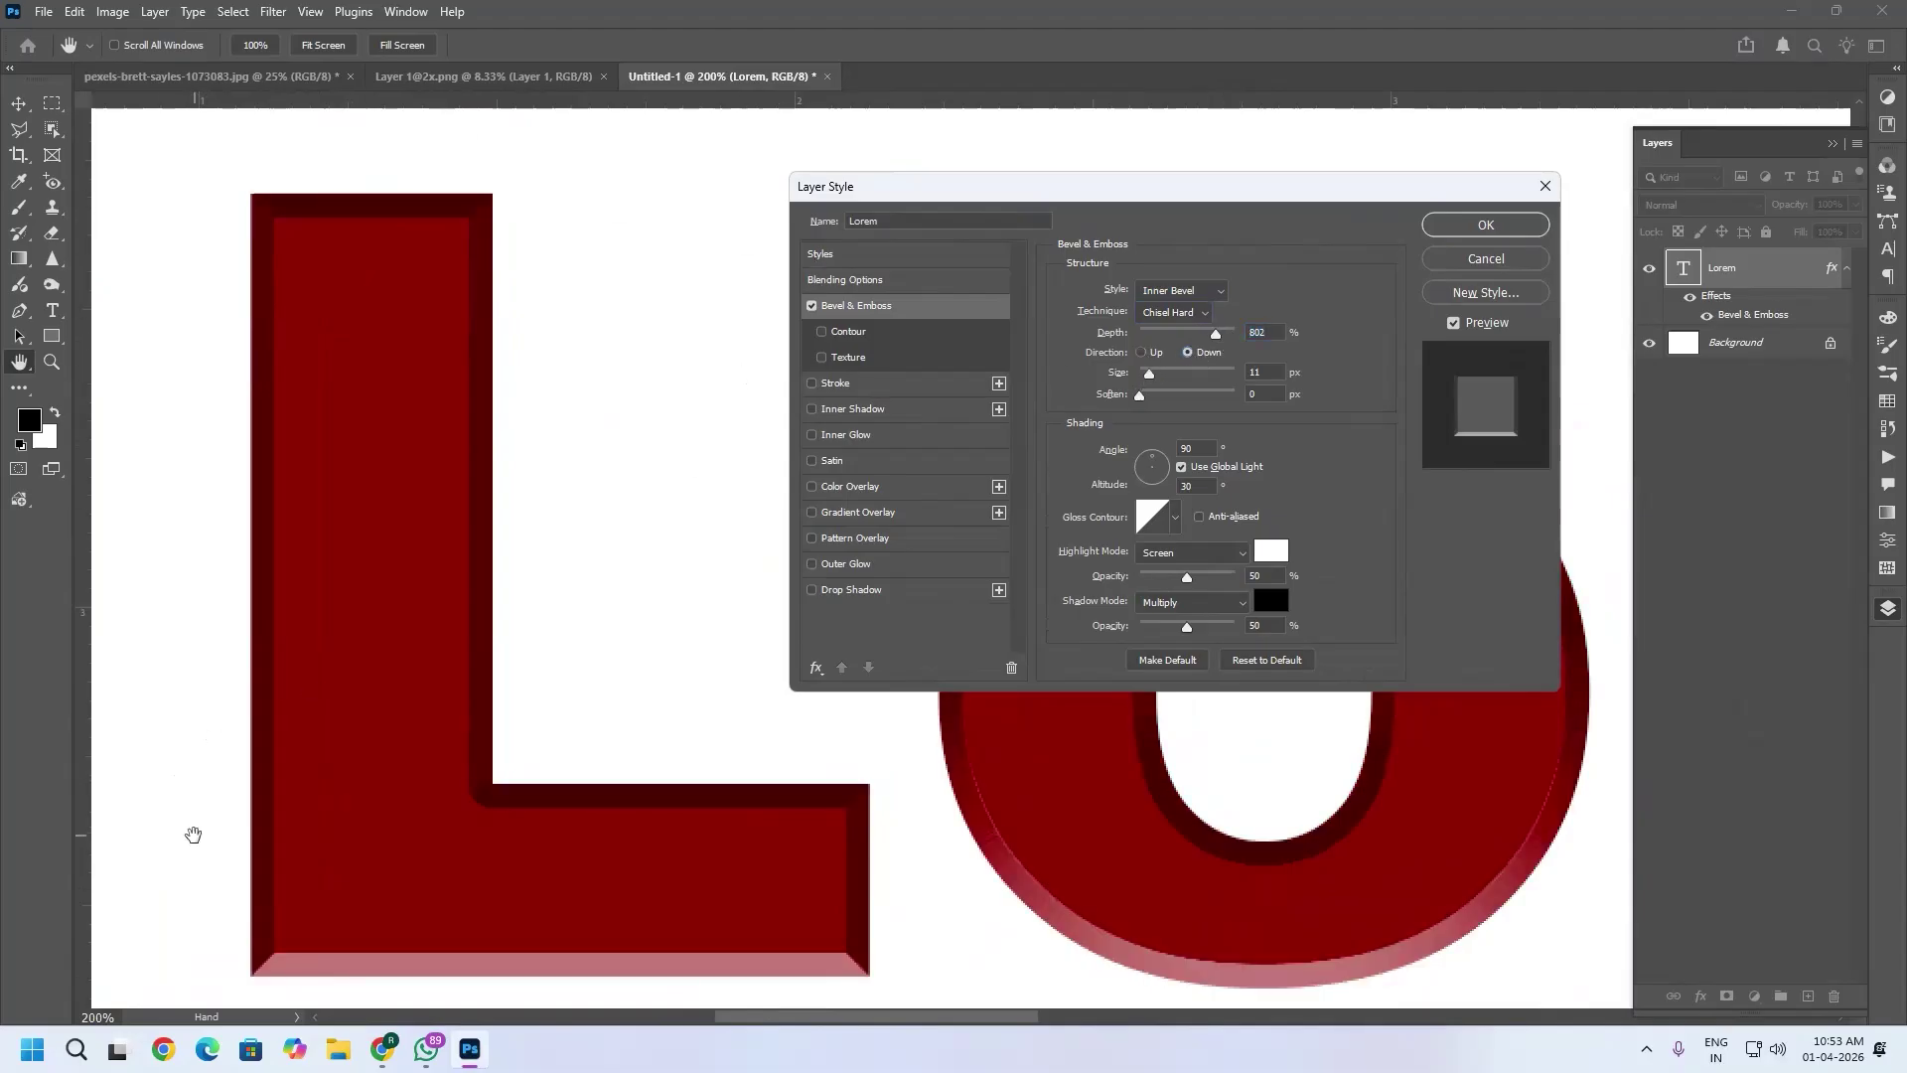
pyautogui.click(1159, 352)
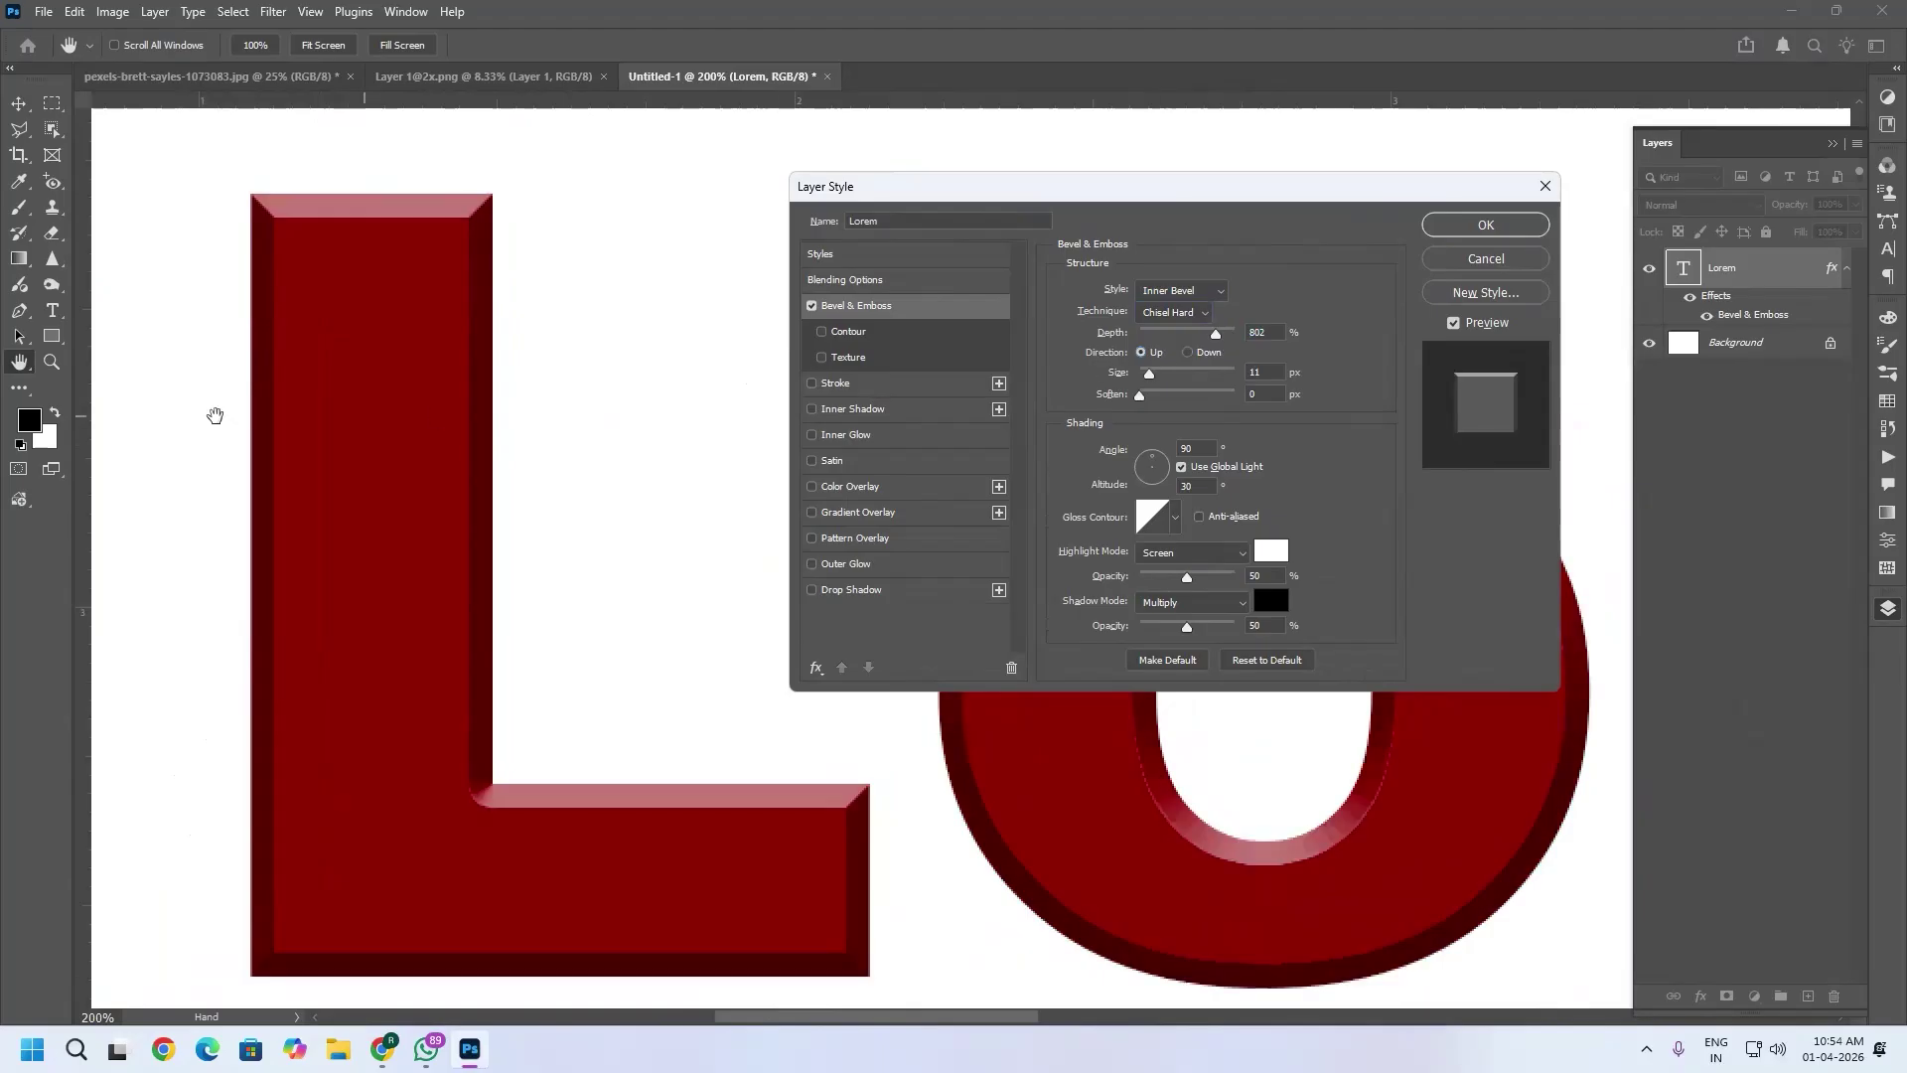
pyautogui.click(1208, 353)
pyautogui.click(1142, 353)
# Set the bevel size to 18 px and soften to 9 px, with a shading angle of 36° and altitude of 26°.
pyautogui.moveTo(1150, 376); pyautogui.dragTo(1155, 380)
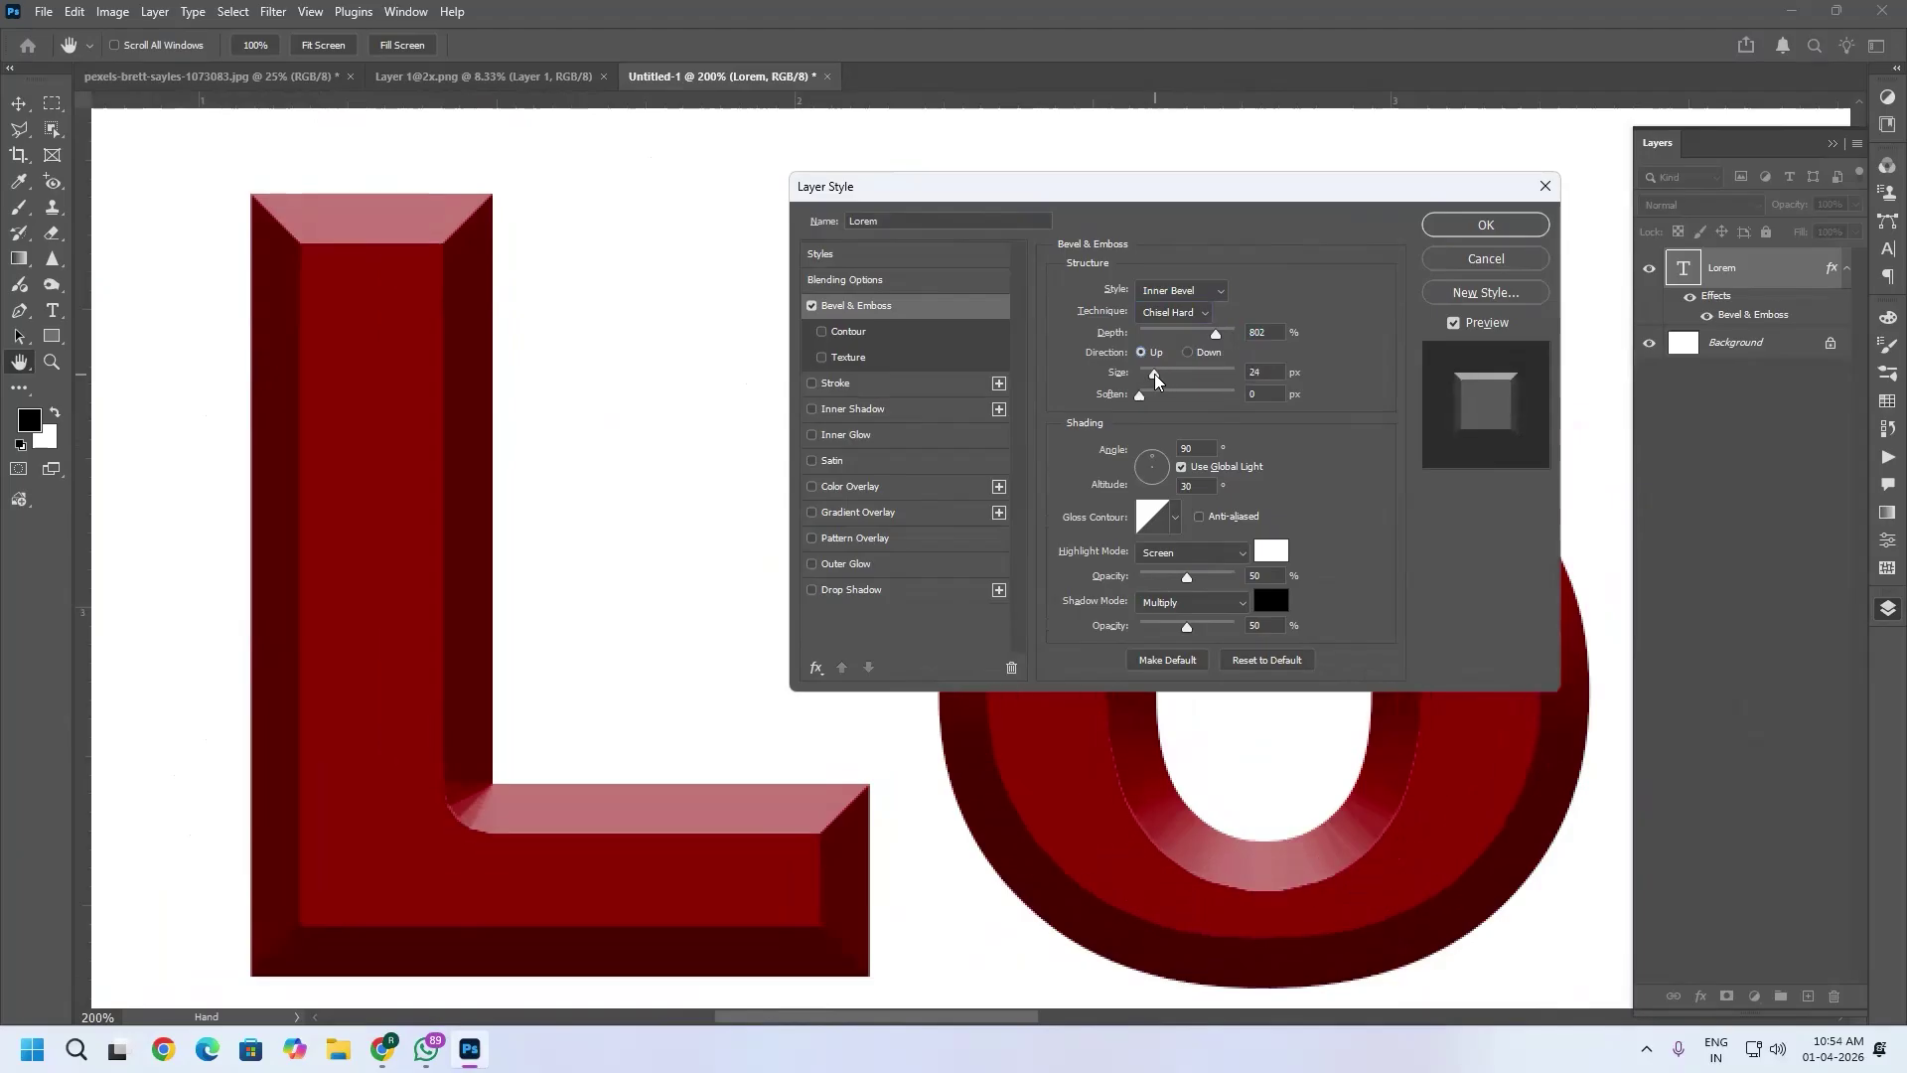
pyautogui.moveTo(1155, 379); pyautogui.dragTo(1178, 431)
pyautogui.click(1152, 376)
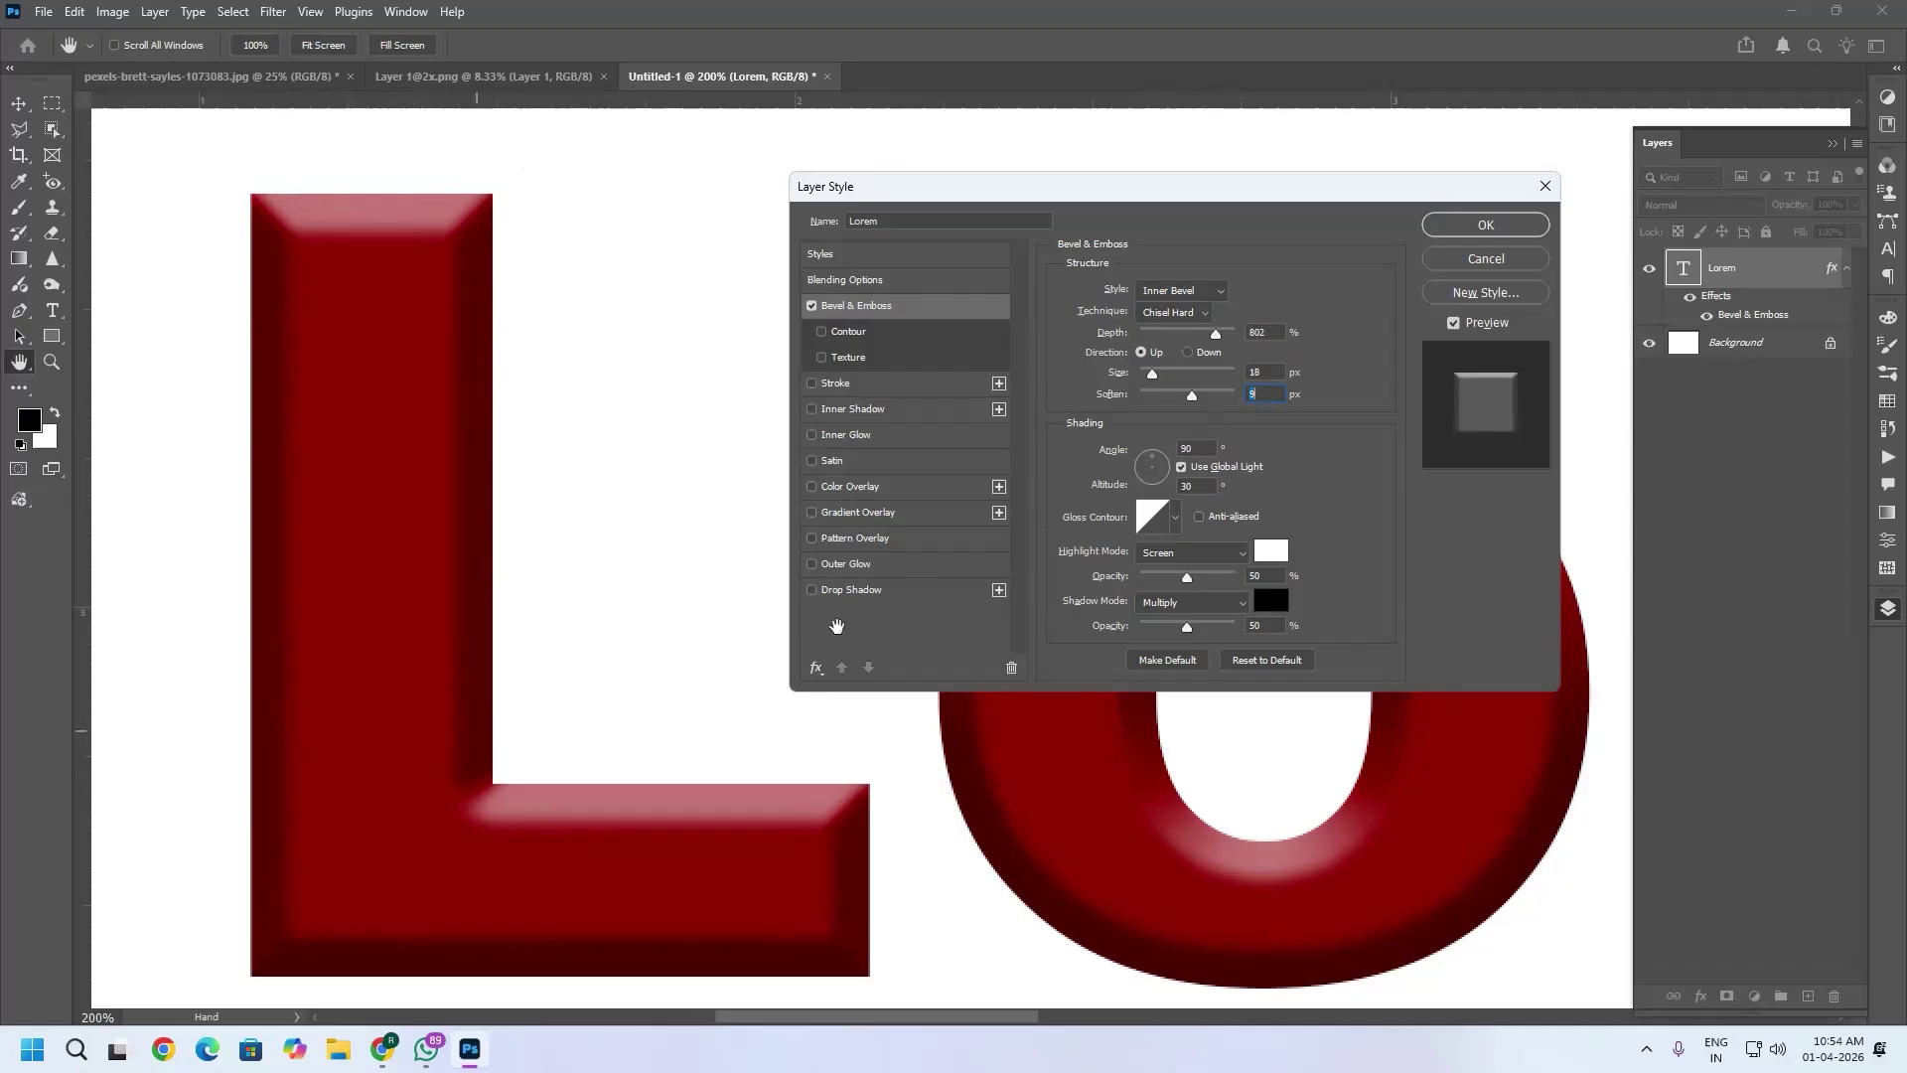
pyautogui.moveTo(1154, 461)
pyautogui.mouseDown()
pyautogui.moveTo(1124, 471)
pyautogui.moveTo(1158, 459)
pyautogui.mouseUp()
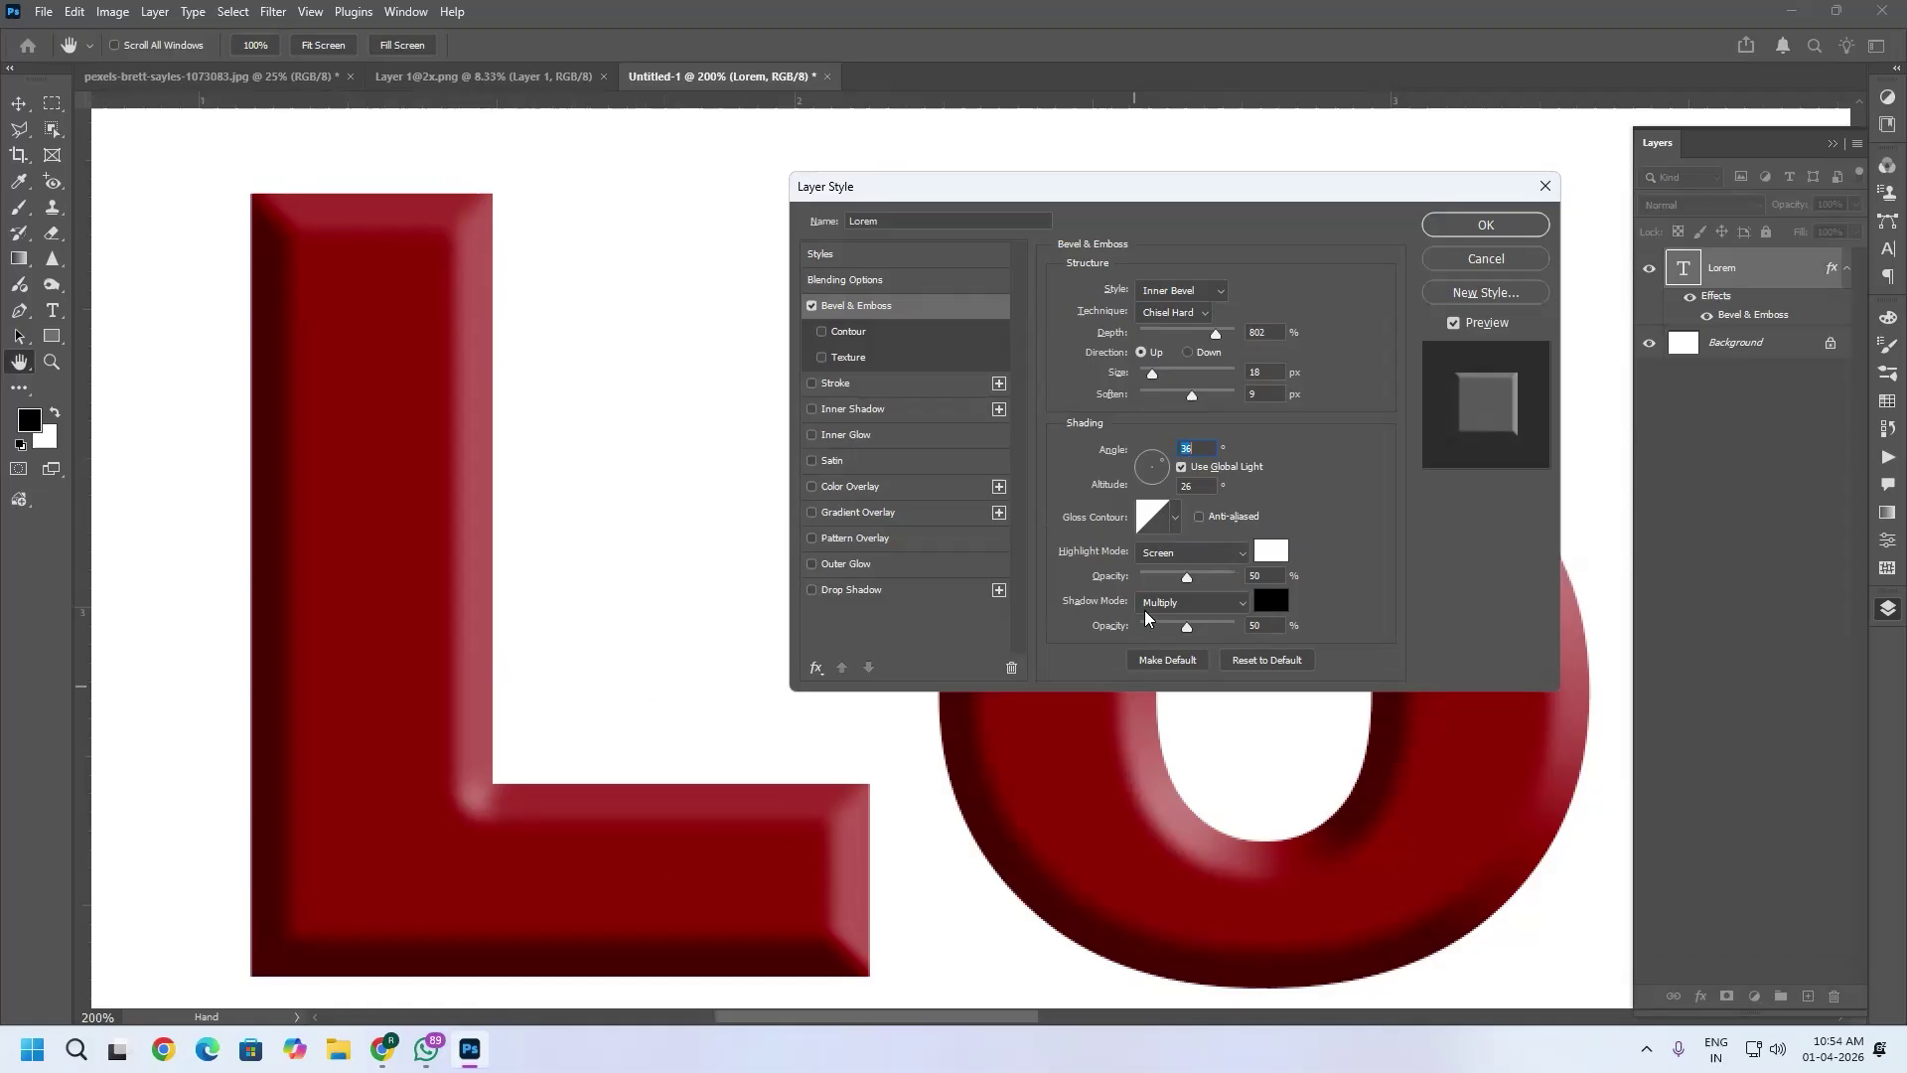
# Try several gloss contour presets from the first row on the bevel, ending with the sixth, S-shaped curve.
pyautogui.click(1175, 513)
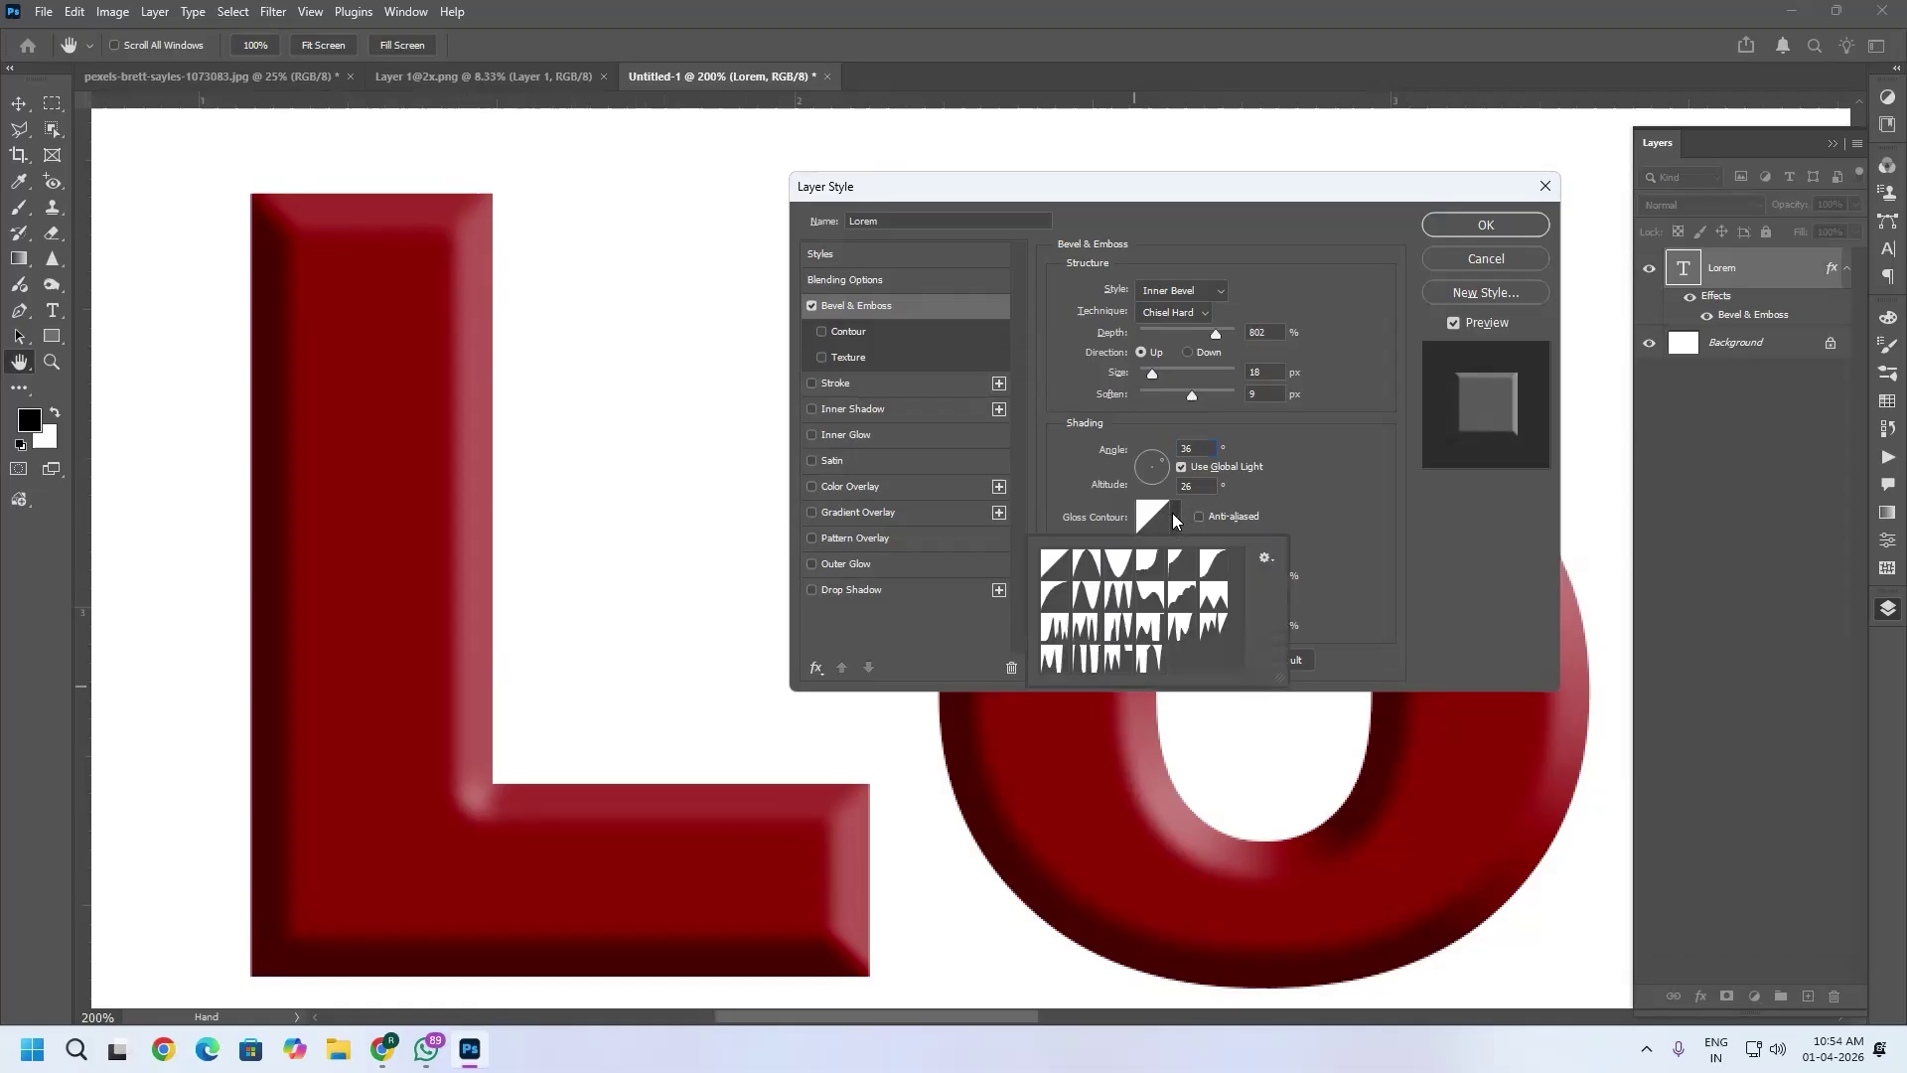
pyautogui.click(1058, 569)
pyautogui.click(1089, 569)
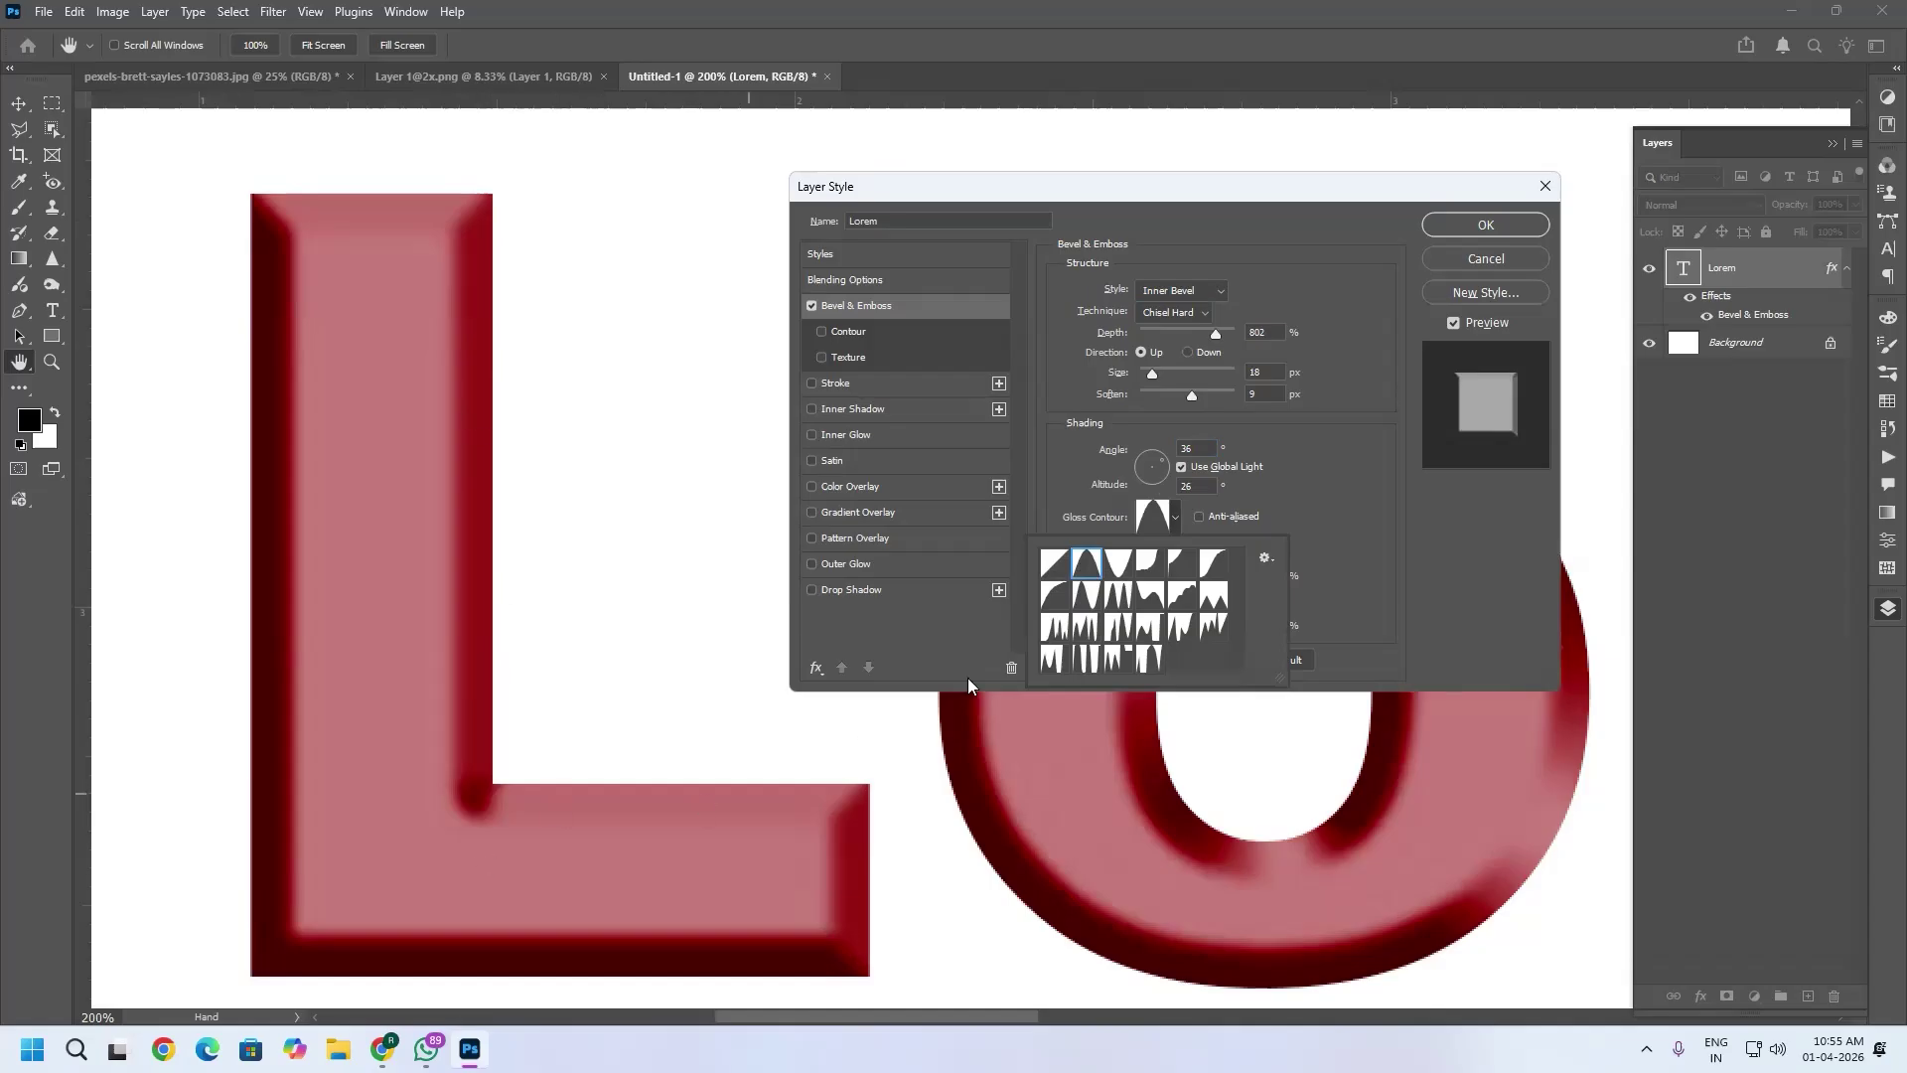
pyautogui.click(1127, 564)
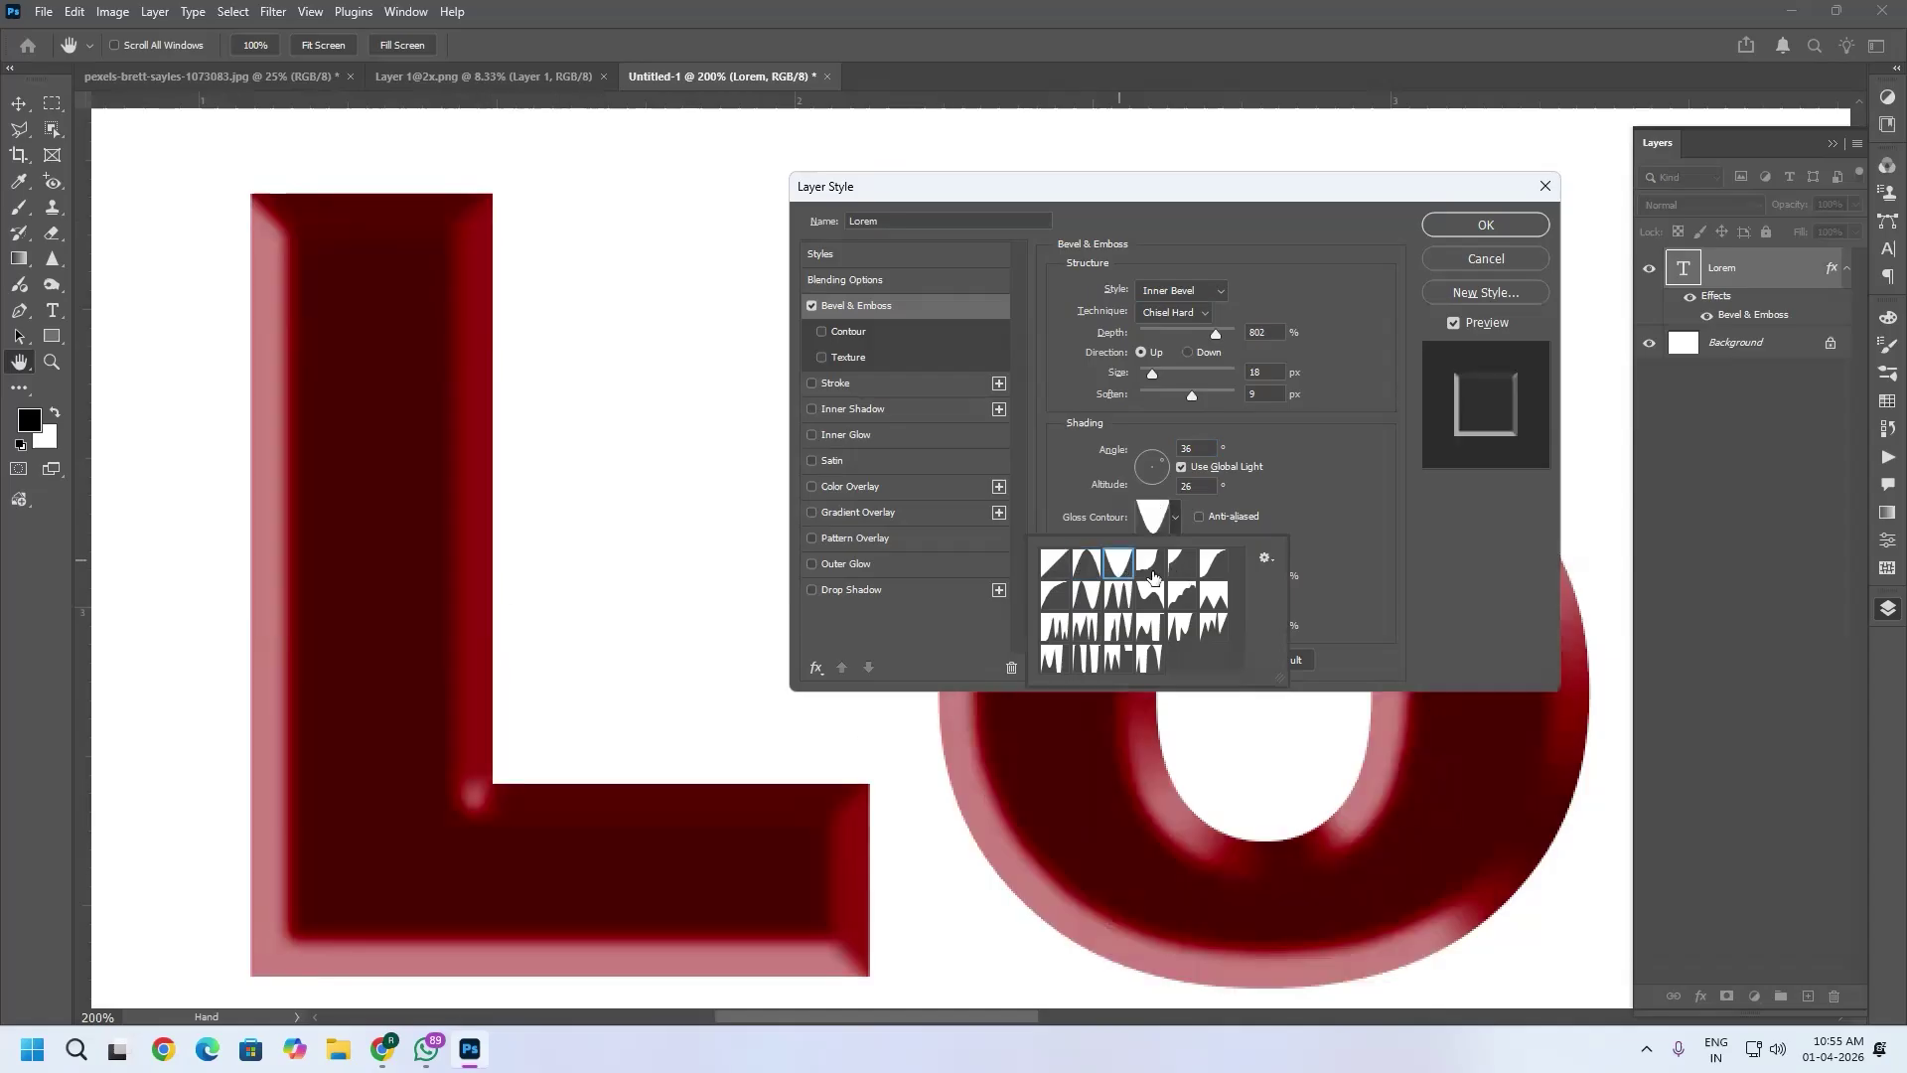
pyautogui.click(1150, 570)
pyautogui.click(1212, 563)
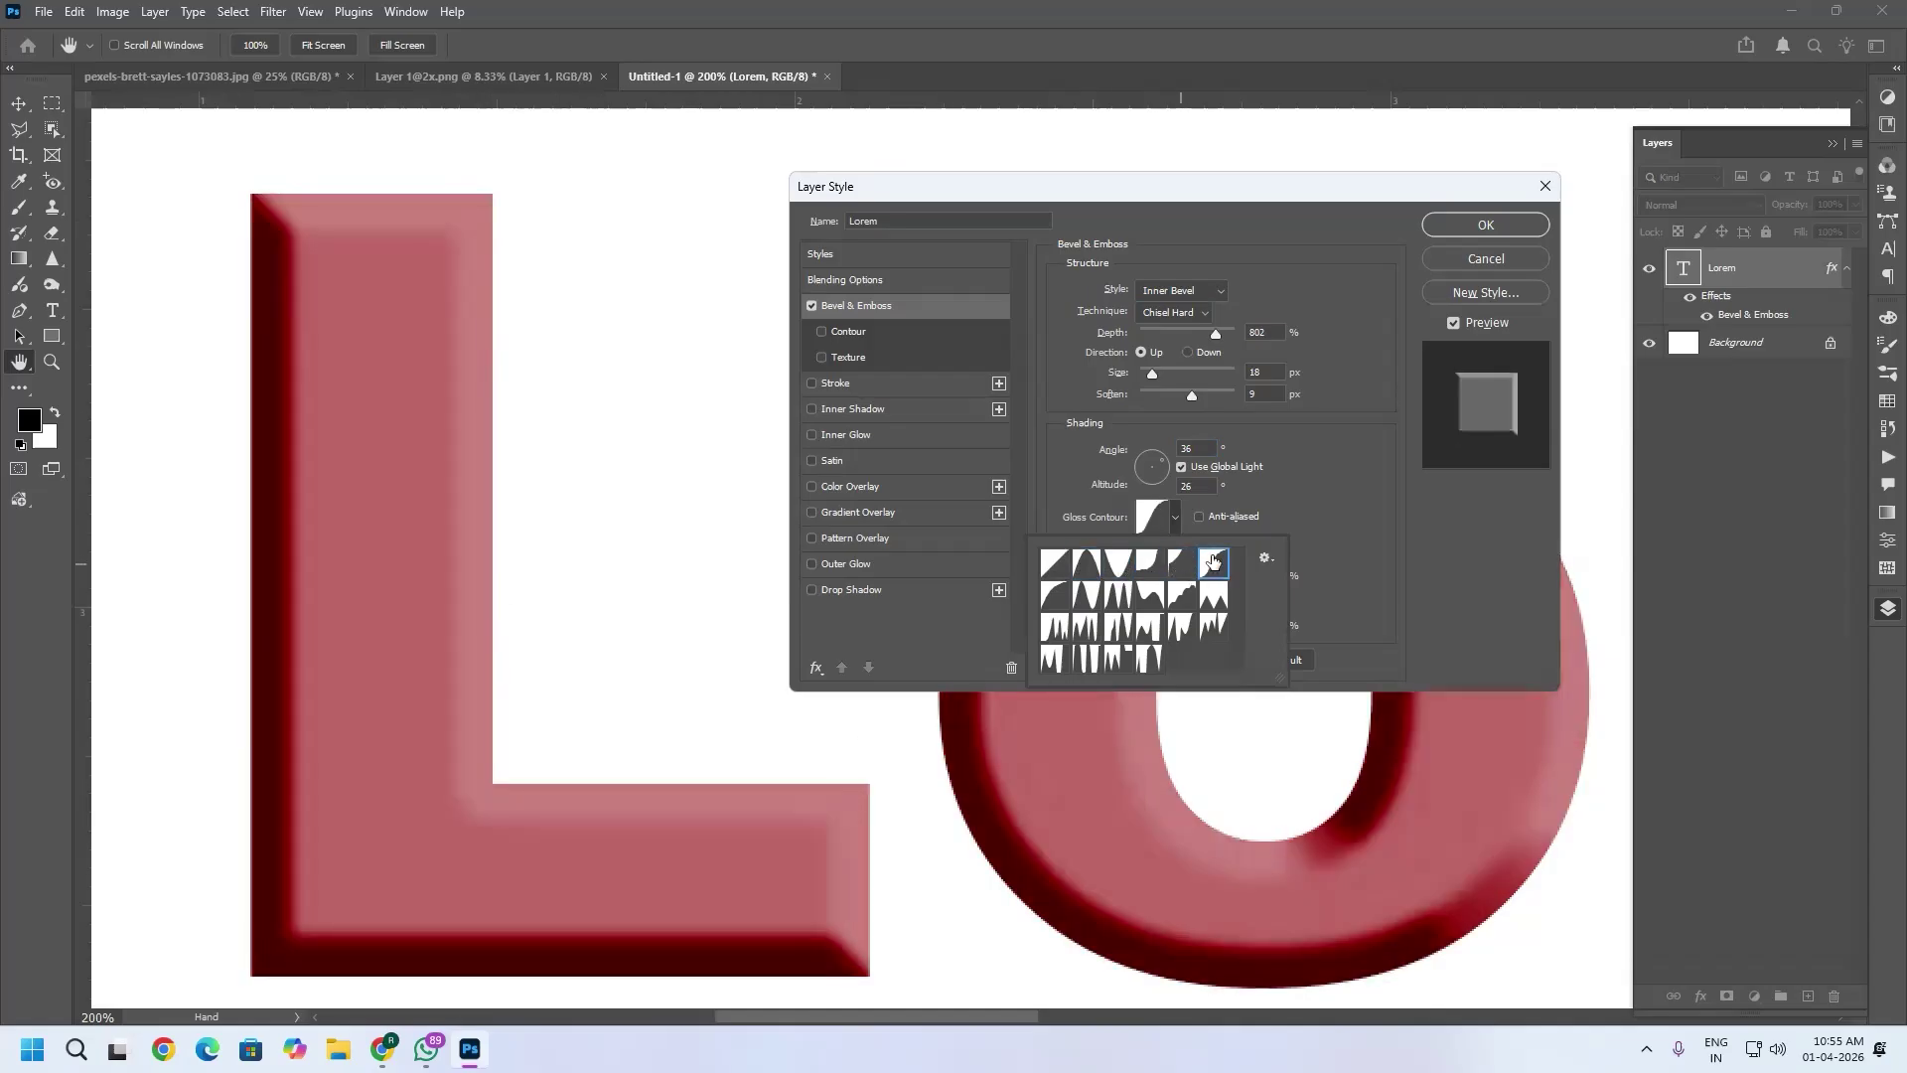
# Try the gloss contour presets in the second, third and fourth rows on the bevel, ending back on the linear preset.
pyautogui.click(1060, 602)
pyautogui.click(1091, 601)
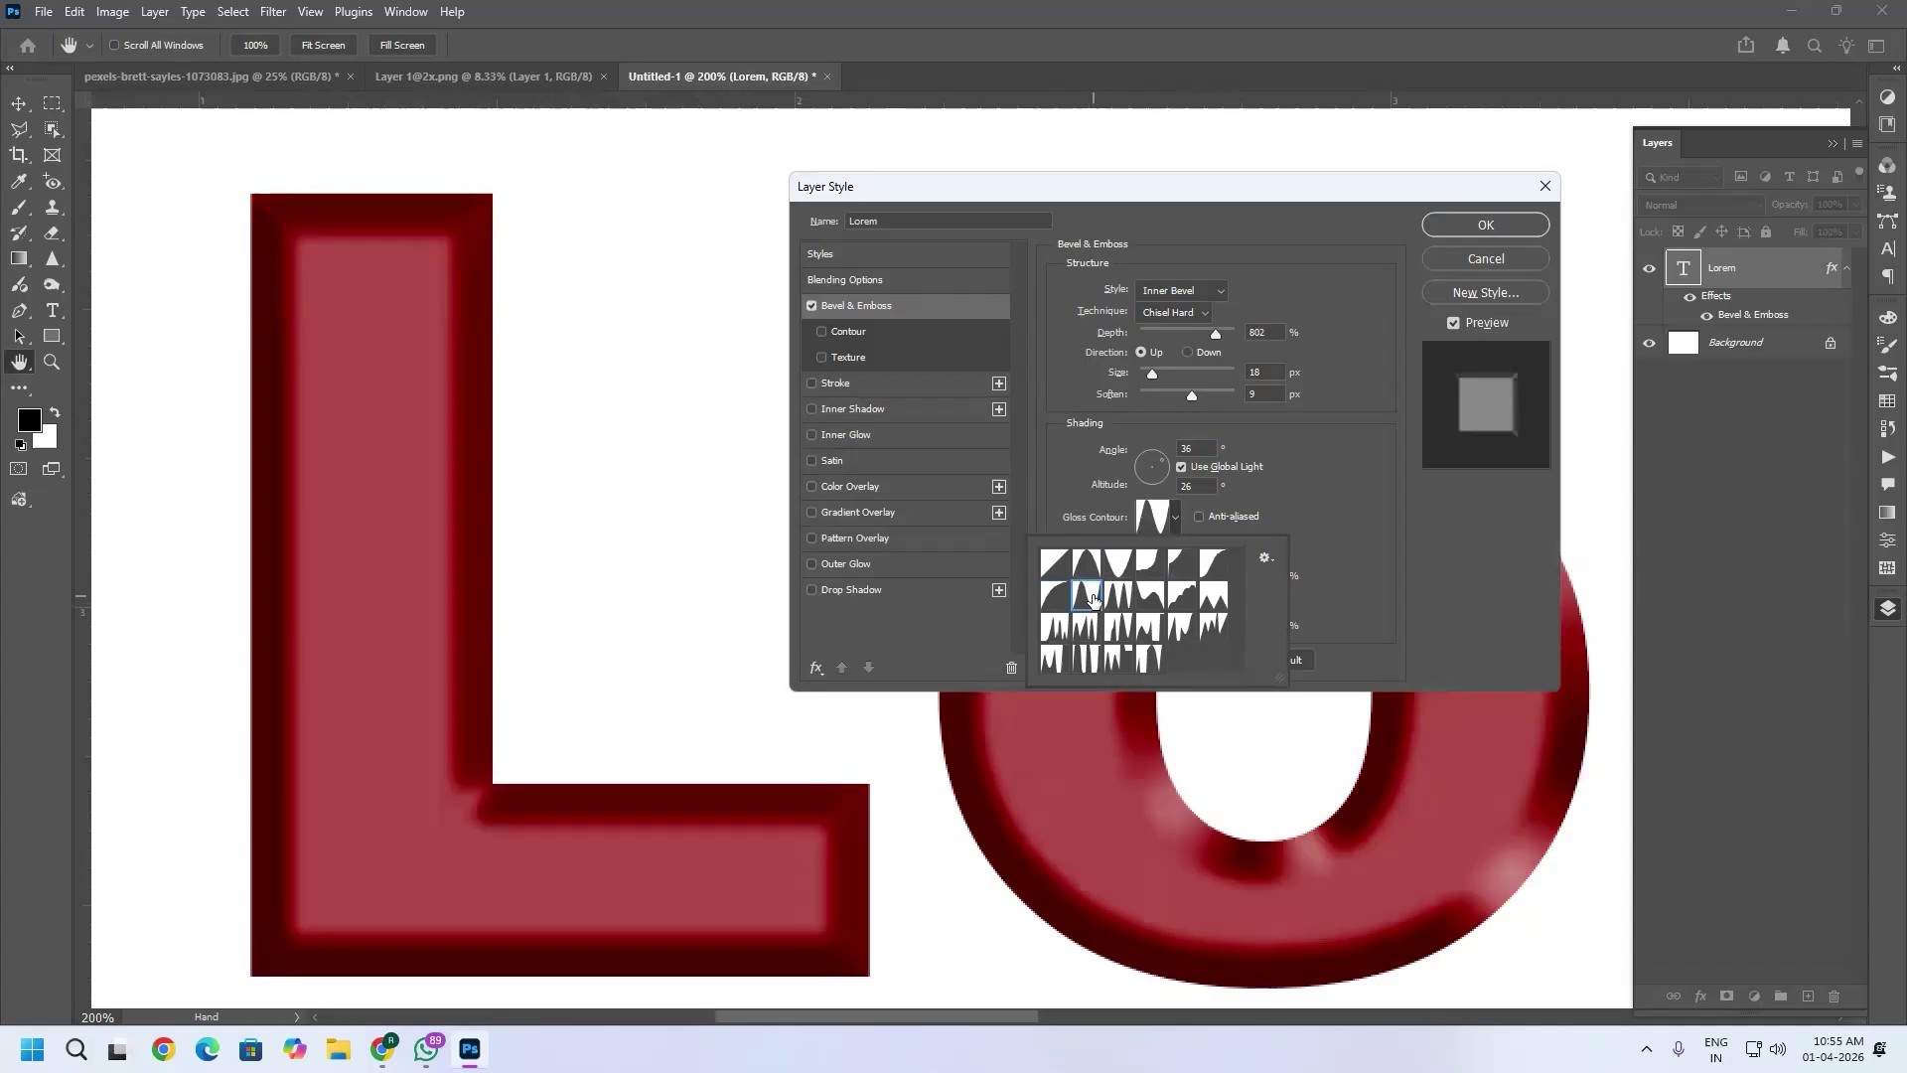
pyautogui.click(1116, 596)
pyautogui.click(1149, 596)
pyautogui.click(1182, 596)
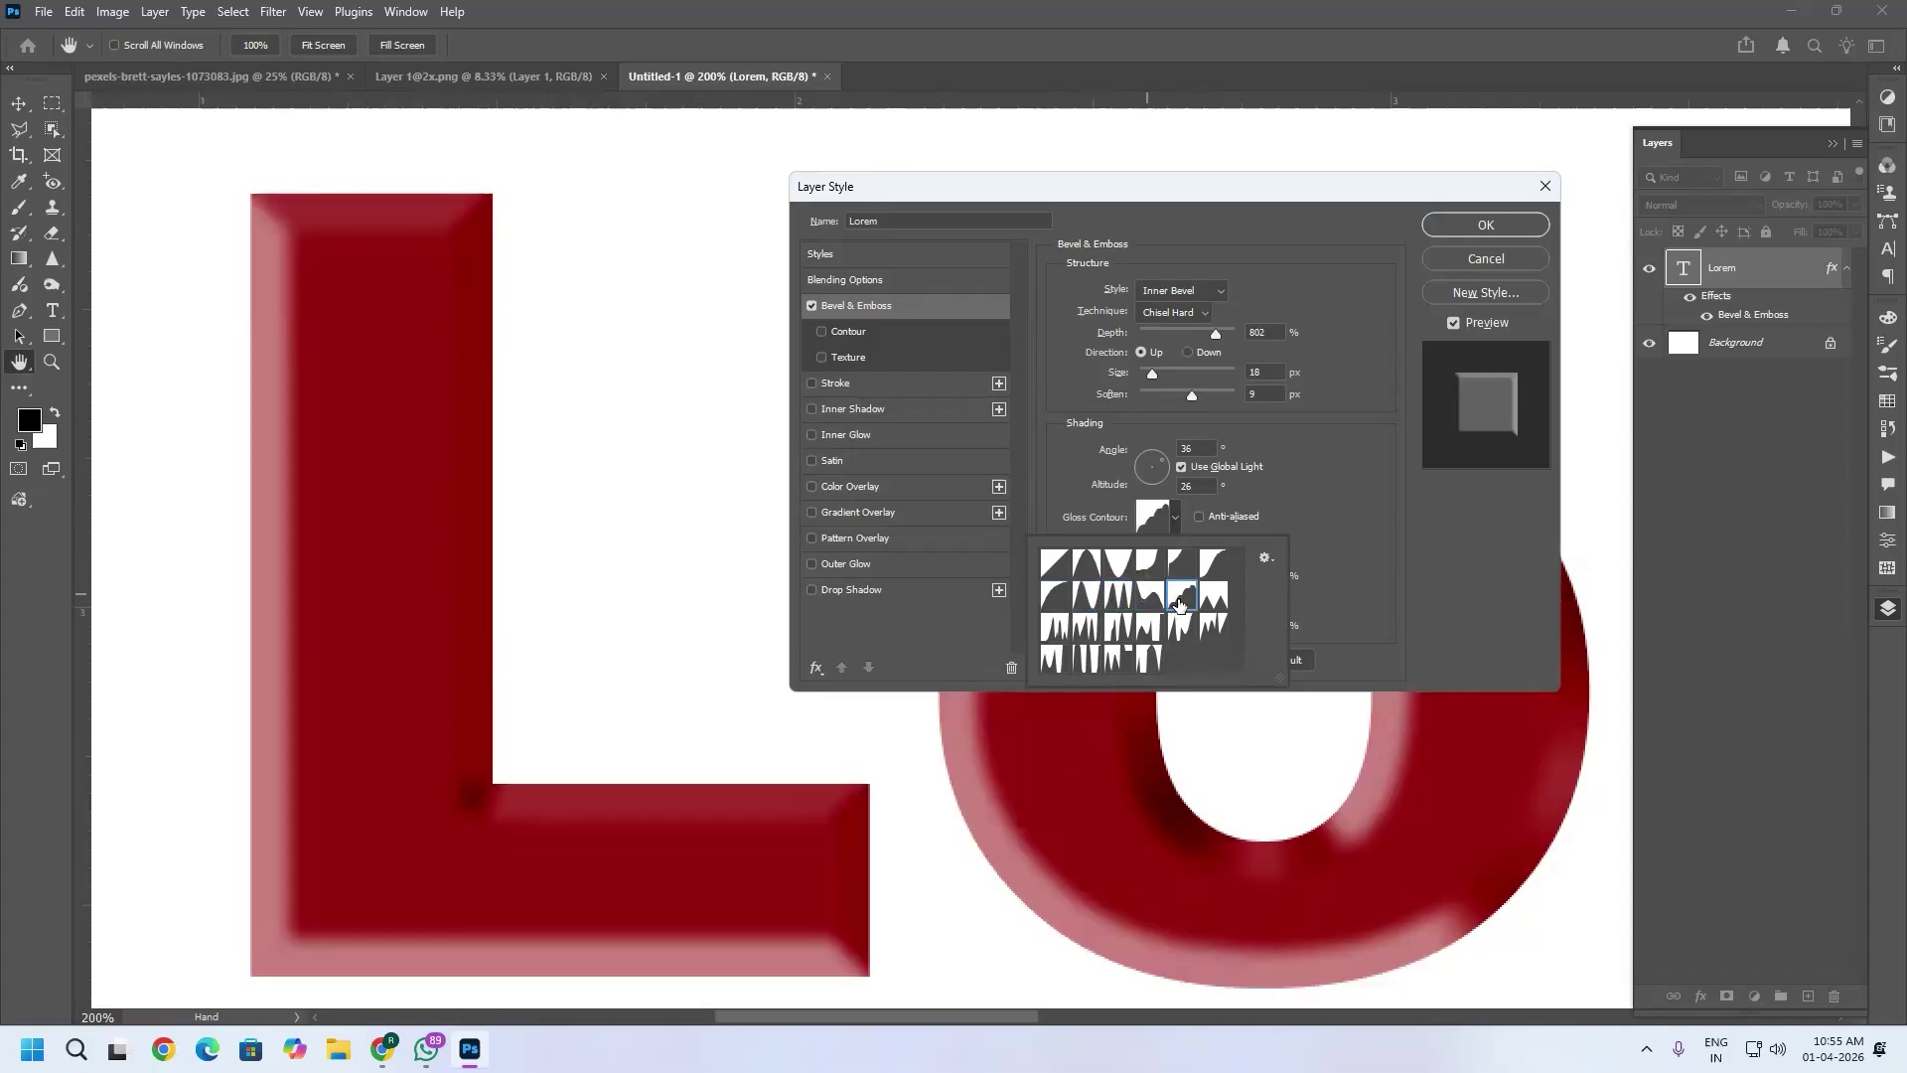
pyautogui.click(1217, 597)
pyautogui.click(1212, 626)
pyautogui.click(1180, 626)
pyautogui.click(1149, 626)
pyautogui.click(1118, 625)
pyautogui.click(1087, 626)
pyautogui.click(1054, 625)
pyautogui.click(1087, 658)
pyautogui.click(1055, 659)
pyautogui.click(1086, 660)
pyautogui.click(1118, 661)
pyautogui.click(1149, 660)
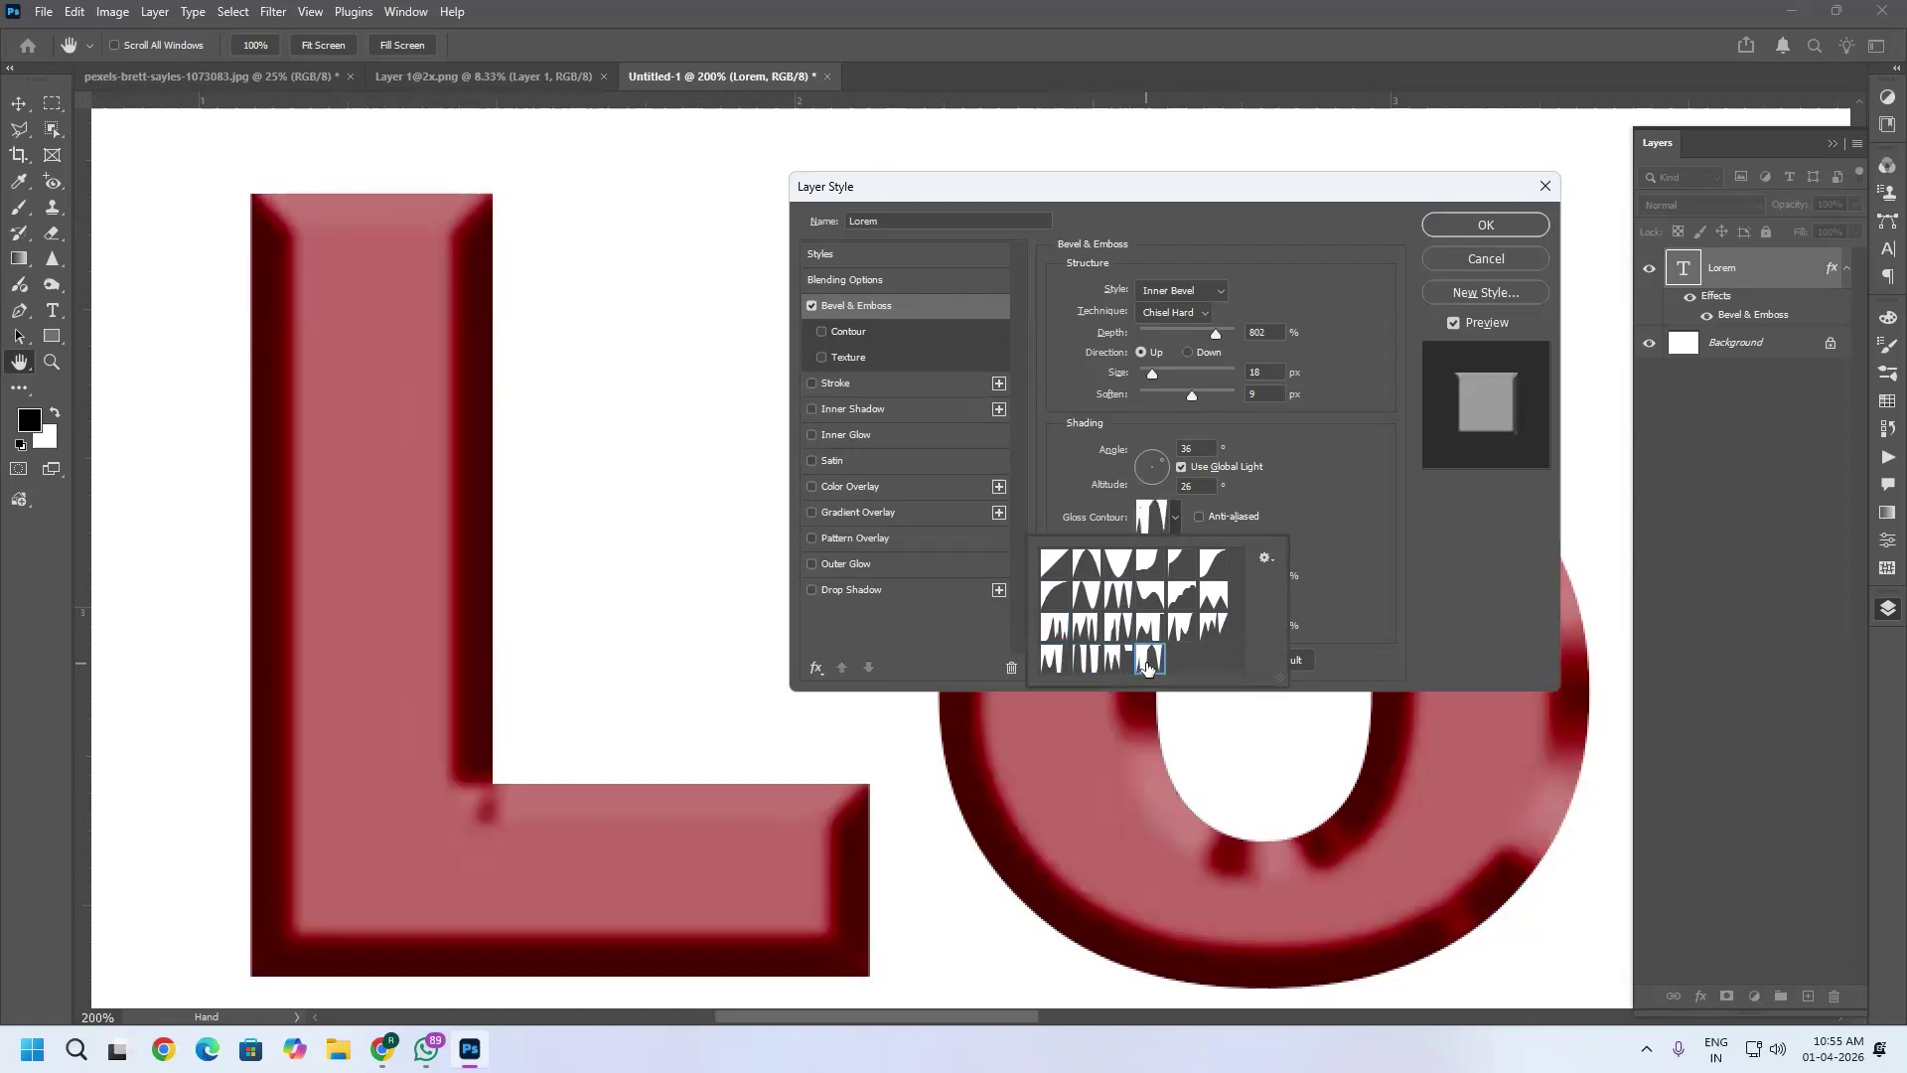
pyautogui.click(1055, 563)
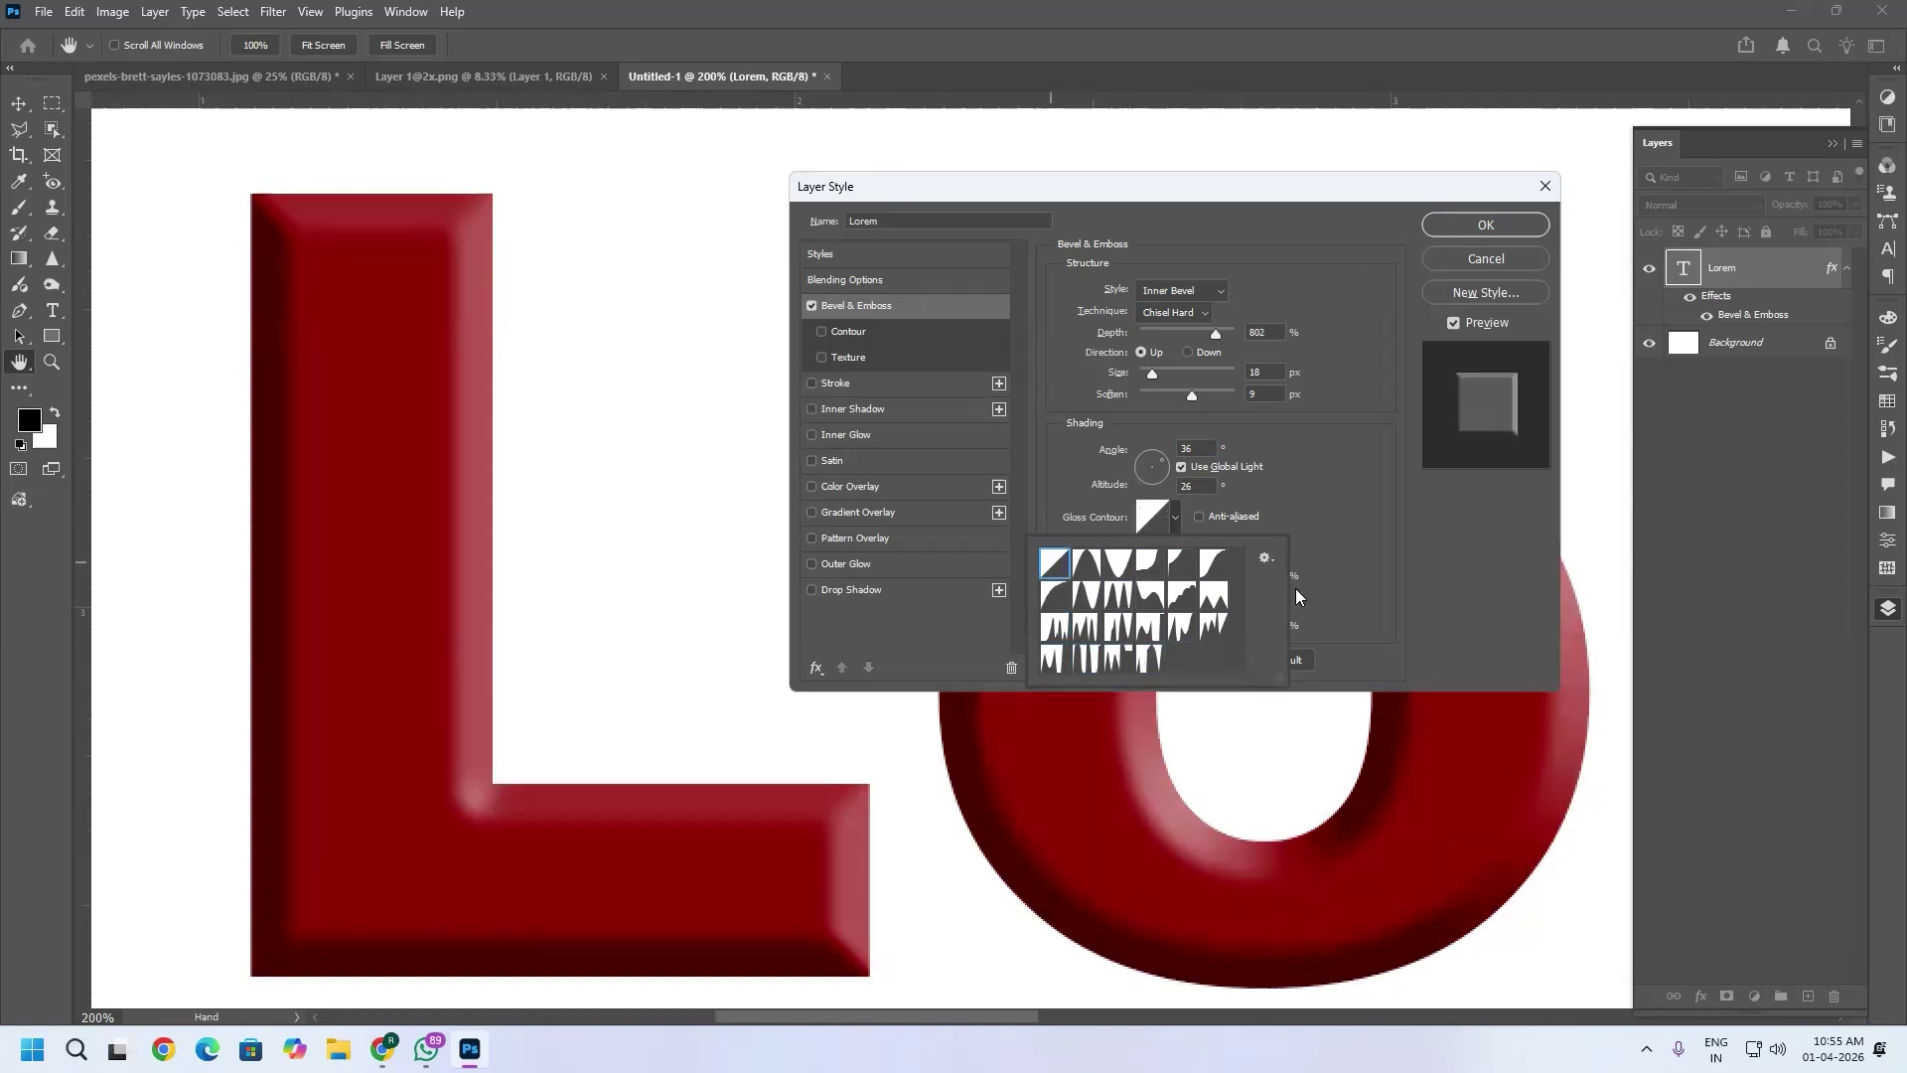
pyautogui.click(1334, 515)
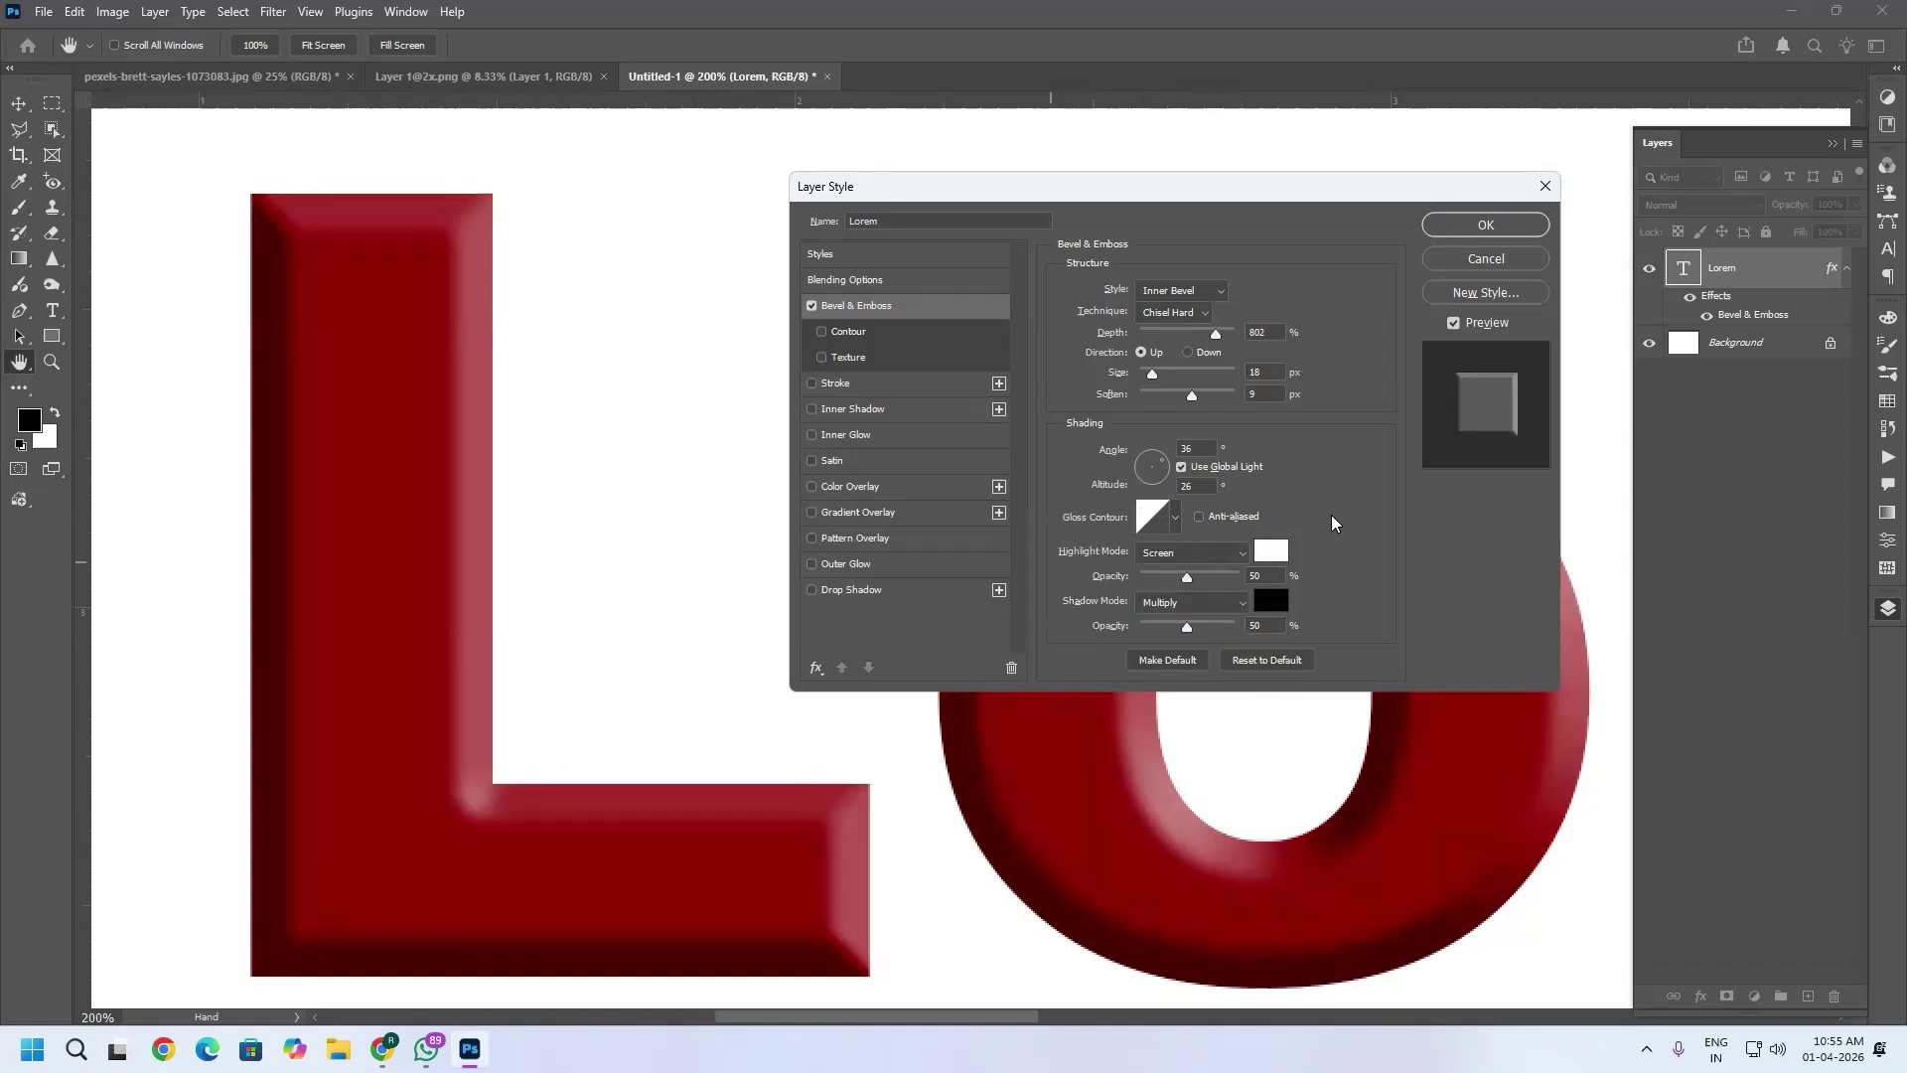
# Open the gloss contour for editing and try the Ring and Custom presets on its curve.
pyautogui.click(1156, 516)
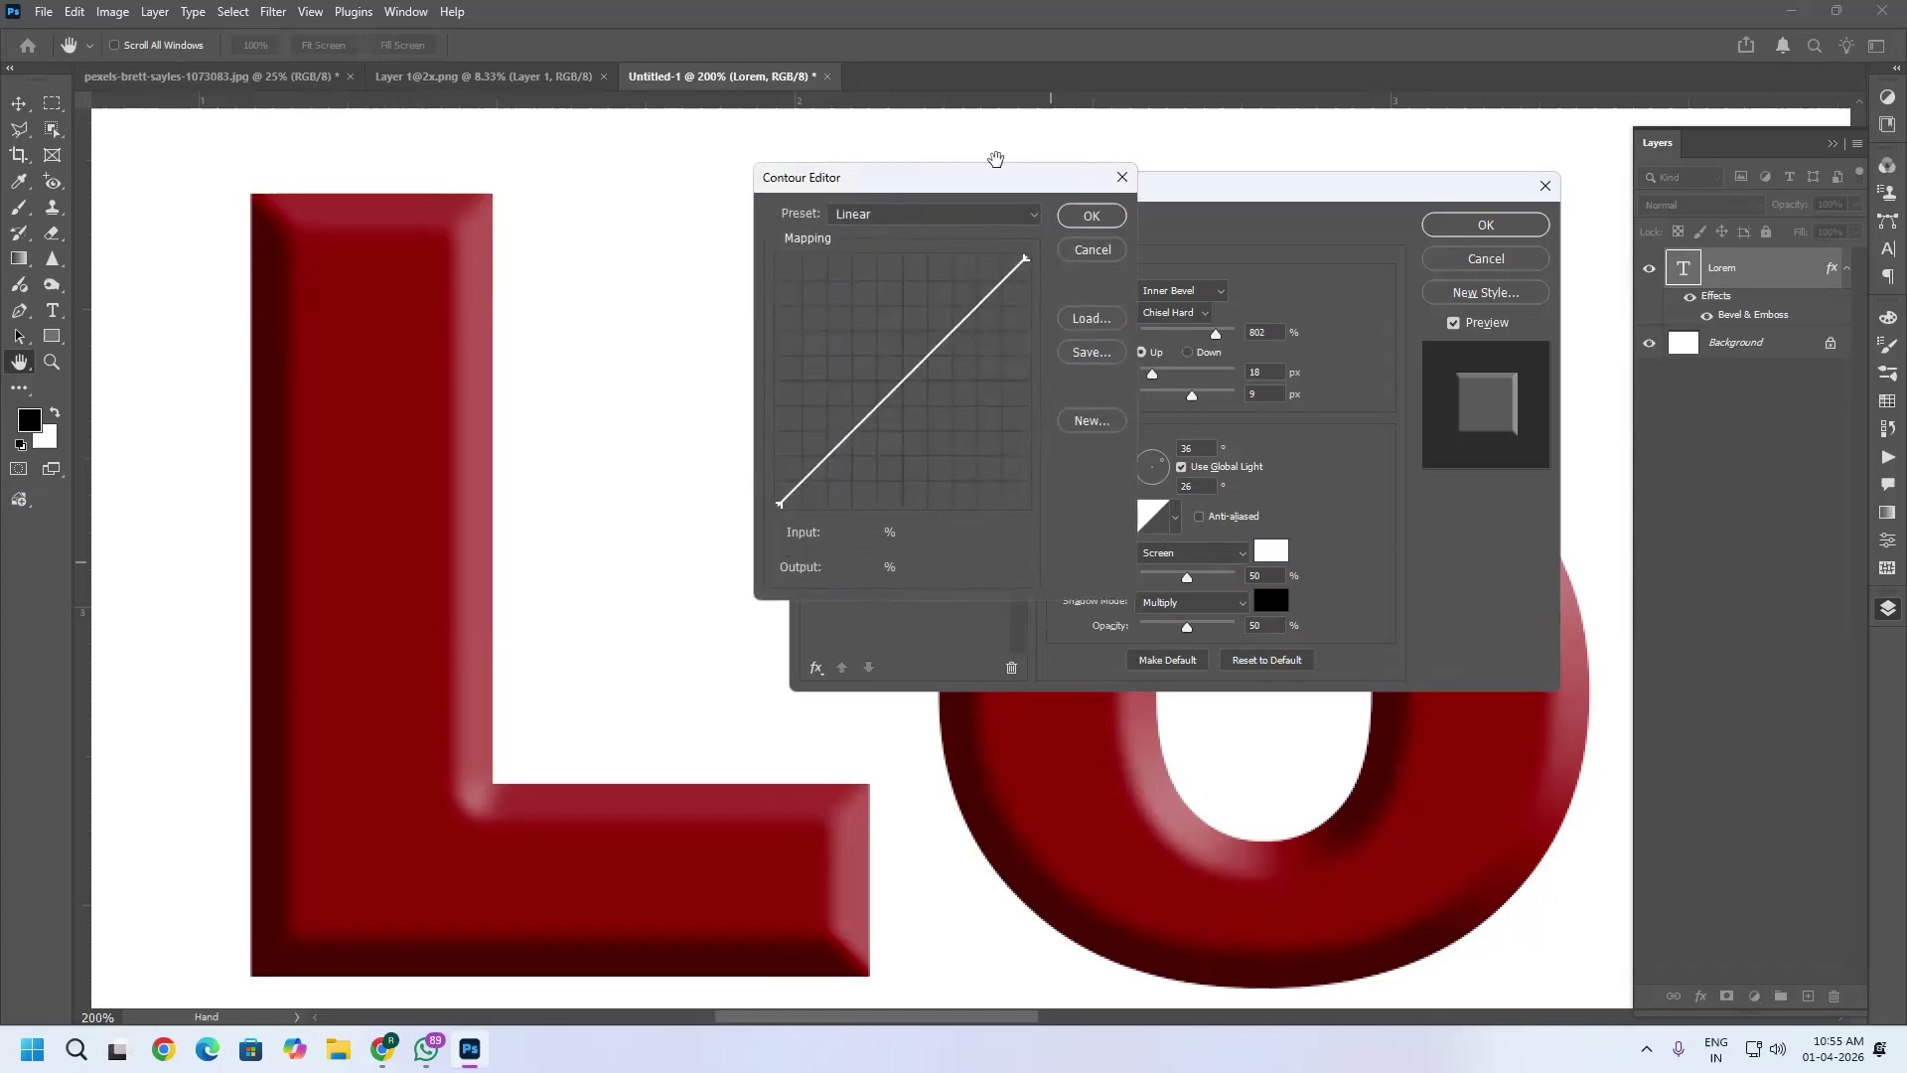
pyautogui.moveTo(872, 181); pyautogui.dragTo(738, 250)
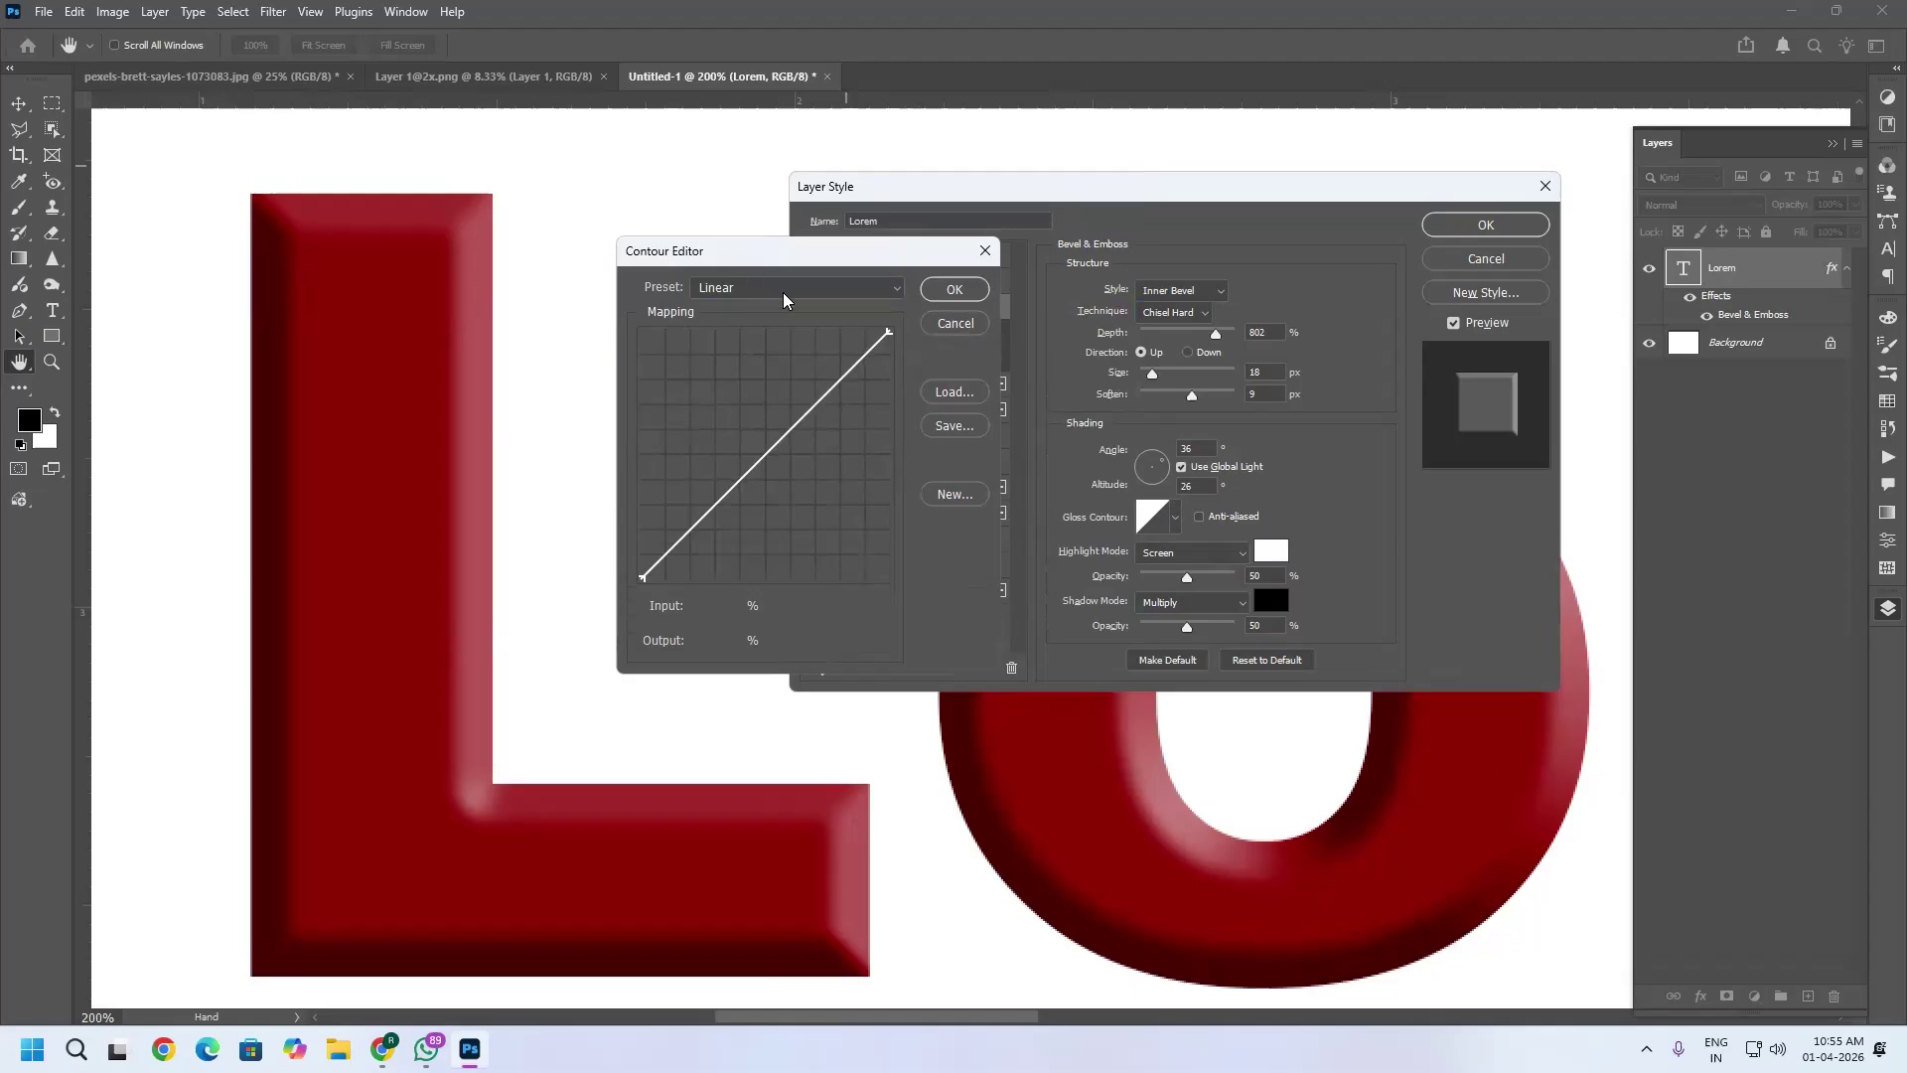
pyautogui.click(824, 290)
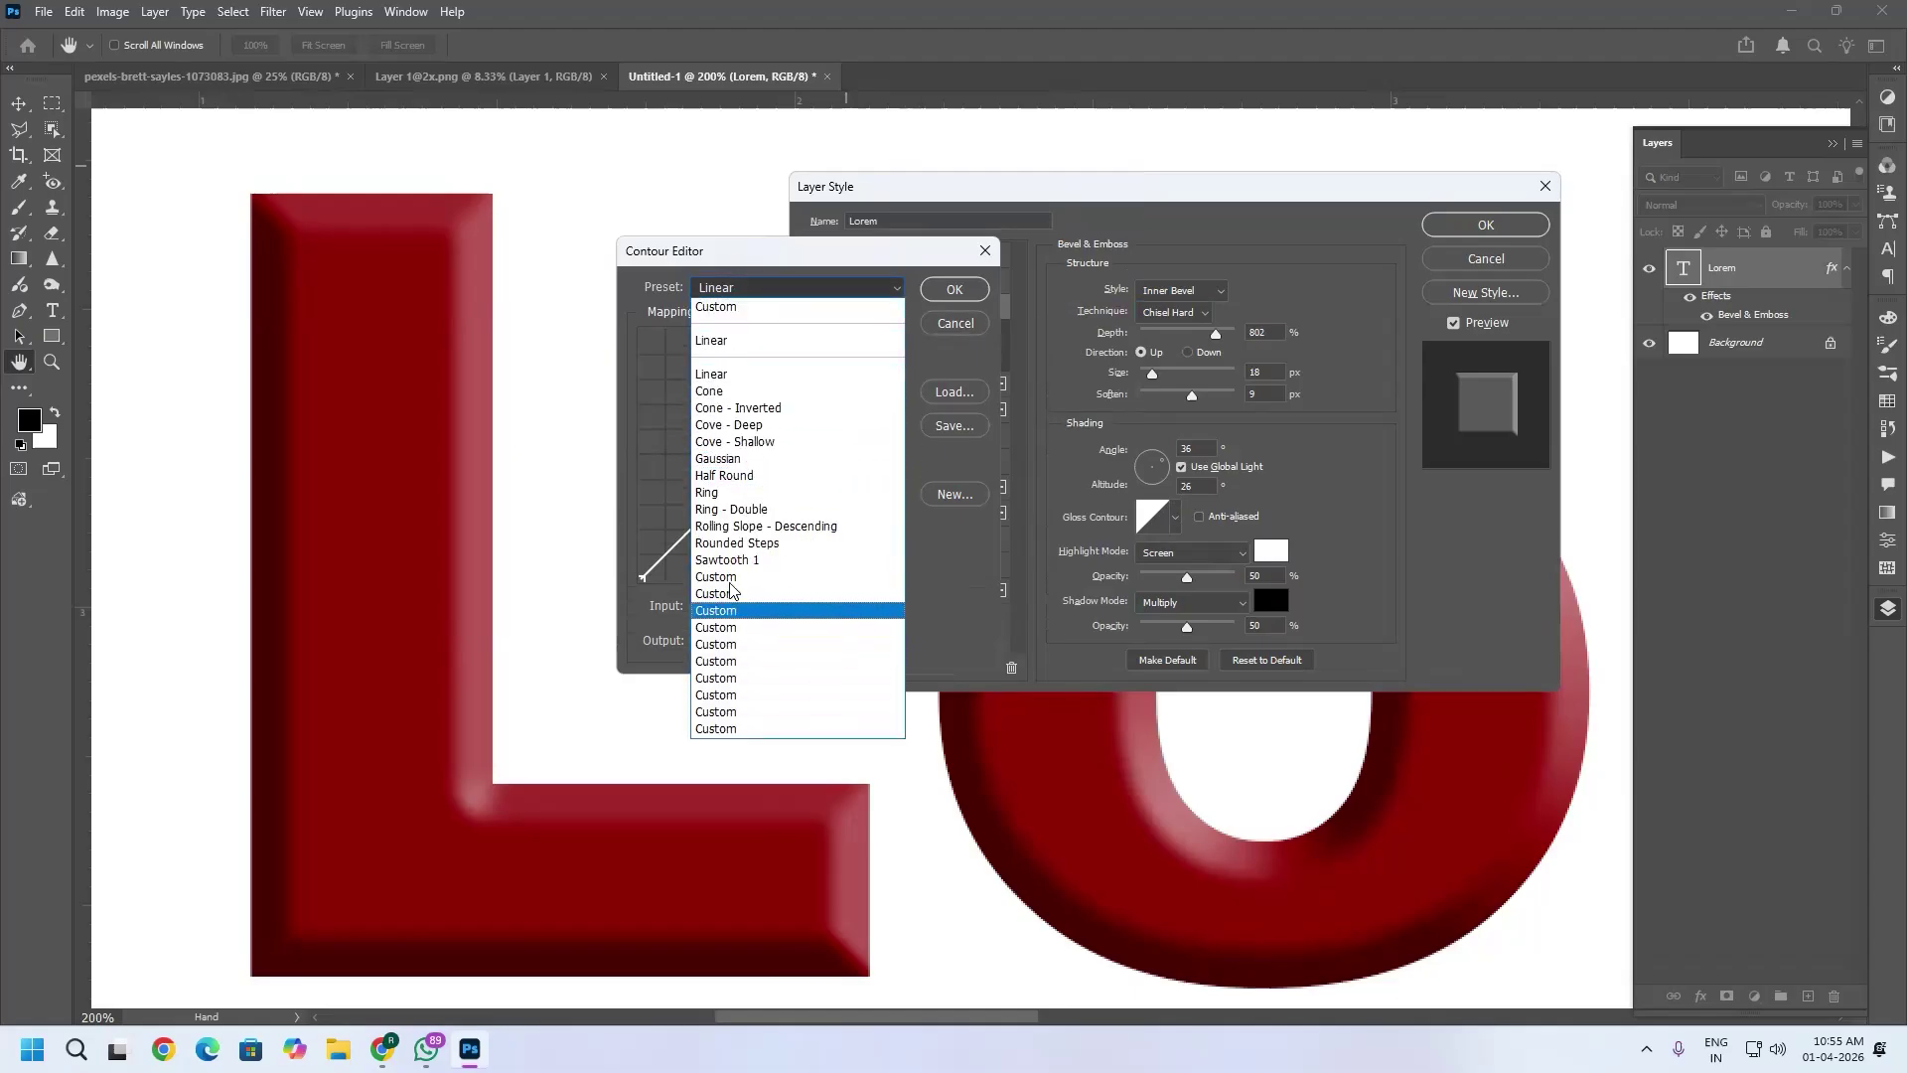
pyautogui.click(735, 497)
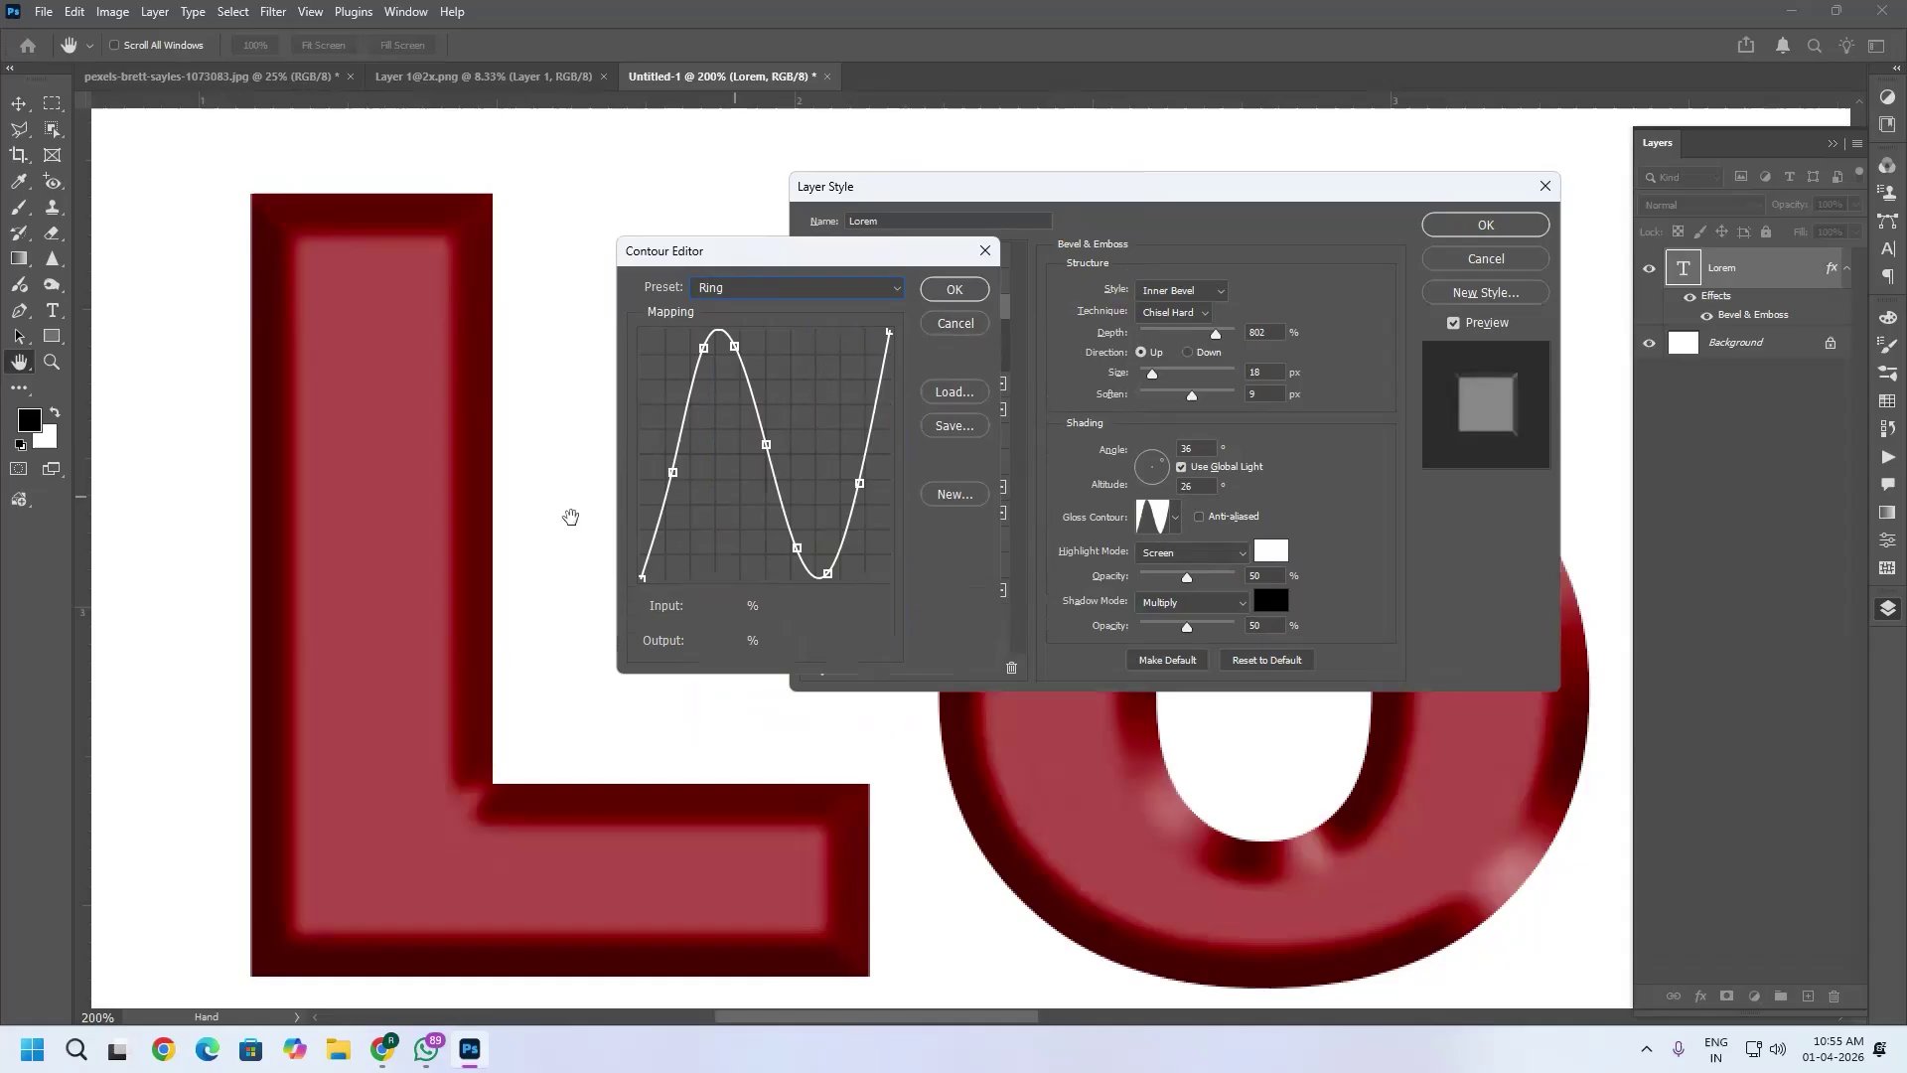
pyautogui.click(837, 288)
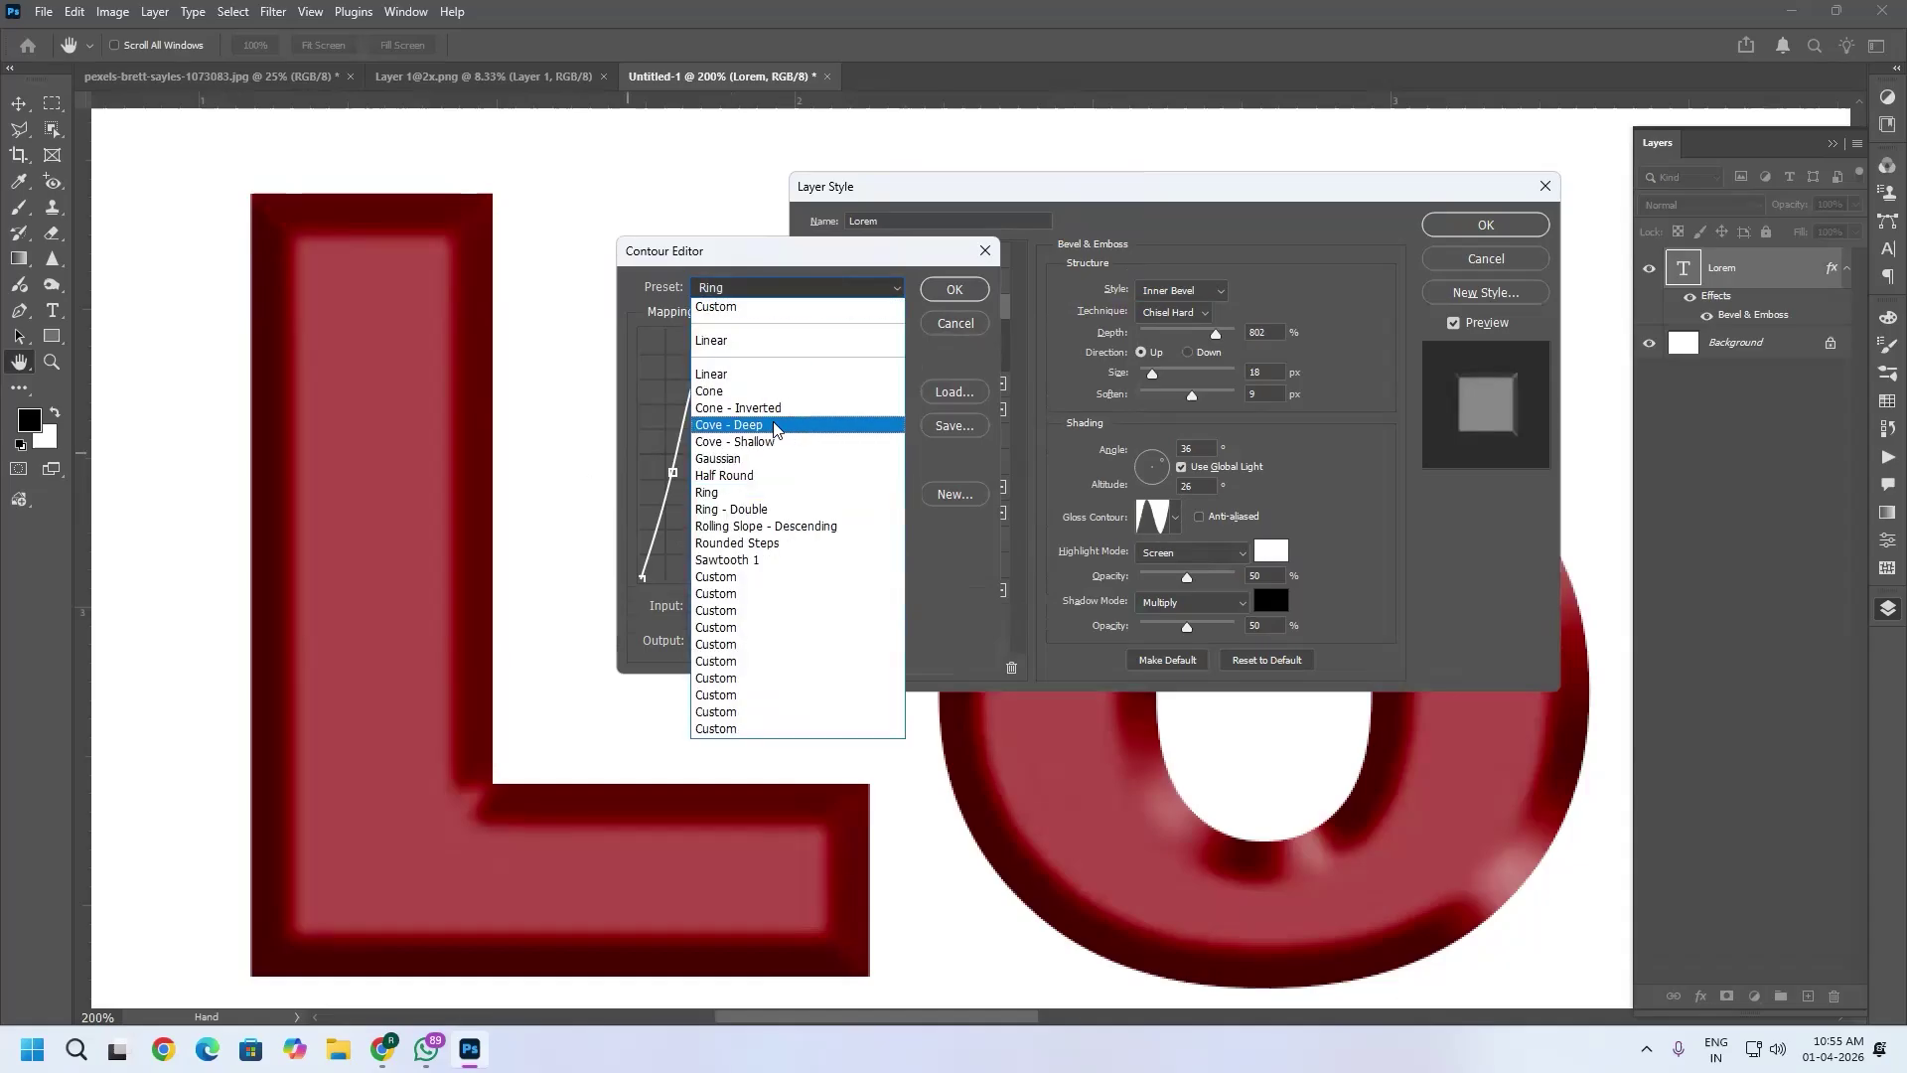
pyautogui.click(755, 306)
# Start from the Linear preset and reshape the gloss contour into a multi-peak curve, with its lowest added point at input 73%, output 0%.
pyautogui.click(767, 292)
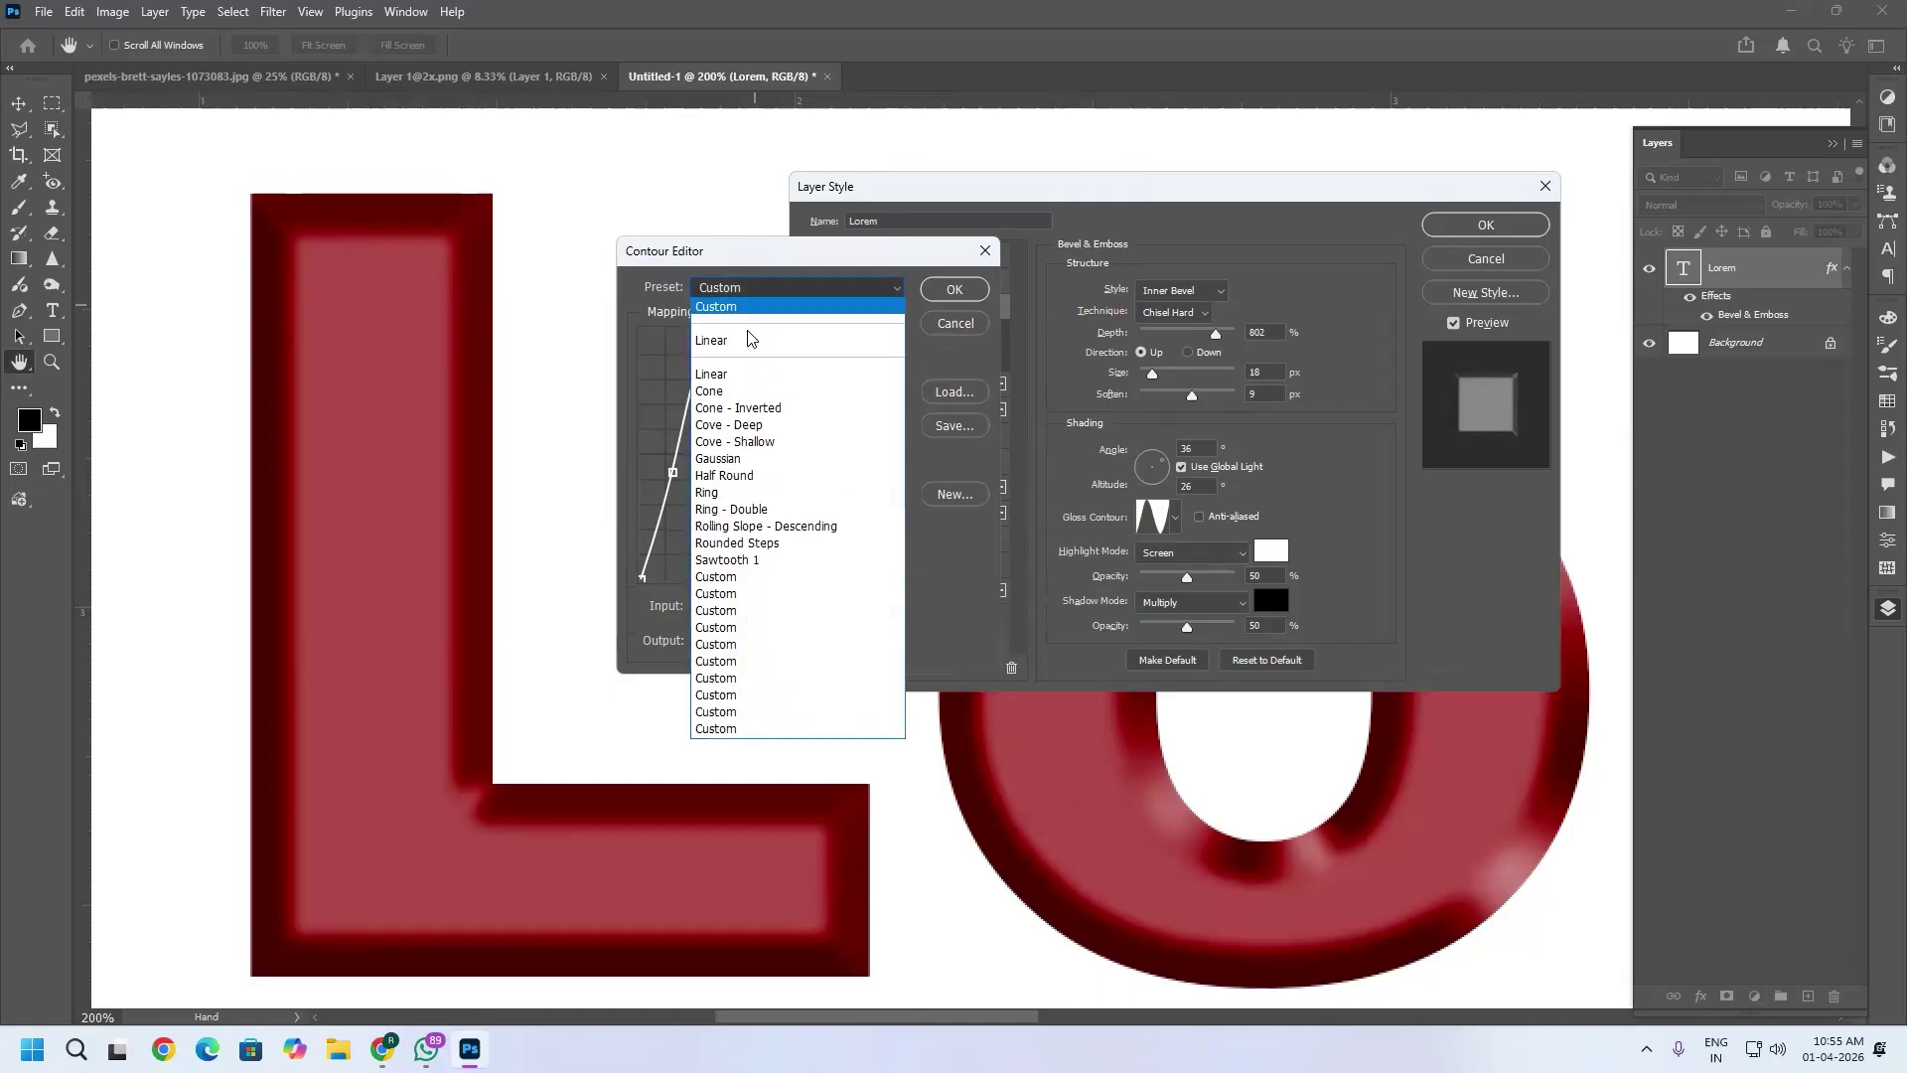
pyautogui.click(745, 336)
pyautogui.moveTo(729, 489)
pyautogui.mouseDown()
pyautogui.moveTo(750, 533)
pyautogui.moveTo(757, 475)
pyautogui.mouseUp()
pyautogui.moveTo(770, 386); pyautogui.dragTo(806, 536)
pyautogui.moveTo(839, 404)
pyautogui.mouseDown()
pyautogui.moveTo(856, 496)
pyautogui.moveTo(857, 403)
pyautogui.moveTo(838, 442)
pyautogui.moveTo(829, 419)
pyautogui.mouseUp()
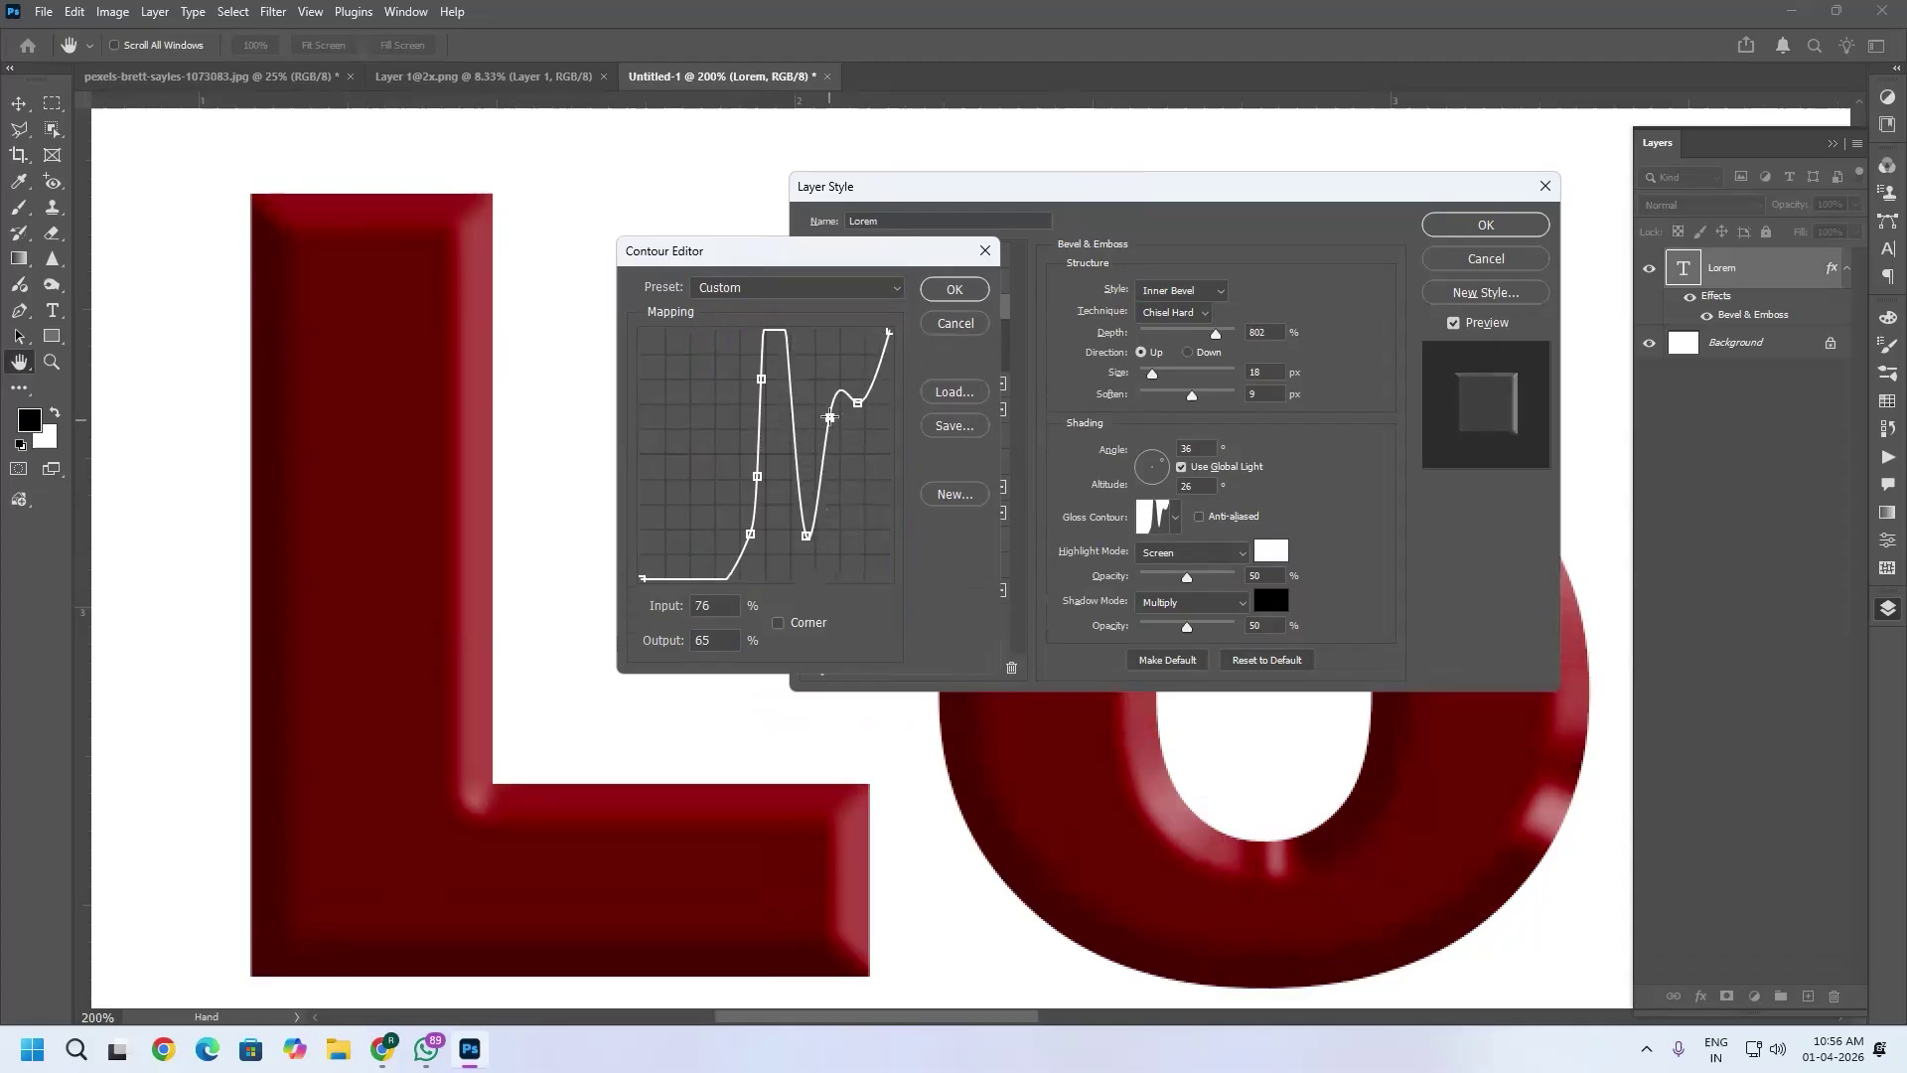
pyautogui.moveTo(810, 520); pyautogui.dragTo(821, 590)
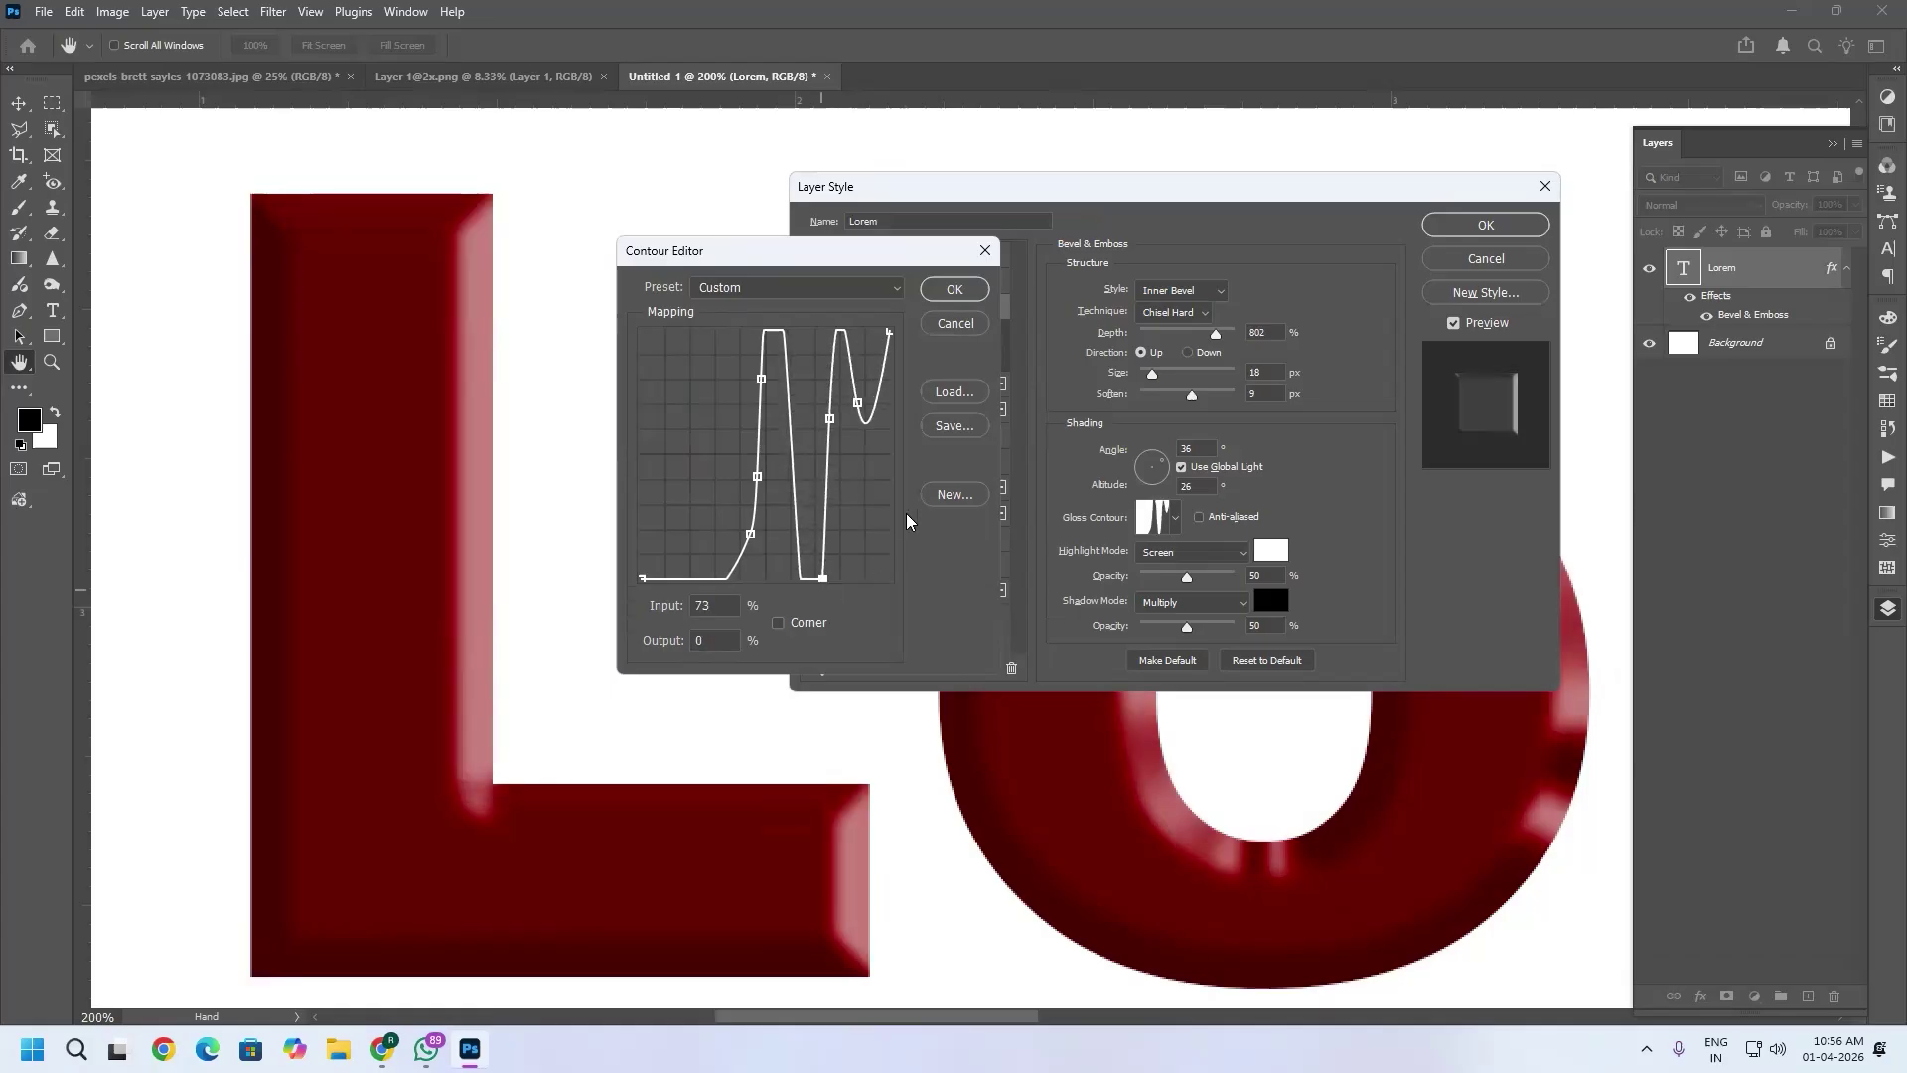
# Save the curve as a new contour preset named Custom, accept the edit, and view the gloss contour presets and their options.
pyautogui.click(955, 495)
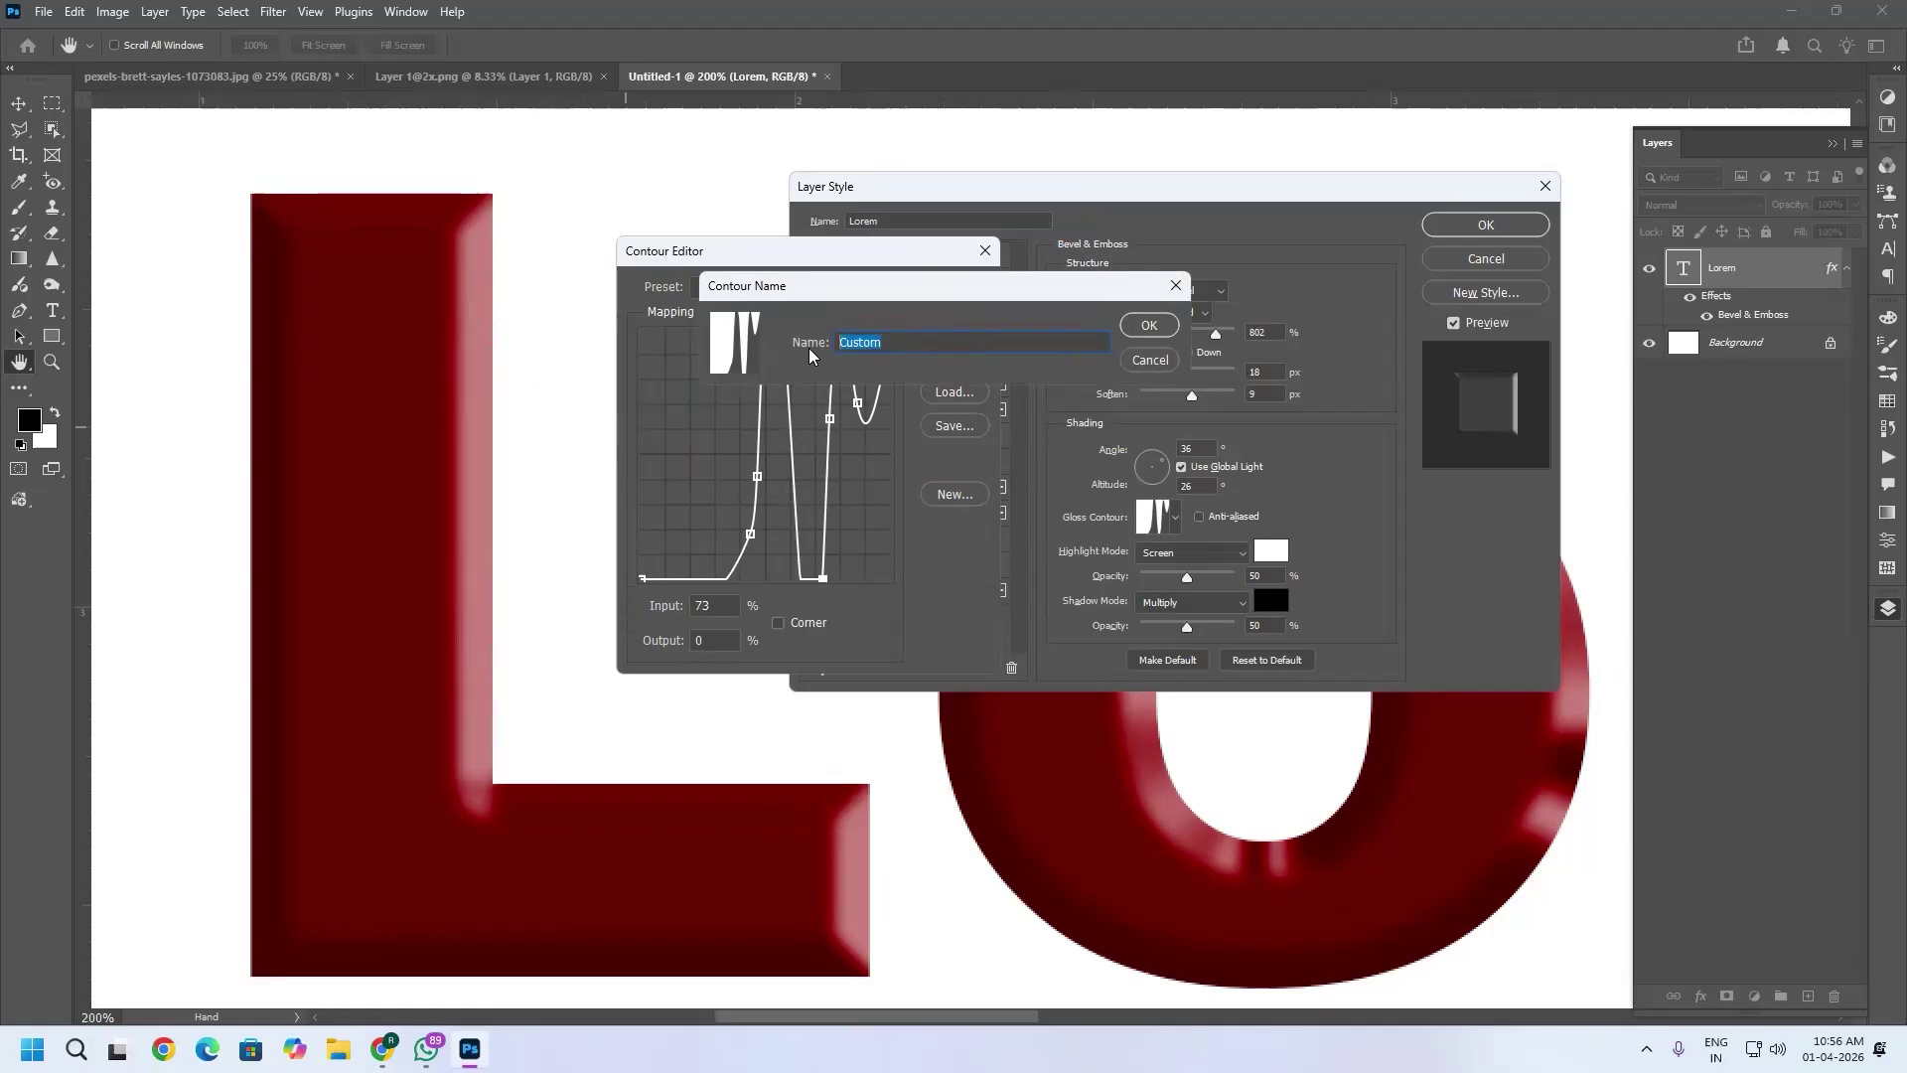
pyautogui.click(1157, 325)
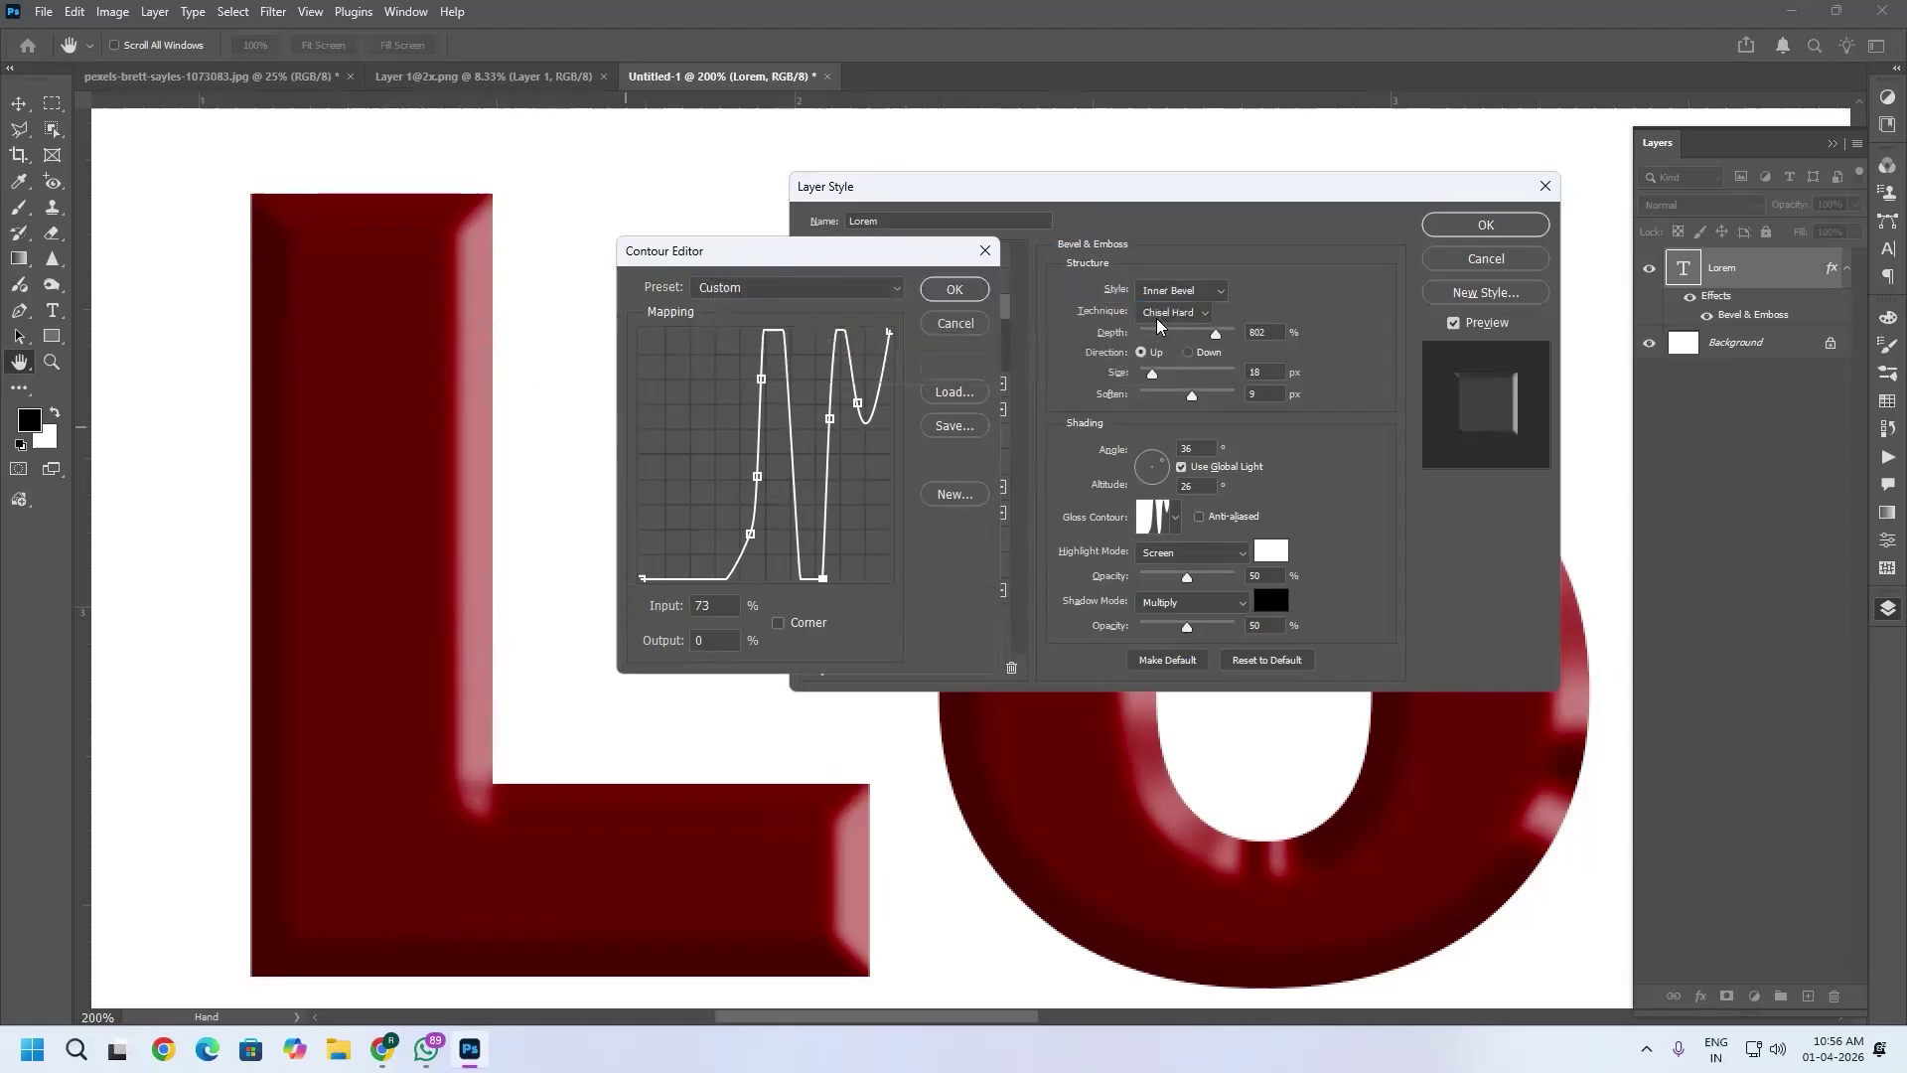
pyautogui.click(959, 297)
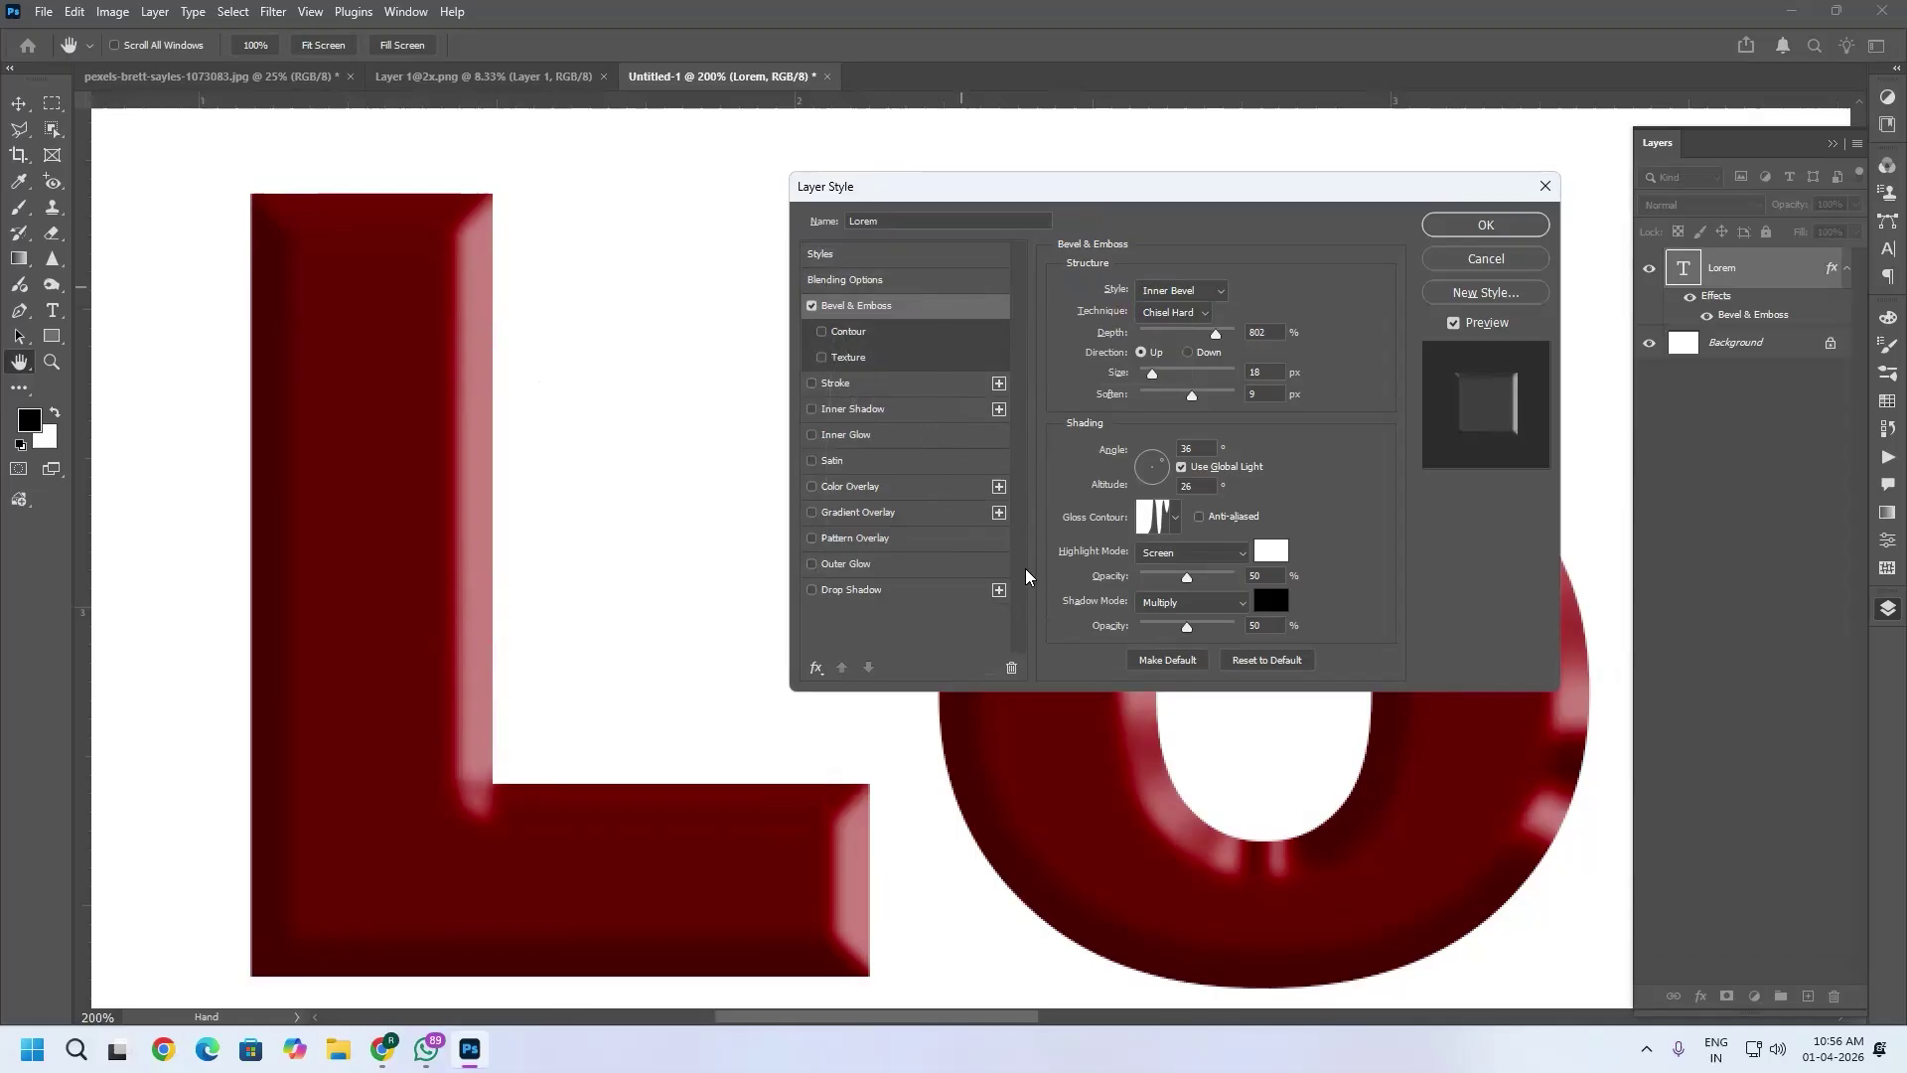
pyautogui.click(1174, 517)
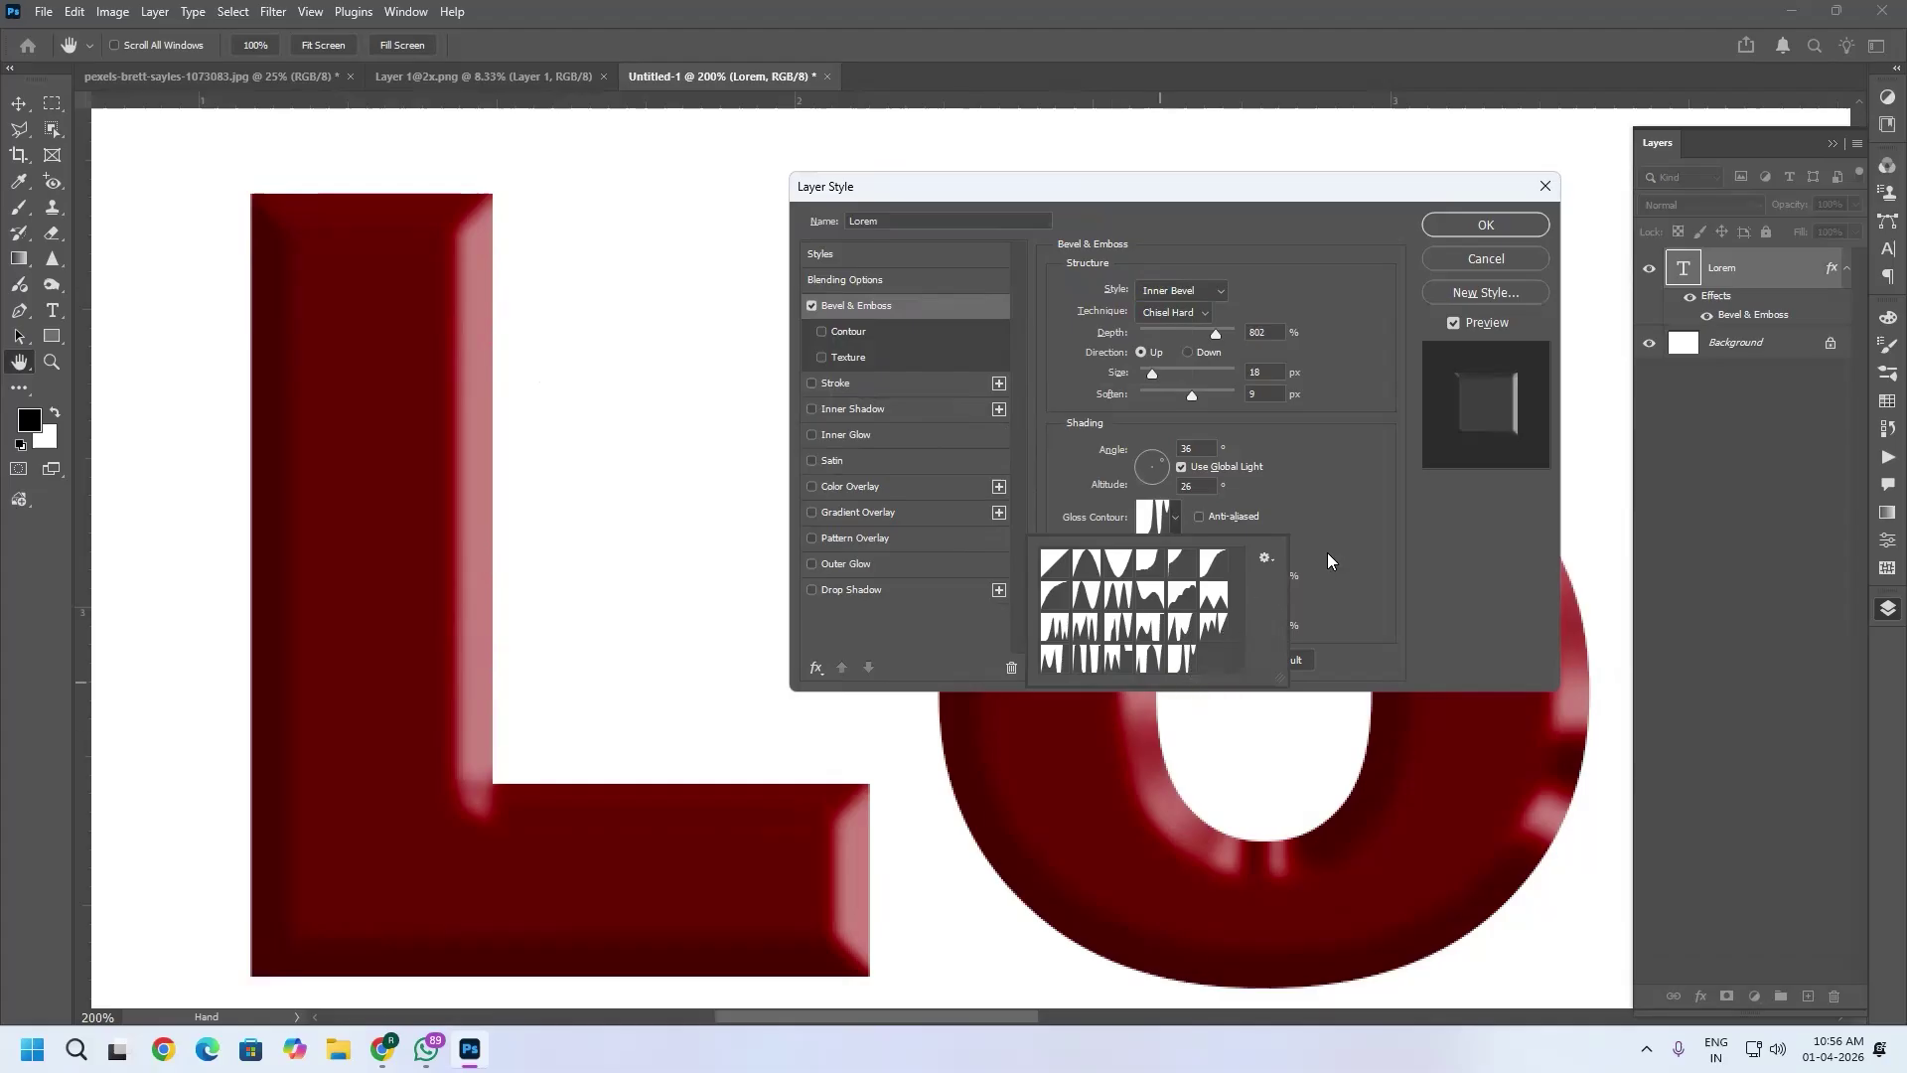
pyautogui.click(1267, 558)
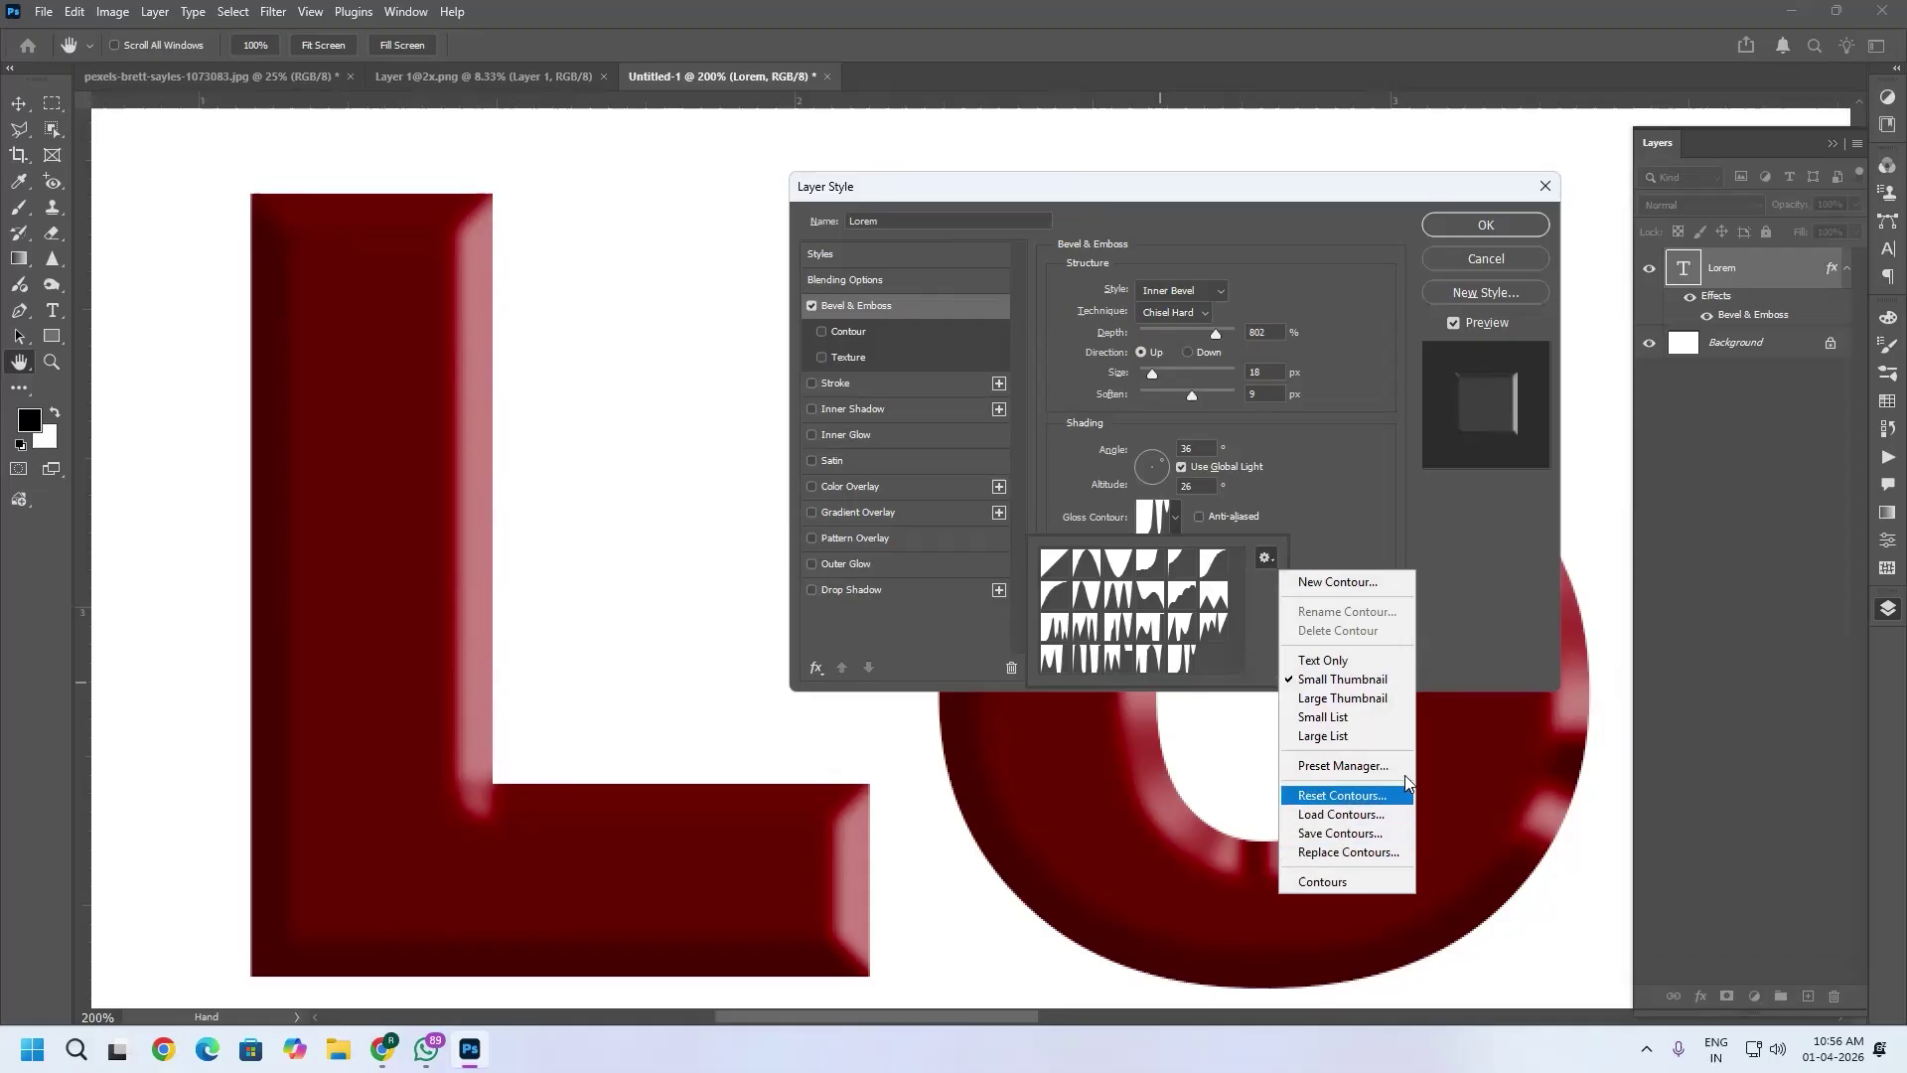
pyautogui.click(1382, 514)
pyautogui.click(1333, 534)
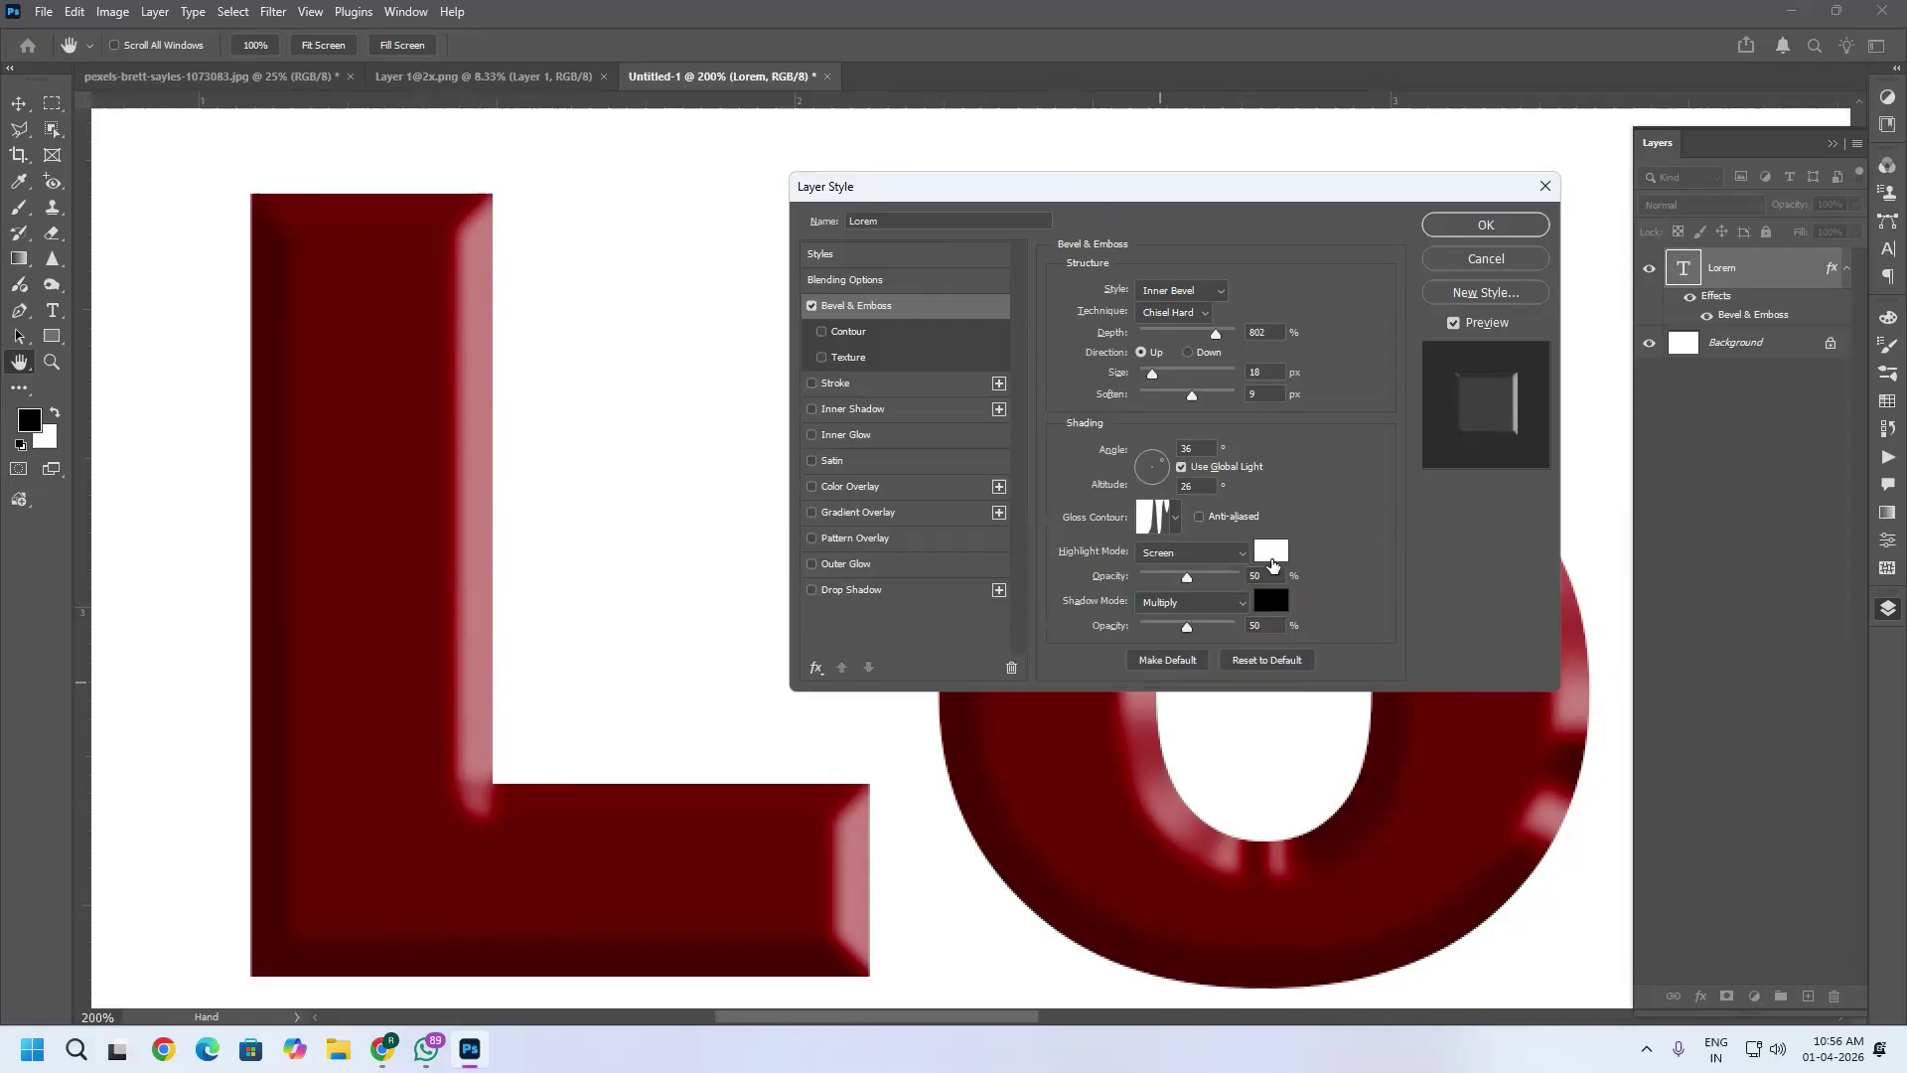
# Turn on anti-aliasing for the bevel's gloss contour and set the contour to the linear preset.
pyautogui.click(1198, 516)
pyautogui.click(1175, 518)
pyautogui.click(1055, 563)
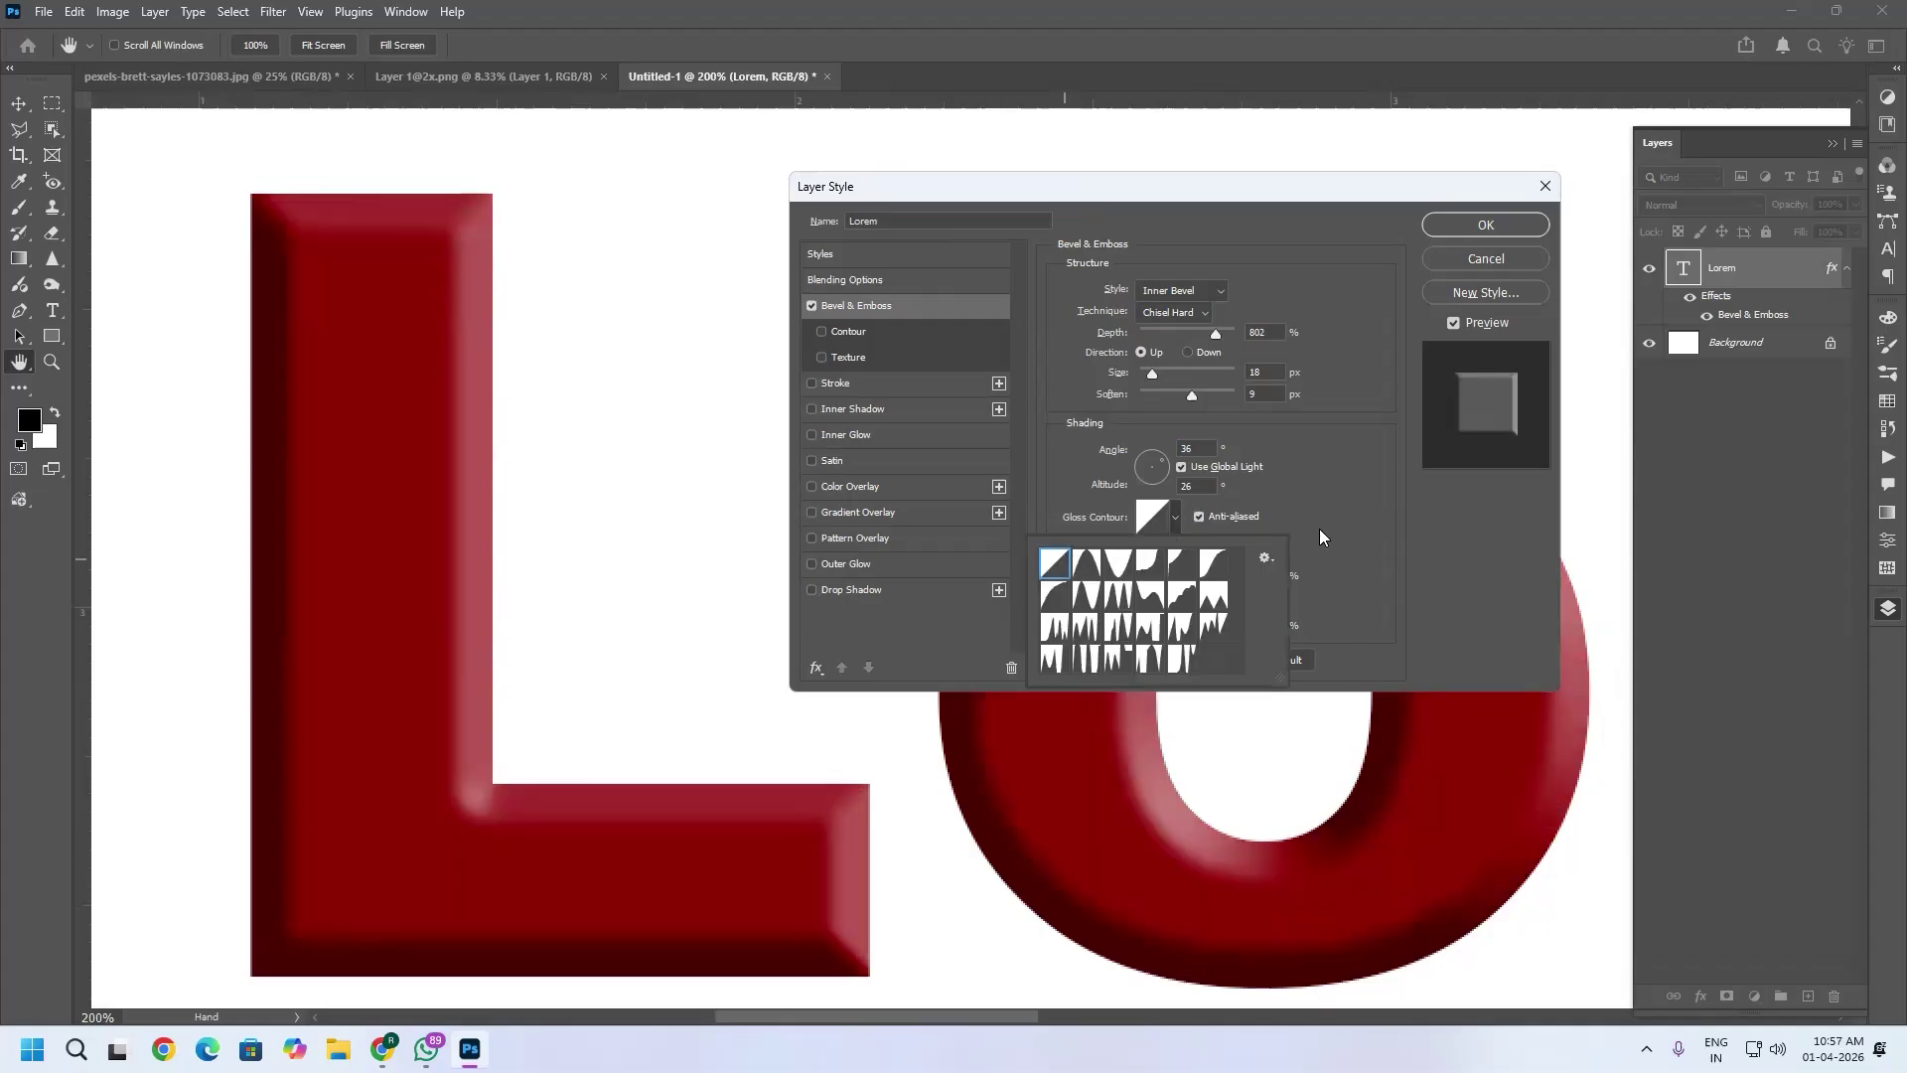
pyautogui.click(1320, 536)
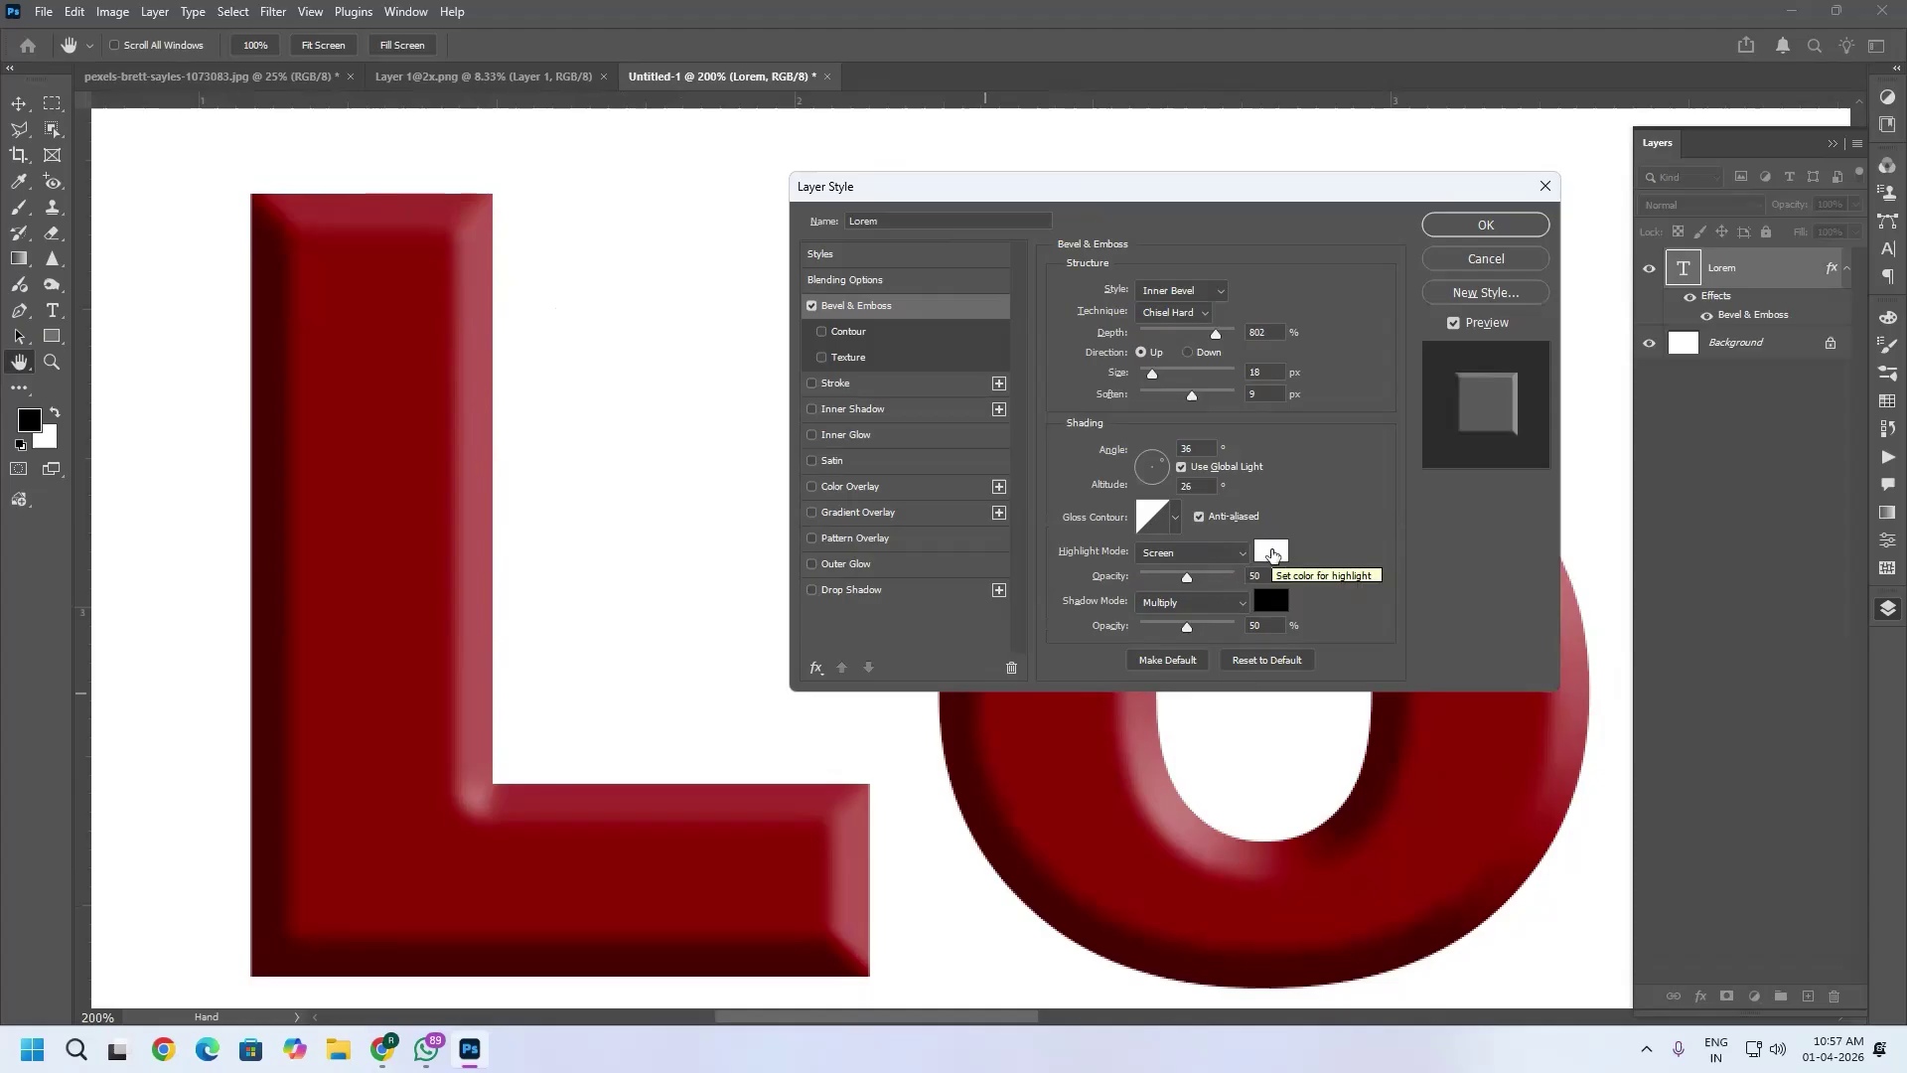
# Set the bevel highlight to blue 0b10e5 with Normal blend mode and 64% opacity.
pyautogui.click(1271, 554)
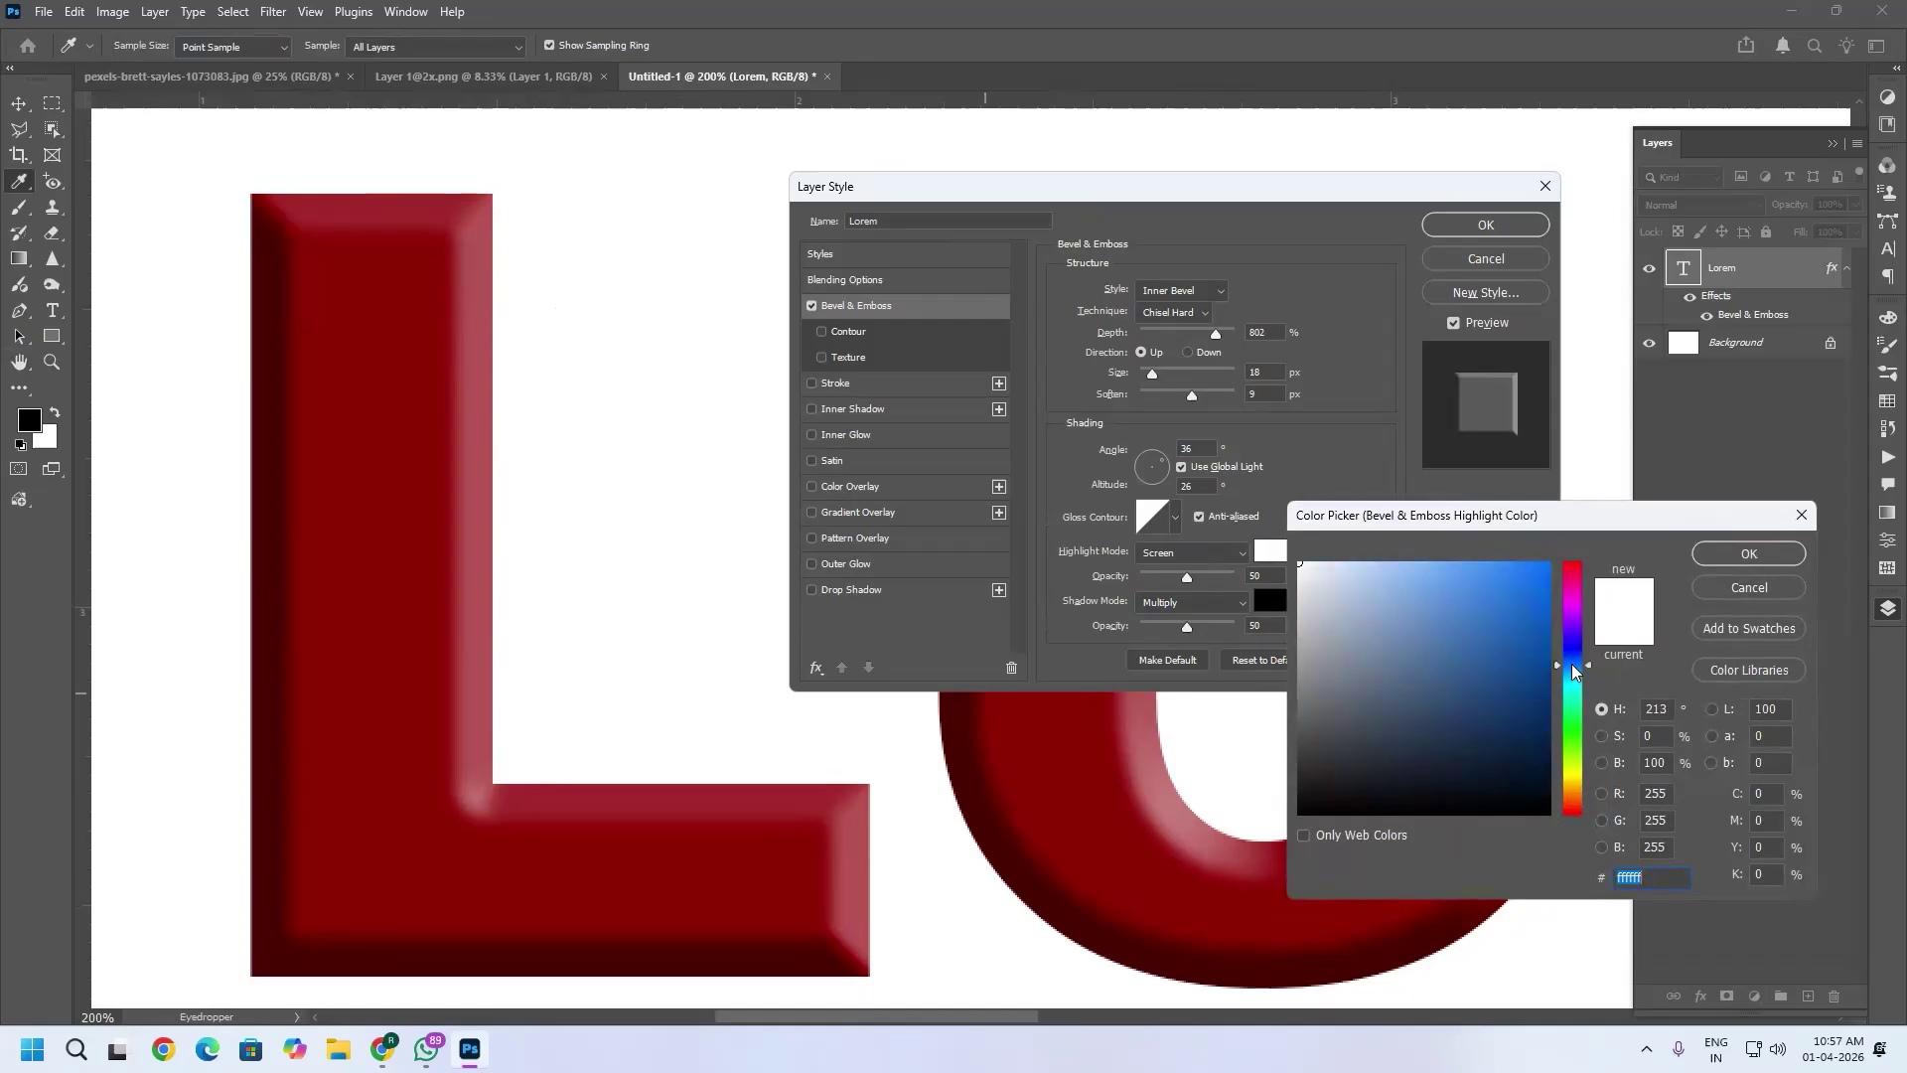
pyautogui.moveTo(1571, 664); pyautogui.dragTo(1571, 647)
pyautogui.click(1539, 587)
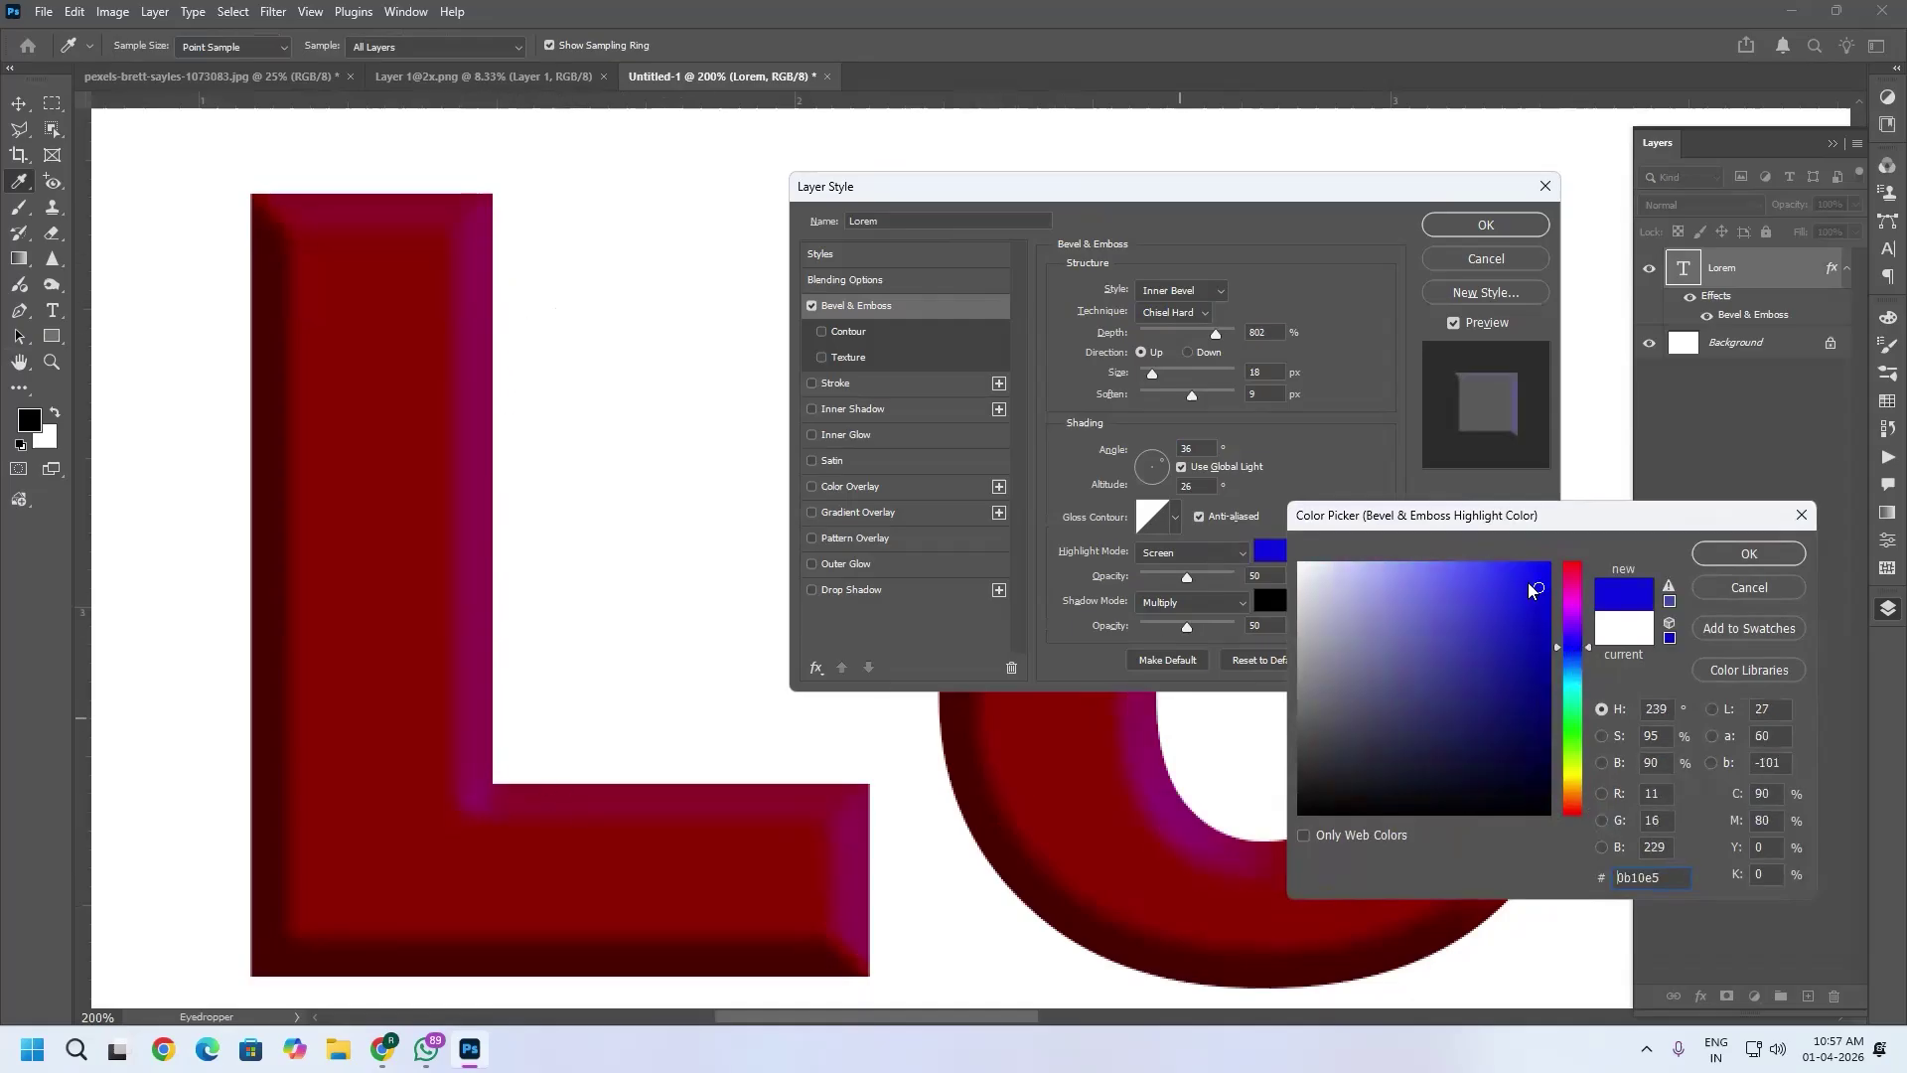
pyautogui.click(1751, 553)
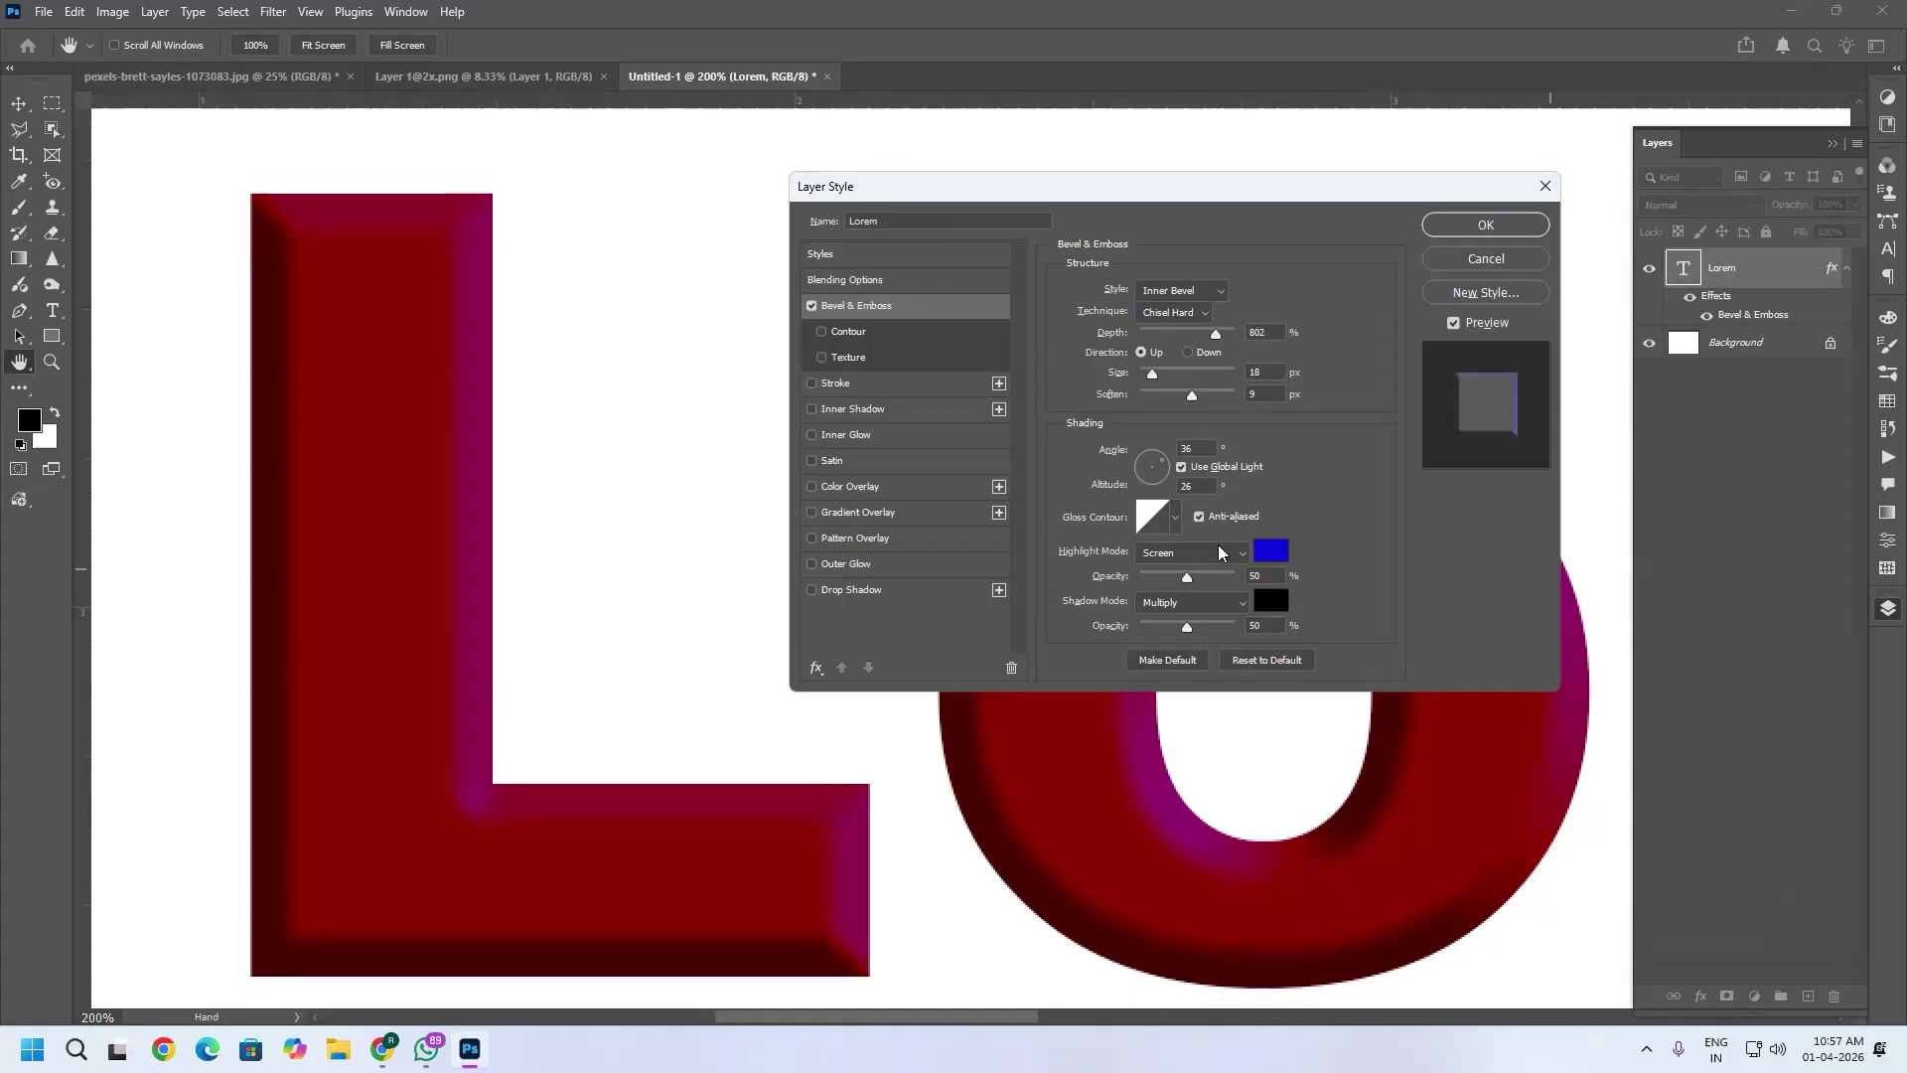
pyautogui.click(1219, 553)
pyautogui.click(1204, 493)
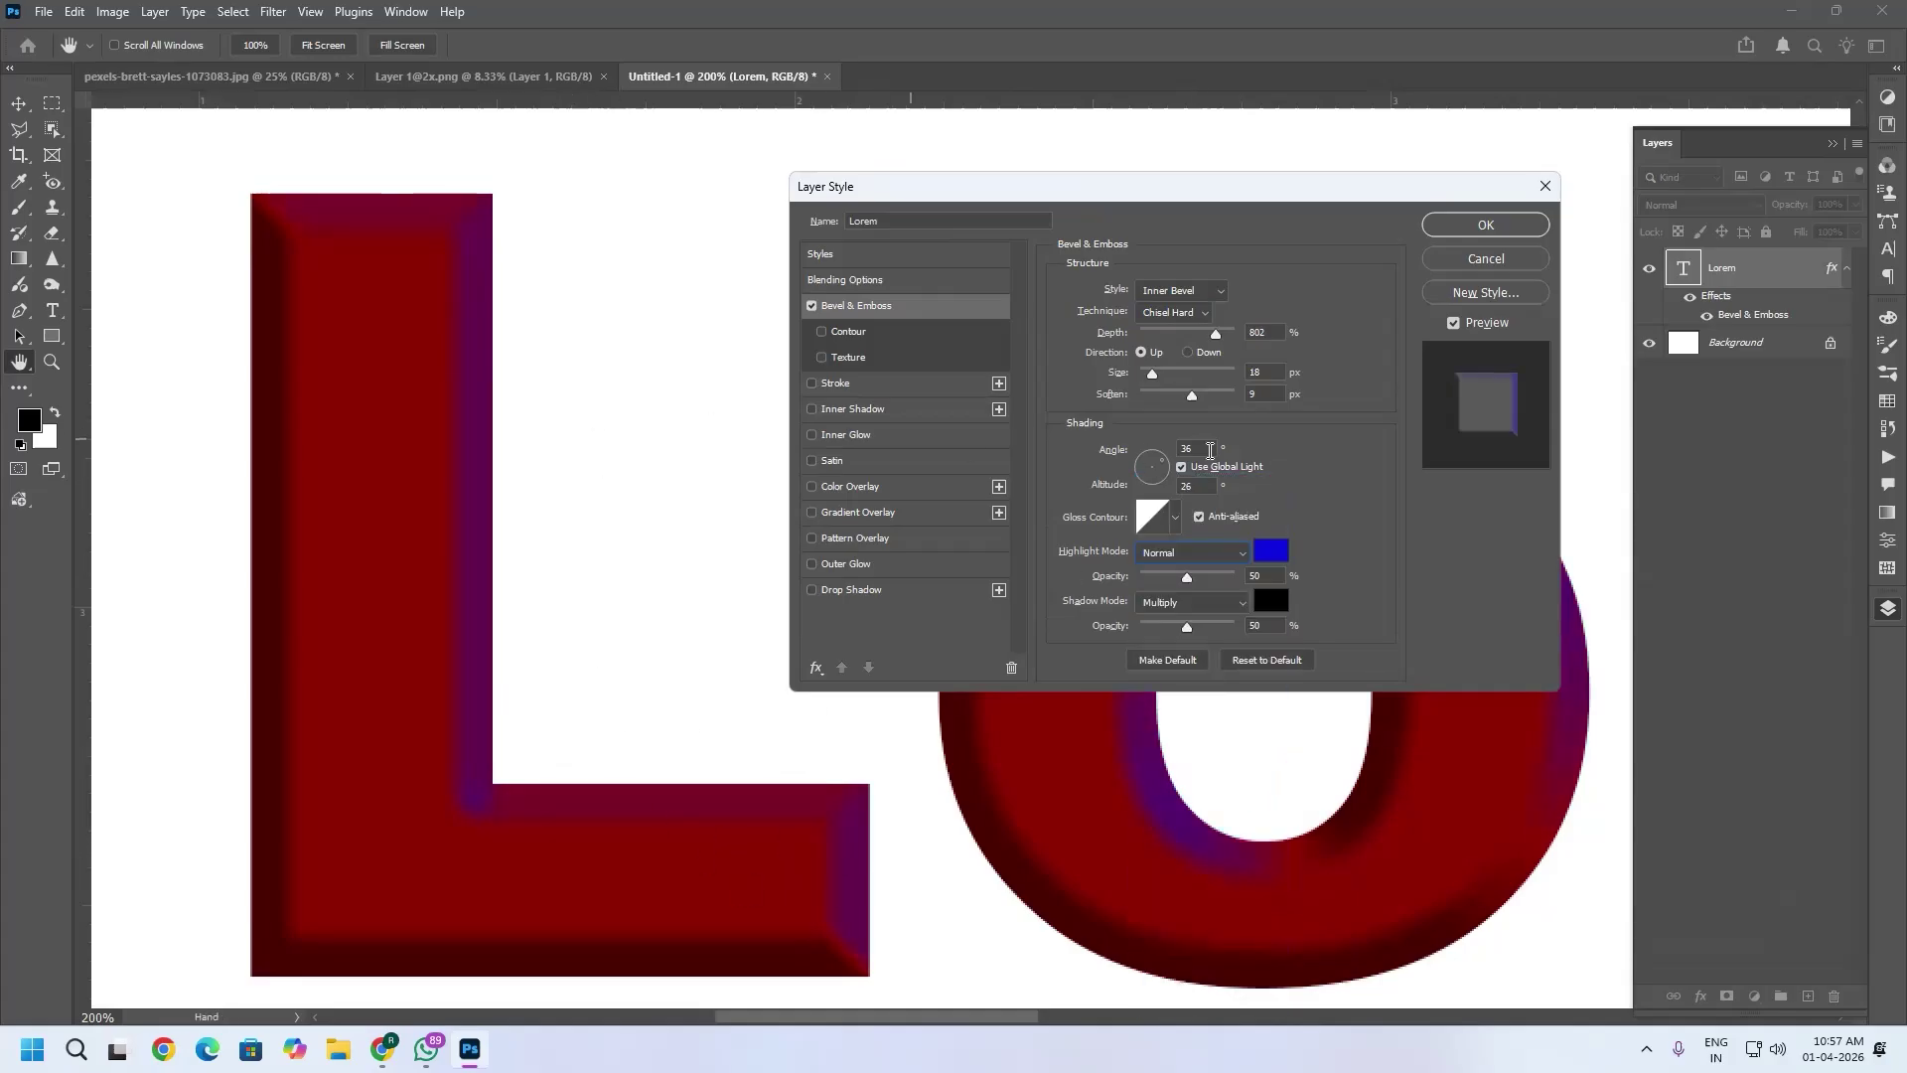
pyautogui.moveTo(1186, 584)
pyautogui.mouseDown()
pyautogui.moveTo(1232, 584)
pyautogui.moveTo(1155, 582)
pyautogui.moveTo(1220, 586)
pyautogui.moveTo(1191, 586)
pyautogui.mouseUp()
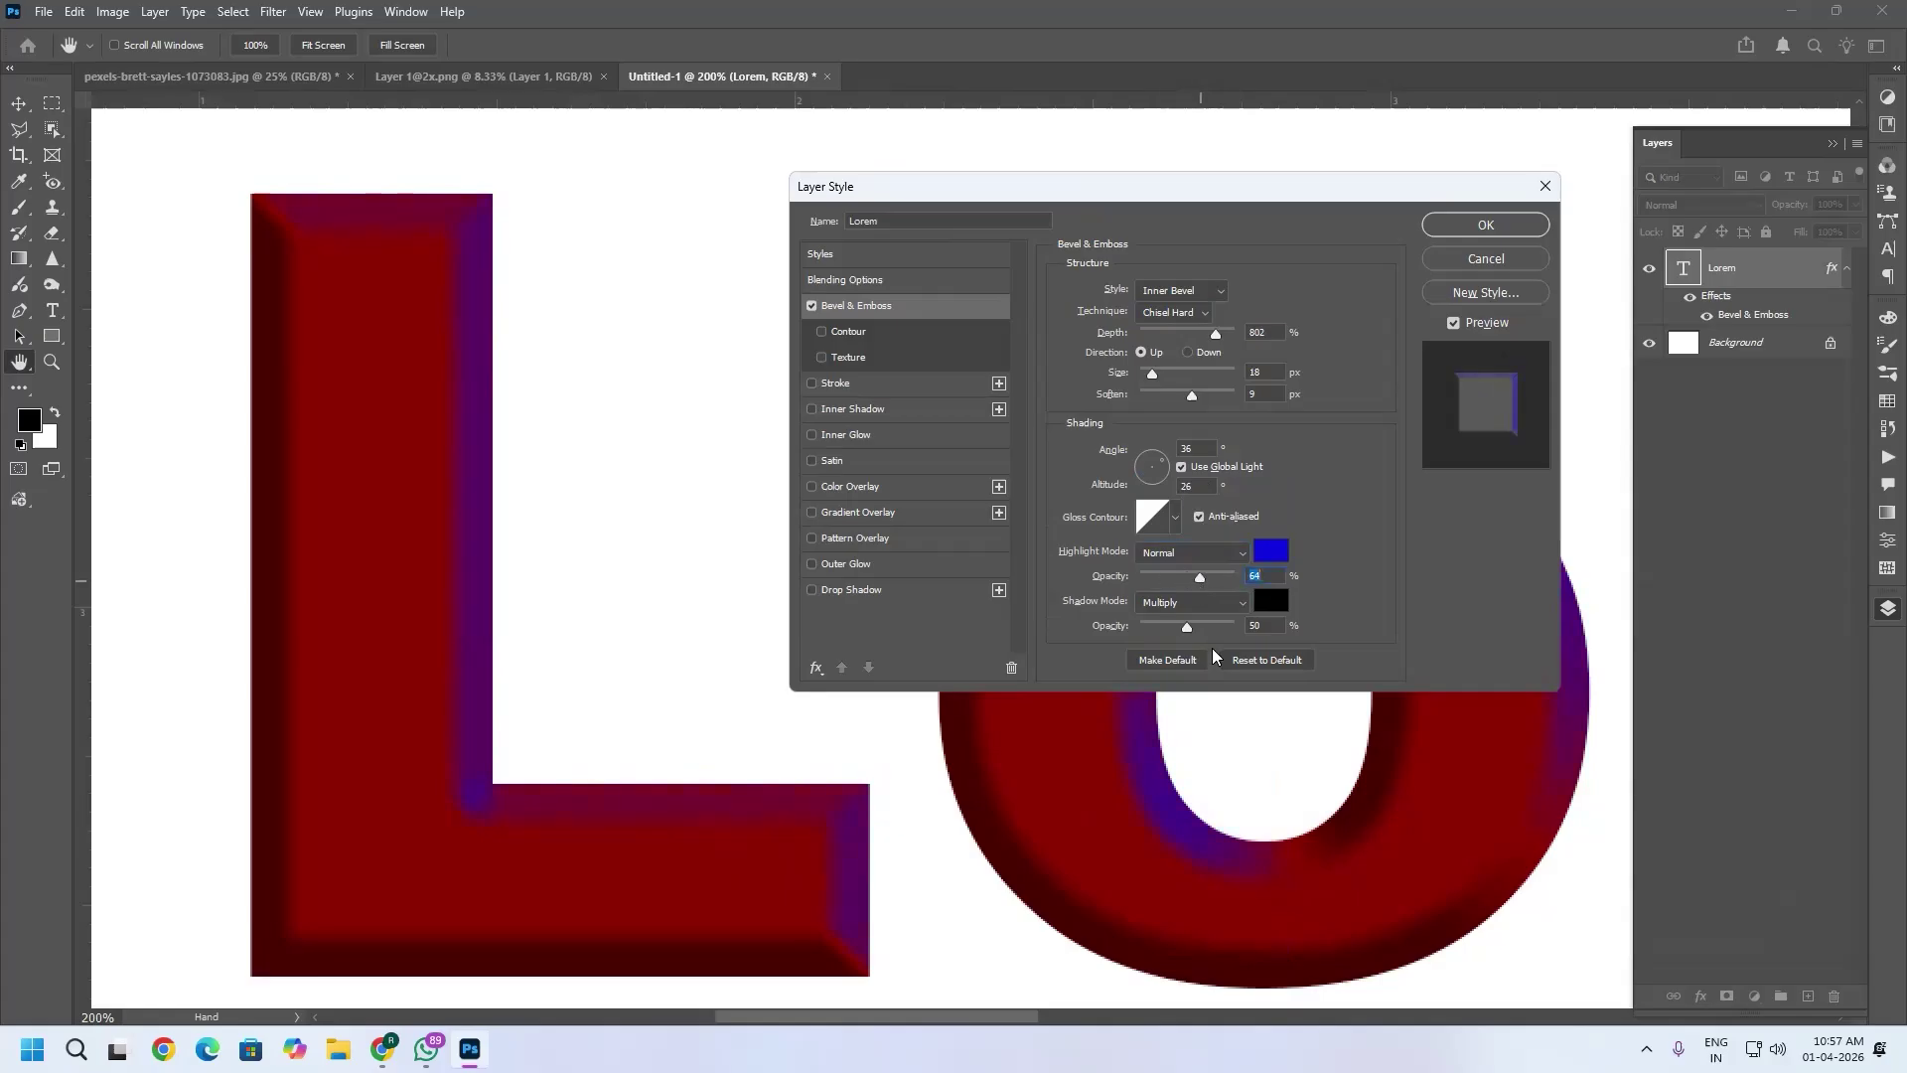
# Set the bevel shadow to Normal blend mode with bright green 0cfd00.
pyautogui.click(1210, 608)
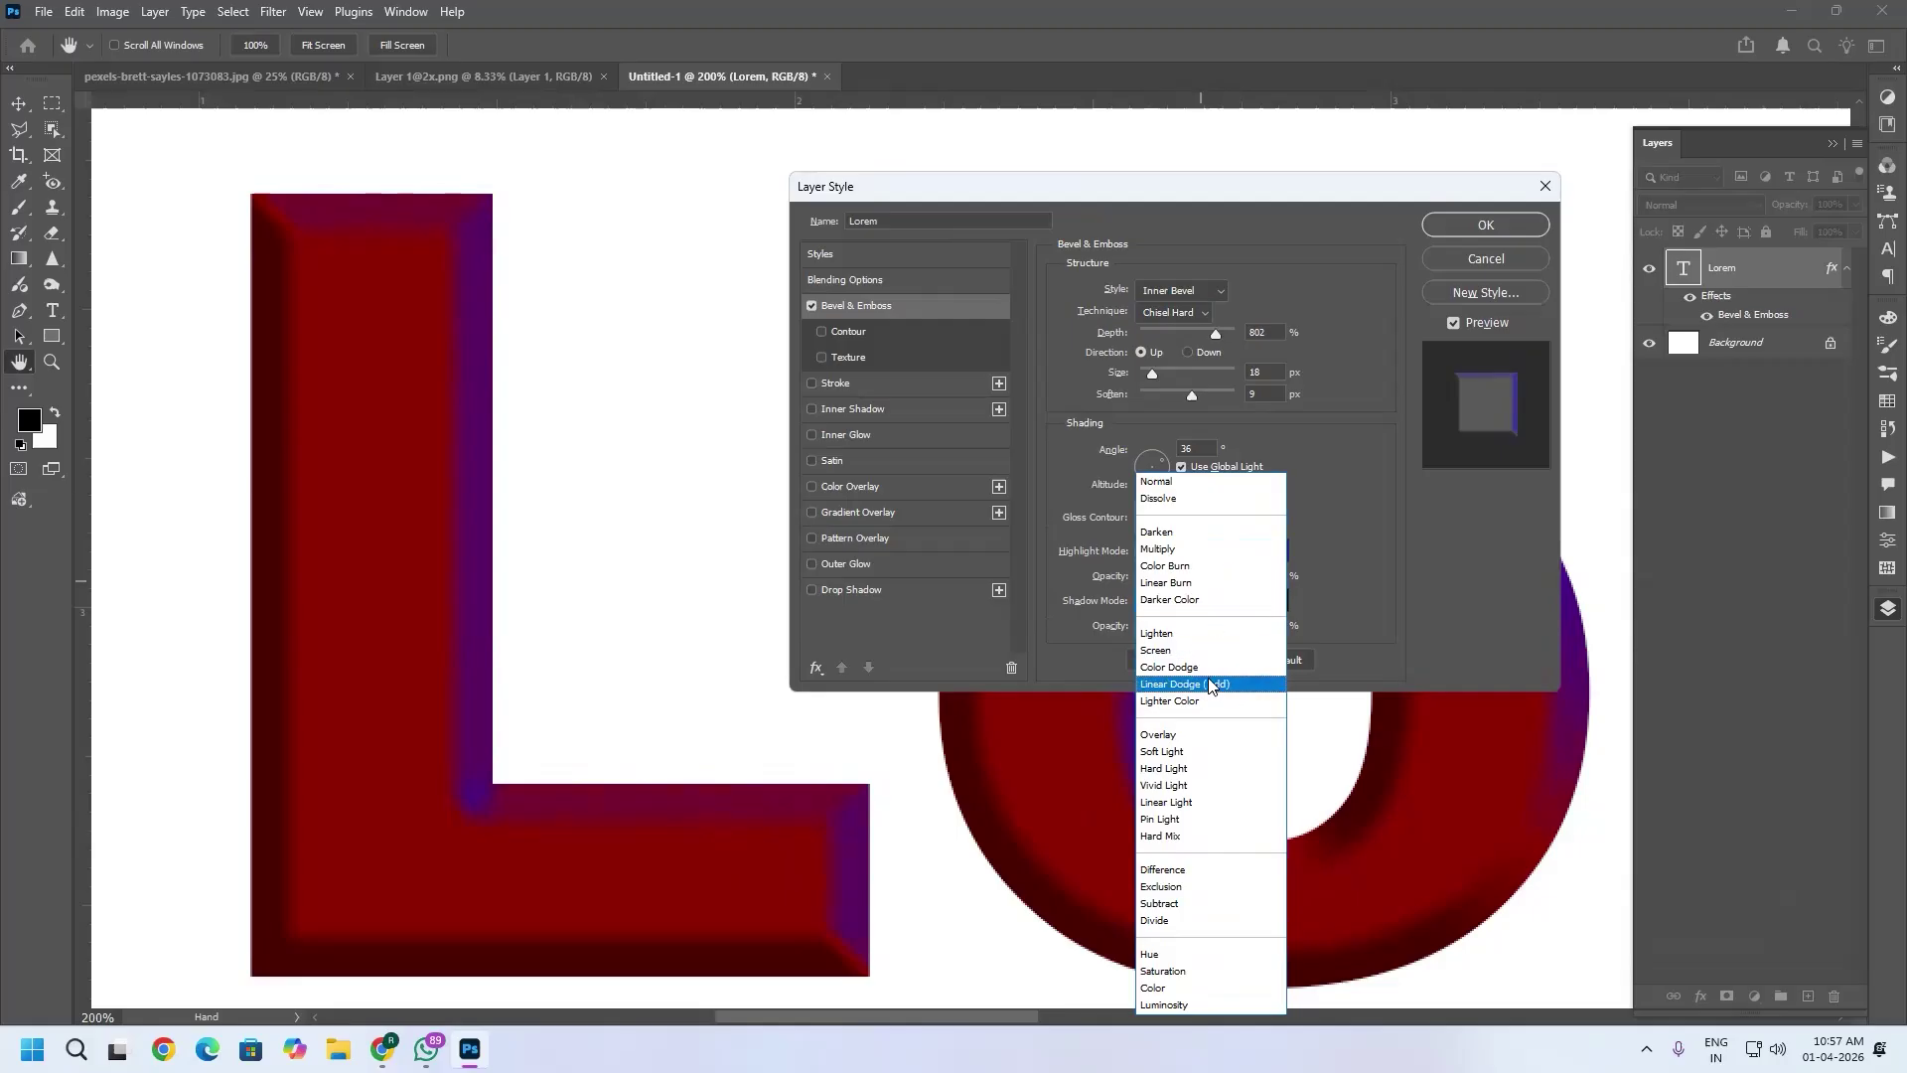
pyautogui.click(1218, 481)
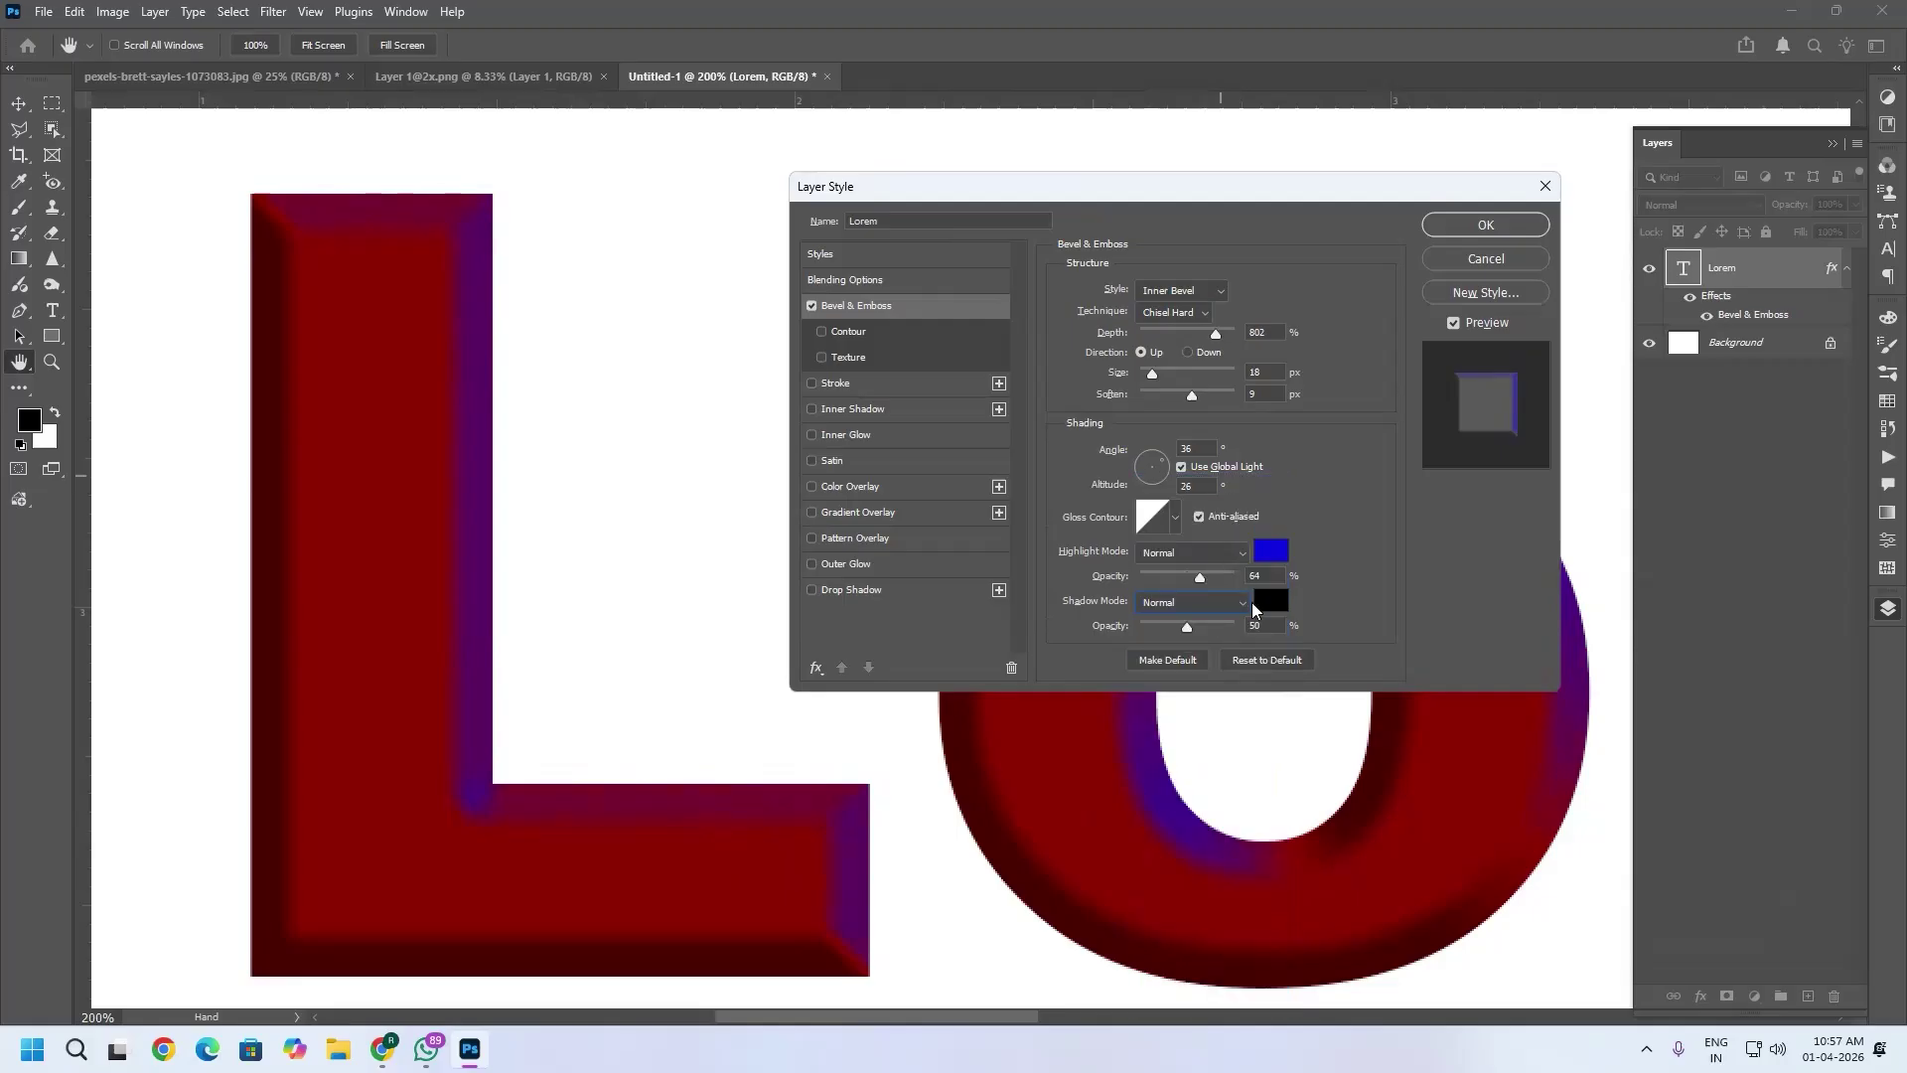
pyautogui.click(1277, 599)
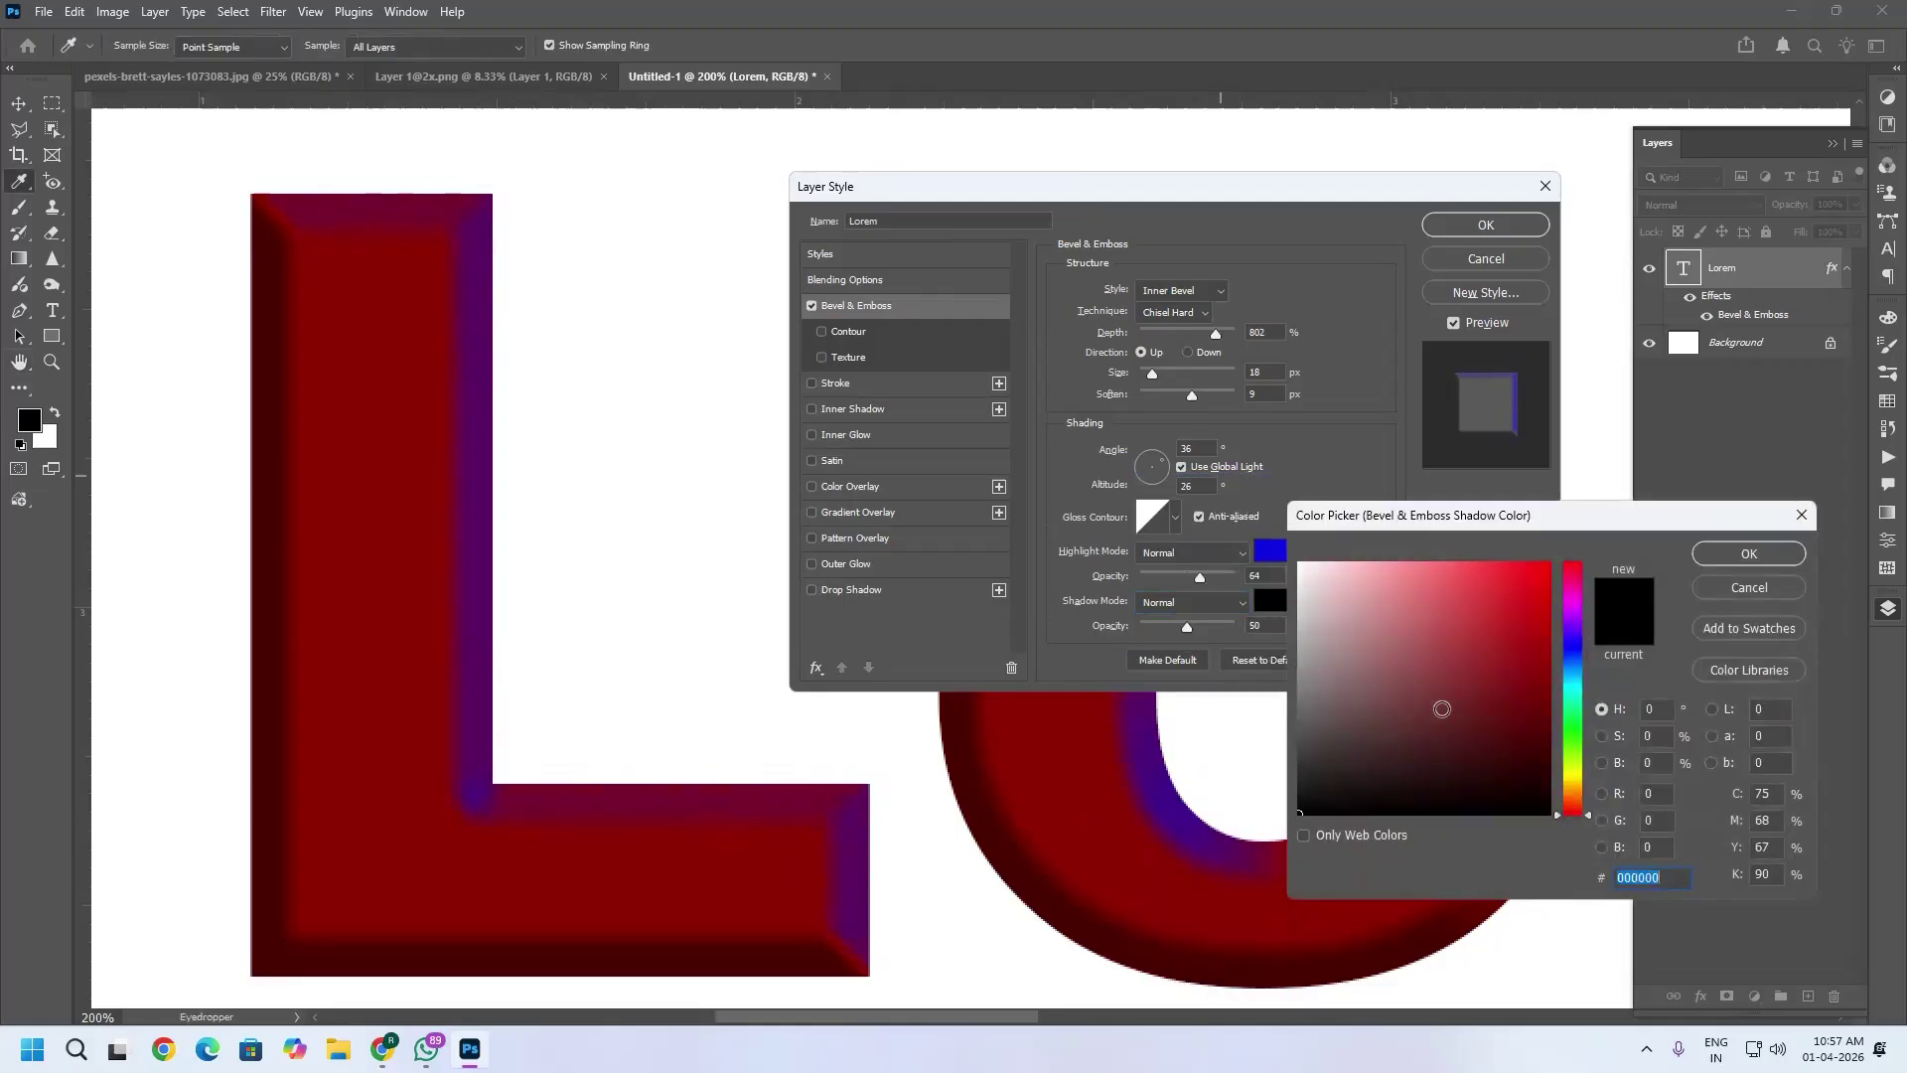
pyautogui.click(1577, 732)
pyautogui.click(1525, 605)
pyautogui.moveTo(1540, 603); pyautogui.dragTo(1548, 564)
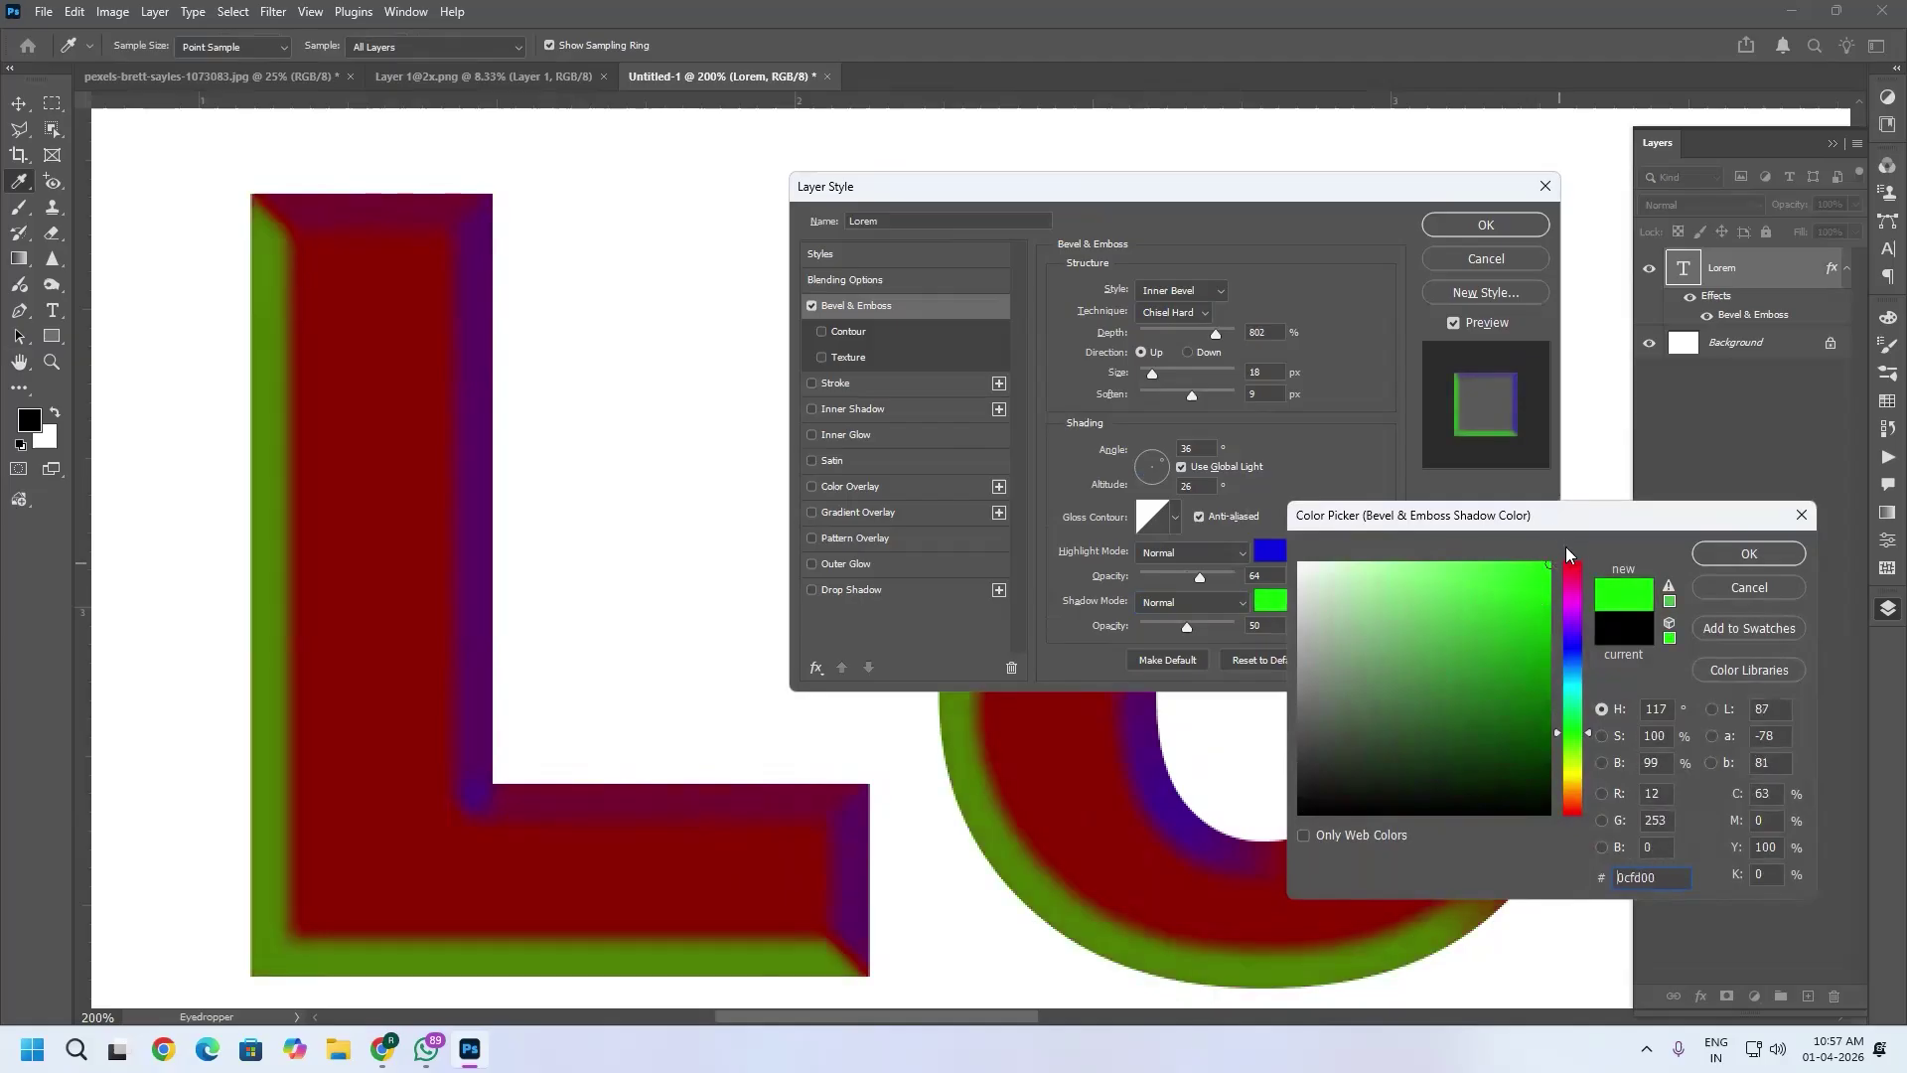
pyautogui.click(1750, 553)
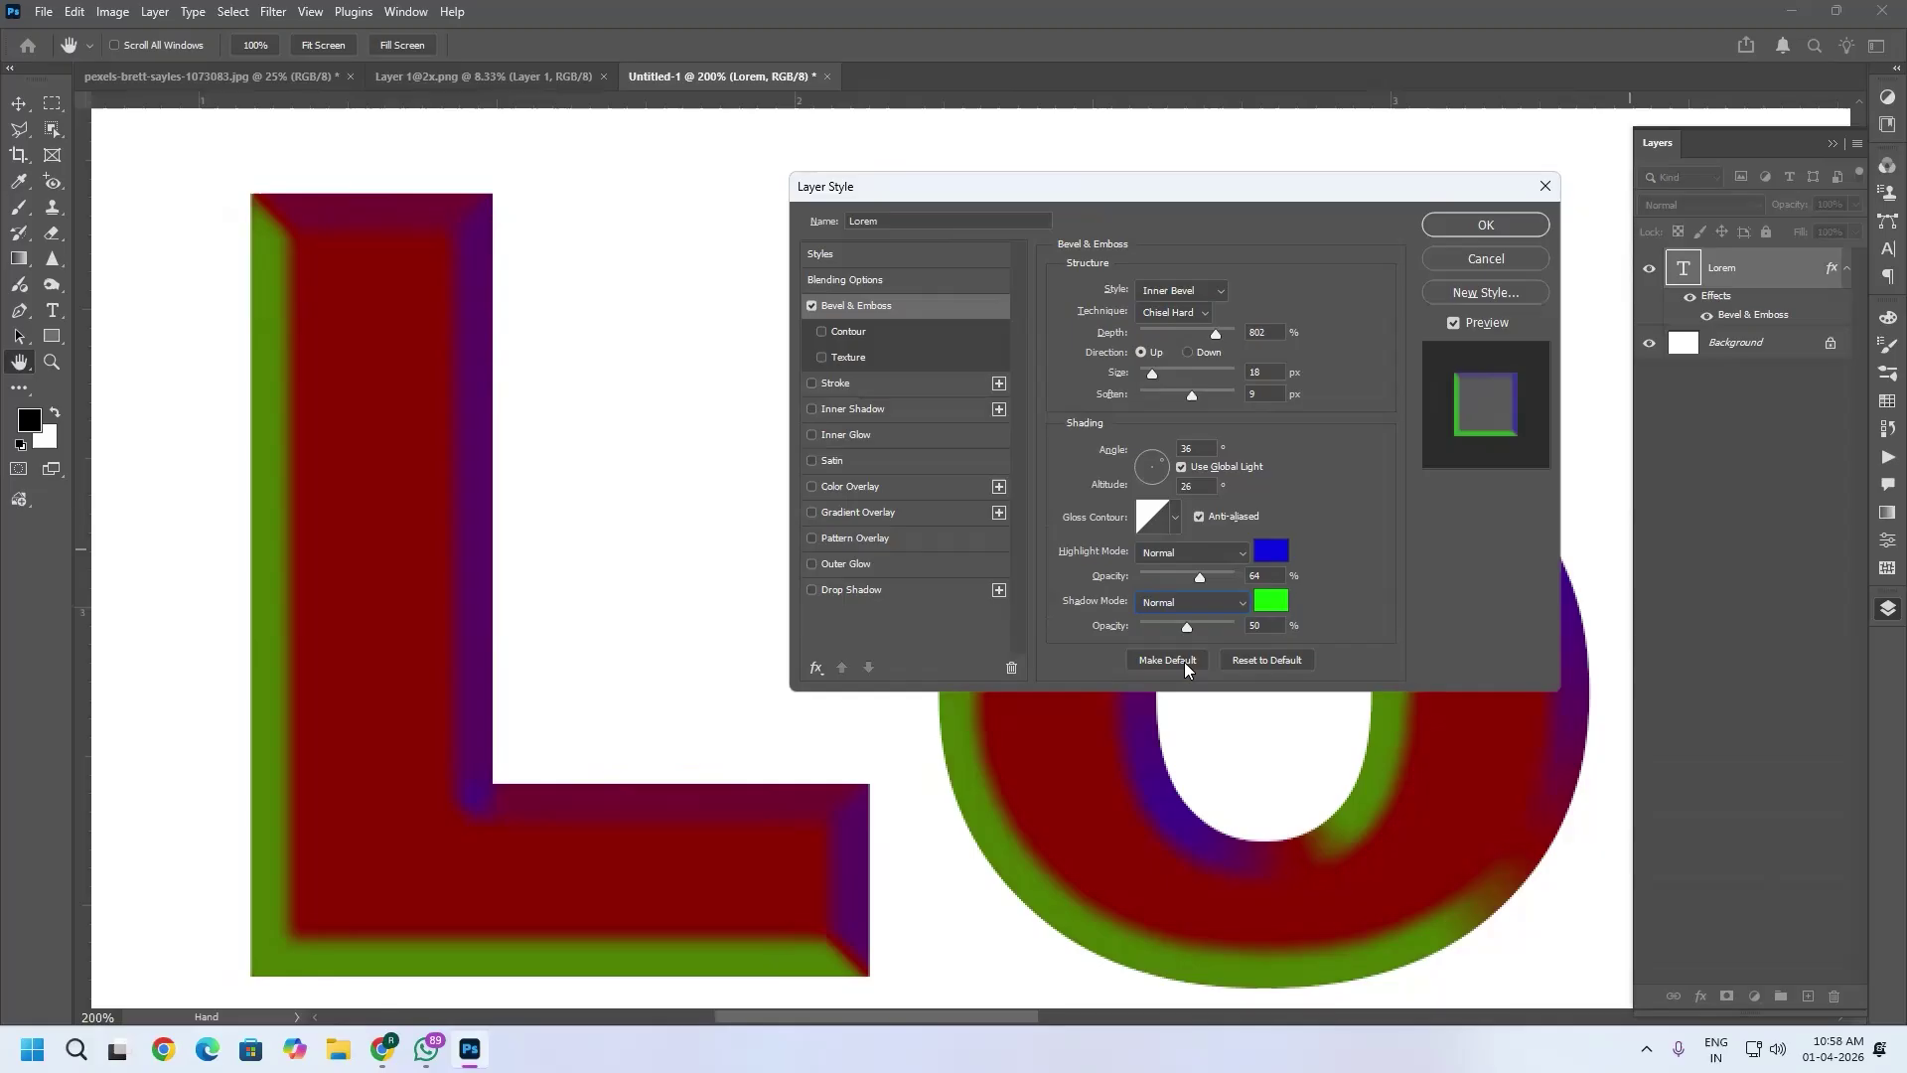
# Reset the Bevel & Emboss settings to their defaults and set the bevel size to 21 px.
pyautogui.click(1283, 661)
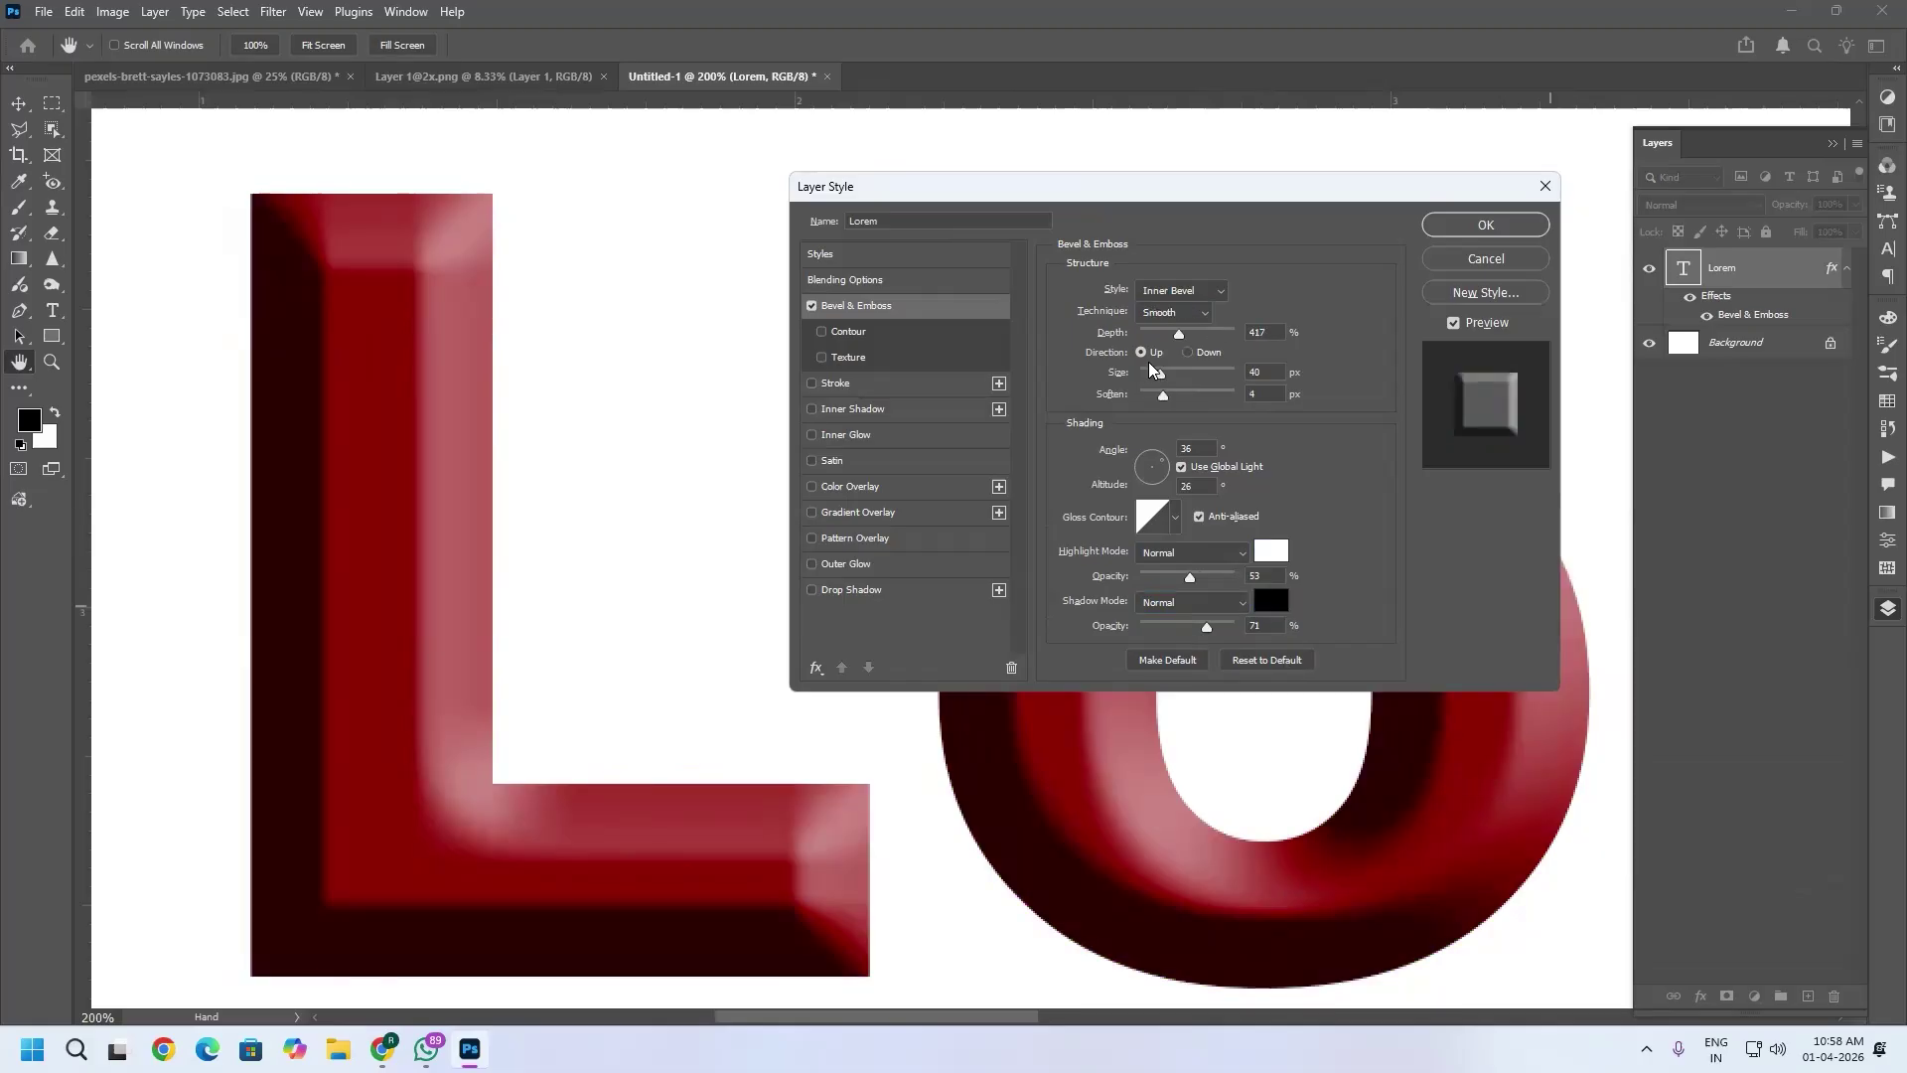
pyautogui.moveTo(1157, 374); pyautogui.dragTo(1153, 375)
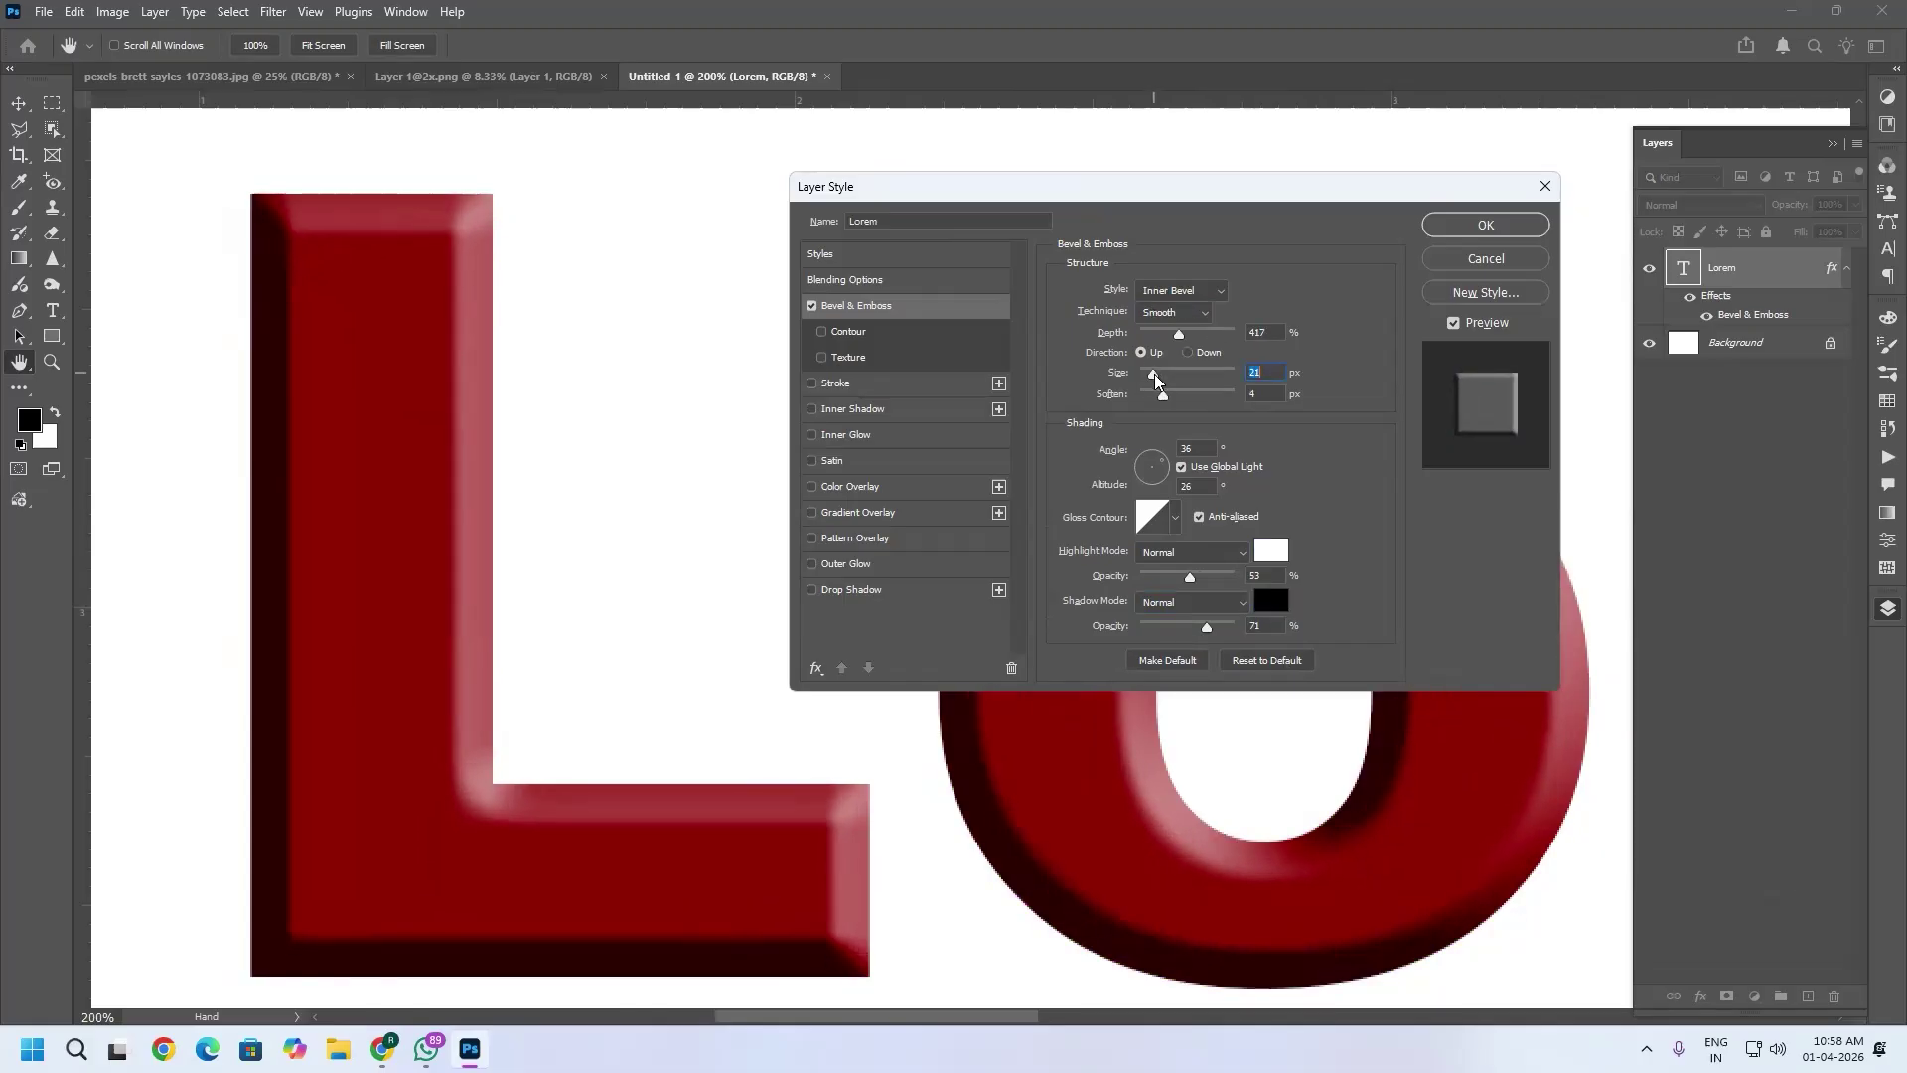
# Enable the bevel's Contour sub-effect with the multi-peak ring contour preset, 46% range and anti-aliasing.
pyautogui.click(850, 333)
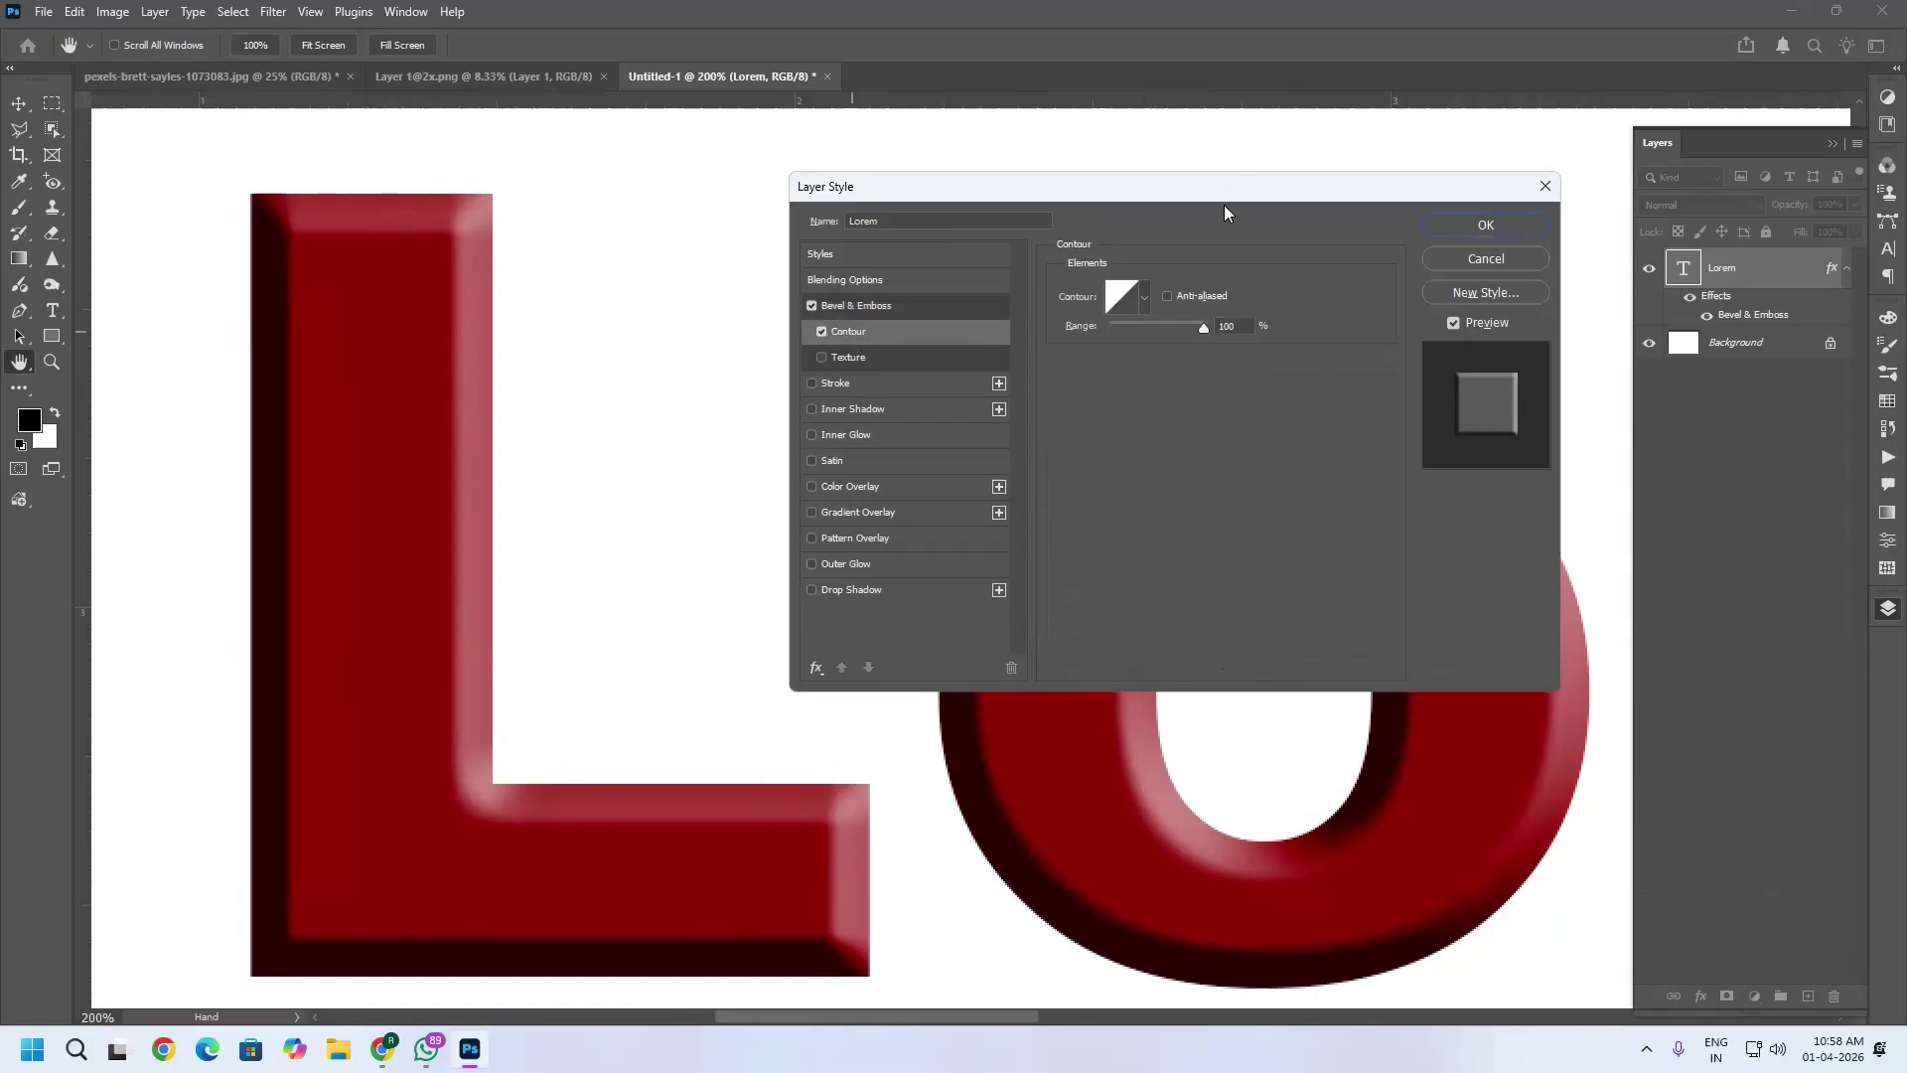
pyautogui.moveTo(1232, 198); pyautogui.dragTo(1321, 187)
pyautogui.click(1234, 286)
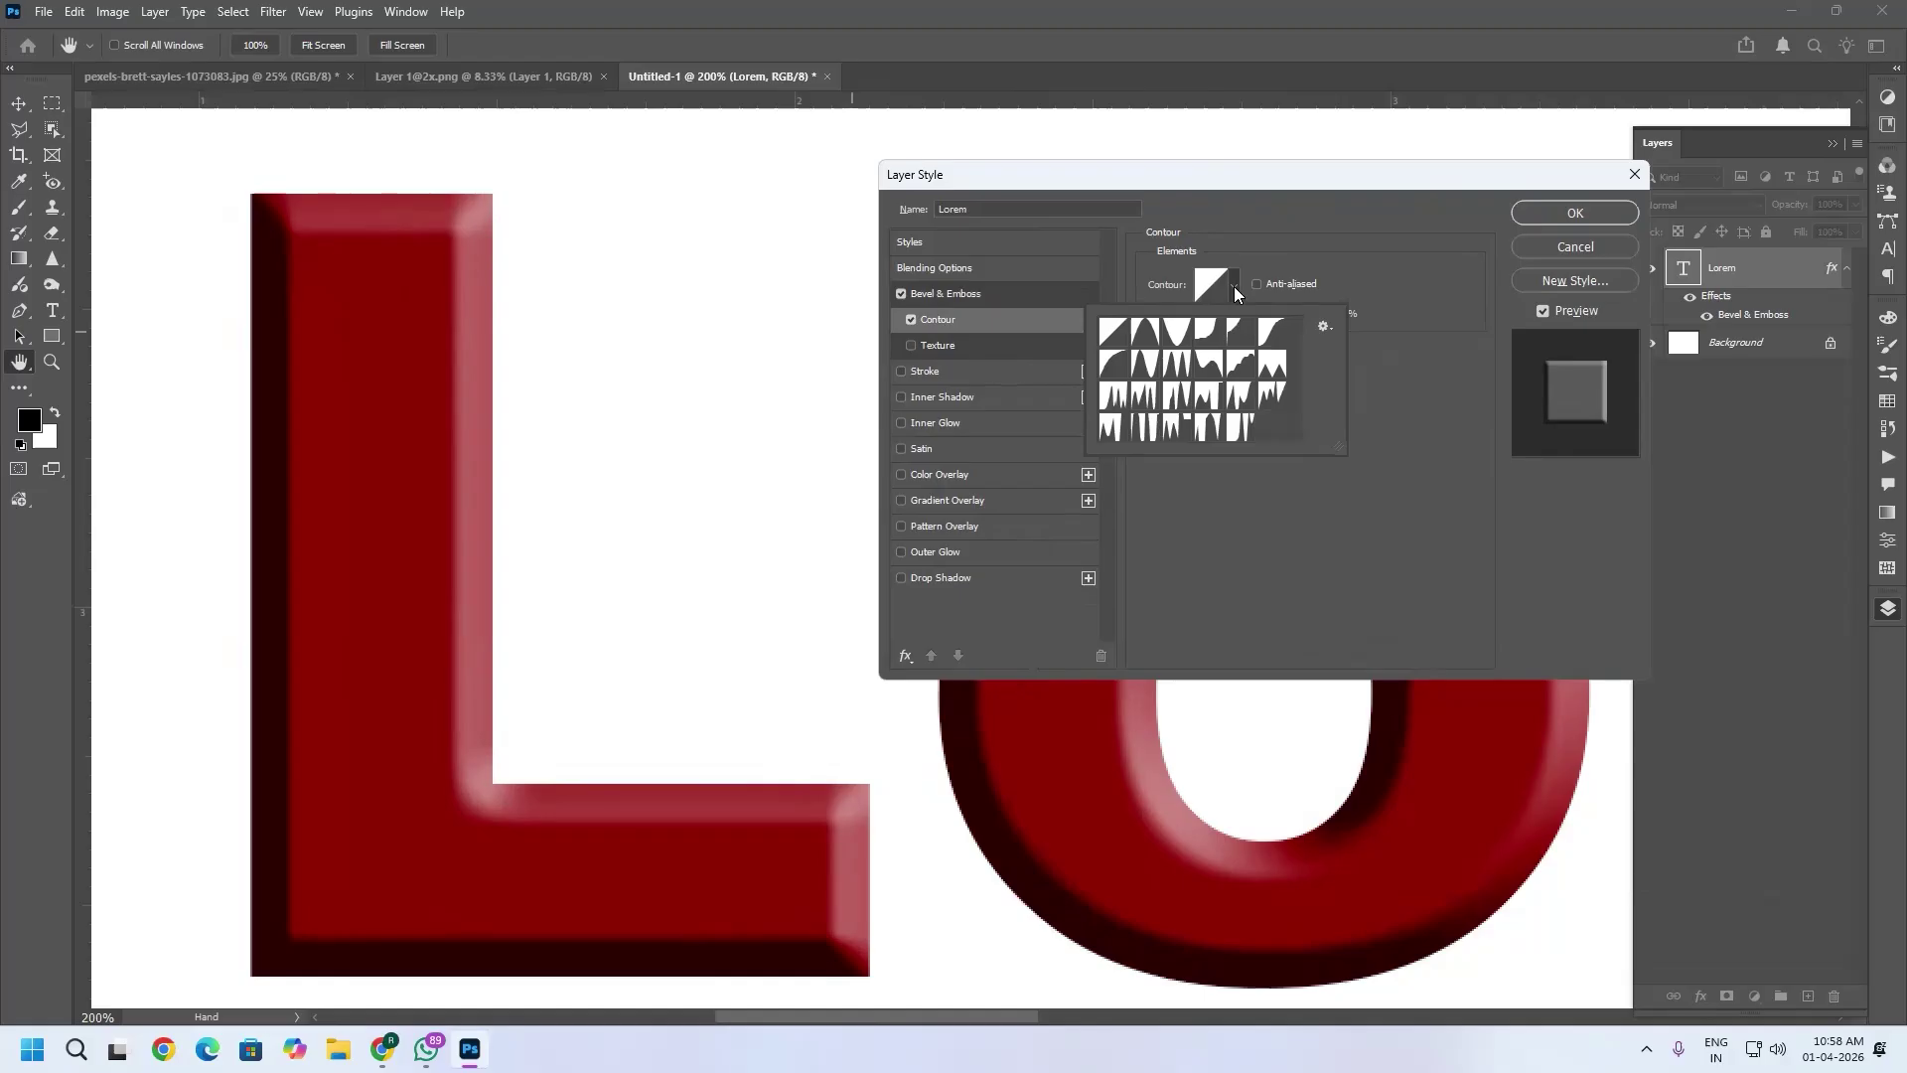
pyautogui.click(1180, 363)
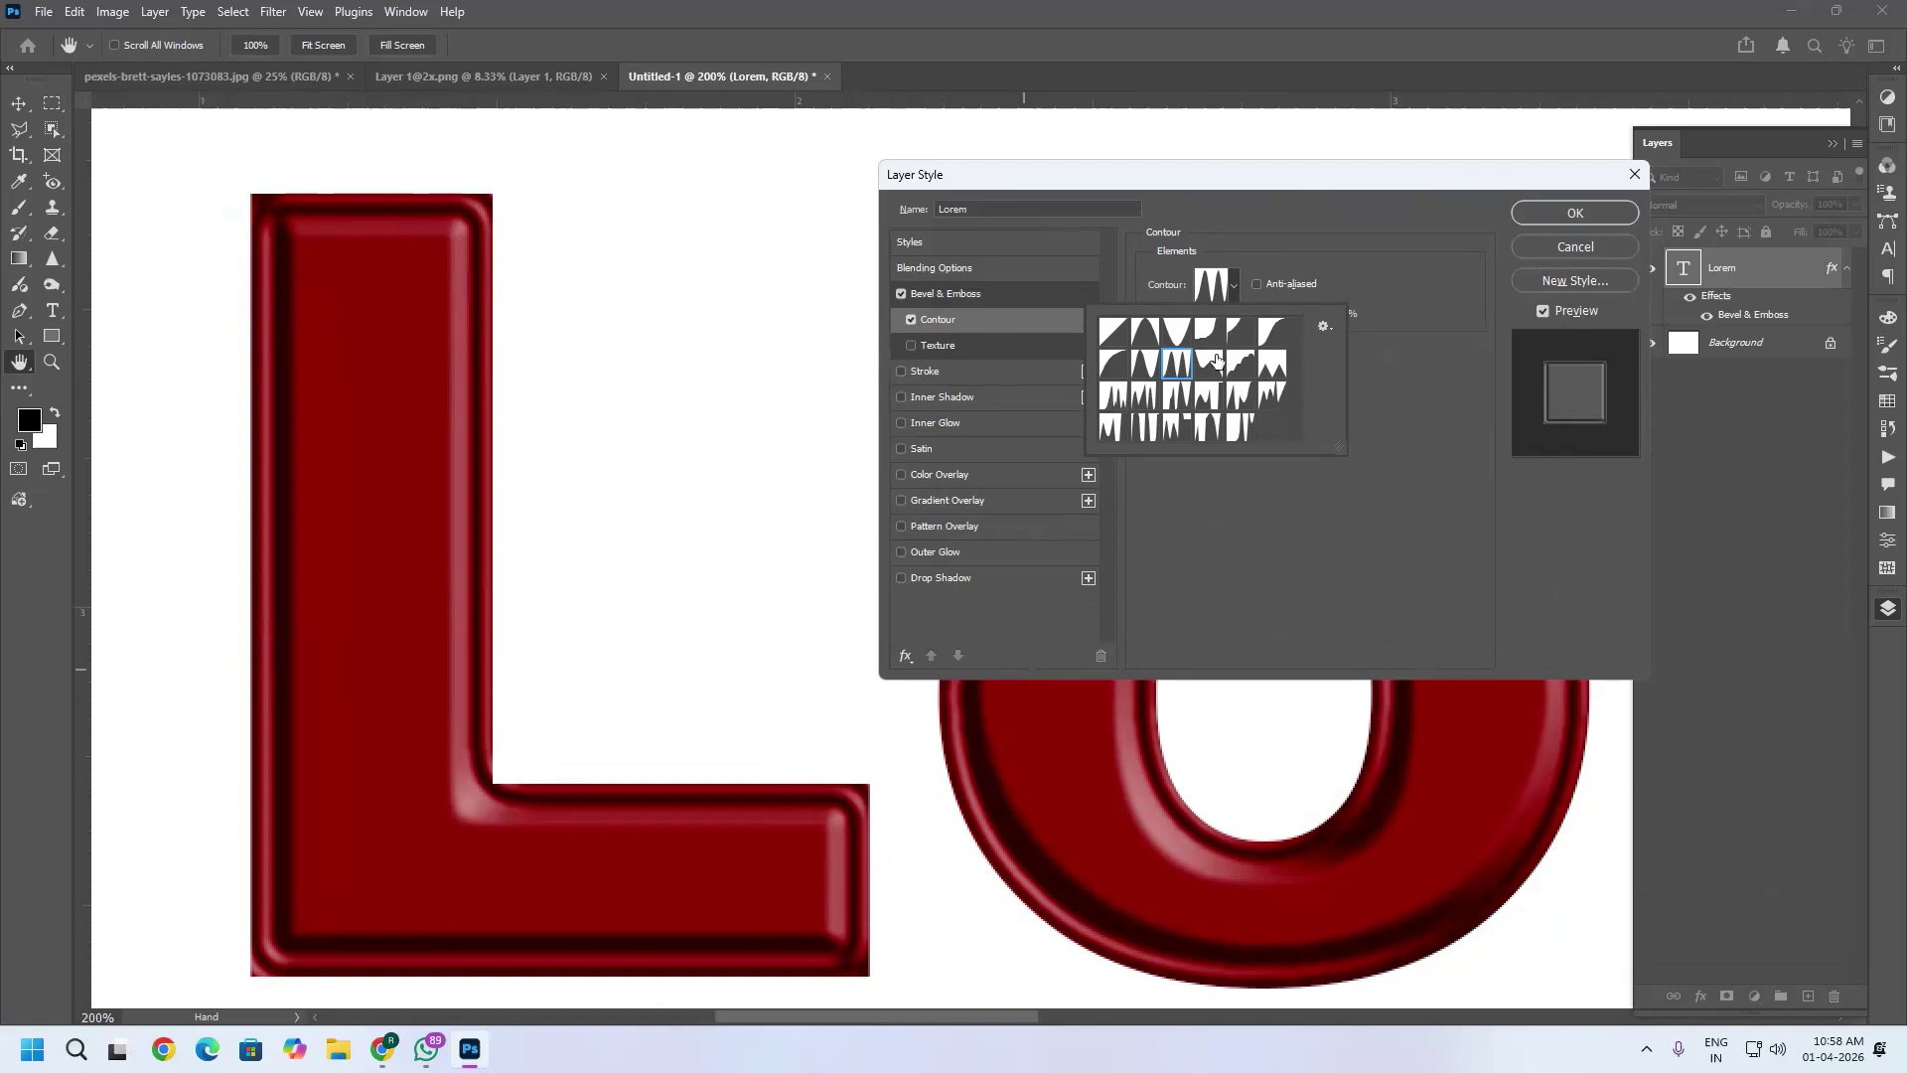
pyautogui.click(1343, 253)
pyautogui.moveTo(1277, 314)
pyautogui.mouseDown()
pyautogui.moveTo(1213, 310)
pyautogui.moveTo(1242, 316)
pyautogui.mouseUp()
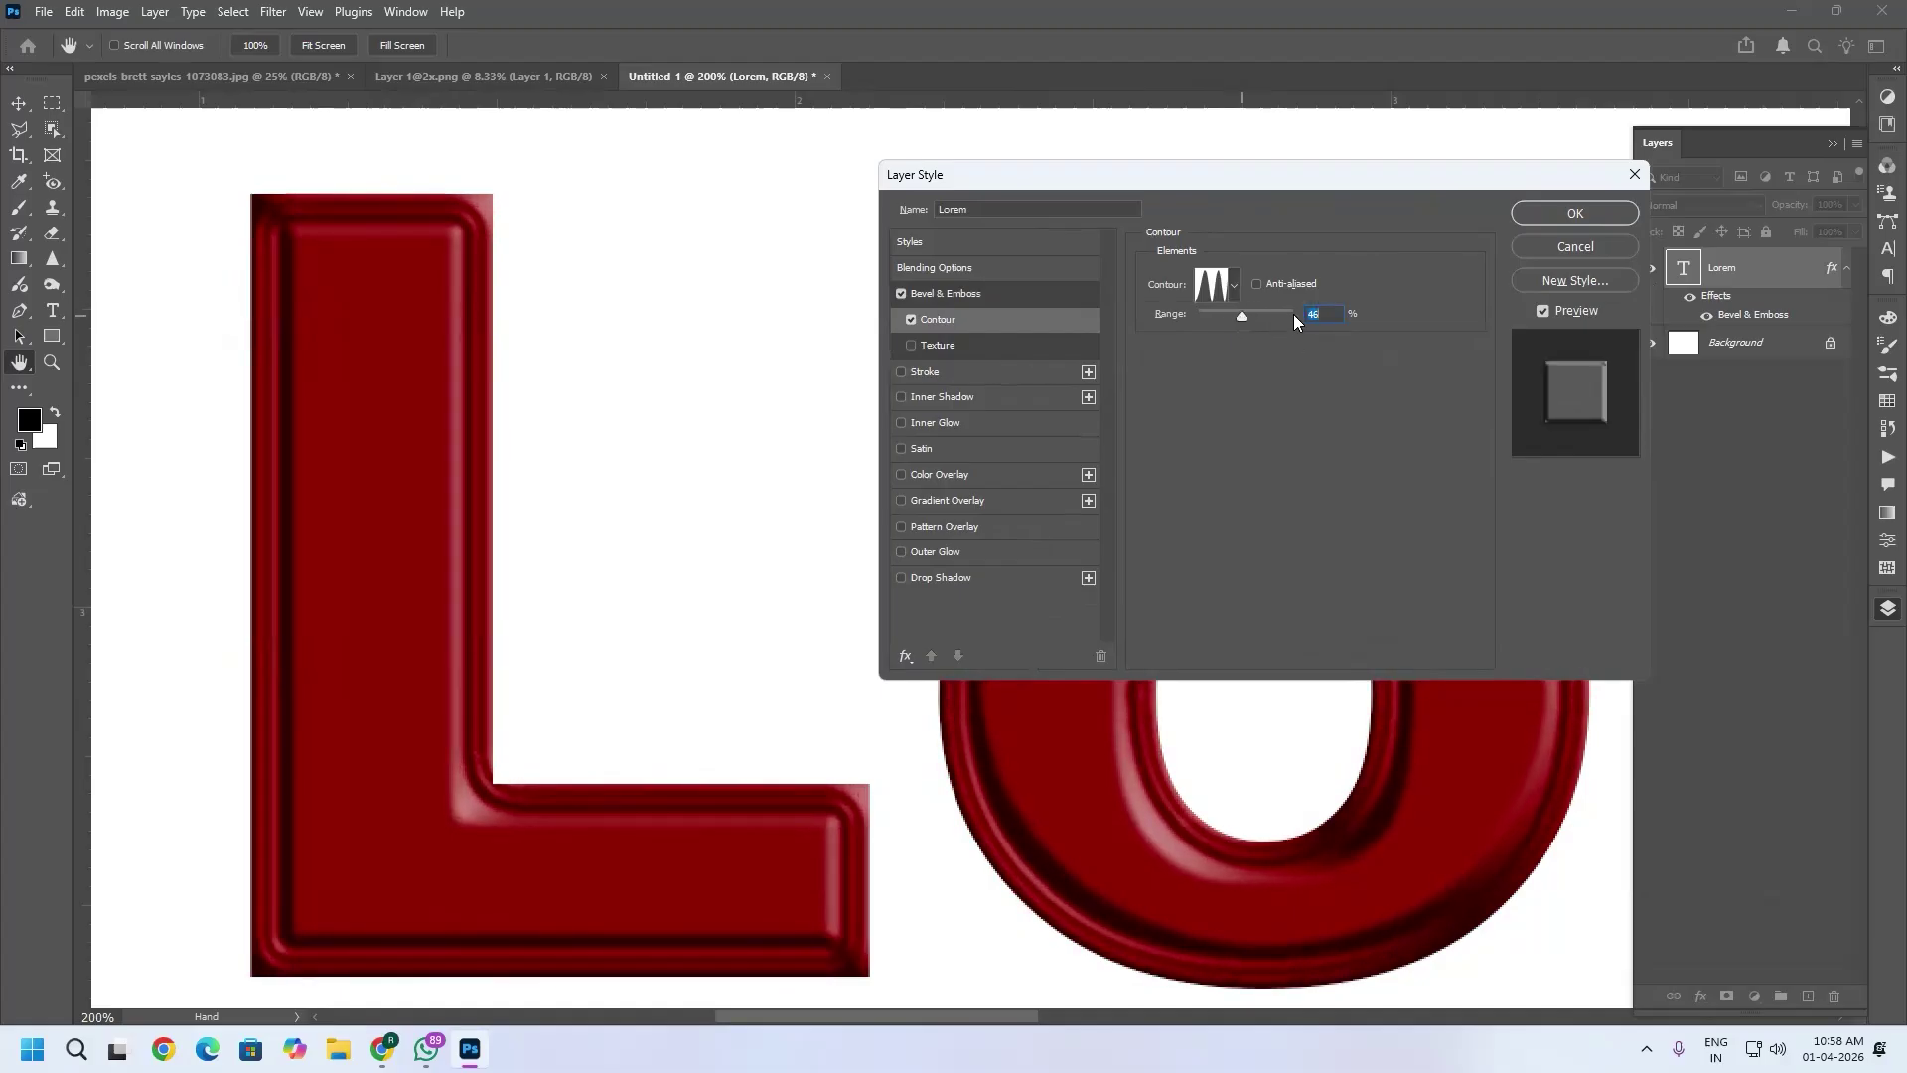
pyautogui.click(1258, 285)
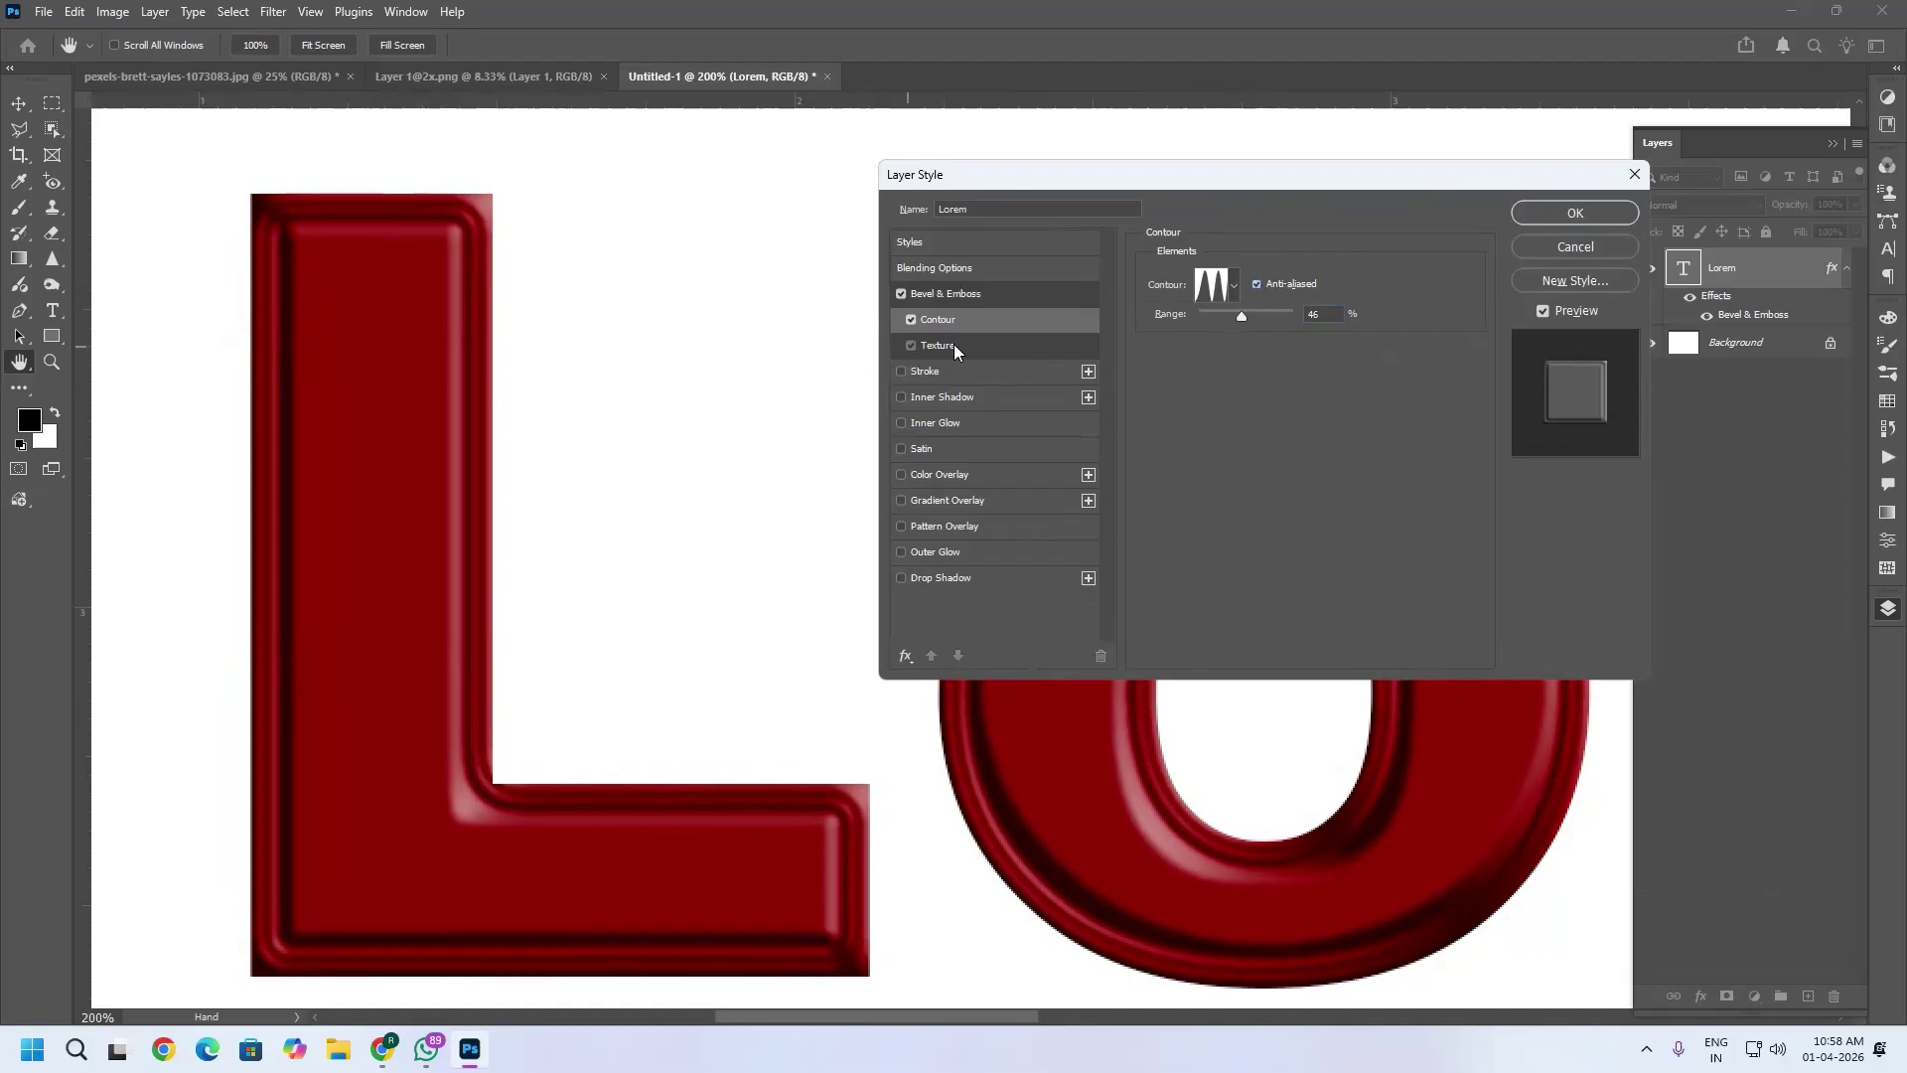
# Enable the bevel's Texture sub-effect with the butterfly-and-flowers pattern at 45% scale and -46% depth.
pyautogui.click(953, 344)
pyautogui.click(1262, 301)
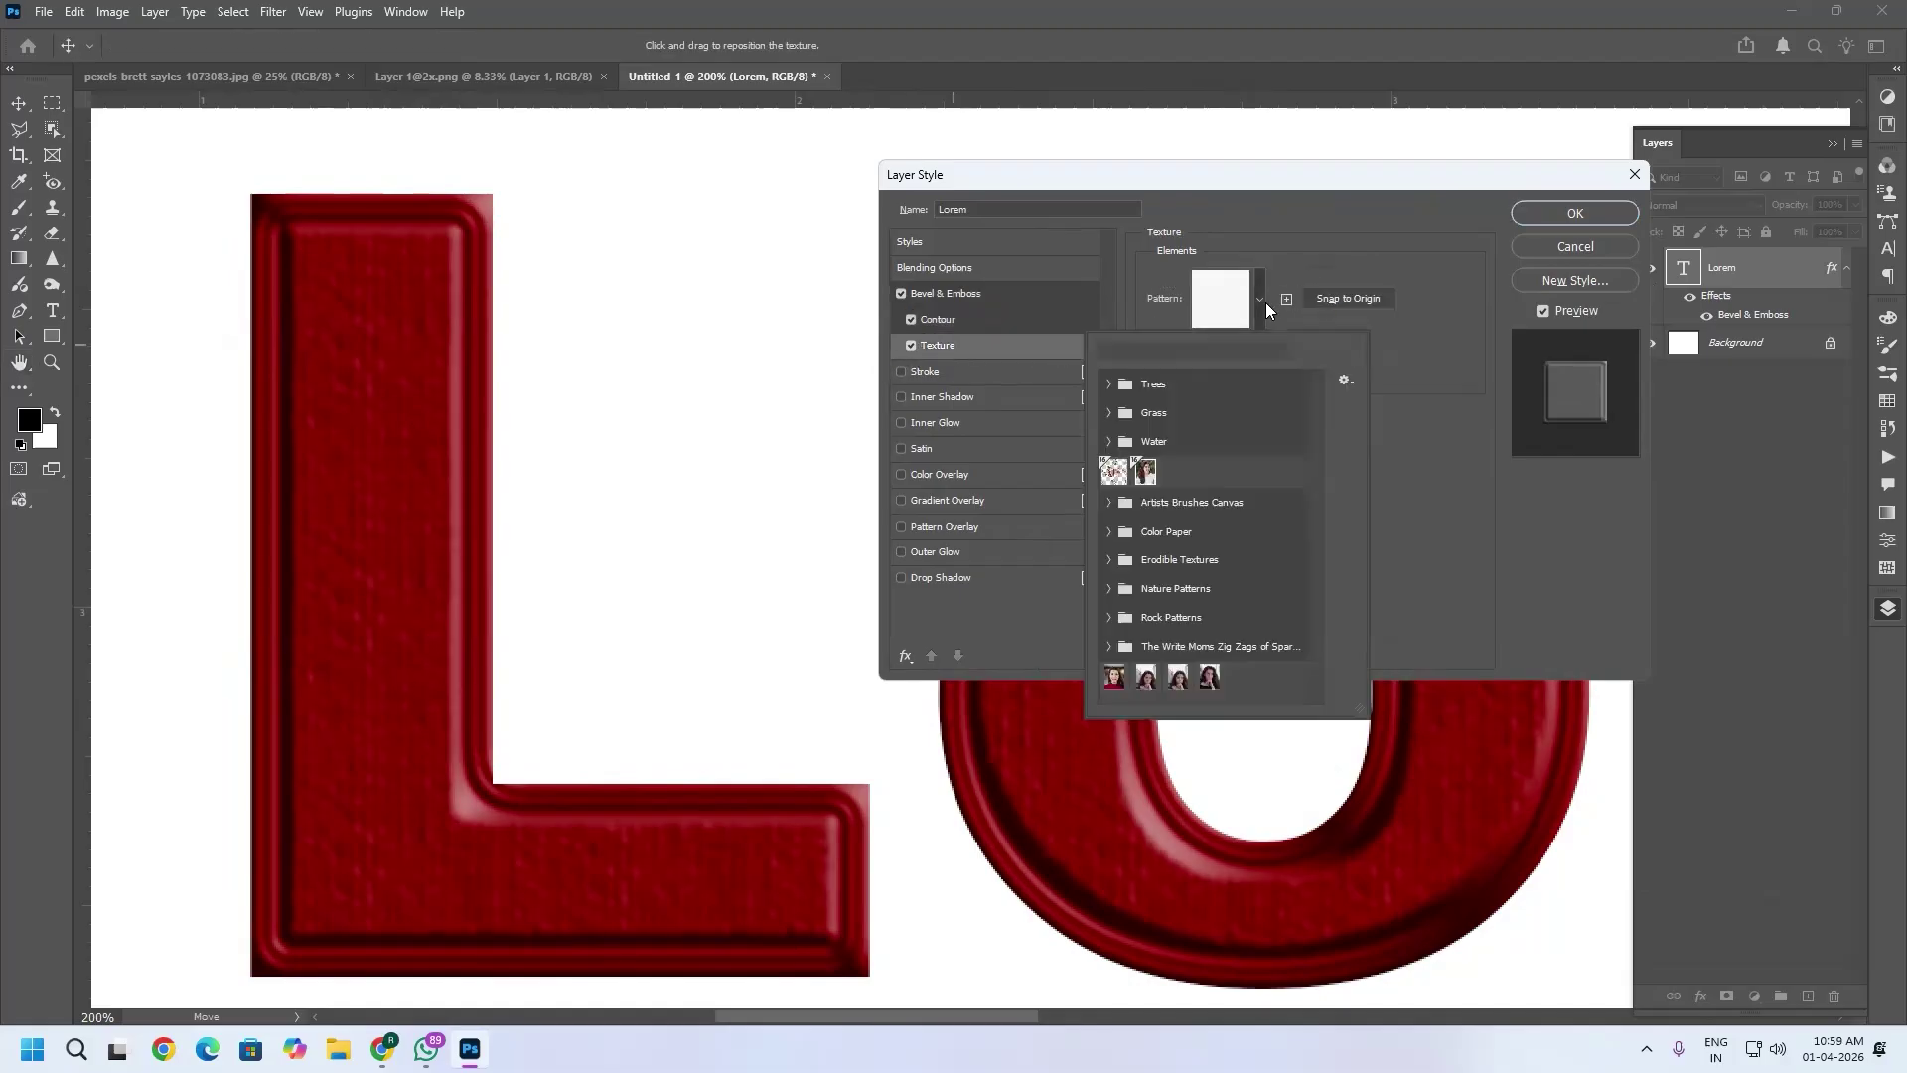
pyautogui.click(1114, 471)
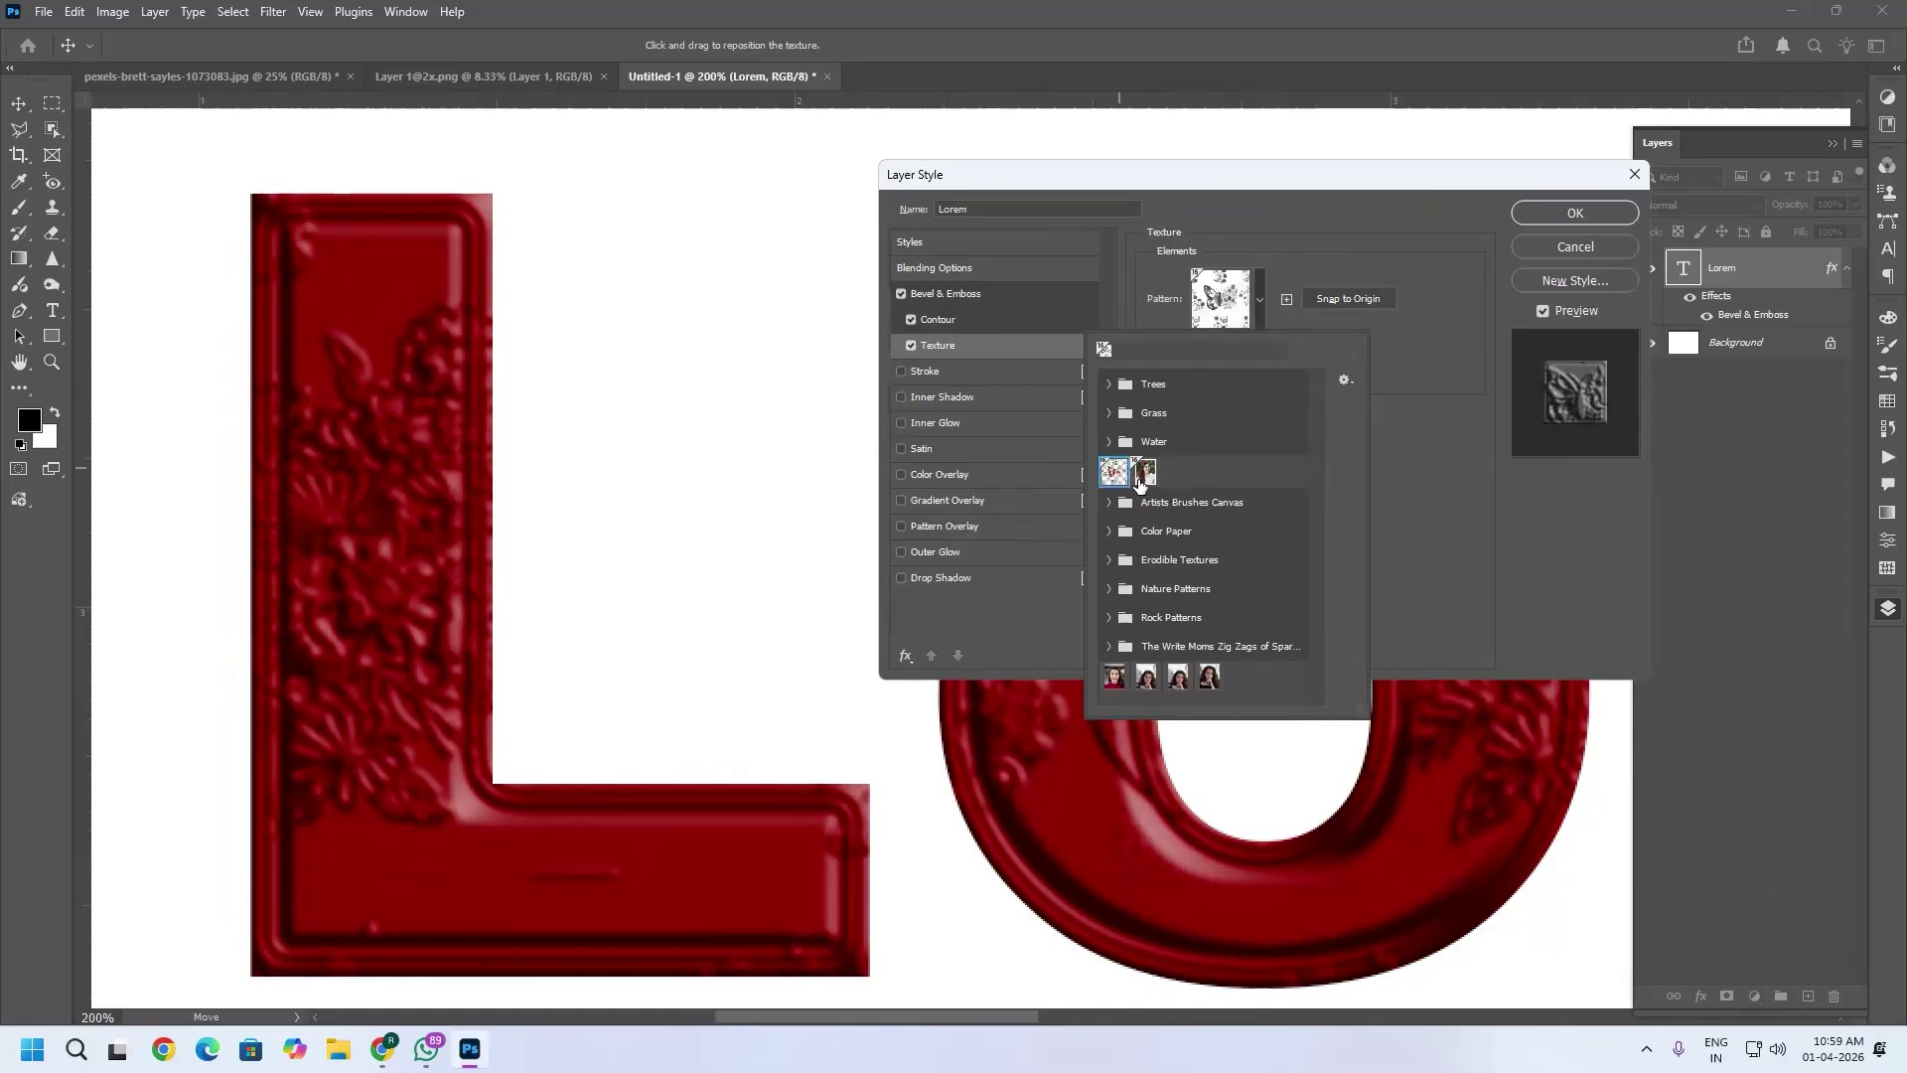
pyautogui.click(1454, 443)
pyautogui.moveTo(1241, 342)
pyautogui.mouseDown()
pyautogui.moveTo(1211, 345)
pyautogui.moveTo(1255, 375)
pyautogui.moveTo(1232, 368)
pyautogui.mouseUp()
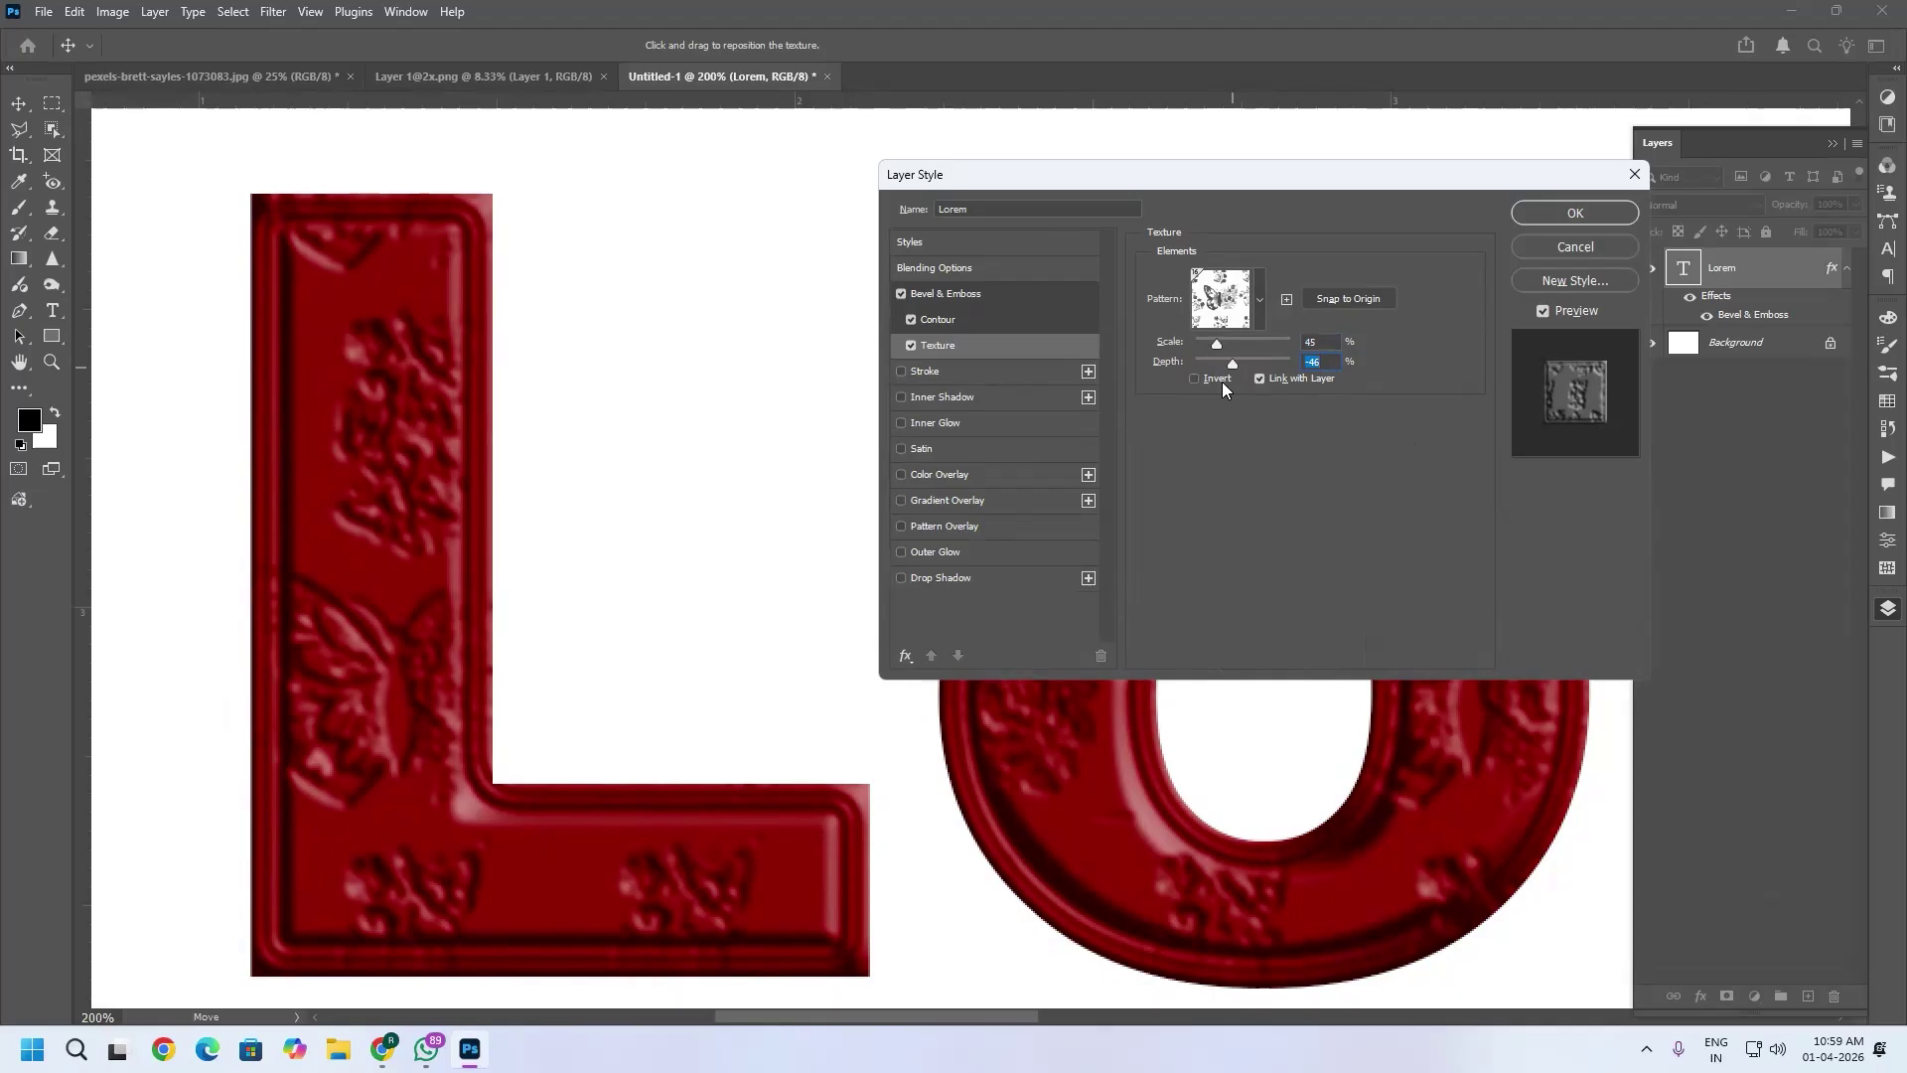
# Compare the bevel texture with and without inversion, leaving Invert turned on.
pyautogui.click(1221, 385)
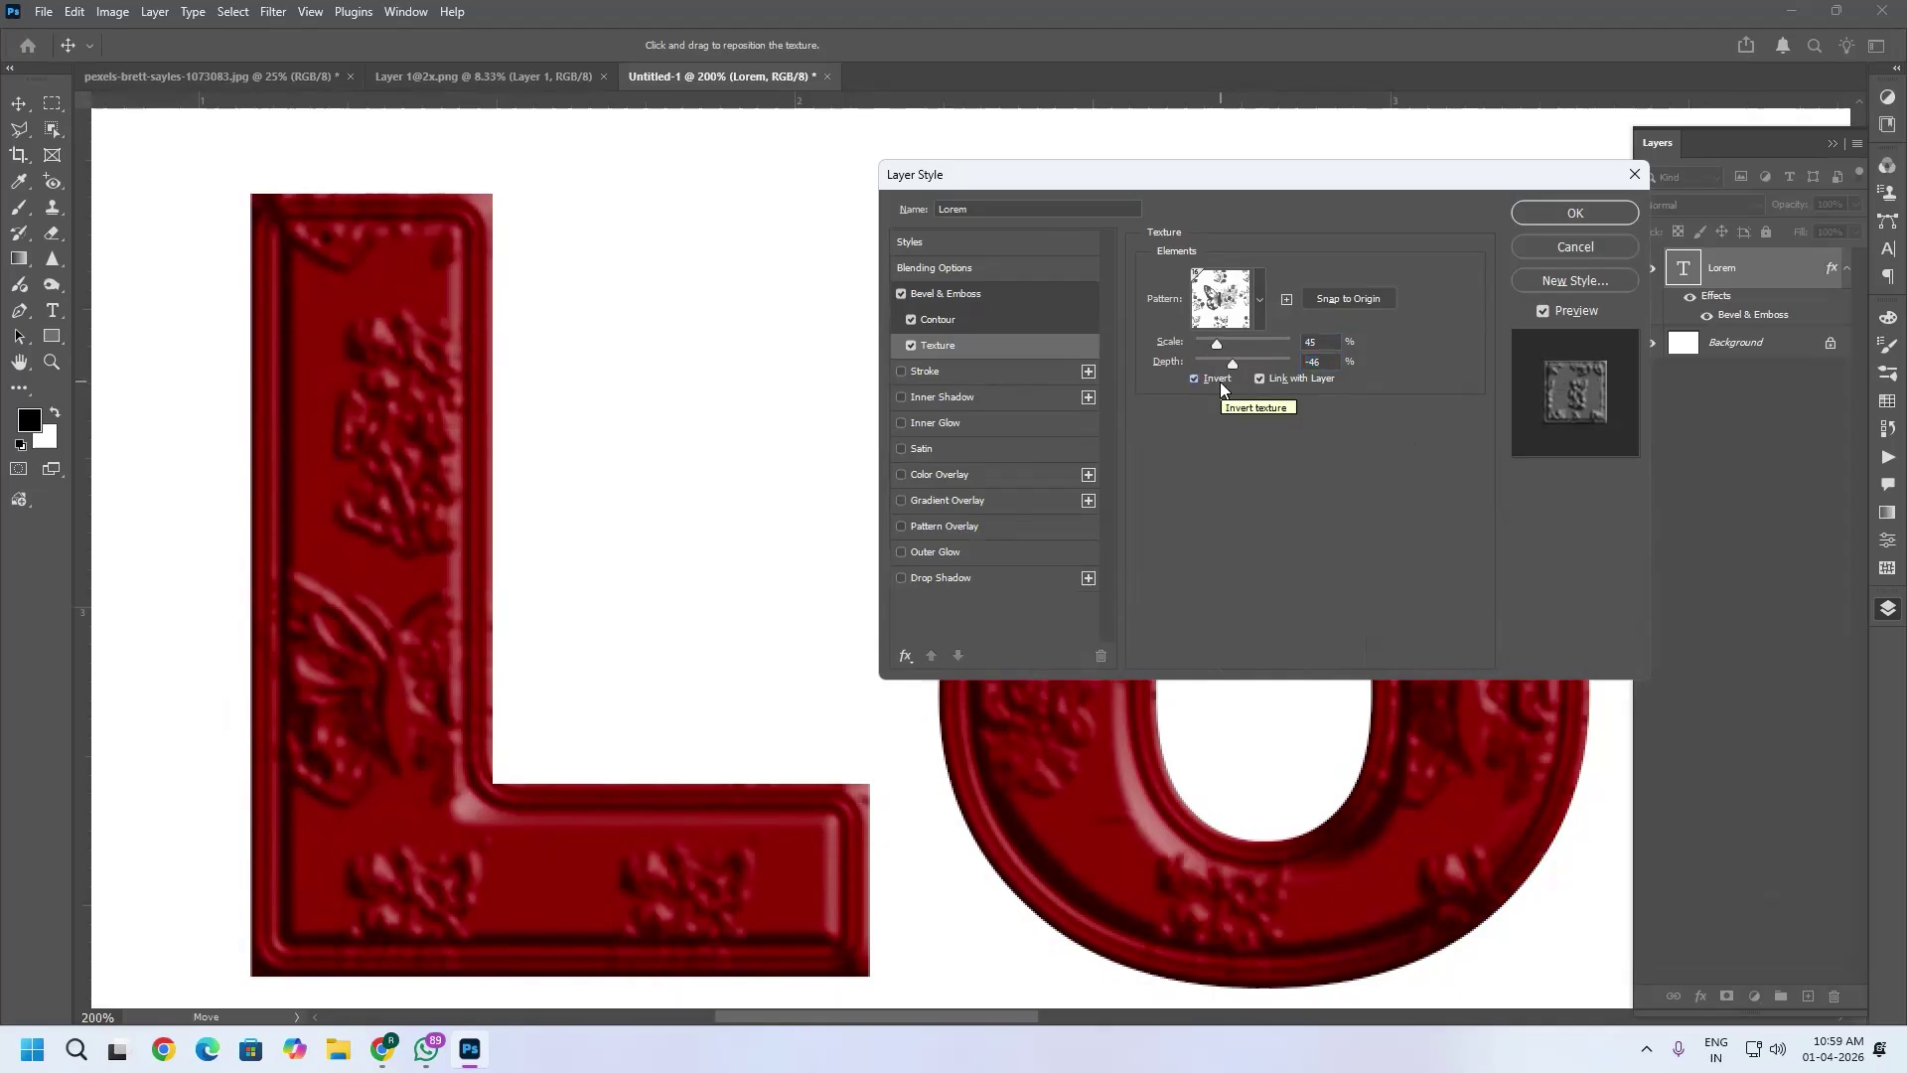
pyautogui.click(1220, 382)
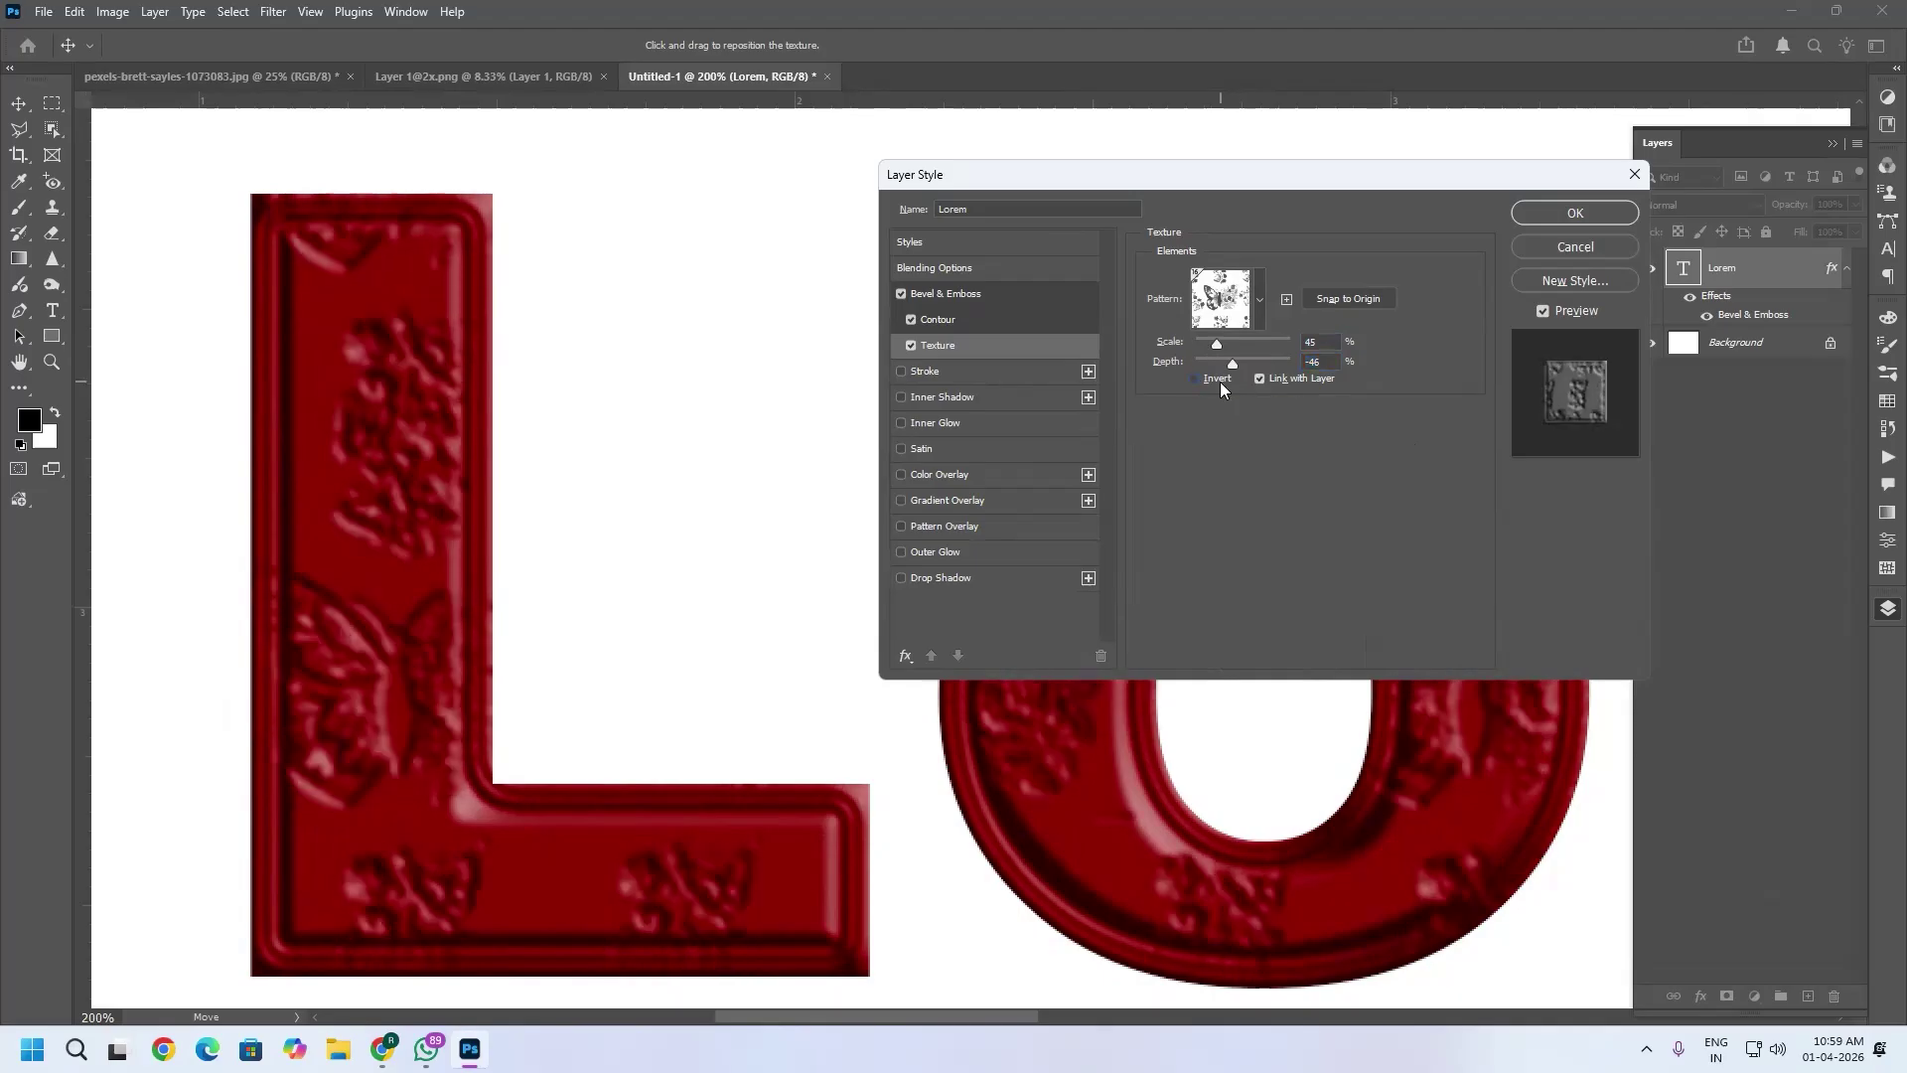
pyautogui.click(1219, 381)
pyautogui.click(1220, 381)
pyautogui.click(1220, 381)
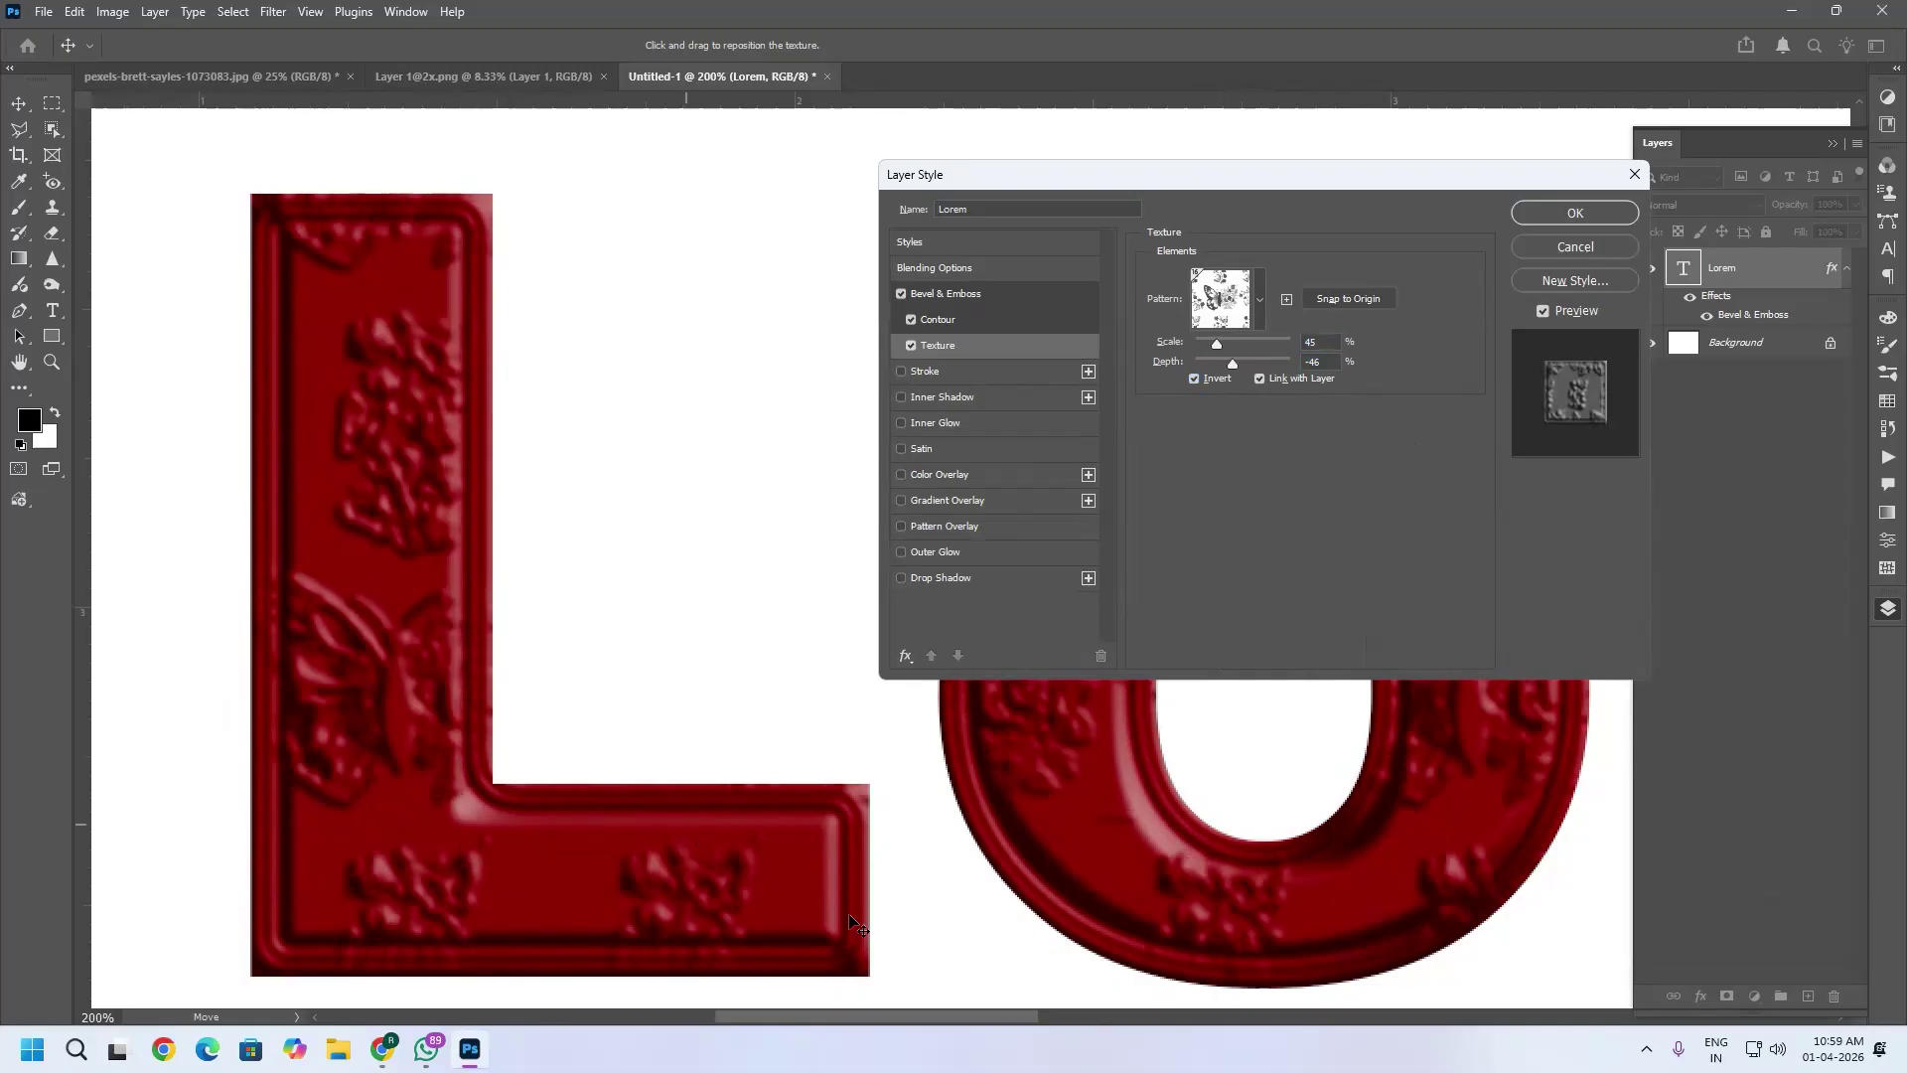
pyautogui.scroll(-1, 1045, 1003)
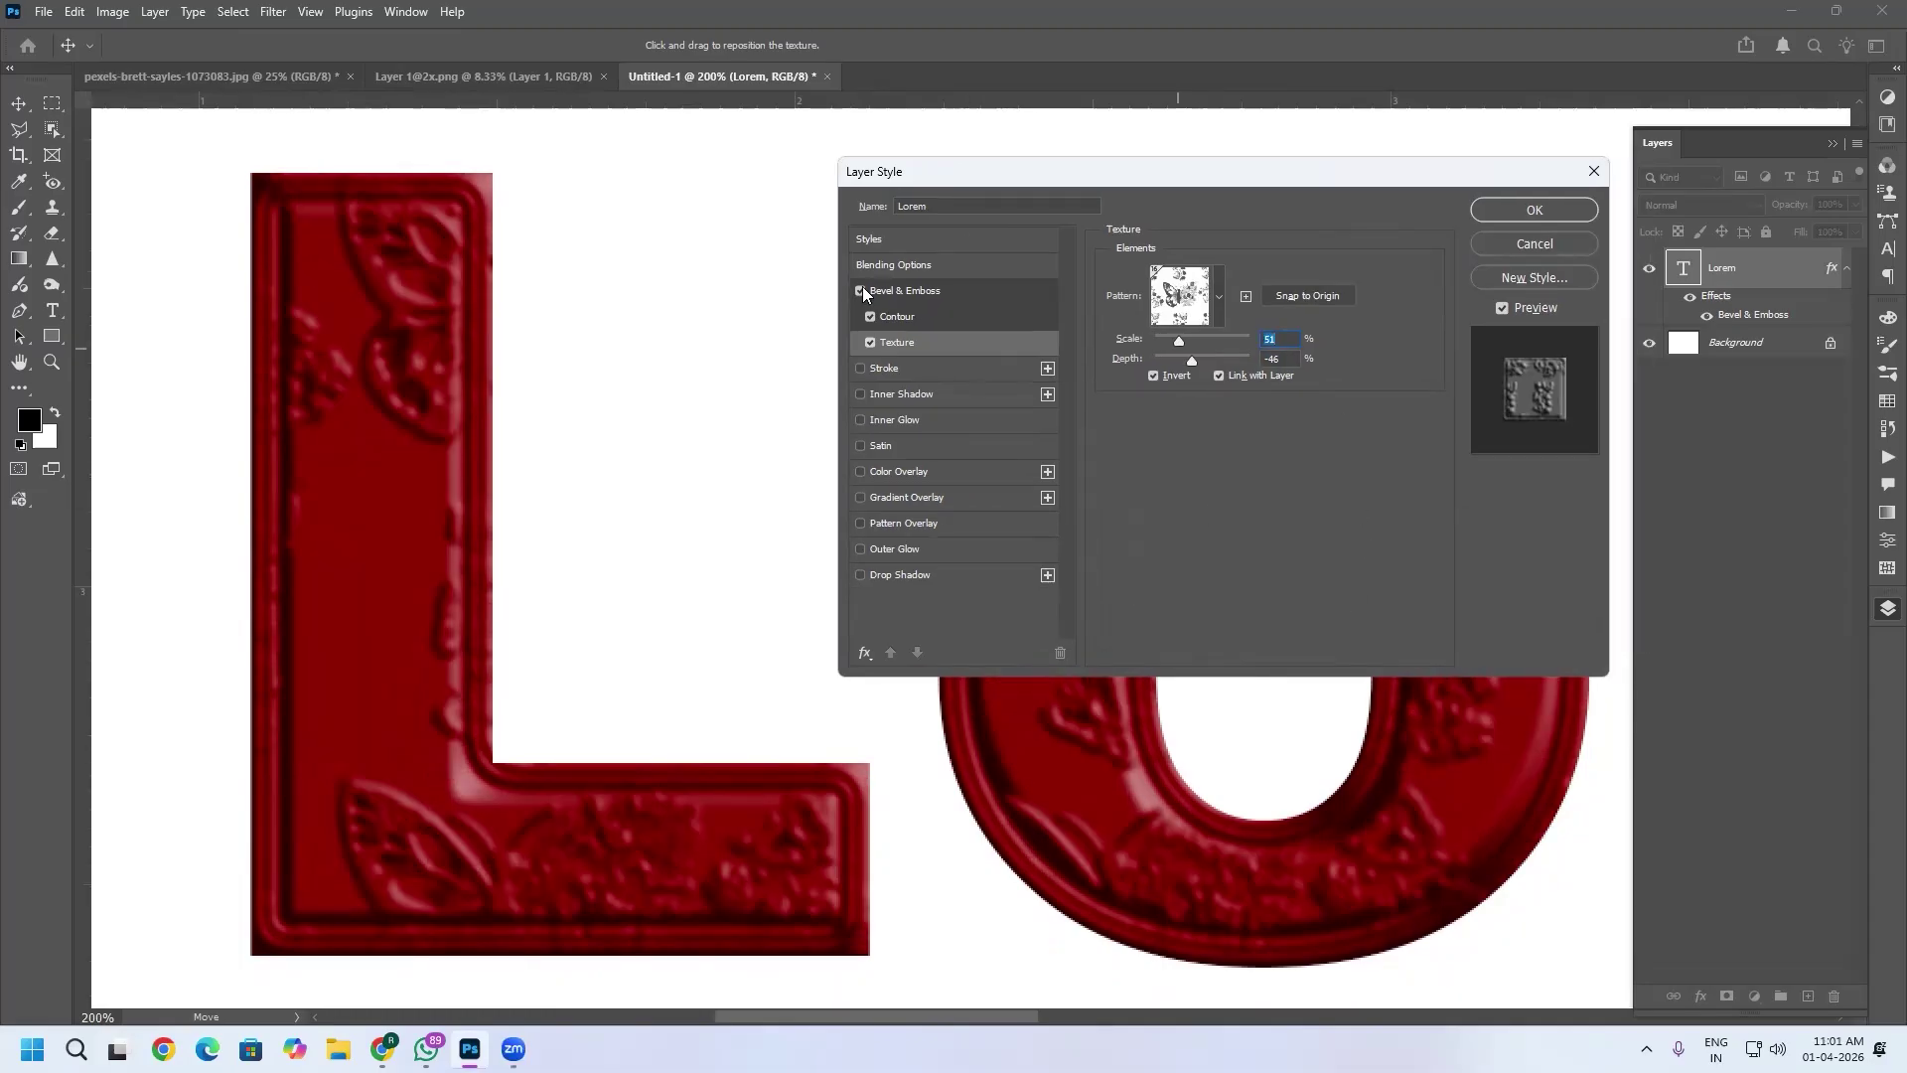
# Turn off Bevel & Emboss and enable a Stroke effect in purple 9c00ff on the Lorem text.
pyautogui.click(860, 290)
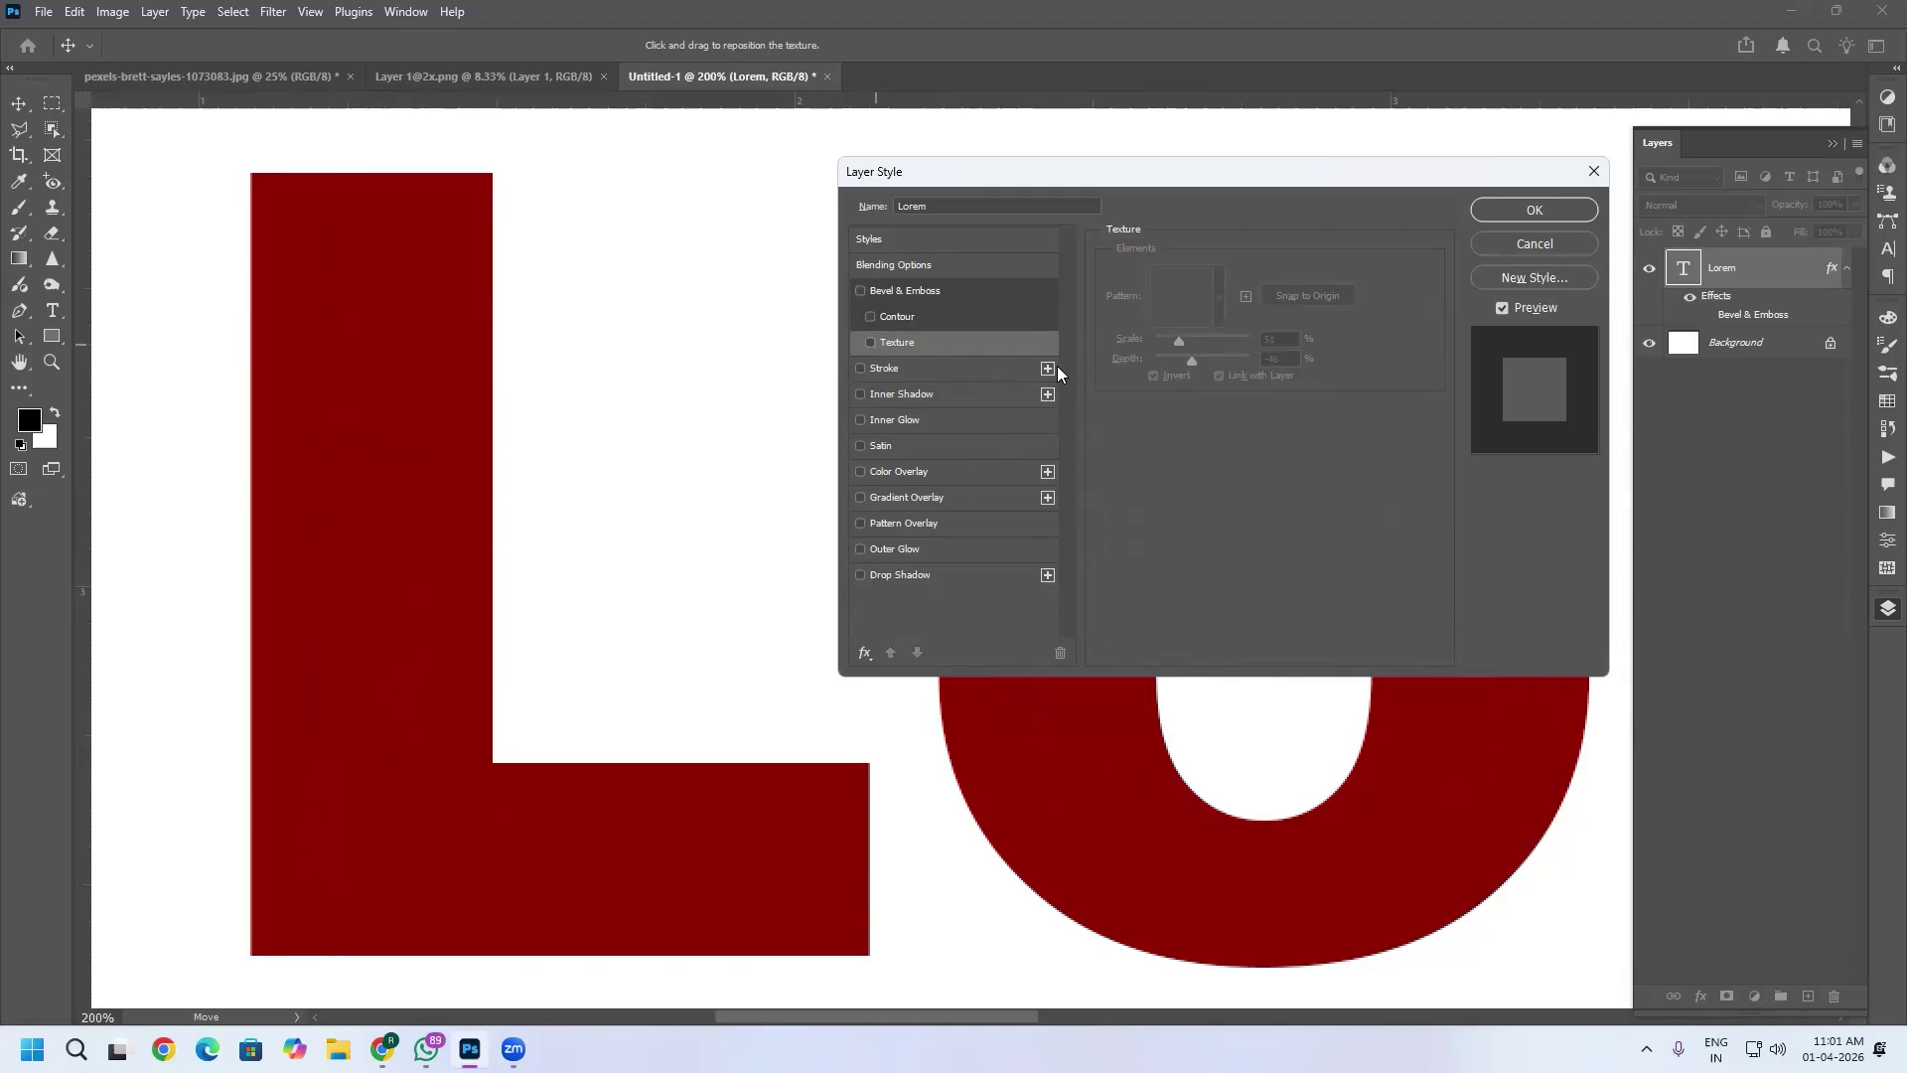
pyautogui.click(861, 369)
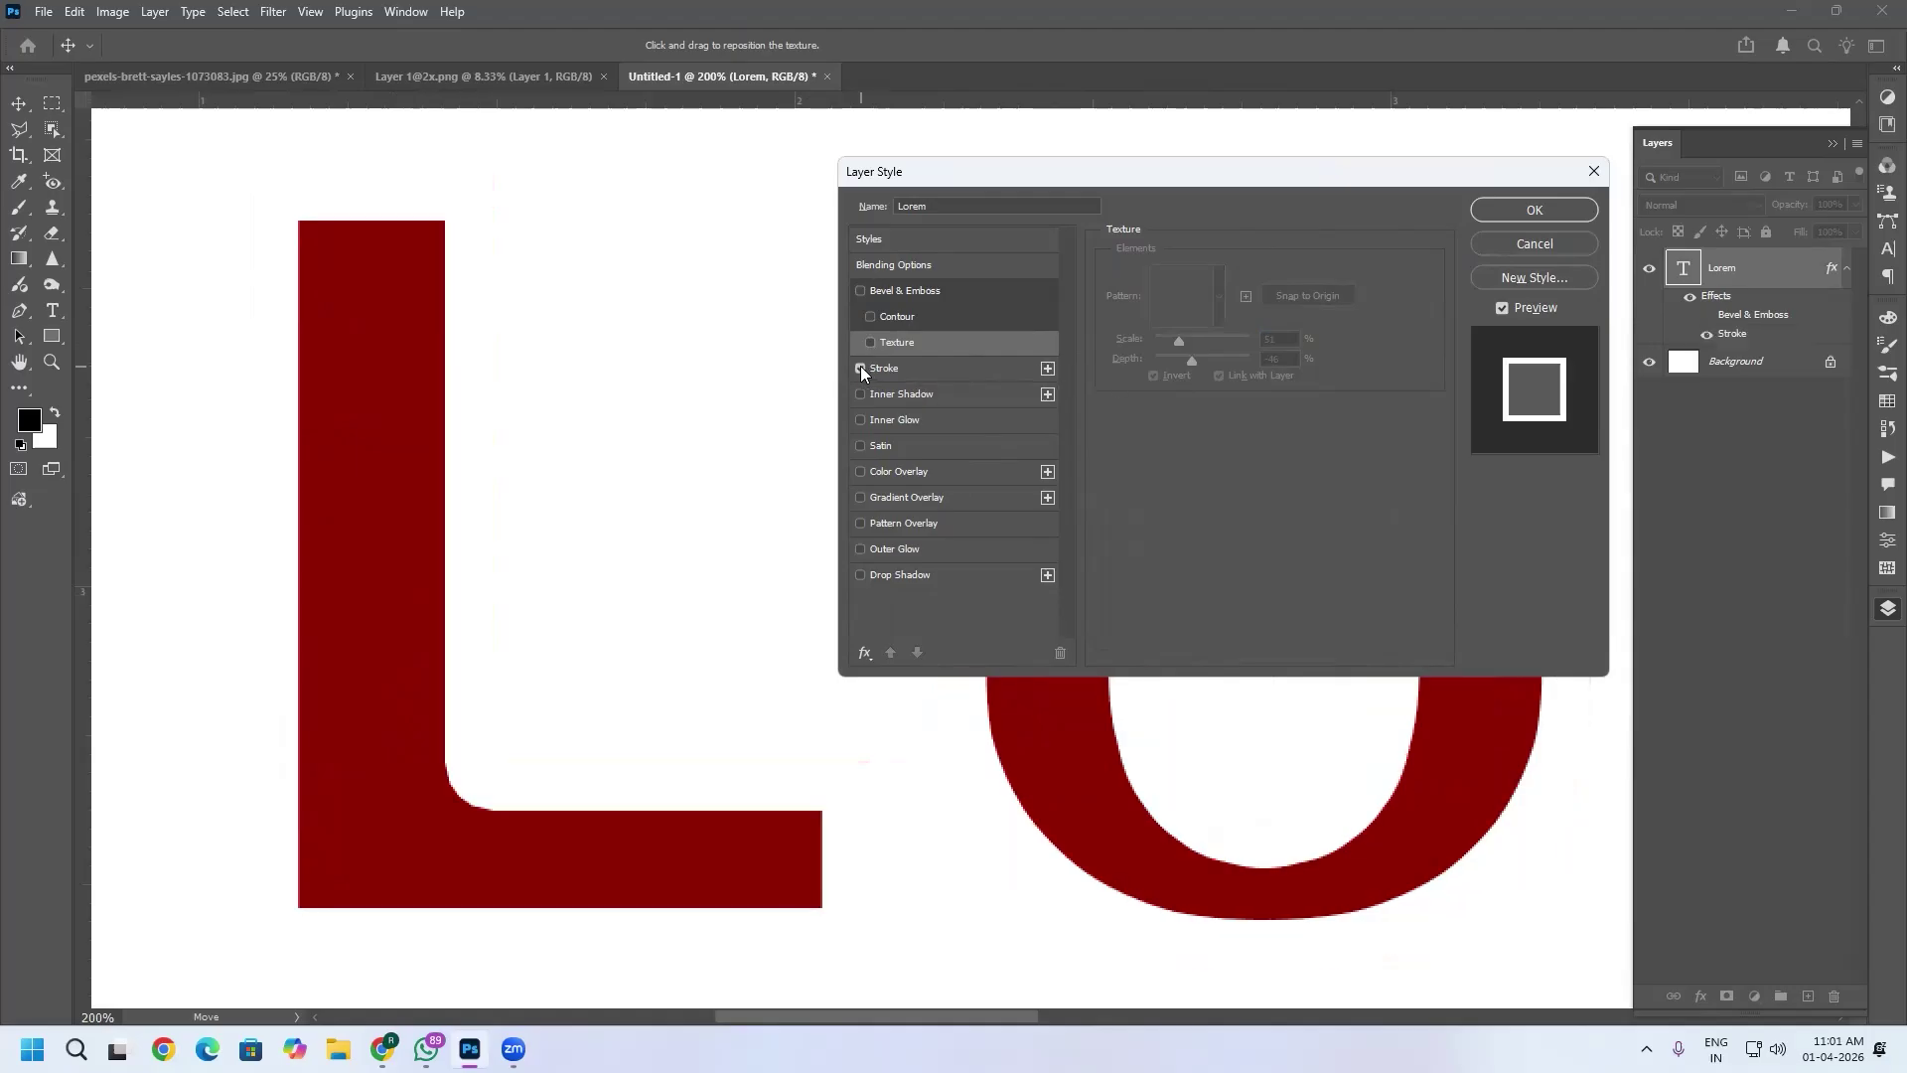
pyautogui.click(906, 367)
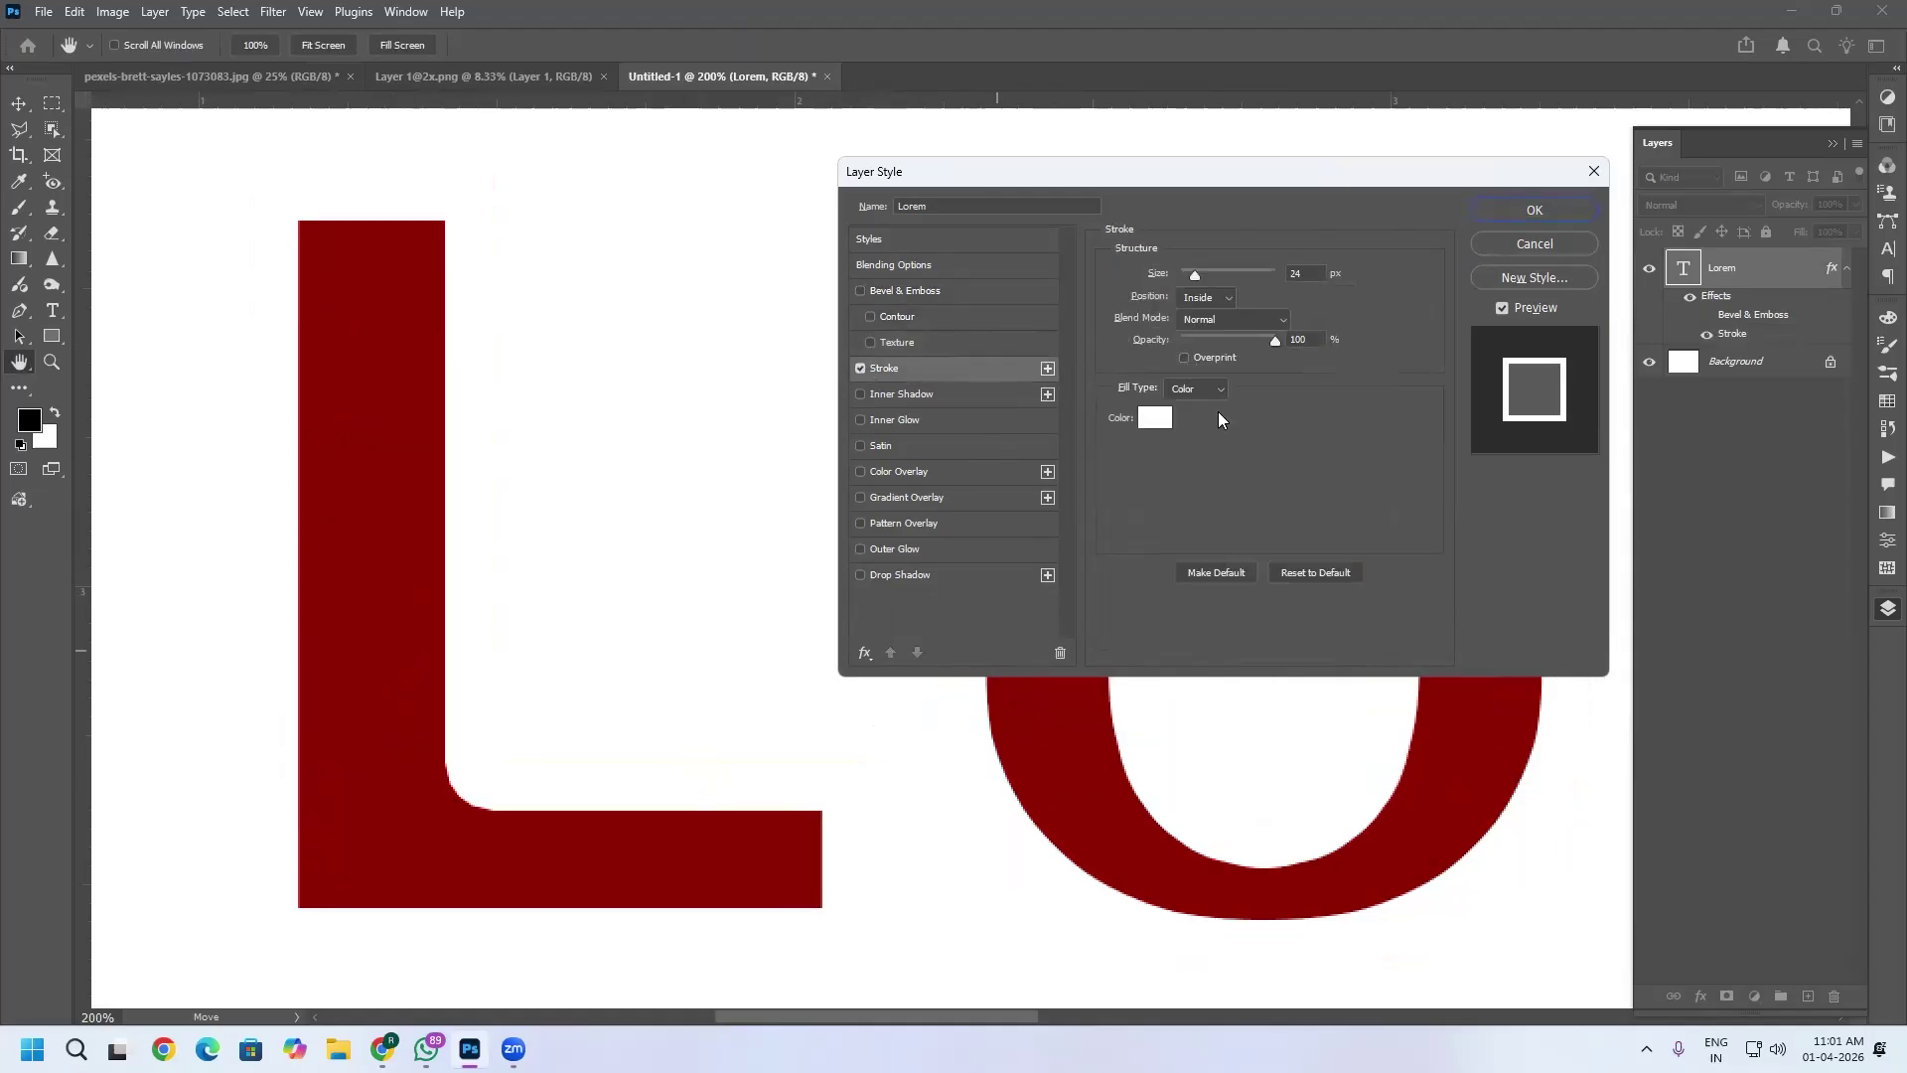
pyautogui.click(1152, 420)
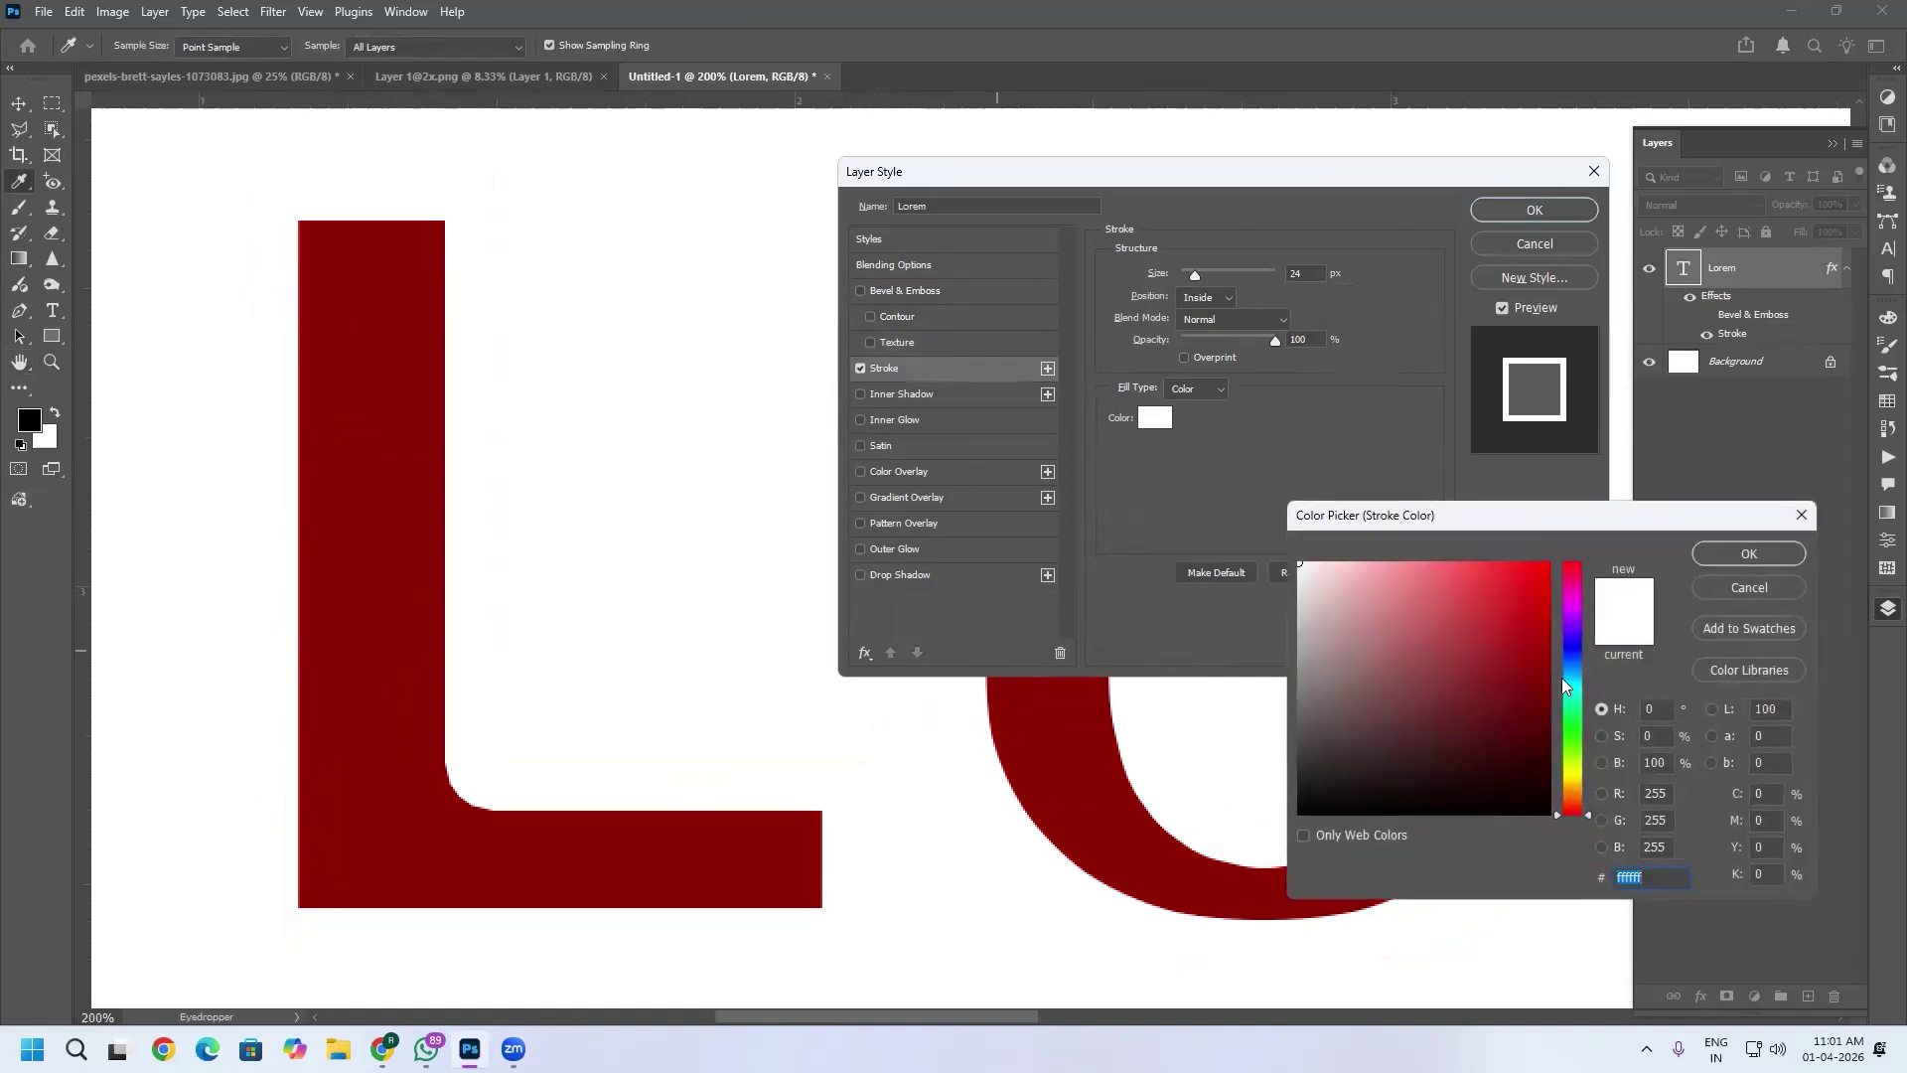
pyautogui.write('3600ff')
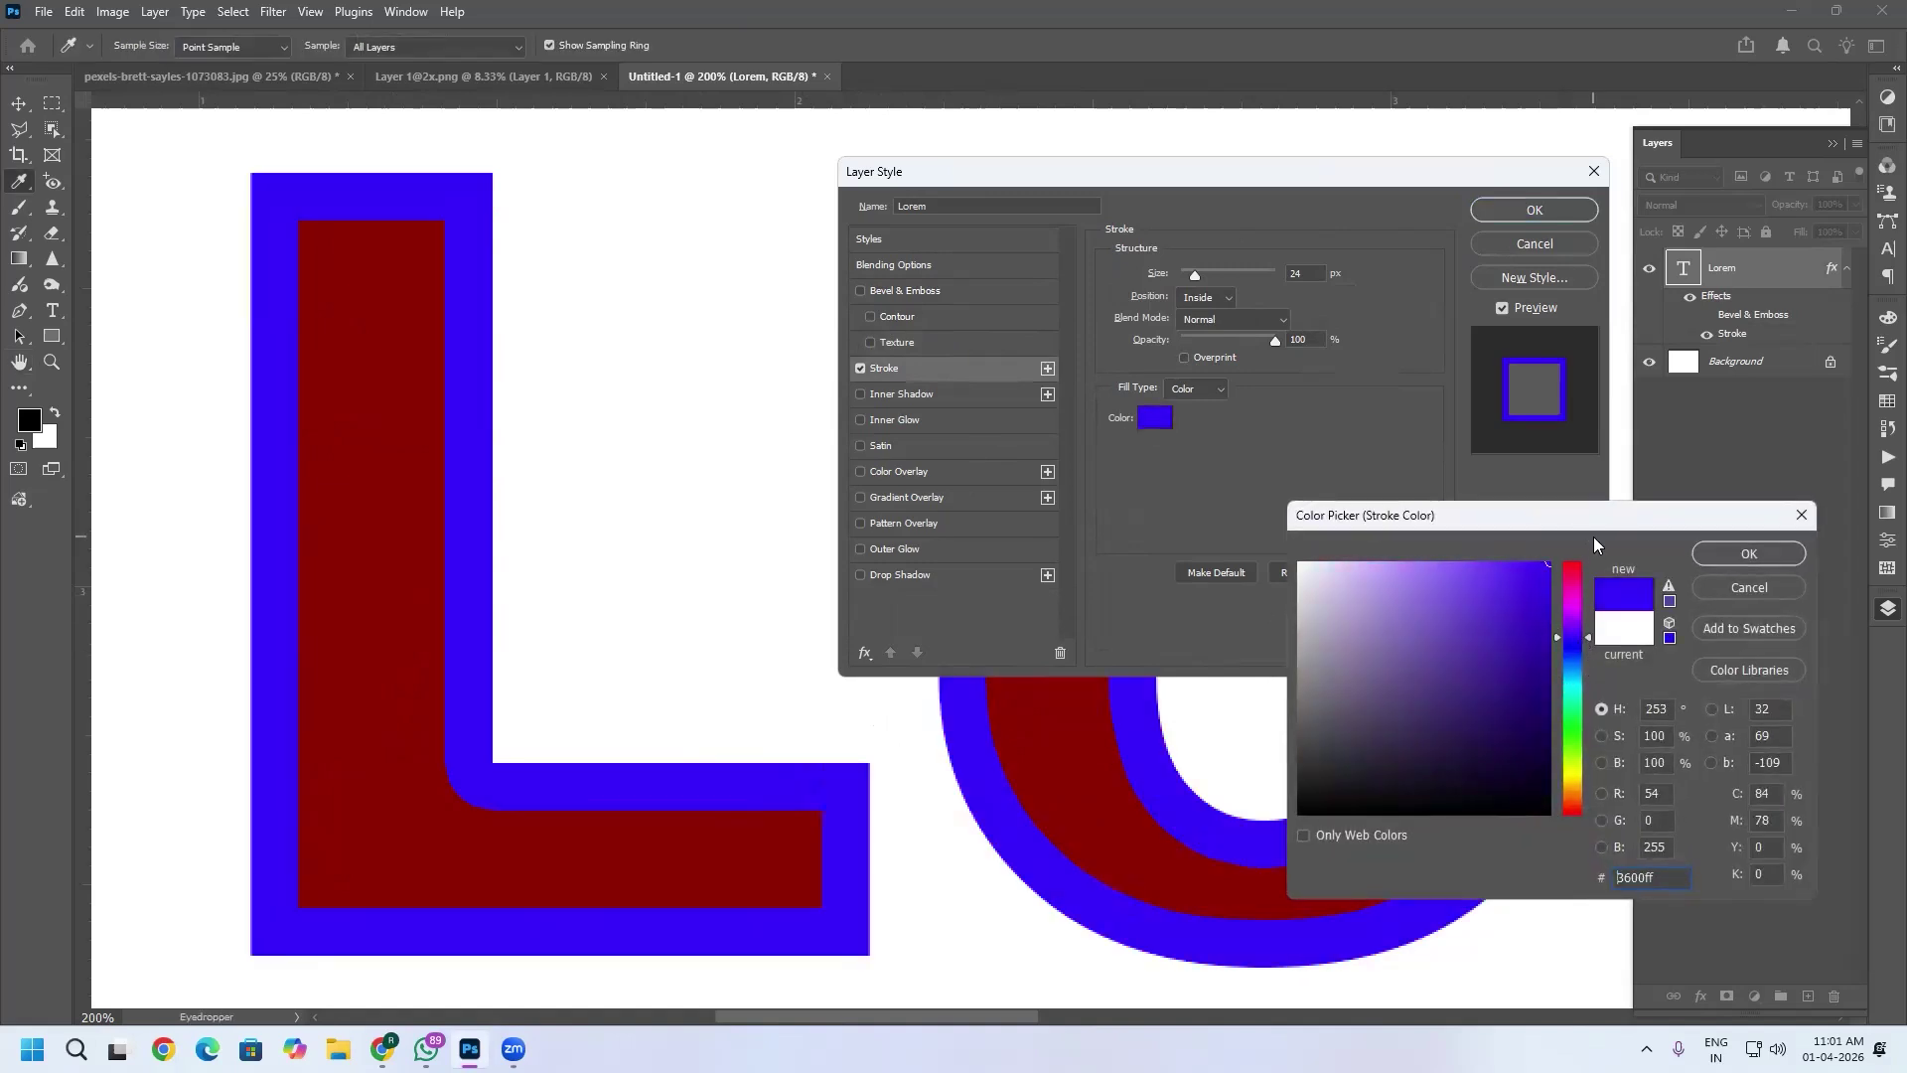
pyautogui.click(1579, 620)
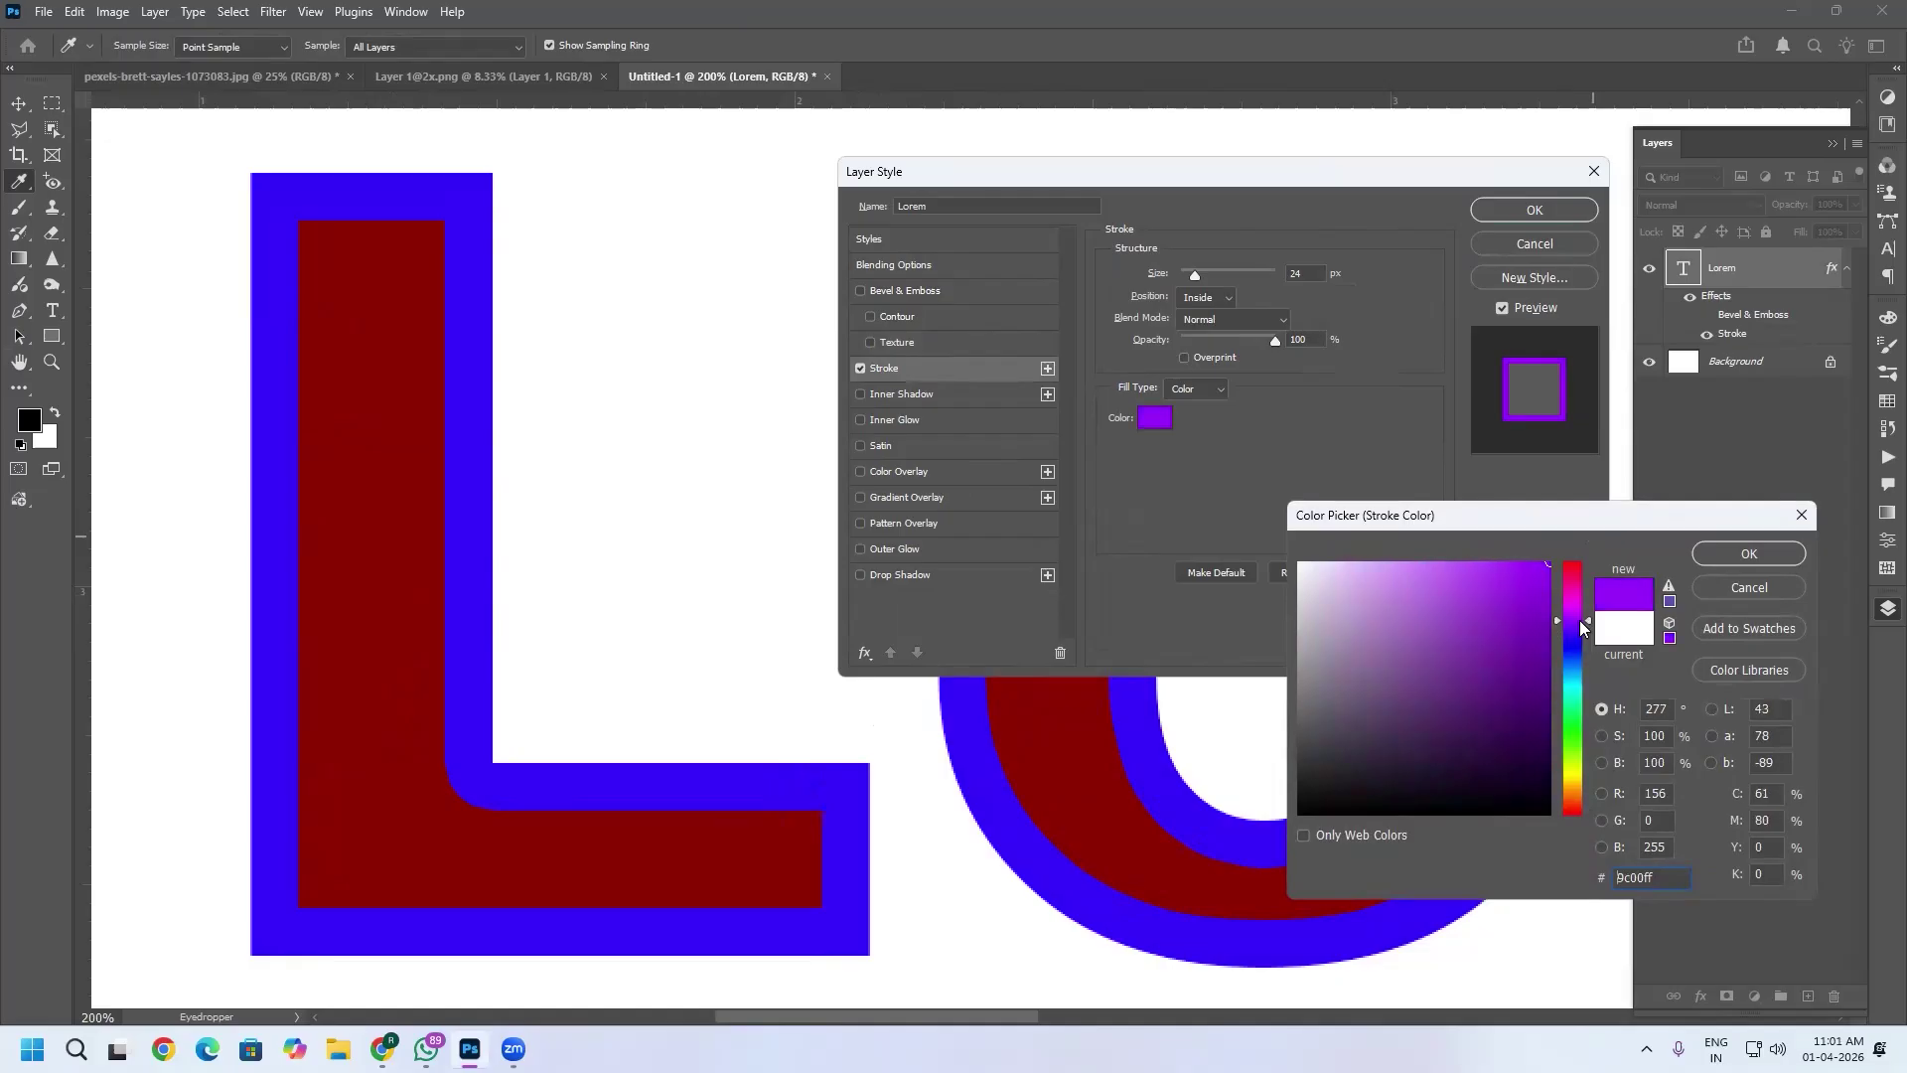
pyautogui.click(1726, 552)
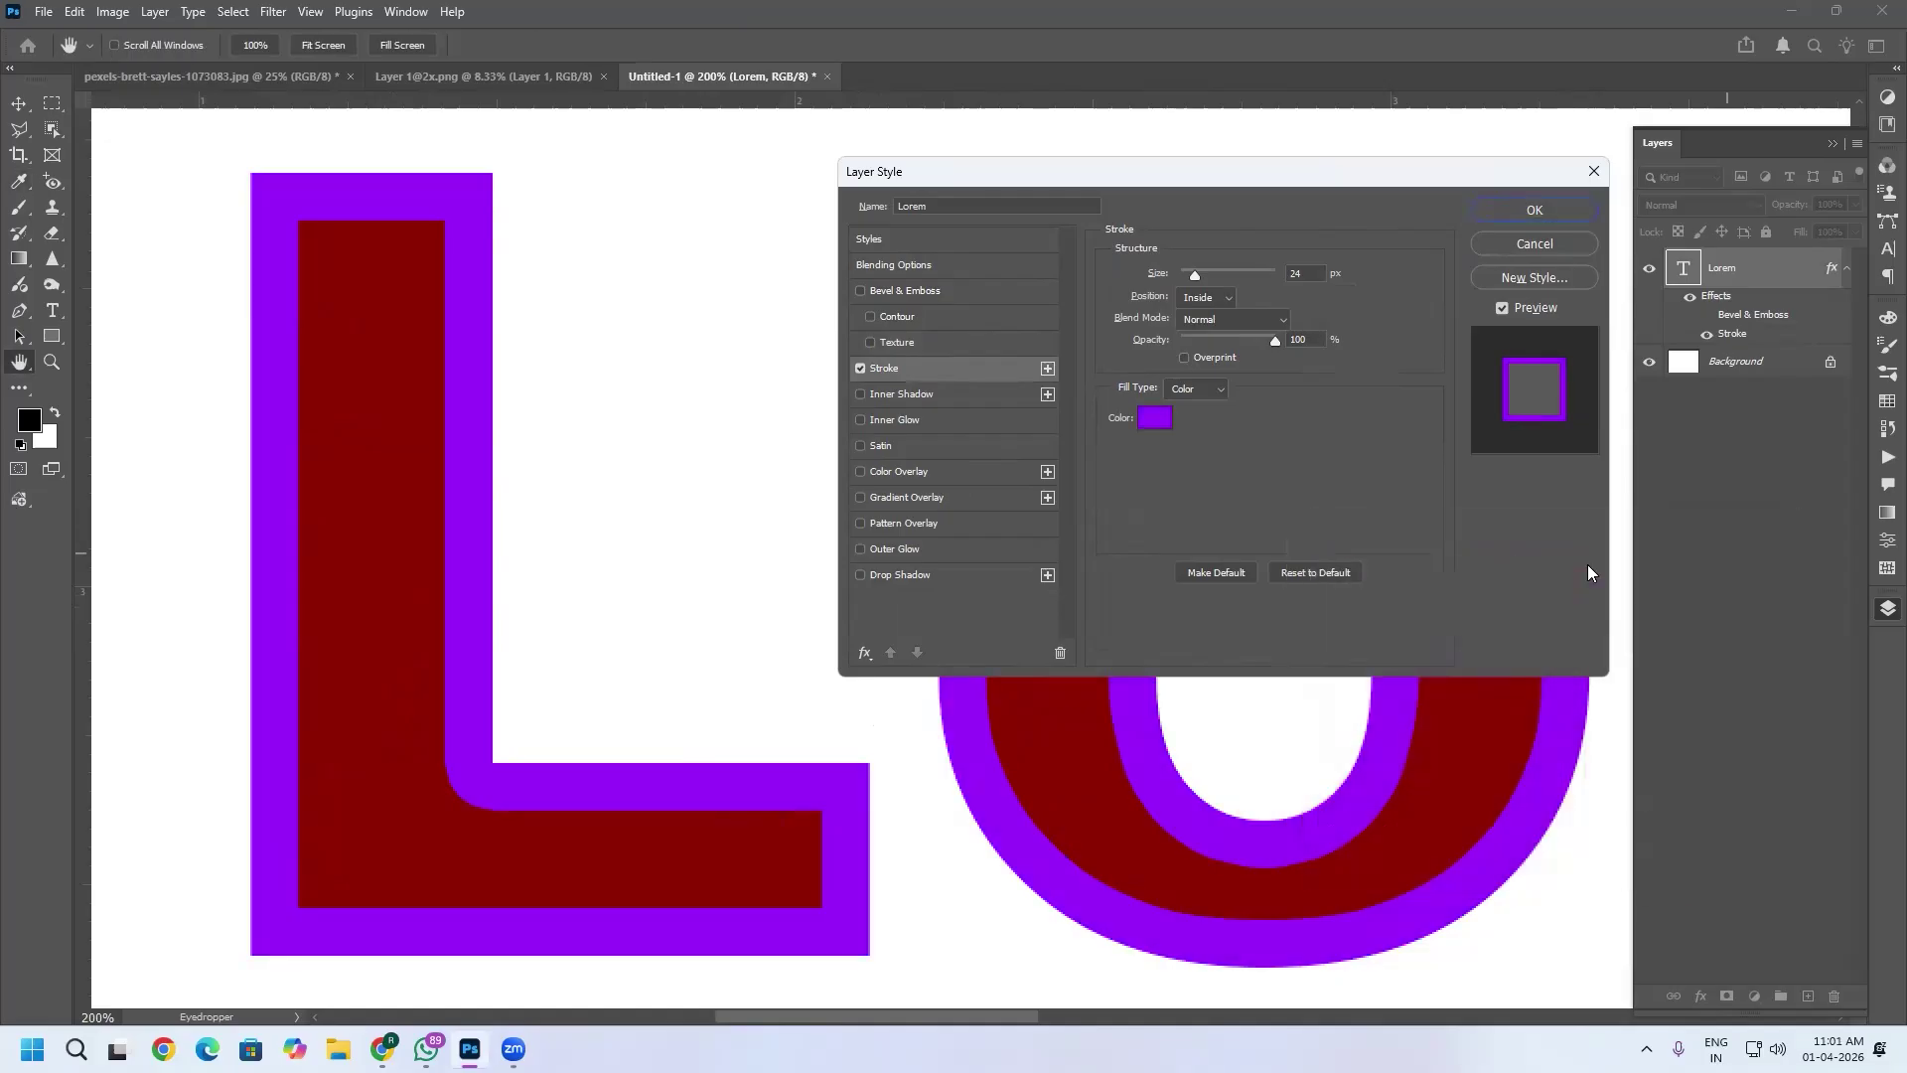
# Set the stroke size to 13 px and try the Outside position before setting it to Center.
pyautogui.moveTo(1198, 272)
pyautogui.mouseDown()
pyautogui.moveTo(1222, 278)
pyautogui.moveTo(1191, 274)
pyautogui.mouseUp()
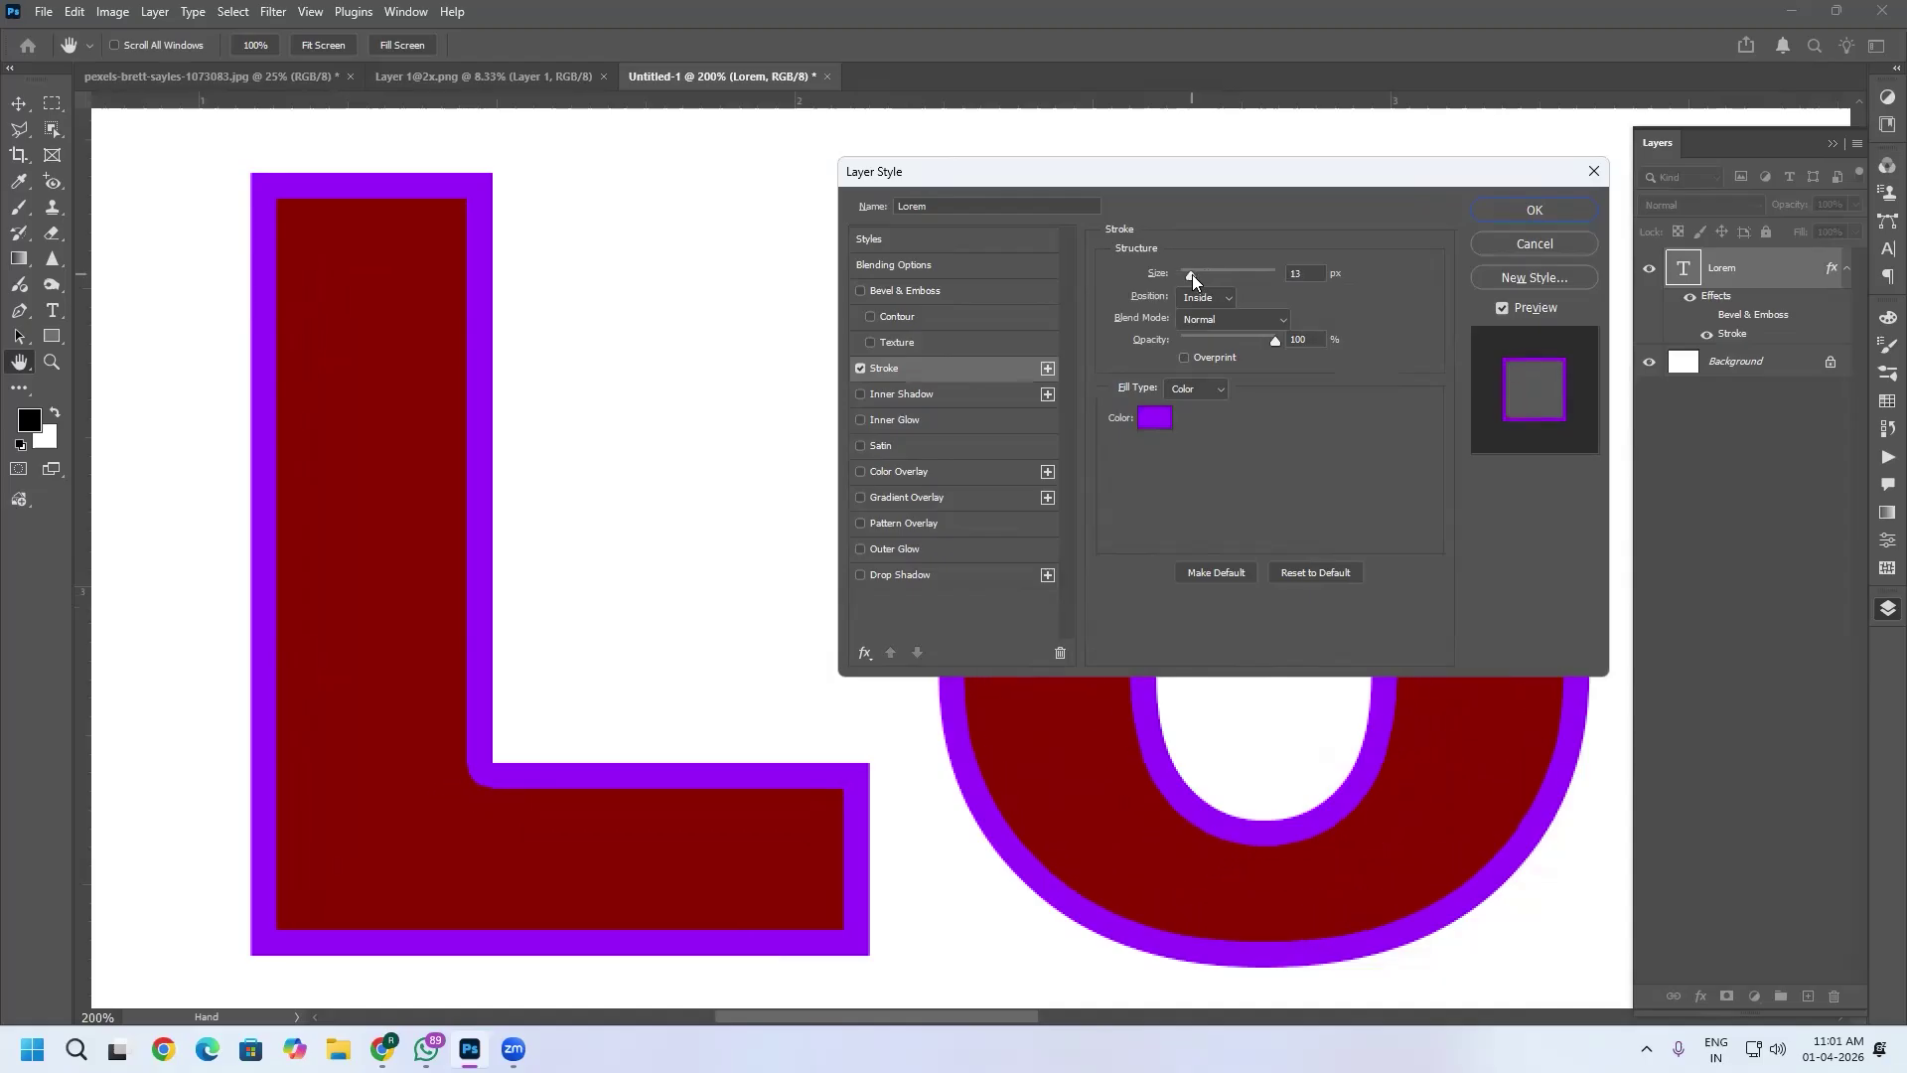
pyautogui.click(1223, 300)
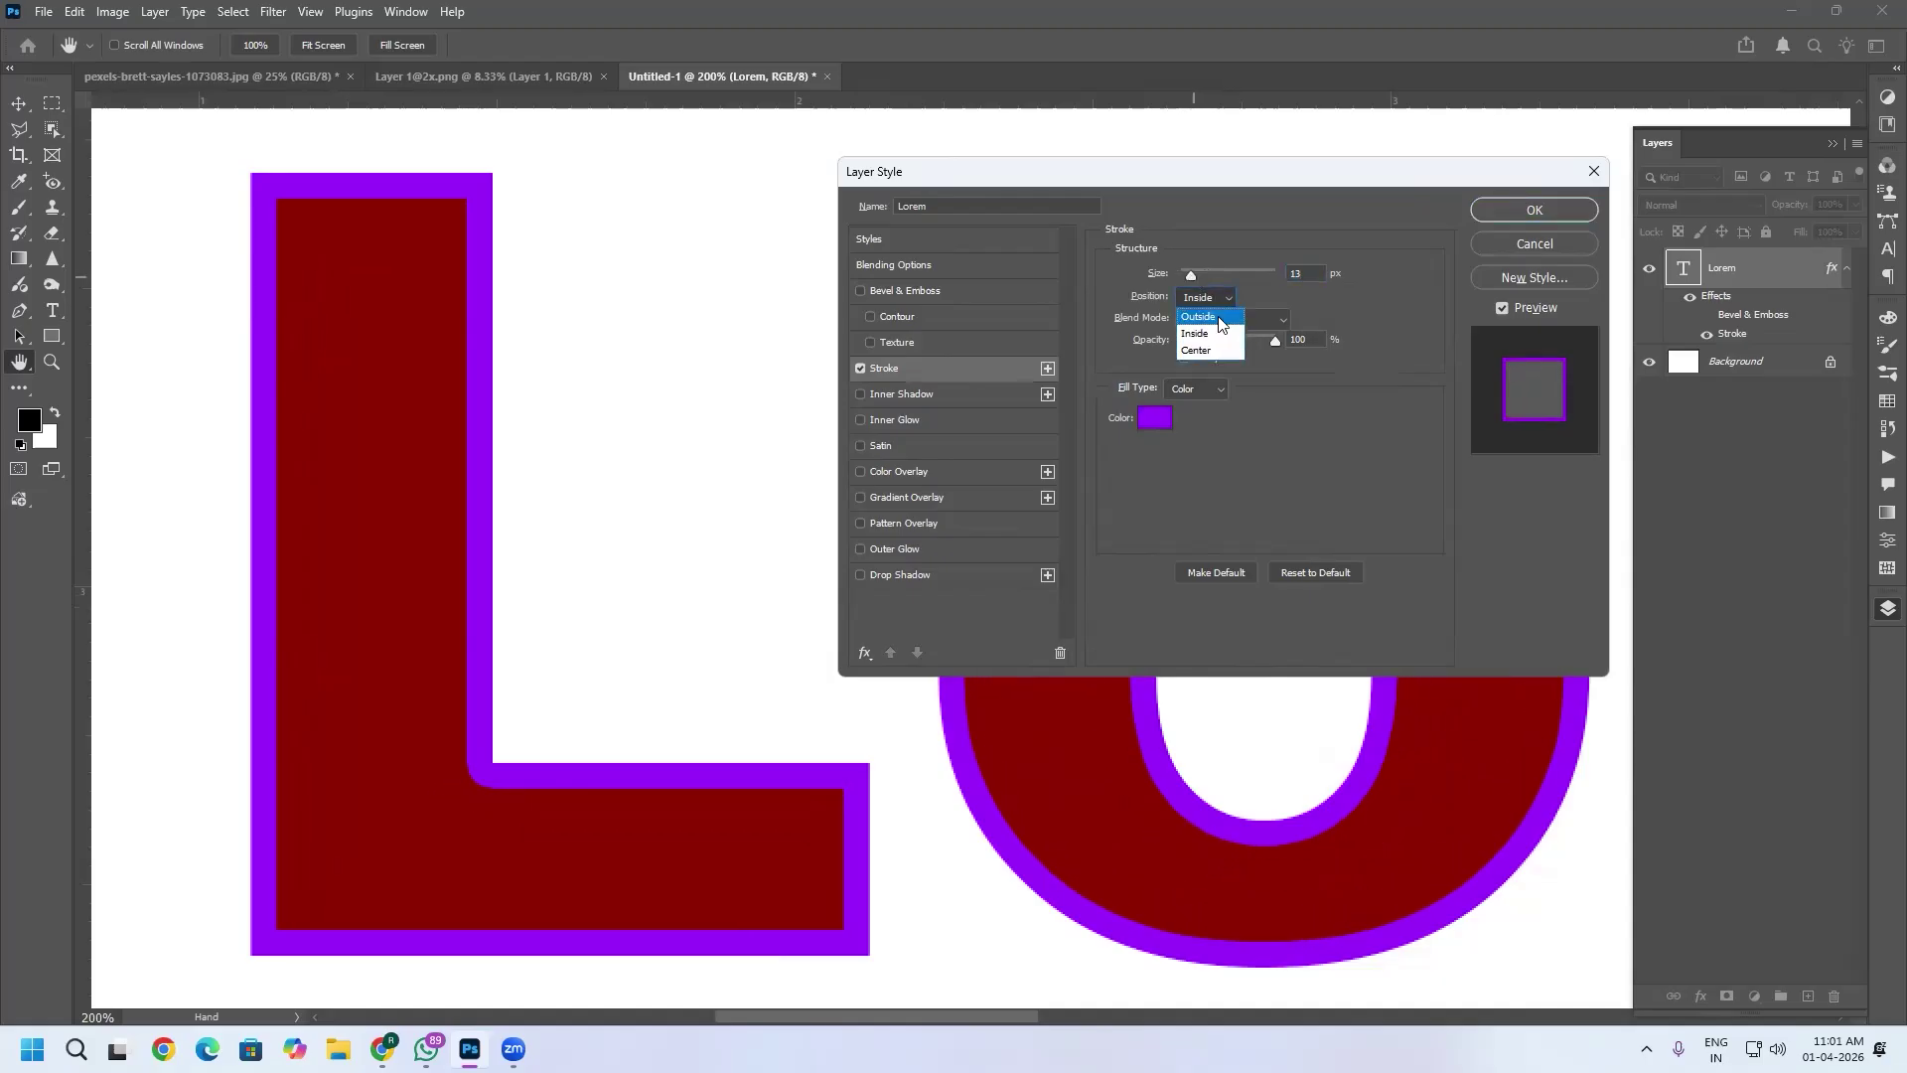
pyautogui.click(1217, 321)
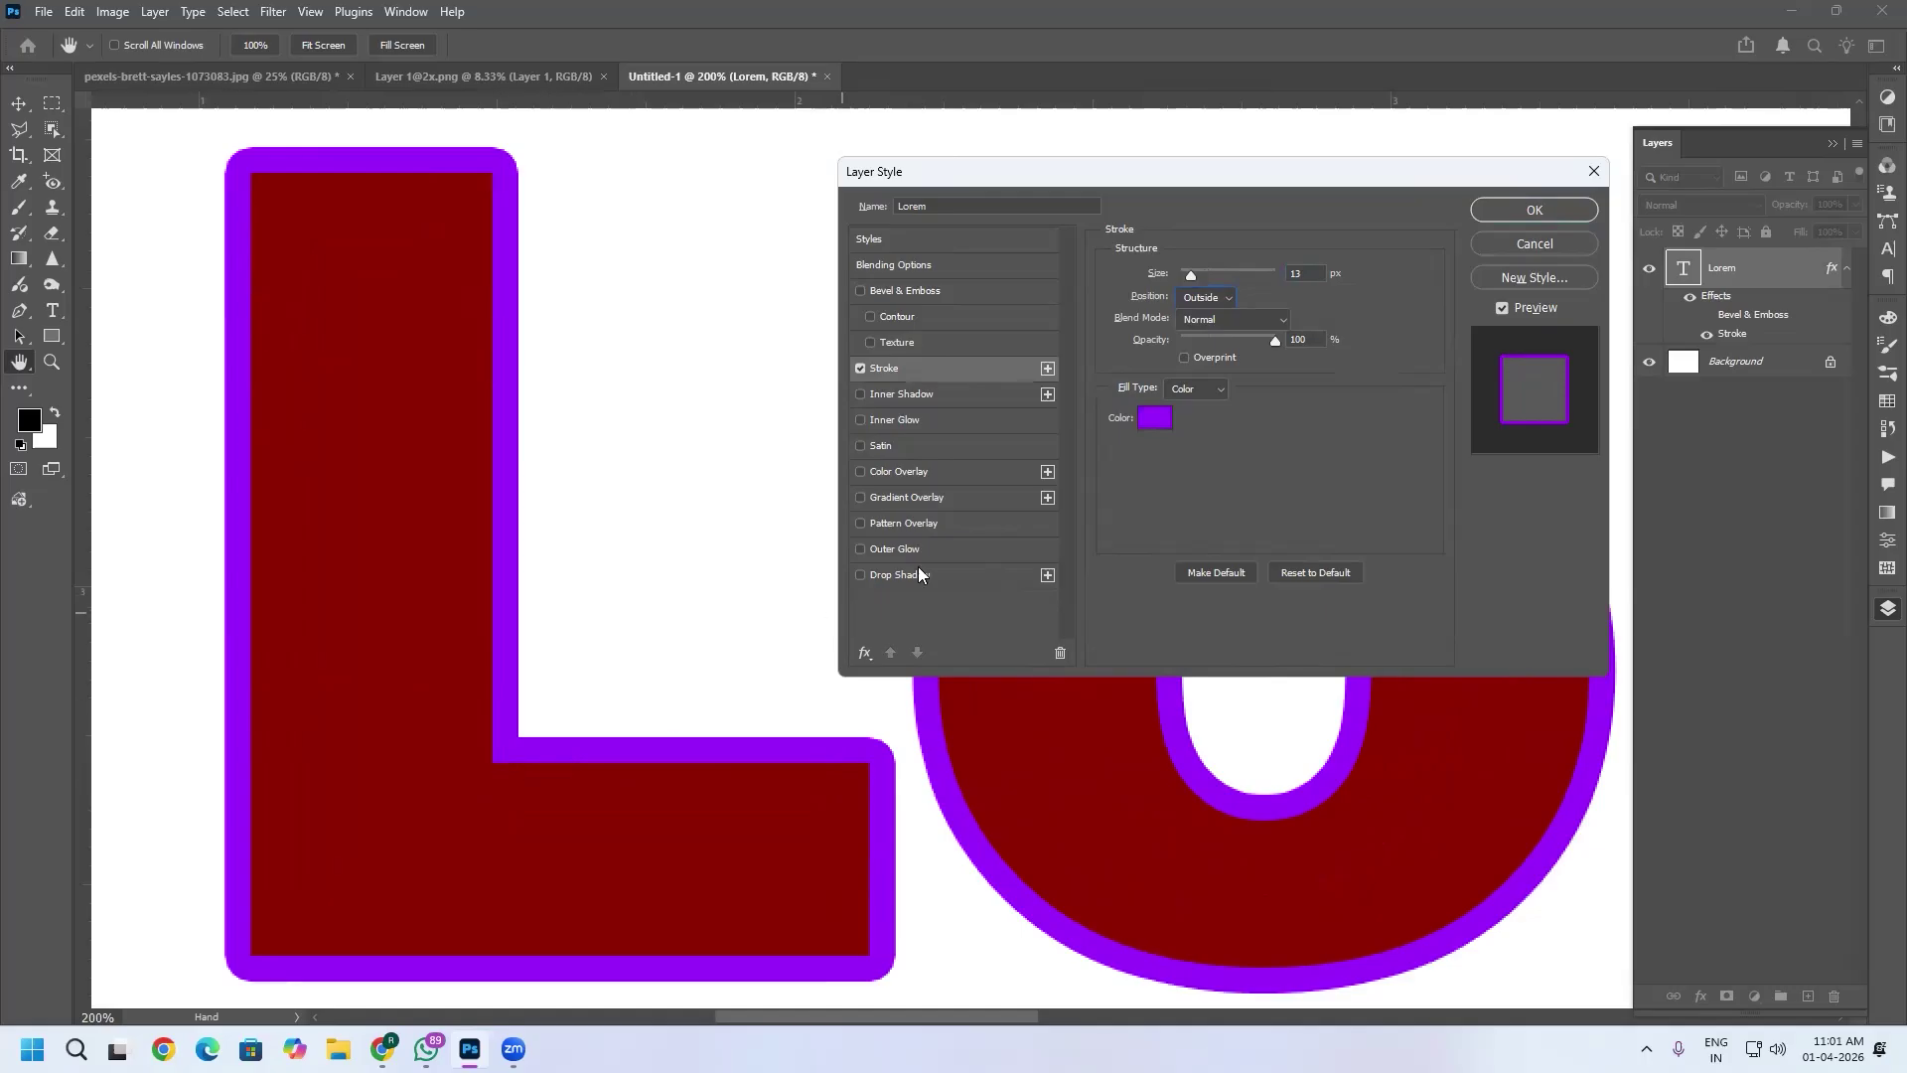
pyautogui.click(1211, 300)
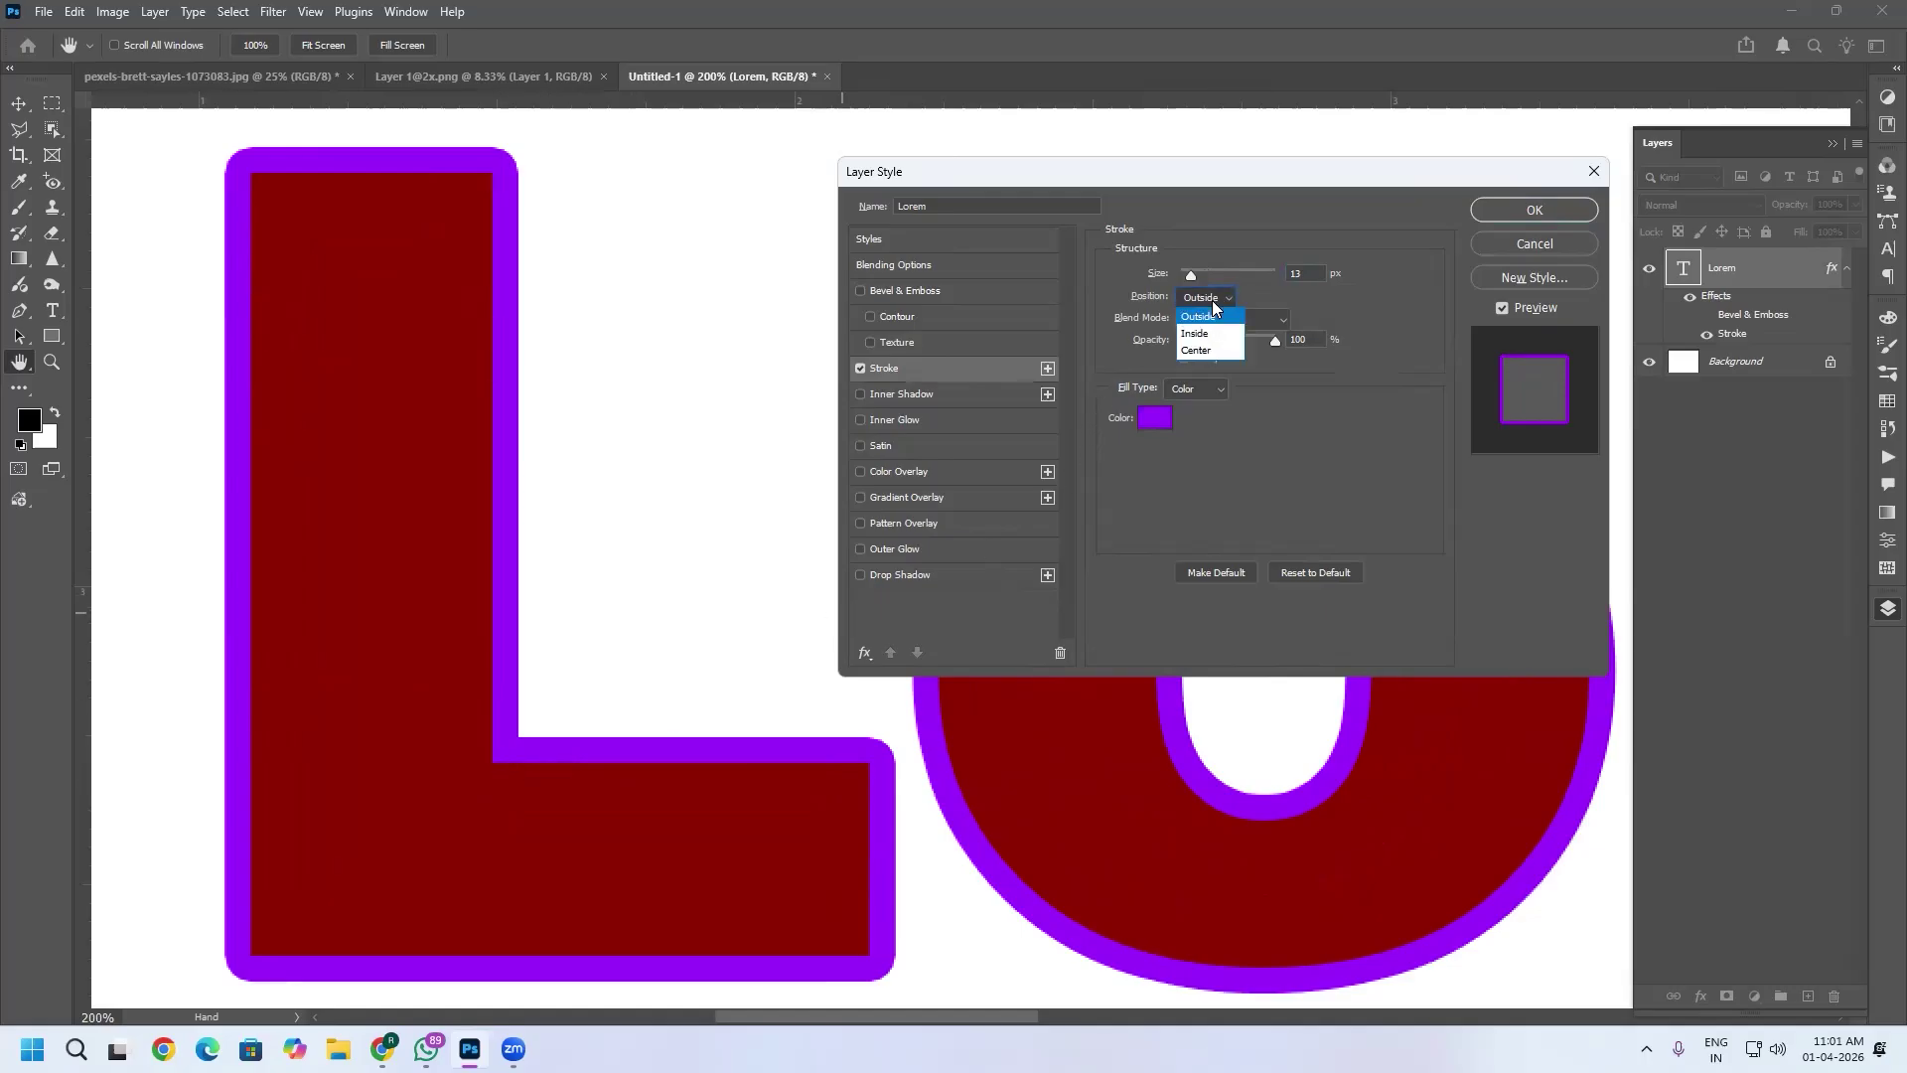
pyautogui.click(1205, 352)
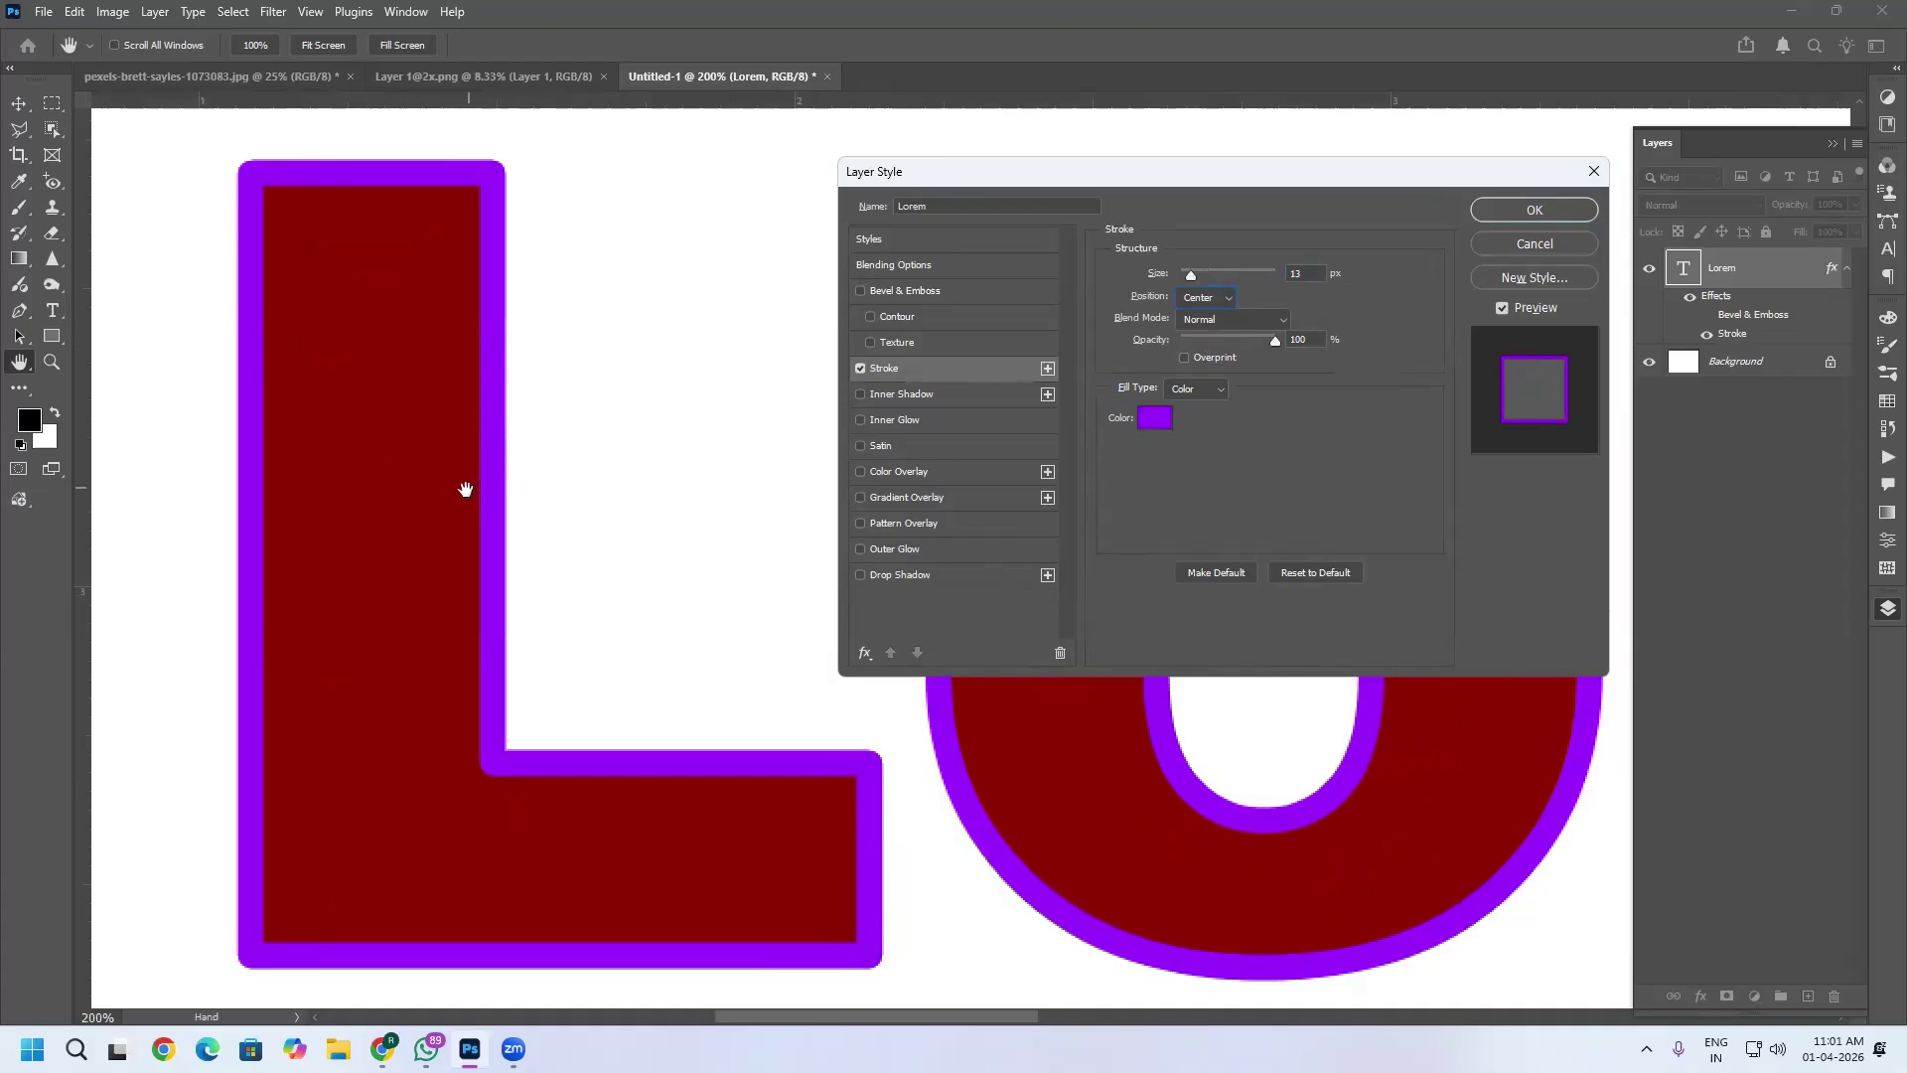
# Set the stroke size to 14 px and its opacity to 88%.
pyautogui.doubleClick(1307, 274)
pyautogui.write('14')
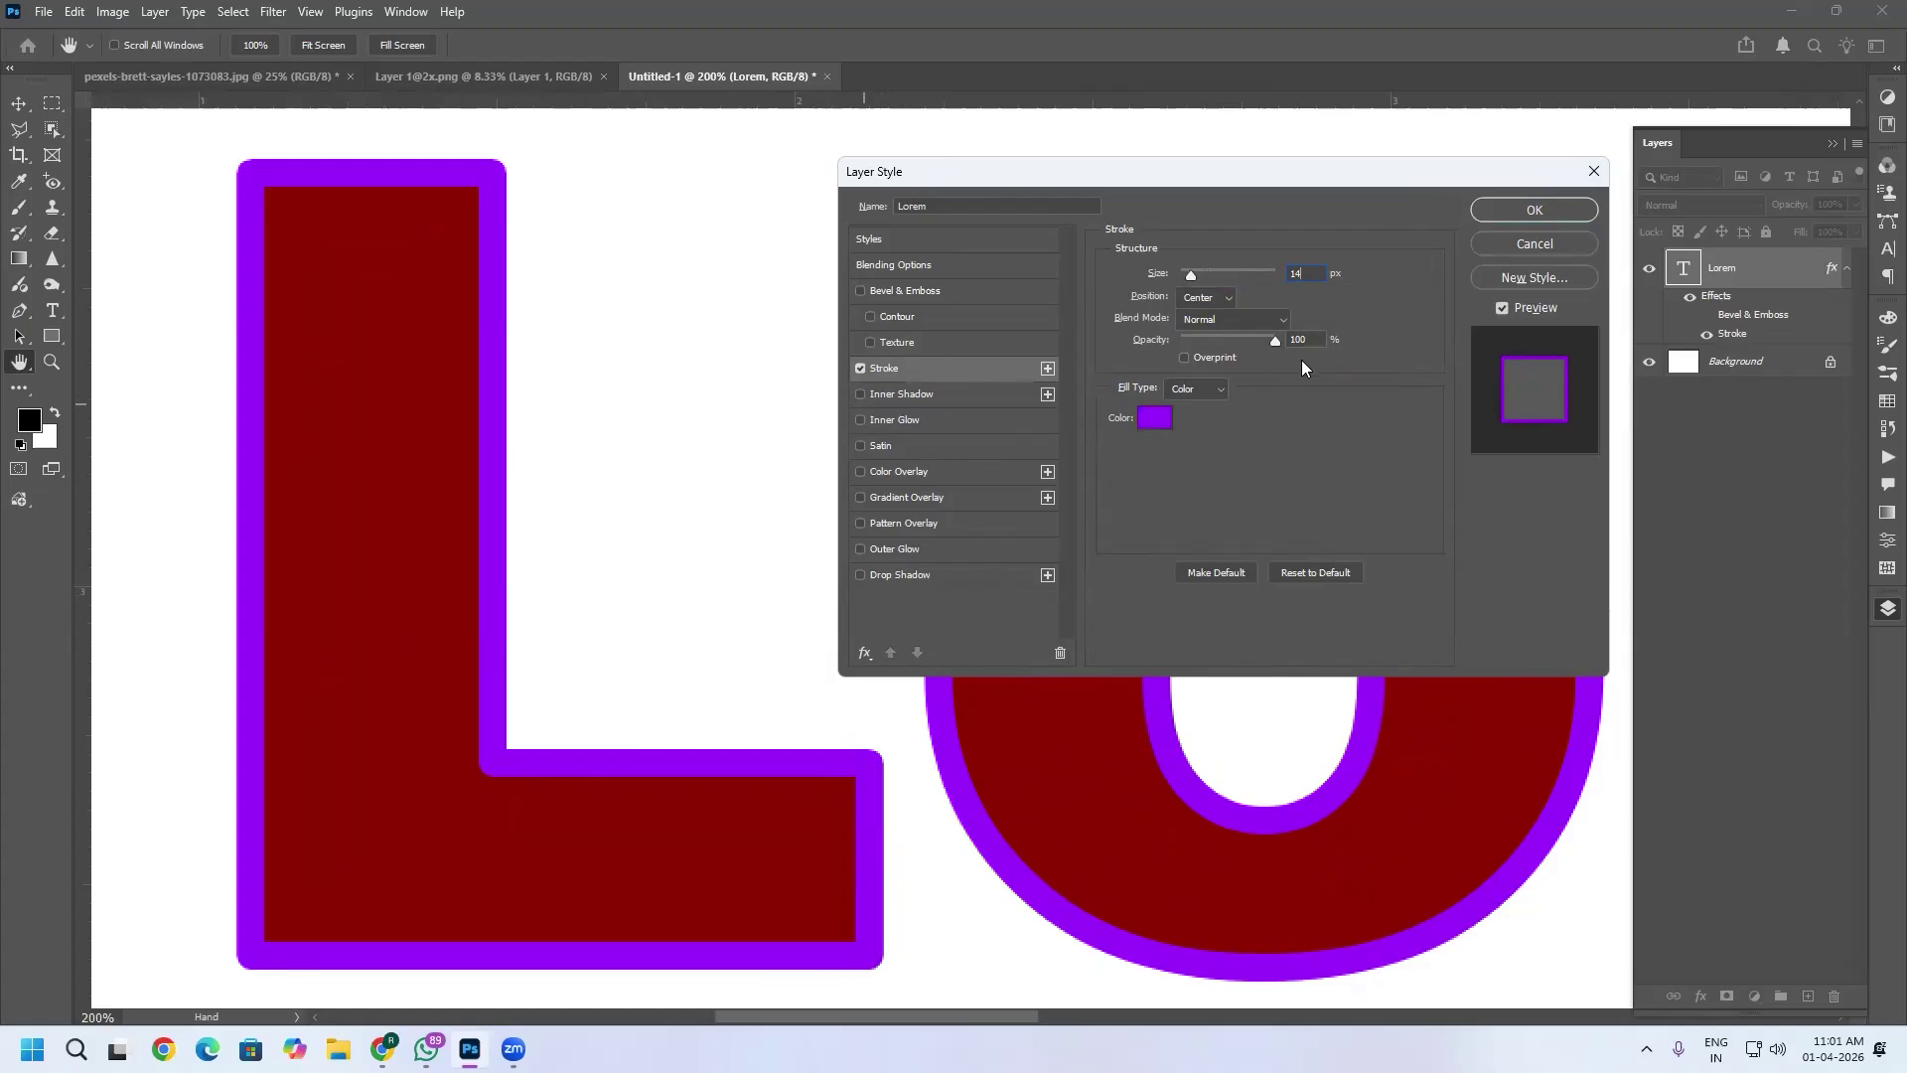
pyautogui.click(1249, 318)
pyautogui.click(1255, 319)
pyautogui.moveTo(1276, 340)
pyautogui.mouseDown()
pyautogui.moveTo(1184, 350)
pyautogui.moveTo(1264, 361)
pyautogui.mouseUp()
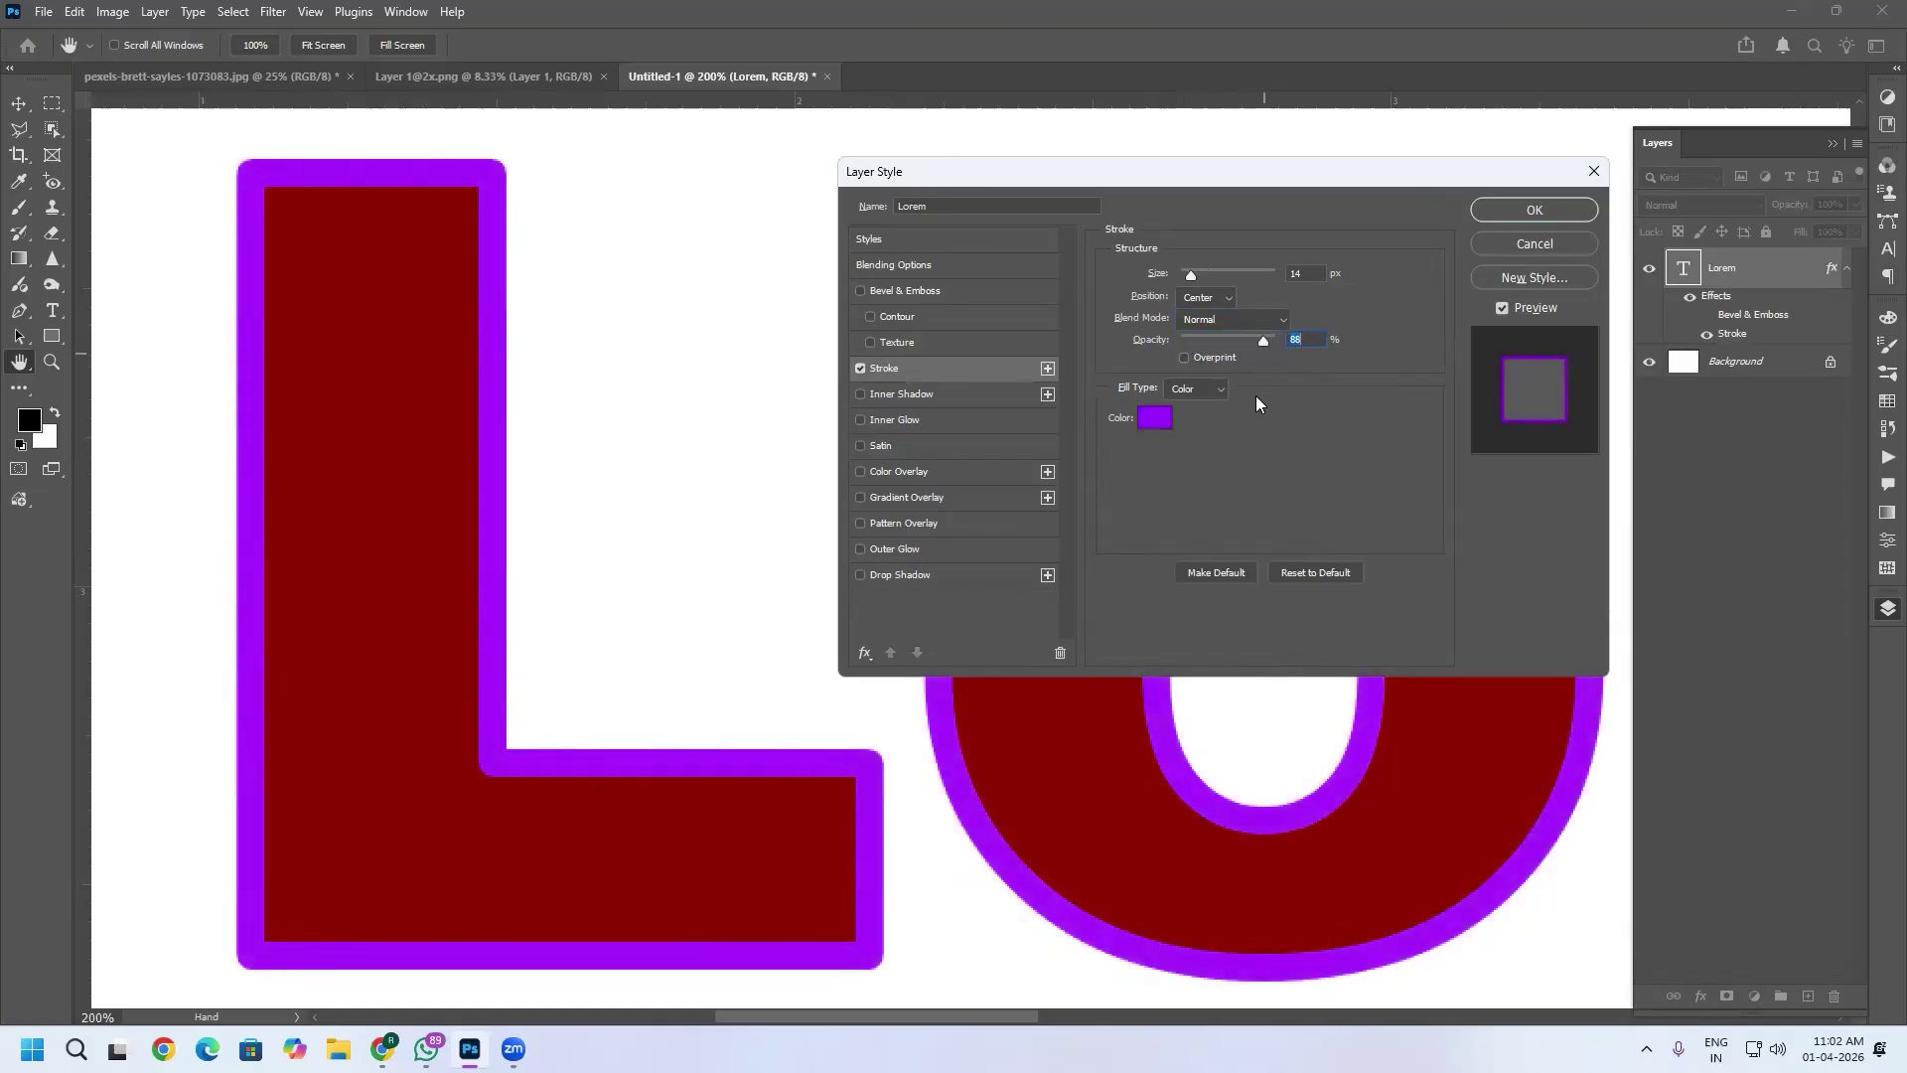
# Change the stroke's fill type to Gradient and reposition the gradient lower on the letters.
pyautogui.click(1220, 389)
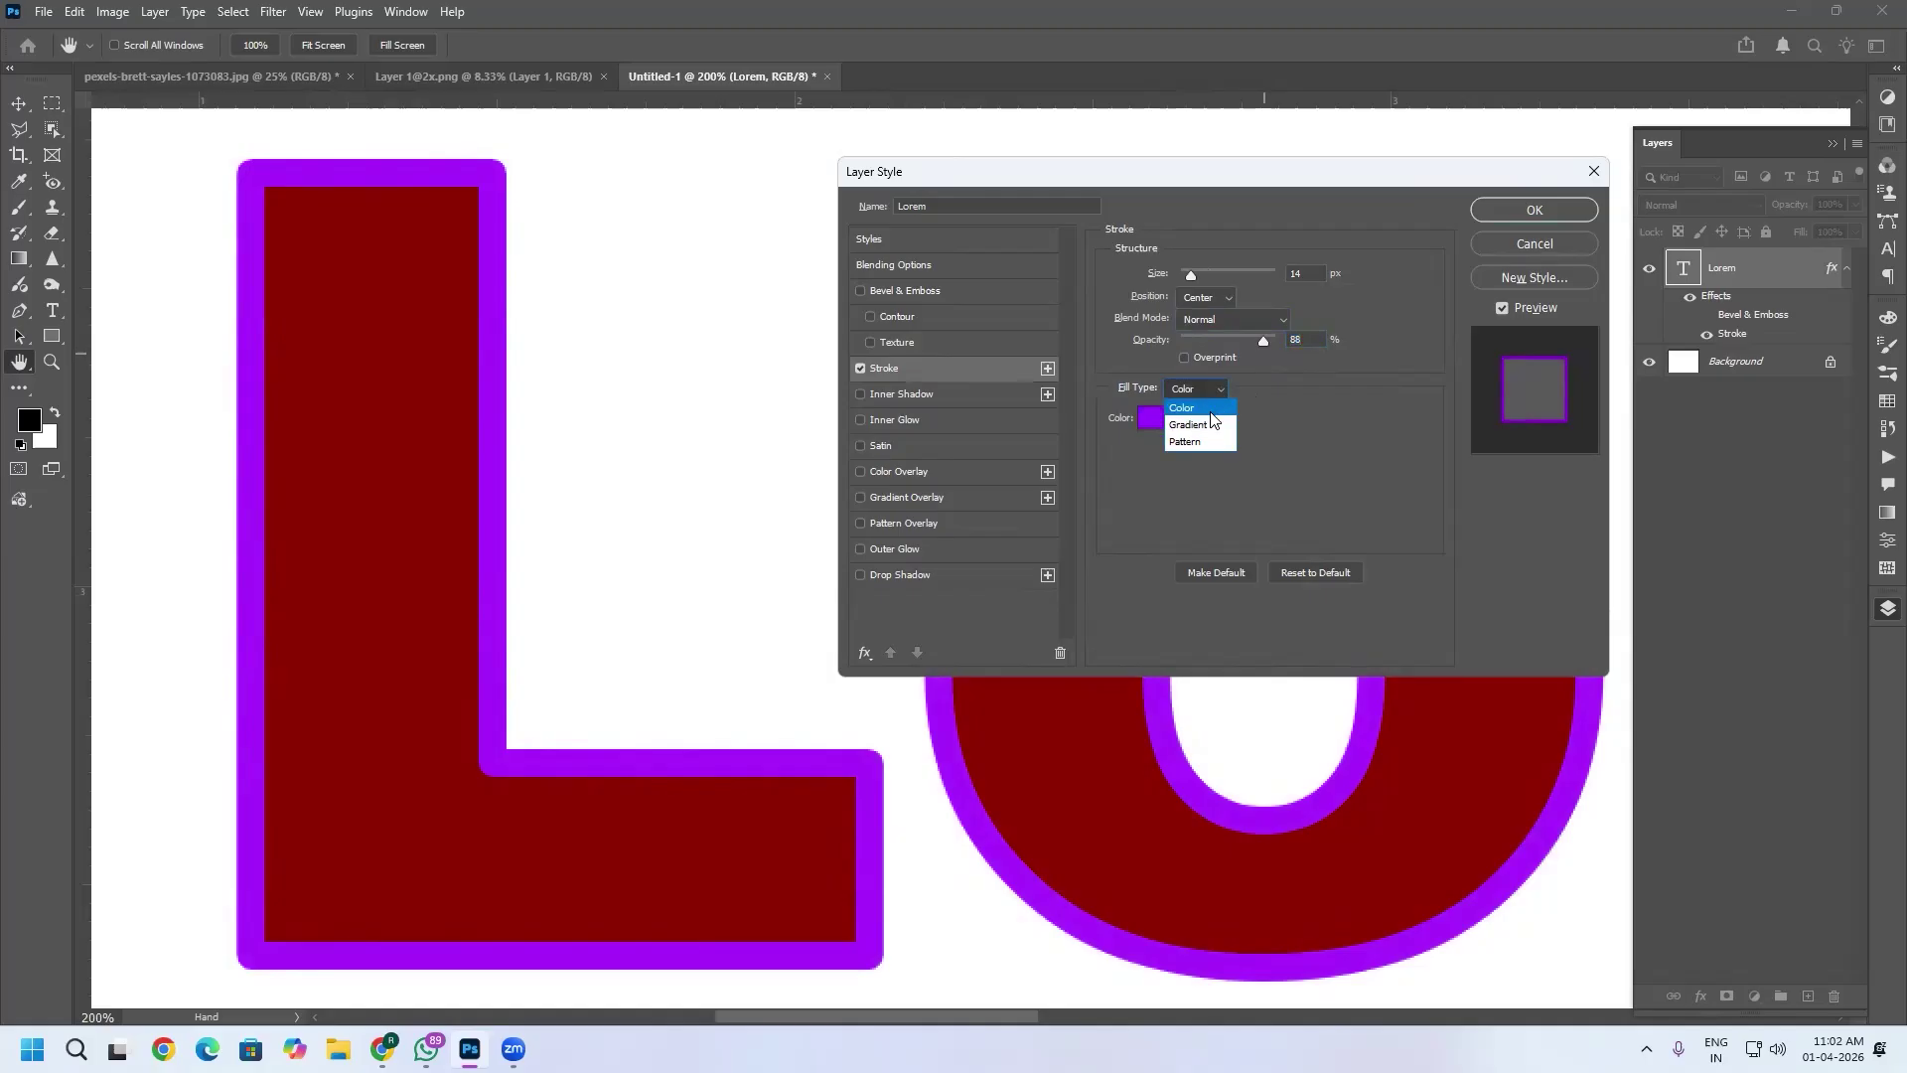
pyautogui.click(1212, 425)
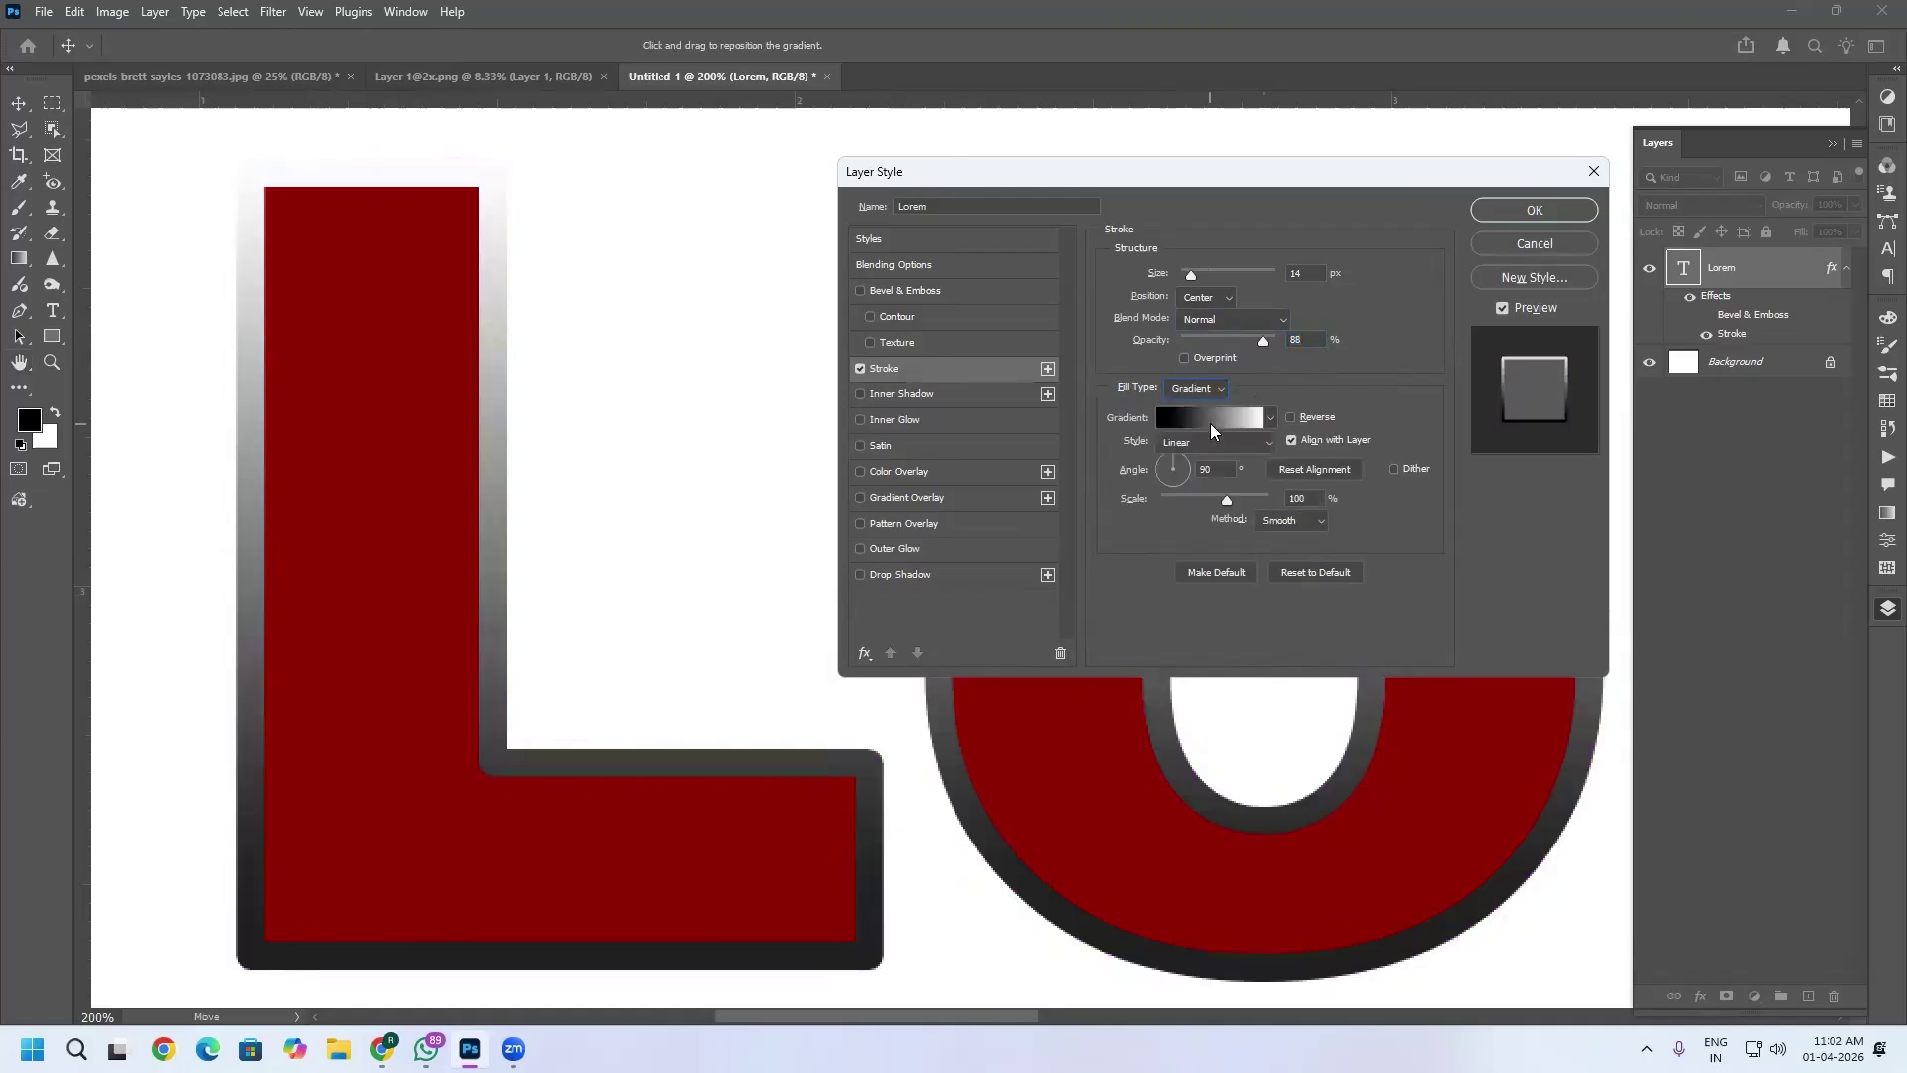
pyautogui.moveTo(660, 791)
pyautogui.mouseDown()
pyautogui.moveTo(801, 716)
pyautogui.moveTo(524, 881)
pyautogui.moveTo(561, 948)
pyautogui.mouseUp()
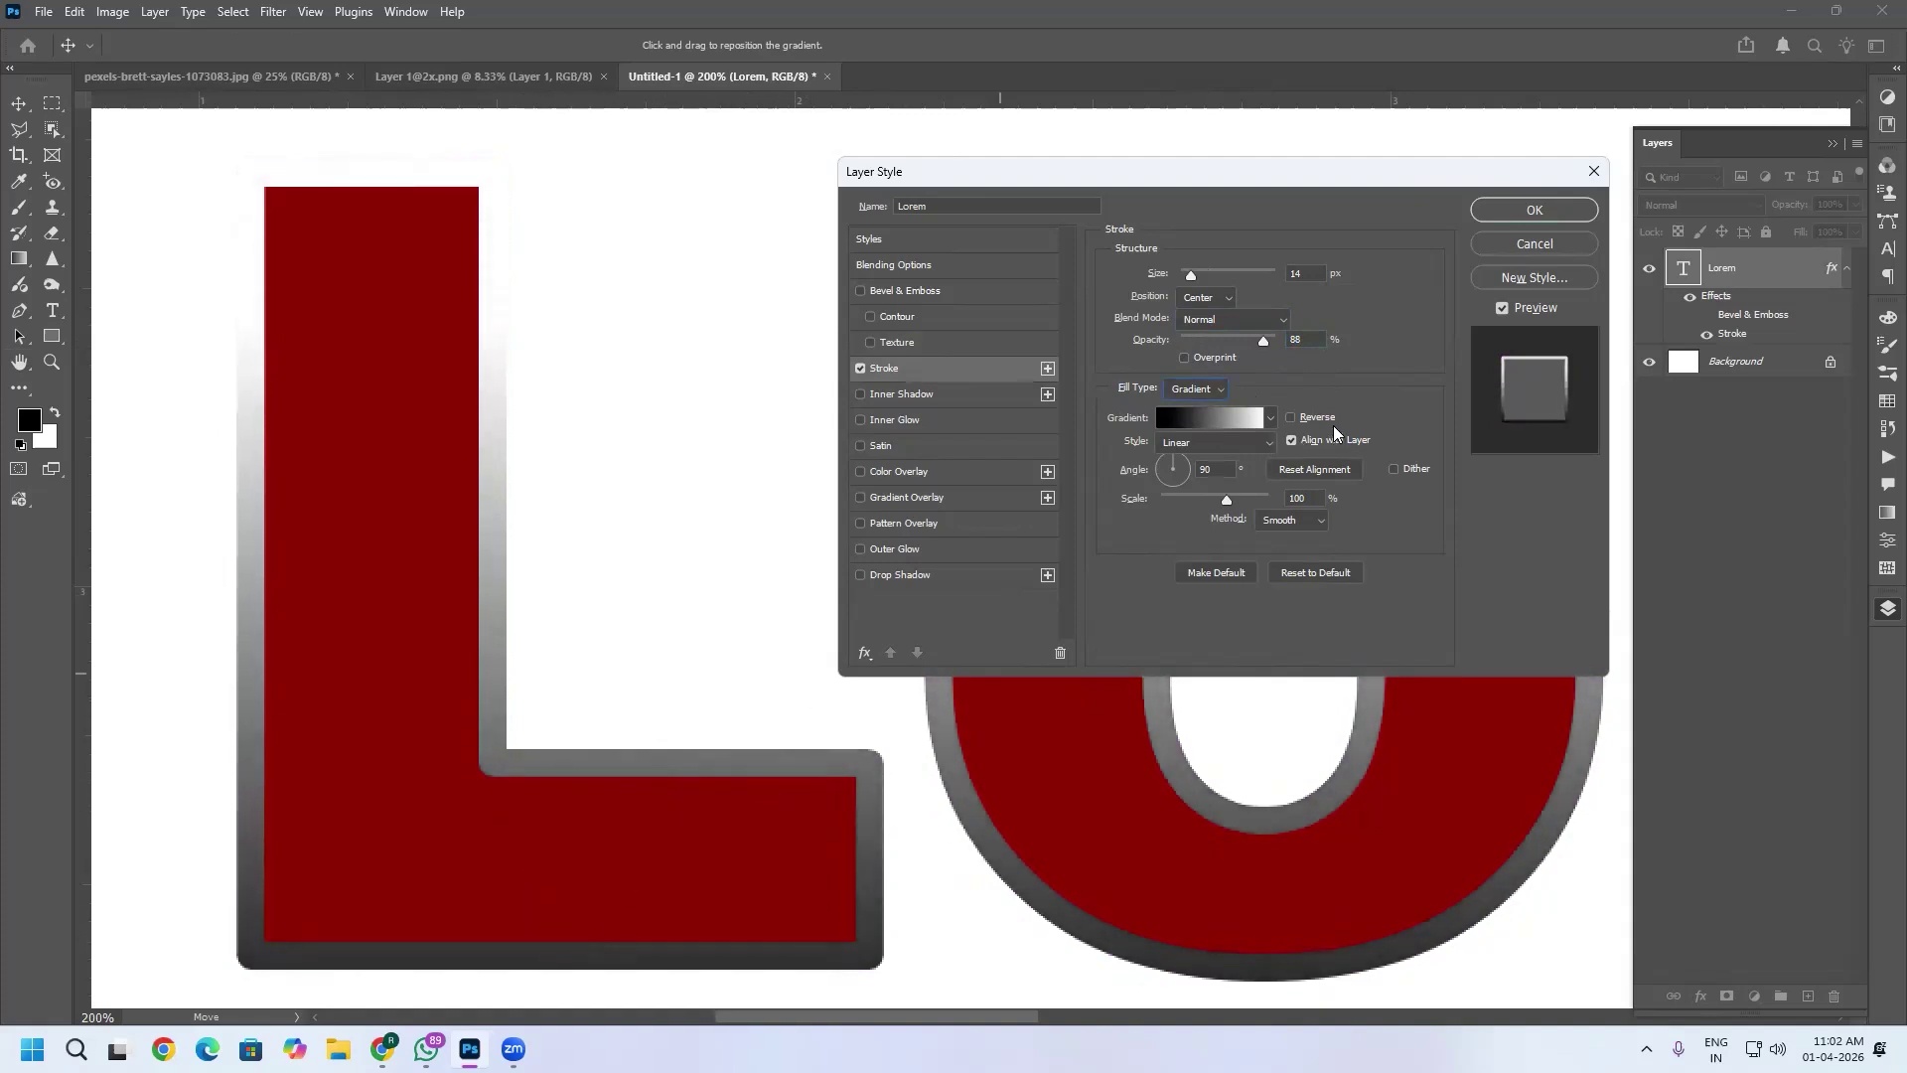
# Try the striped pink-purple gradient preset and several Basics presets on the stroke, ending with black to white.
pyautogui.click(1271, 418)
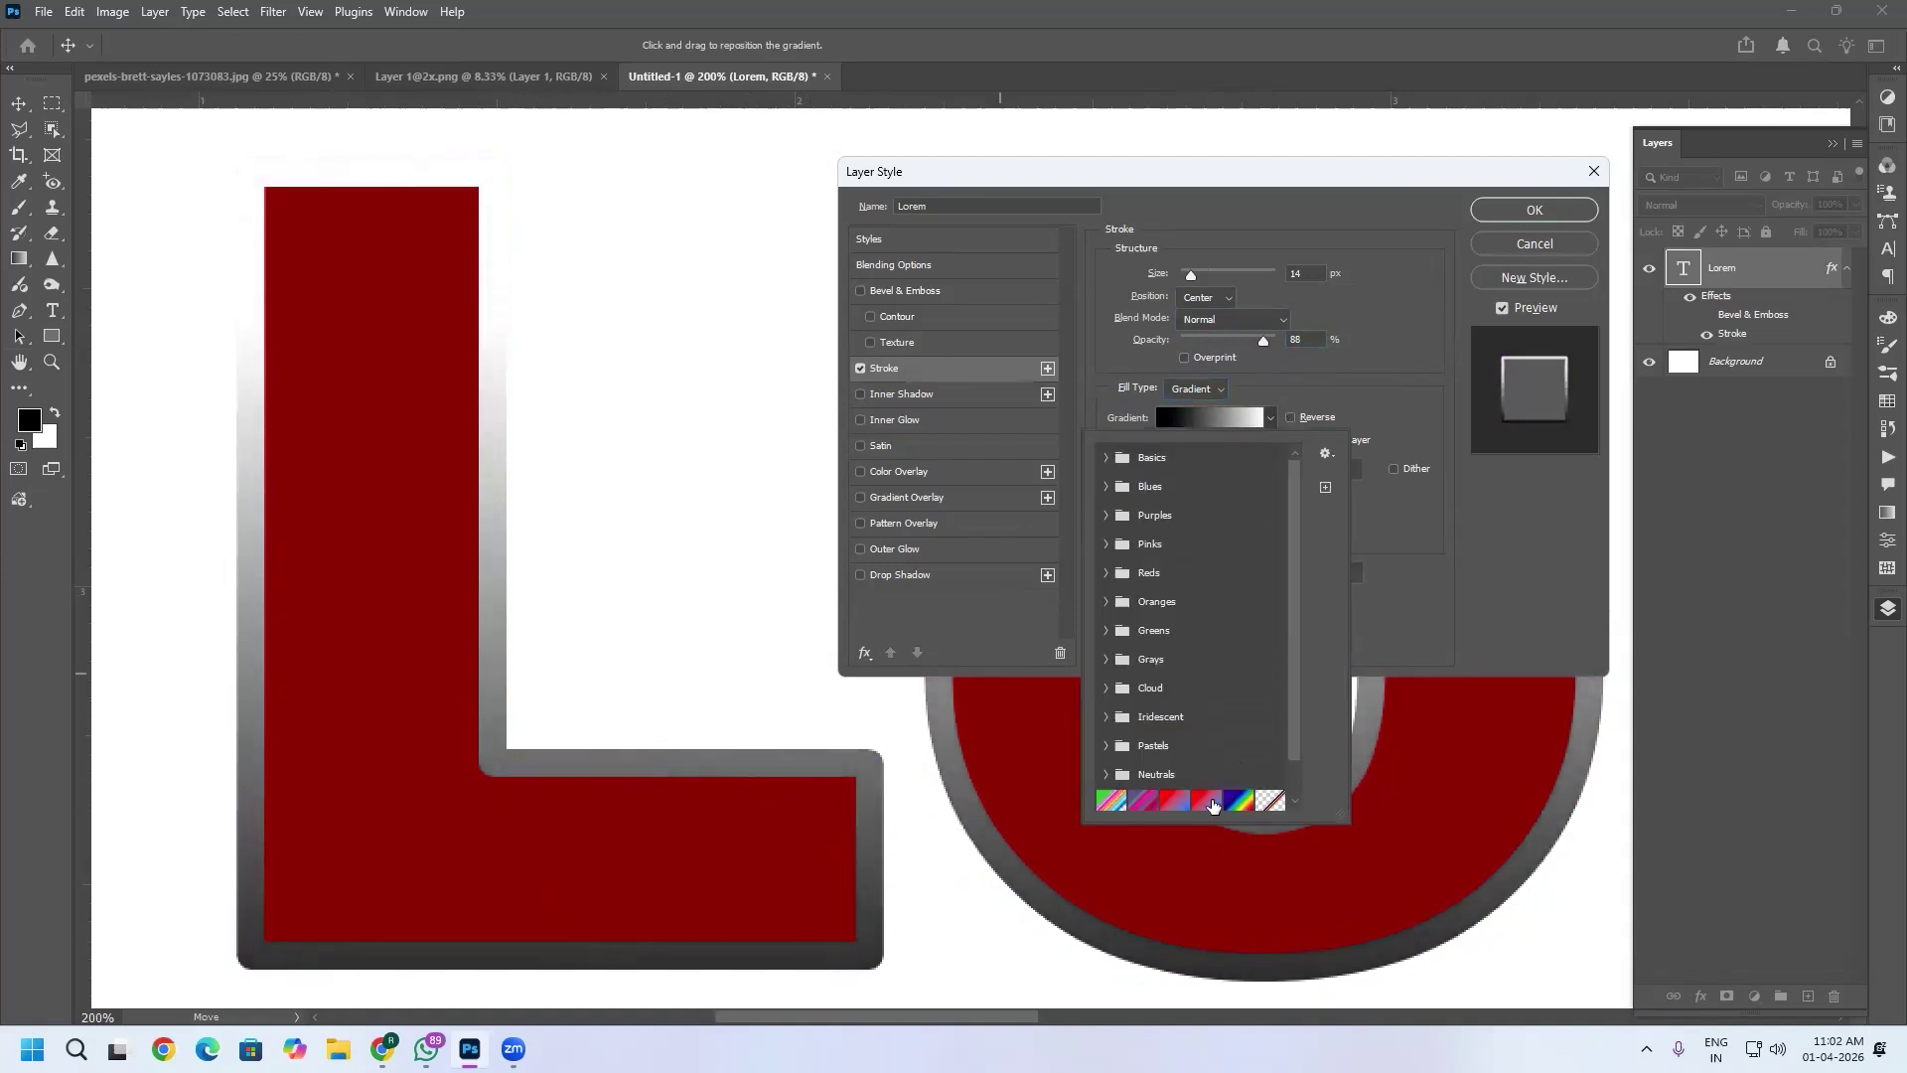
pyautogui.click(1208, 800)
pyautogui.click(1144, 801)
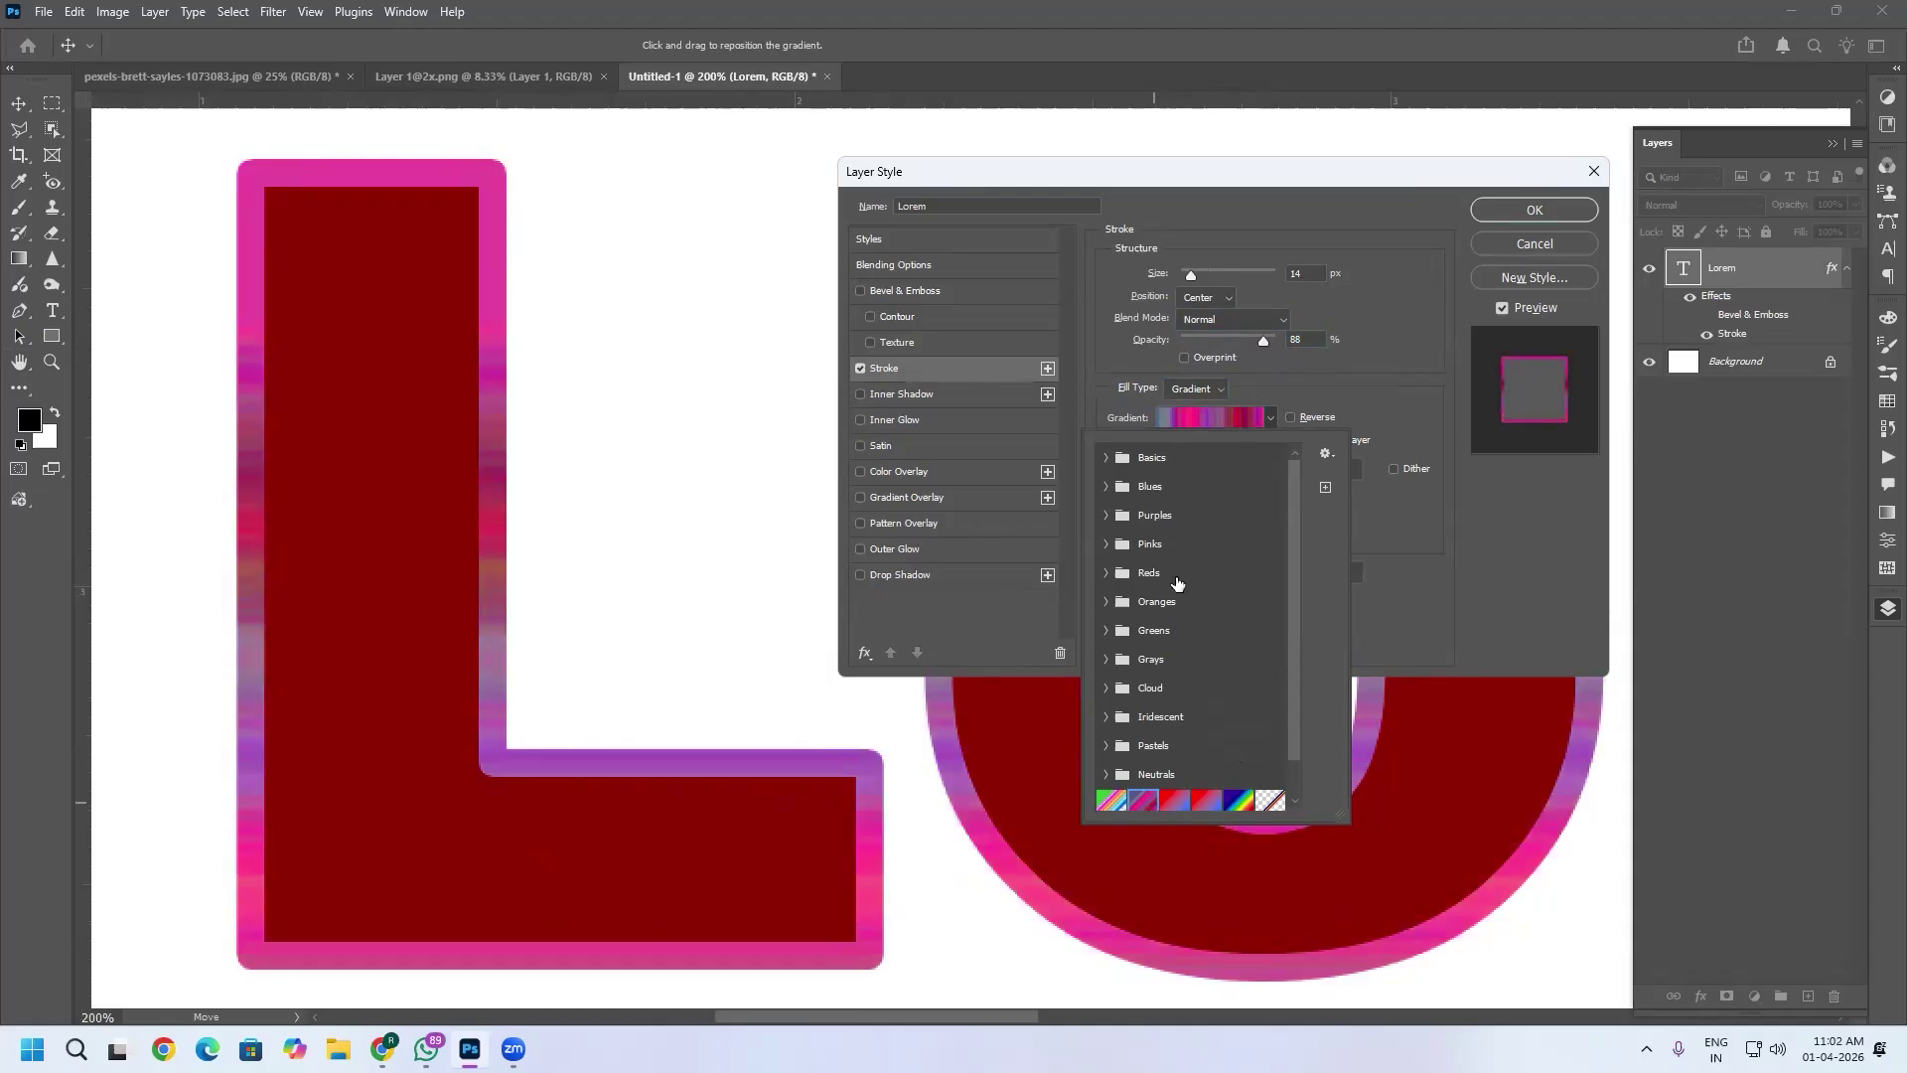
pyautogui.click(1106, 458)
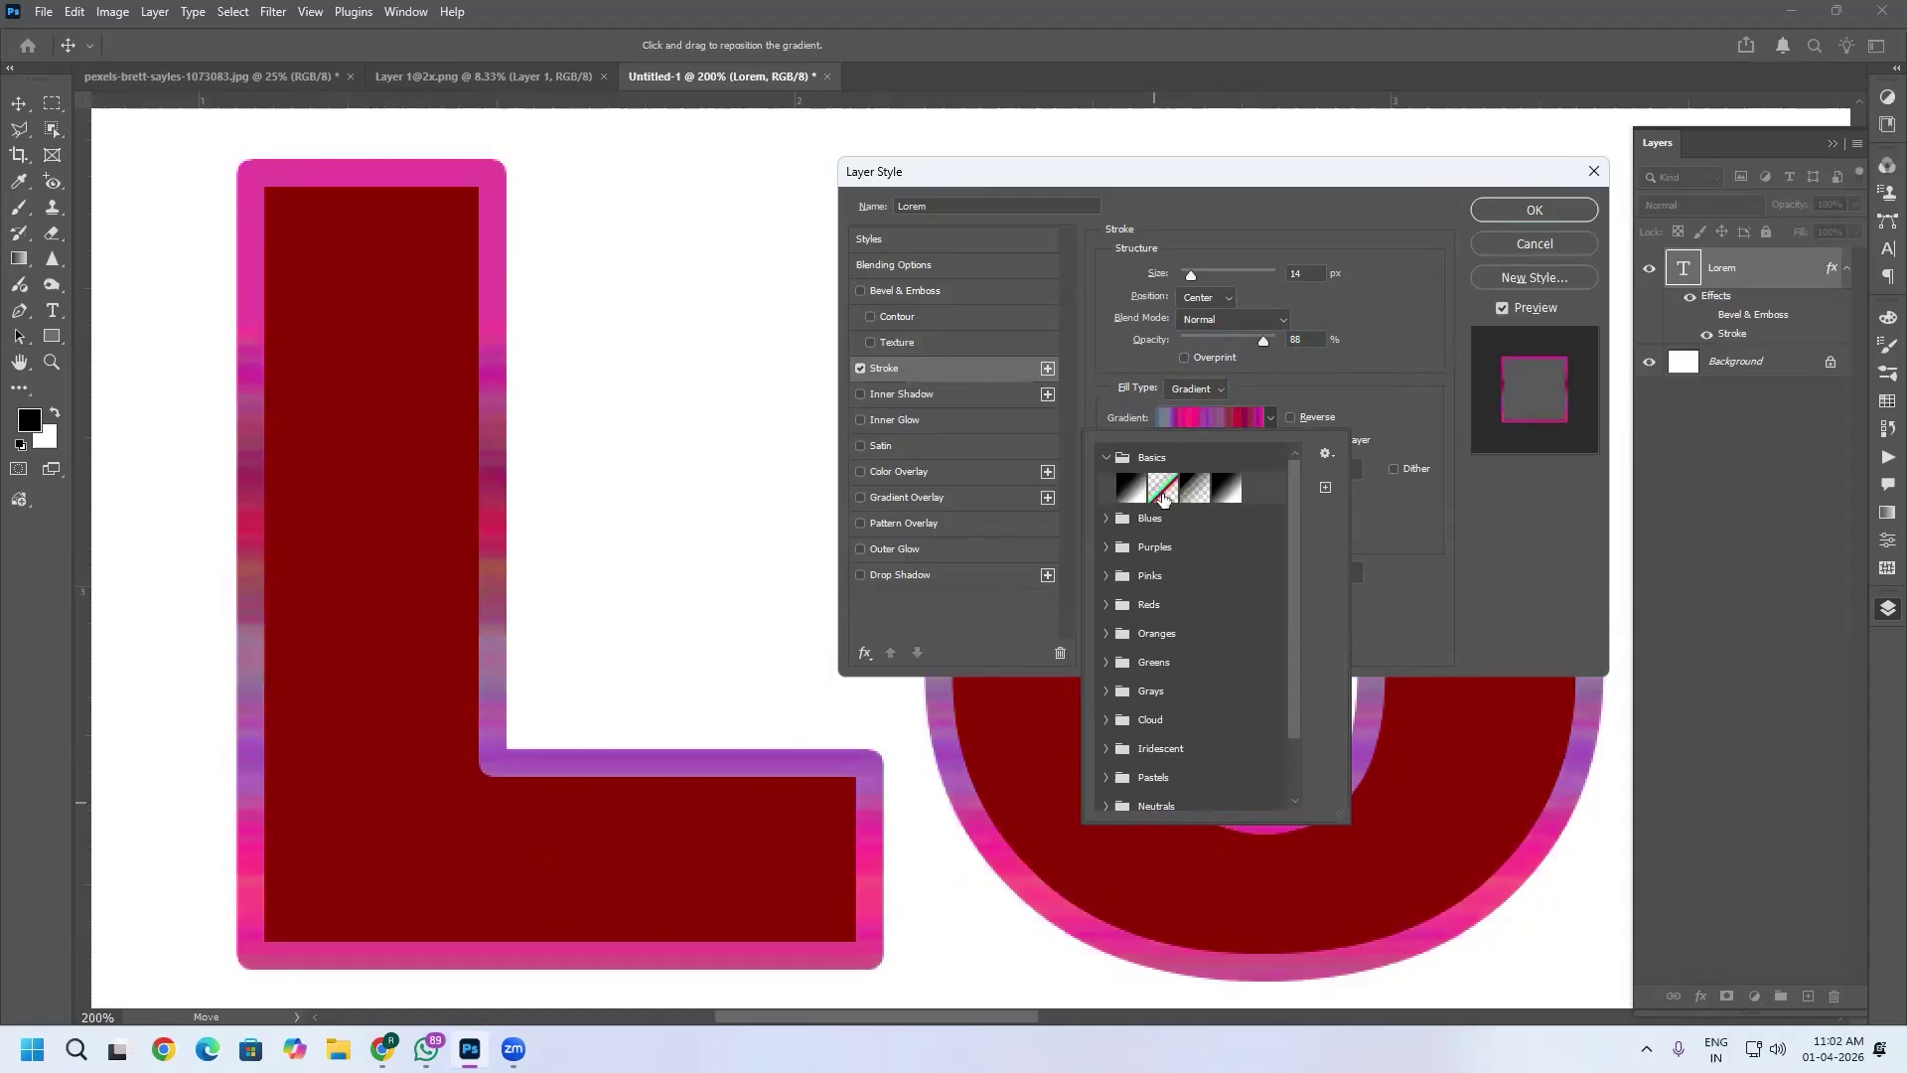
pyautogui.click(1163, 491)
pyautogui.click(1195, 488)
pyautogui.click(1226, 489)
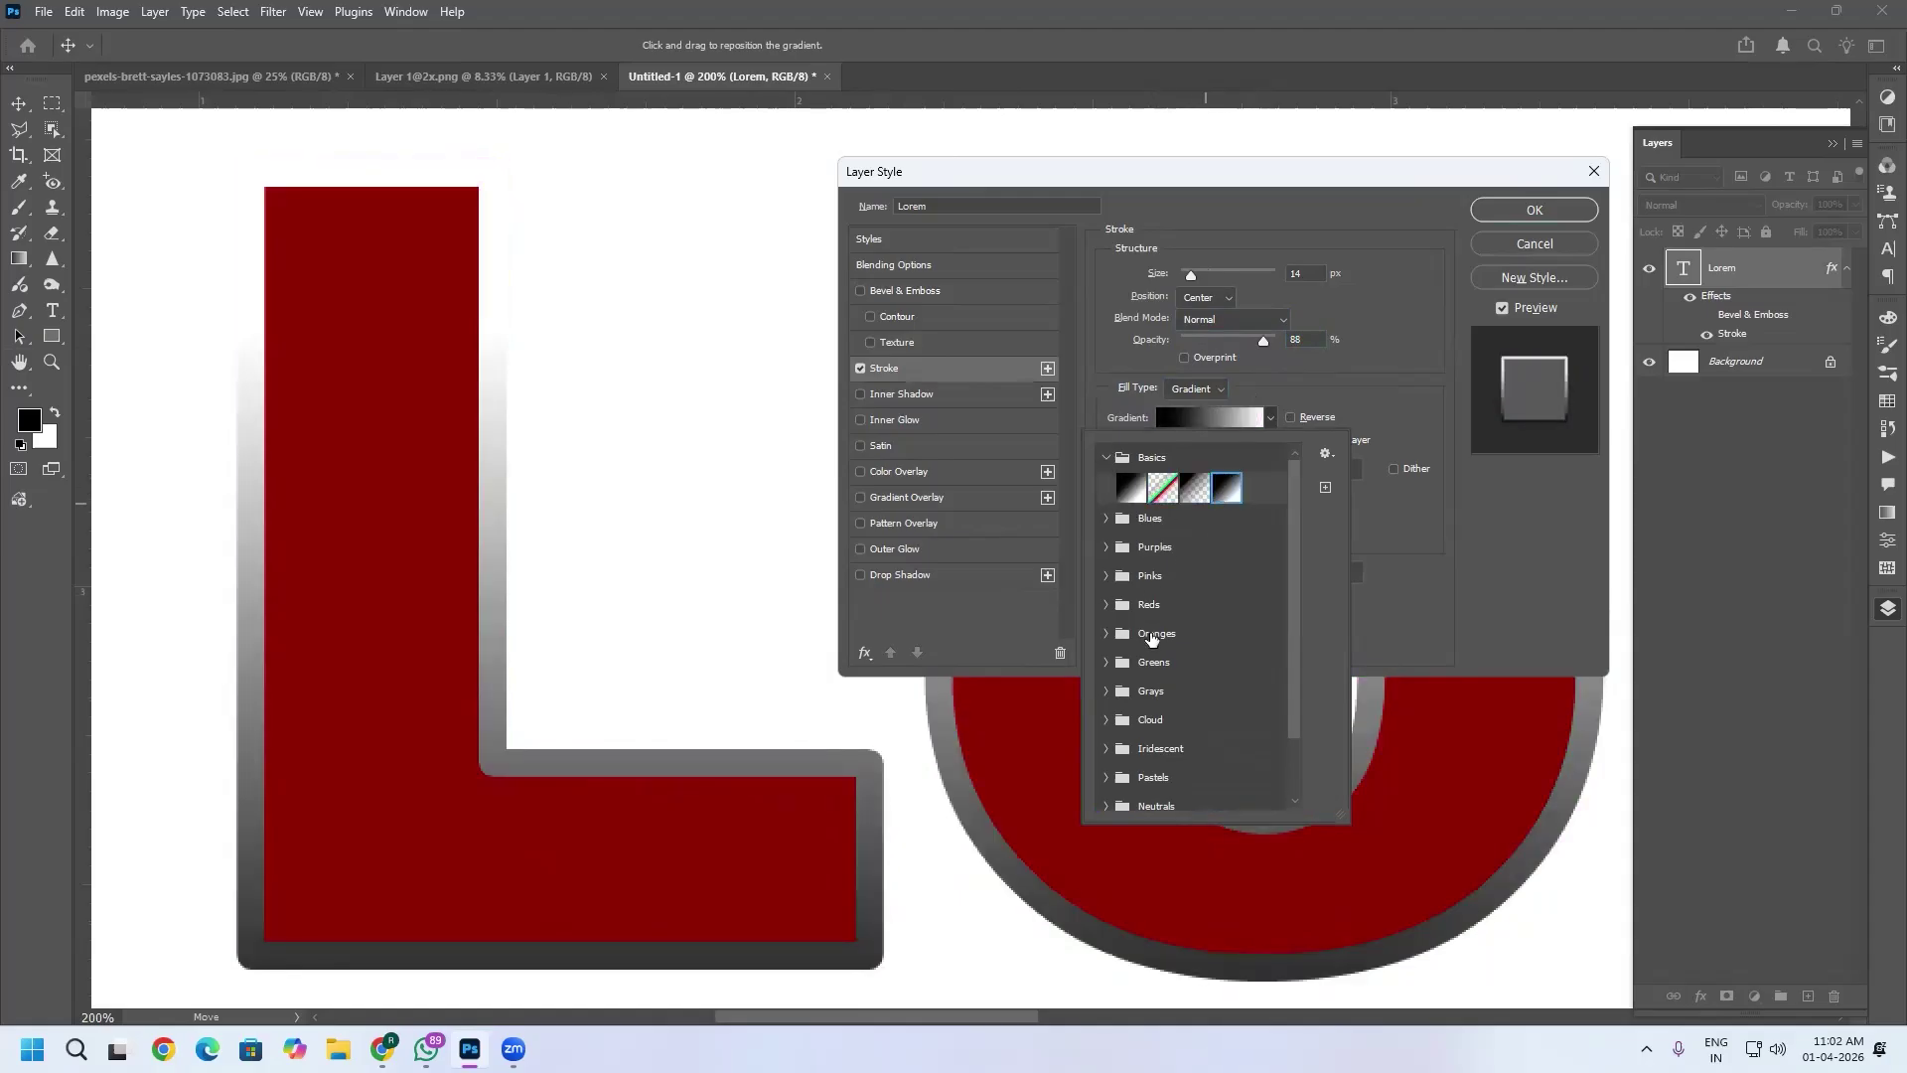
# Try presets from the Reds gradient group on the stroke and apply the orange-pink-purple one.
pyautogui.click(1106, 605)
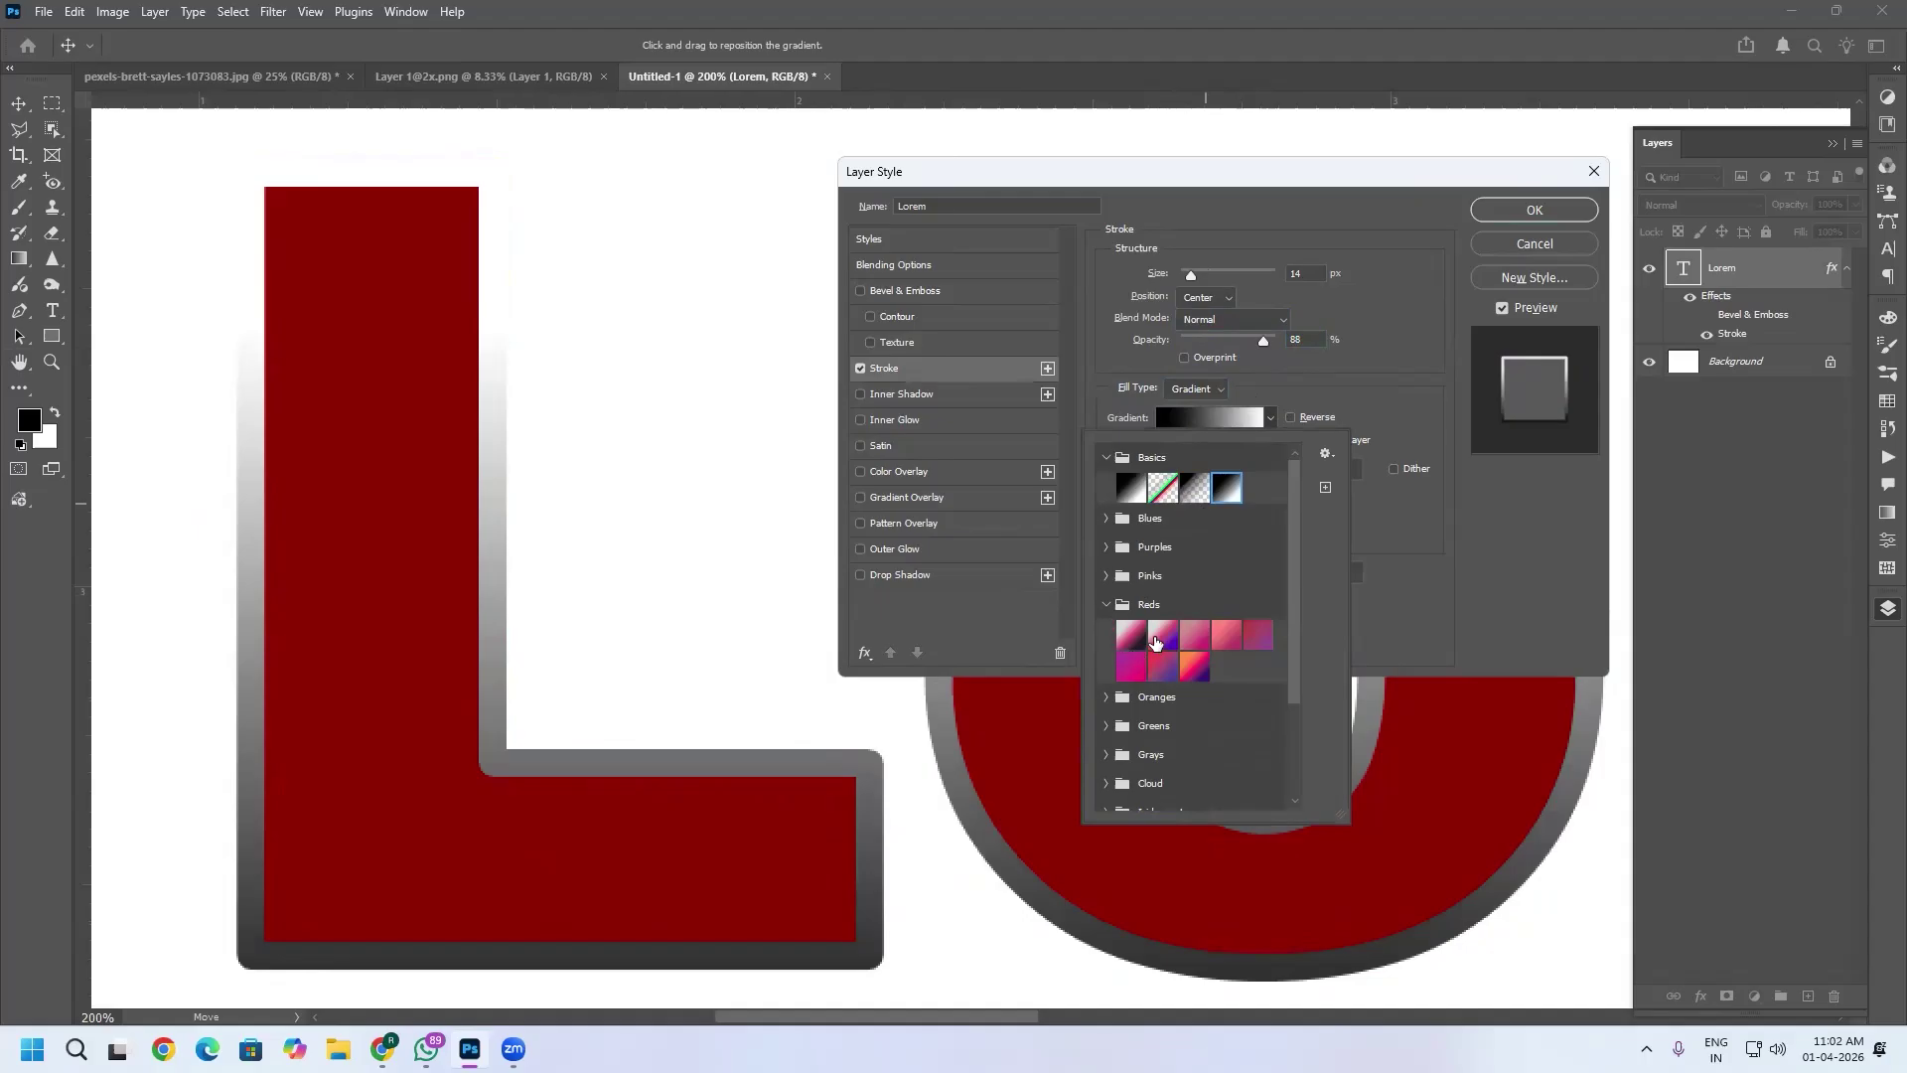
pyautogui.click(1157, 638)
pyautogui.click(1163, 667)
pyautogui.click(1195, 668)
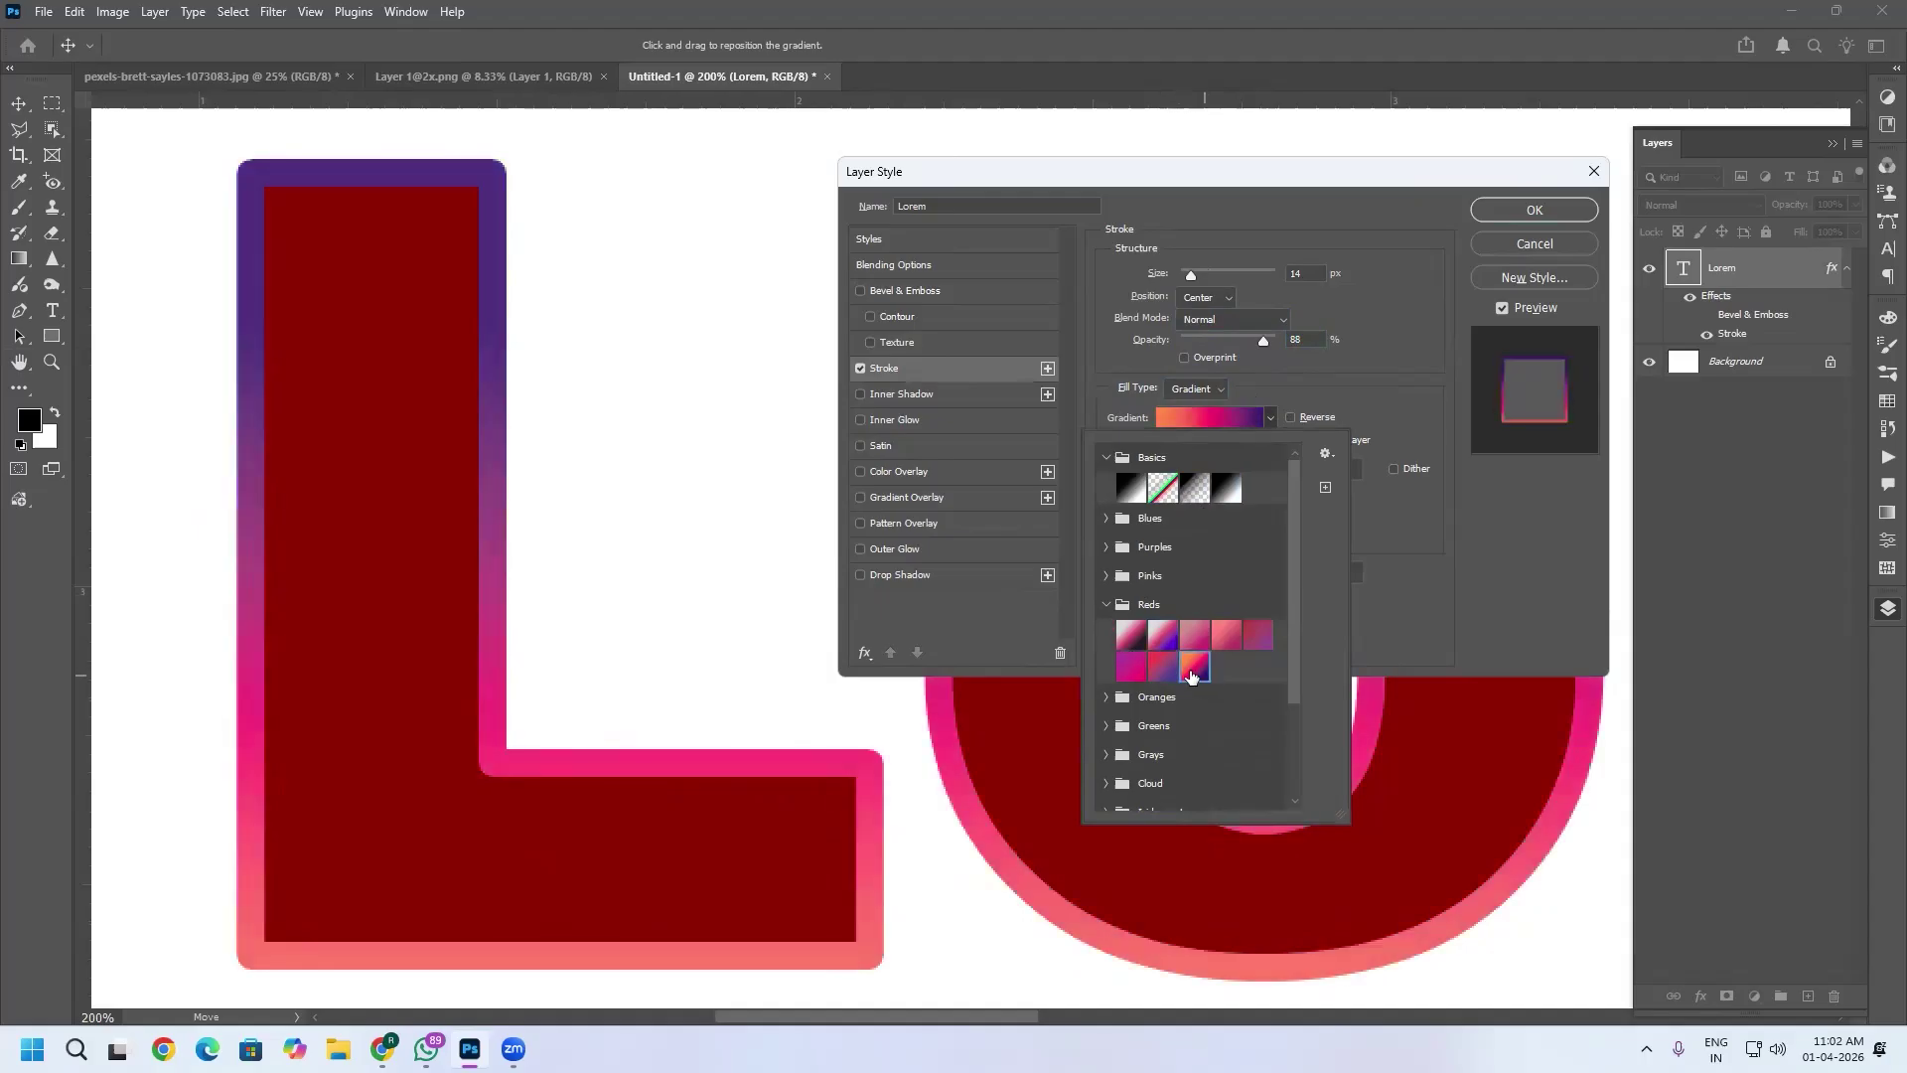
# In the Gradient Editor for the stroke, move the middle colour stop to location 31 and recolour it bright green (#42ff00).
pyautogui.click(1594, 522)
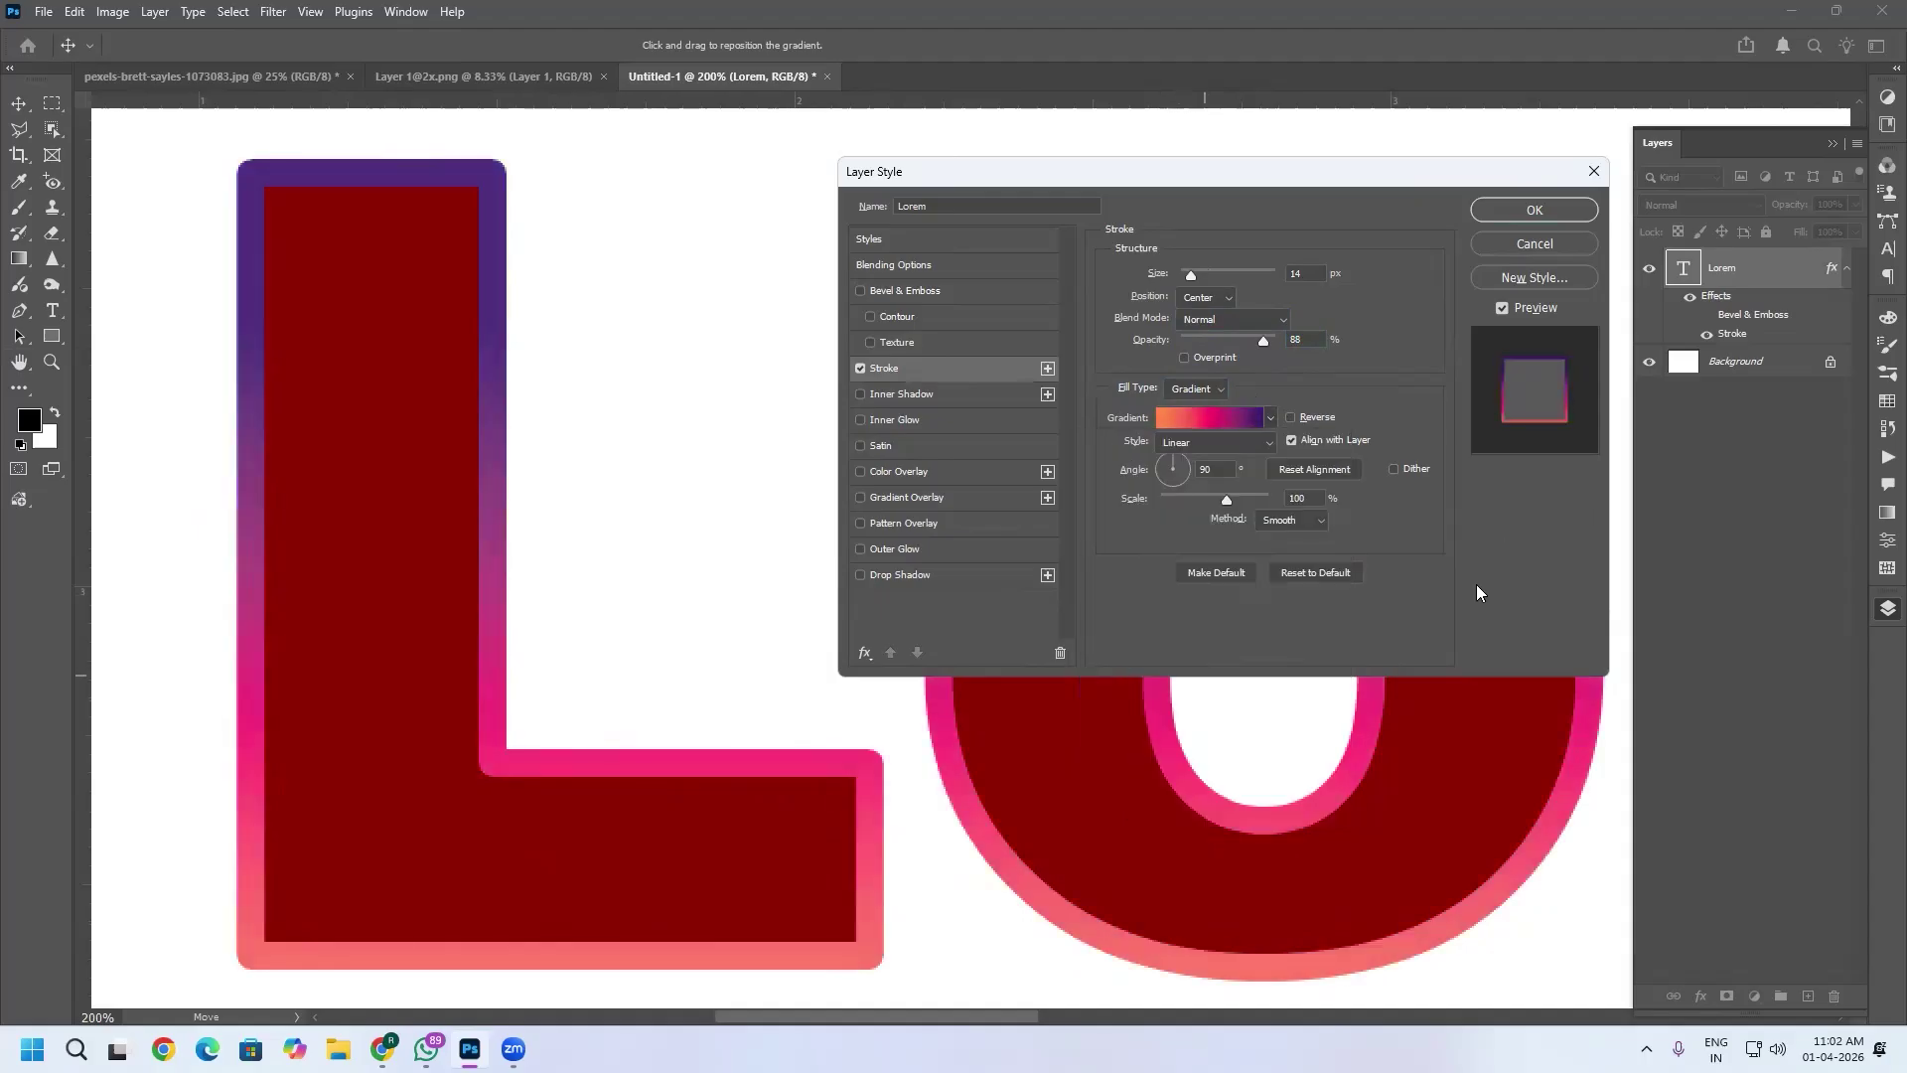
pyautogui.click(1251, 422)
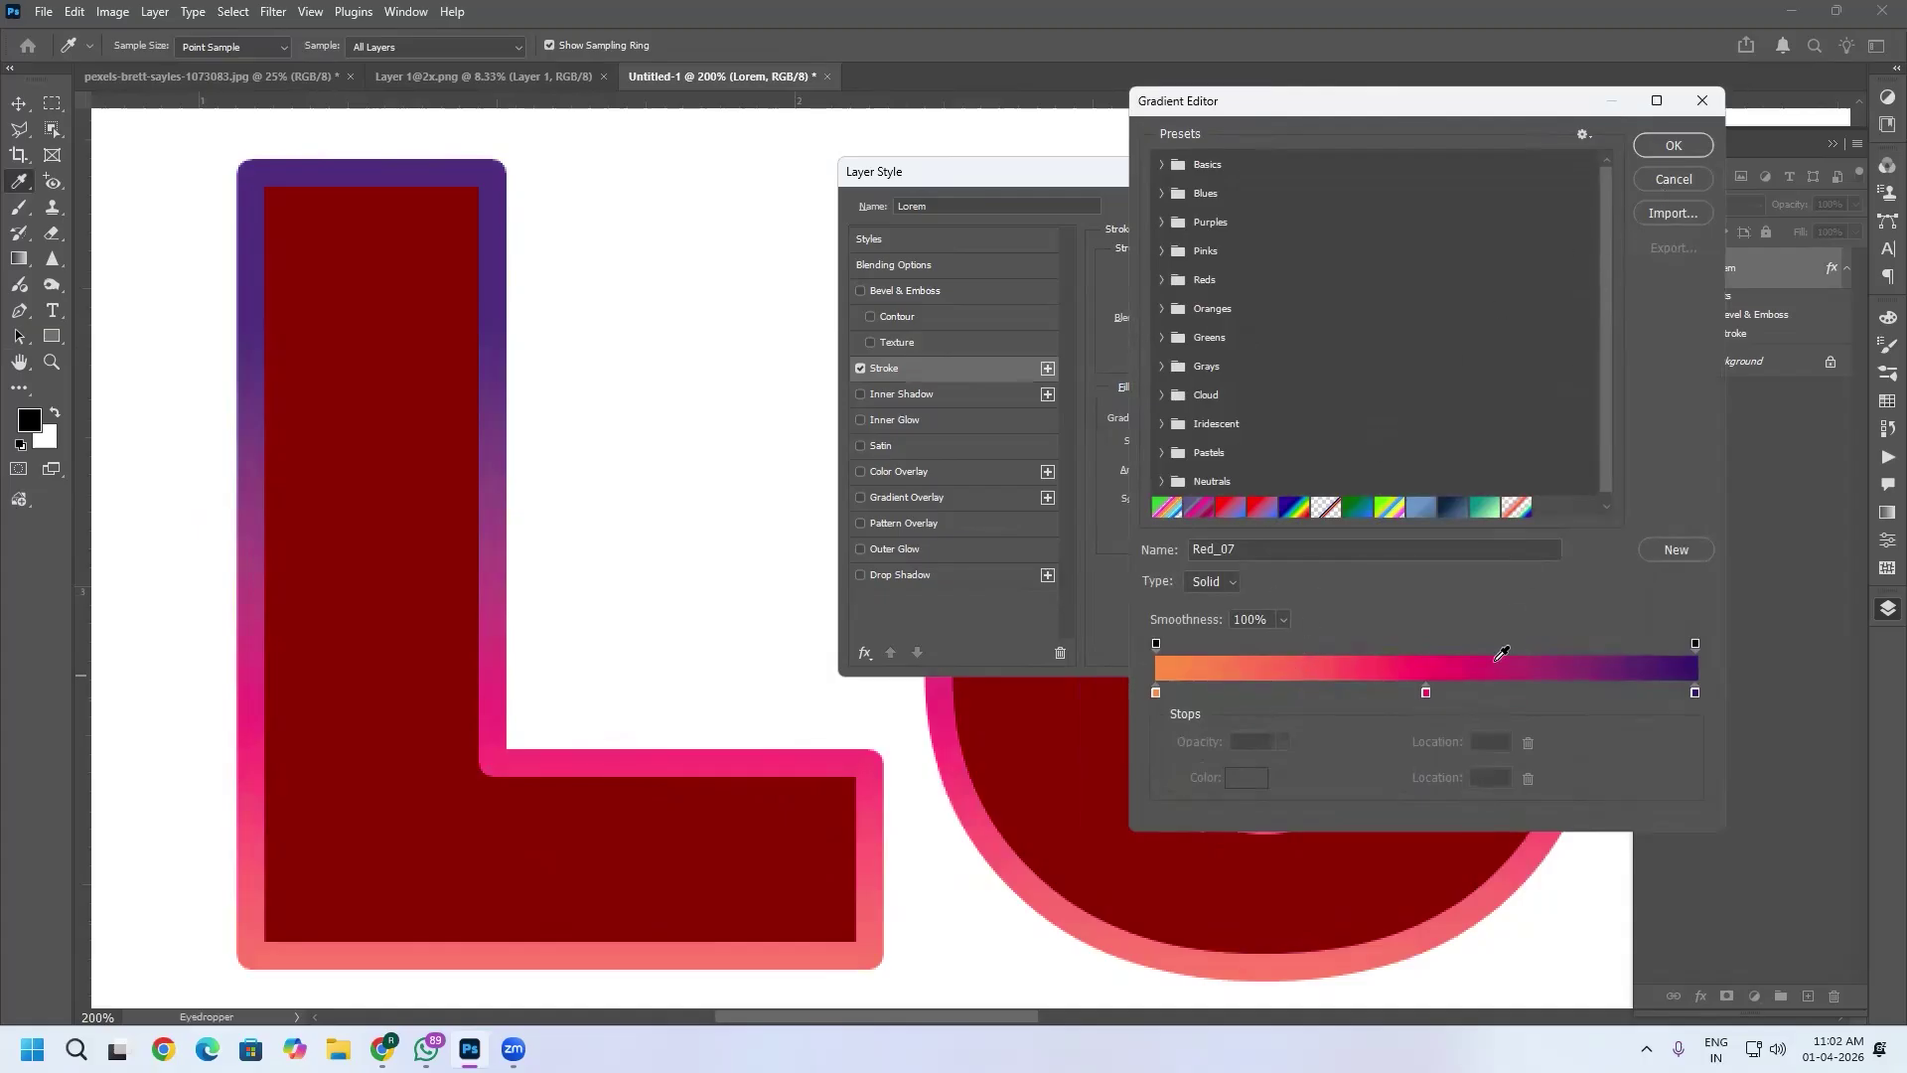
pyautogui.moveTo(1422, 691)
pyautogui.mouseDown()
pyautogui.moveTo(1286, 694)
pyautogui.moveTo(1324, 695)
pyautogui.mouseUp()
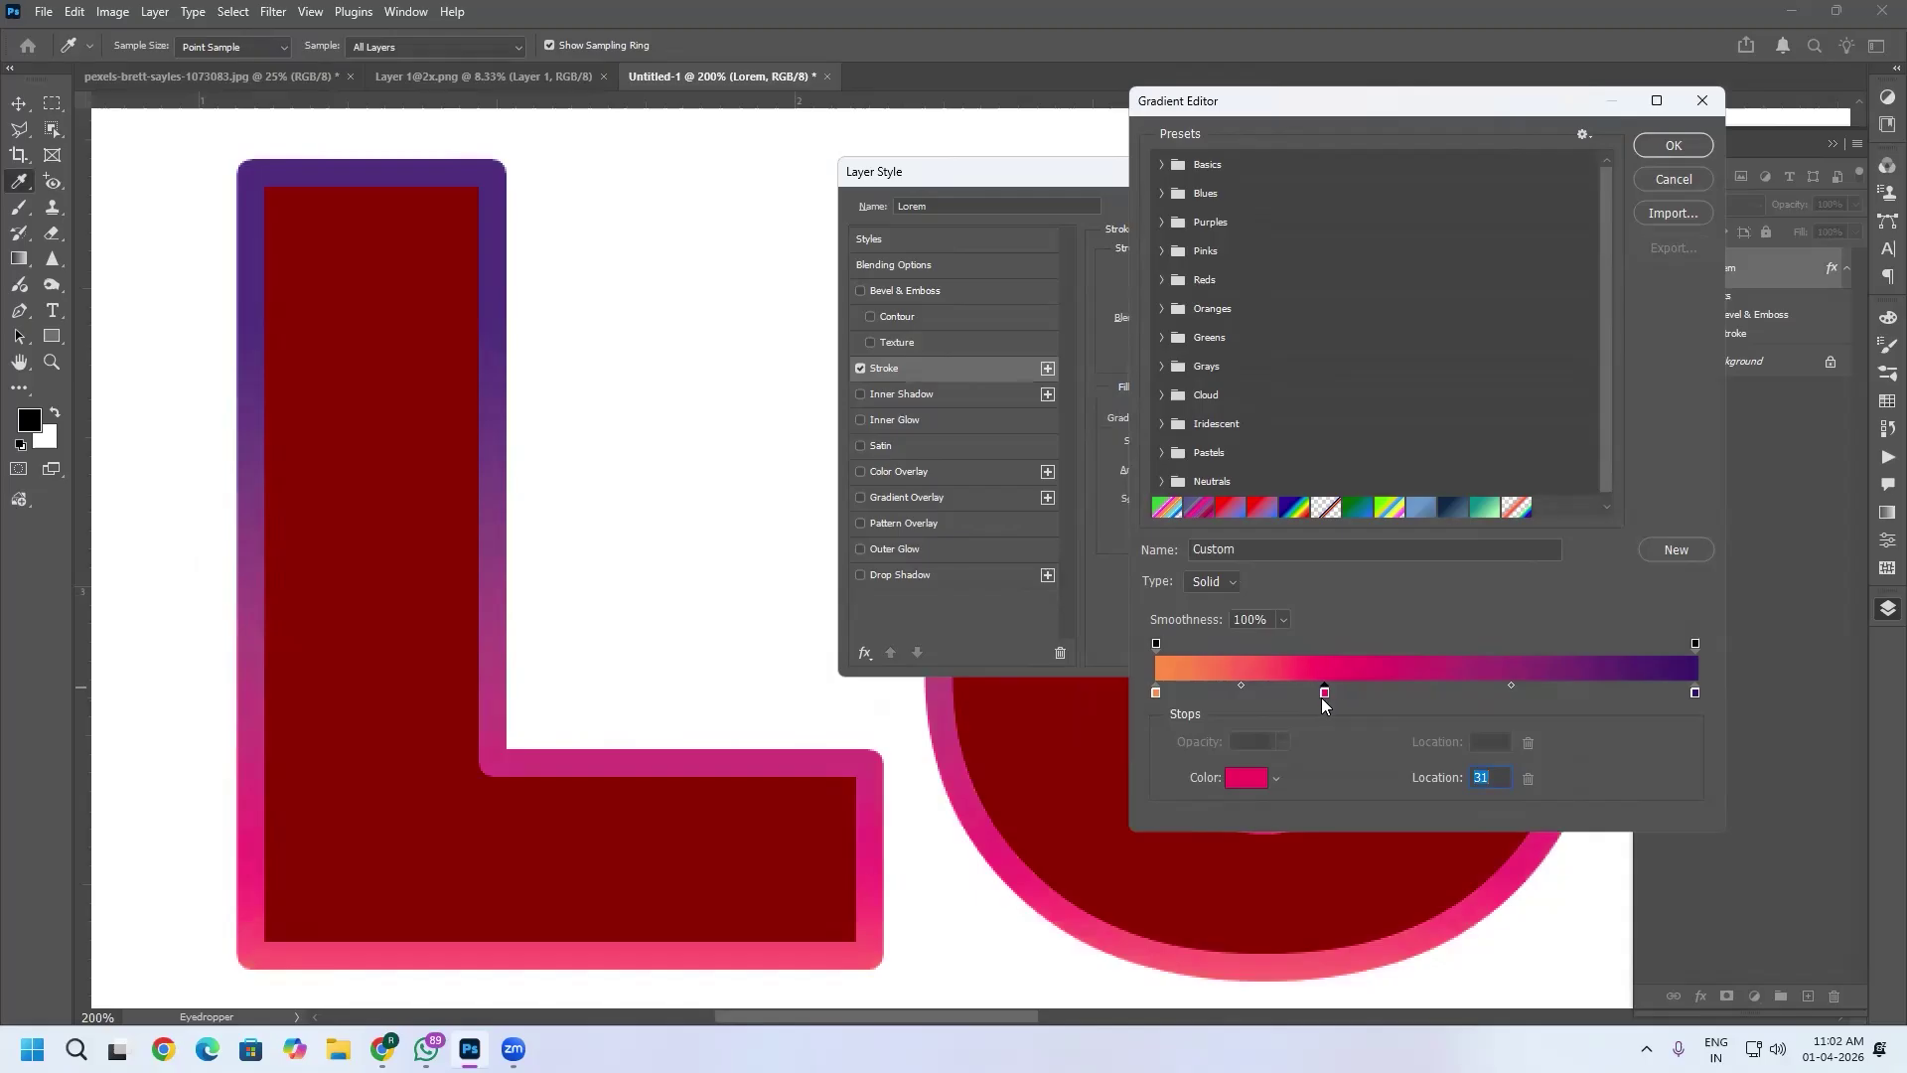
pyautogui.doubleClick(1326, 692)
pyautogui.write('42ff00')
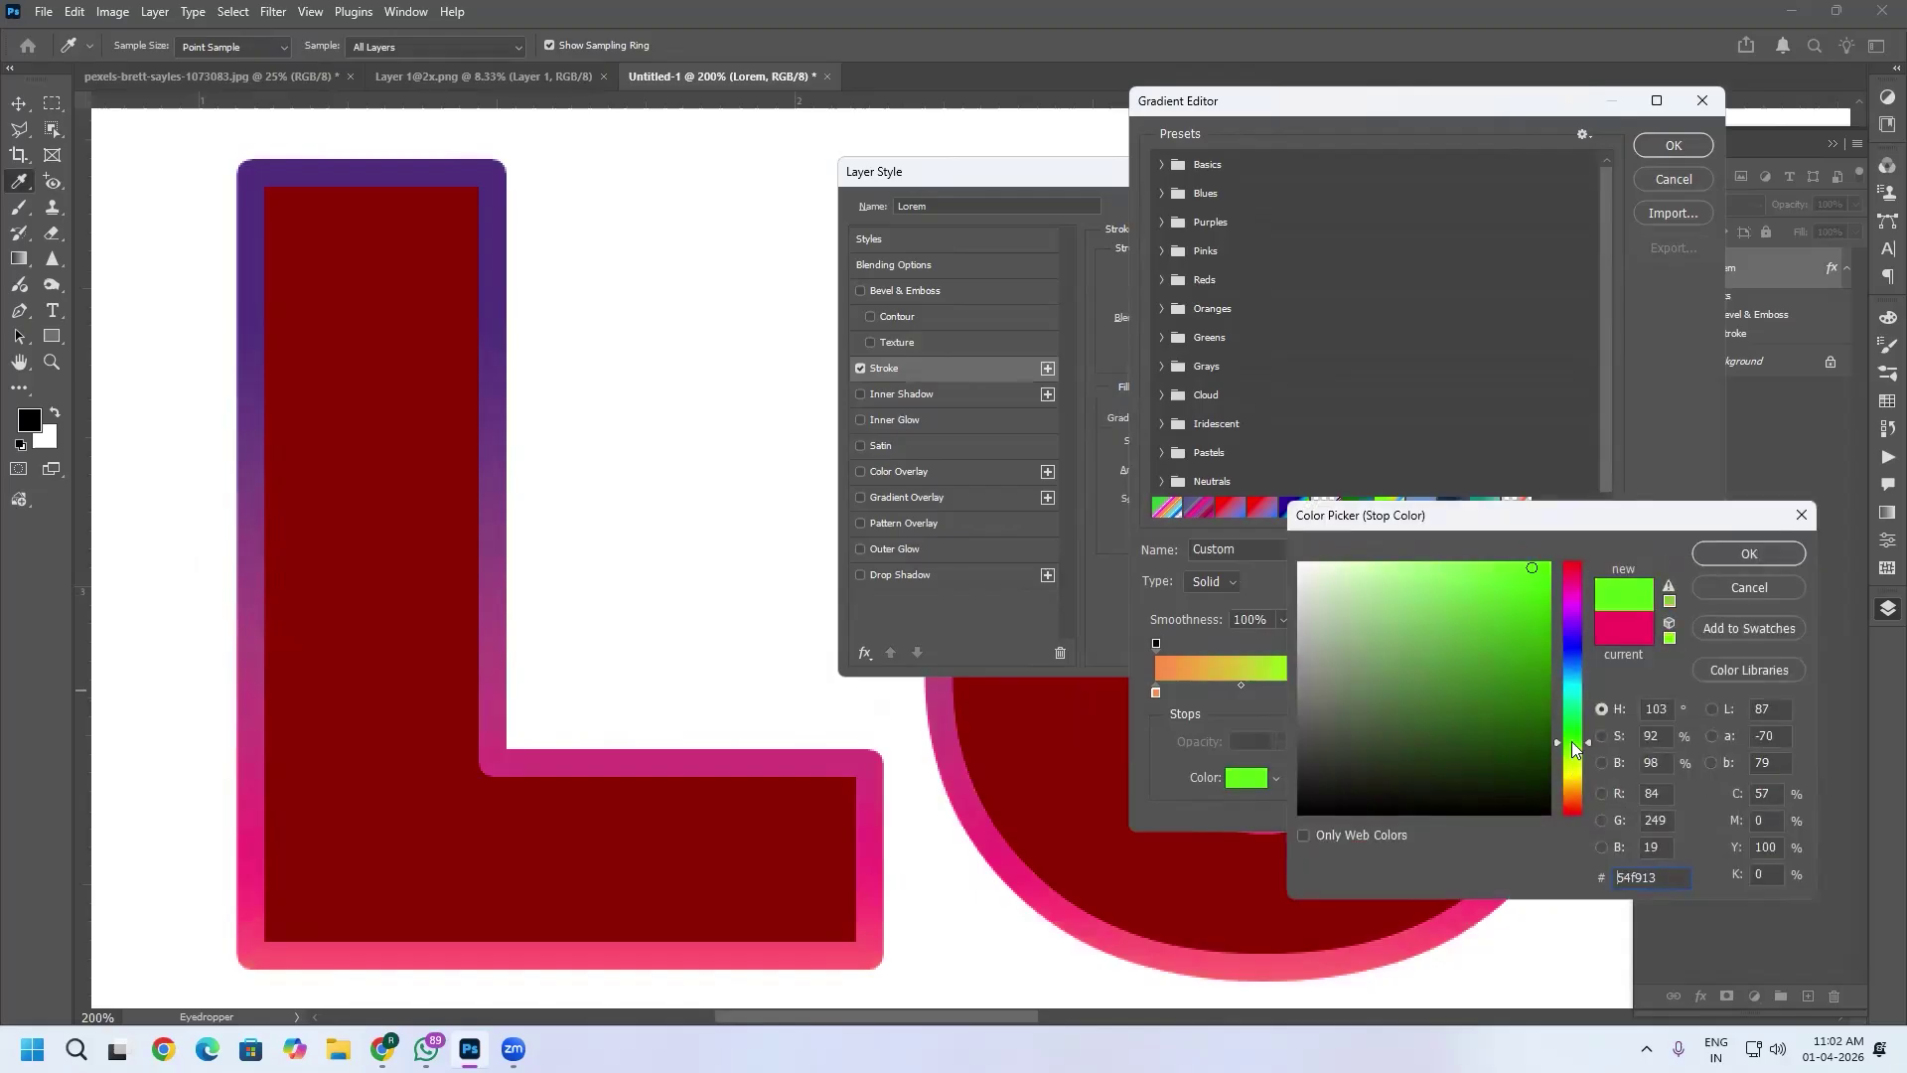
pyautogui.click(1749, 556)
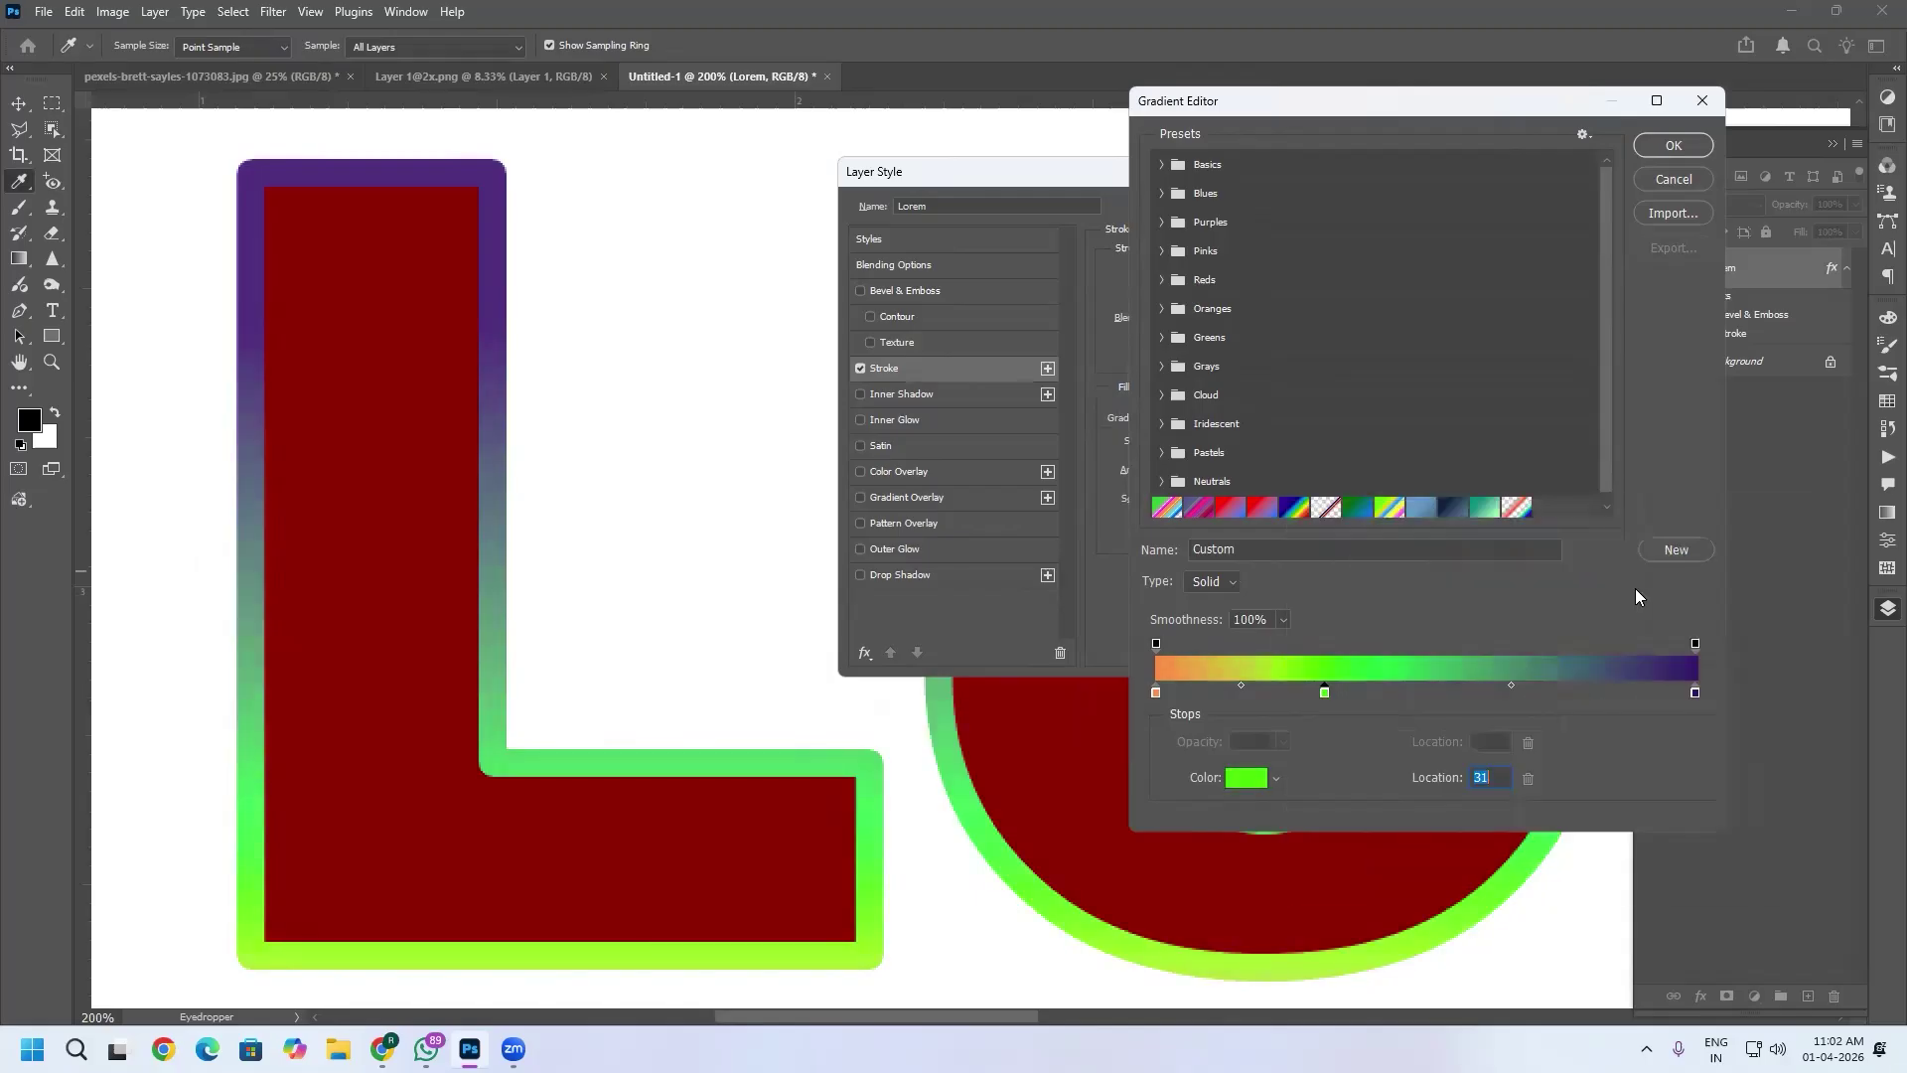
# Add an orange (#ff7800) colour stop at location 58 and accept the edited gradient.
pyautogui.click(1468, 692)
pyautogui.doubleClick(1468, 692)
pyautogui.moveTo(1571, 780); pyautogui.dragTo(1571, 802)
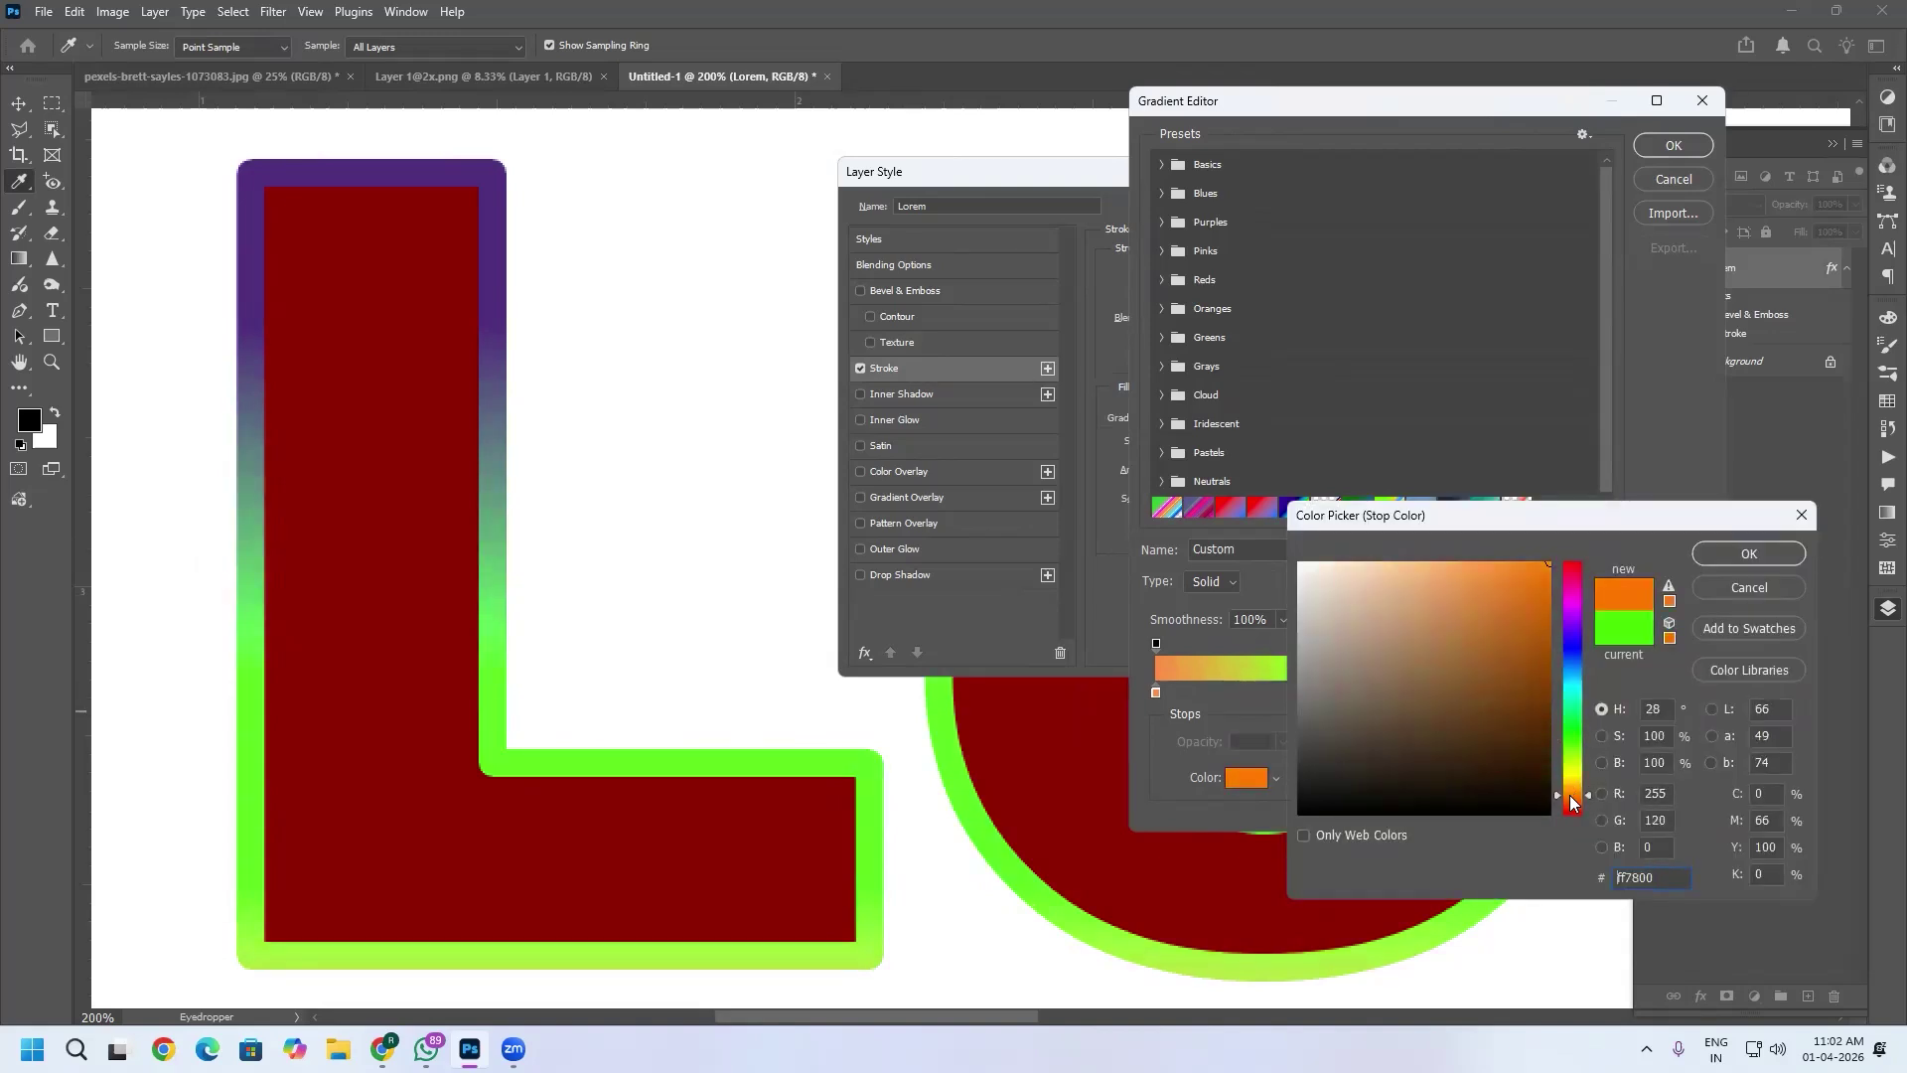
pyautogui.click(1720, 552)
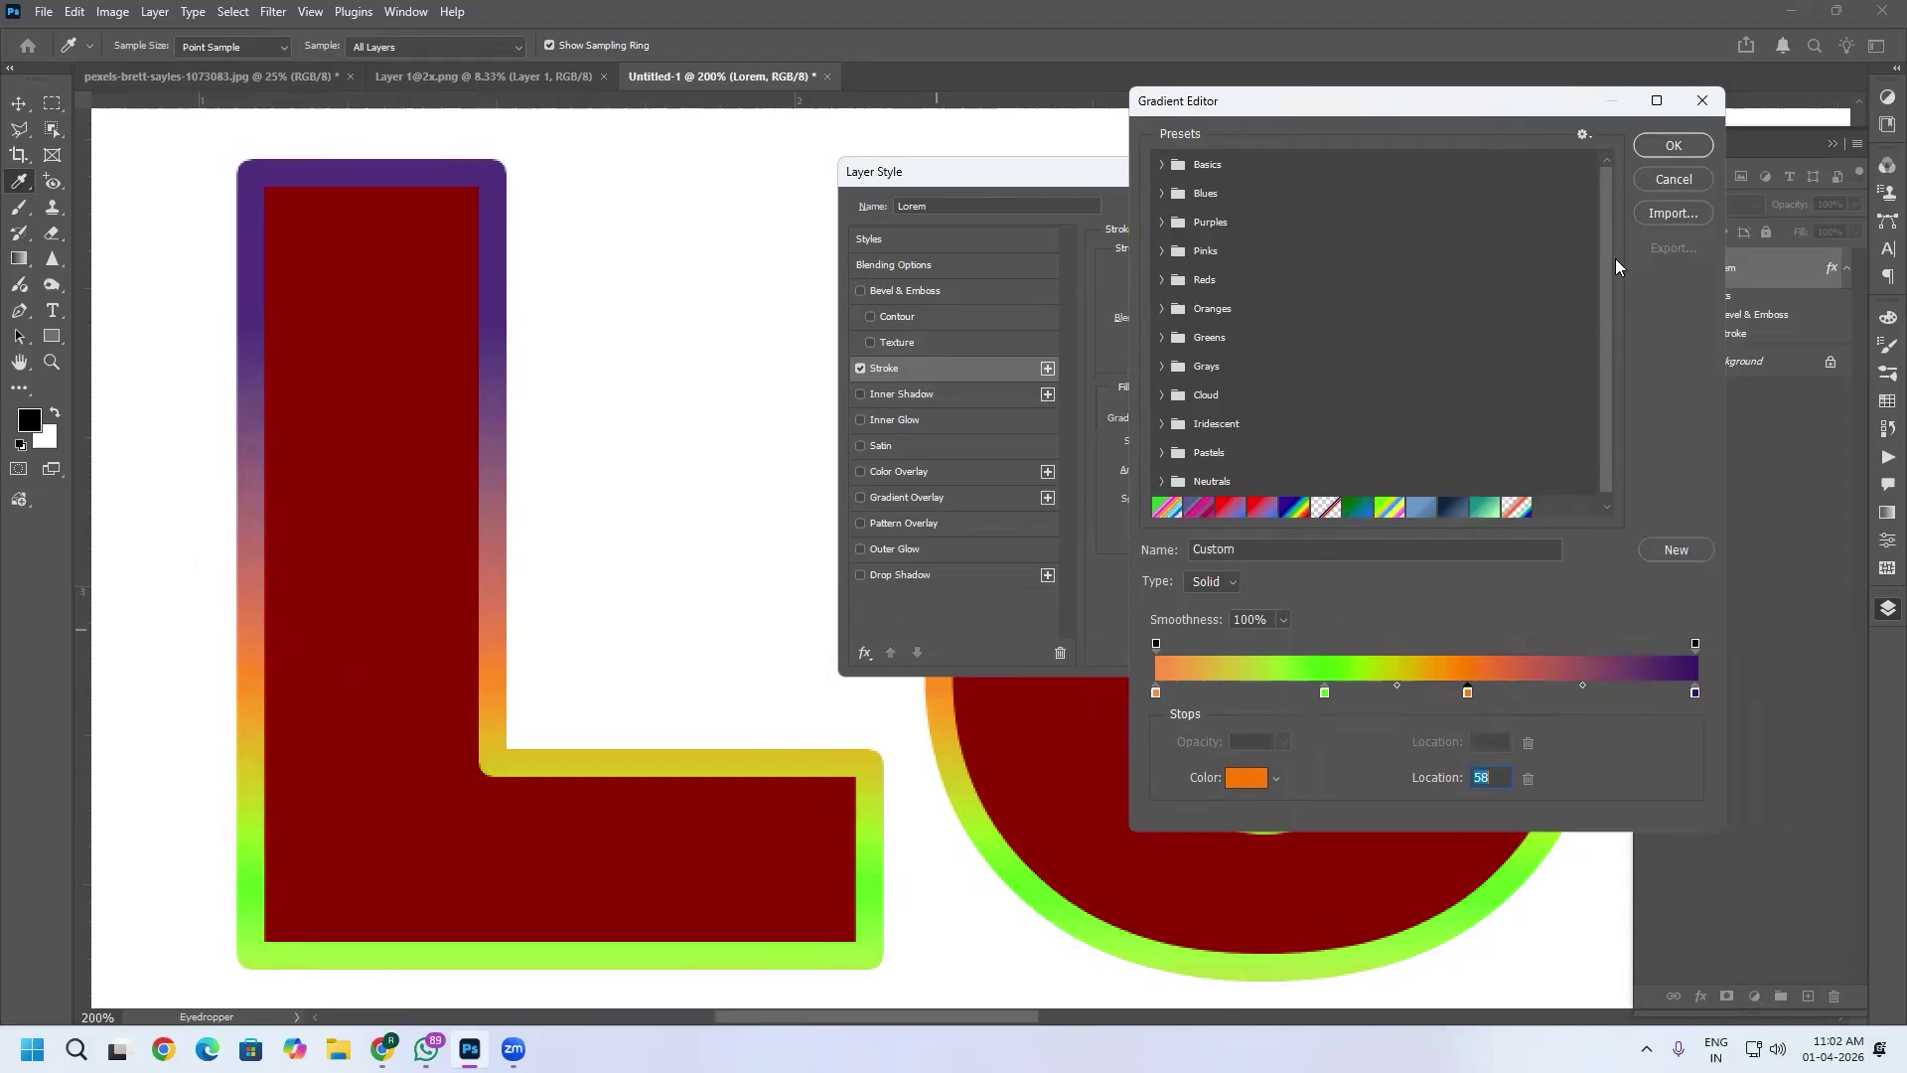
pyautogui.click(1672, 147)
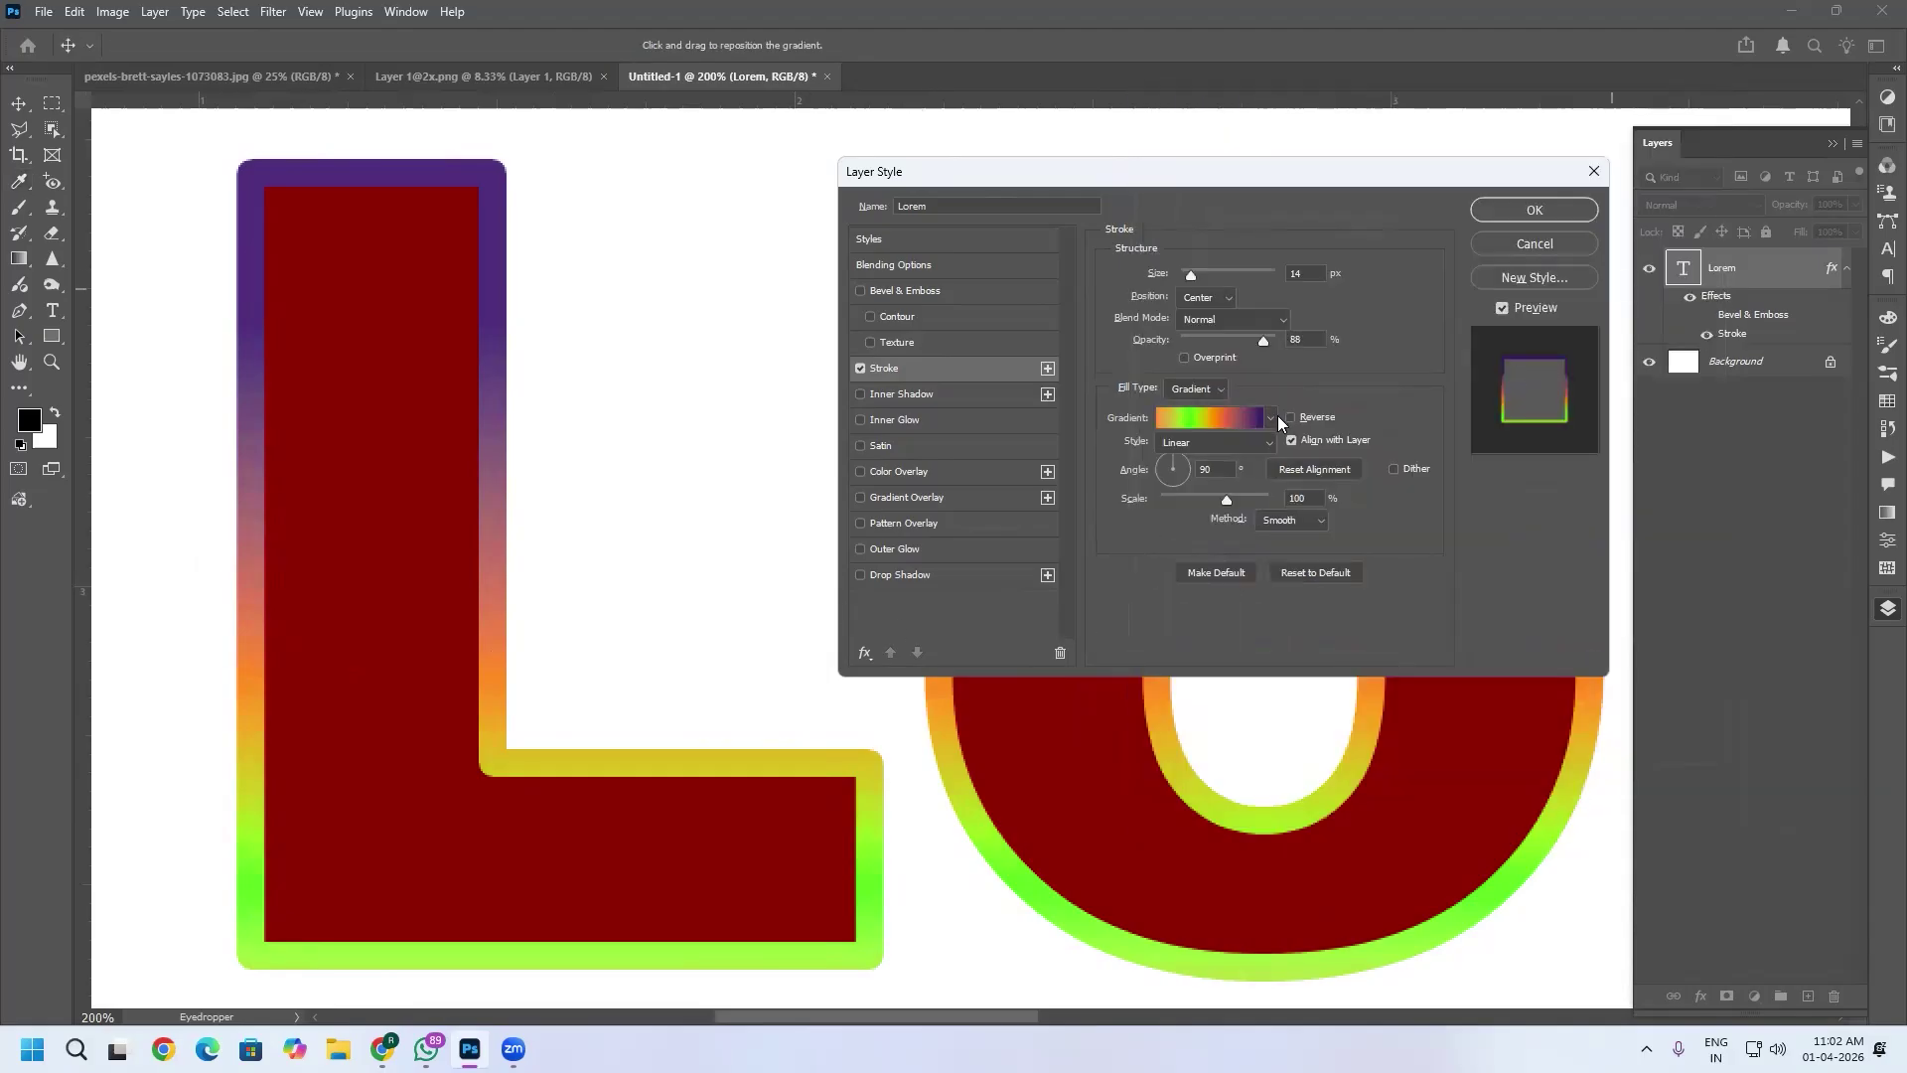
# Set the stroke gradient's style to Radial with a -1° angle, reposition it on the letters, and toggle Reverse on and off.
pyautogui.click(1232, 443)
pyautogui.click(1187, 474)
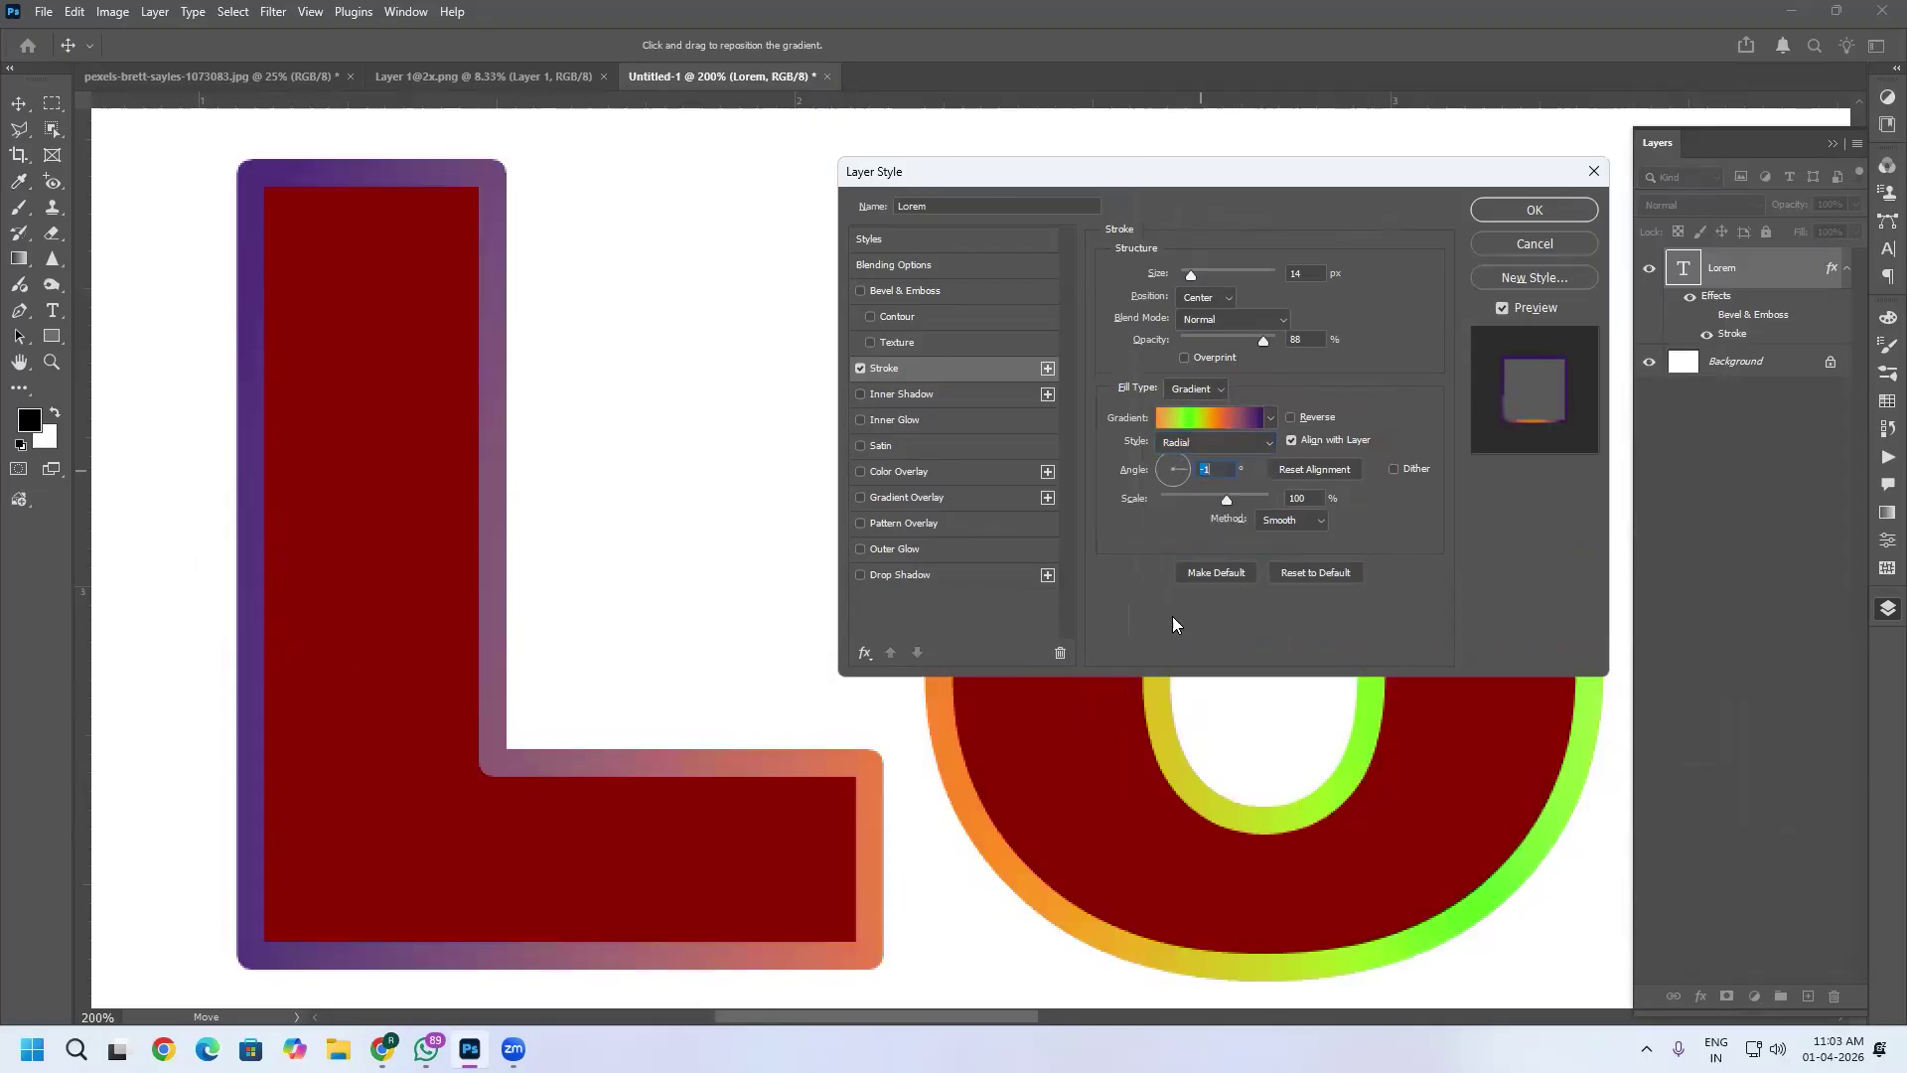
pyautogui.moveTo(1171, 770)
pyautogui.mouseDown()
pyautogui.moveTo(638, 676)
pyautogui.moveTo(785, 388)
pyautogui.moveTo(983, 556)
pyautogui.mouseUp()
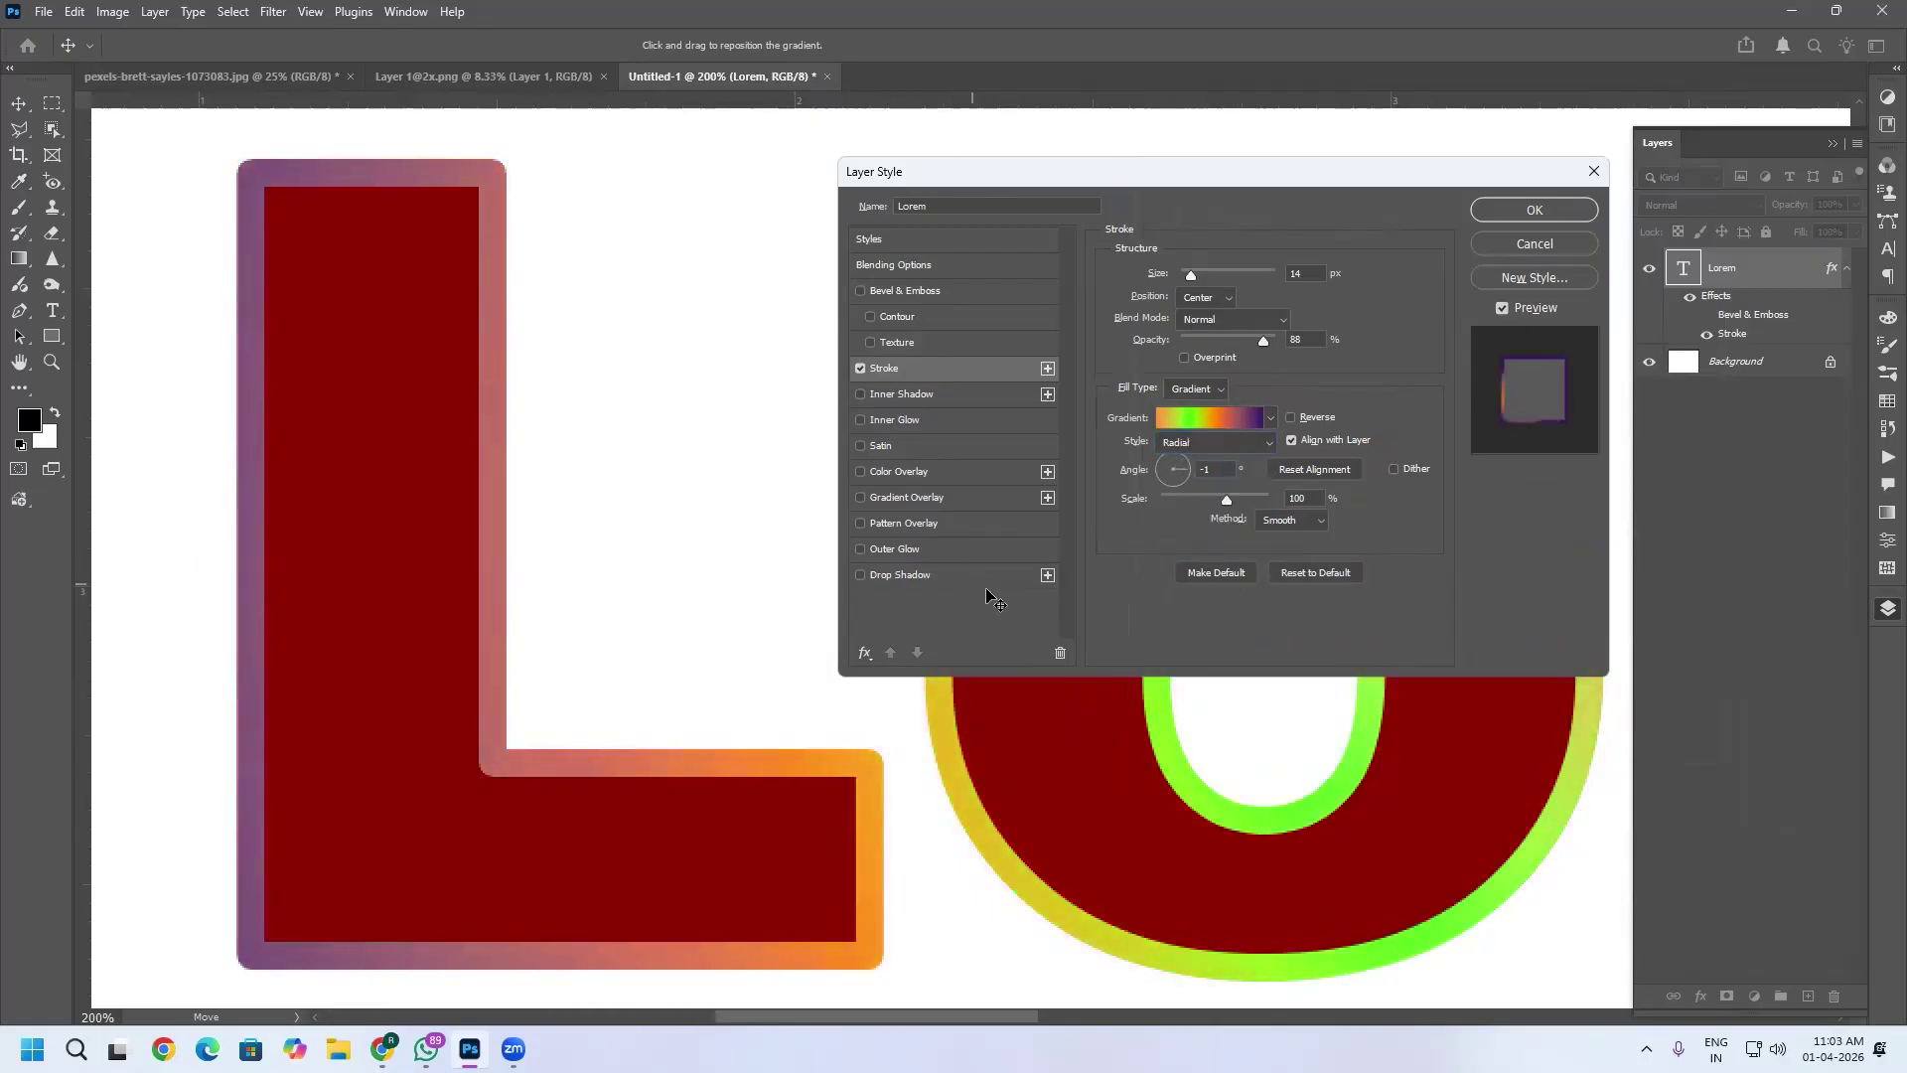
pyautogui.click(1292, 418)
pyautogui.click(1294, 421)
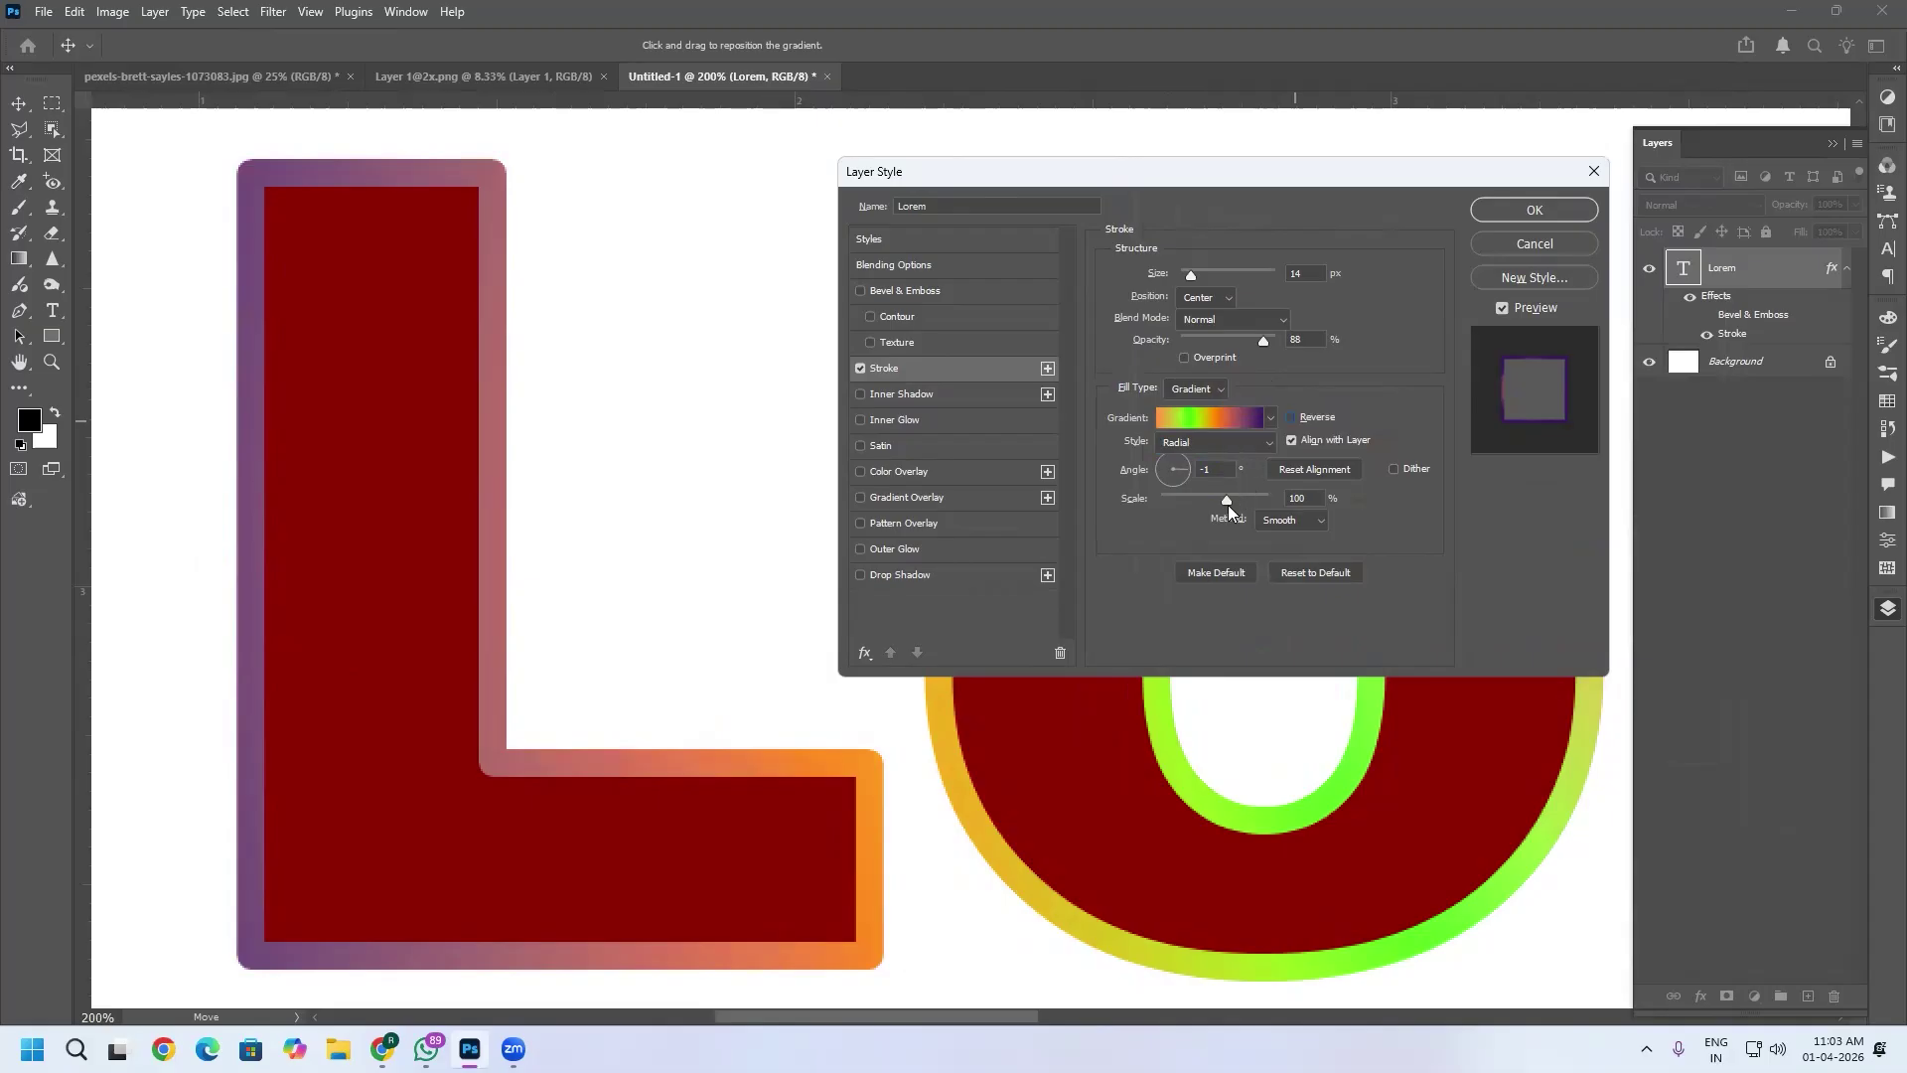
# Reduce the stroke gradient's scale to 89% and on to 16%, repositioning the gradient towards the letter L.
pyautogui.moveTo(1234, 499)
pyautogui.mouseDown()
pyautogui.moveTo(1279, 503)
pyautogui.moveTo(1168, 504)
pyautogui.moveTo(1254, 521)
pyautogui.moveTo(1167, 506)
pyautogui.moveTo(1249, 526)
pyautogui.moveTo(1218, 532)
pyautogui.mouseUp()
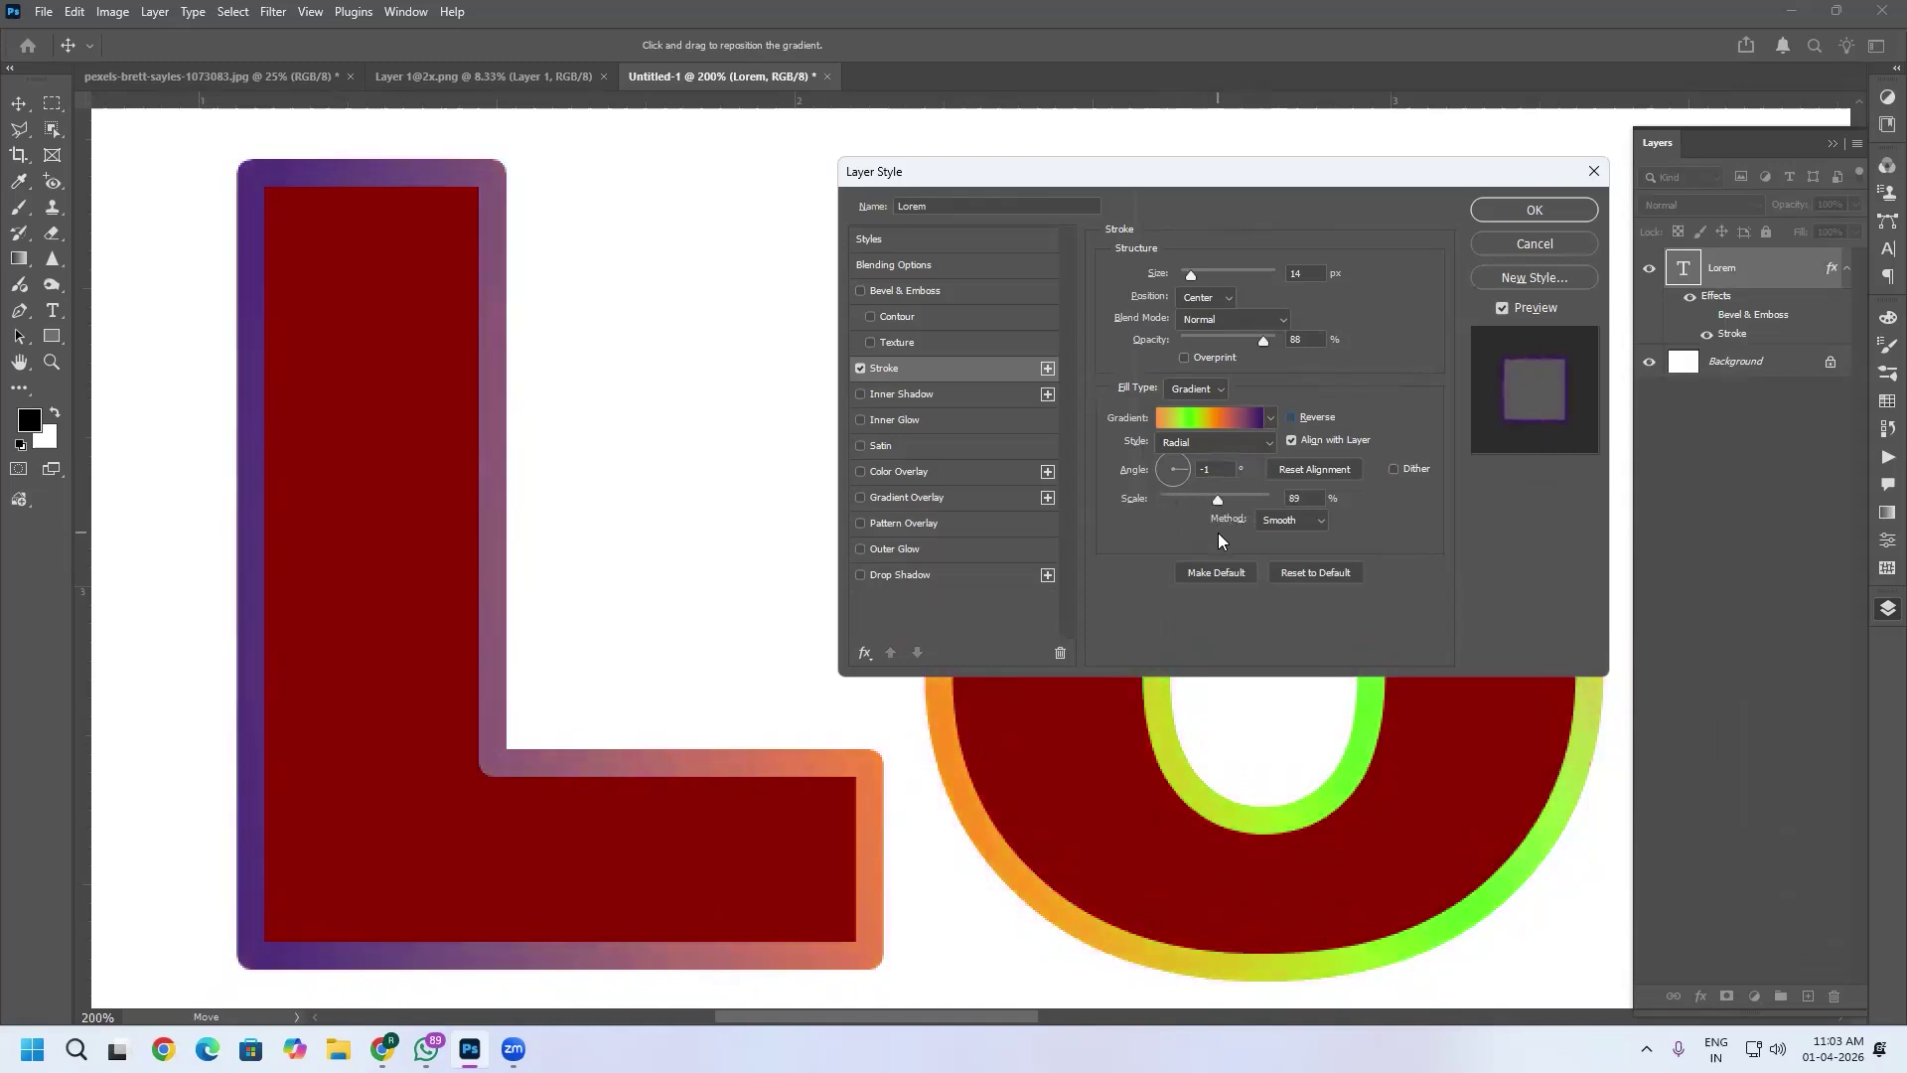
pyautogui.moveTo(1168, 722)
pyautogui.mouseDown()
pyautogui.moveTo(681, 800)
pyautogui.moveTo(566, 724)
pyautogui.mouseUp()
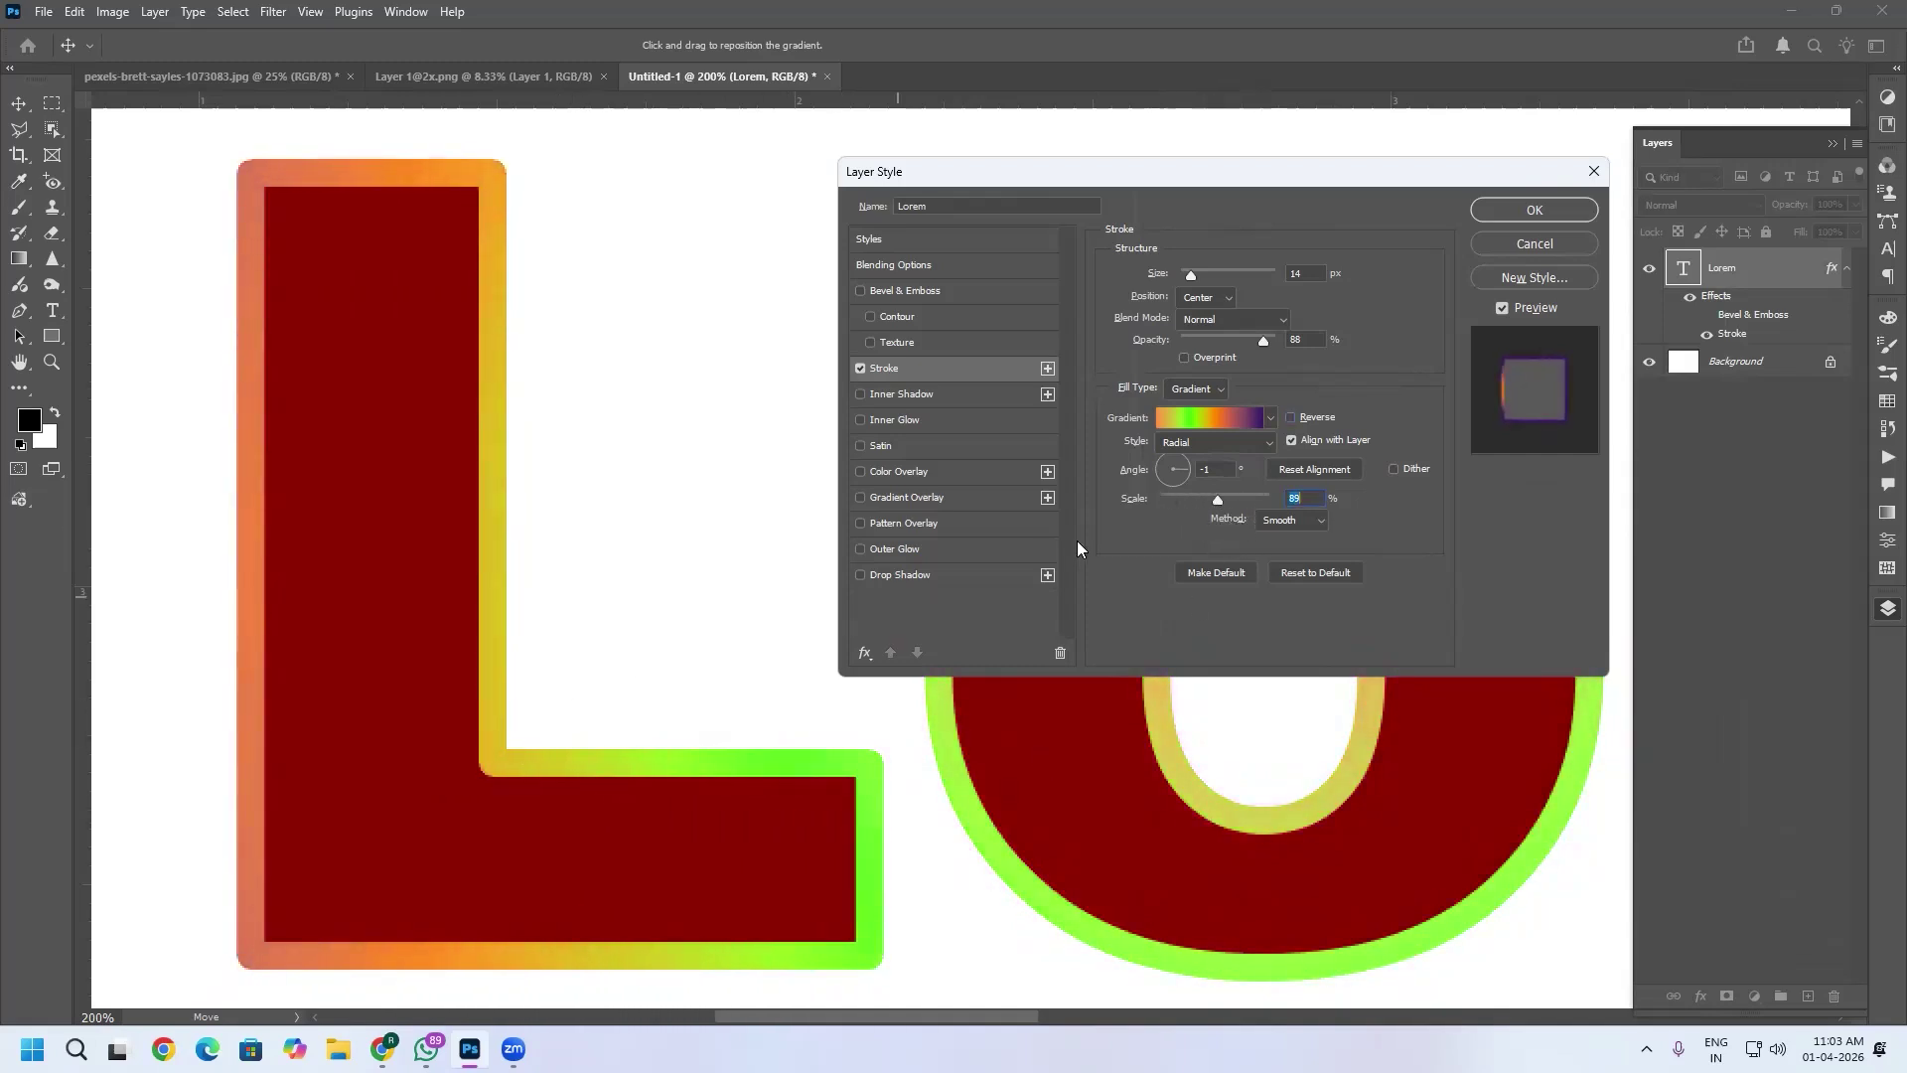
pyautogui.moveTo(1205, 496); pyautogui.dragTo(1164, 505)
pyautogui.moveTo(1179, 757); pyautogui.dragTo(476, 860)
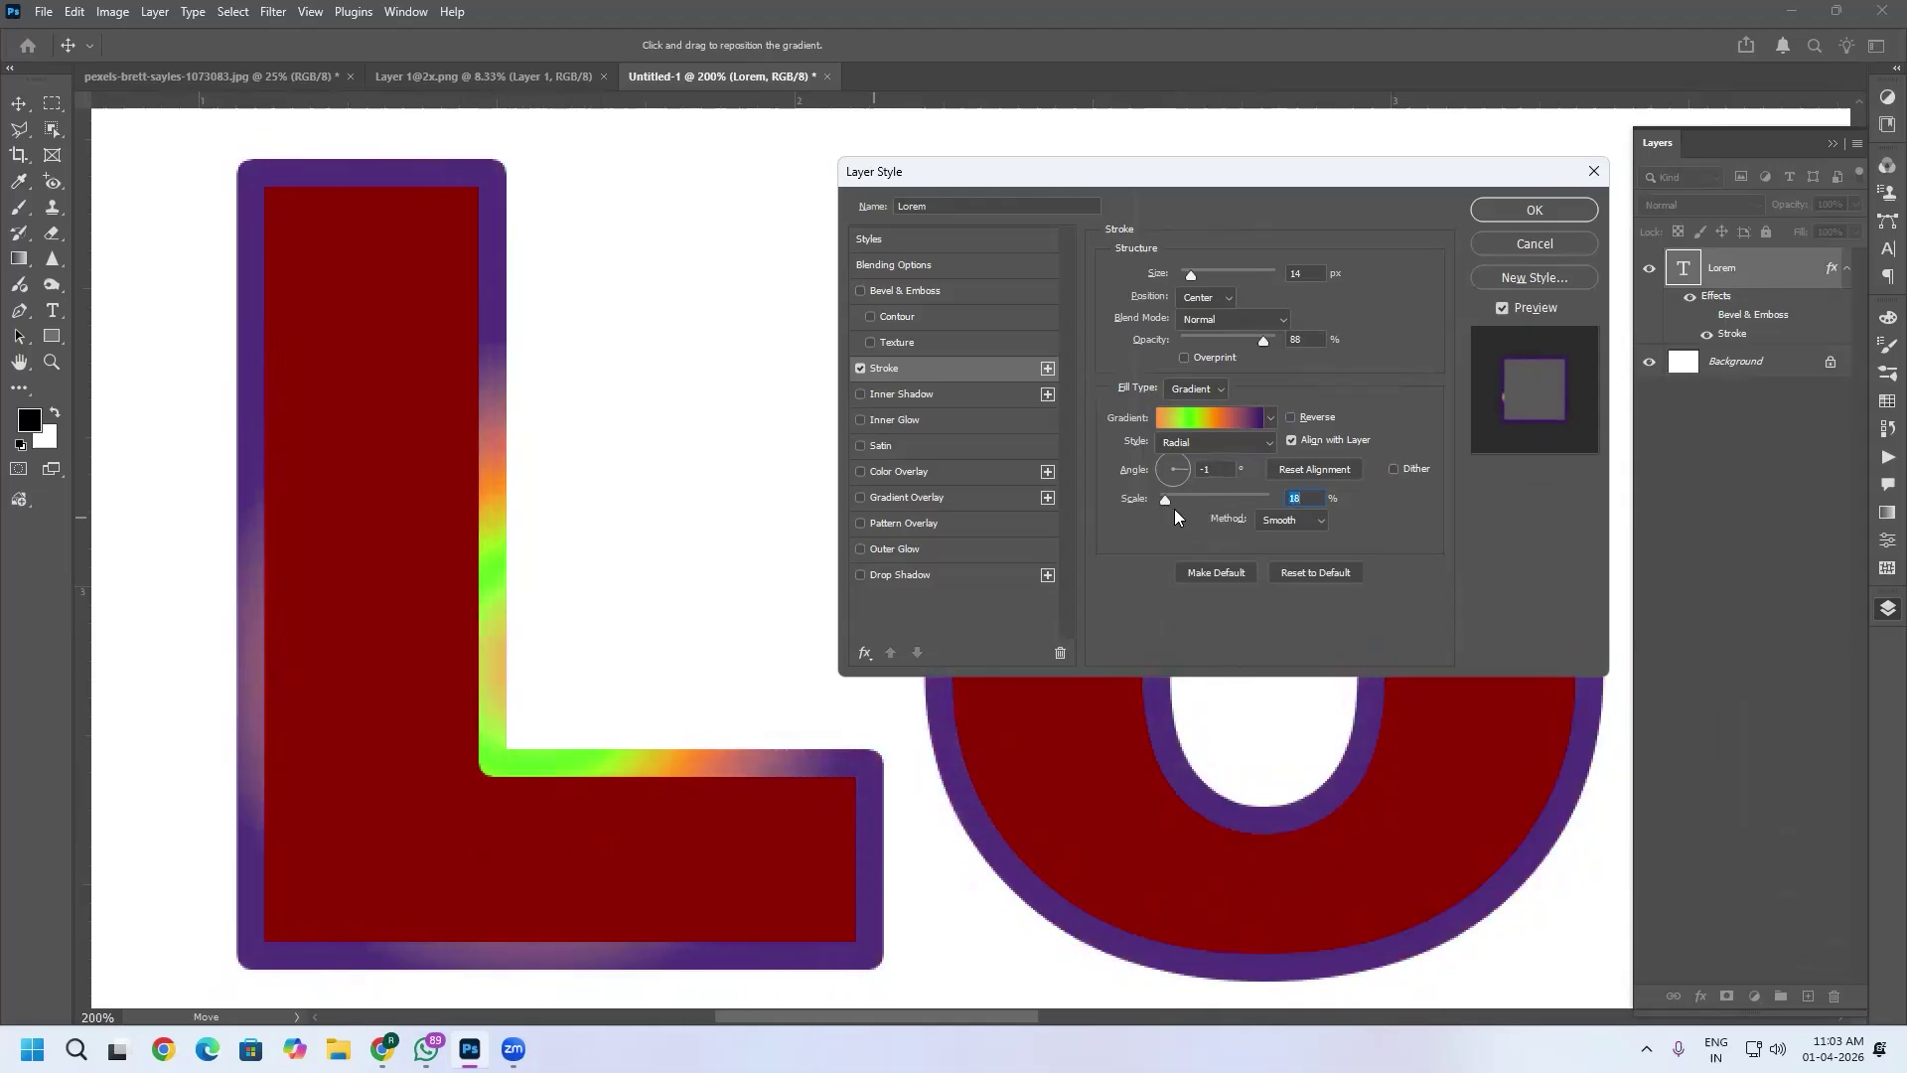
pyautogui.moveTo(1168, 499)
pyautogui.mouseDown()
pyautogui.moveTo(1146, 499)
pyautogui.moveTo(1228, 505)
pyautogui.moveTo(1160, 510)
pyautogui.moveTo(1220, 519)
pyautogui.moveTo(1166, 526)
pyautogui.mouseUp()
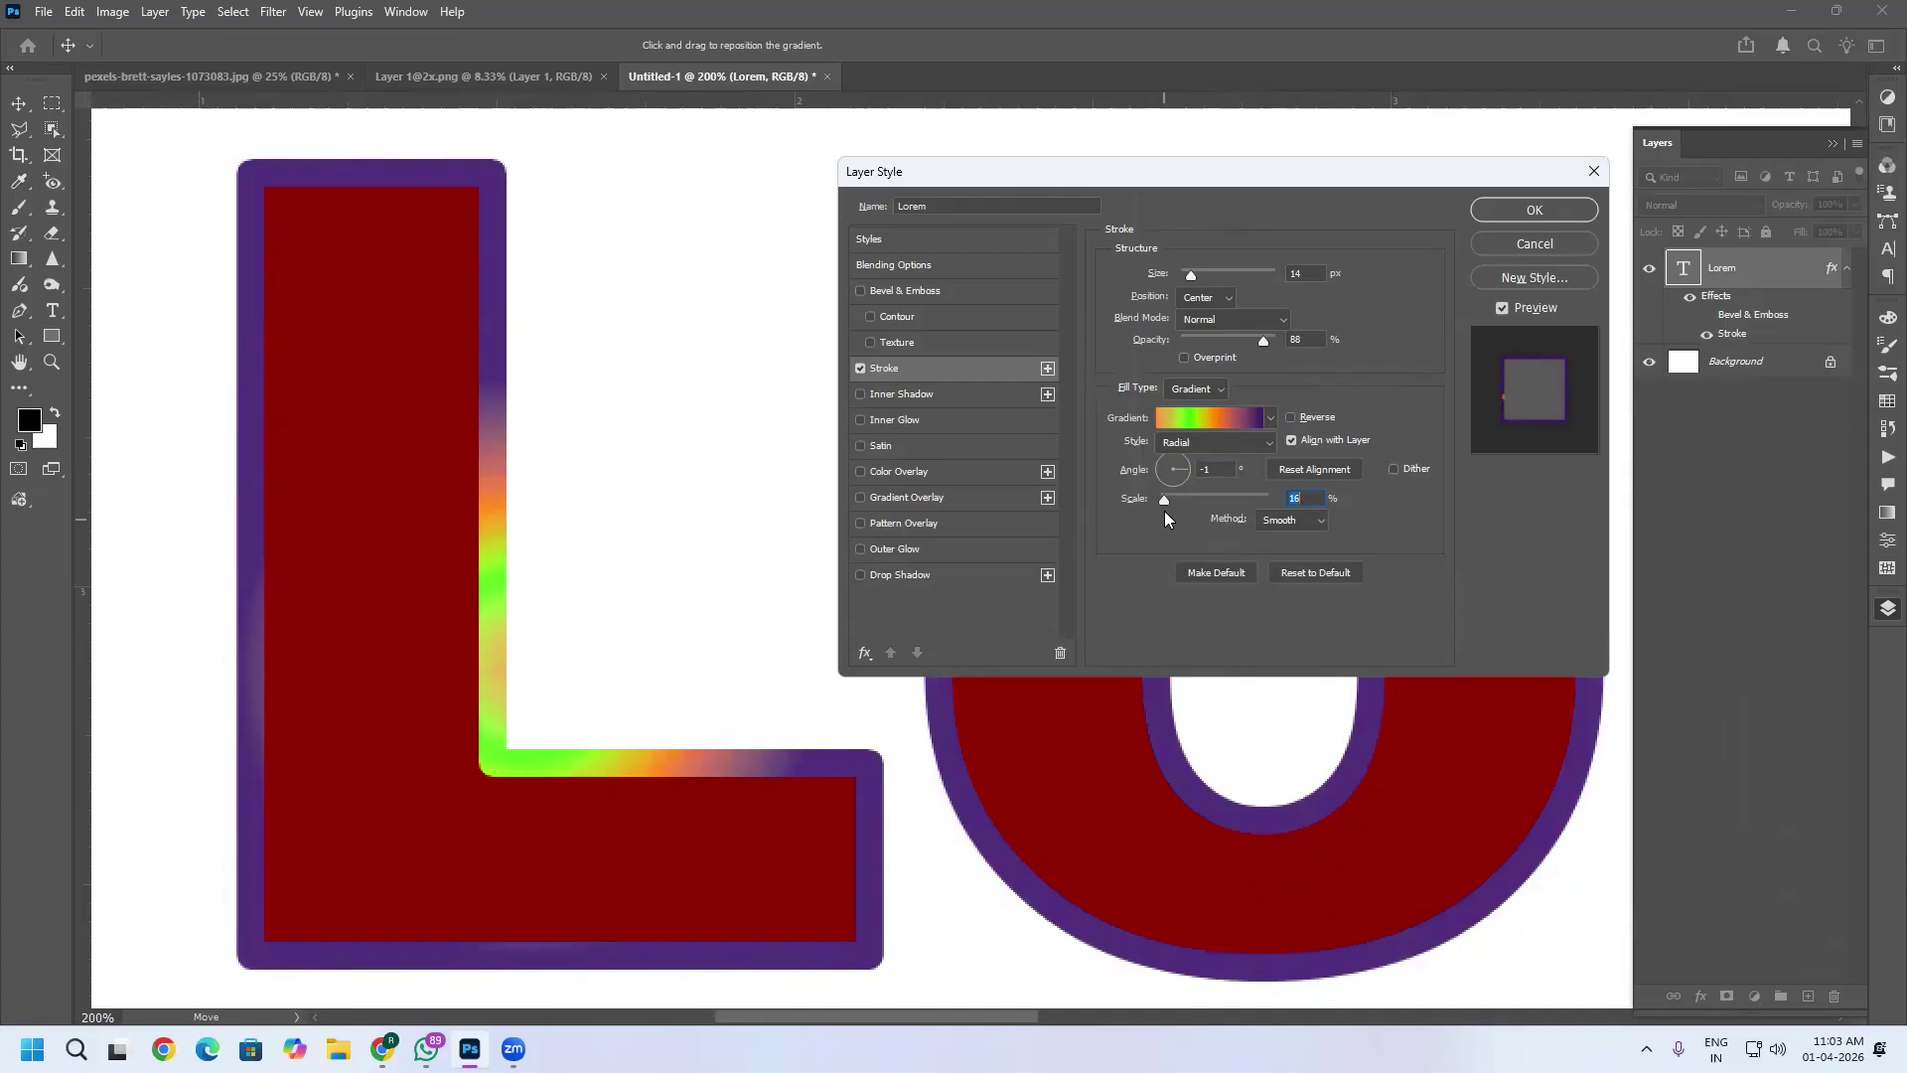
# Try the Linear, Classic and Stripes gradient methods on the stroke and end with Perceptual.
pyautogui.click(1319, 521)
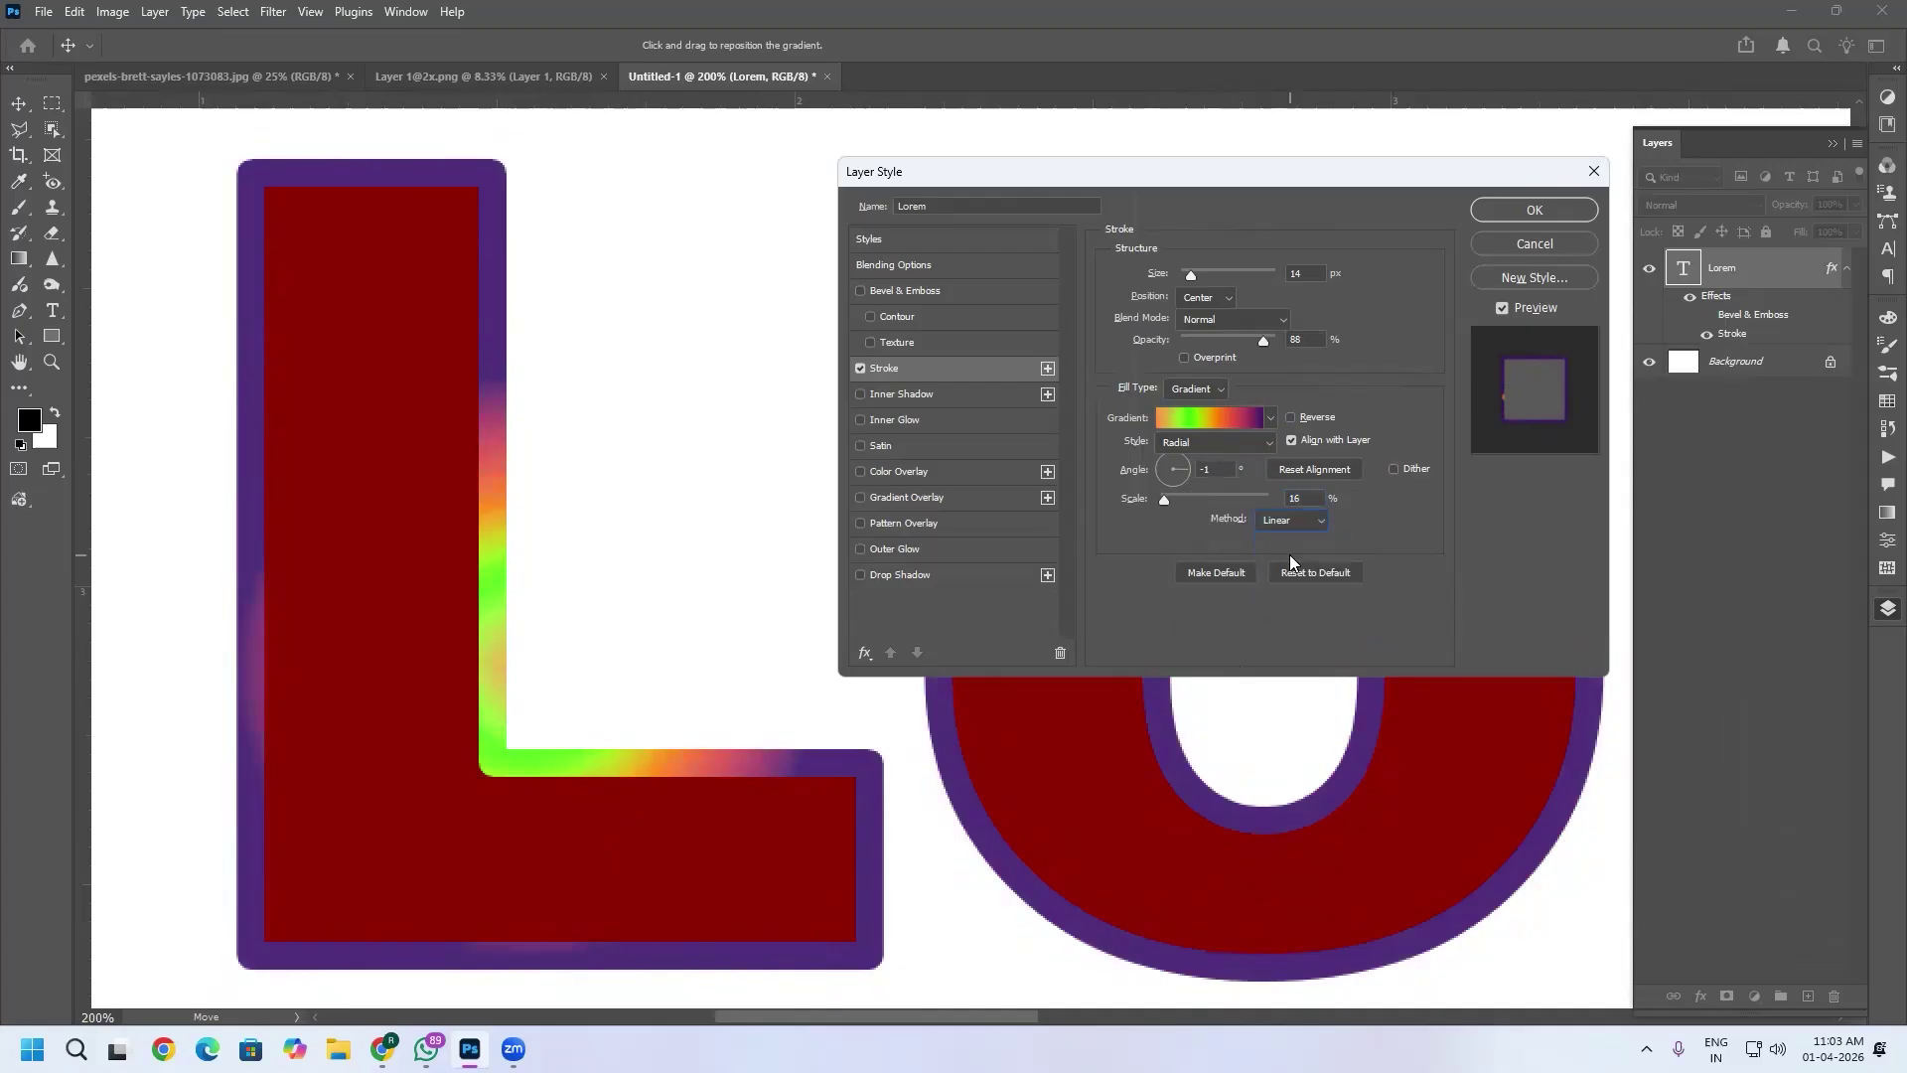
pyautogui.click(1313, 520)
pyautogui.click(1309, 574)
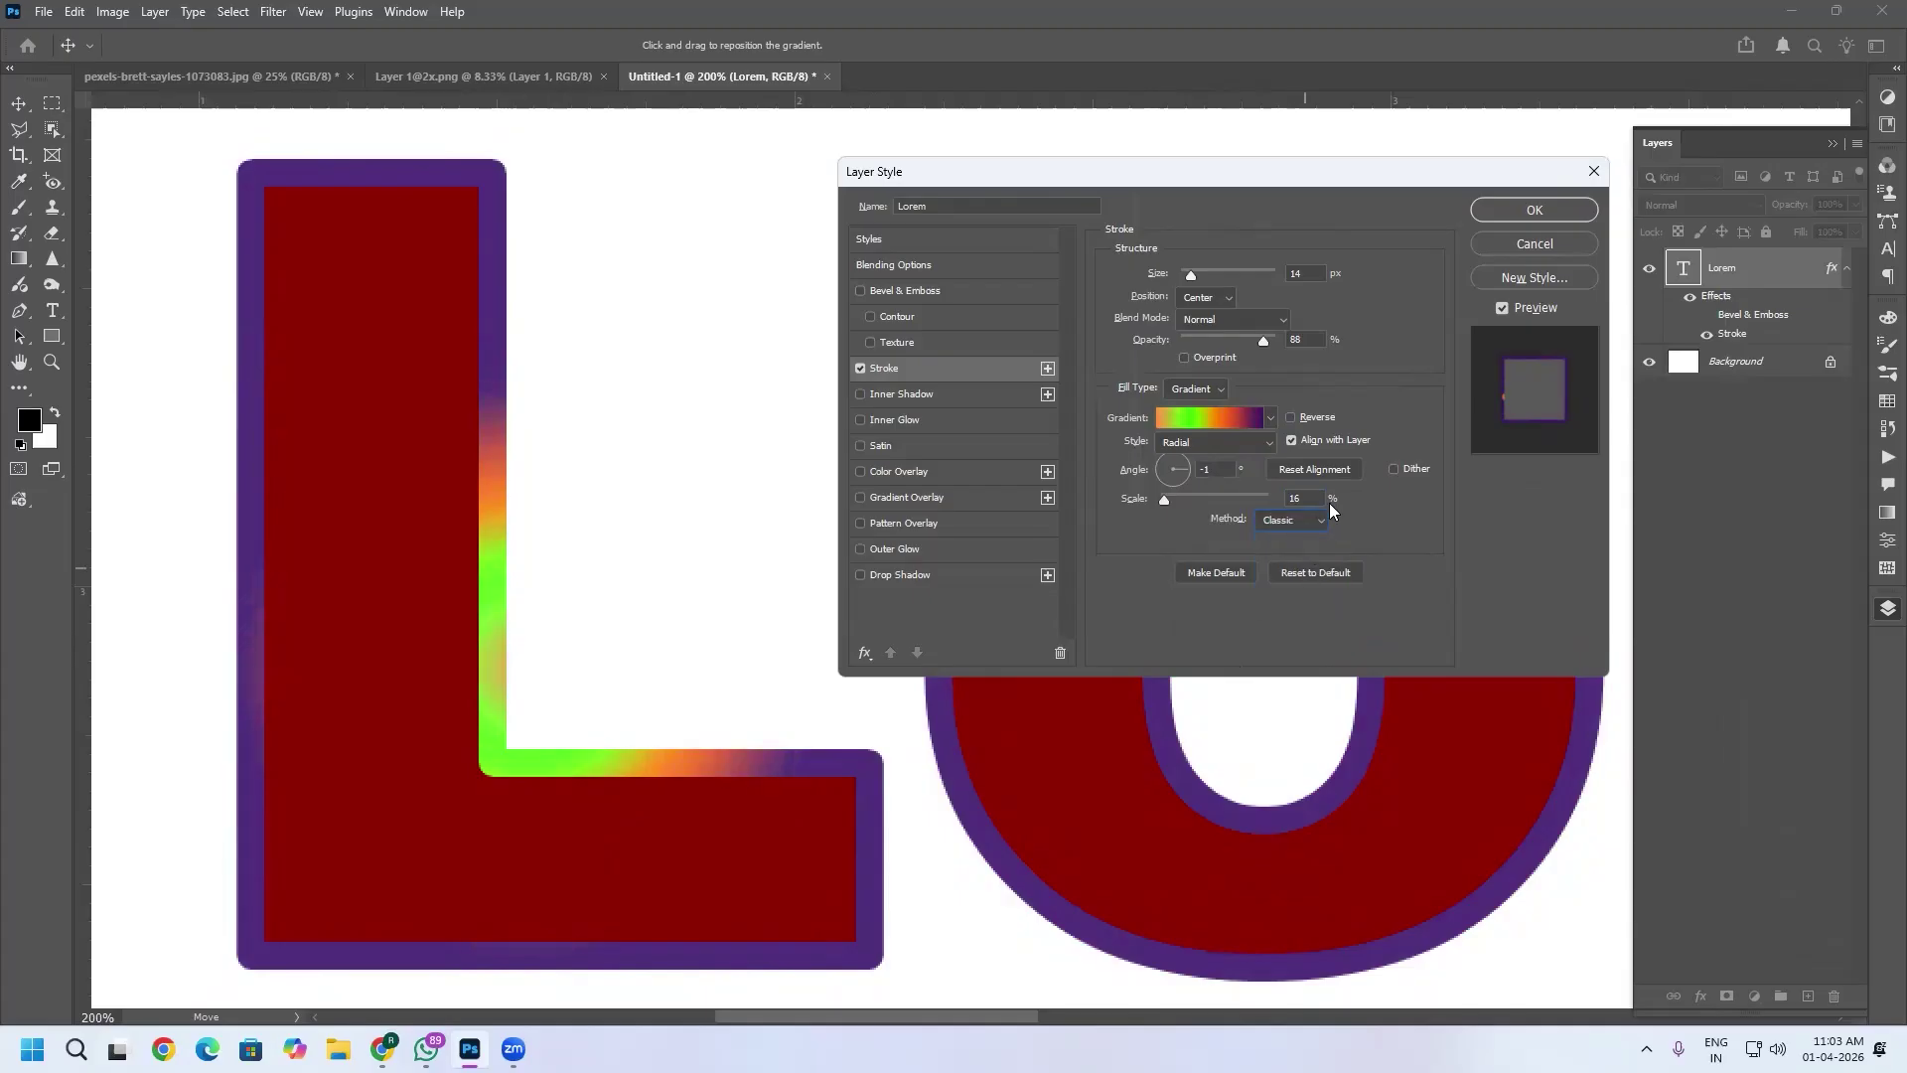
pyautogui.click(1319, 526)
pyautogui.click(1309, 584)
pyautogui.click(1312, 527)
pyautogui.click(1297, 601)
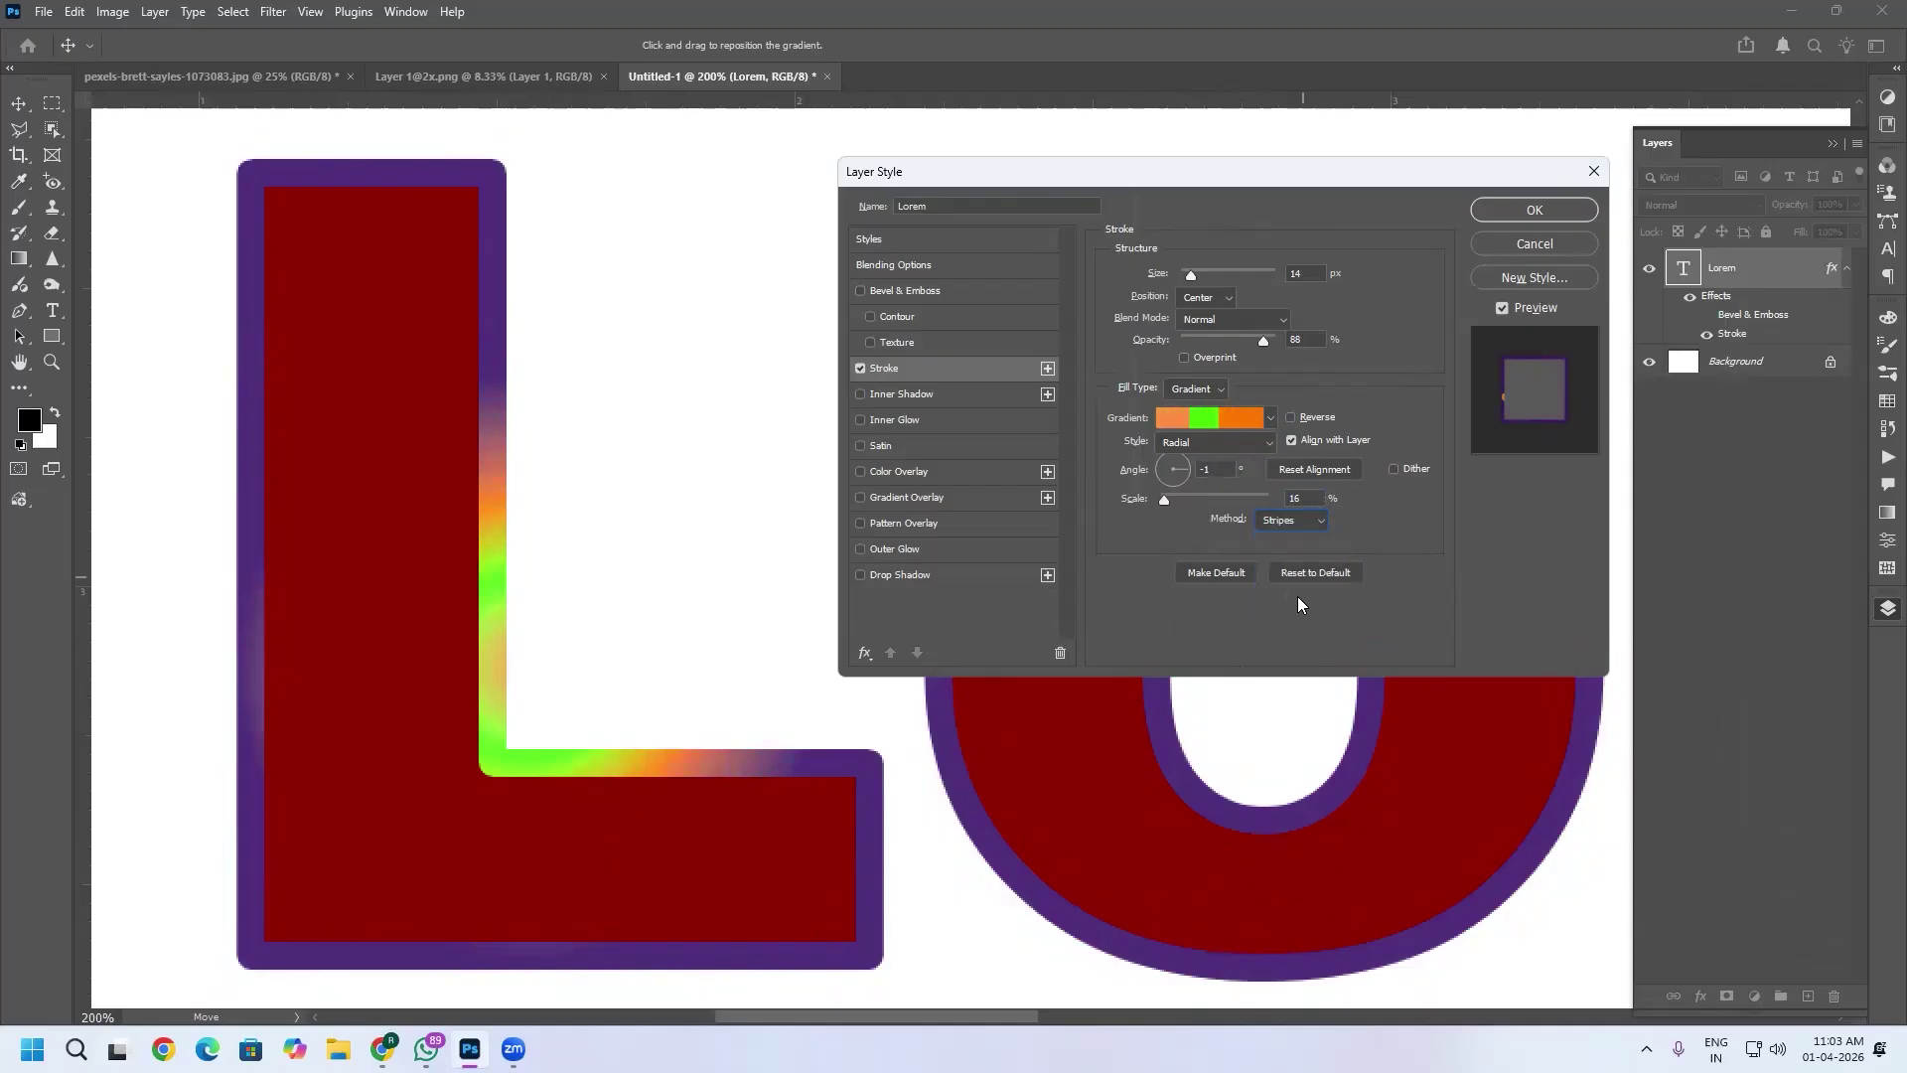
pyautogui.click(1319, 523)
pyautogui.click(1291, 512)
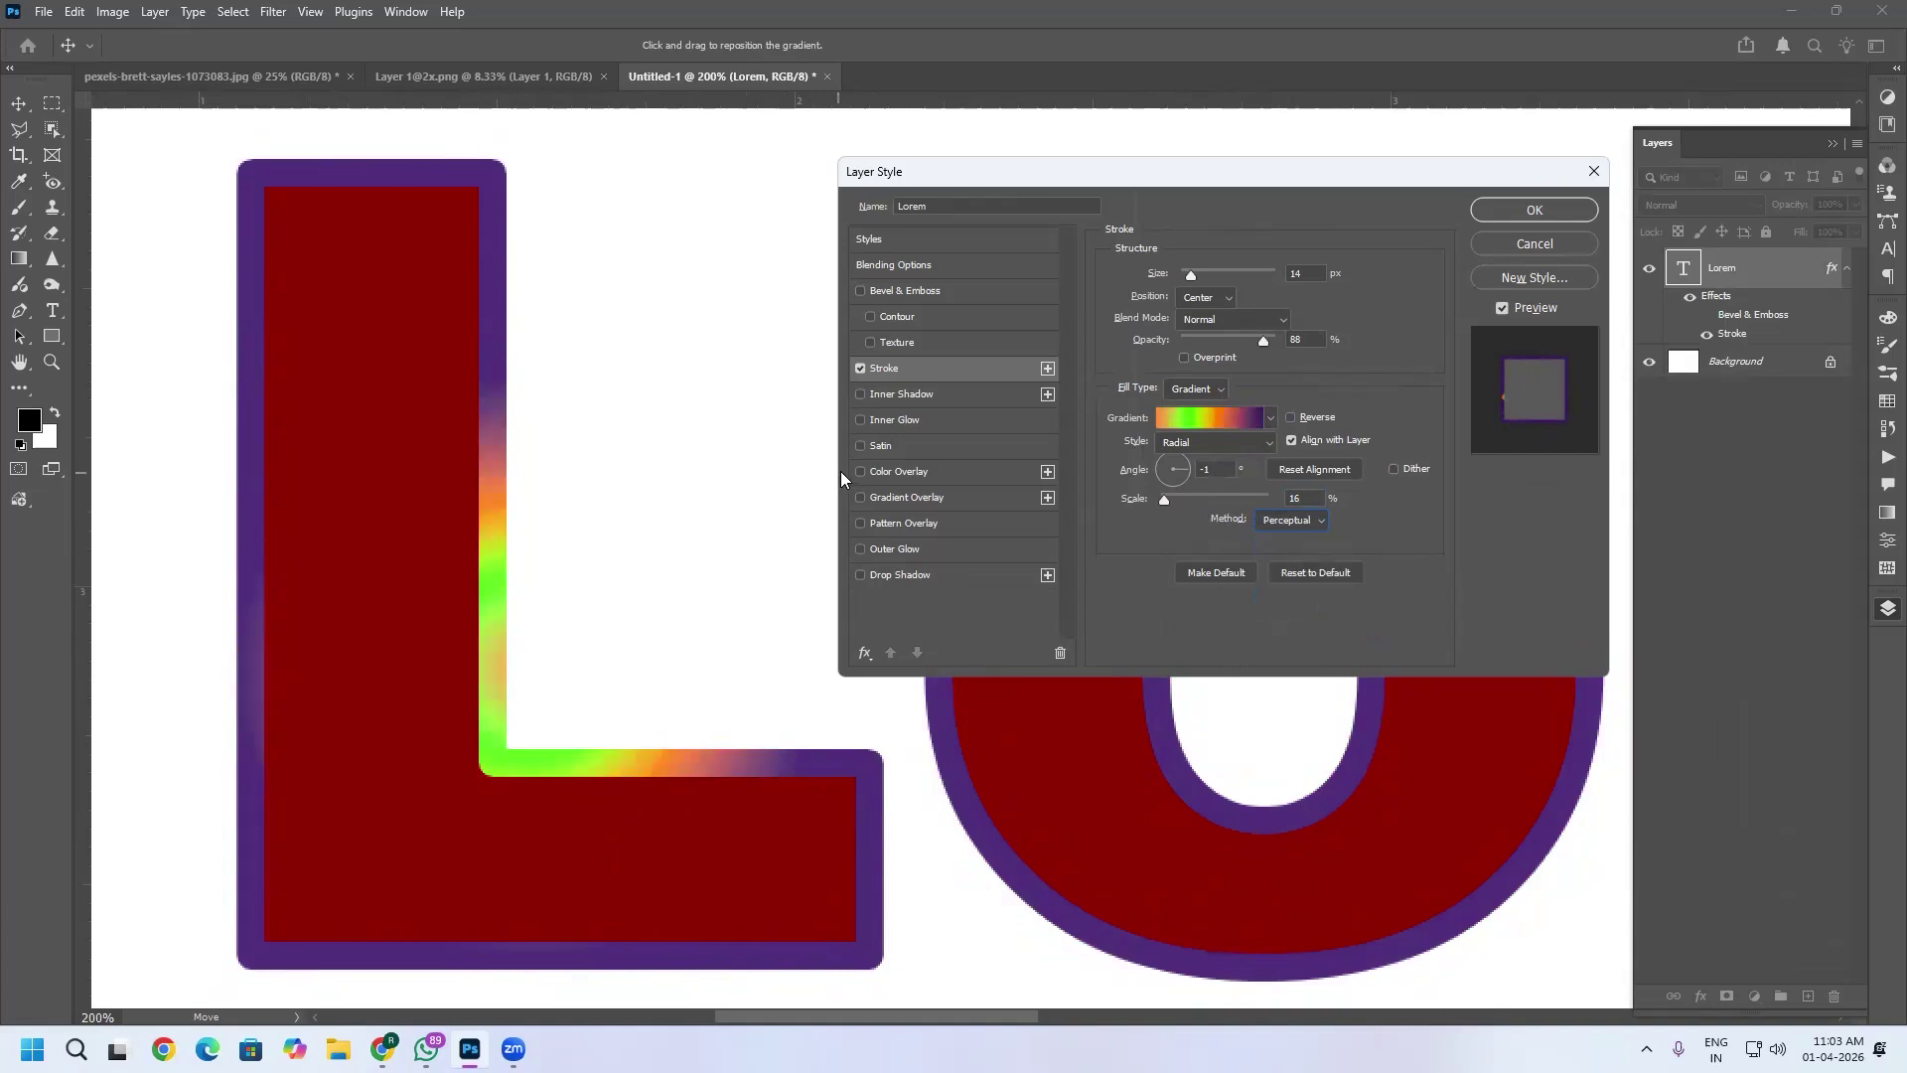
# Change the stroke's fill type to Pattern and try the woven canvas patterns from the Artists Brushes Canvas group.
pyautogui.click(1221, 388)
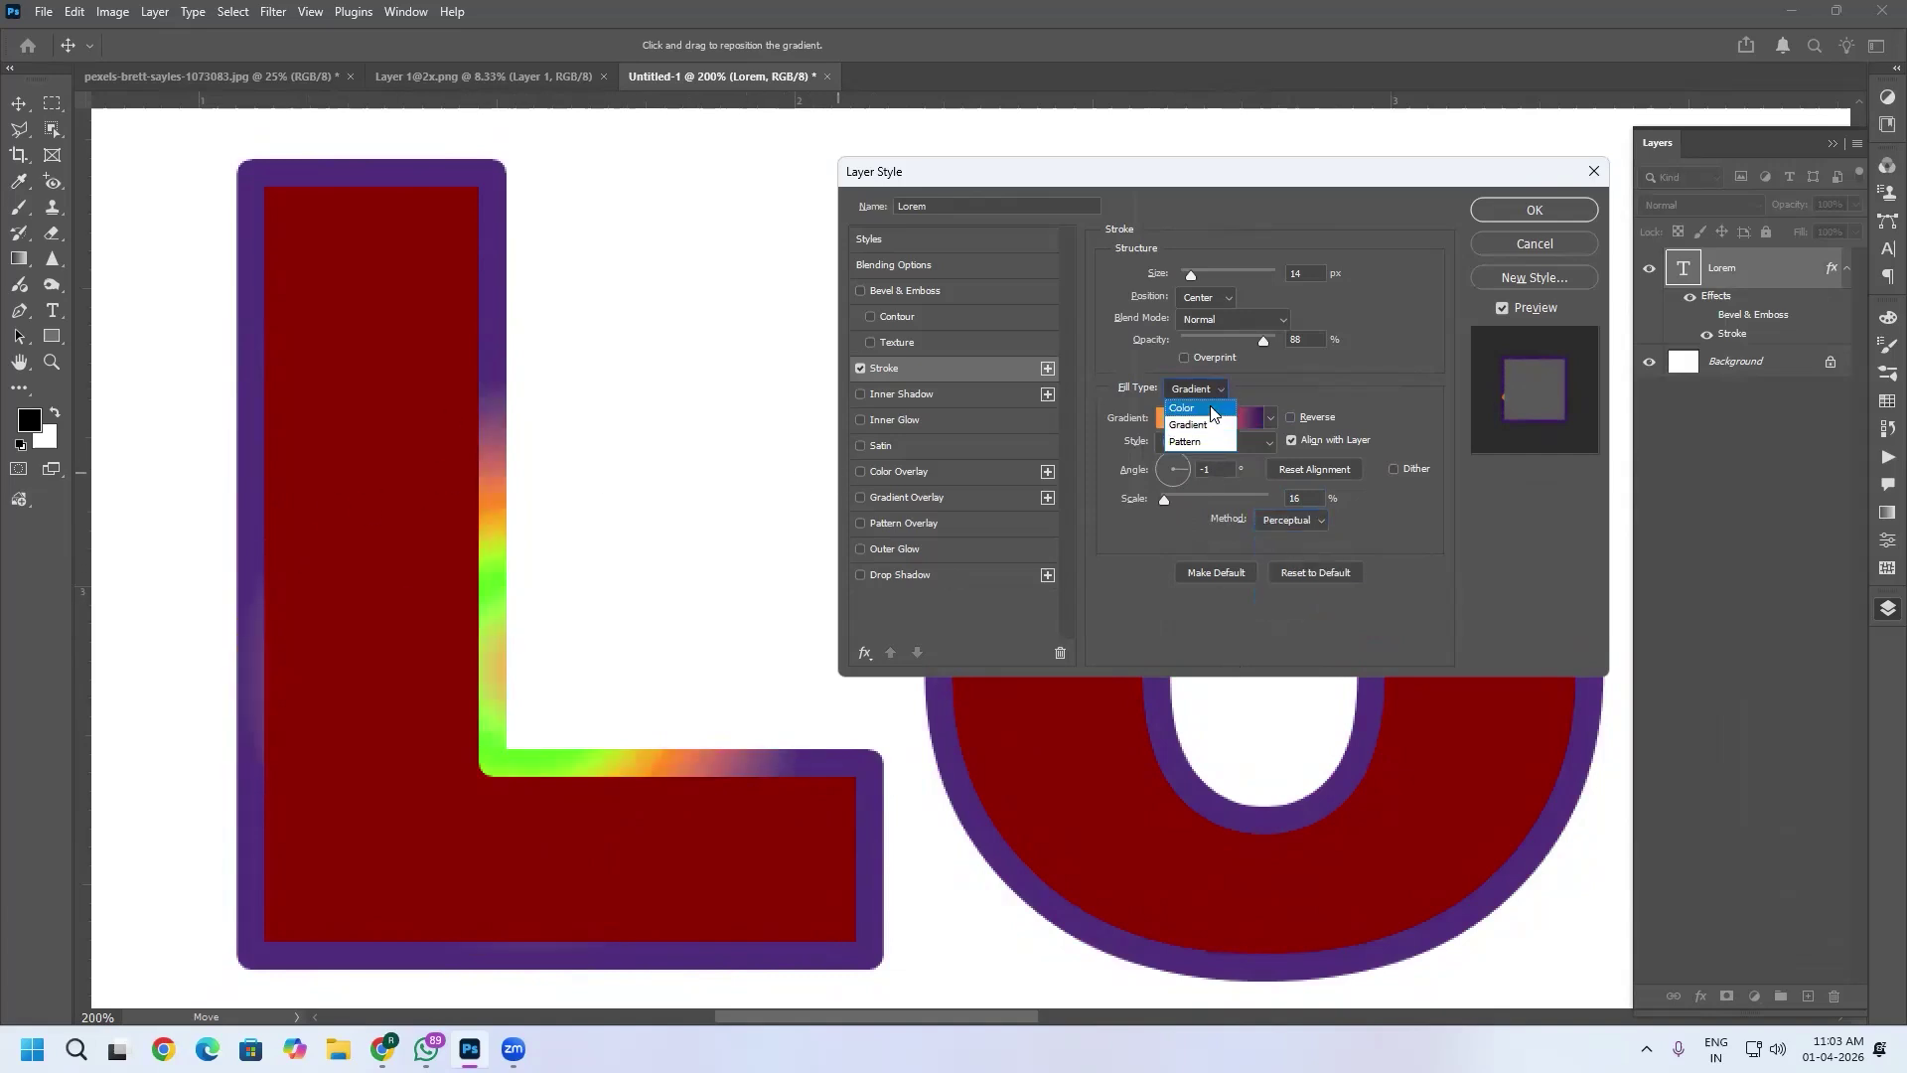
pyautogui.click(1199, 443)
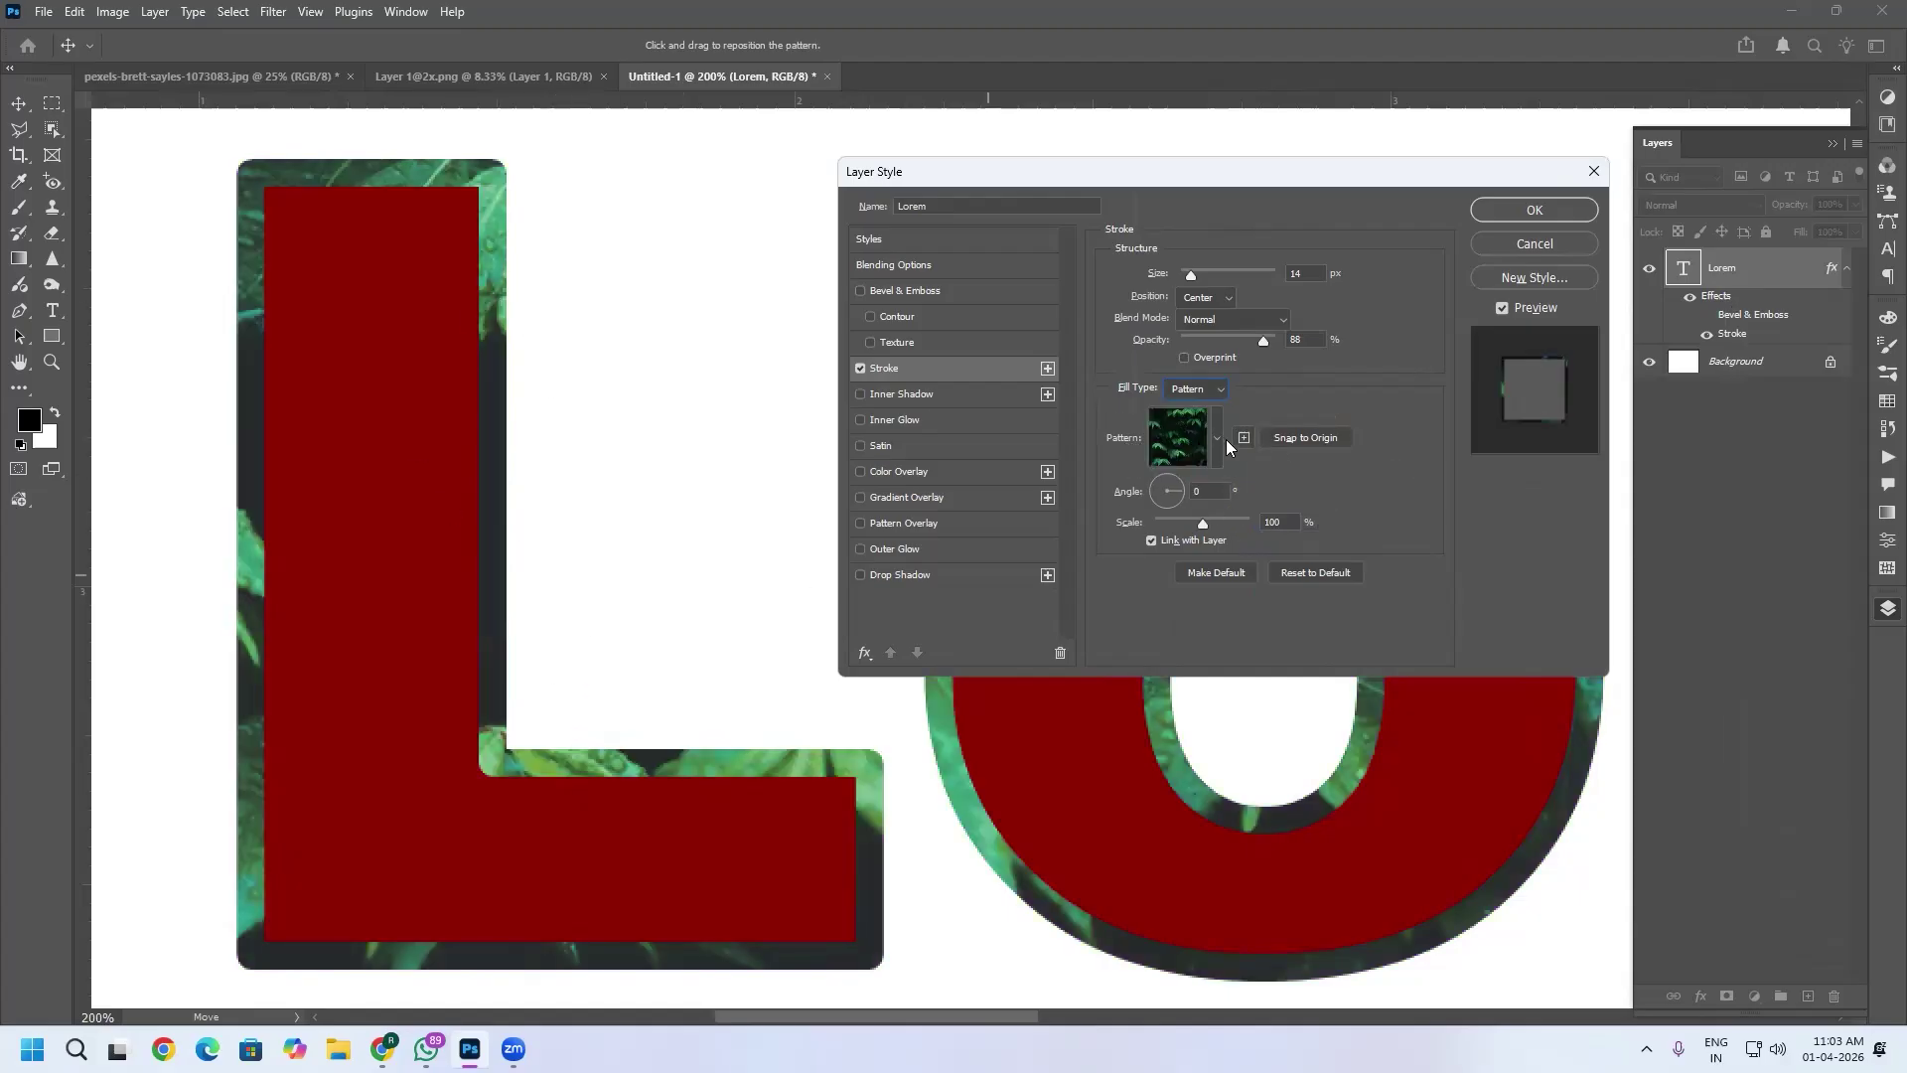
pyautogui.click(1219, 437)
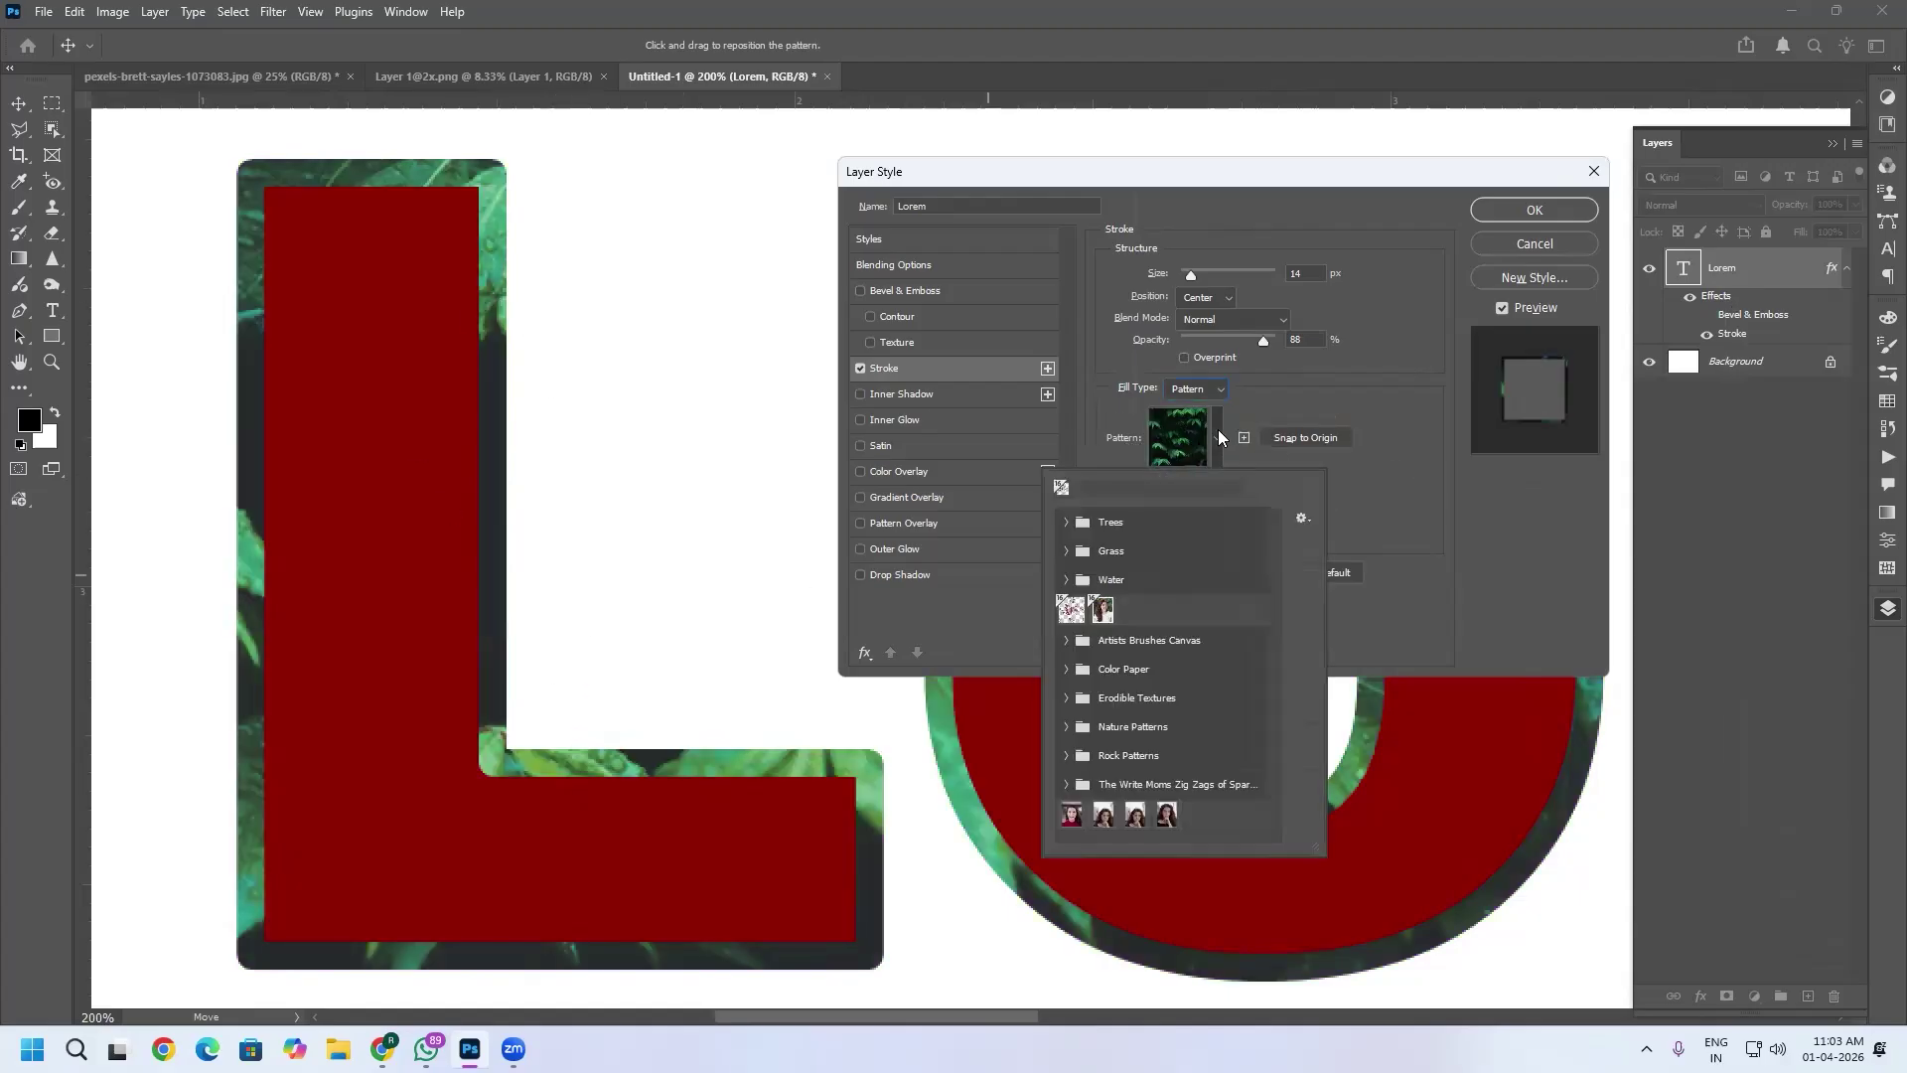
pyautogui.click(1096, 643)
pyautogui.click(1123, 672)
pyautogui.click(1155, 672)
pyautogui.click(1186, 672)
pyautogui.click(1219, 673)
pyautogui.click(1241, 679)
# Try several Color Paper patterns on the stroke, including lavender, golden brown and lined paper, ending with the near-black one.
pyautogui.click(1099, 705)
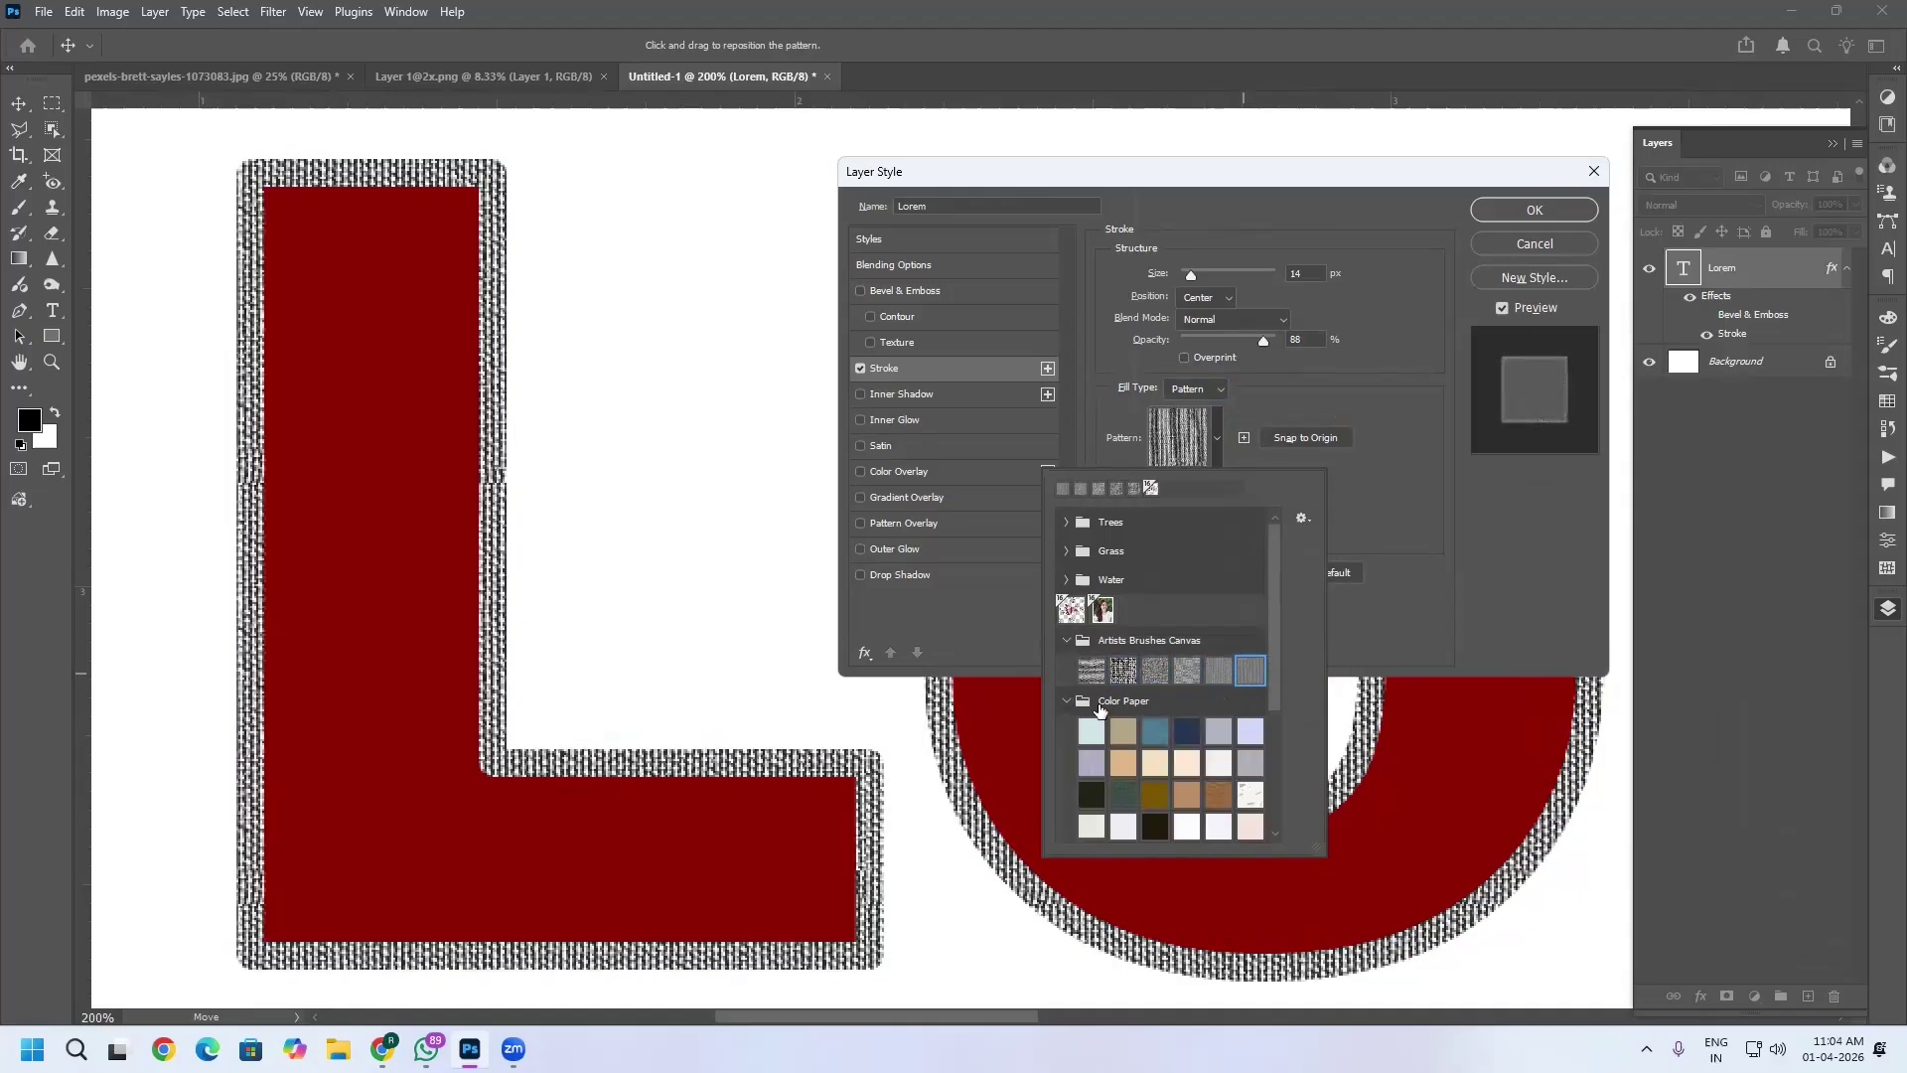
pyautogui.click(1123, 731)
pyautogui.click(1123, 762)
pyautogui.click(1091, 763)
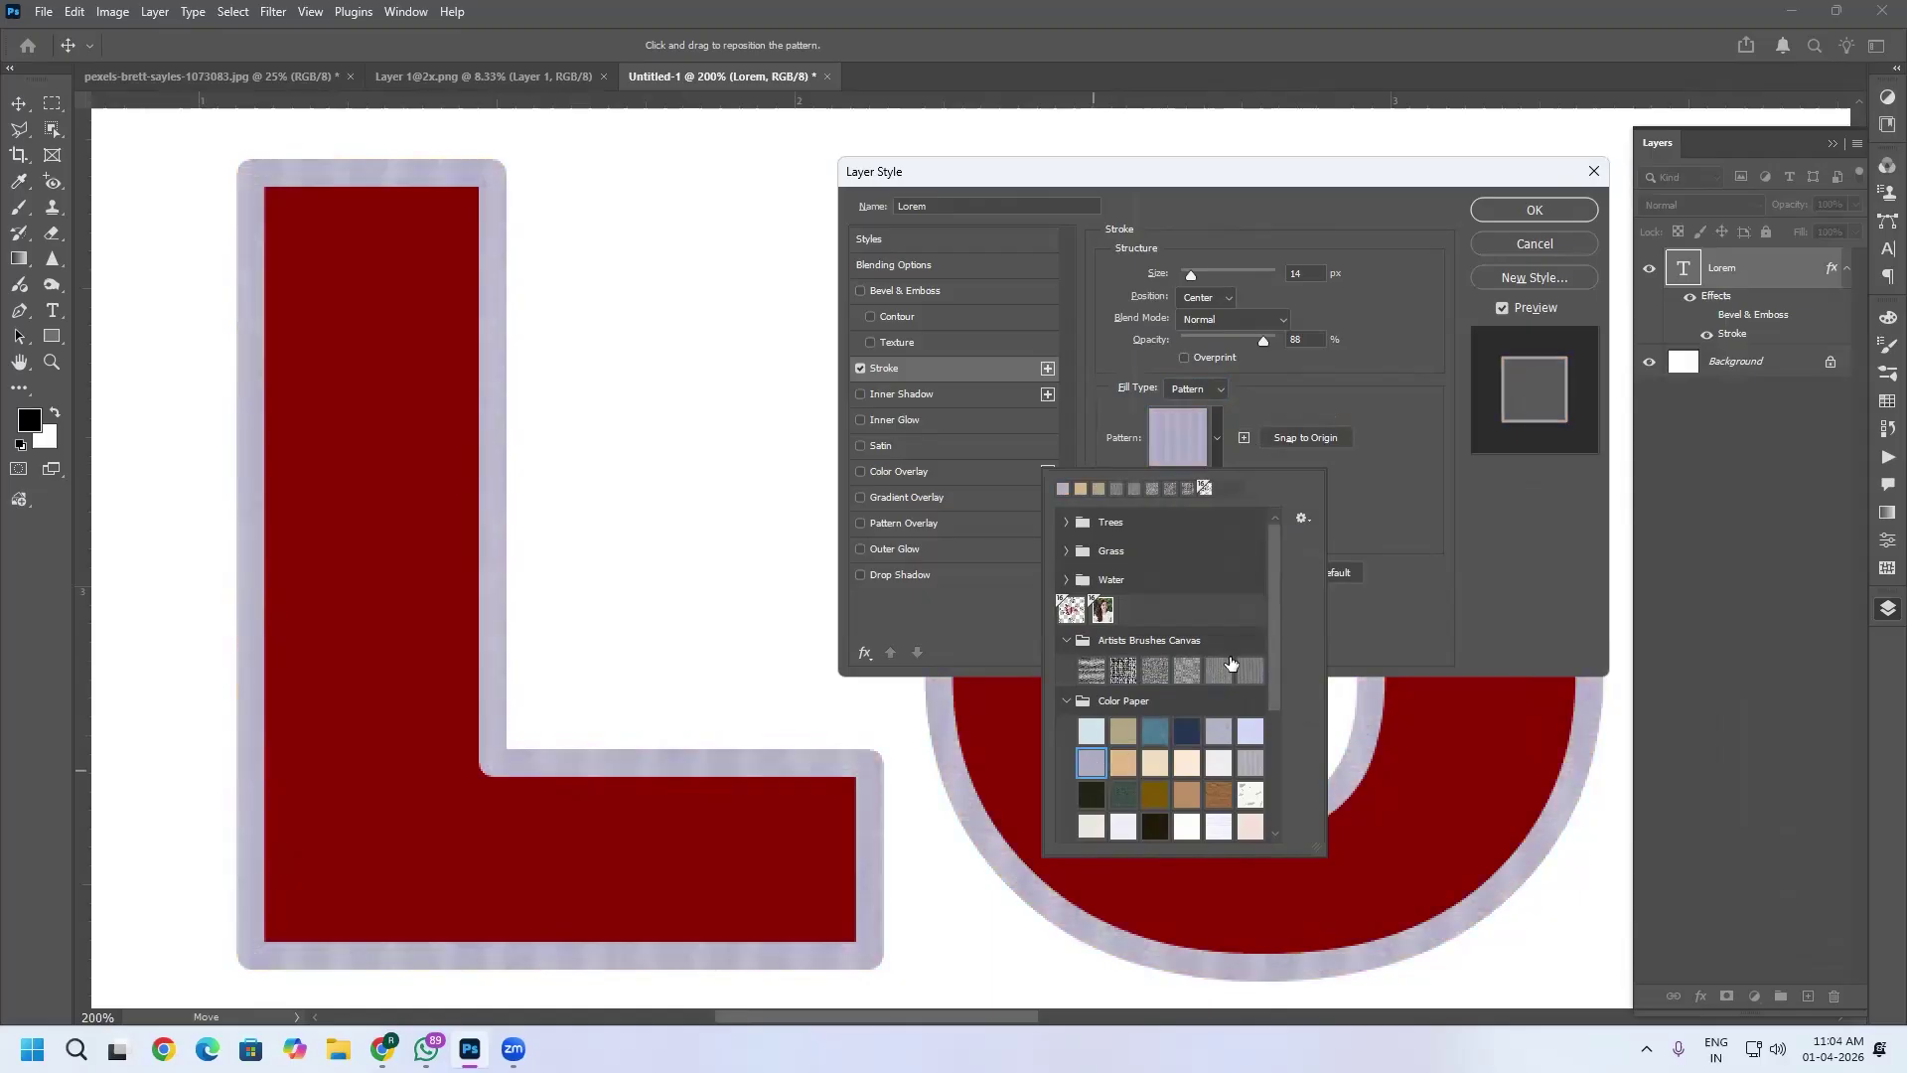
pyautogui.click(1155, 797)
pyautogui.click(1188, 800)
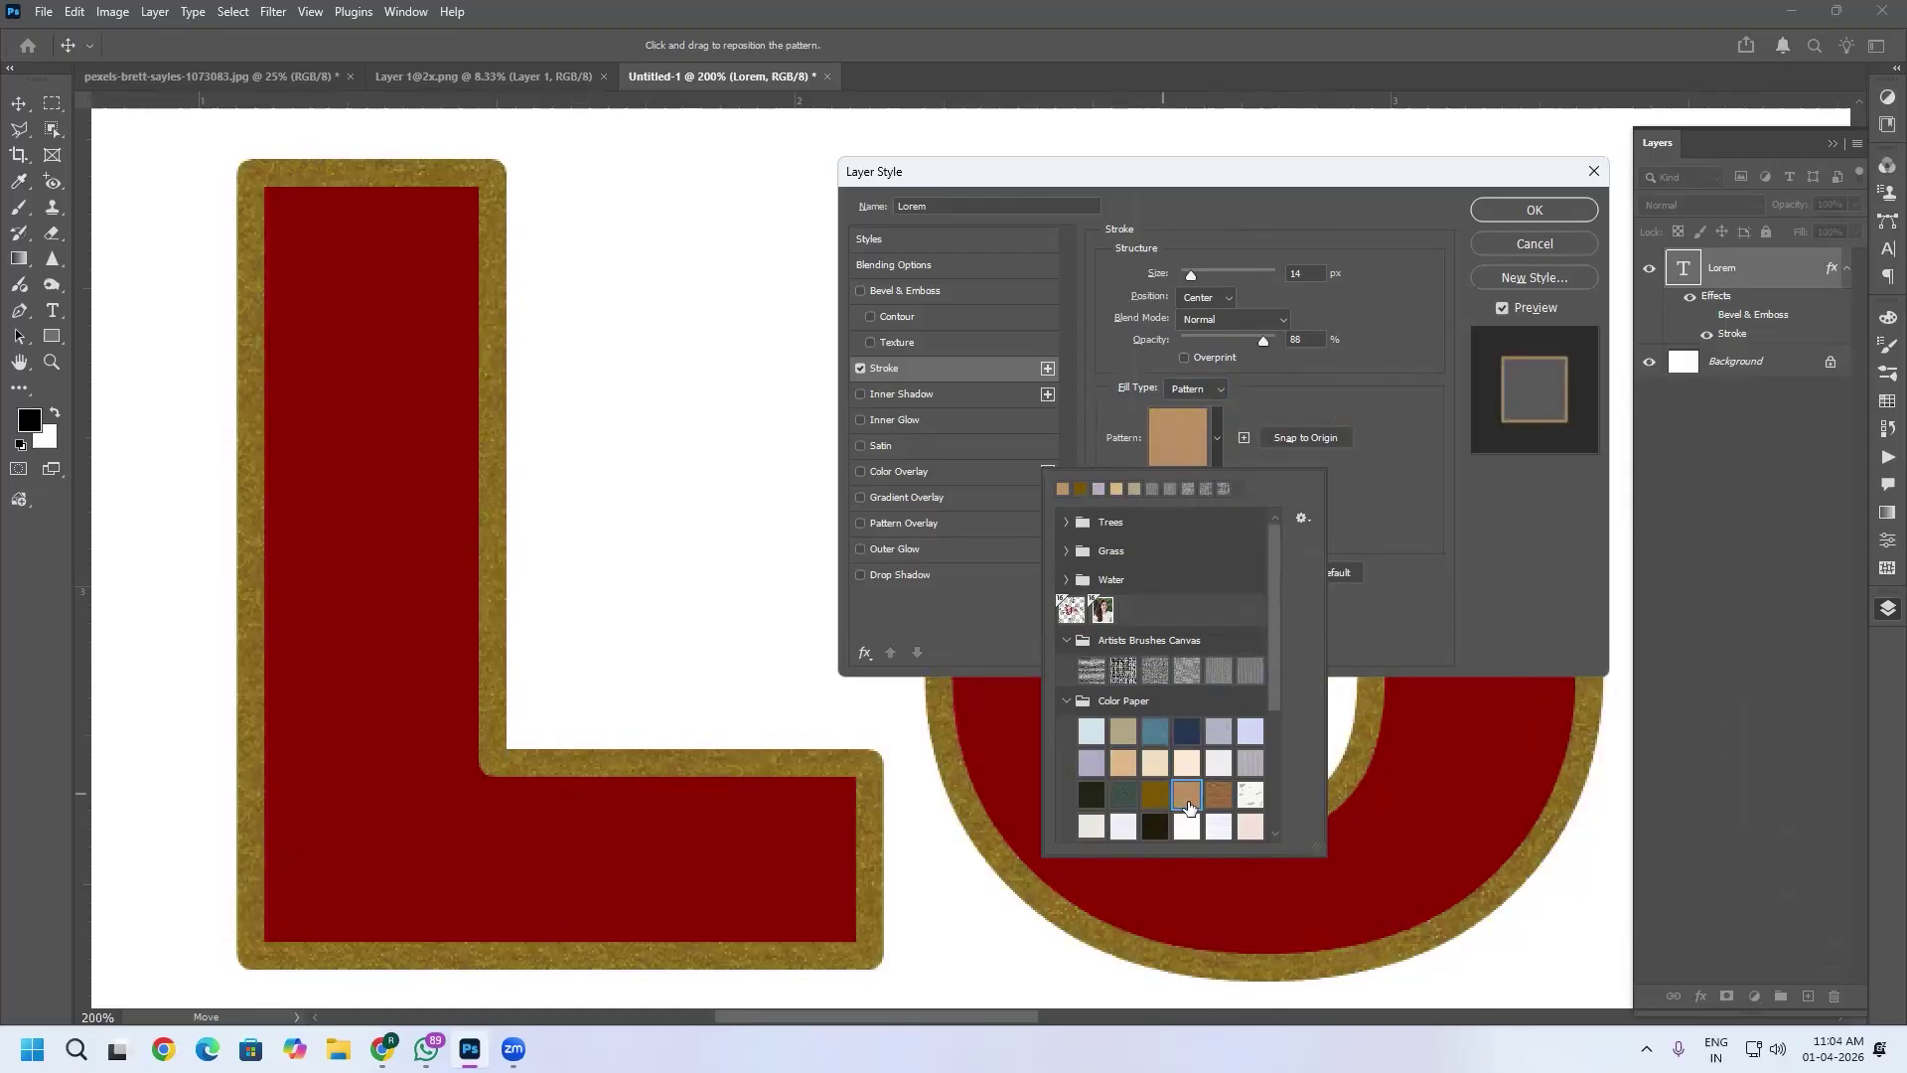
pyautogui.click(1187, 829)
pyautogui.click(1217, 831)
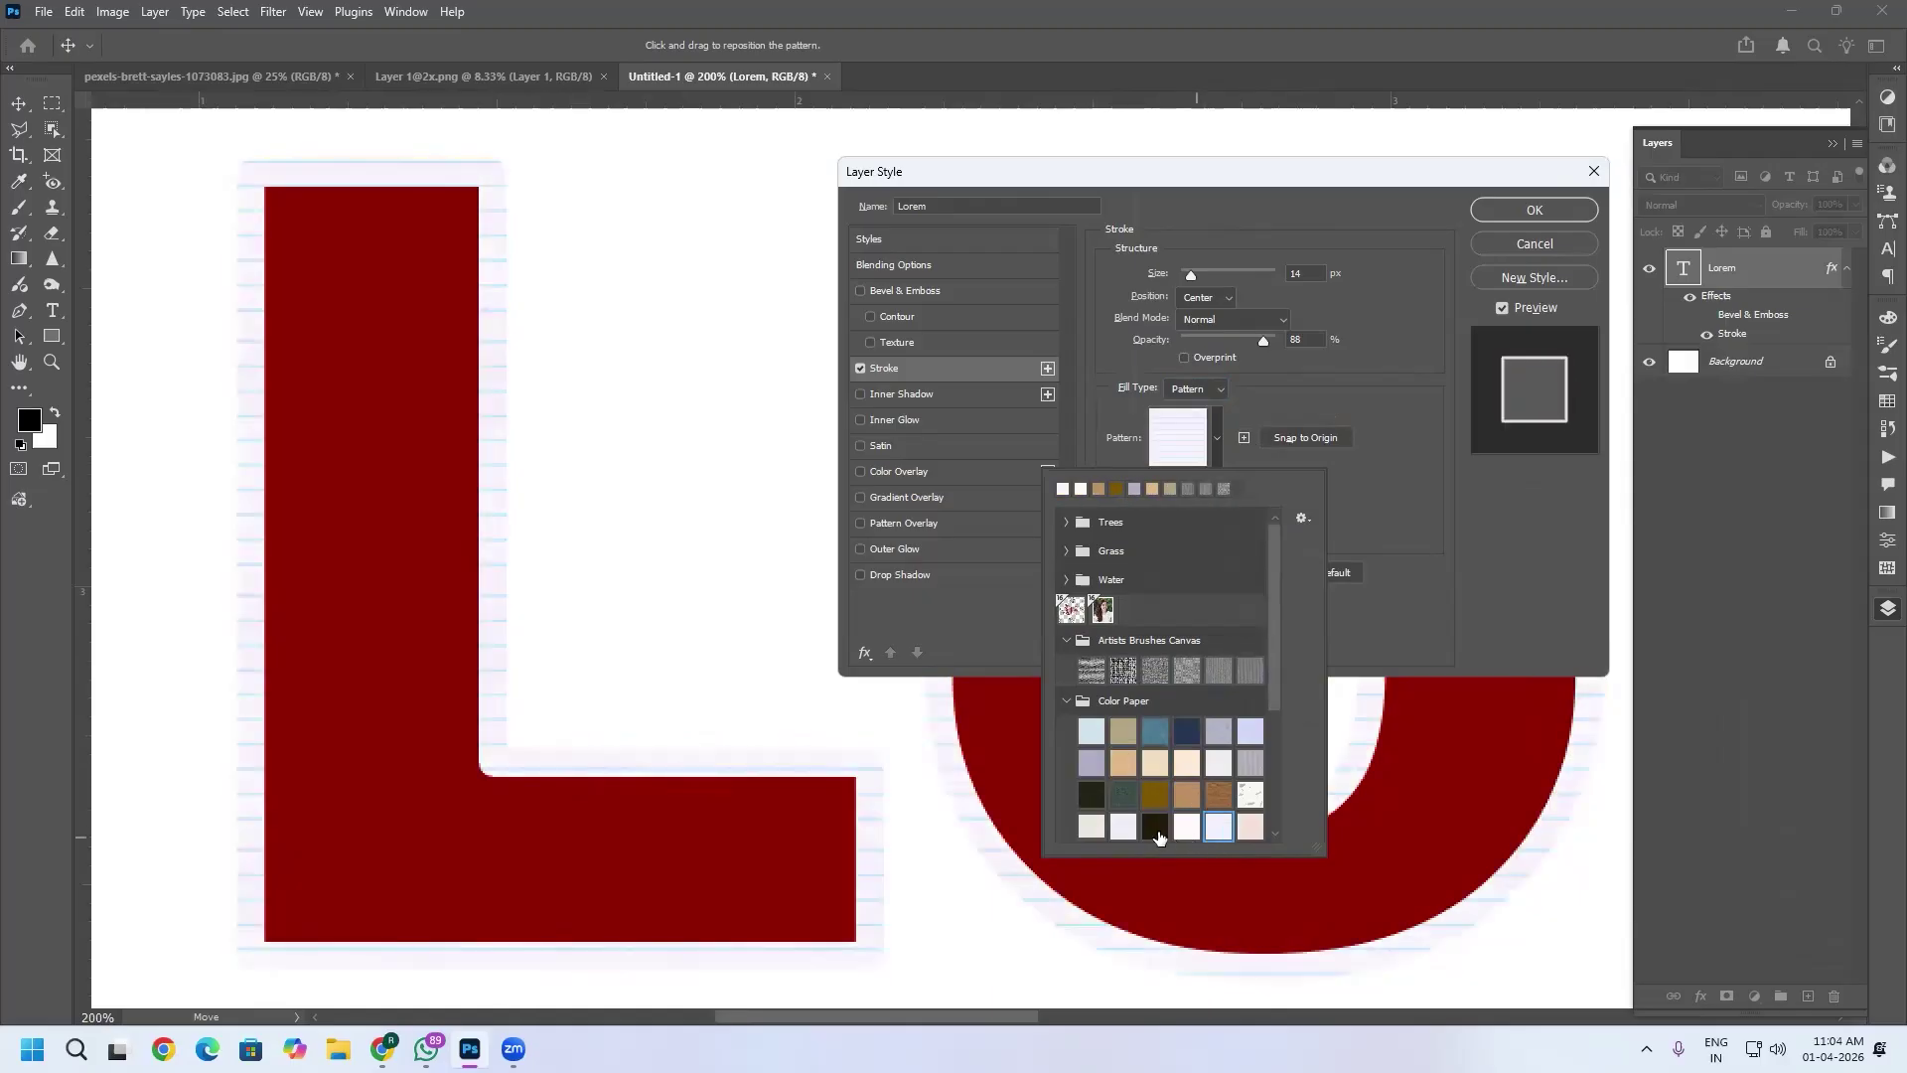
pyautogui.click(1155, 829)
# Apply the mauve Color Paper pattern to the stroke, then set the pattern's angle to 45° and its scale to 69%.
pyautogui.scroll(-2, 1186, 775)
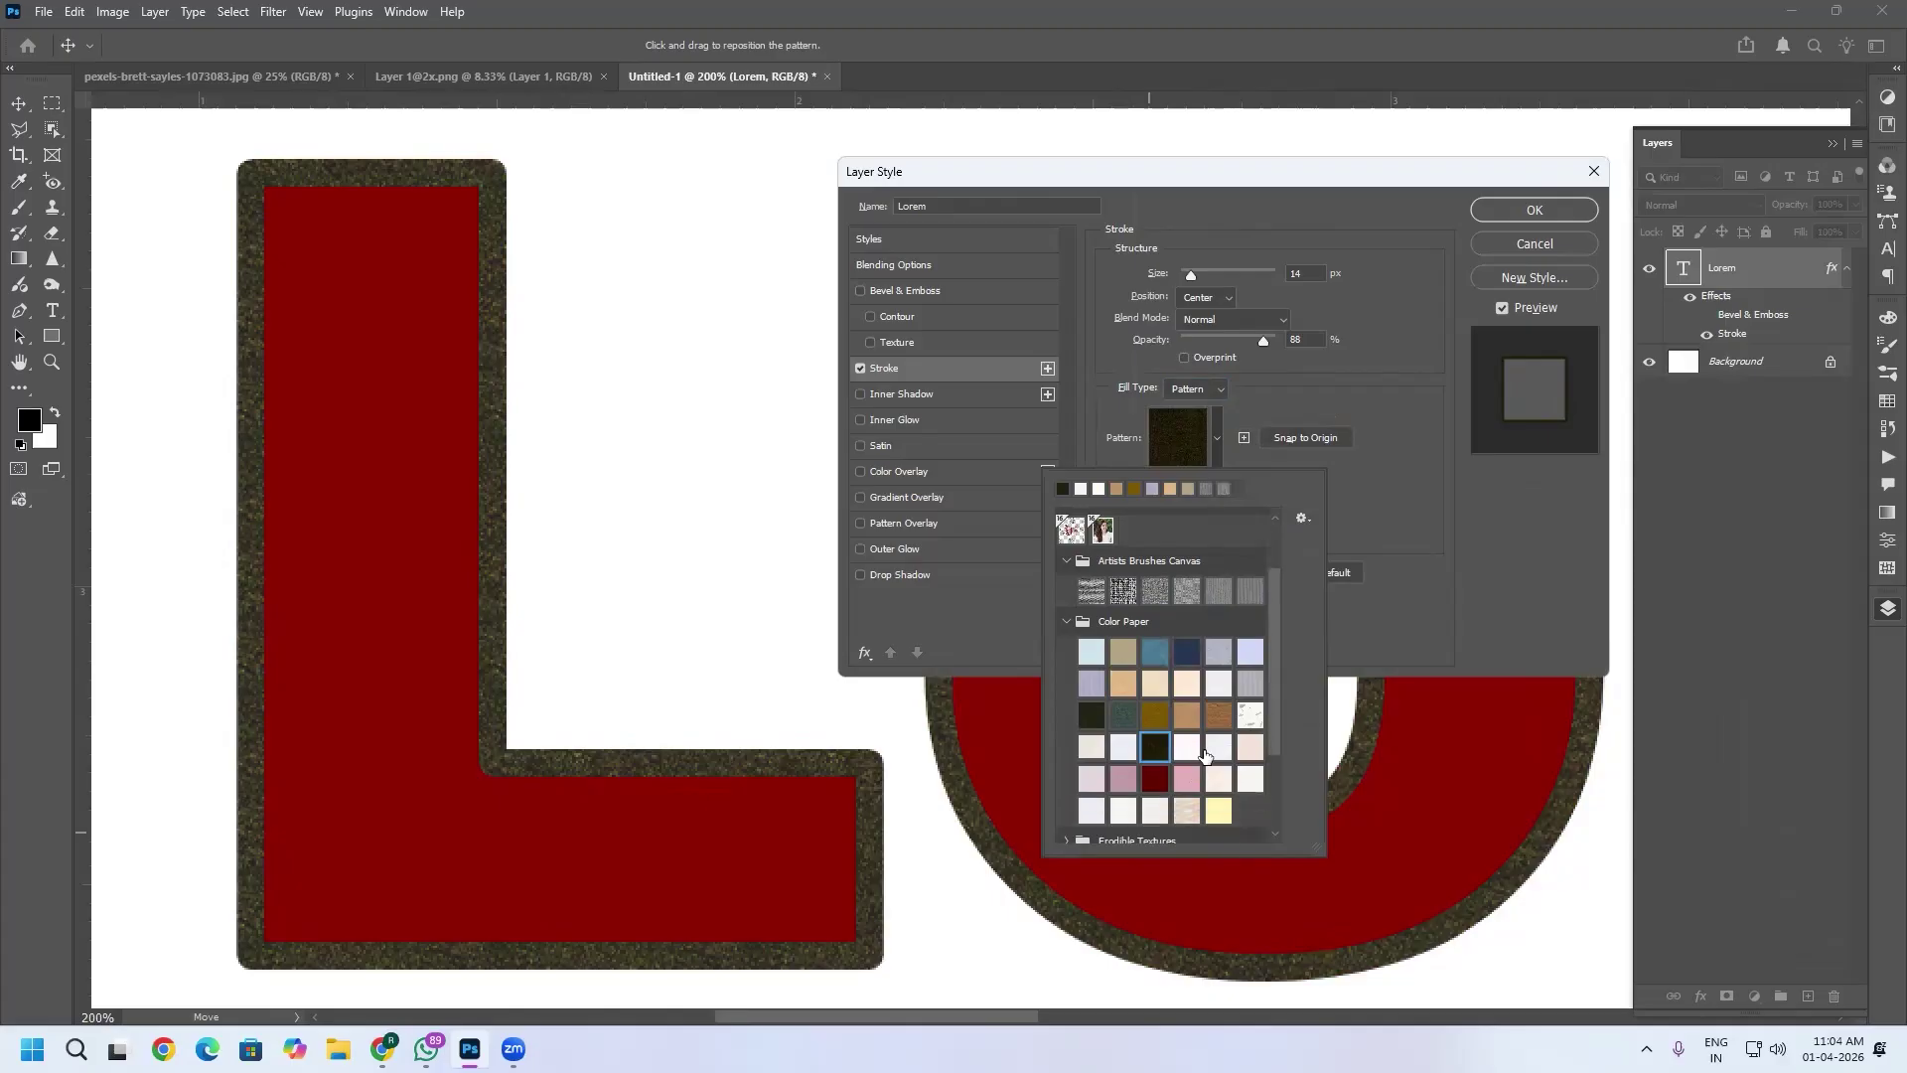
pyautogui.scroll(-1, 1204, 755)
pyautogui.click(1189, 778)
pyautogui.click(1215, 781)
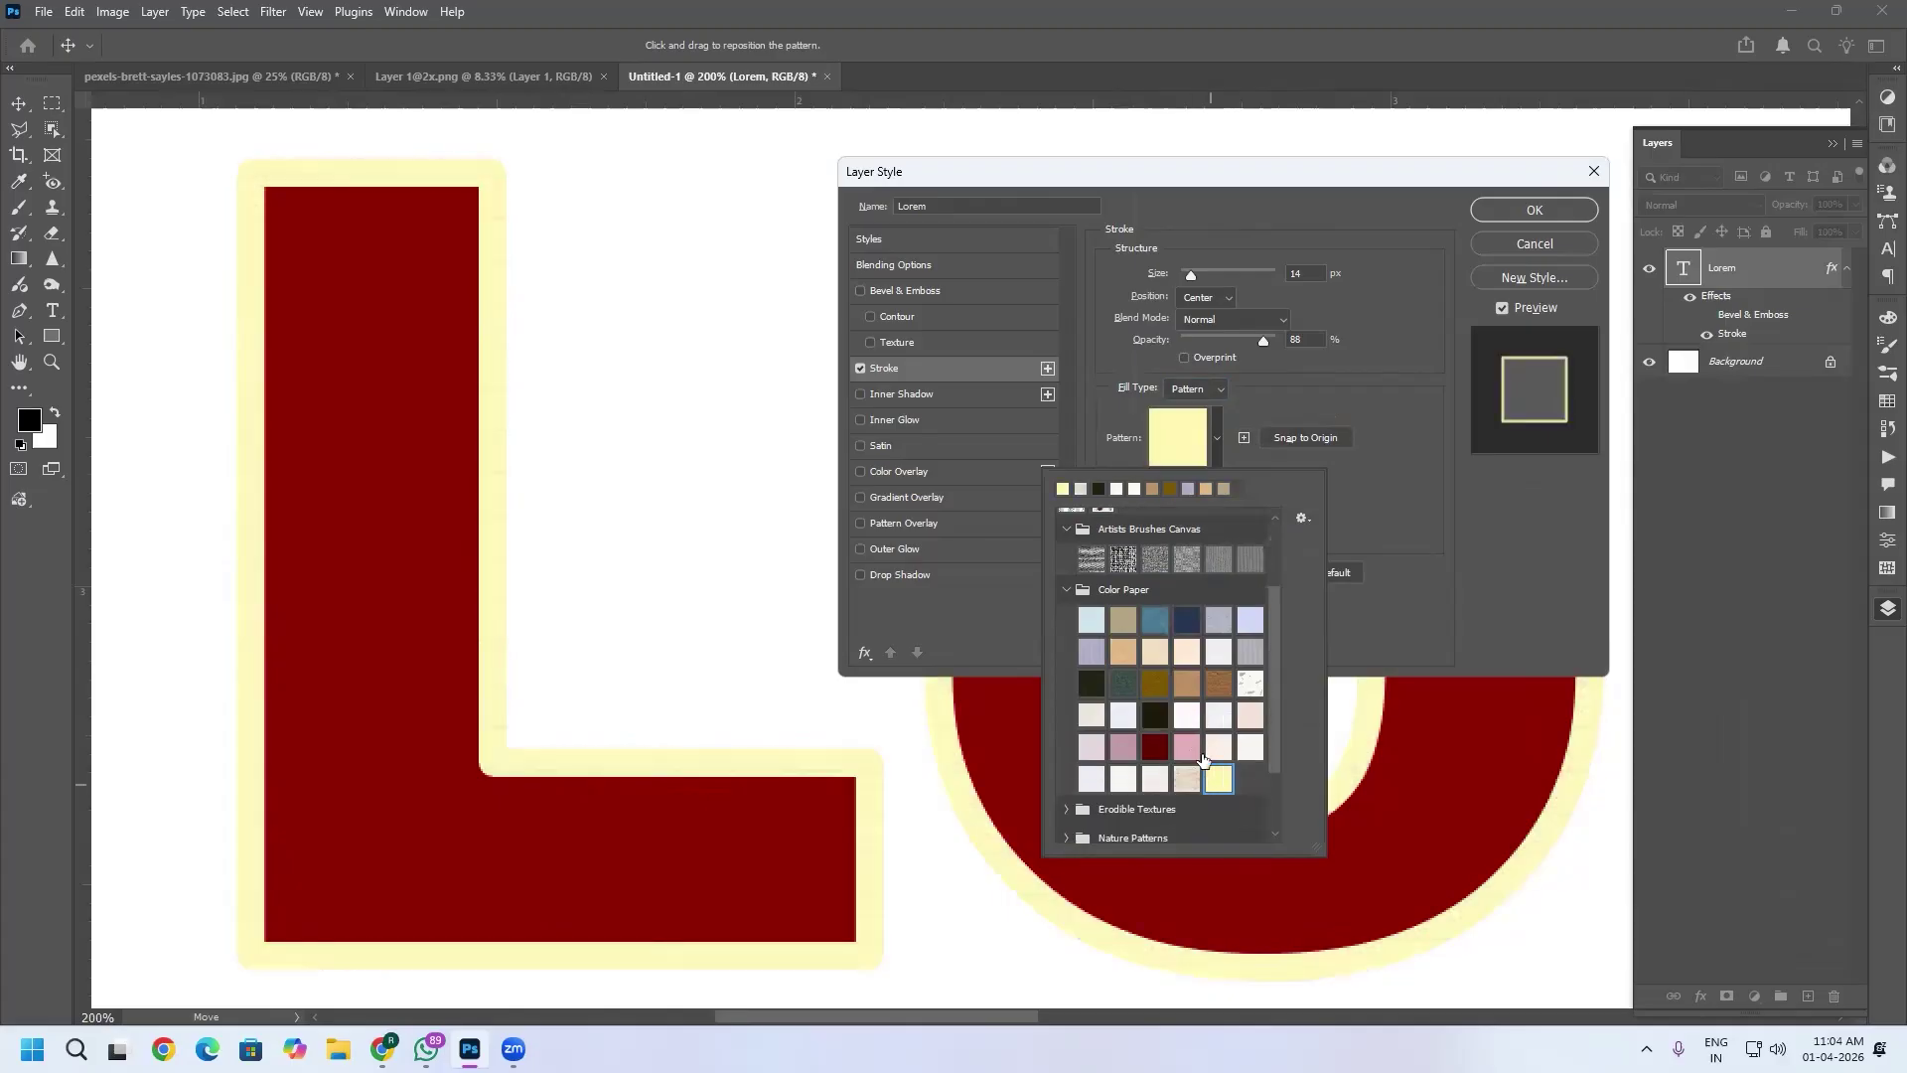
pyautogui.click(1123, 747)
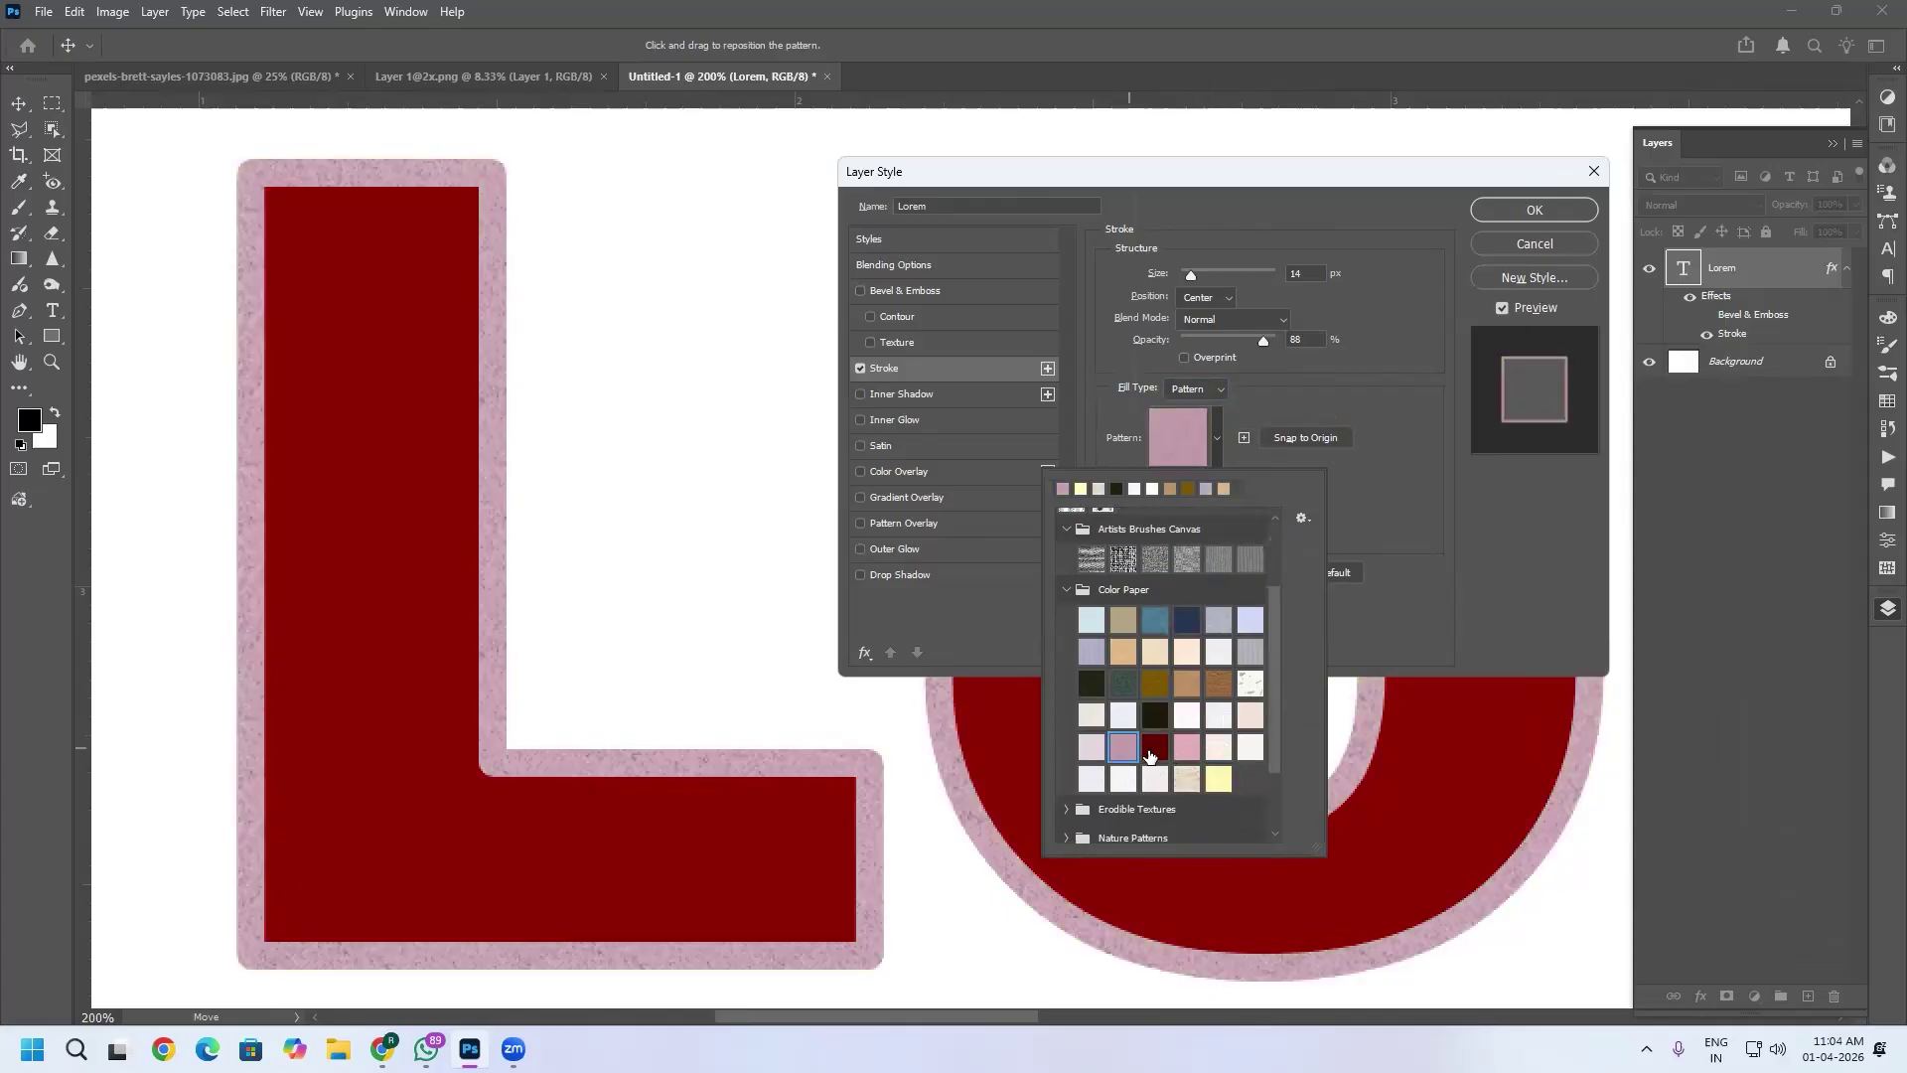
pyautogui.click(1484, 527)
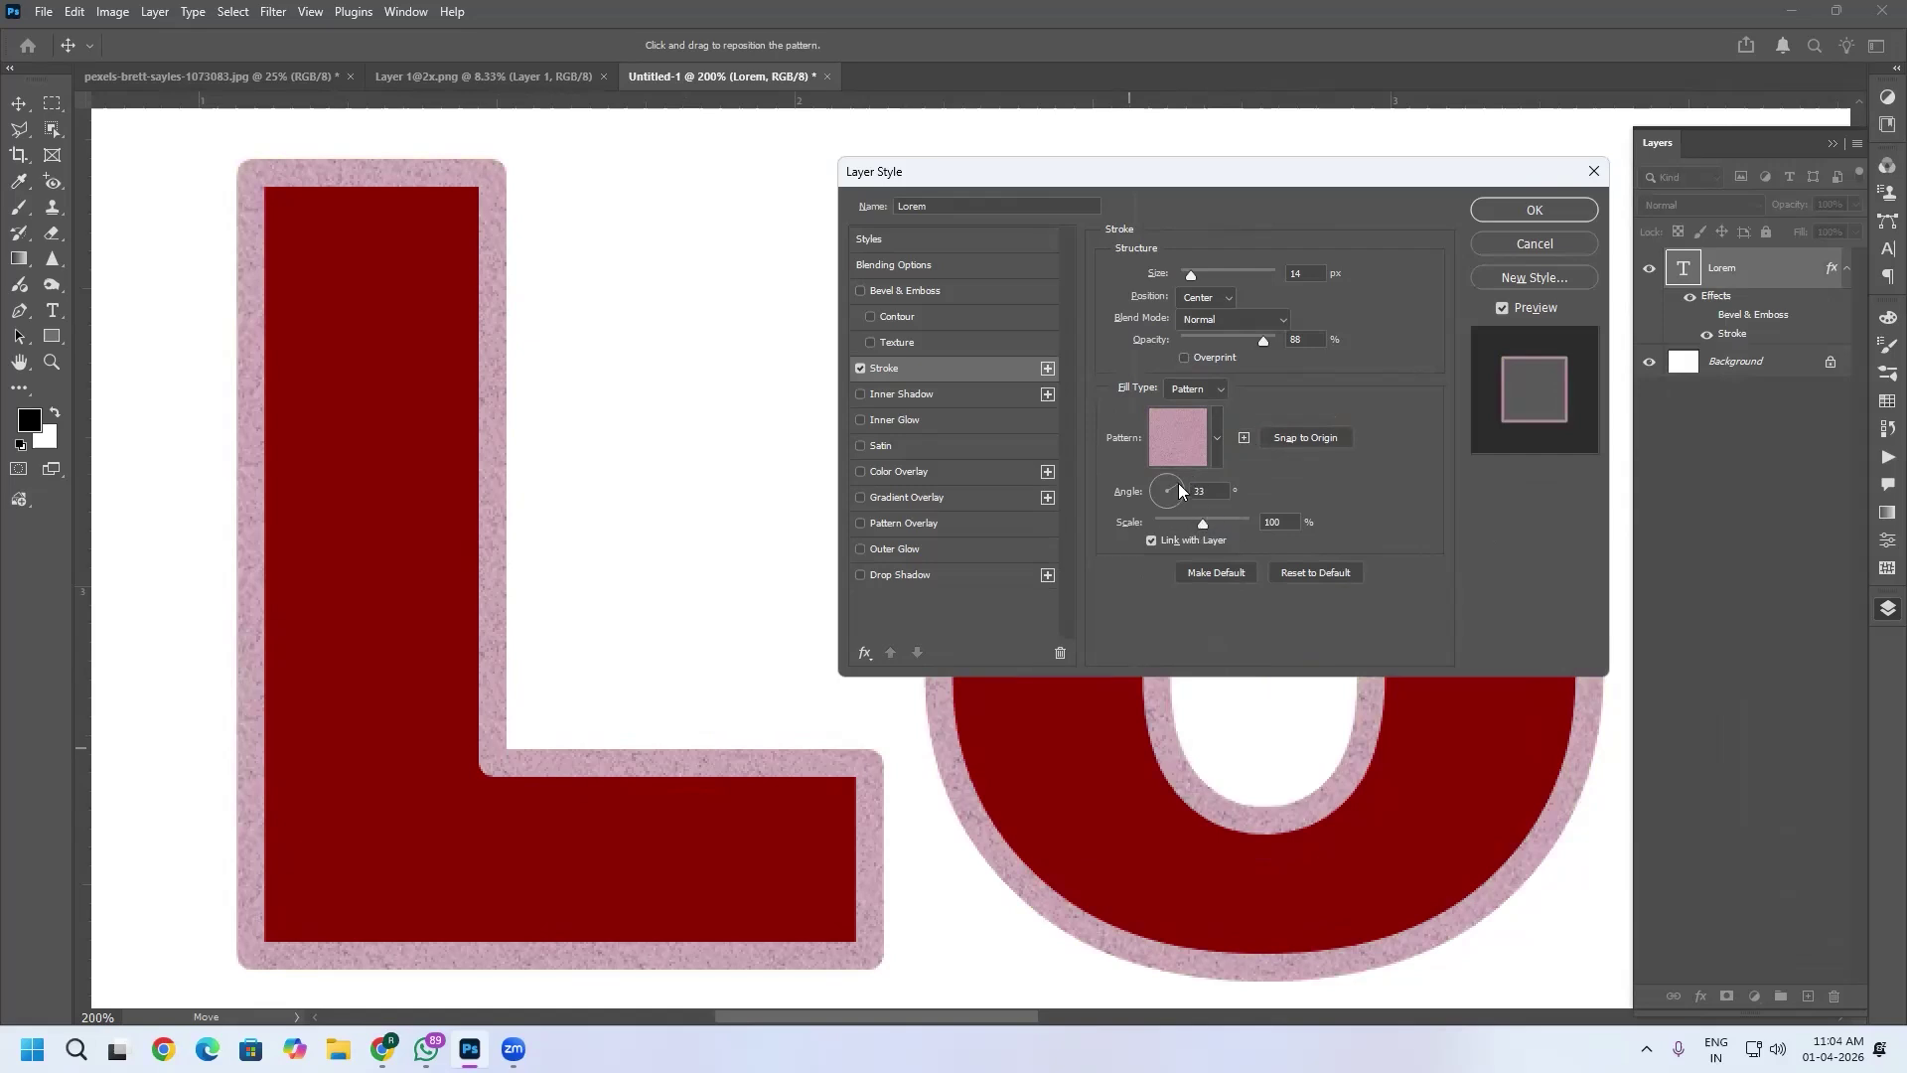
pyautogui.moveTo(1220, 525); pyautogui.dragTo(1190, 527)
# Add a second stroke, set the lower one's size to 29 px, and give it the dark green Color Paper pattern.
pyautogui.click(1047, 369)
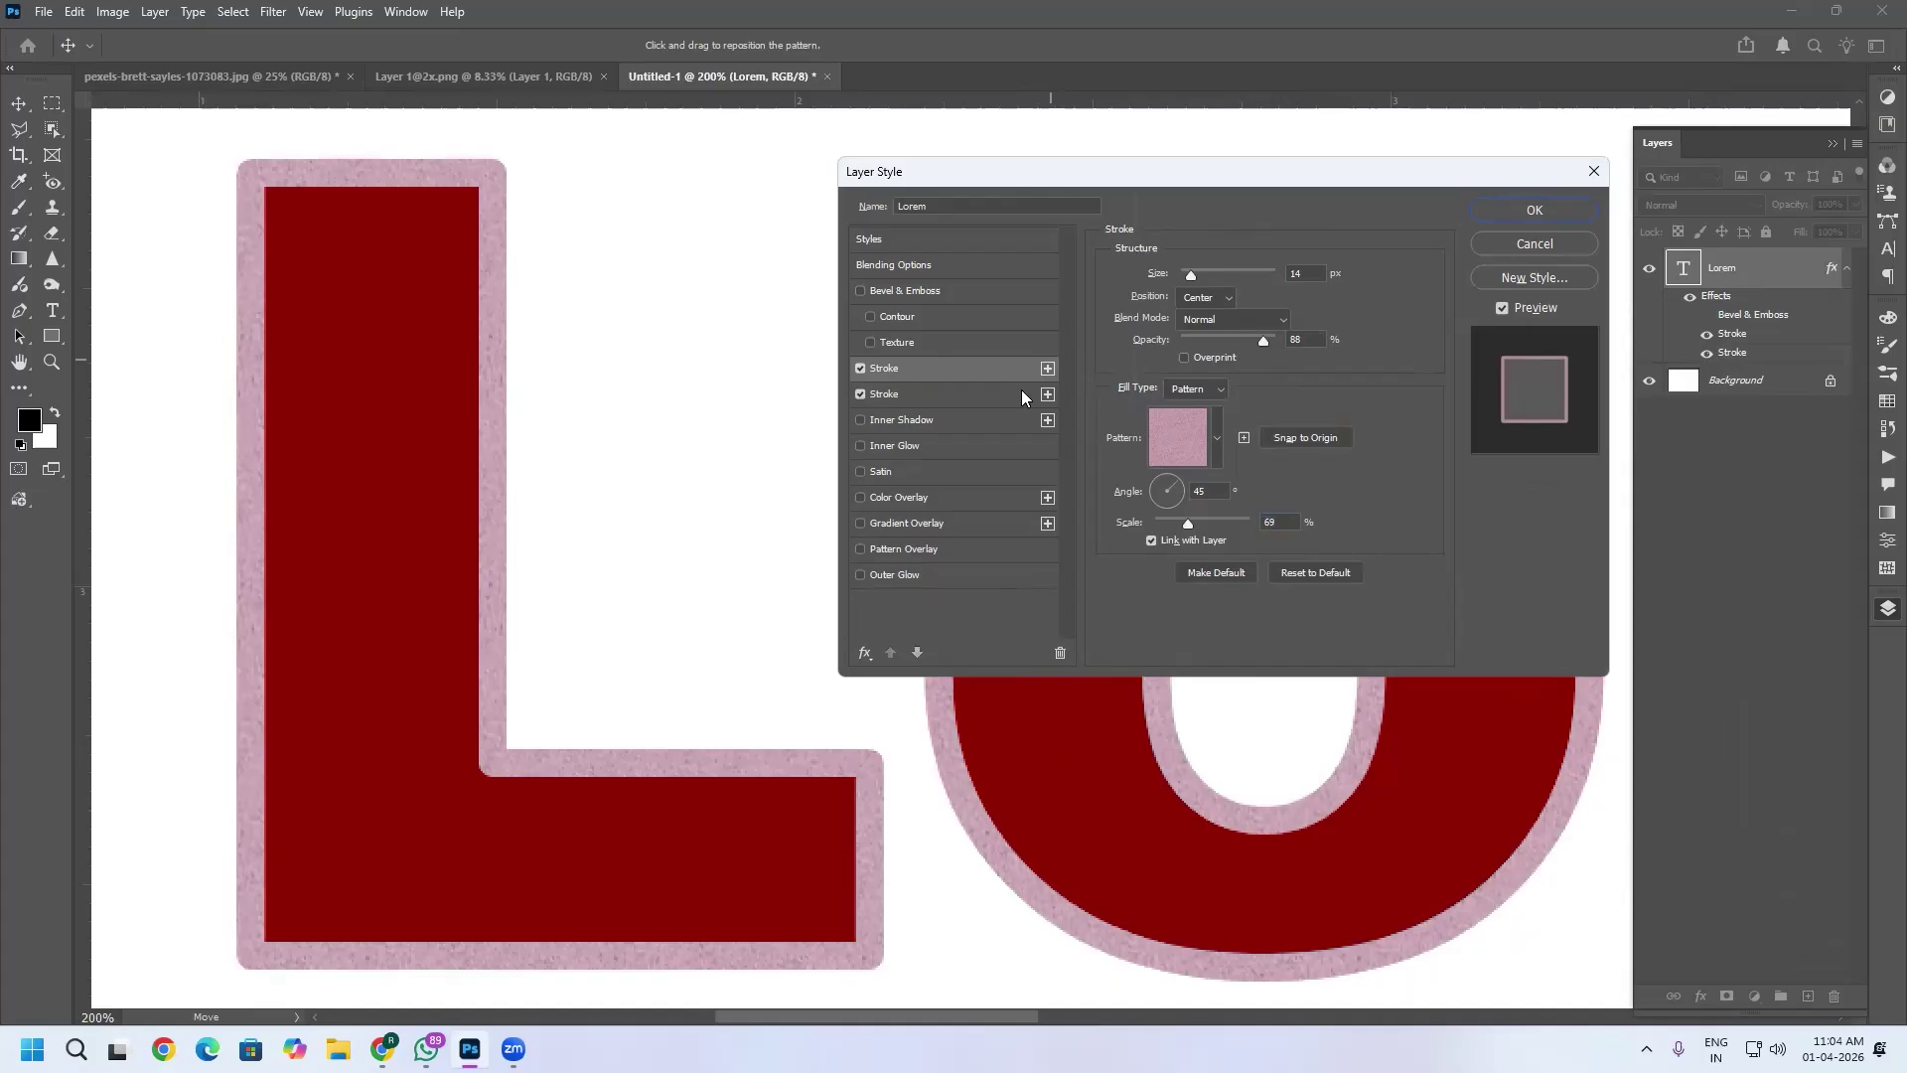
pyautogui.click(1021, 391)
pyautogui.moveTo(1192, 278); pyautogui.dragTo(1203, 277)
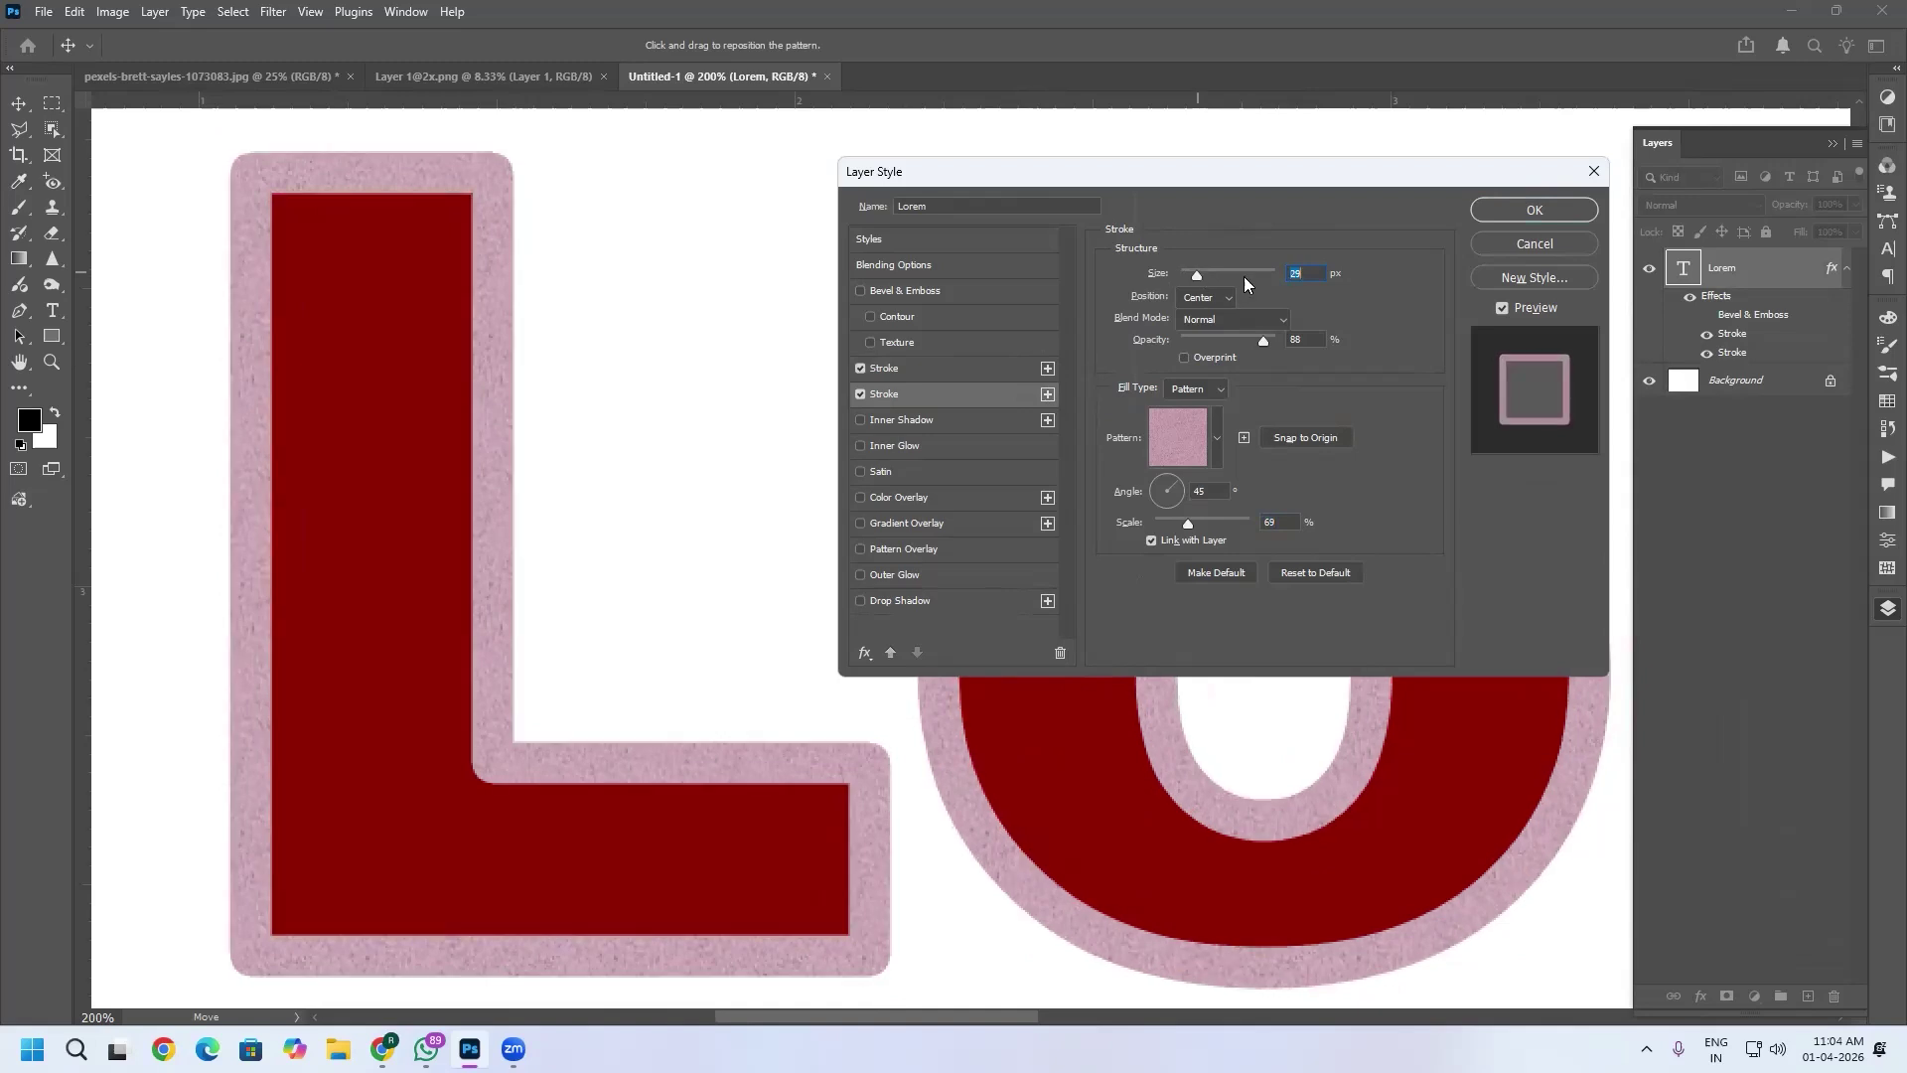
pyautogui.click(1218, 453)
pyautogui.click(1122, 684)
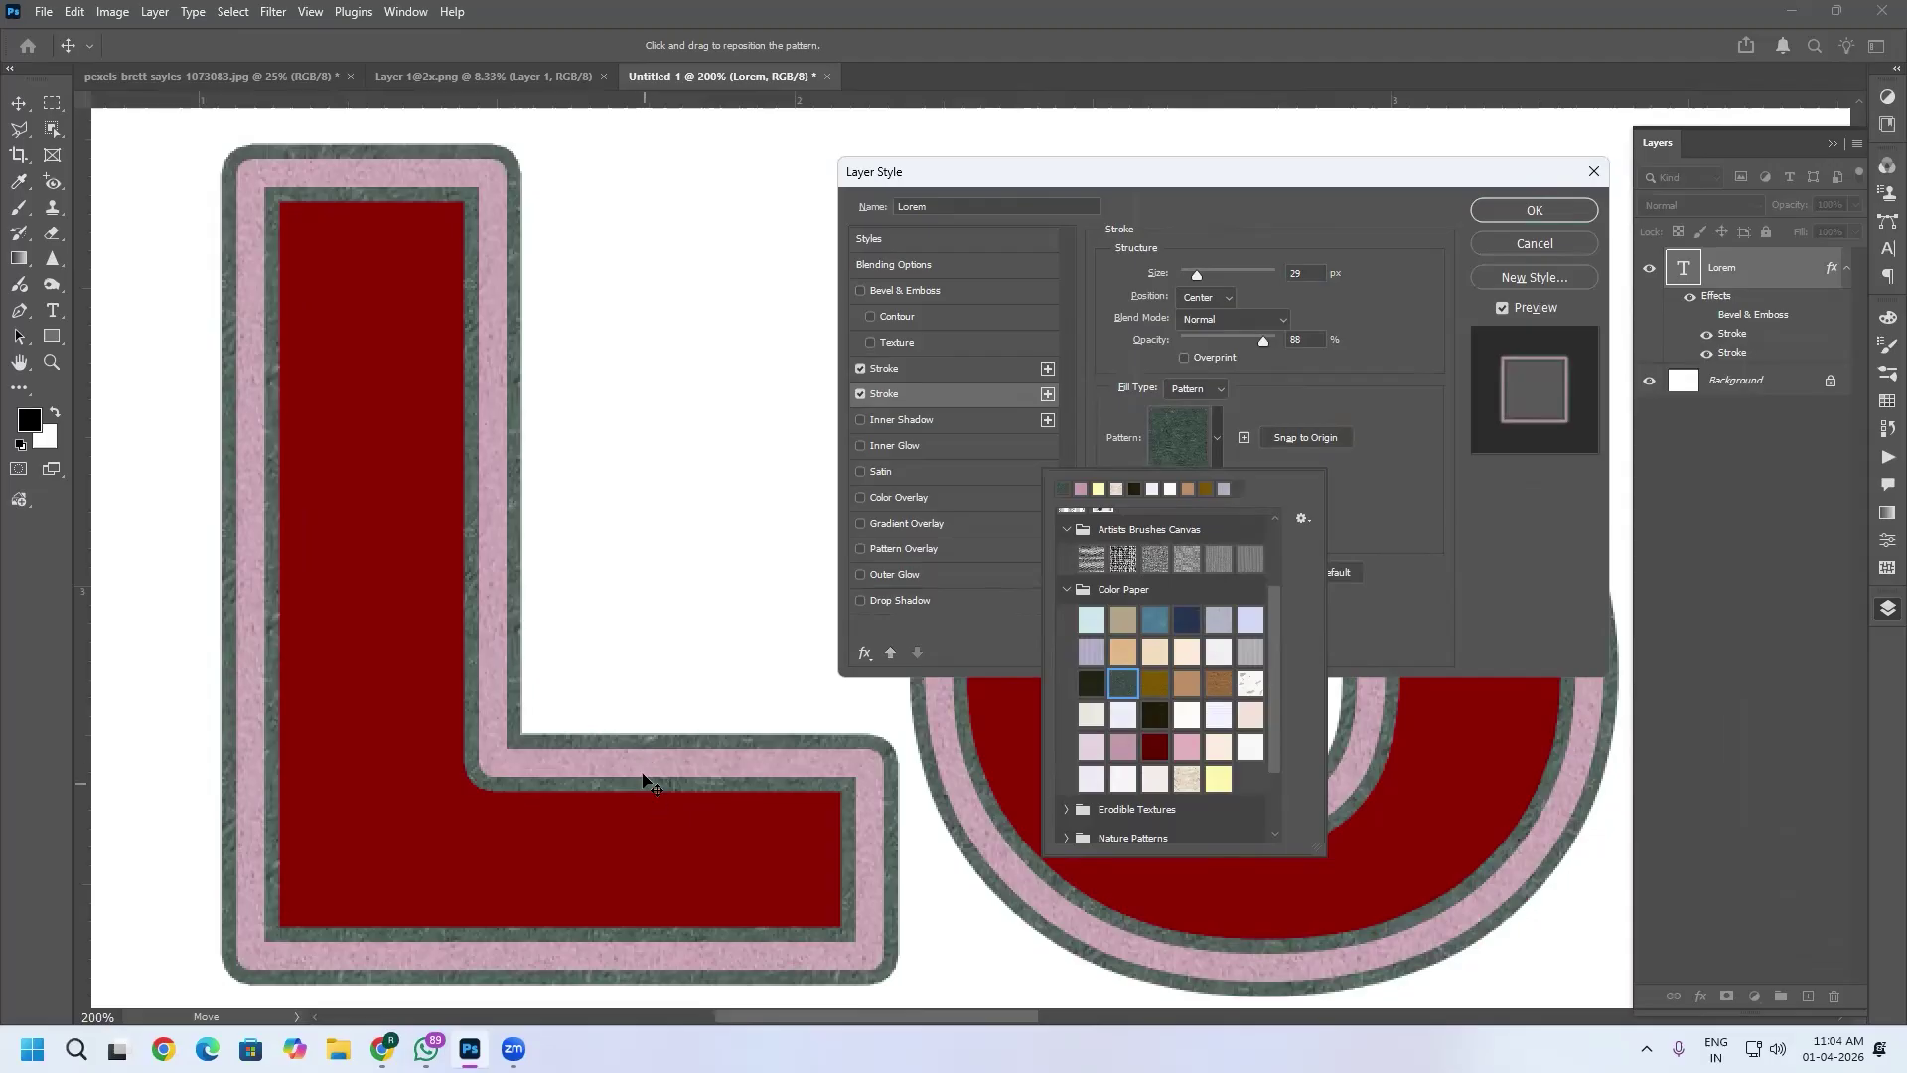
# Set the lower stroke's position to Outside and reduce its size to 18 px.
pyautogui.click(1228, 296)
pyautogui.click(1200, 318)
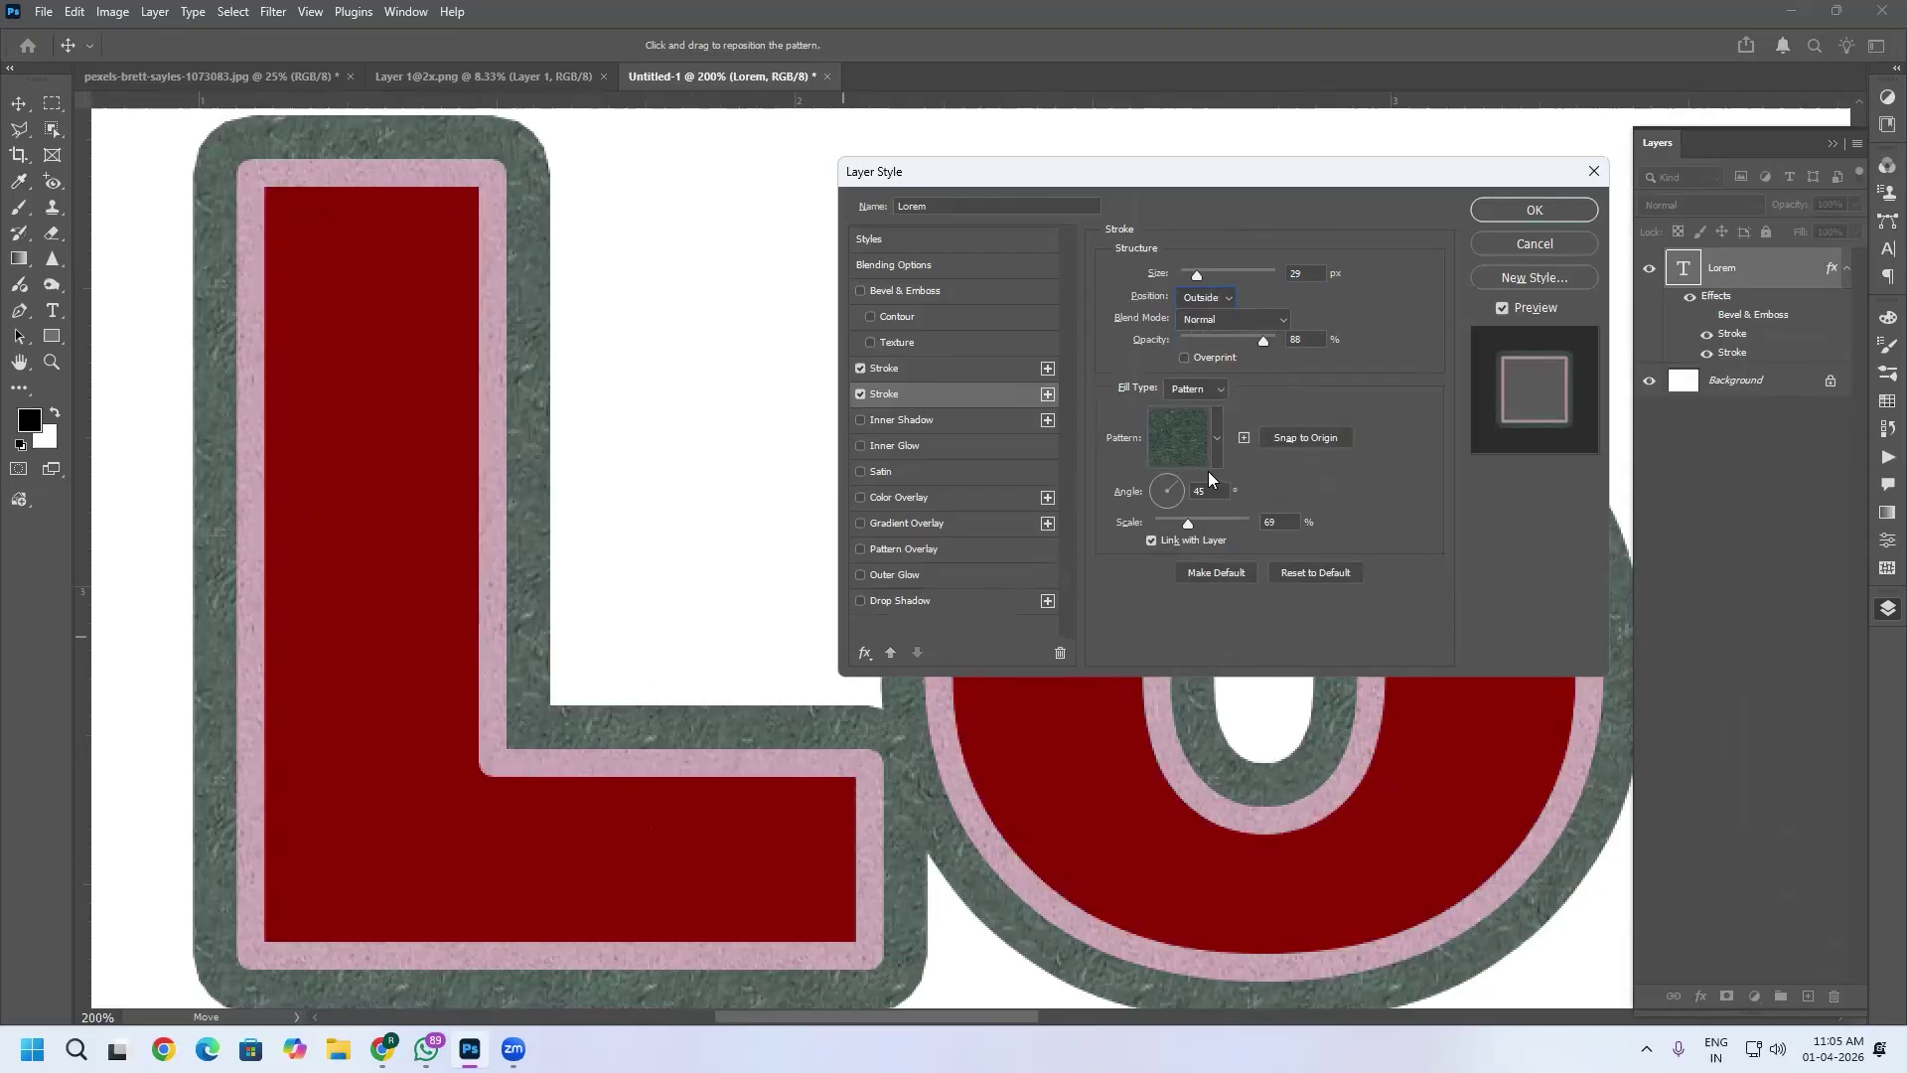
pyautogui.moveTo(1197, 275); pyautogui.dragTo(1195, 277)
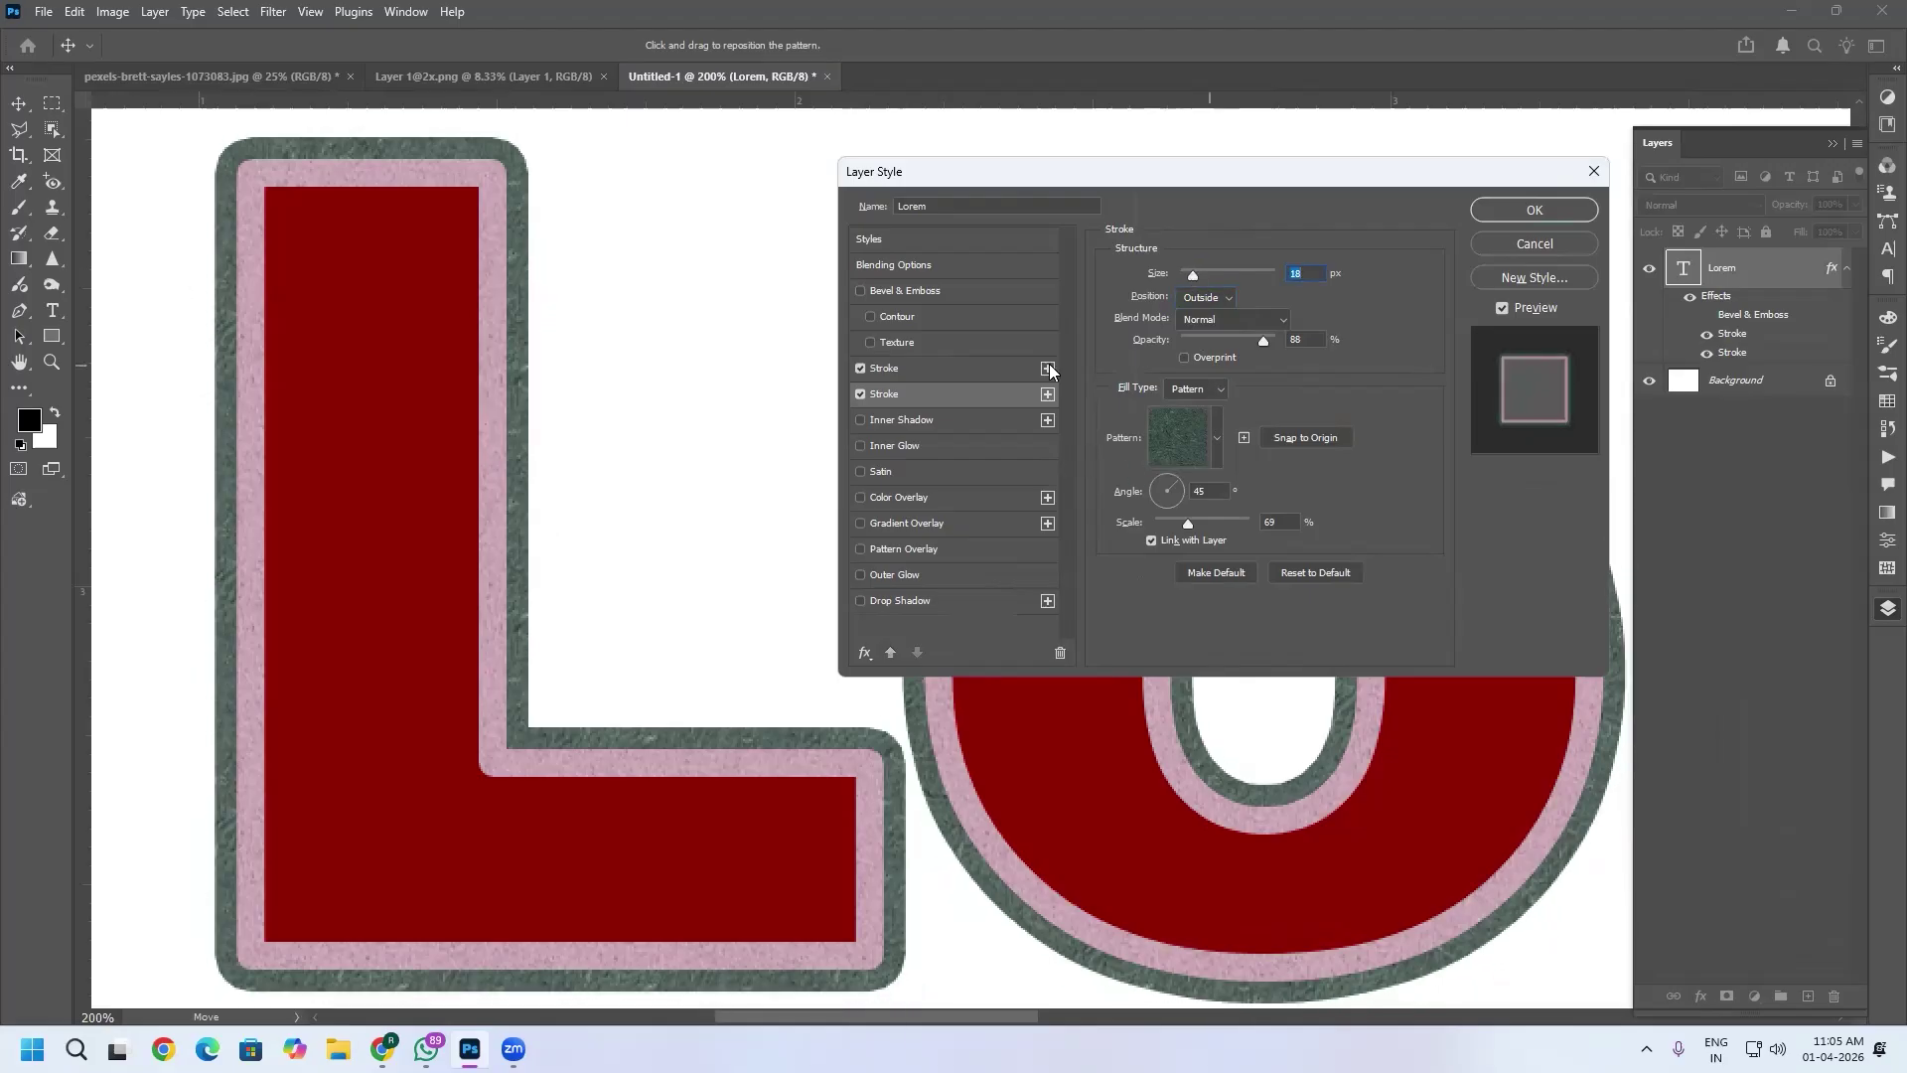
# Add a third stroke beneath the other two, give it the dark red Color Paper pattern and set its size to 32 px.
pyautogui.click(1047, 395)
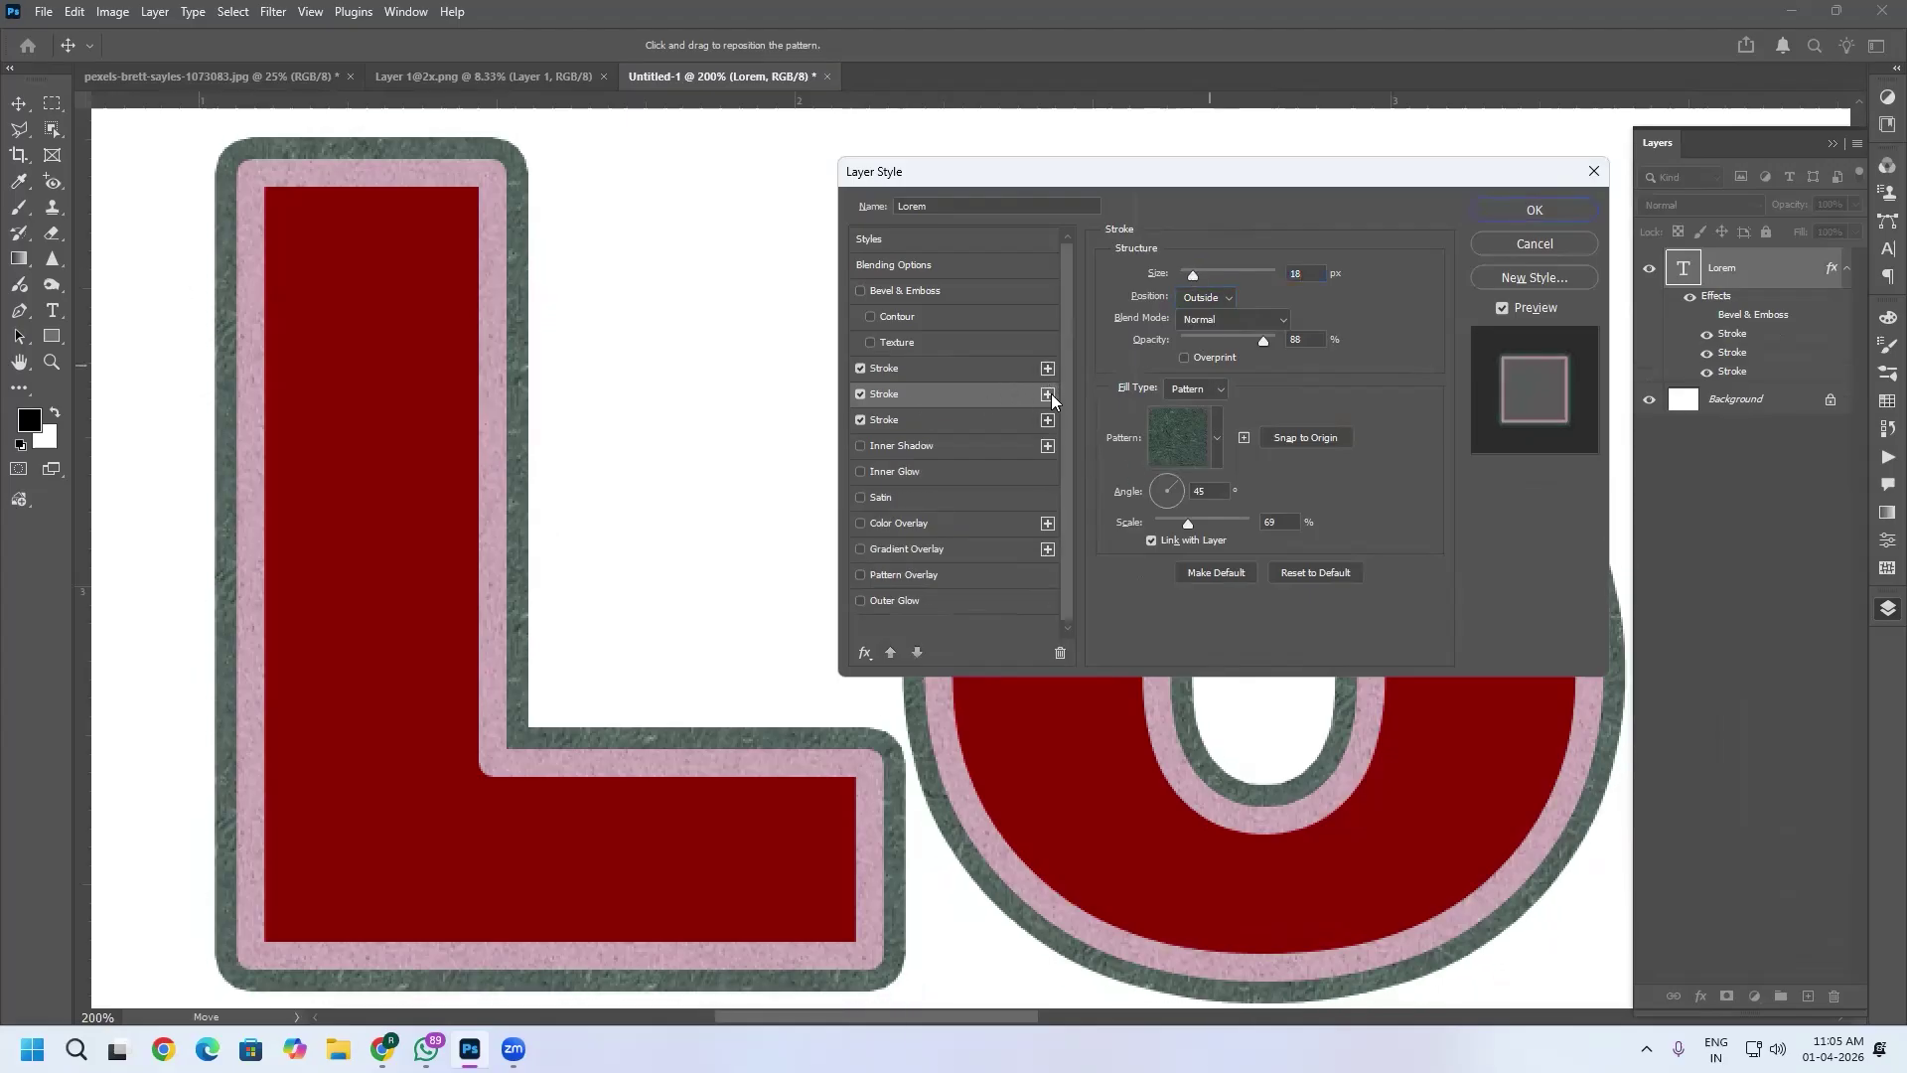
pyautogui.click(1013, 420)
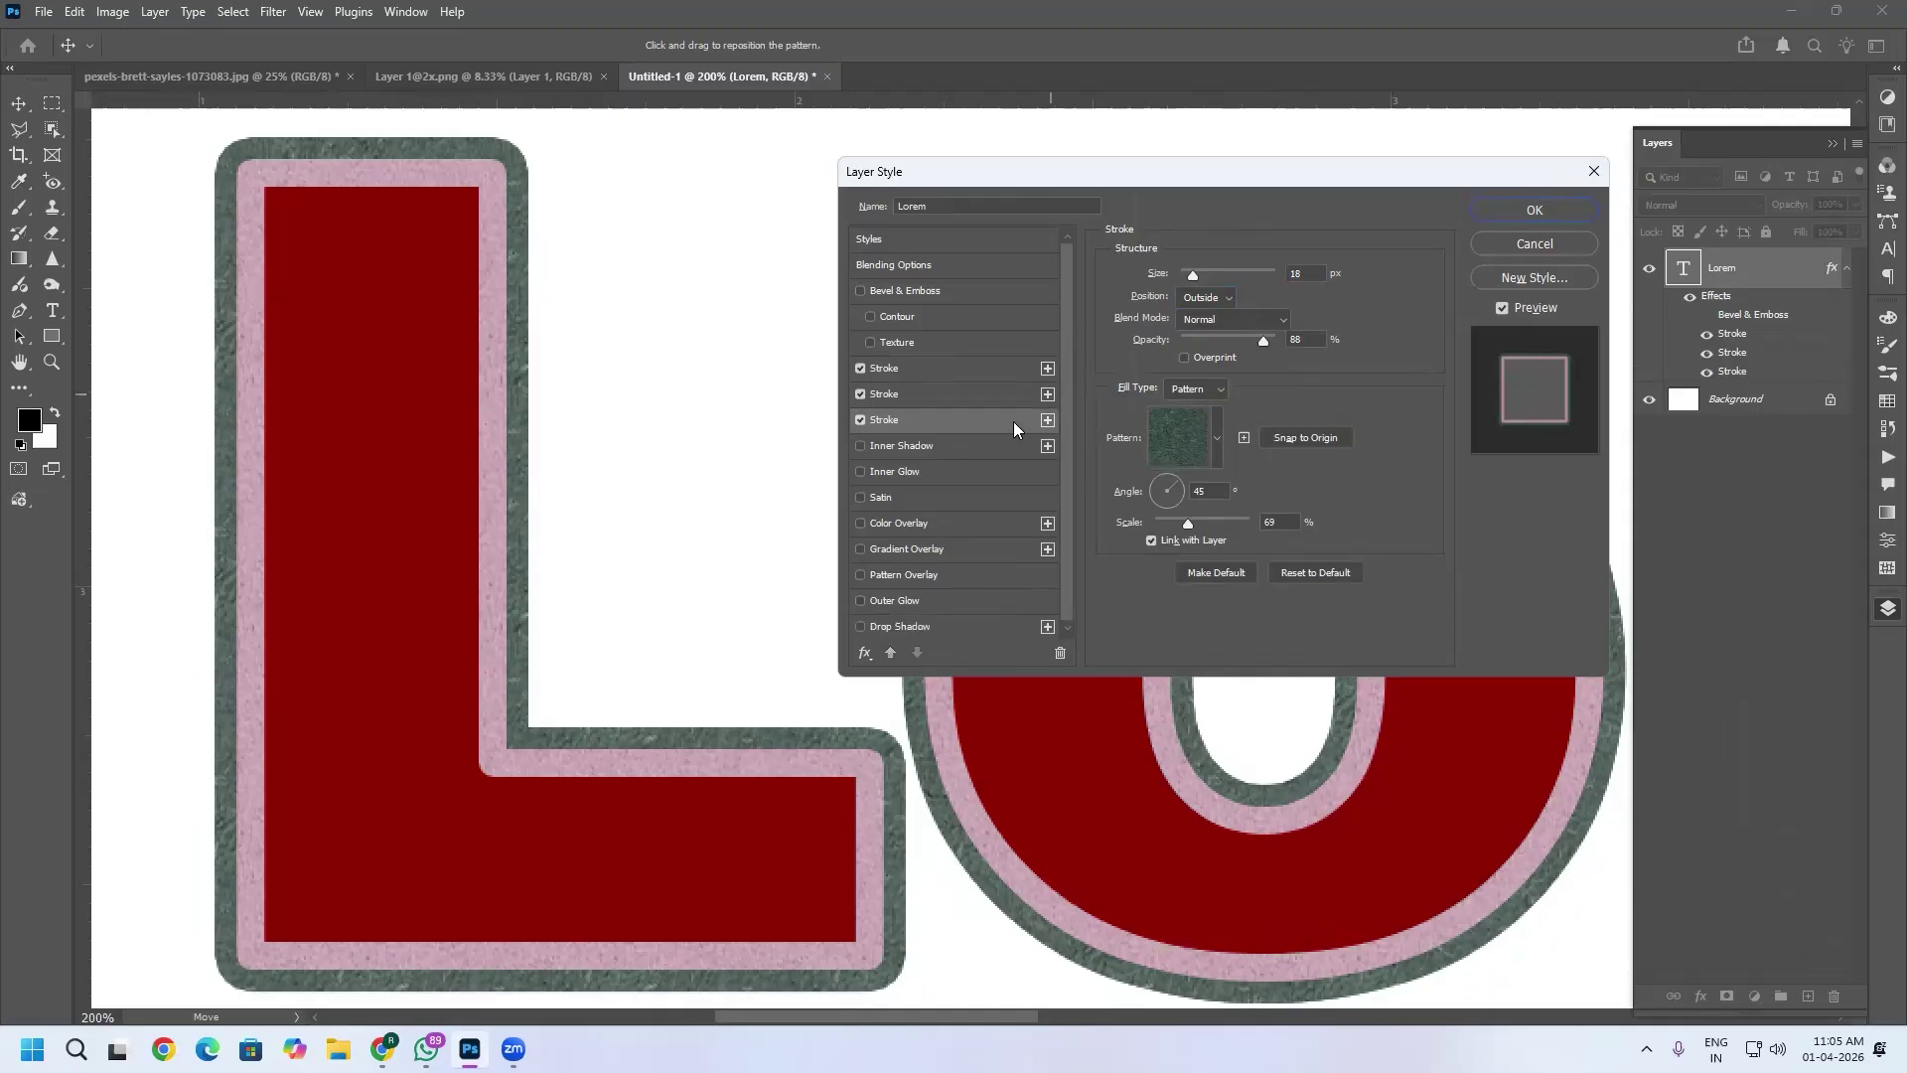
pyautogui.click(1216, 438)
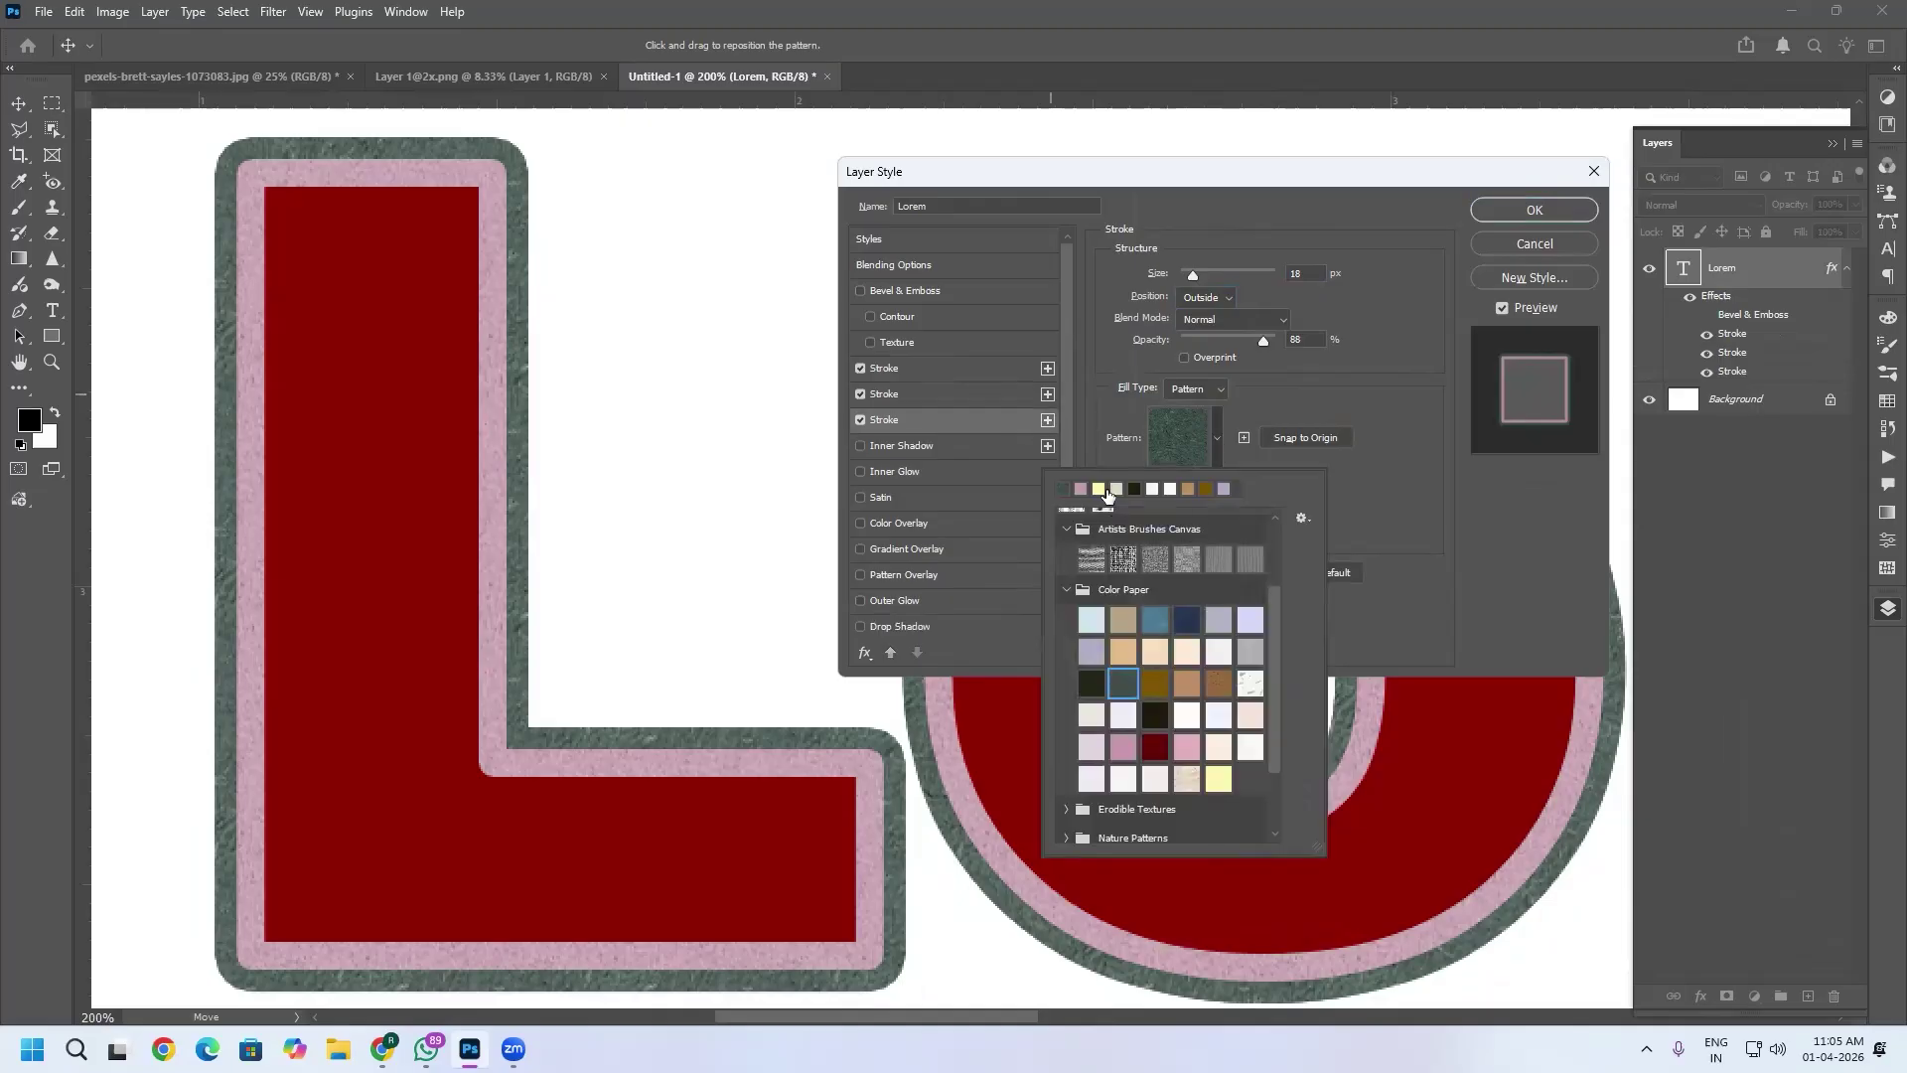
pyautogui.click(1155, 745)
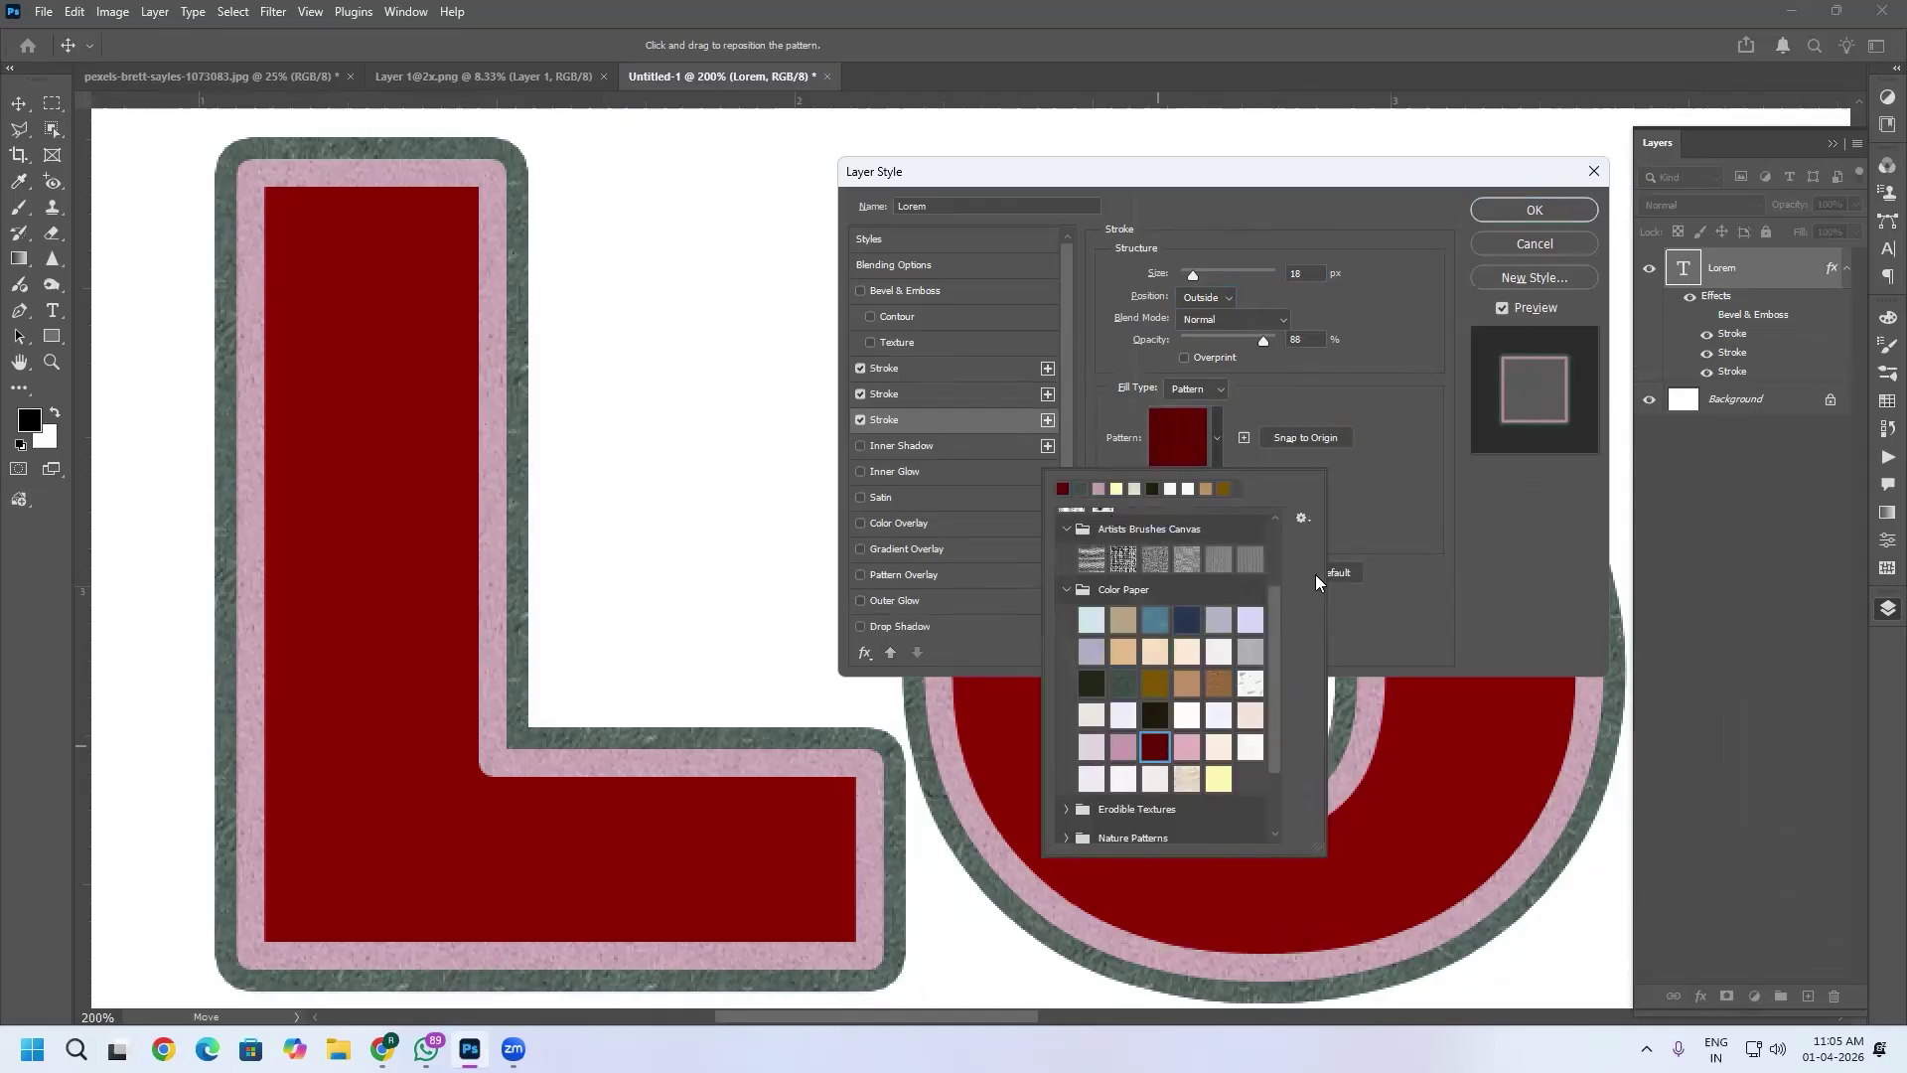
pyautogui.click(1396, 490)
pyautogui.moveTo(1197, 279); pyautogui.dragTo(1205, 281)
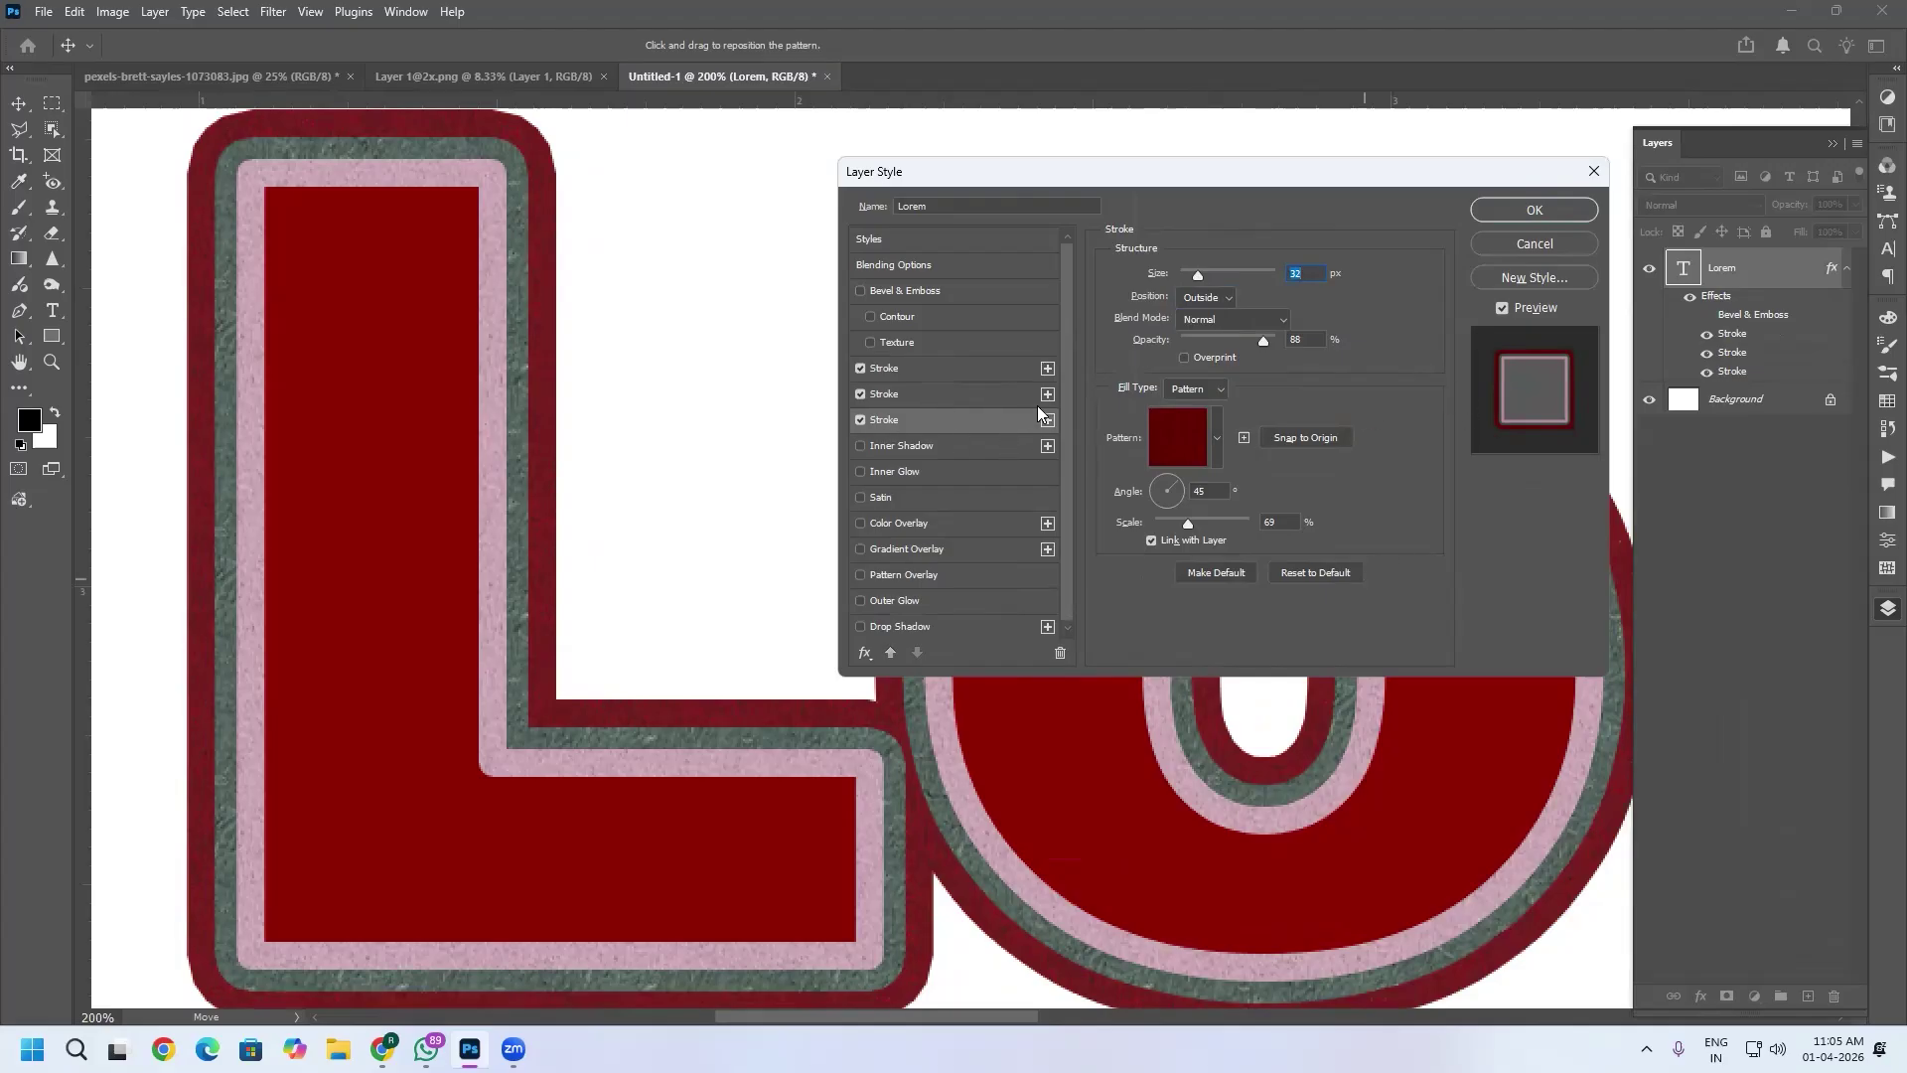
# Delete the two lower strokes, and replace the remaining stroke with an Inner Shadow effect.
pyautogui.click(1058, 653)
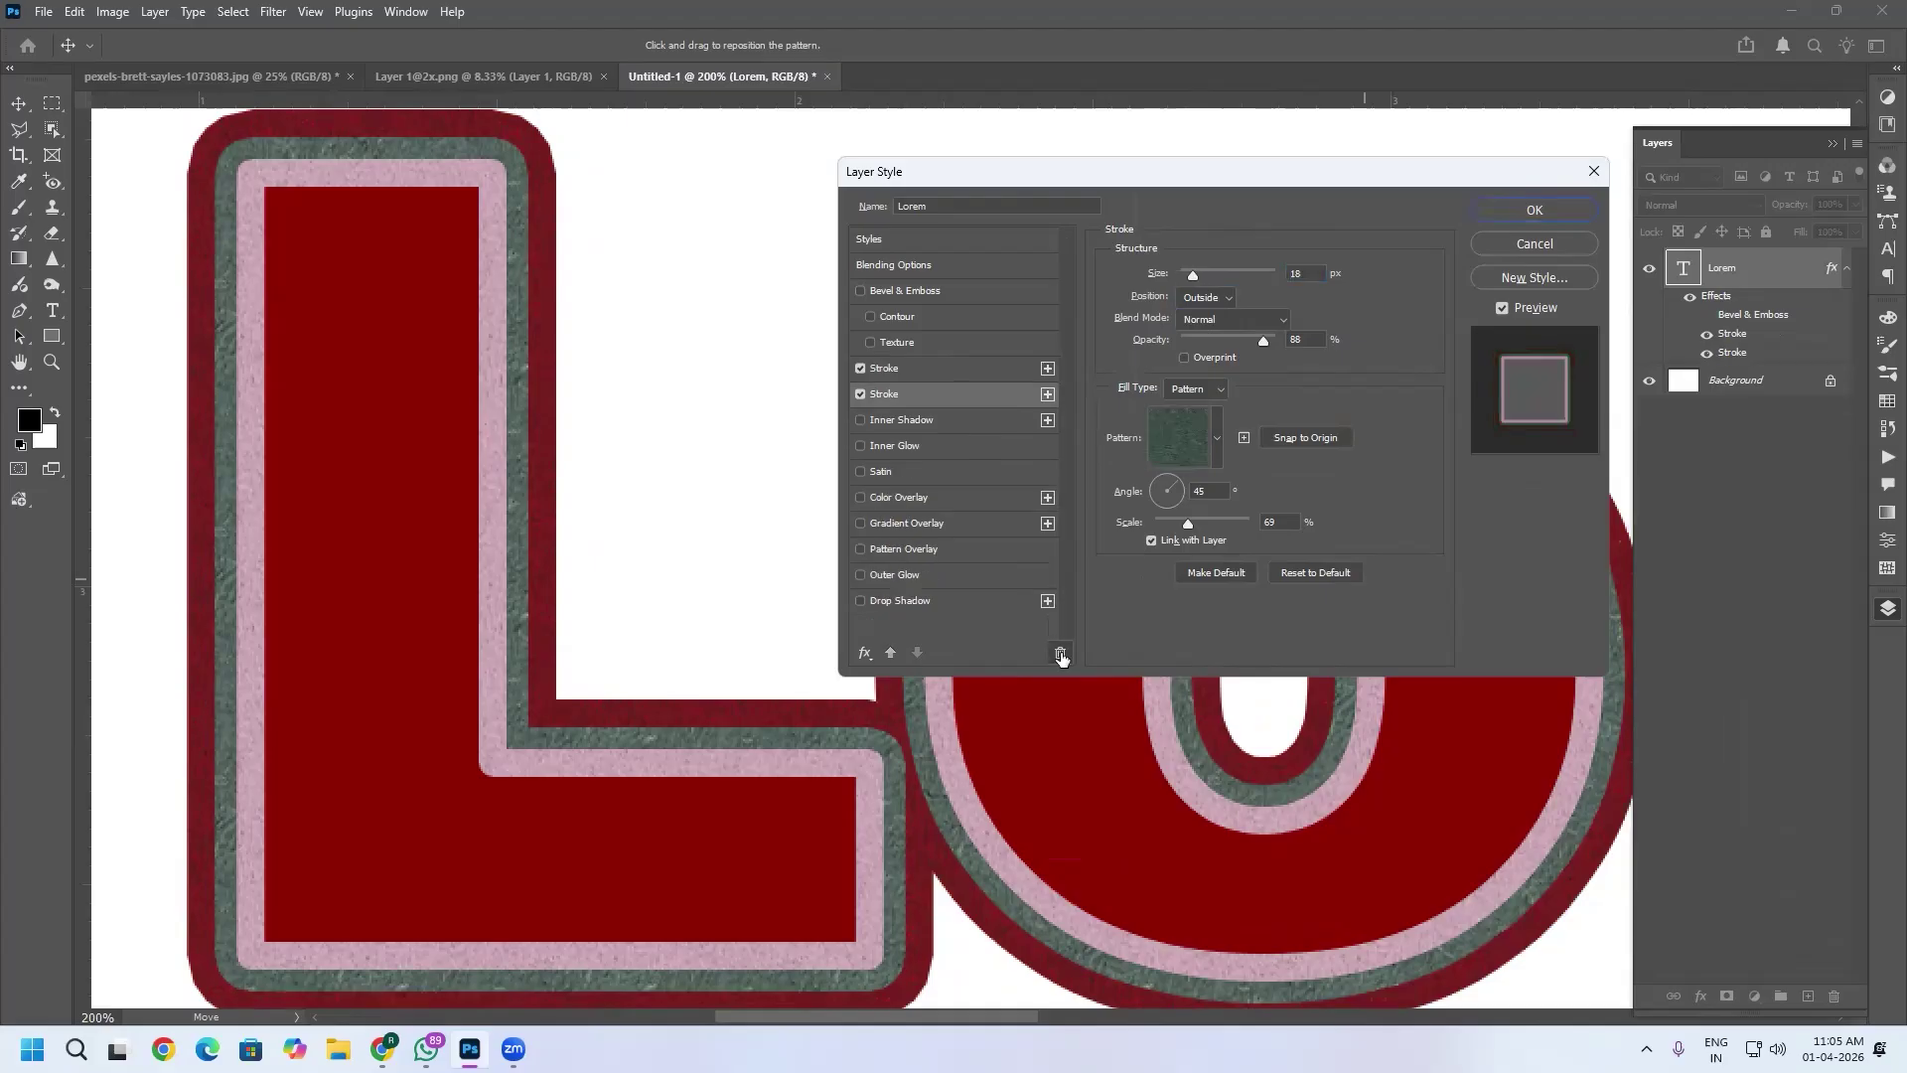
pyautogui.click(1059, 654)
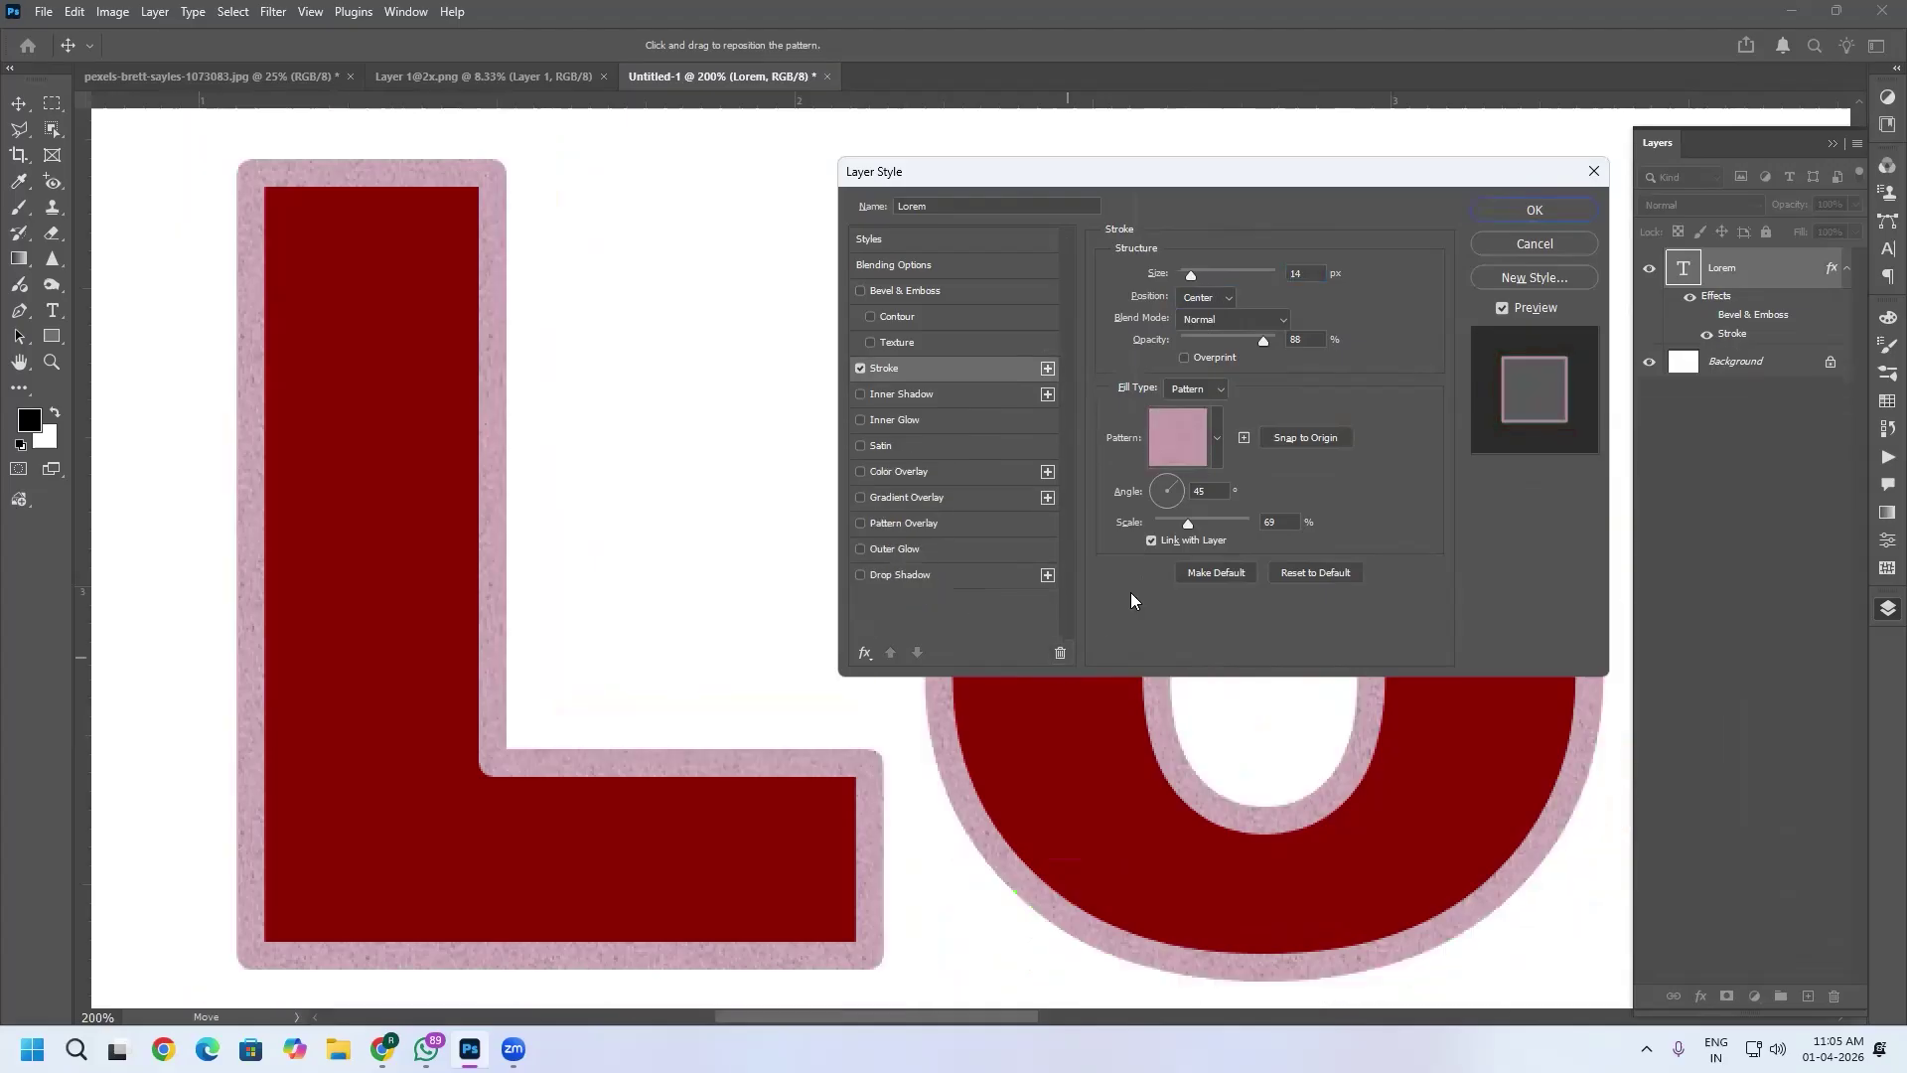
pyautogui.click(861, 395)
pyautogui.click(907, 396)
pyautogui.click(860, 367)
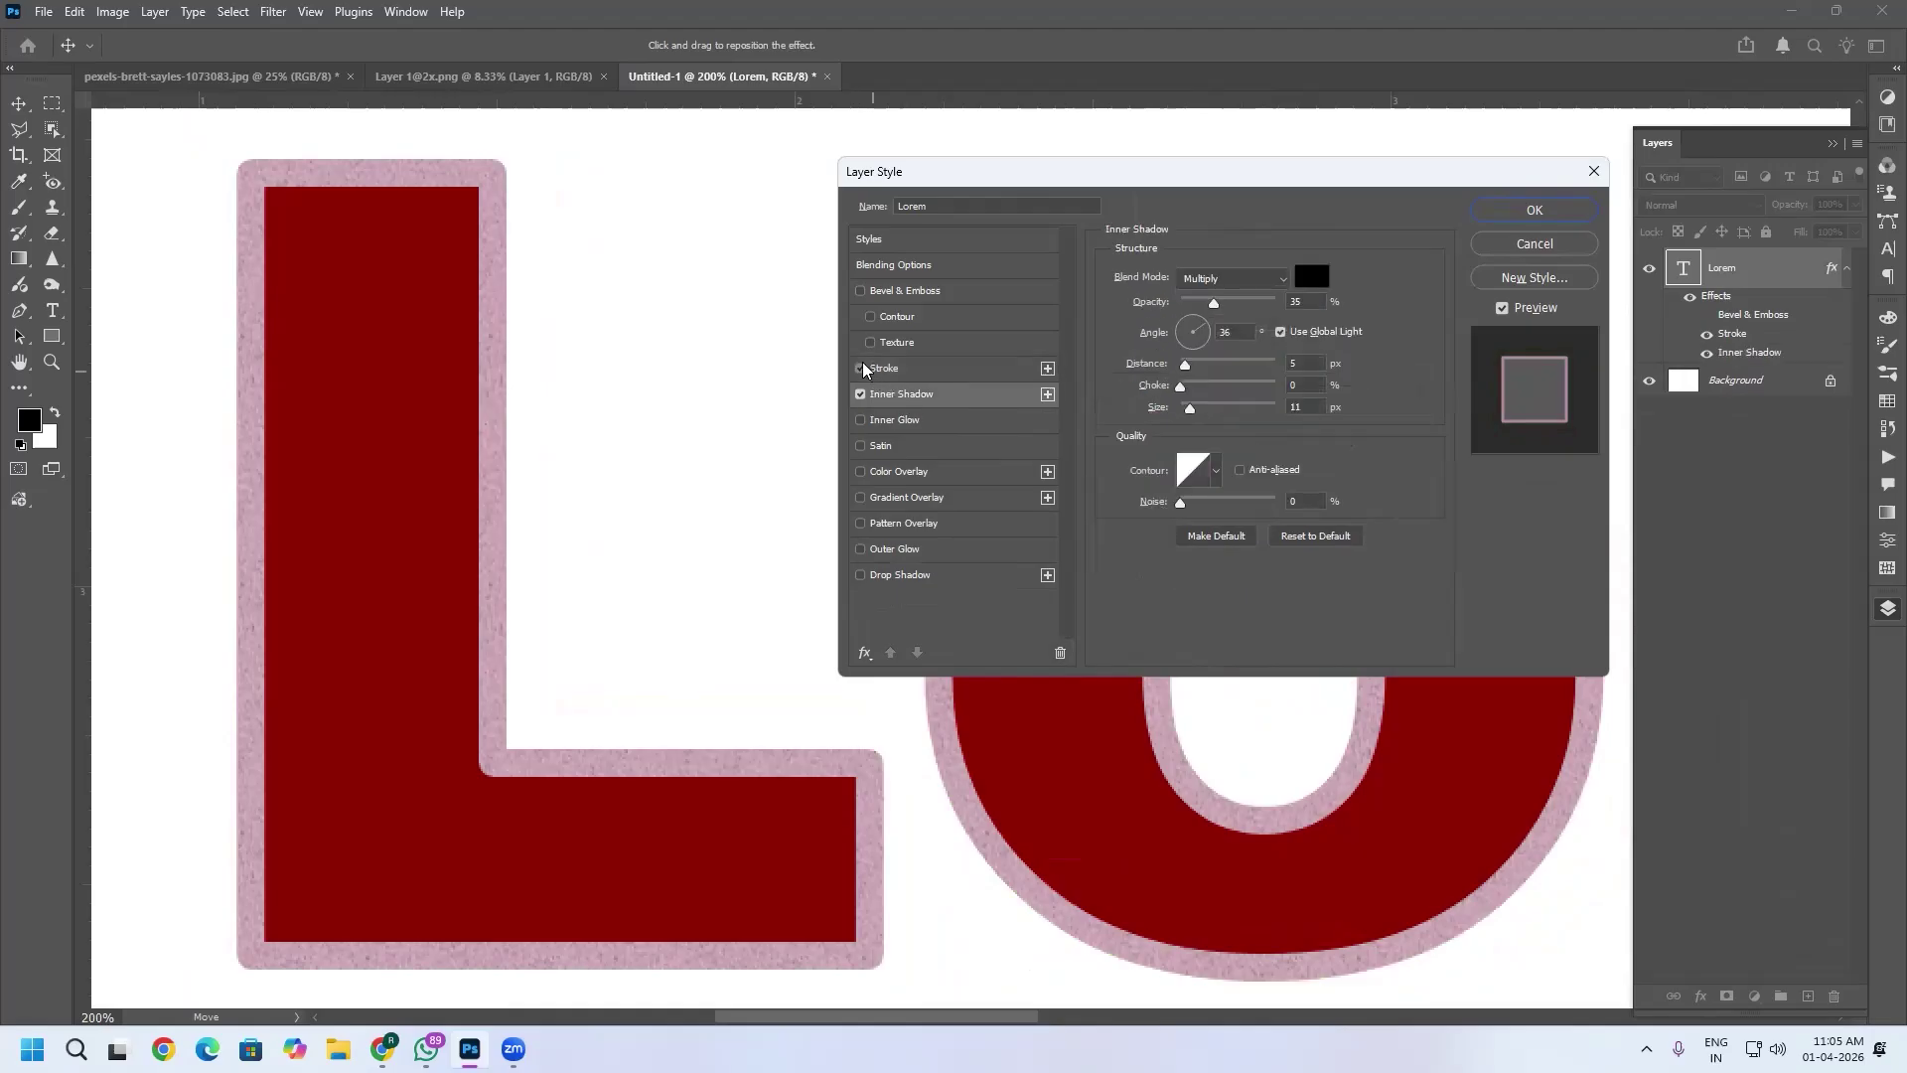
# Reposition the inner shadow on the canvas to a 40° angle and 17 px distance, and apply the layer style.
pyautogui.moveTo(509, 915); pyautogui.dragTo(538, 809)
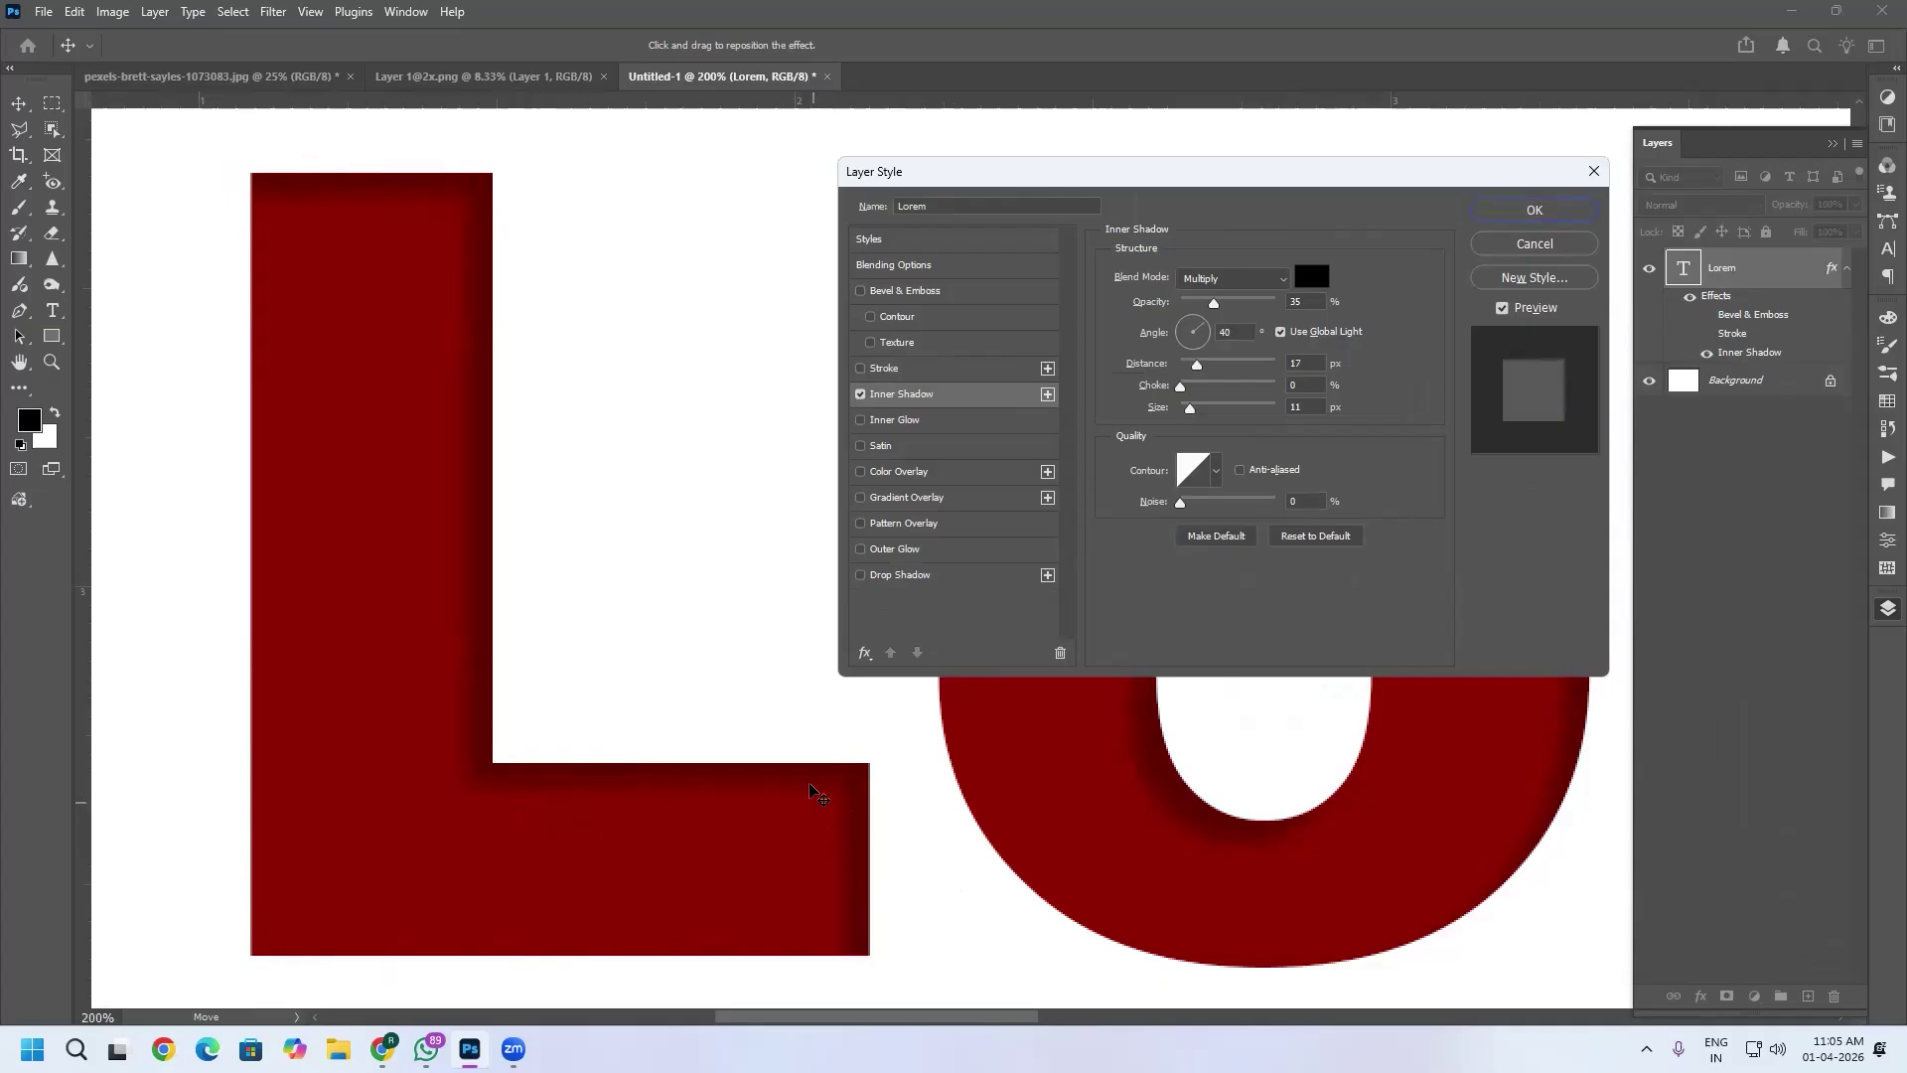
pyautogui.scroll(-3, 813, 790)
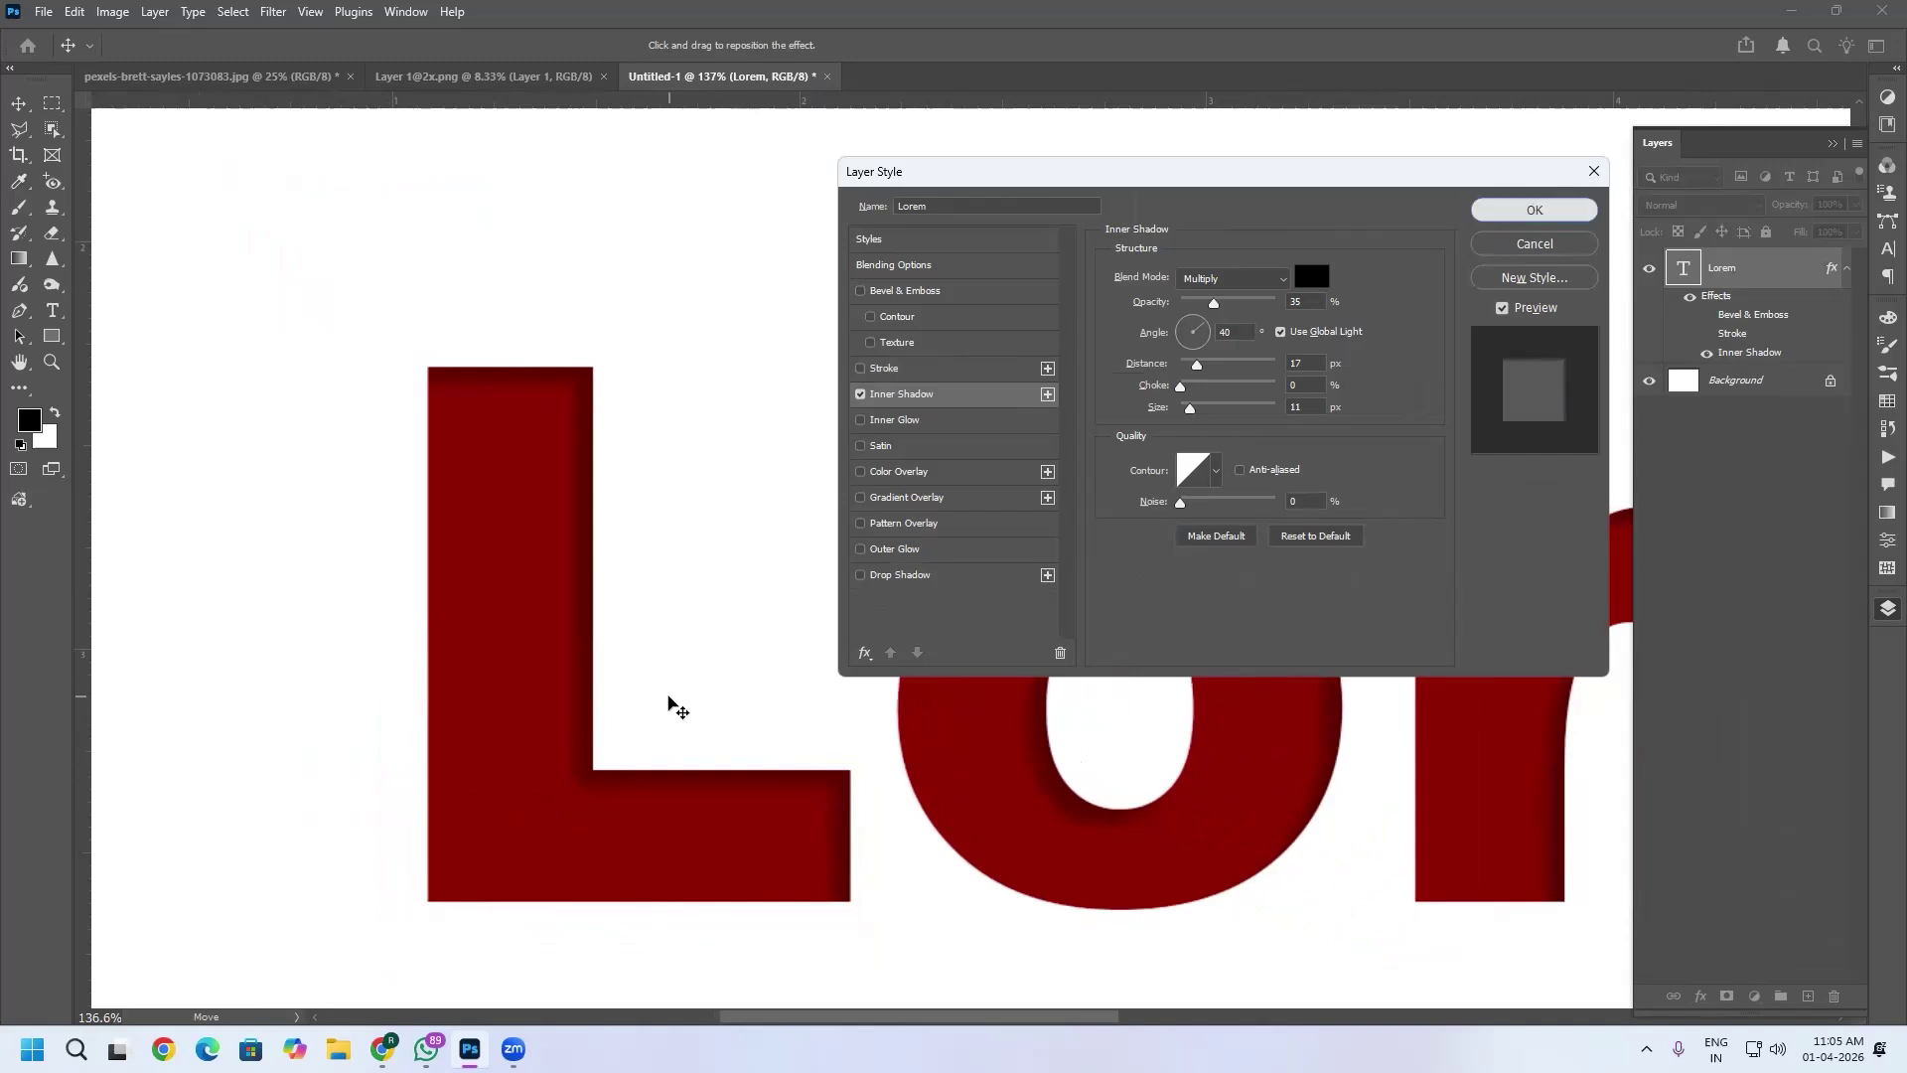
pyautogui.click(1532, 244)
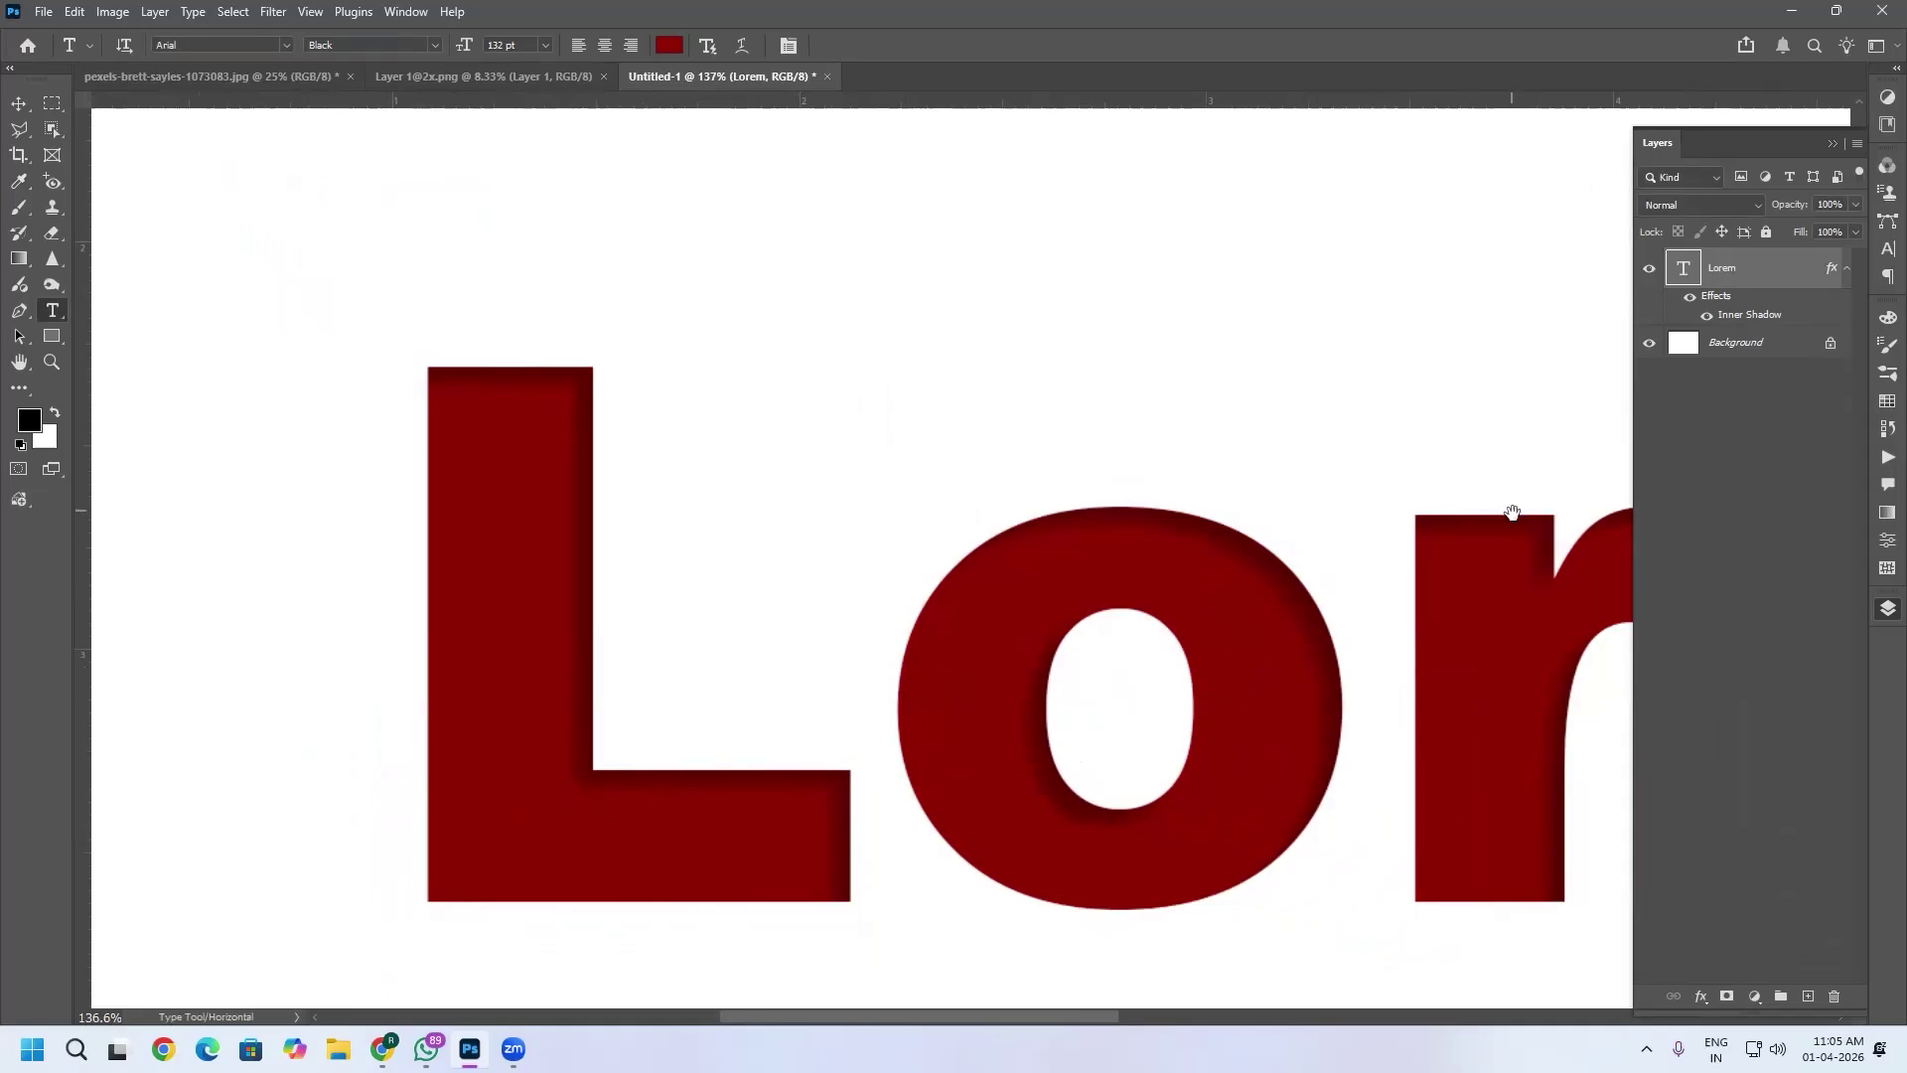
pyautogui.scroll(-4, 1516, 514)
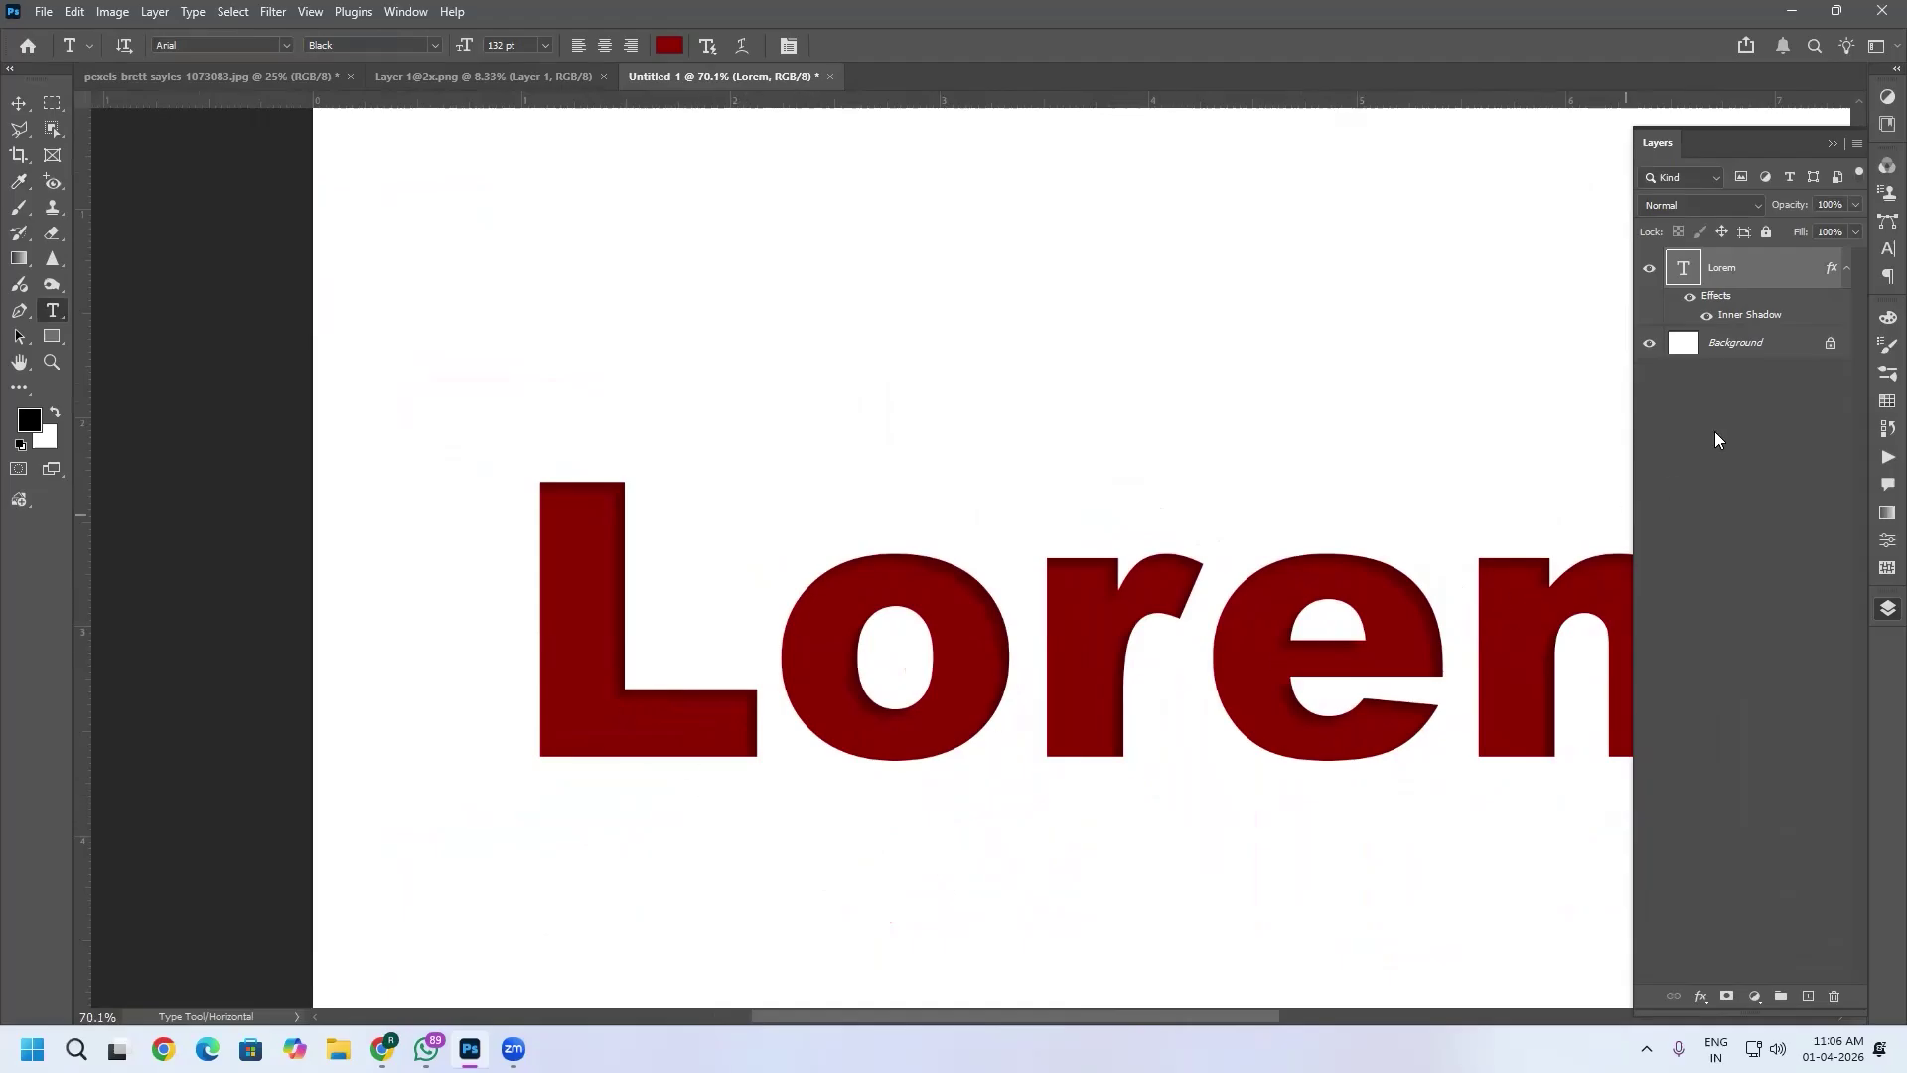
# Reopen the Lorem layer's style and set the inner shadow's opacity to 64%.
pyautogui.doubleClick(1729, 300)
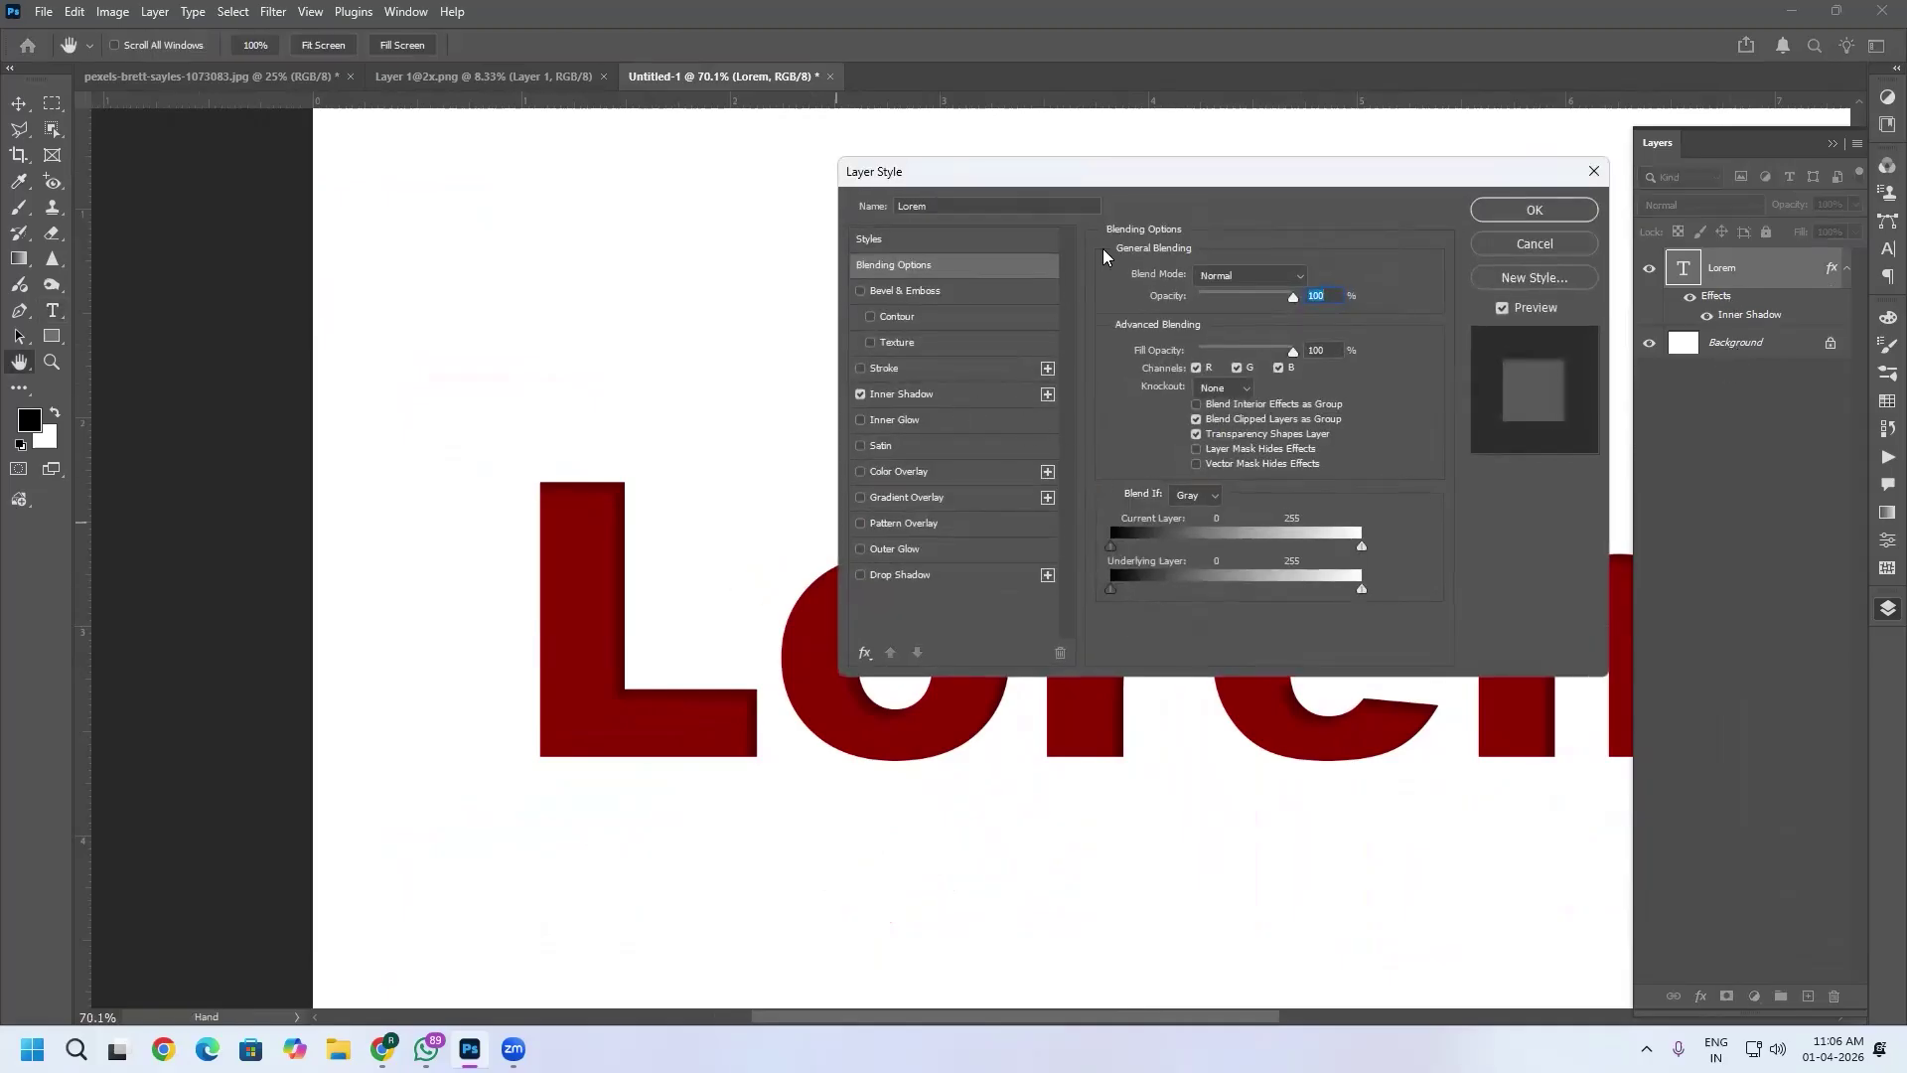
pyautogui.moveTo(1150, 175); pyautogui.dragTo(1303, 90)
pyautogui.click(1116, 311)
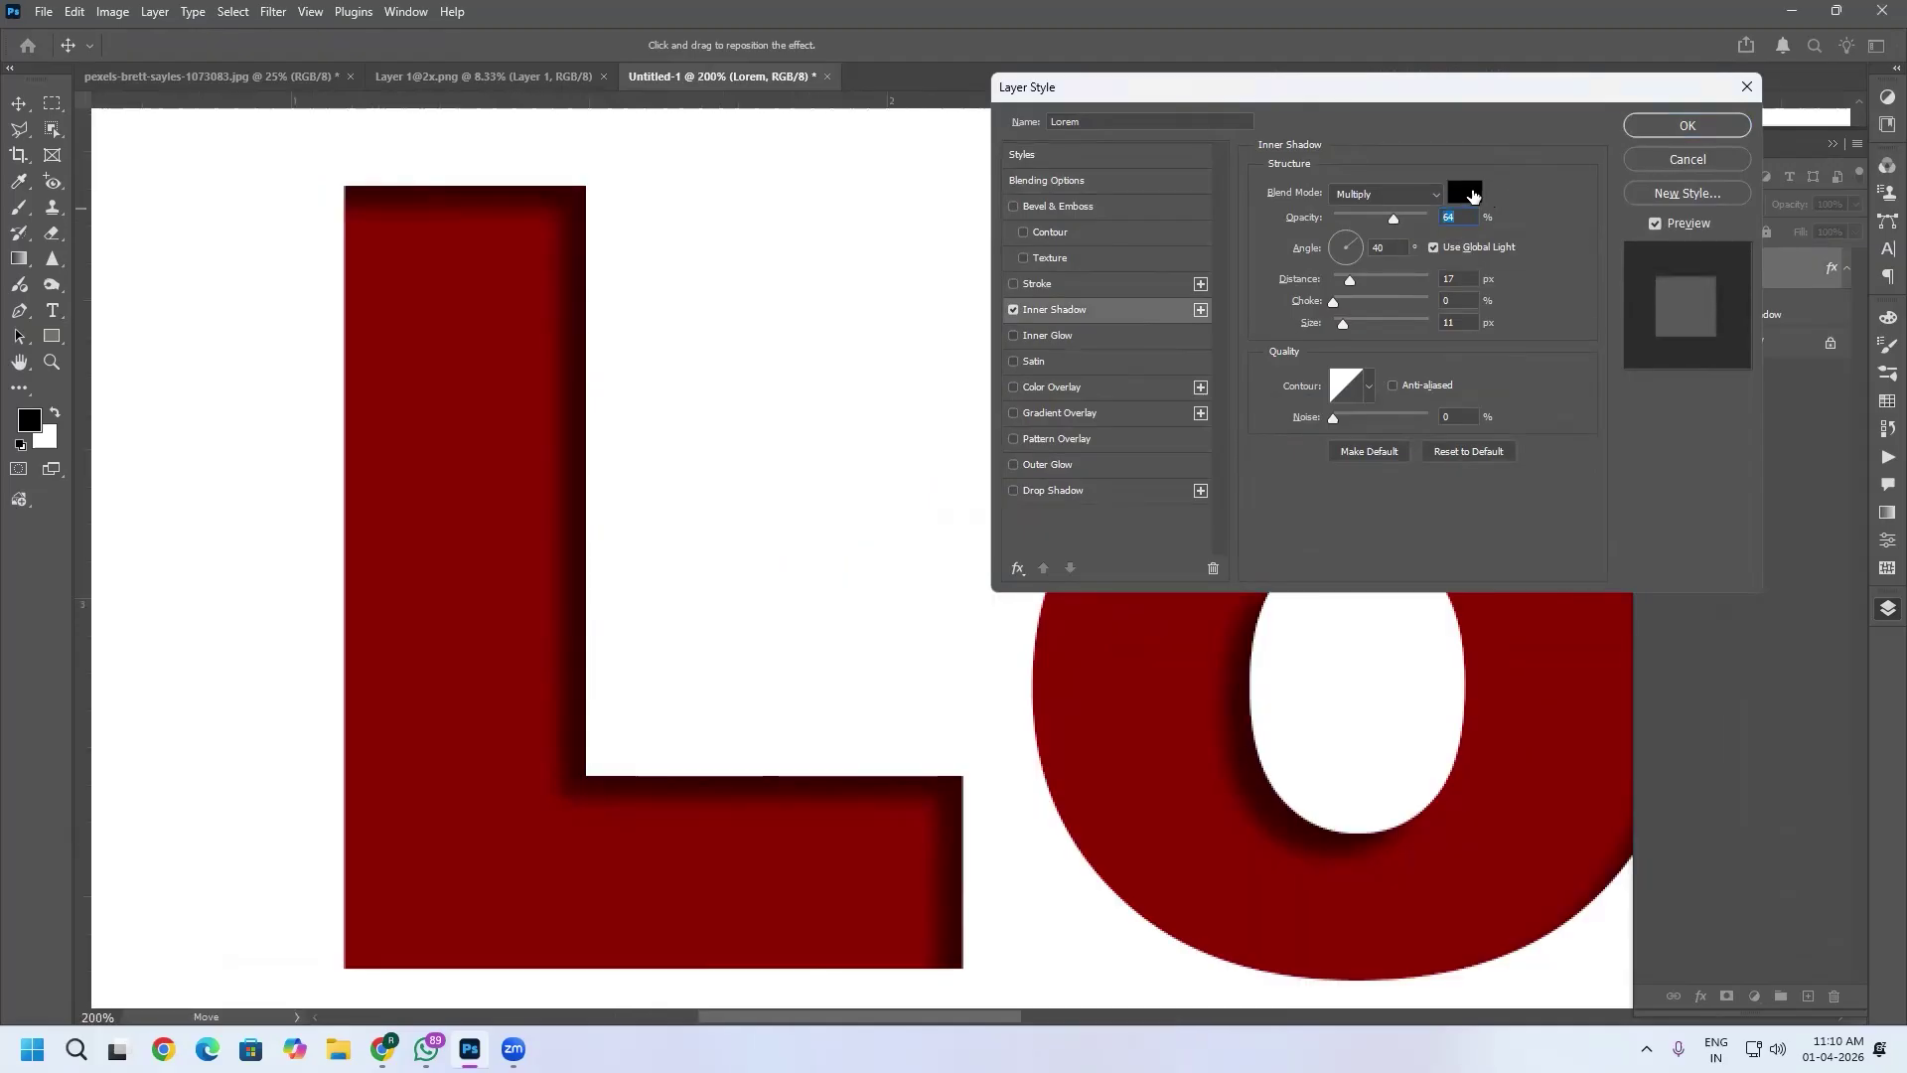
# Change the inner shadow's color to magenta, ff00b4.
pyautogui.click(1472, 194)
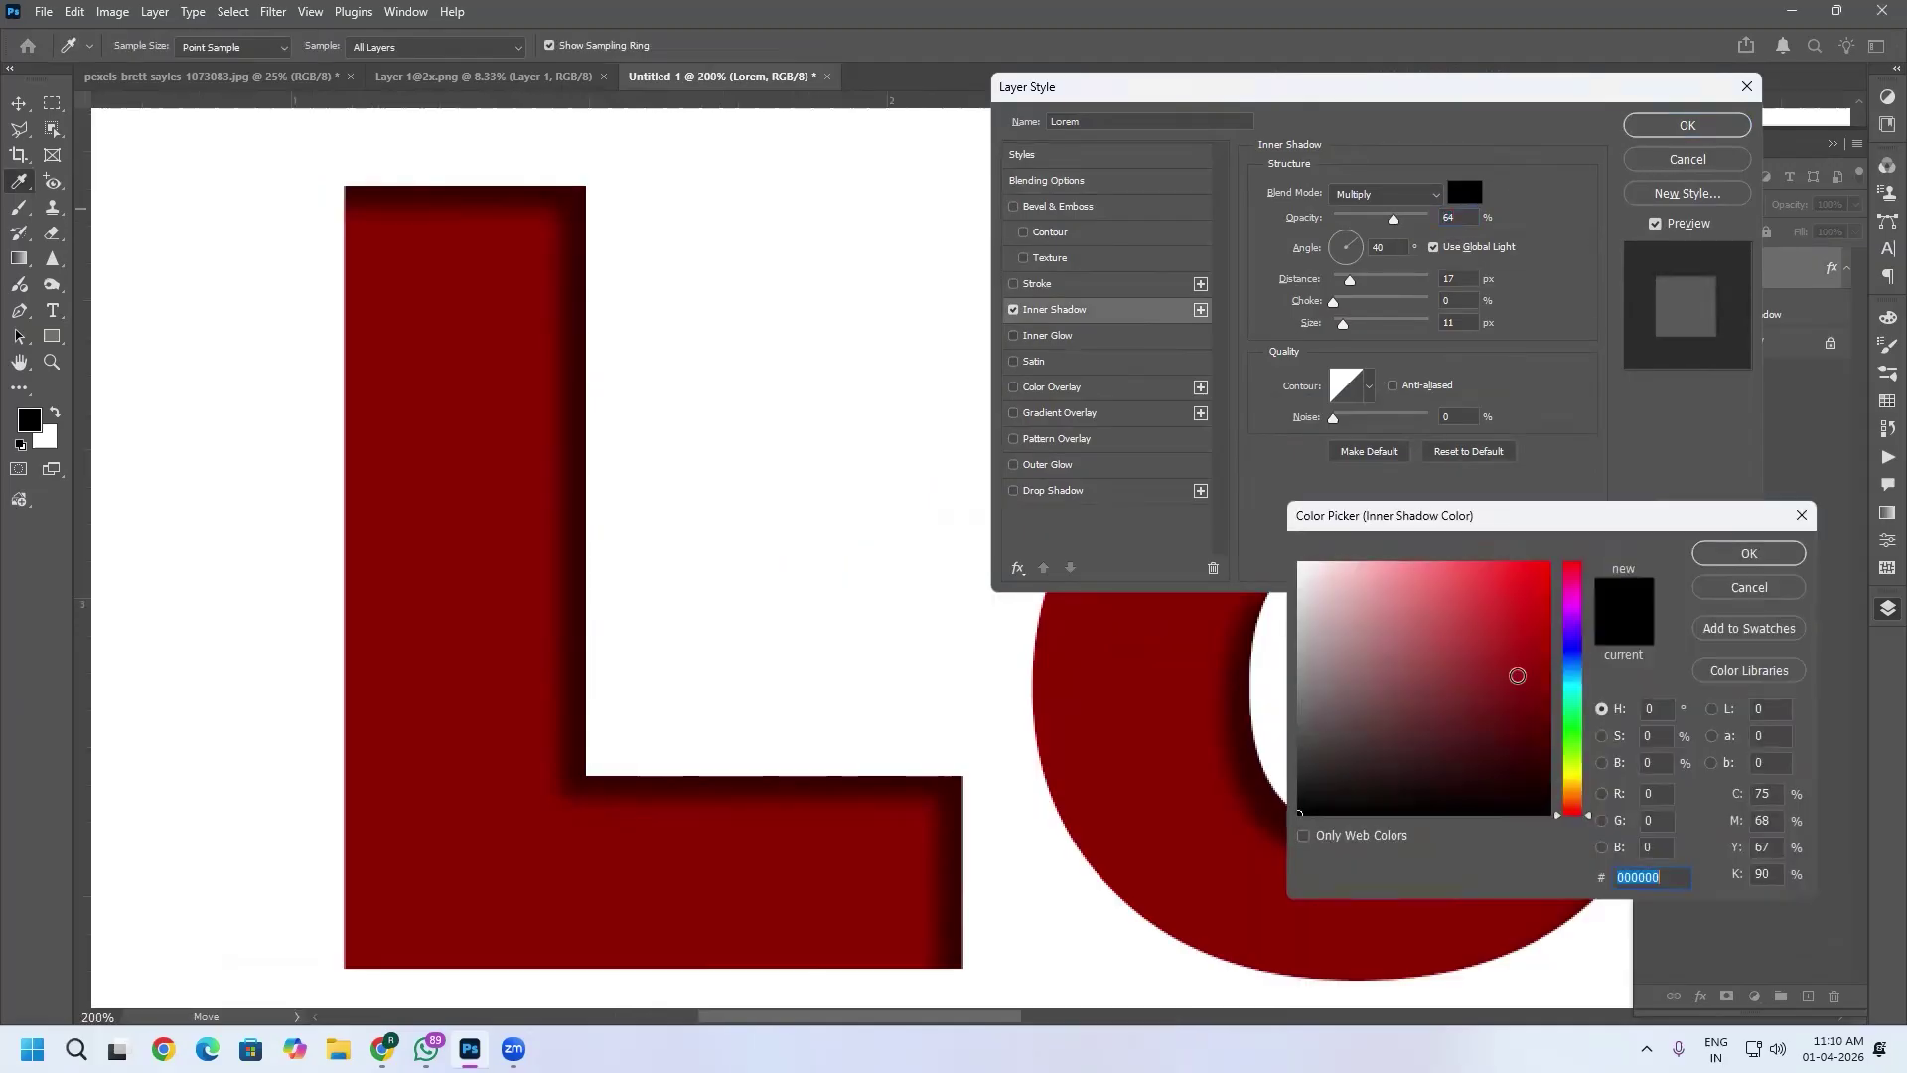
pyautogui.moveTo(1586, 623); pyautogui.dragTo(1586, 591)
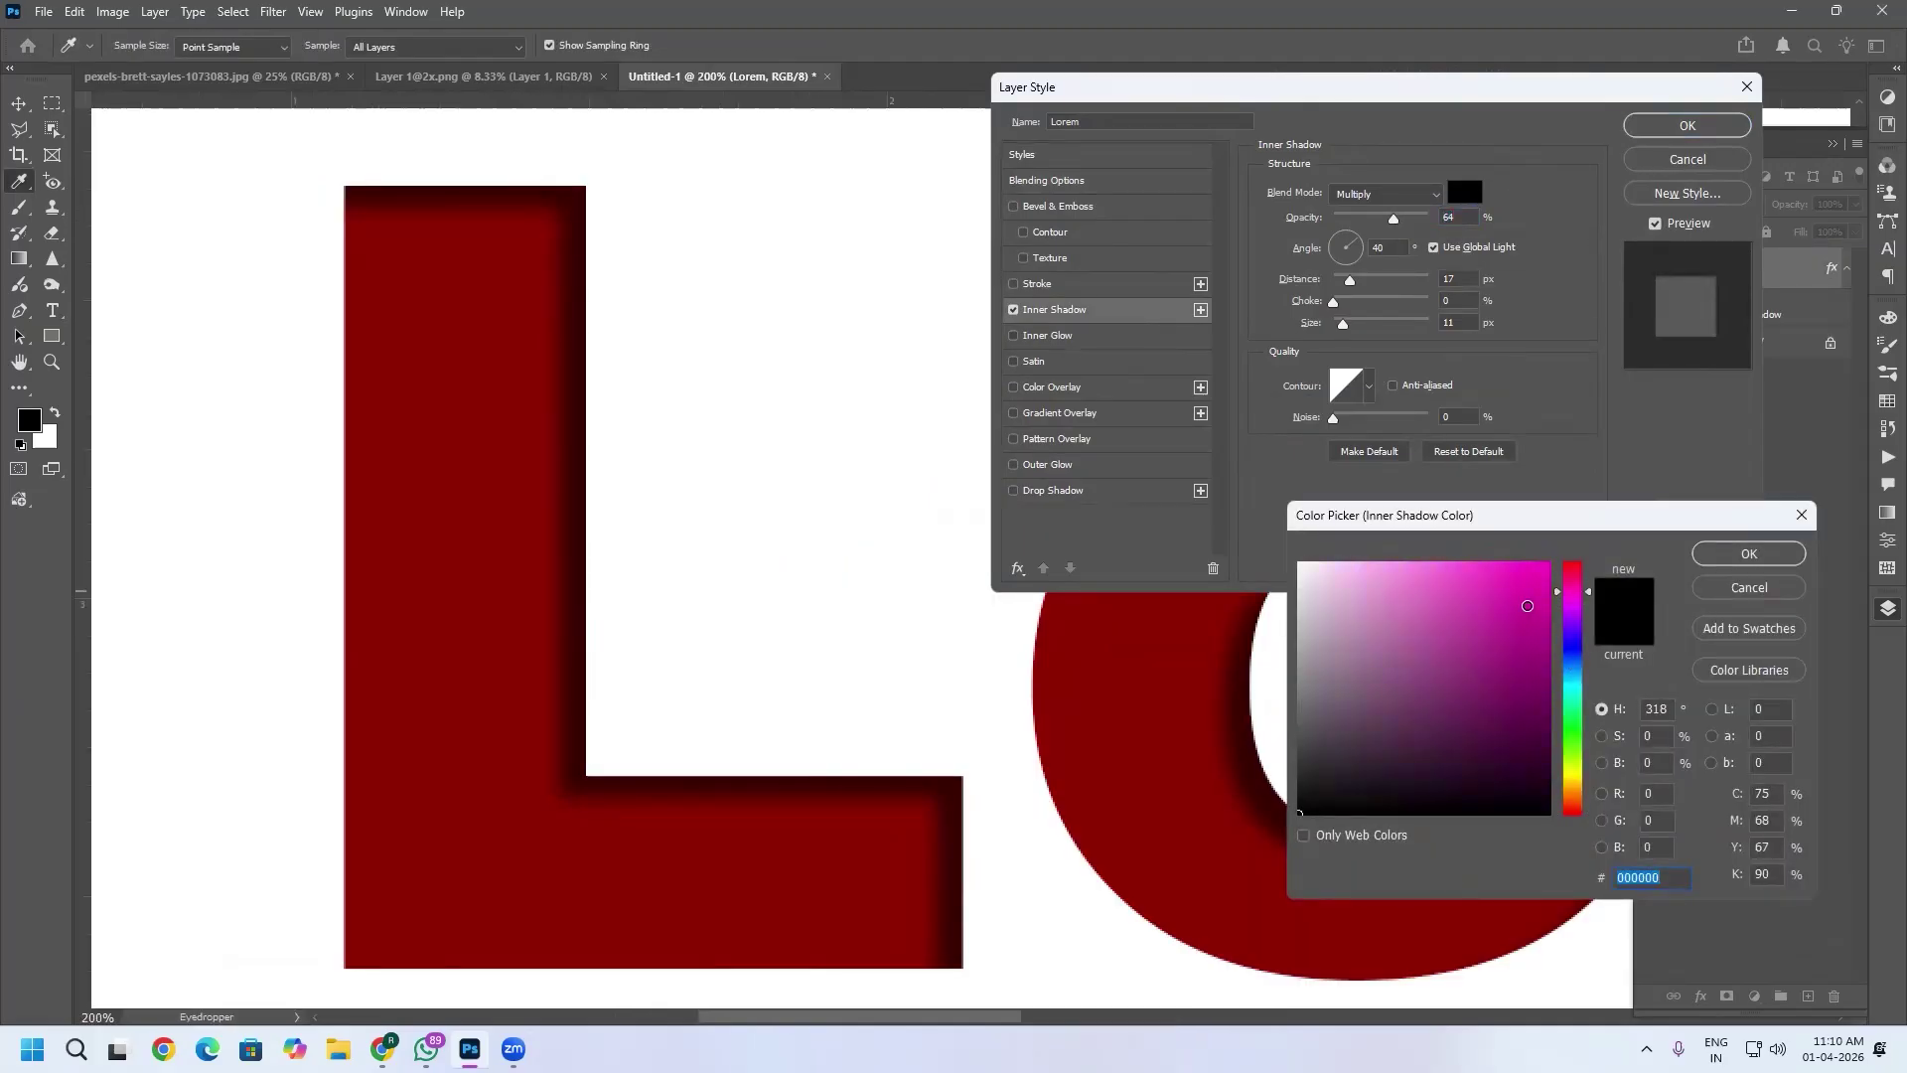
pyautogui.click(1547, 564)
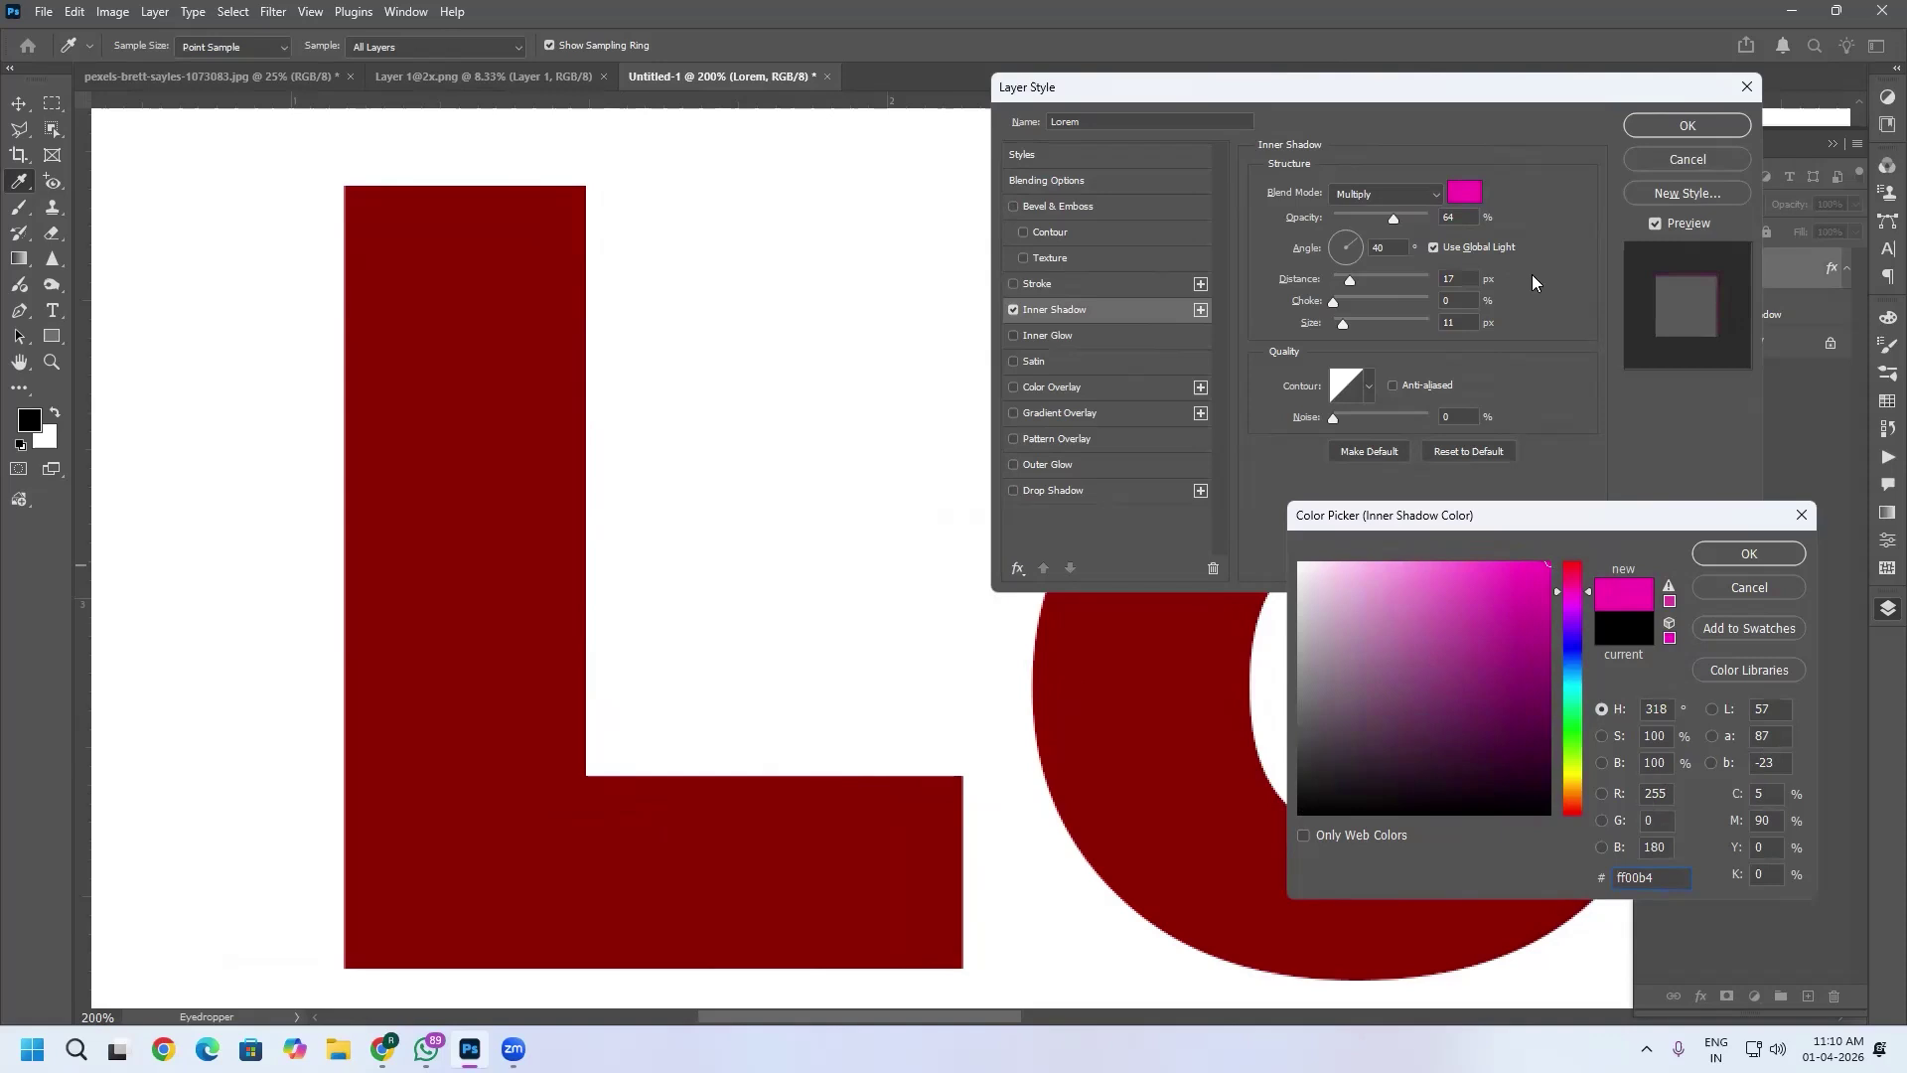
pyautogui.click(1756, 554)
# Set the inner shadow's blend mode to Normal and reposition the shadow to a 51° angle and 24 px distance.
pyautogui.click(1431, 196)
pyautogui.scroll(3, 1432, 198)
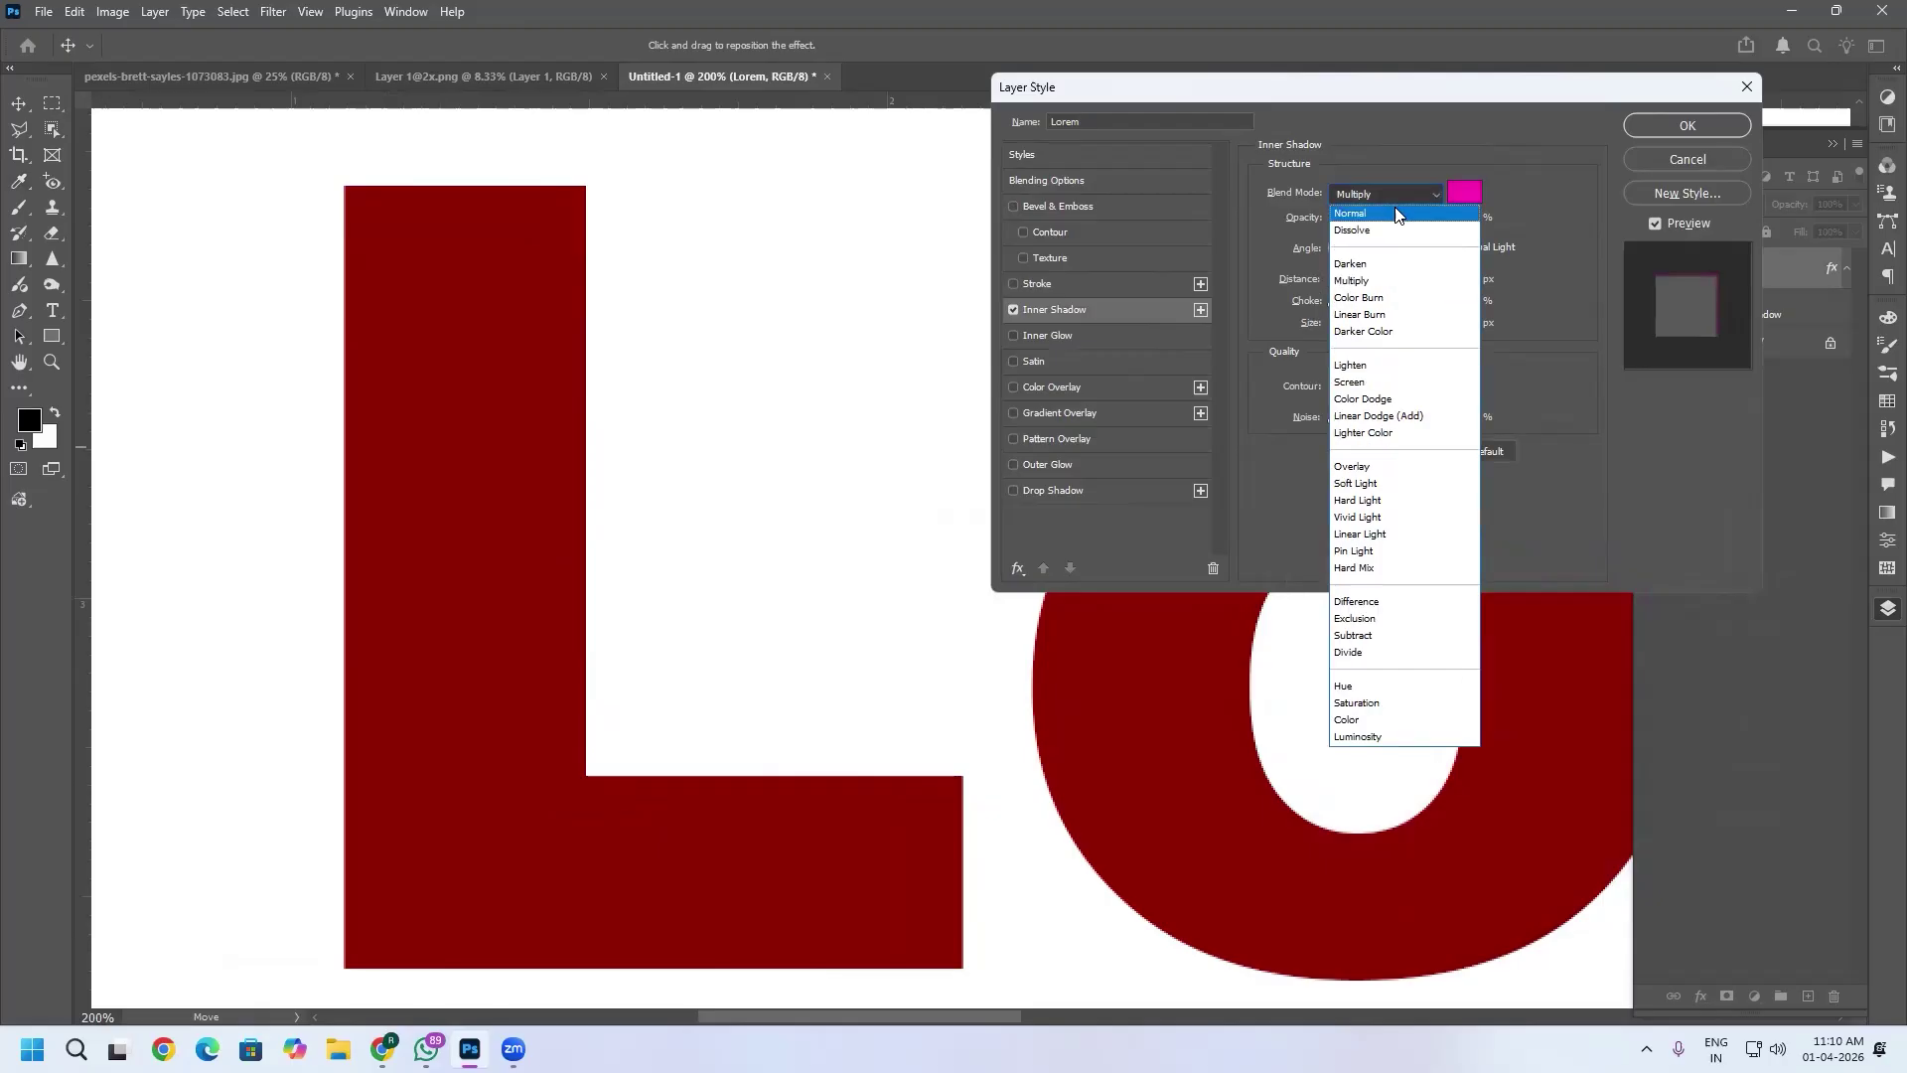
pyautogui.click(1394, 210)
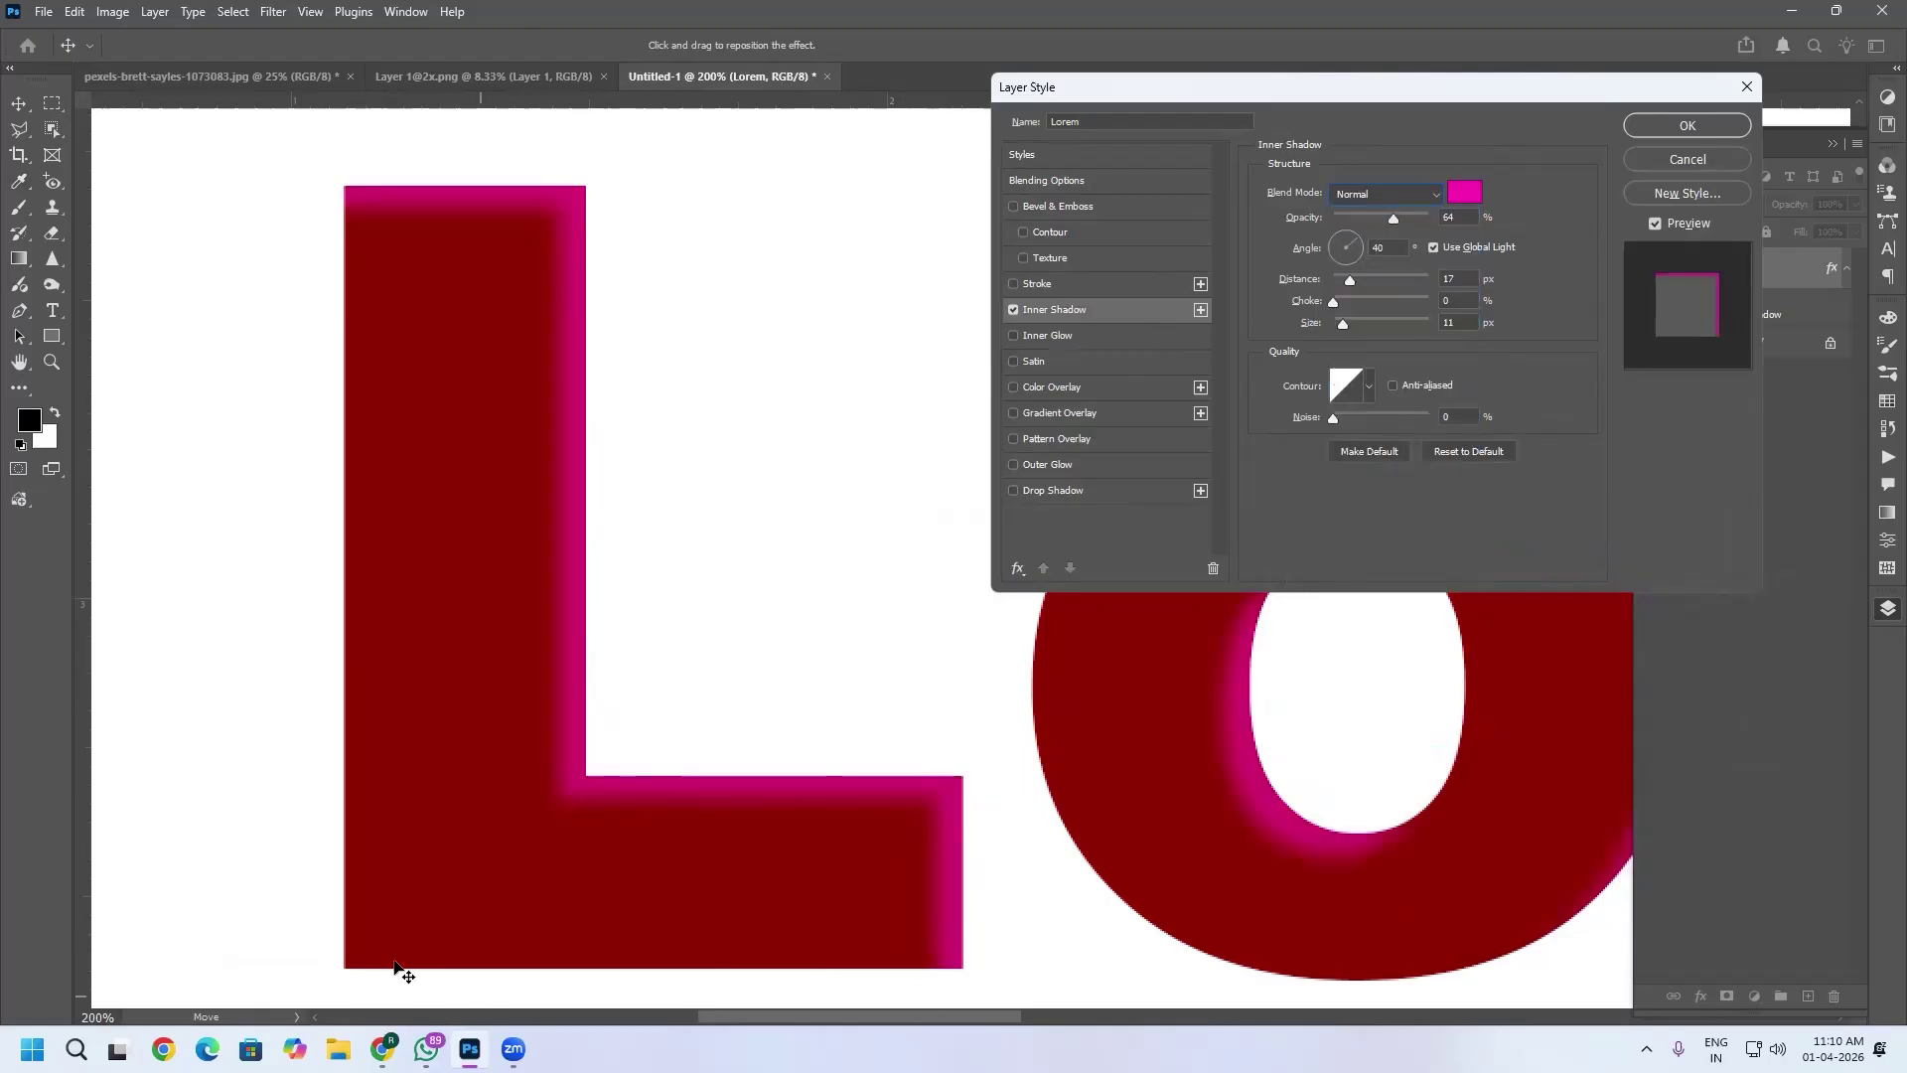
pyautogui.moveTo(557, 753)
pyautogui.mouseDown()
pyautogui.moveTo(549, 791)
pyautogui.moveTo(563, 772)
pyautogui.mouseUp()
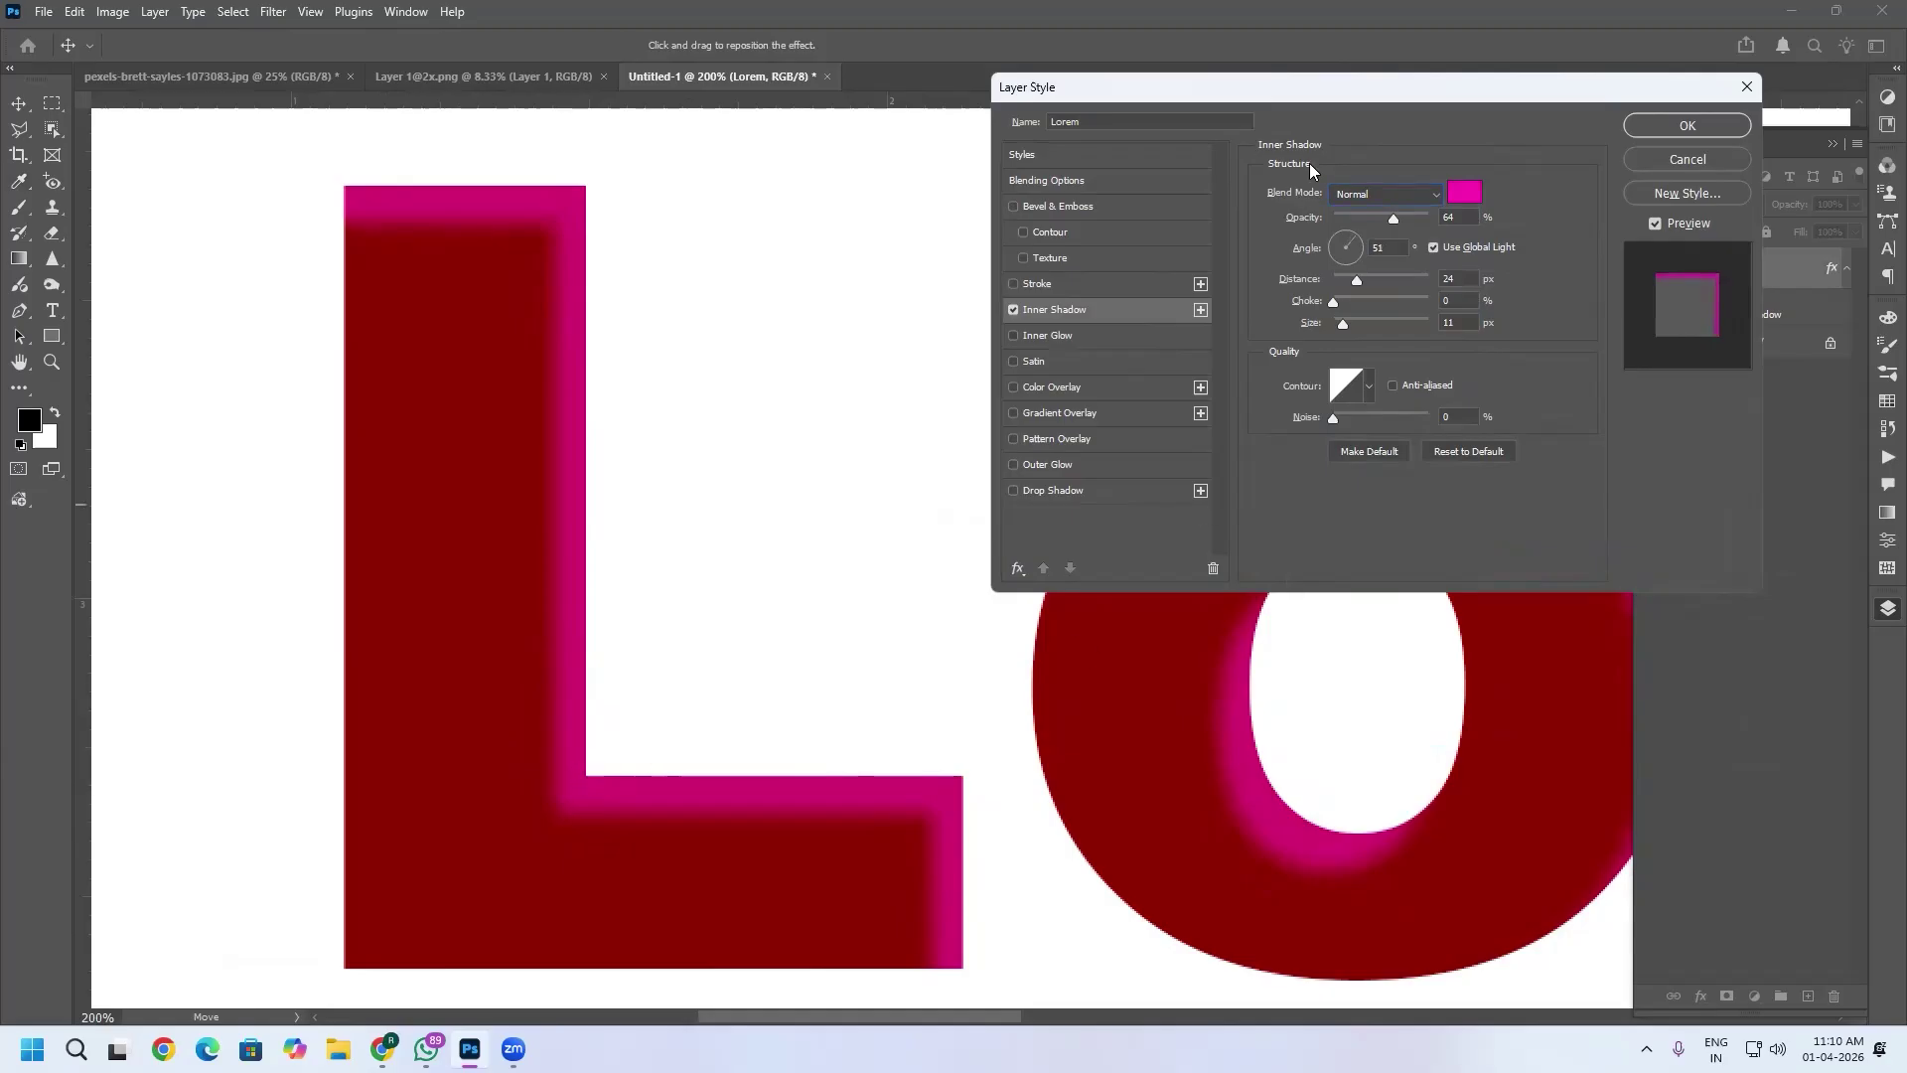
# Set the inner shadow's color to black 000000, with 44% opacity, 33° angle, 20 px distance, 21% choke and 16 px size.
pyautogui.click(1465, 192)
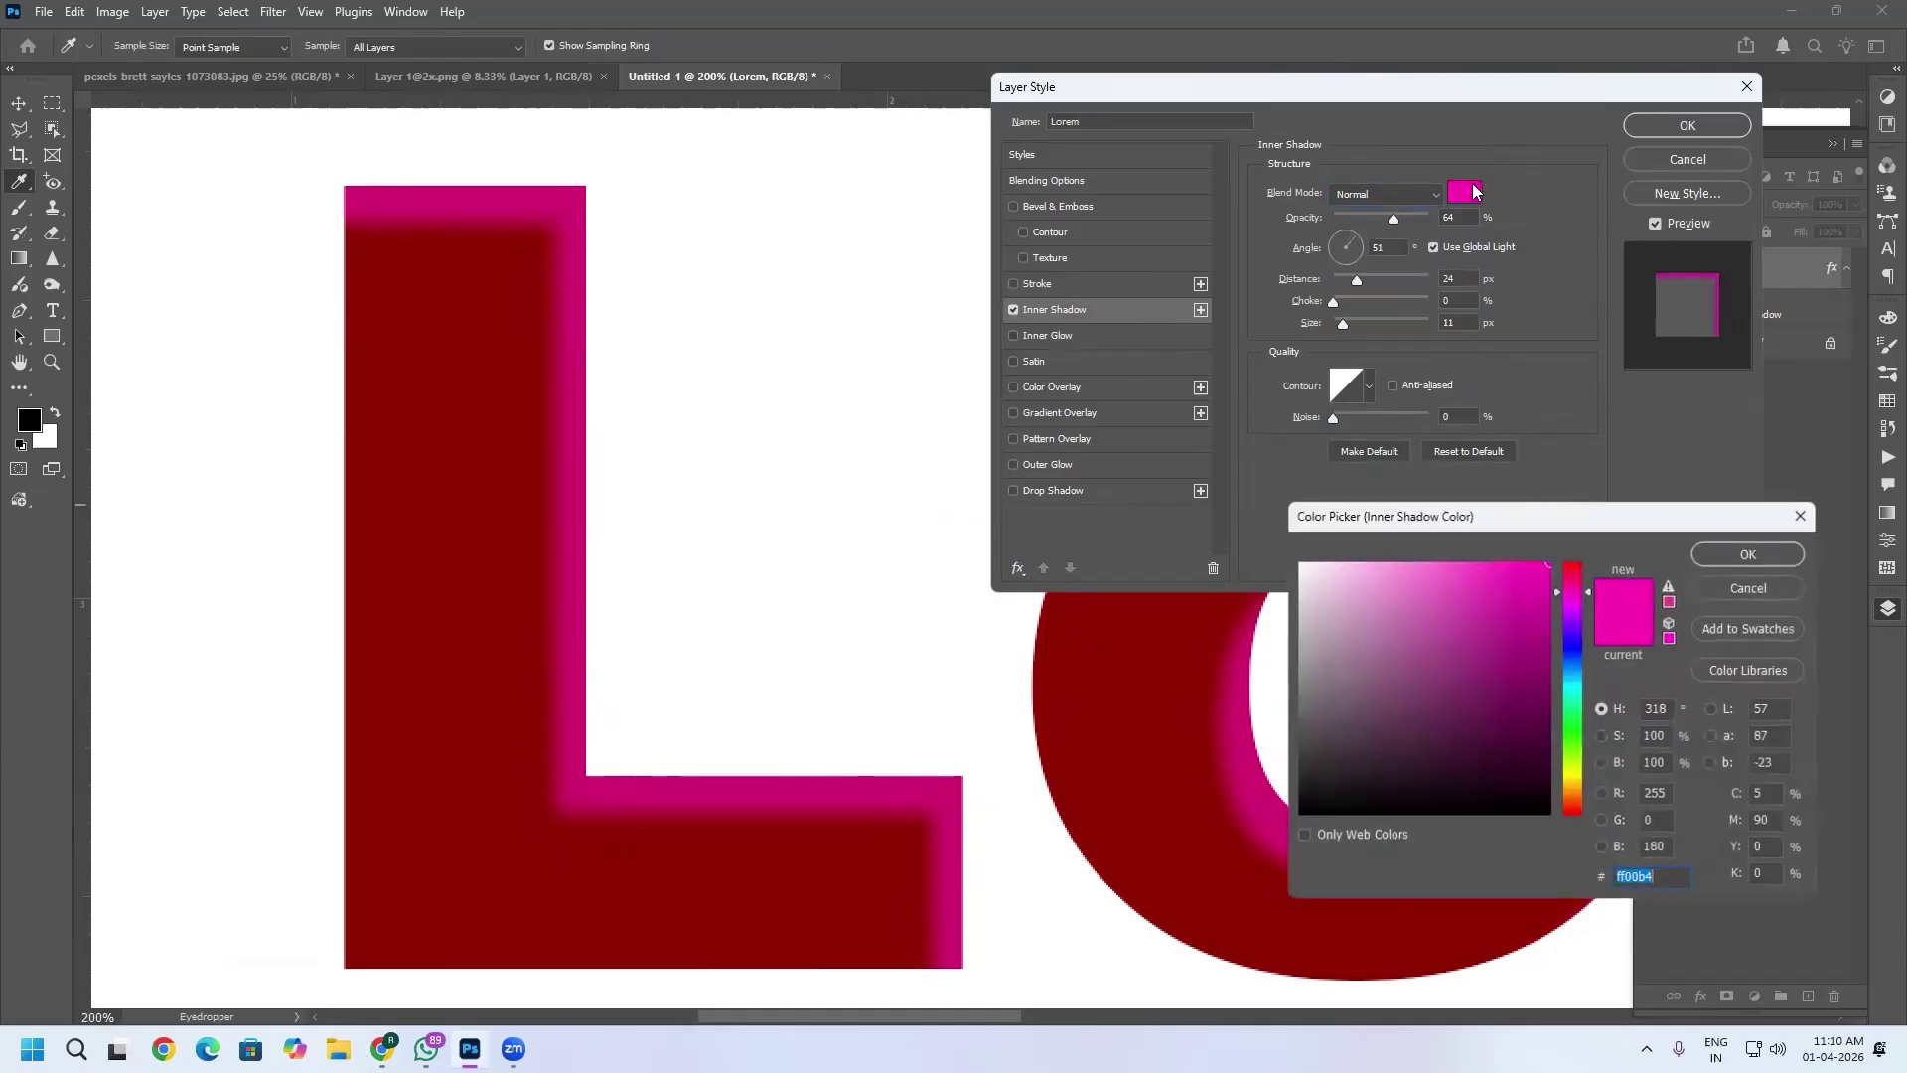
pyautogui.write('000000')
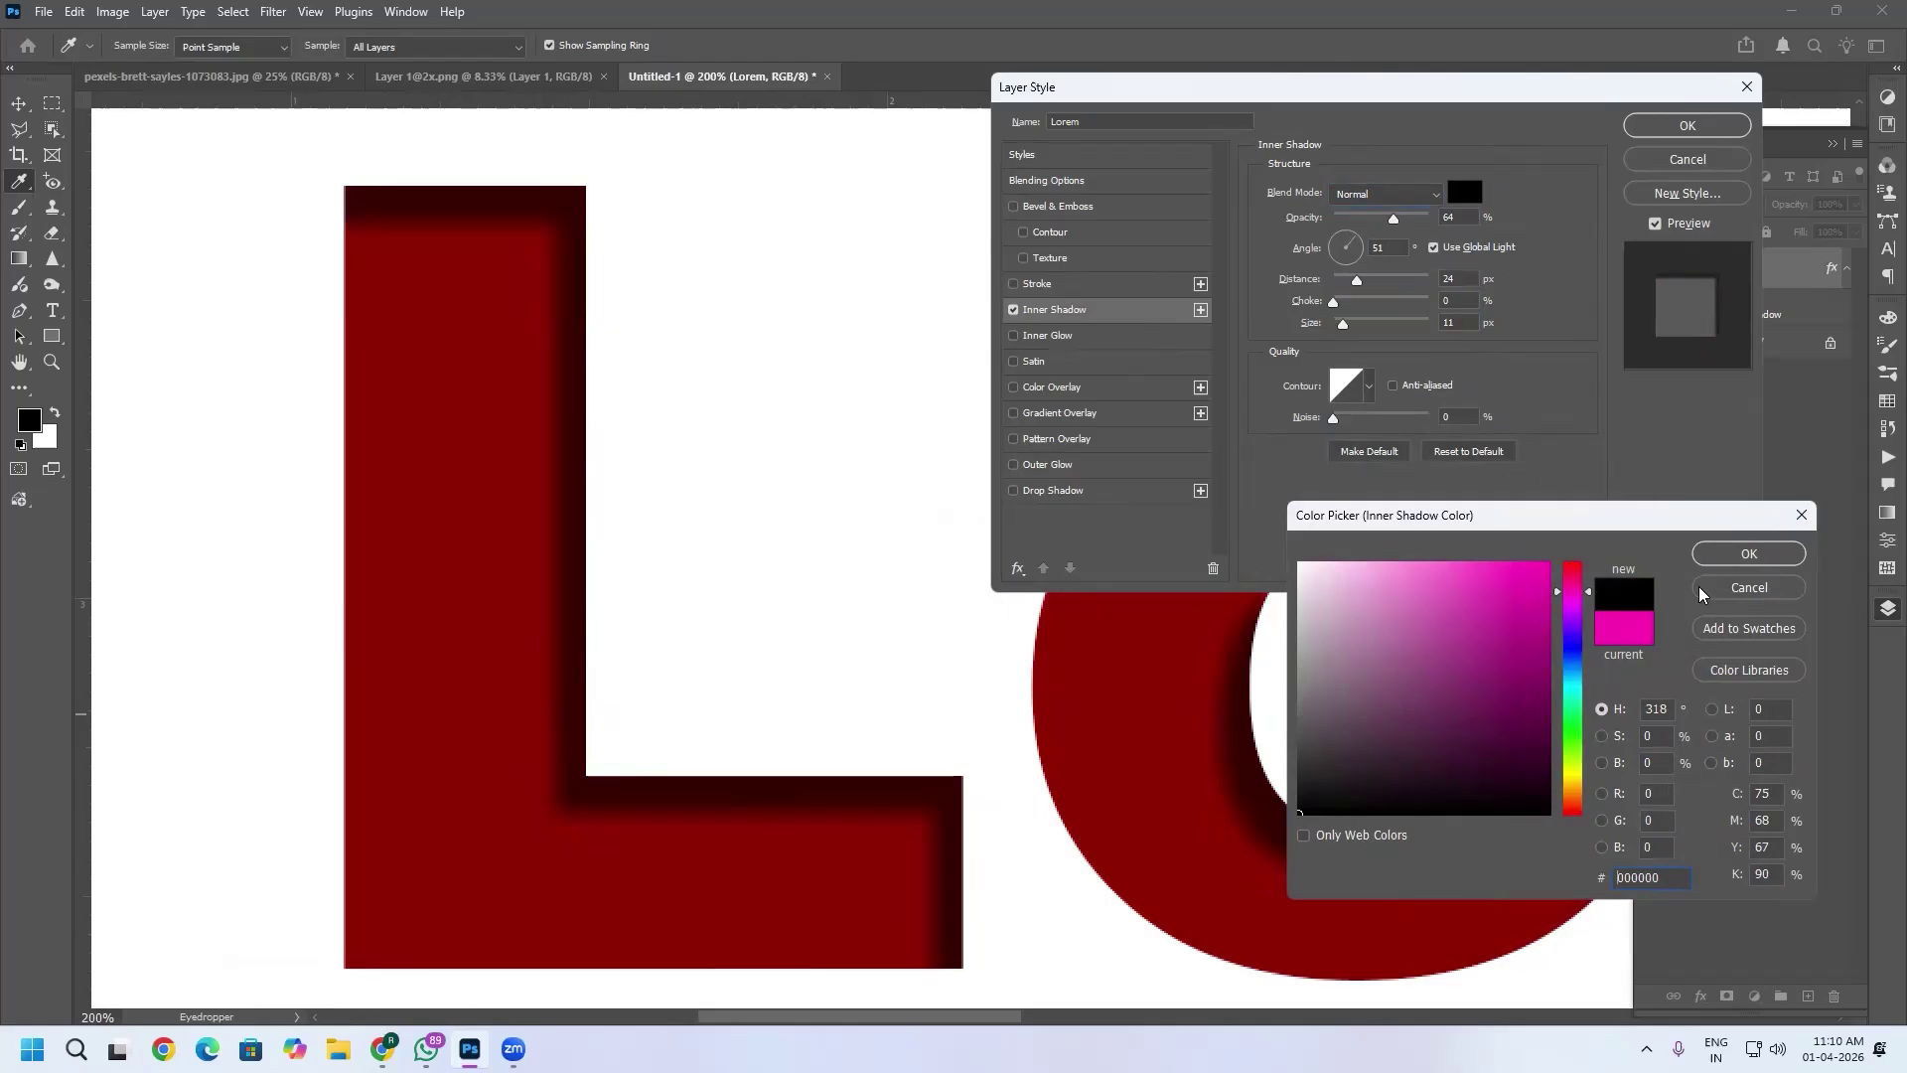
pyautogui.click(1749, 553)
pyautogui.moveTo(1392, 218); pyautogui.dragTo(1347, 332)
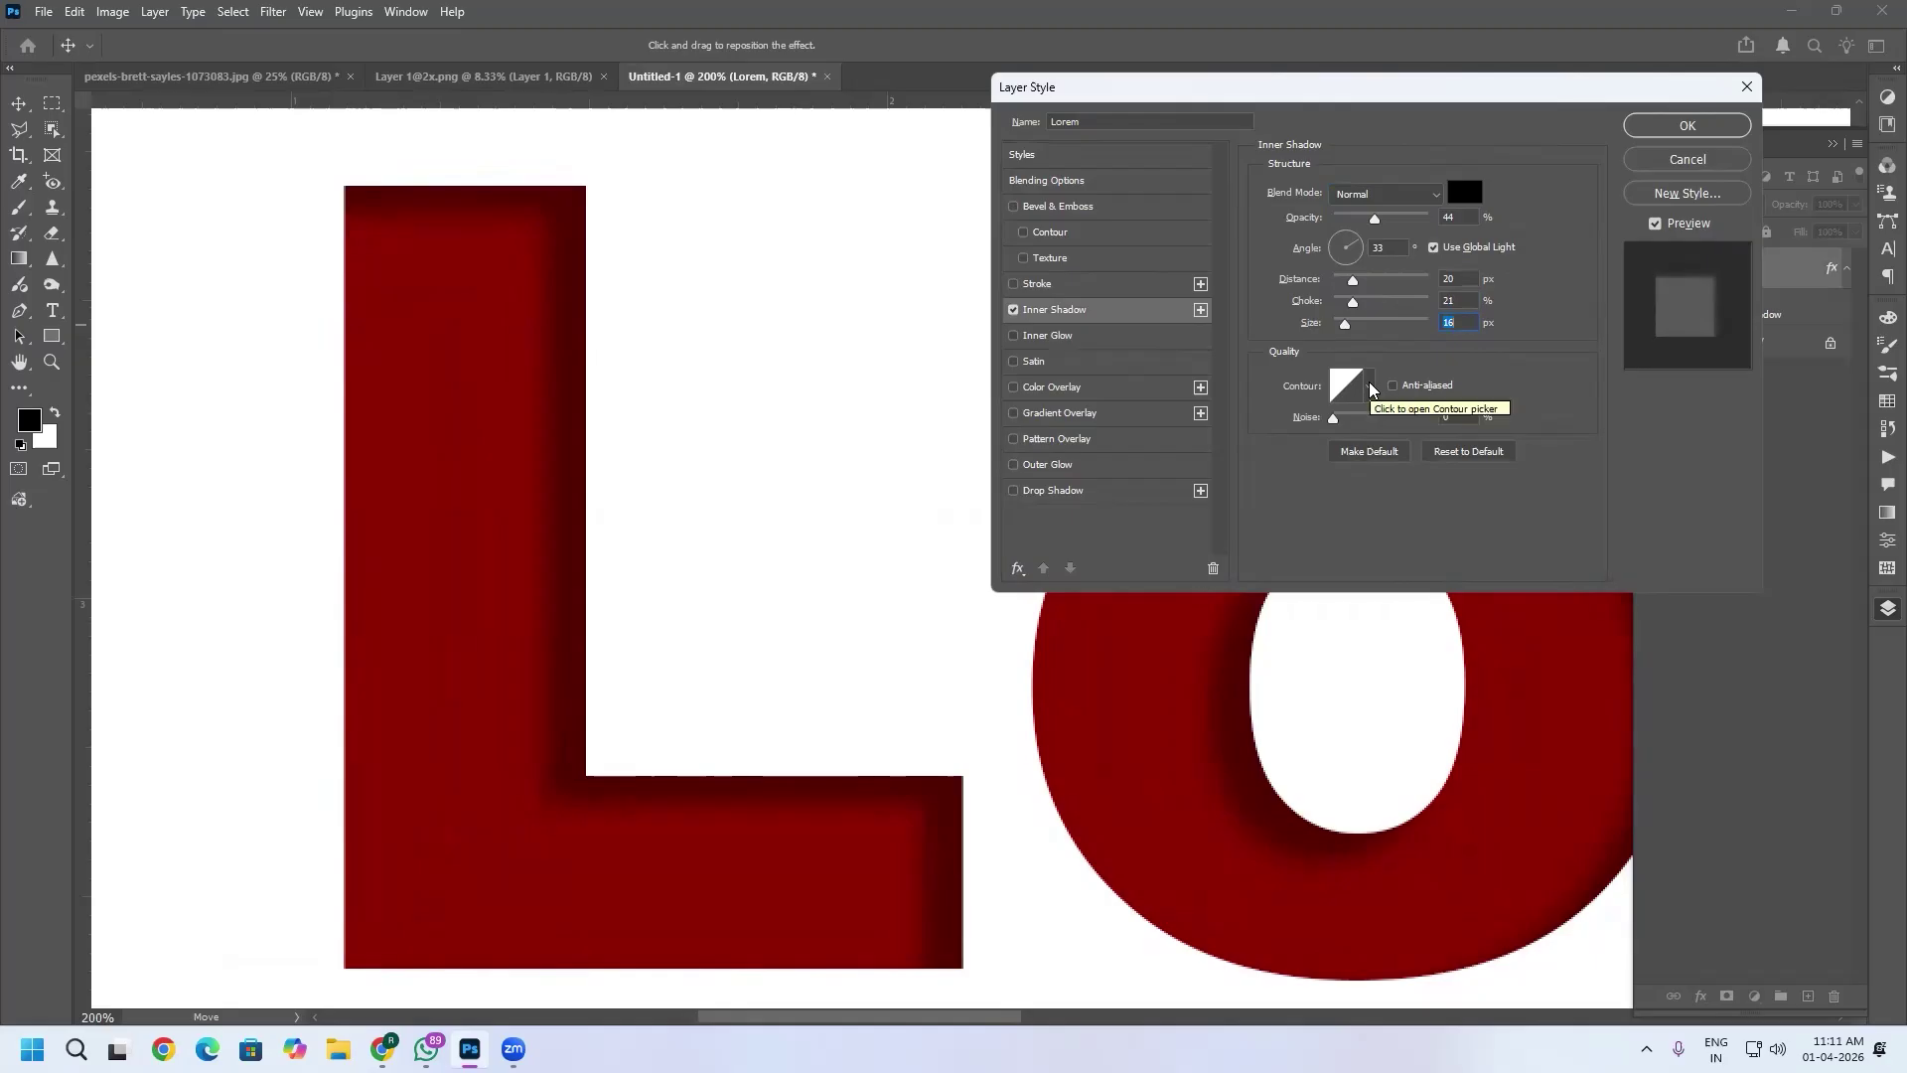
# Try several contour presets on the inner shadow, ending with the last preset in the list.
pyautogui.click(1370, 388)
pyautogui.click(1279, 439)
pyautogui.click(1311, 443)
pyautogui.click(1342, 443)
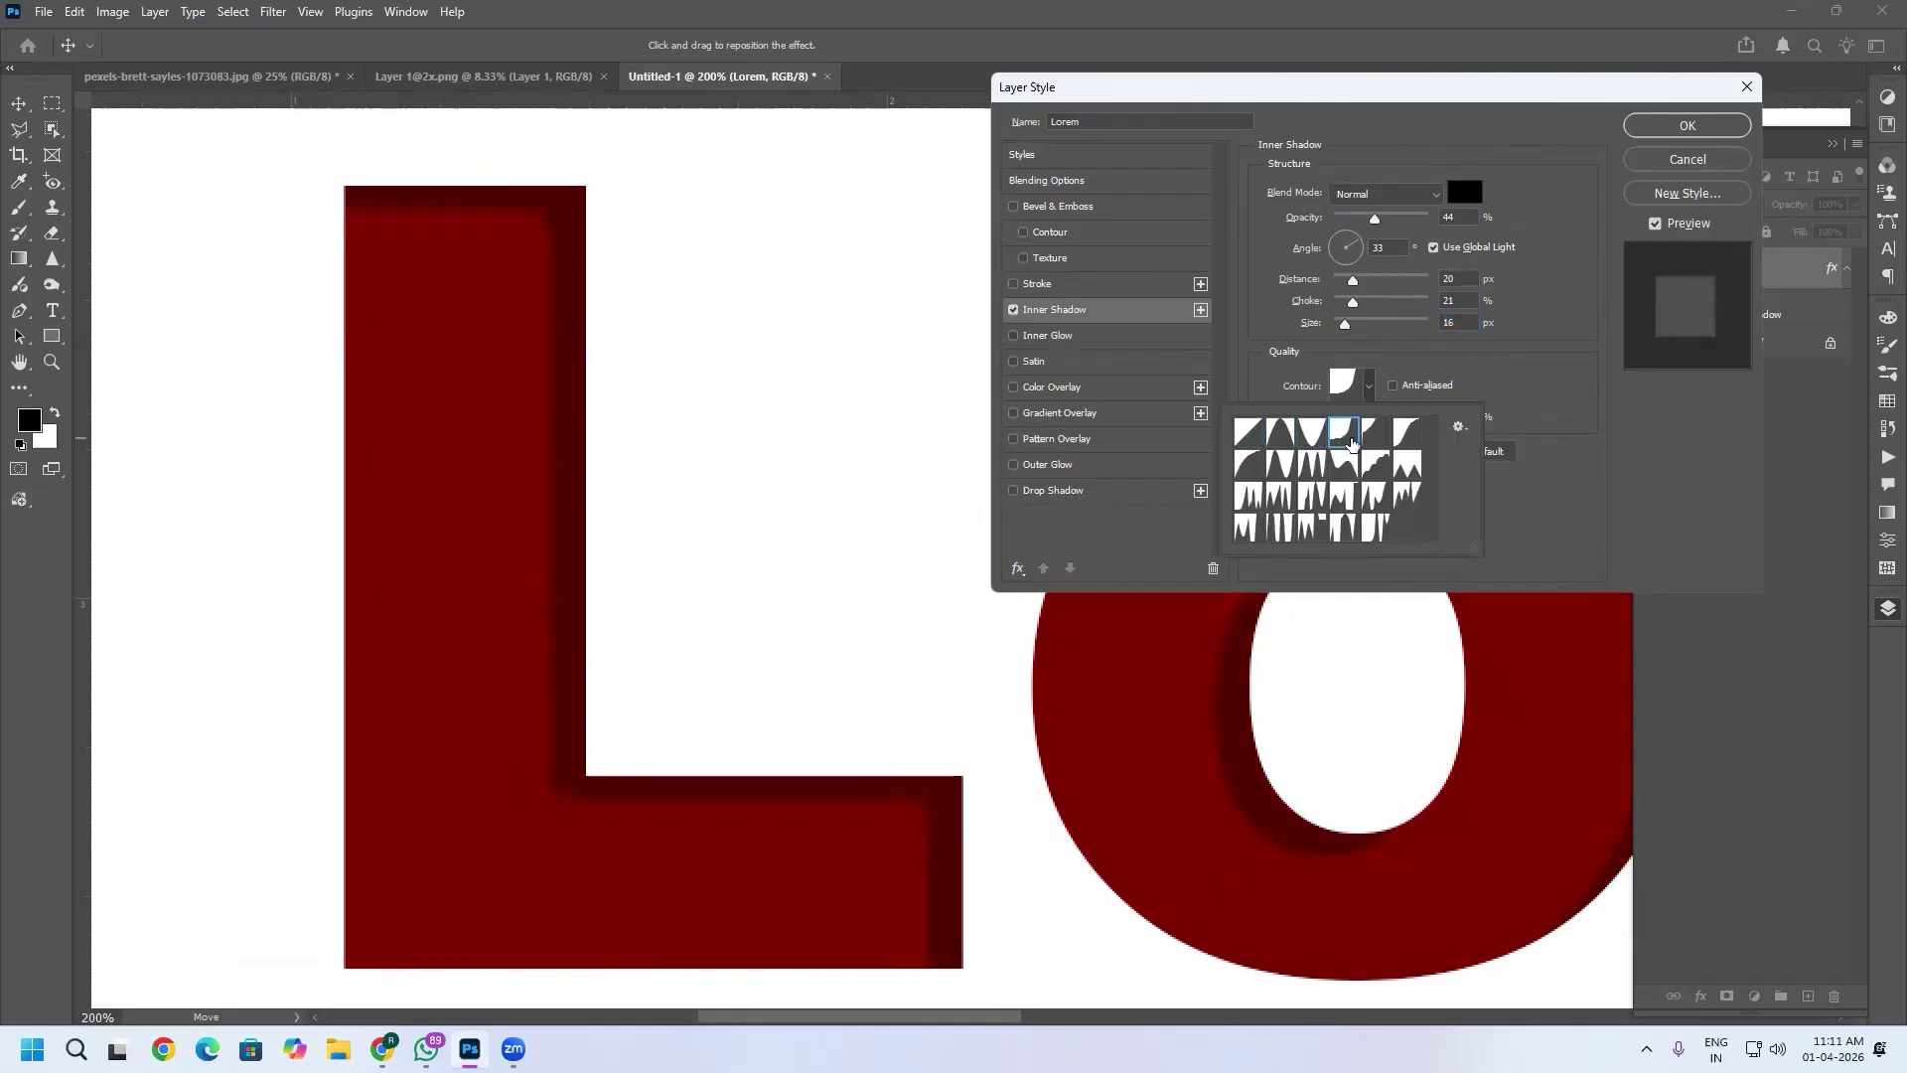
pyautogui.click(1364, 440)
pyautogui.click(1407, 433)
pyautogui.click(1376, 529)
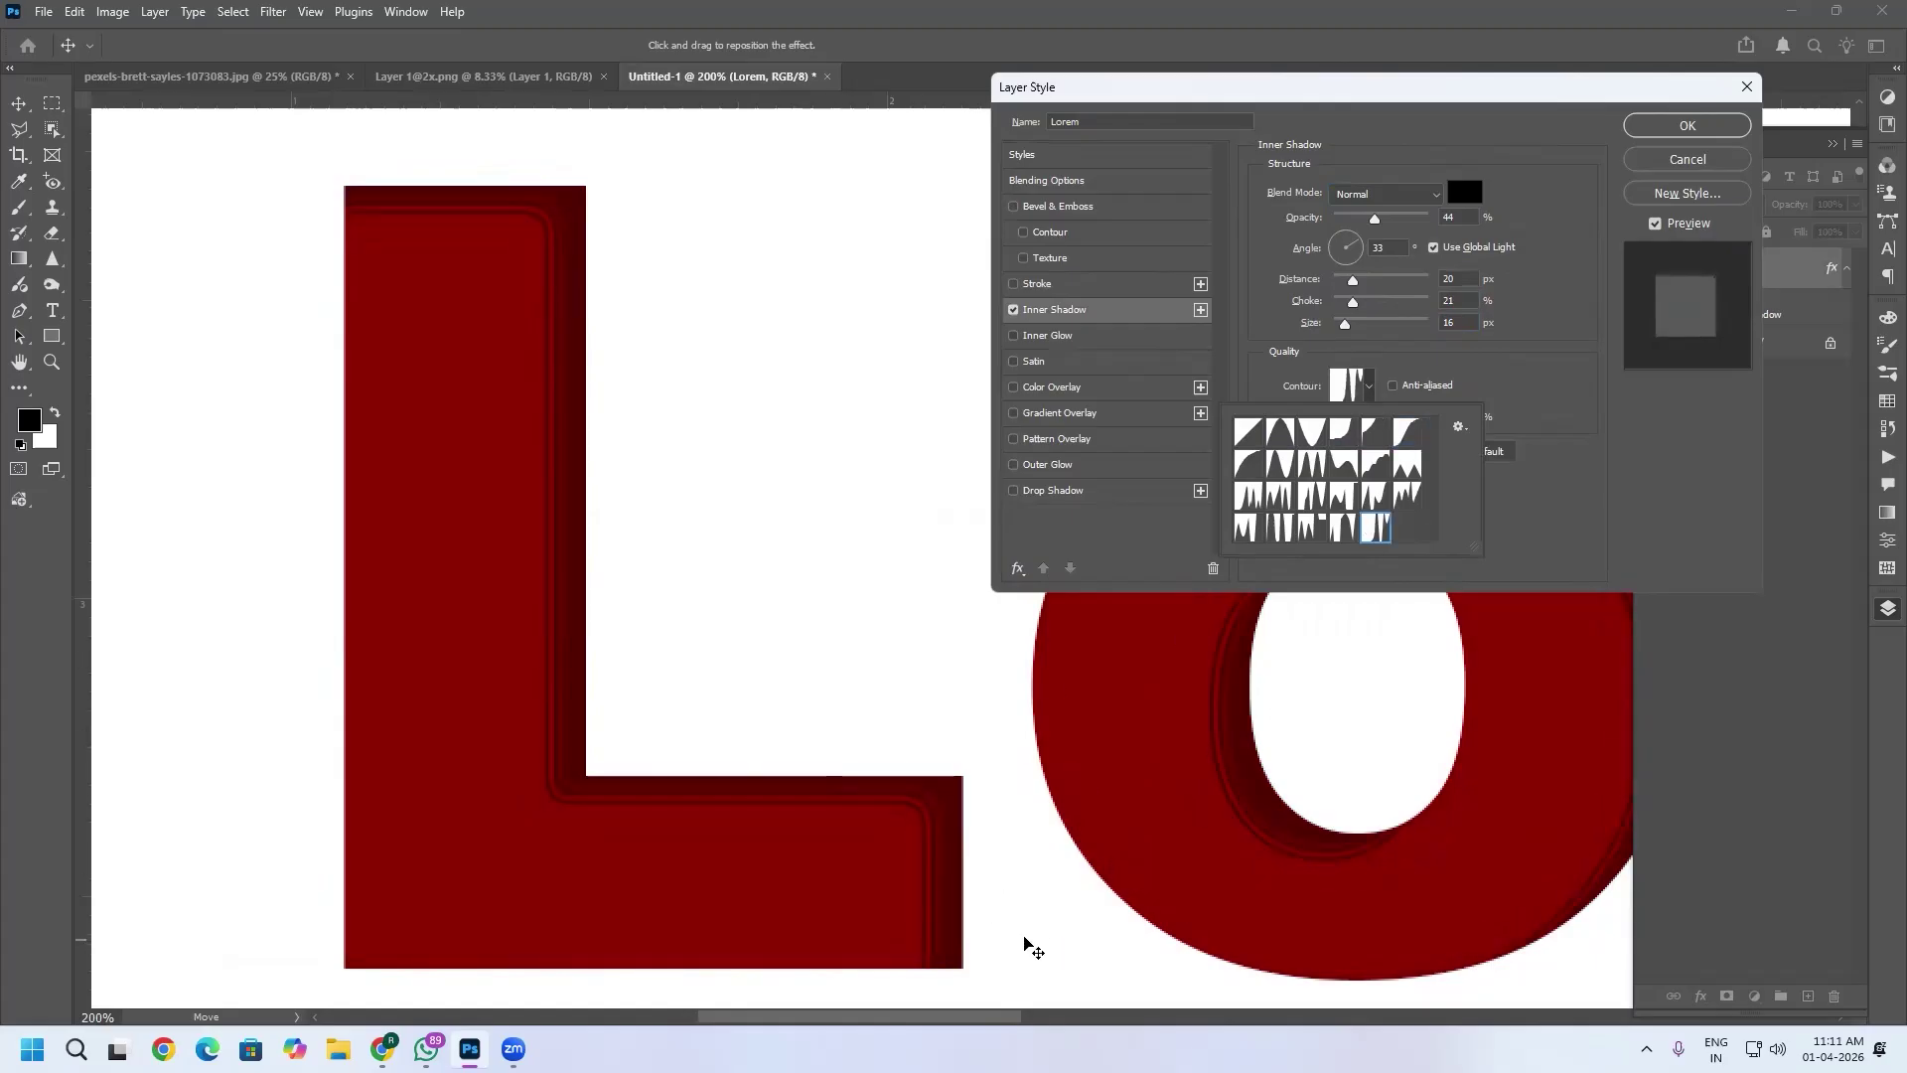
# Enable anti-aliasing for the inner shadow and return its contour to the straight diagonal first preset.
pyautogui.click(1557, 375)
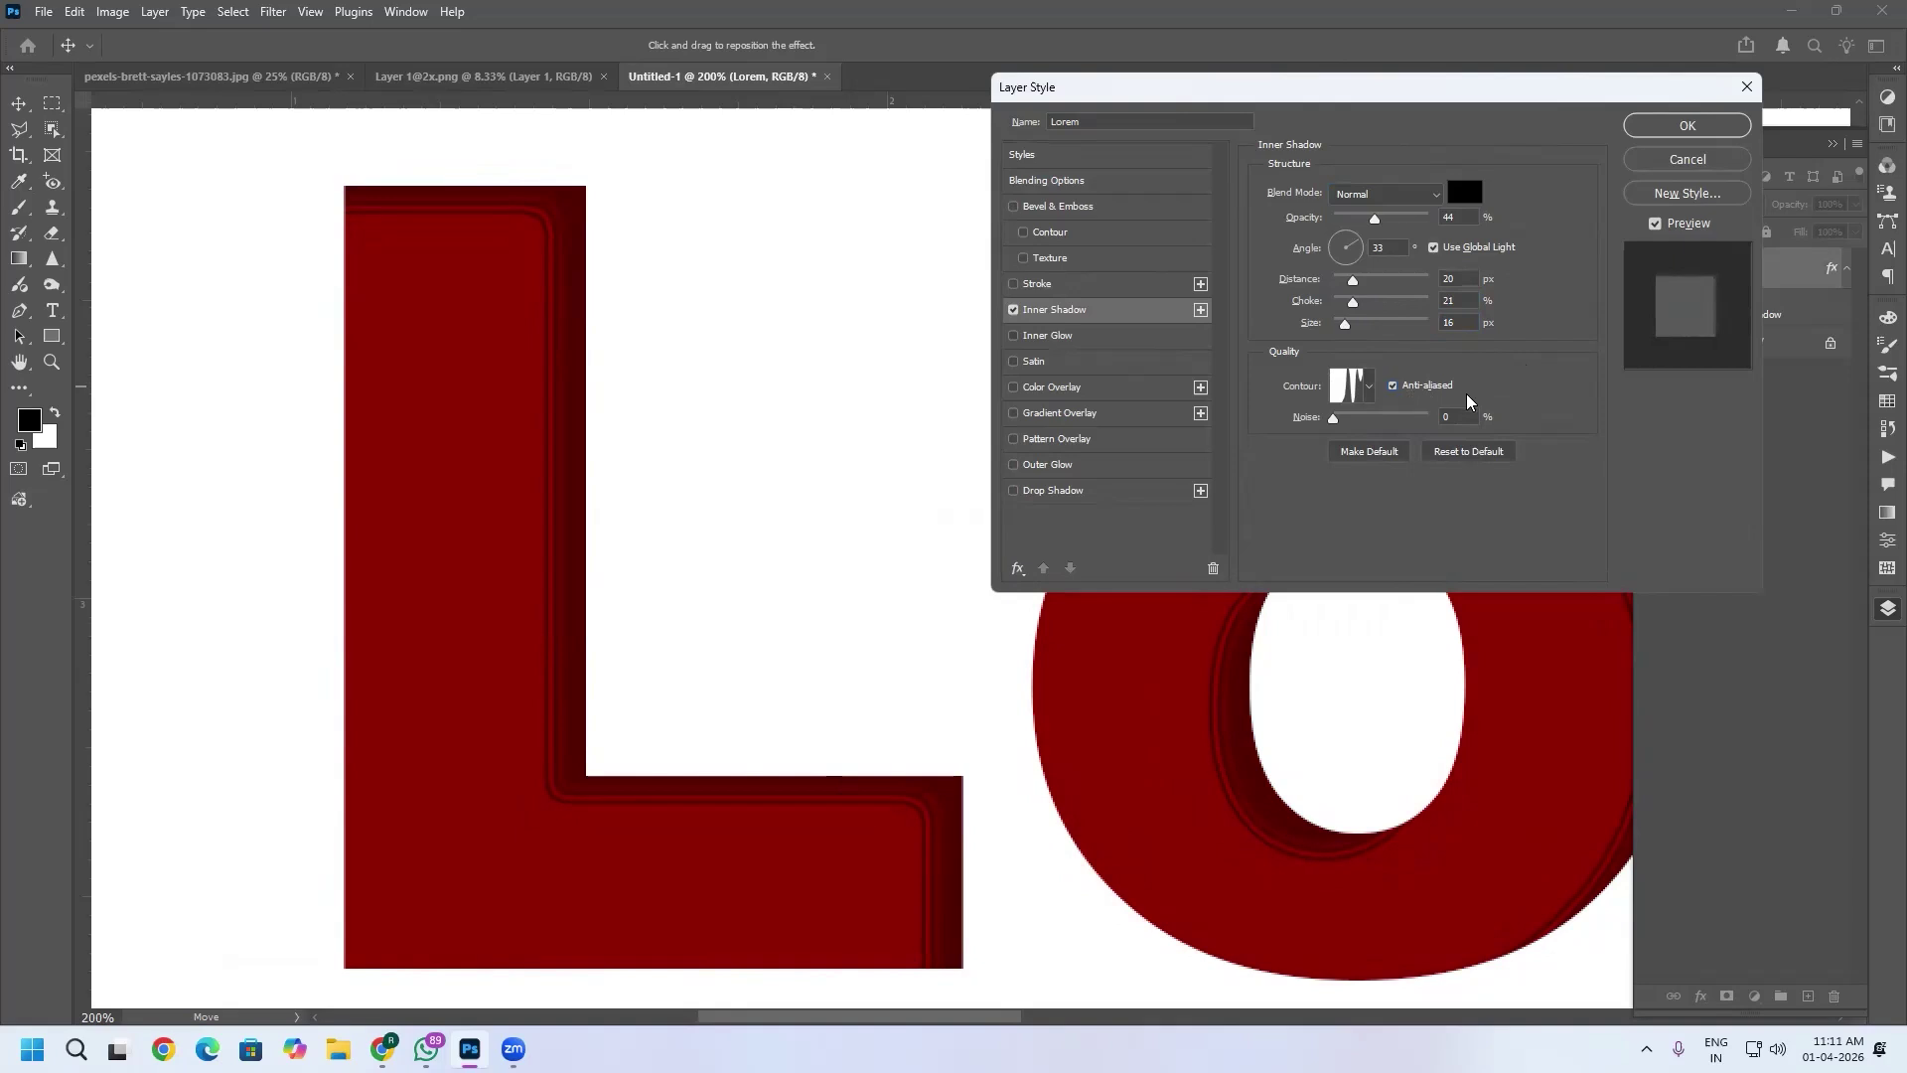
pyautogui.click(1368, 390)
pyautogui.click(1244, 439)
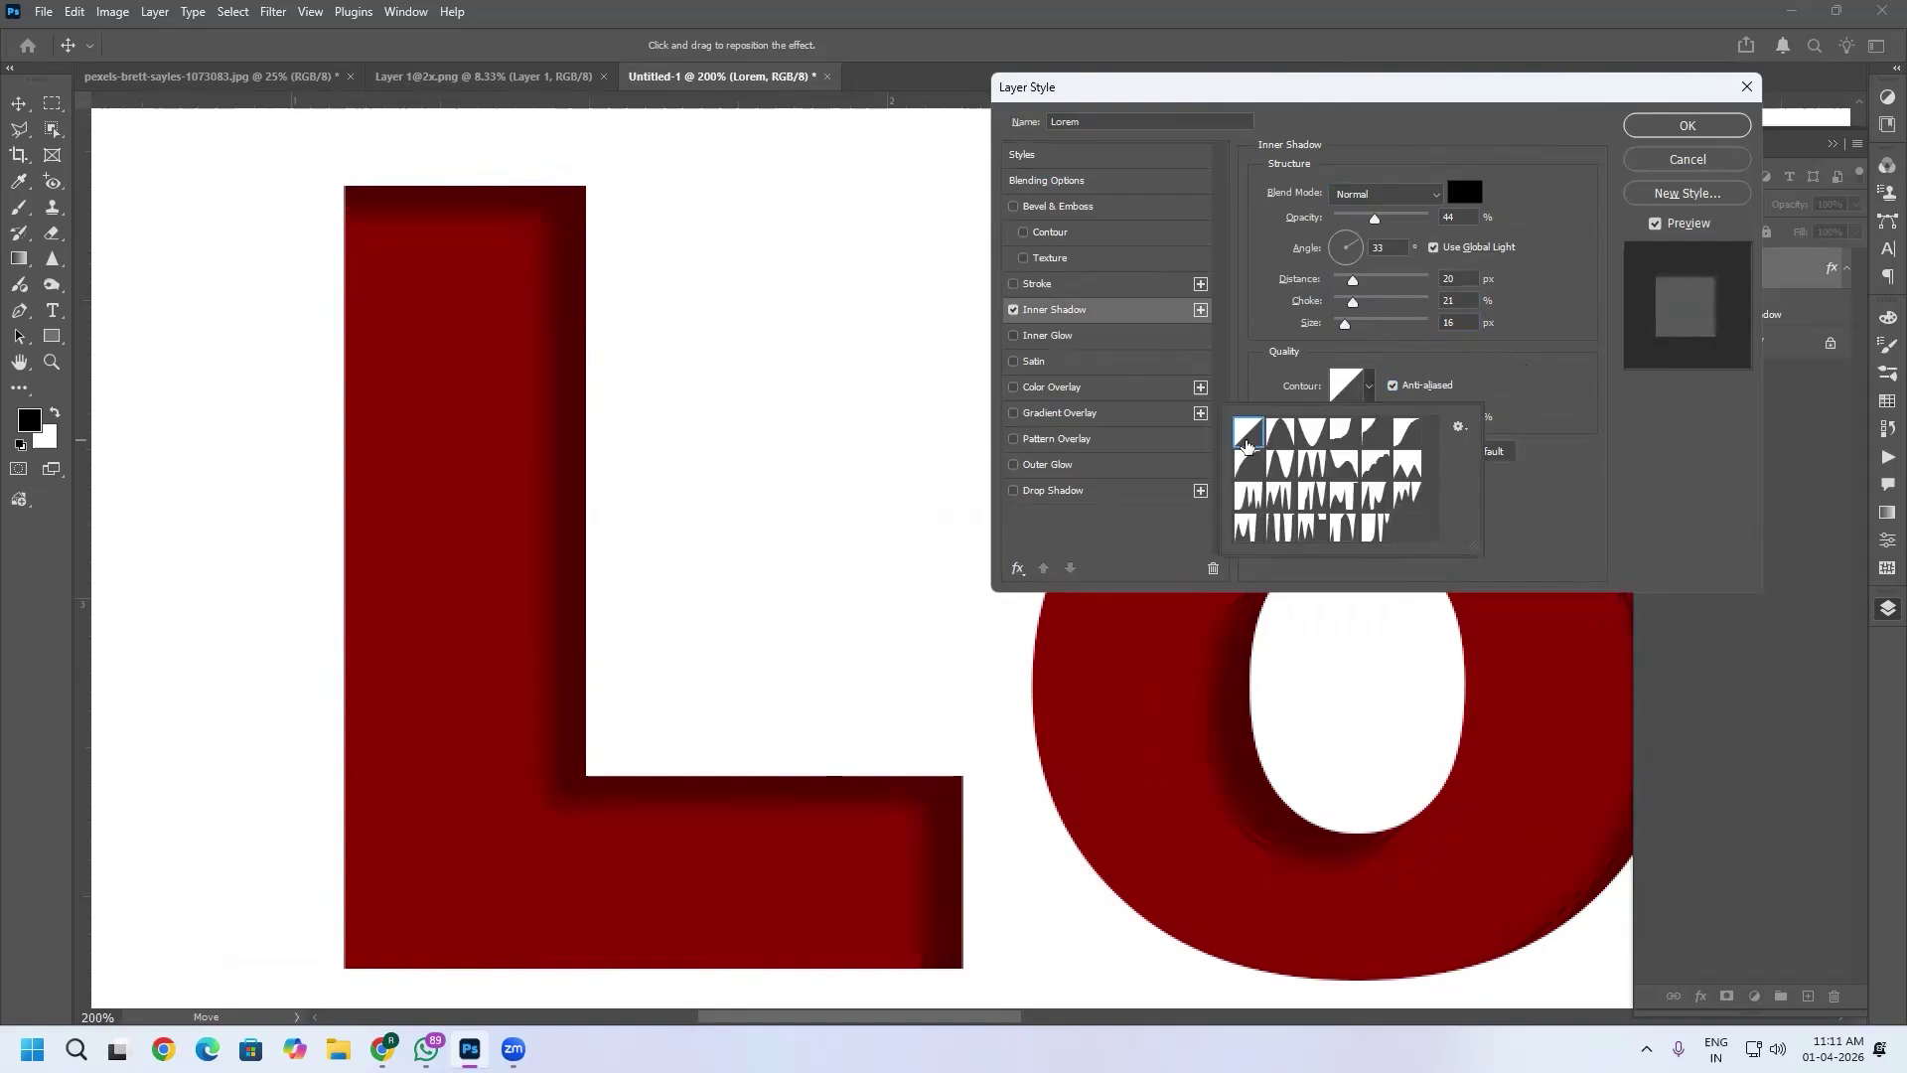
pyautogui.click(1576, 406)
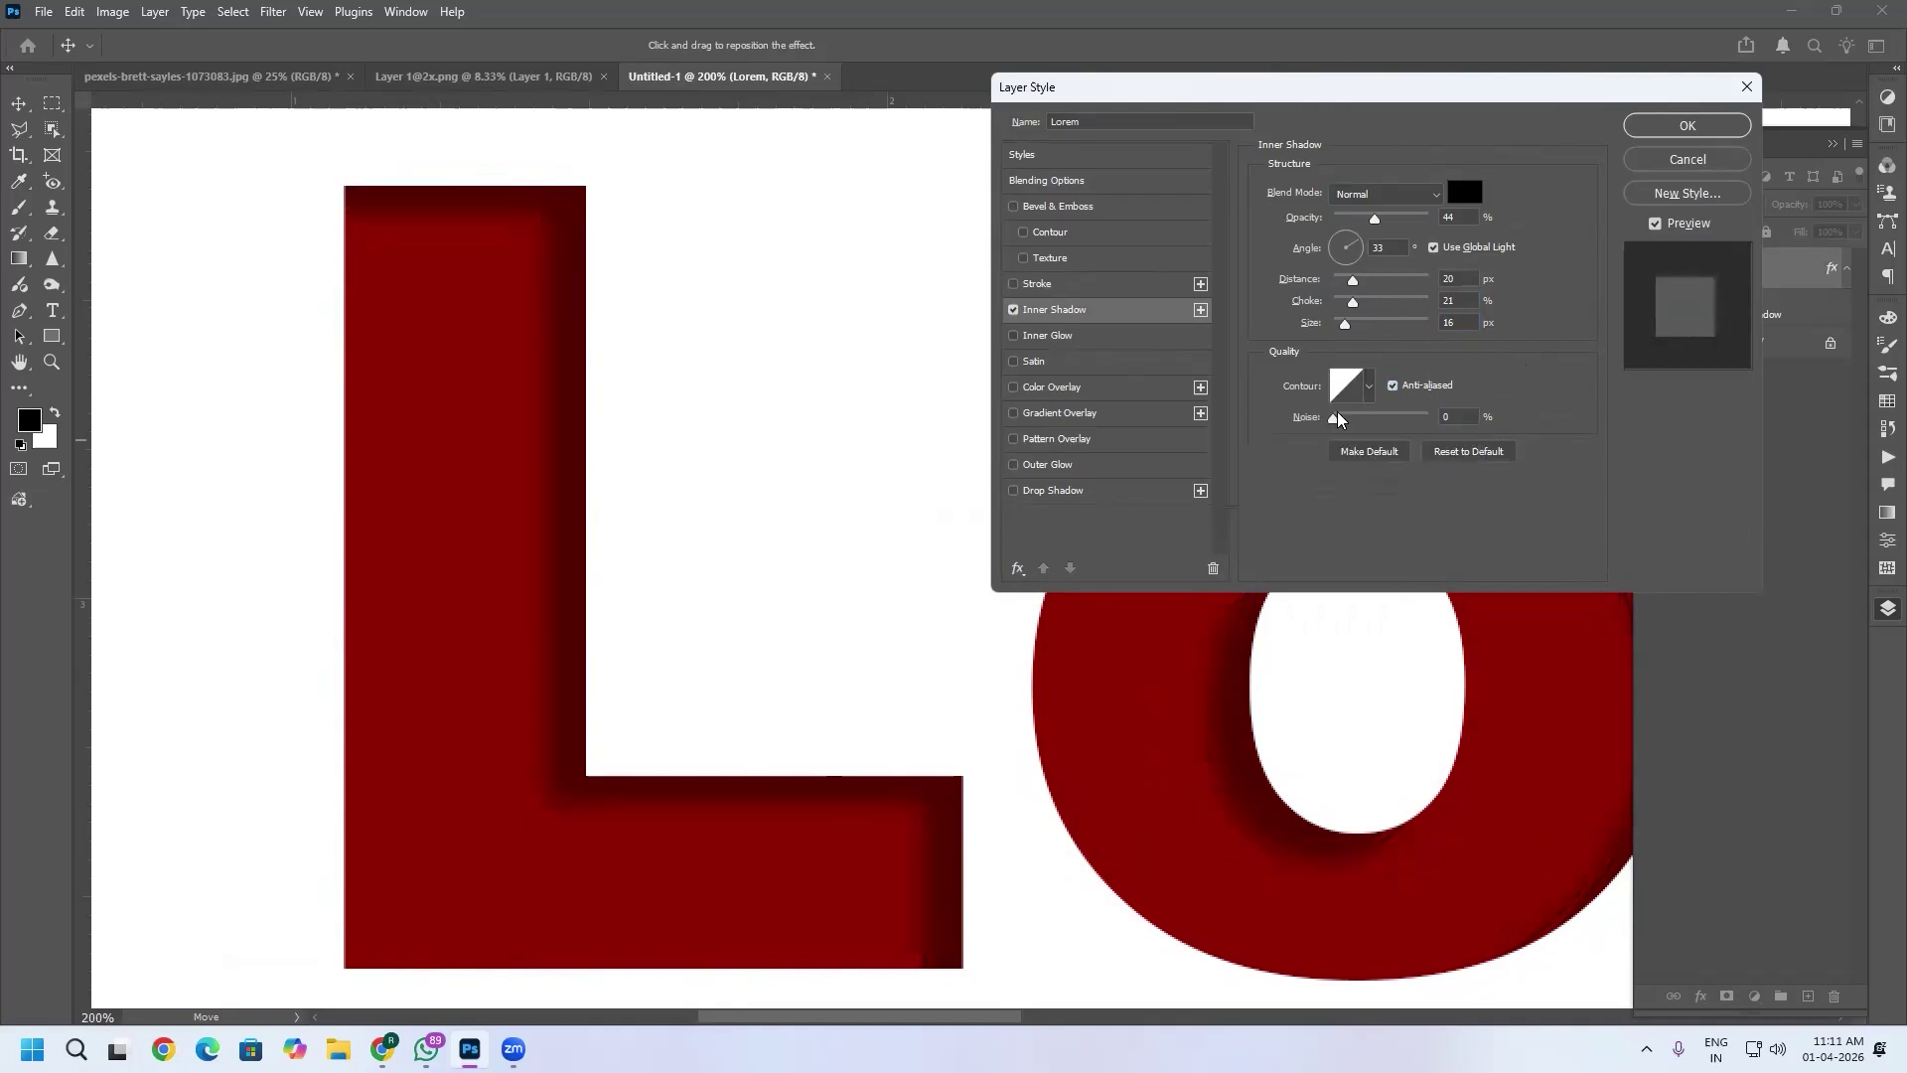
# Try adding noise to the inner shadow, bring the noise back down, and turn the Inner Shadow effect off.
pyautogui.moveTo(1334, 424); pyautogui.dragTo(1382, 451)
pyautogui.moveTo(1380, 427); pyautogui.dragTo(1326, 454)
pyautogui.click(1023, 311)
pyautogui.click(1013, 310)
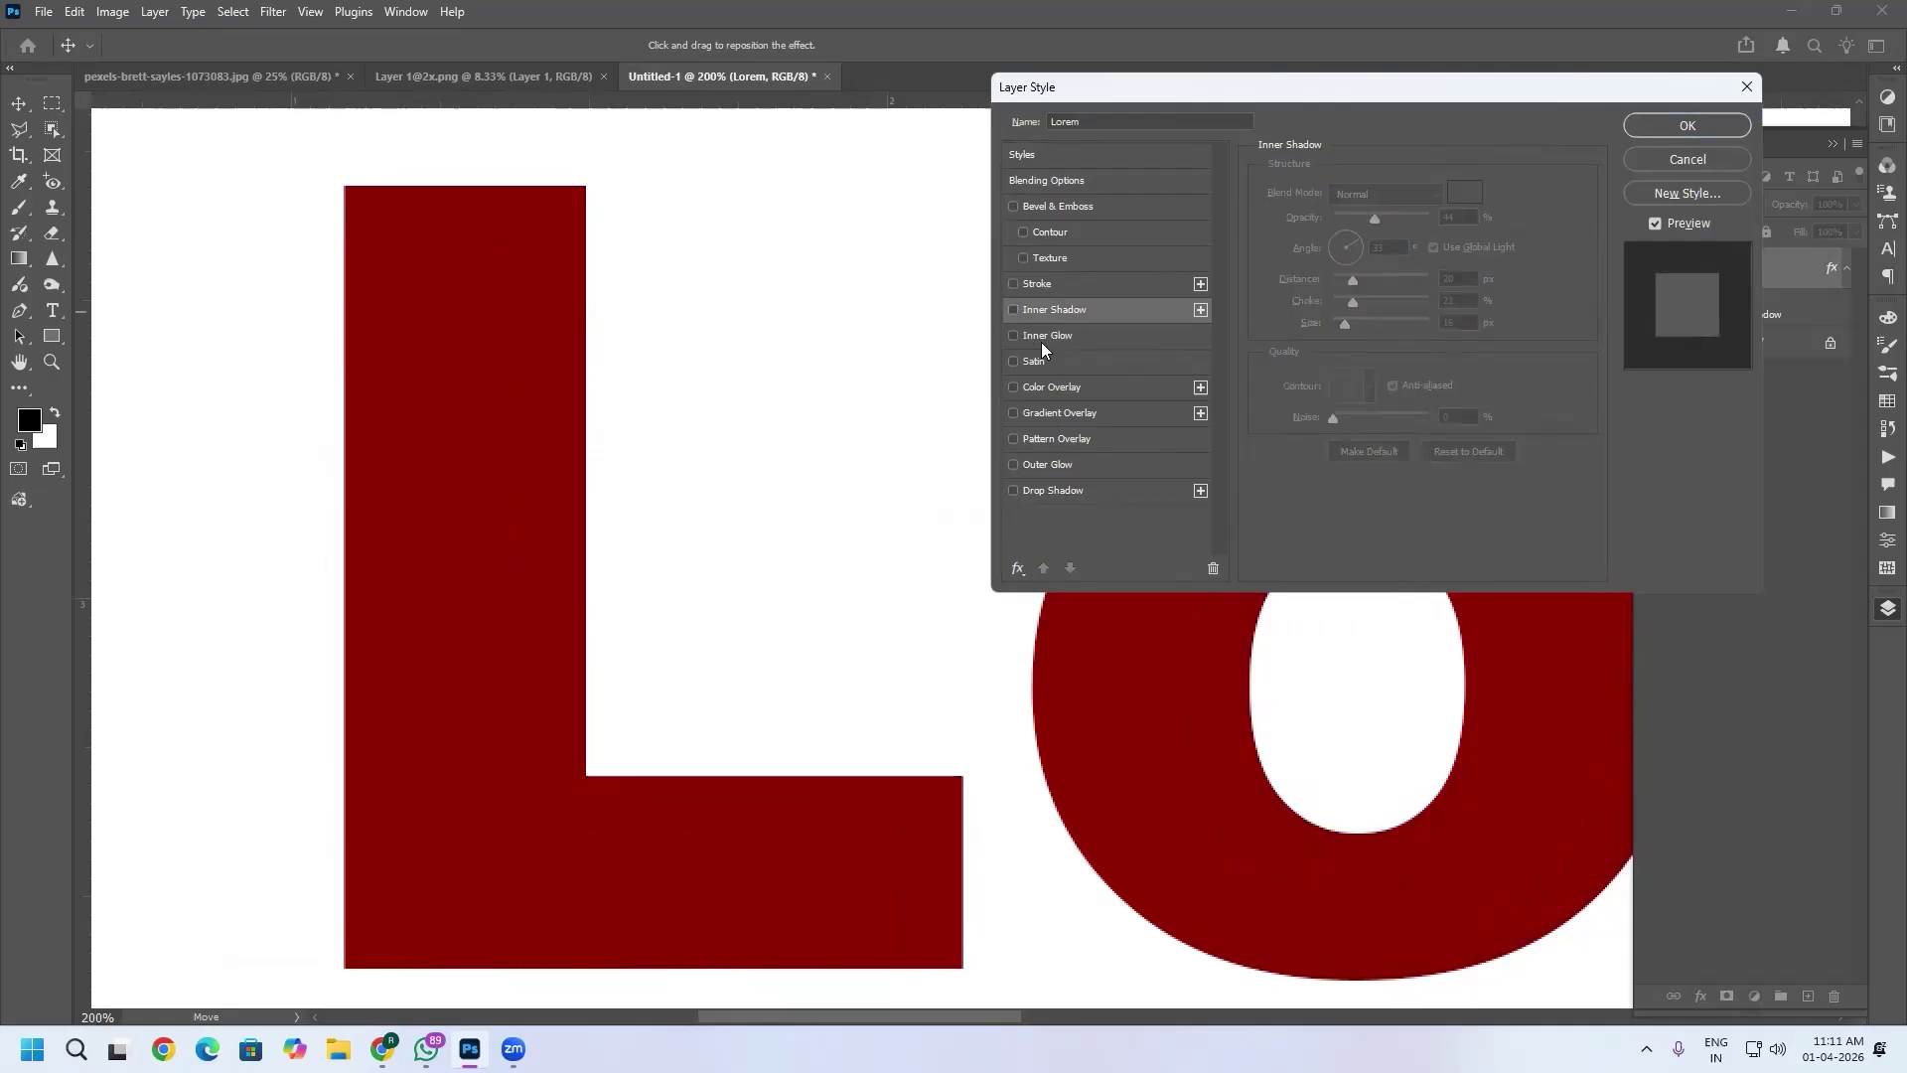
# Enable Inner Glow on the Lorem text with blend mode Normal and 49% opacity.
pyautogui.click(1014, 336)
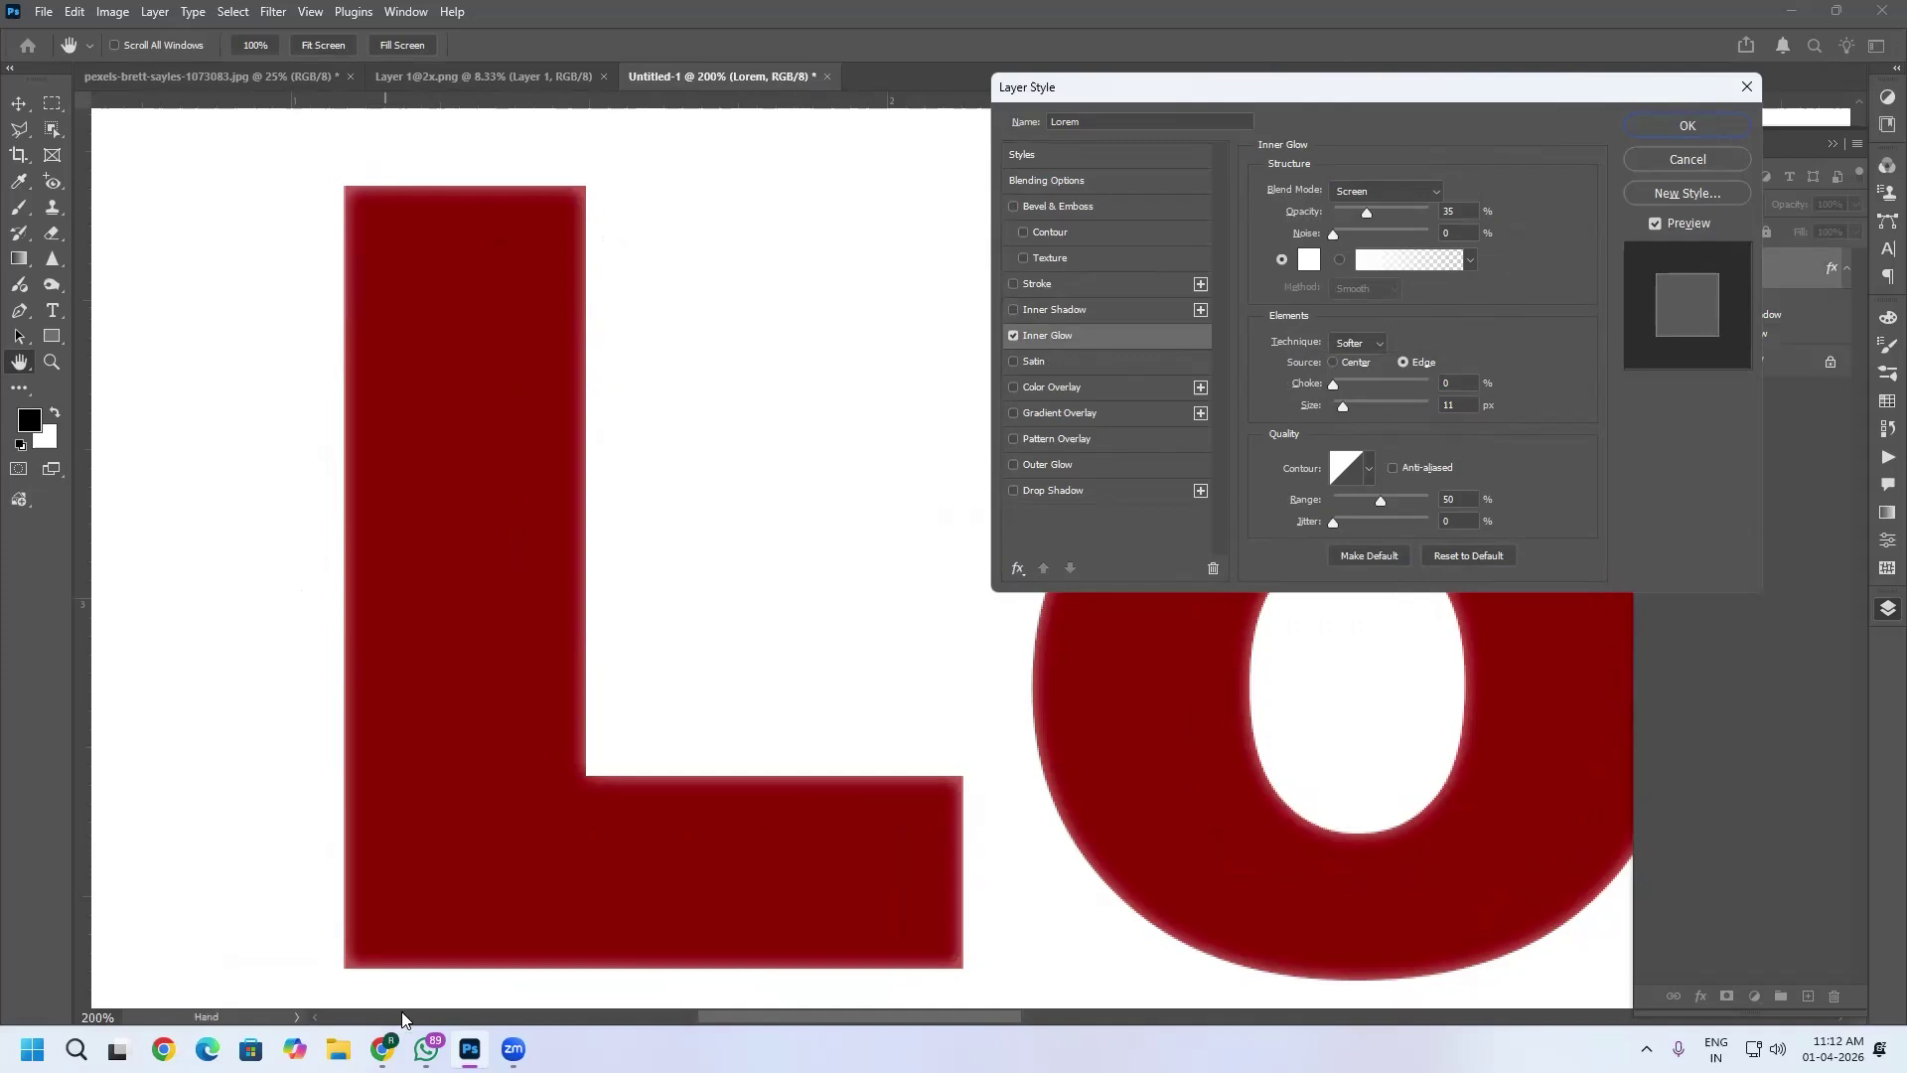
pyautogui.click(1400, 191)
pyautogui.click(1365, 220)
pyautogui.click(1380, 212)
# Change the inner glow's color from white to a vivid purple.
pyautogui.click(1310, 260)
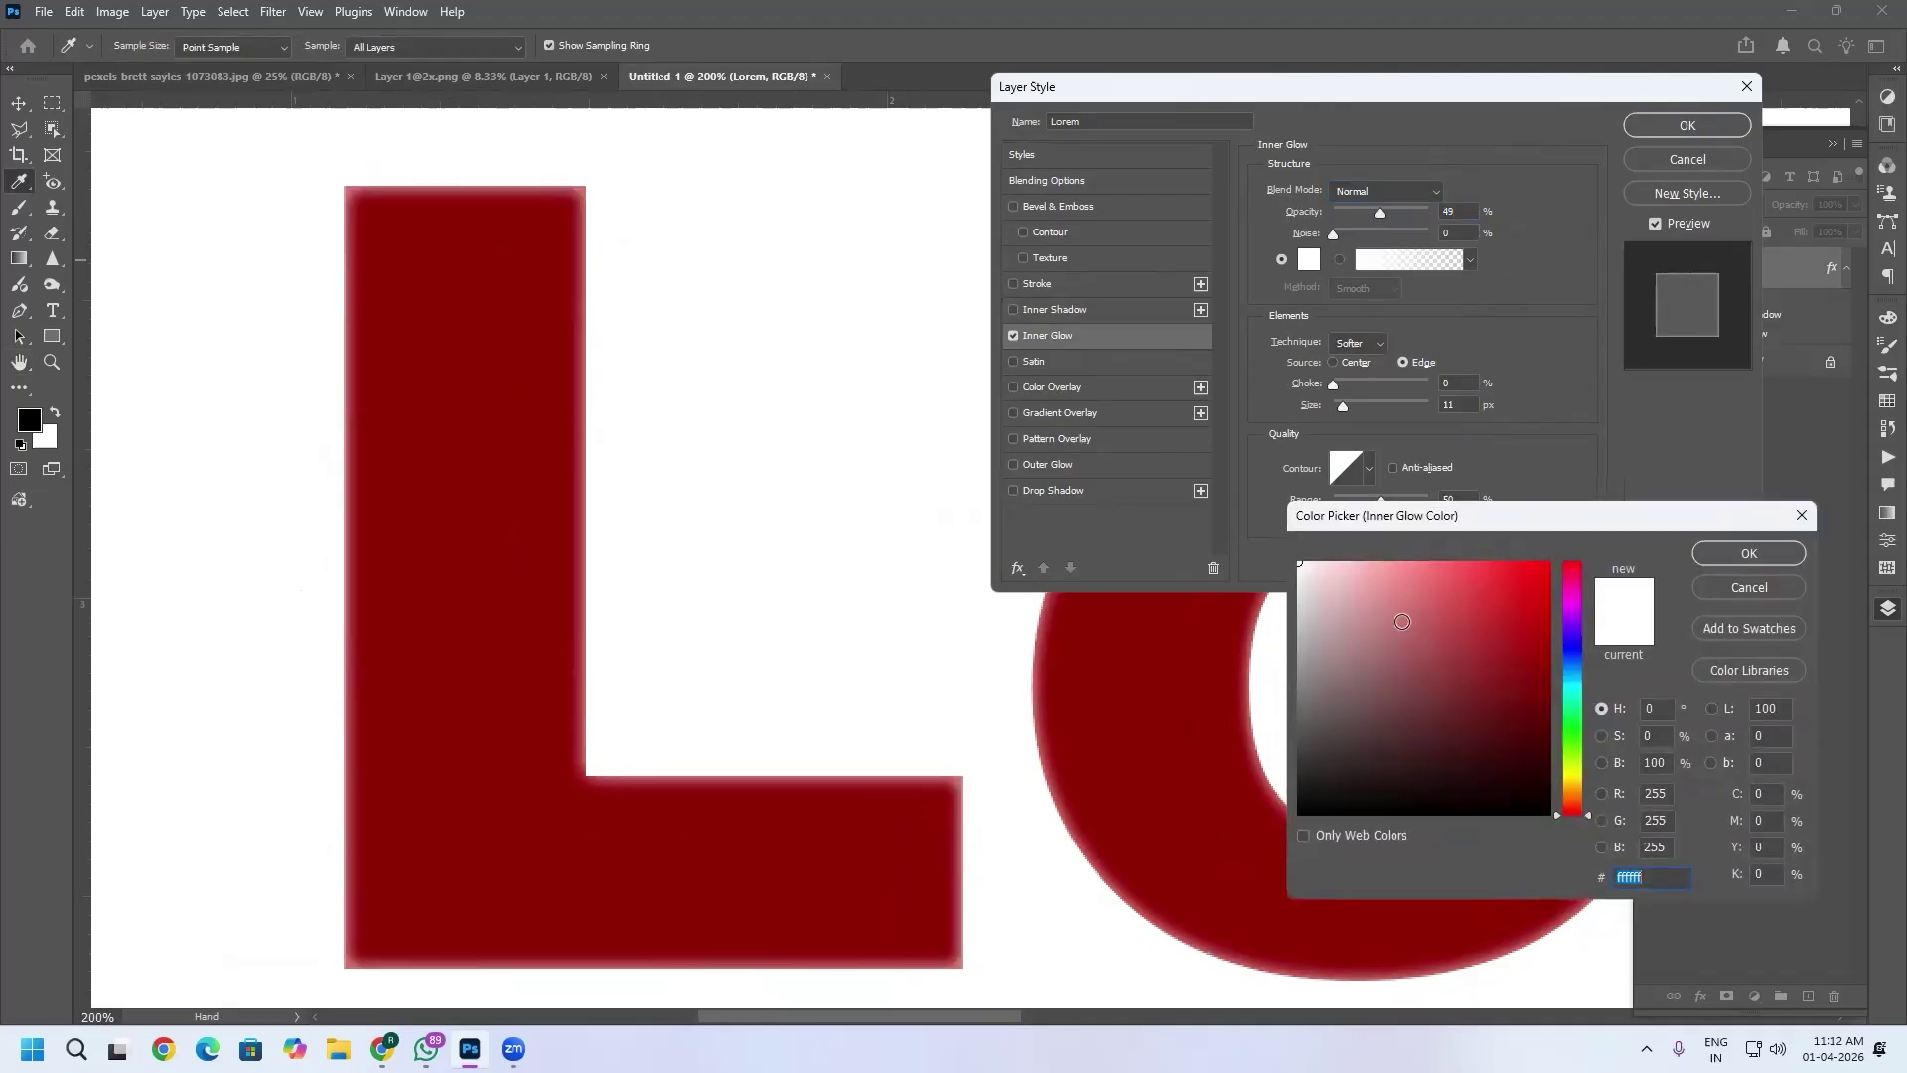
pyautogui.click(1569, 618)
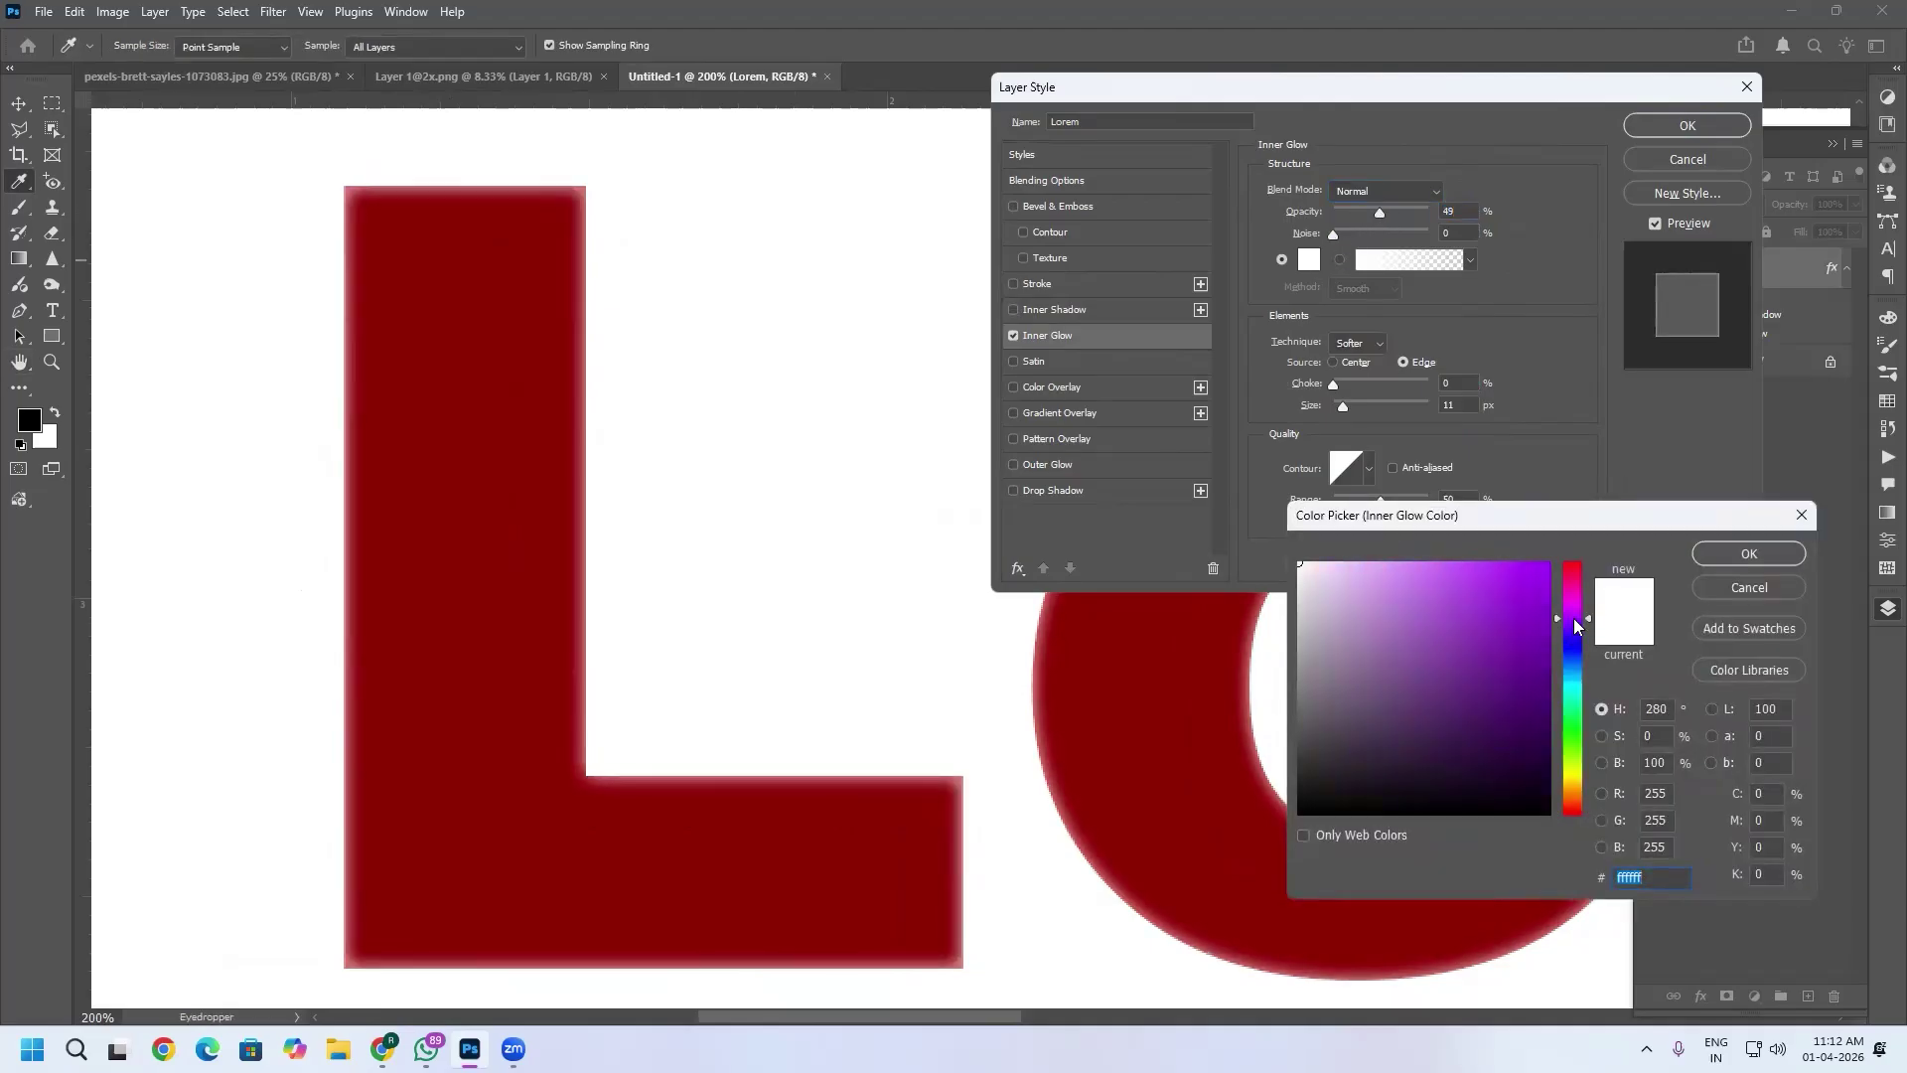
pyautogui.click(1525, 597)
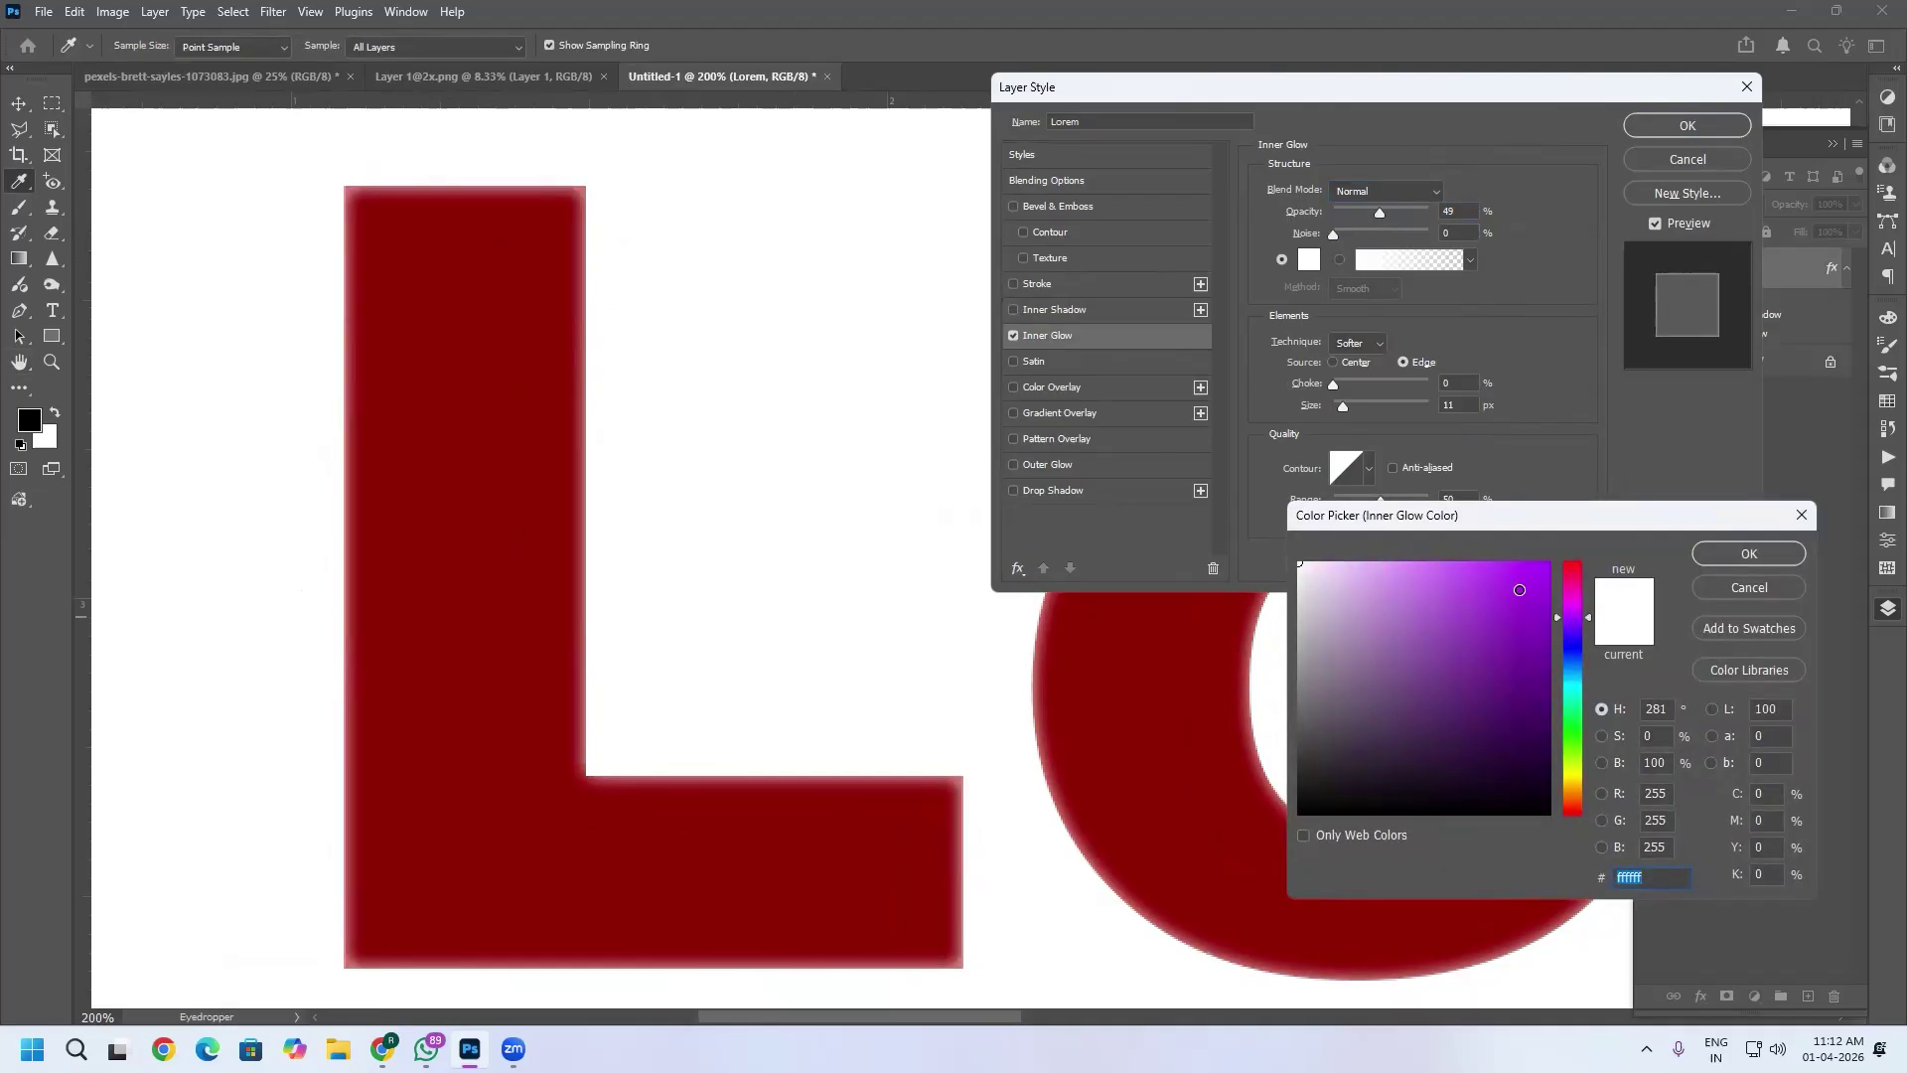
pyautogui.click(1749, 553)
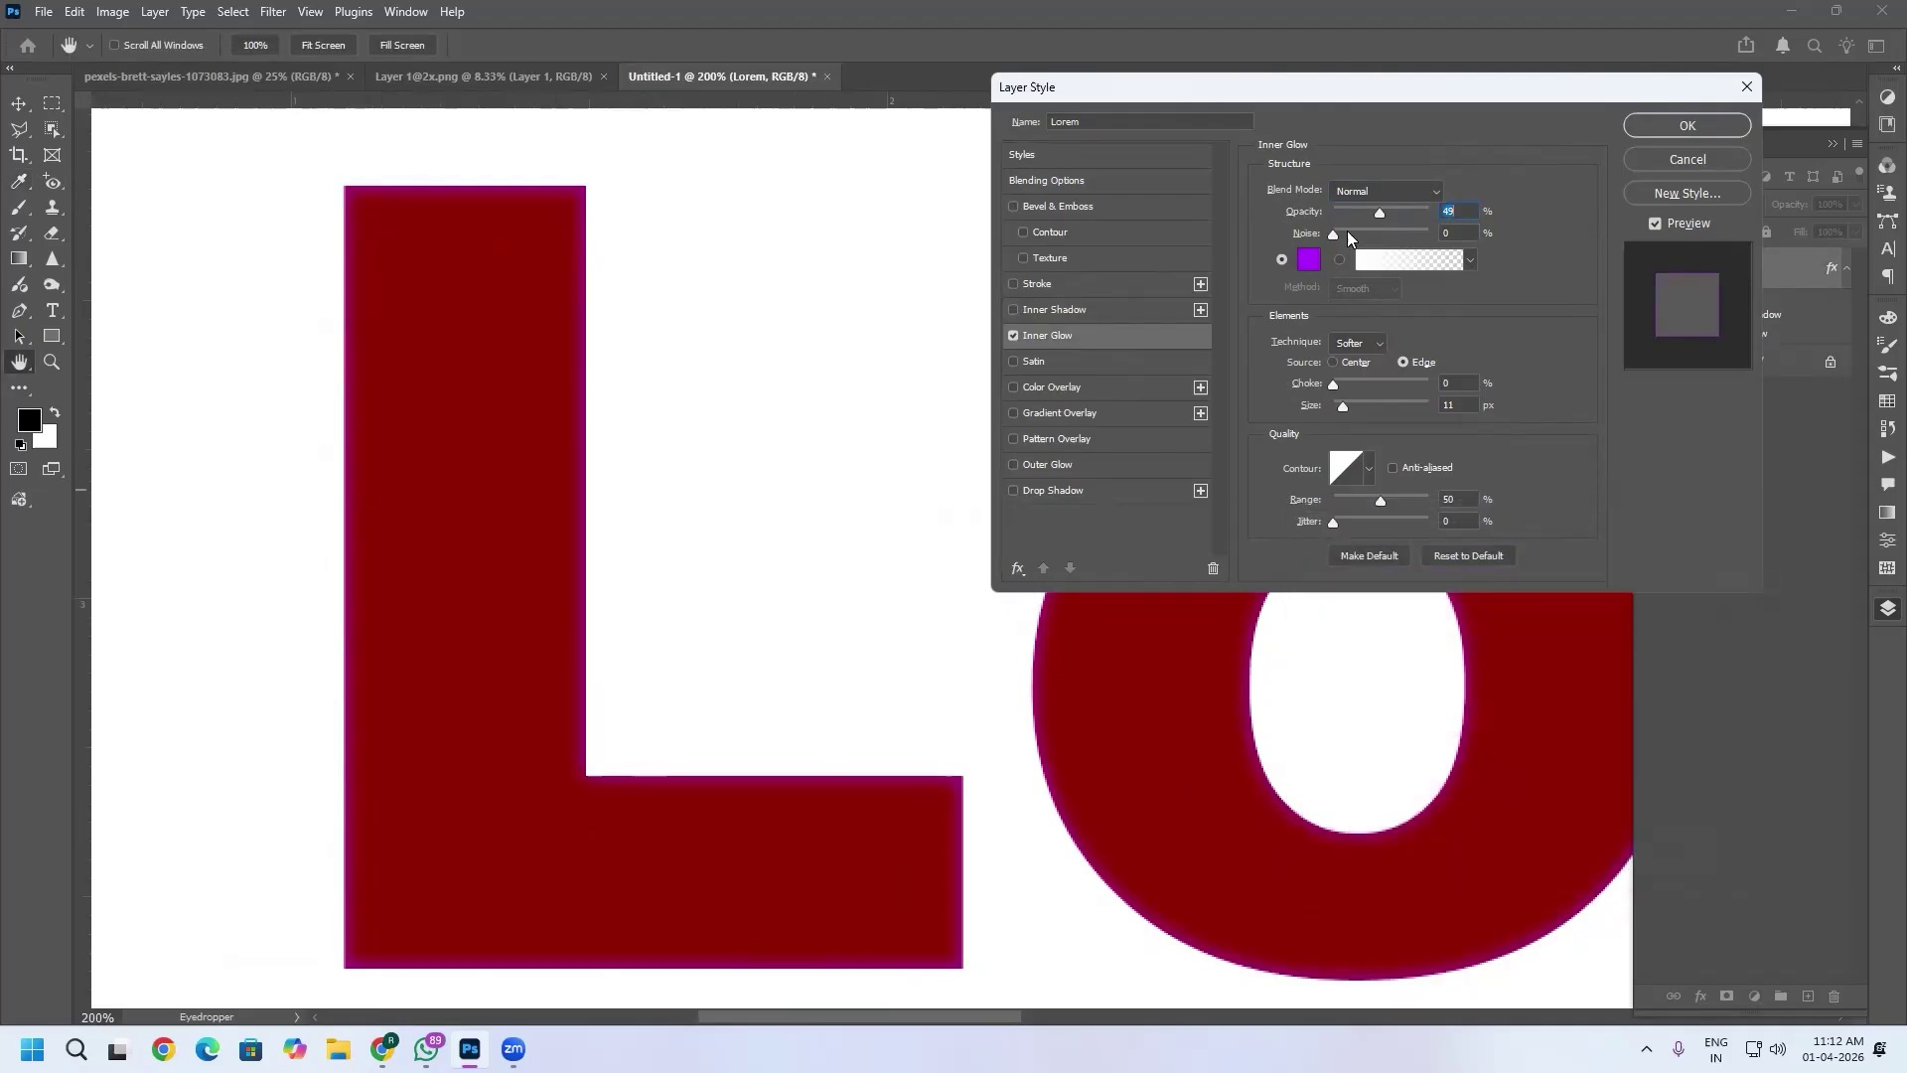
# Set the inner glow to 81% opacity, 9% noise, 19% choke and 51 px size.
pyautogui.moveTo(1421, 227); pyautogui.dragTo(1342, 235)
pyautogui.moveTo(1348, 389)
pyautogui.mouseDown()
pyautogui.moveTo(1371, 413)
pyautogui.moveTo(1351, 386)
pyautogui.mouseUp()
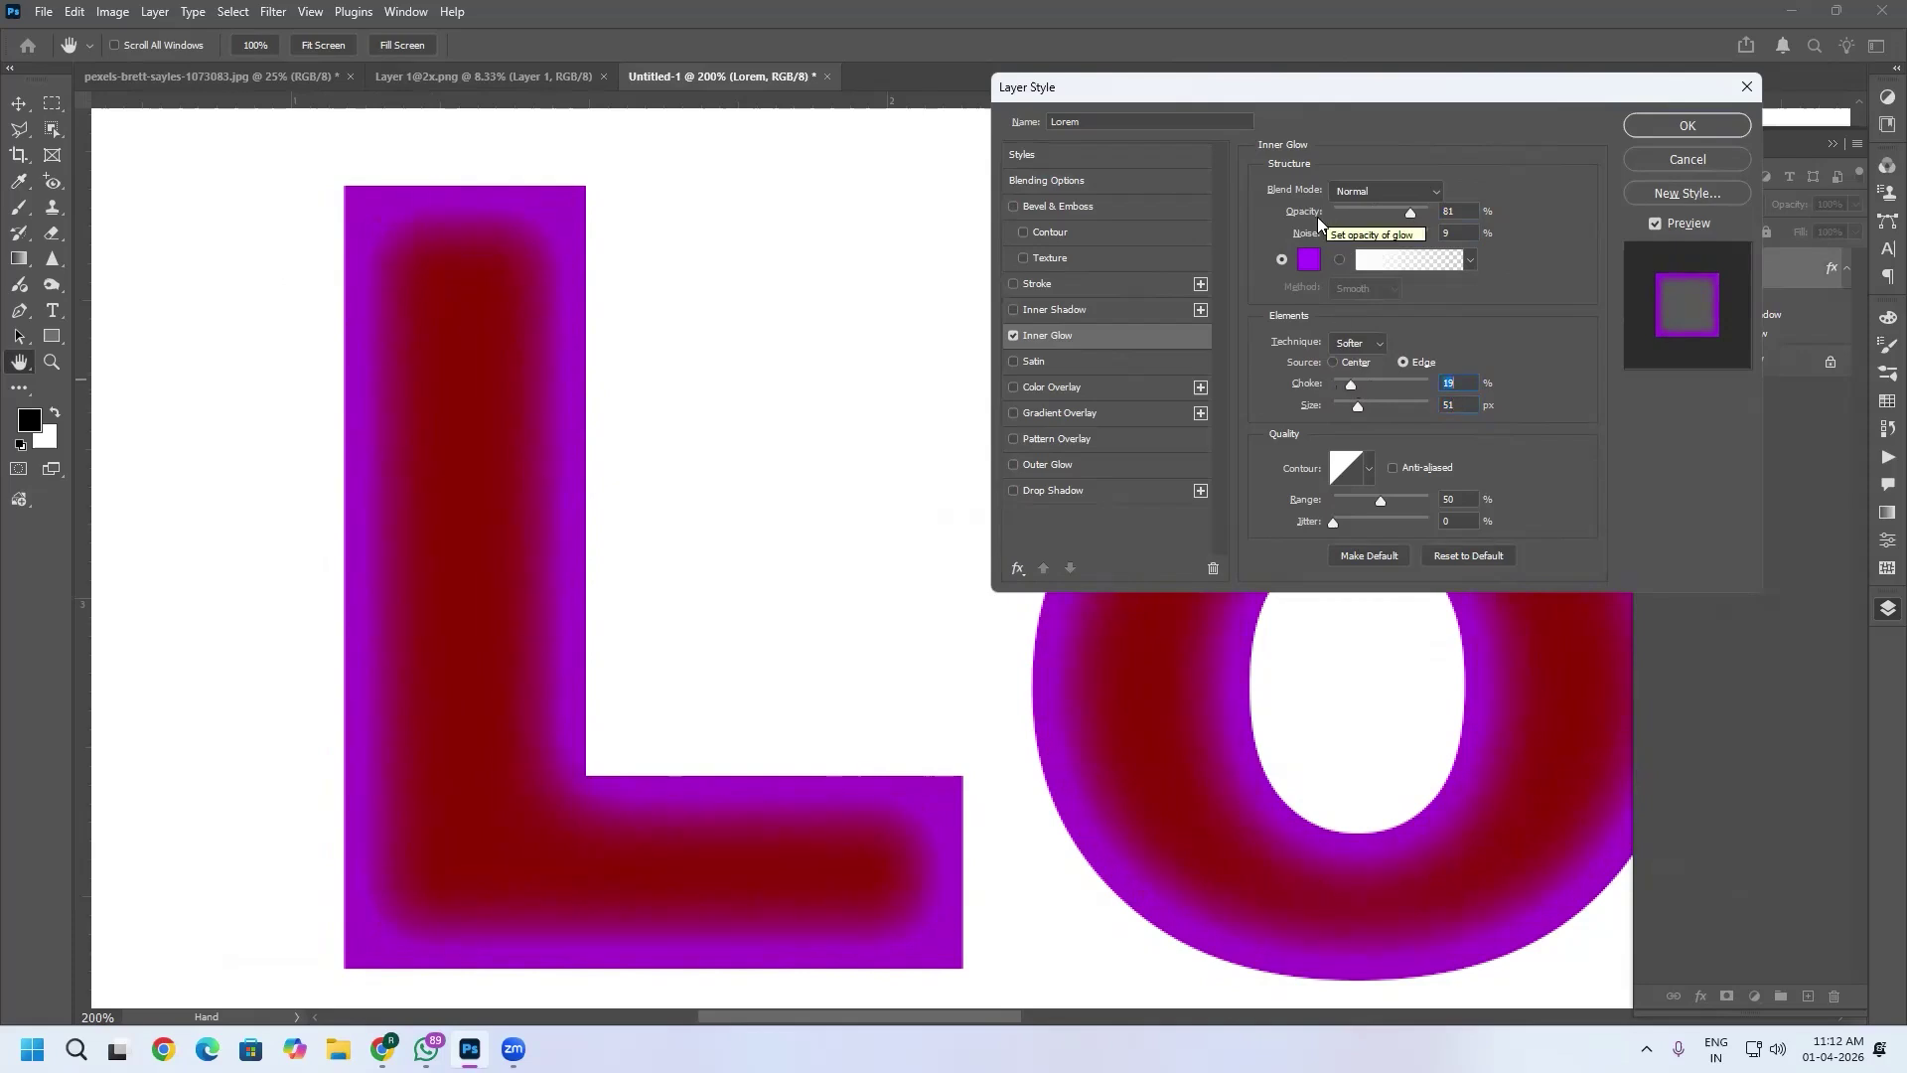
# Set the inner glow's source to Center and change its color to bright green (12ff00).
pyautogui.click(1336, 364)
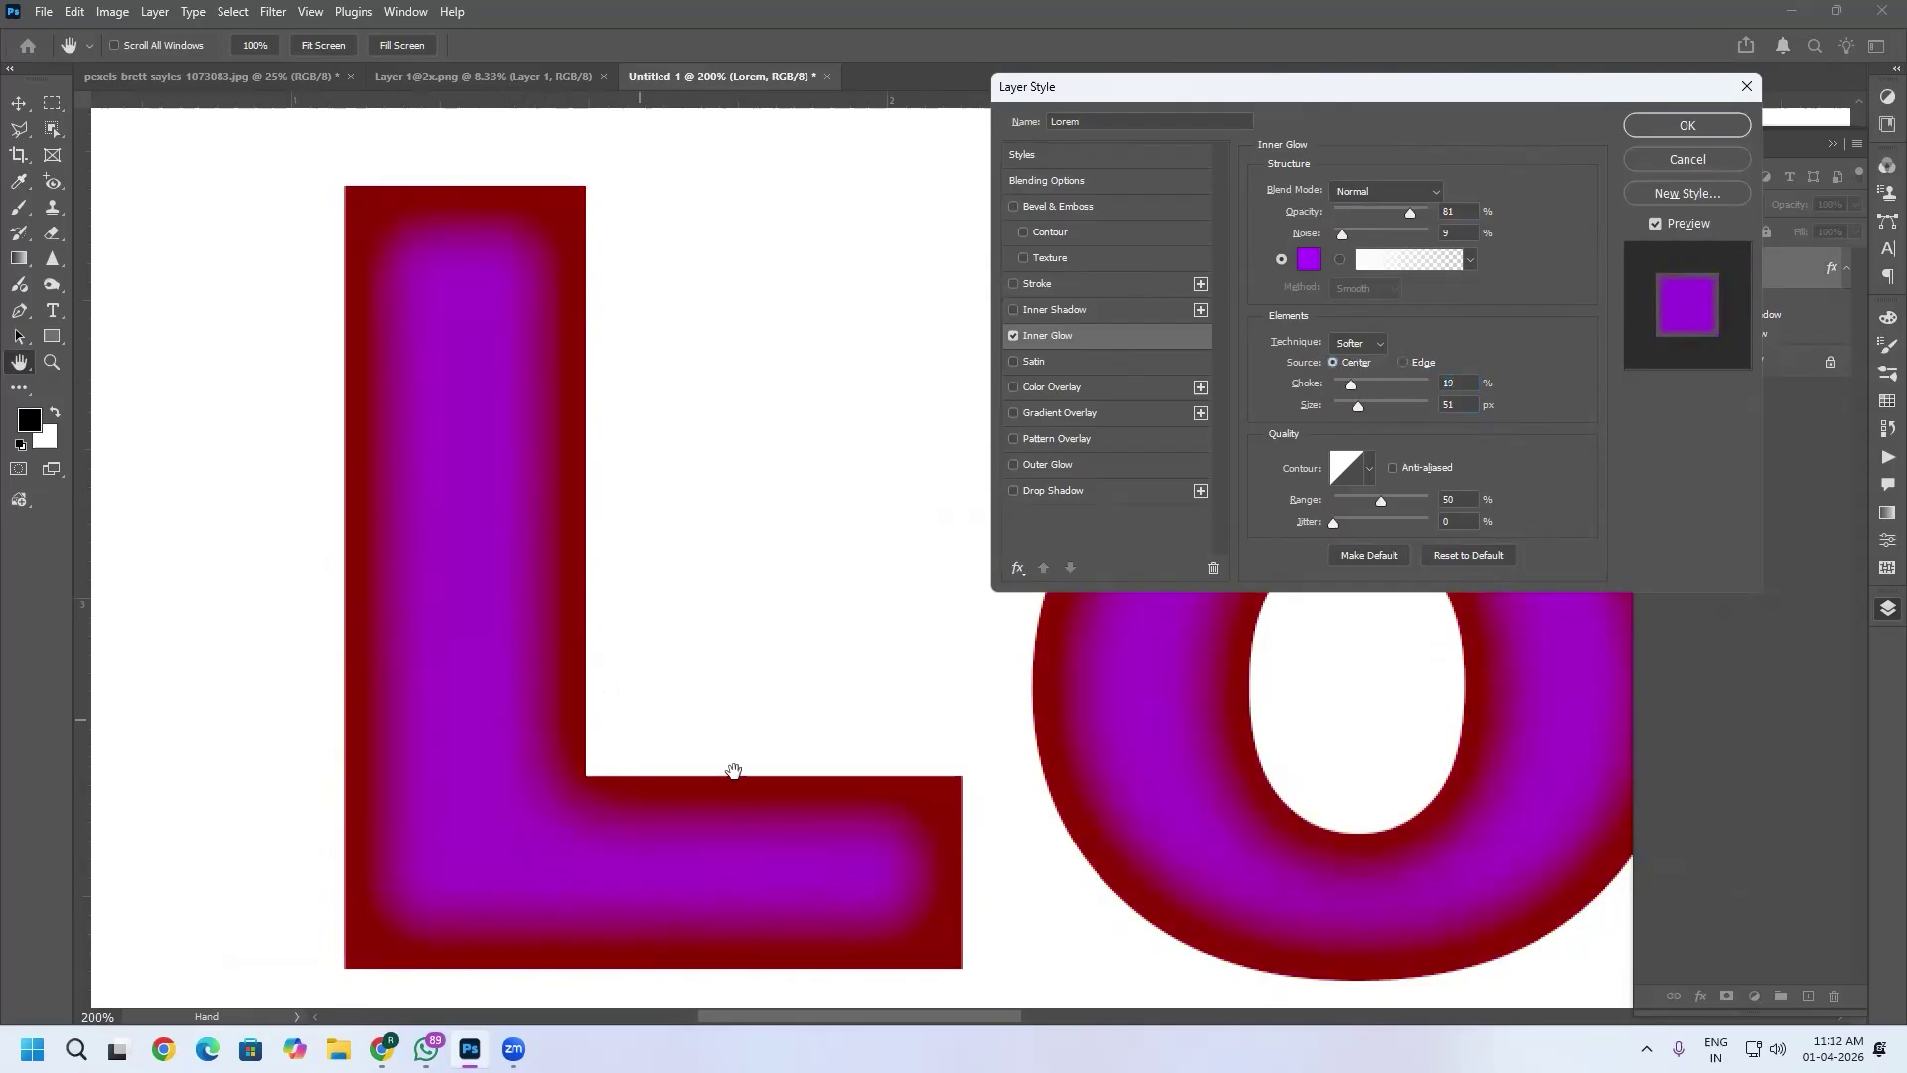
pyautogui.click(1309, 259)
pyautogui.click(1571, 733)
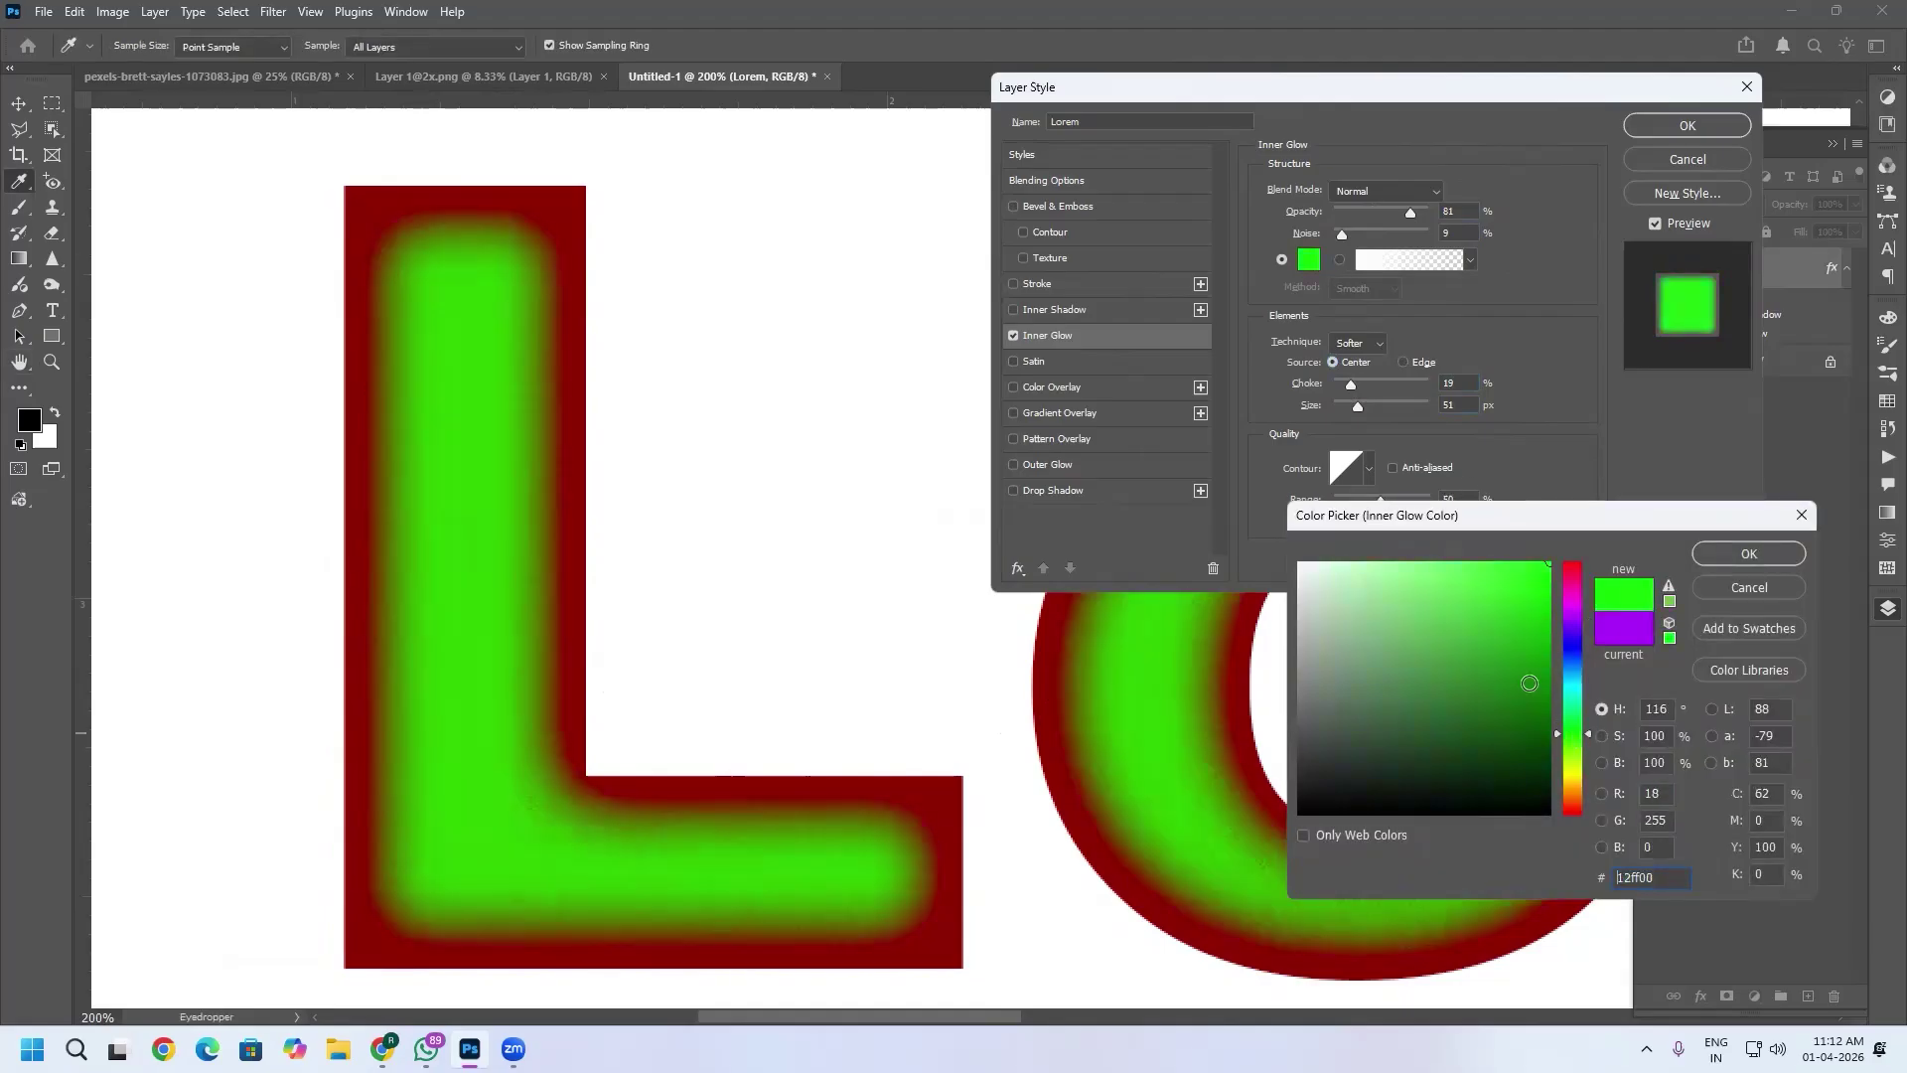
pyautogui.click(1761, 562)
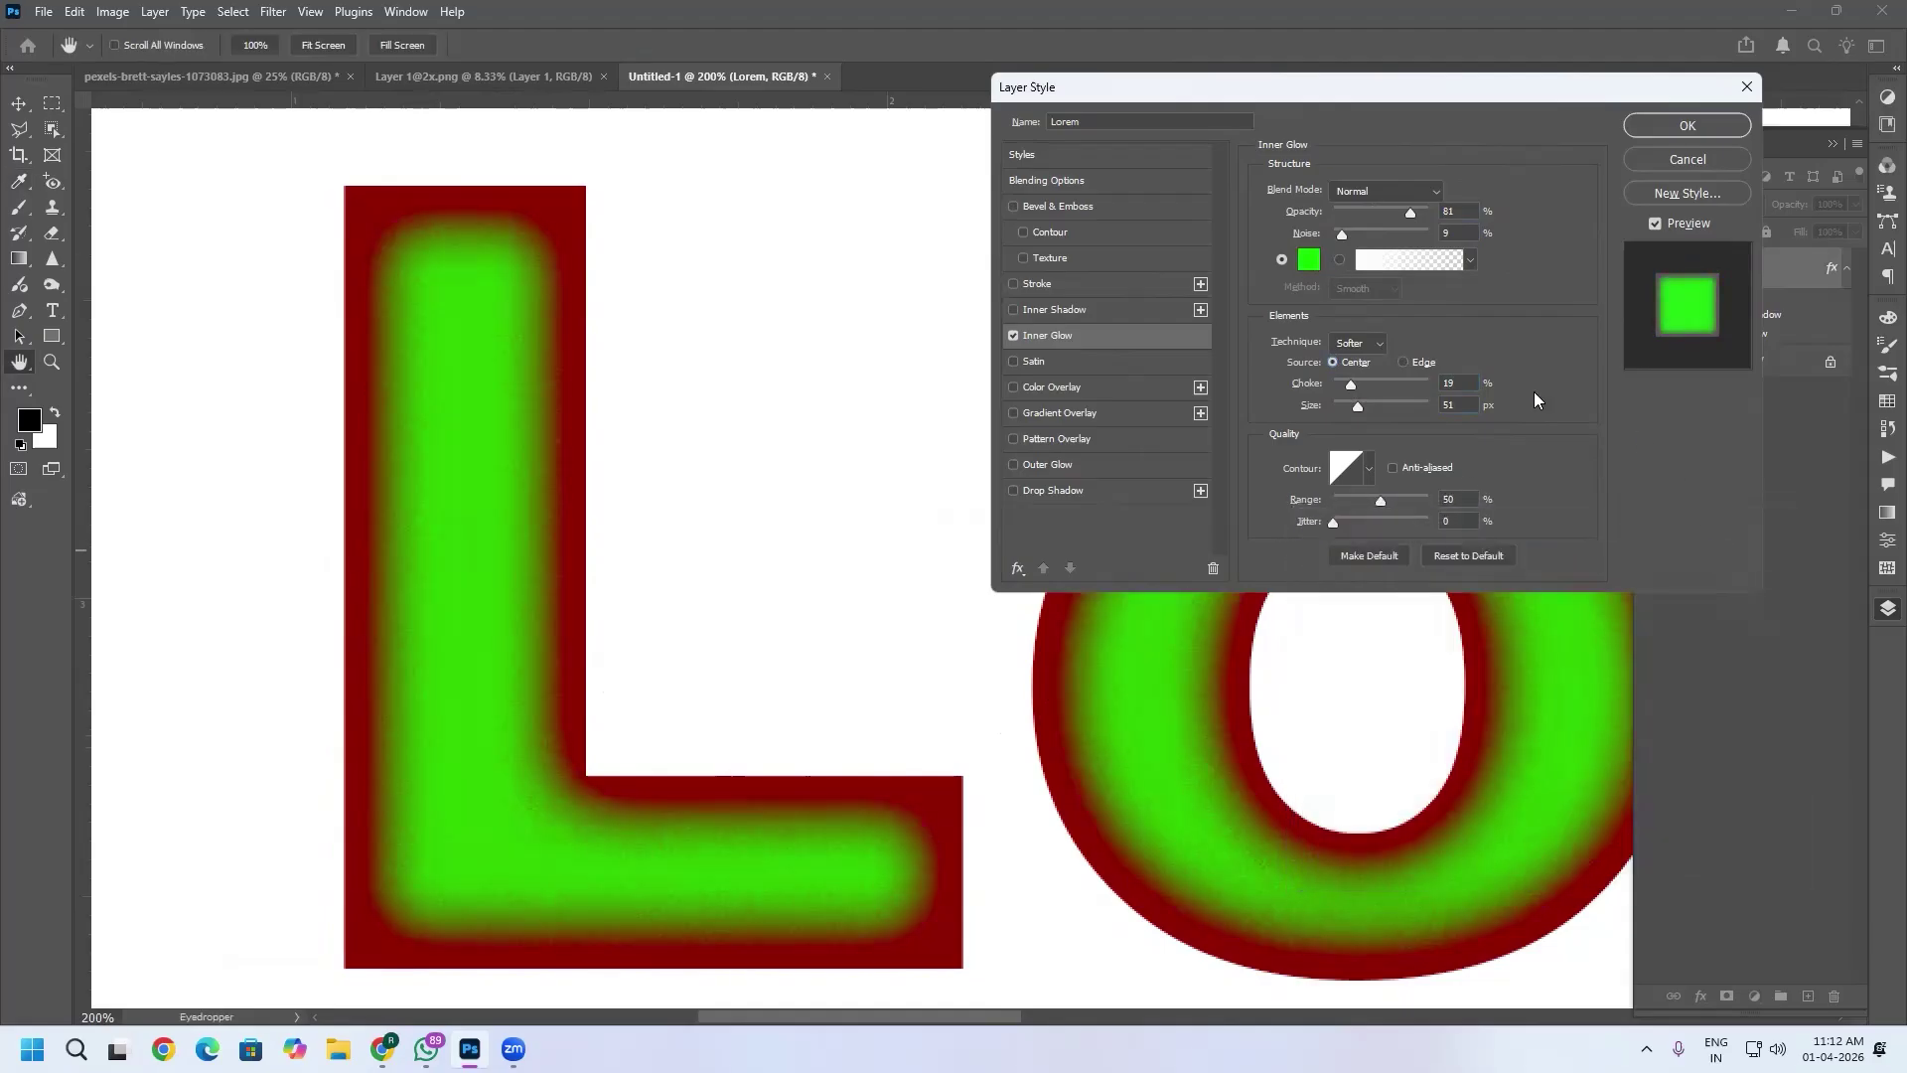
# Switch the inner glow to a gradient fill and try several contour presets, ending on the last preset.
pyautogui.click(1340, 261)
pyautogui.click(1469, 266)
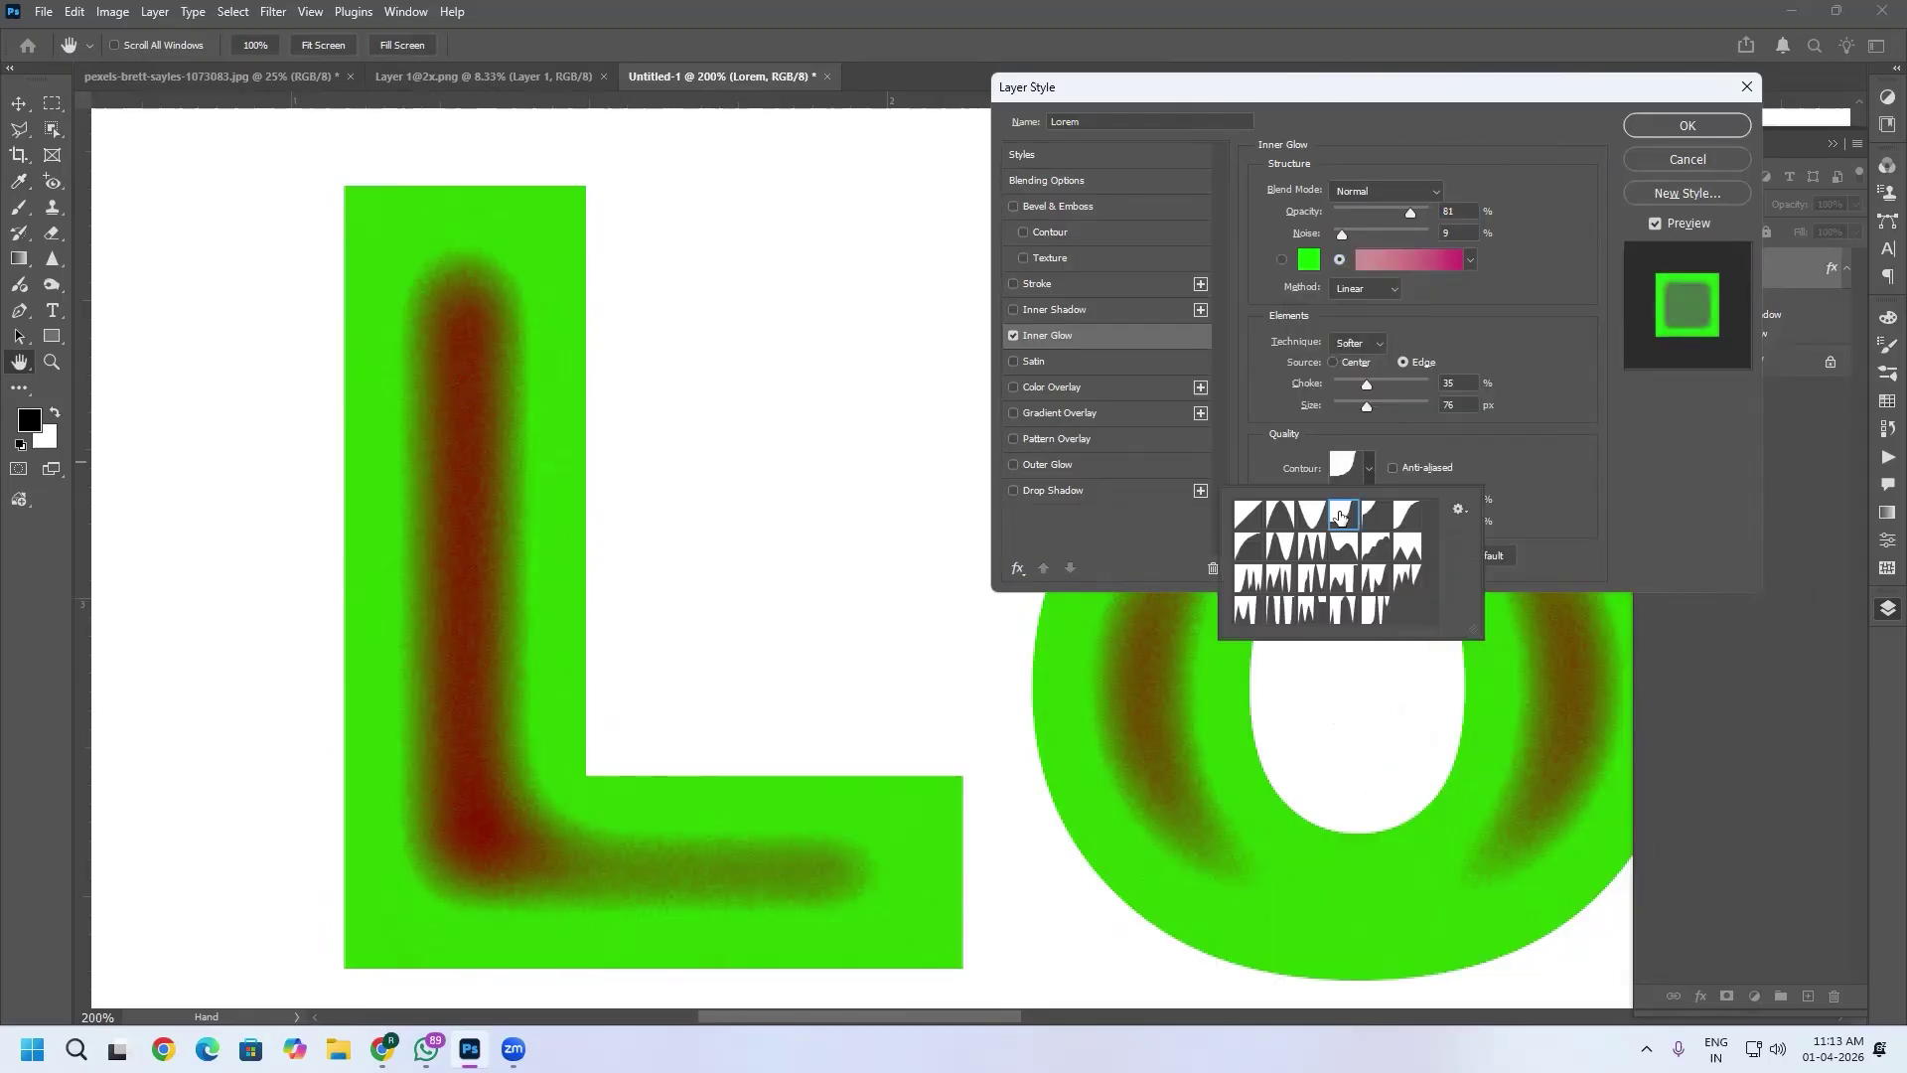
pyautogui.click(1341, 544)
pyautogui.click(1311, 547)
pyautogui.click(1343, 578)
pyautogui.click(1343, 610)
pyautogui.click(1279, 609)
pyautogui.click(1309, 609)
pyautogui.click(1342, 609)
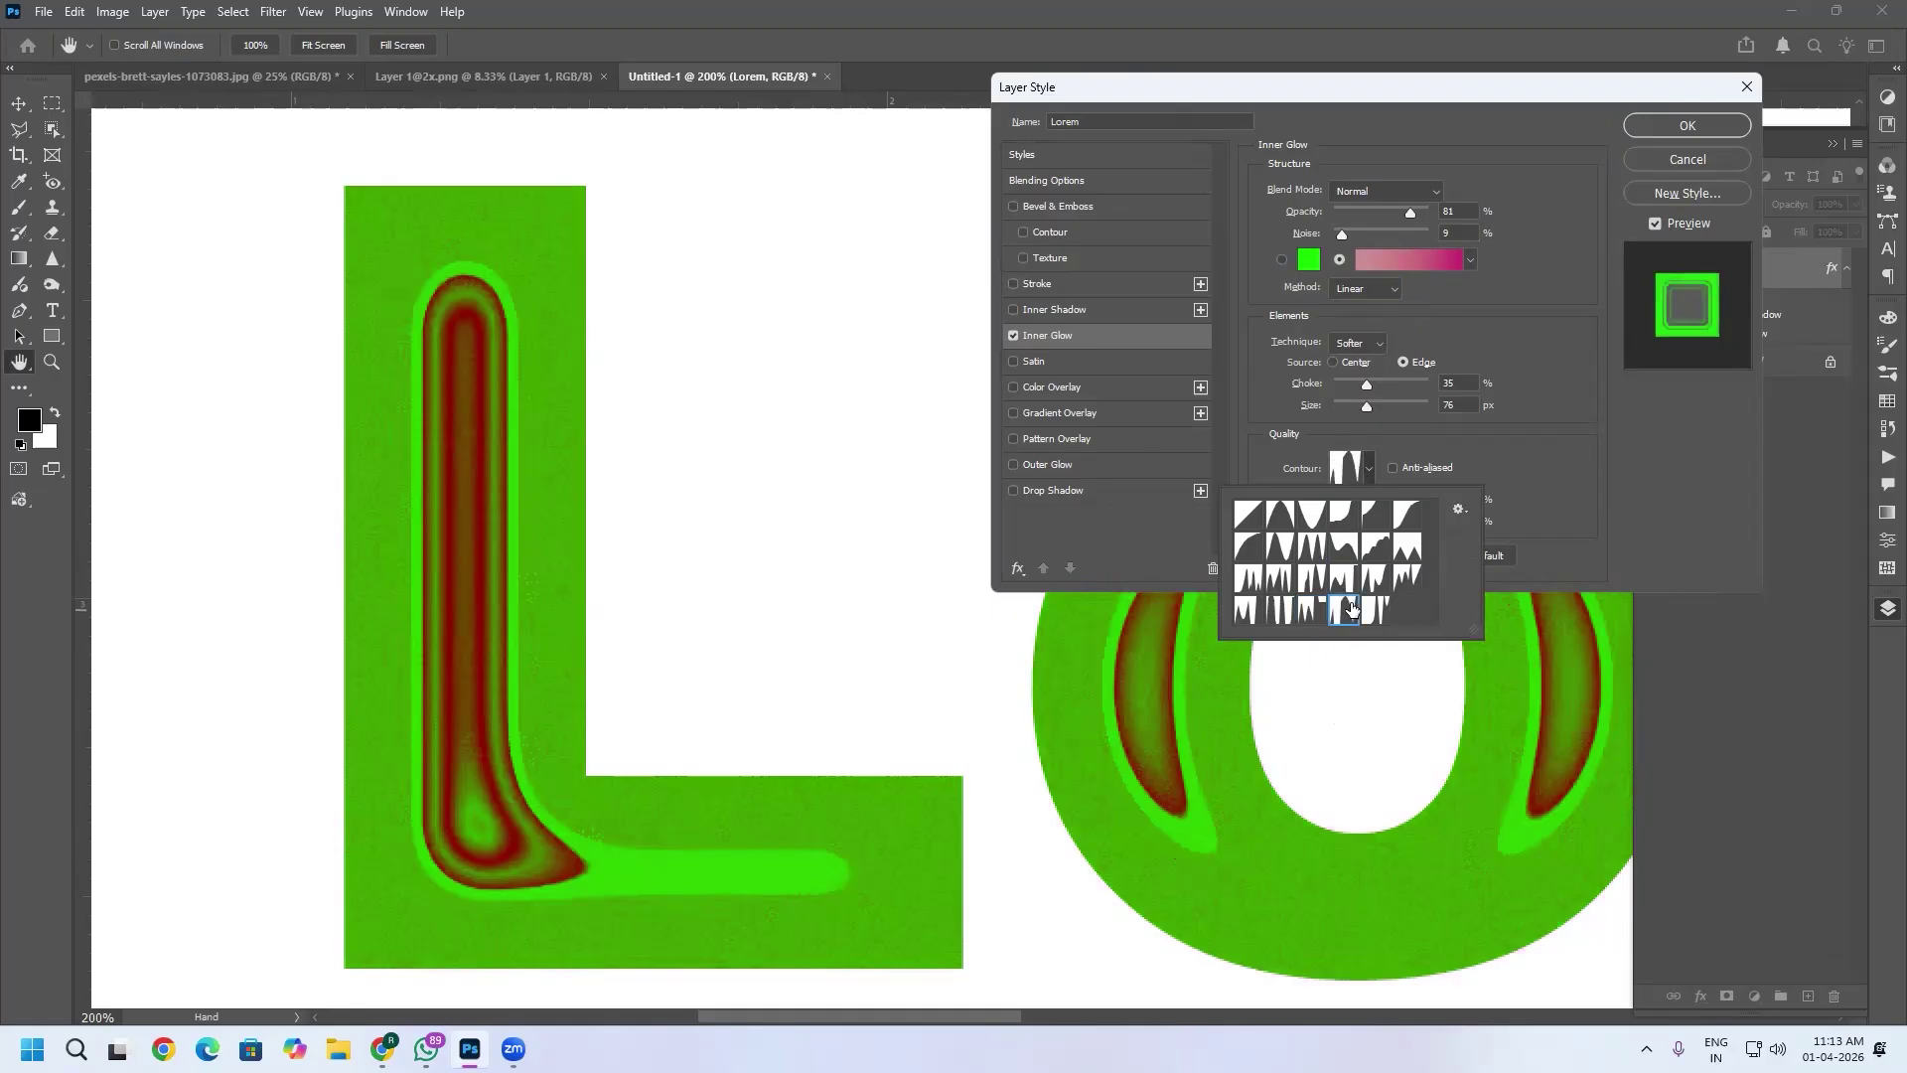
pyautogui.click(1374, 609)
pyautogui.click(1517, 333)
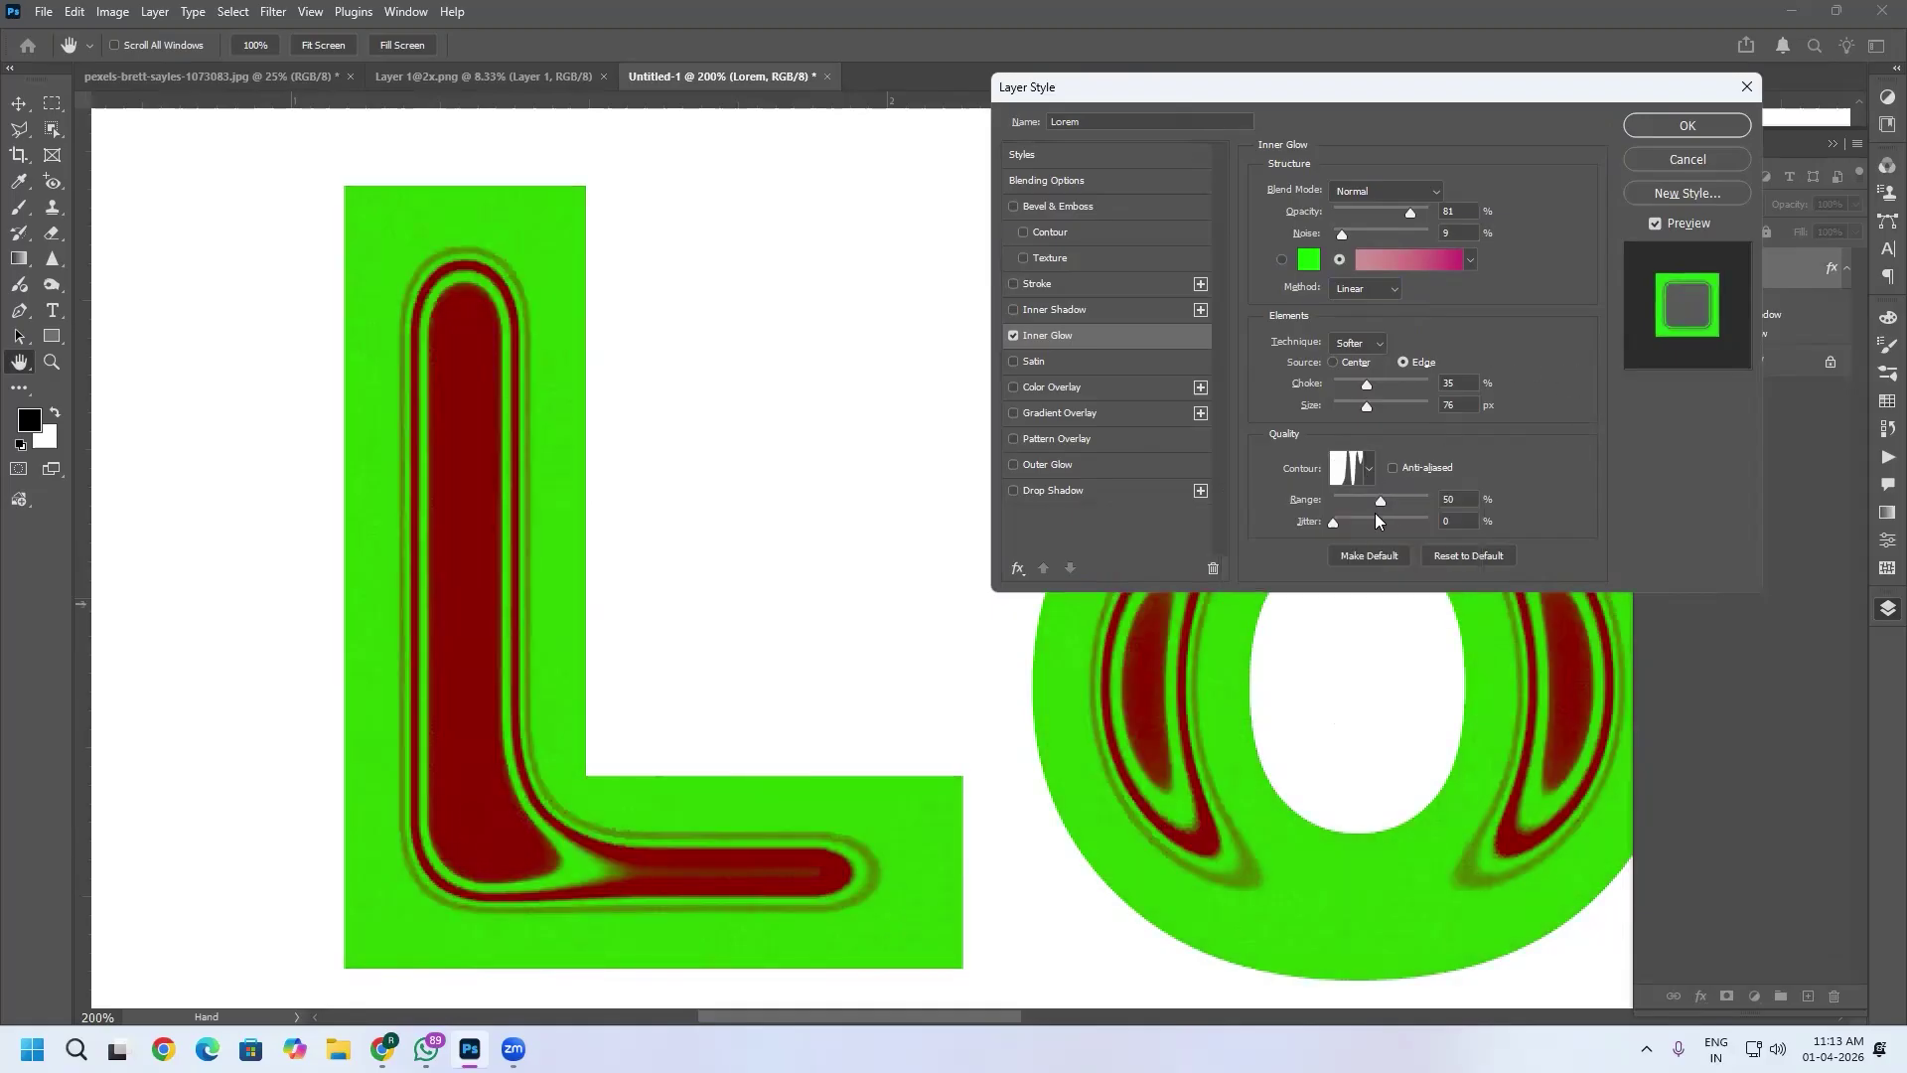
# Turn on anti-aliasing for the inner glow contour and set the range to 51% and jitter to 0%.
pyautogui.click(1391, 468)
pyautogui.moveTo(1379, 501)
pyautogui.mouseDown()
pyautogui.moveTo(1409, 504)
pyautogui.moveTo(1353, 513)
pyautogui.moveTo(1406, 518)
pyautogui.moveTo(1347, 512)
pyautogui.mouseUp()
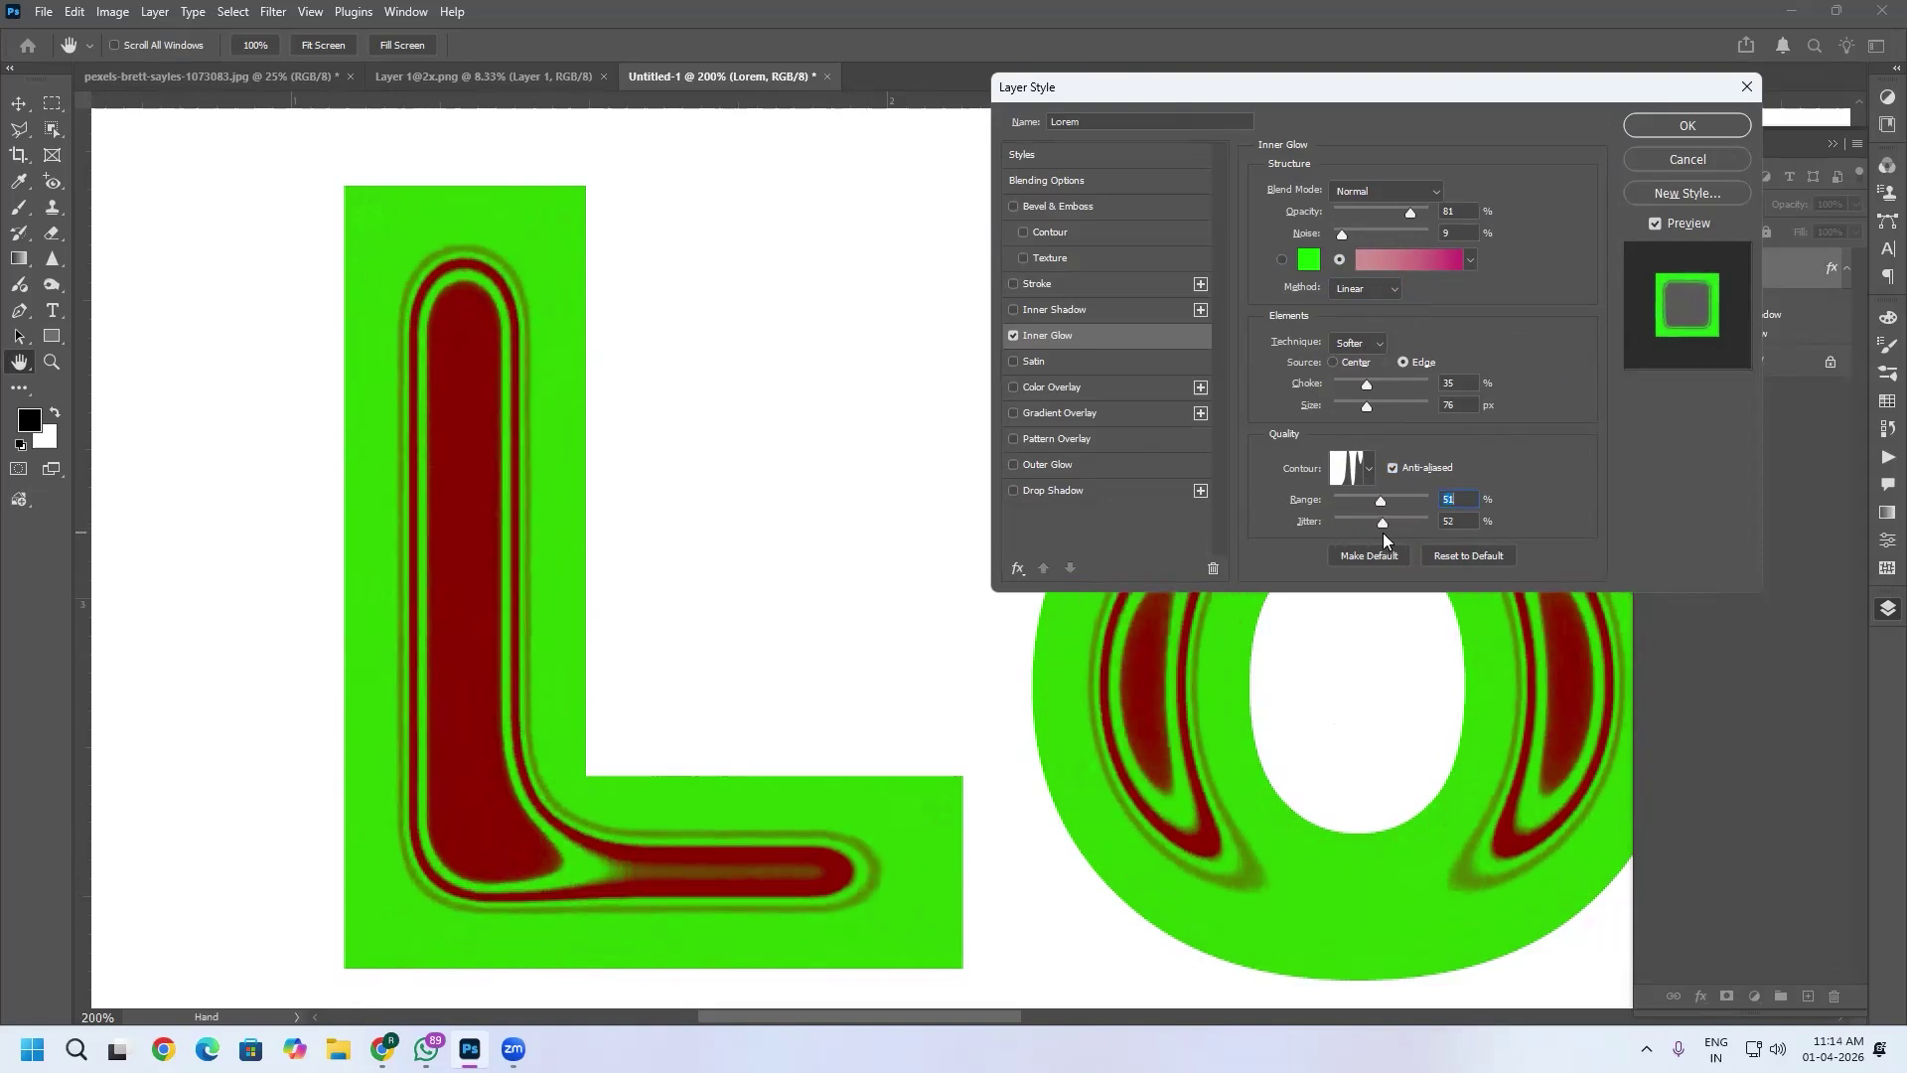
pyautogui.moveTo(1427, 521); pyautogui.dragTo(1234, 593)
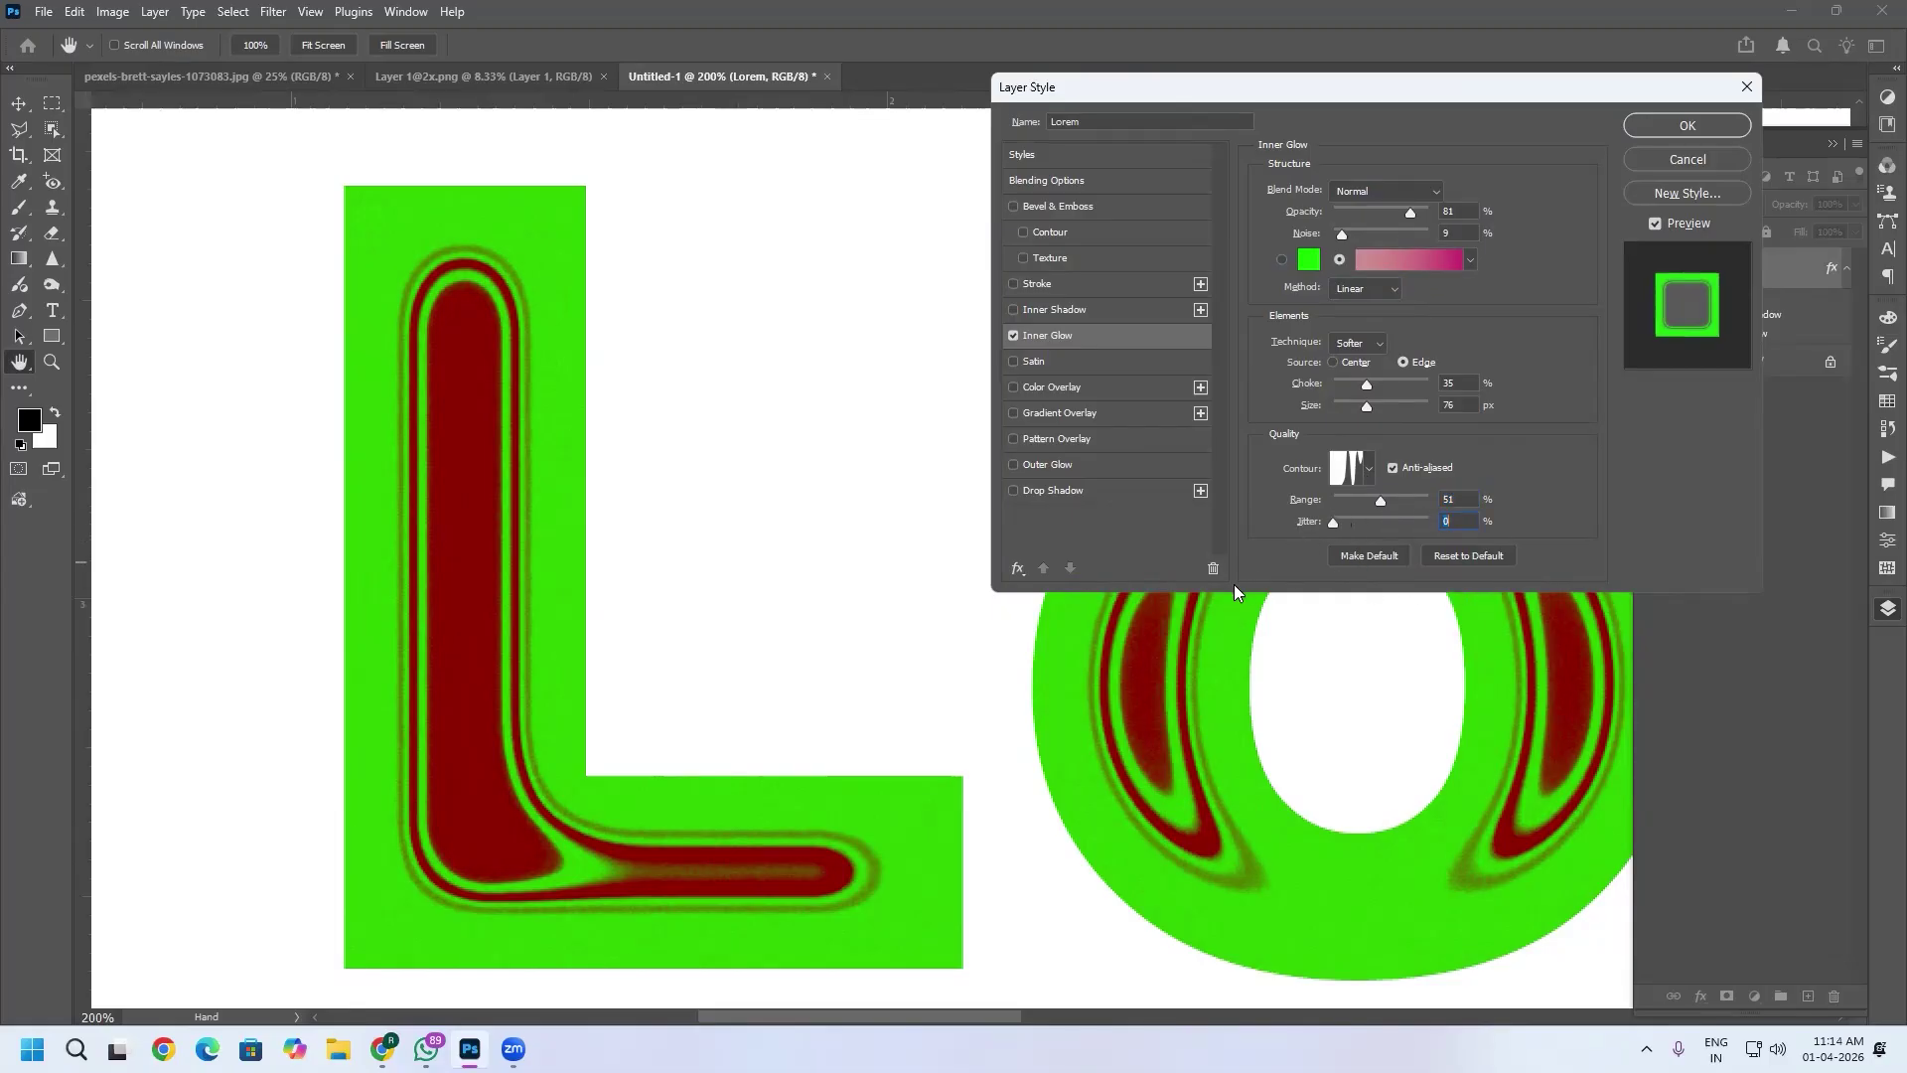
# Replace the Inner Glow effect with Satin and shift the satin to a 37° angle and 126 px distance.
pyautogui.click(1013, 337)
pyautogui.click(1012, 360)
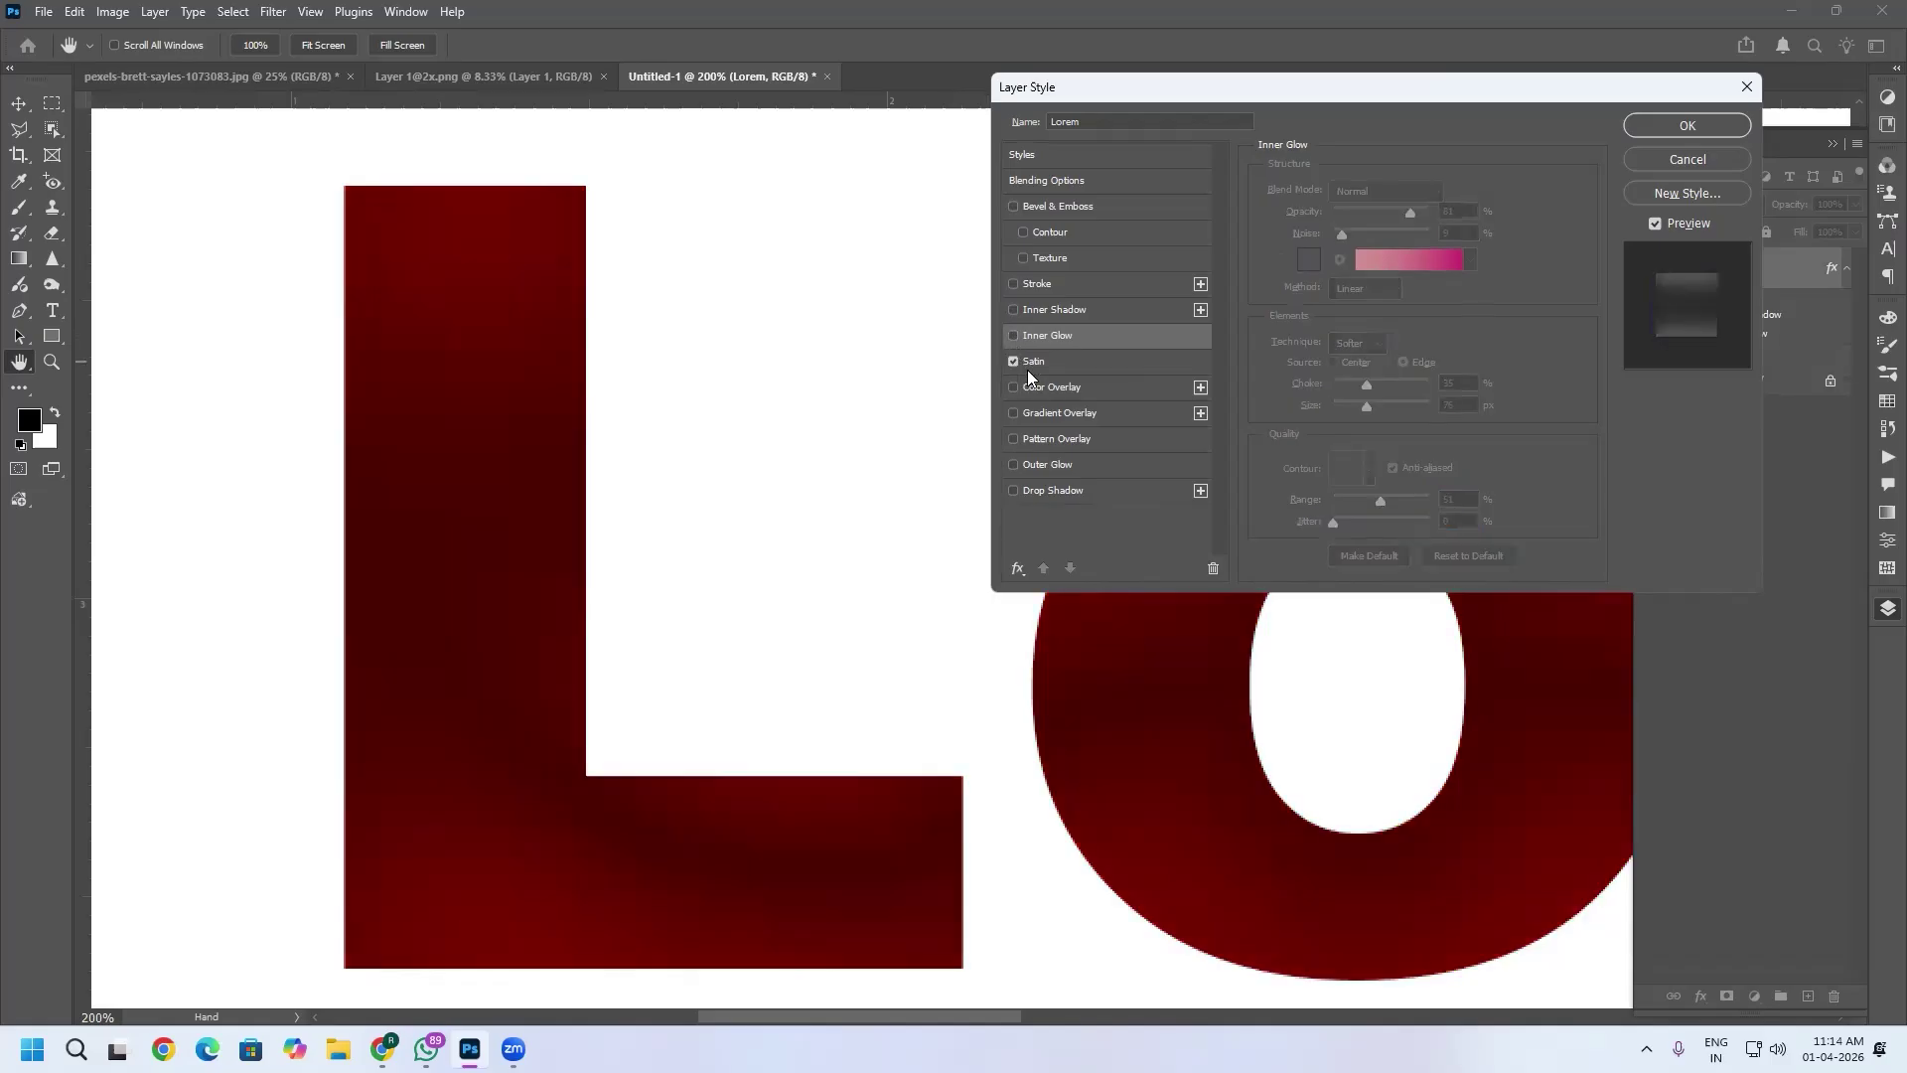
pyautogui.click(1049, 363)
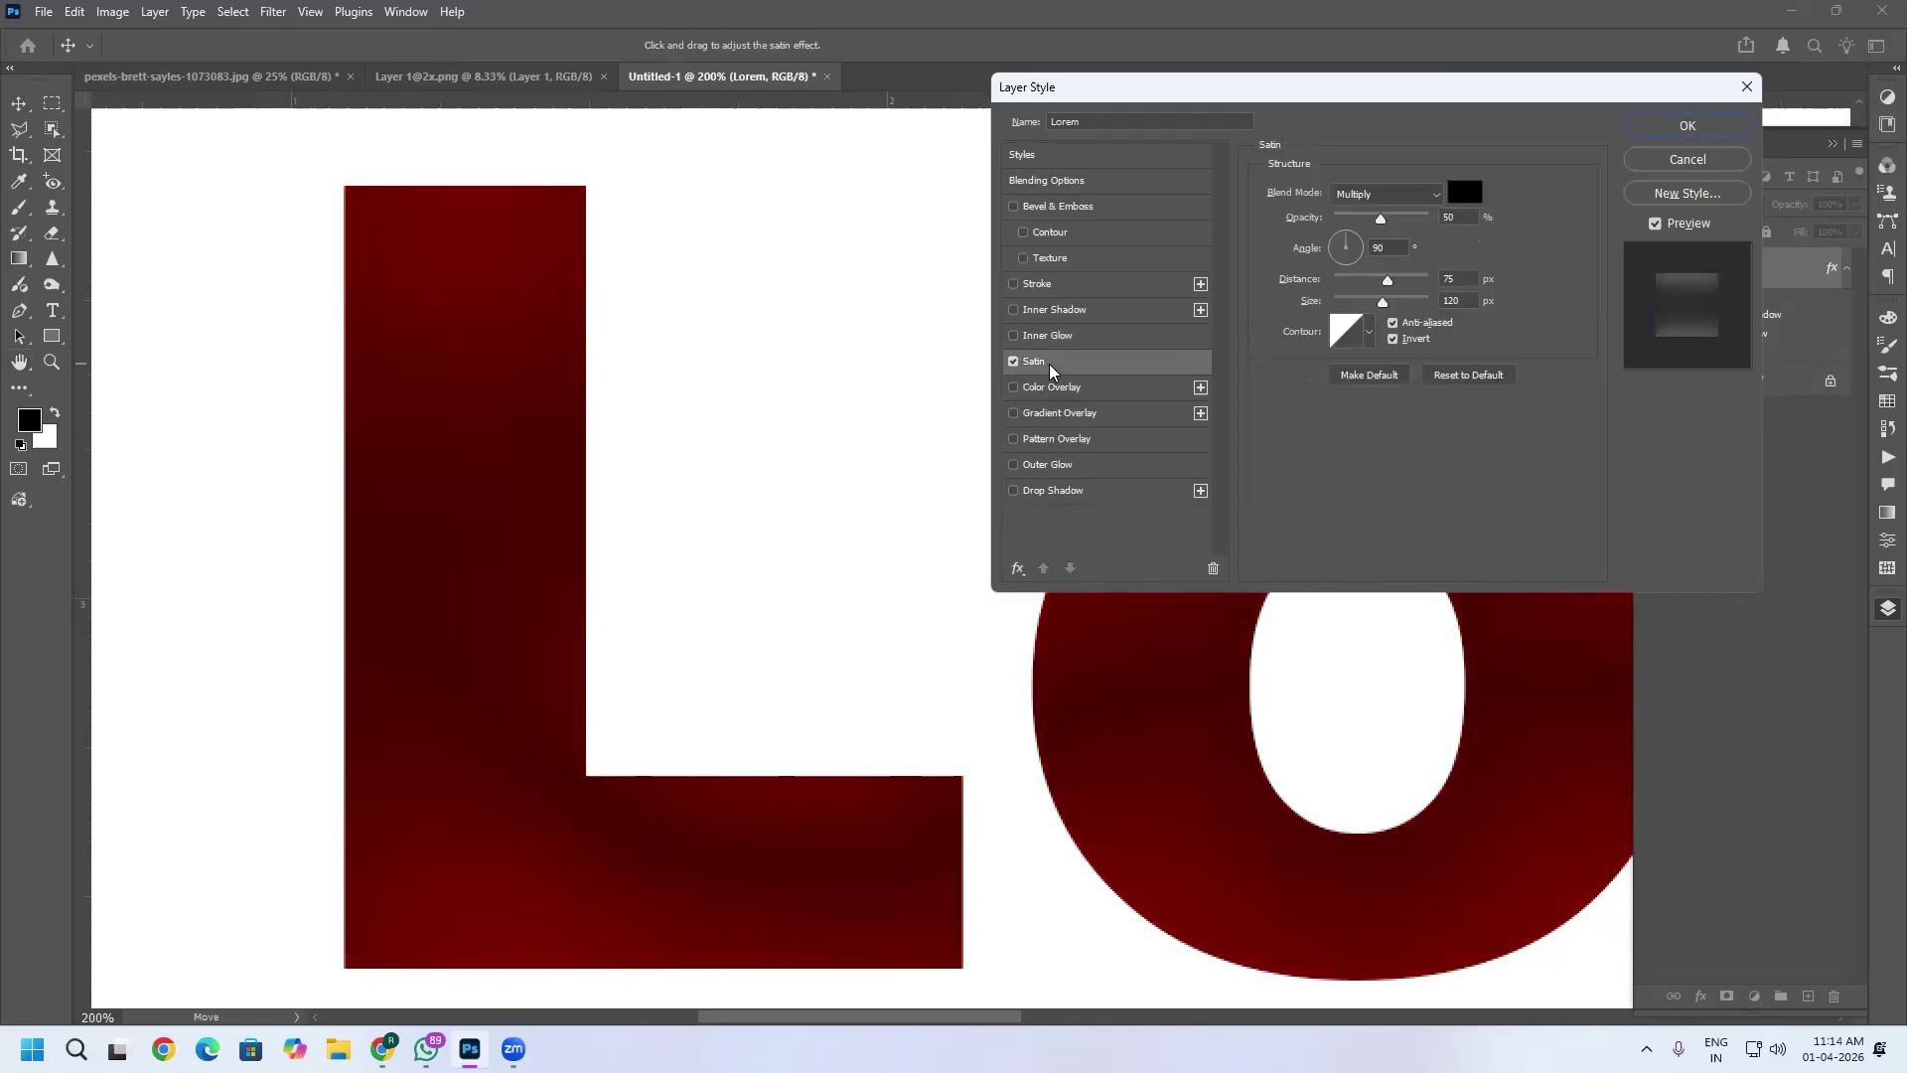
pyautogui.moveTo(660, 795); pyautogui.dragTo(443, 724)
pyautogui.scroll(-2, 651, 556)
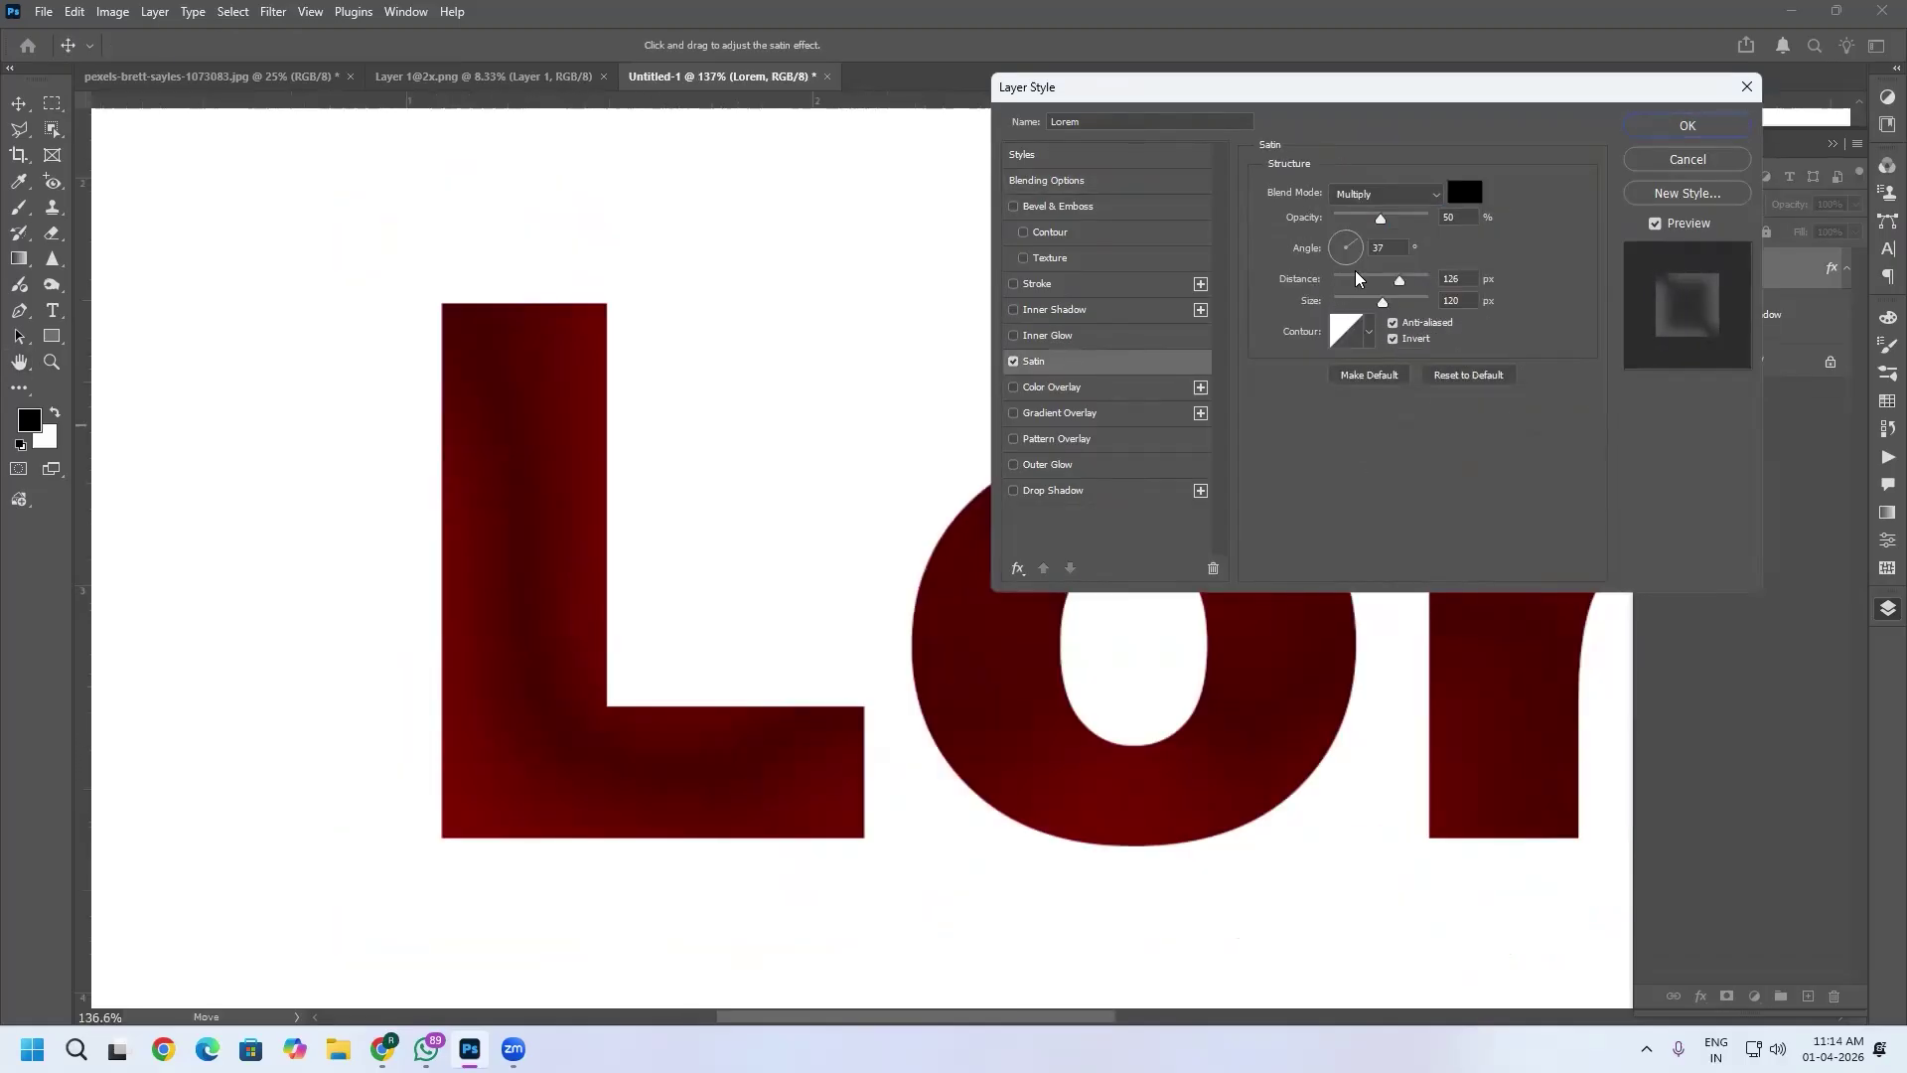
# Set the satin to 64% opacity, 70° angle, 51 px distance and 81 px size.
pyautogui.moveTo(1379, 220)
pyautogui.mouseDown()
pyautogui.moveTo(1396, 226)
pyautogui.moveTo(1362, 220)
pyautogui.moveTo(1397, 221)
pyautogui.mouseUp()
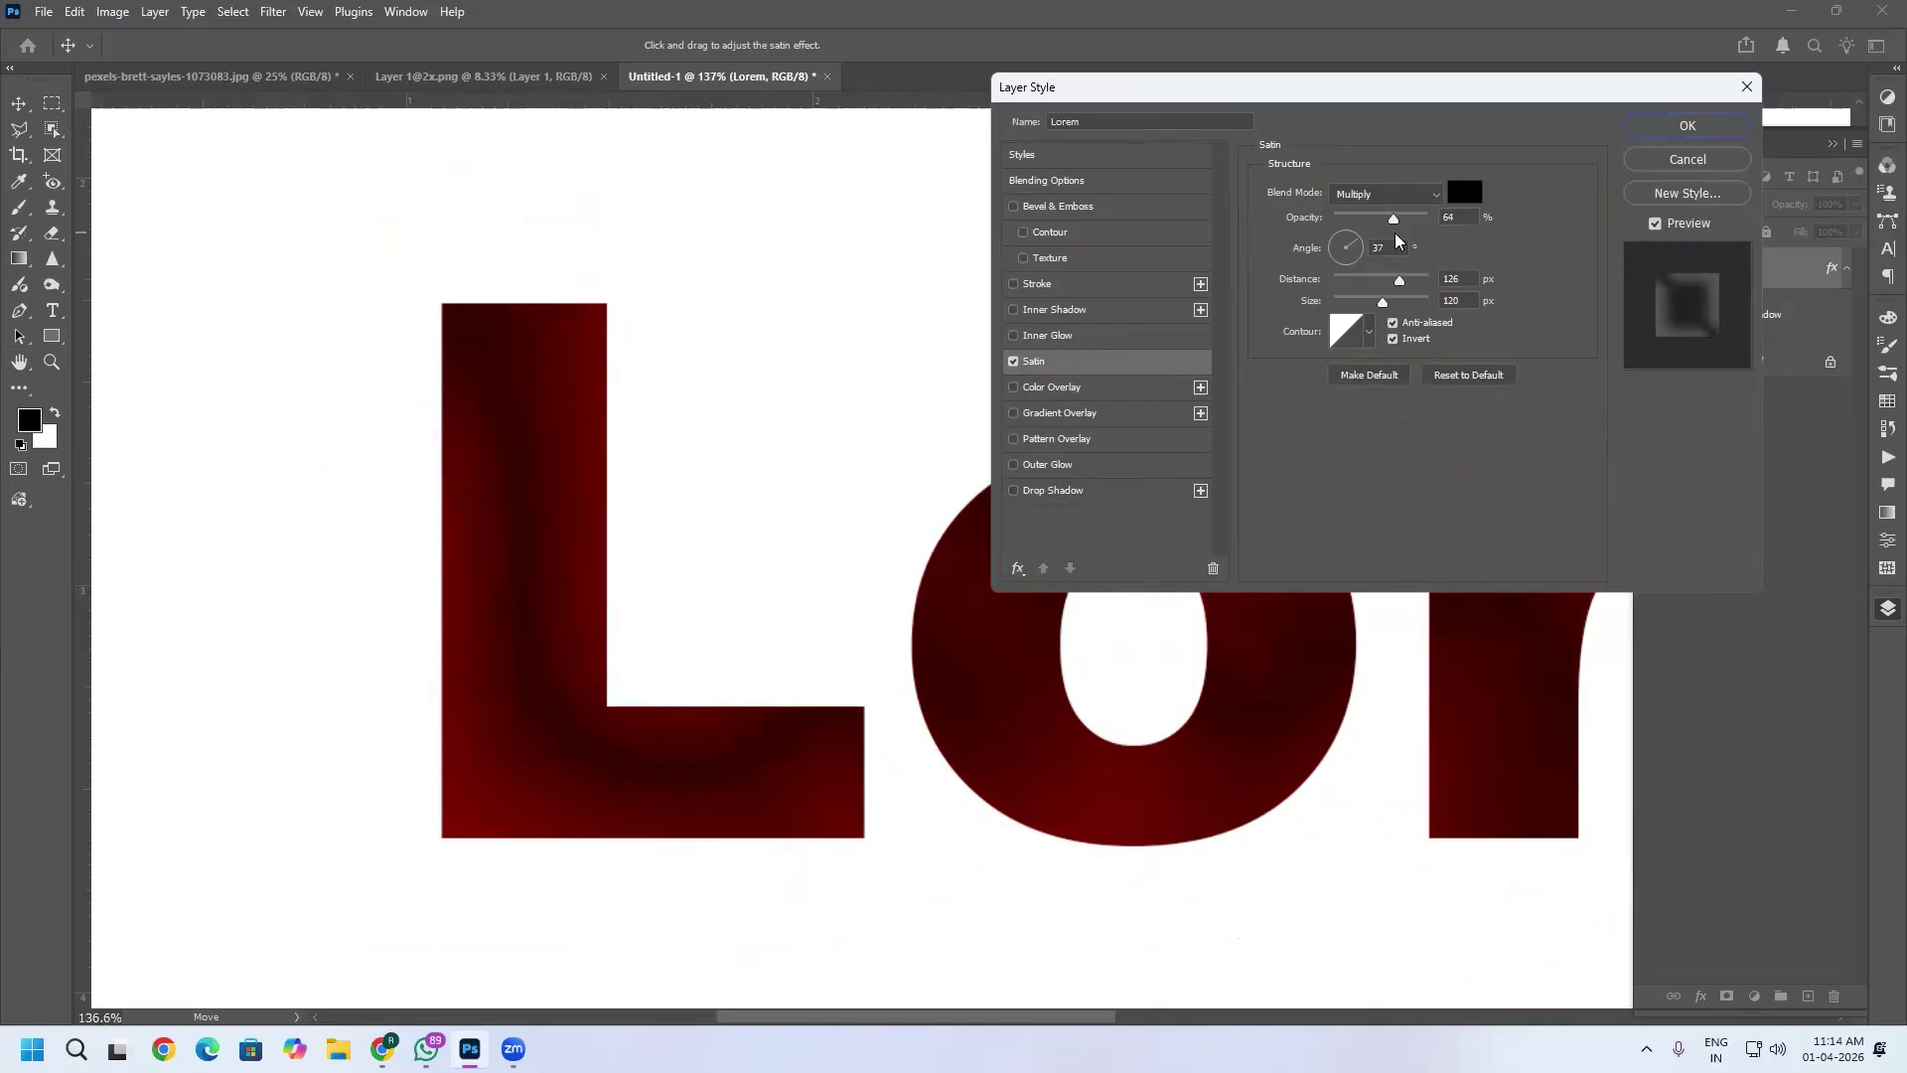
pyautogui.click(1359, 256)
pyautogui.click(1345, 257)
pyautogui.click(1350, 239)
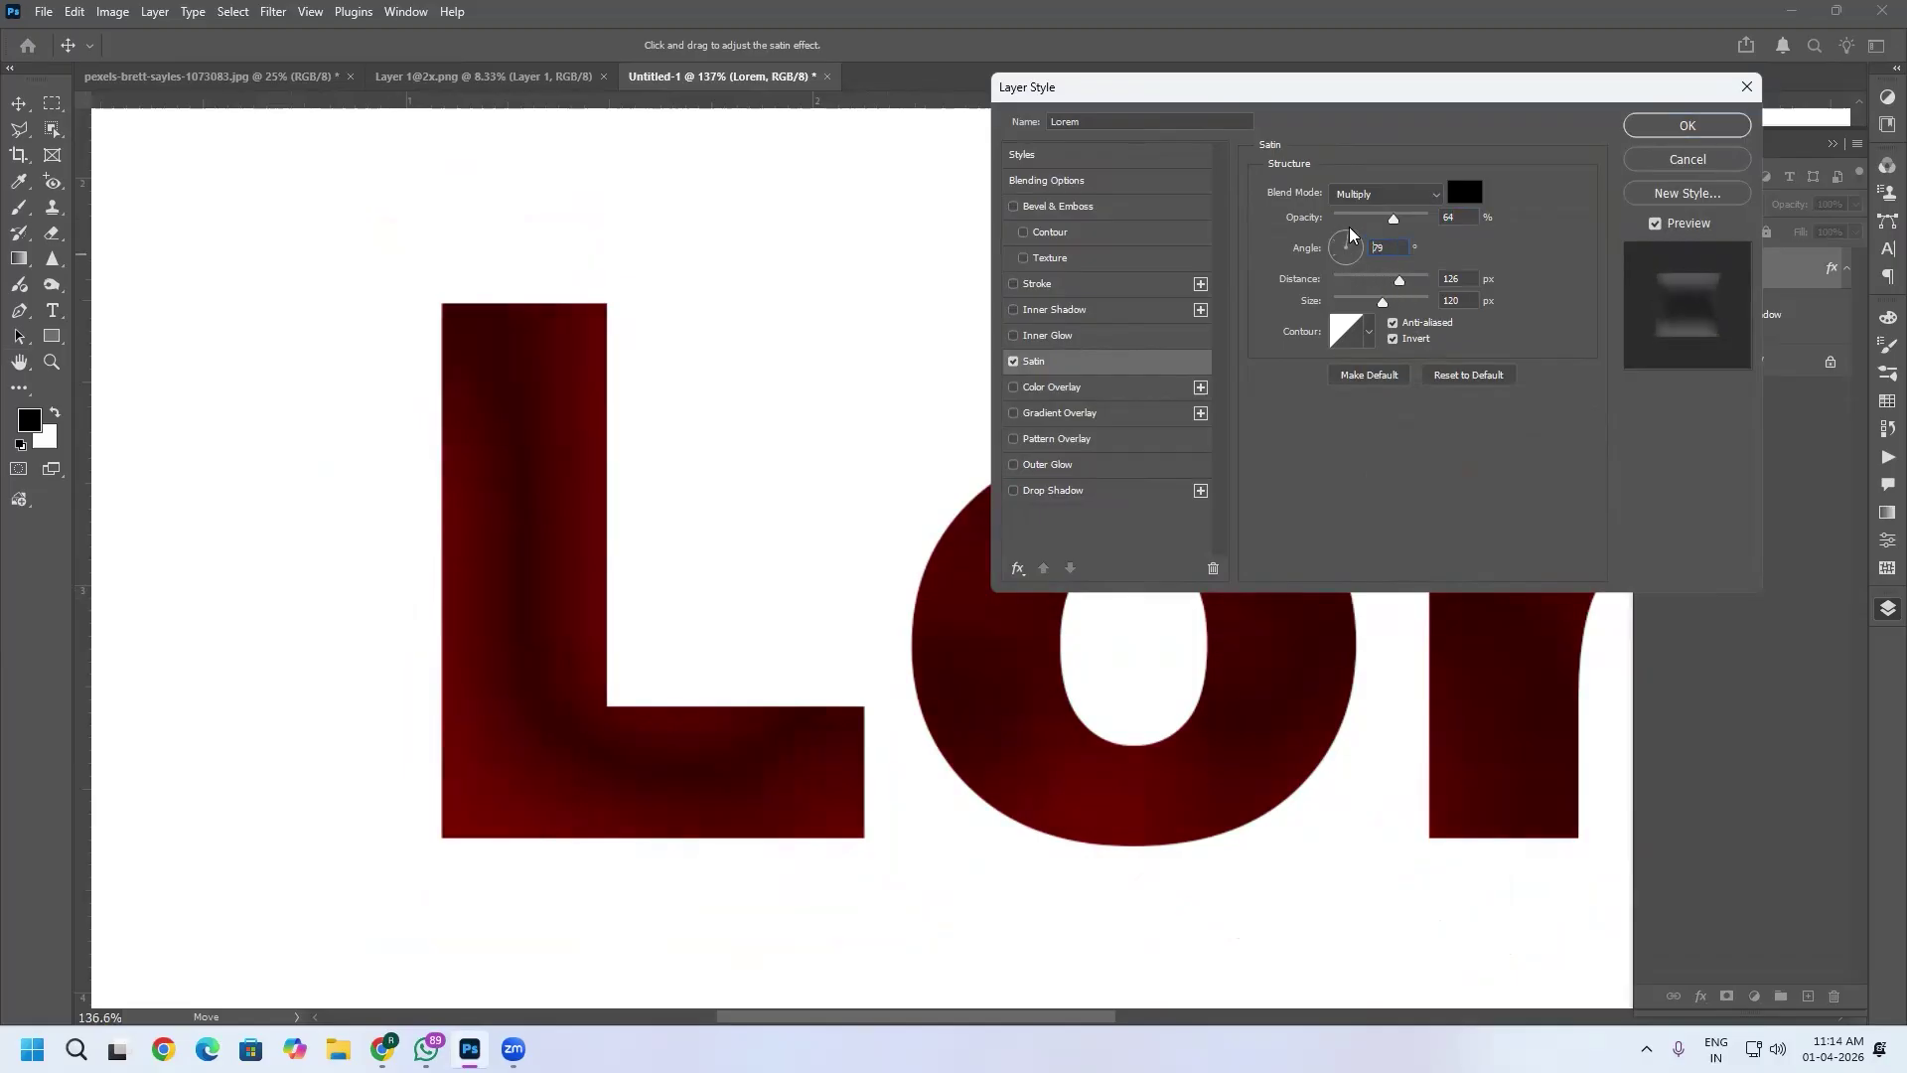
pyautogui.moveTo(1407, 286)
pyautogui.mouseDown()
pyautogui.moveTo(1343, 304)
pyautogui.moveTo(1403, 304)
pyautogui.moveTo(1335, 304)
pyautogui.moveTo(1384, 289)
pyautogui.mouseUp()
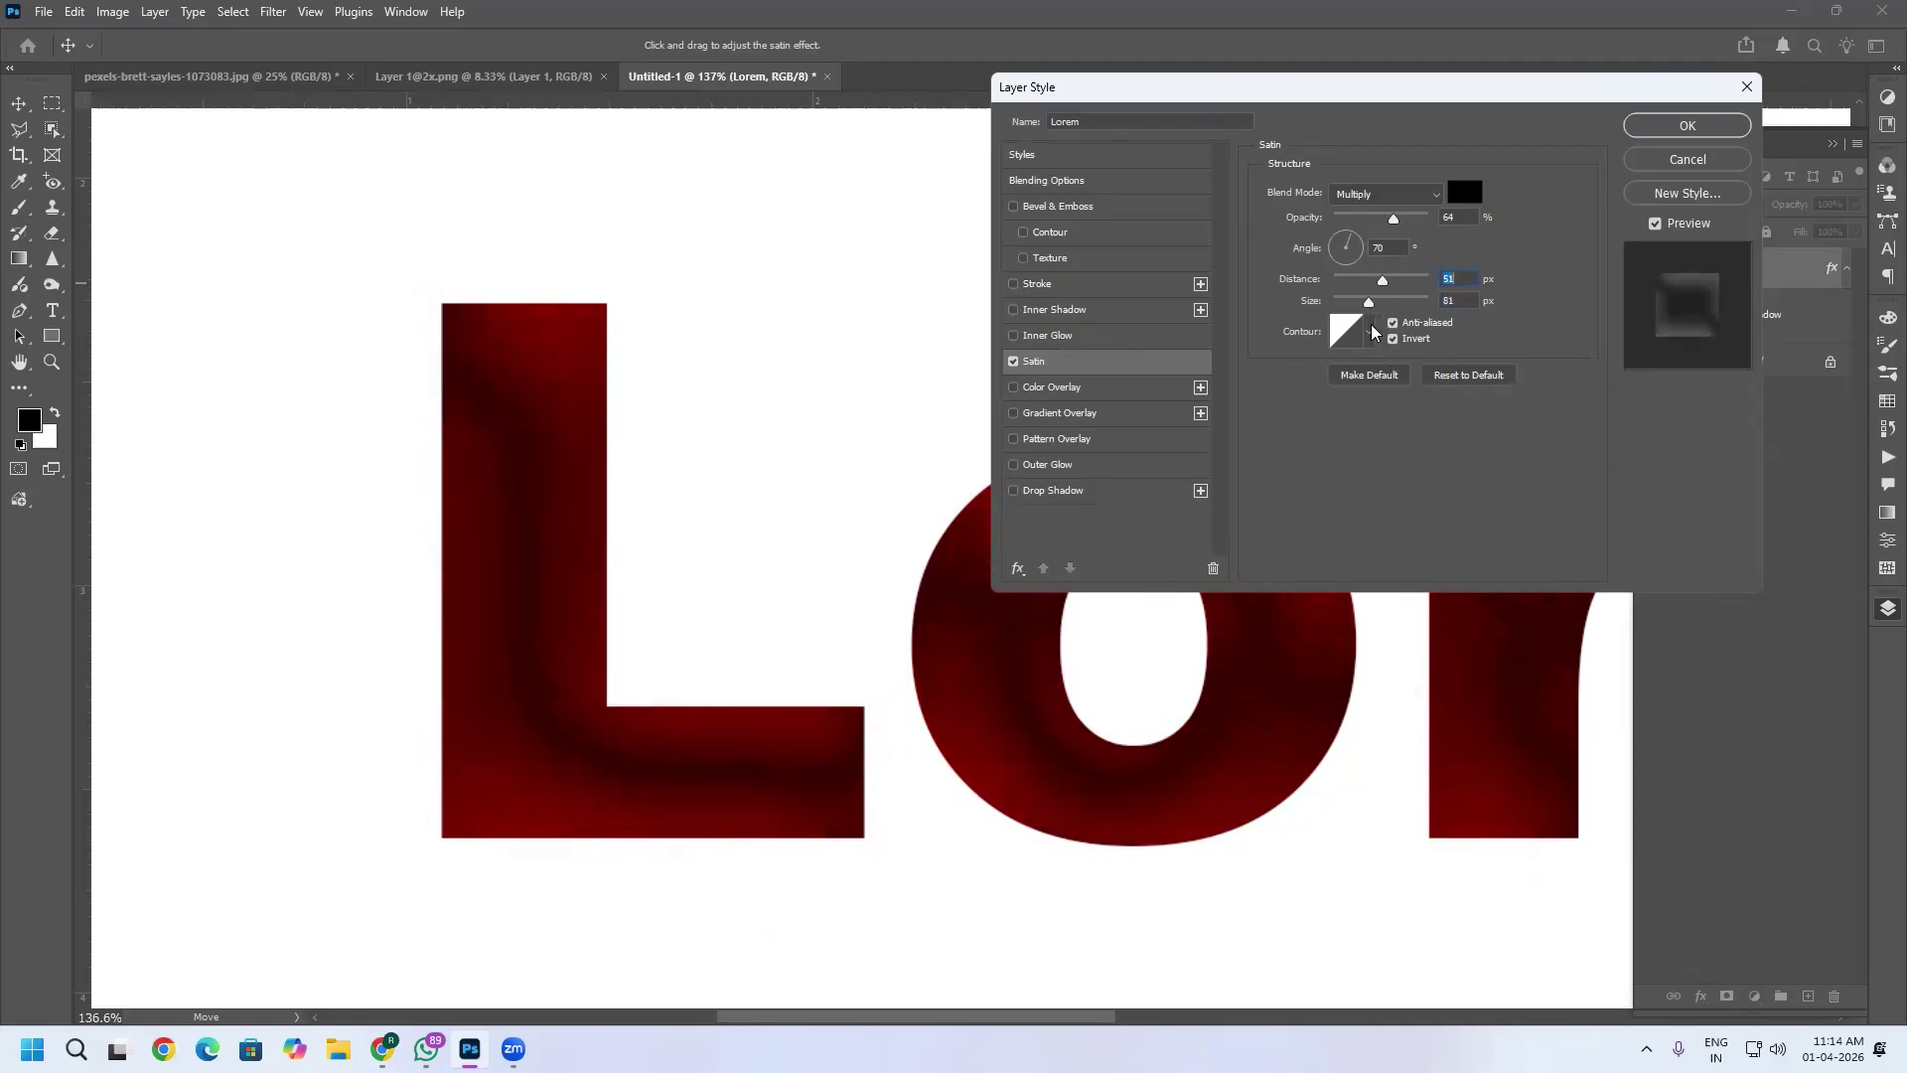
# Try several contour presets on the satin effect and return to the straight linear contour.
pyautogui.click(1372, 331)
pyautogui.click(1311, 411)
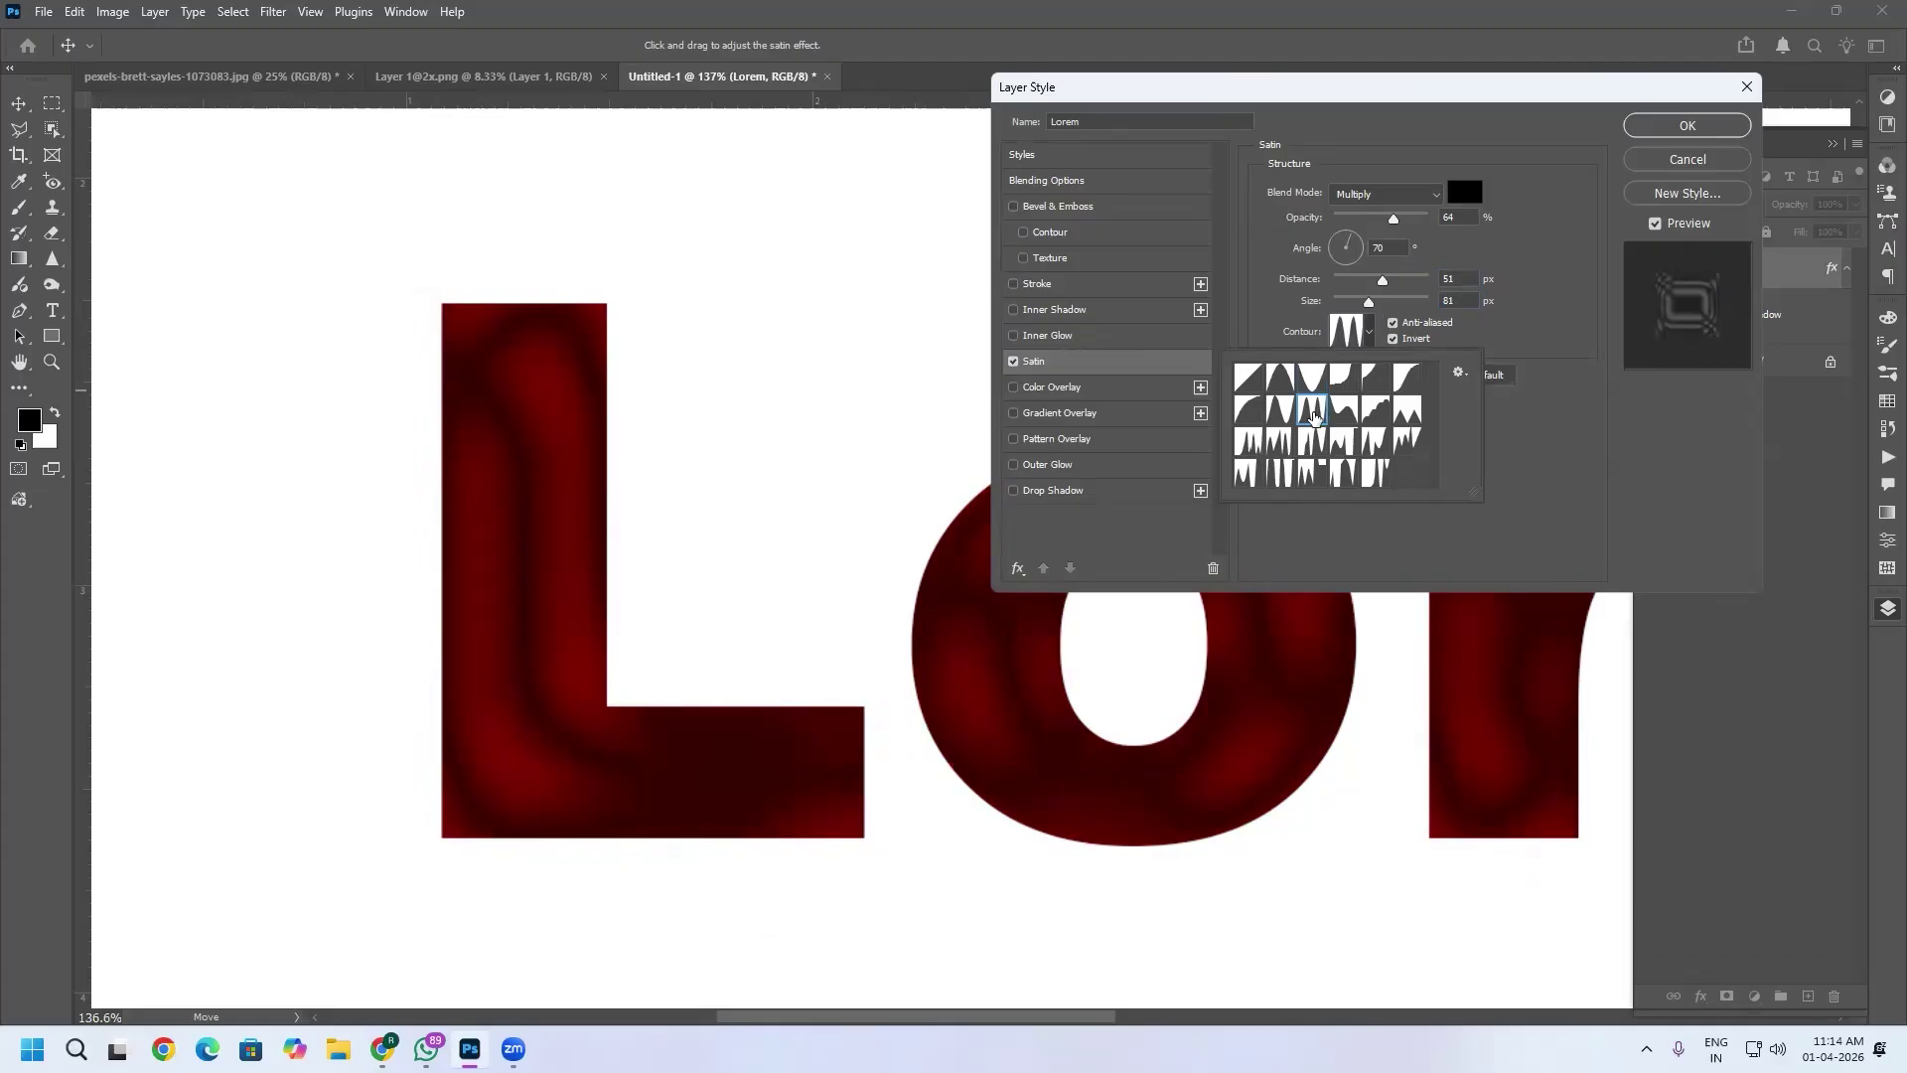
pyautogui.click(1343, 410)
pyautogui.click(1342, 441)
pyautogui.click(1279, 441)
pyautogui.click(1279, 471)
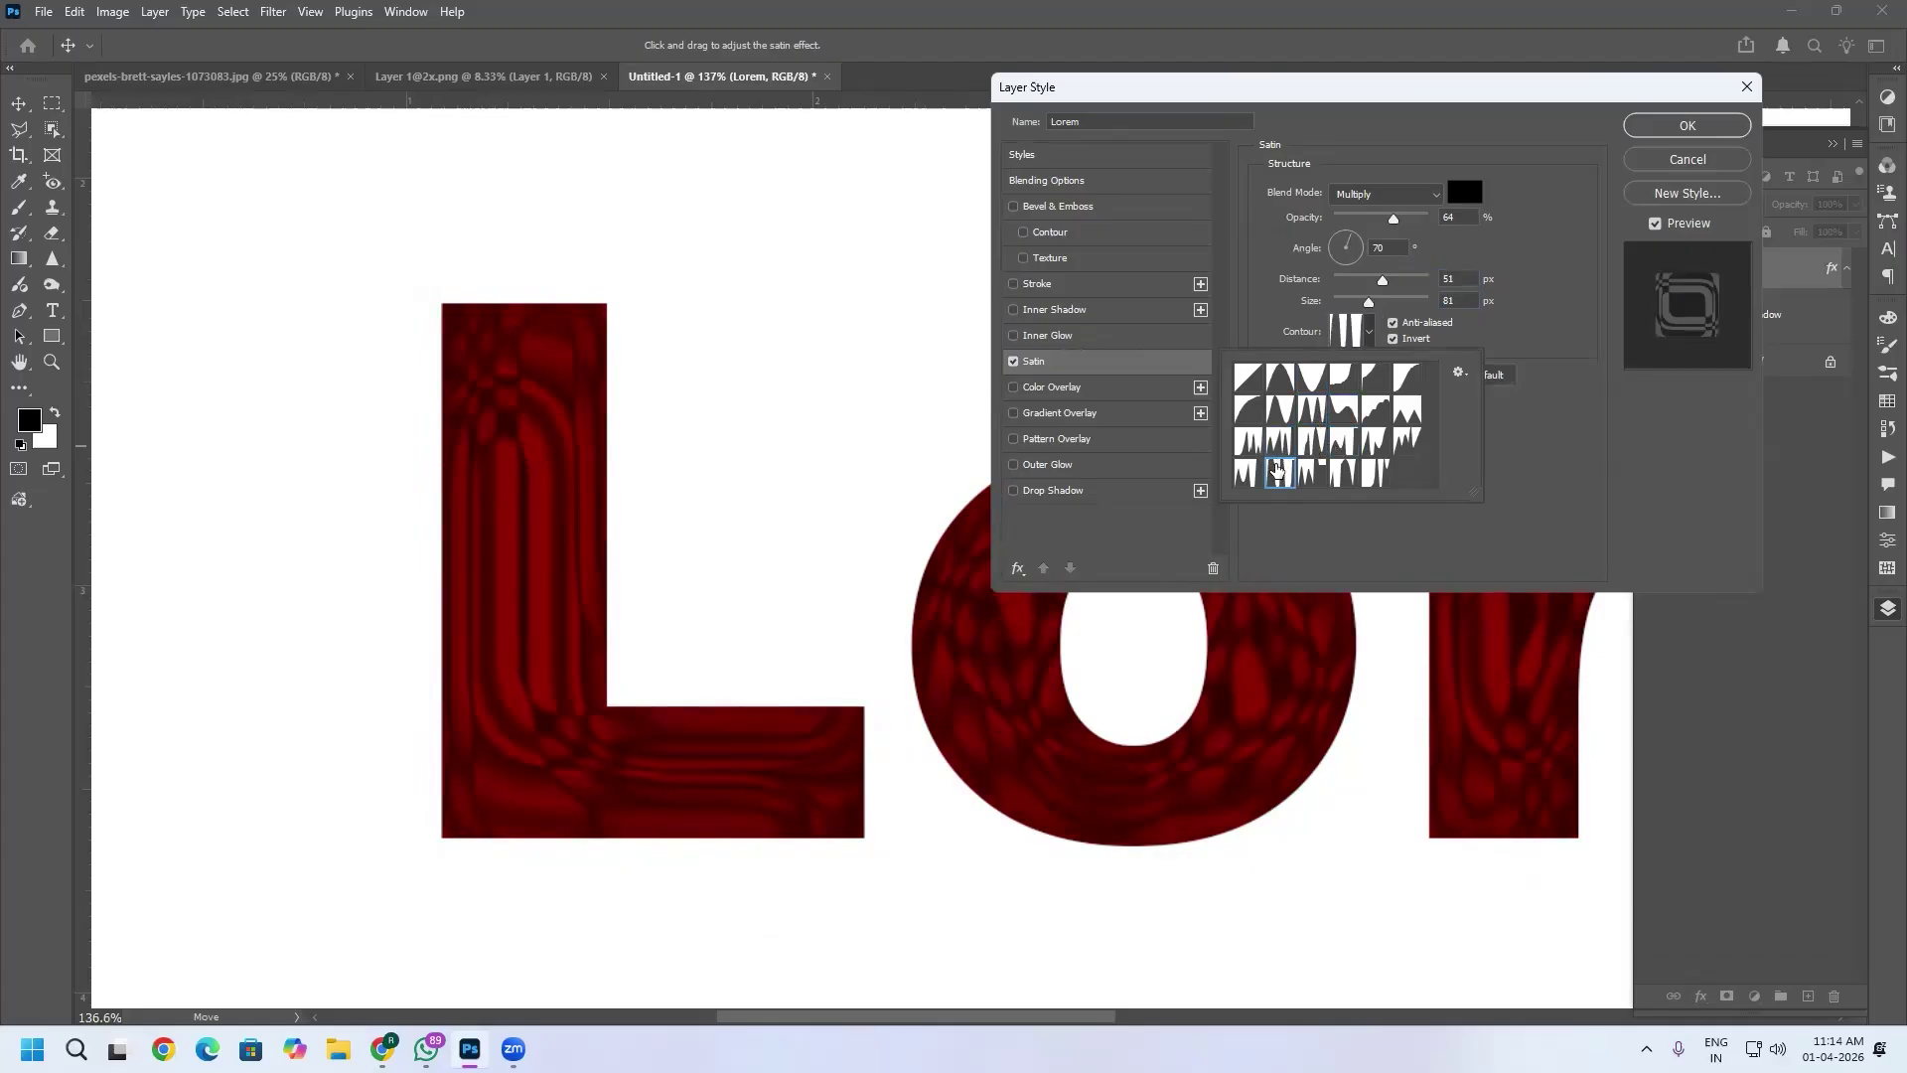
pyautogui.click(1310, 471)
pyautogui.click(1374, 410)
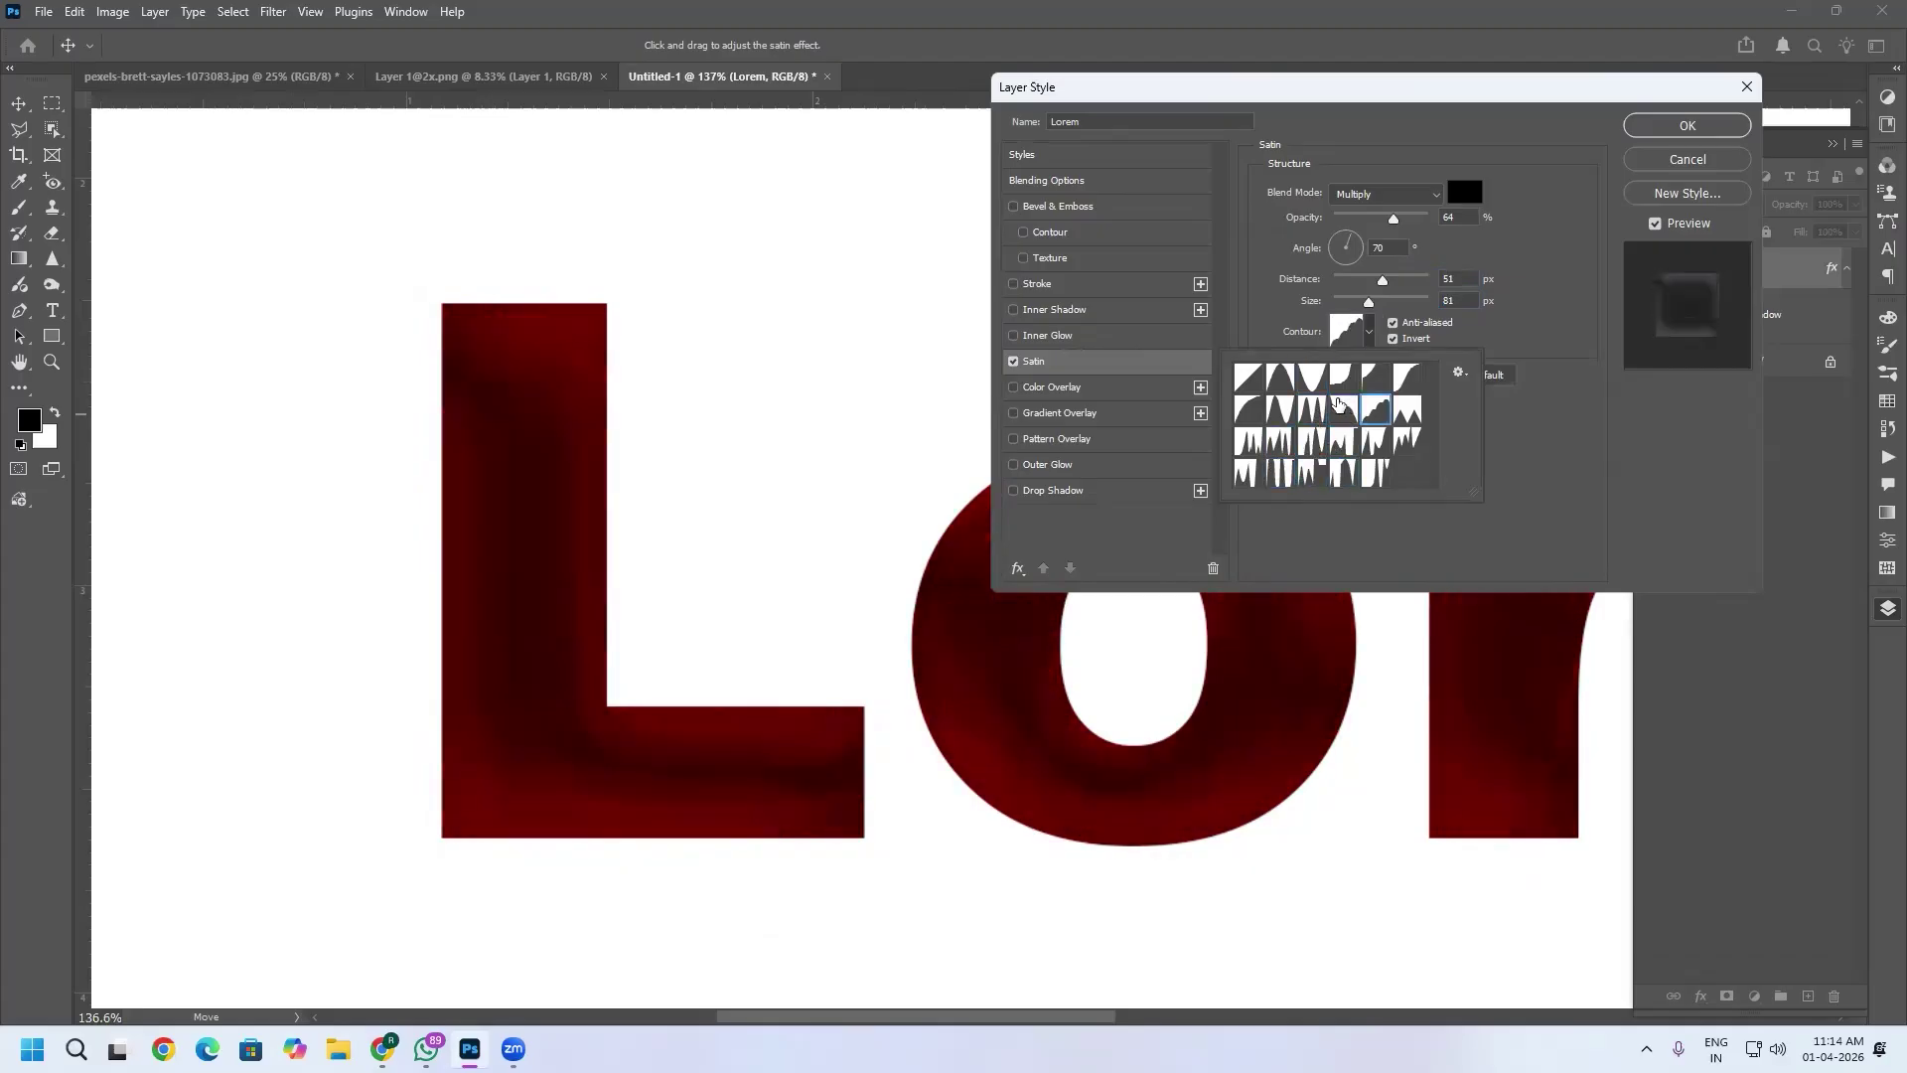
pyautogui.click(1311, 377)
pyautogui.click(1280, 378)
pyautogui.click(1249, 378)
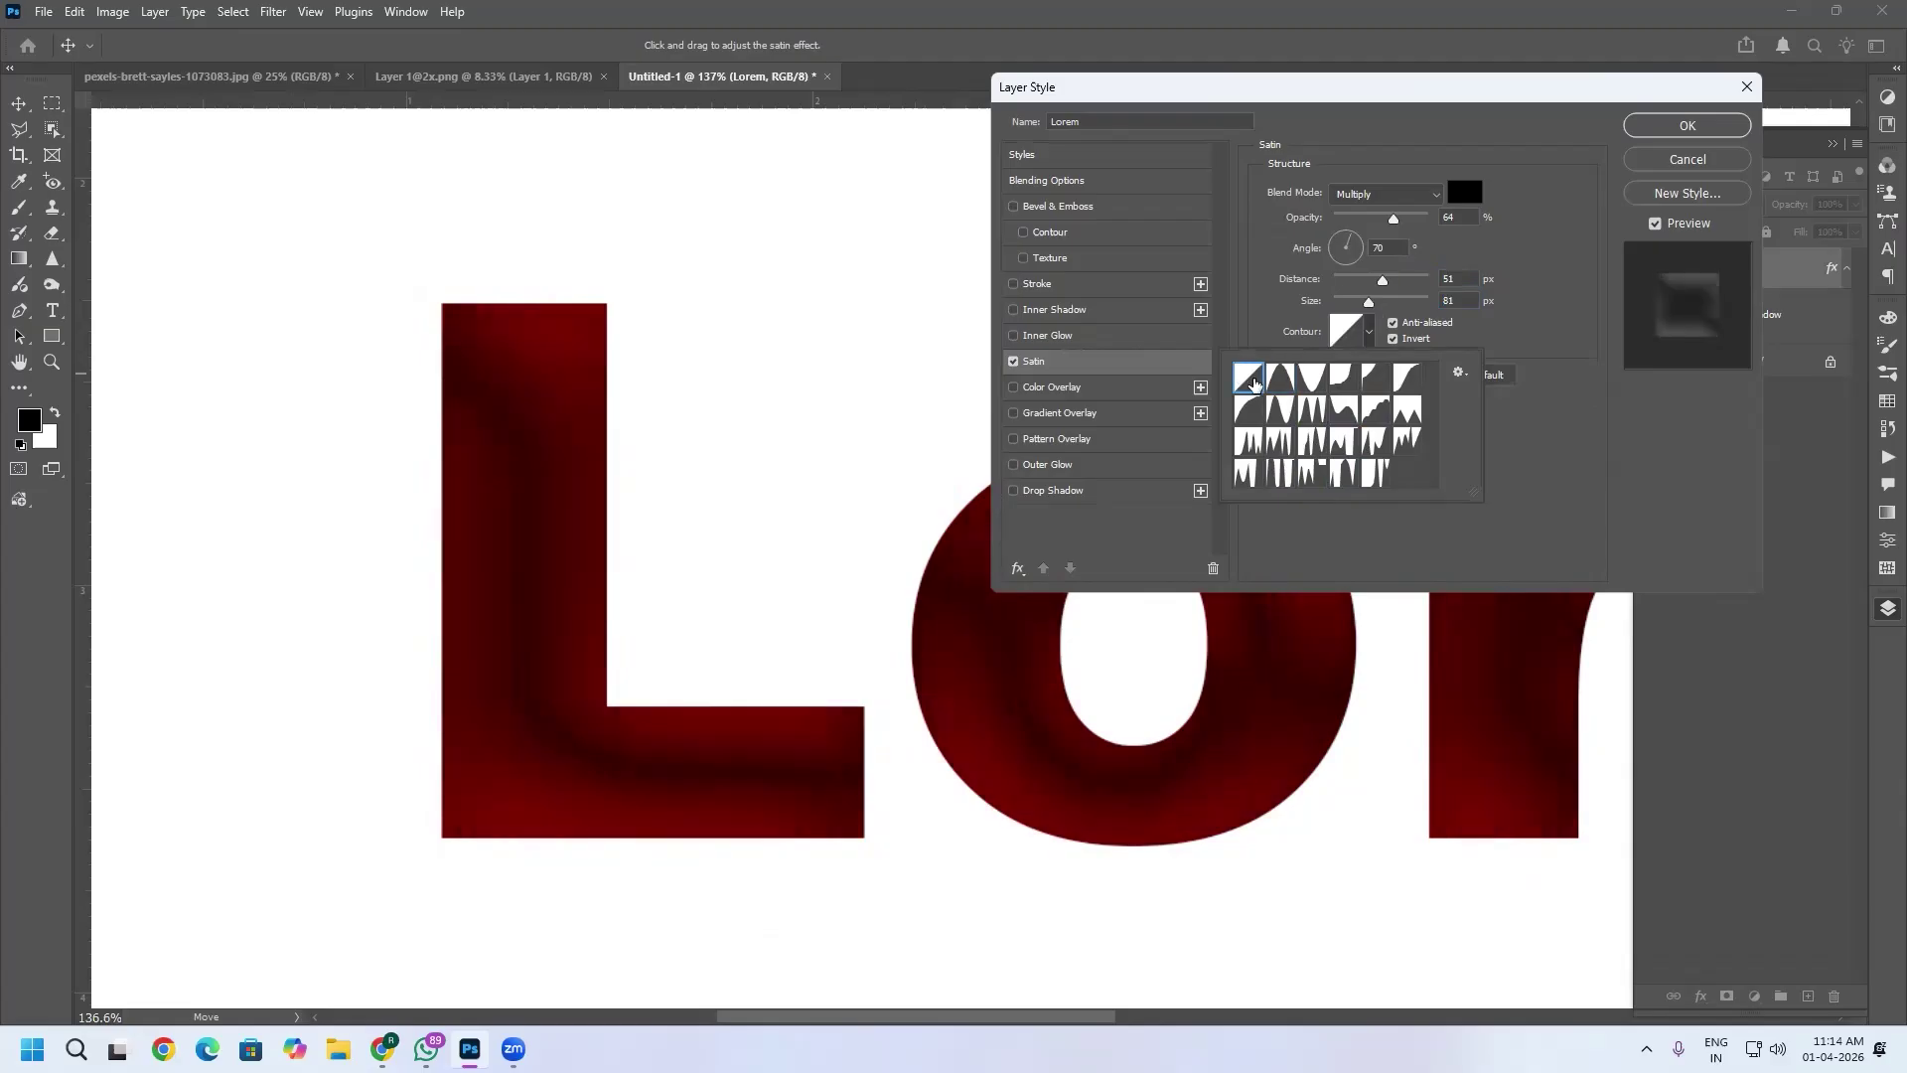
pyautogui.click(1542, 354)
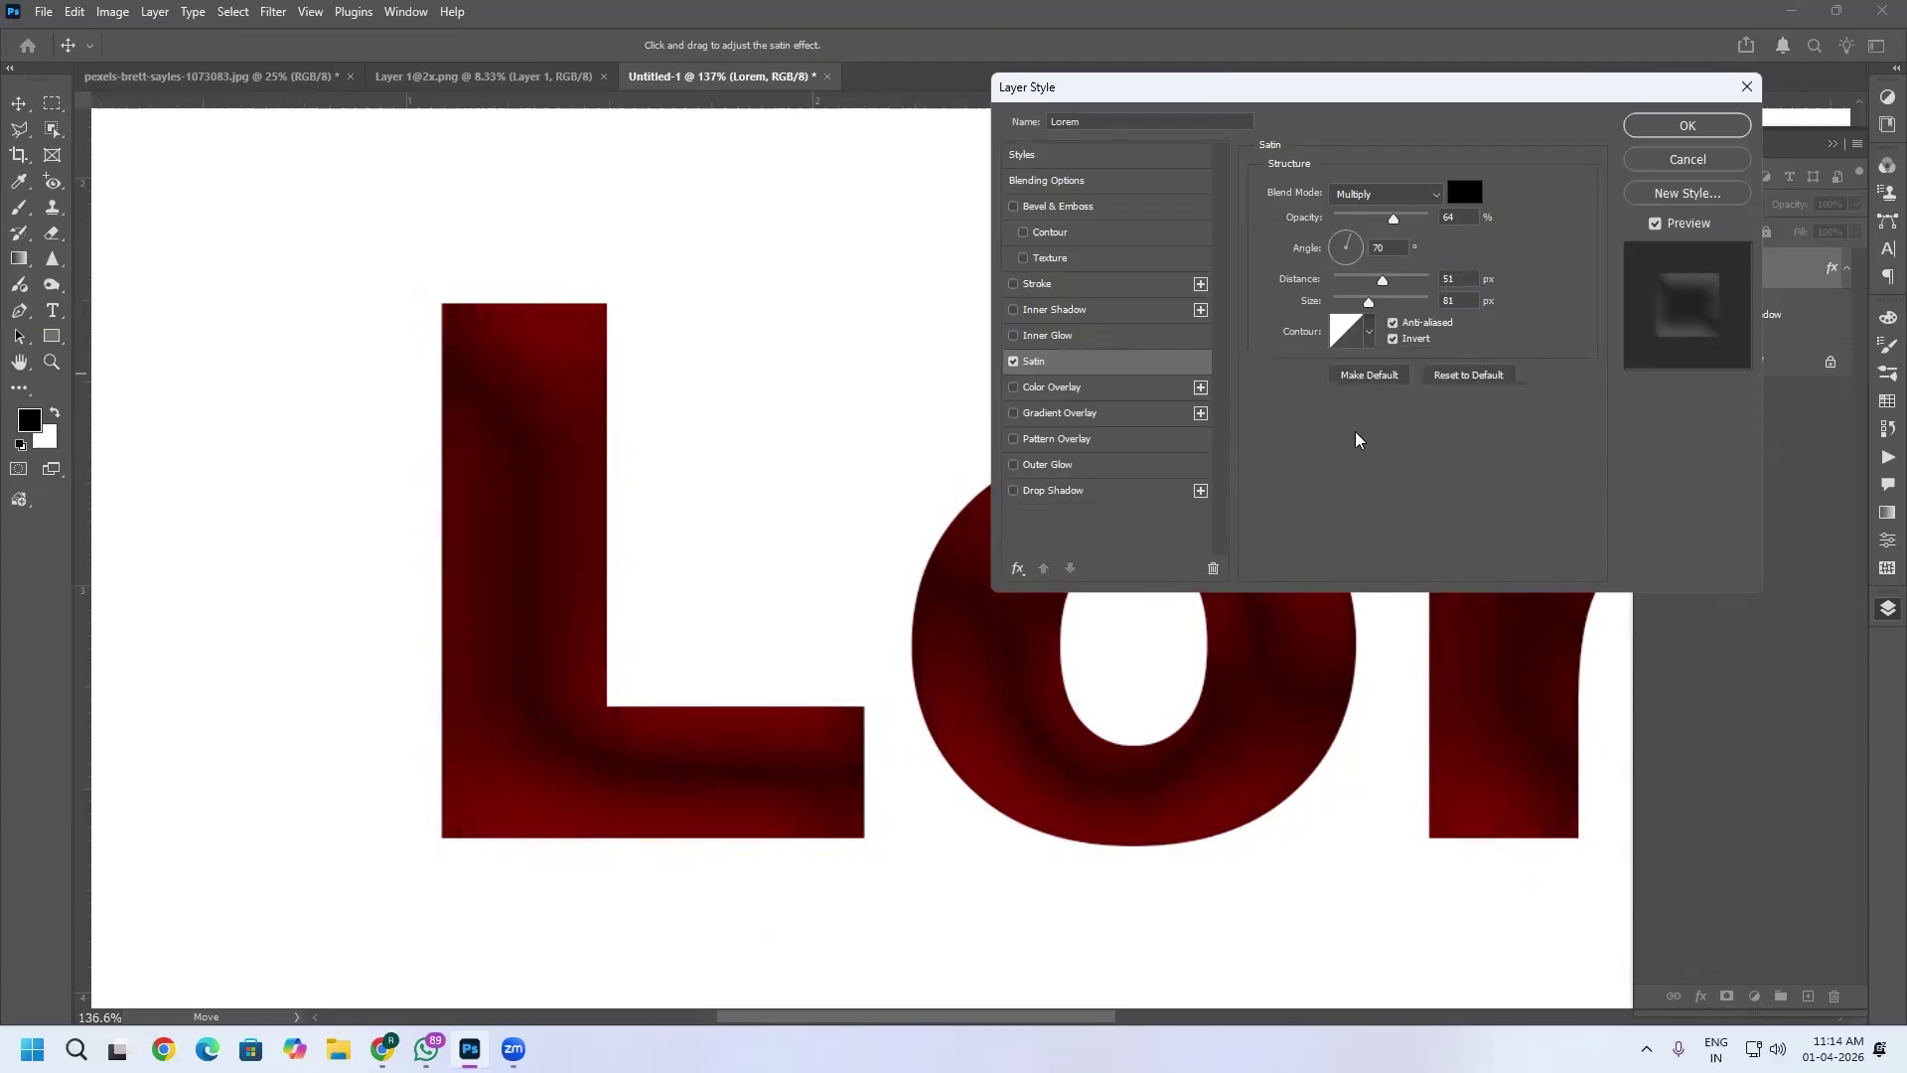
# Toggle the satin's Invert option, leaving it off, and set the satin distance to 174 px.
pyautogui.click(1392, 339)
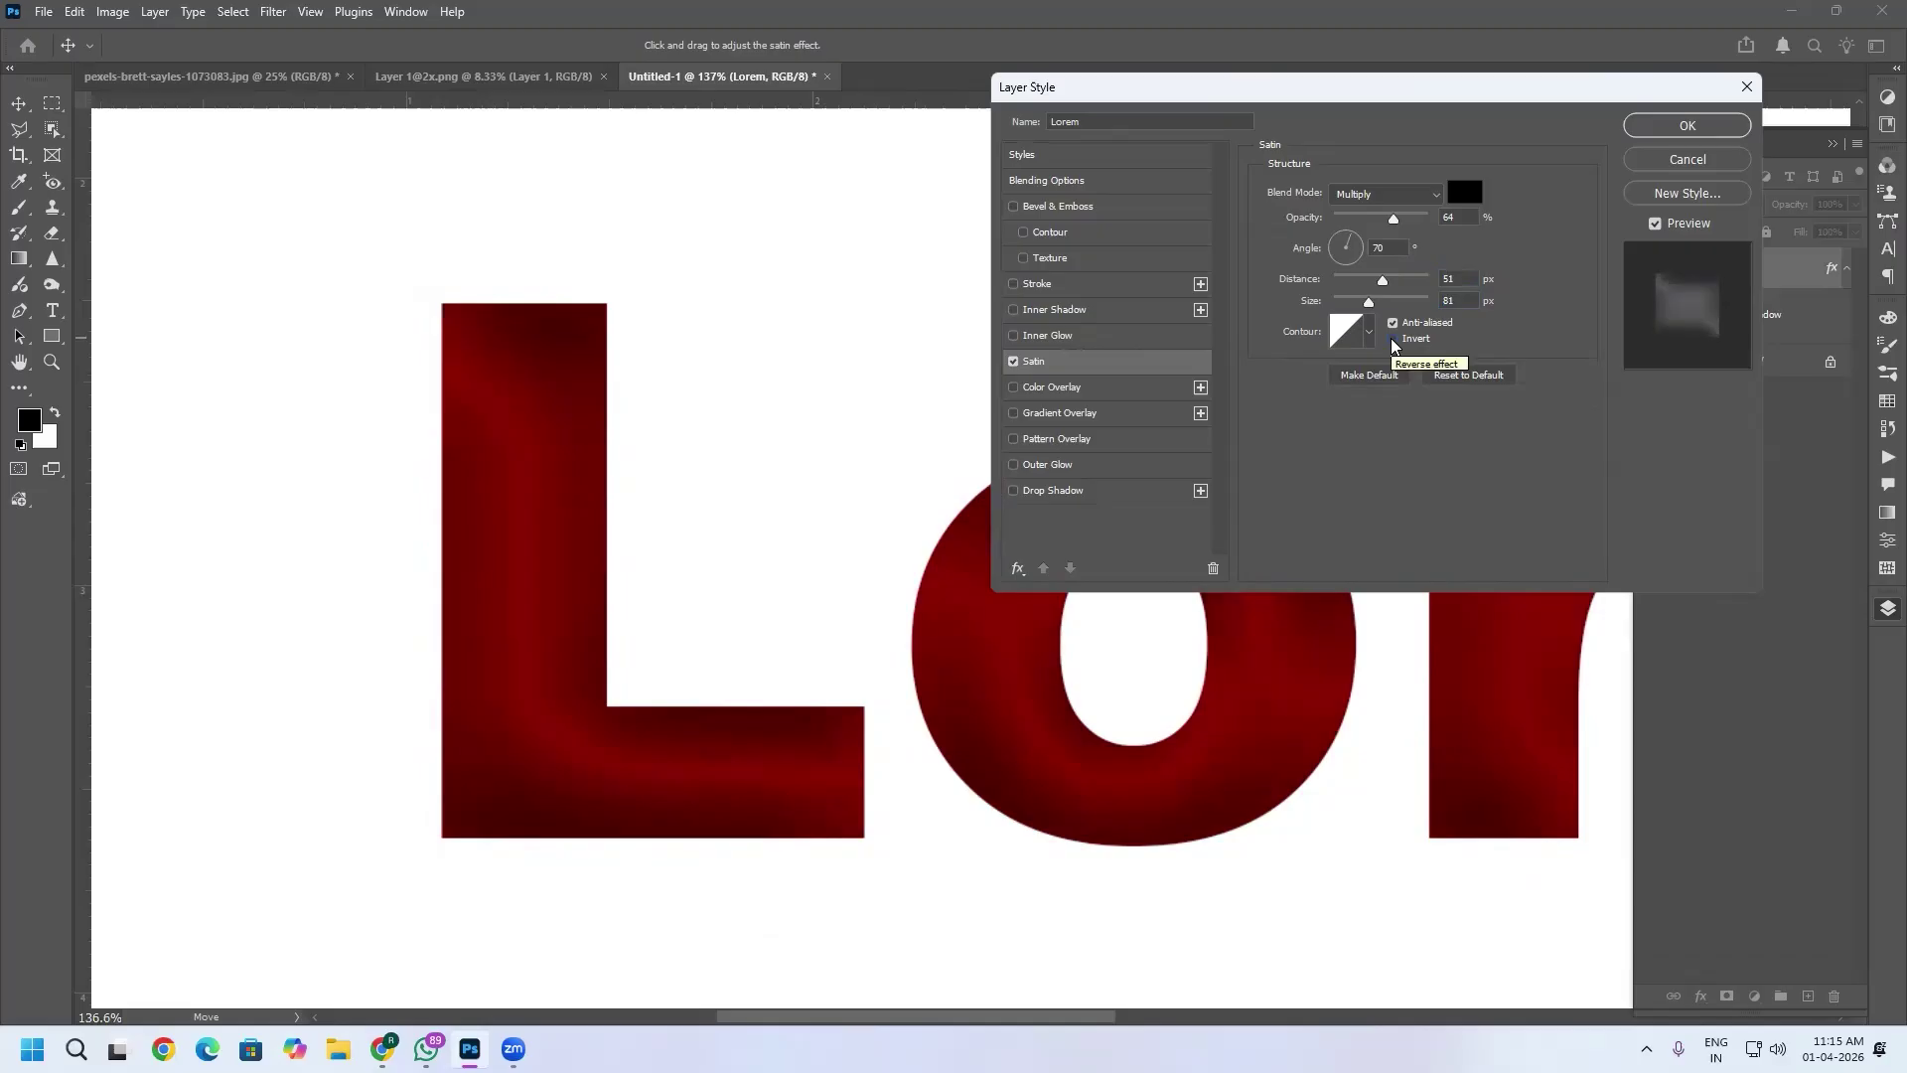
pyautogui.click(1392, 339)
pyautogui.click(1392, 339)
pyautogui.click(1392, 338)
pyautogui.click(1393, 338)
pyautogui.moveTo(688, 741); pyautogui.dragTo(1037, 685)
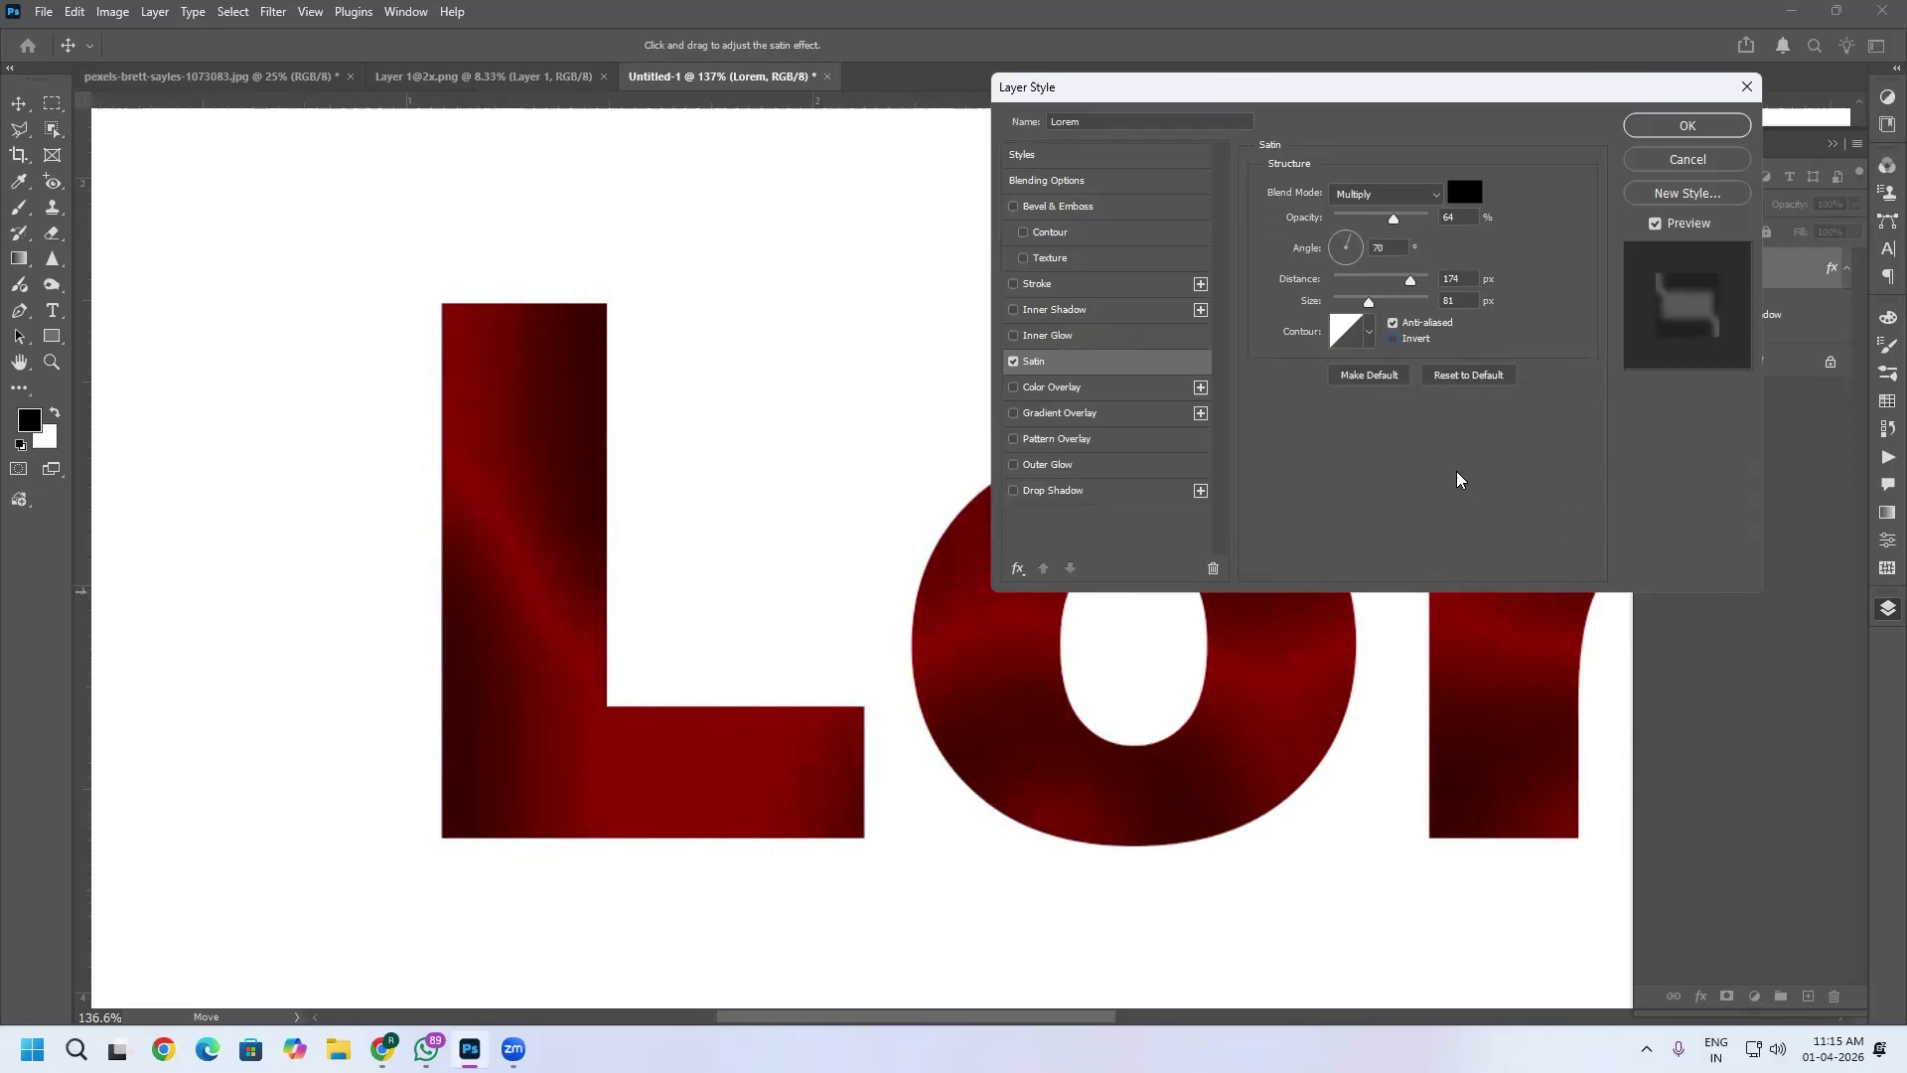
# Replace the Satin effect with Color Overlay and change the overlay color to vivid magenta-purple.
pyautogui.click(1013, 363)
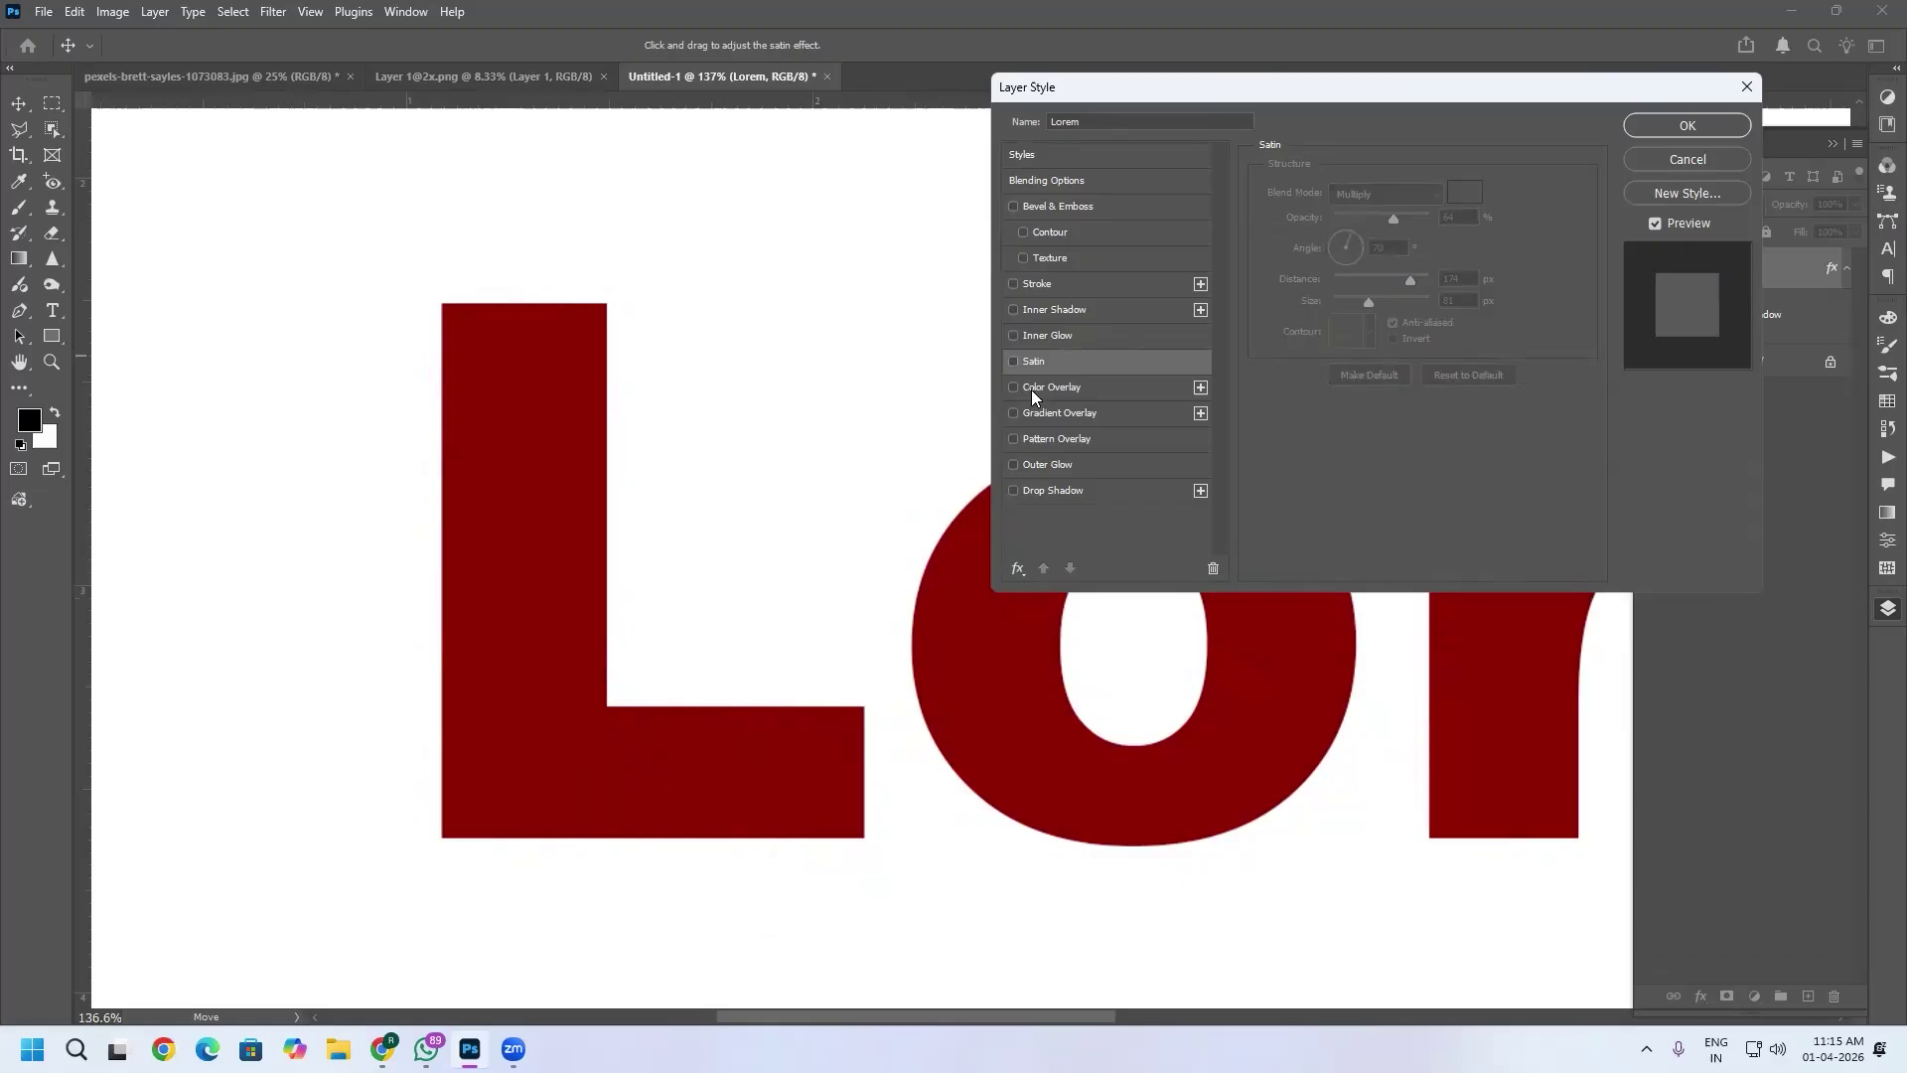
pyautogui.click(1030, 387)
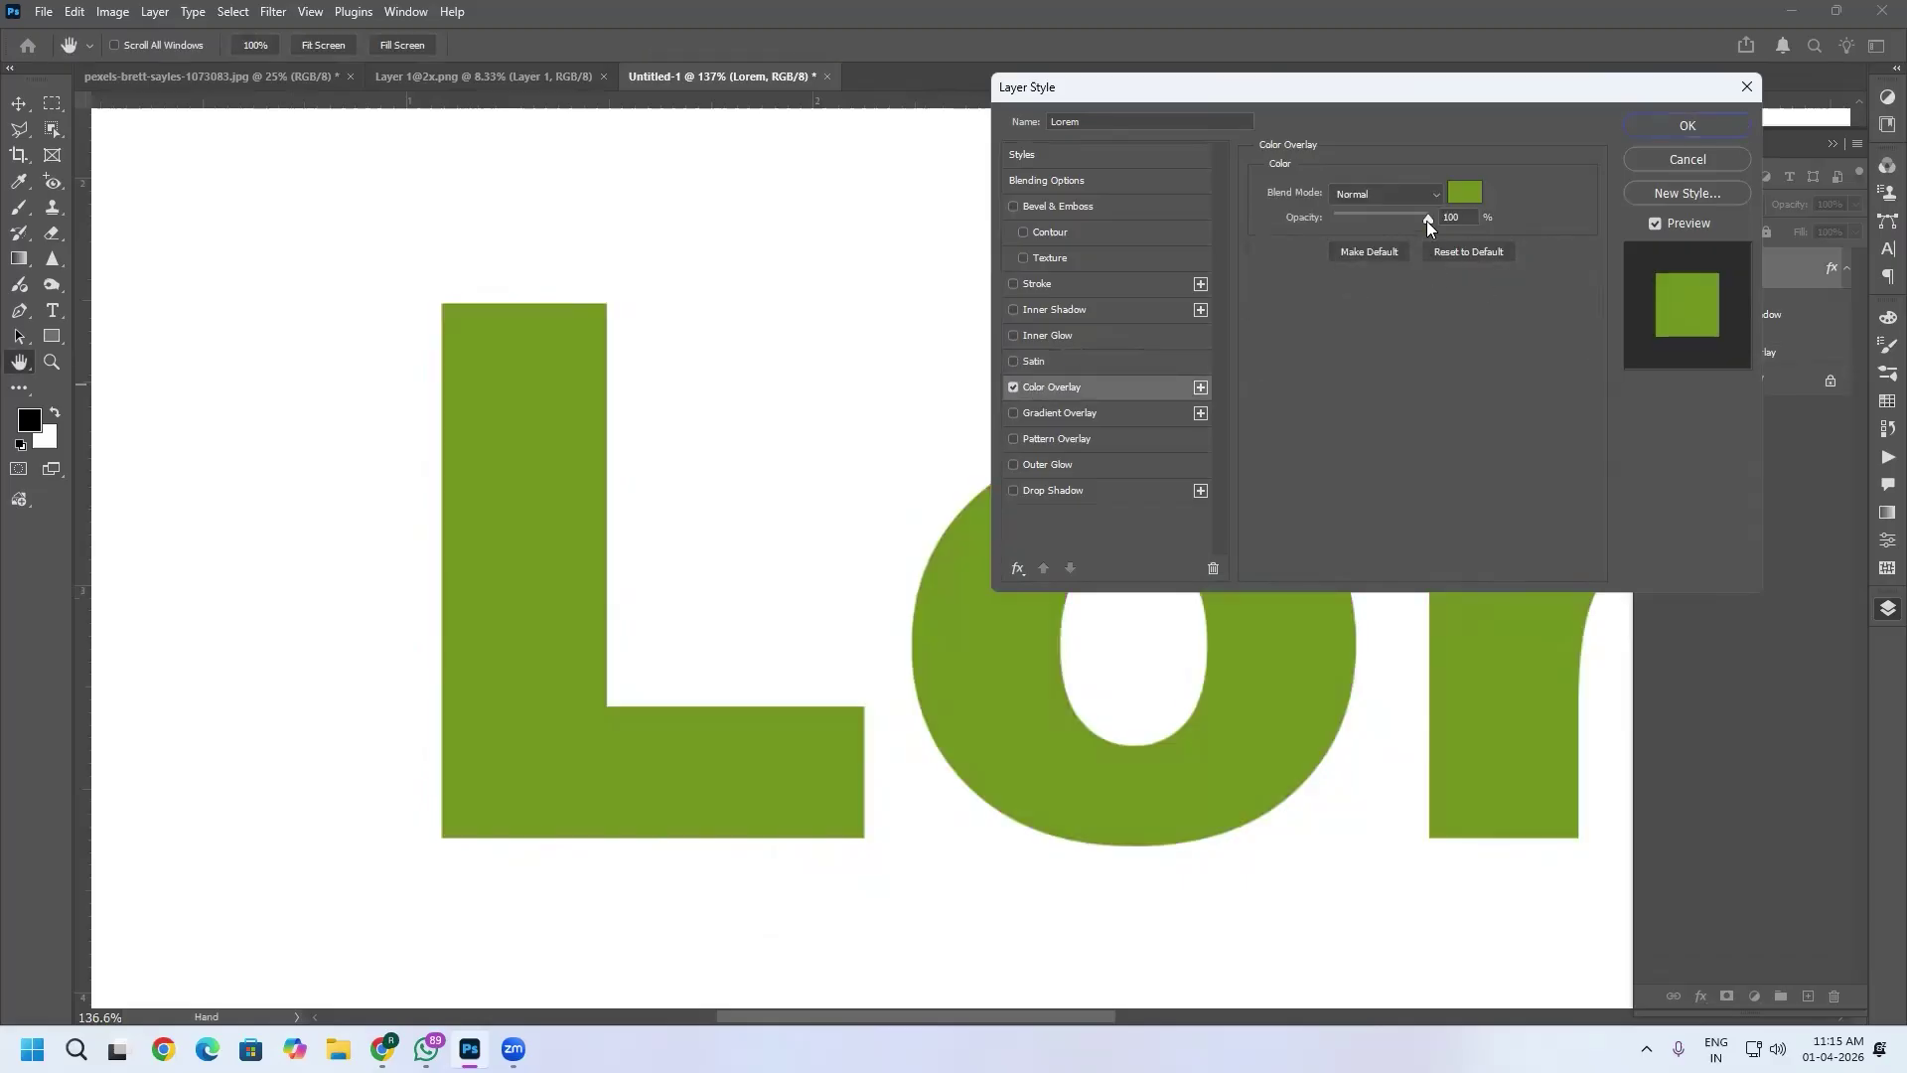
pyautogui.click(1466, 192)
pyautogui.click(1544, 638)
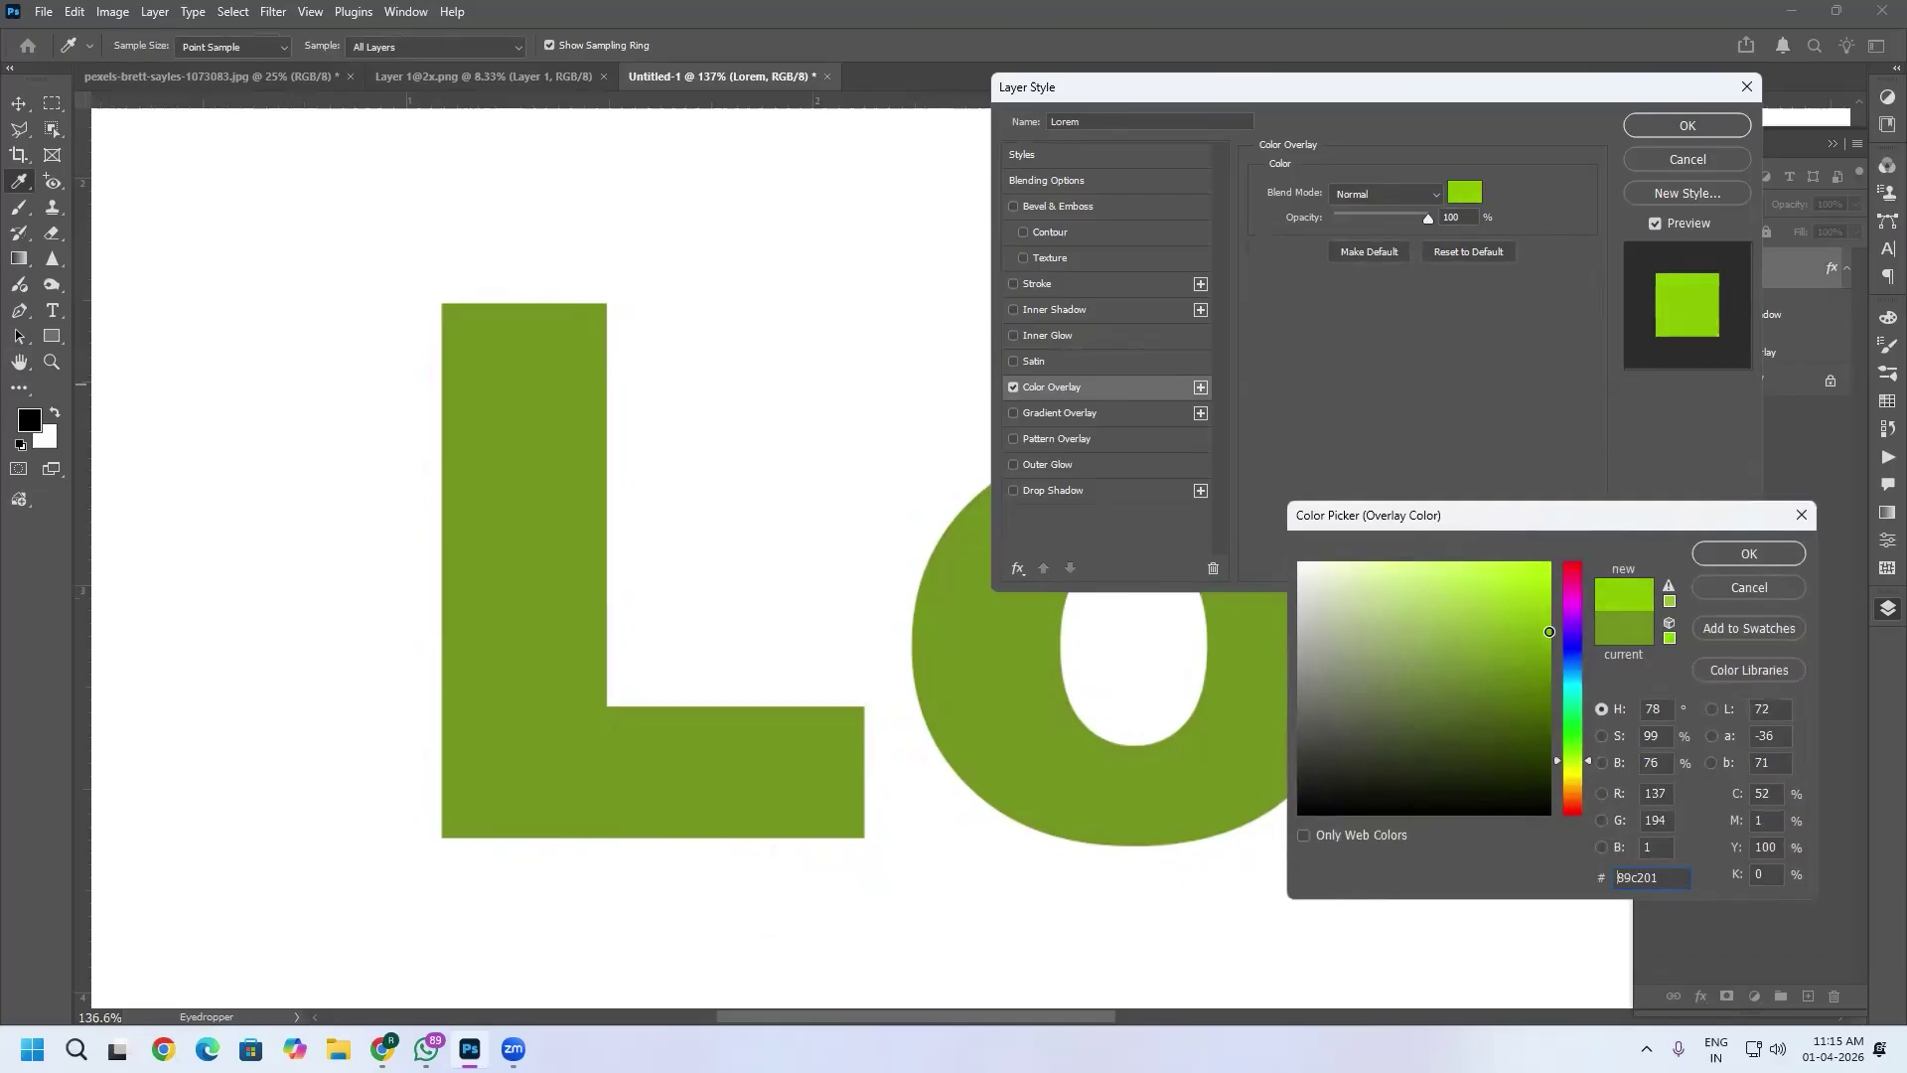
pyautogui.click(1571, 643)
pyautogui.click(1573, 604)
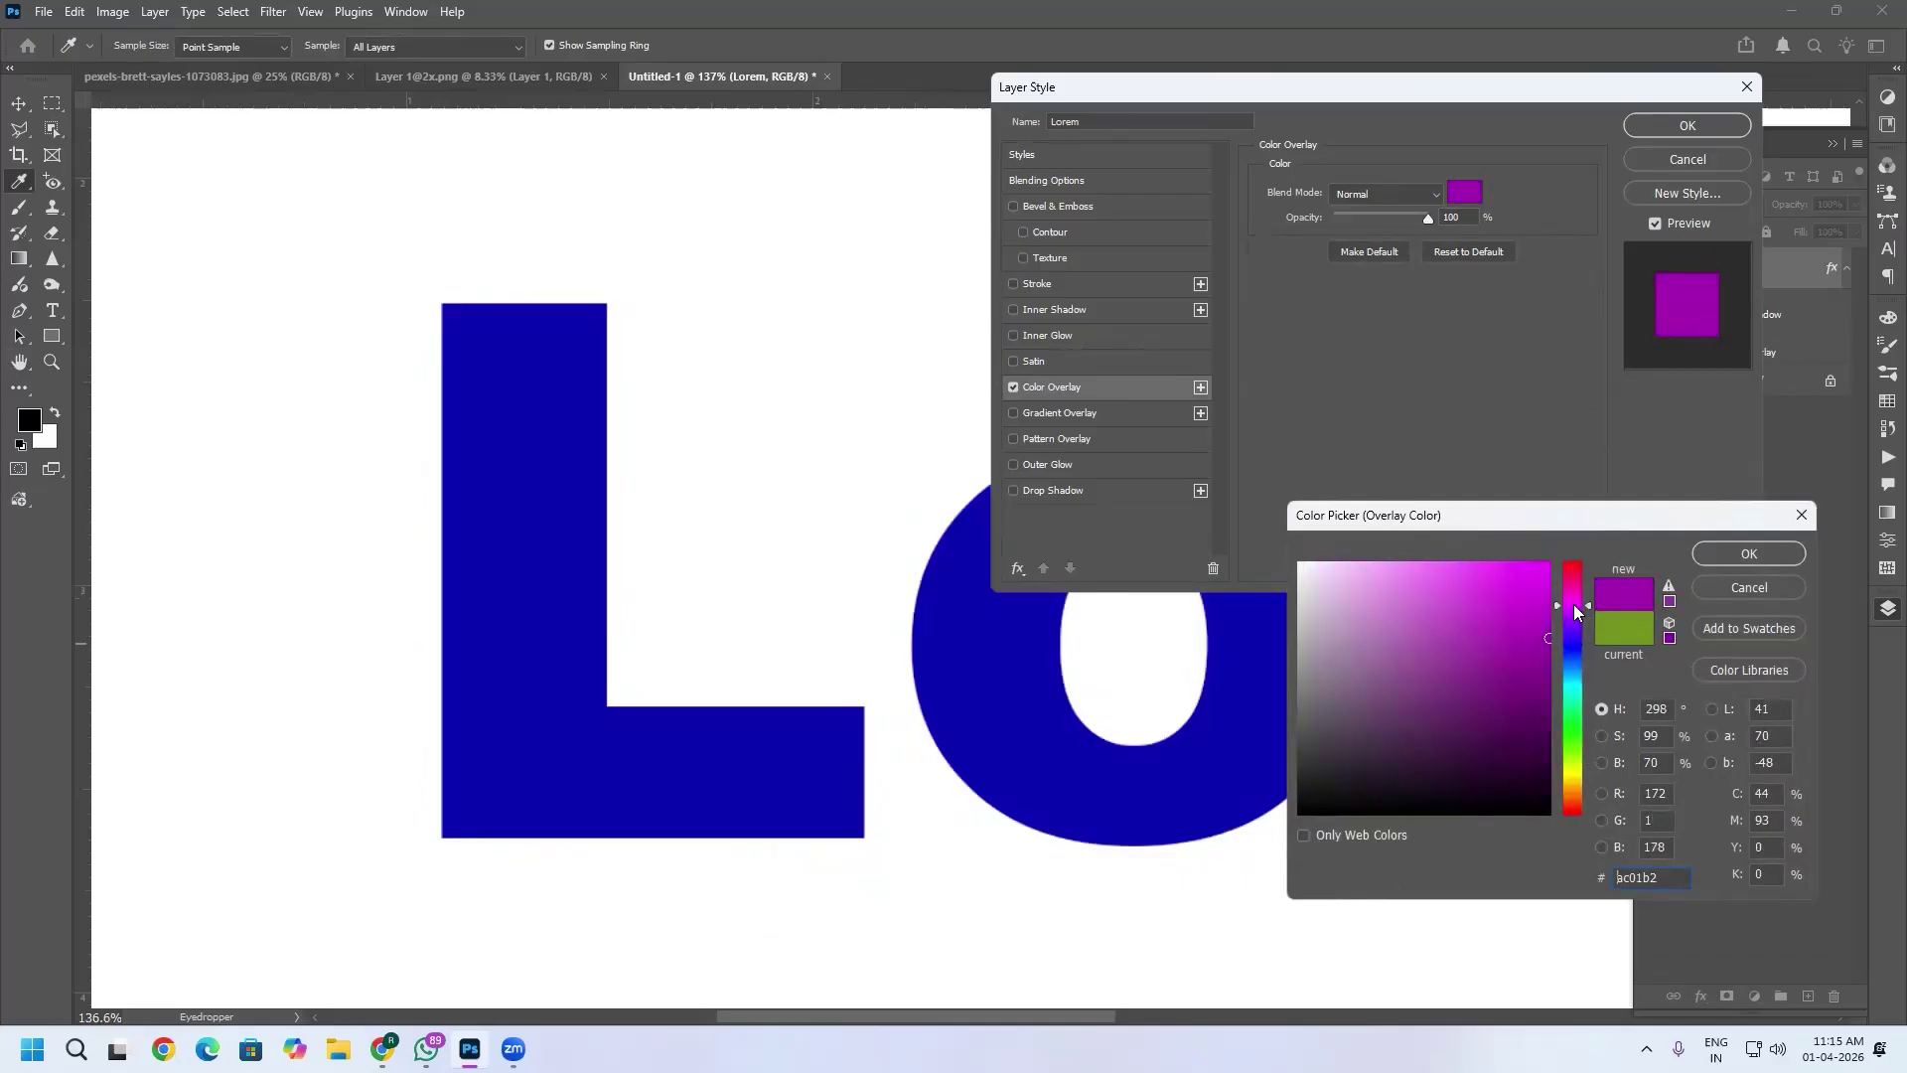
pyautogui.click(1549, 612)
pyautogui.click(1749, 553)
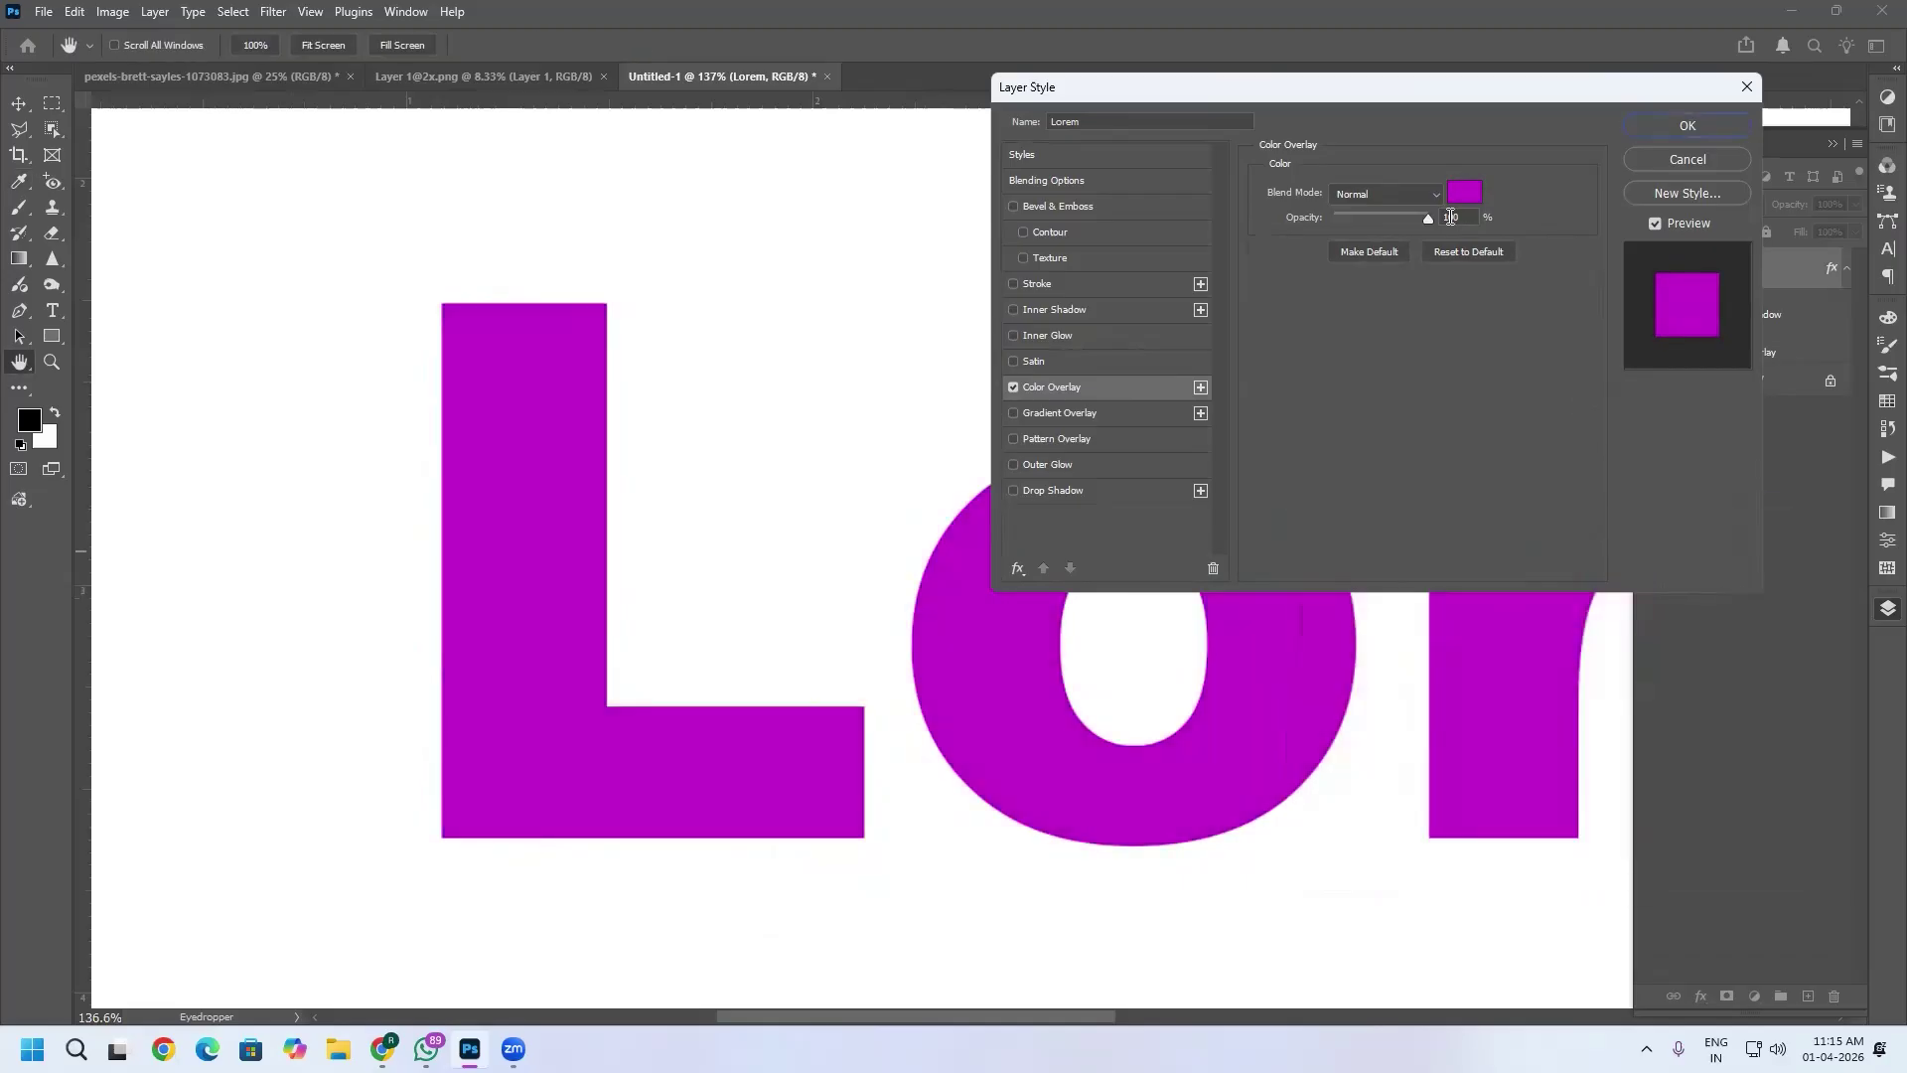
# Lower the color overlay's opacity to 0%, raise it to 54%, and turn the Color Overlay effect off.
pyautogui.moveTo(1430, 225); pyautogui.dragTo(1329, 226)
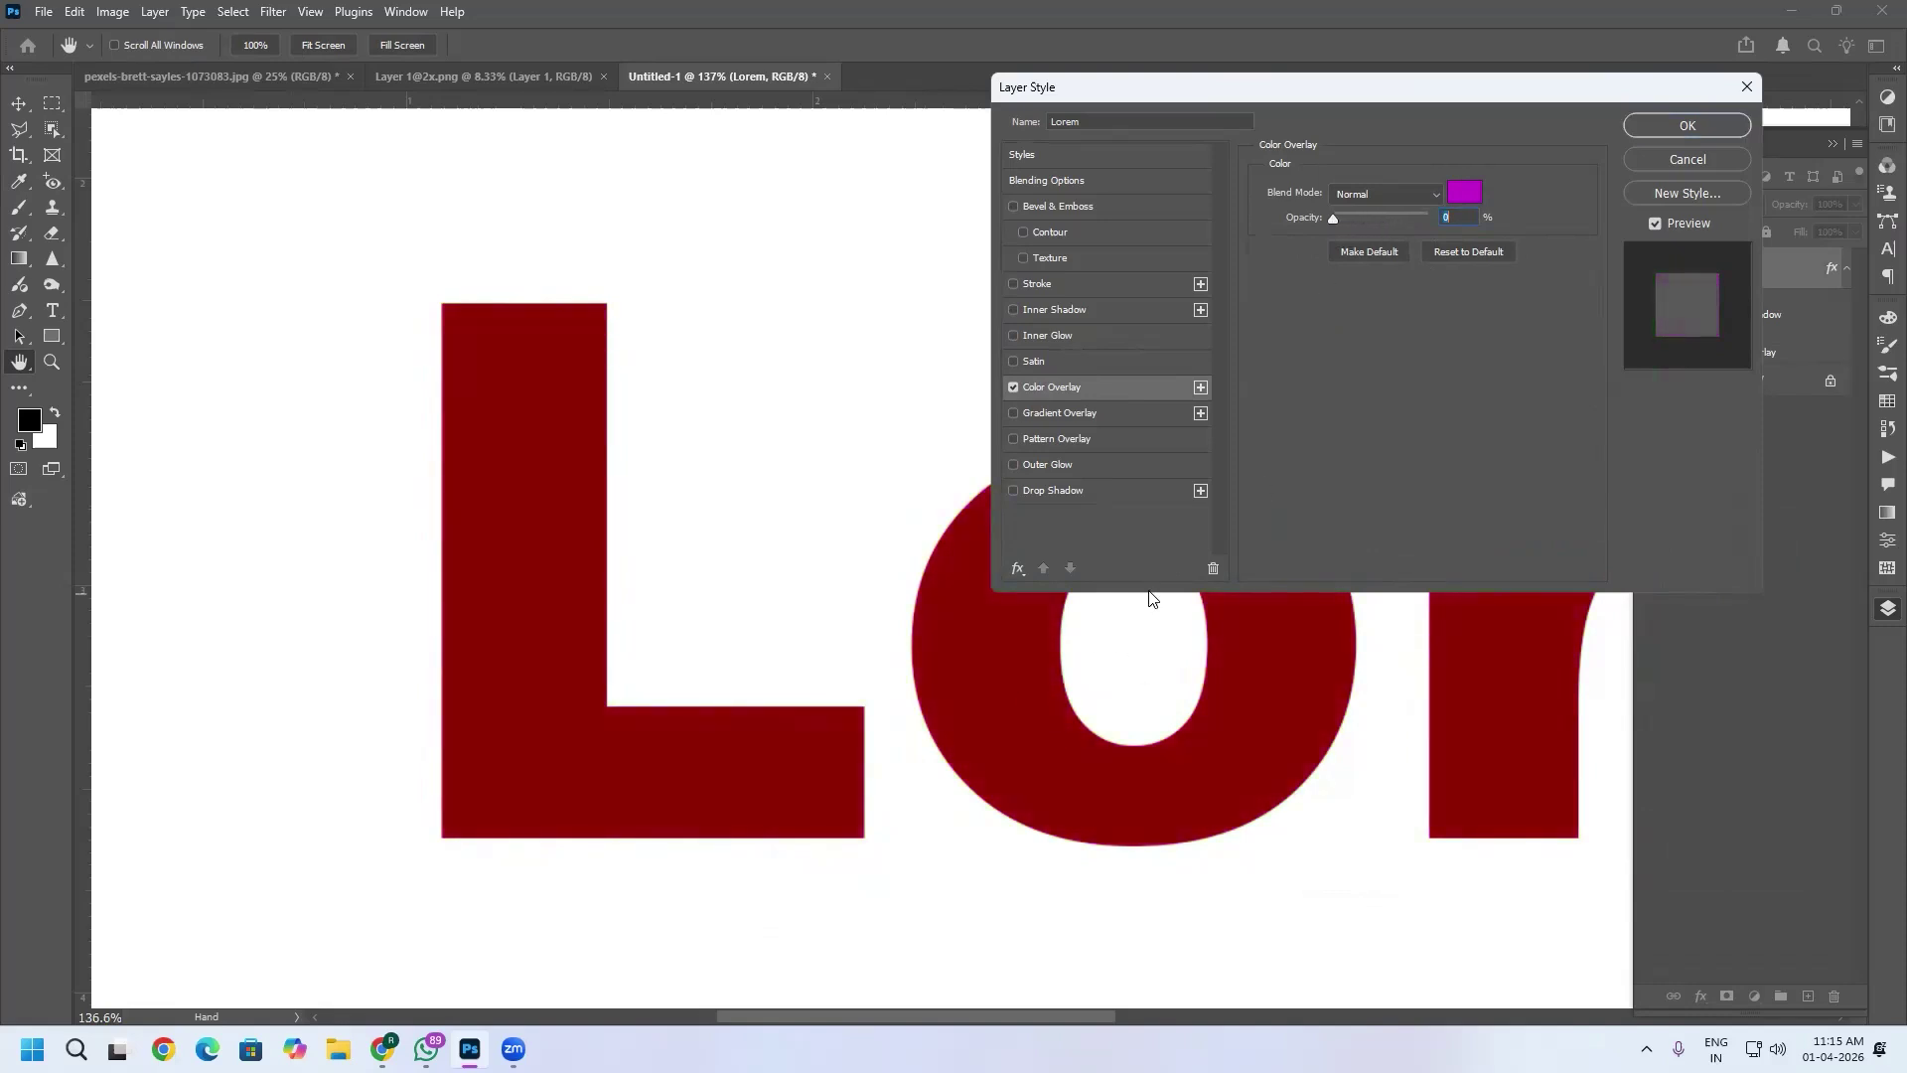
pyautogui.moveTo(1375, 225)
pyautogui.mouseDown()
pyautogui.moveTo(1408, 223)
pyautogui.moveTo(1380, 228)
pyautogui.mouseUp()
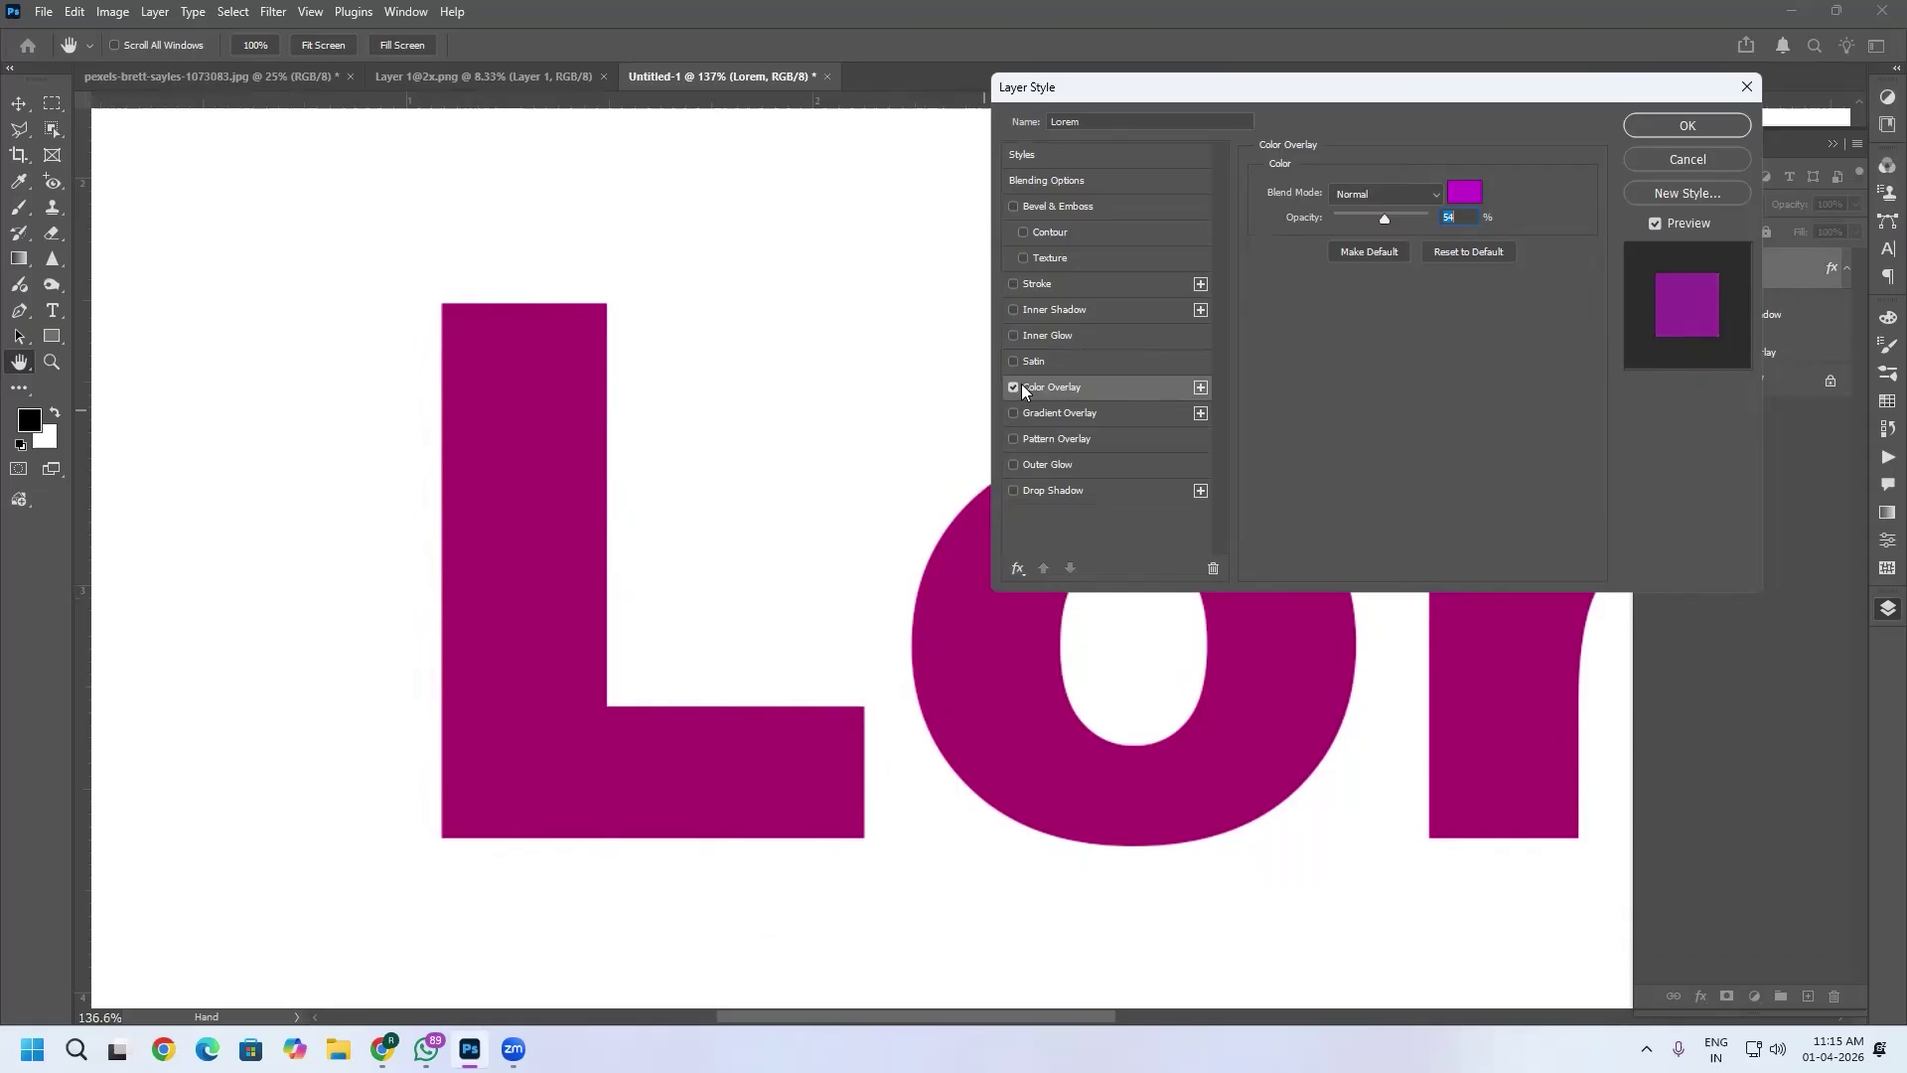
pyautogui.click(1013, 387)
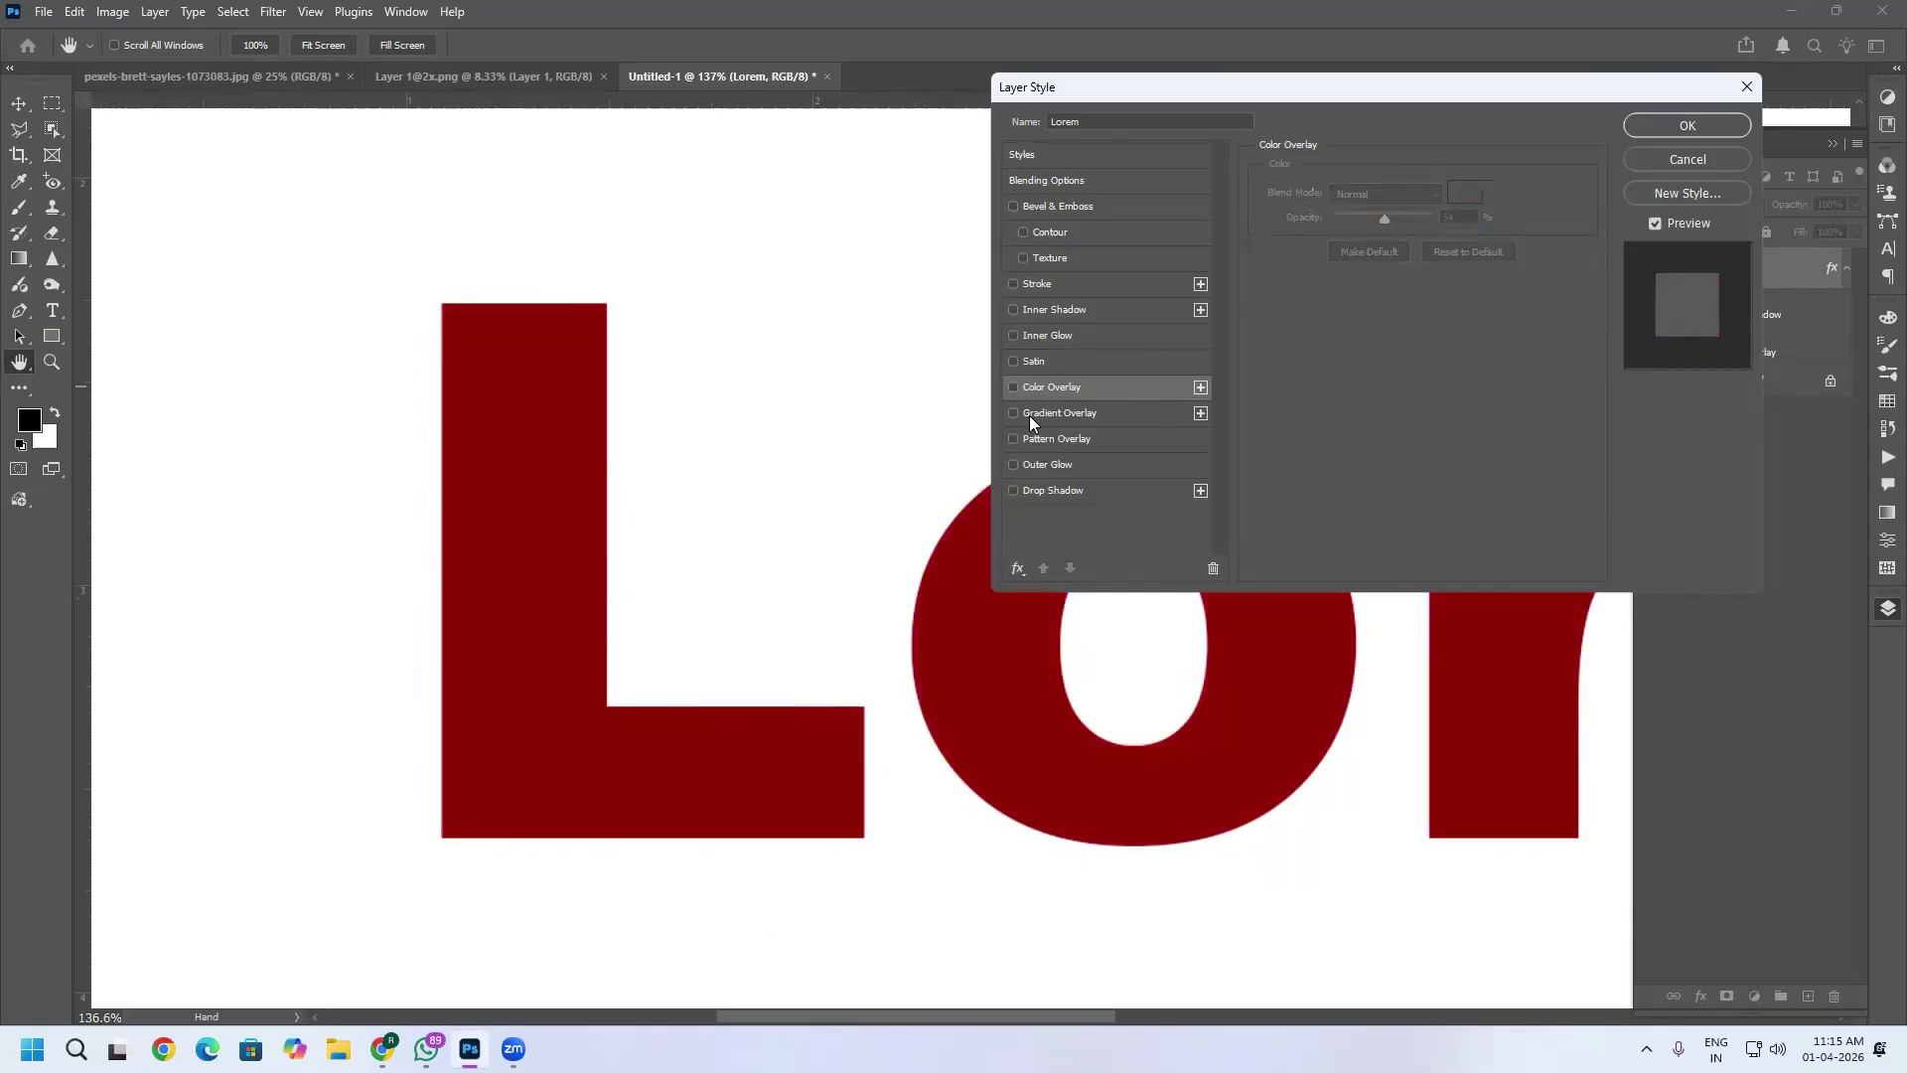
# Enable Gradient Overlay on the Lorem text and try several gradients from the Reds group.
pyautogui.click(1025, 419)
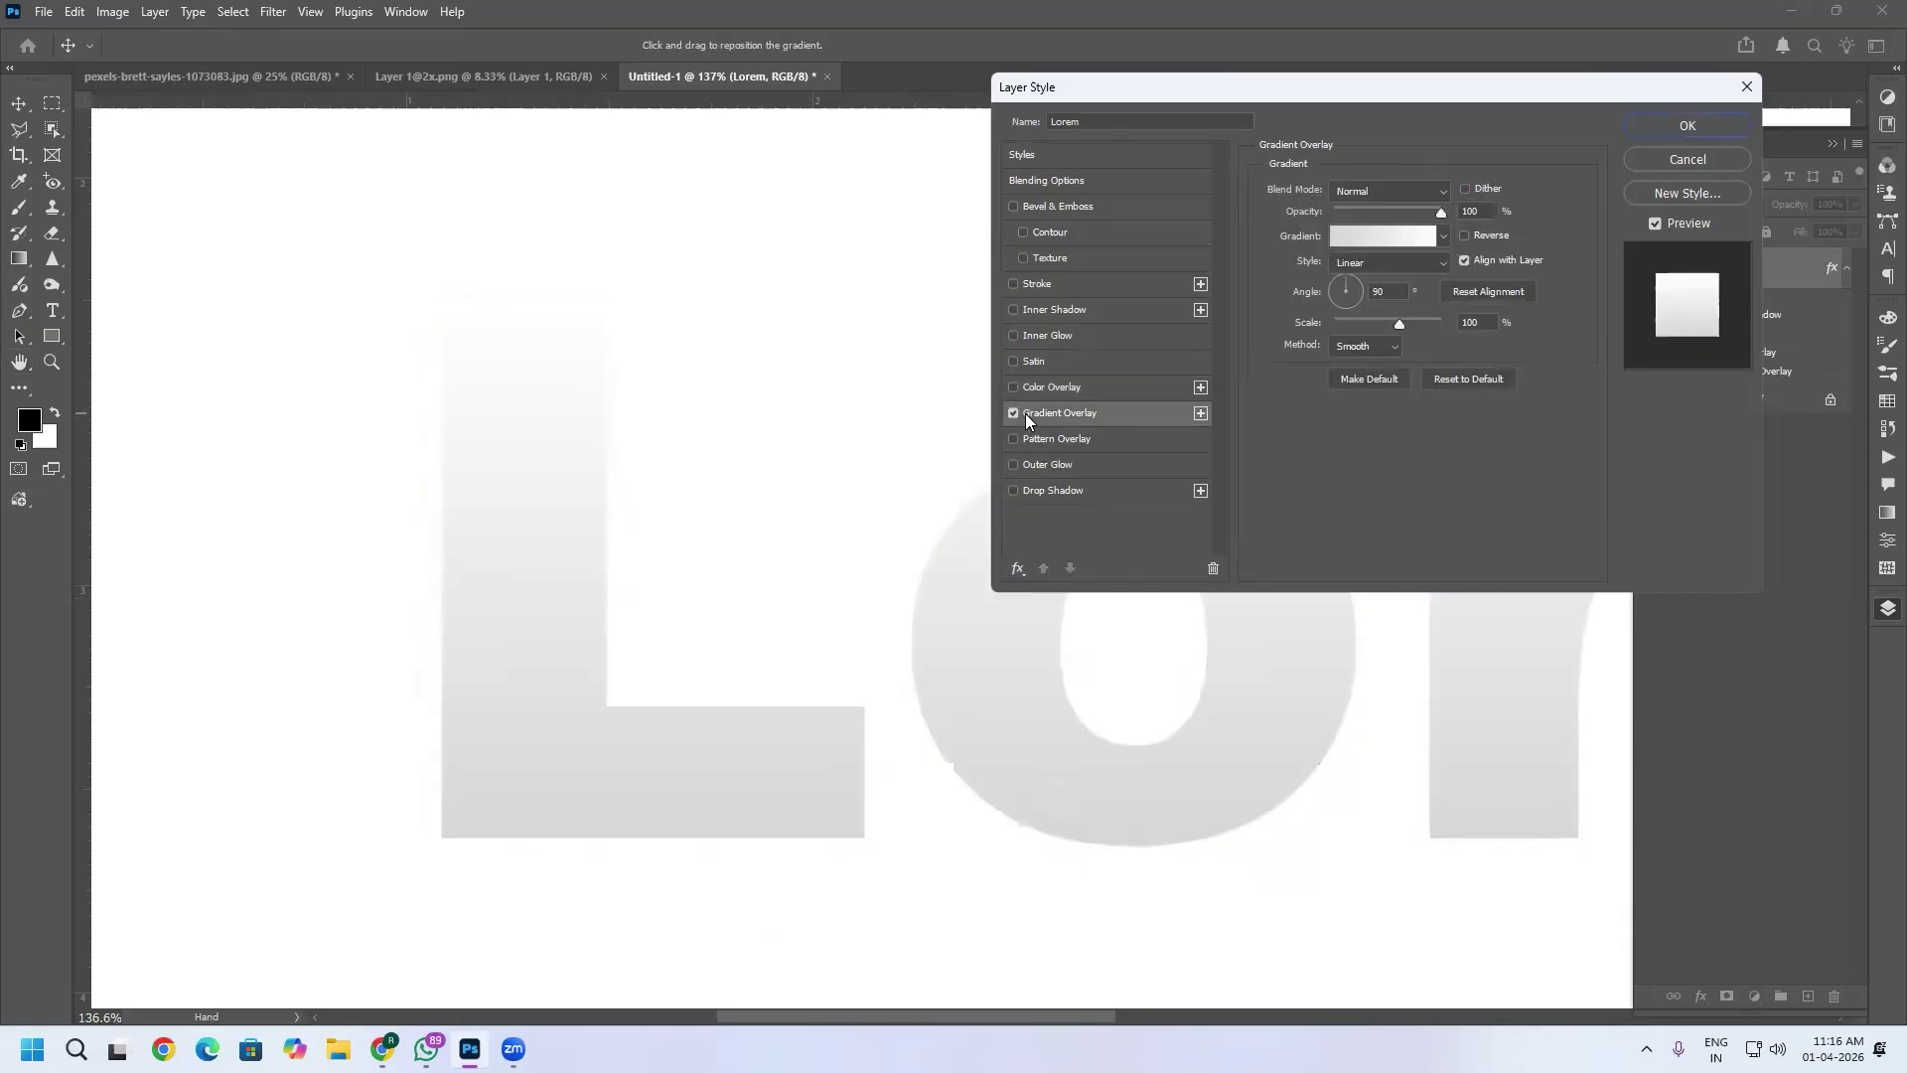
pyautogui.click(1448, 236)
pyautogui.click(1338, 453)
pyautogui.click(1366, 485)
pyautogui.click(1339, 487)
pyautogui.click(1398, 453)
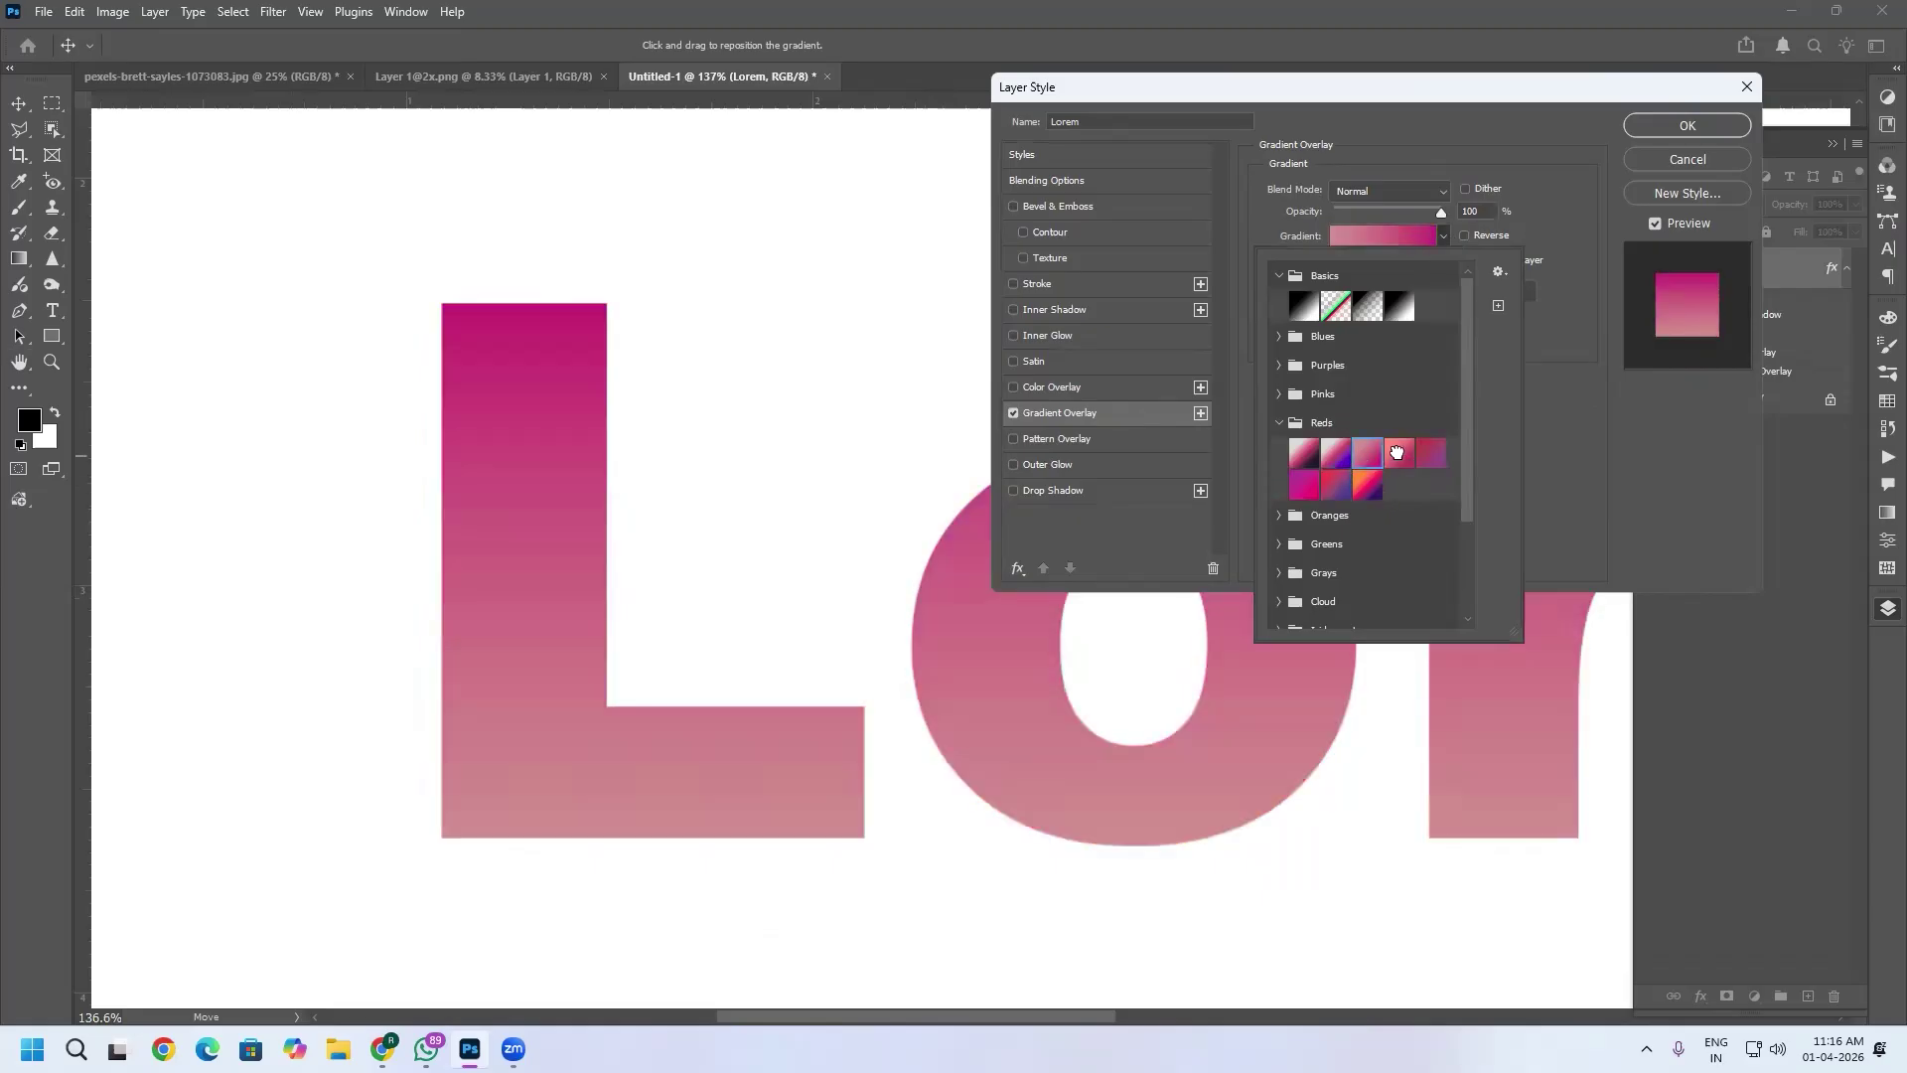
# Try gradients from the Blues group and apply the mint, blue and cyan one to the overlay.
pyautogui.click(1279, 337)
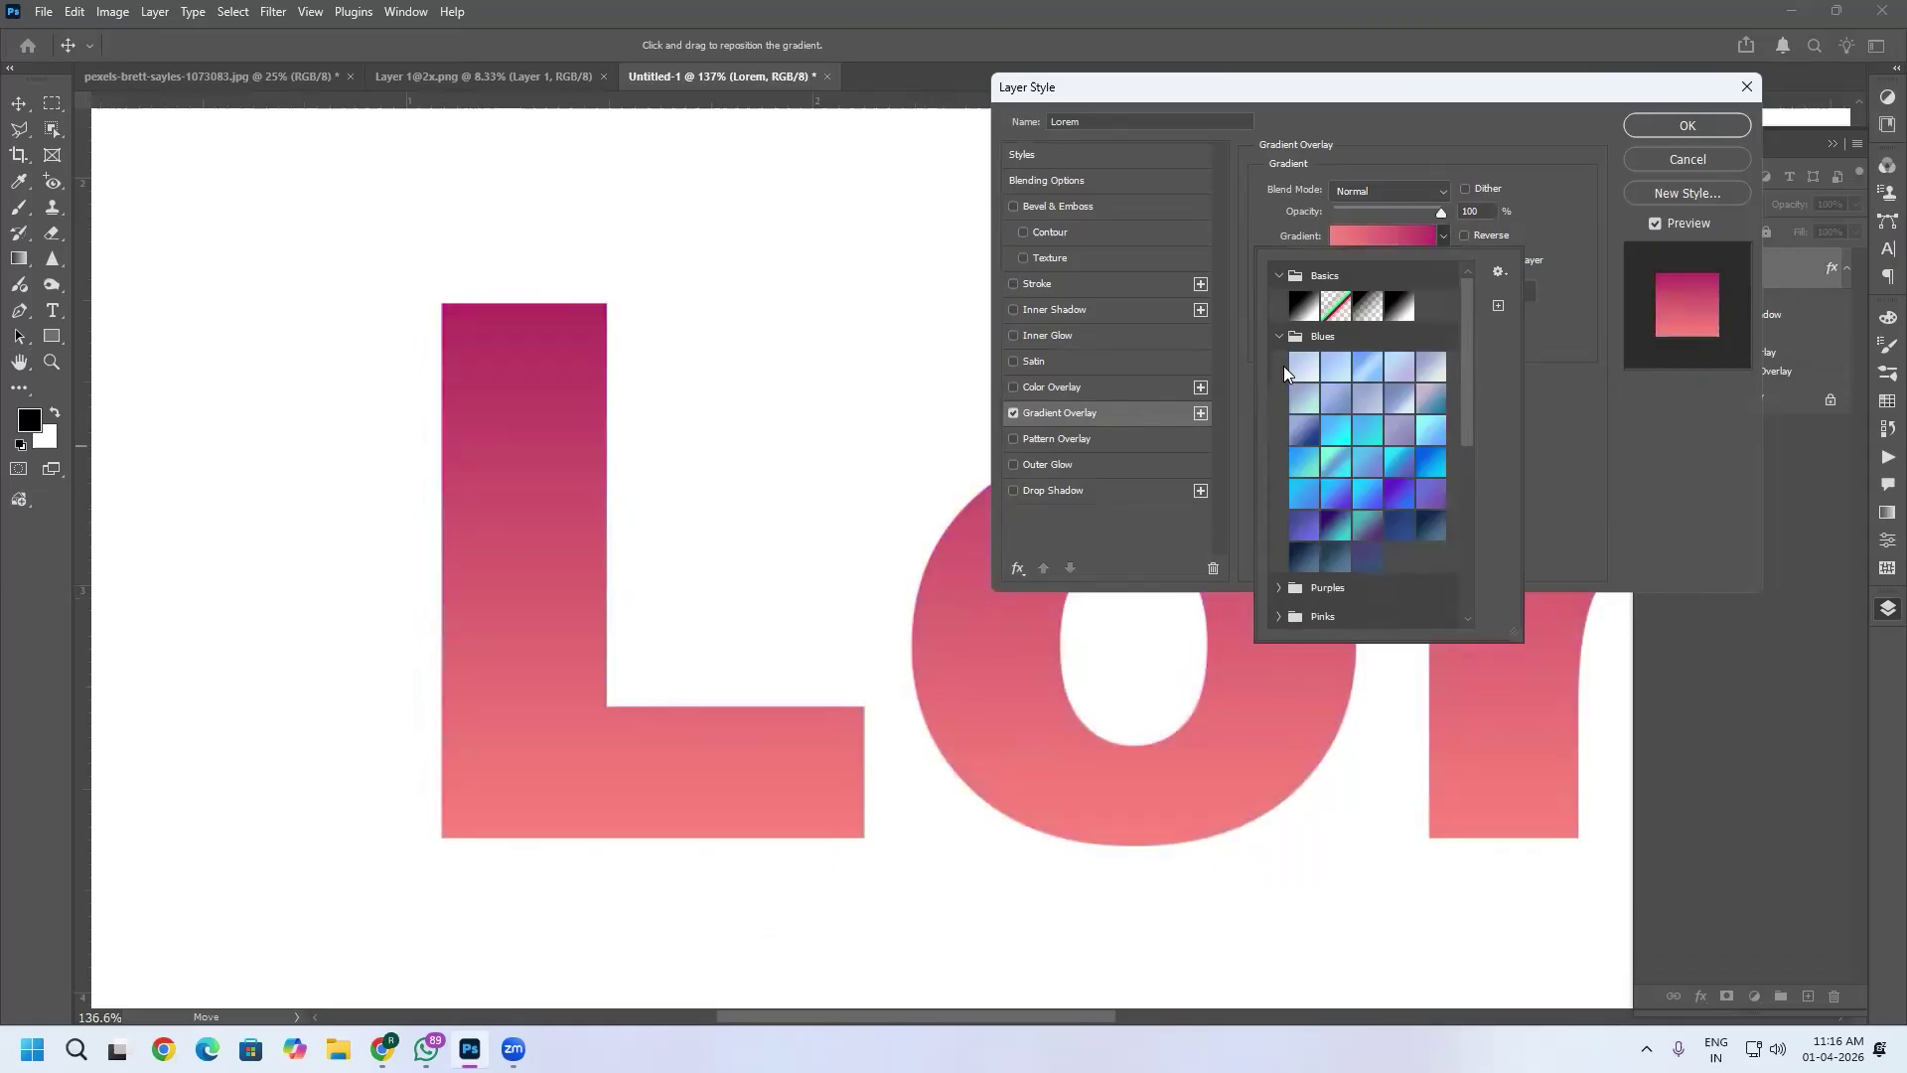
pyautogui.click(1302, 450)
pyautogui.click(1318, 491)
pyautogui.click(1348, 467)
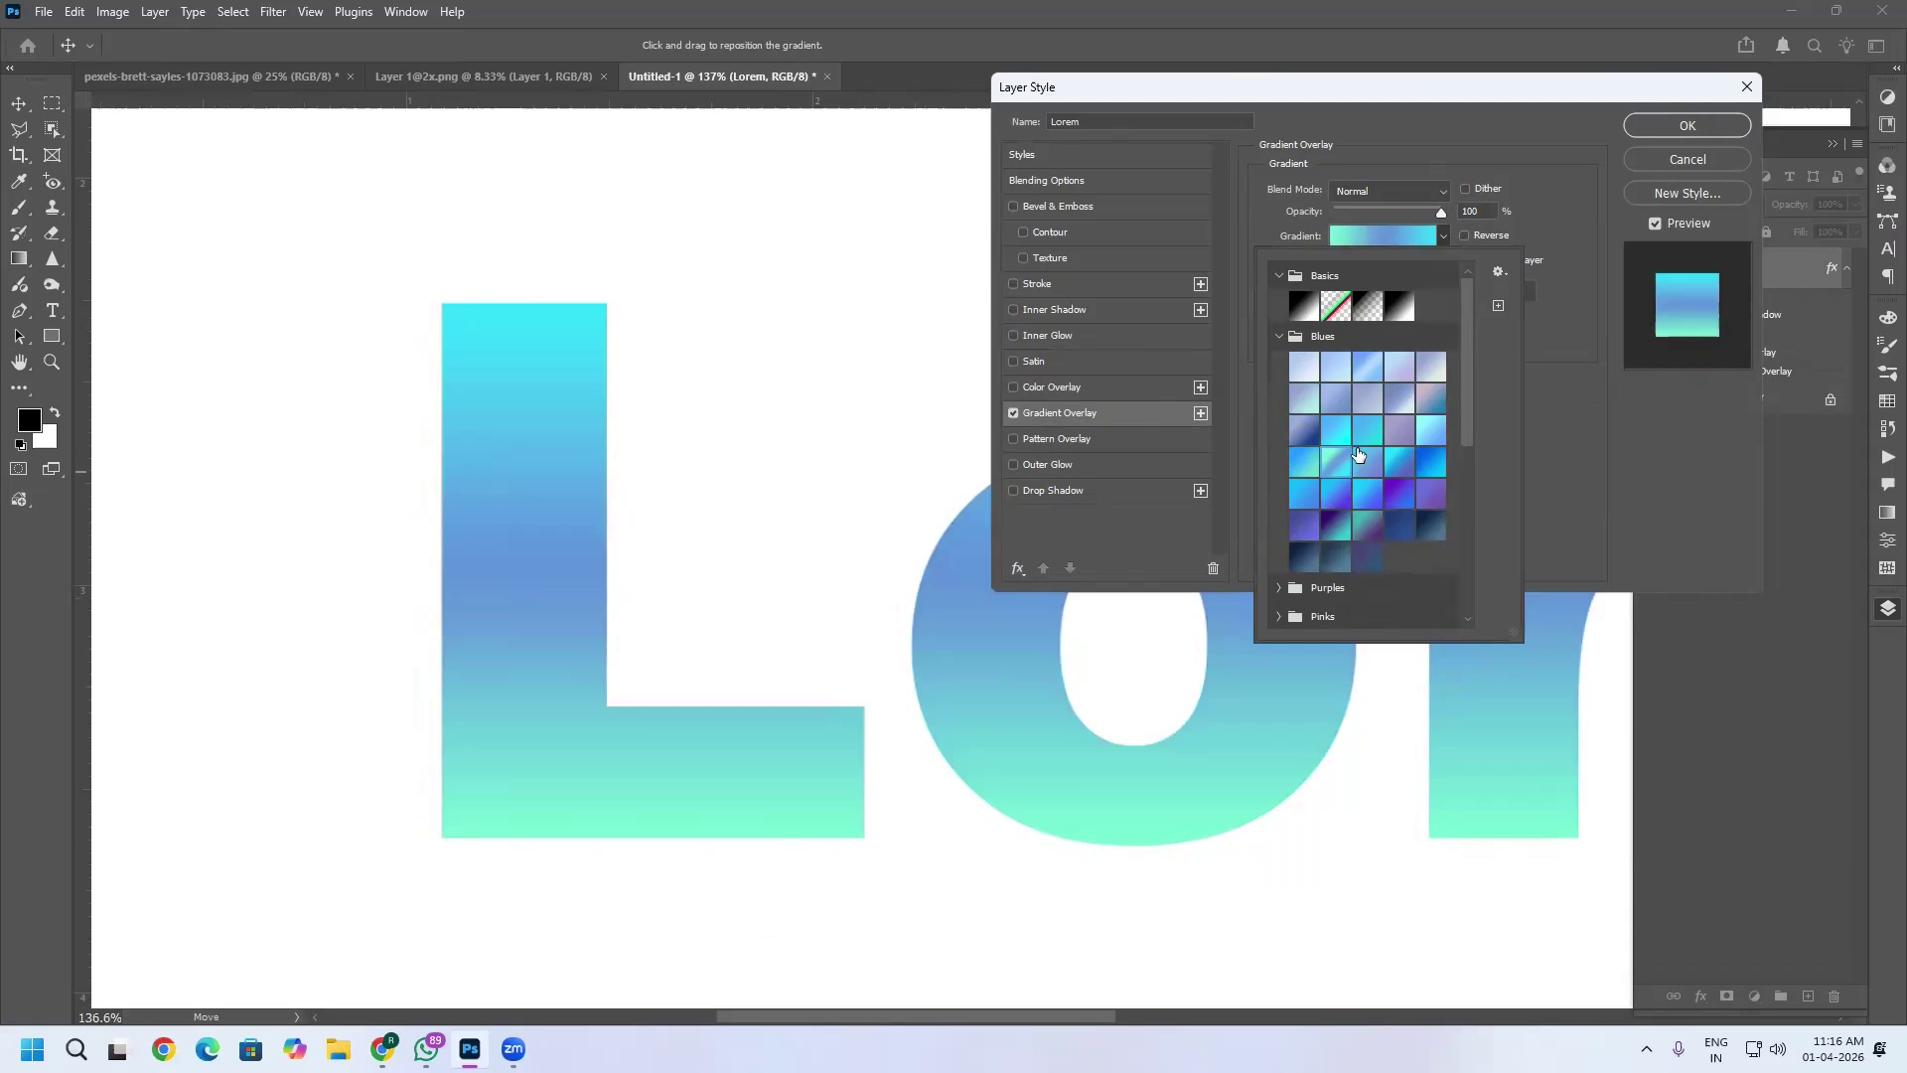
pyautogui.click(1659, 450)
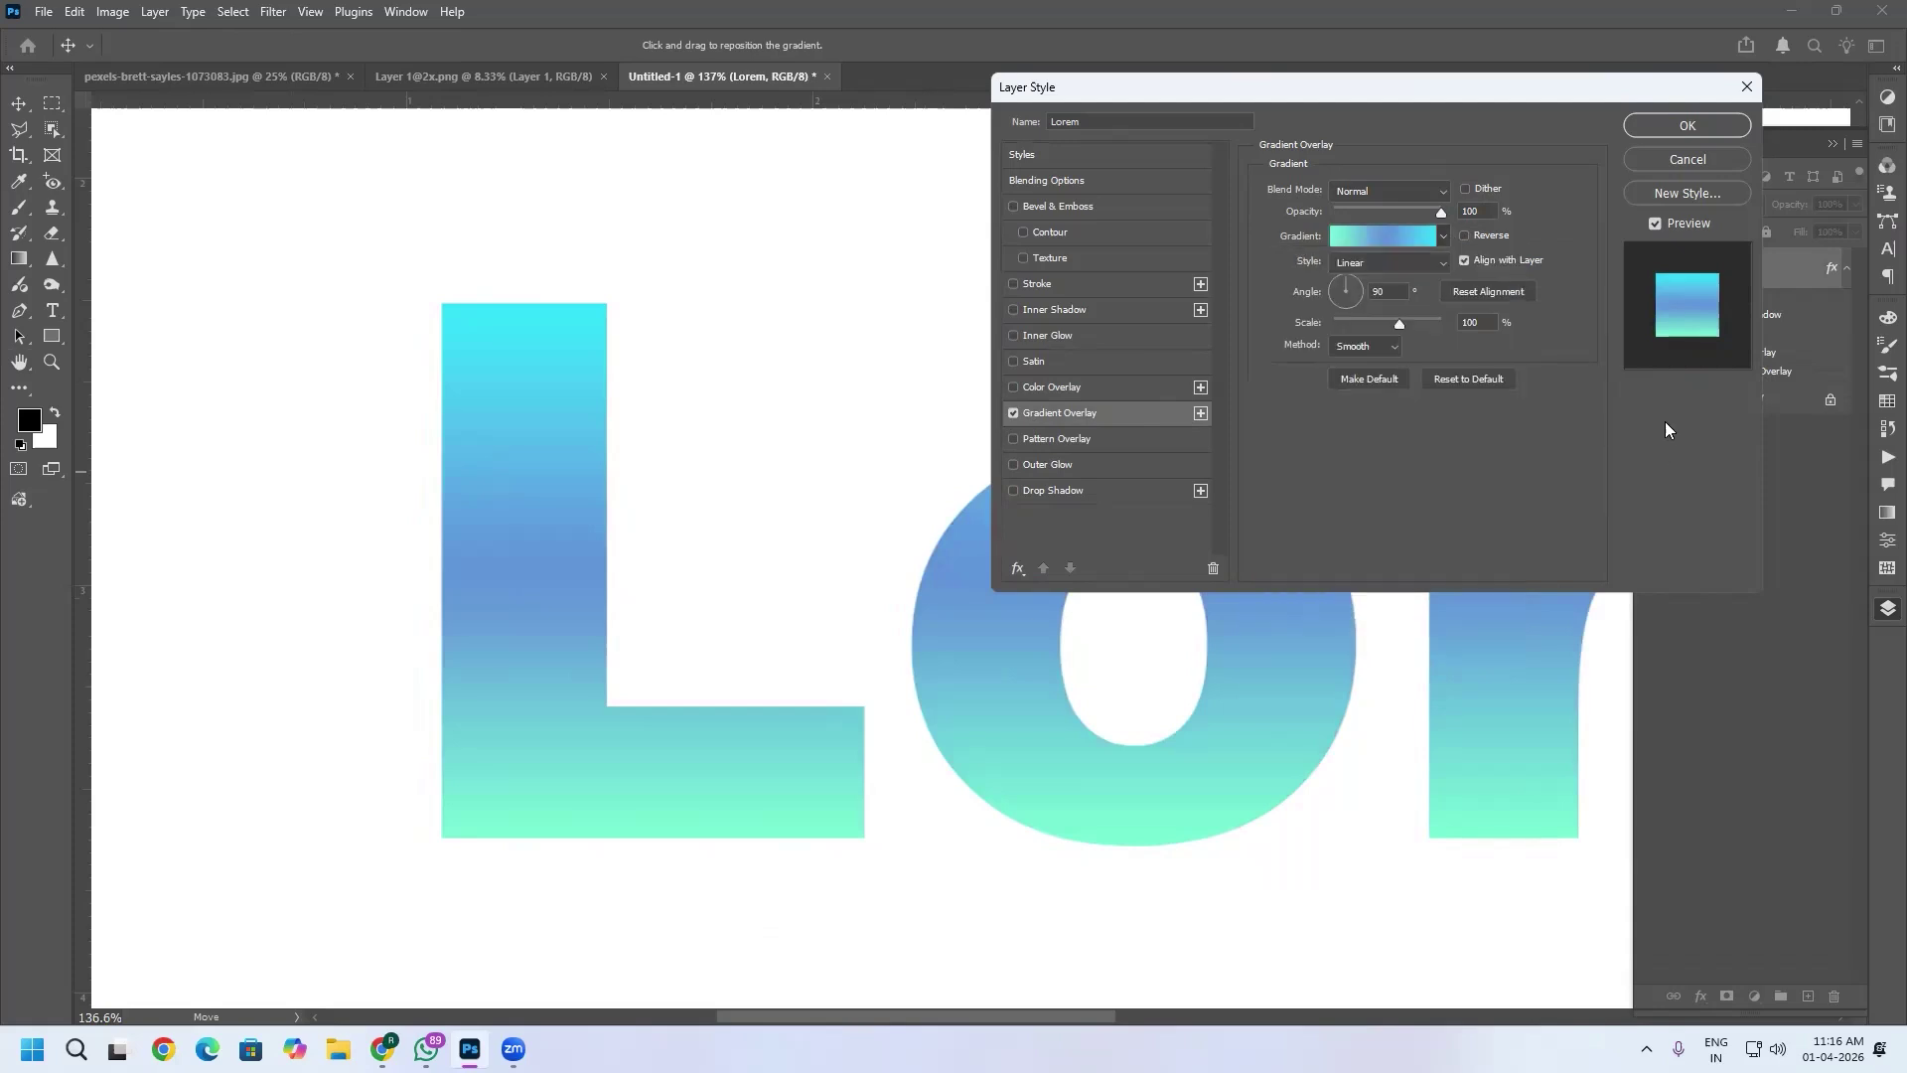
# Toggle the gradient overlay's Reverse option on and off to compare the gradient direction.
pyautogui.click(1497, 234)
pyautogui.click(1497, 234)
pyautogui.click(1495, 228)
pyautogui.click(1496, 229)
# Change the gradient overlay's style to Radial and move the gradient's centre into the upper part of the letter L.
pyautogui.click(1416, 261)
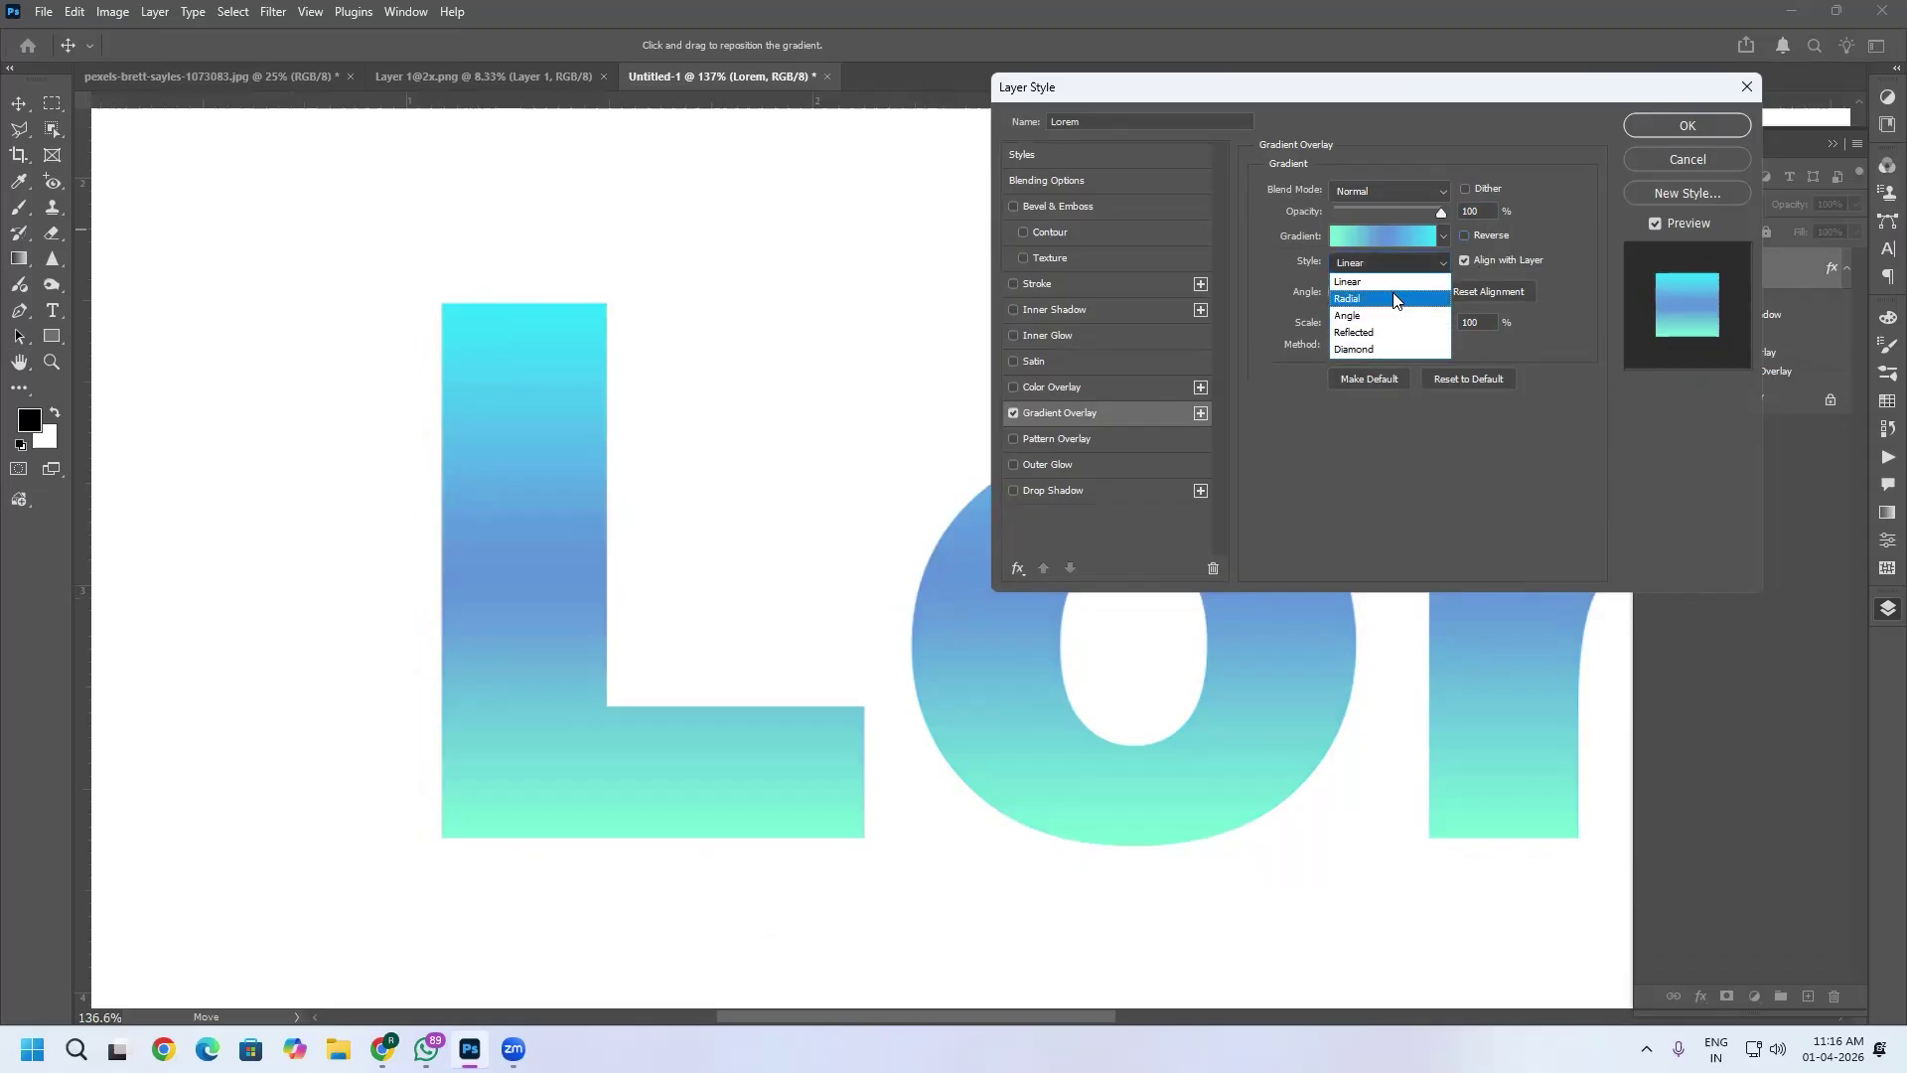
pyautogui.click(1386, 297)
pyautogui.moveTo(1353, 702); pyautogui.dragTo(332, 511)
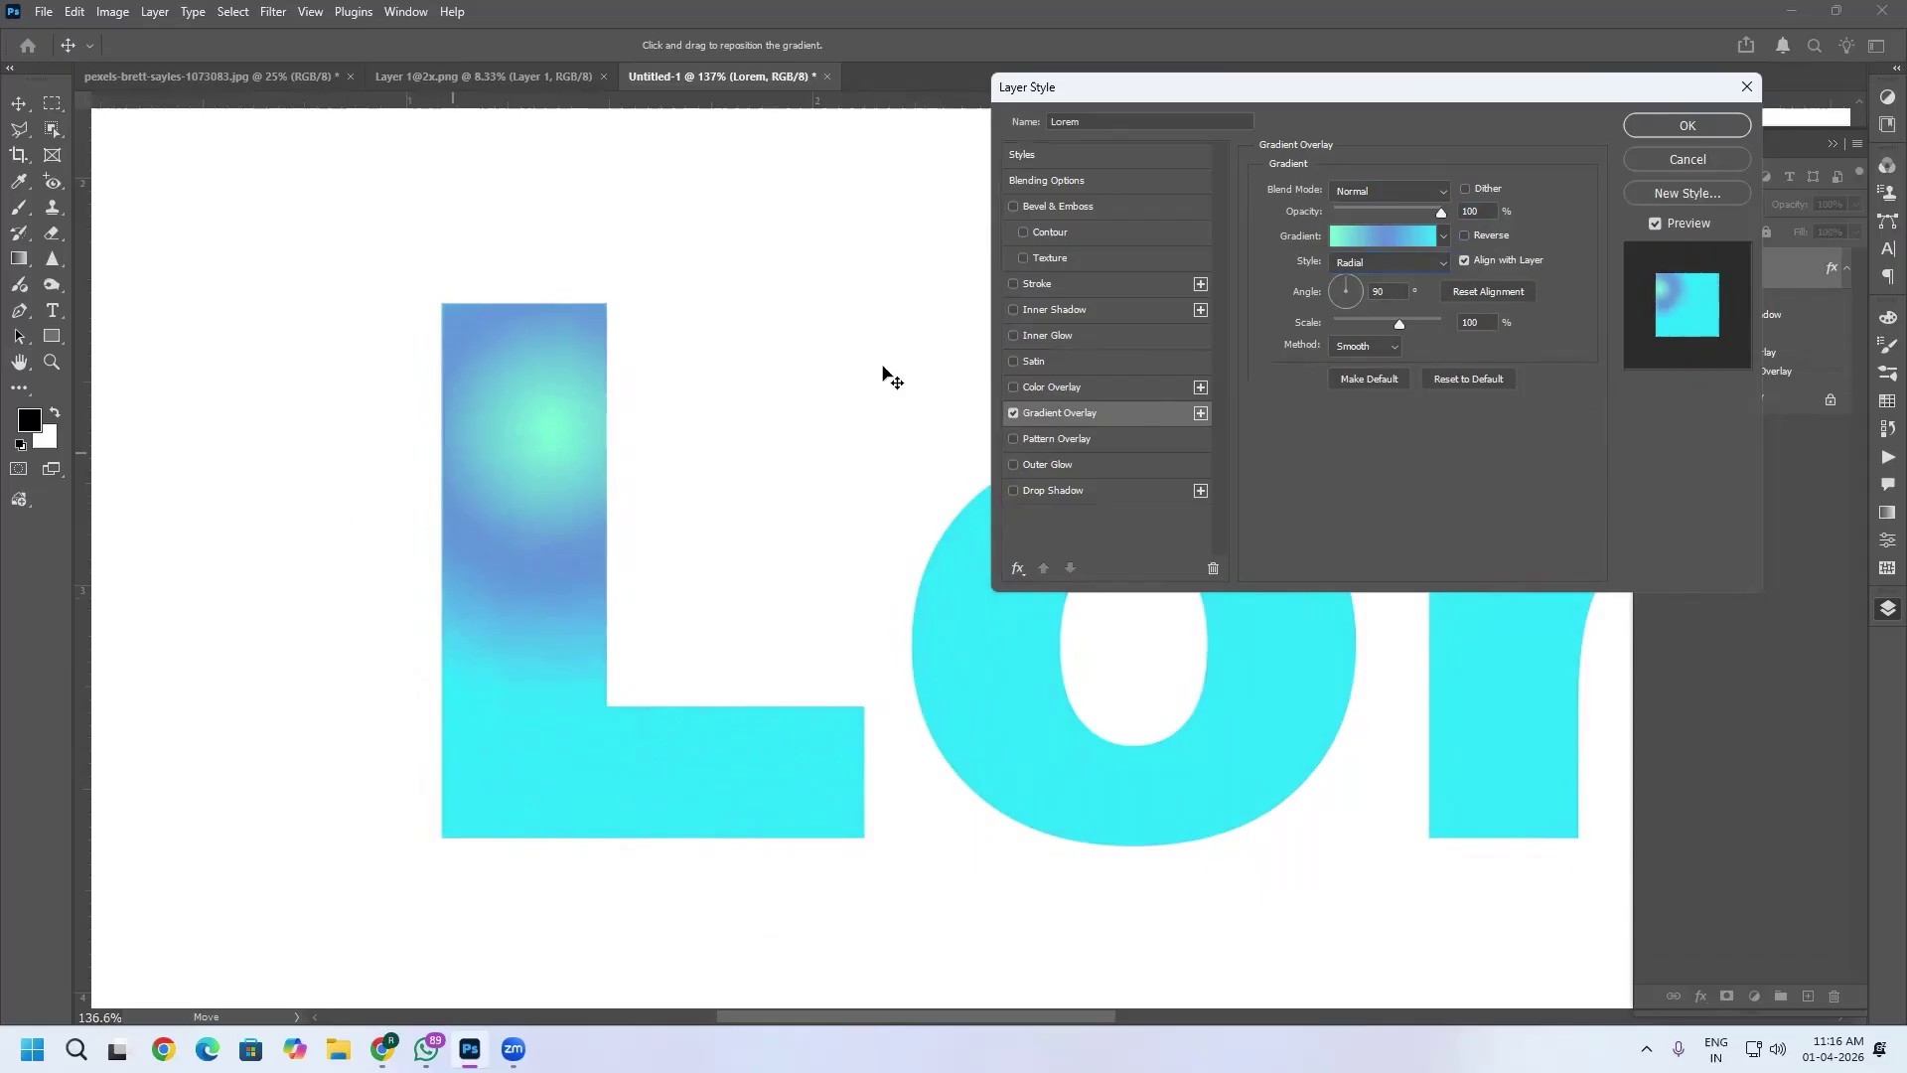
# Try the Angle, Reflected and Diamond gradient styles, and reposition the diamond gradient within the letter L.
pyautogui.click(1430, 263)
pyautogui.click(1362, 316)
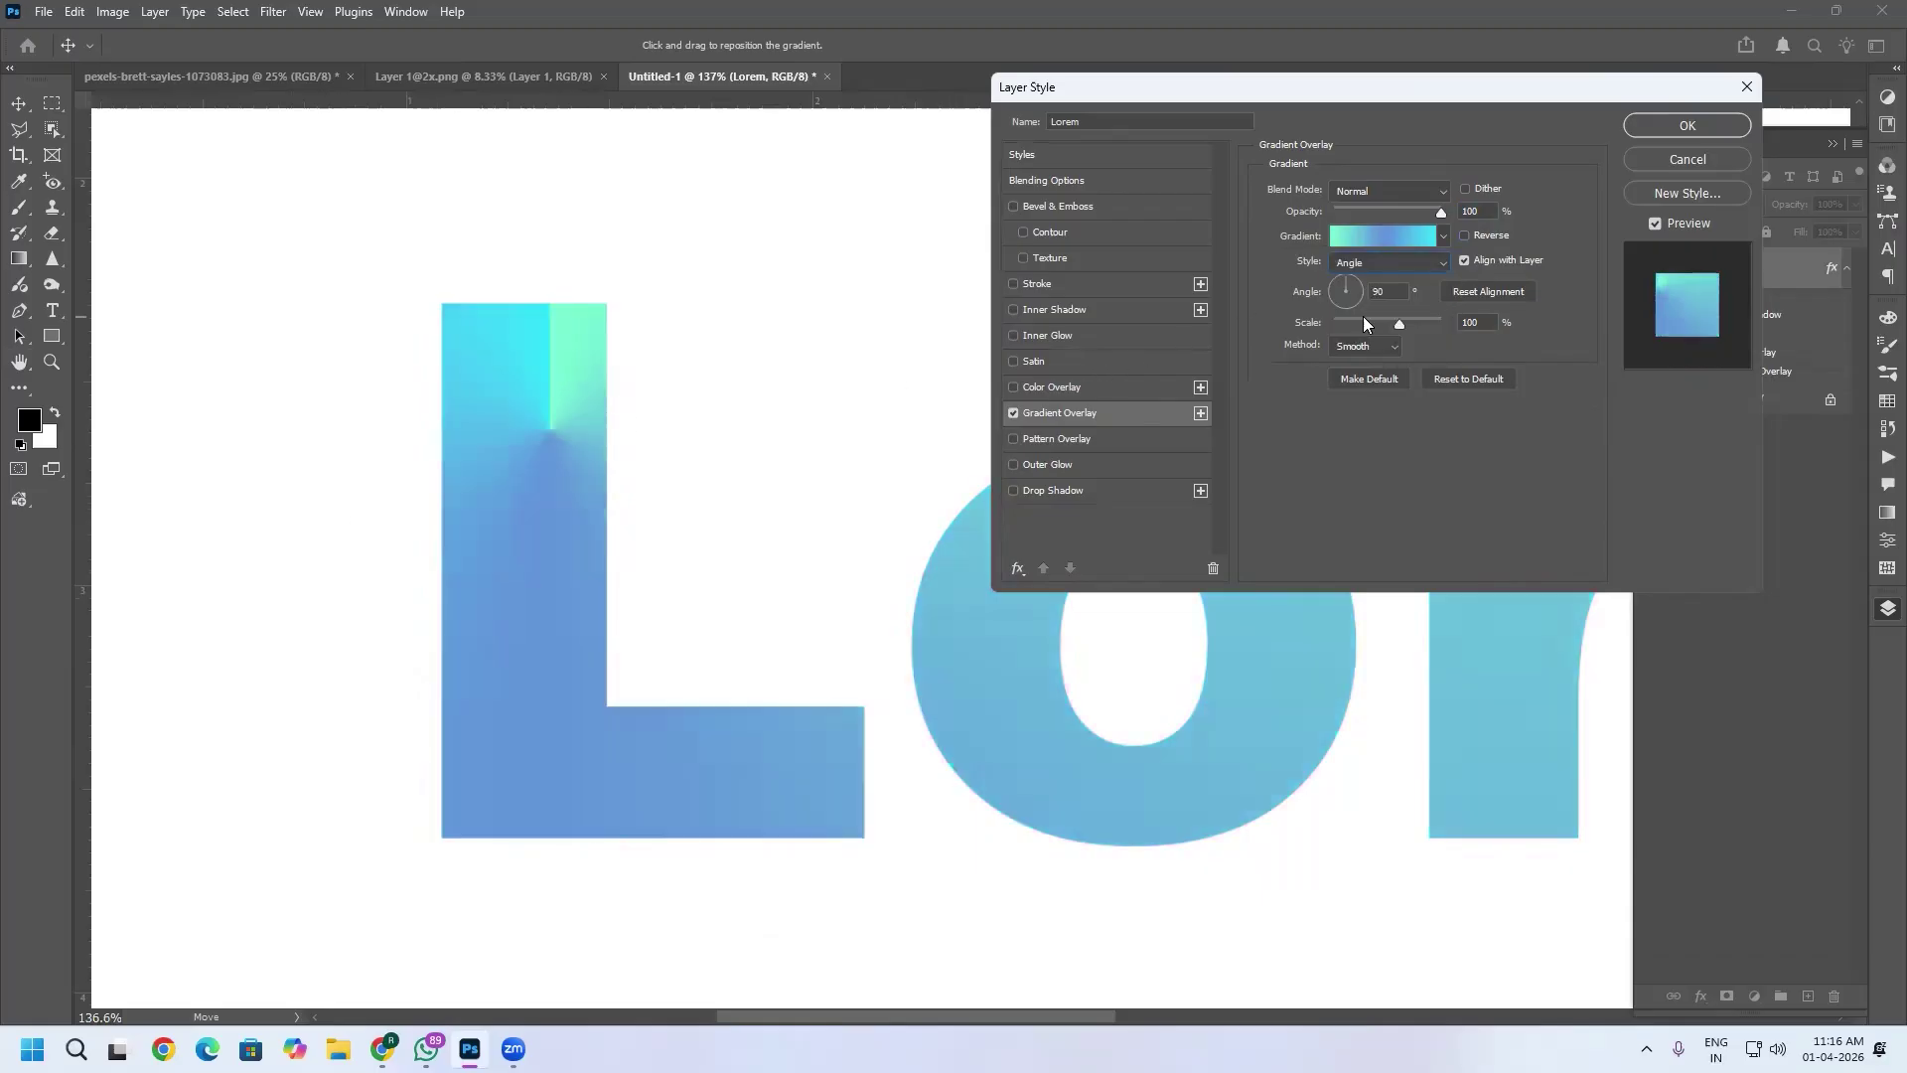
pyautogui.click(1386, 260)
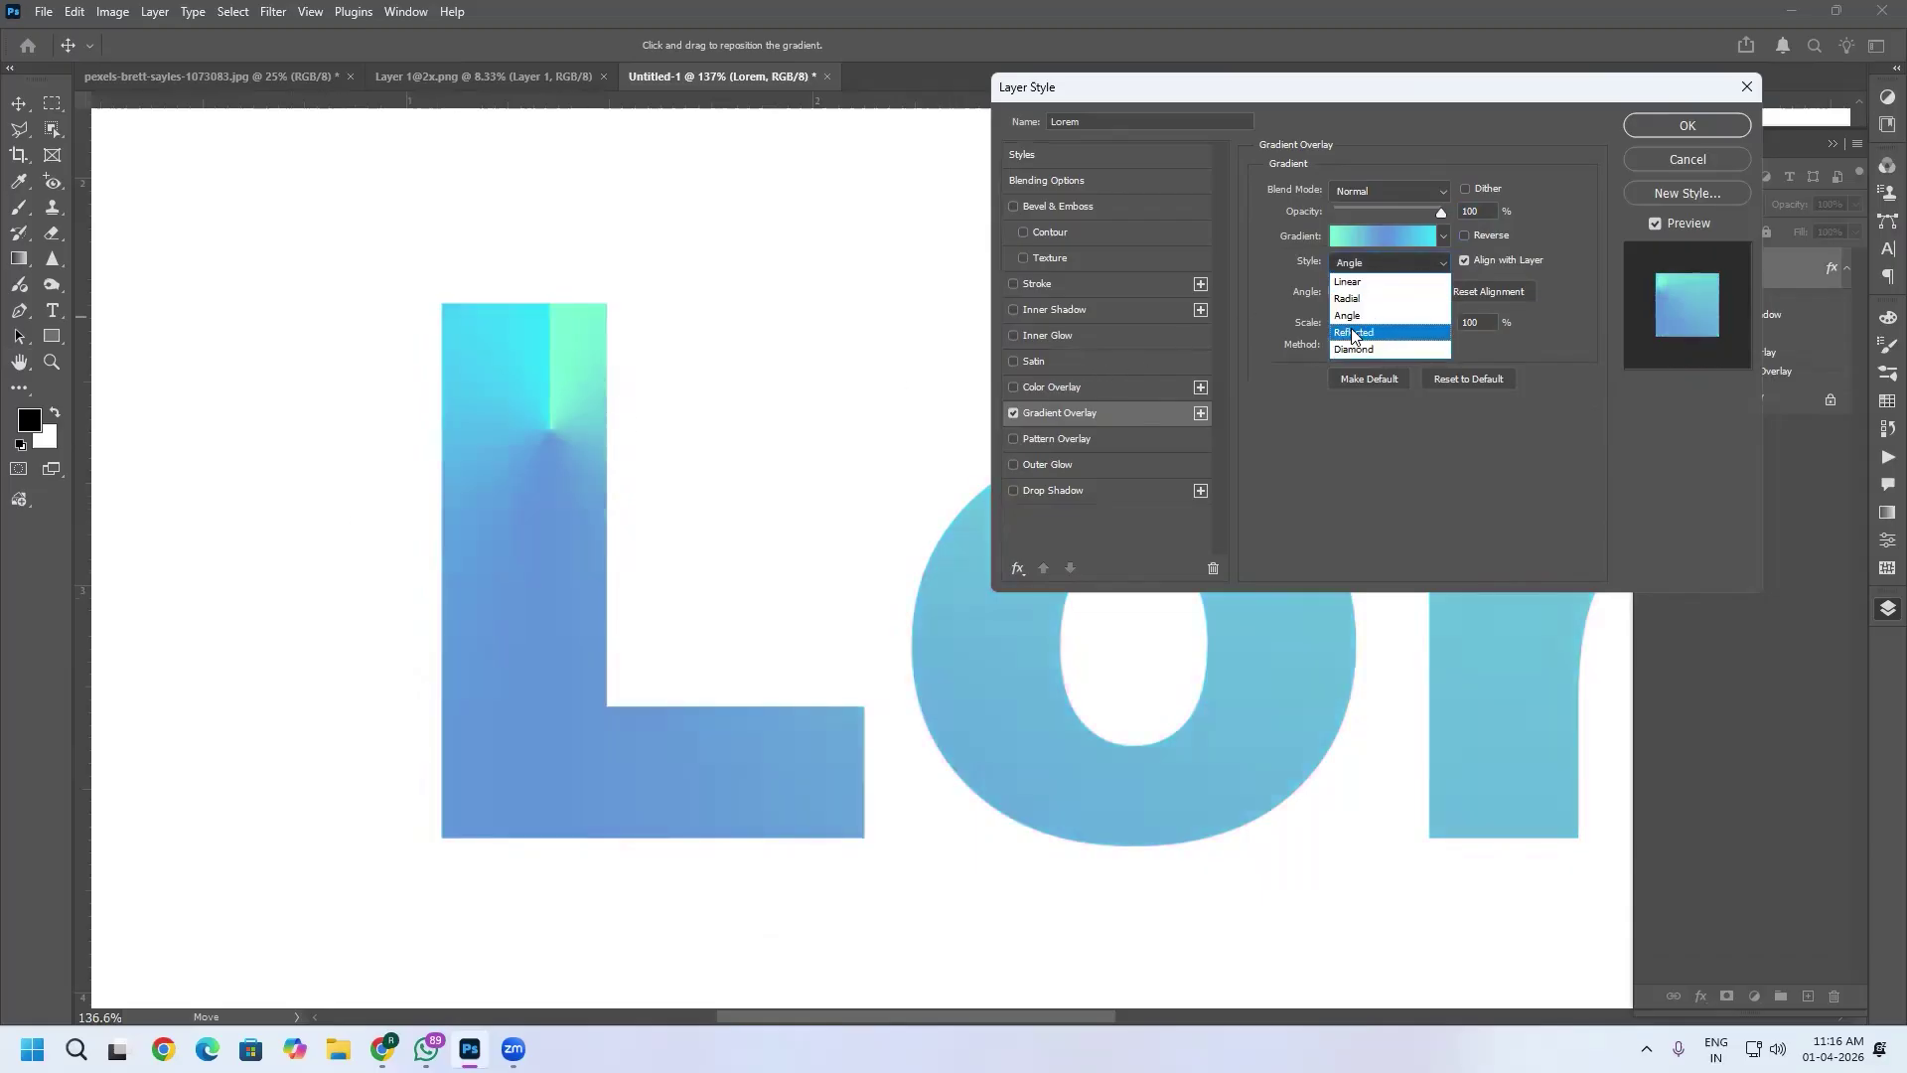
pyautogui.click(1376, 325)
pyautogui.click(1402, 263)
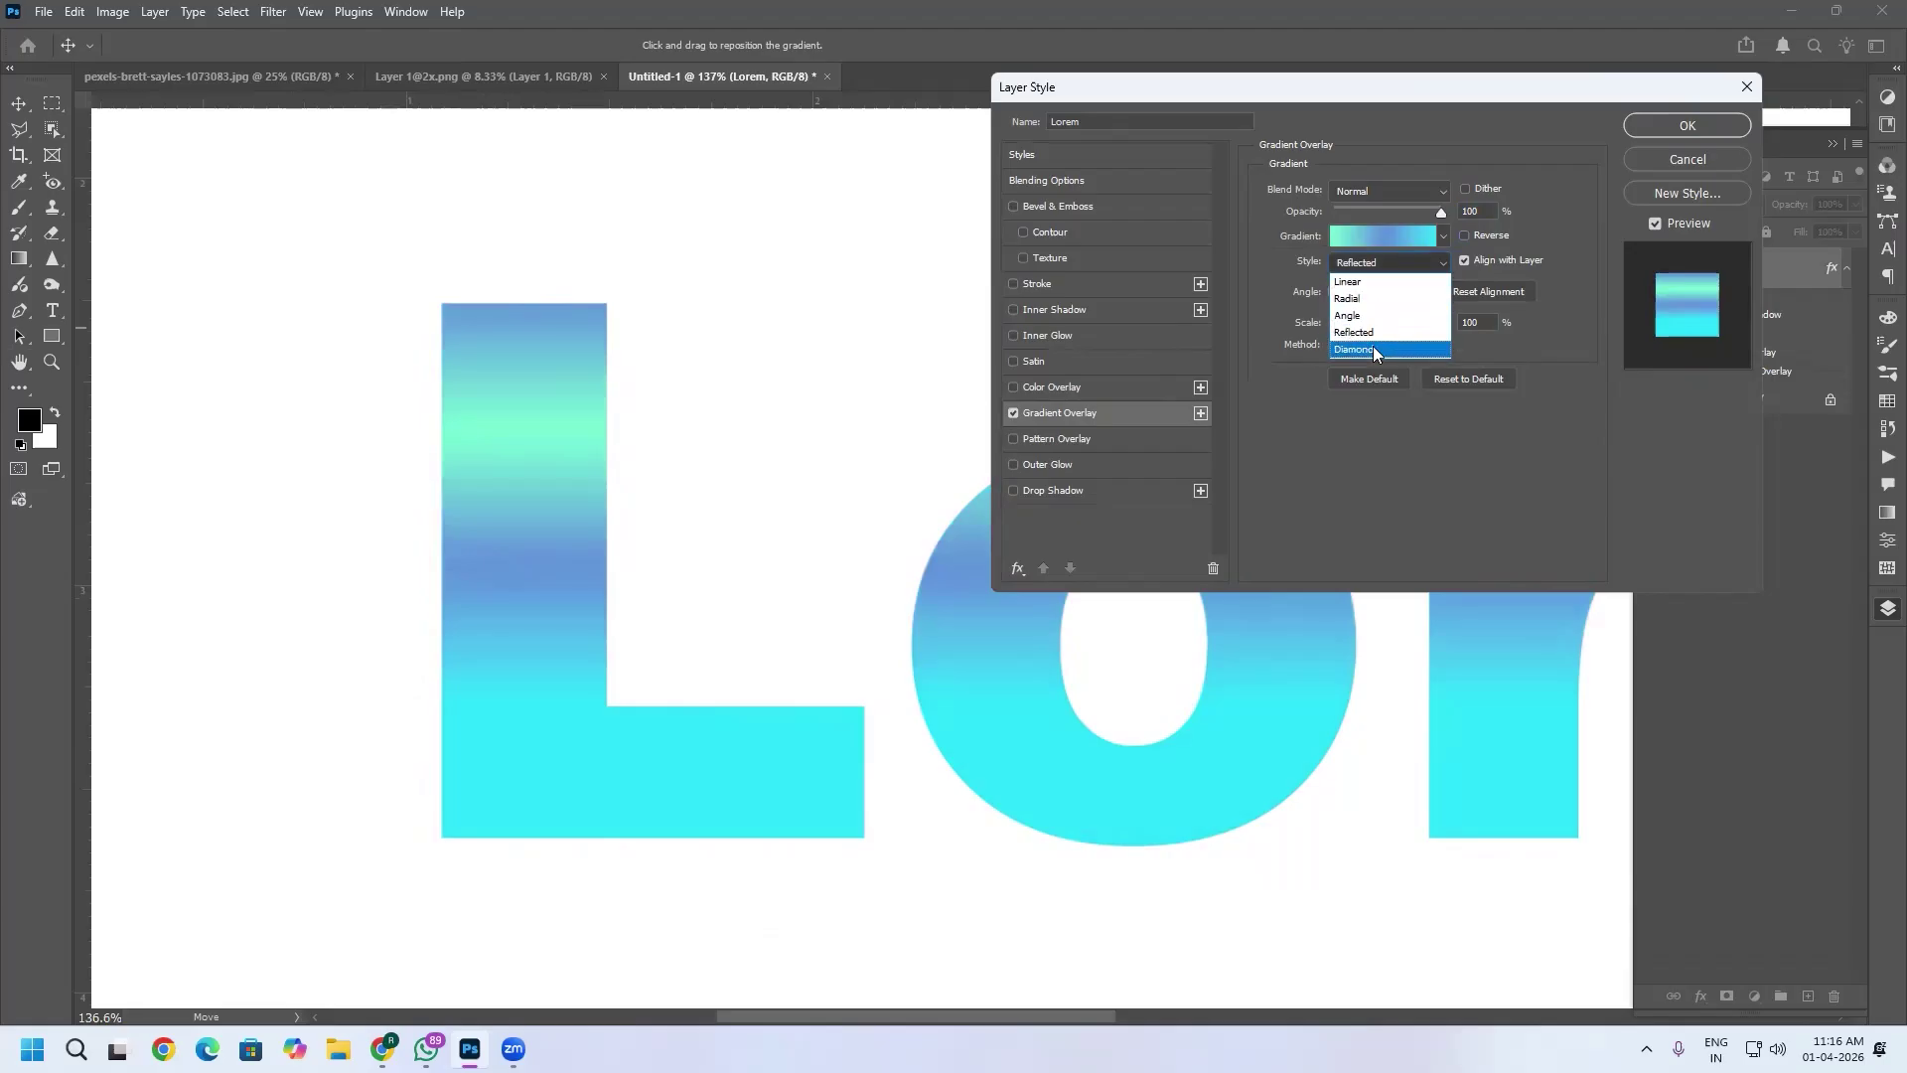
pyautogui.click(1371, 351)
pyautogui.moveTo(574, 468); pyautogui.dragTo(600, 328)
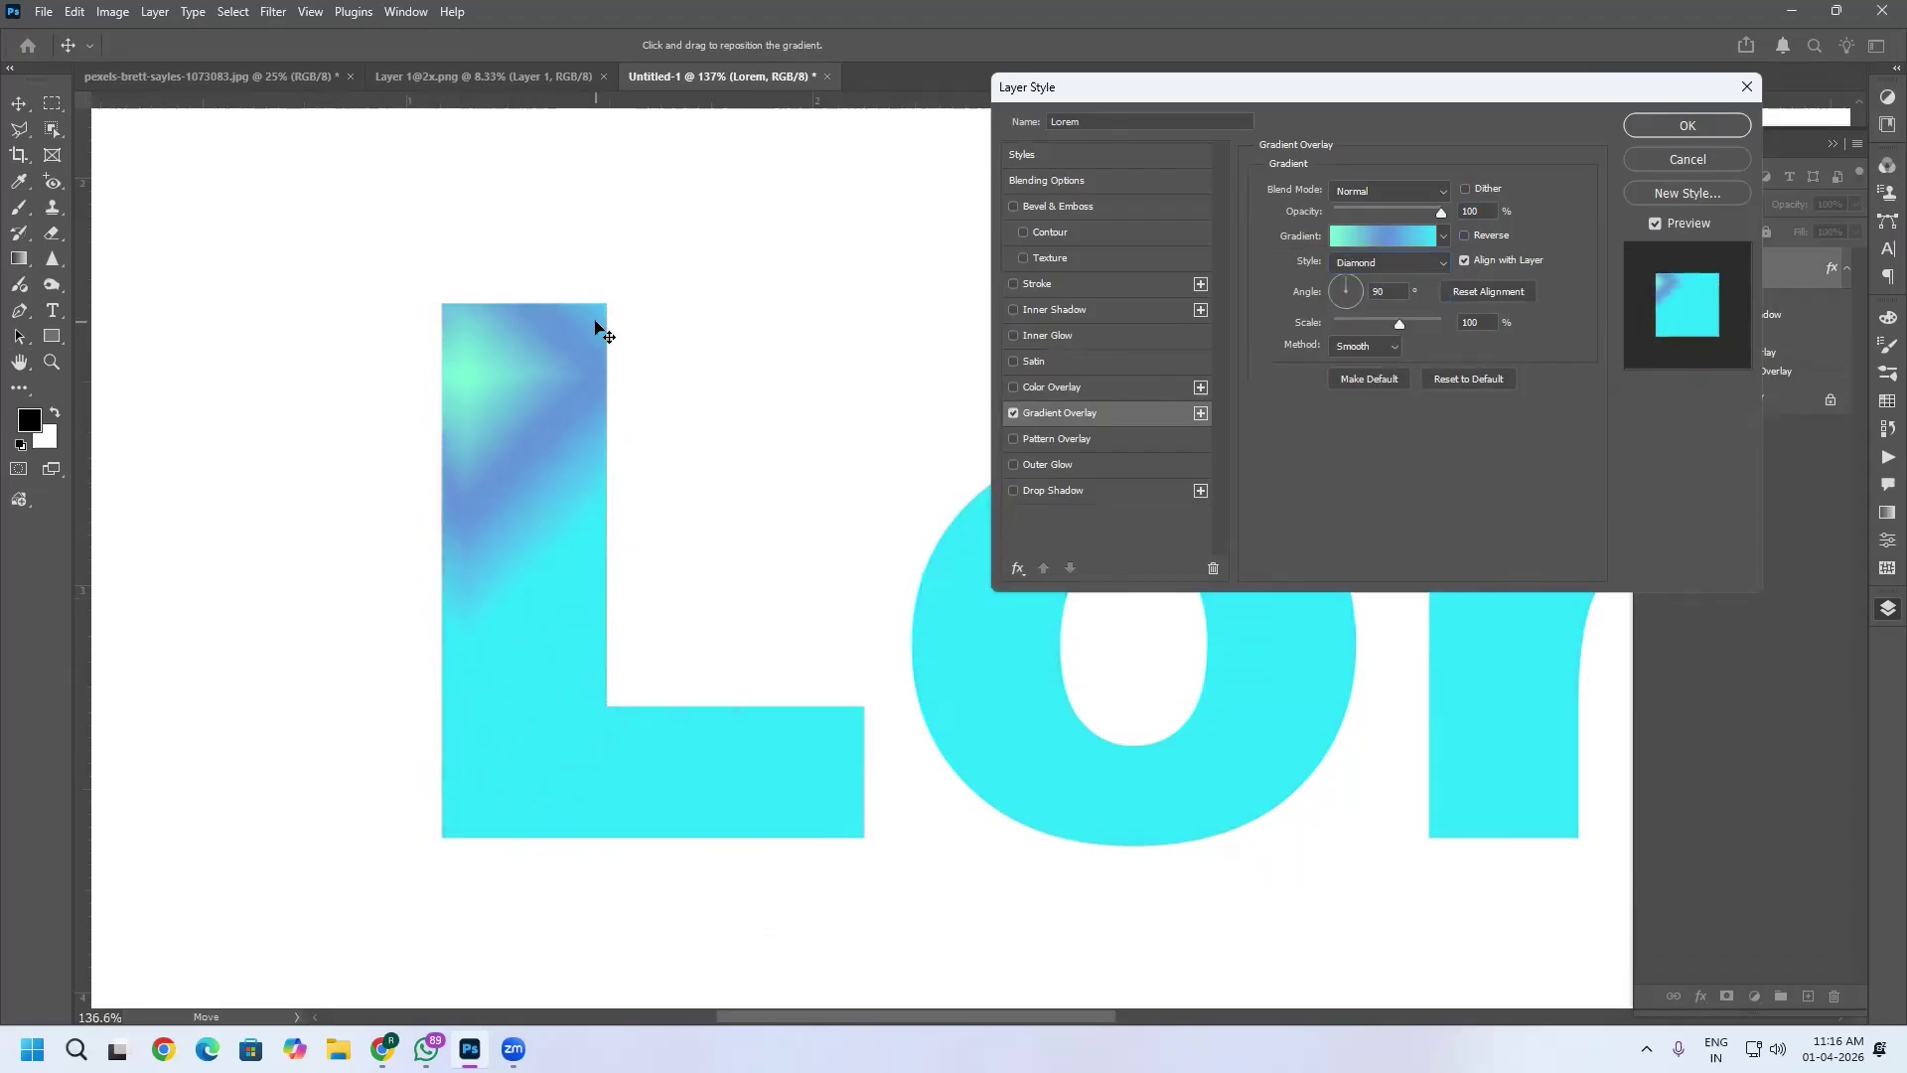
# Set the gradient overlay's style back to Linear and reposition the gradient across the letters.
pyautogui.click(1442, 262)
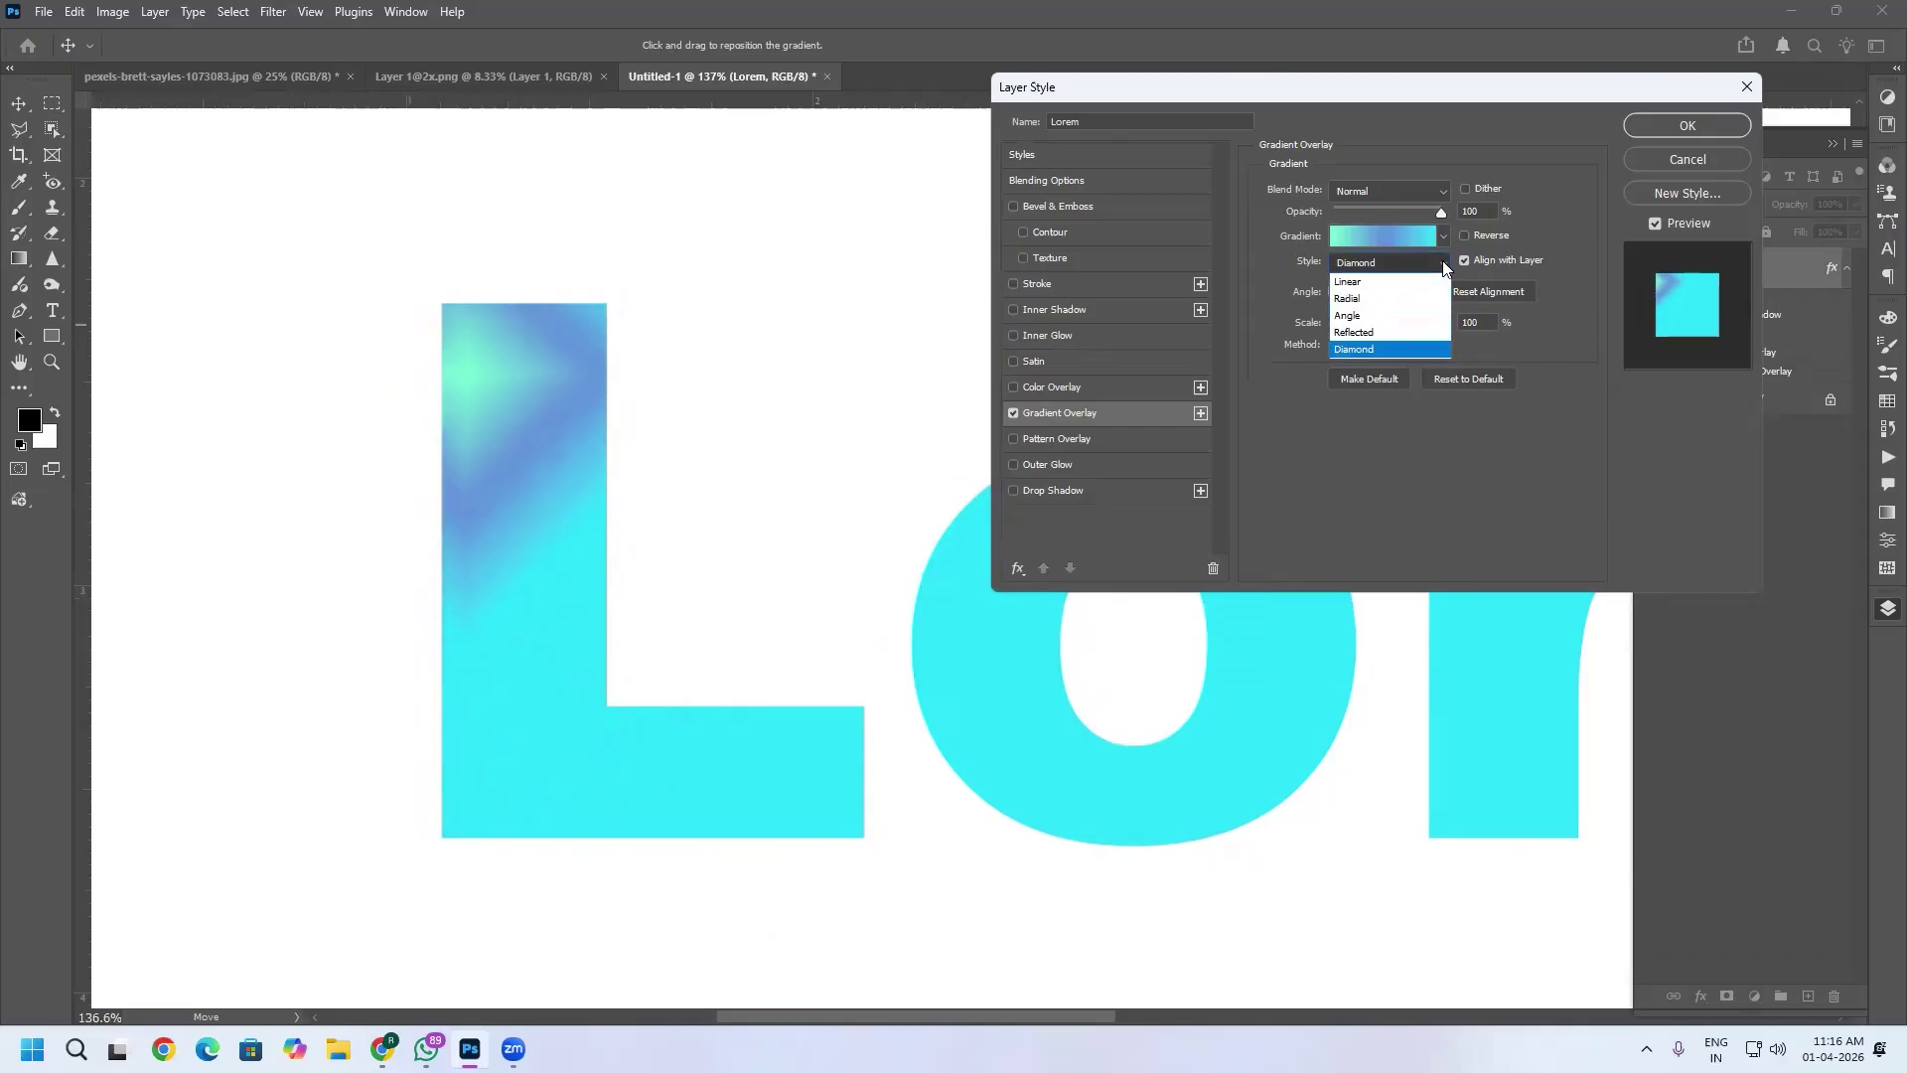
pyautogui.click(1391, 284)
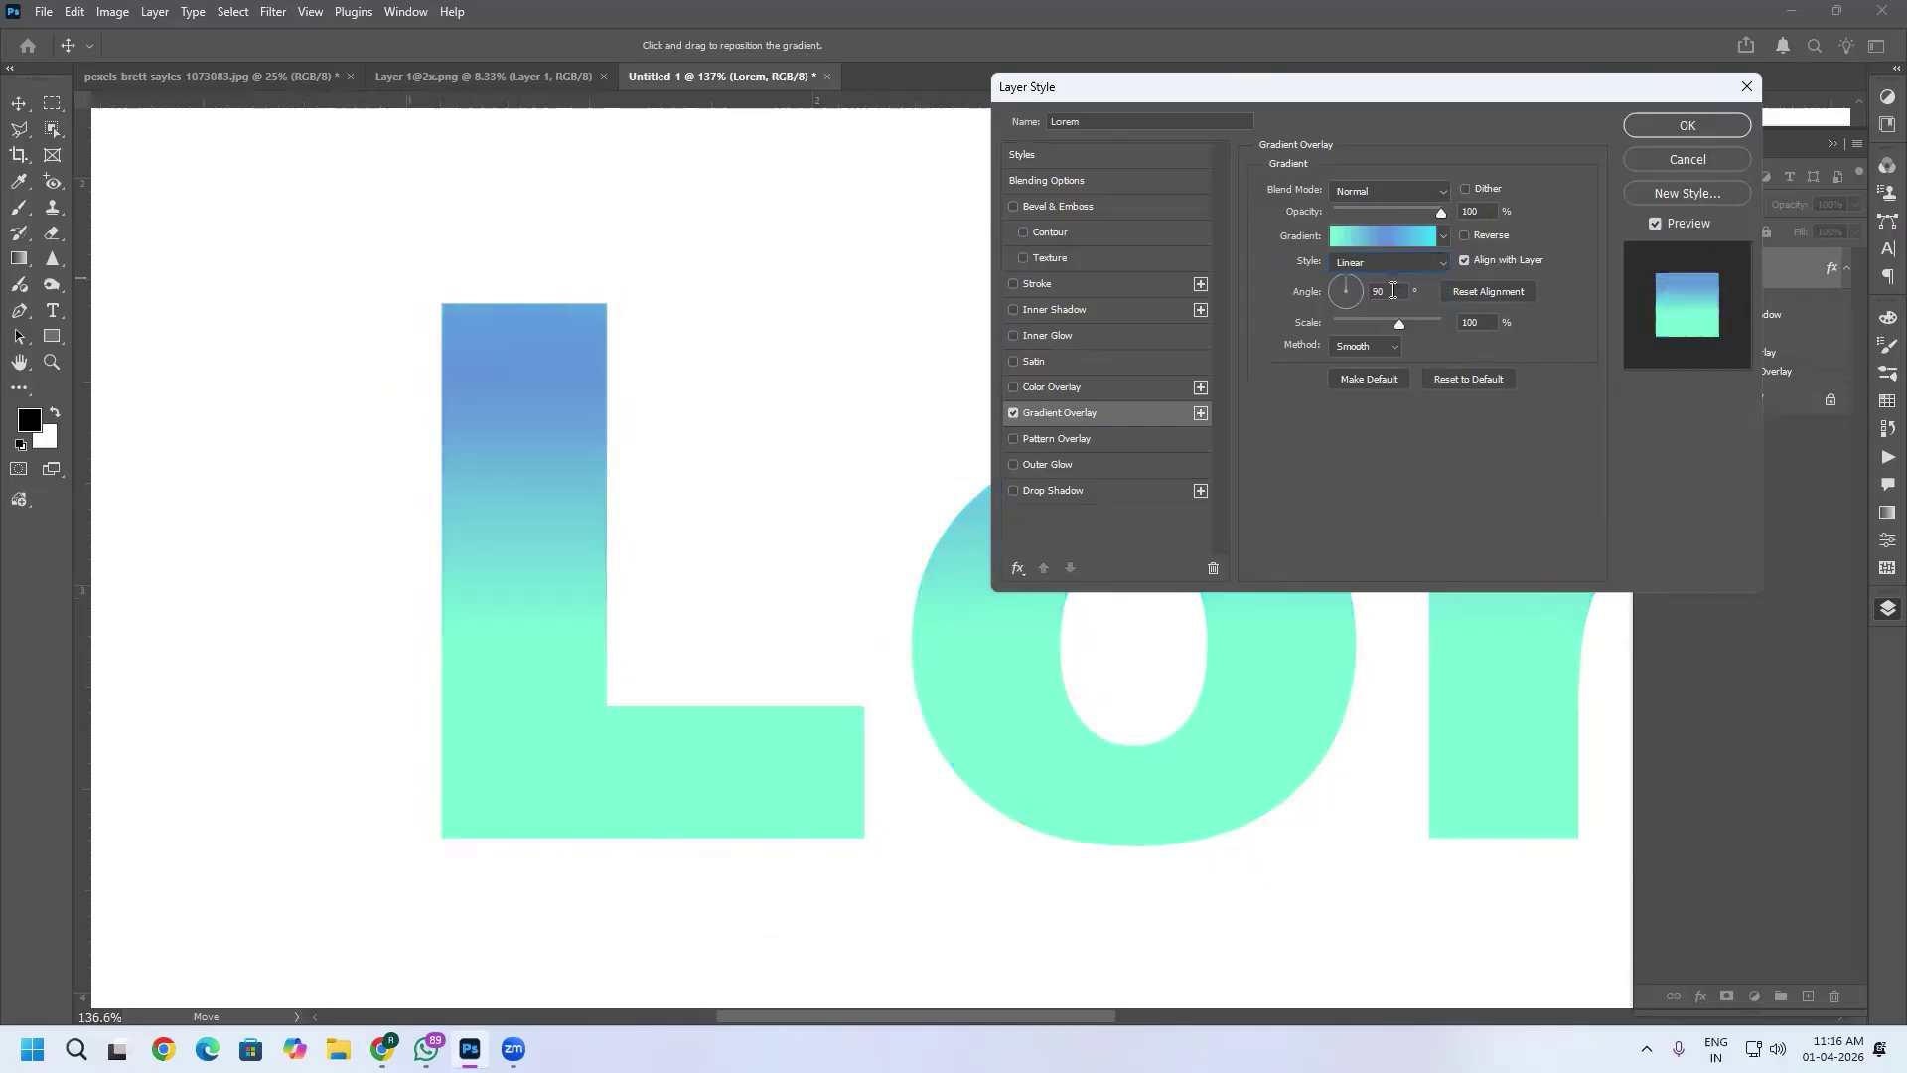
pyautogui.moveTo(586, 437); pyautogui.dragTo(821, 604)
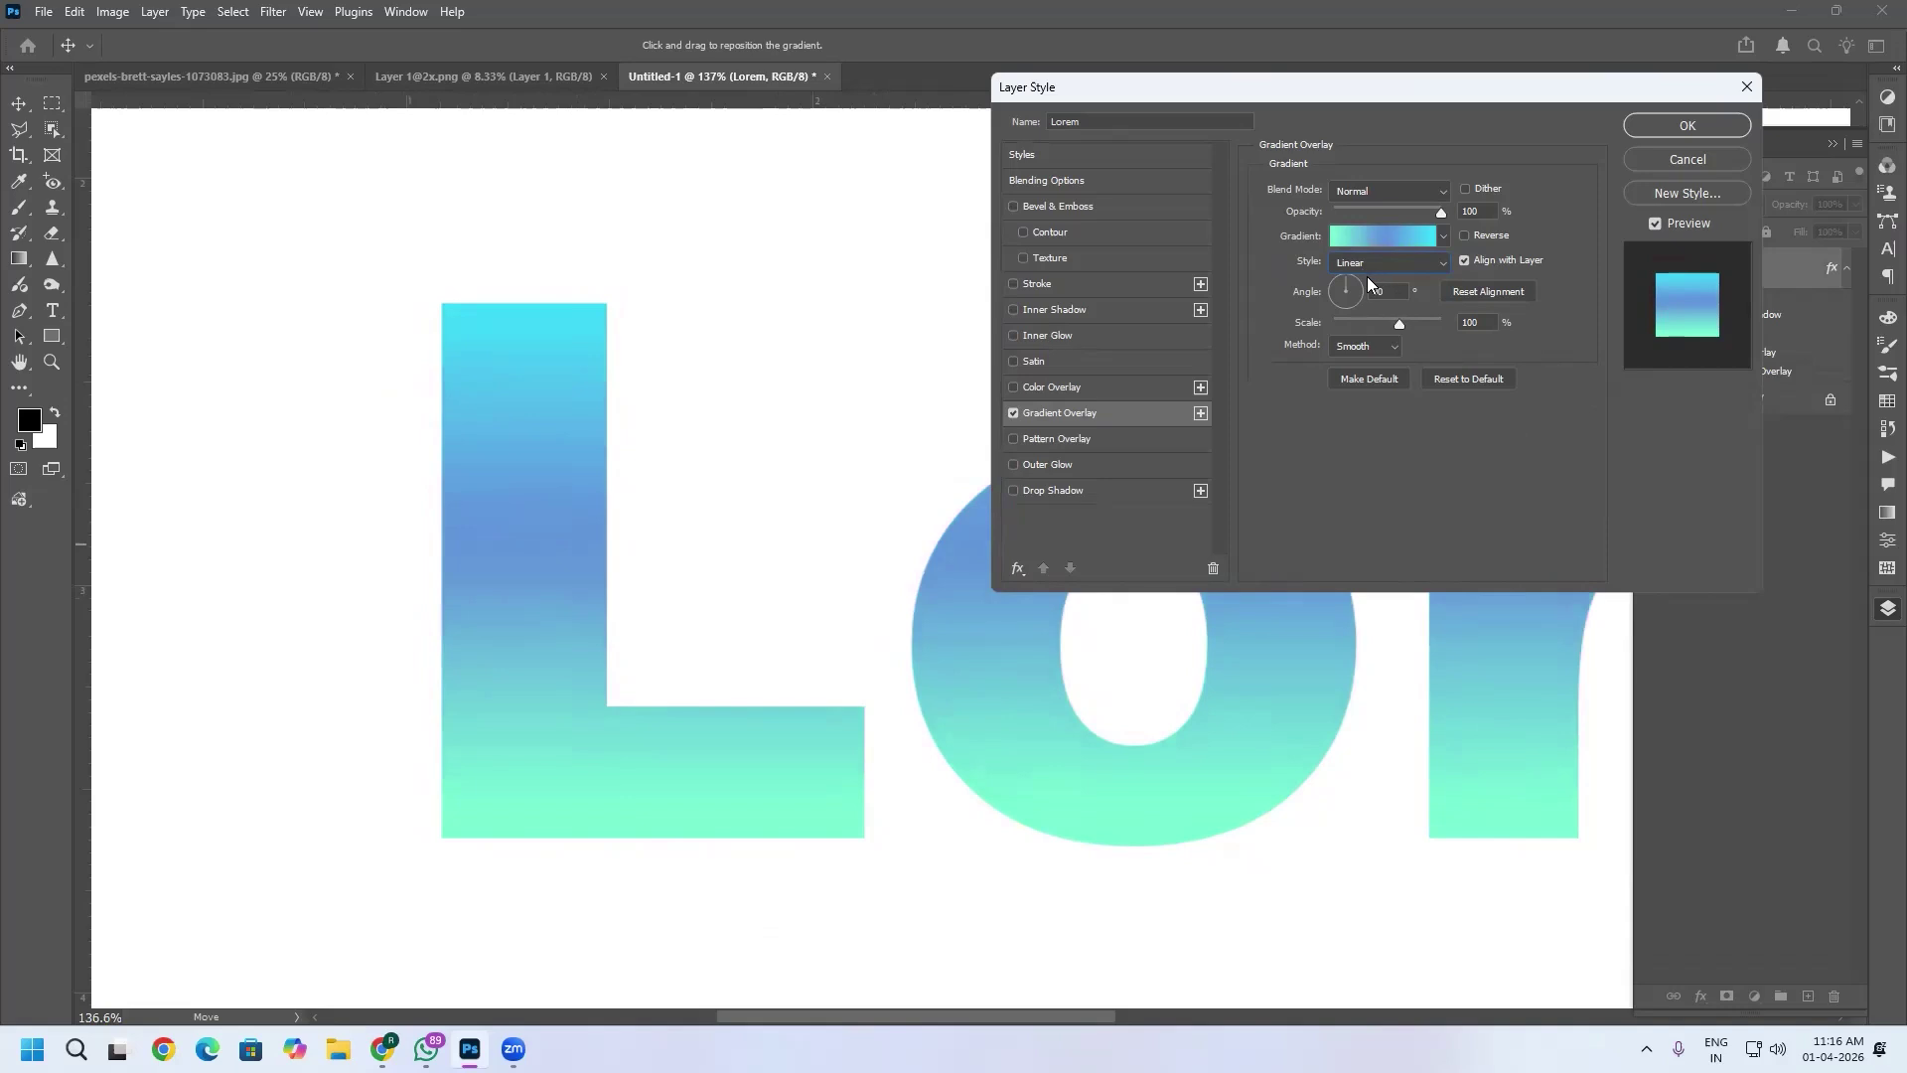
# Reverse the gradient overlay and set its scale to 61%.
pyautogui.click(1476, 236)
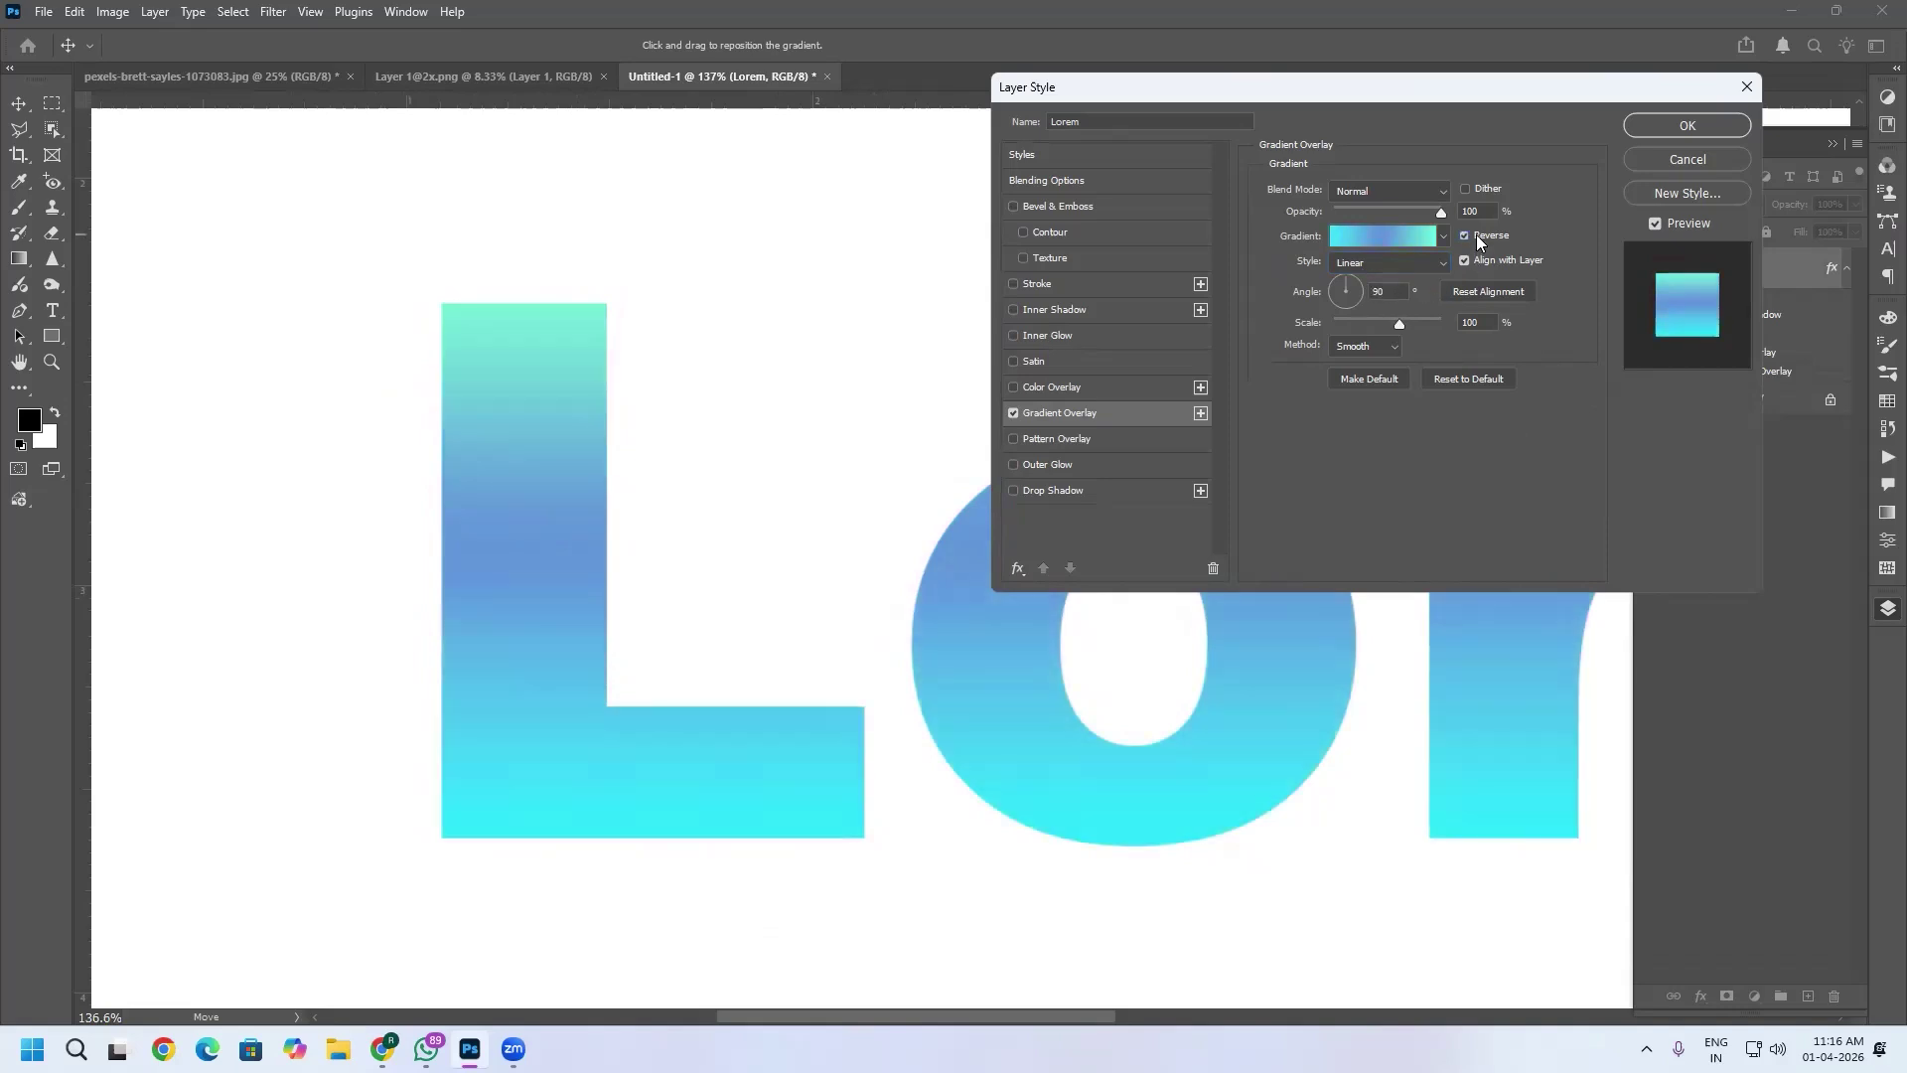
pyautogui.moveTo(1397, 322)
pyautogui.mouseDown()
pyautogui.moveTo(1335, 316)
pyautogui.moveTo(1380, 346)
pyautogui.mouseUp()
# Try the Classic gradient method, set the method to Linear, and shift the gradient before resetting its alignment.
pyautogui.click(1381, 346)
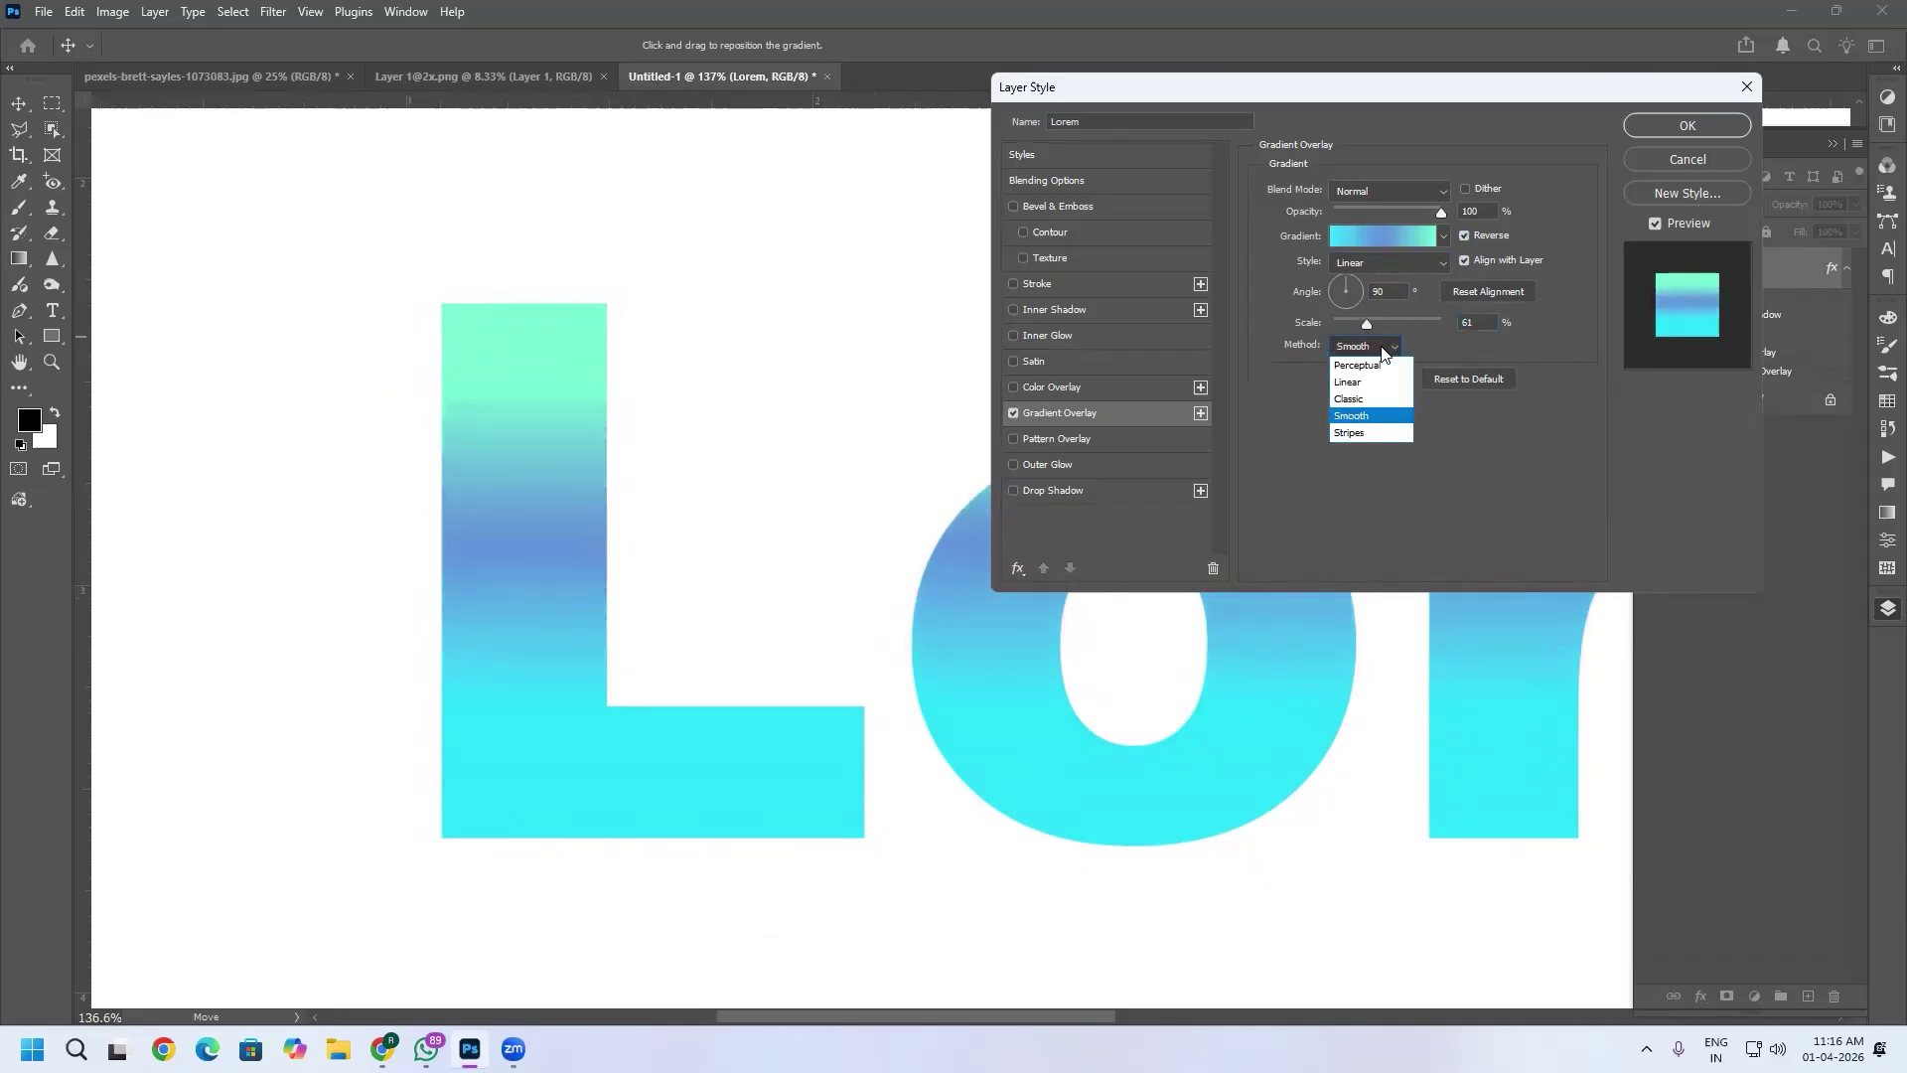
pyautogui.click(1371, 375)
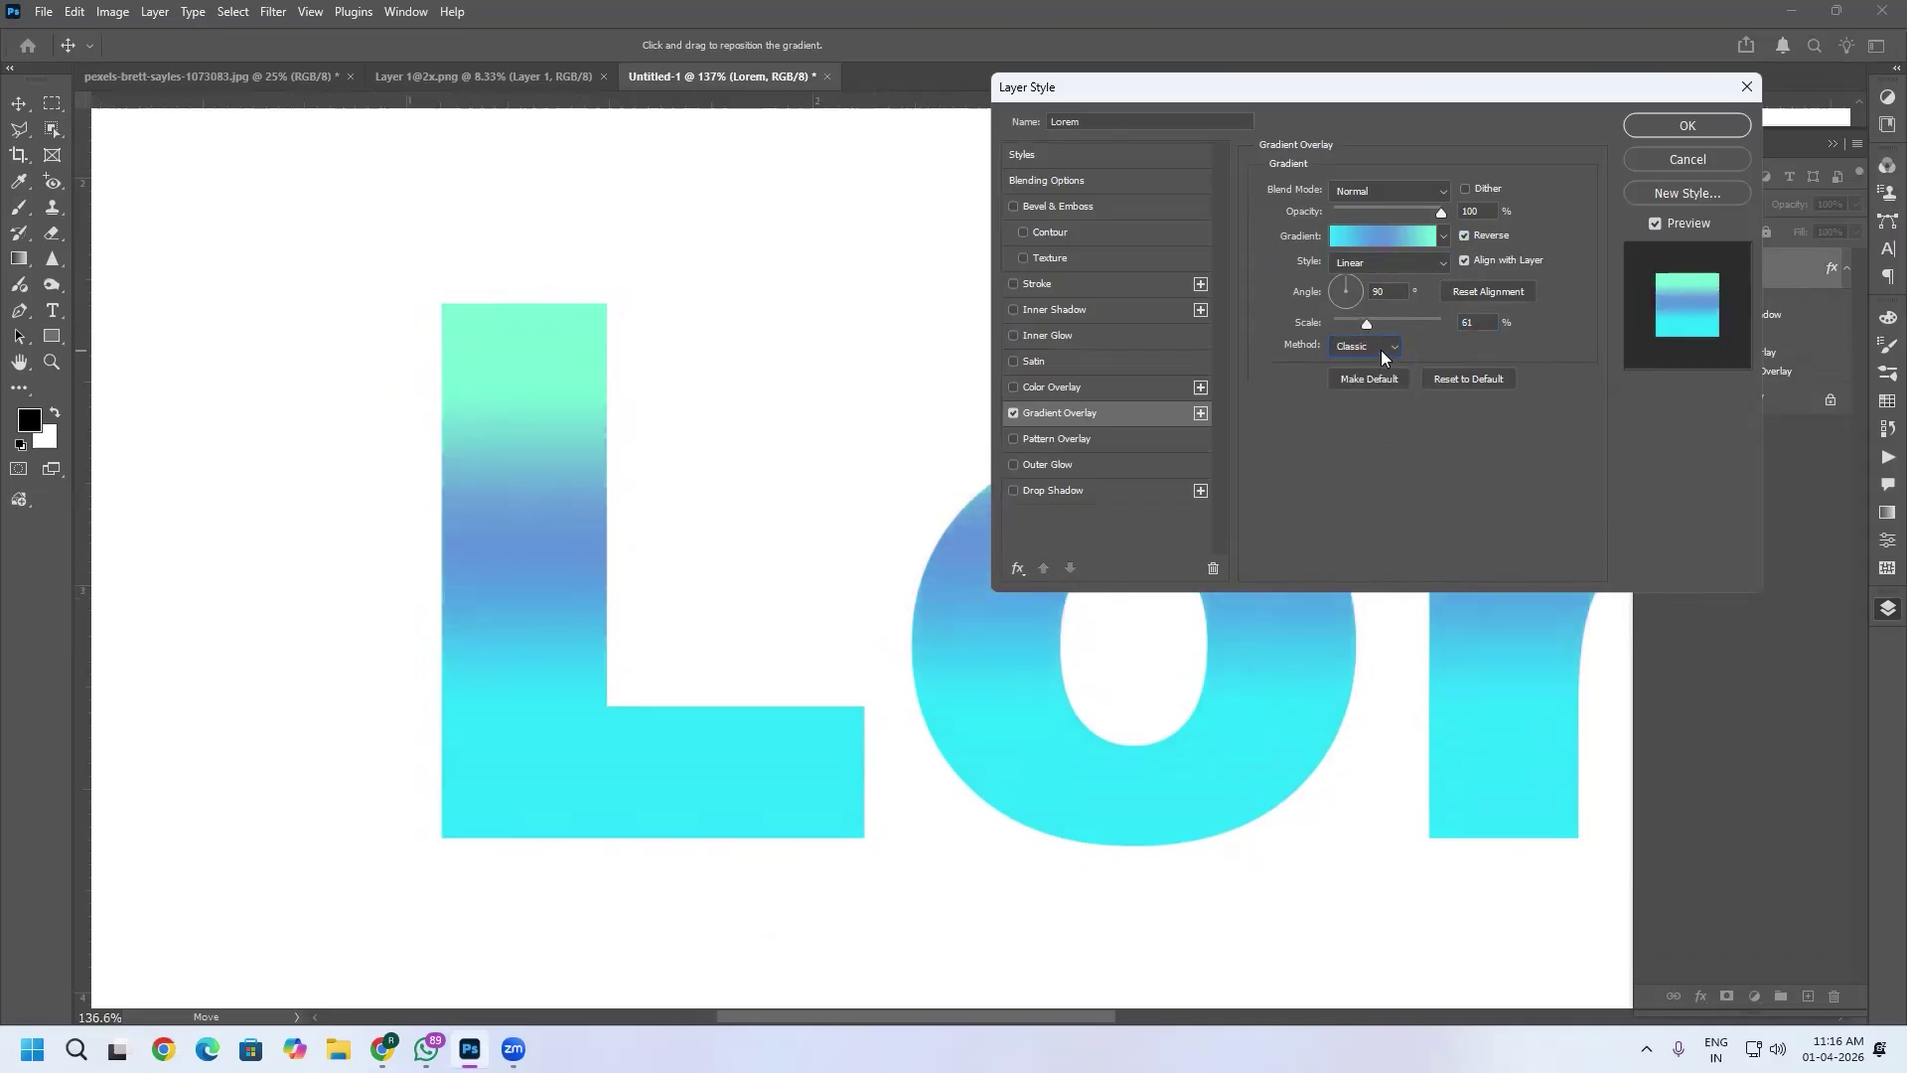
pyautogui.scroll(-2, 1380, 349)
pyautogui.scroll(4, 1381, 350)
pyautogui.click(1381, 349)
pyautogui.click(1372, 382)
pyautogui.moveTo(1013, 630); pyautogui.dragTo(983, 876)
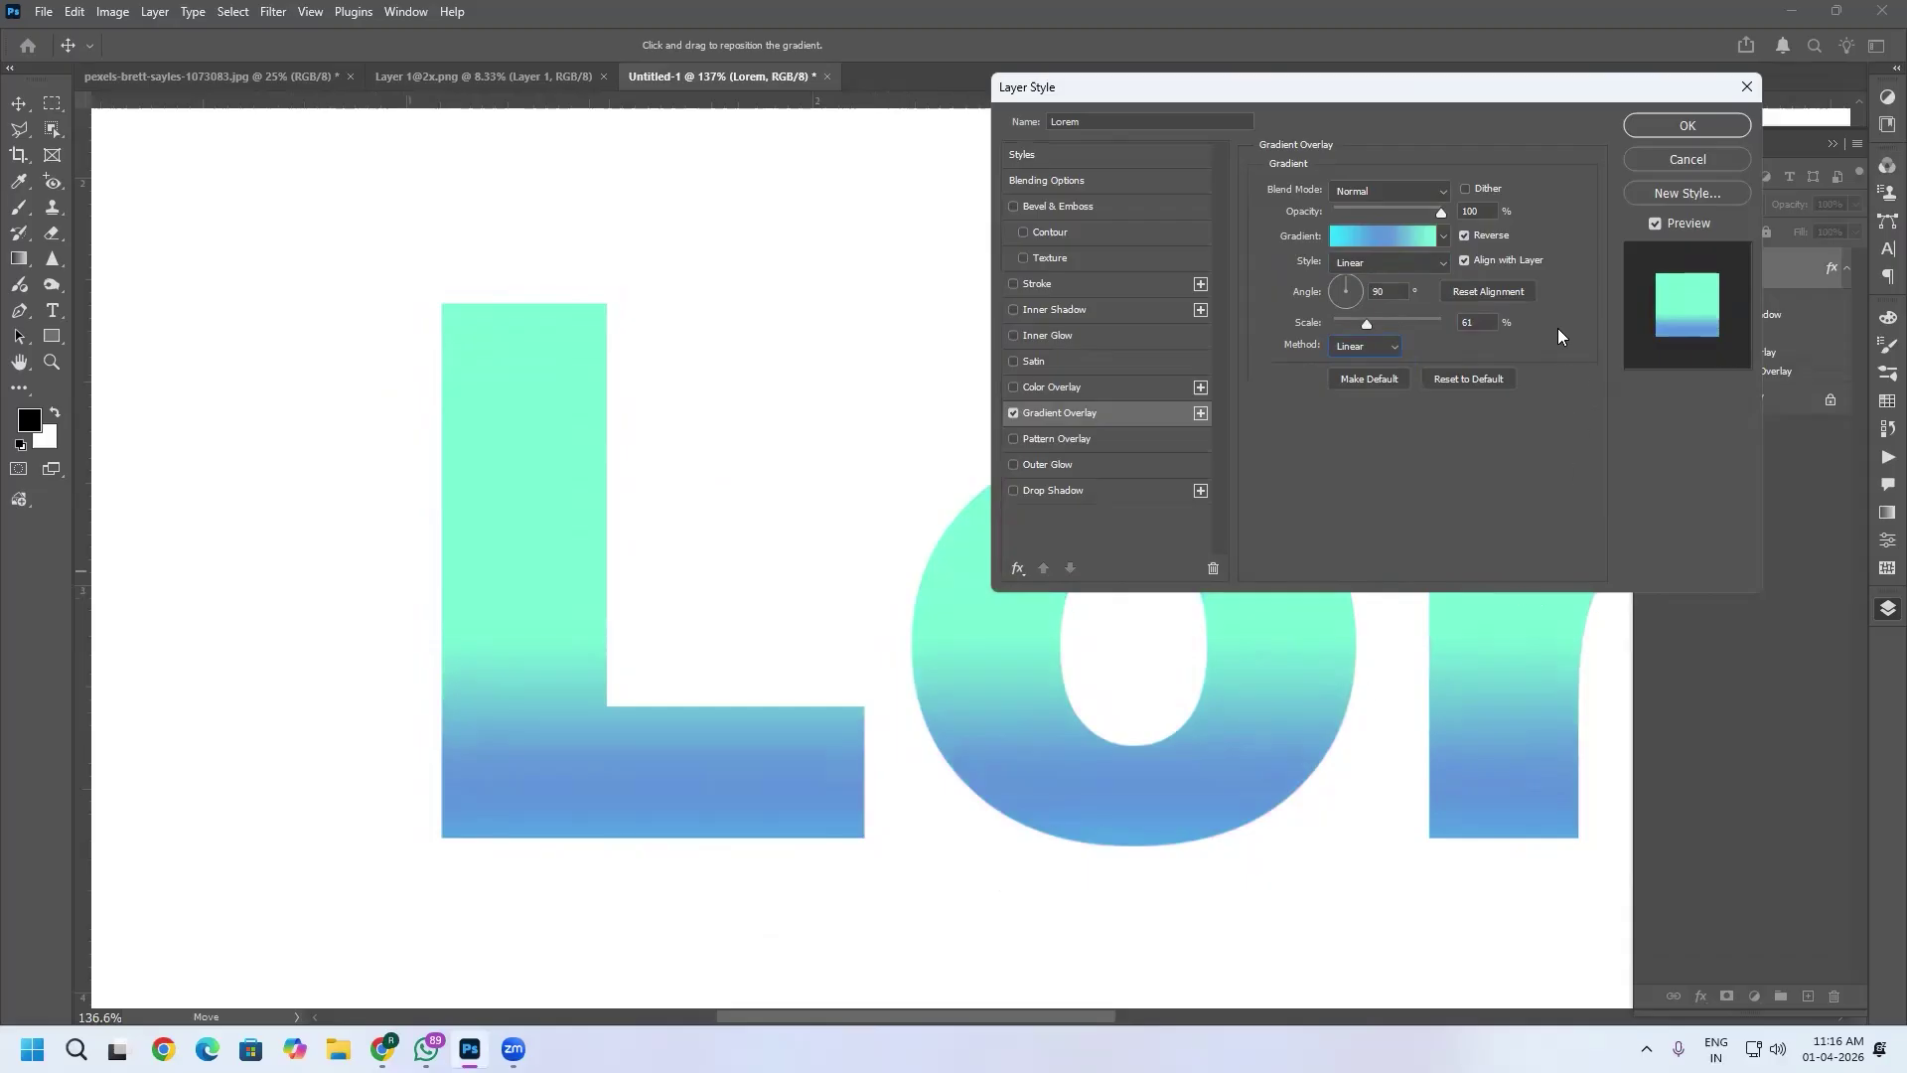
pyautogui.click(1488, 294)
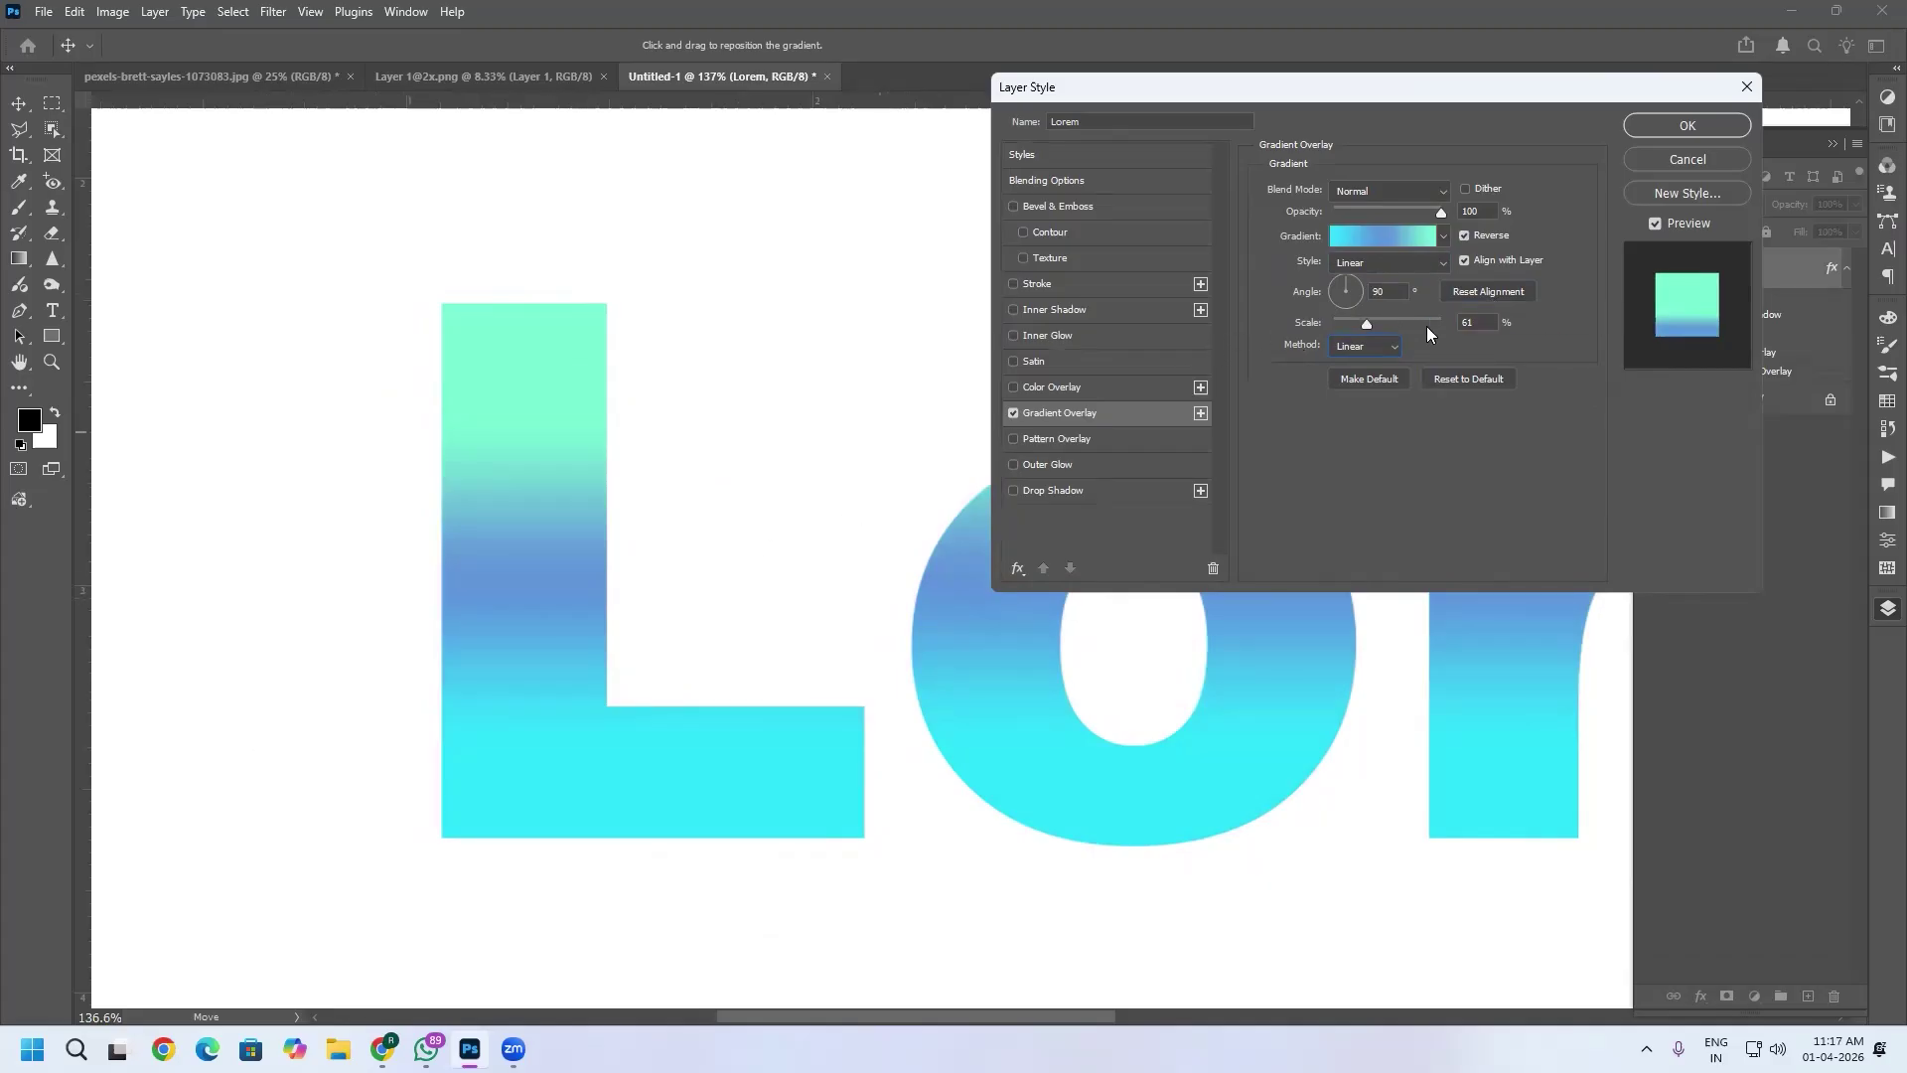
# Replace the Gradient Overlay effect with Pattern Overlay and try several Color Paper patterns on the Lorem text.
pyautogui.click(1013, 412)
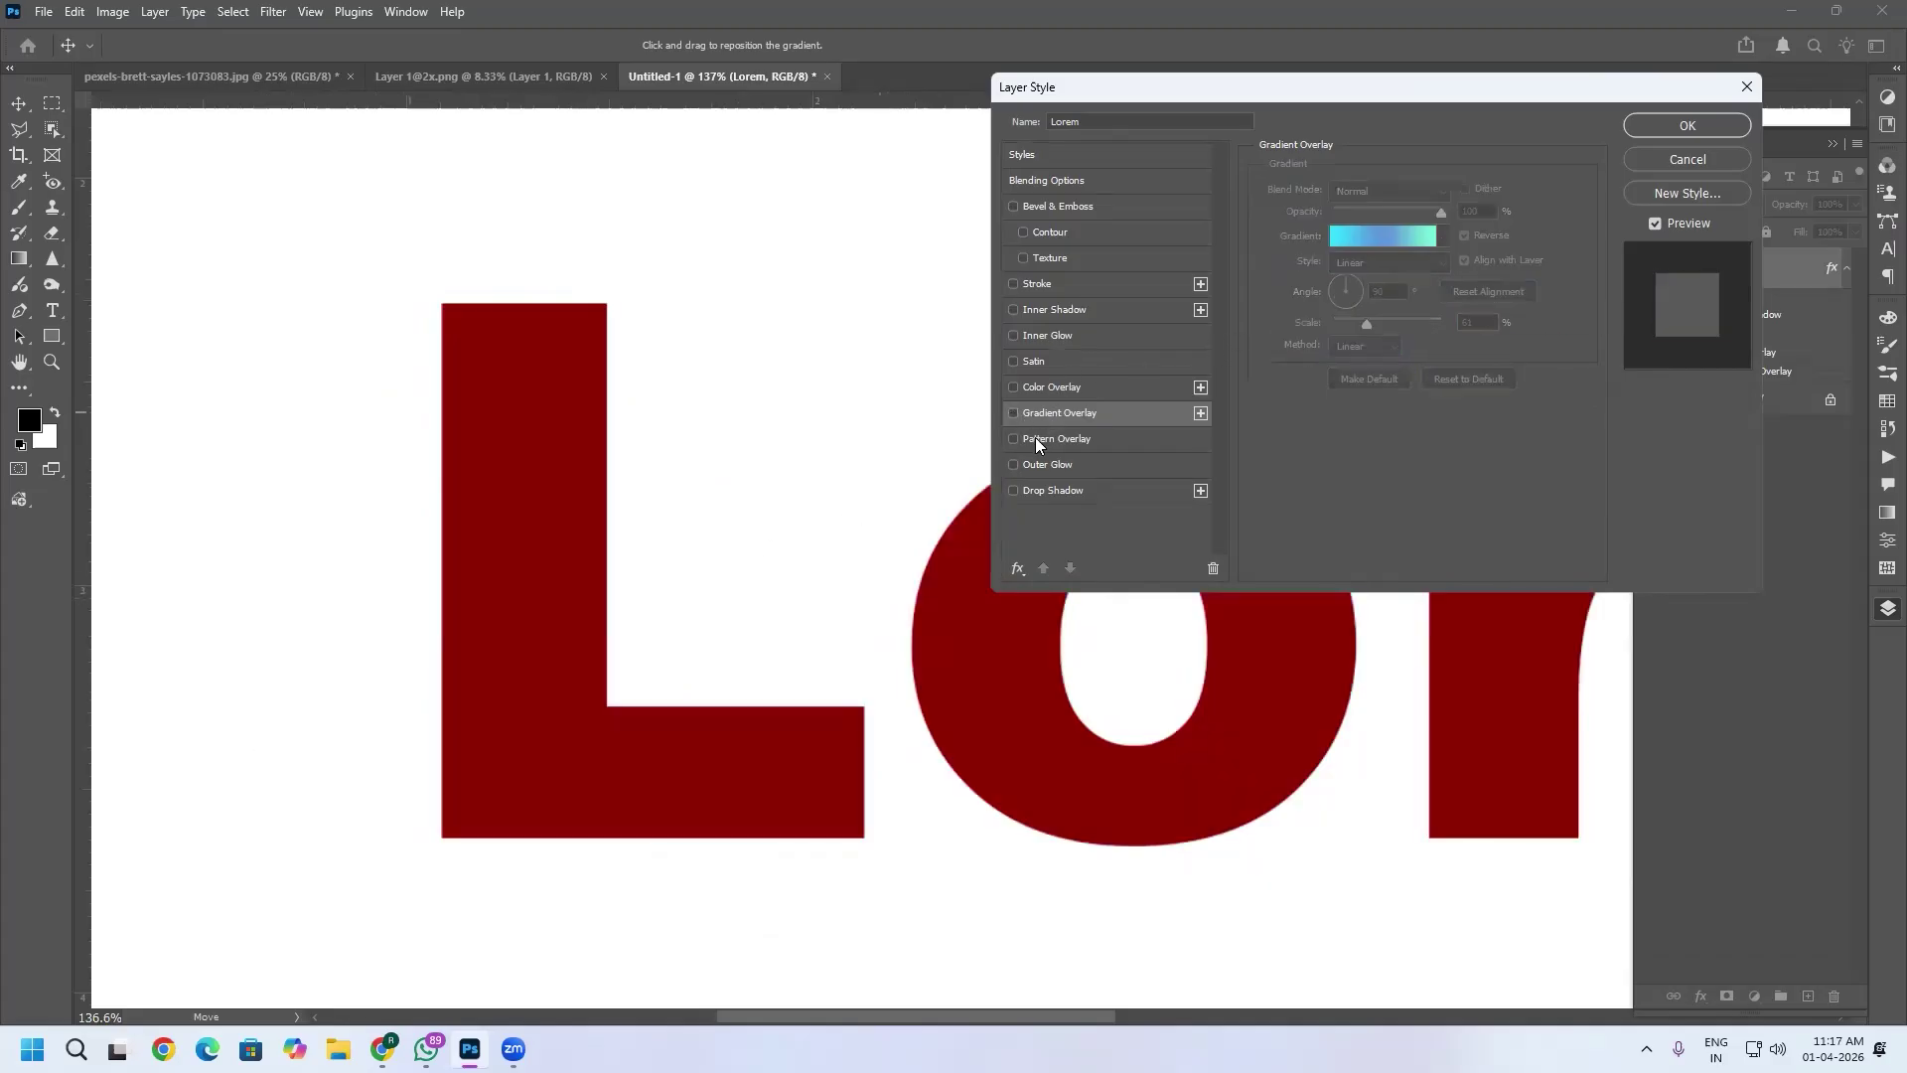
pyautogui.click(1035, 439)
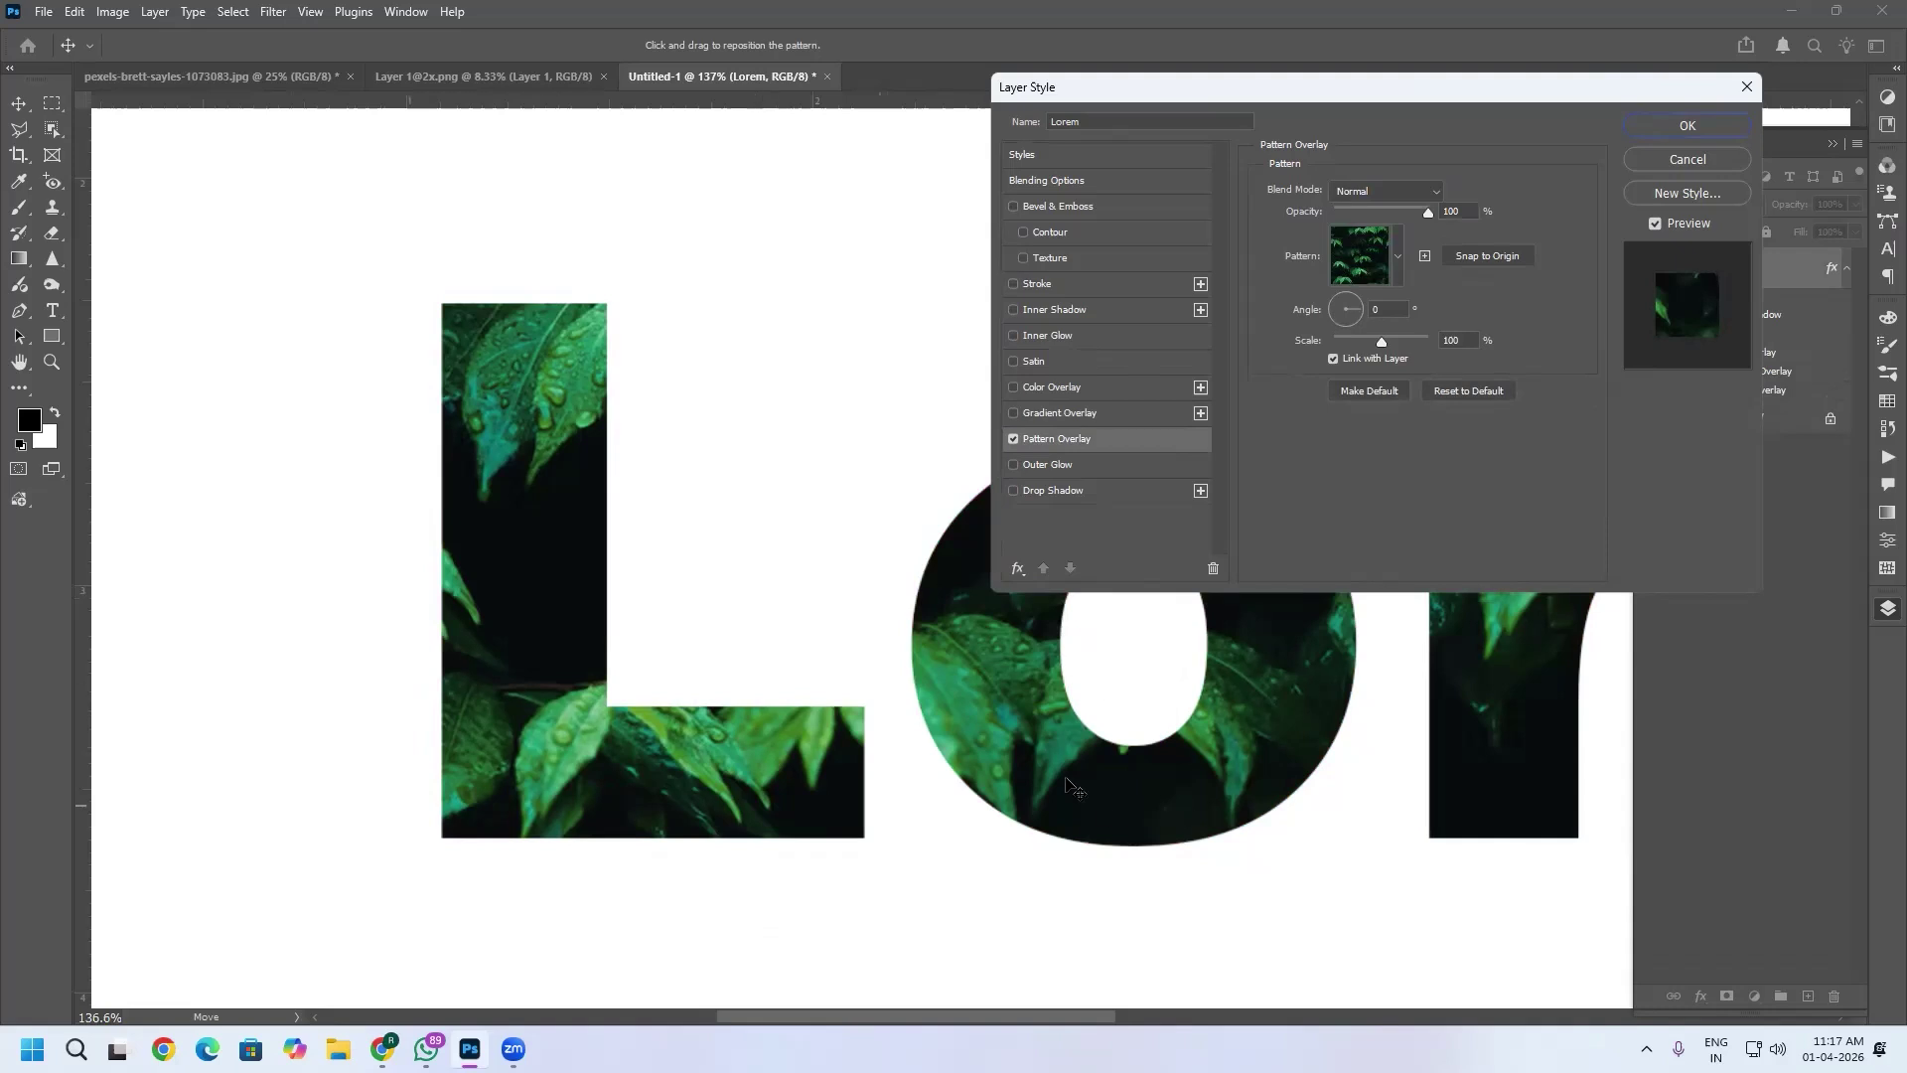
pyautogui.click(1400, 256)
pyautogui.click(1338, 467)
pyautogui.click(1305, 469)
pyautogui.click(1400, 469)
pyautogui.click(1368, 533)
pyautogui.click(1304, 534)
pyautogui.click(1305, 565)
pyautogui.click(1273, 502)
pyautogui.click(1305, 501)
pyautogui.click(1305, 437)
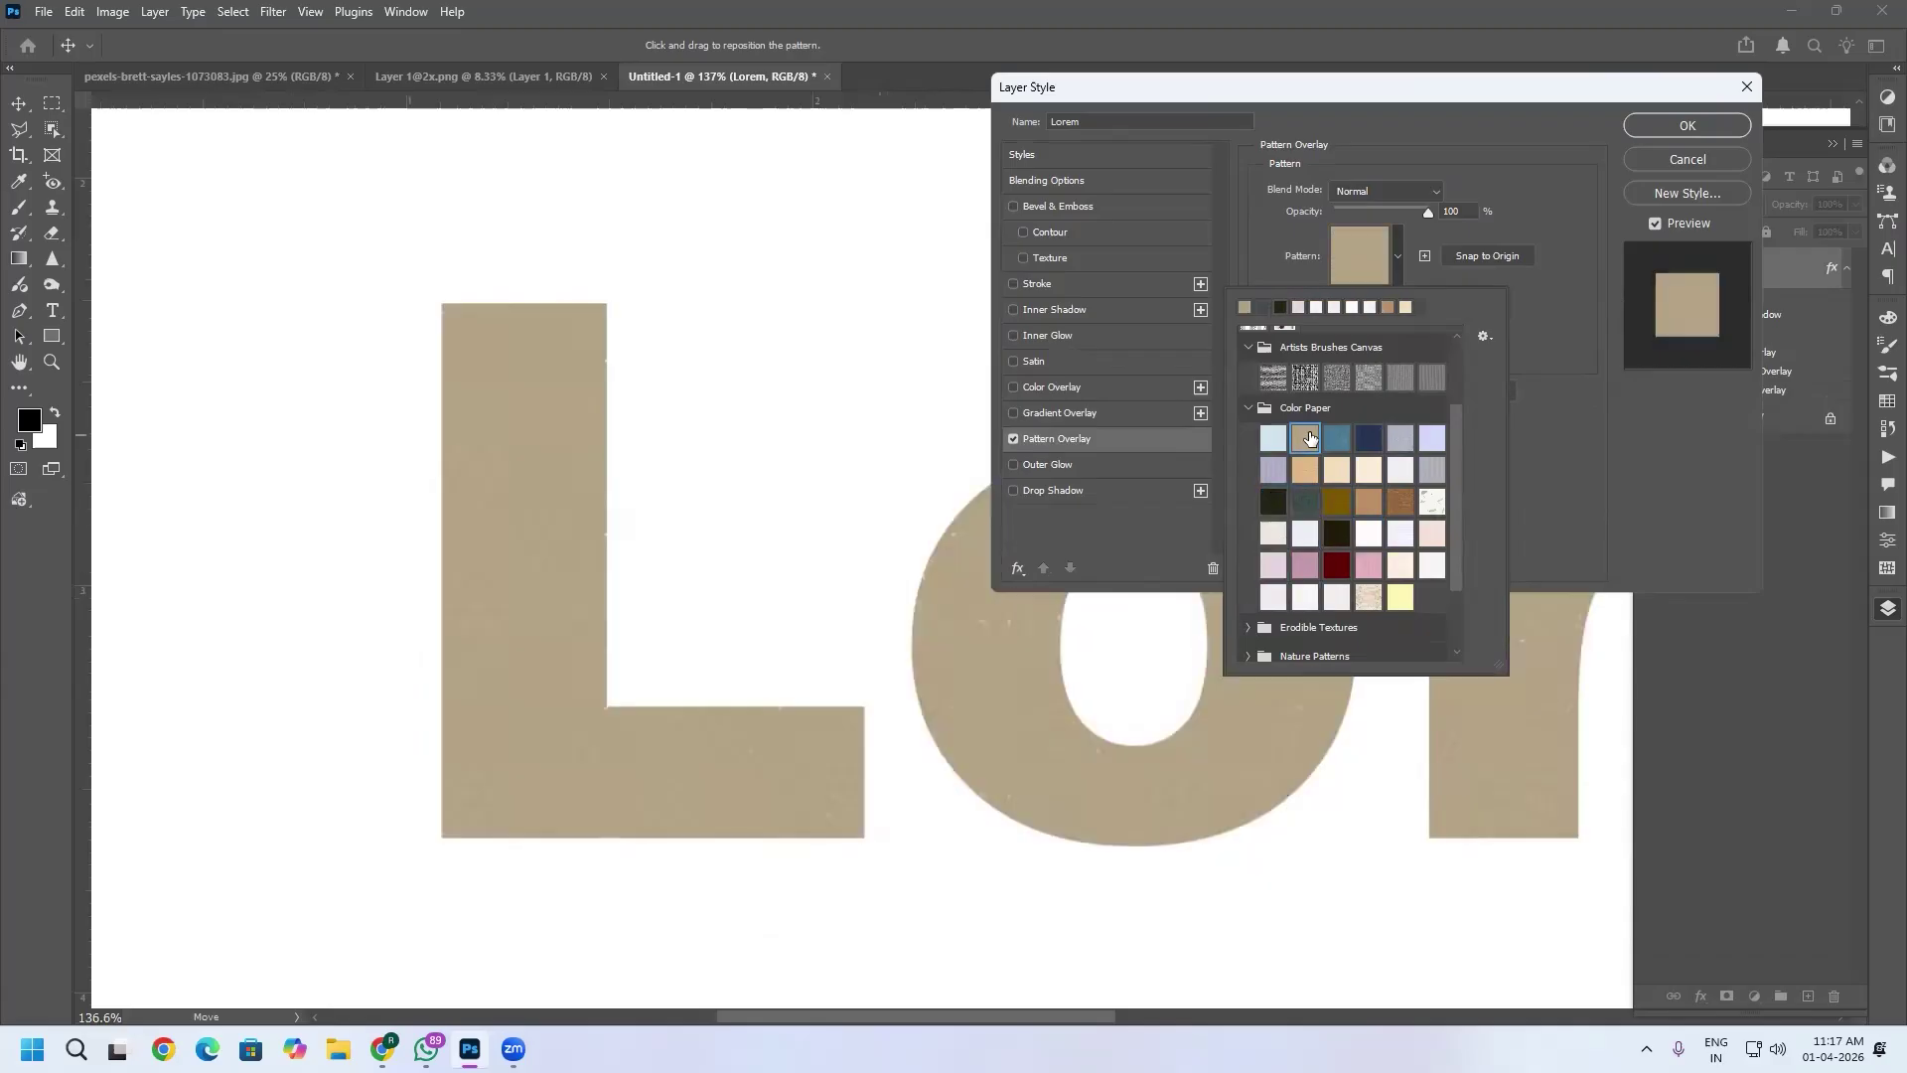
pyautogui.click(1305, 468)
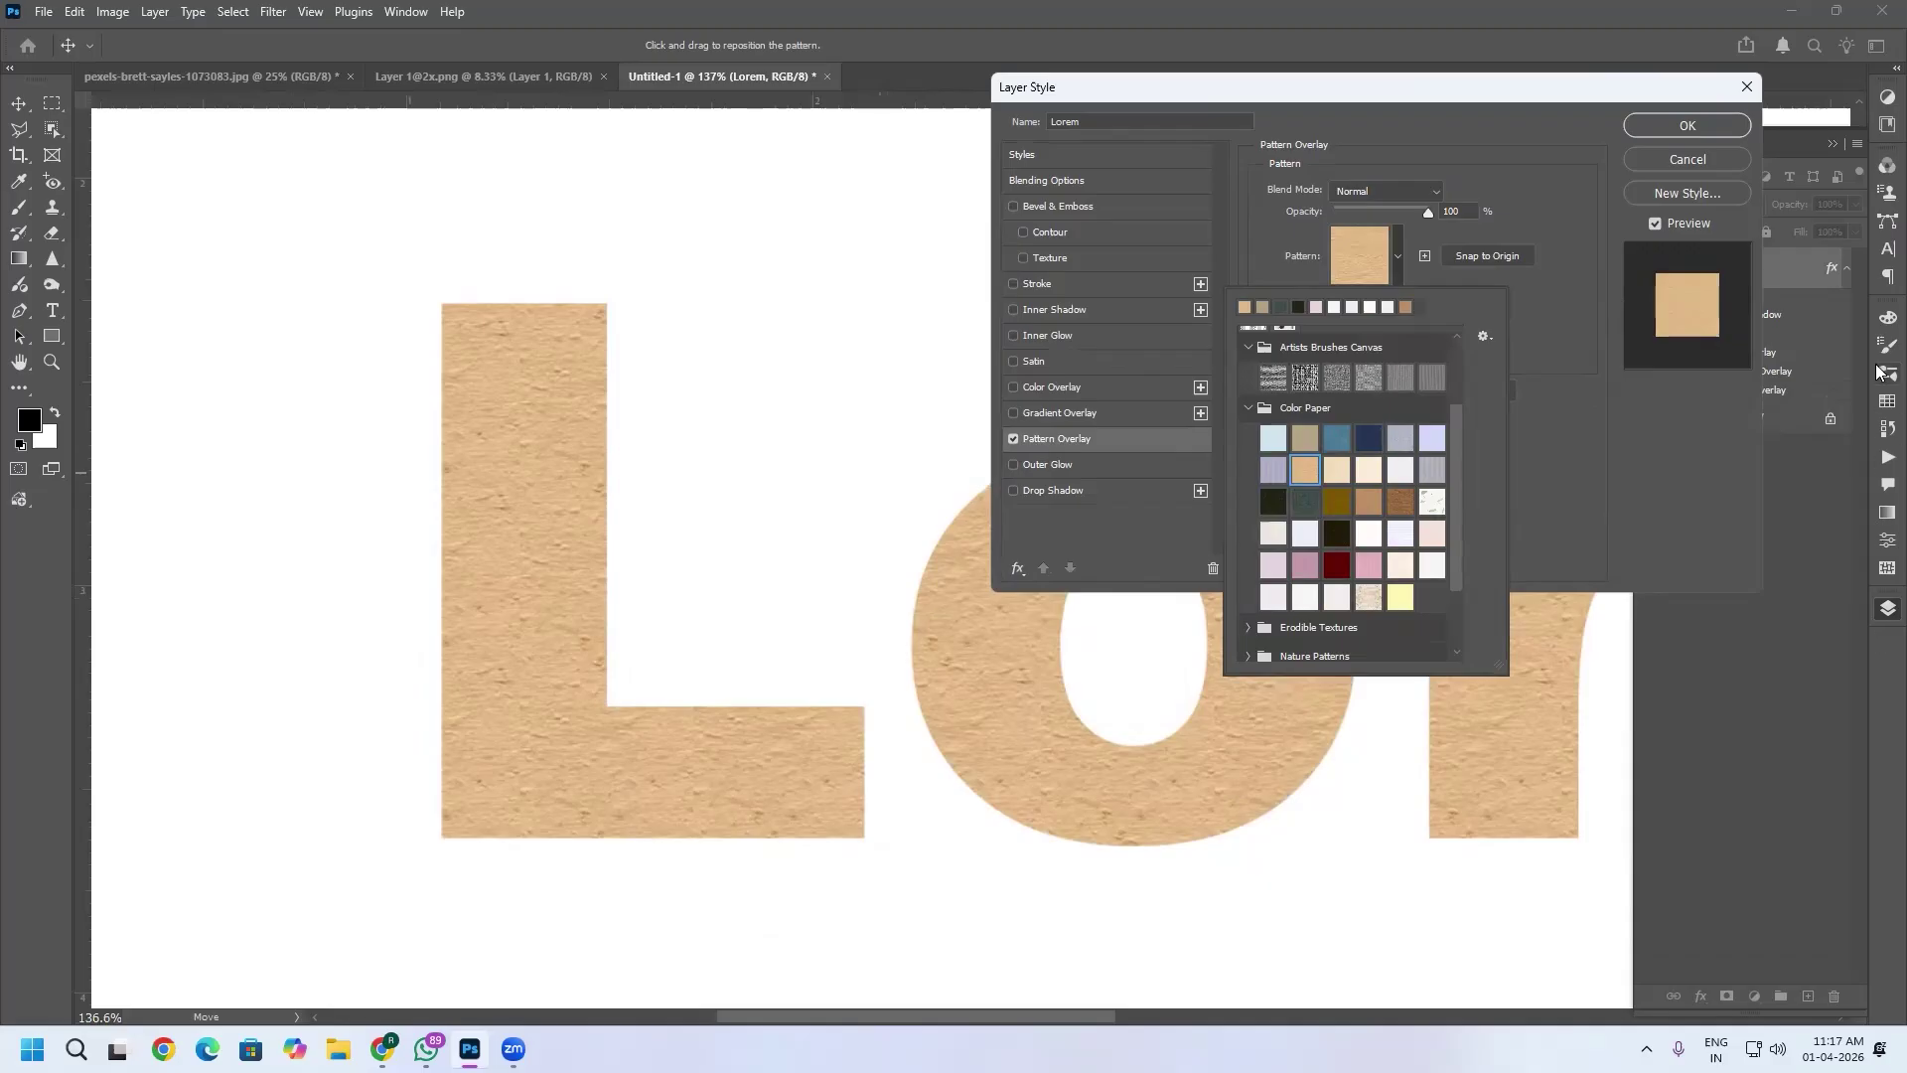
# Apply the Grass pattern with yellow leaves to the text overlay and set its scale to 49%.
pyautogui.moveTo(1460, 455); pyautogui.dragTo(1456, 395)
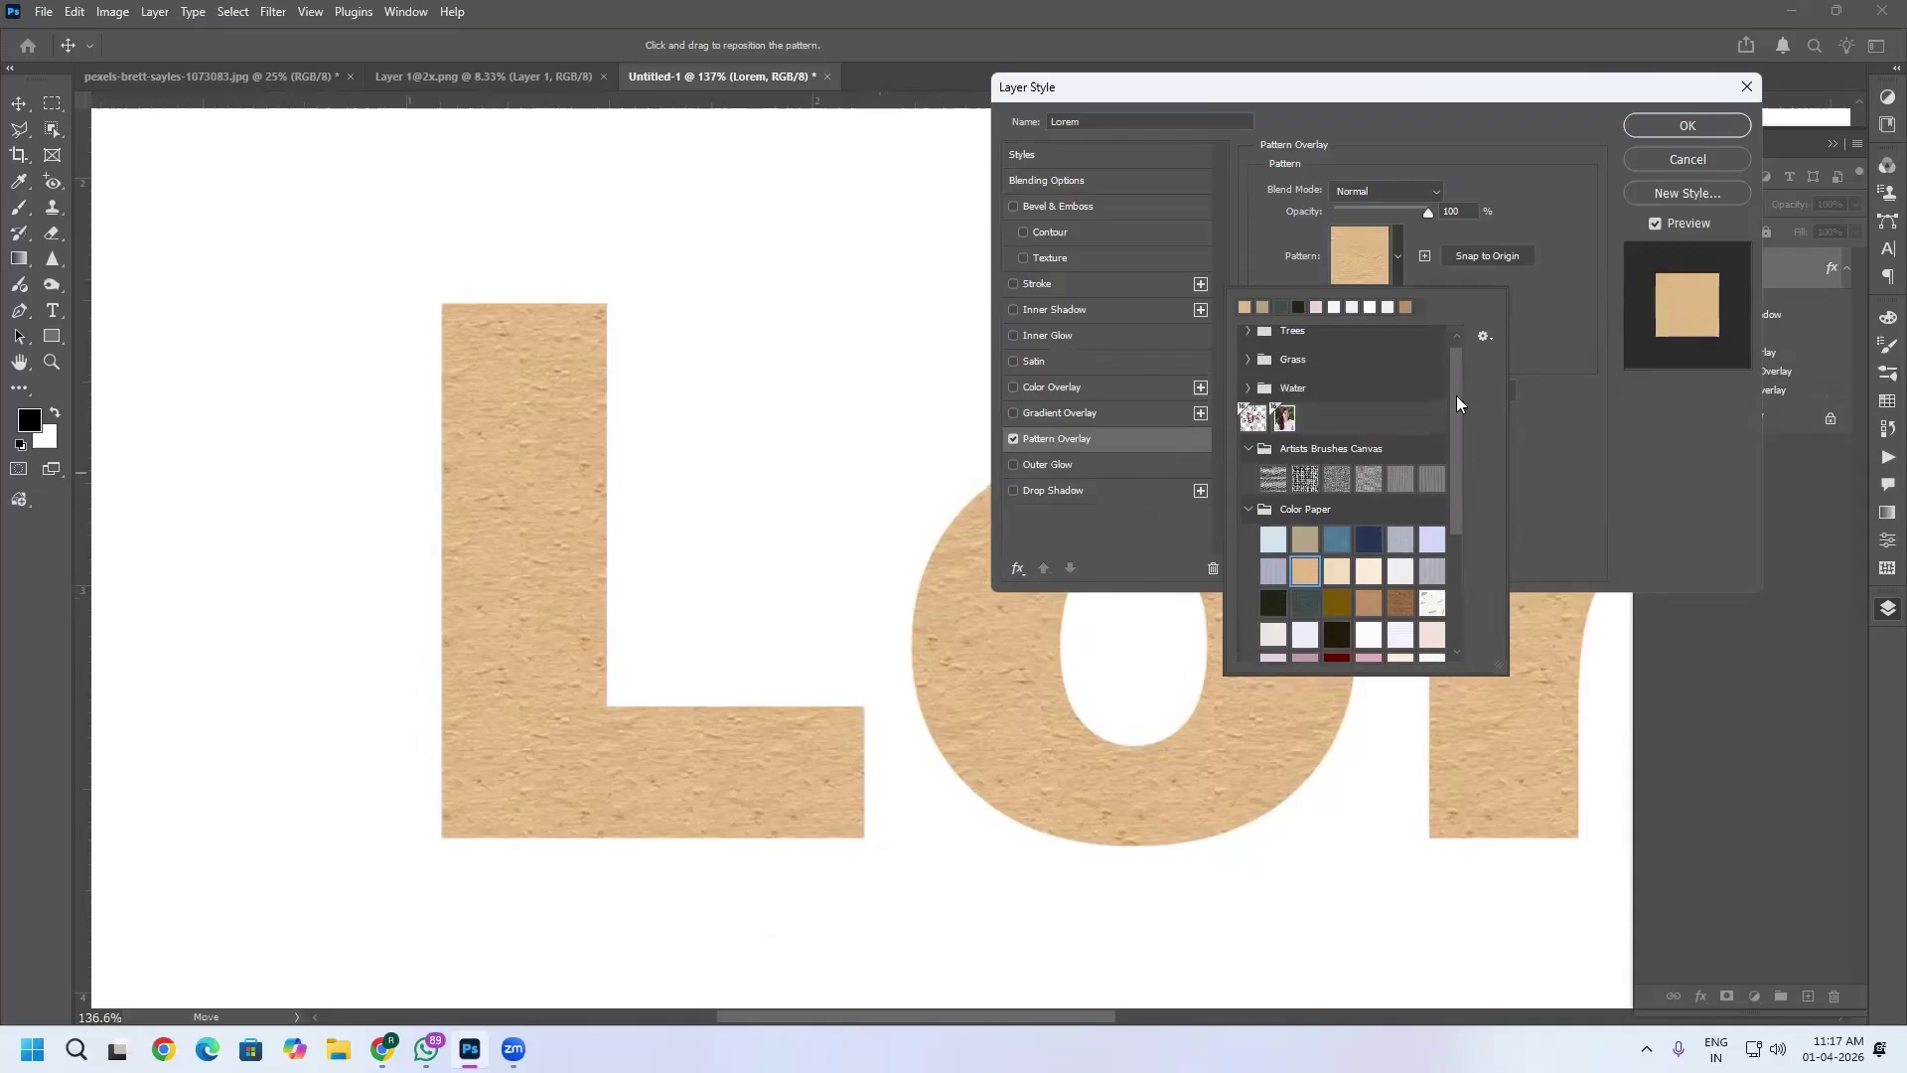
pyautogui.click(1243, 368)
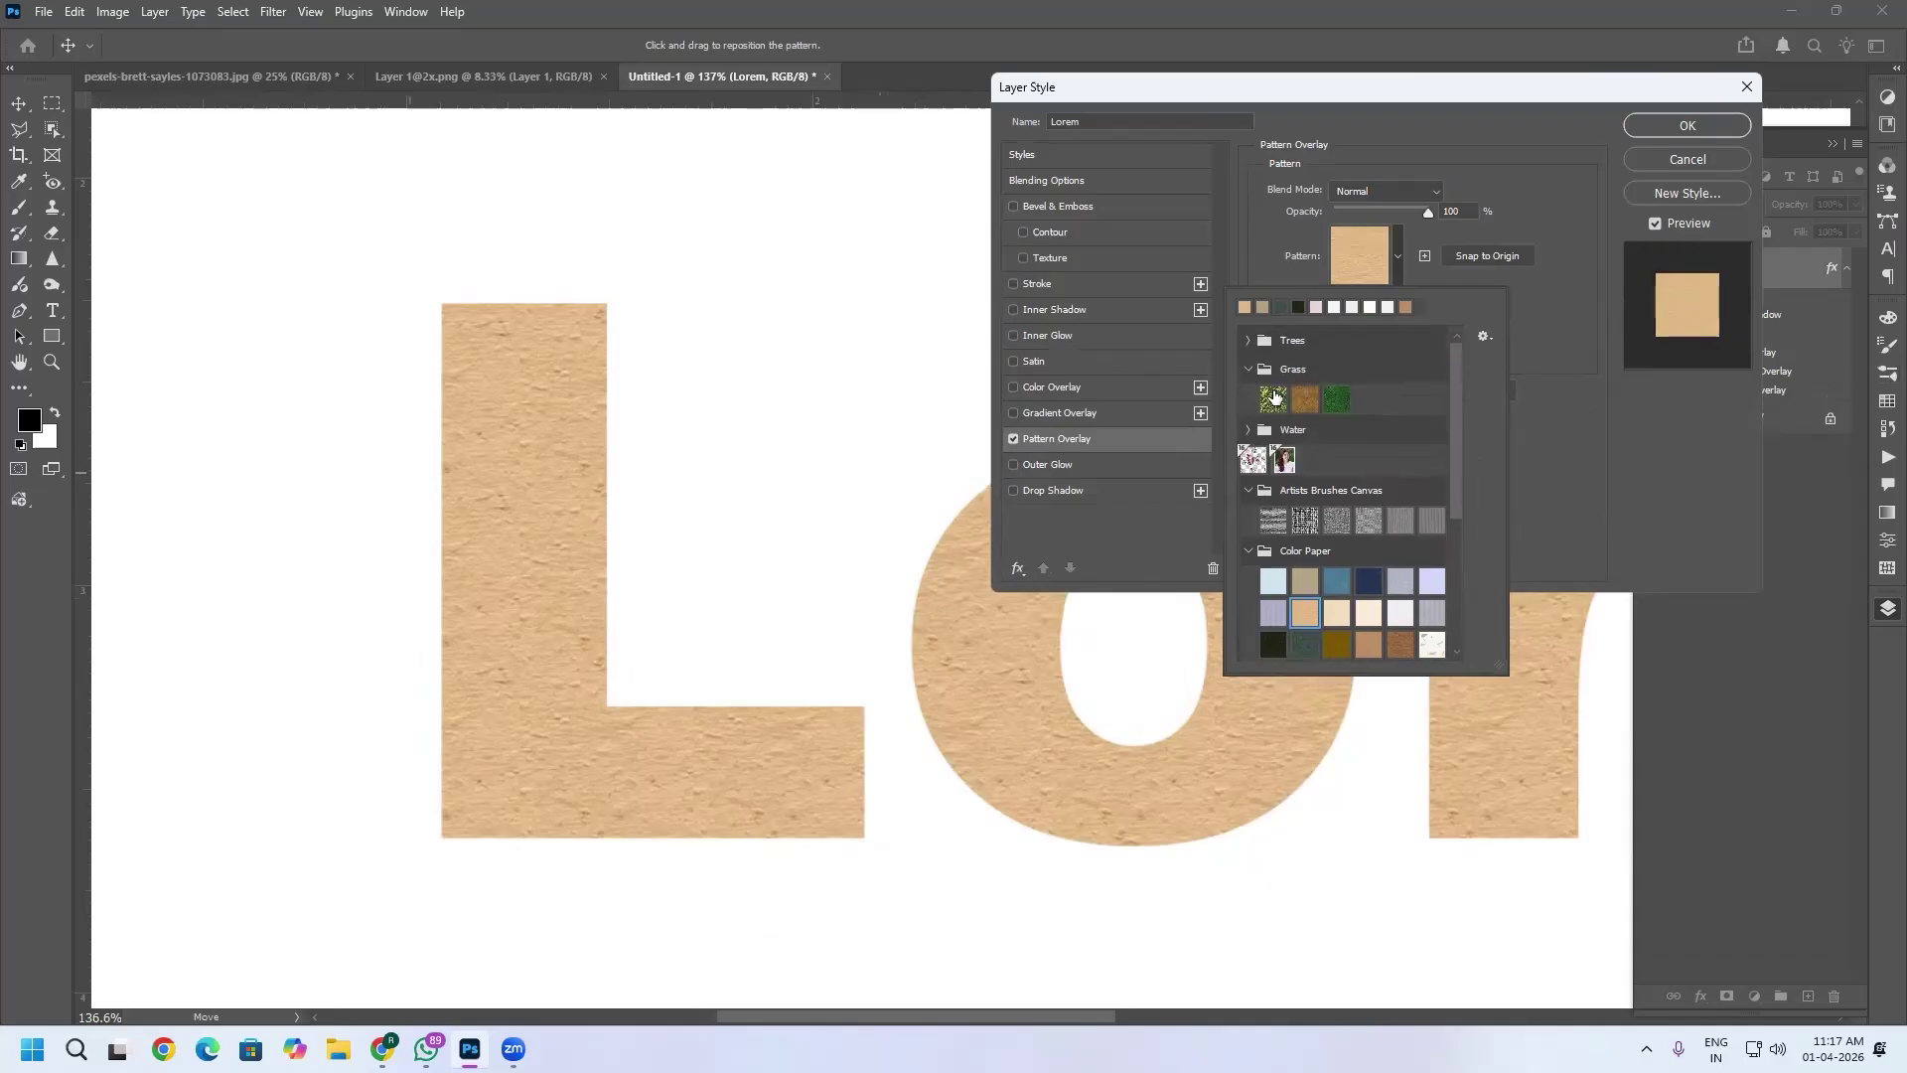
pyautogui.click(1275, 398)
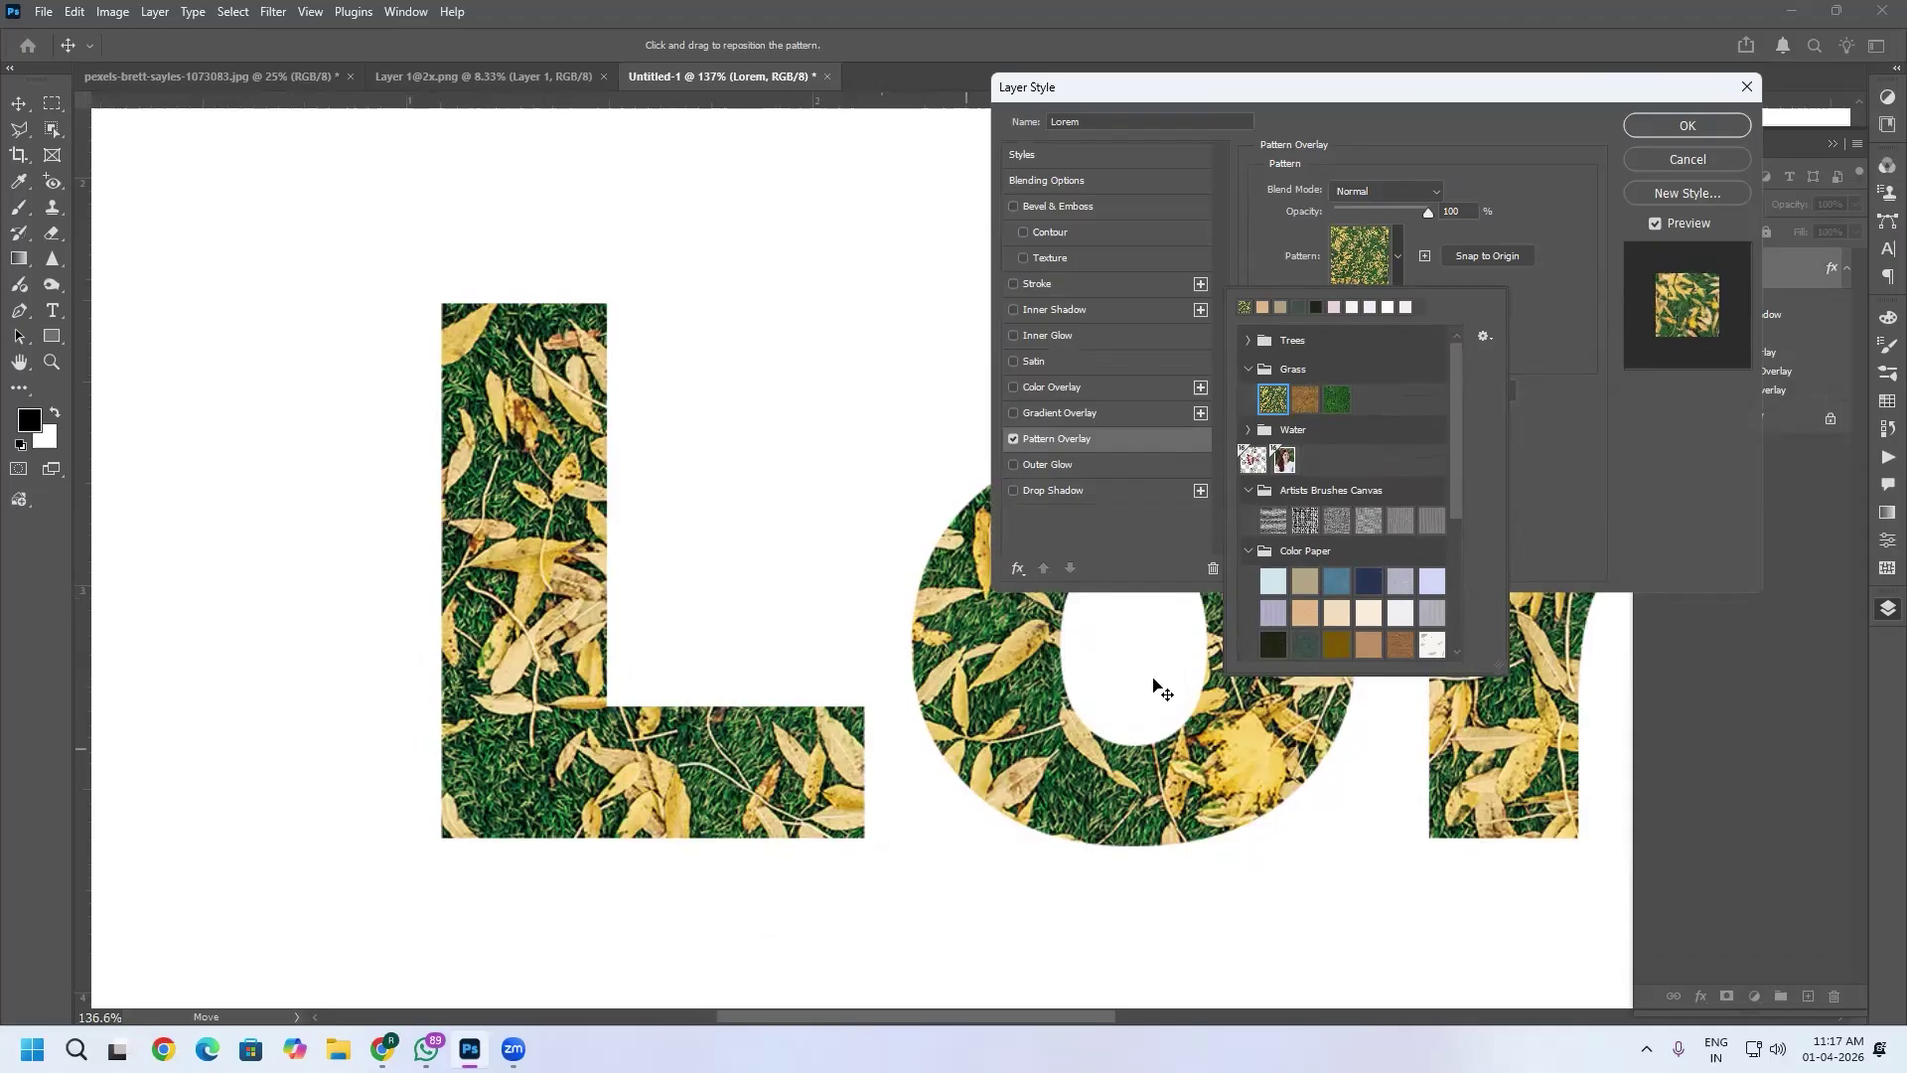
pyautogui.click(1554, 405)
pyautogui.moveTo(1380, 342); pyautogui.dragTo(1356, 341)
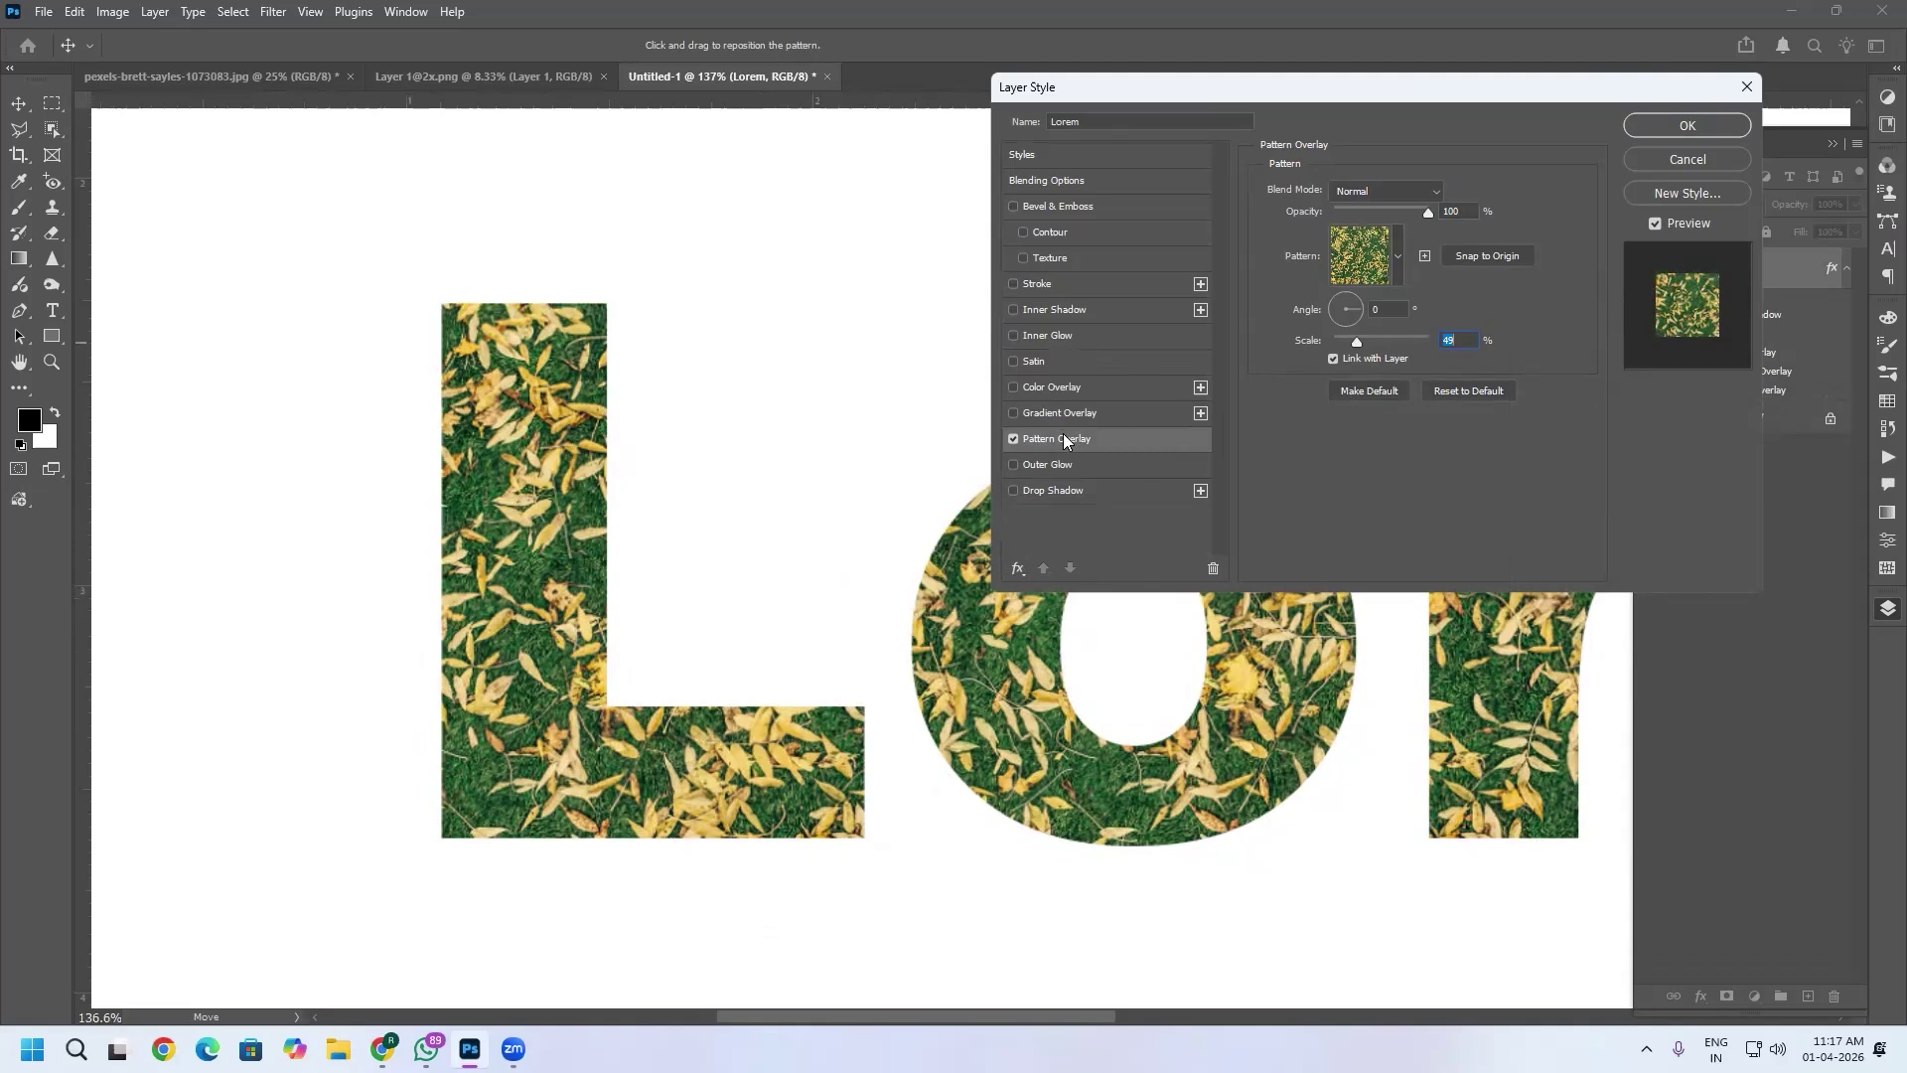
# Enable the Inner Shadow effect alongside the pattern and reposition the leaf pattern within the Lorem letters.
pyautogui.click(1014, 310)
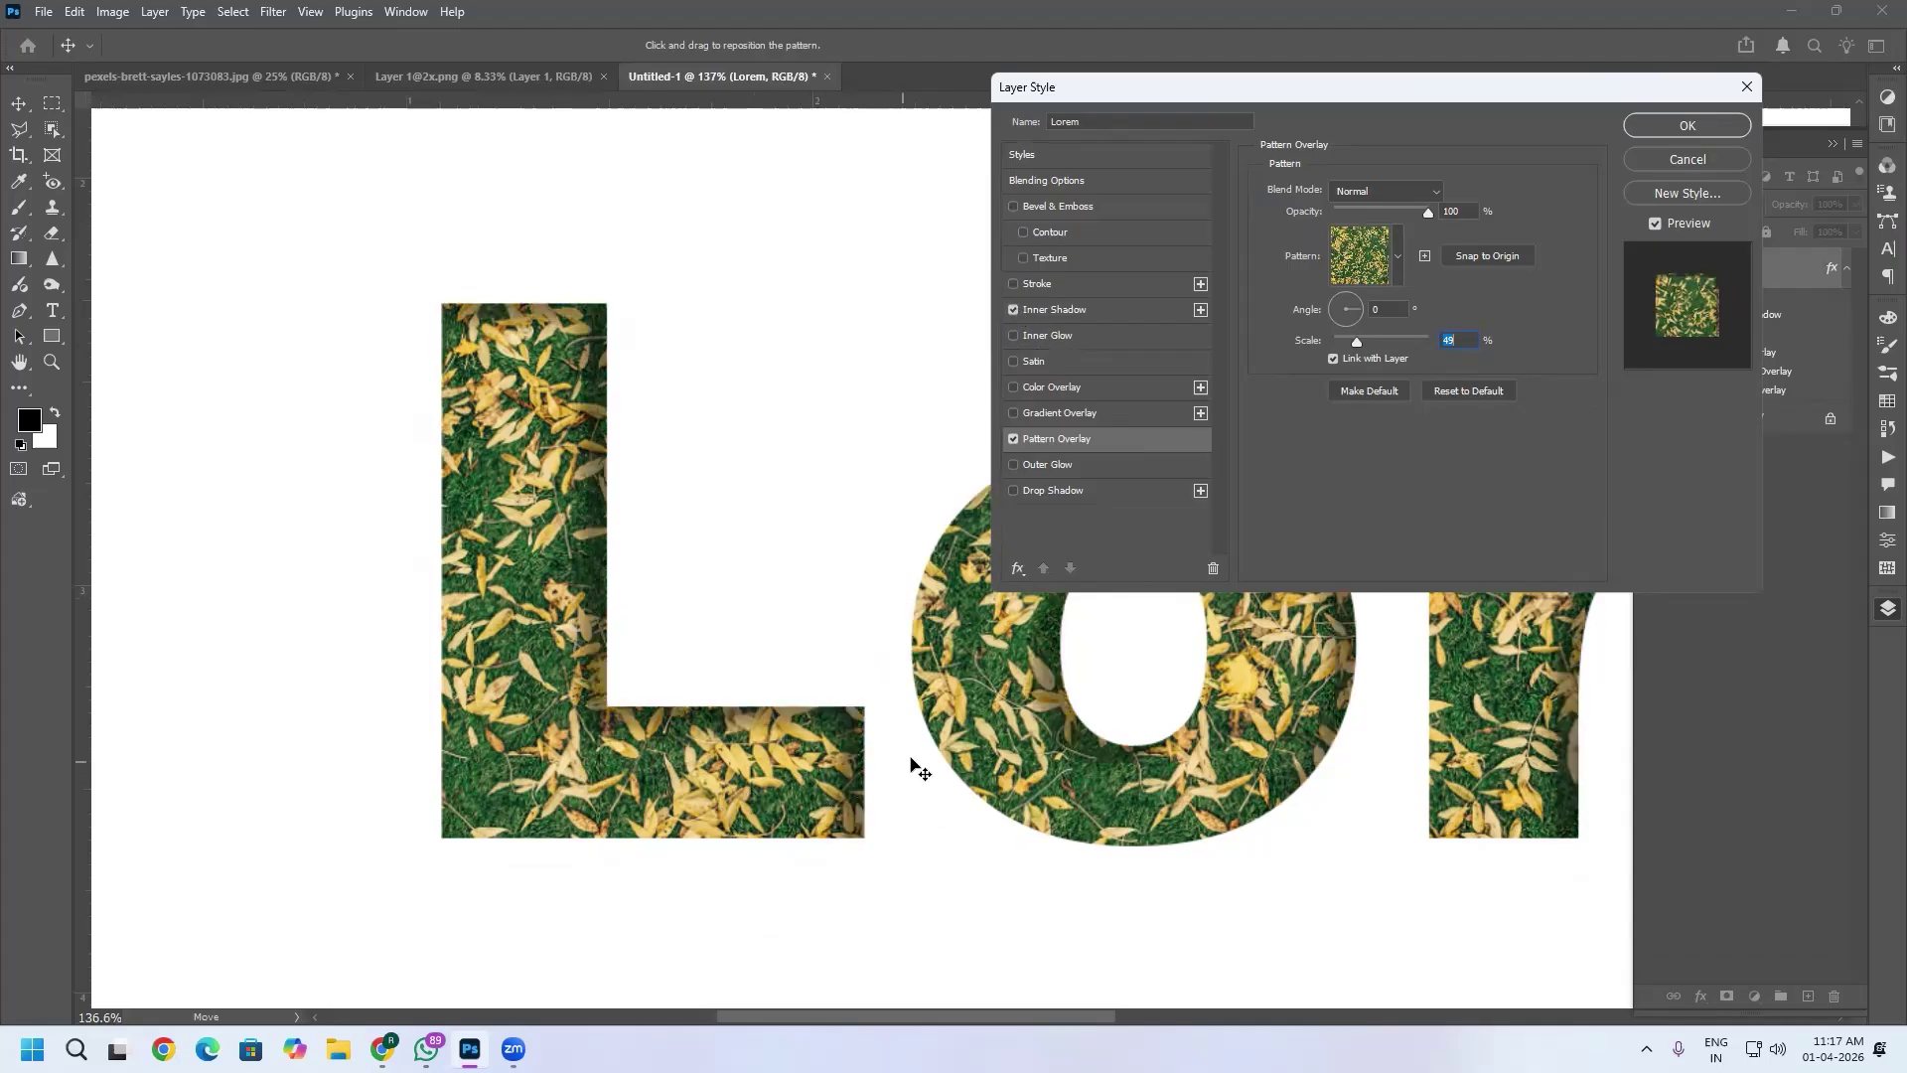
pyautogui.moveTo(708, 751); pyautogui.dragTo(715, 740)
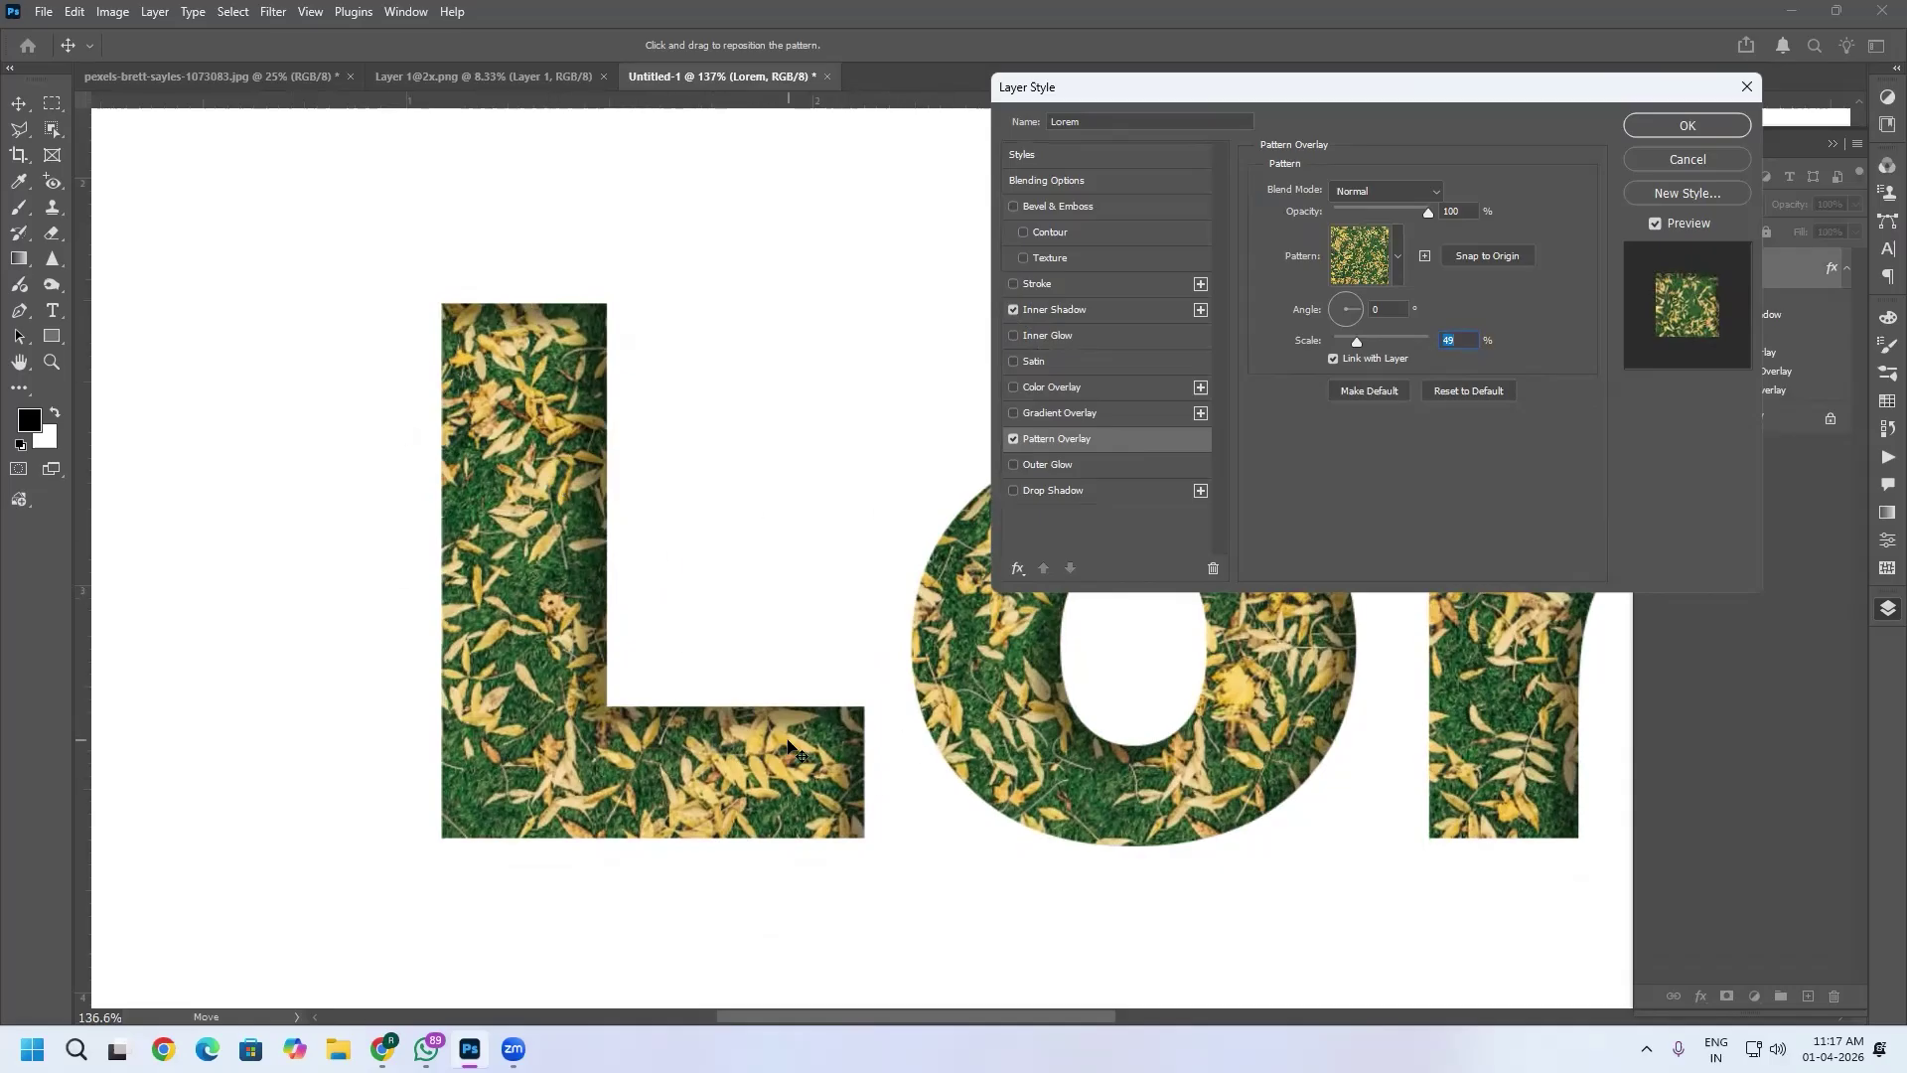
pyautogui.press('alt')
pyautogui.scroll(-2, 693, 615)
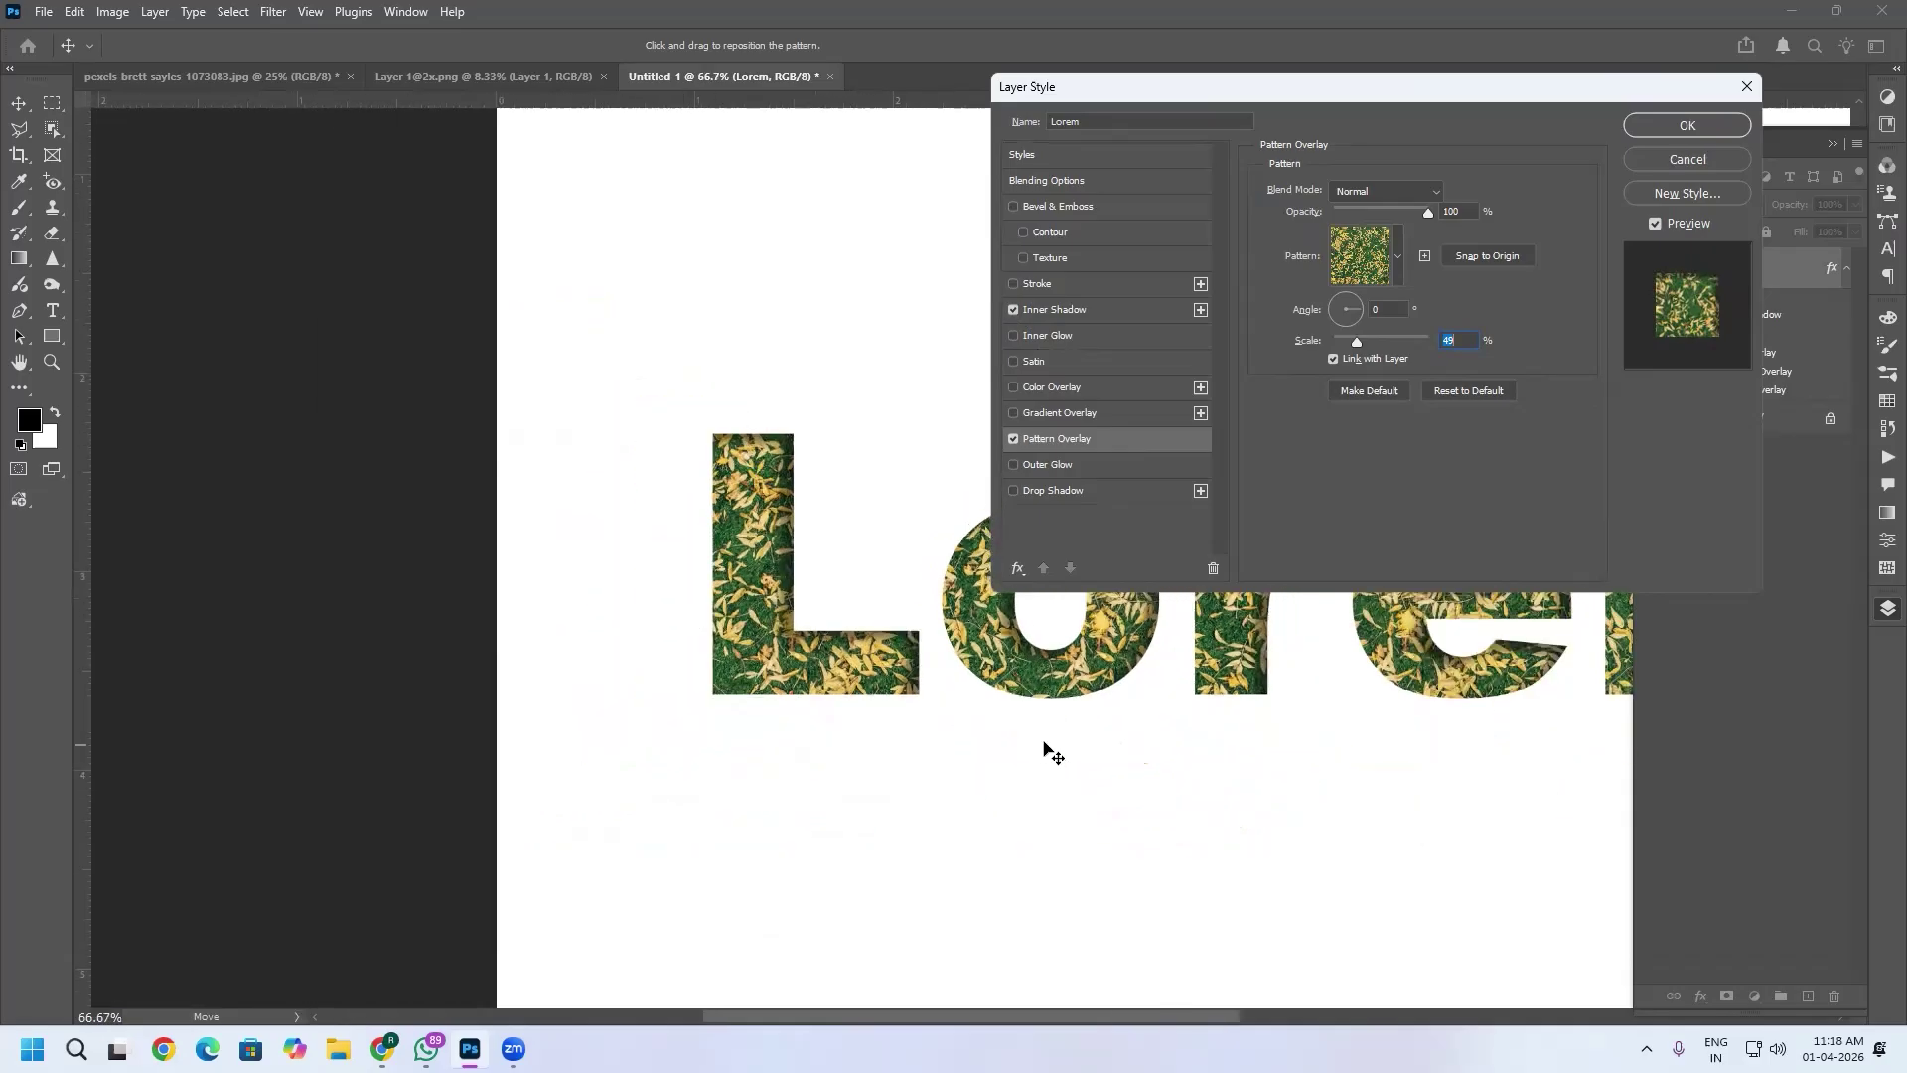
pyautogui.moveTo(1047, 711); pyautogui.dragTo(626, 851)
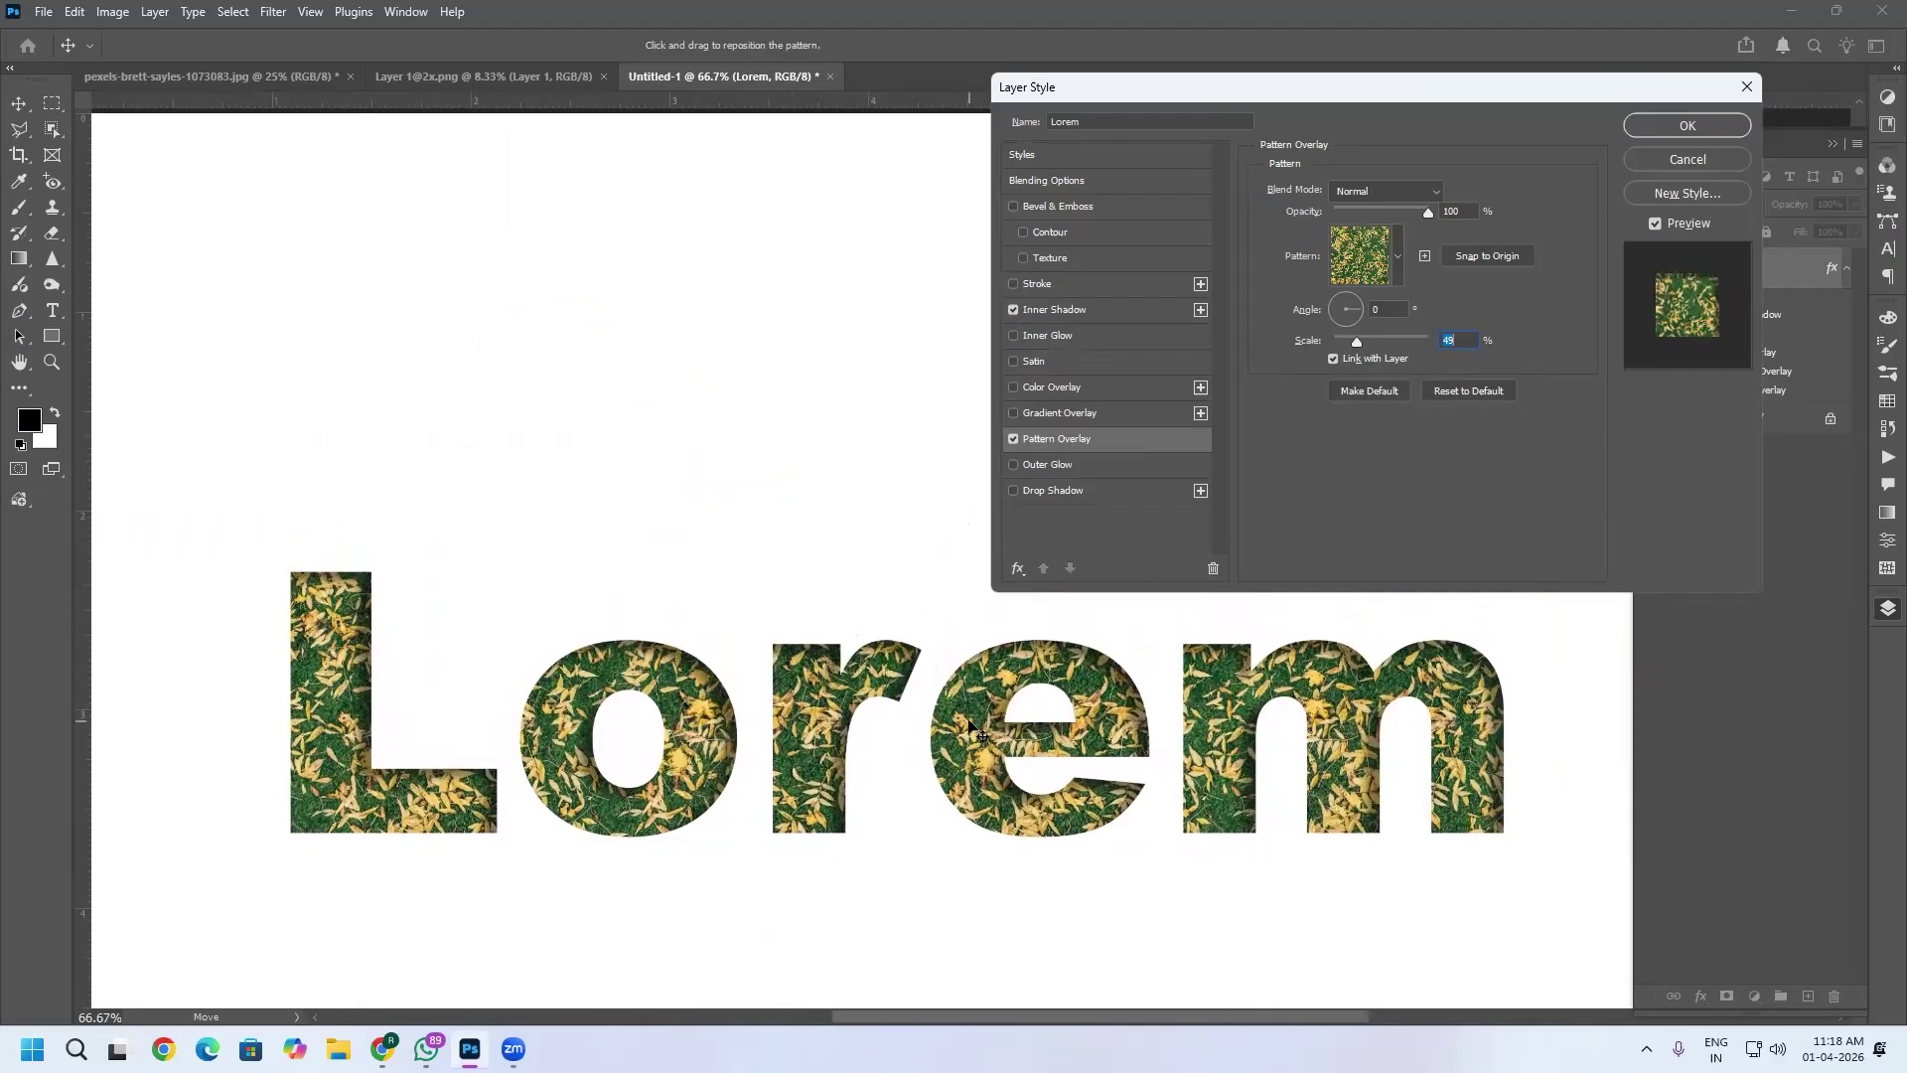
pyautogui.moveTo(801, 810)
pyautogui.mouseDown()
pyautogui.moveTo(724, 830)
pyautogui.moveTo(774, 821)
pyautogui.mouseUp()
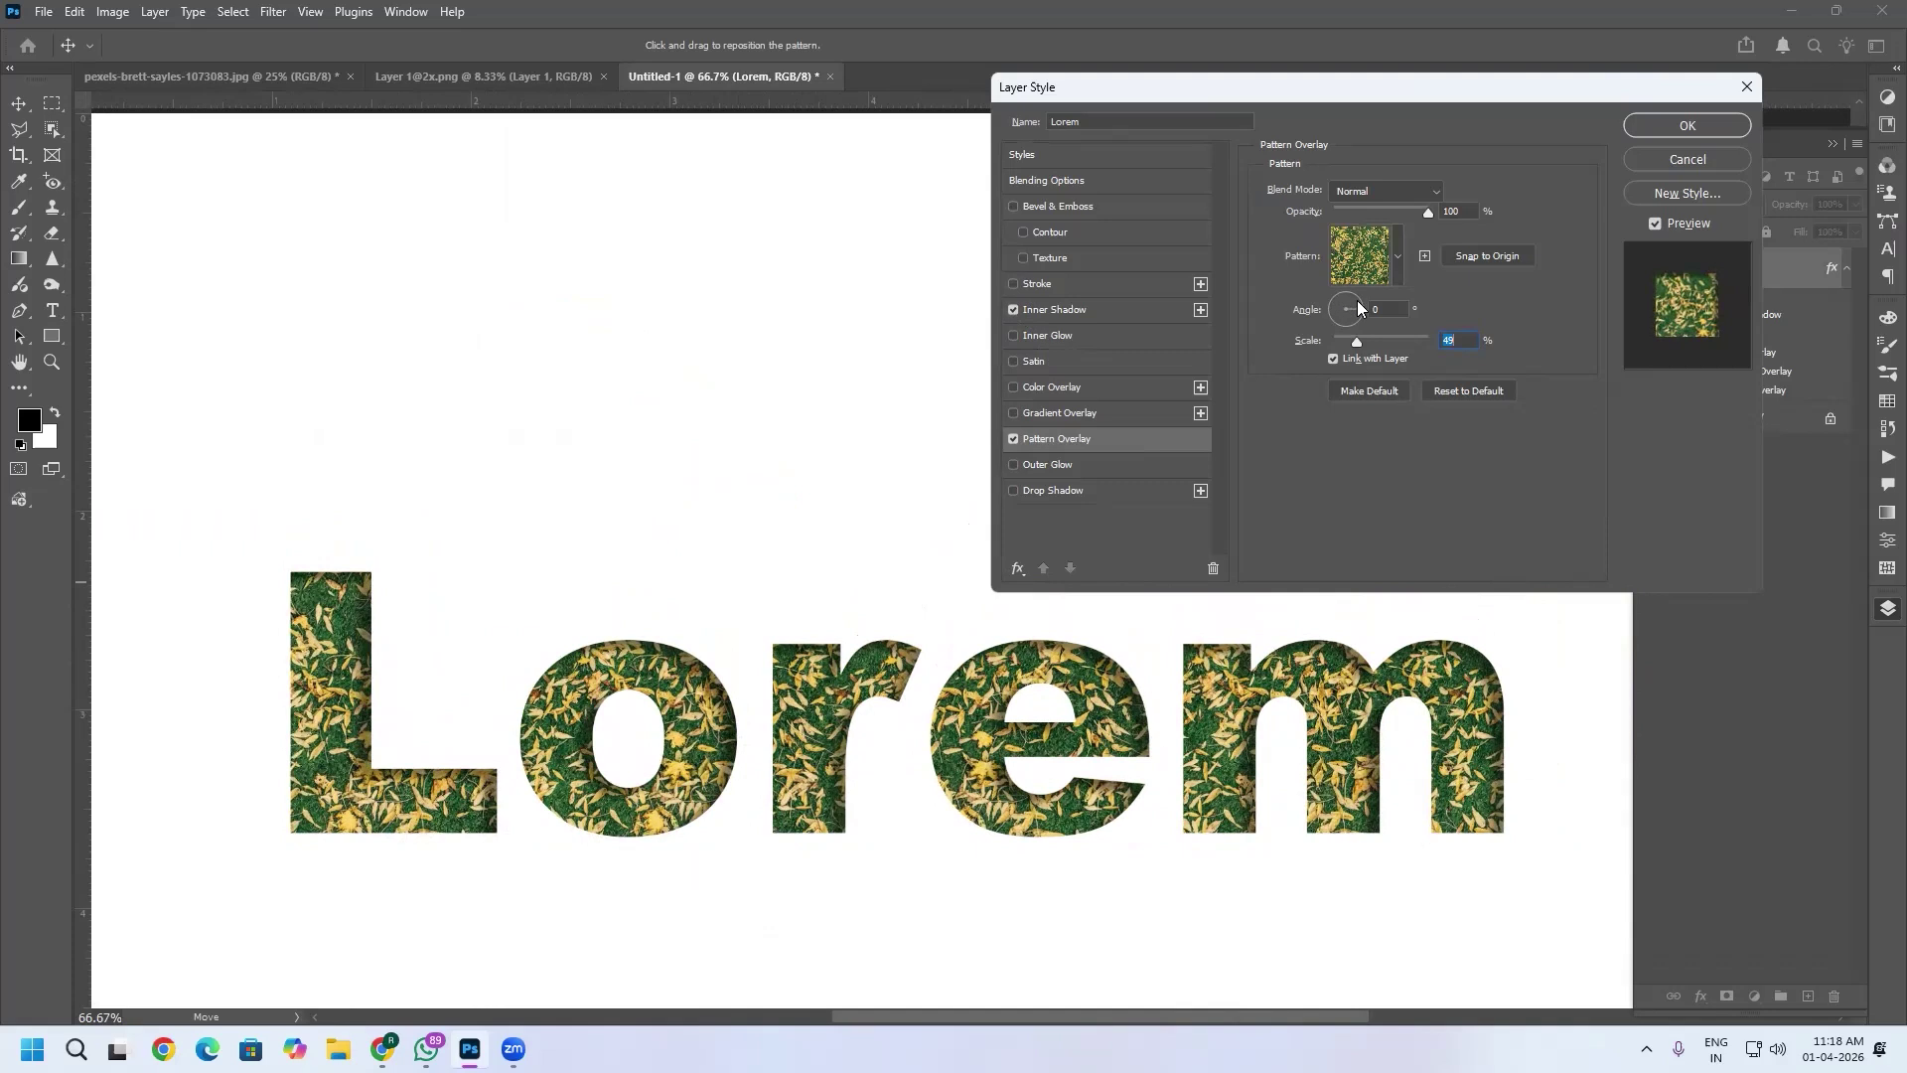
# Set the pattern overlay's angle to 56°, try a scale of 439%, and reduce the scale to 67%.
pyautogui.click(1359, 285)
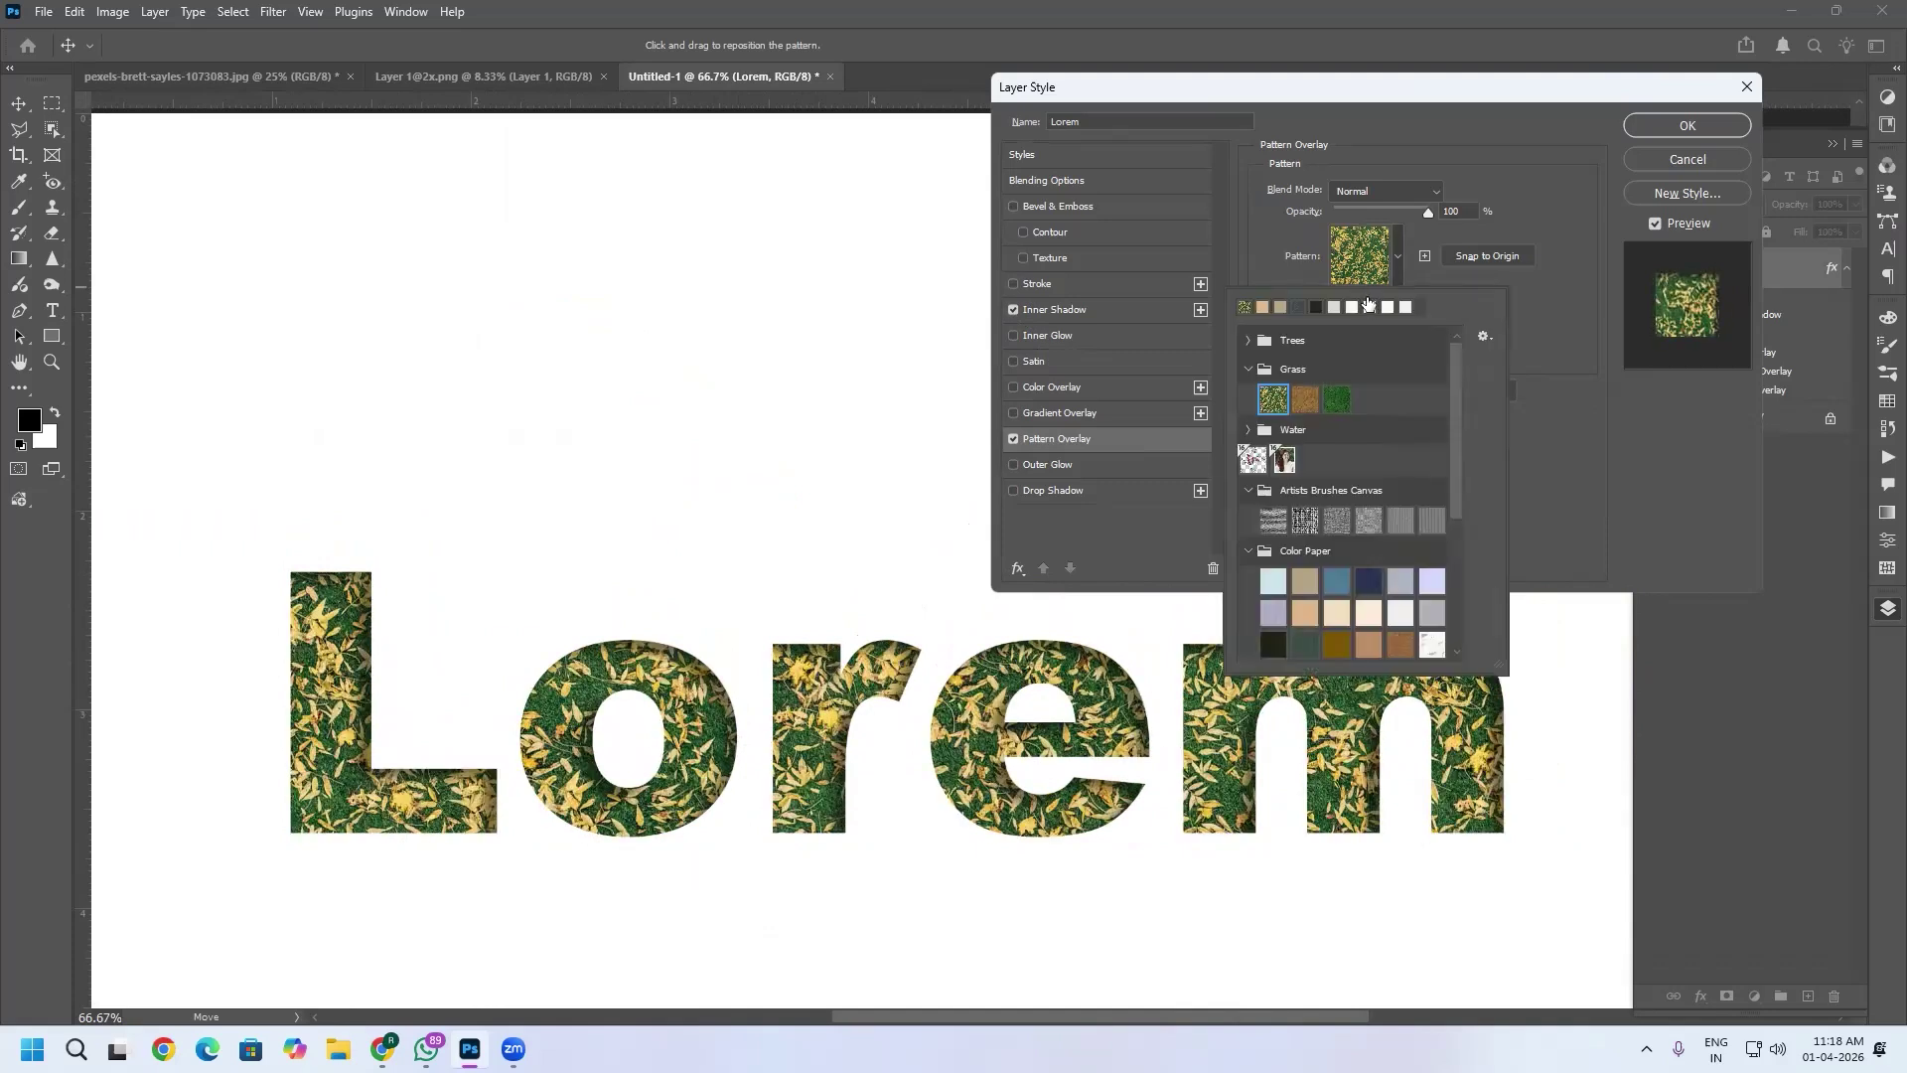
pyautogui.click(1527, 312)
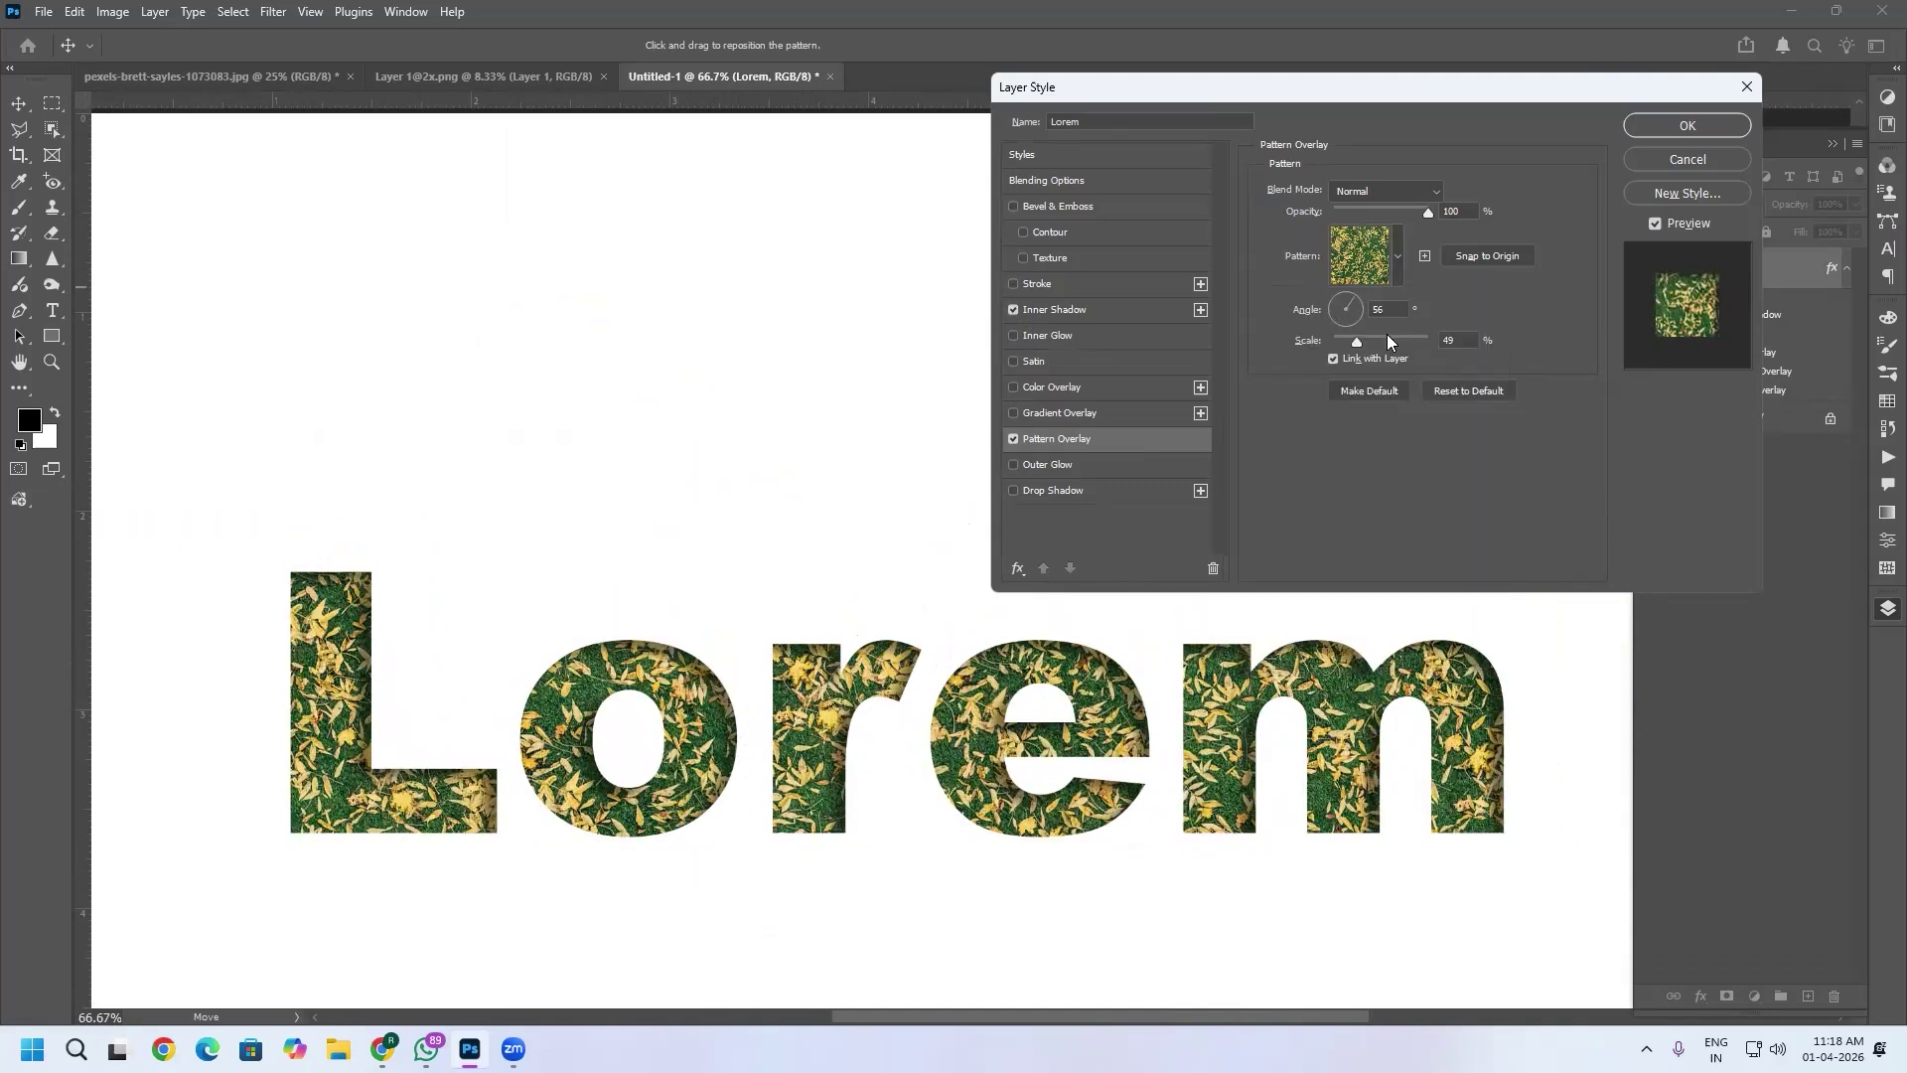
pyautogui.moveTo(1360, 340); pyautogui.dragTo(1400, 349)
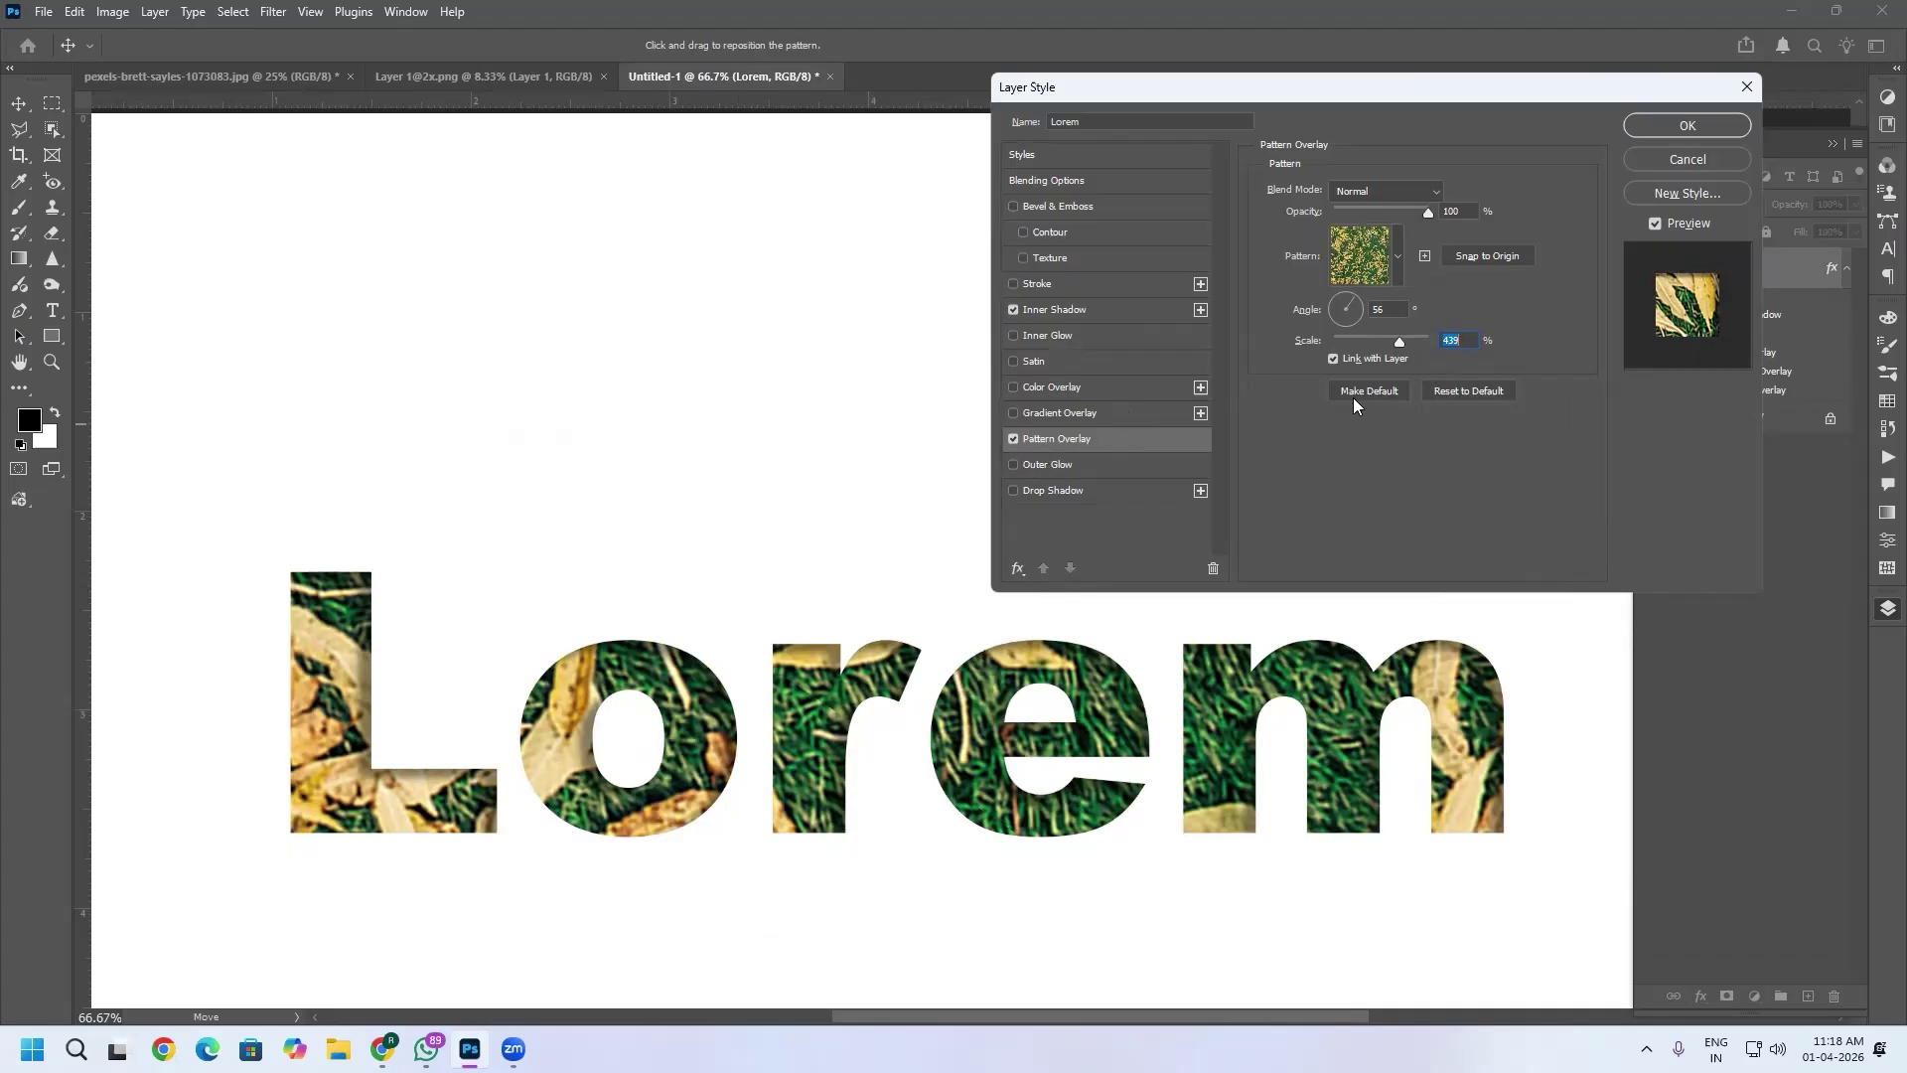
pyautogui.moveTo(1379, 336); pyautogui.dragTo(1368, 344)
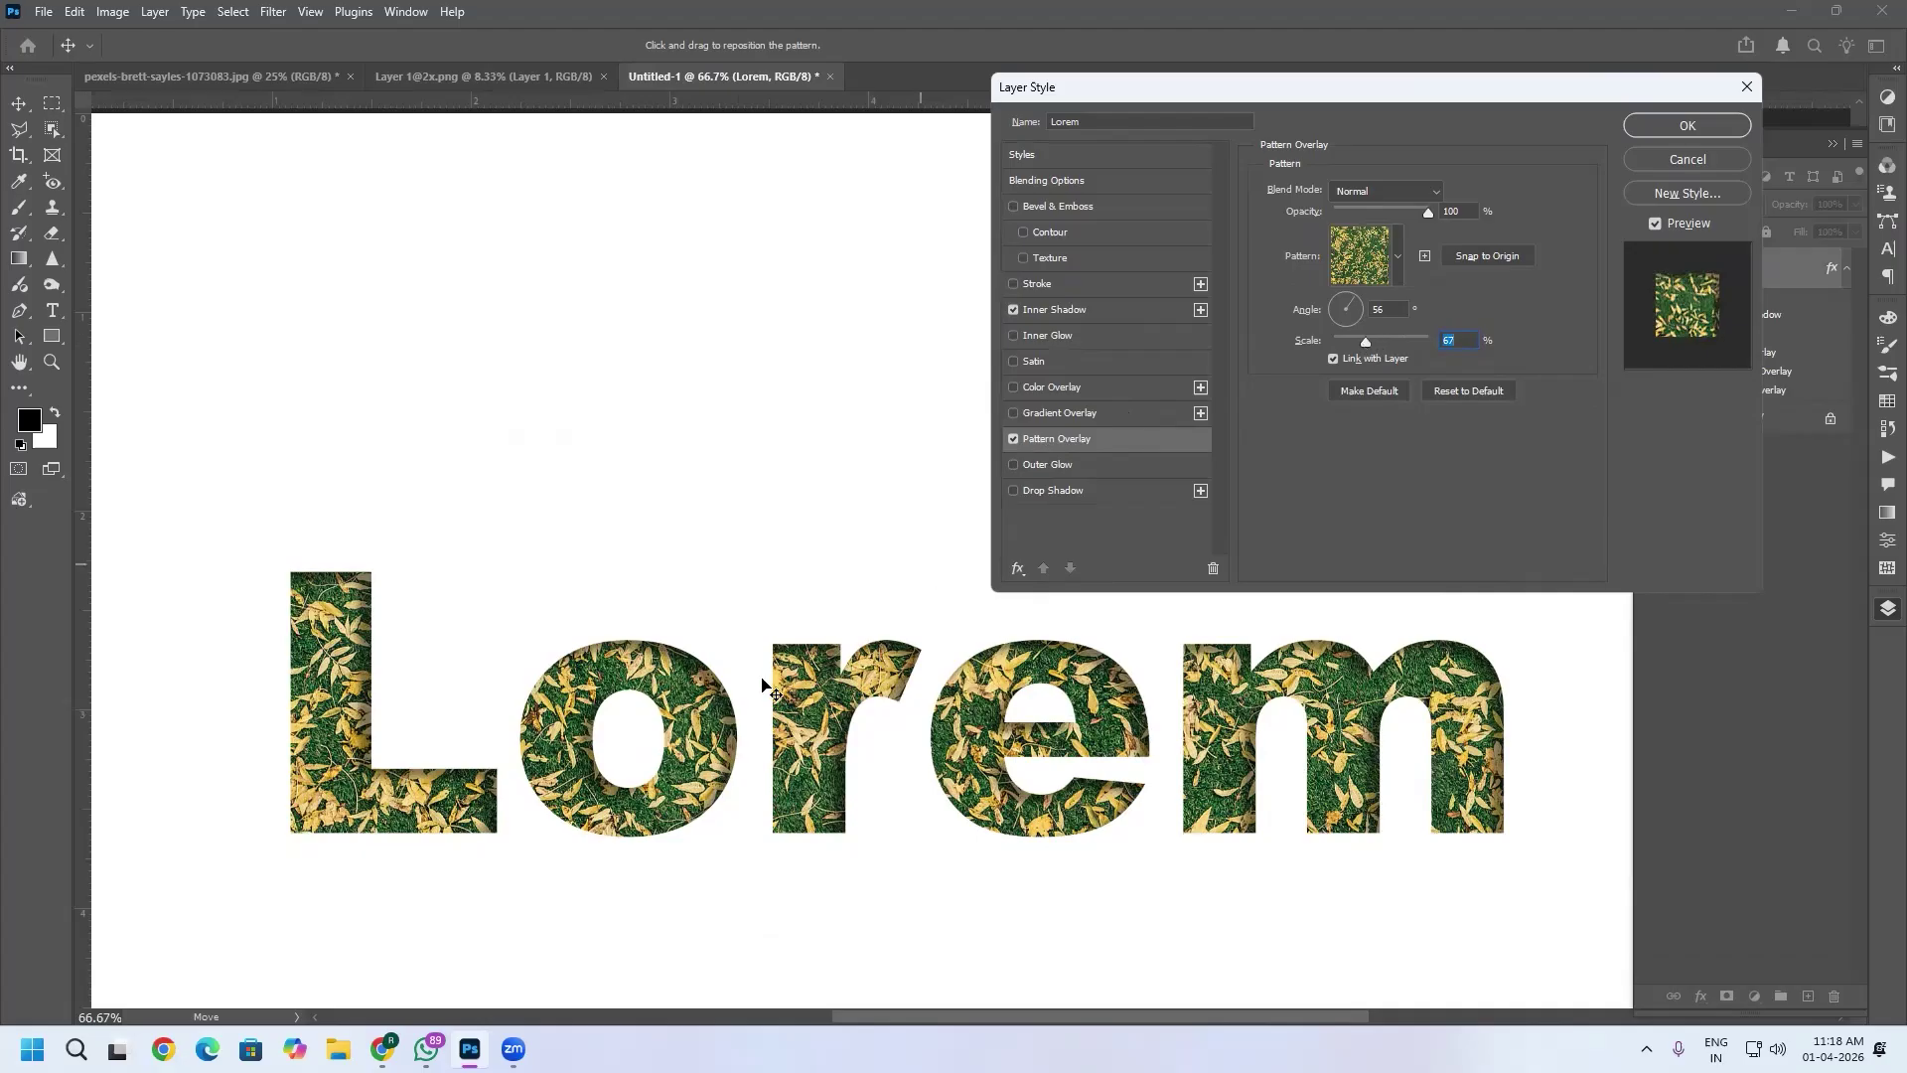
# Enable the purple Color Overlay over the pattern with 73% opacity and the Multiply blend mode.
pyautogui.click(1028, 309)
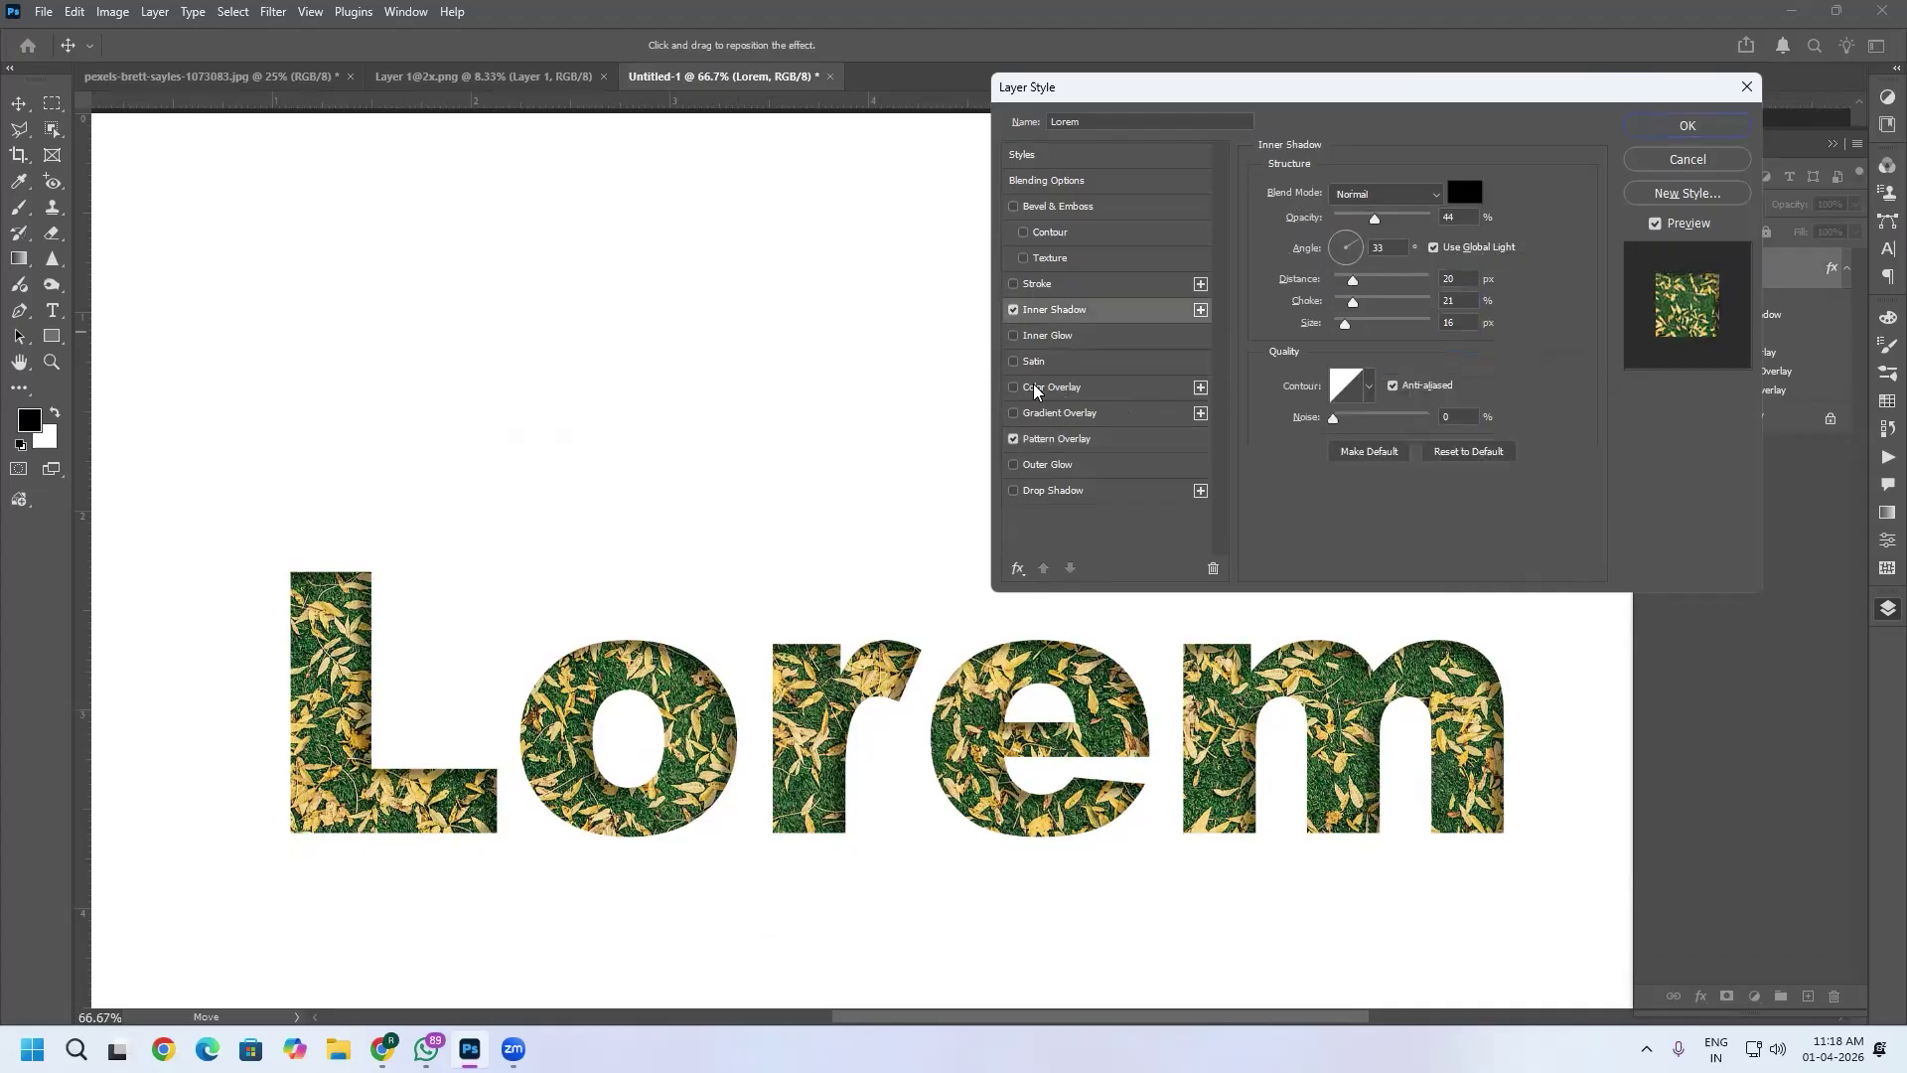
pyautogui.click(1020, 389)
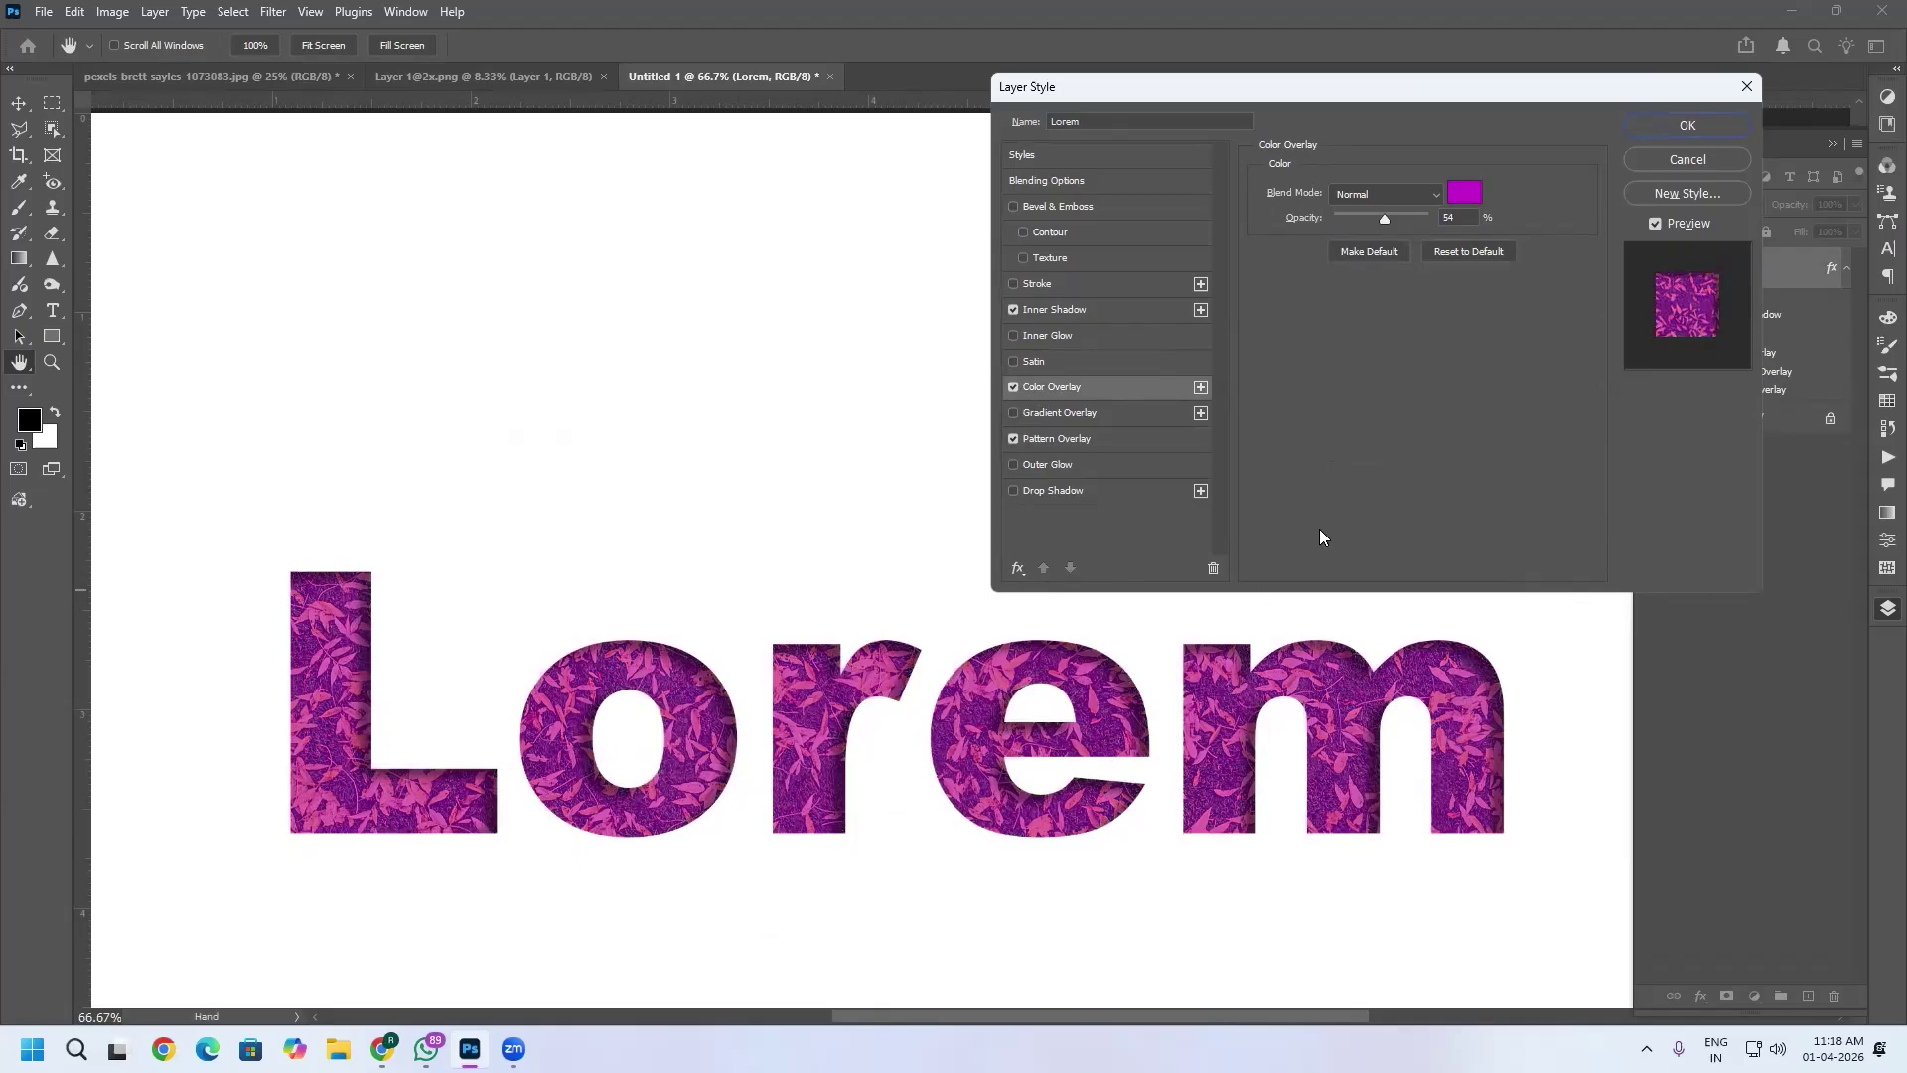
pyautogui.moveTo(1366, 215); pyautogui.dragTo(1403, 216)
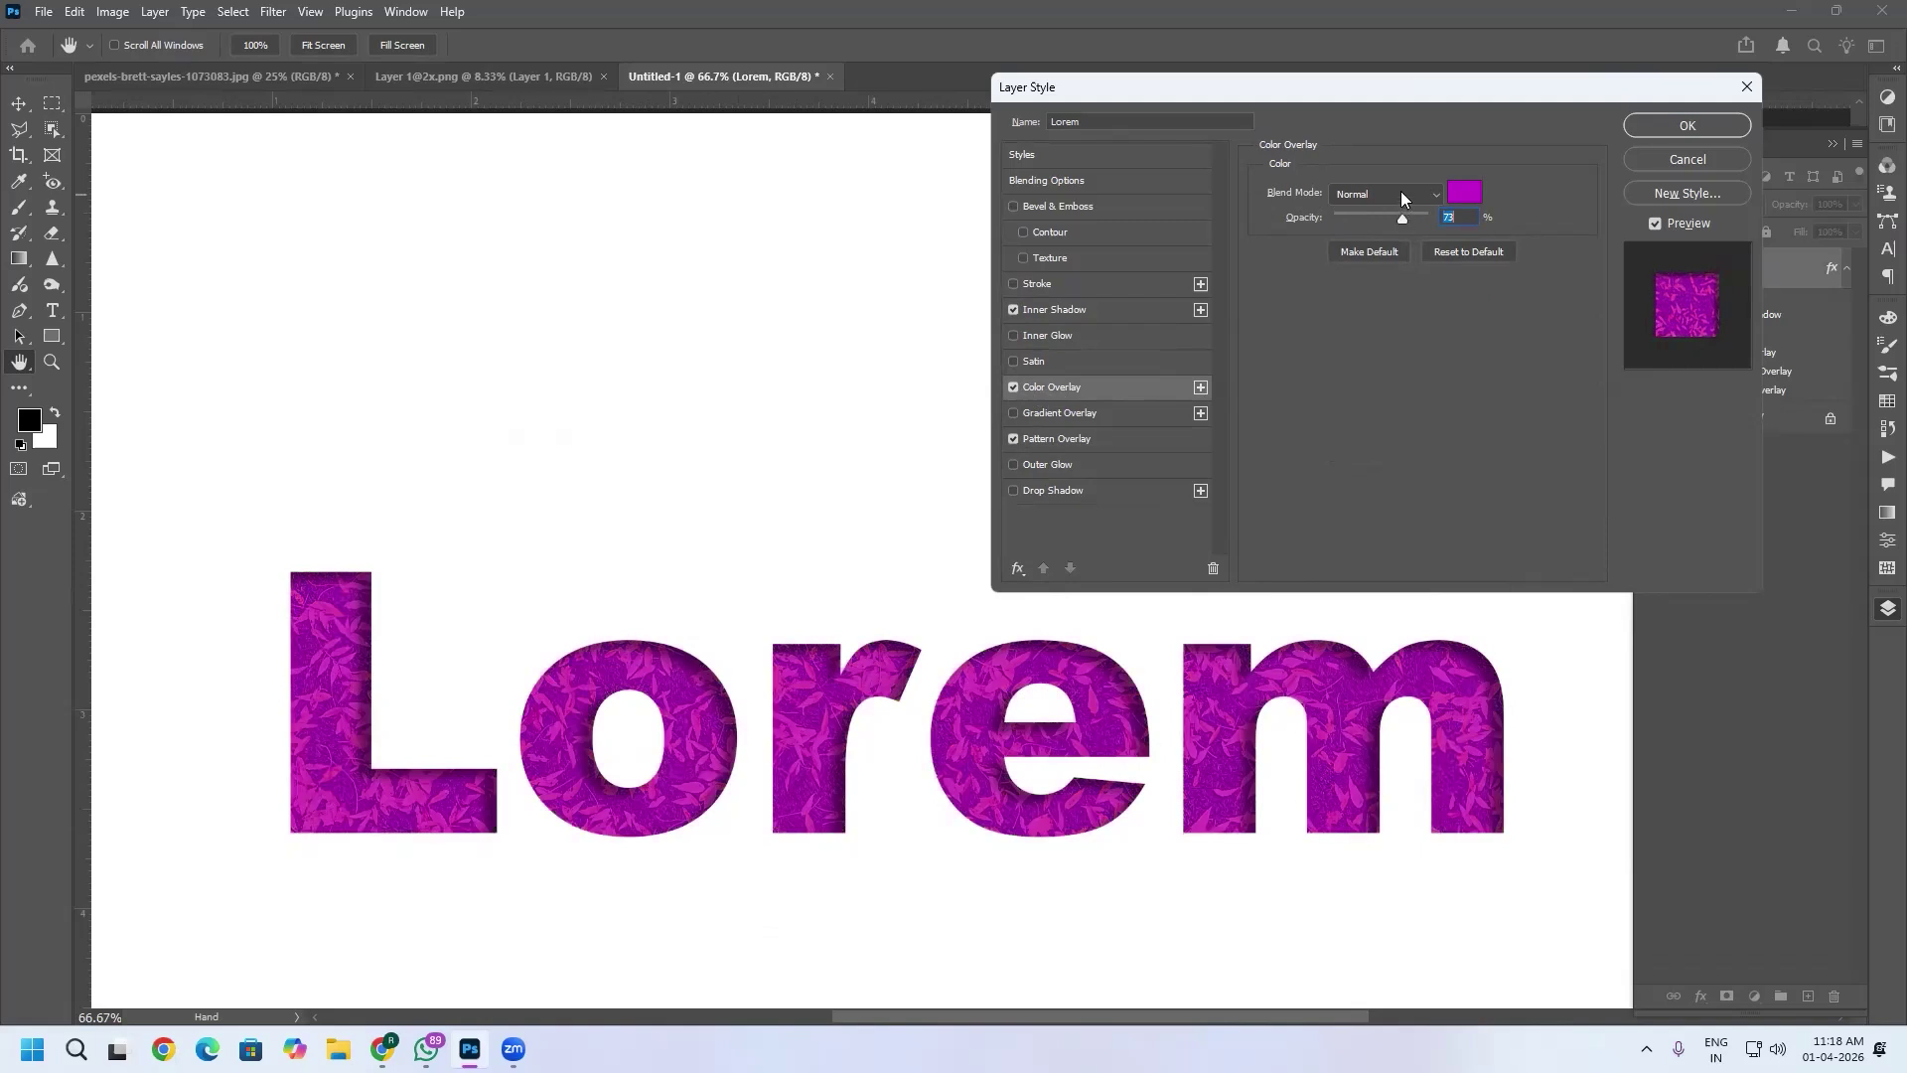
pyautogui.click(1400, 193)
pyautogui.click(1352, 291)
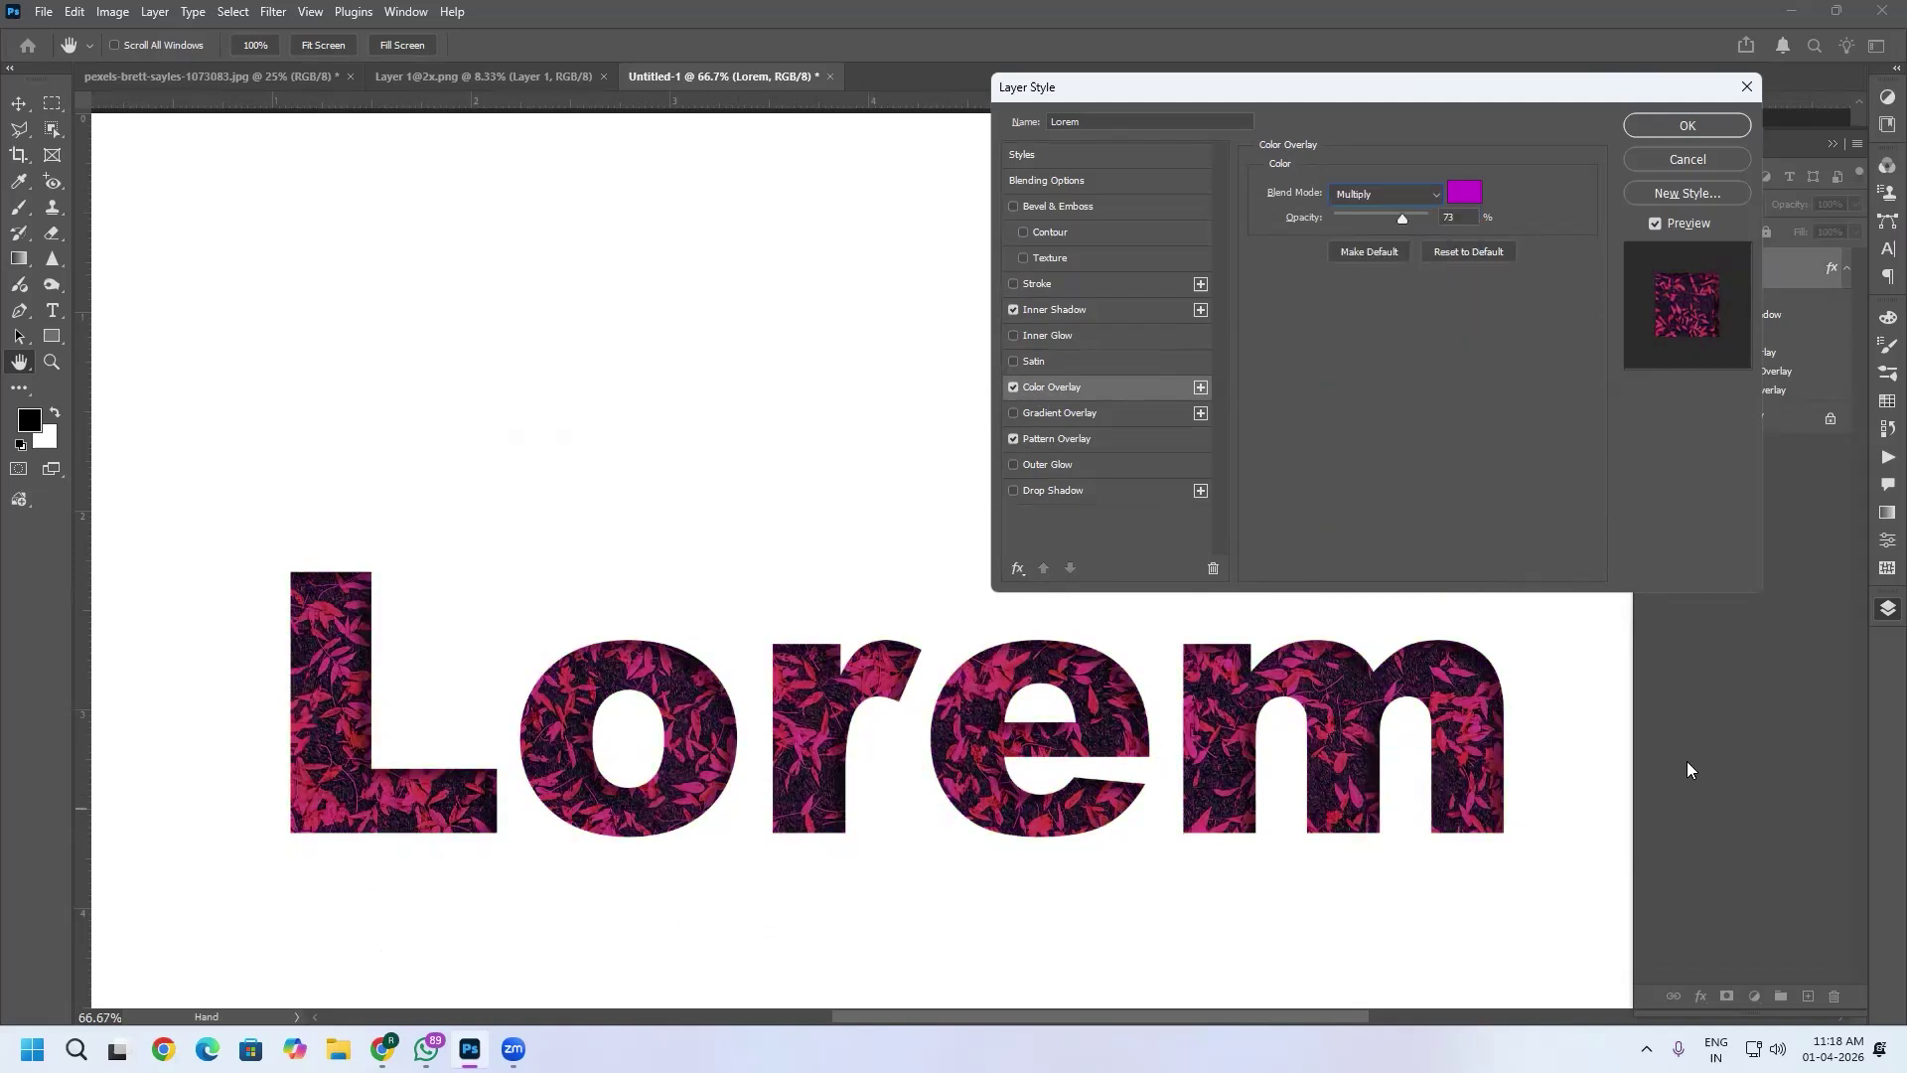
# Disable the Inner Shadow, Color Overlay and Pattern Overlay effects on the Lorem text.
pyautogui.click(1014, 310)
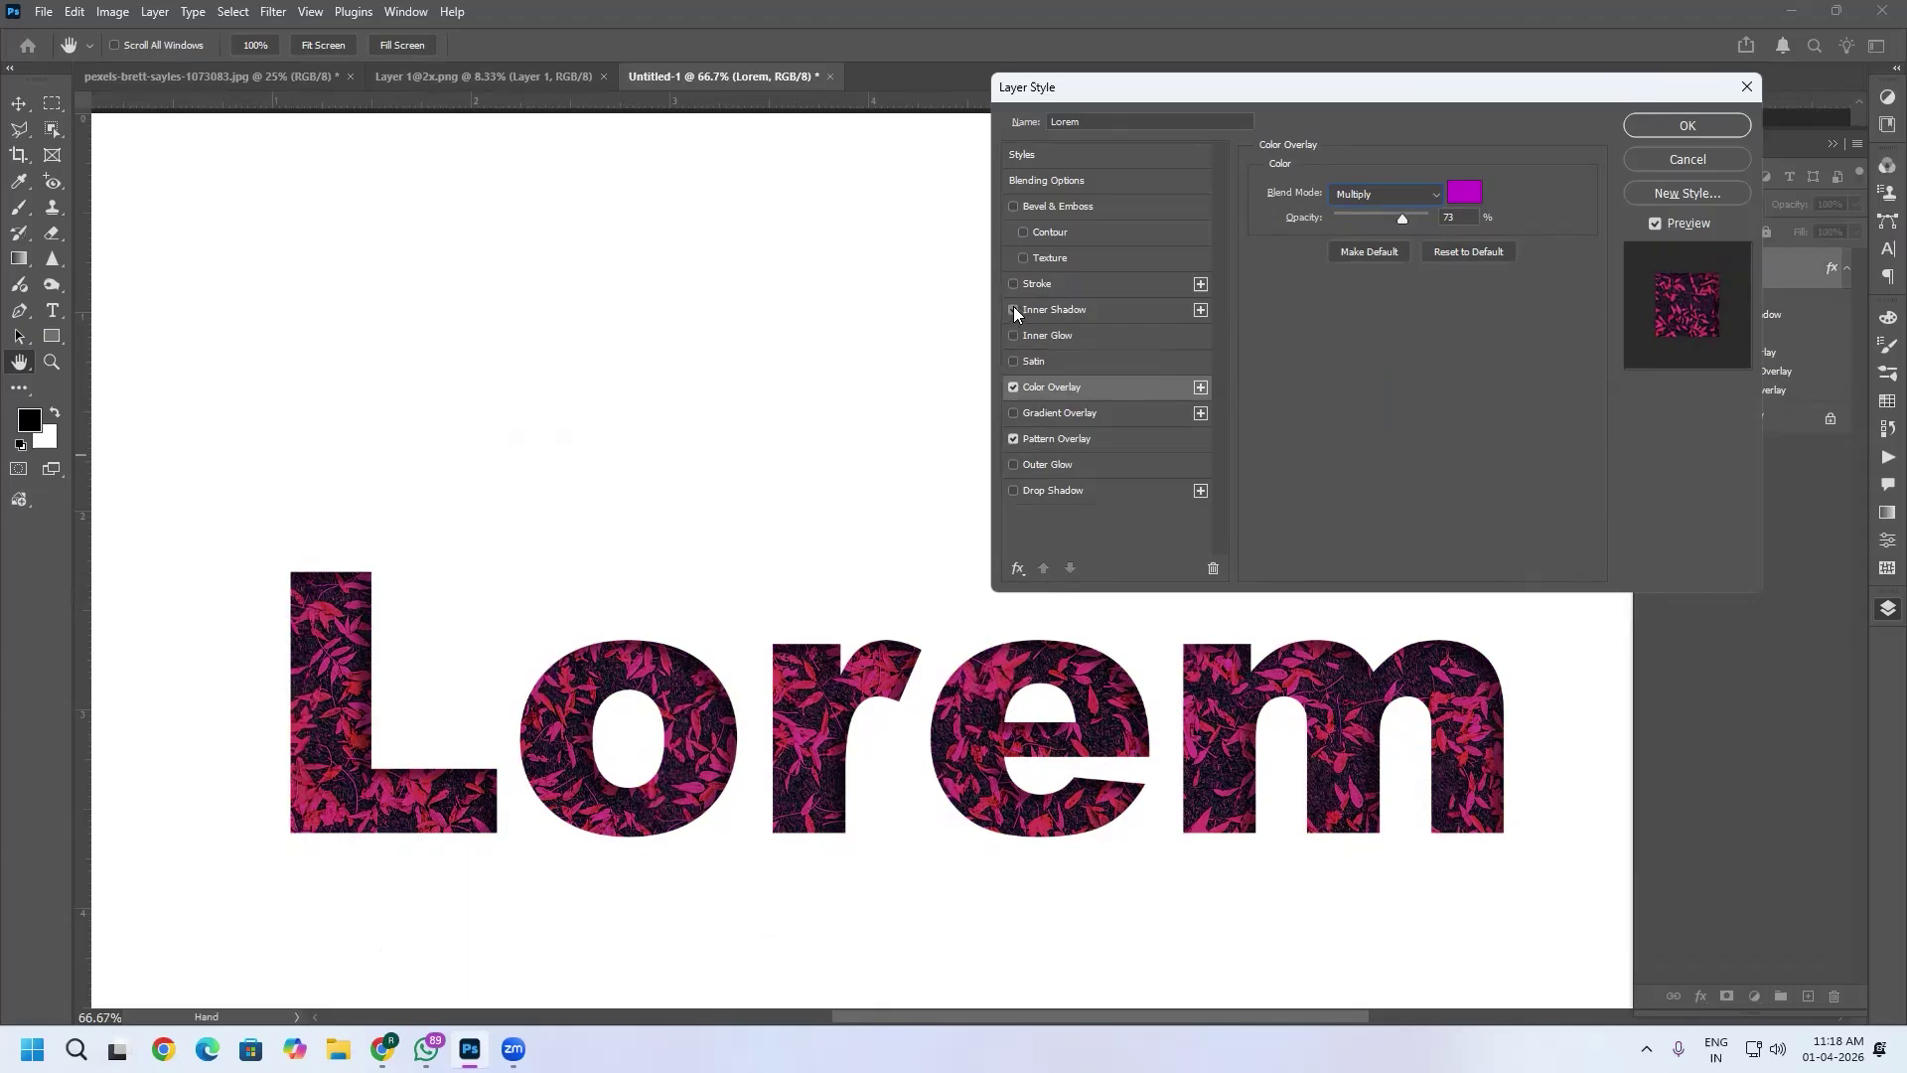
pyautogui.click(1012, 386)
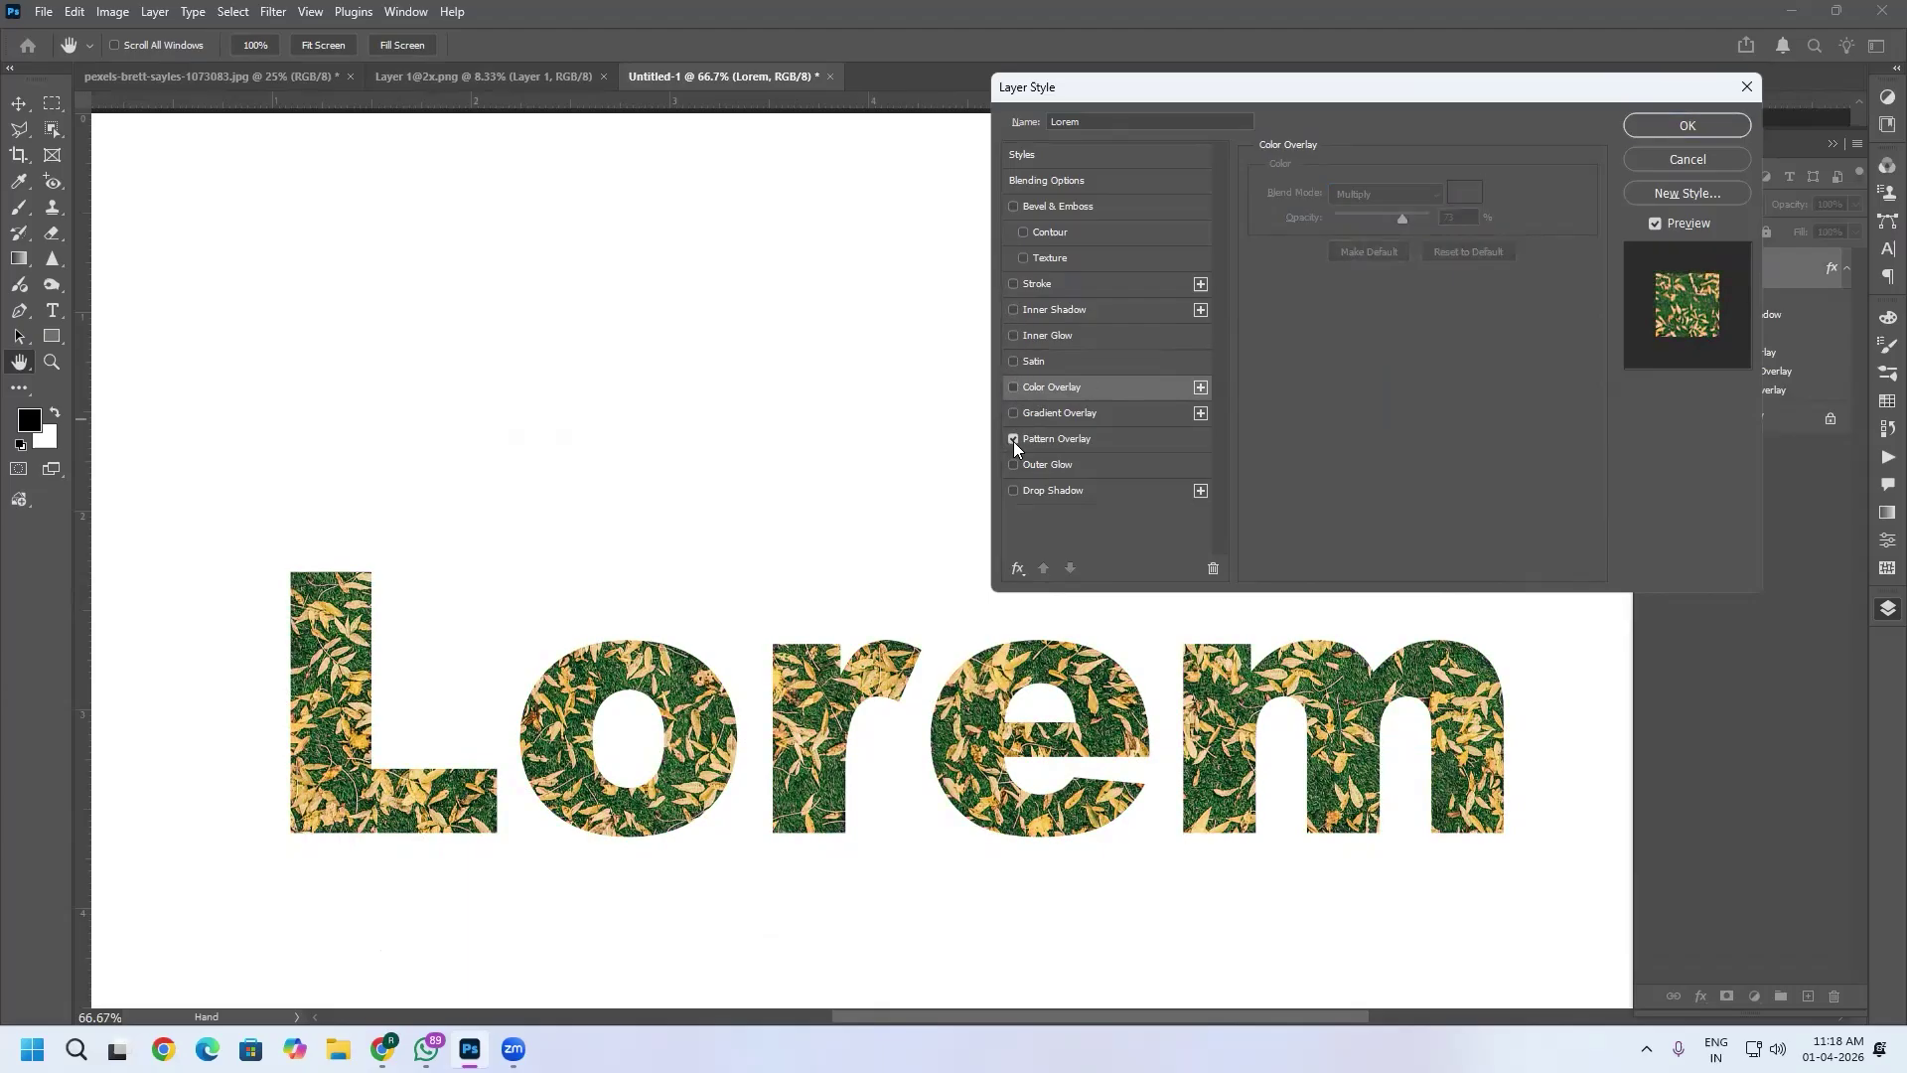
pyautogui.click(1013, 440)
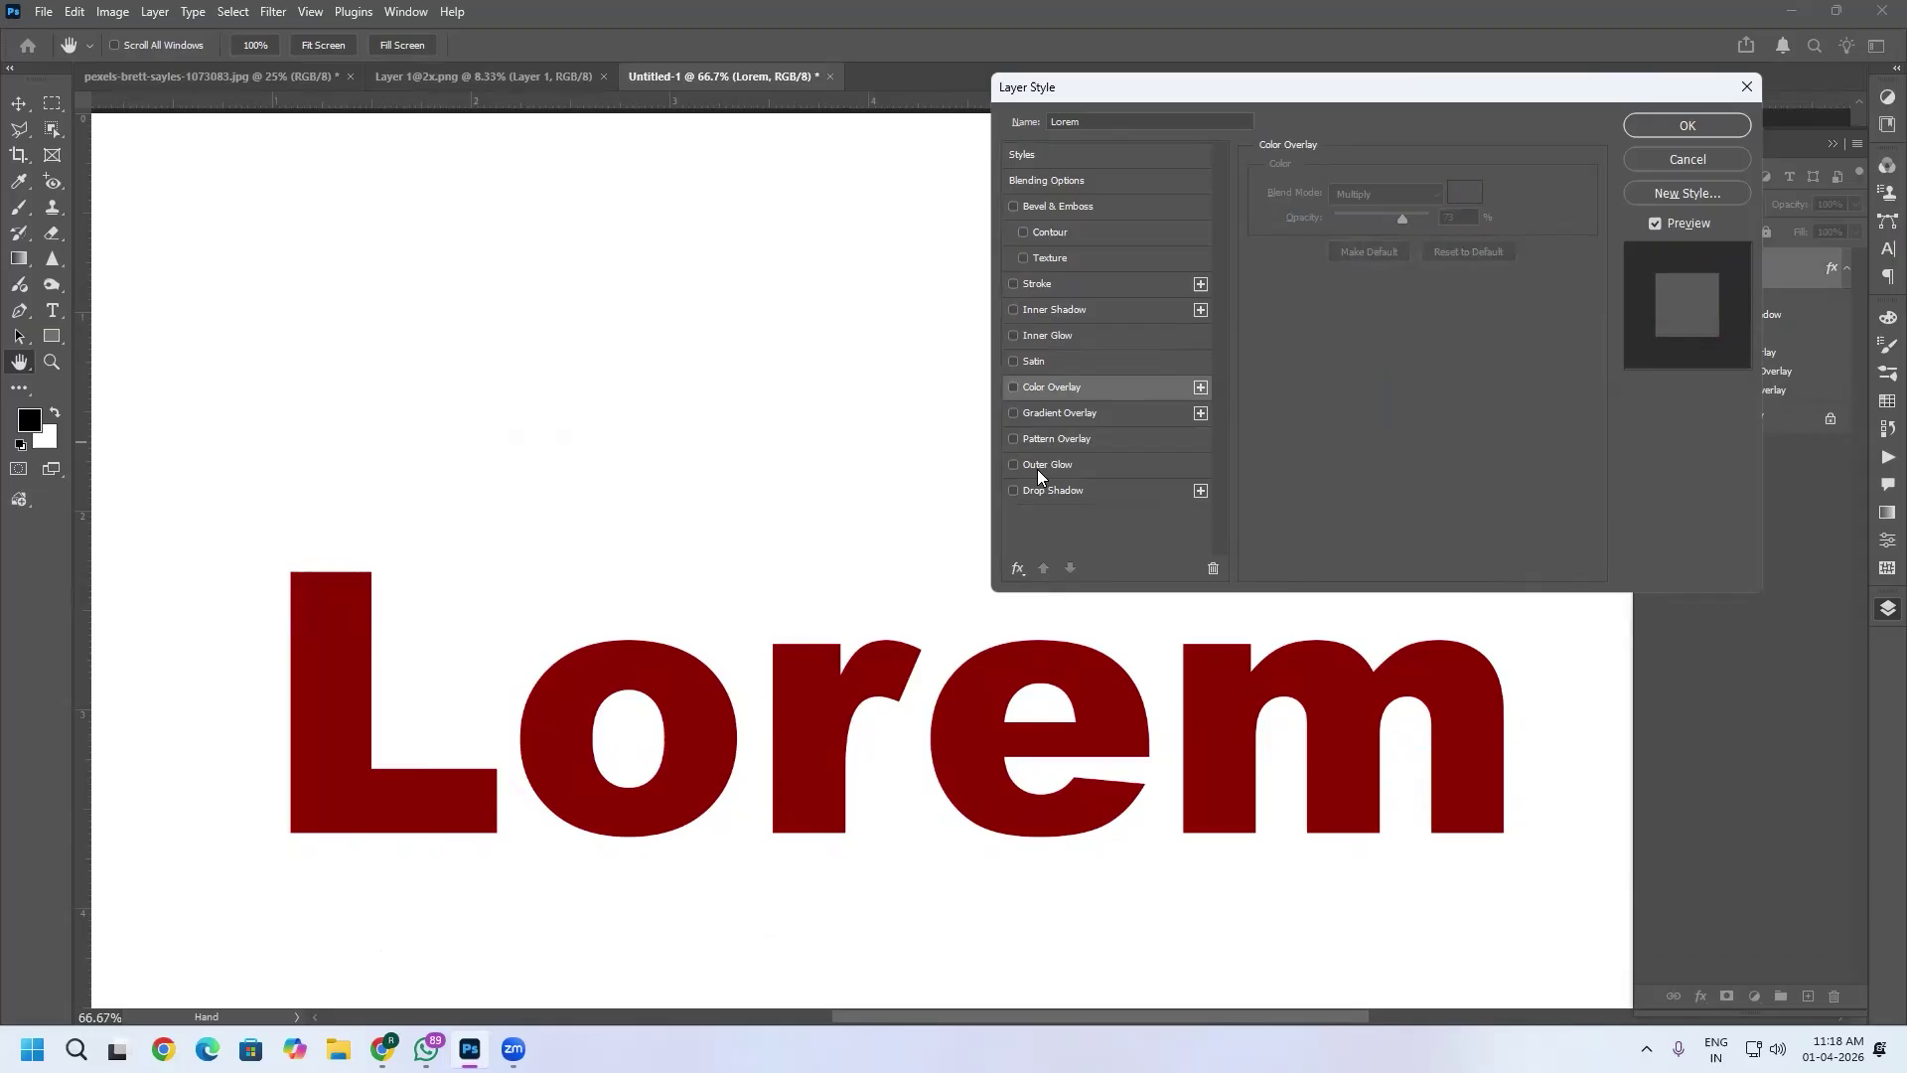
# Enable the Outer Glow effect on the Lorem text and change its glow colour to bright red.
pyautogui.click(1038, 467)
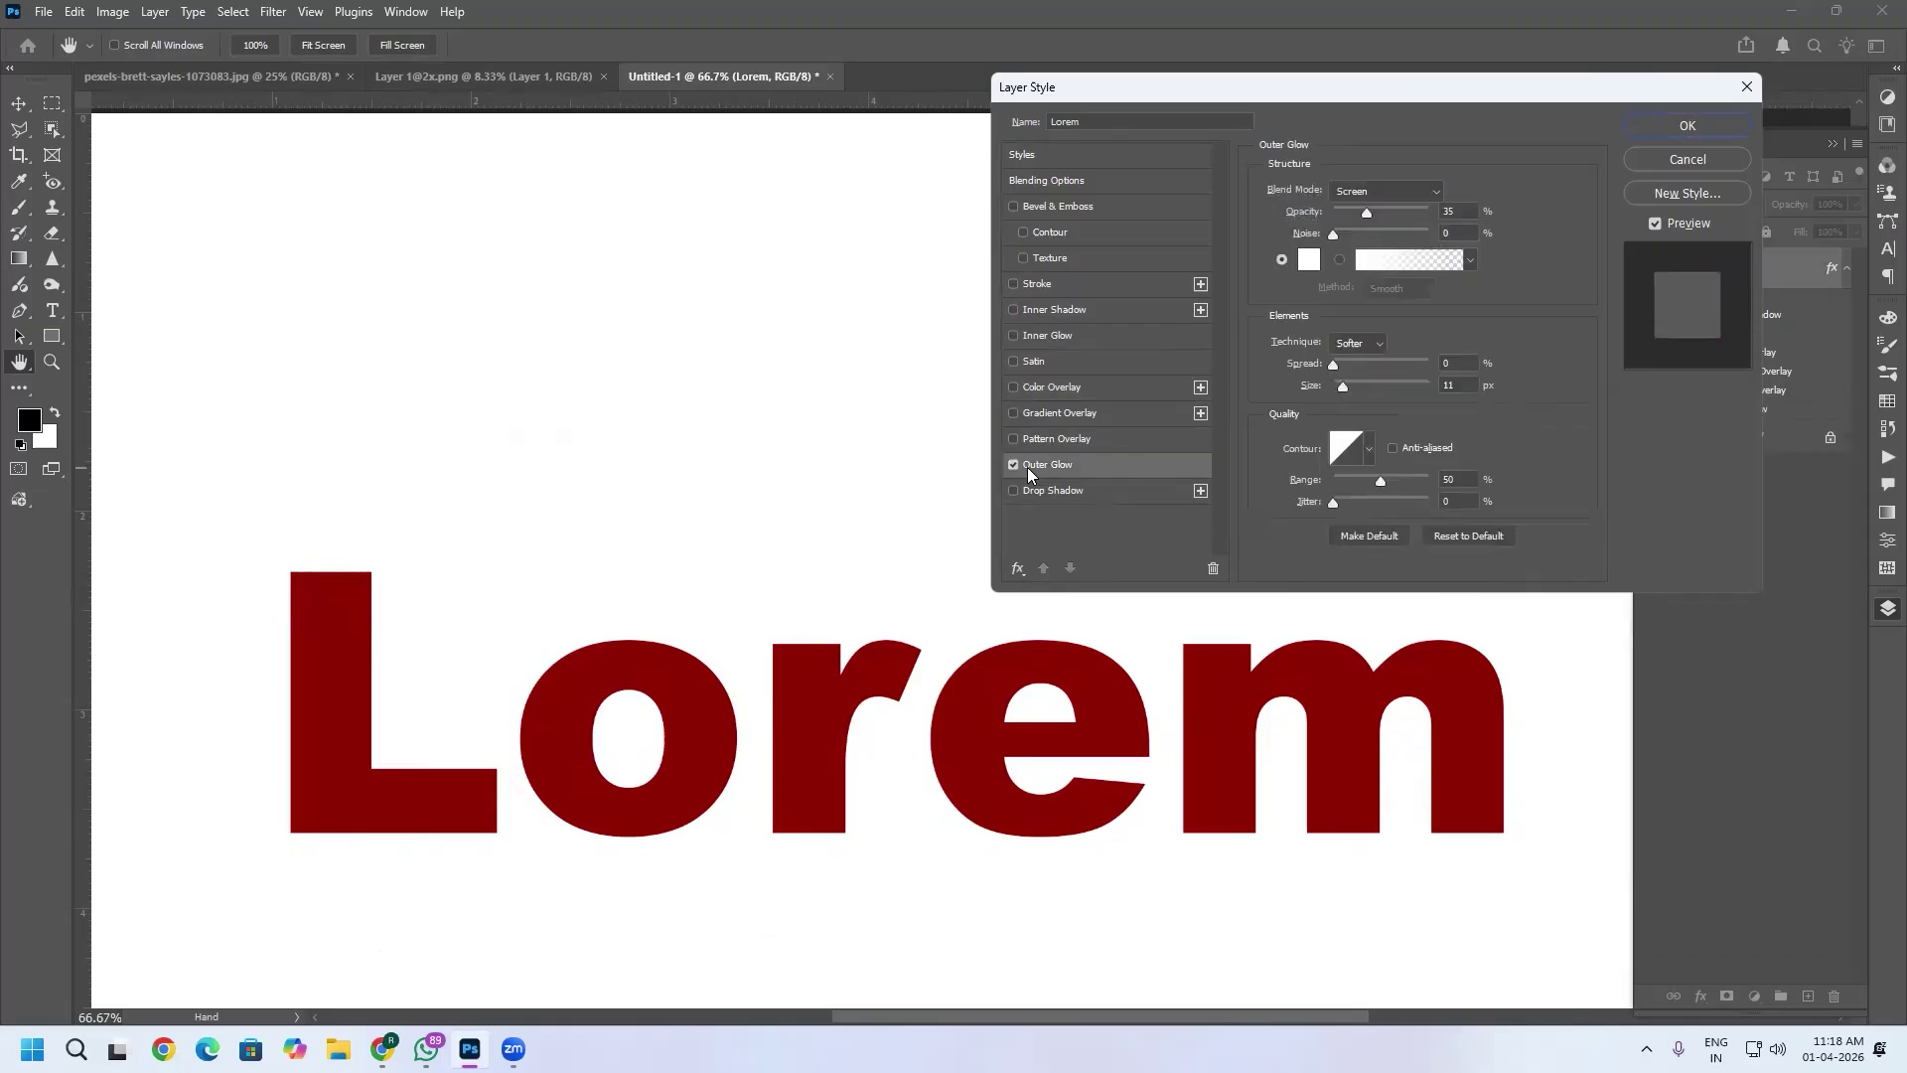
pyautogui.click(1308, 261)
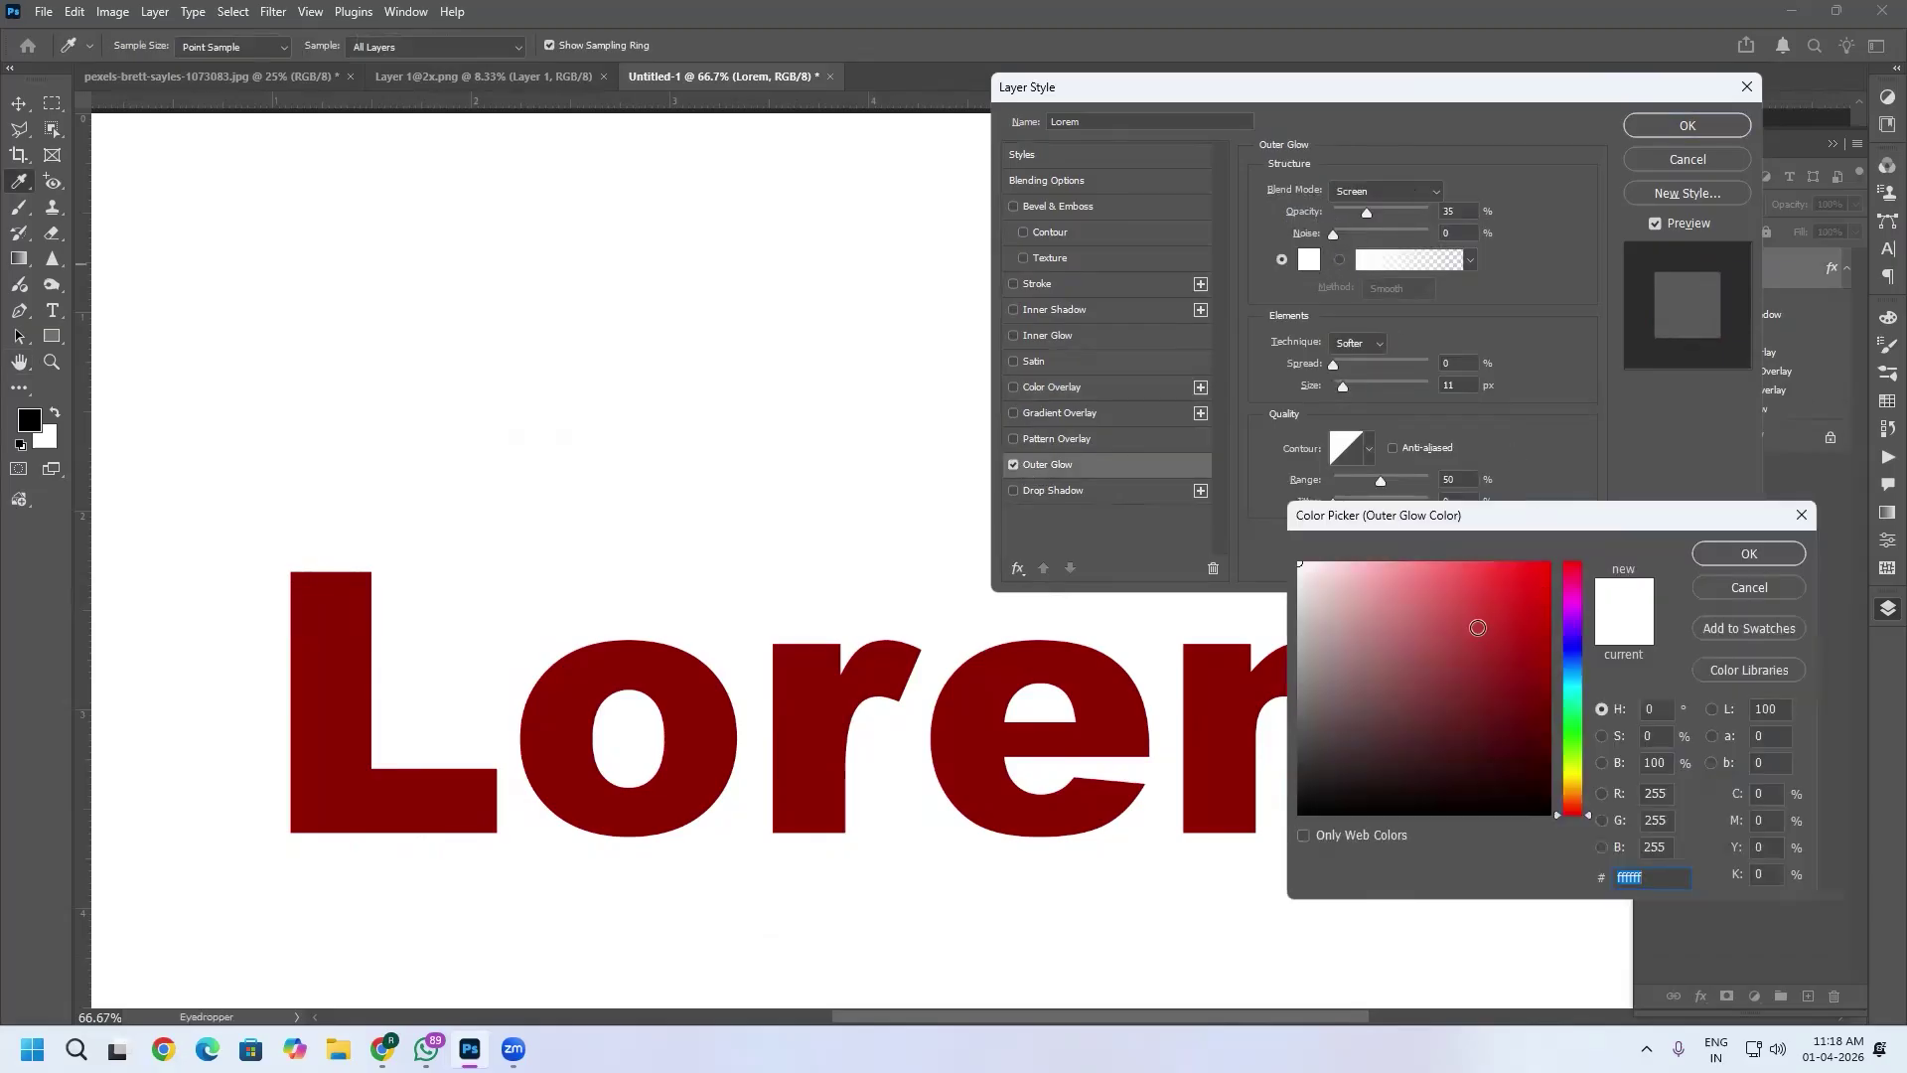
pyautogui.click(1548, 564)
pyautogui.click(1724, 552)
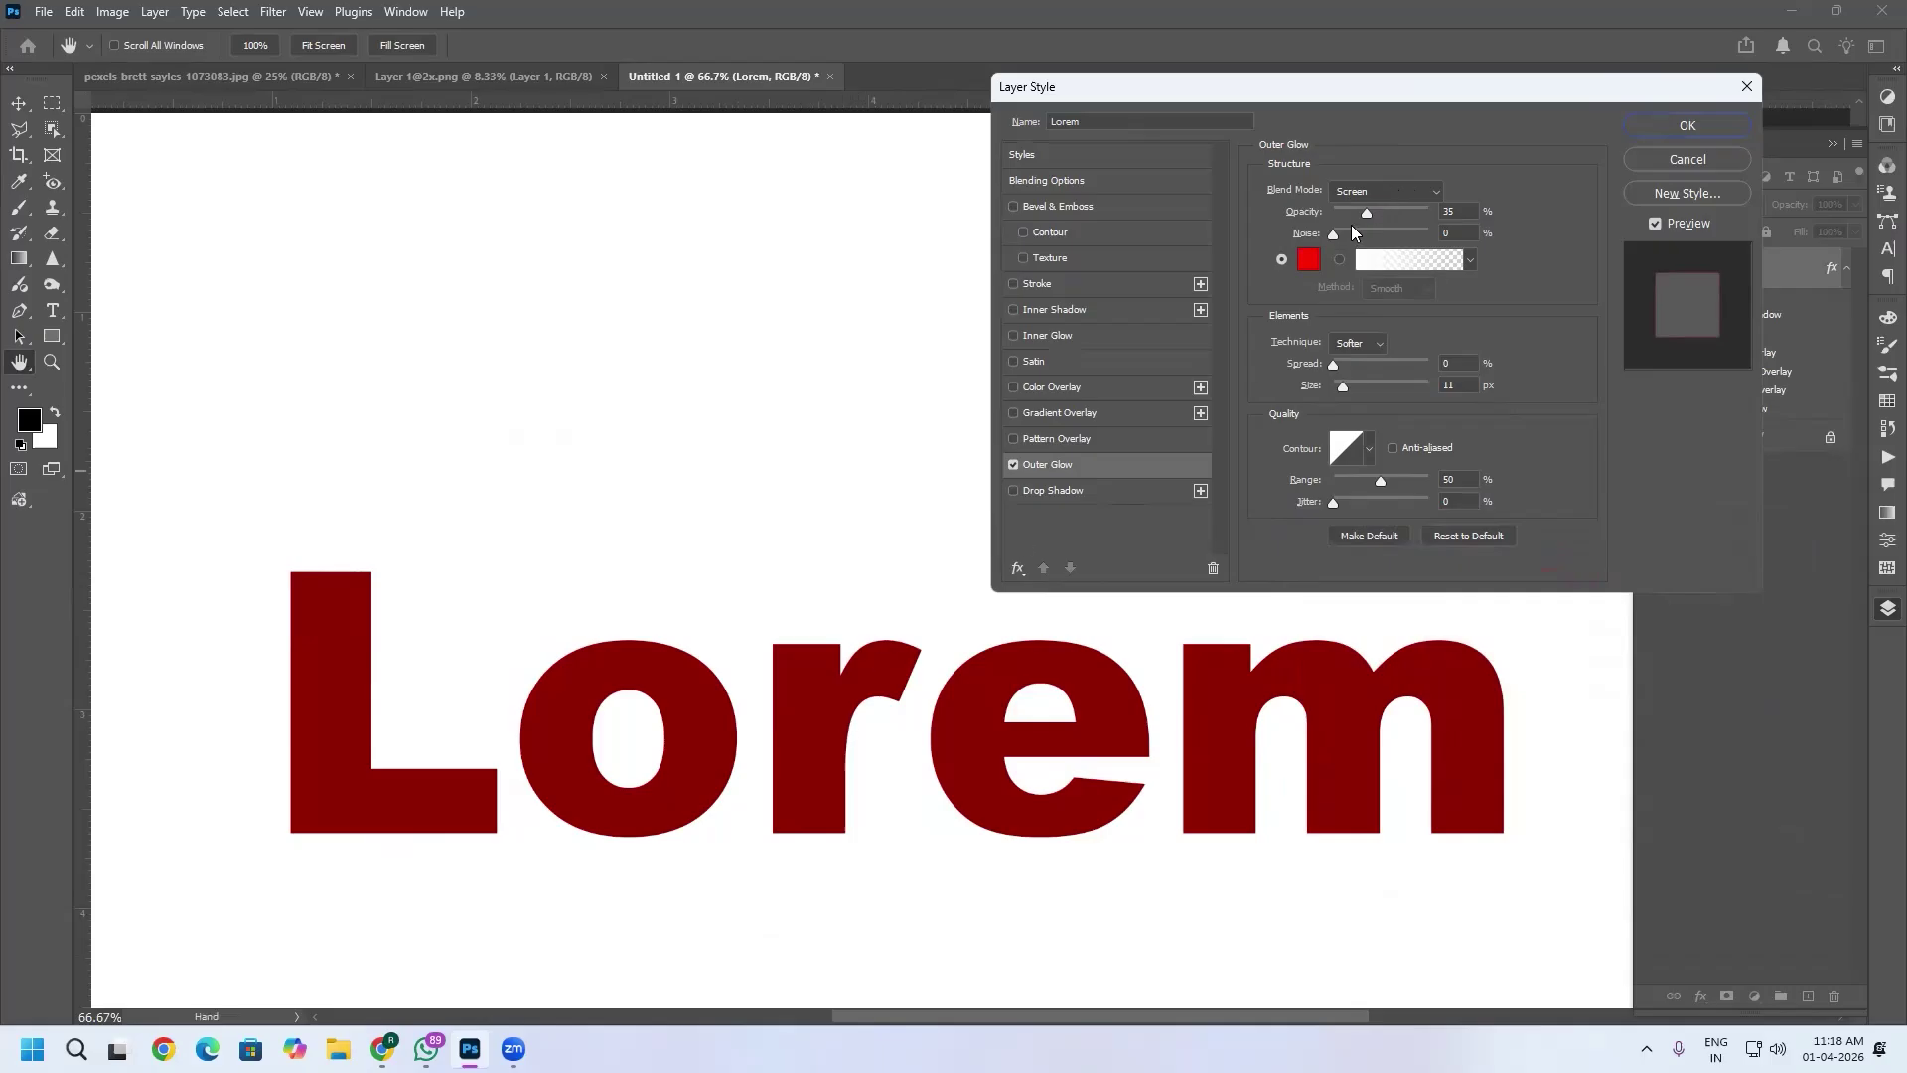
# Set the outer glow's blend mode to Normal with 84% opacity and 14% noise.
pyautogui.click(1390, 213)
pyautogui.click(1379, 189)
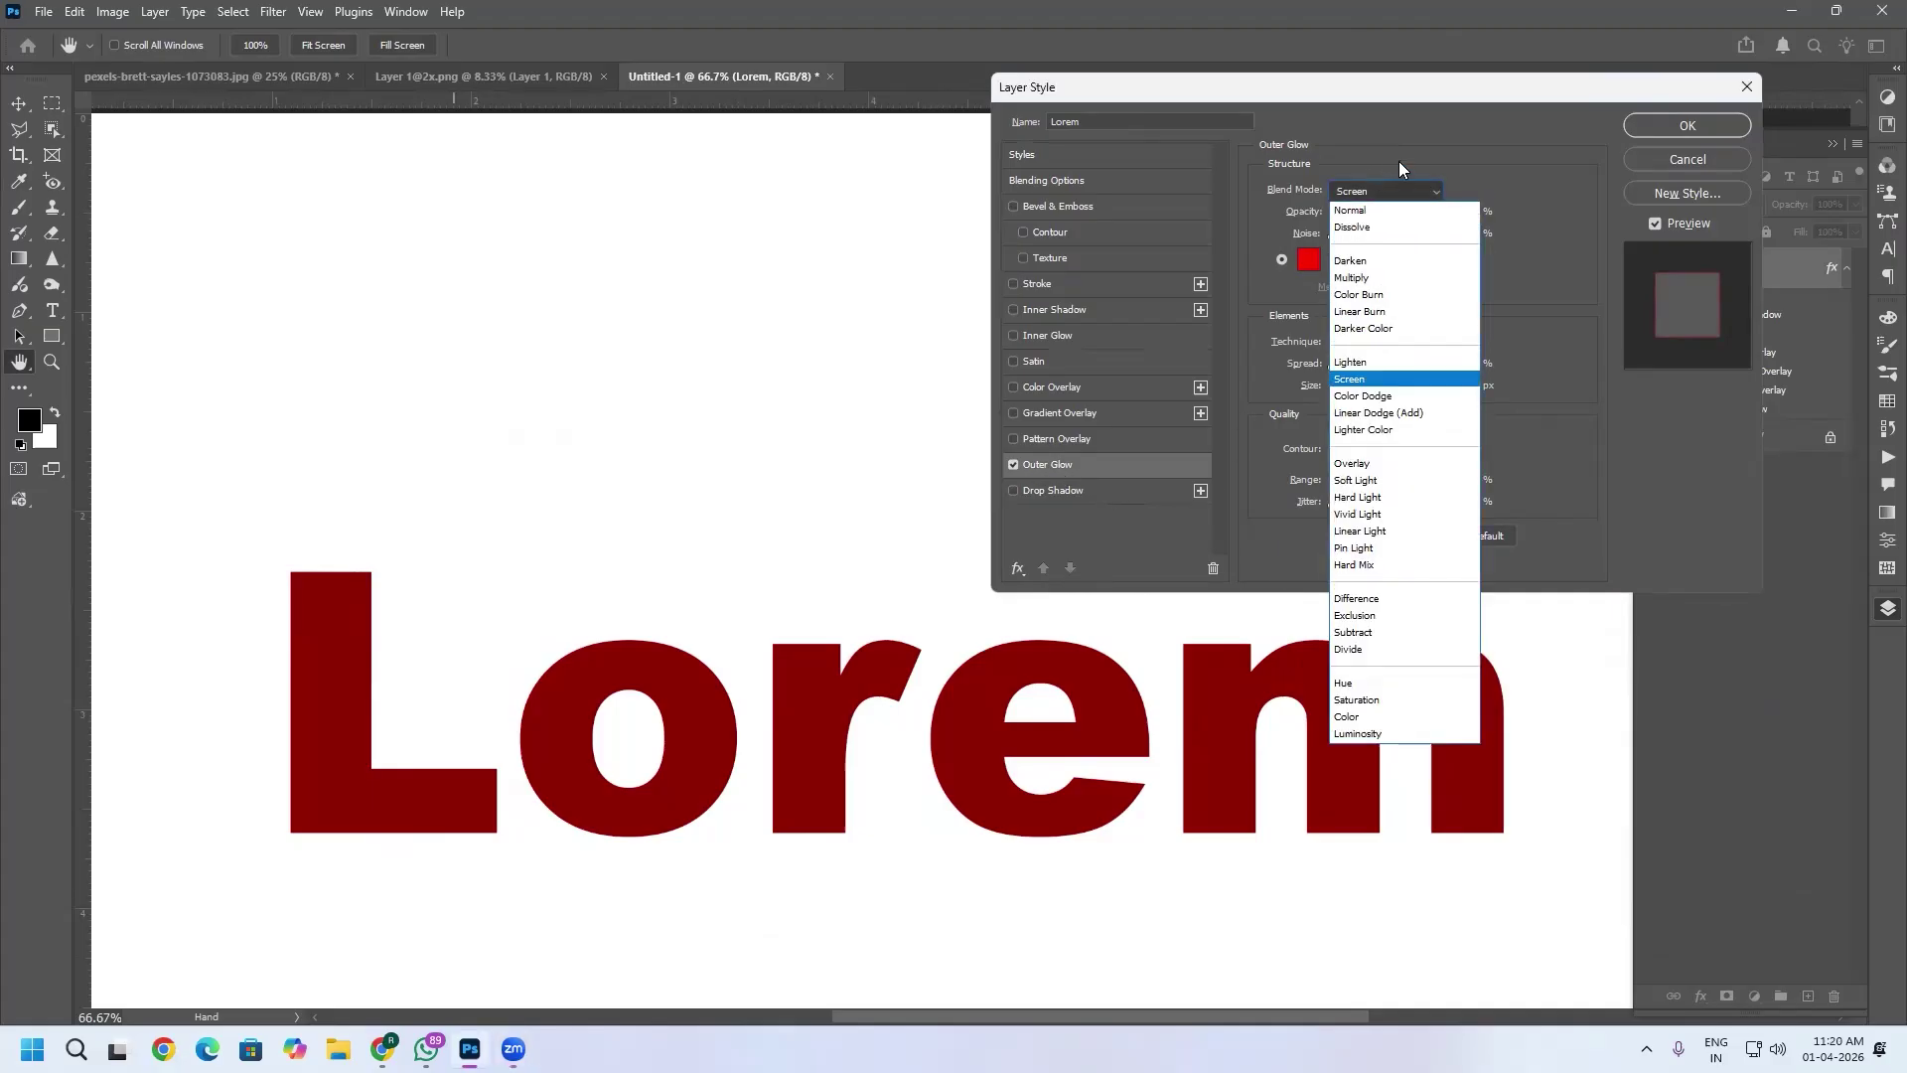
pyautogui.click(1376, 211)
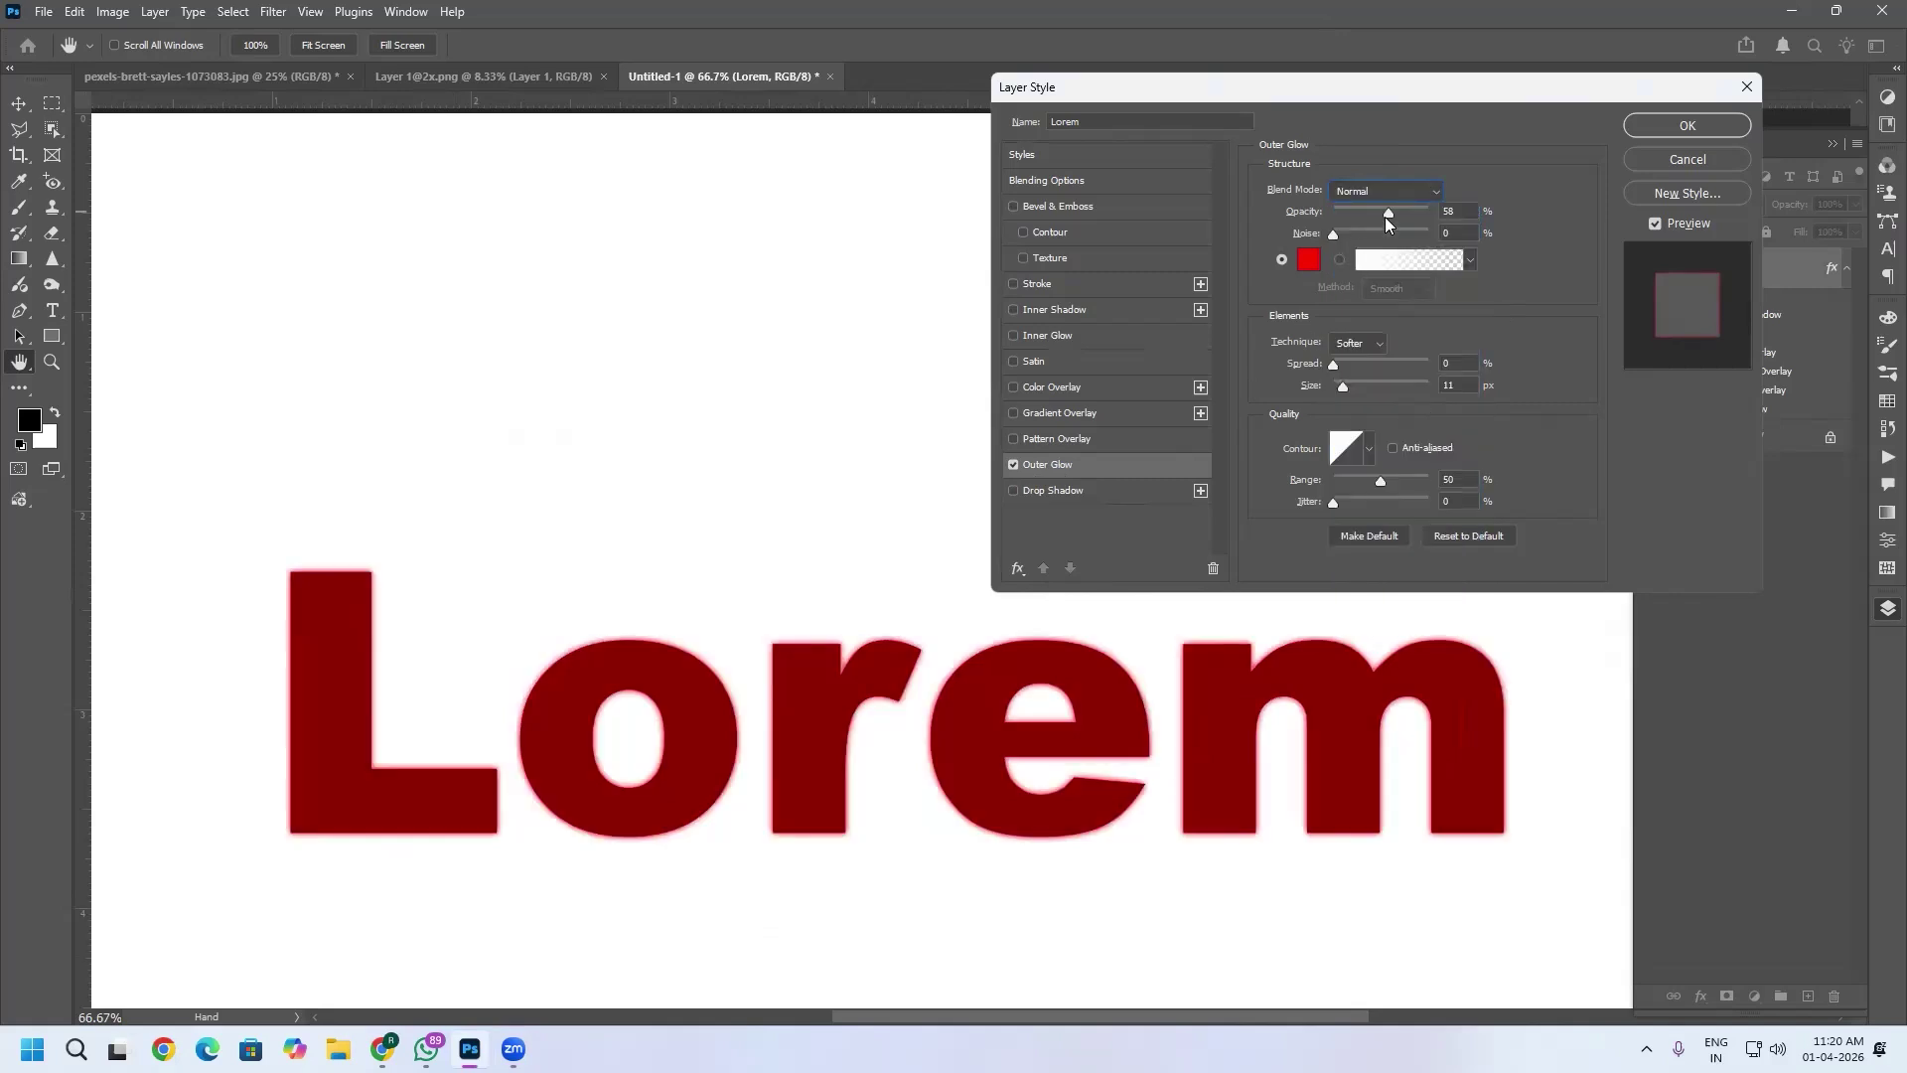
pyautogui.moveTo(1400, 216); pyautogui.dragTo(1350, 247)
pyautogui.click(1347, 240)
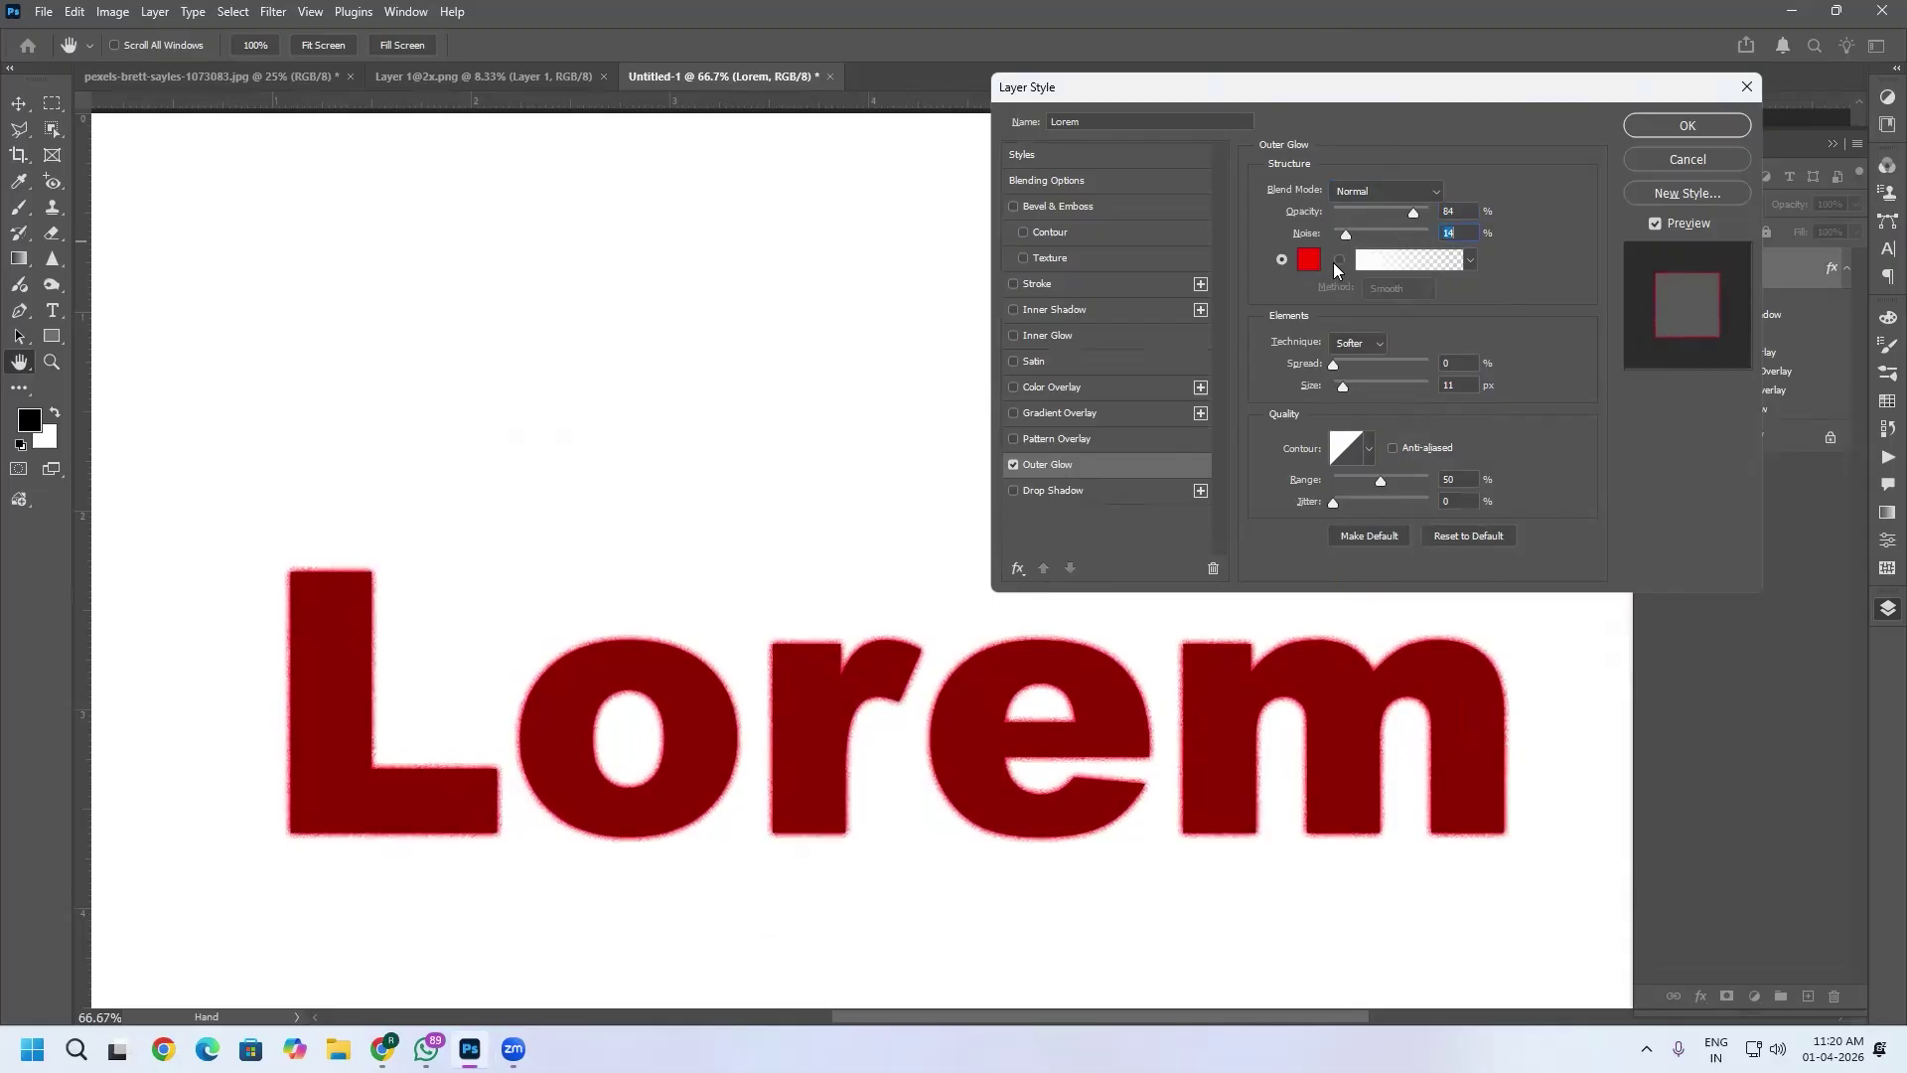
# Switch the outer glow to a gradient fill and choose a light-blue-to-purple preset from the Blues group.
pyautogui.click(1339, 260)
pyautogui.click(1471, 261)
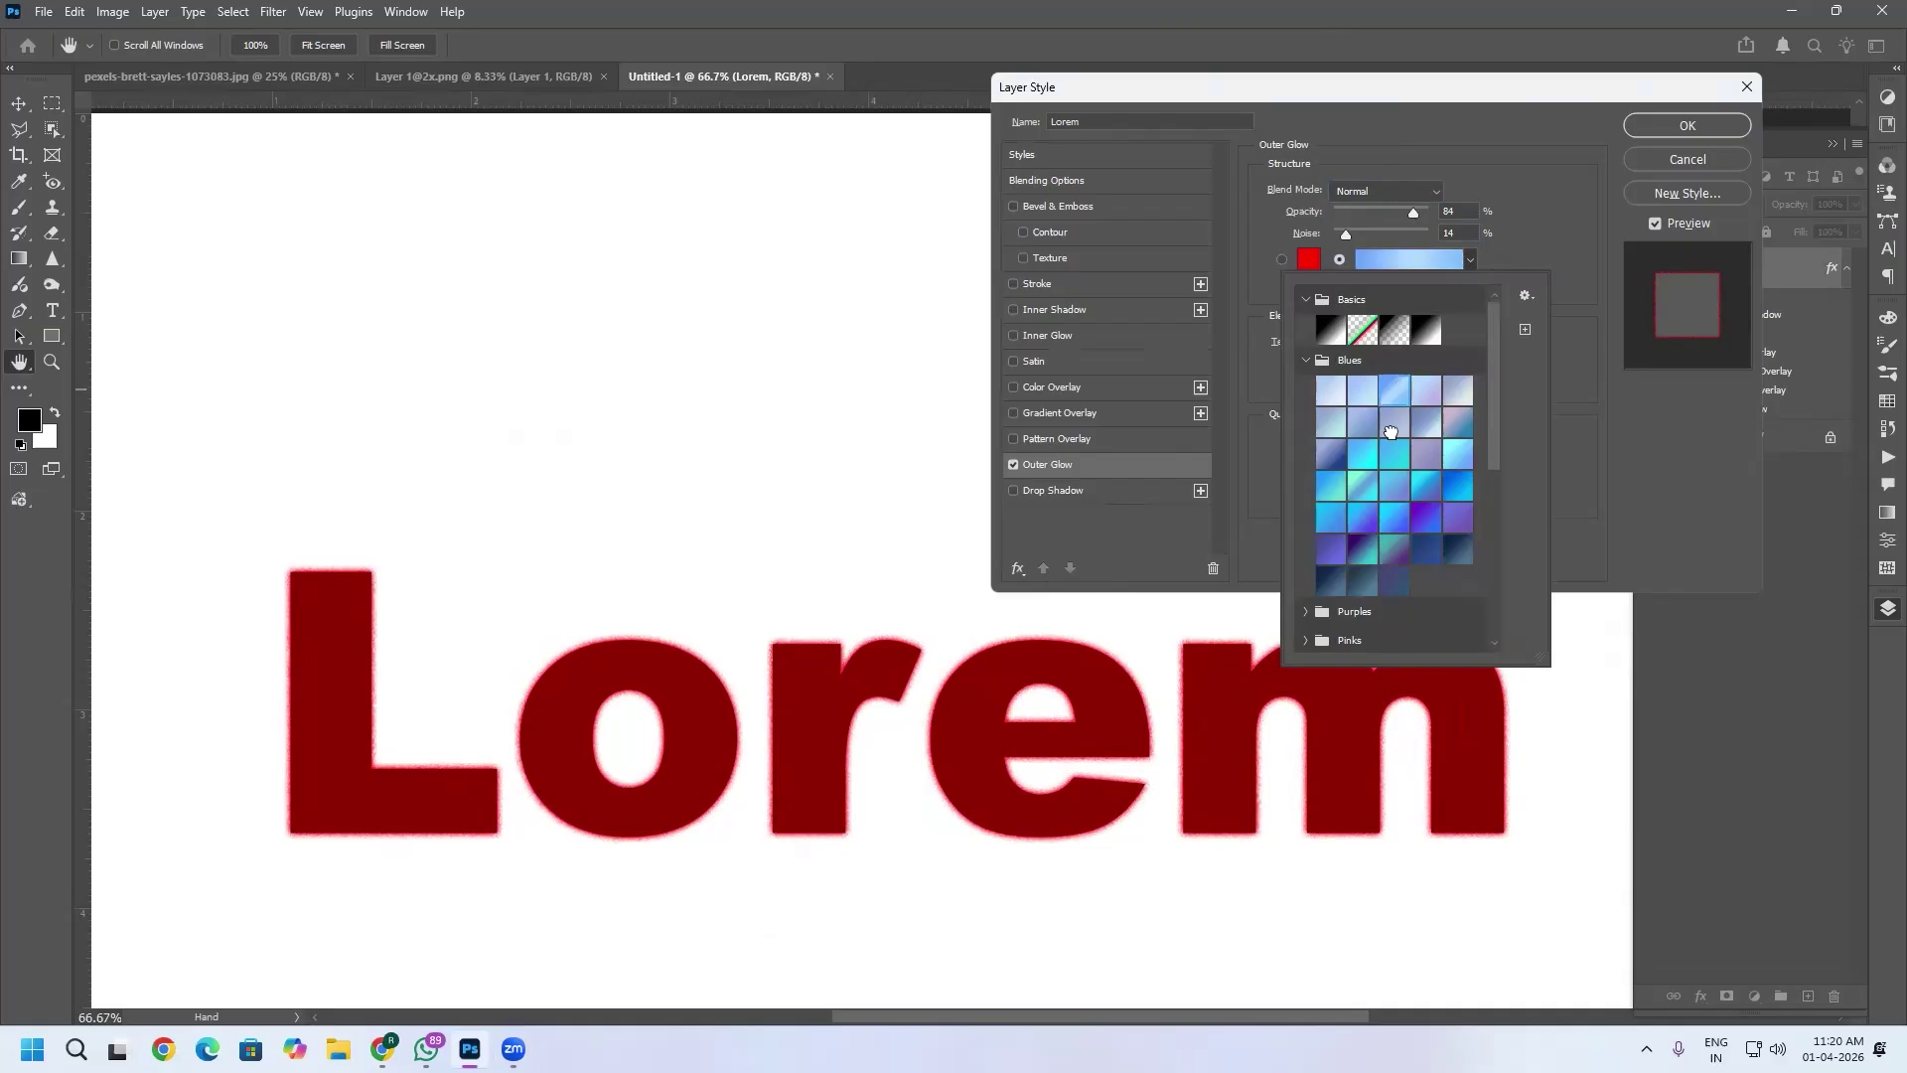
pyautogui.click(1396, 463)
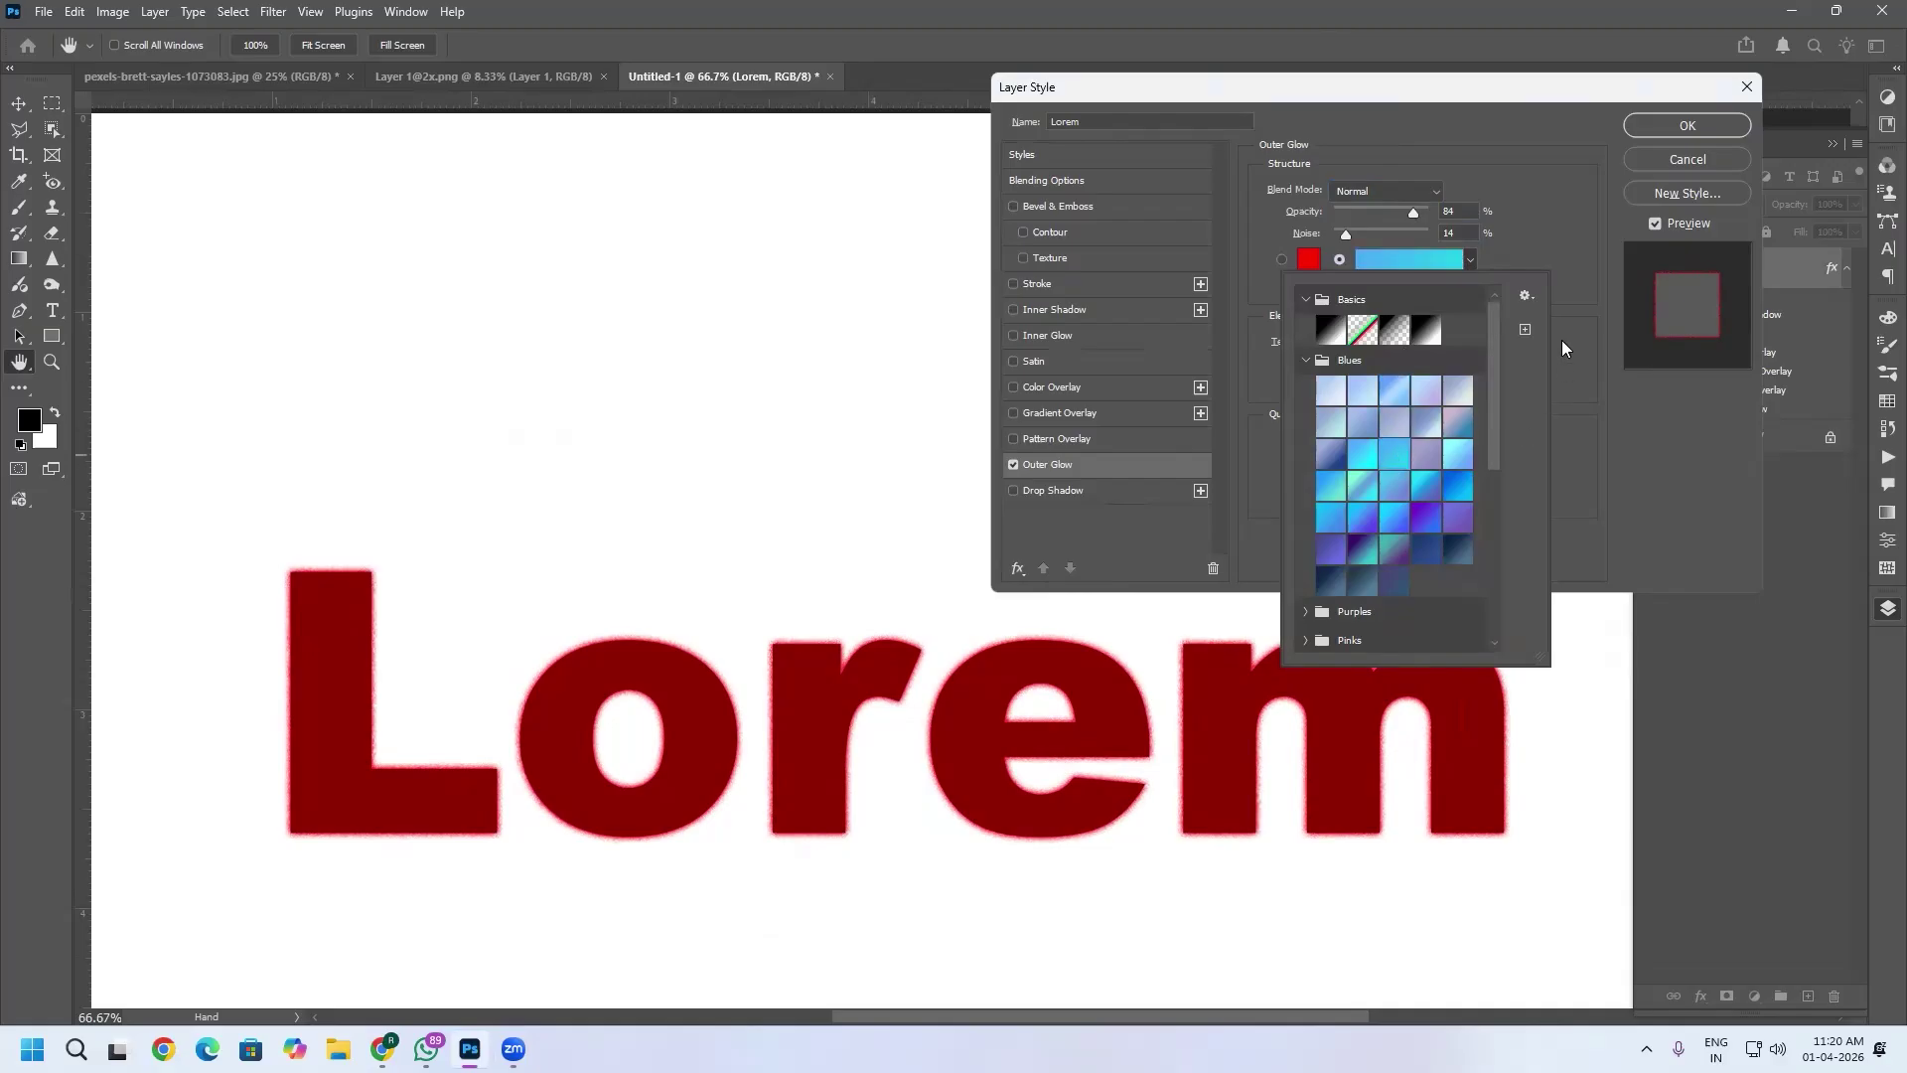
pyautogui.click(1362, 519)
pyautogui.click(1581, 383)
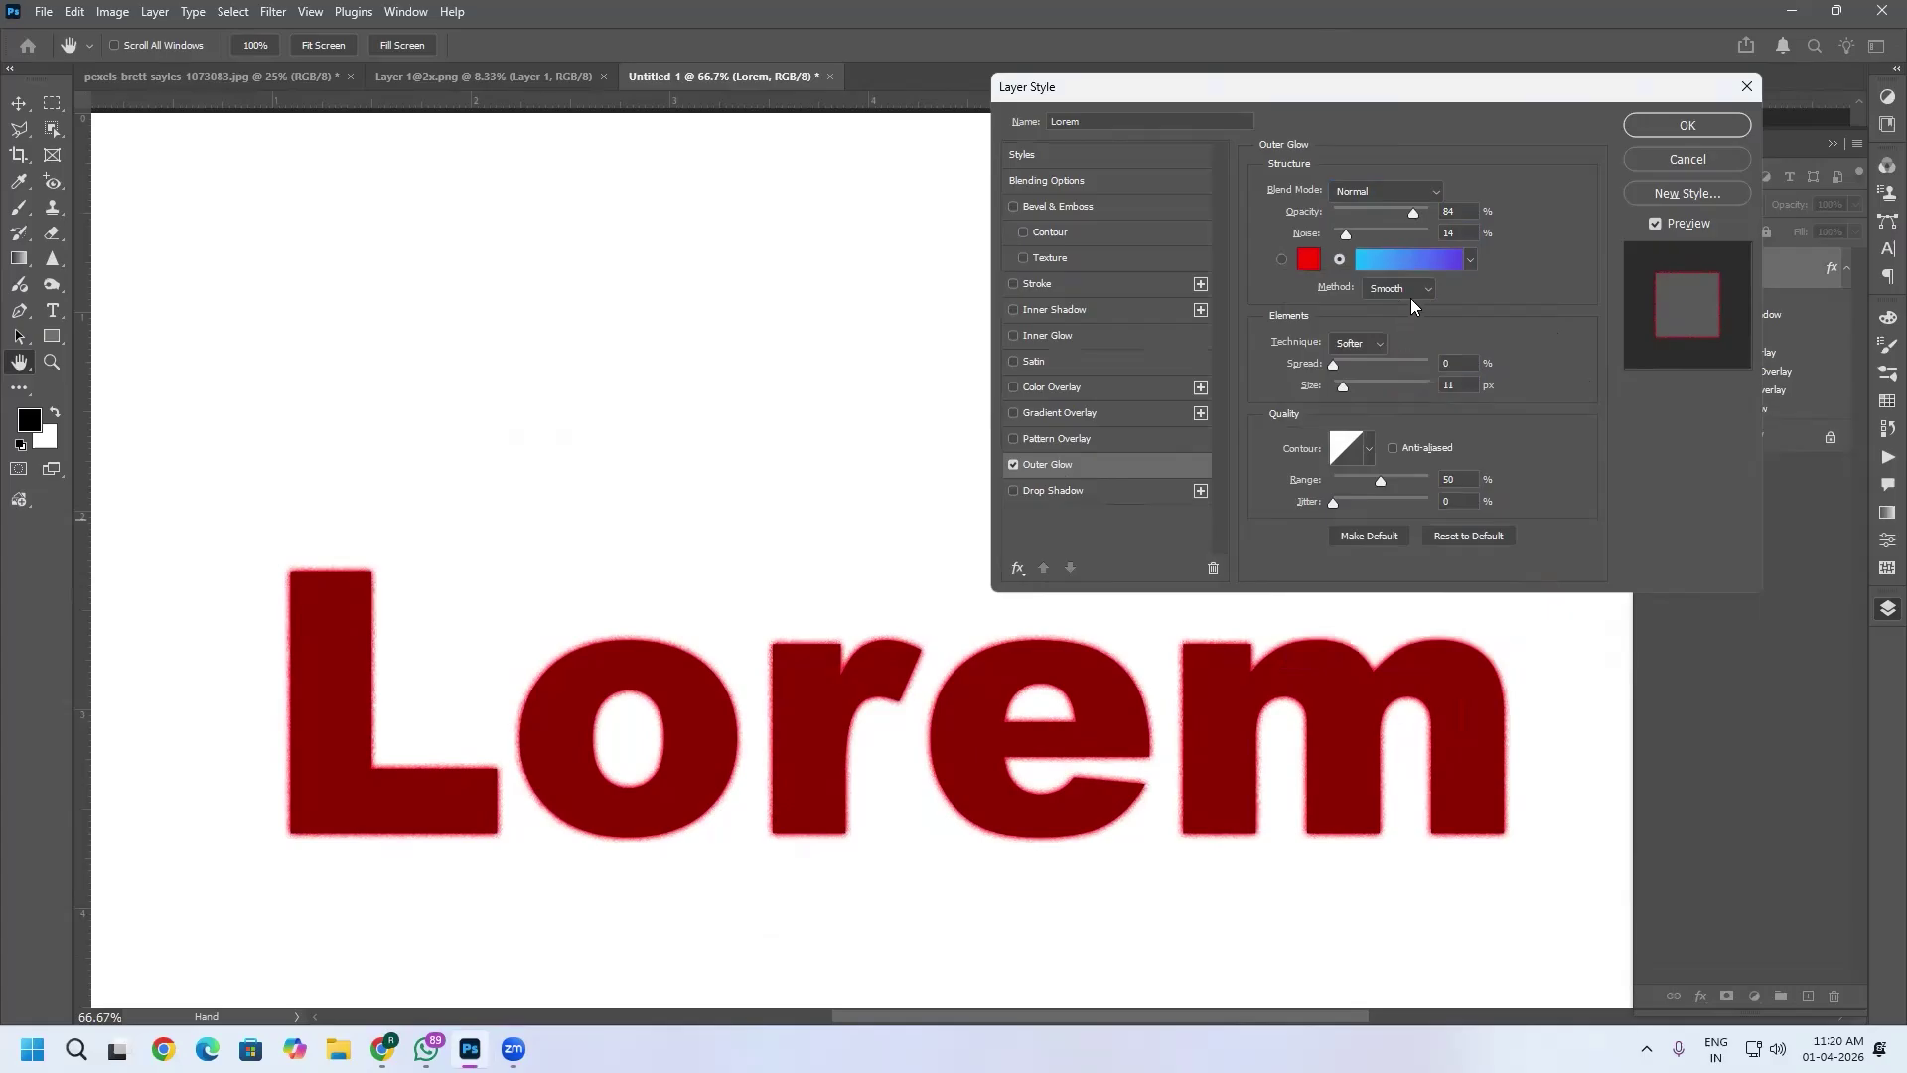
# Set the outer glow's spread to 67% and size to 38 px, and return its fill to solid red.
pyautogui.moveTo(1337, 364)
pyautogui.mouseDown()
pyautogui.moveTo(1396, 366)
pyautogui.moveTo(1357, 392)
pyautogui.mouseUp()
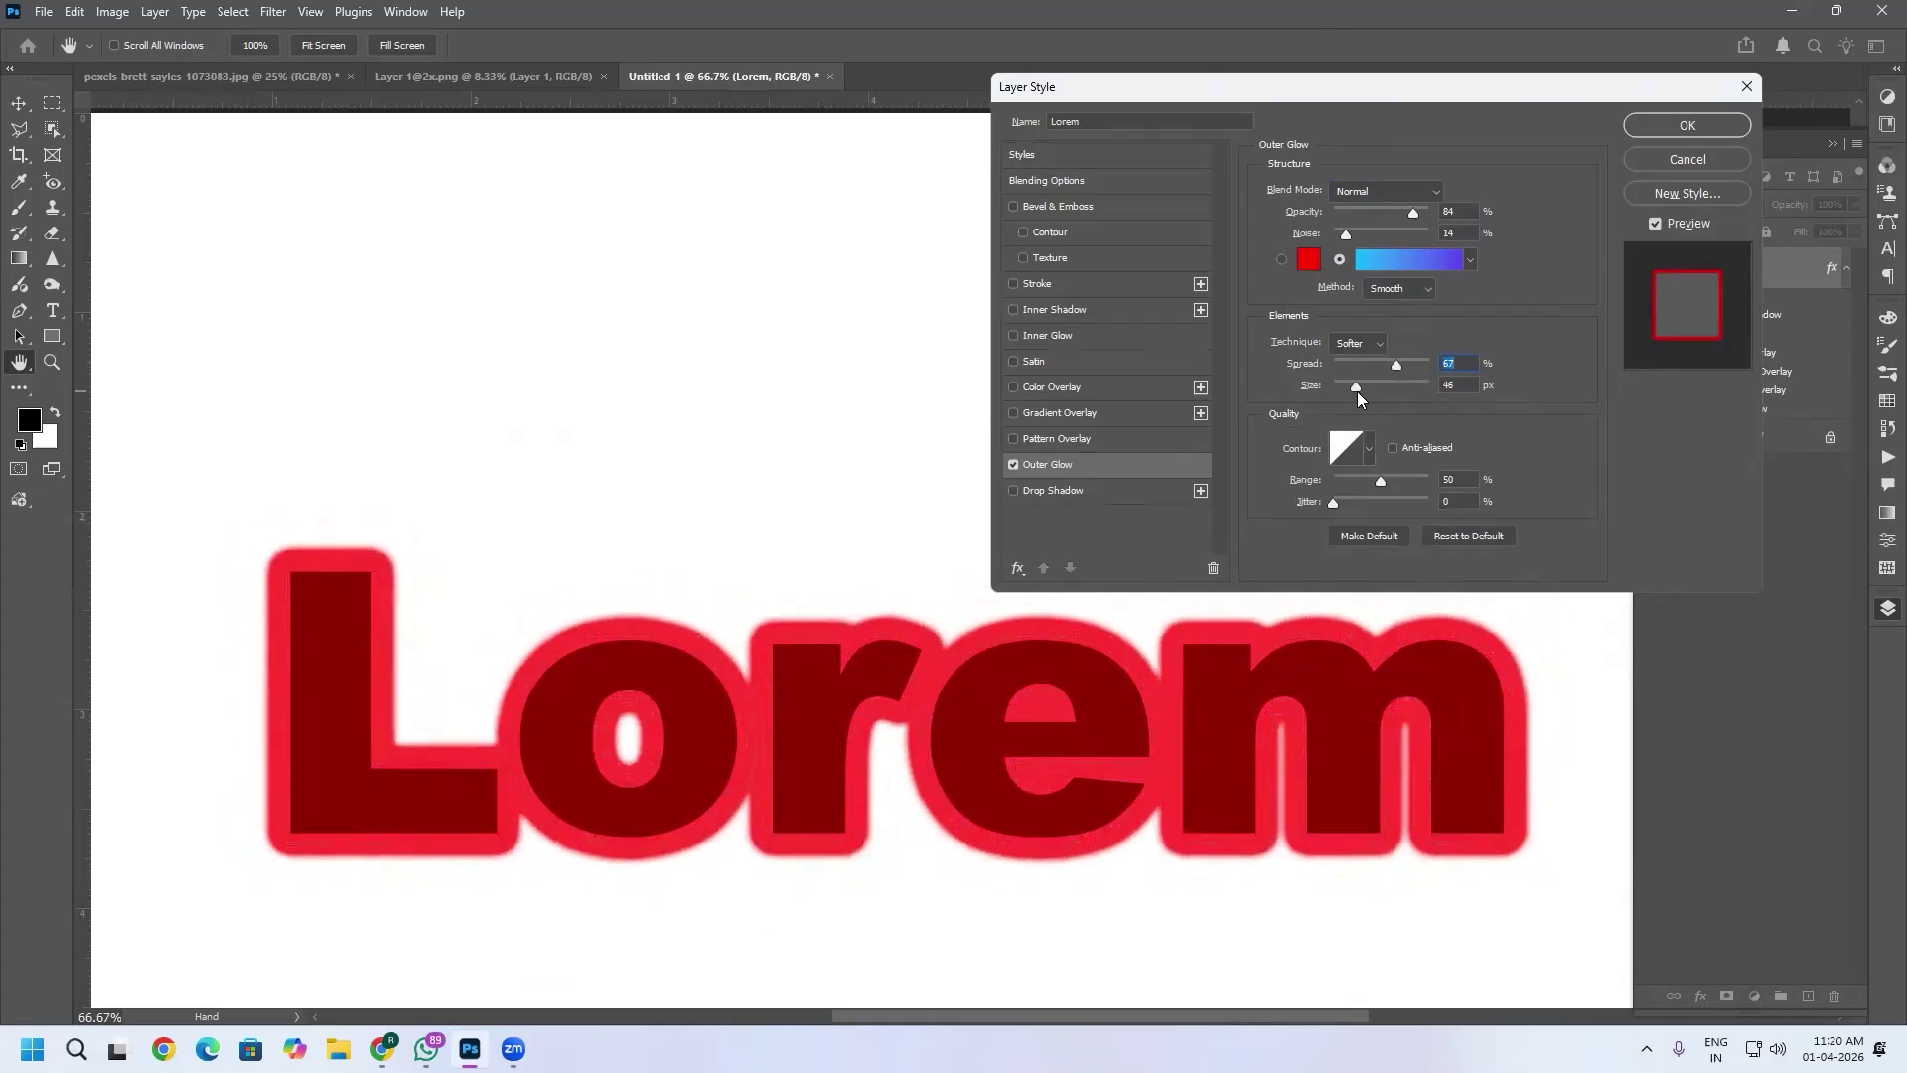
pyautogui.click(1280, 259)
pyautogui.moveTo(1355, 387); pyautogui.dragTo(1352, 394)
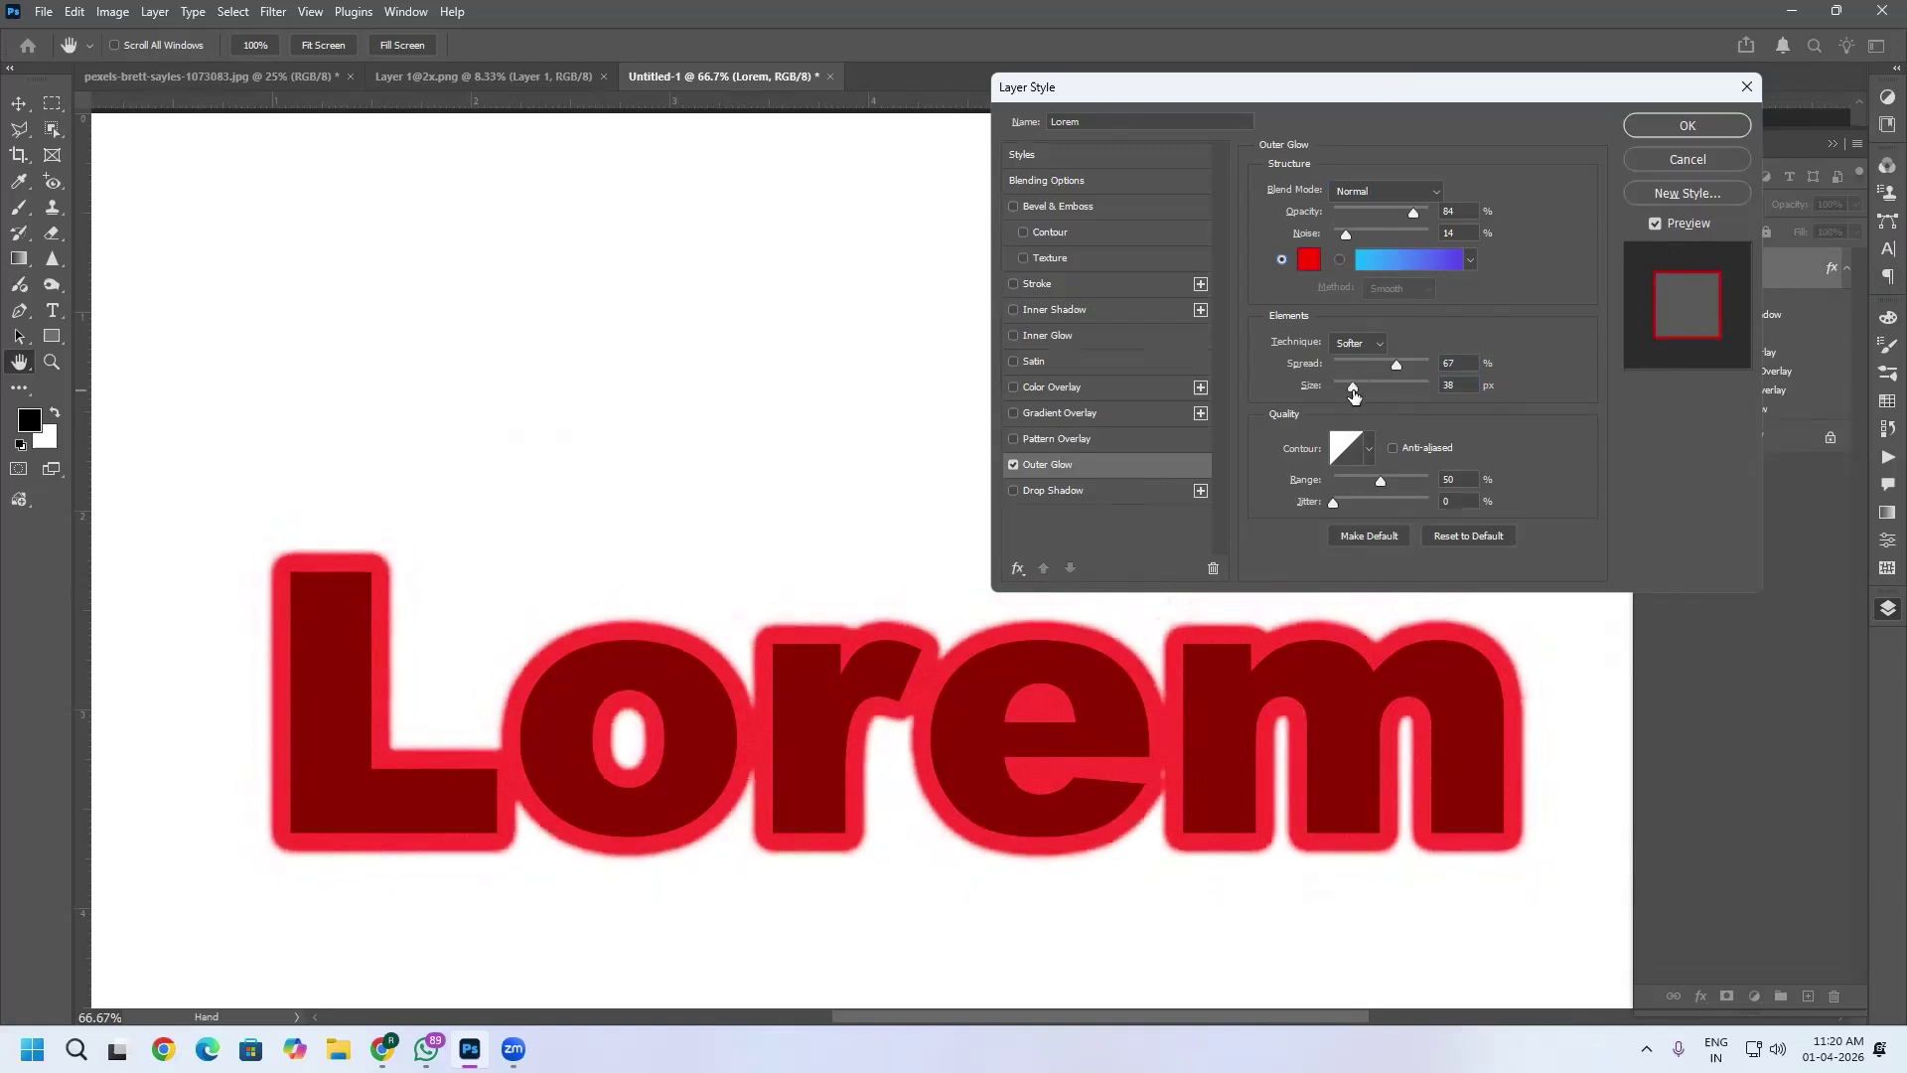
# Try several outer glow contours, keep the wavy one, and set the quality to anti-aliased with 85% range and 59% jitter.
pyautogui.click(1368, 448)
pyautogui.click(1342, 527)
pyautogui.click(1309, 526)
pyautogui.click(1281, 527)
pyautogui.click(1309, 526)
pyautogui.click(1342, 527)
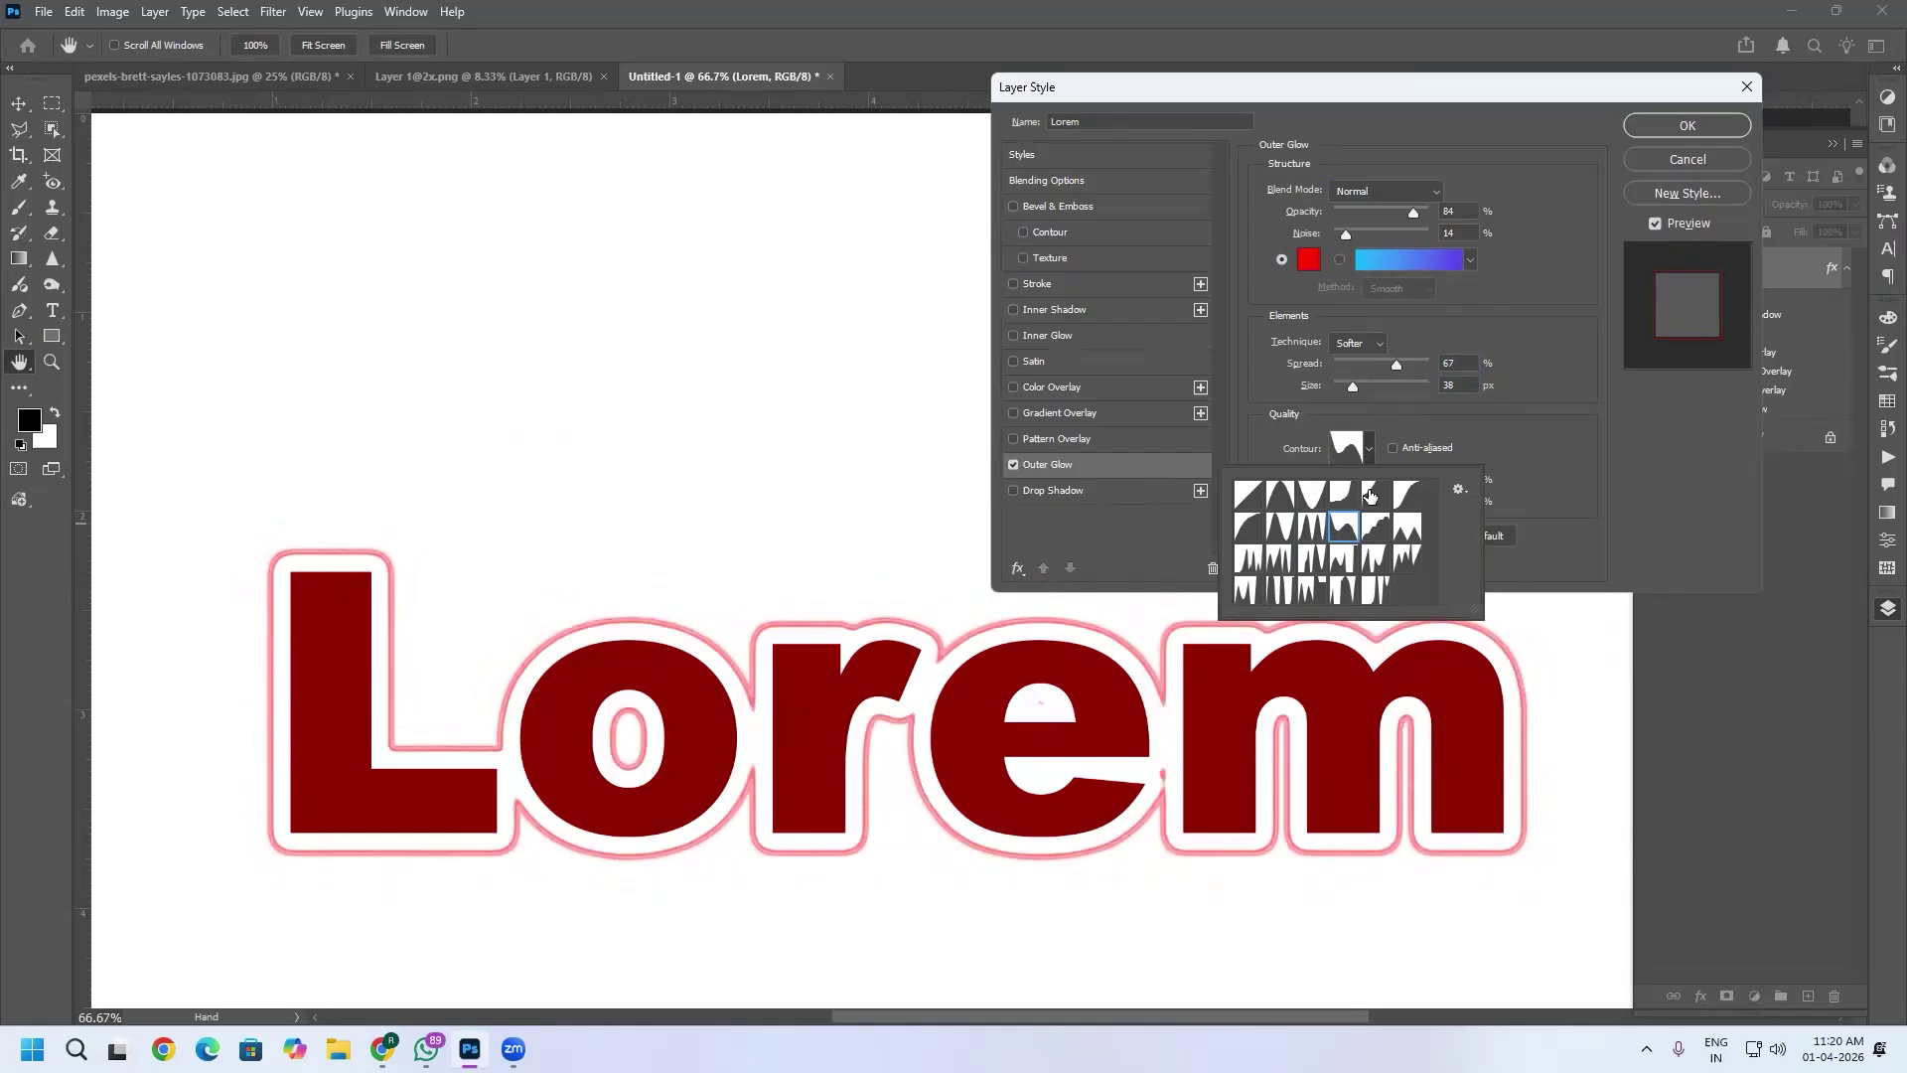
pyautogui.click(1577, 461)
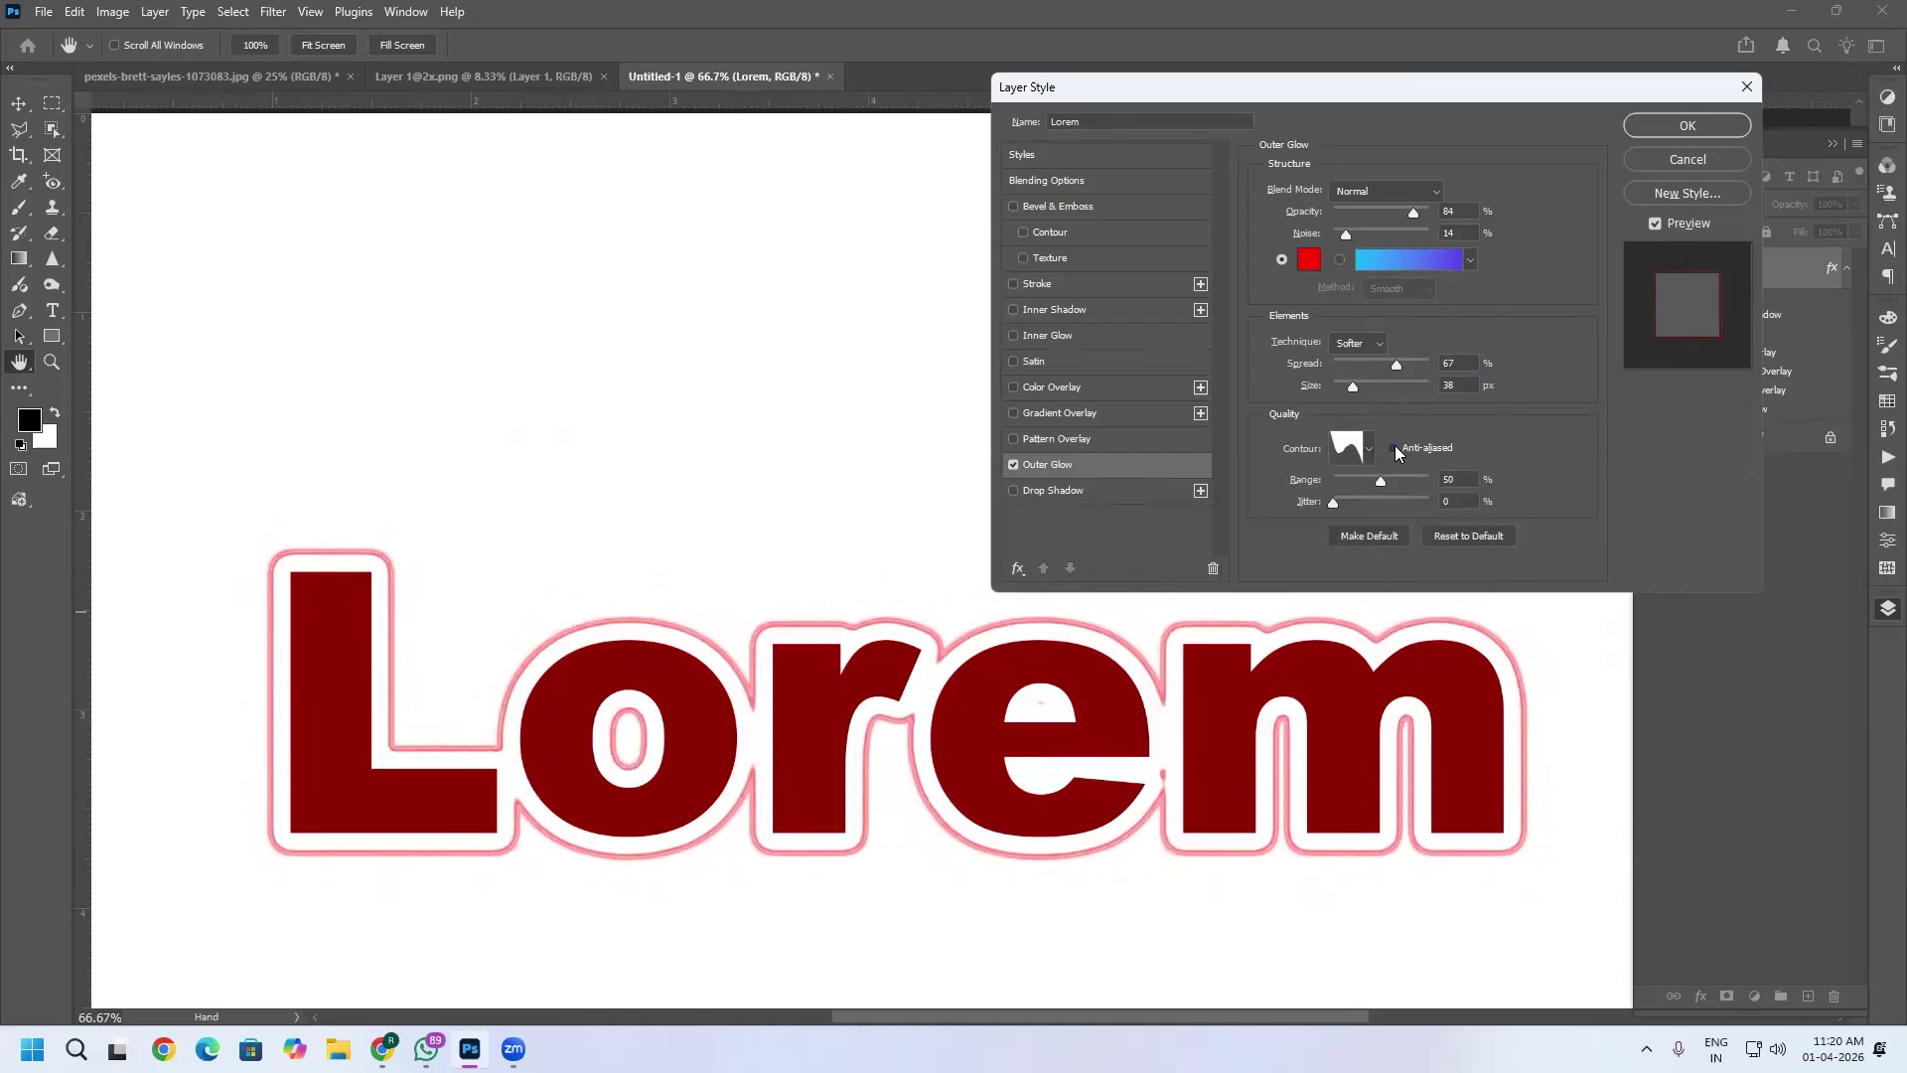
pyautogui.moveTo(1378, 477); pyautogui.dragTo(1414, 513)
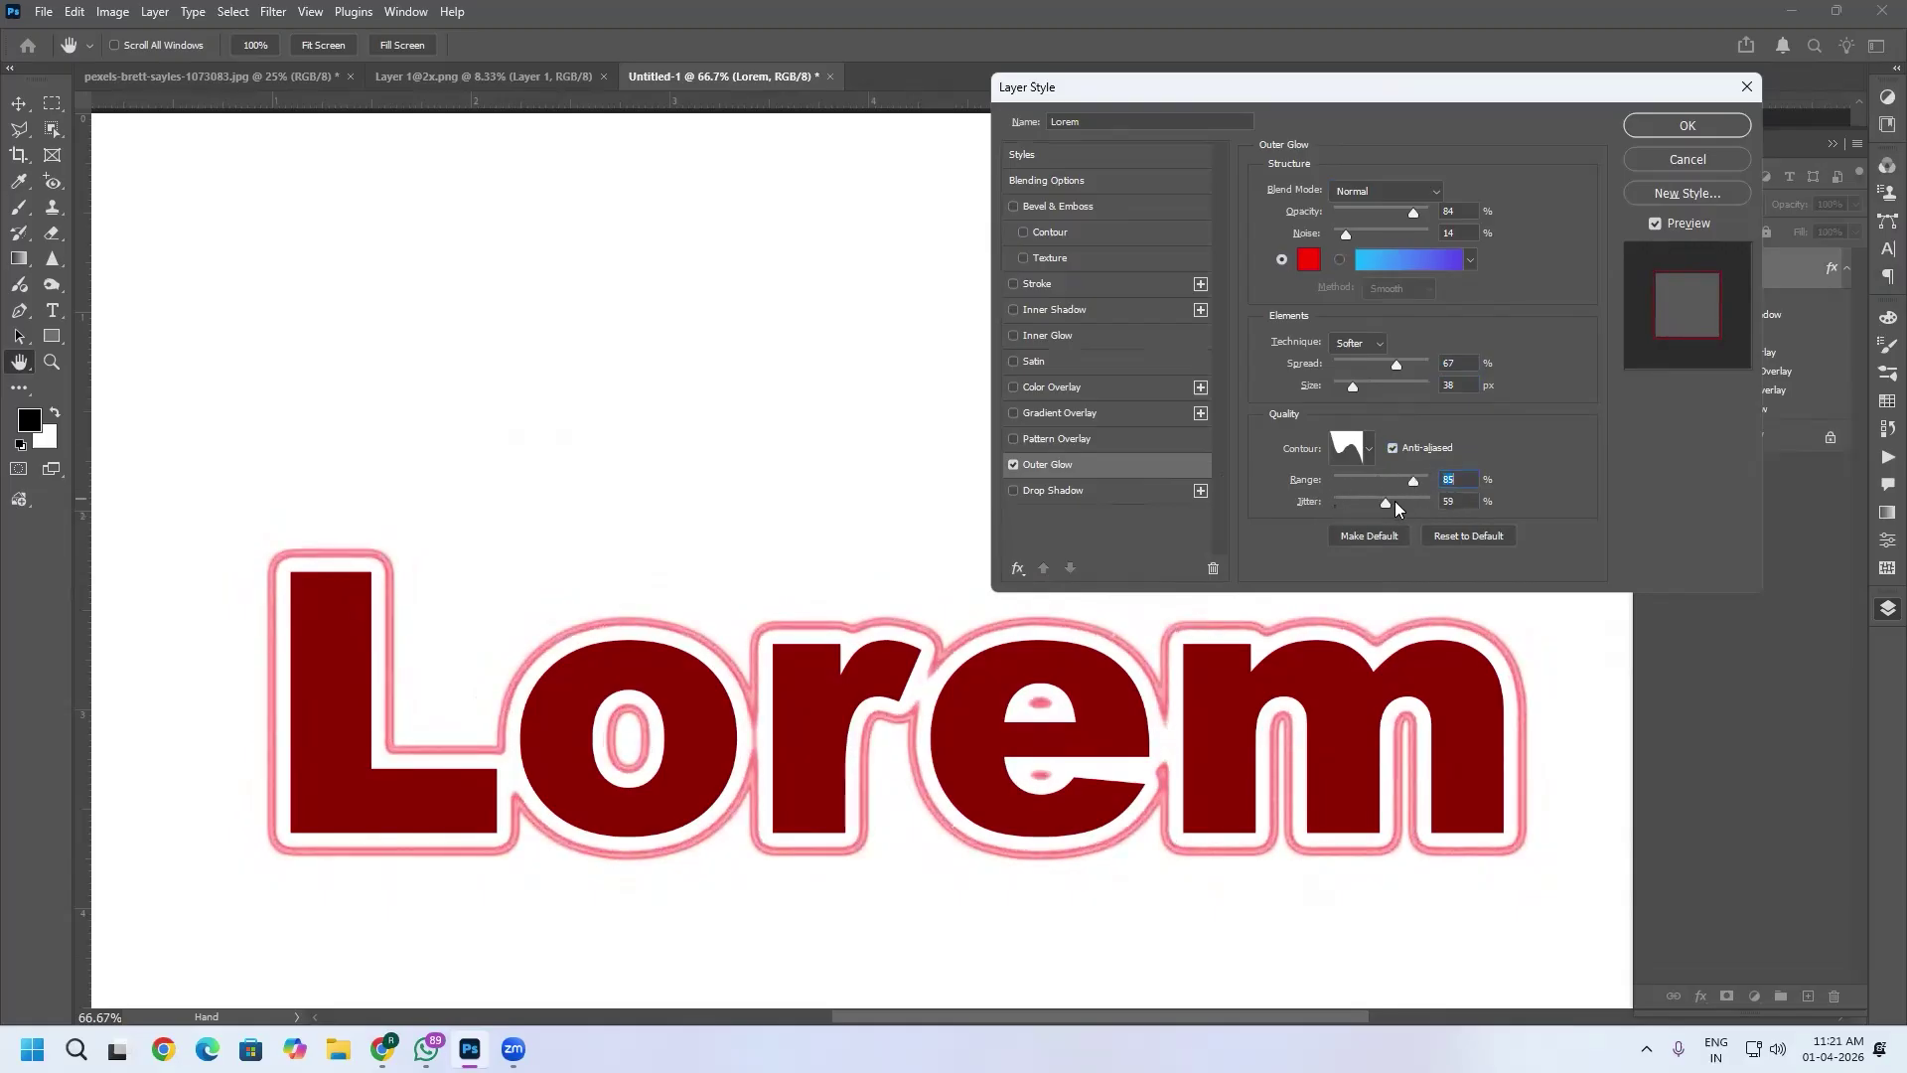
pyautogui.press('Tab')
# Replace the outer glow with a Drop Shadow and reposition the shadow to a 51° angle and 64 px distance.
pyautogui.click(1014, 463)
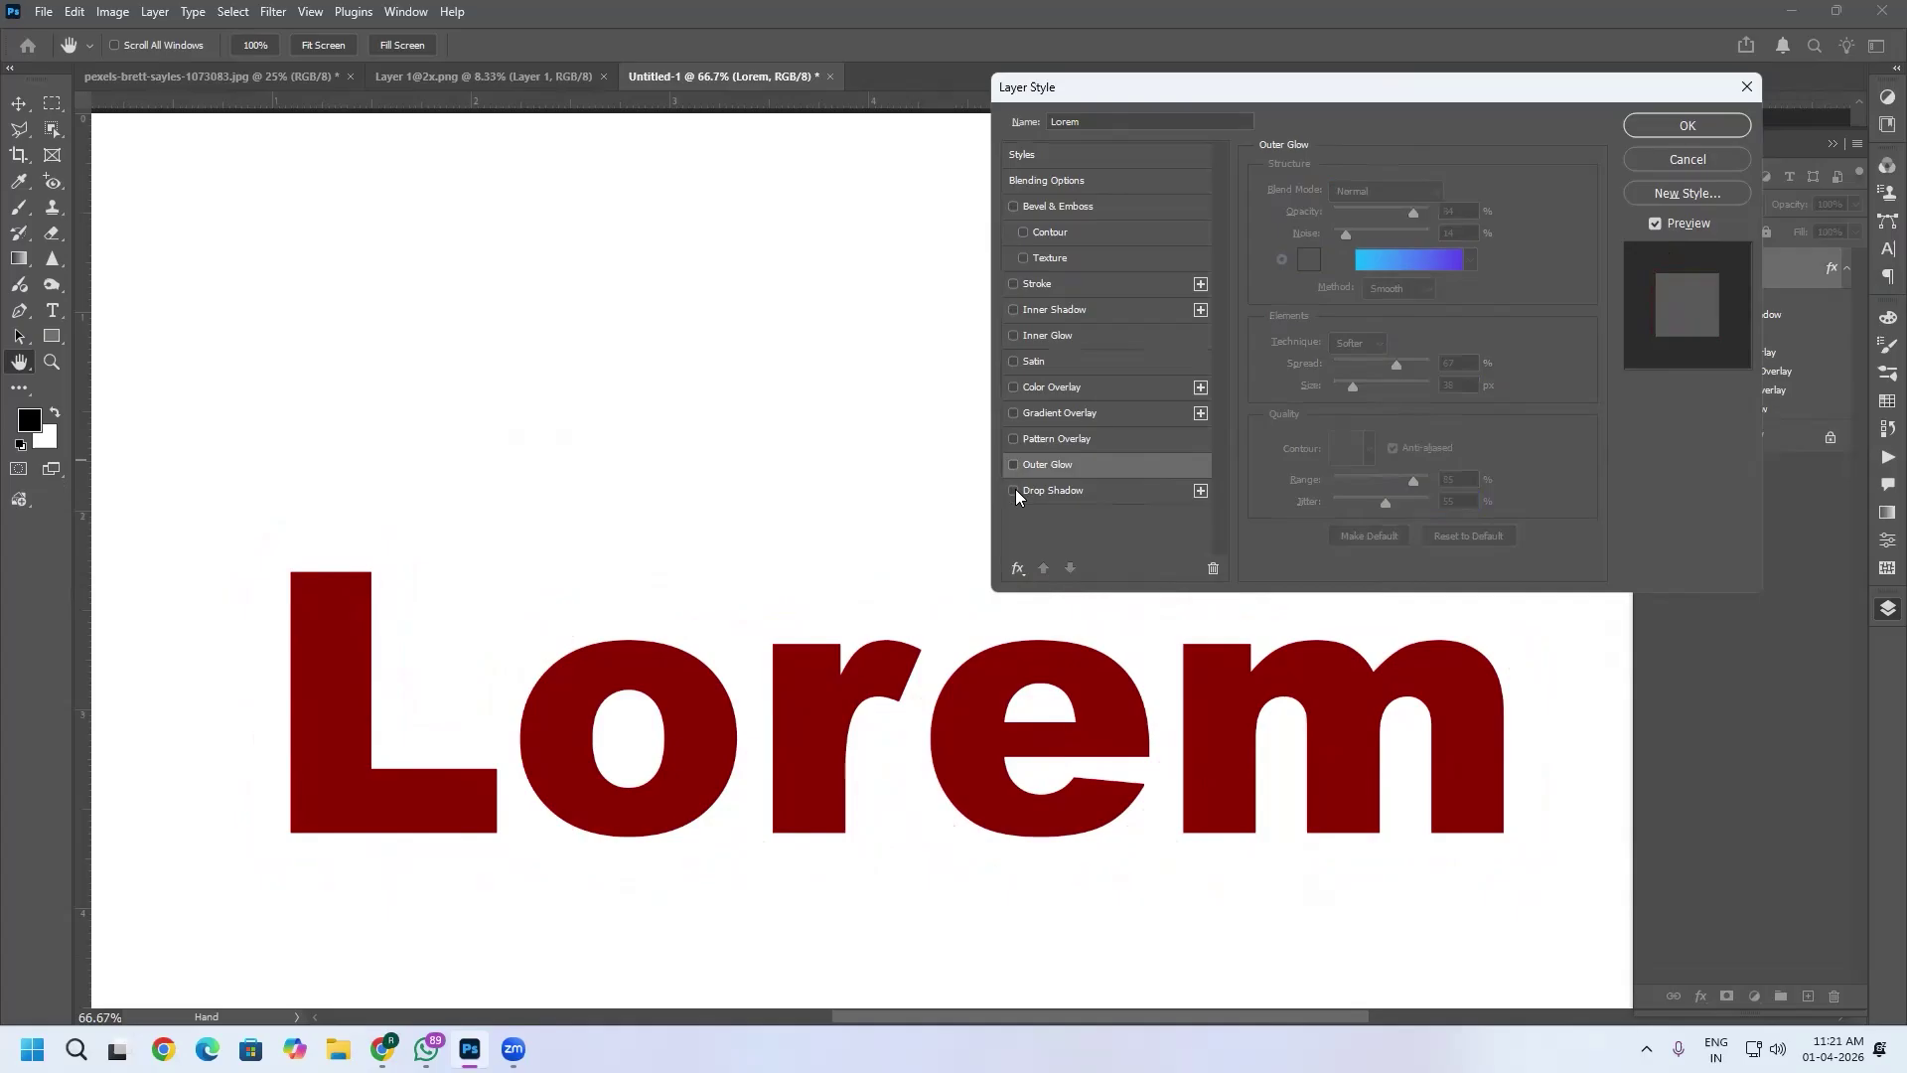
pyautogui.click(1014, 489)
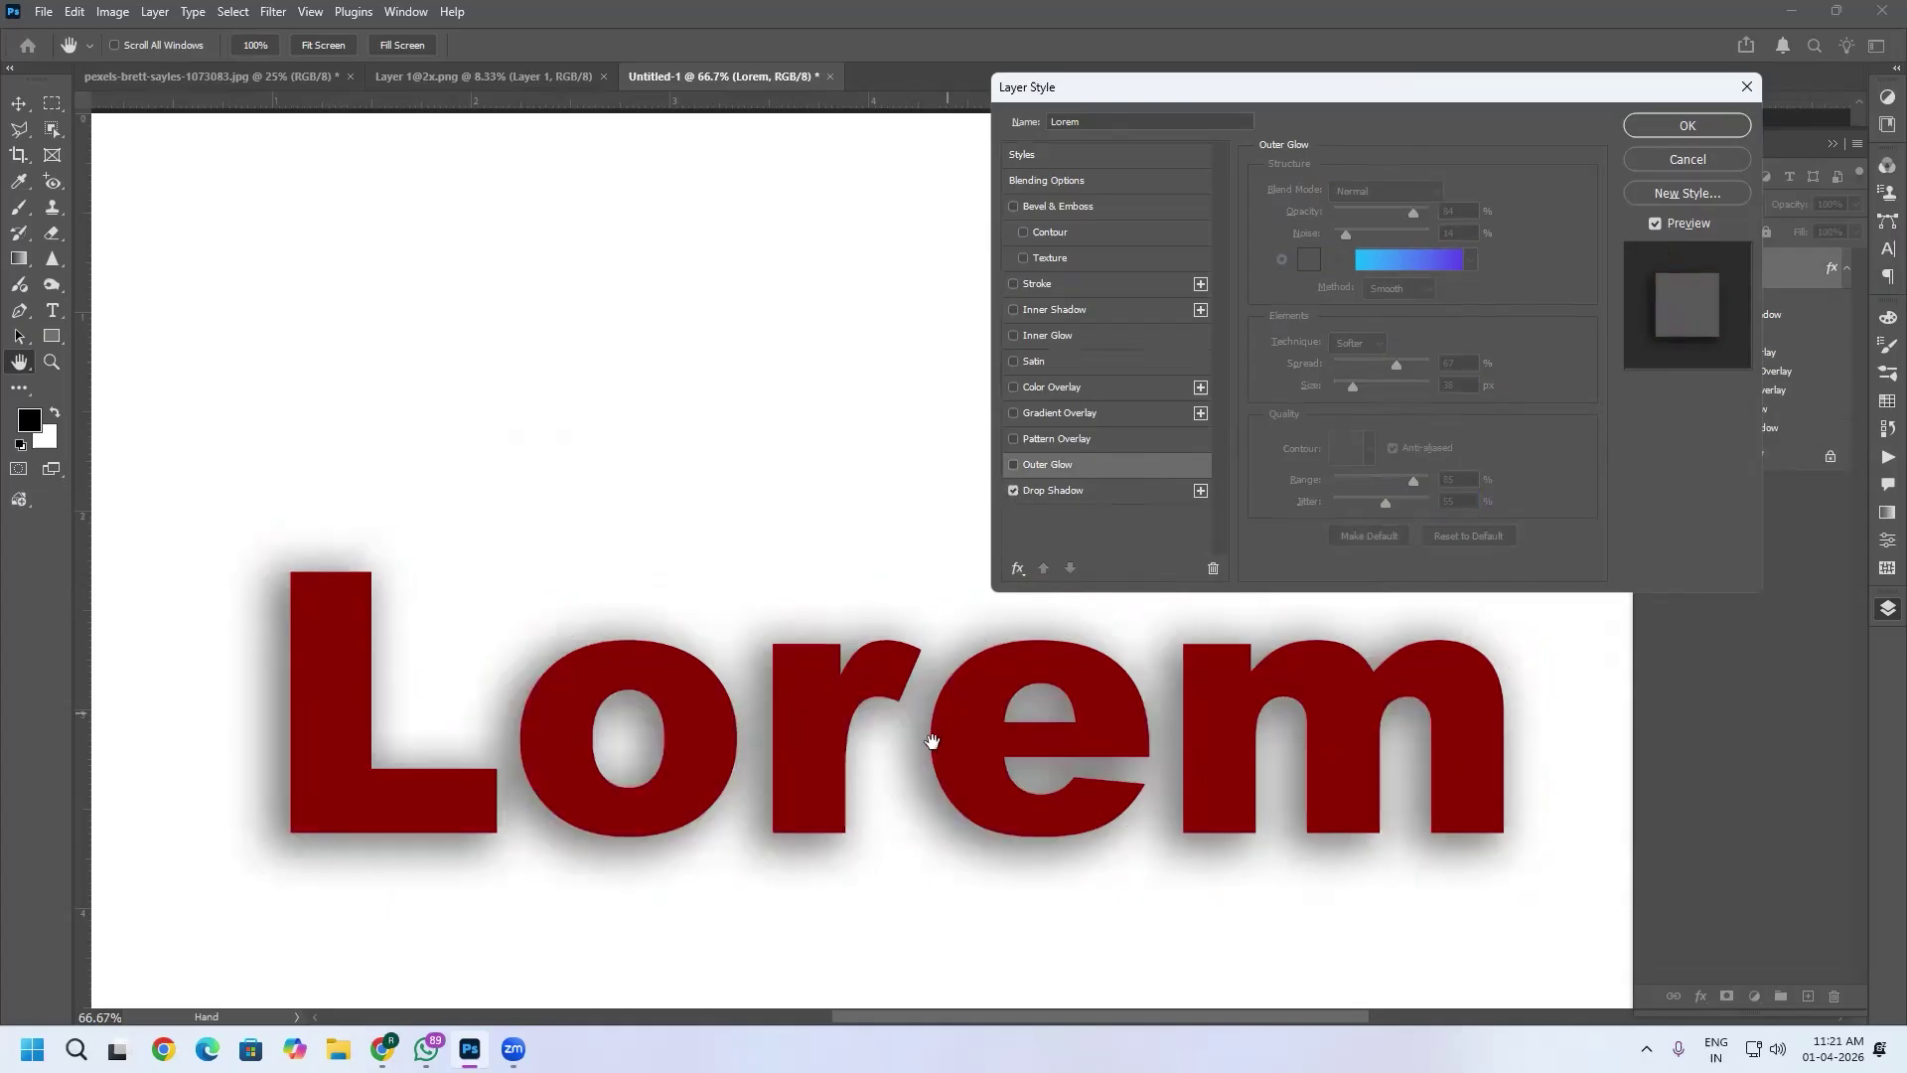
pyautogui.click(1115, 492)
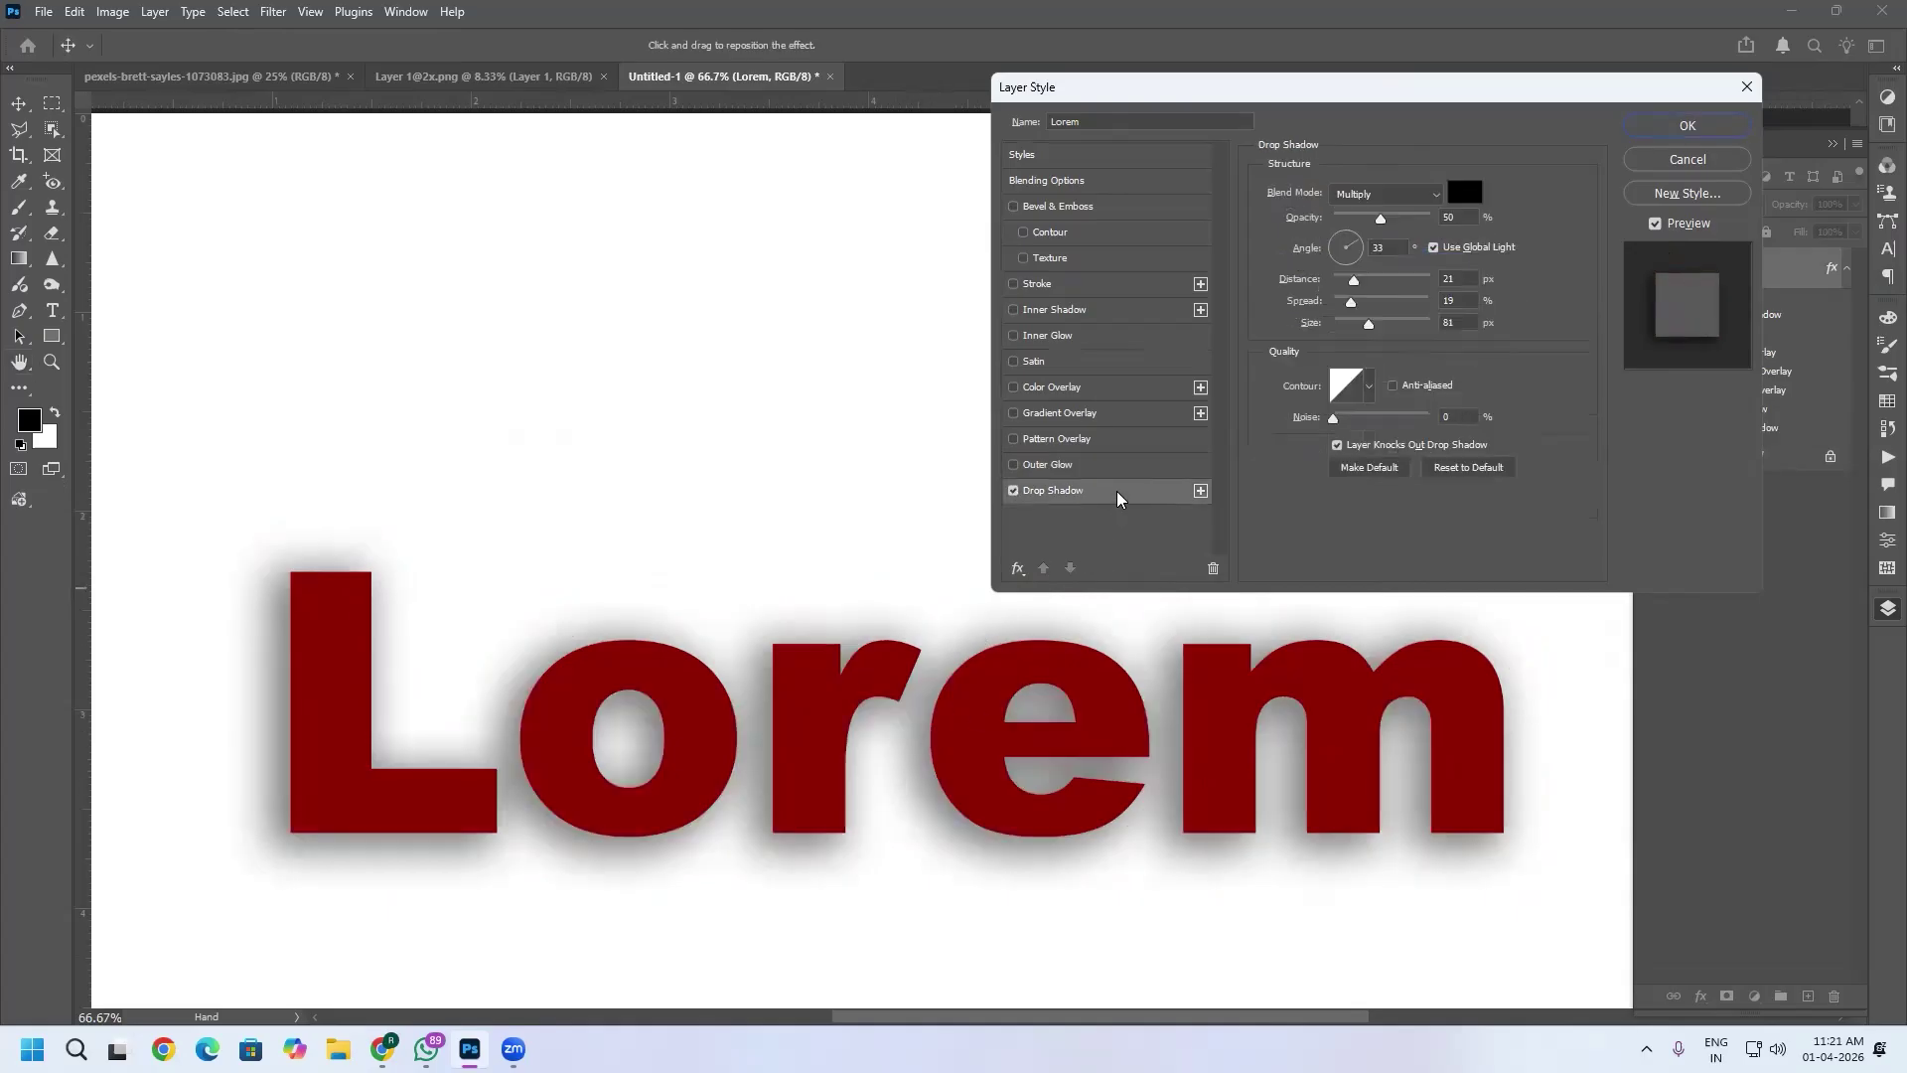
pyautogui.moveTo(987, 788); pyautogui.dragTo(953, 806)
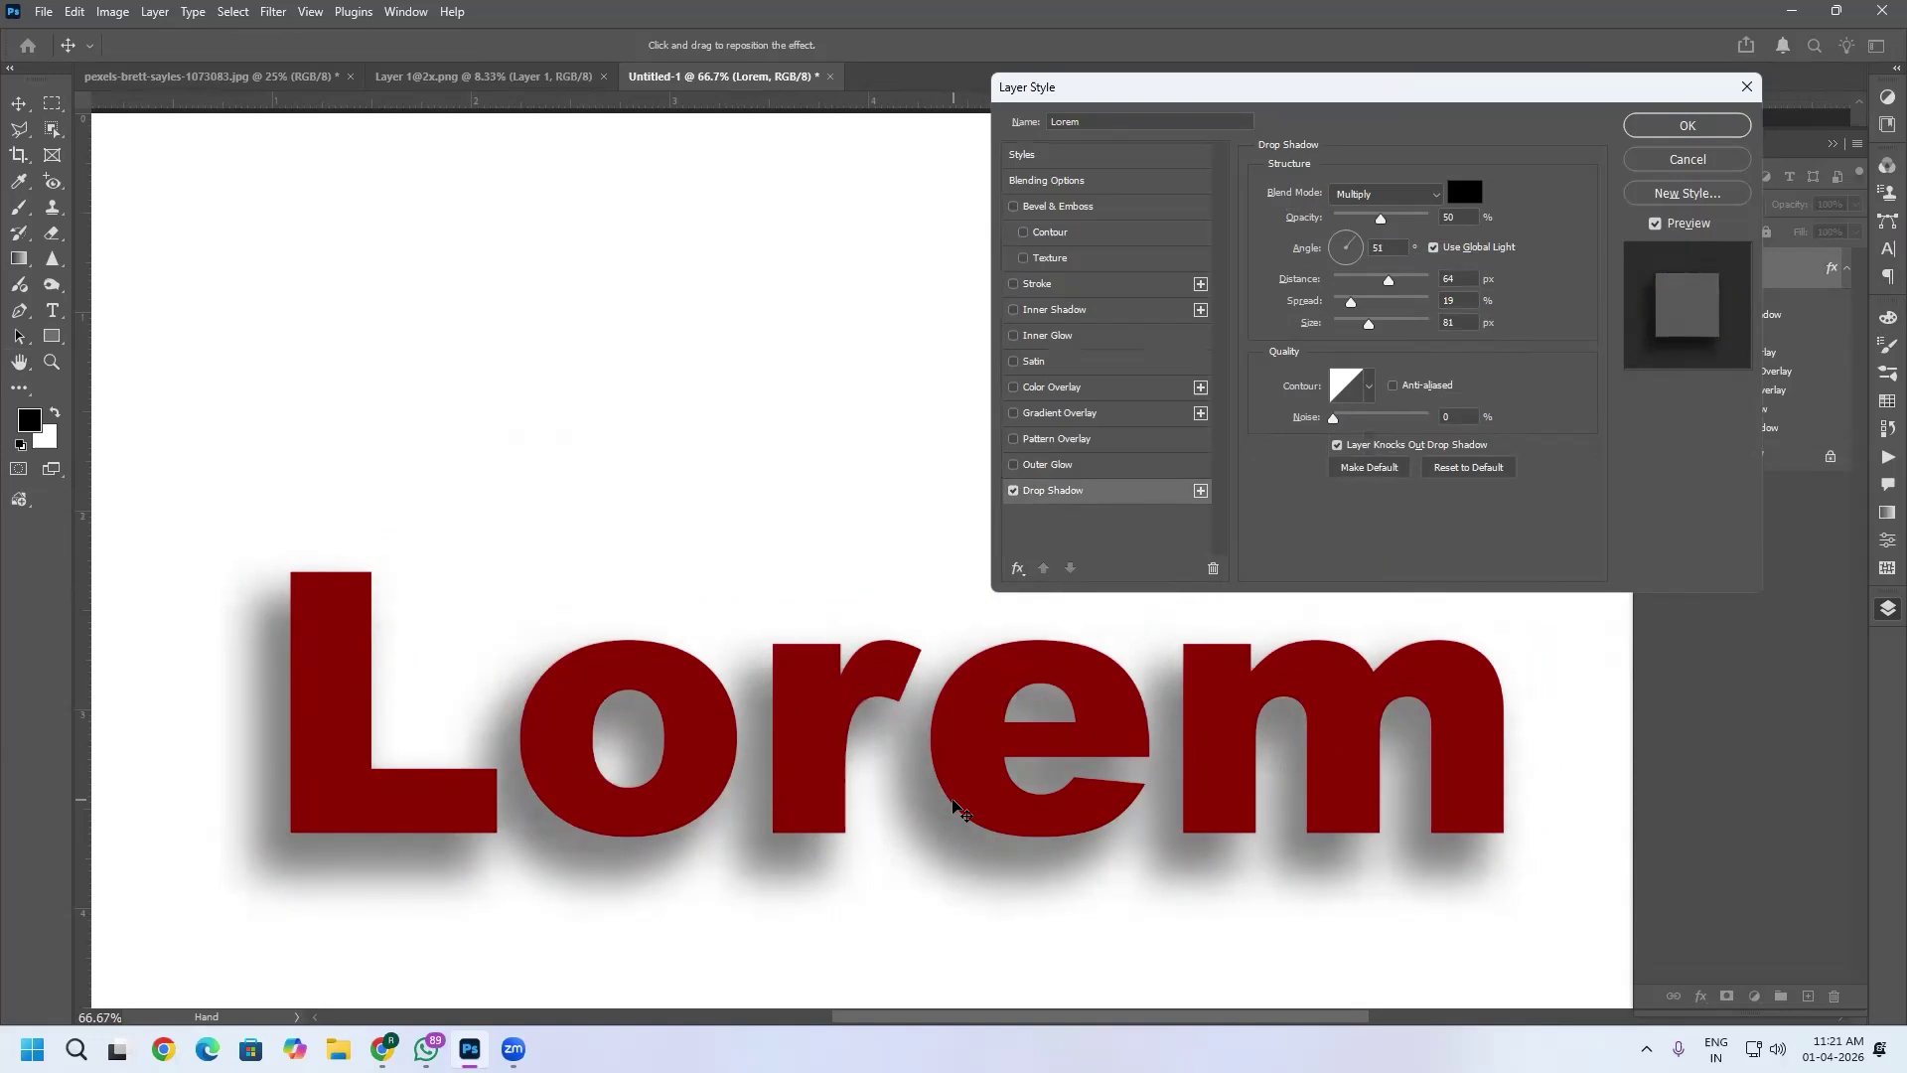
pyautogui.press('alt')
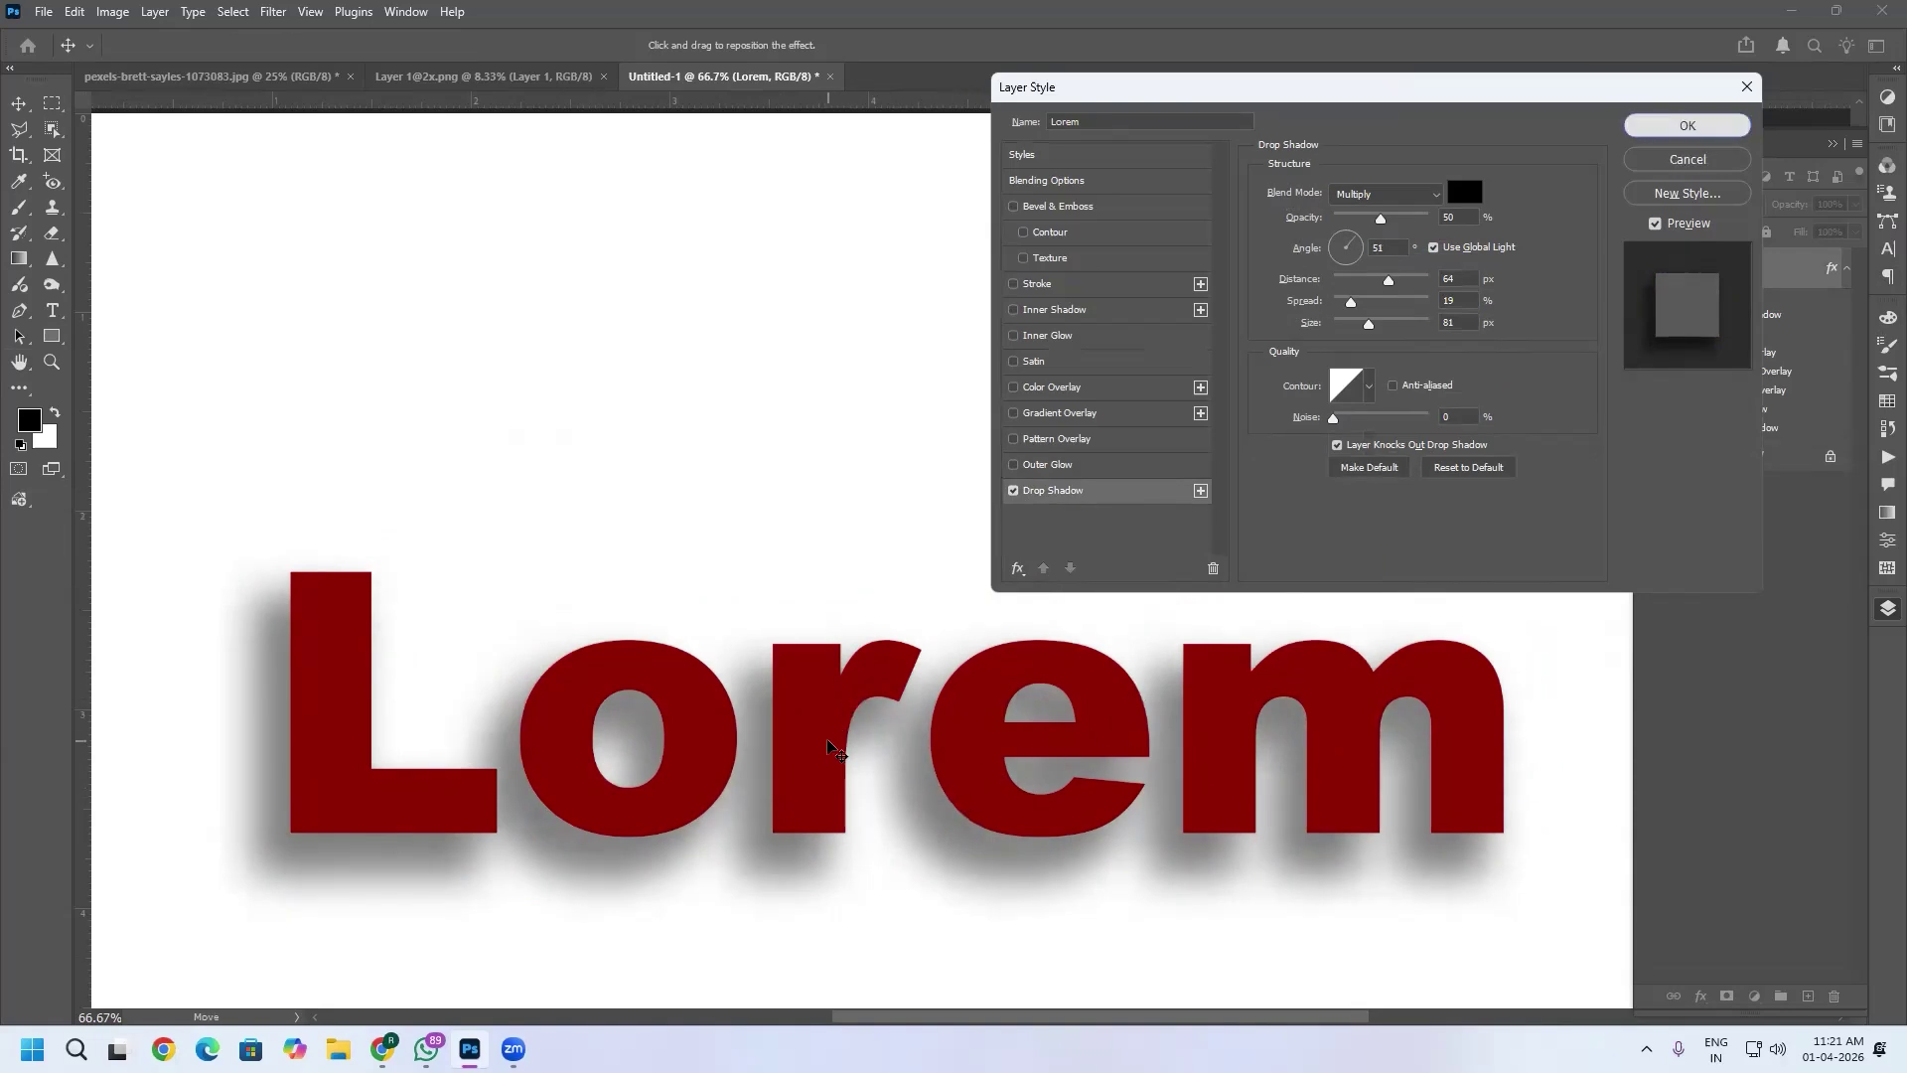
pyautogui.moveTo(321, 863); pyautogui.dragTo(286, 846)
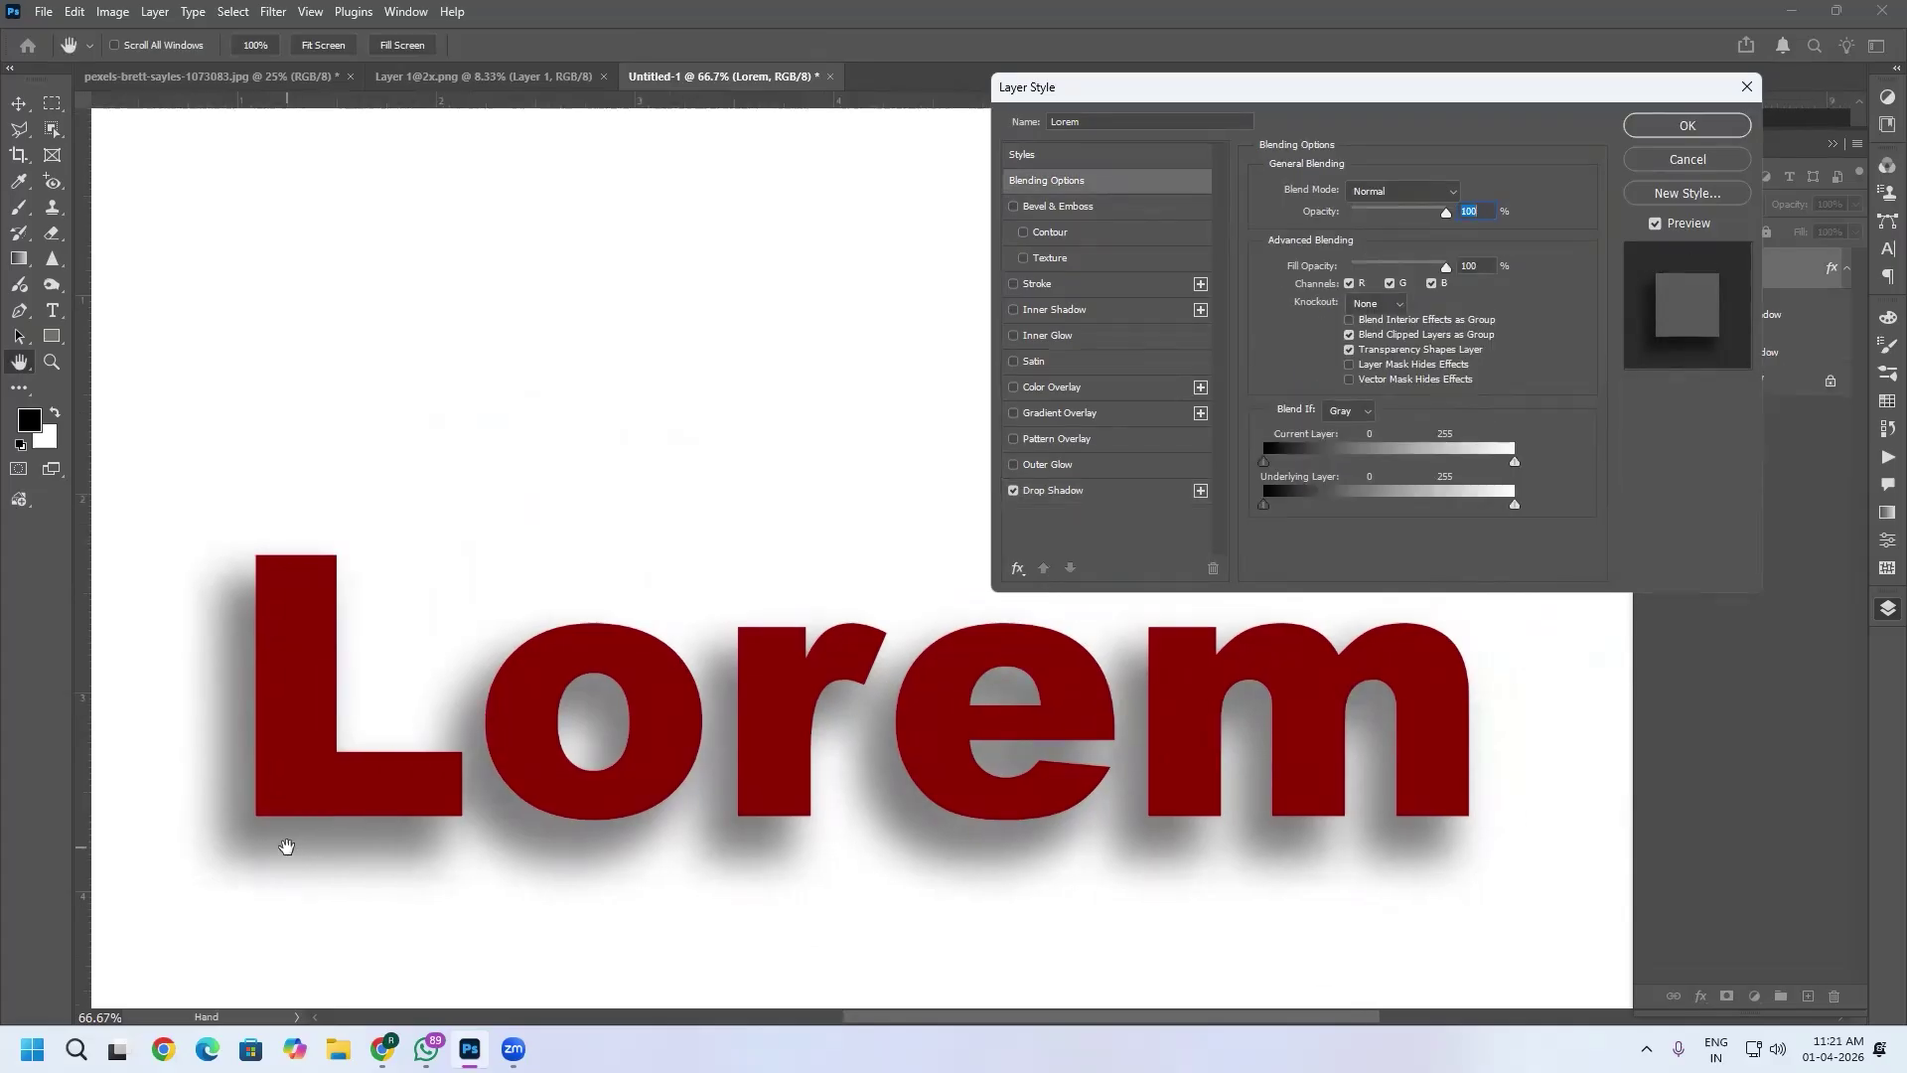
pyautogui.click(1056, 492)
# Set the drop shadow's opacity to 43%, distance to 37 px, spread to 40% and size to 51 px.
pyautogui.moveTo(1383, 219); pyautogui.dragTo(1345, 323)
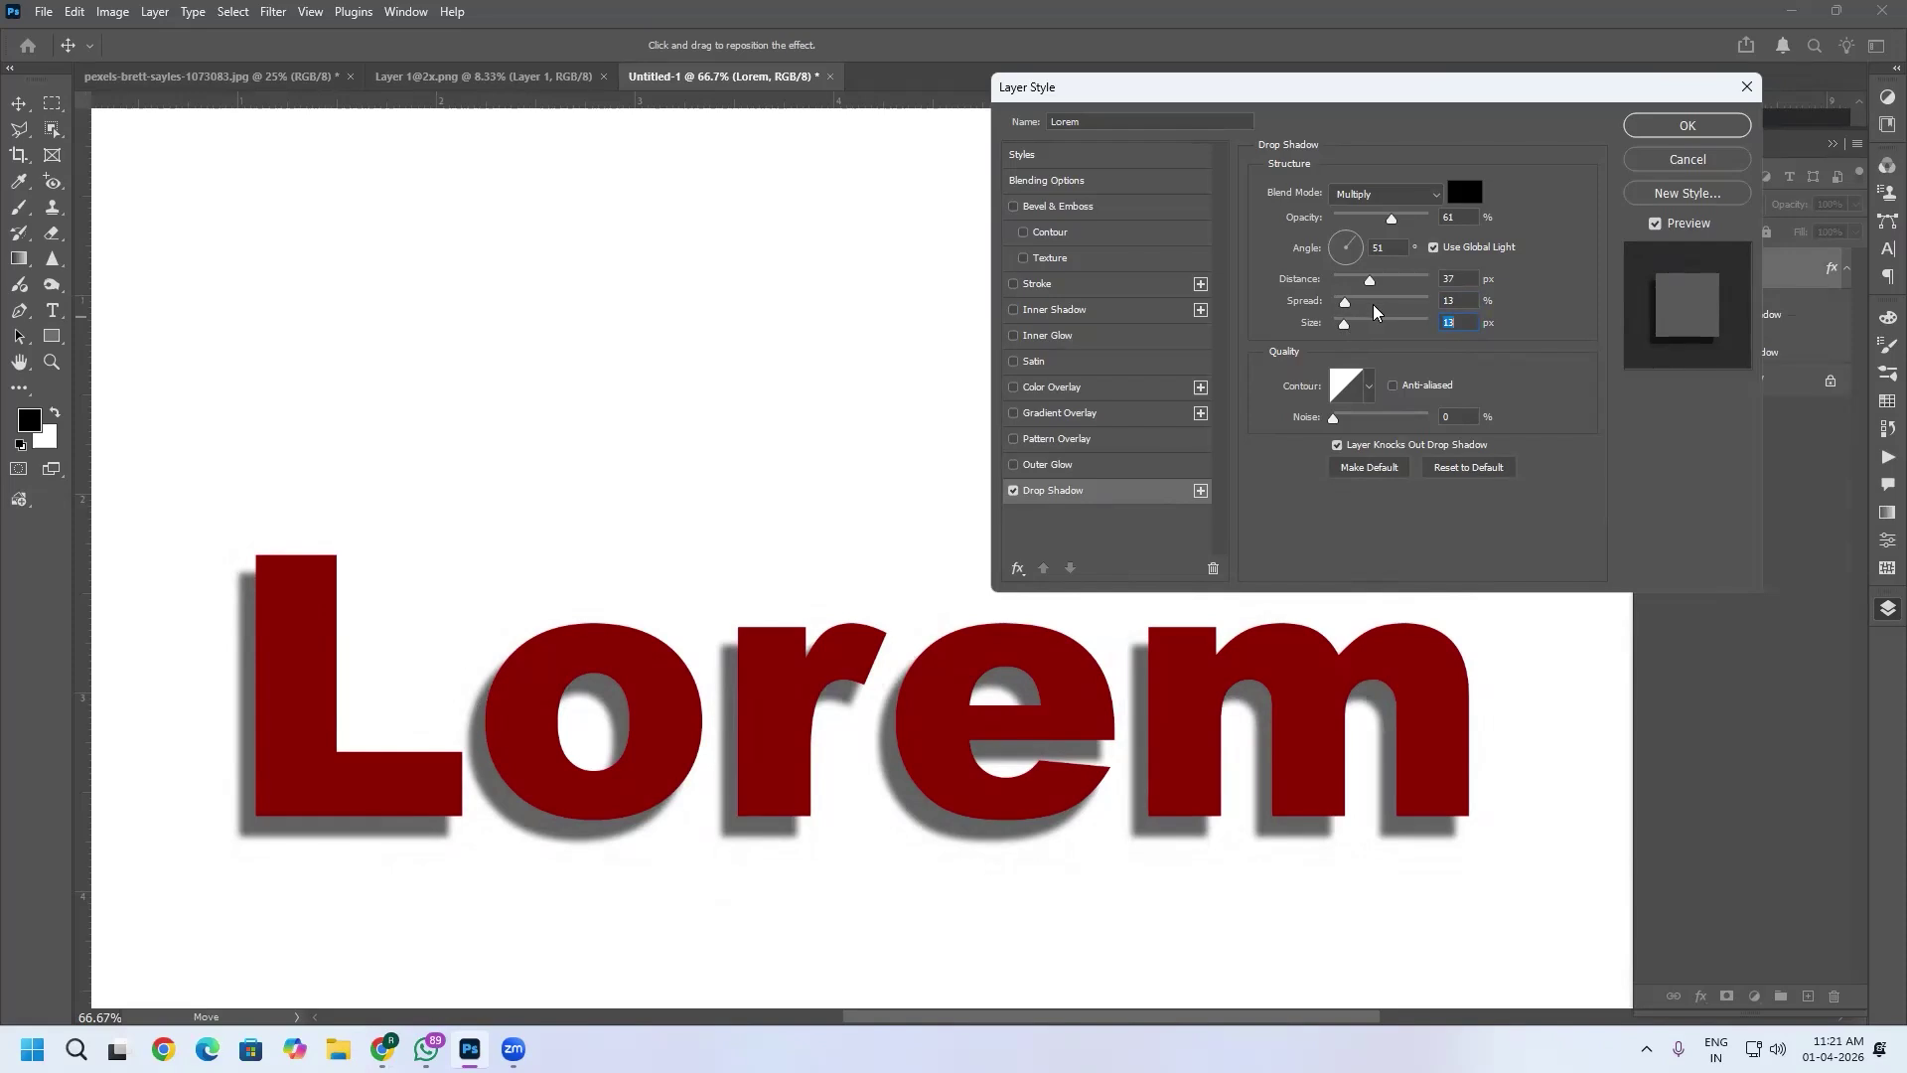
pyautogui.moveTo(1345, 303)
pyautogui.mouseDown()
pyautogui.moveTo(1372, 306)
pyautogui.moveTo(1358, 338)
pyautogui.mouseUp()
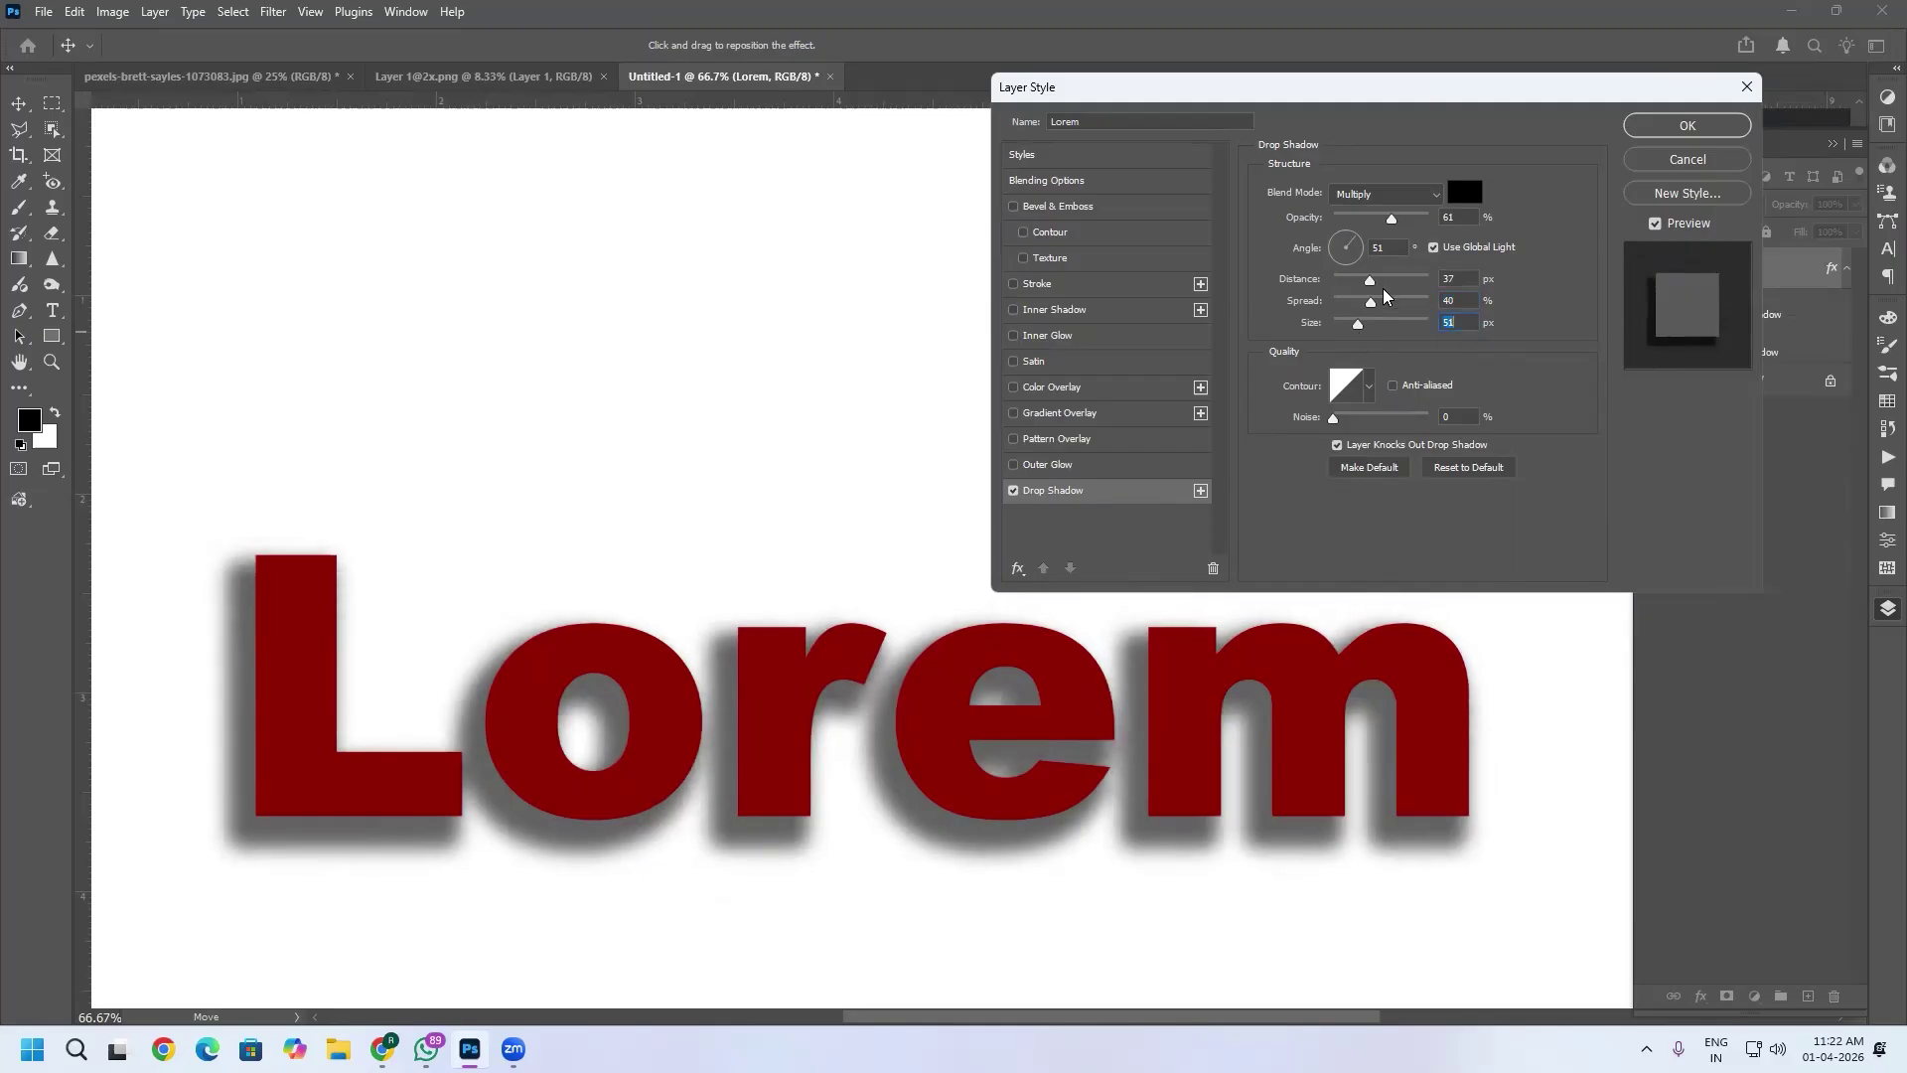
pyautogui.moveTo(1390, 218); pyautogui.dragTo(1376, 223)
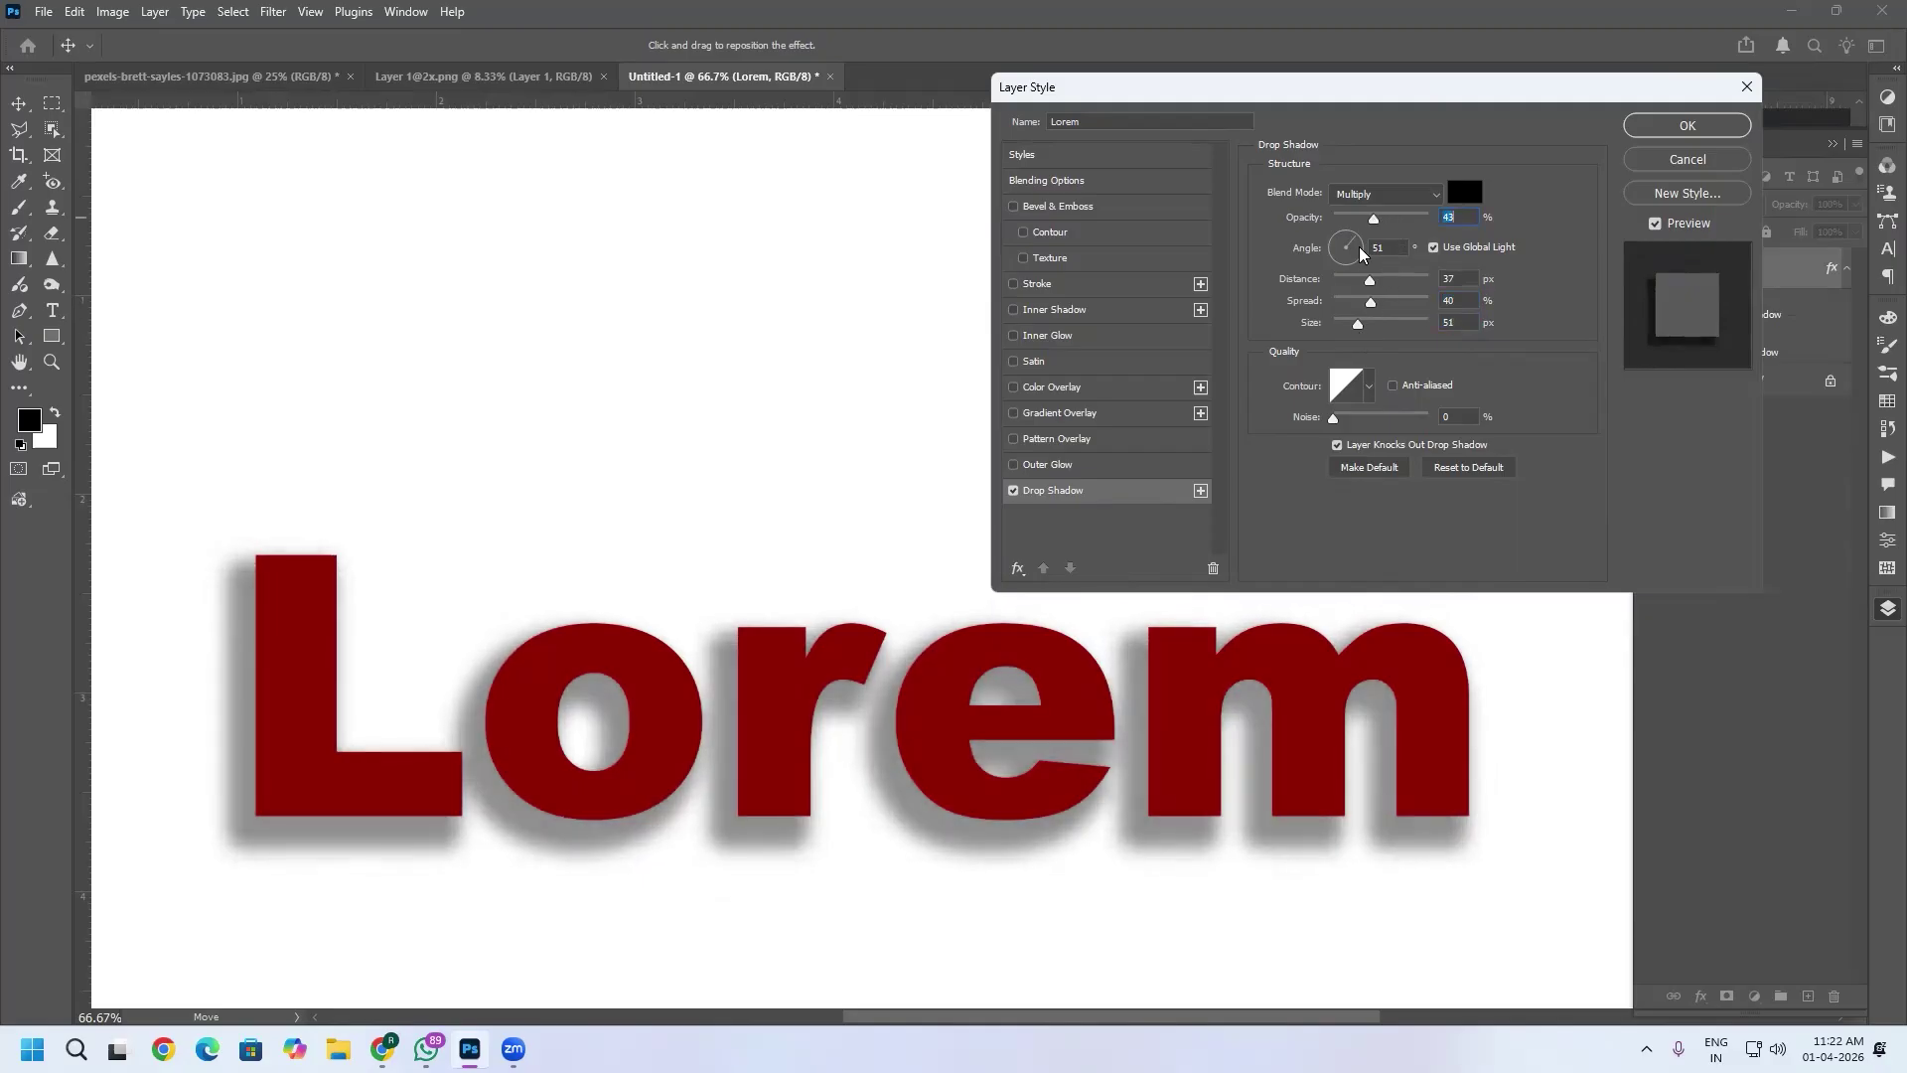
# Choose a jagged multi-peak contour for the drop shadow, enable Bevel & Emboss, and apply the layer style to the Lorem text.
pyautogui.click(1369, 387)
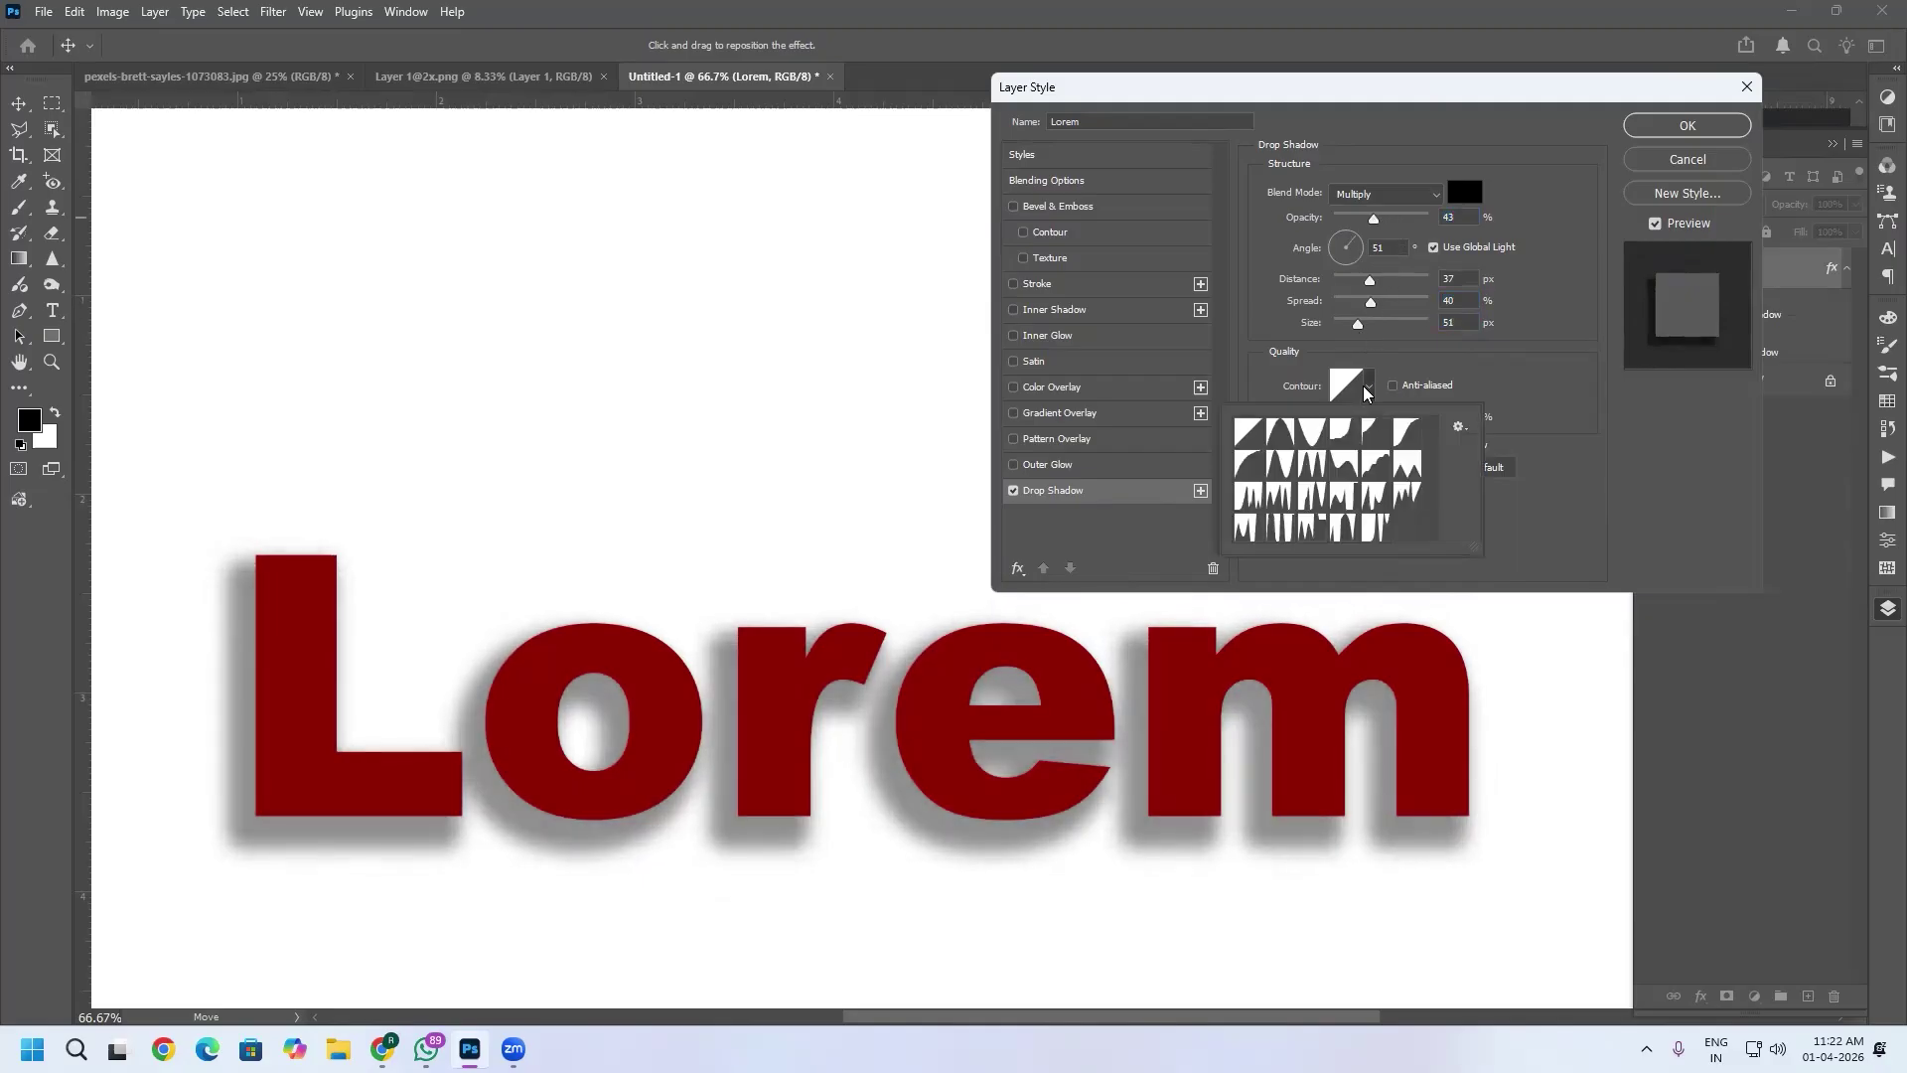
pyautogui.click(1343, 430)
pyautogui.click(1341, 496)
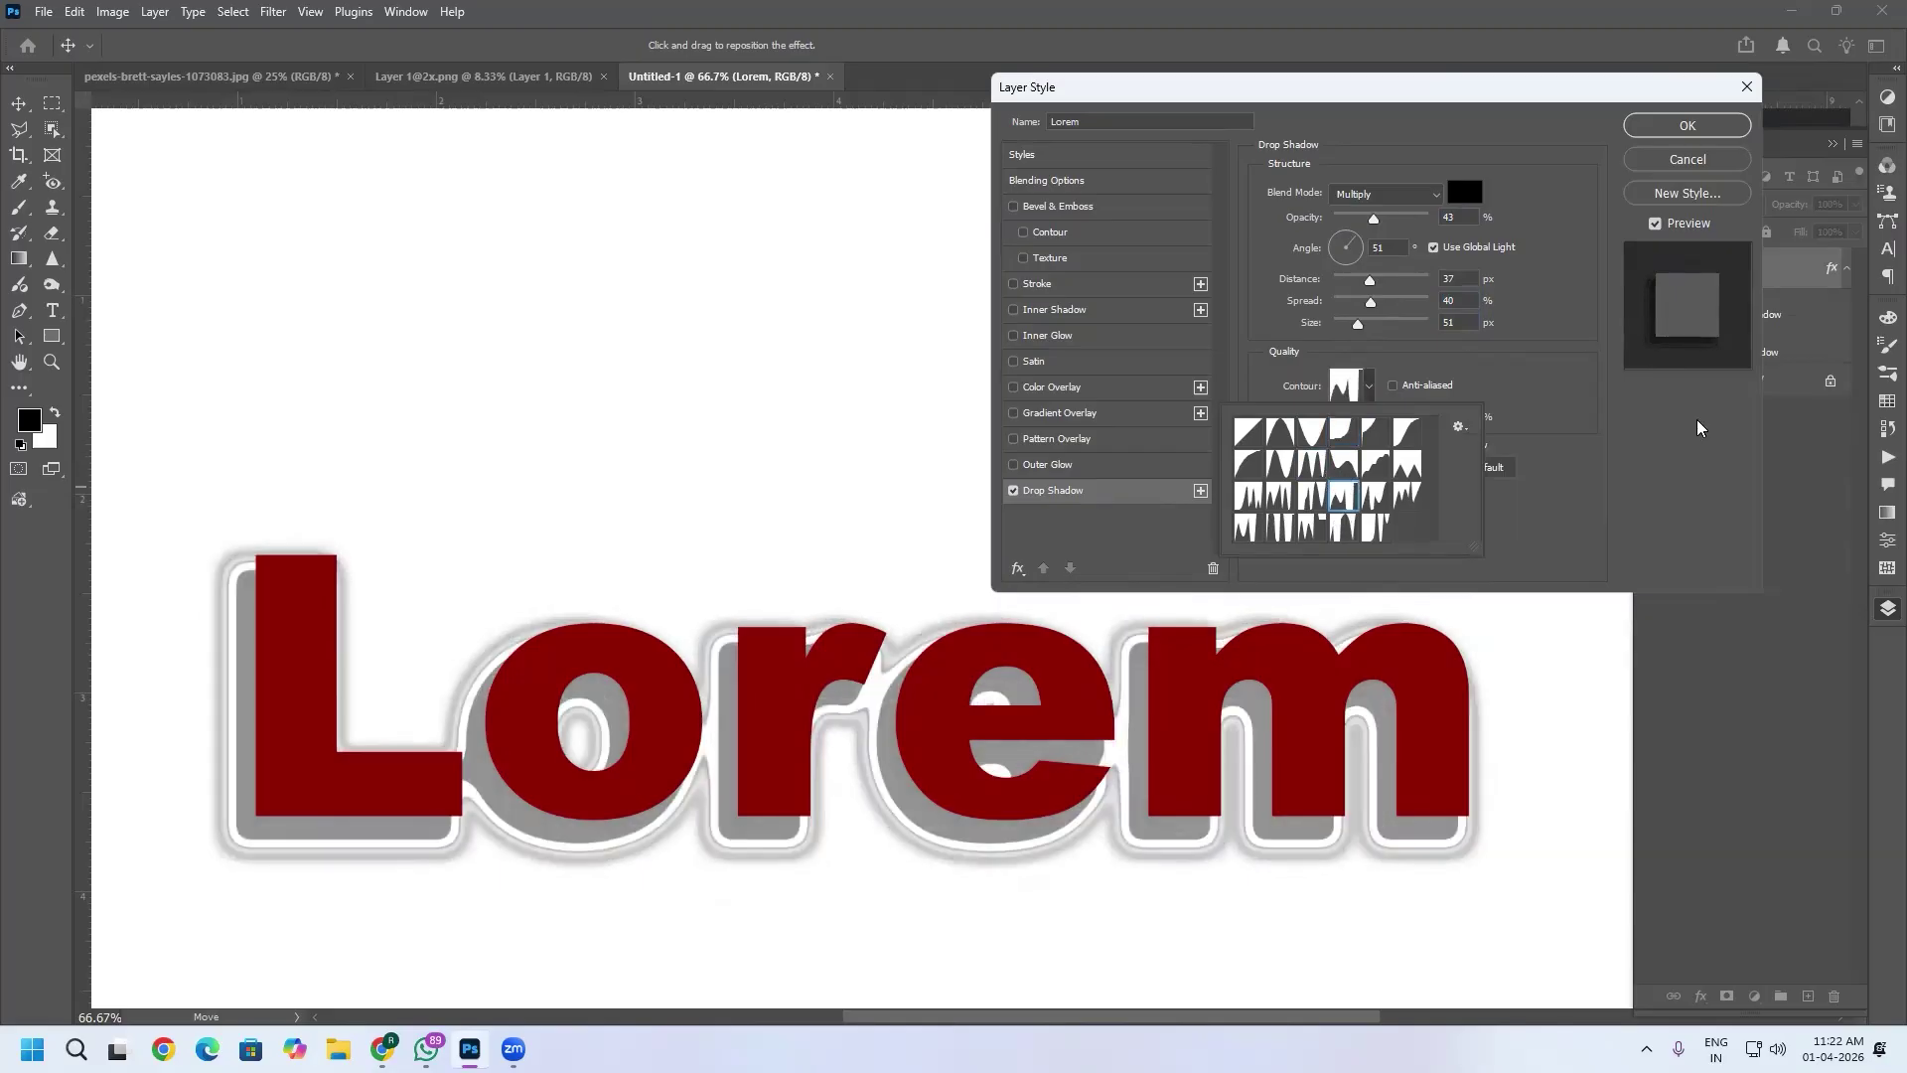
pyautogui.click(1557, 405)
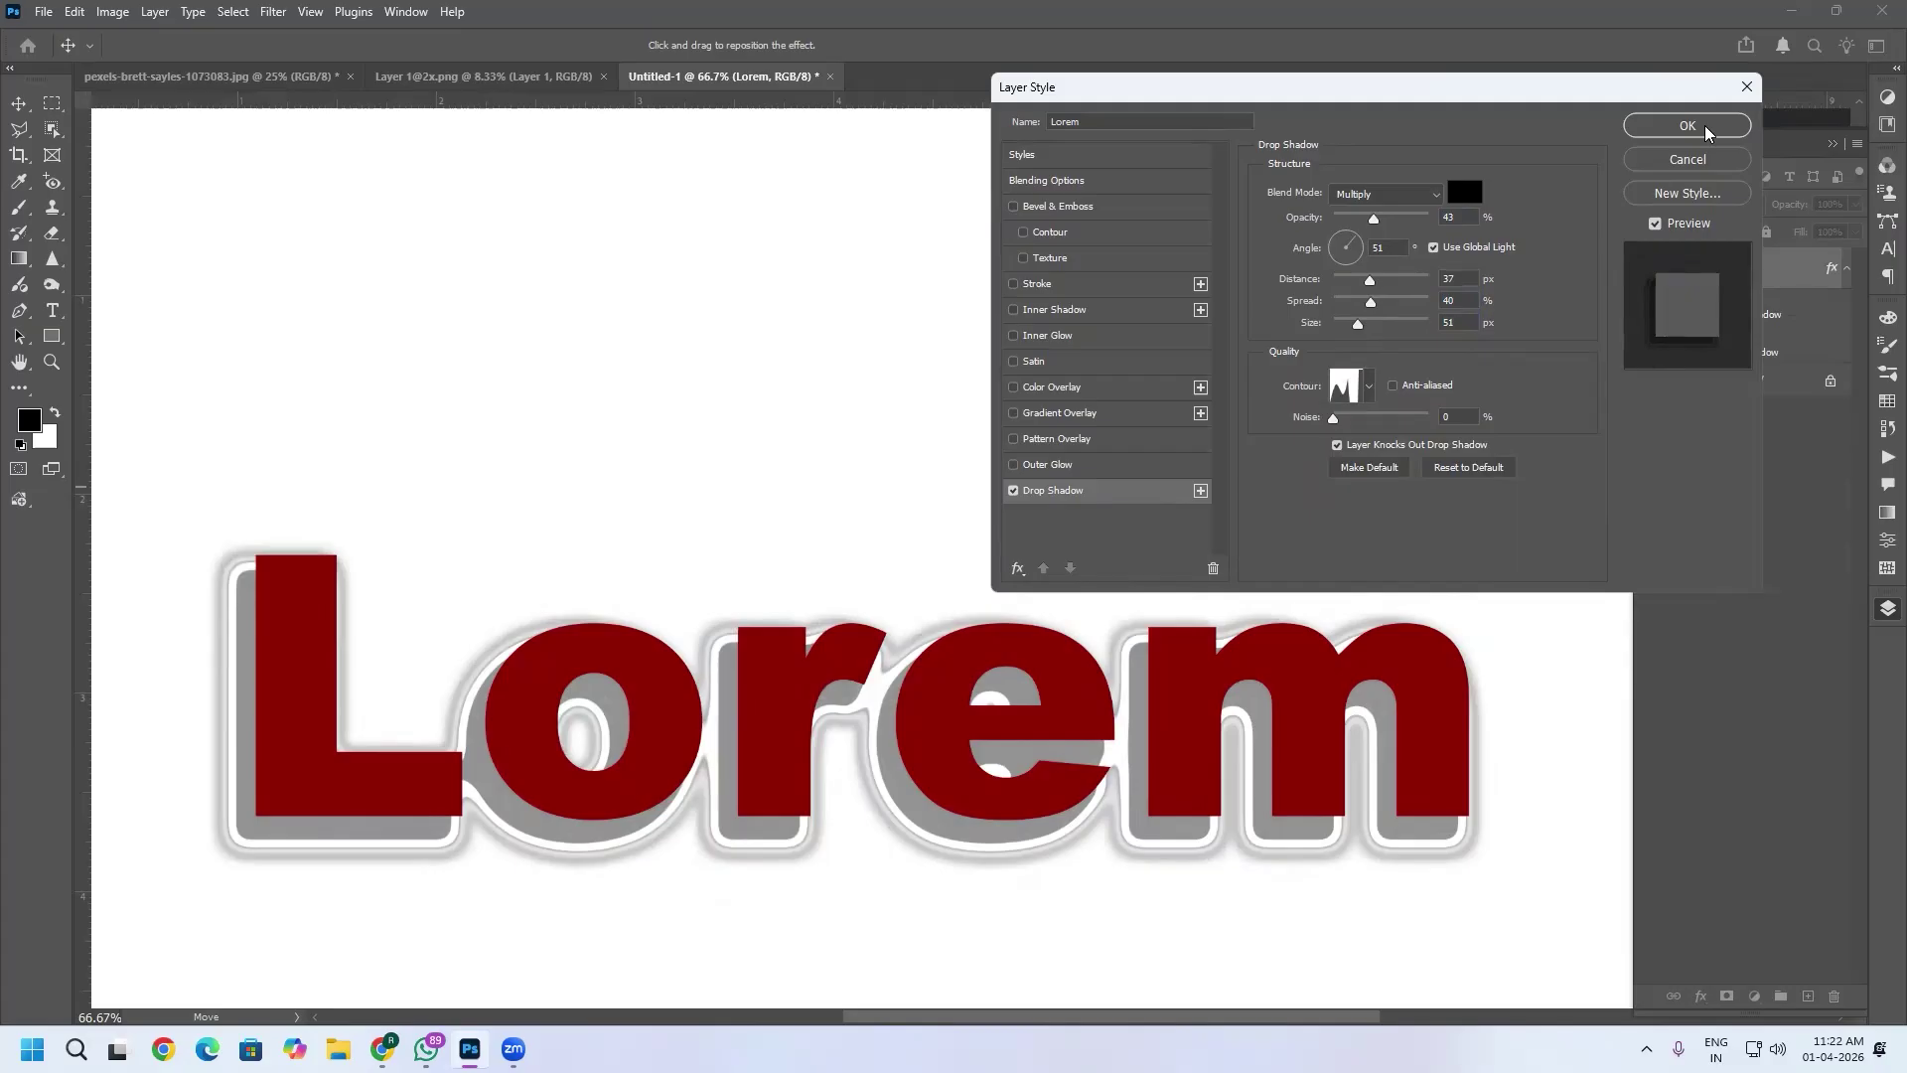
pyautogui.click(1014, 206)
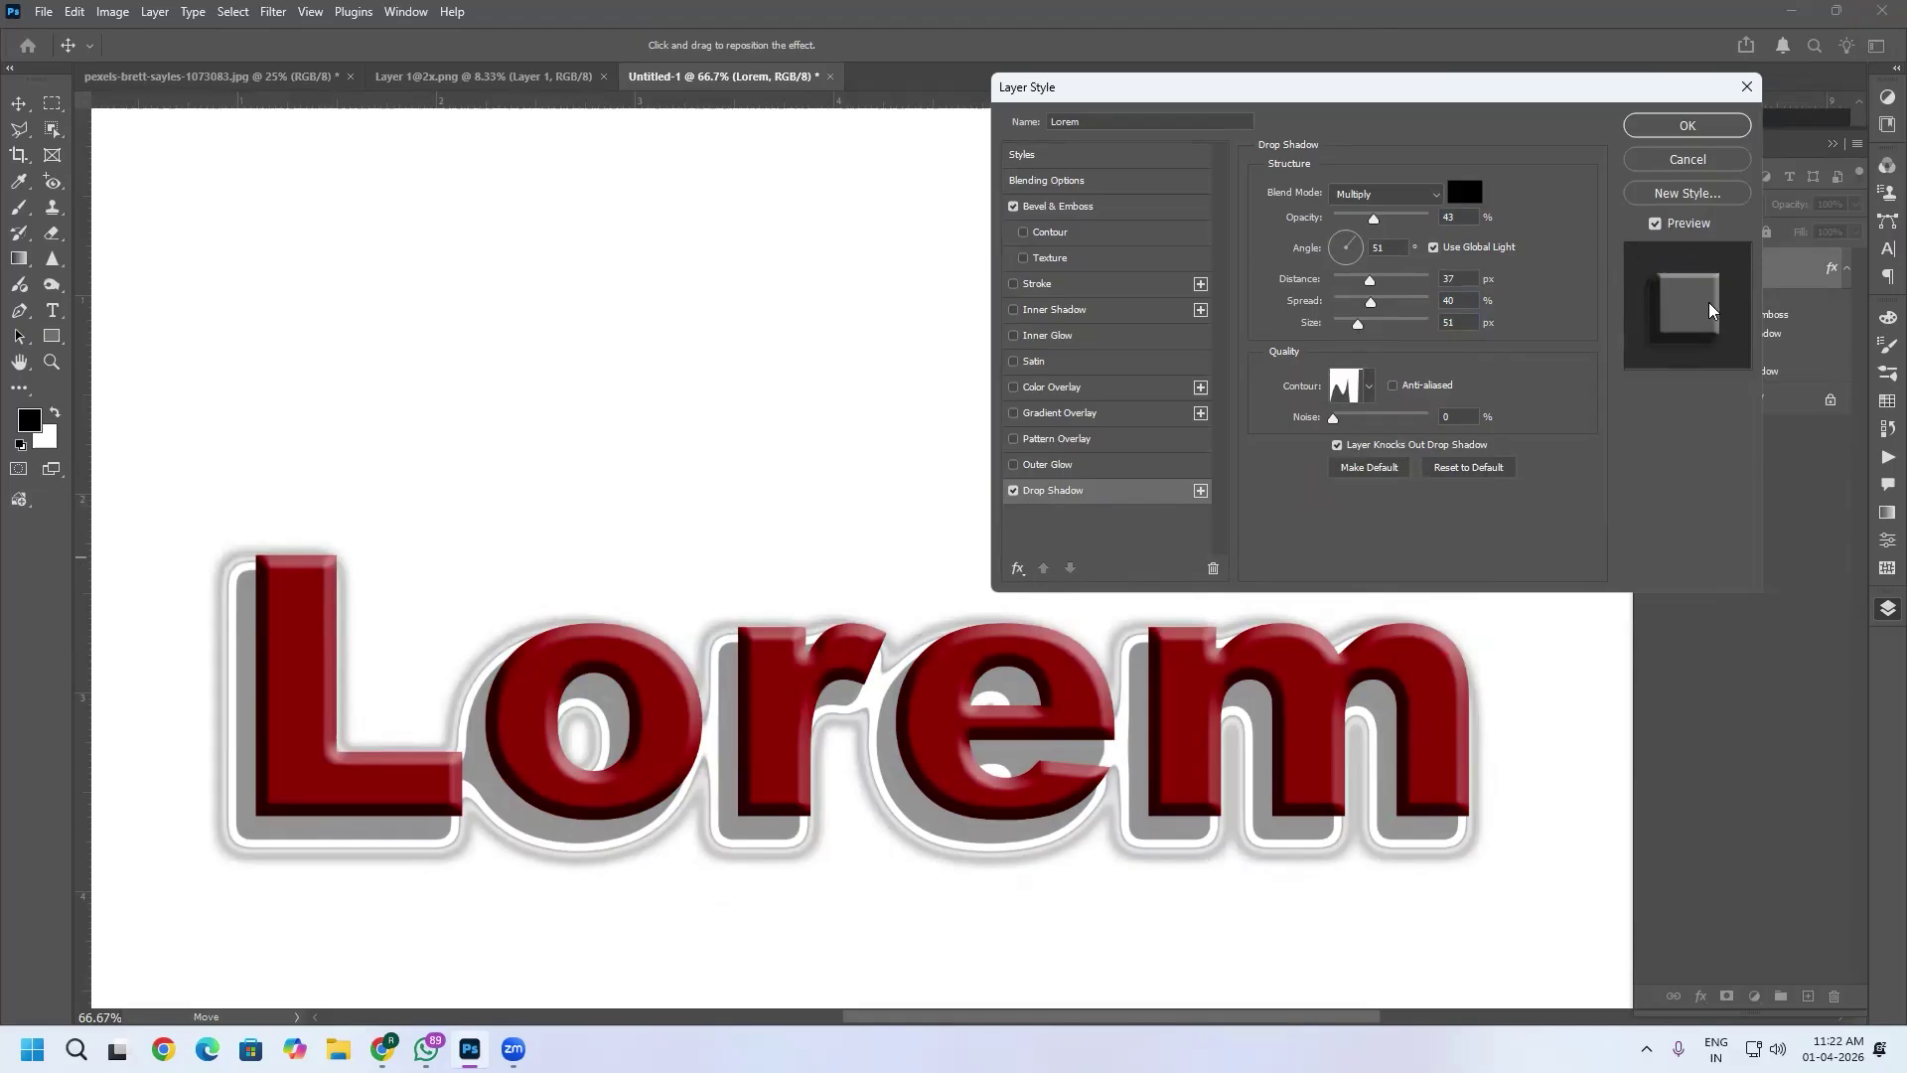
pyautogui.click(1687, 125)
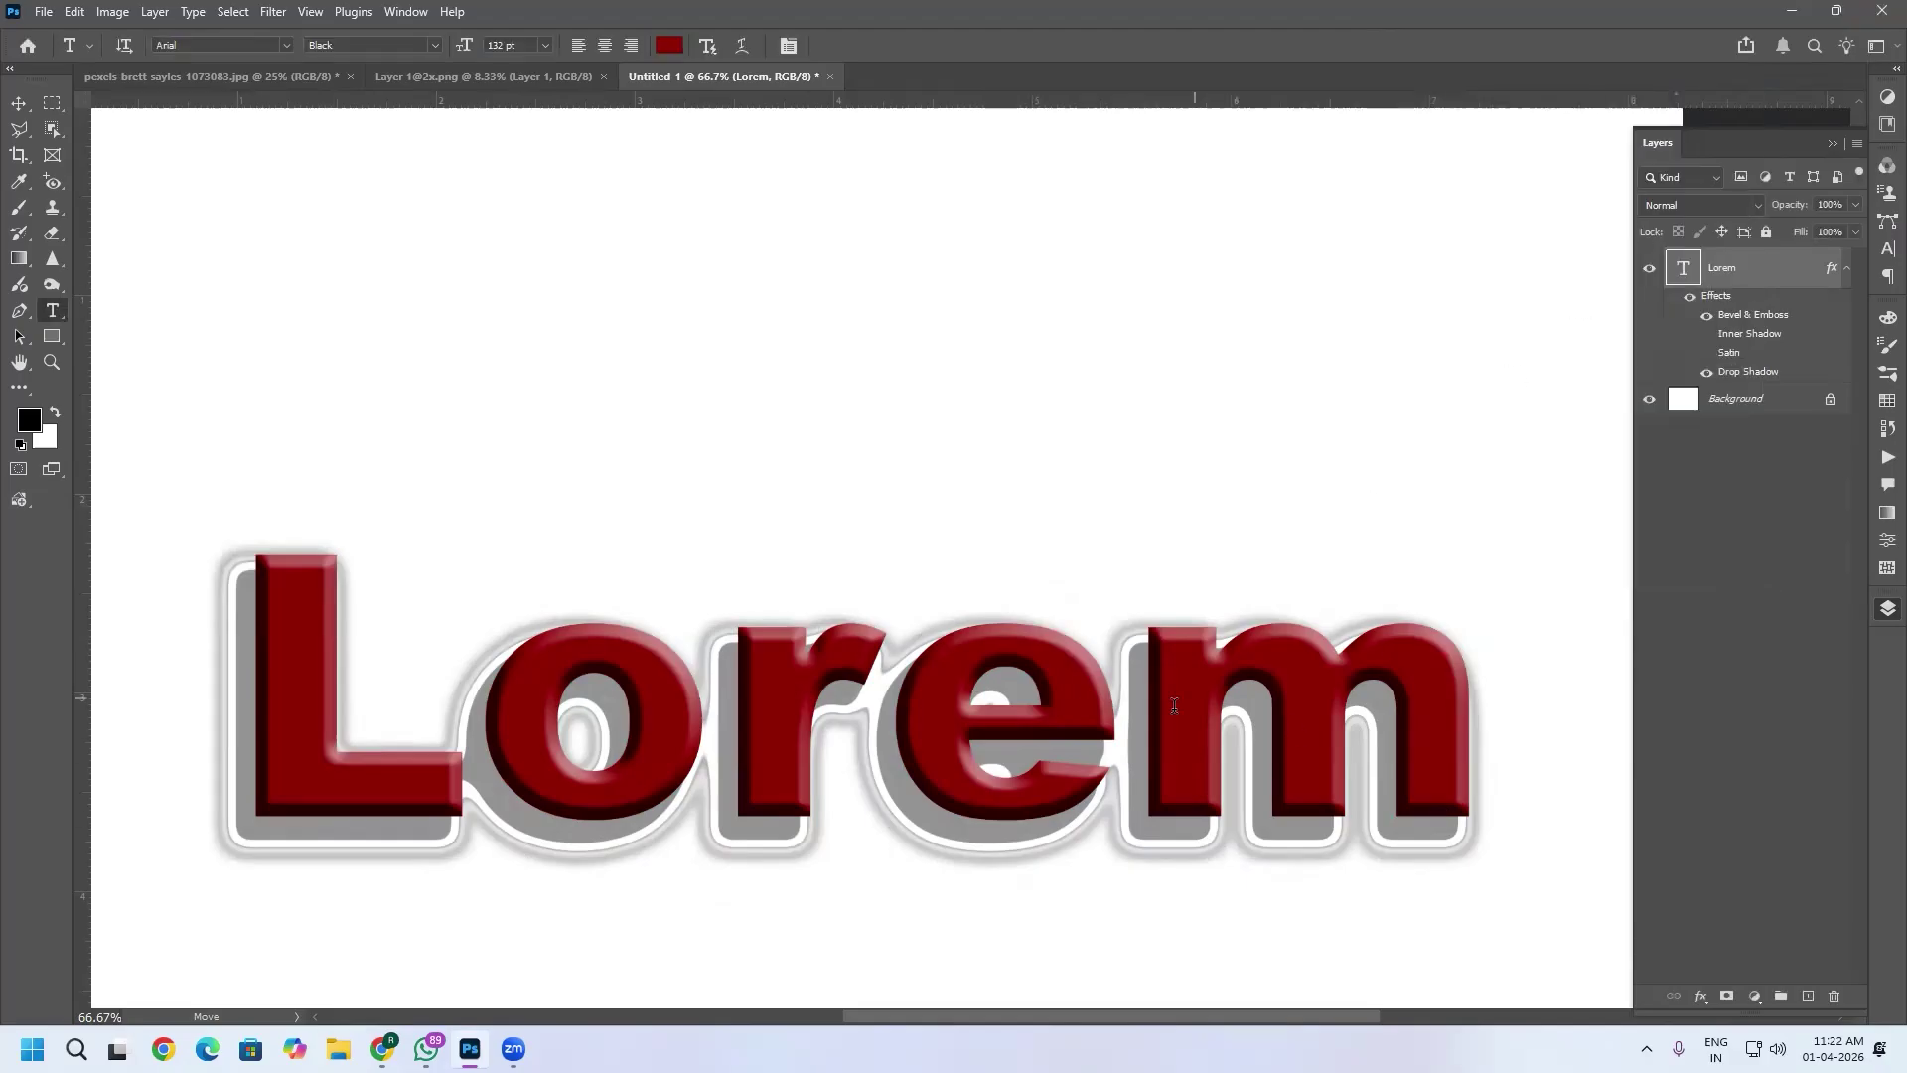
# Add a second text reading "MY DIGITAL GURU" in the empty area below the Lorem text.
pyautogui.scroll(-3, 1167, 601)
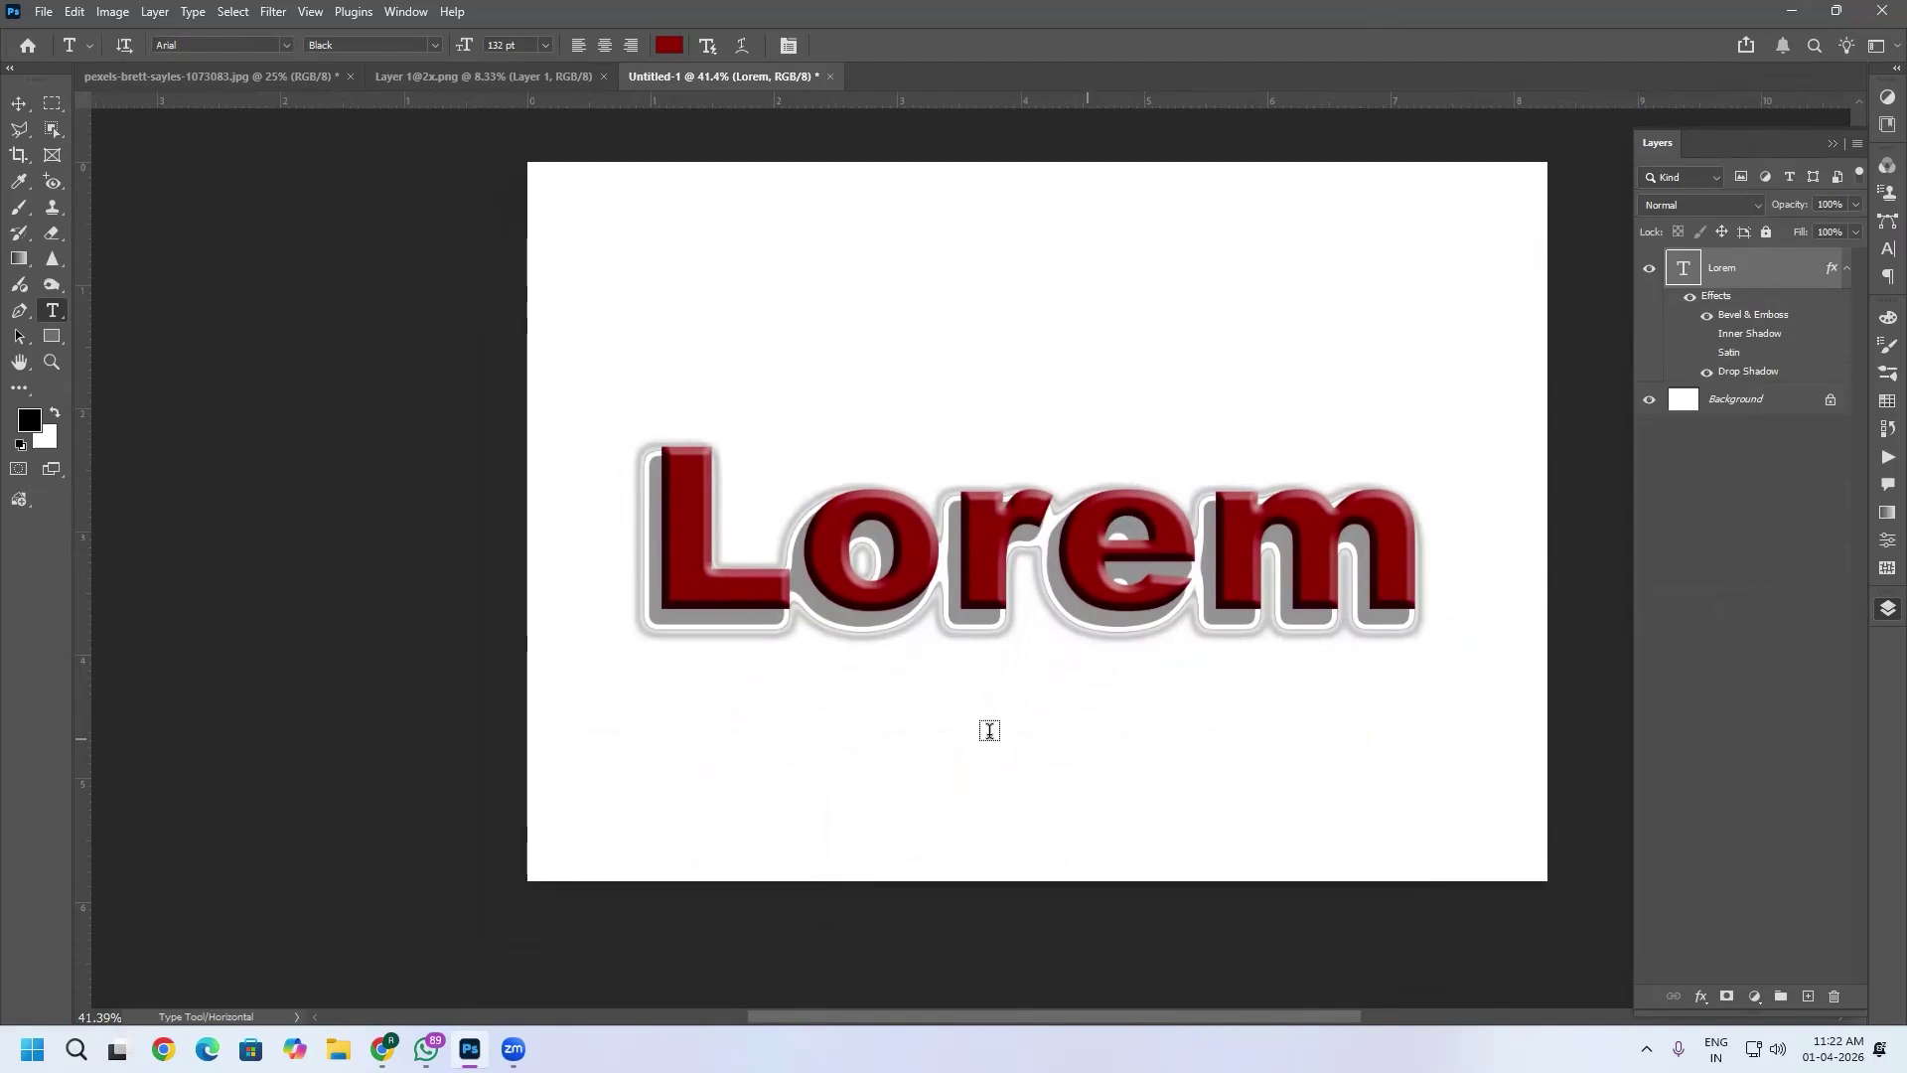
pyautogui.click(807, 783)
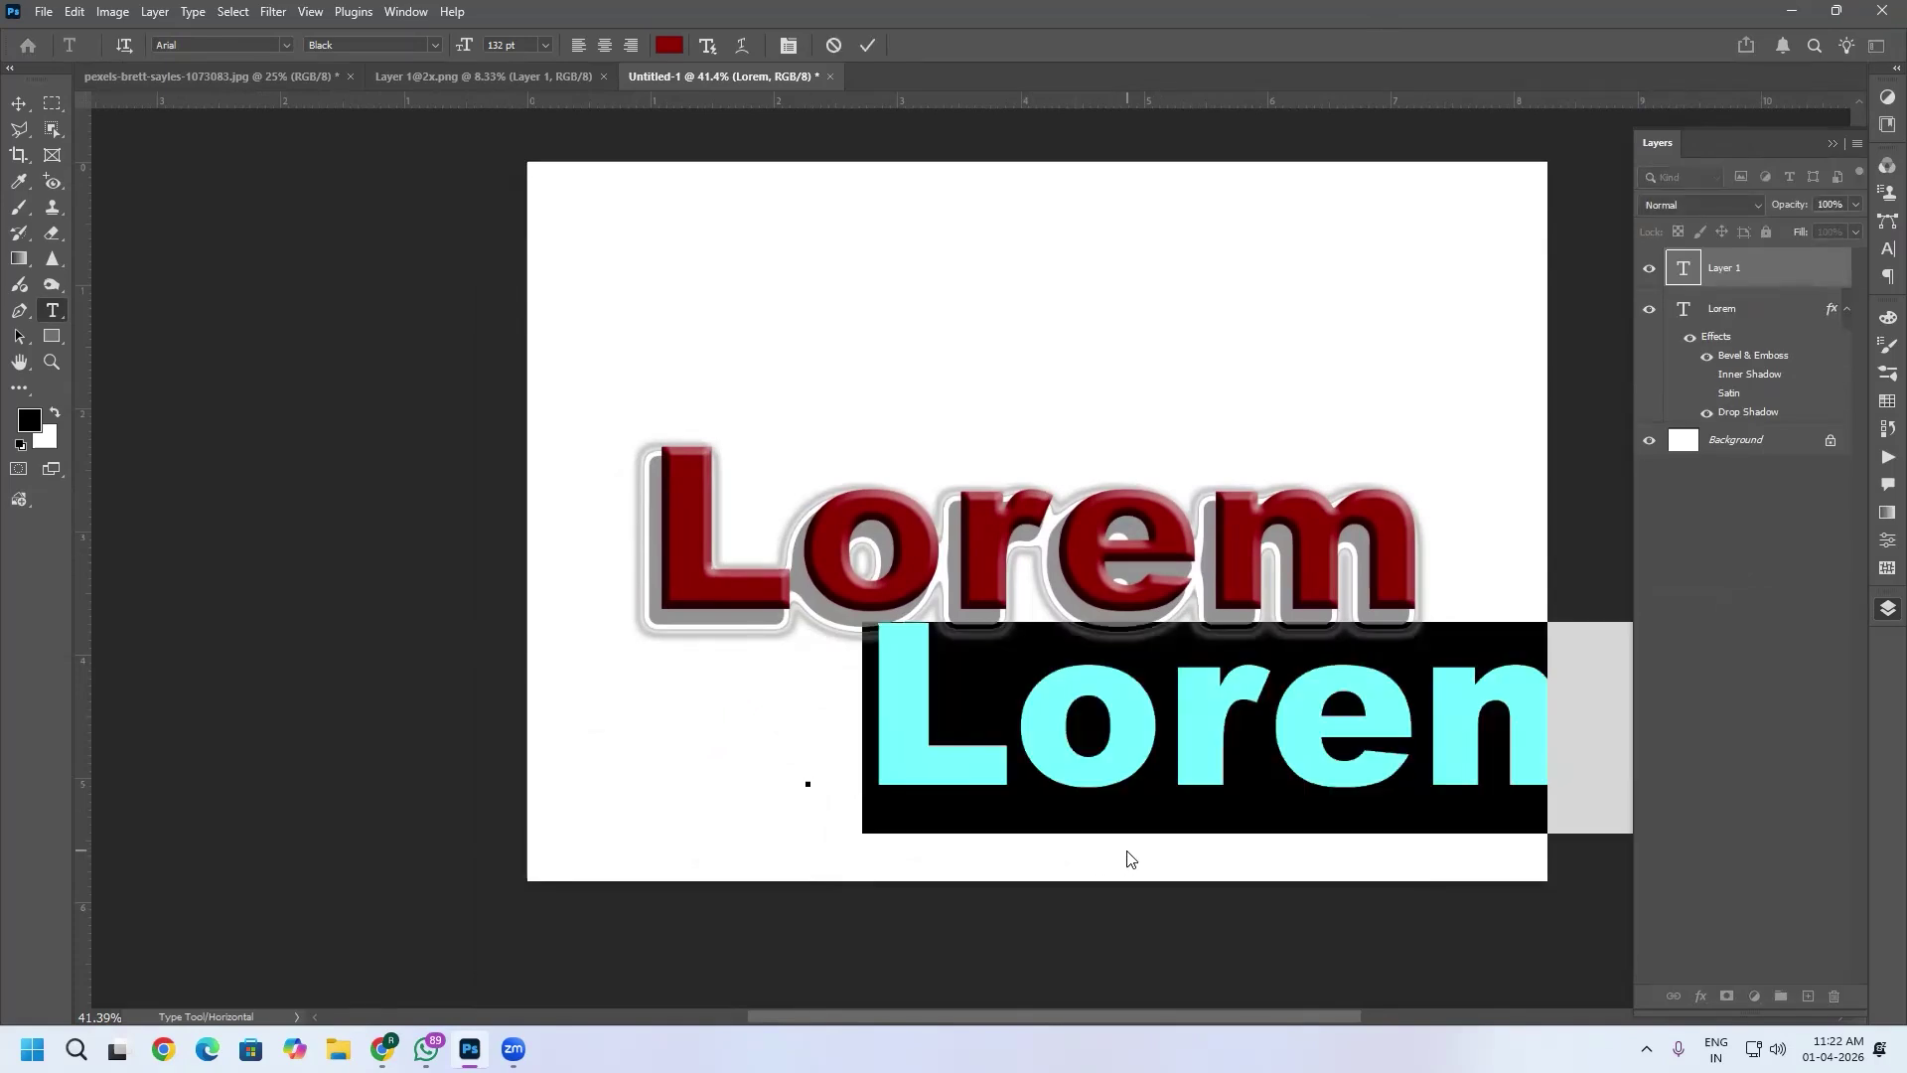
pyautogui.write('my')
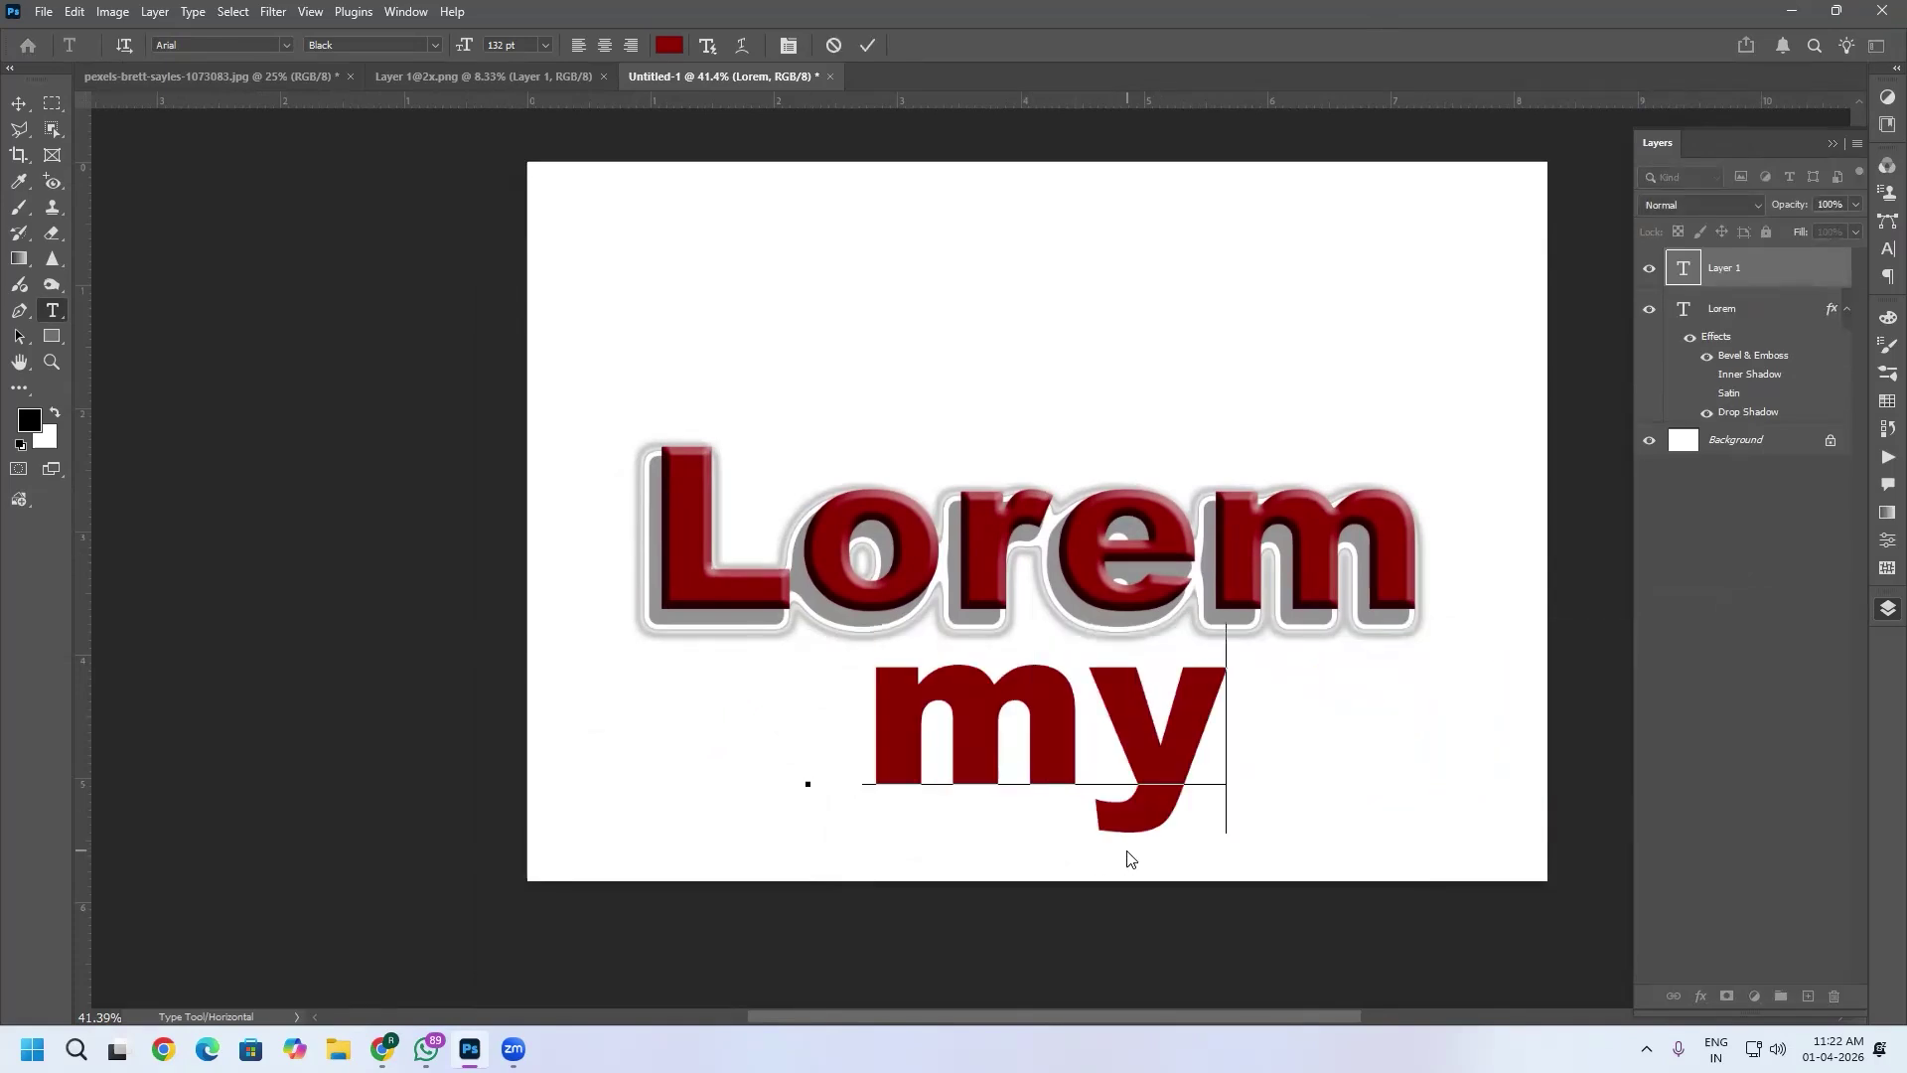
pyautogui.press('BackSpace')
pyautogui.press('BackSpace')
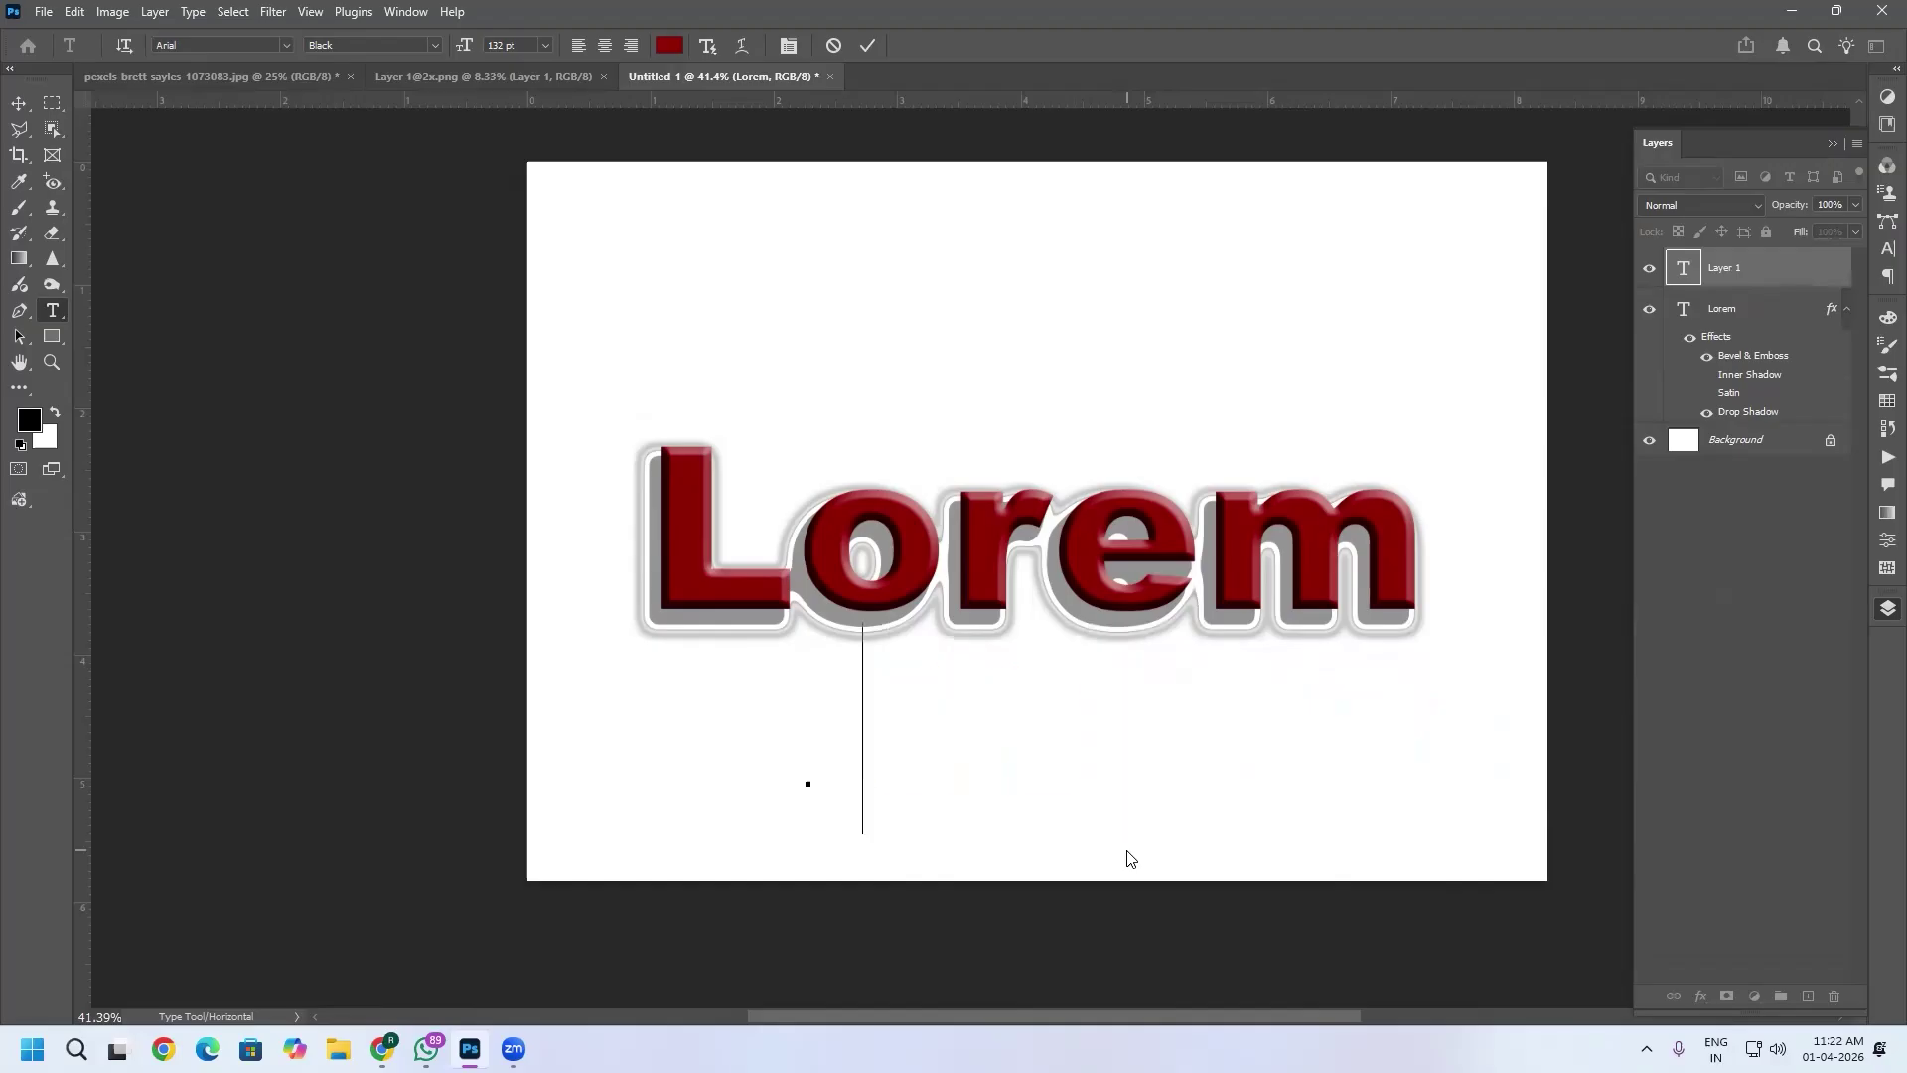
pyautogui.write('MY DI')
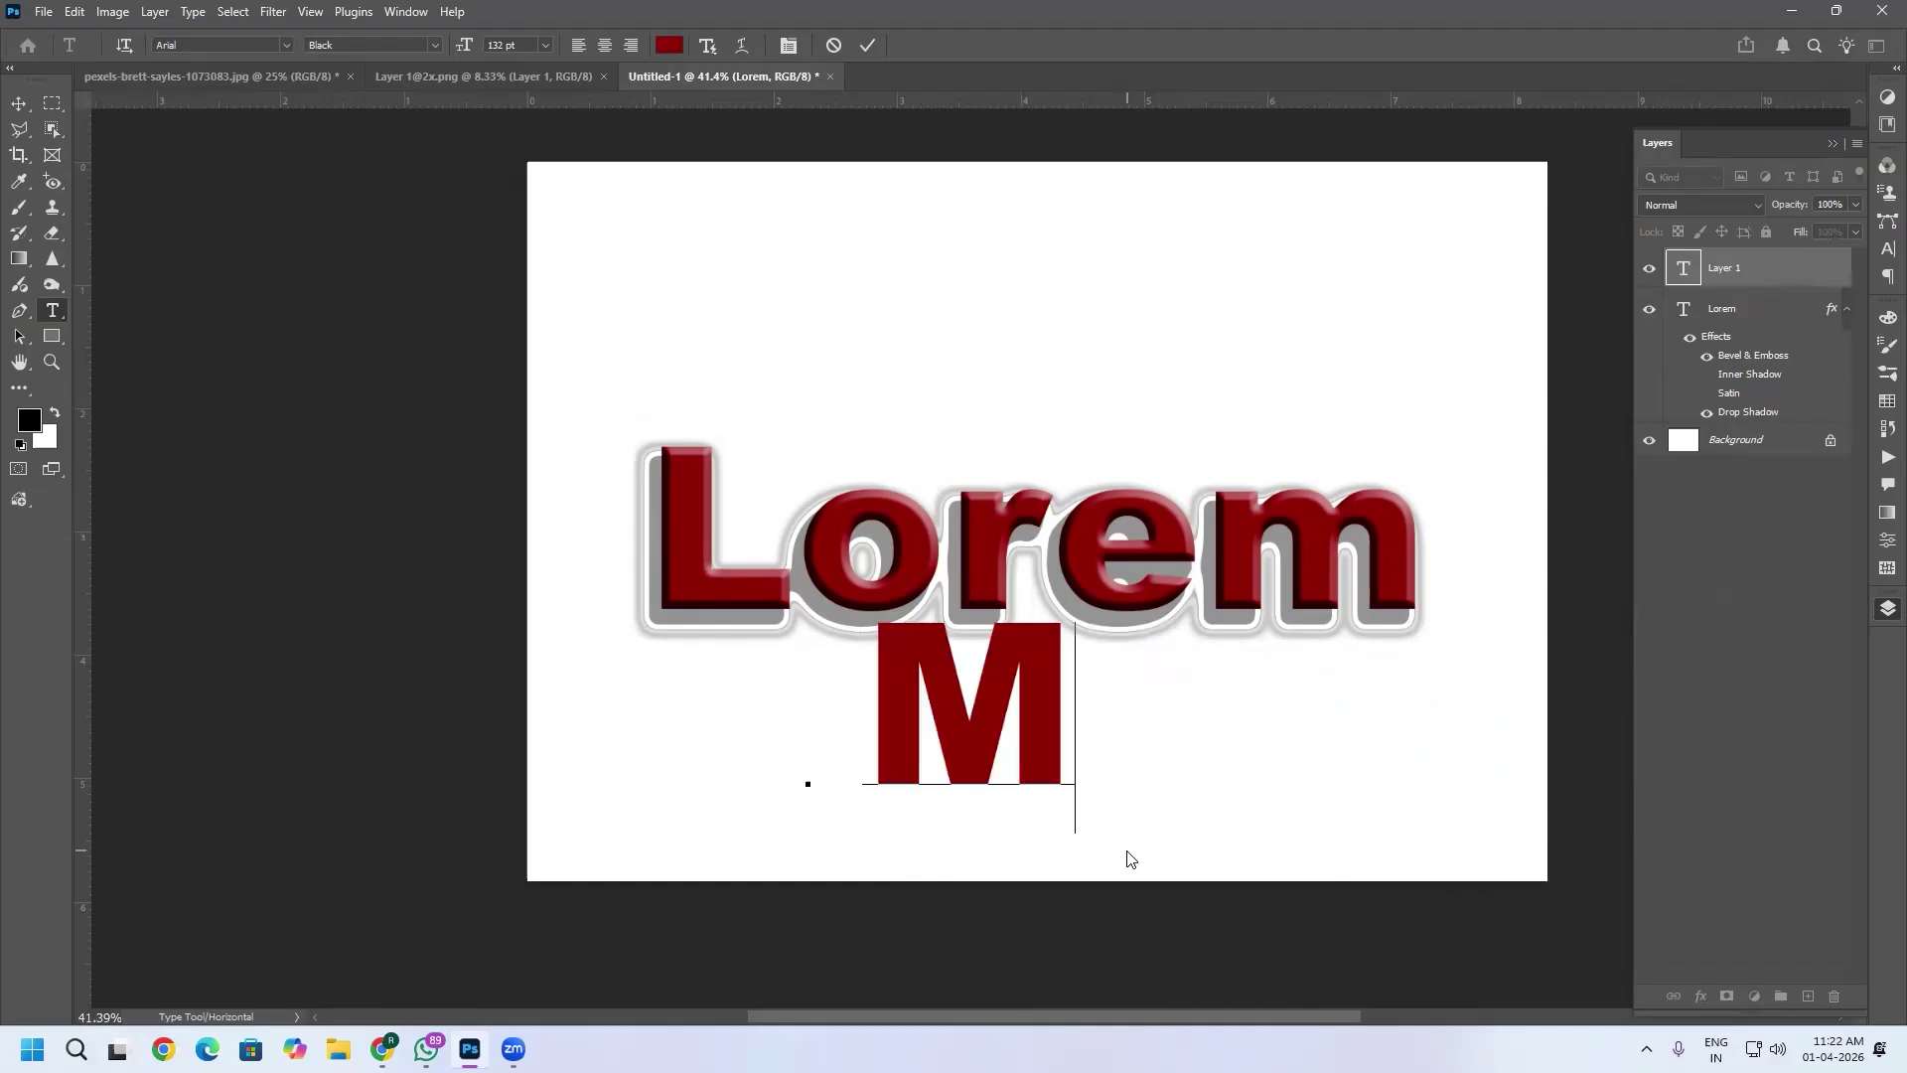
# Reduce the whole new text to 47 pt, position it on the canvas beneath Lorem and commit it.
pyautogui.hotkey('ctrl', 'a')
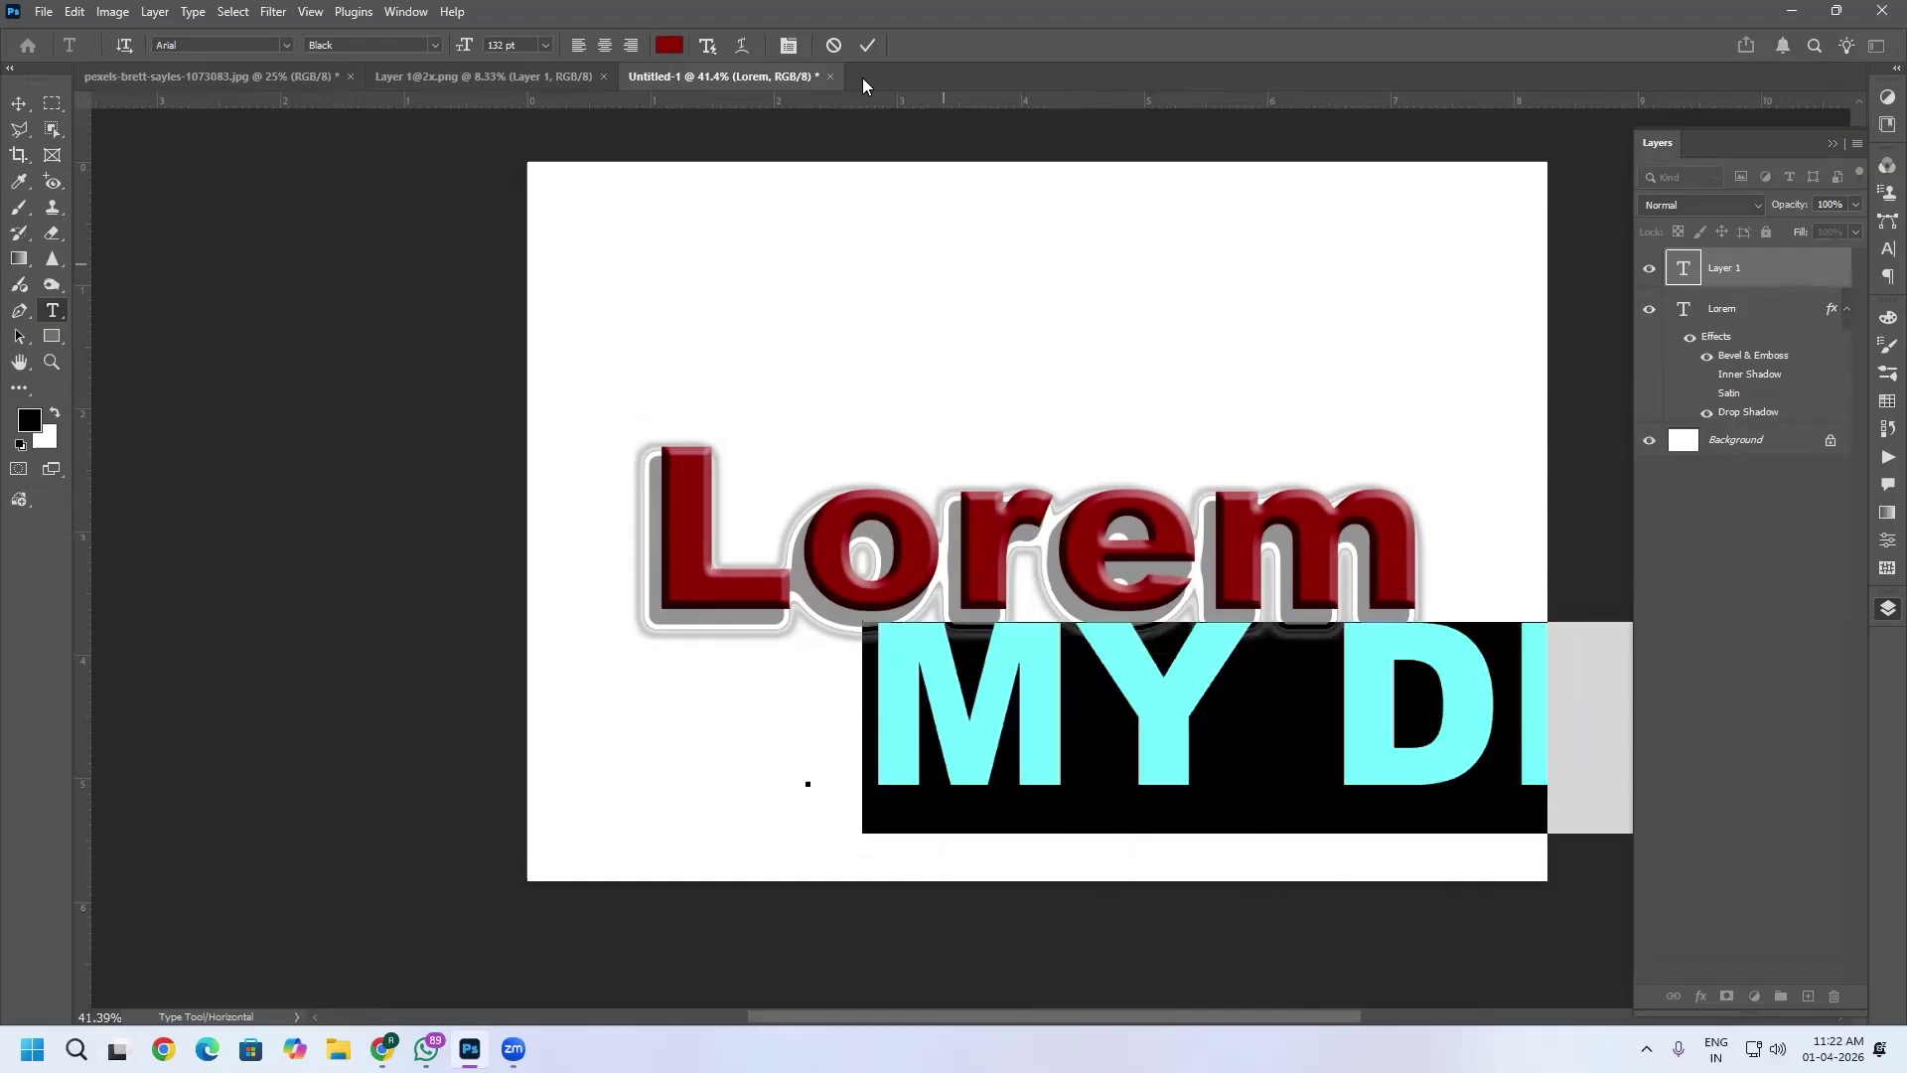
pyautogui.press('ctrl')
pyautogui.moveTo(464, 45); pyautogui.dragTo(380, 38)
pyautogui.moveTo(884, 842); pyautogui.dragTo(713, 842)
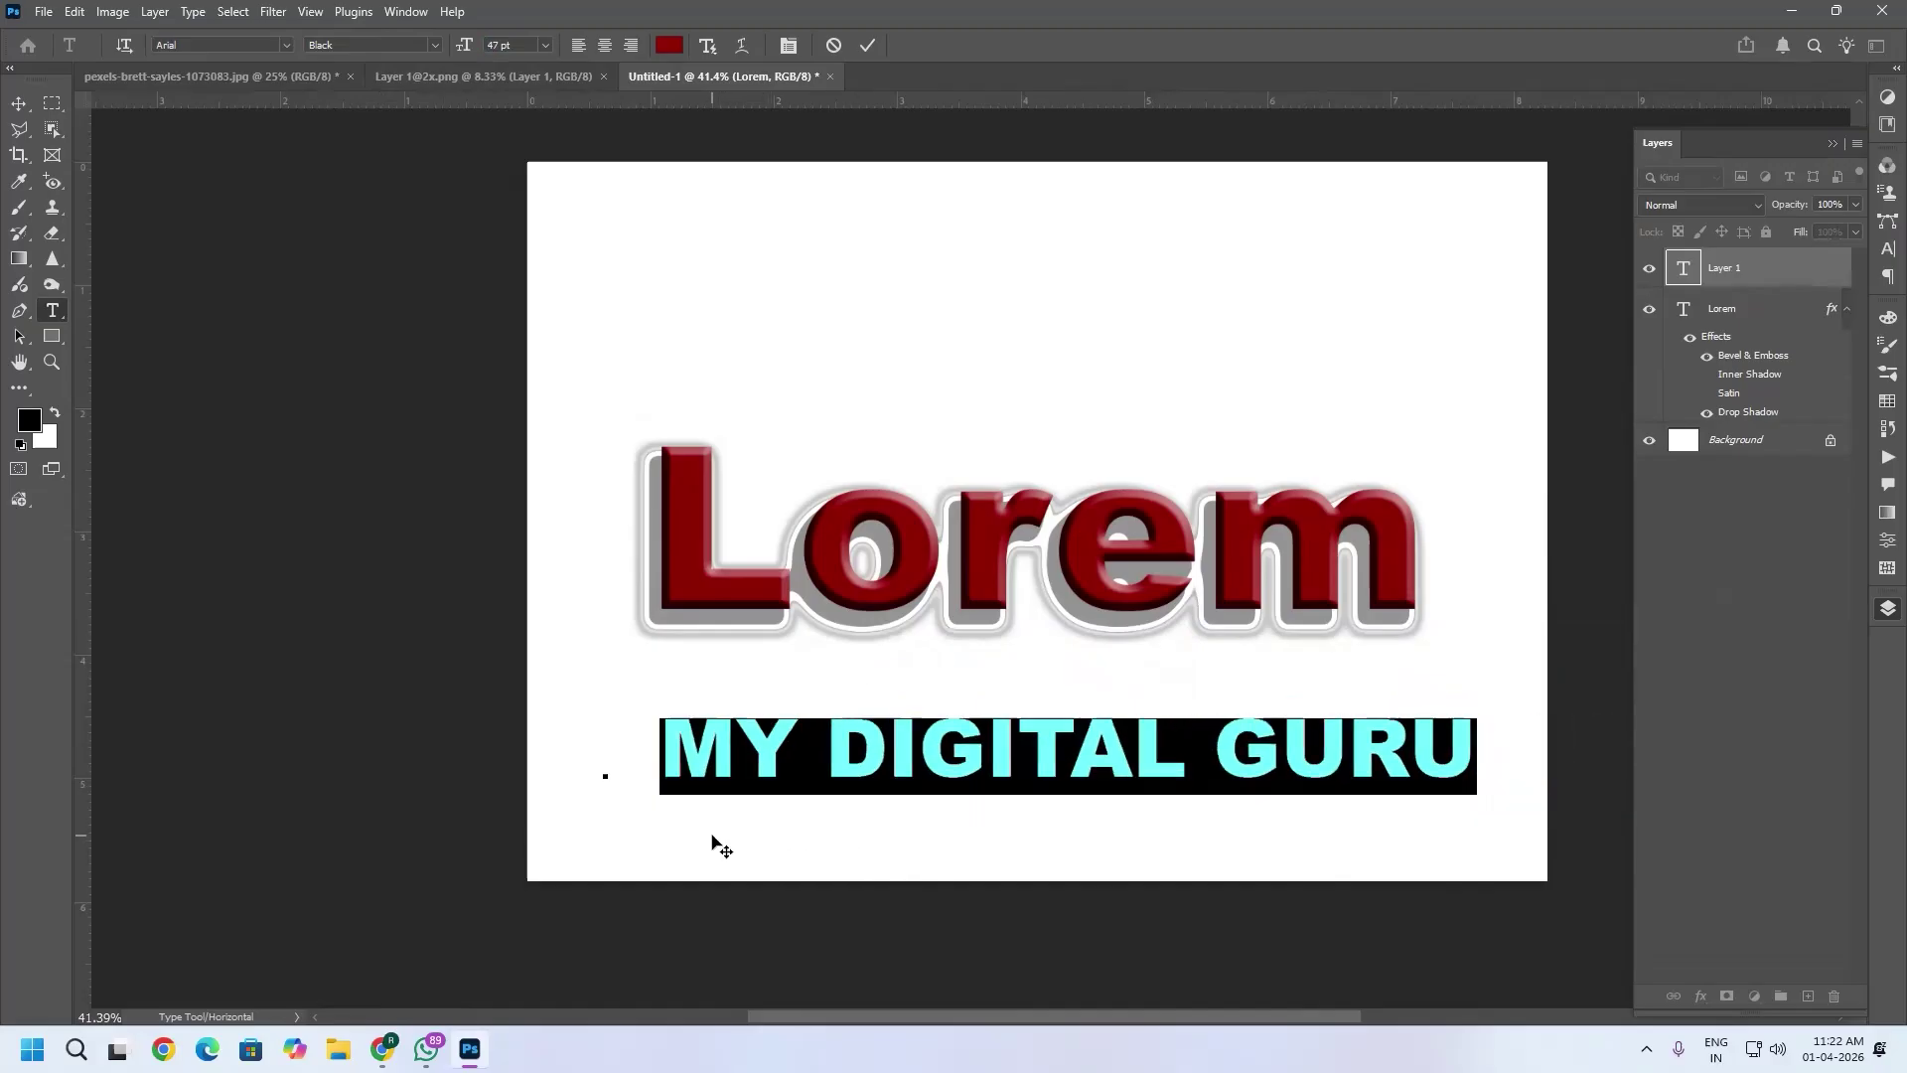
pyautogui.hotkey('ctrl', 'Return')
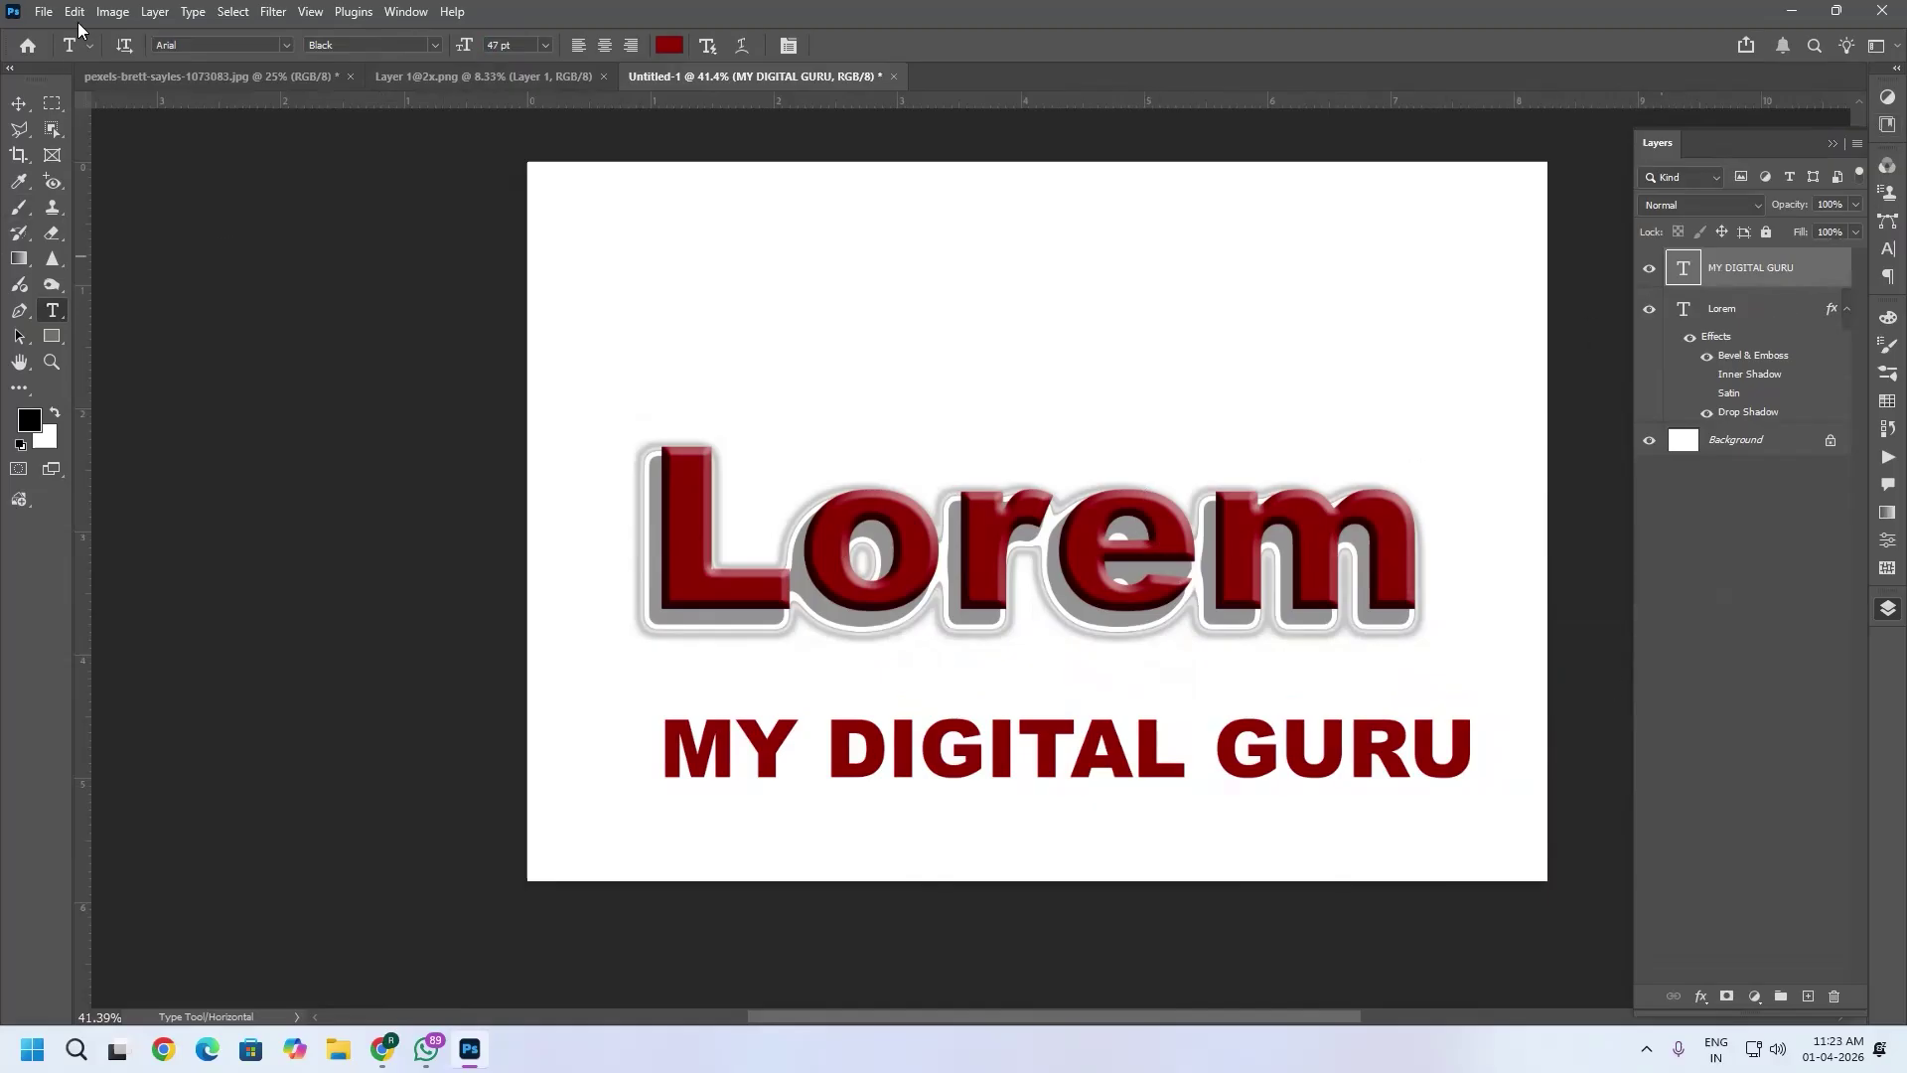
# Copy the Lorem layer's style and paste it onto the MY DIGITAL GURU layer.
pyautogui.click(1778, 317)
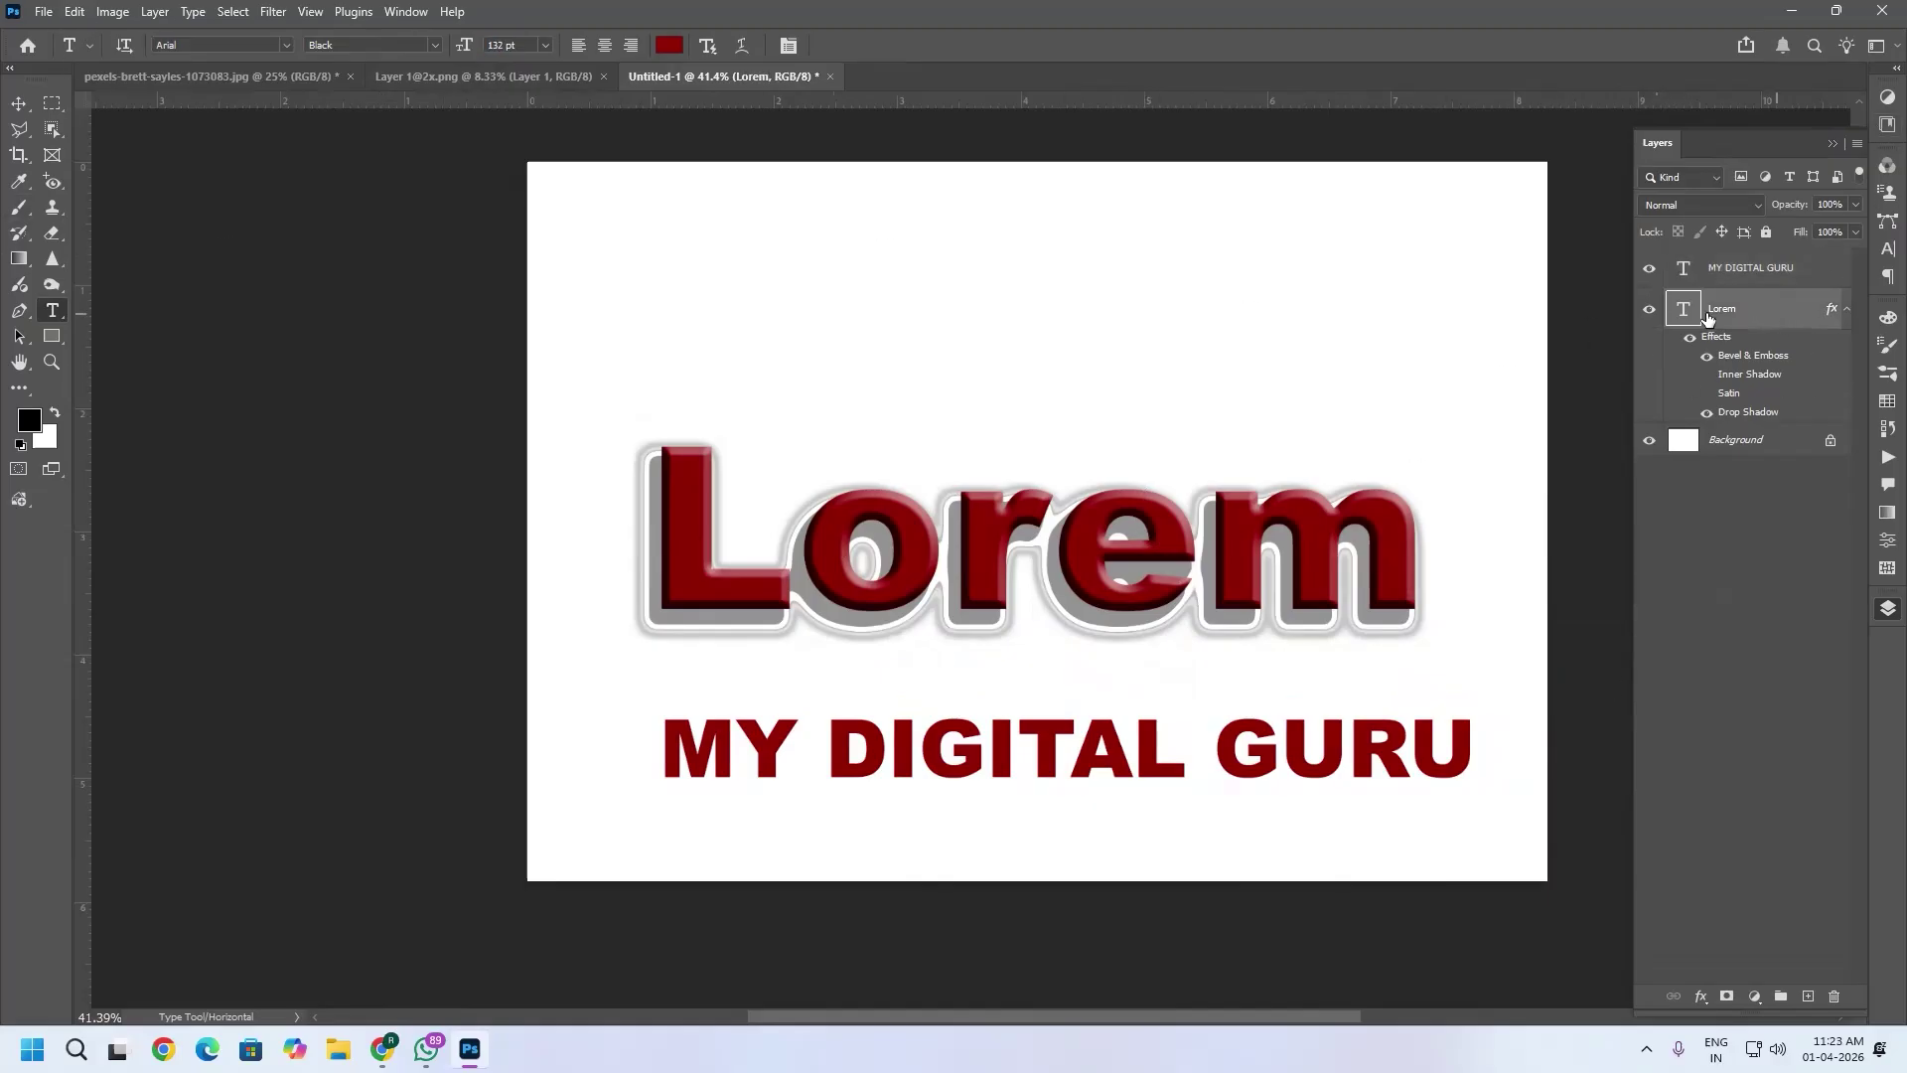
pyautogui.click(156, 12)
pyautogui.moveTo(217, 211)
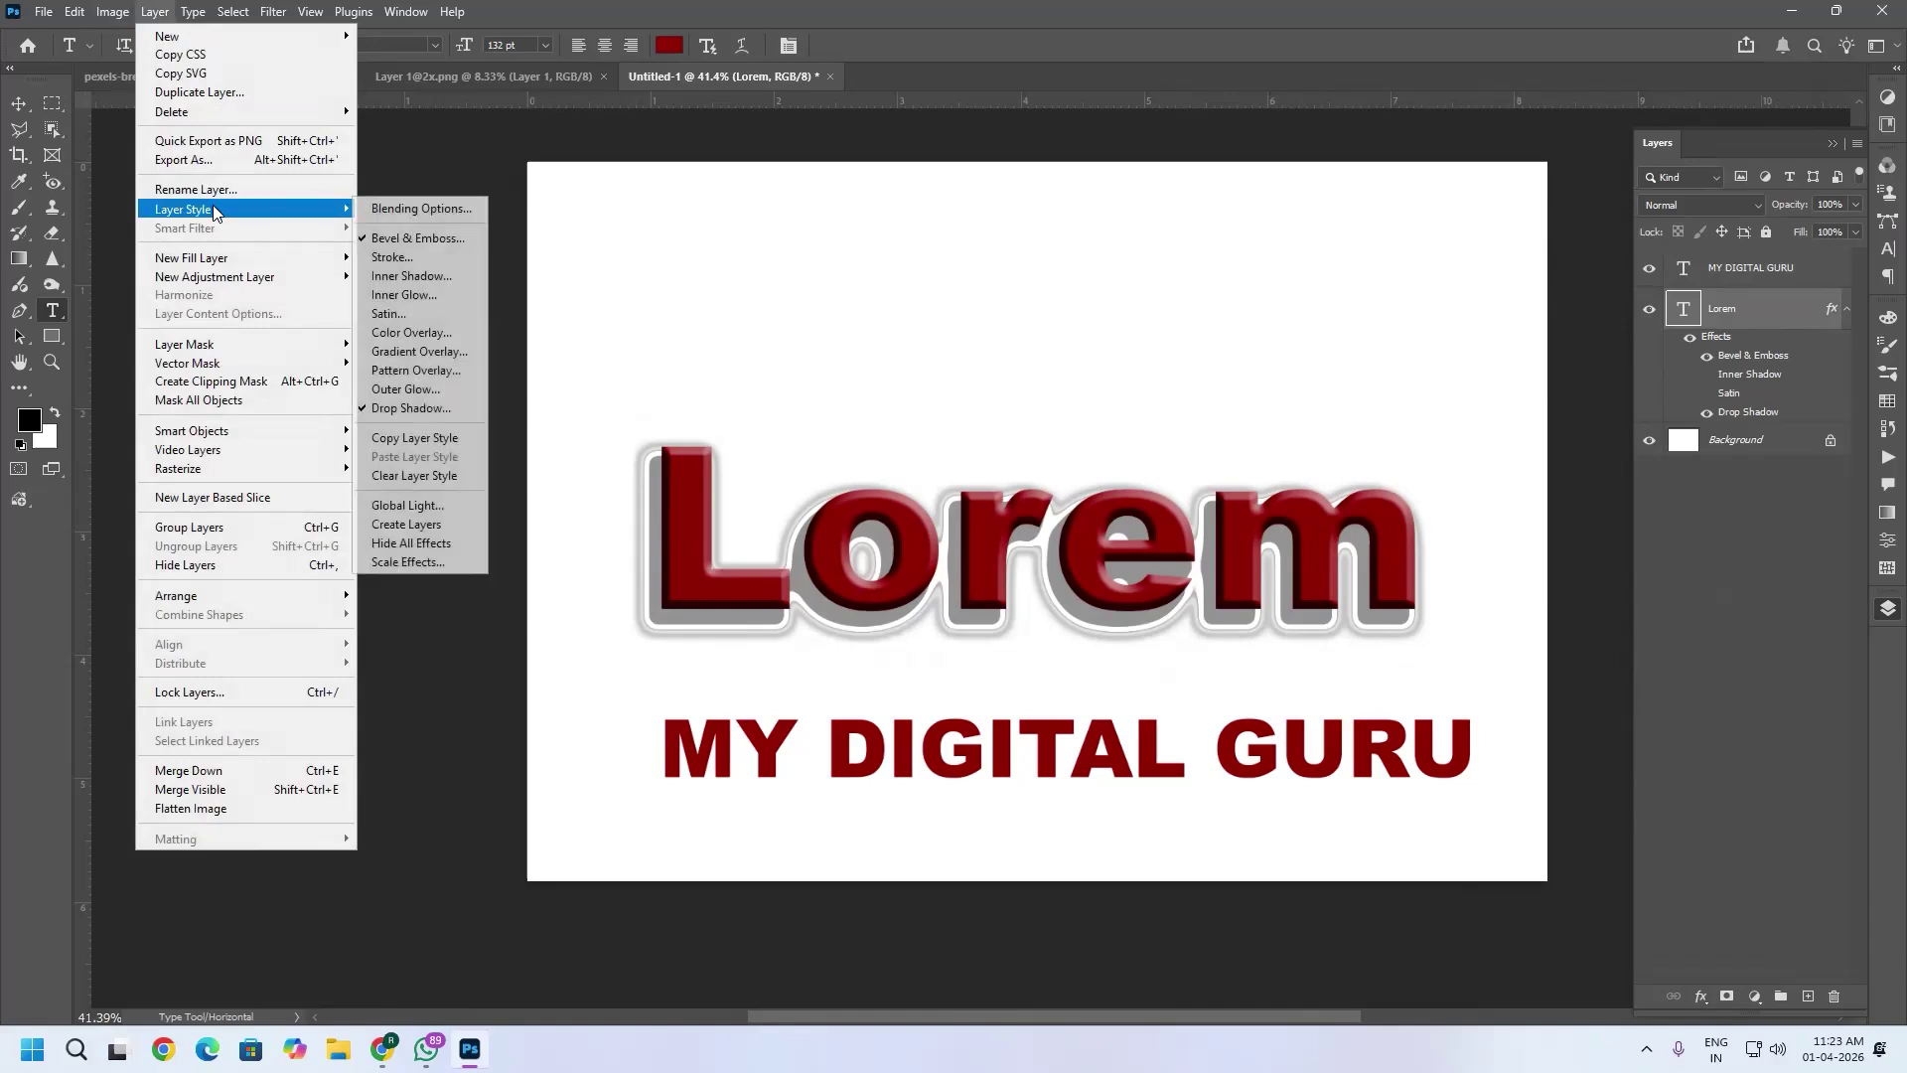
pyautogui.click(459, 442)
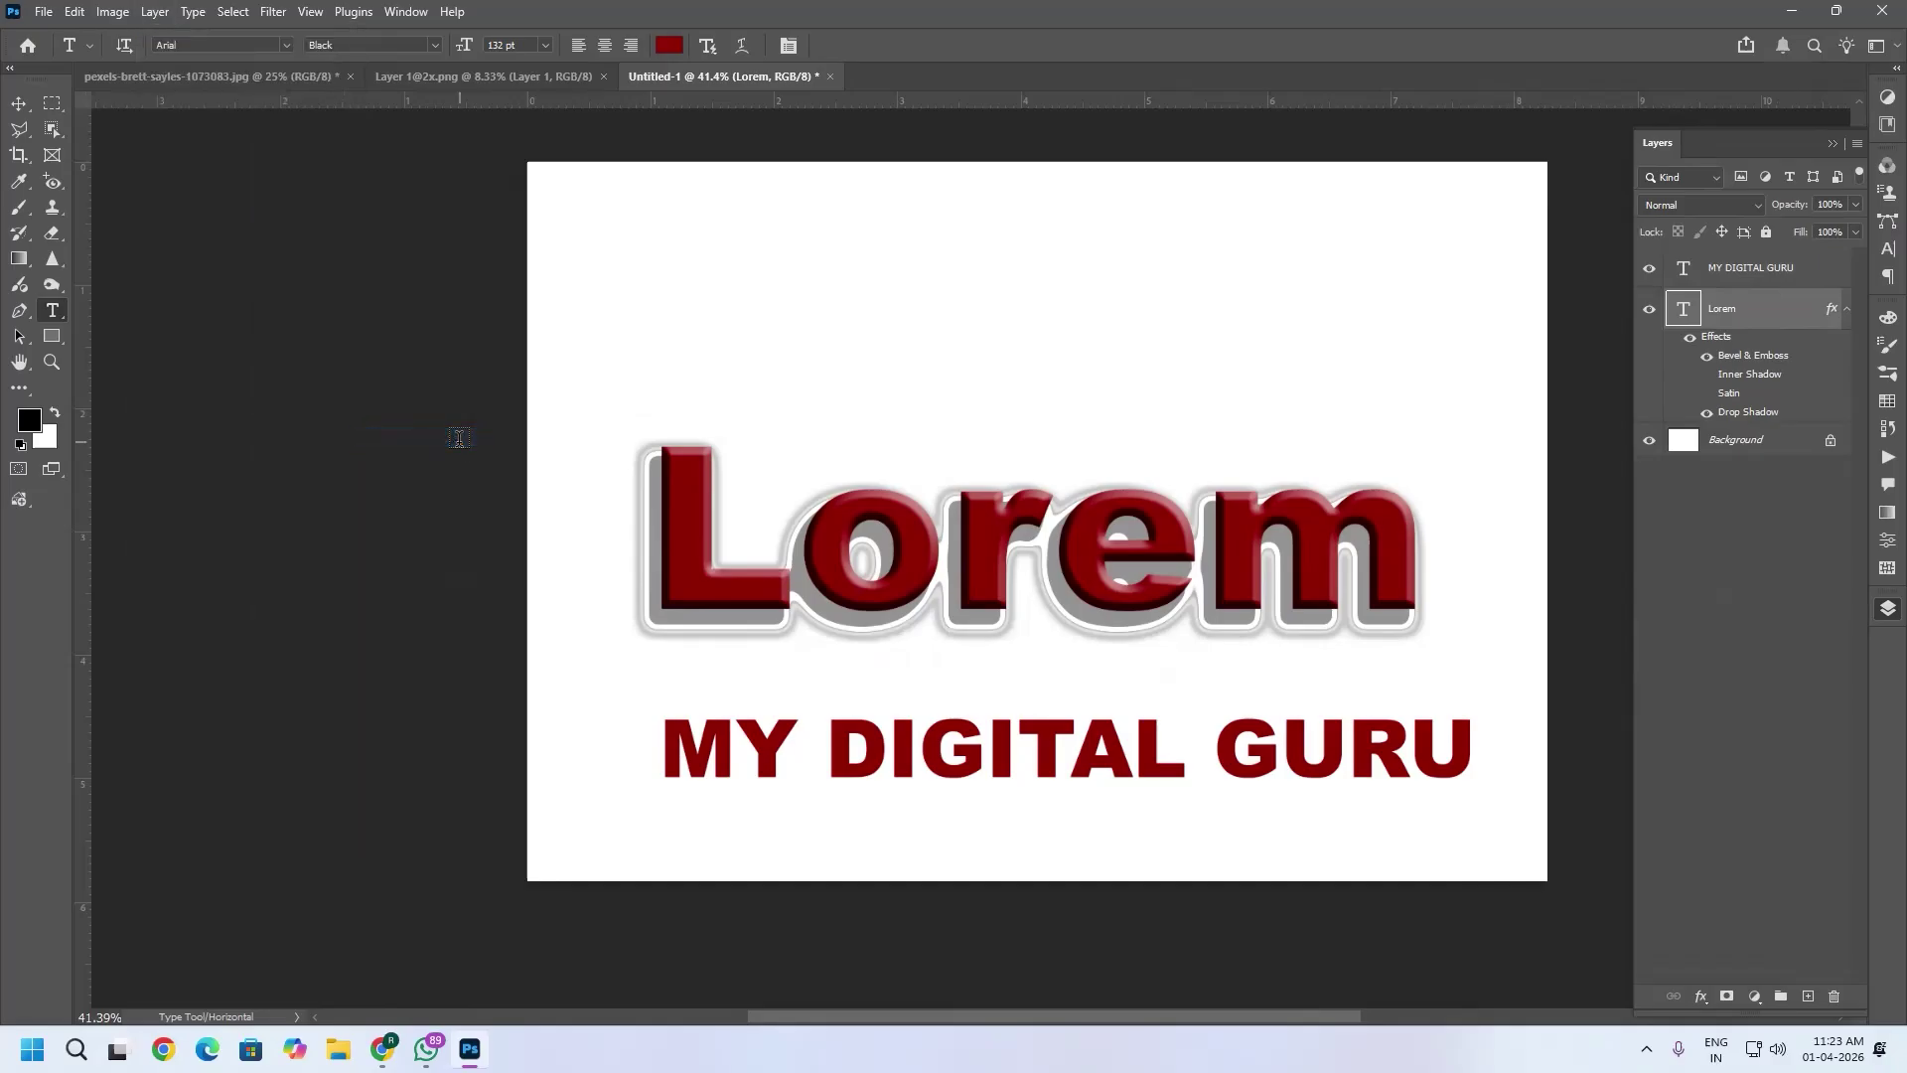
pyautogui.click(1785, 269)
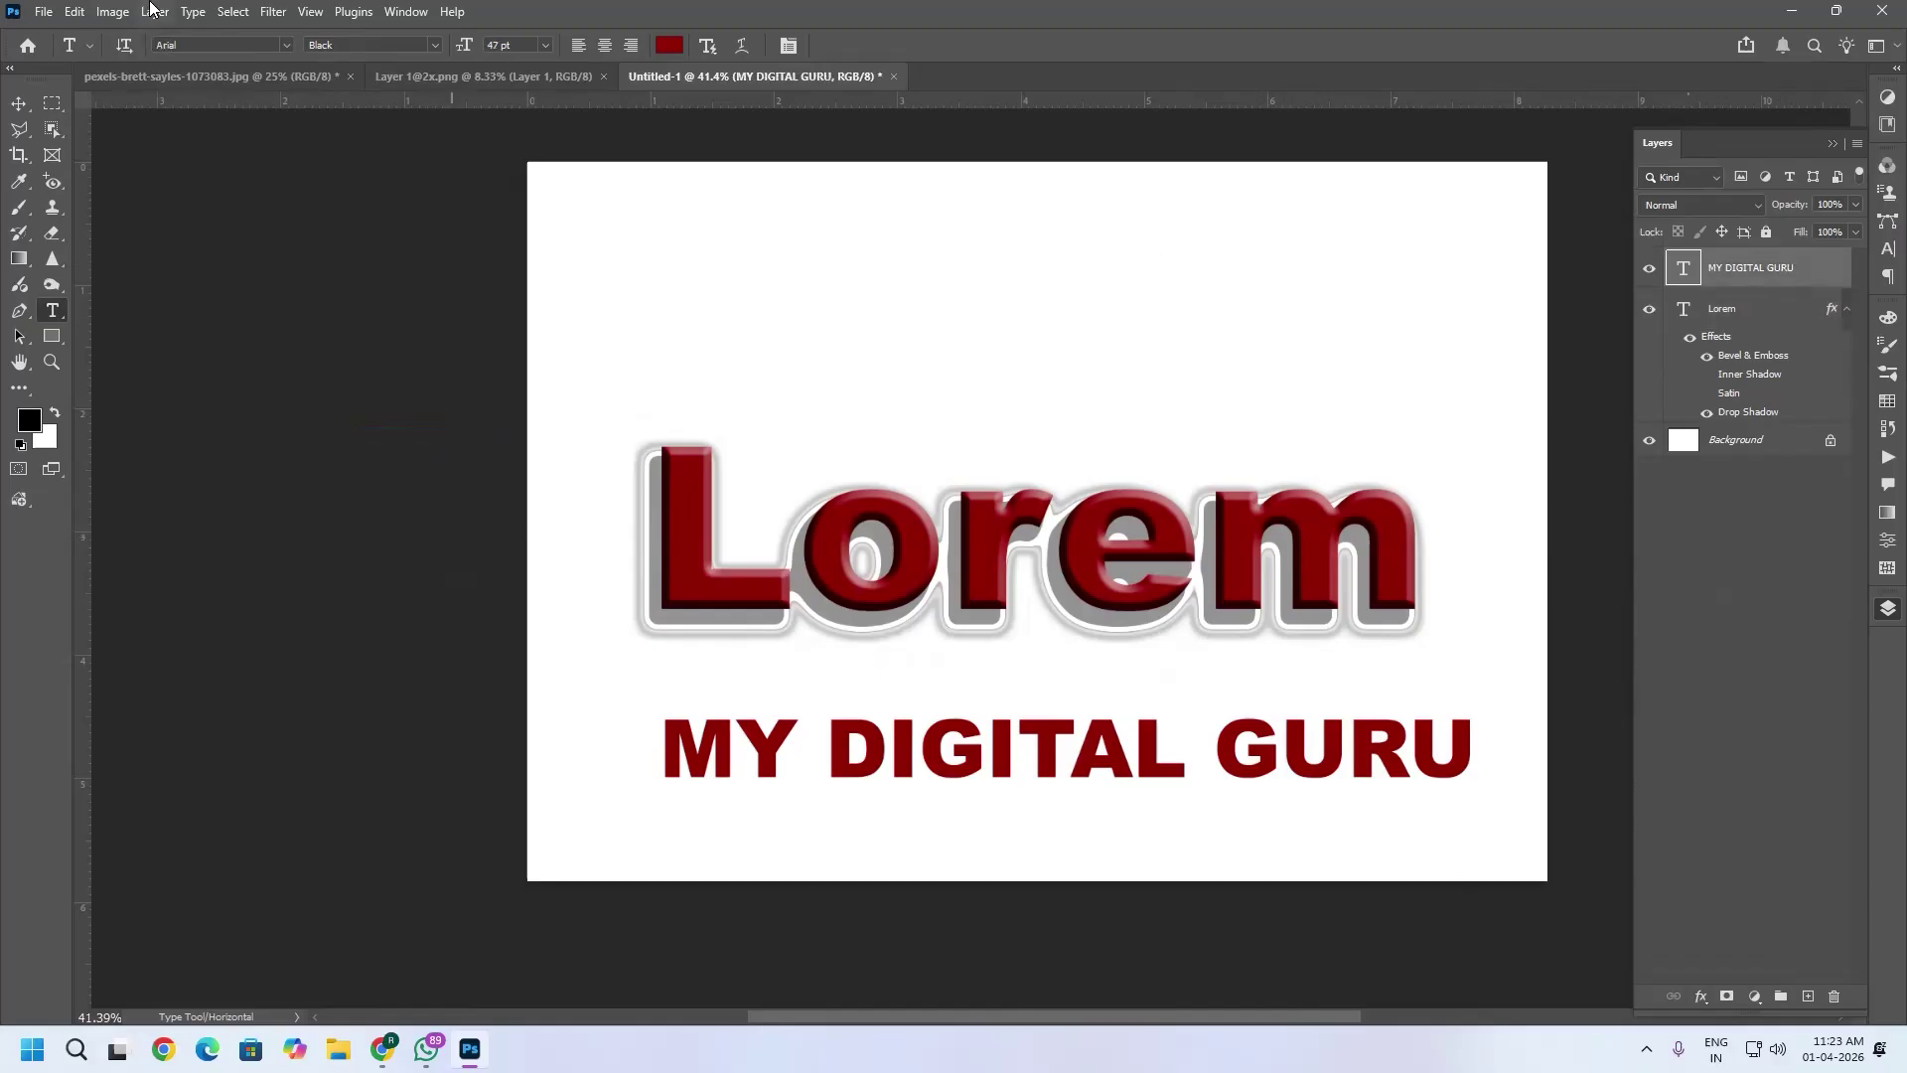
pyautogui.click(155, 11)
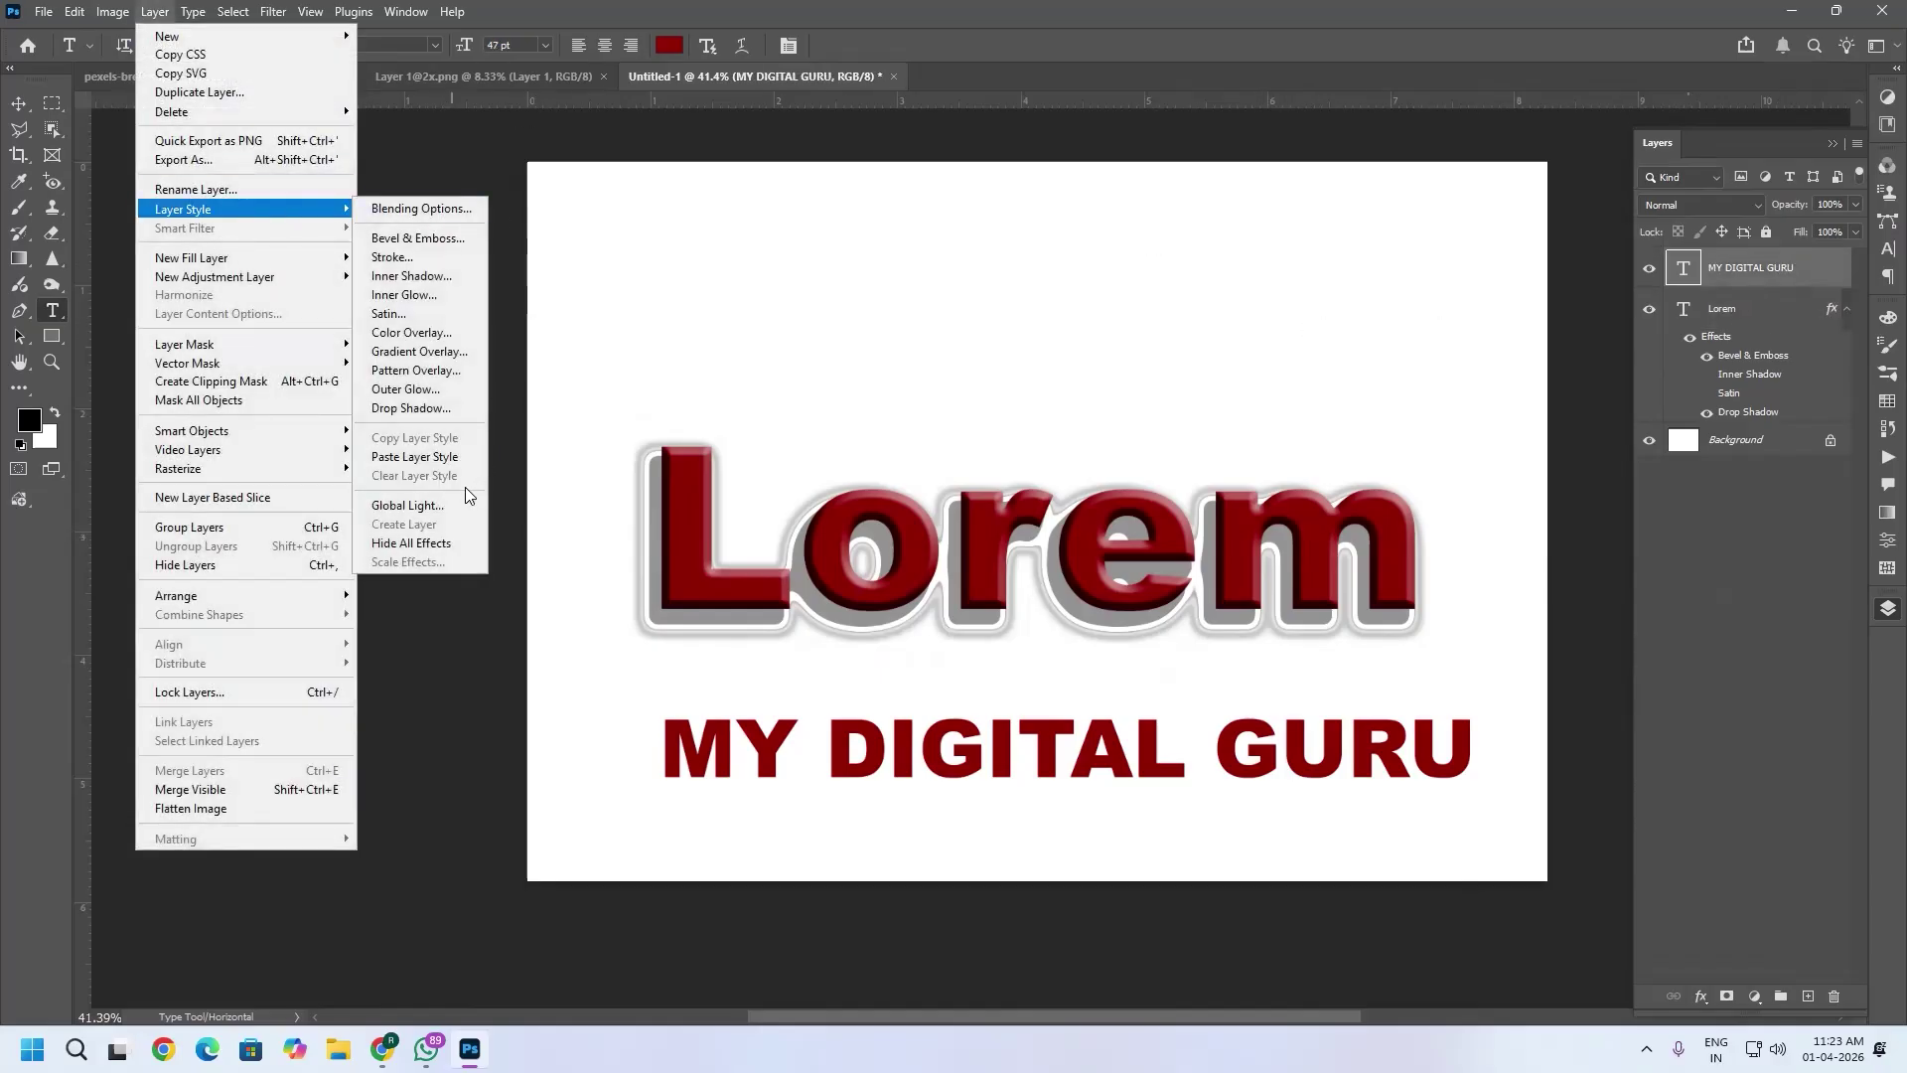
pyautogui.click(443, 459)
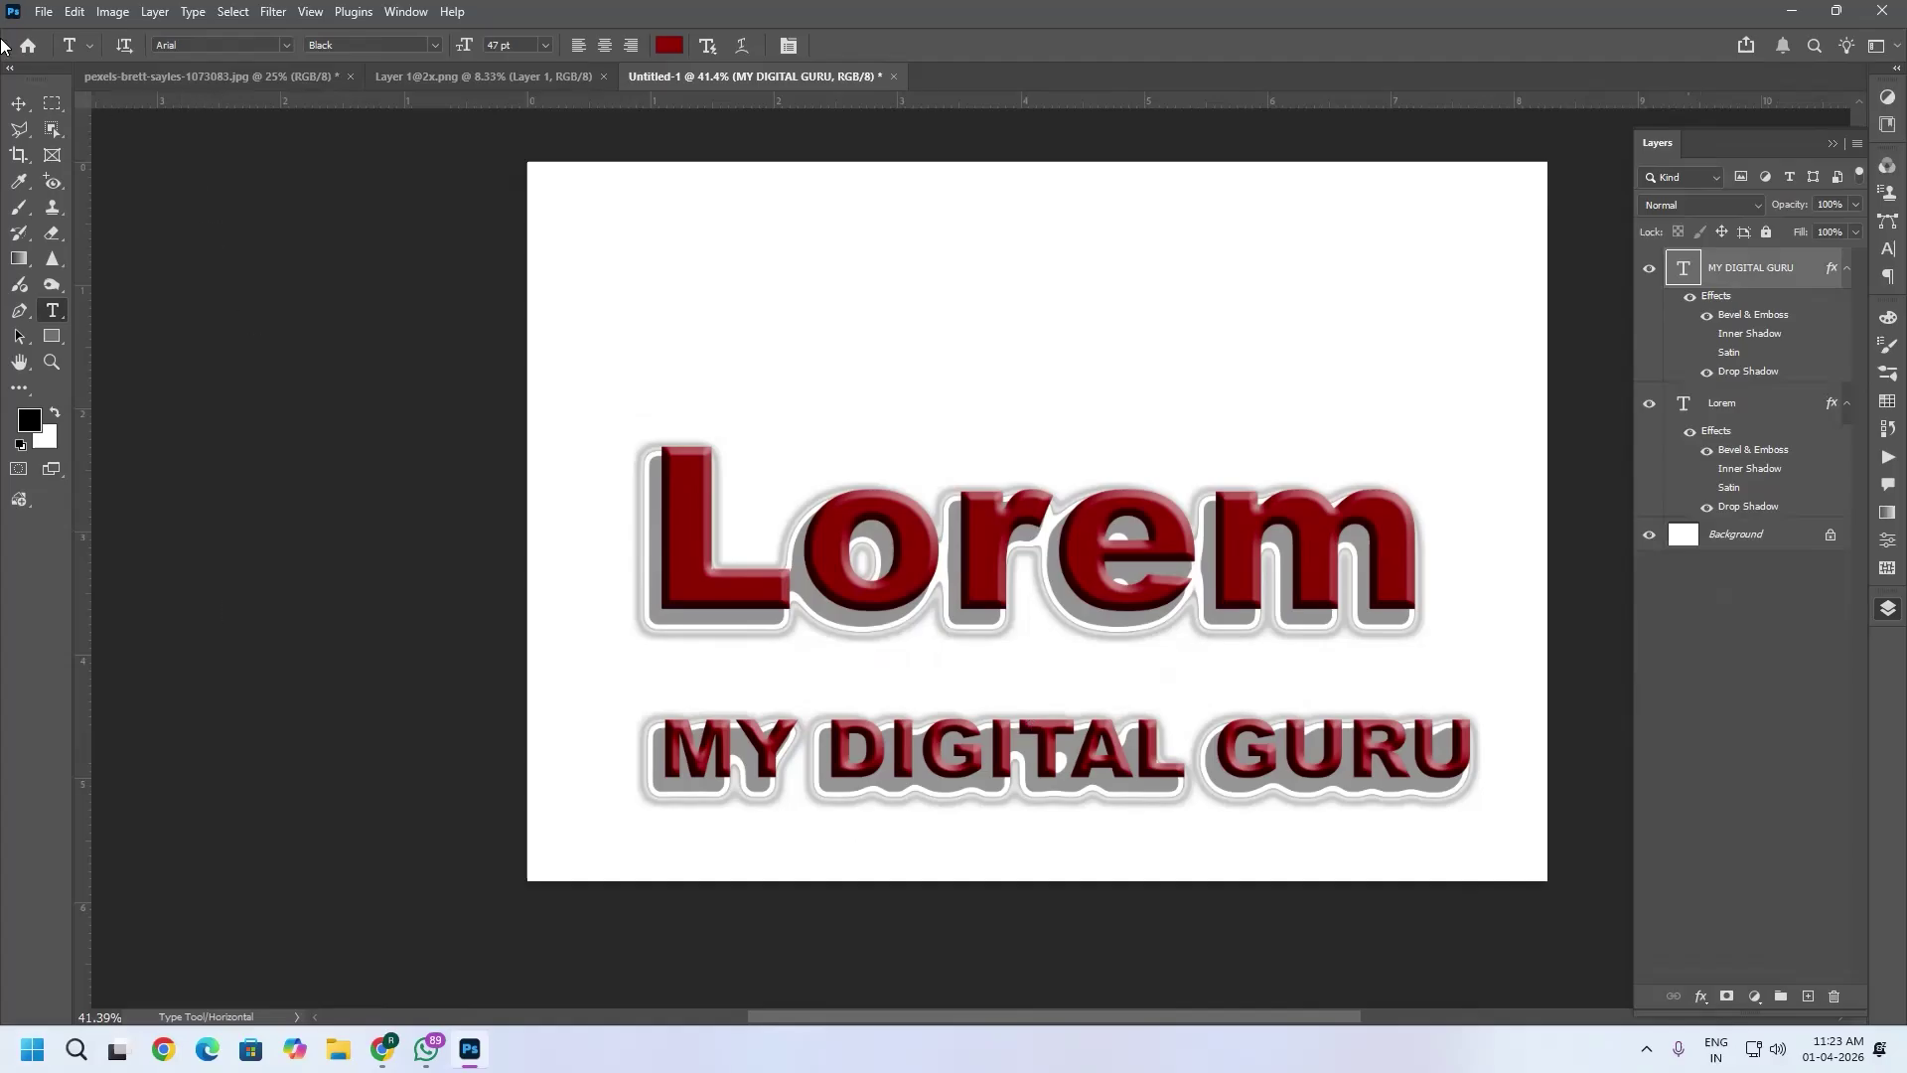
pyautogui.click(45, 11)
pyautogui.click(445, 77)
pyautogui.click(445, 77)
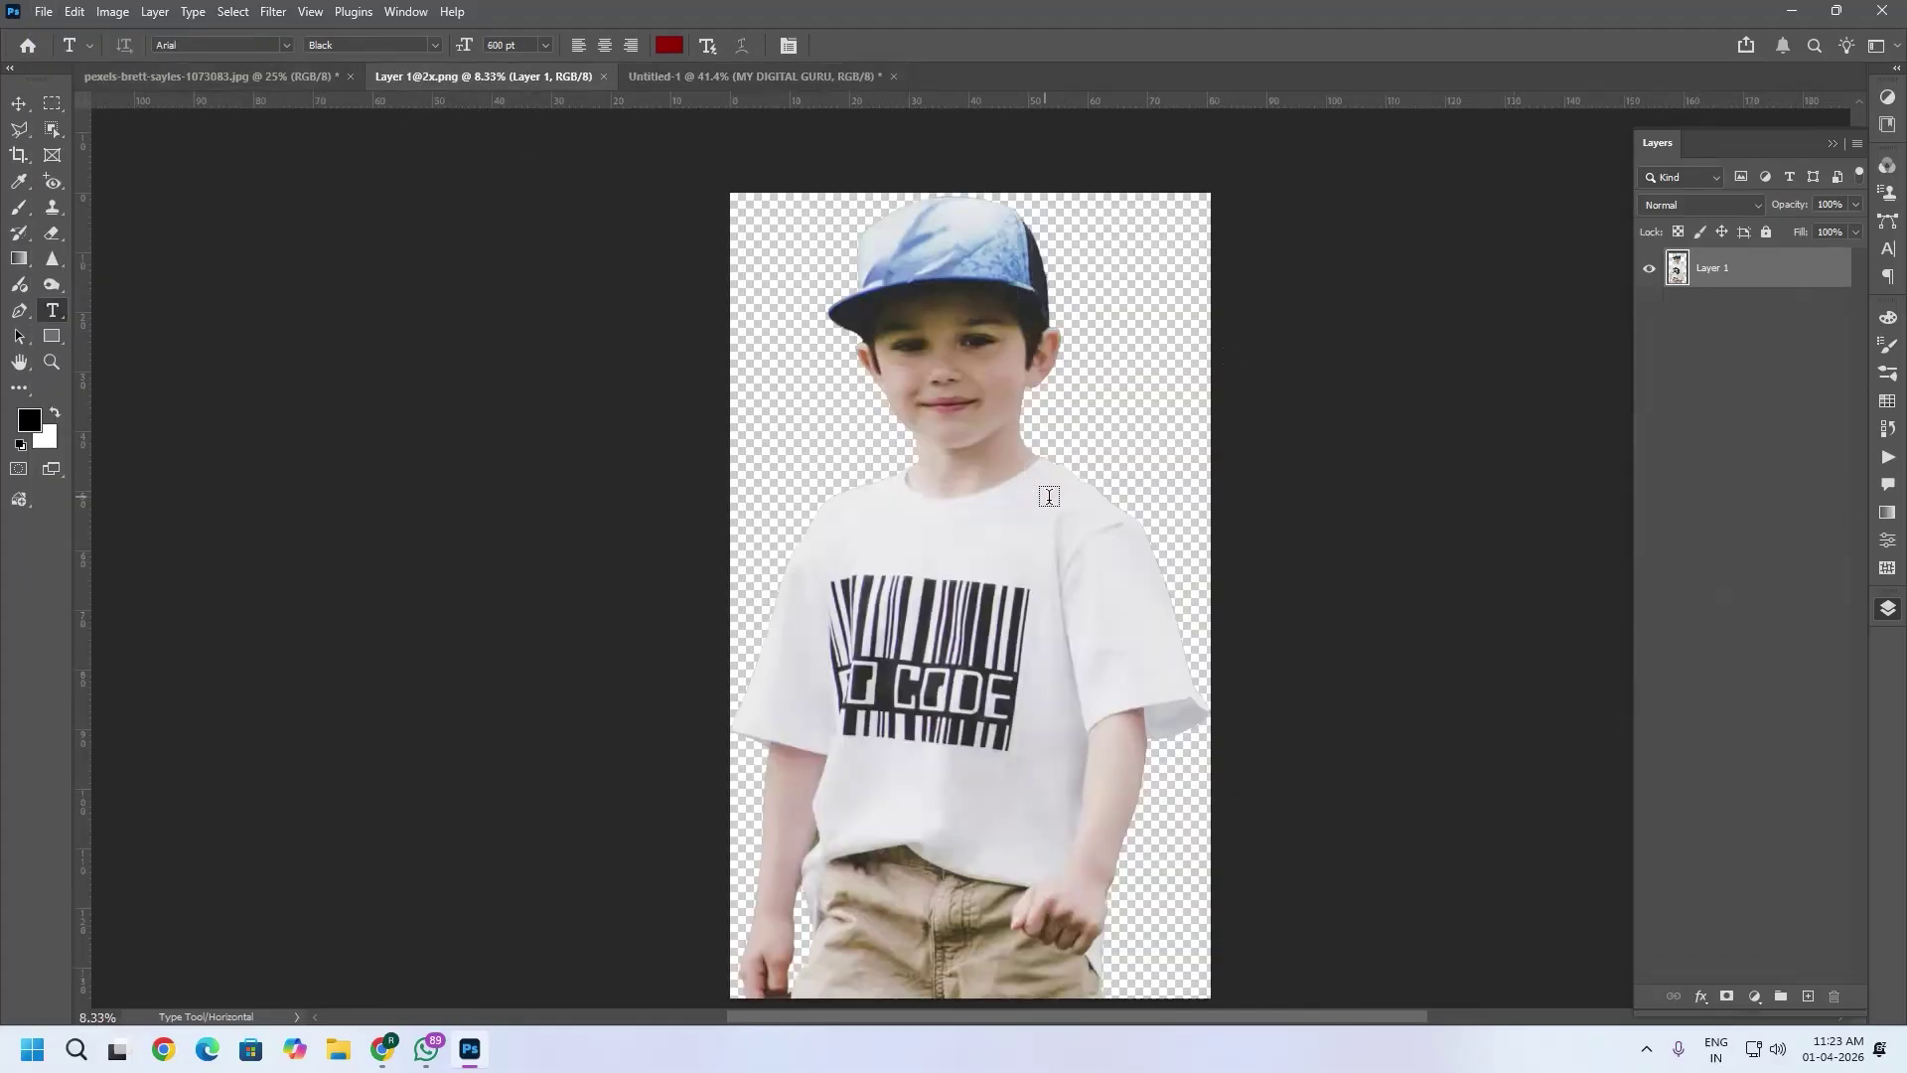
pyautogui.press('v')
pyautogui.moveTo(997, 604); pyautogui.dragTo(804, 77)
pyautogui.moveTo(1187, 509); pyautogui.dragTo(1187, 511)
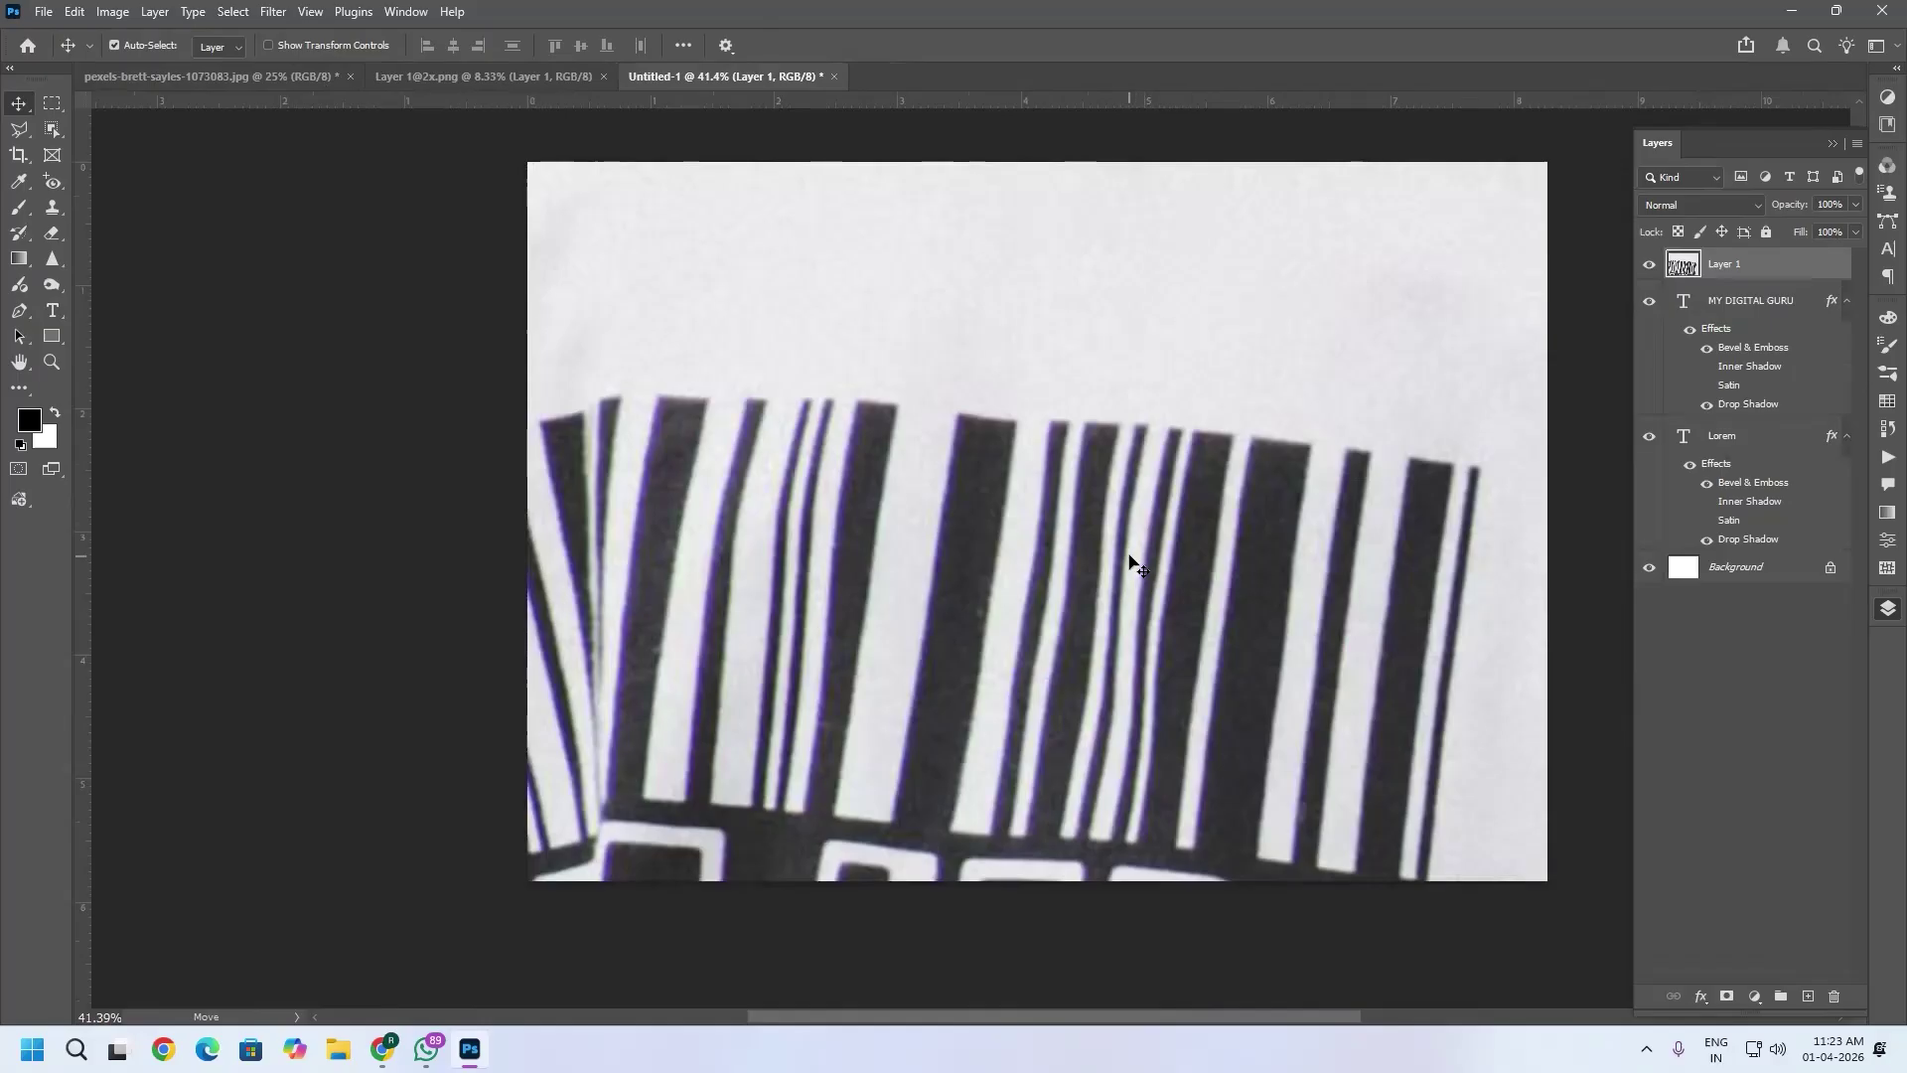
# Scale the boy layer proportionally to about 10.7% so it fits over the end of Lorem, and commit the transform.
pyautogui.hotkey('ctrl', 't')
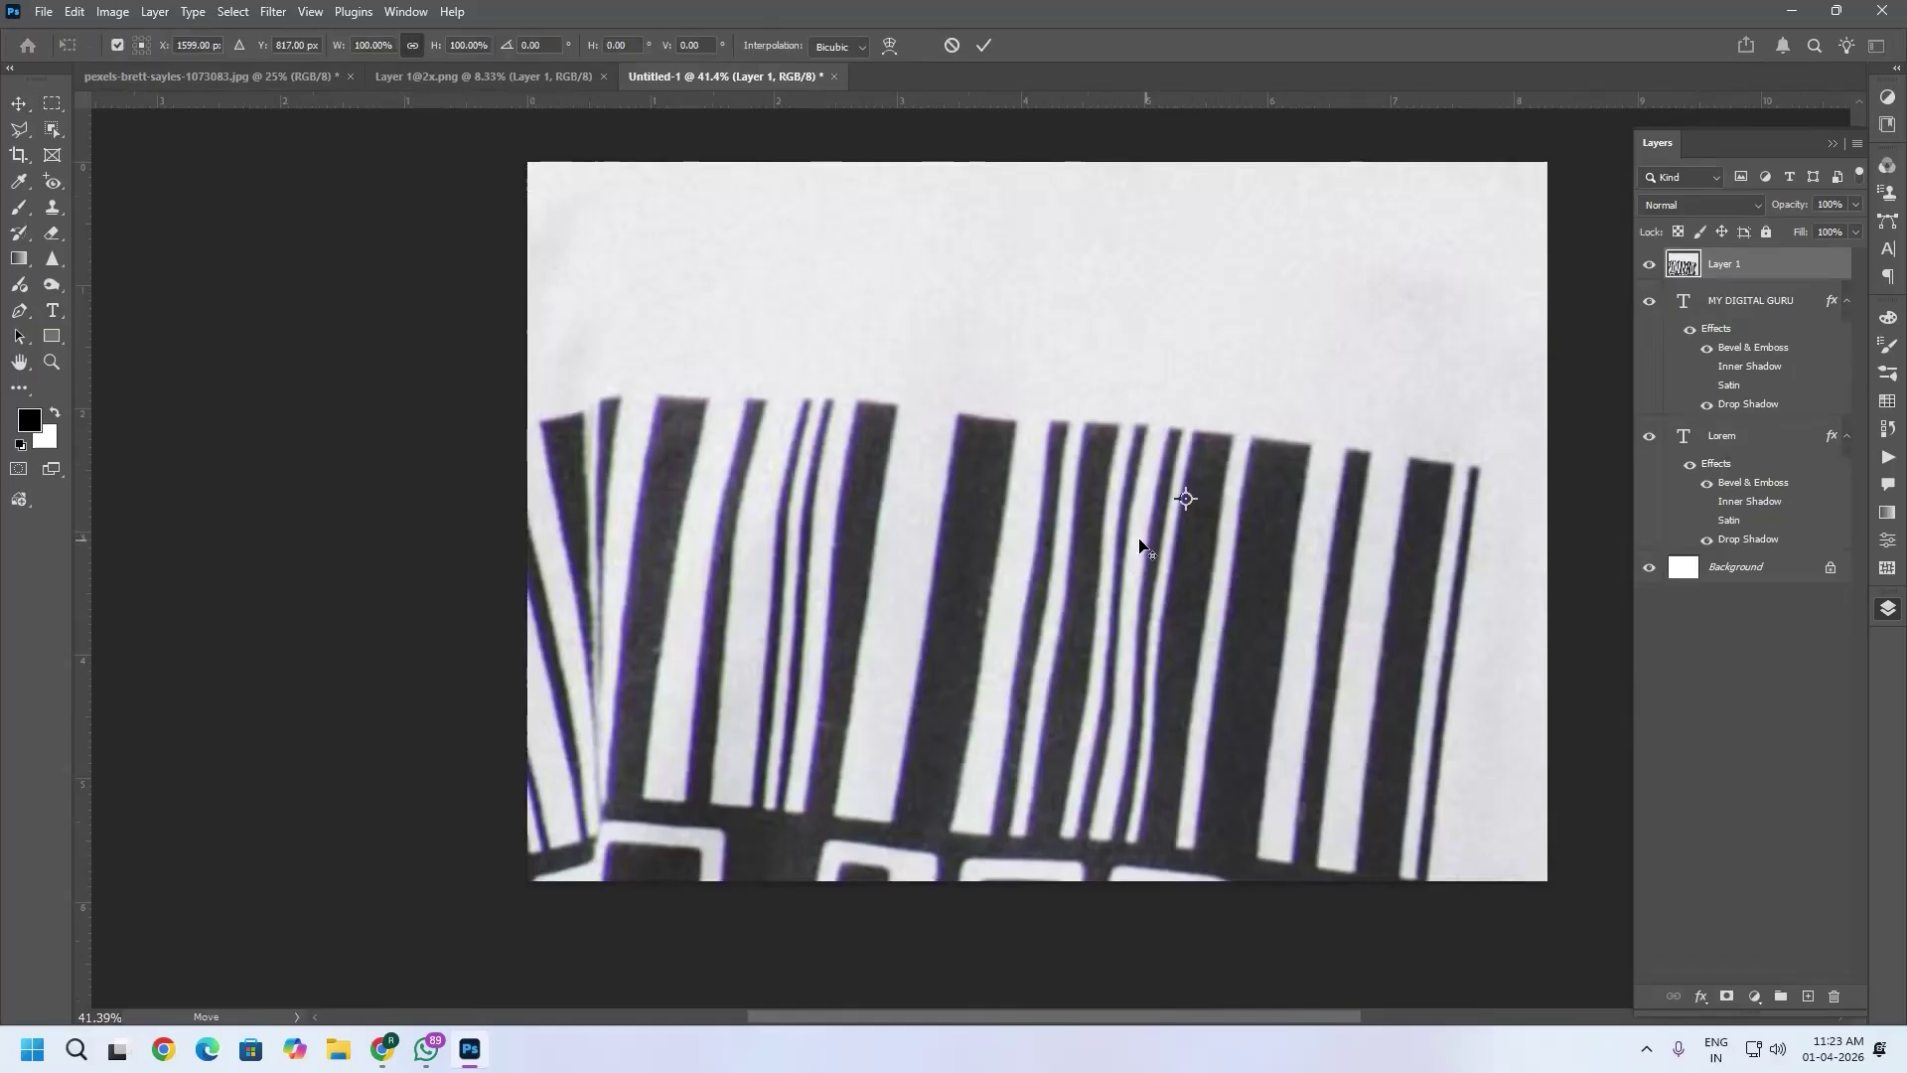
pyautogui.scroll(-5, 1142, 540)
pyautogui.scroll(-2, 1033, 538)
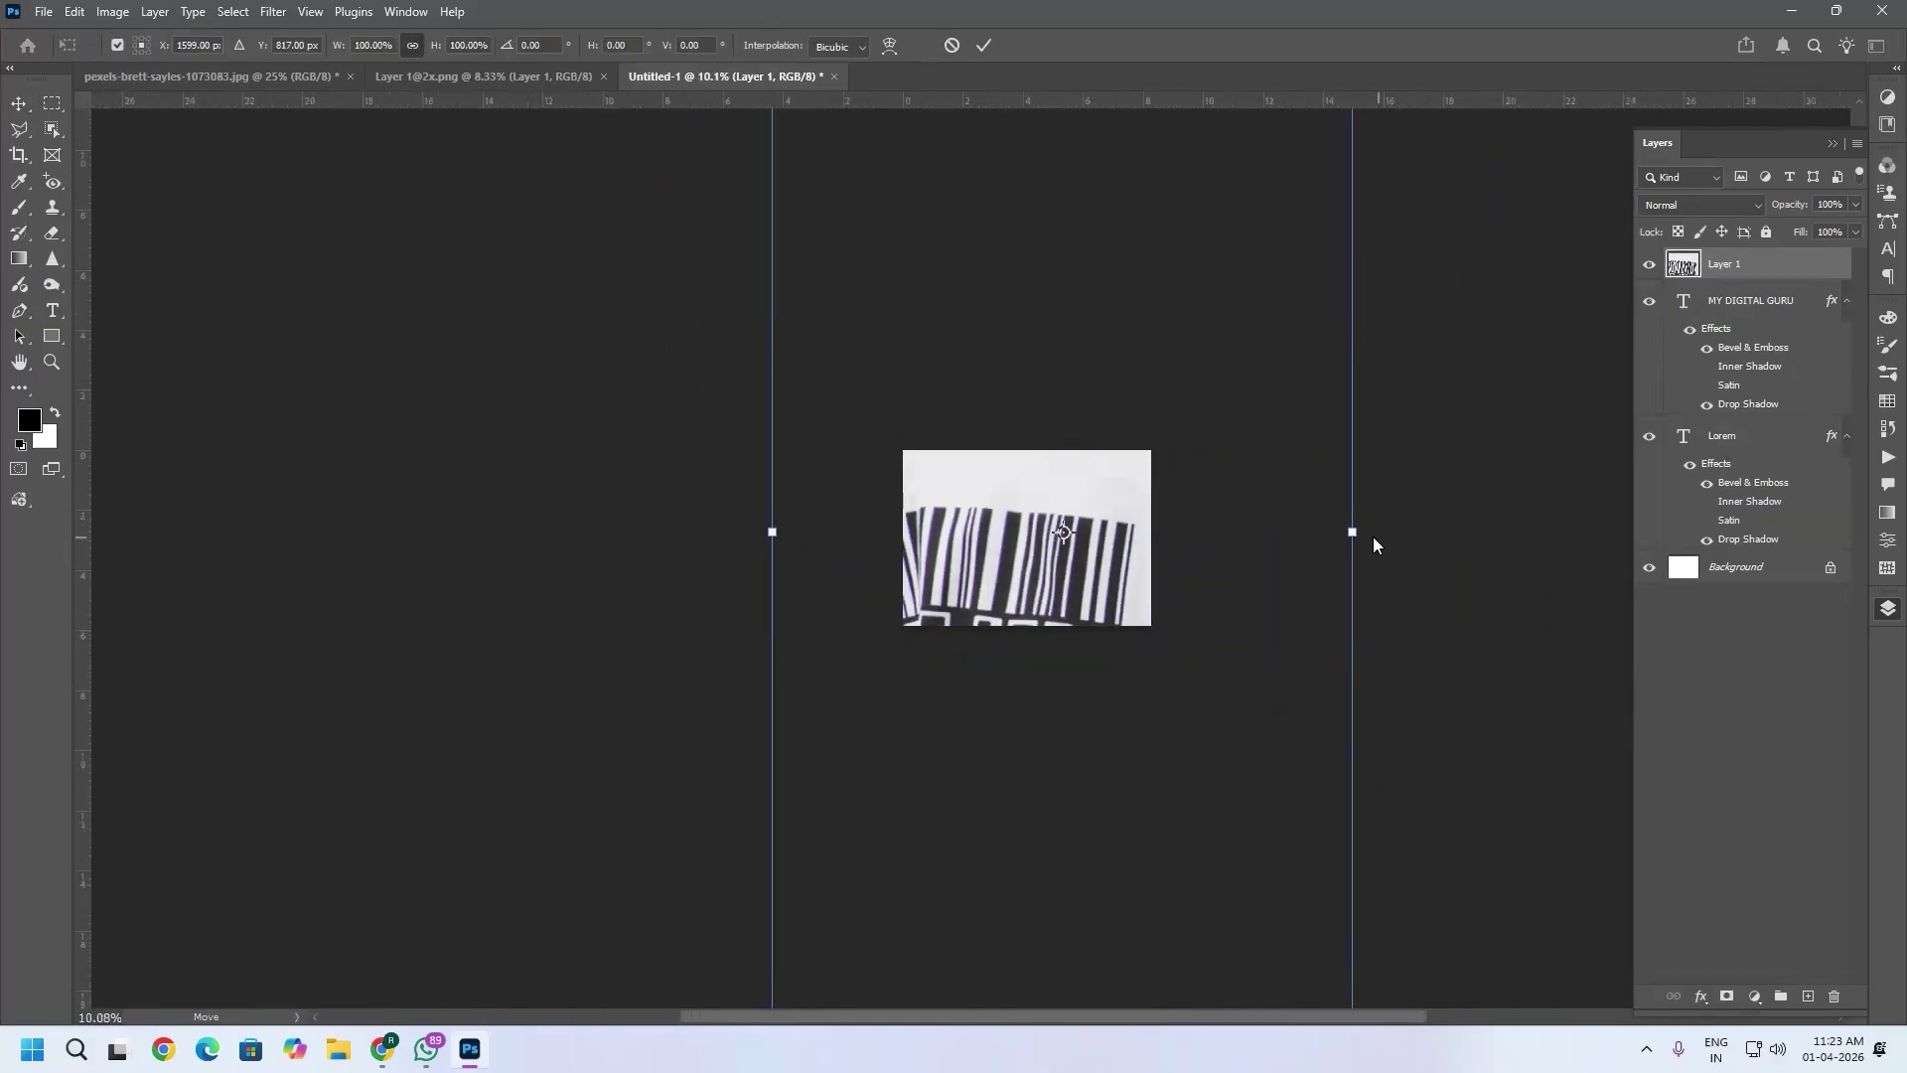
pyautogui.moveTo(1352, 531); pyautogui.dragTo(1087, 549)
pyautogui.scroll(6, 1088, 475)
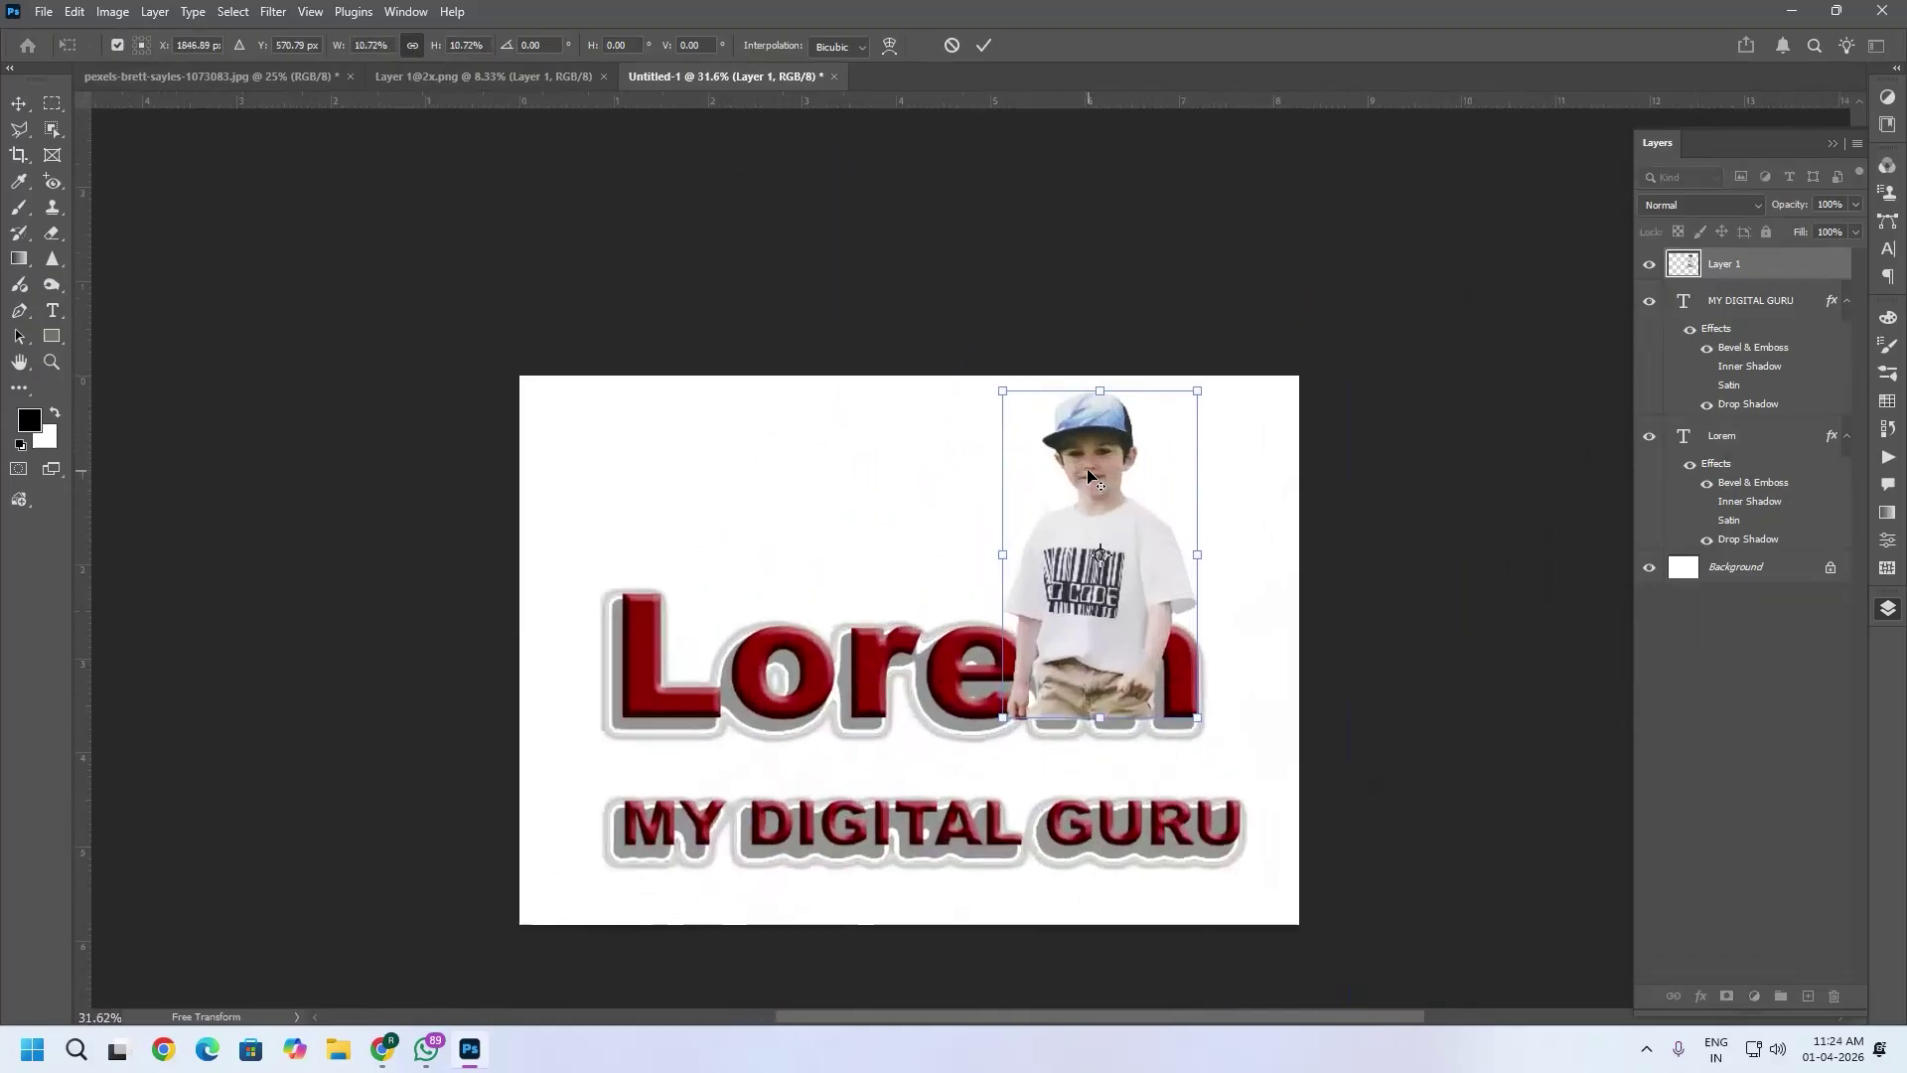
pyautogui.hotkey('alt', 'space')
pyautogui.press('Escape')
pyautogui.press('Return')
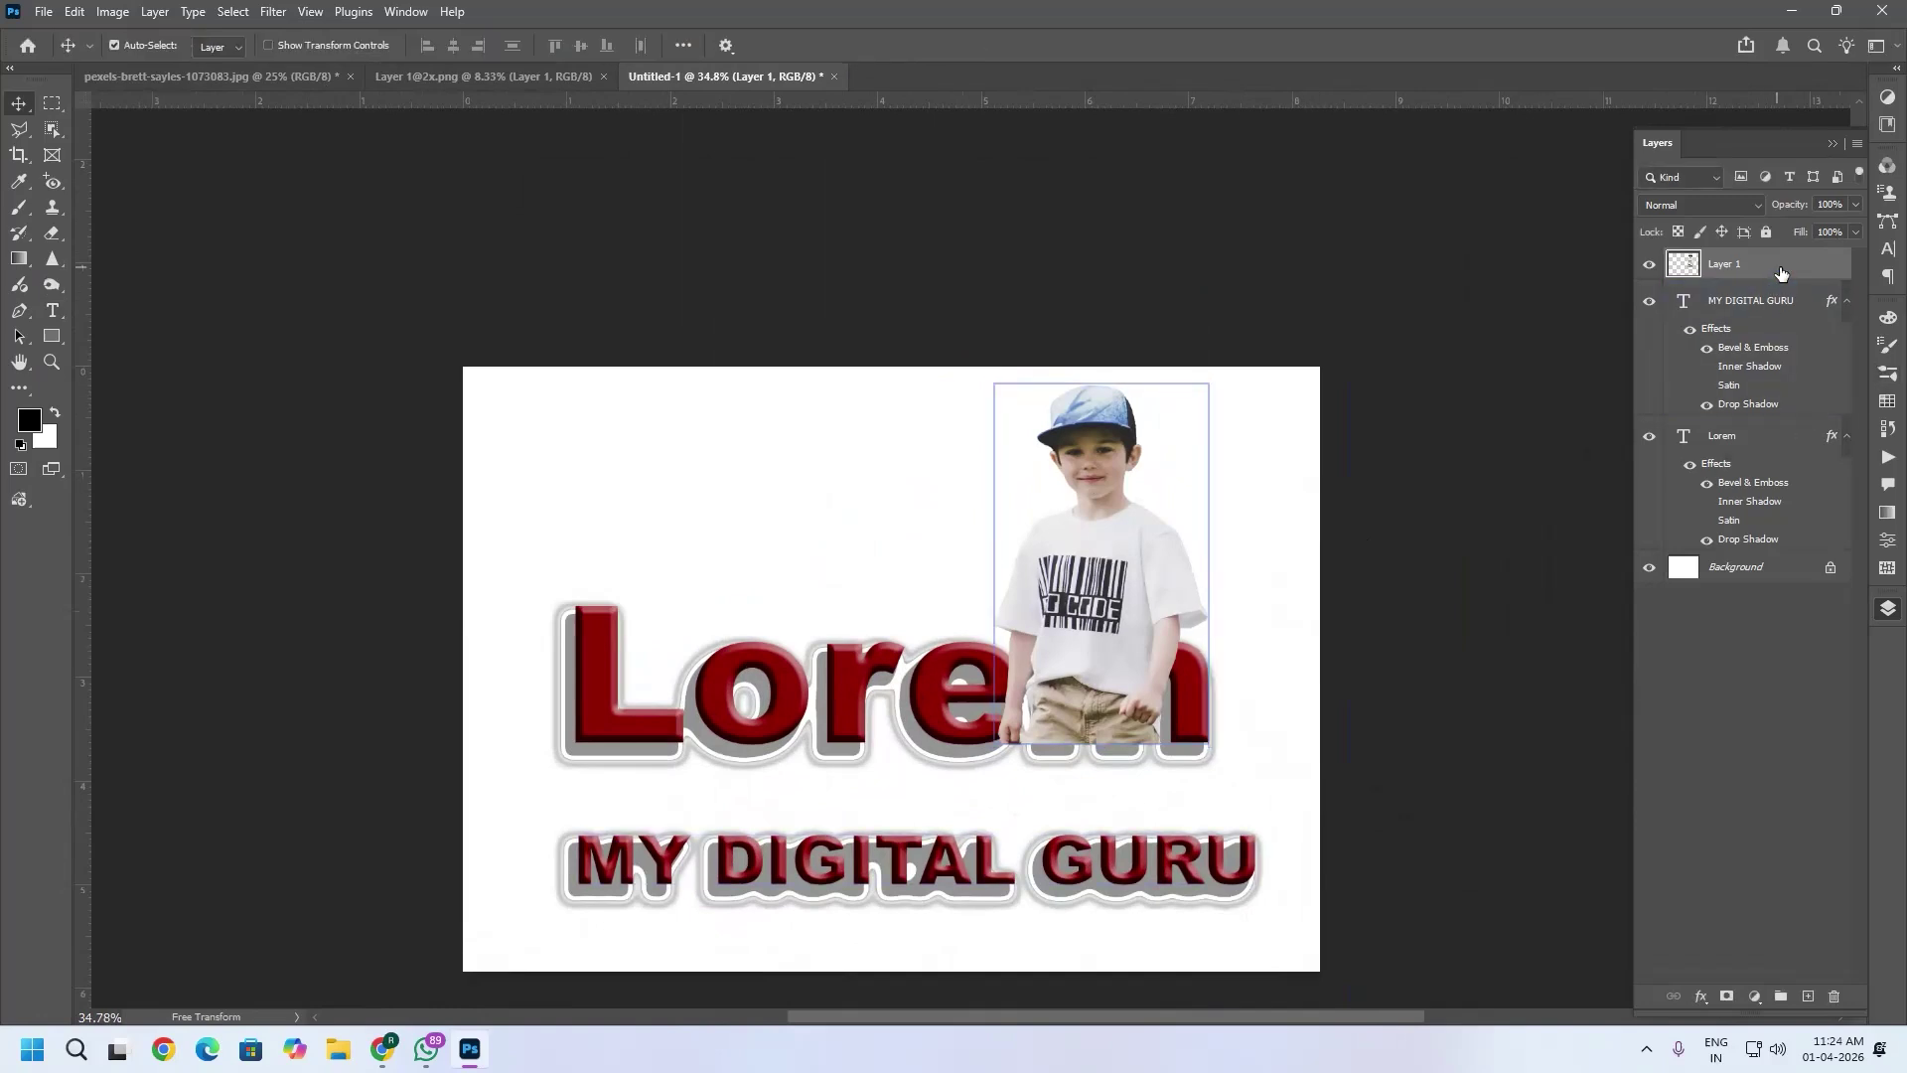
# Paste the copied layer style onto the boy layer and shift the boy slightly up and to the right.
pyautogui.rightClick(1780, 272)
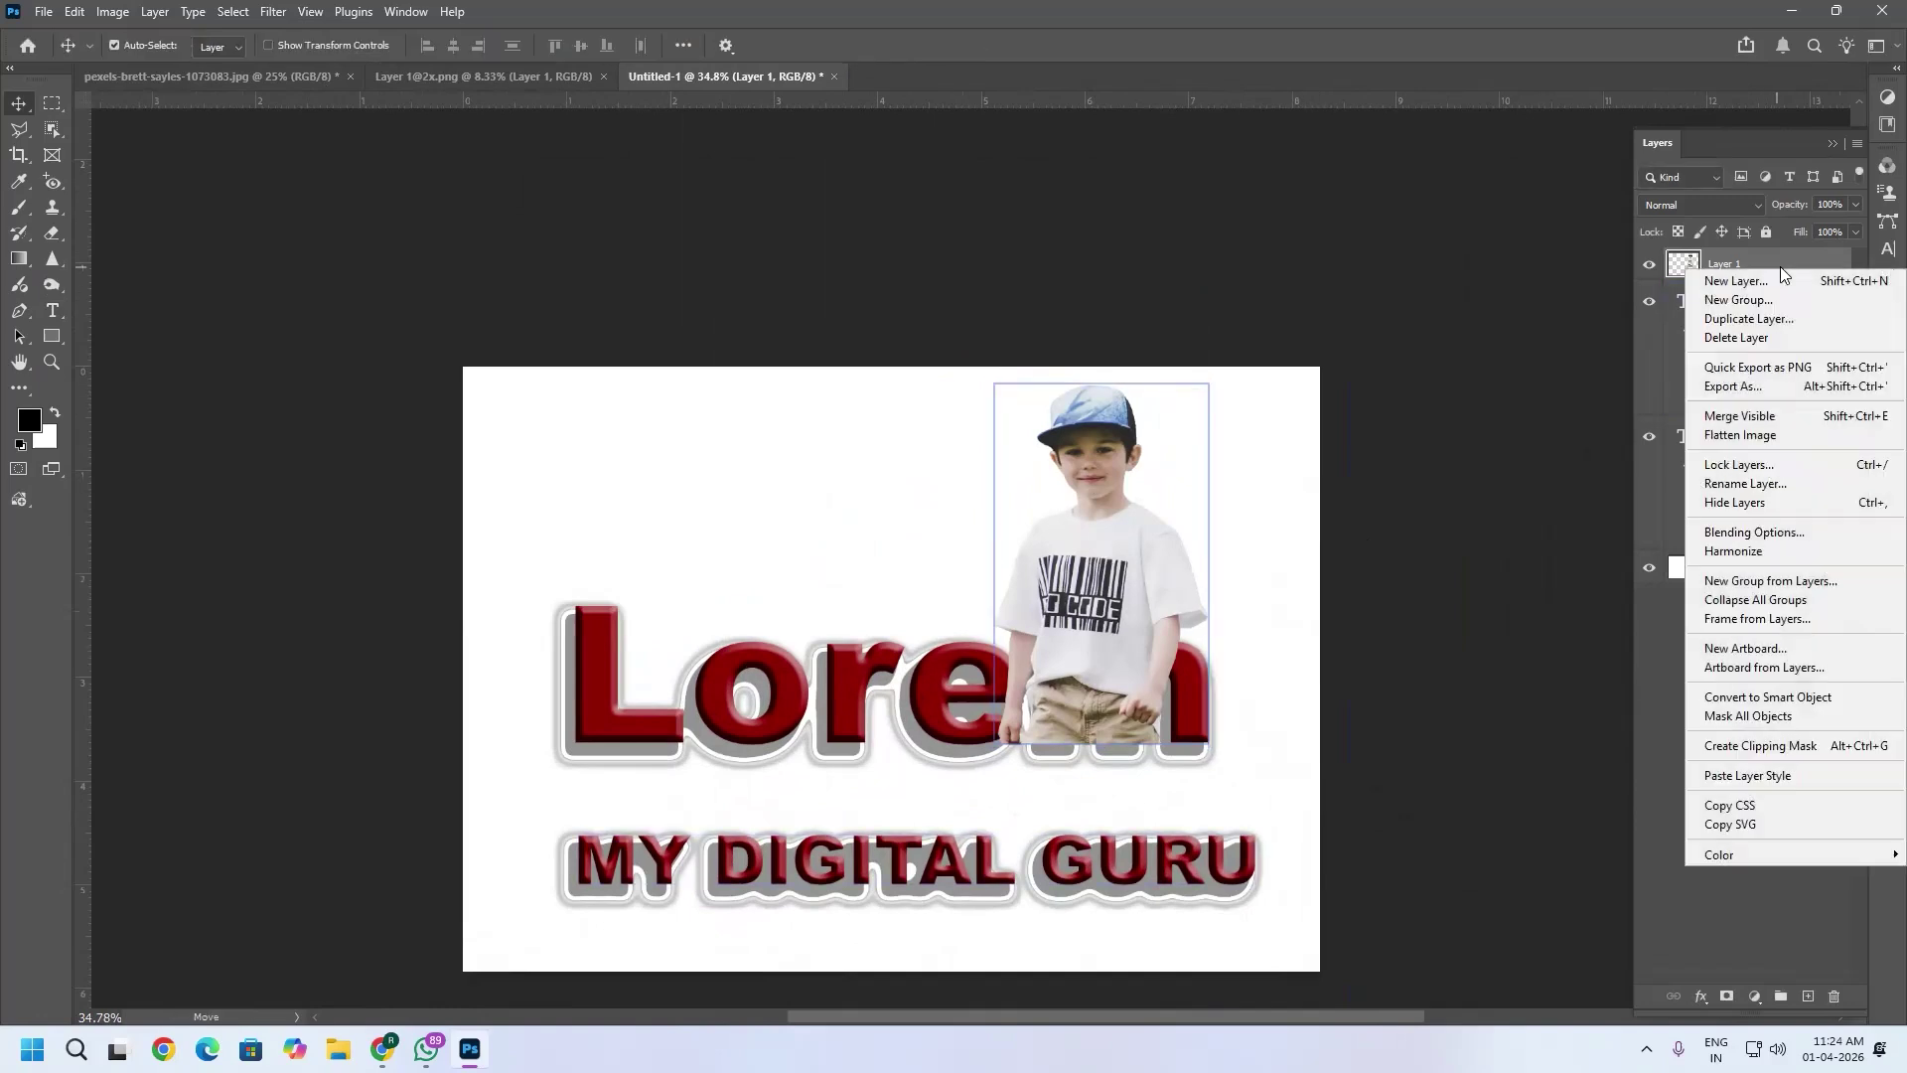
pyautogui.click(1752, 776)
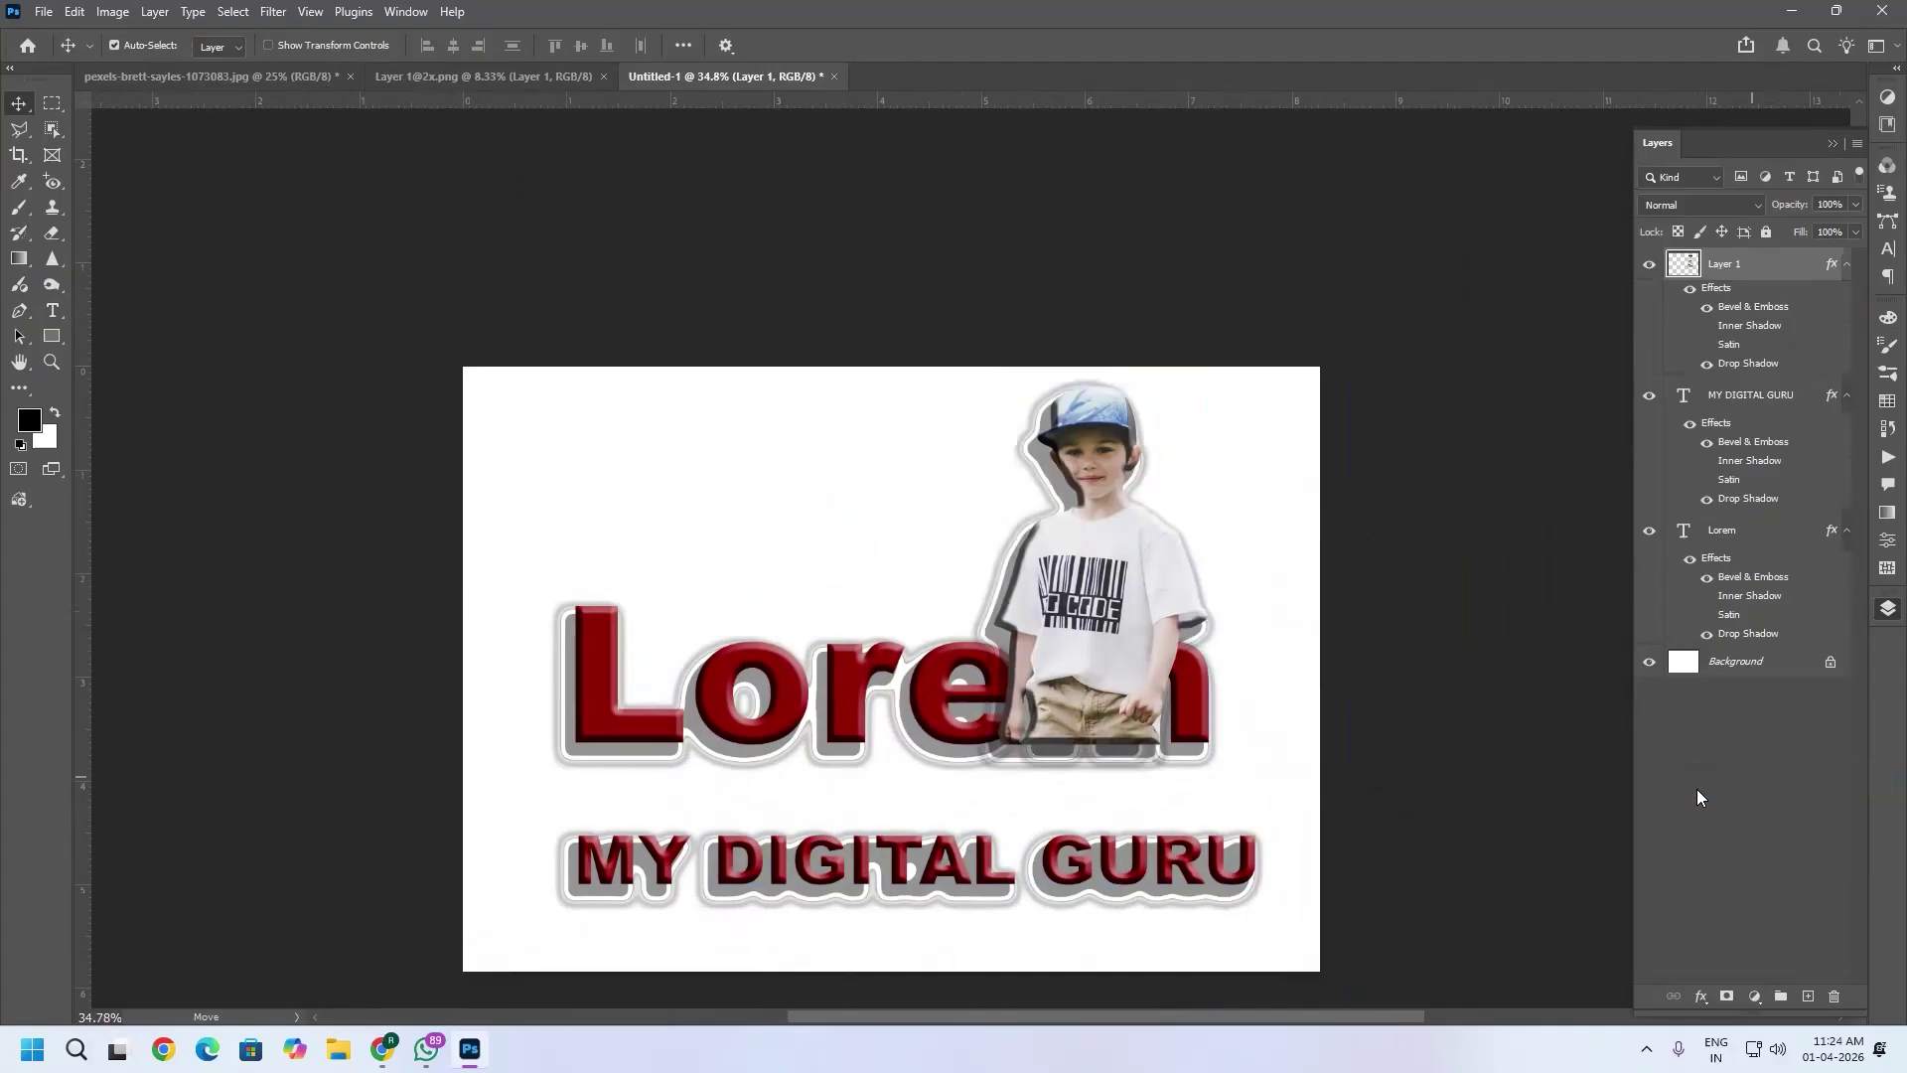
pyautogui.moveTo(1114, 638); pyautogui.dragTo(1159, 621)
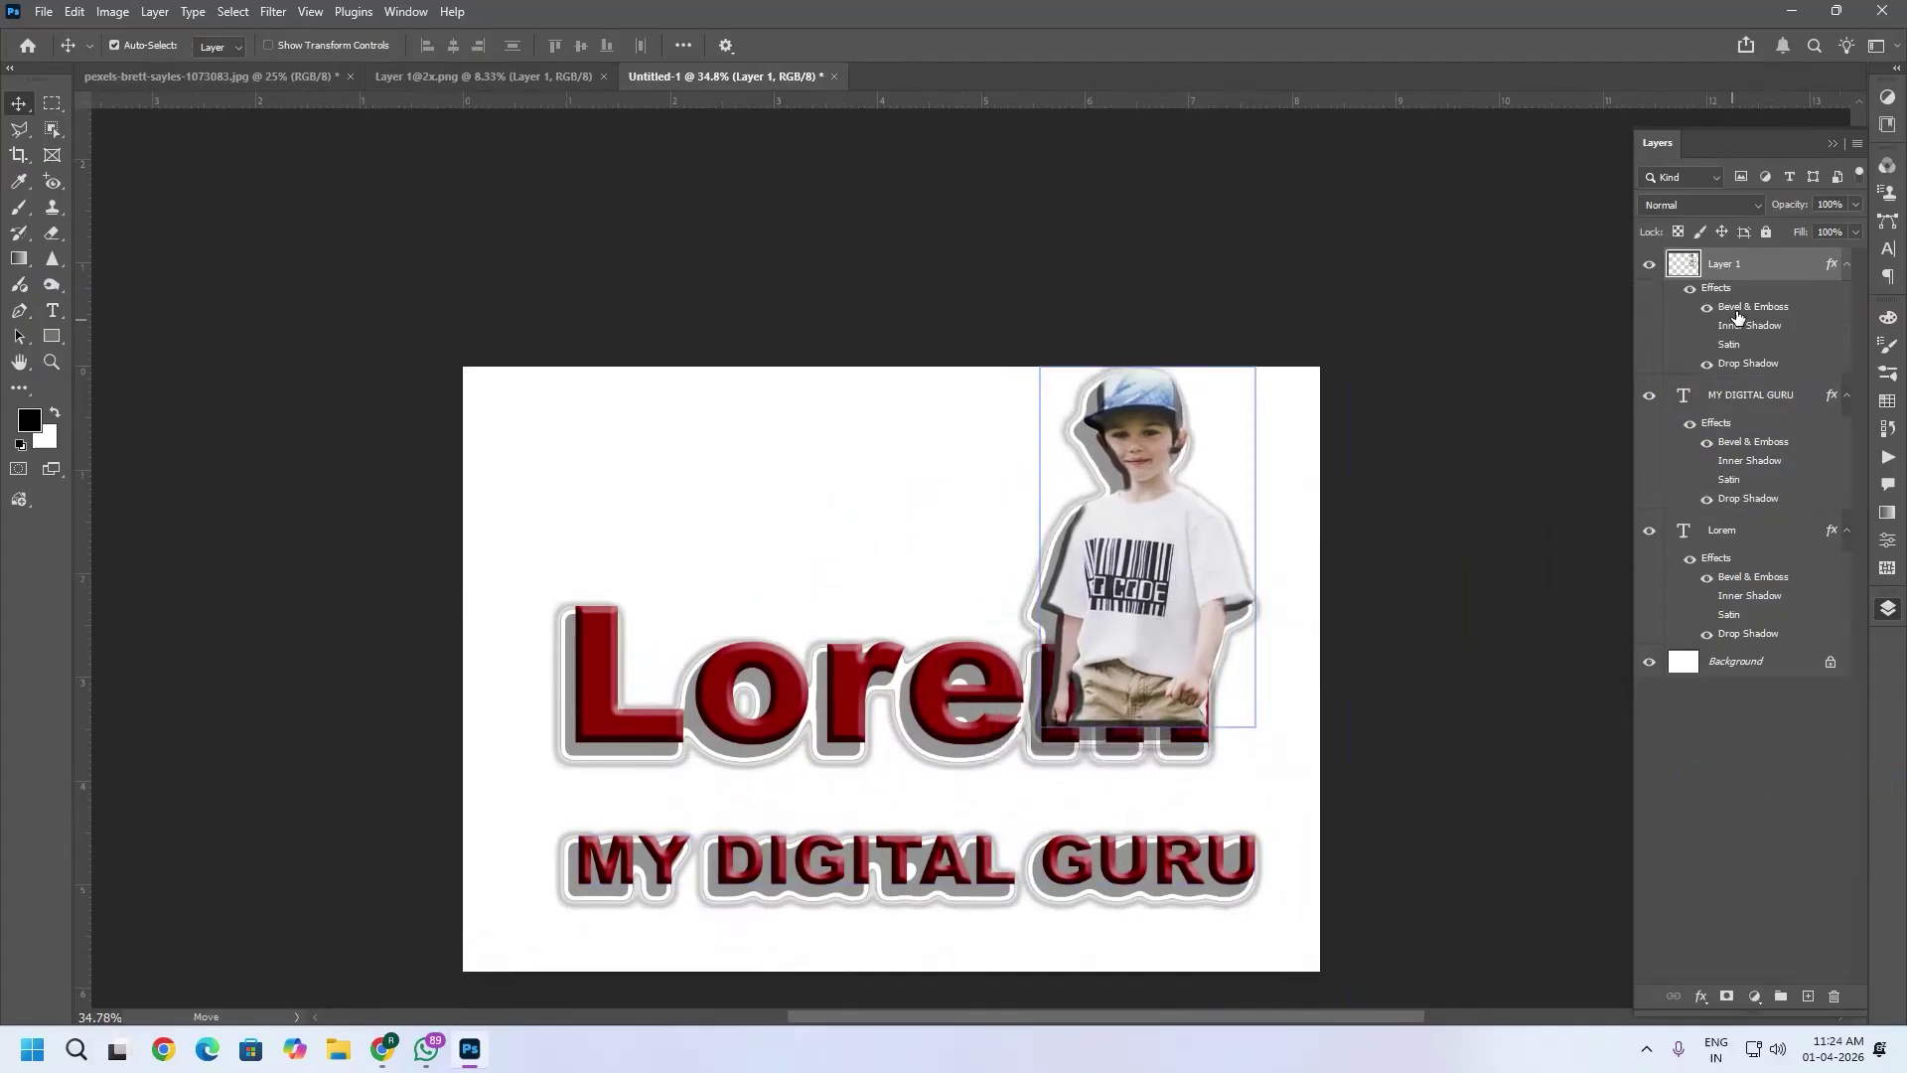
# Reorder the boy layer to sit just above the Background, lower the boy slightly behind Lorem, and deselect the layer.
pyautogui.moveTo(1762, 274); pyautogui.dragTo(1764, 521)
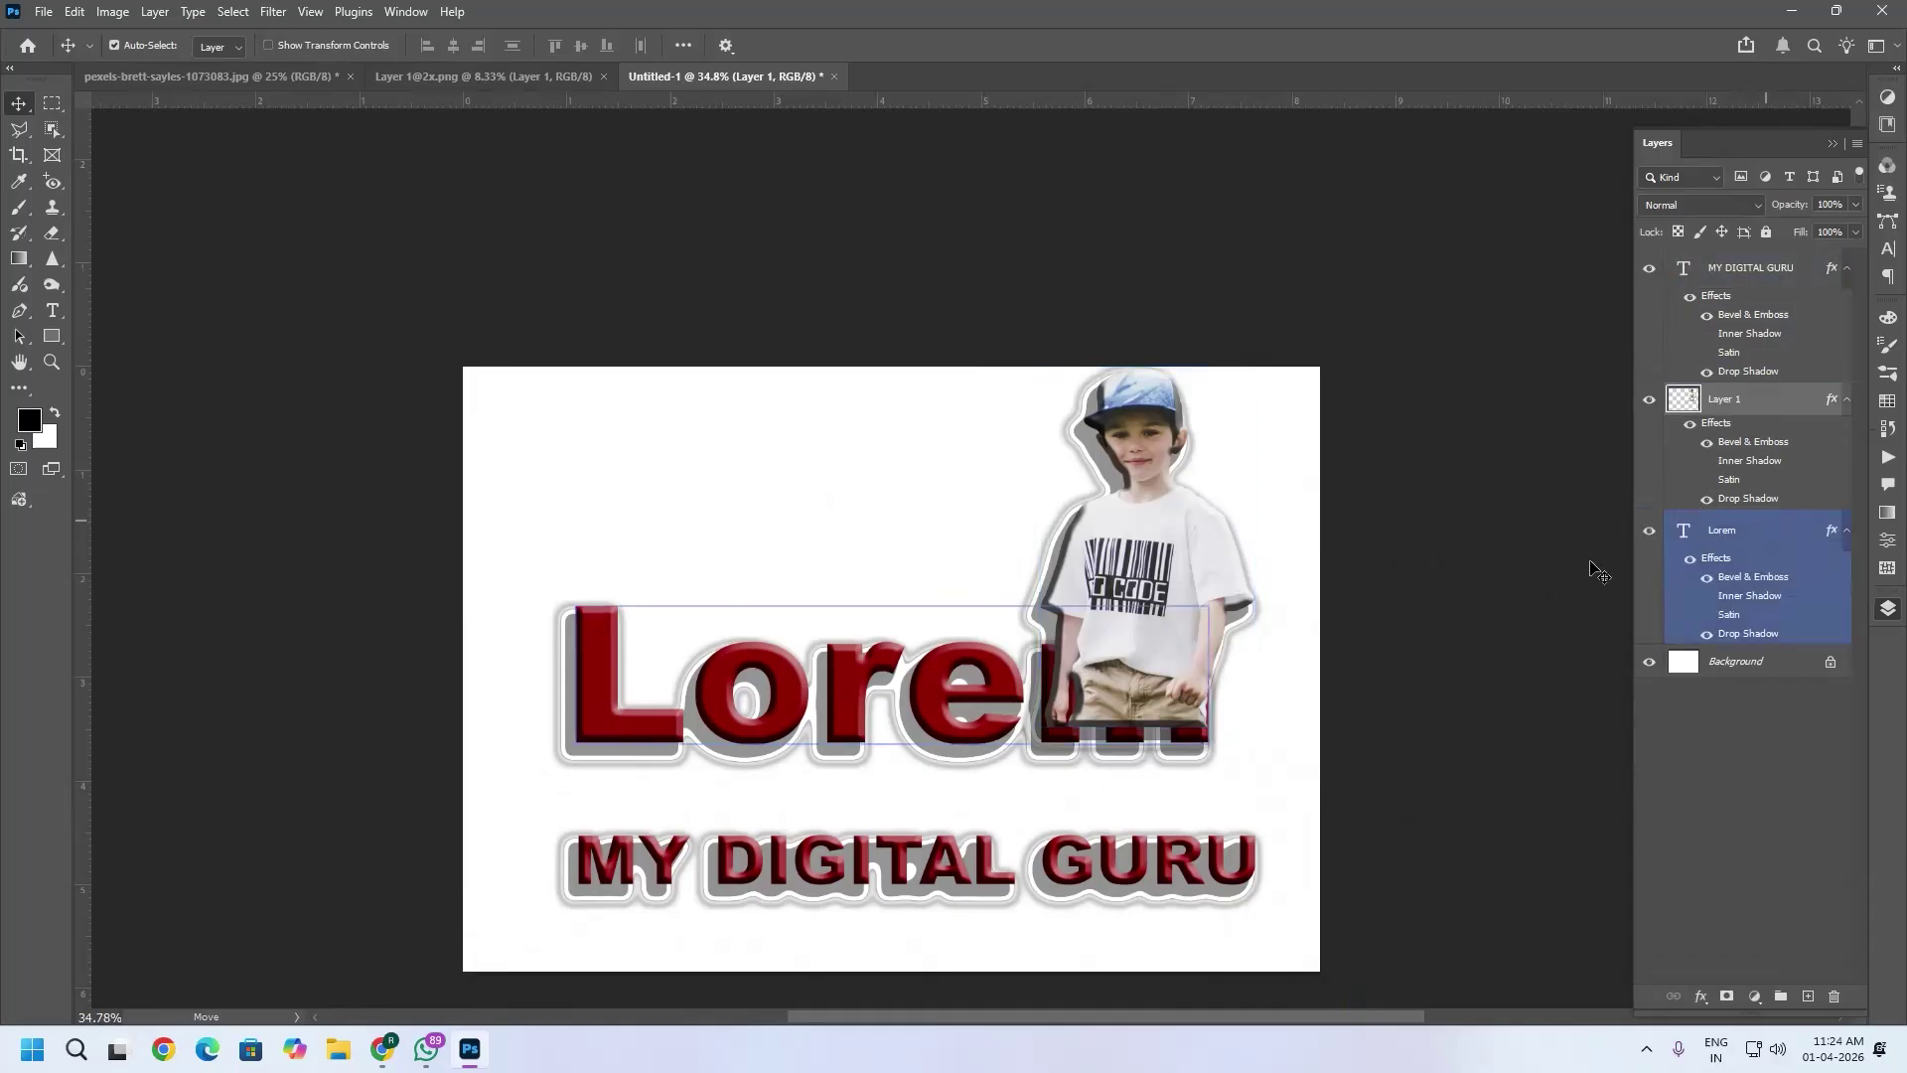
pyautogui.moveTo(1786, 397); pyautogui.dragTo(1764, 650)
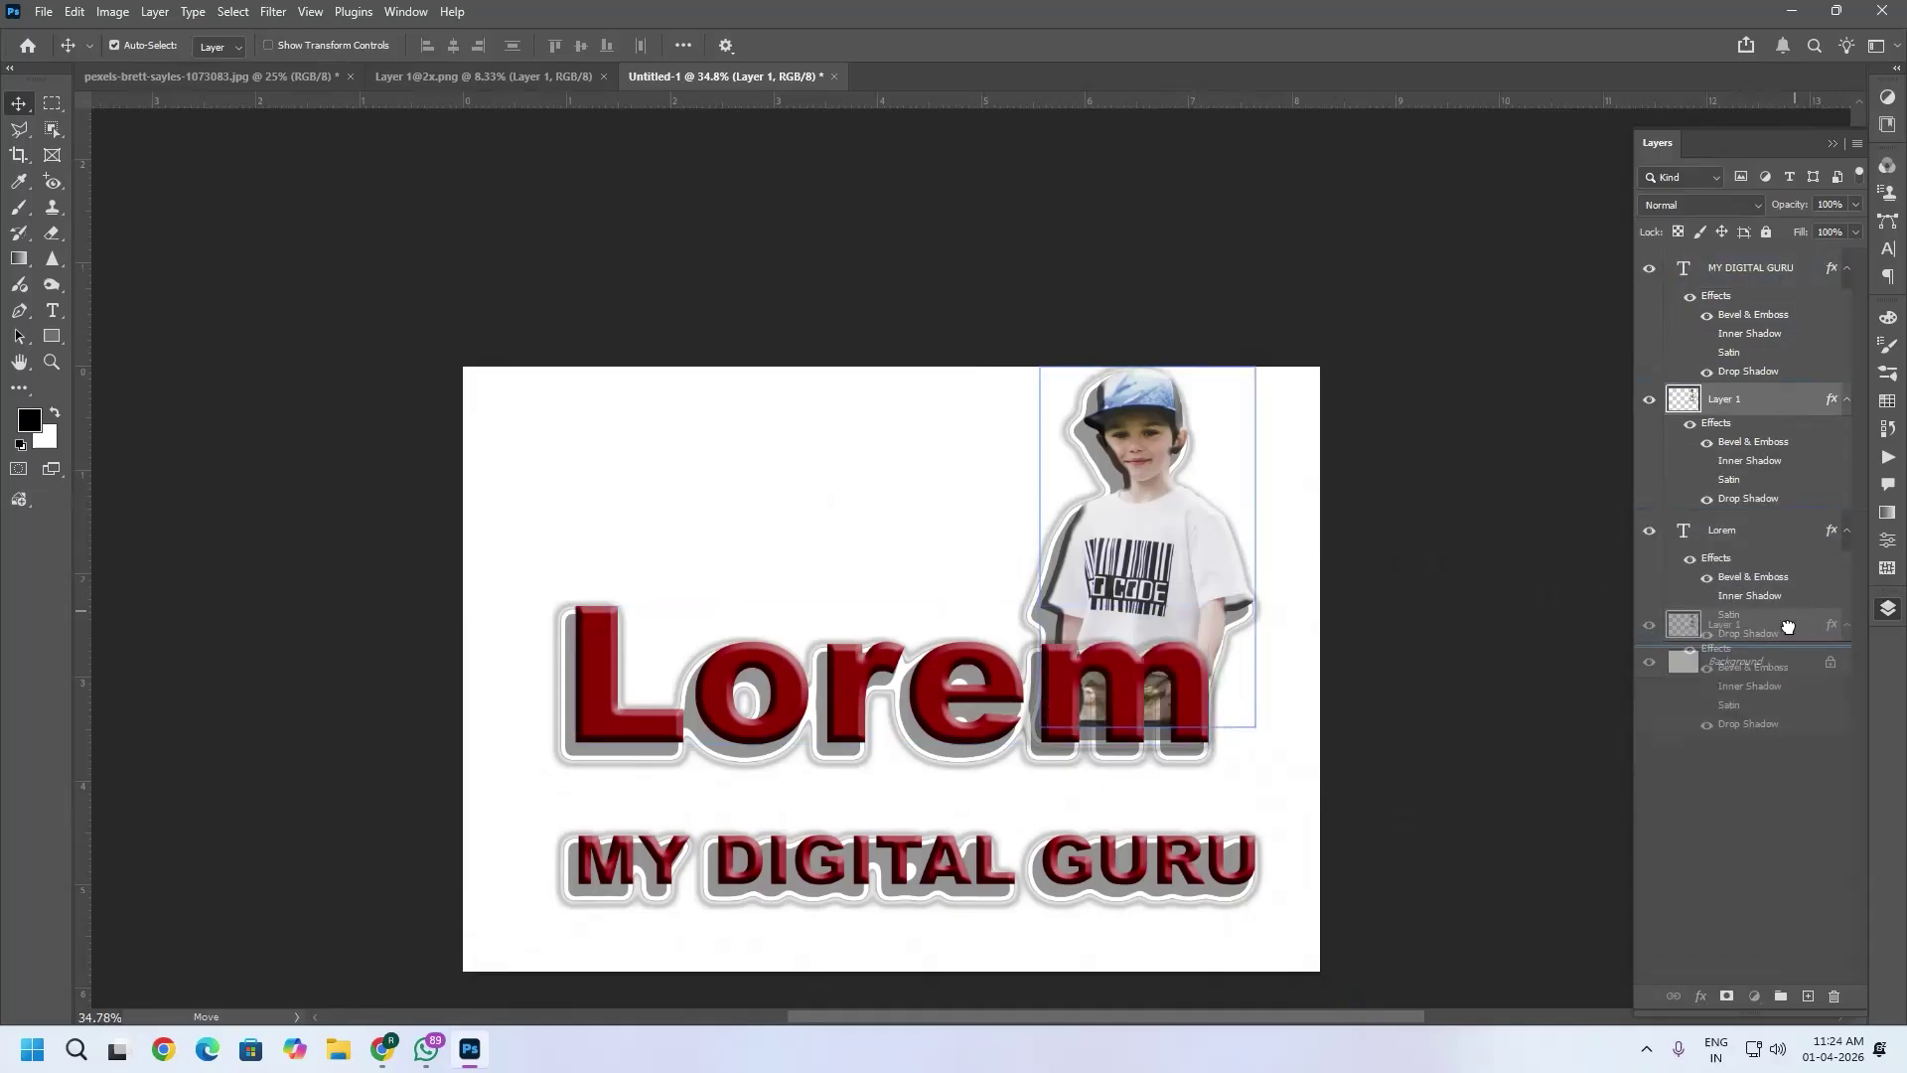
pyautogui.moveTo(1132, 556); pyautogui.dragTo(1190, 590)
pyautogui.click(1287, 596)
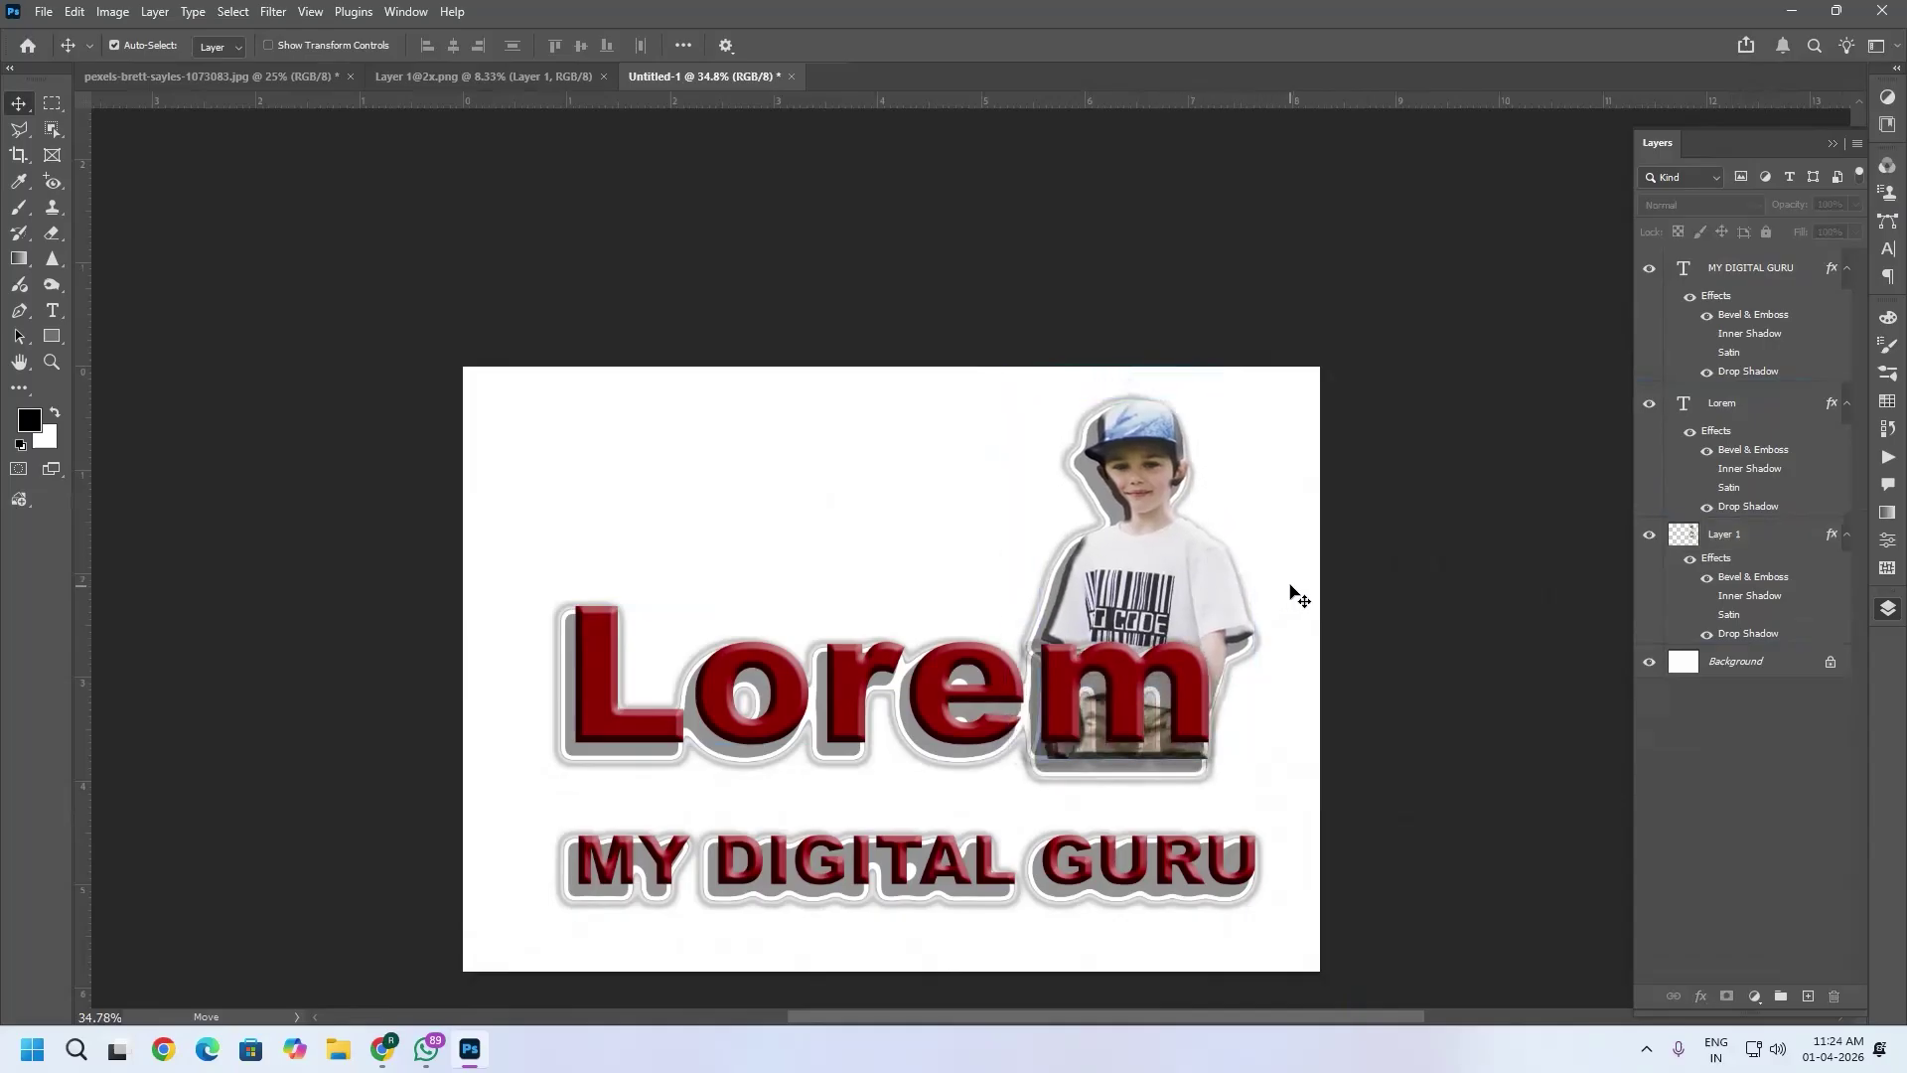